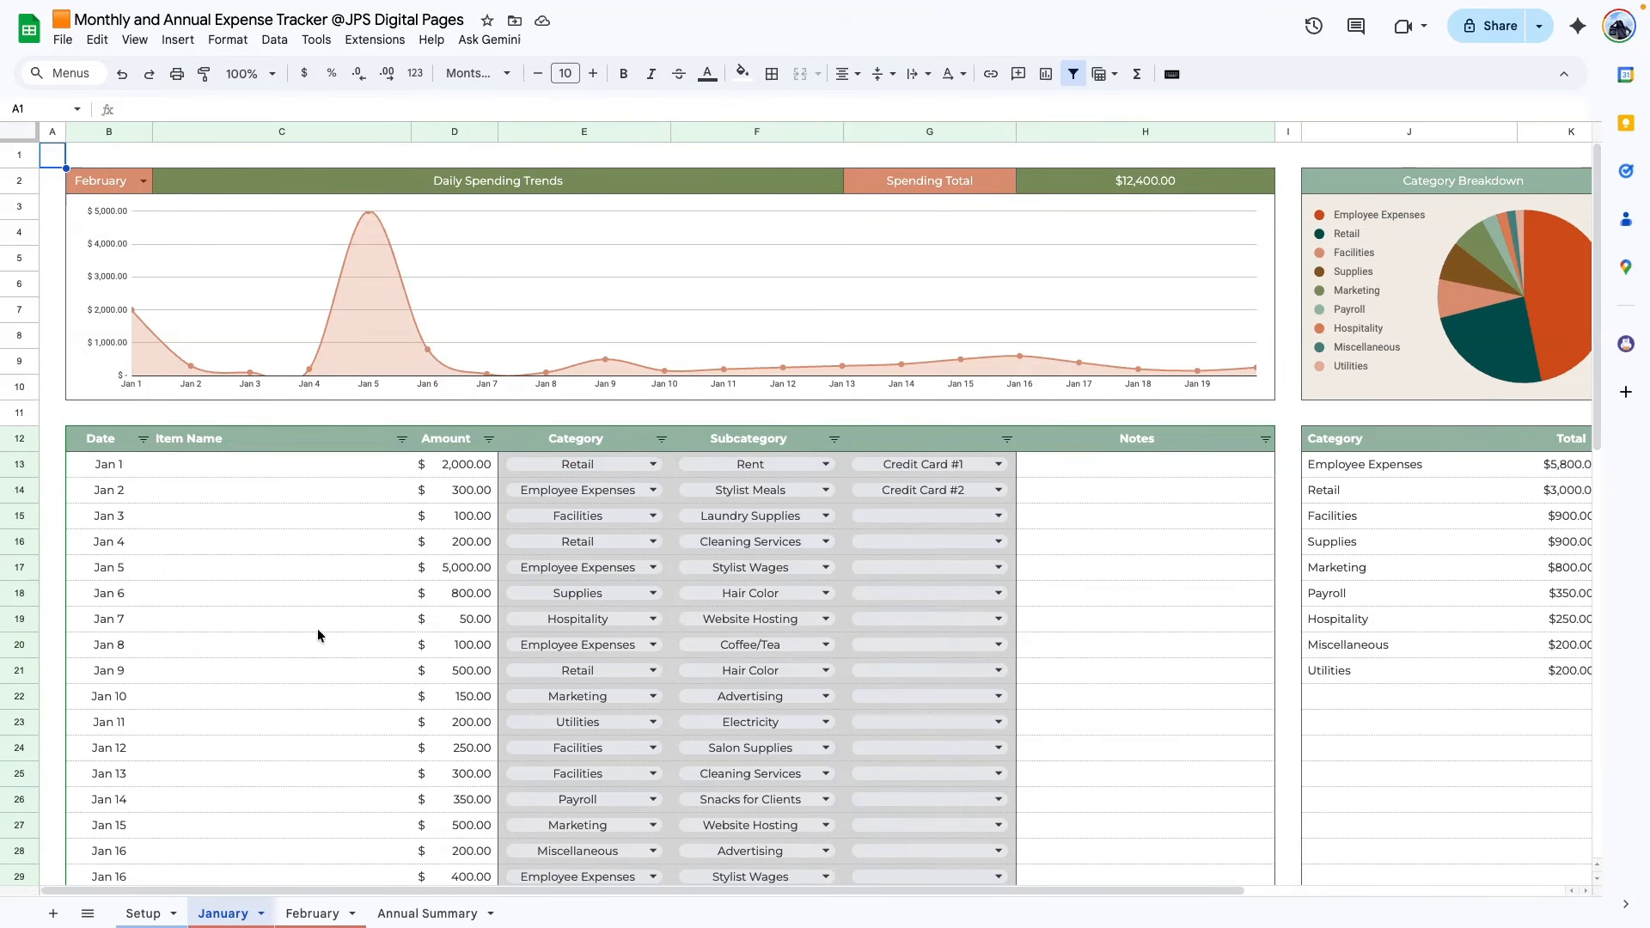
- Review the January sheet's expense log, spending chart, and category and subcategory breakdowns
click(200, 563)
mouse_move(272, 891)
mouse_down()
mouse_move(611, 884)
mouse_move(265, 885)
mouse_up()
scroll(339, 696, down, 5)
scroll(339, 694, down, 5)
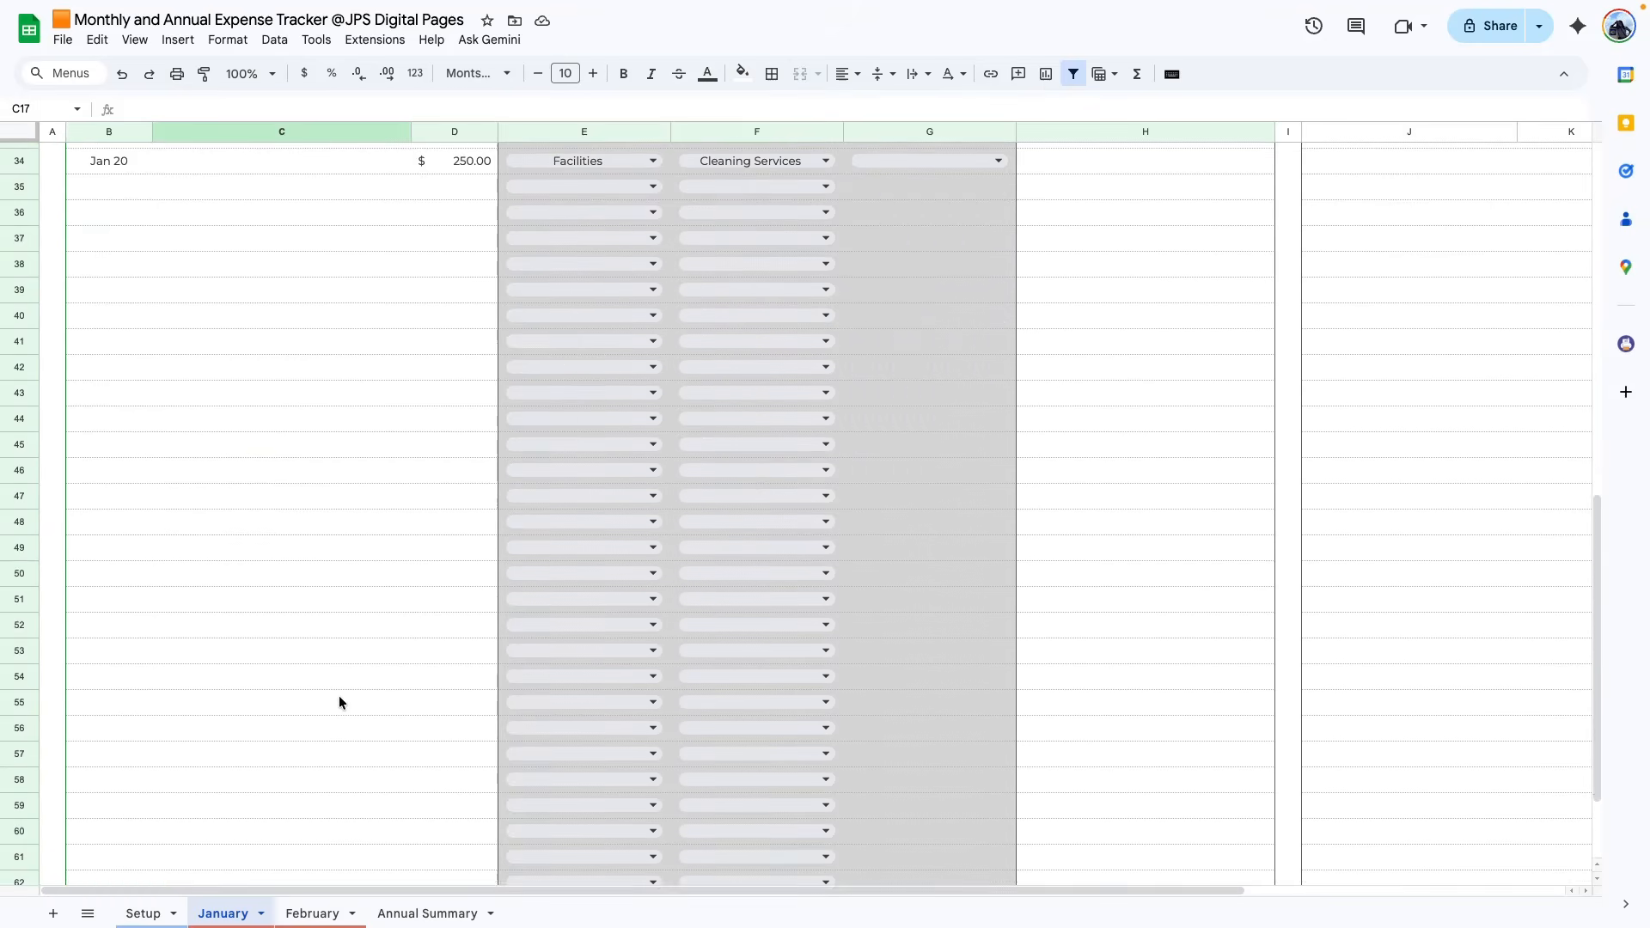
scroll(338, 698, up, 10)
drag(541, 891, 1097, 880)
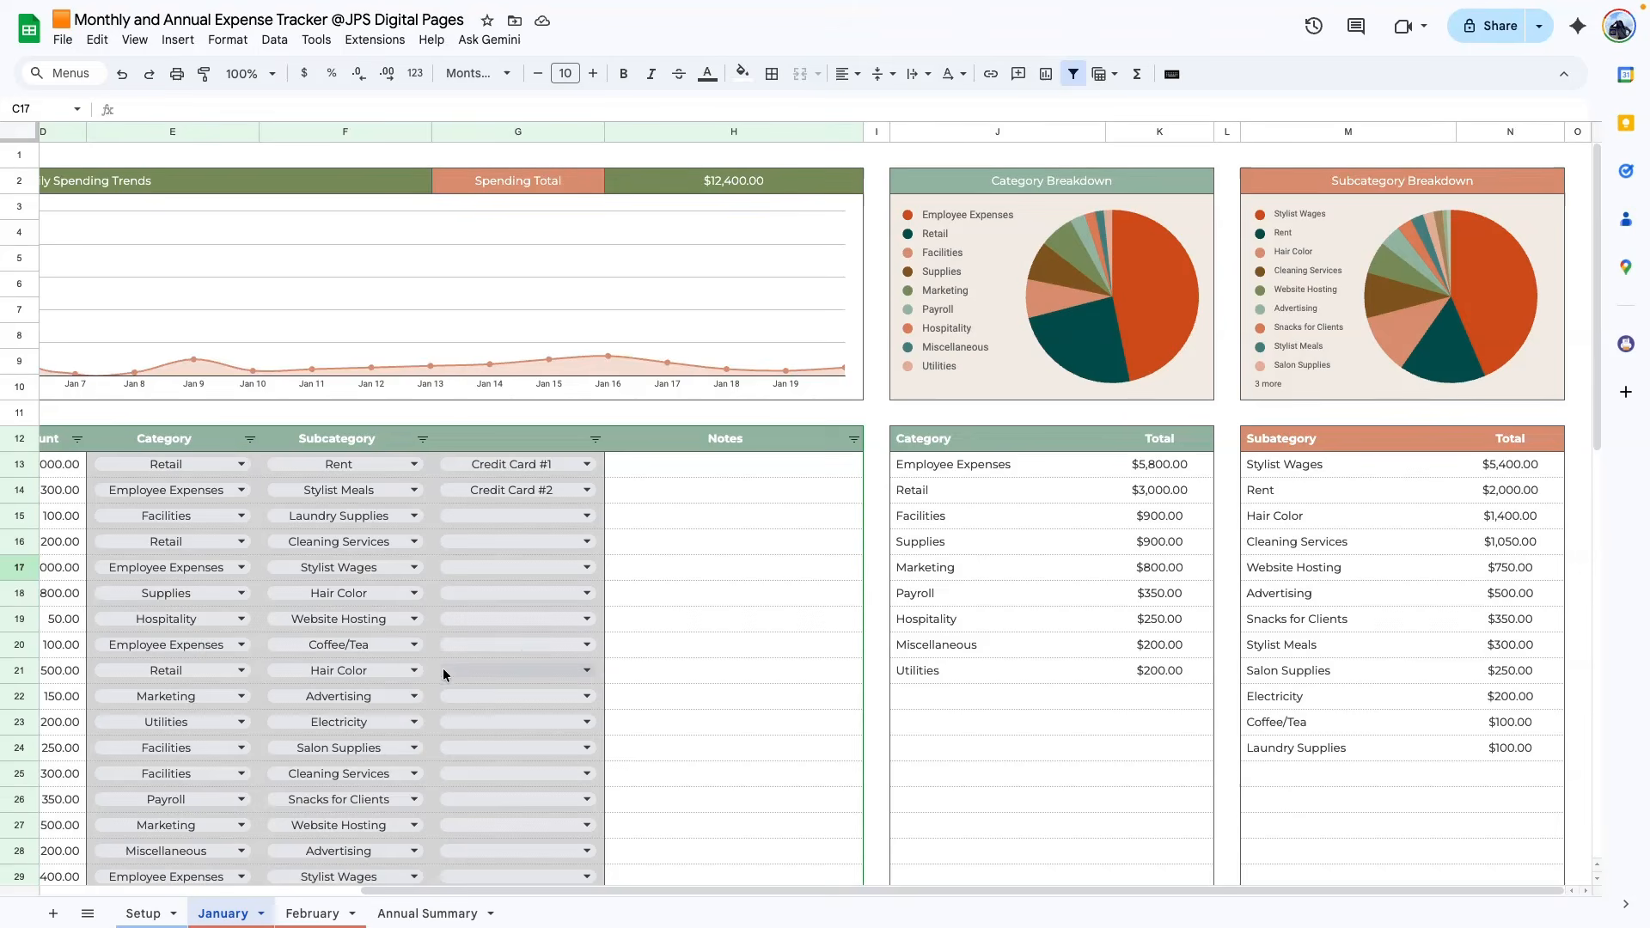
- Examine the Annual Summary sheet, from spending totals and monthly category and subcategory tables down to the pie and line charts
click(421, 912)
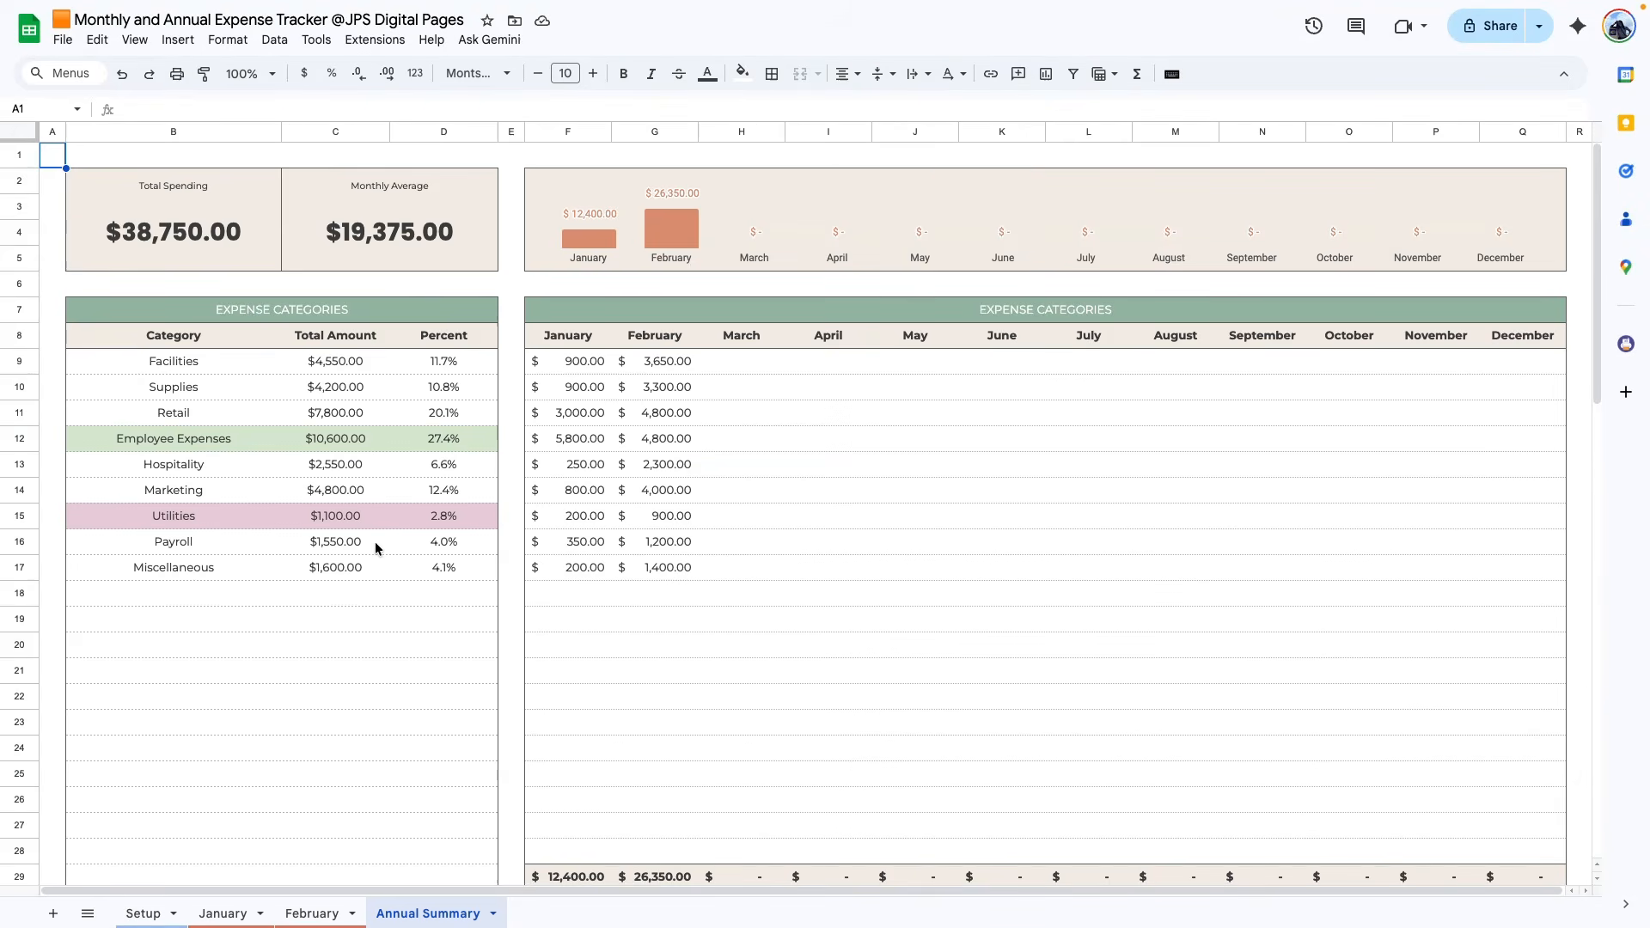
scroll(372, 542, down, 1)
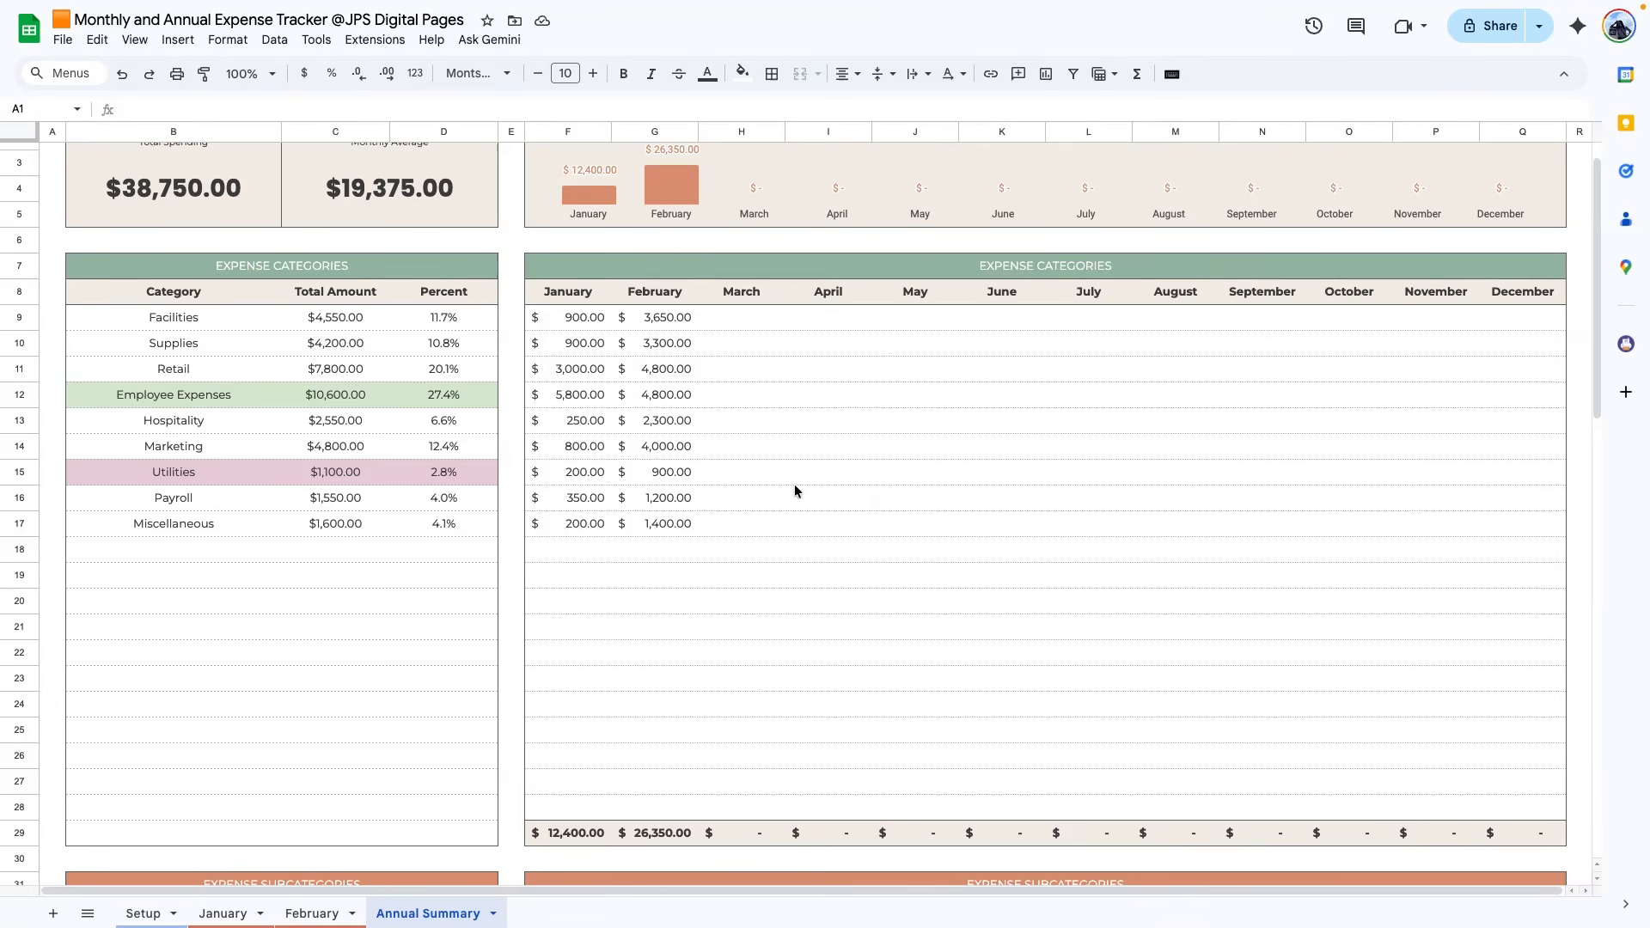
scroll(792, 483, down, 8)
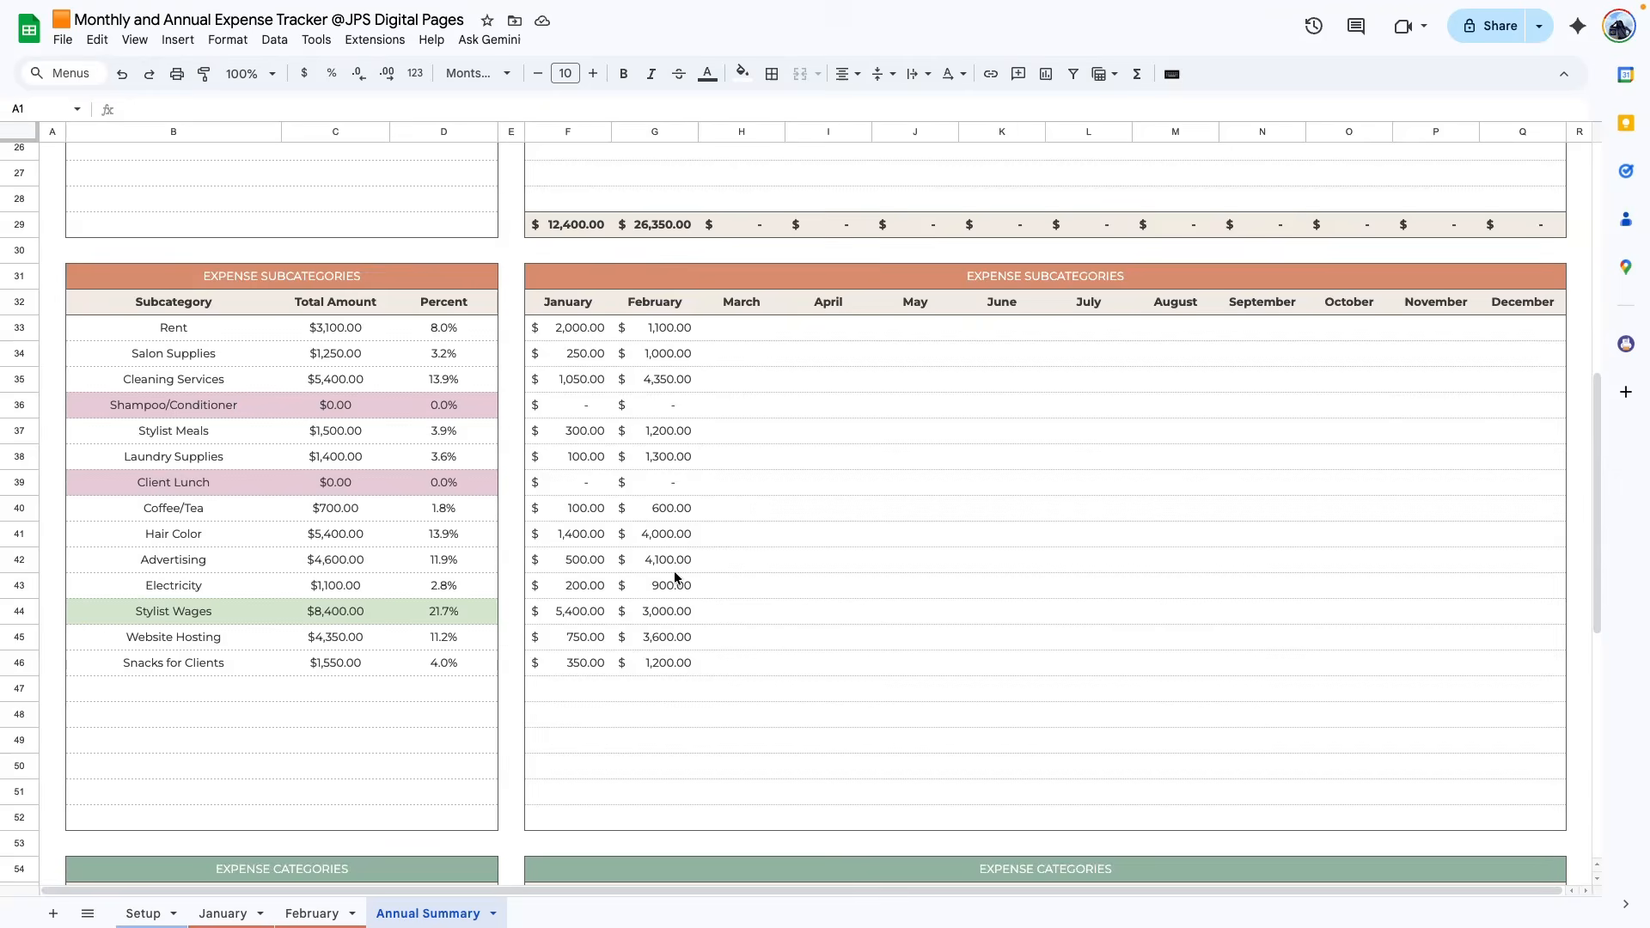
scroll(674, 571, down, 5)
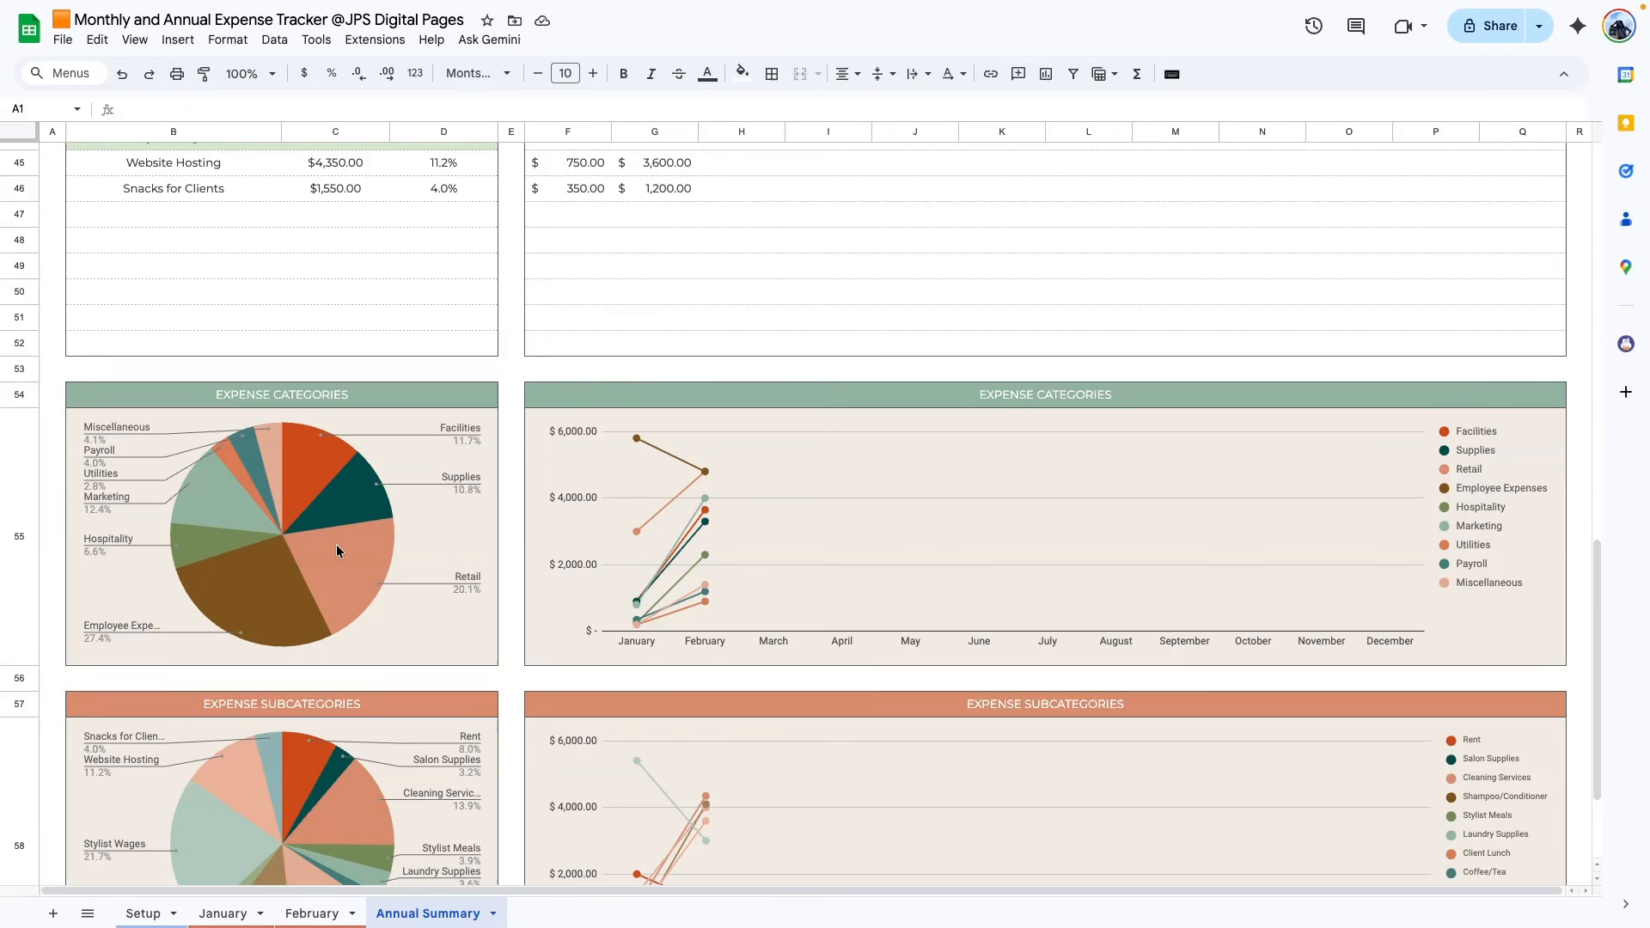
scroll(519, 511, down, 1)
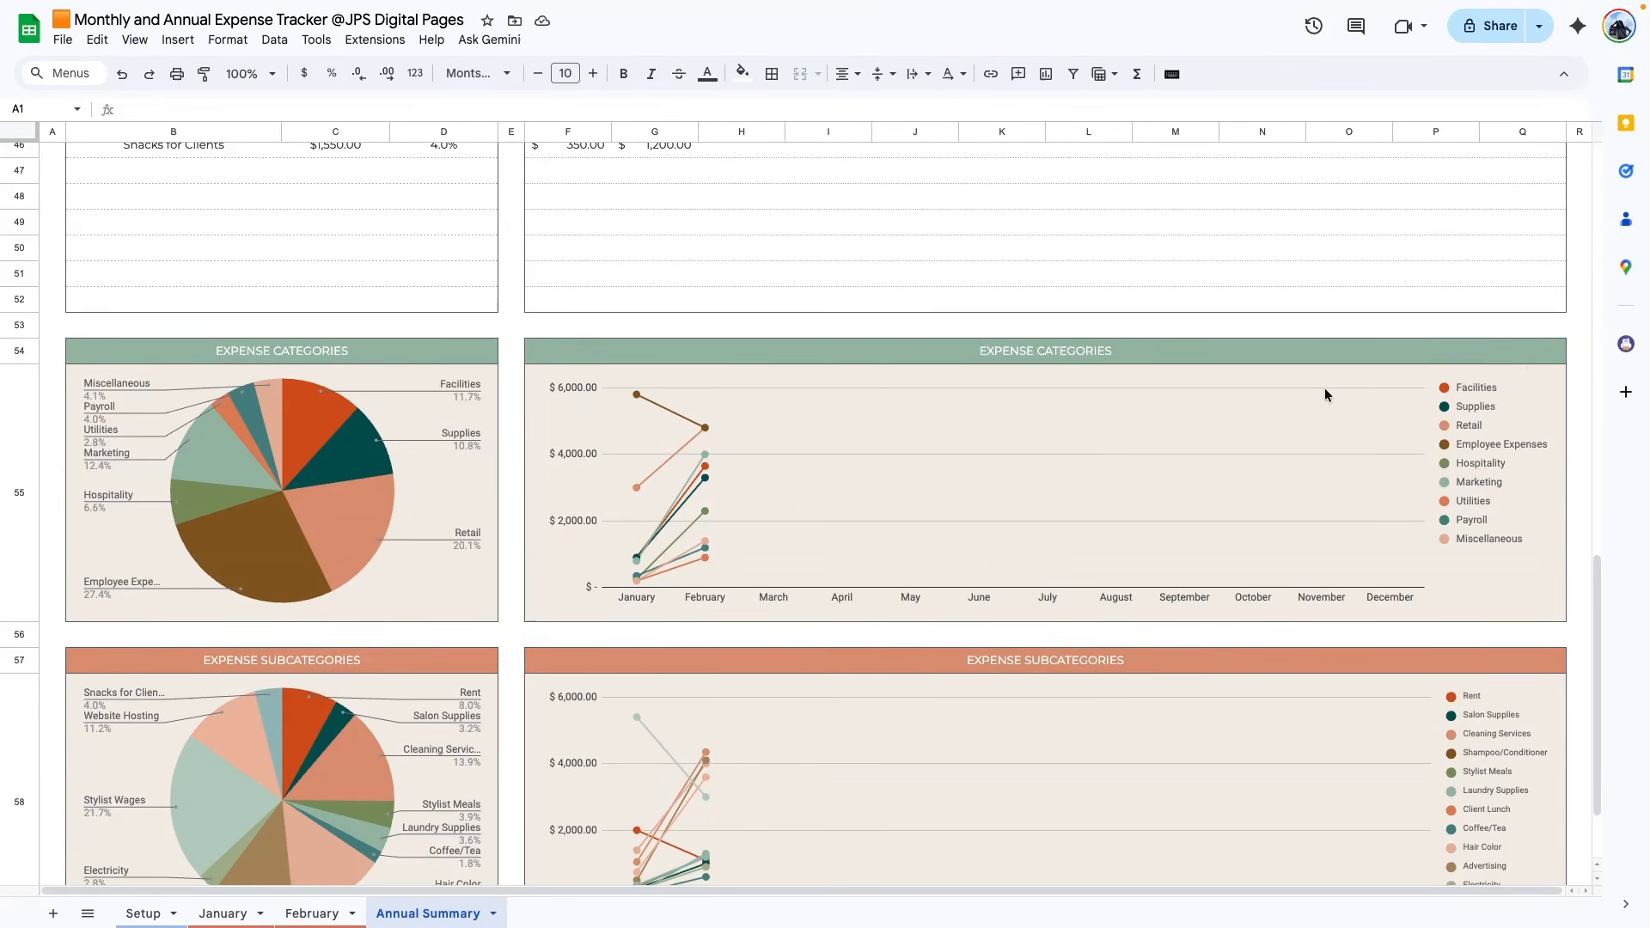
scroll(1143, 548, down, 3)
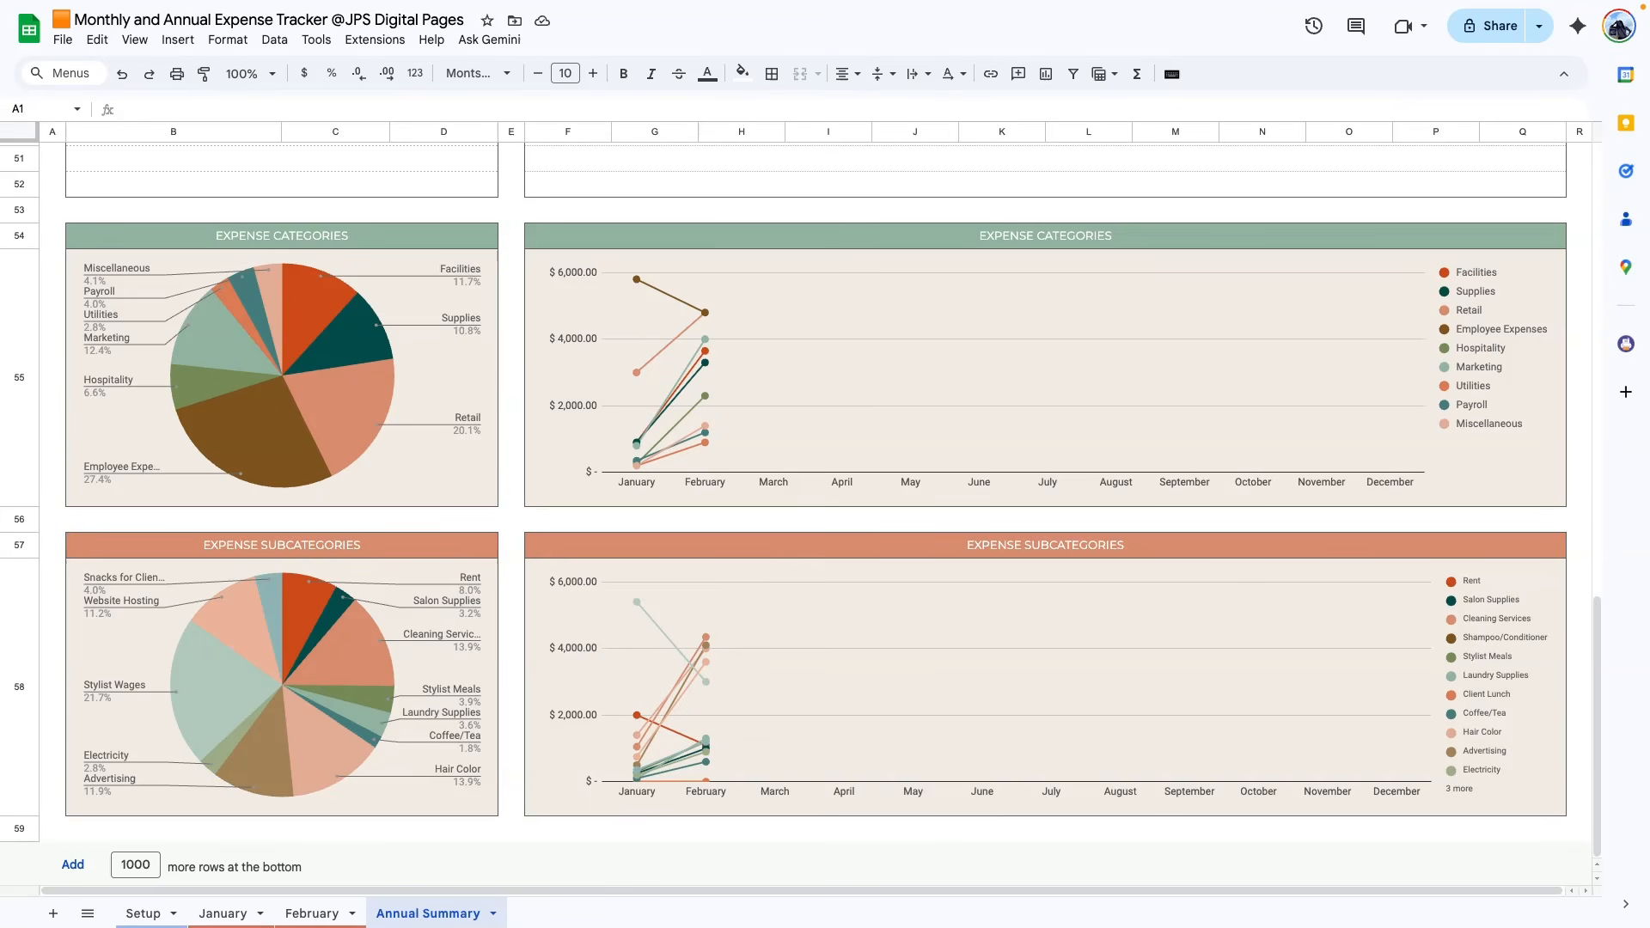
- Duplicate the February sheet as March and fill its Date column with consecutive dates from Mar 1 through Mar 22
click(223, 913)
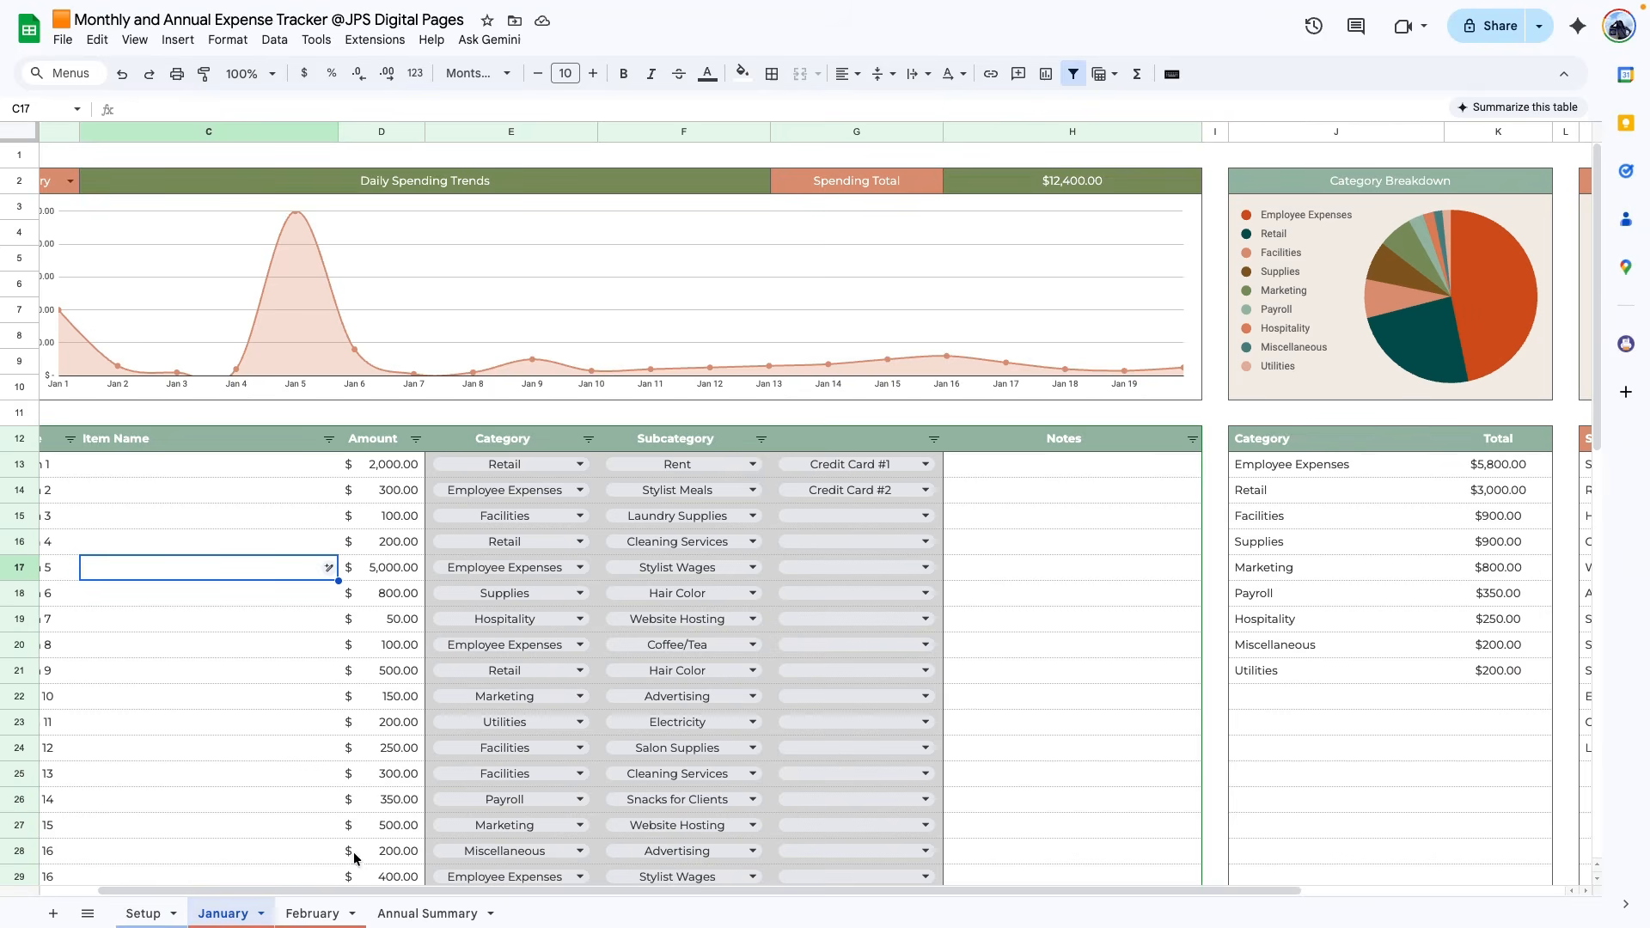
drag(366, 890, 102, 892)
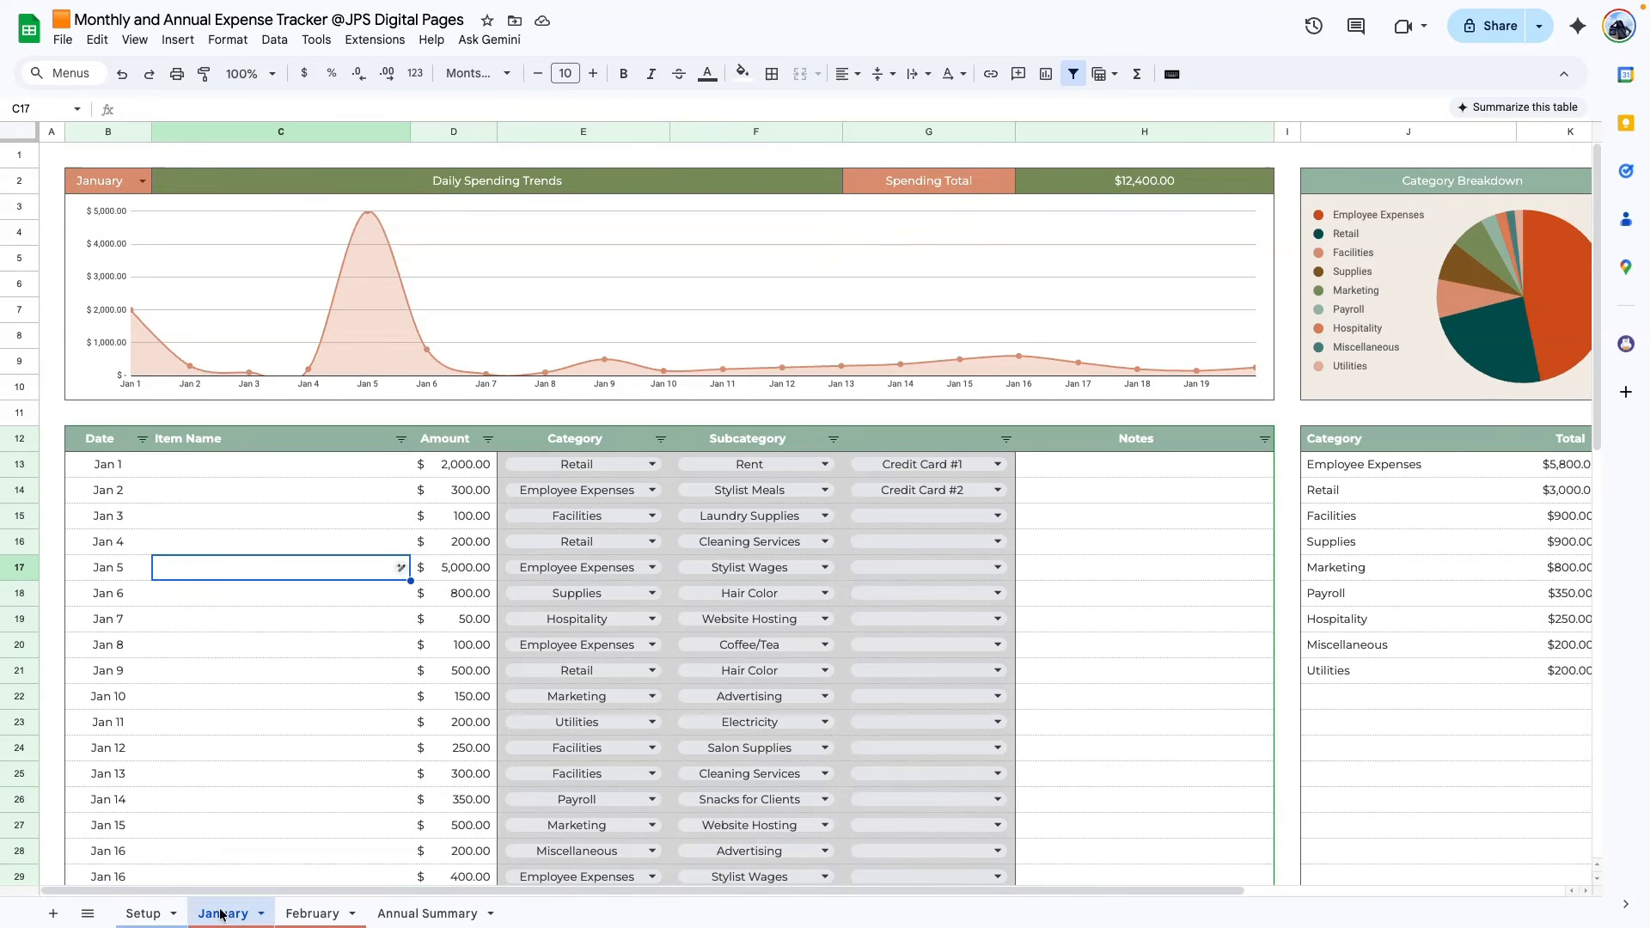
click(352, 917)
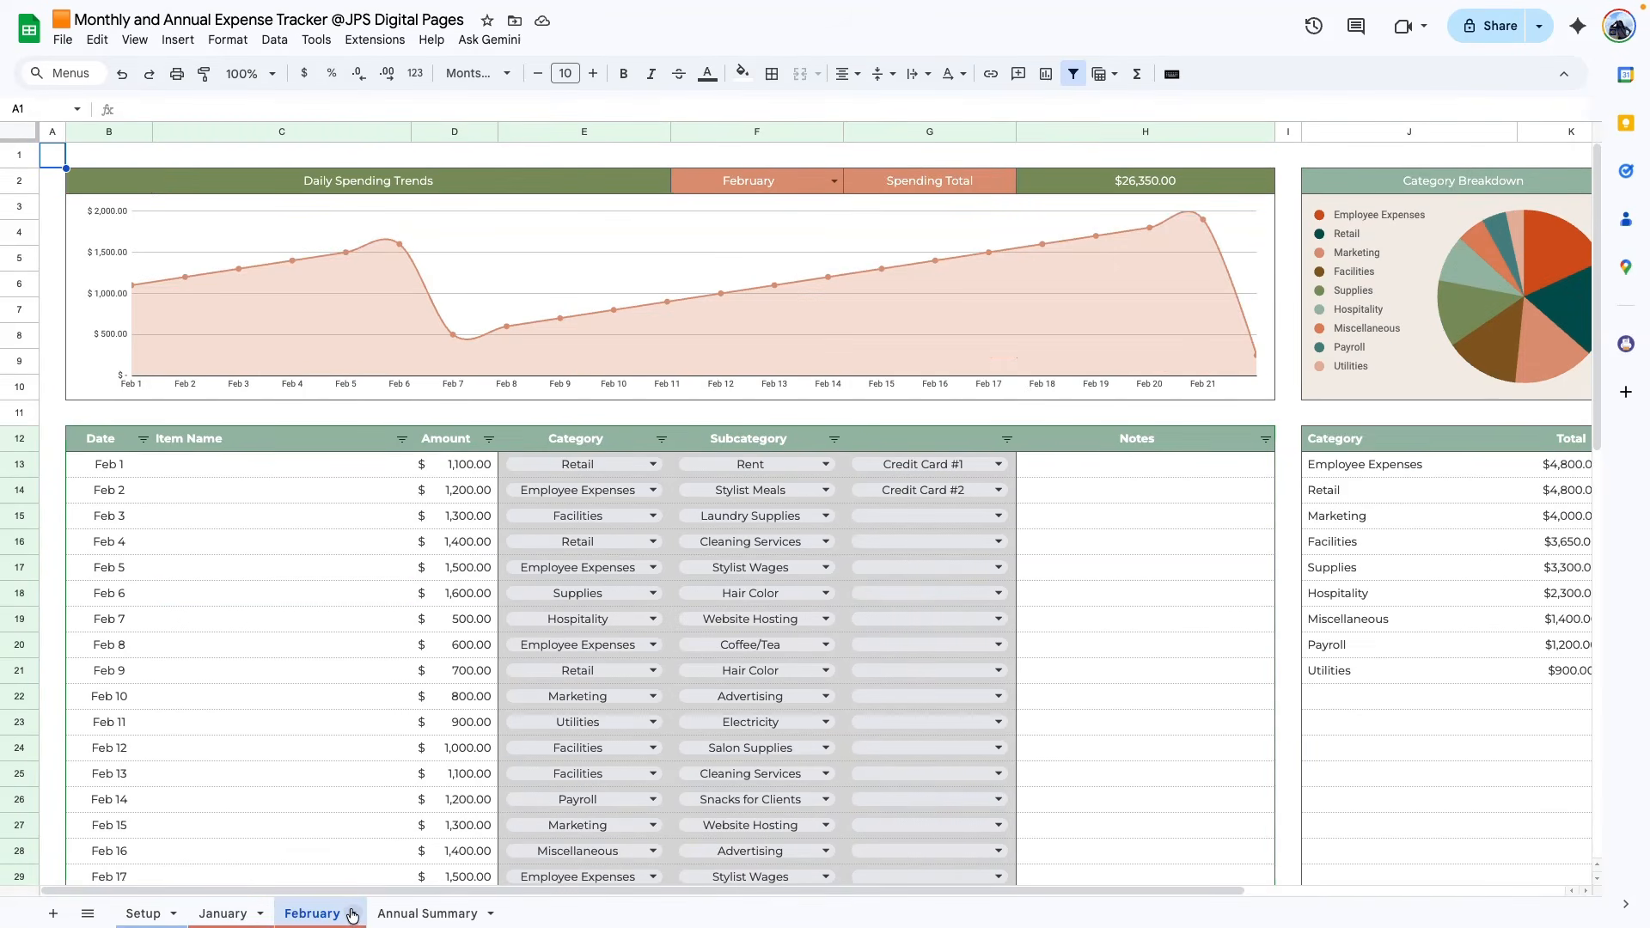
click(352, 918)
click(309, 641)
double_click(430, 914)
text(March)
key(Return)
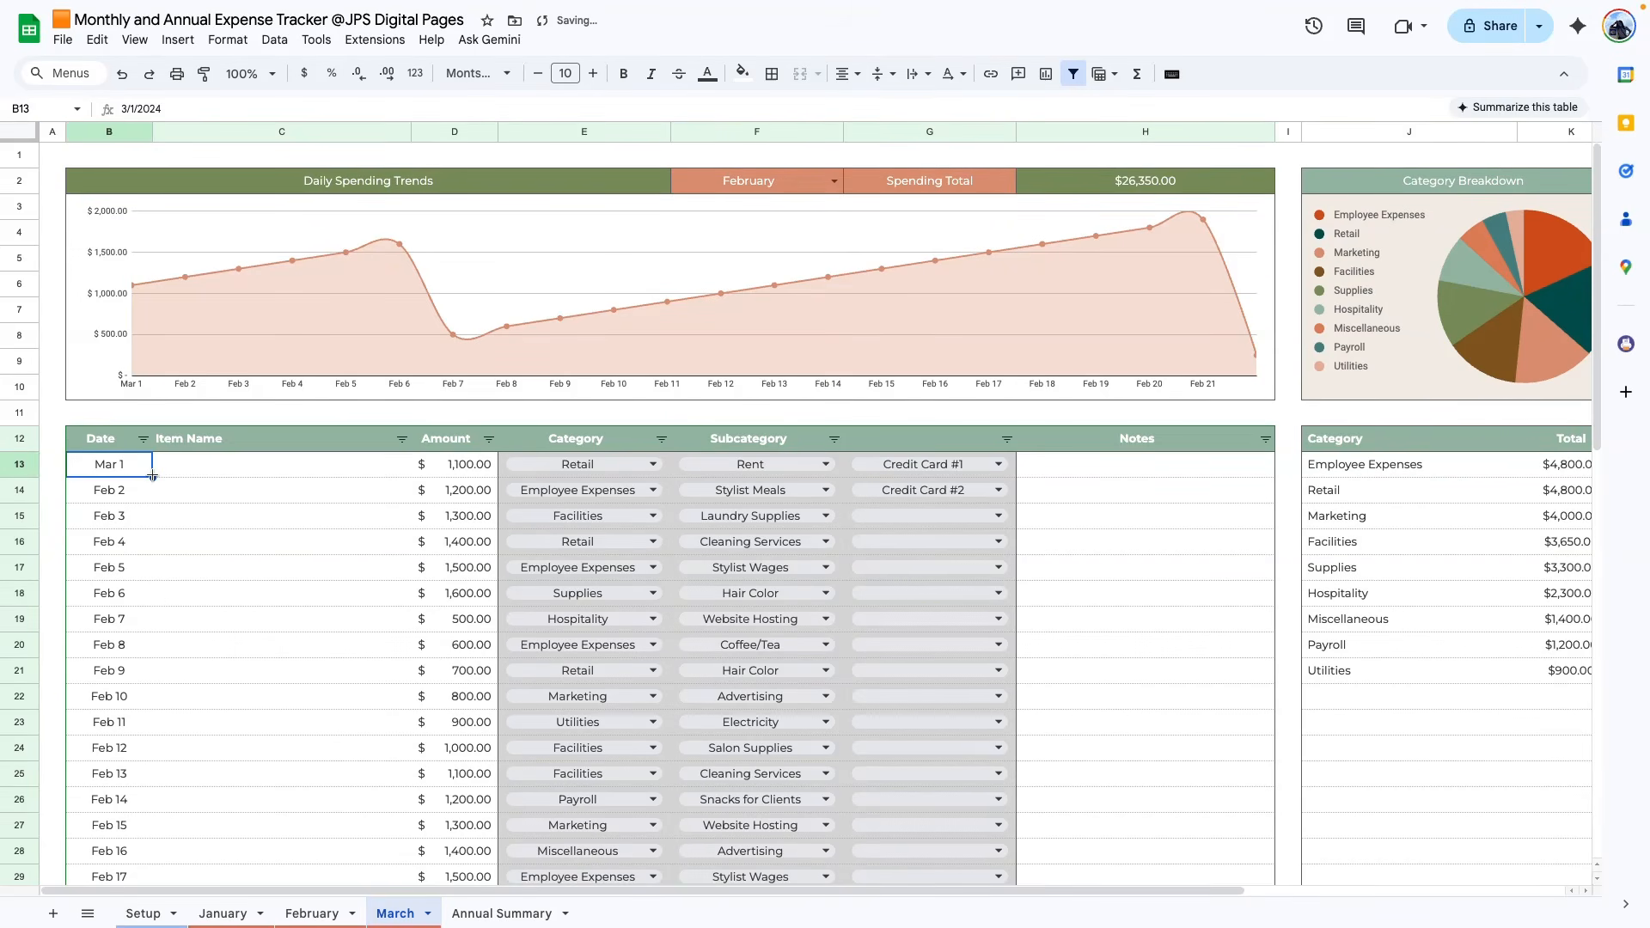
drag(153, 478, 118, 836)
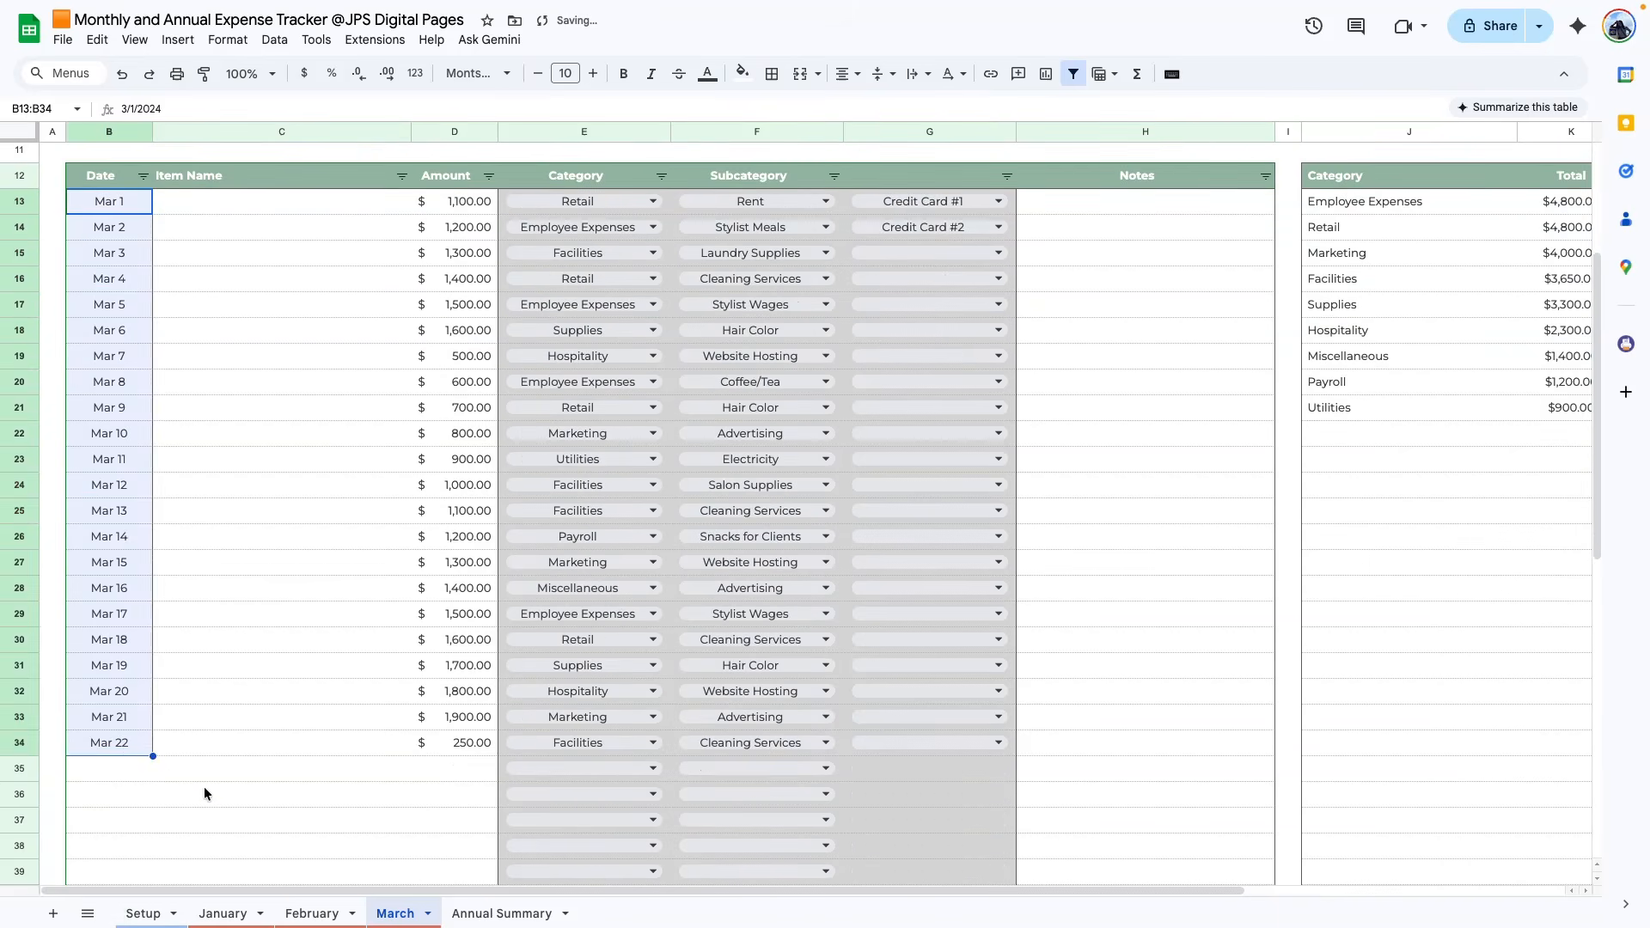
click(204, 793)
- Check the March data in the Annual Summary sheet's charts and monthly expense tables
click(501, 914)
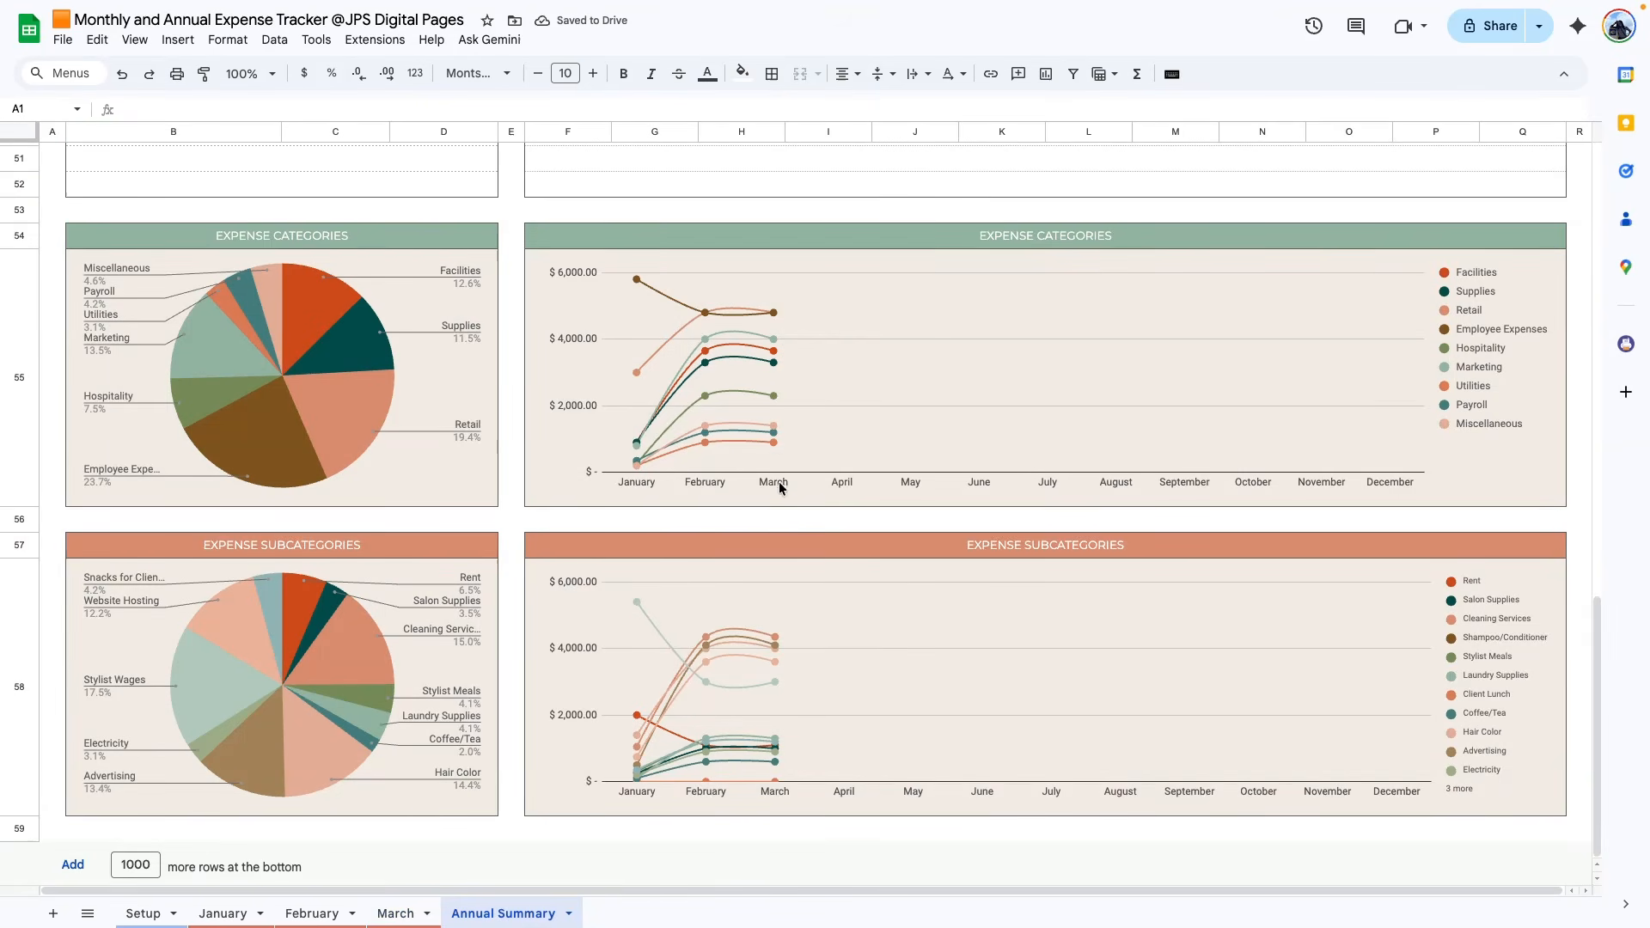
scroll(778, 481, up, 15)
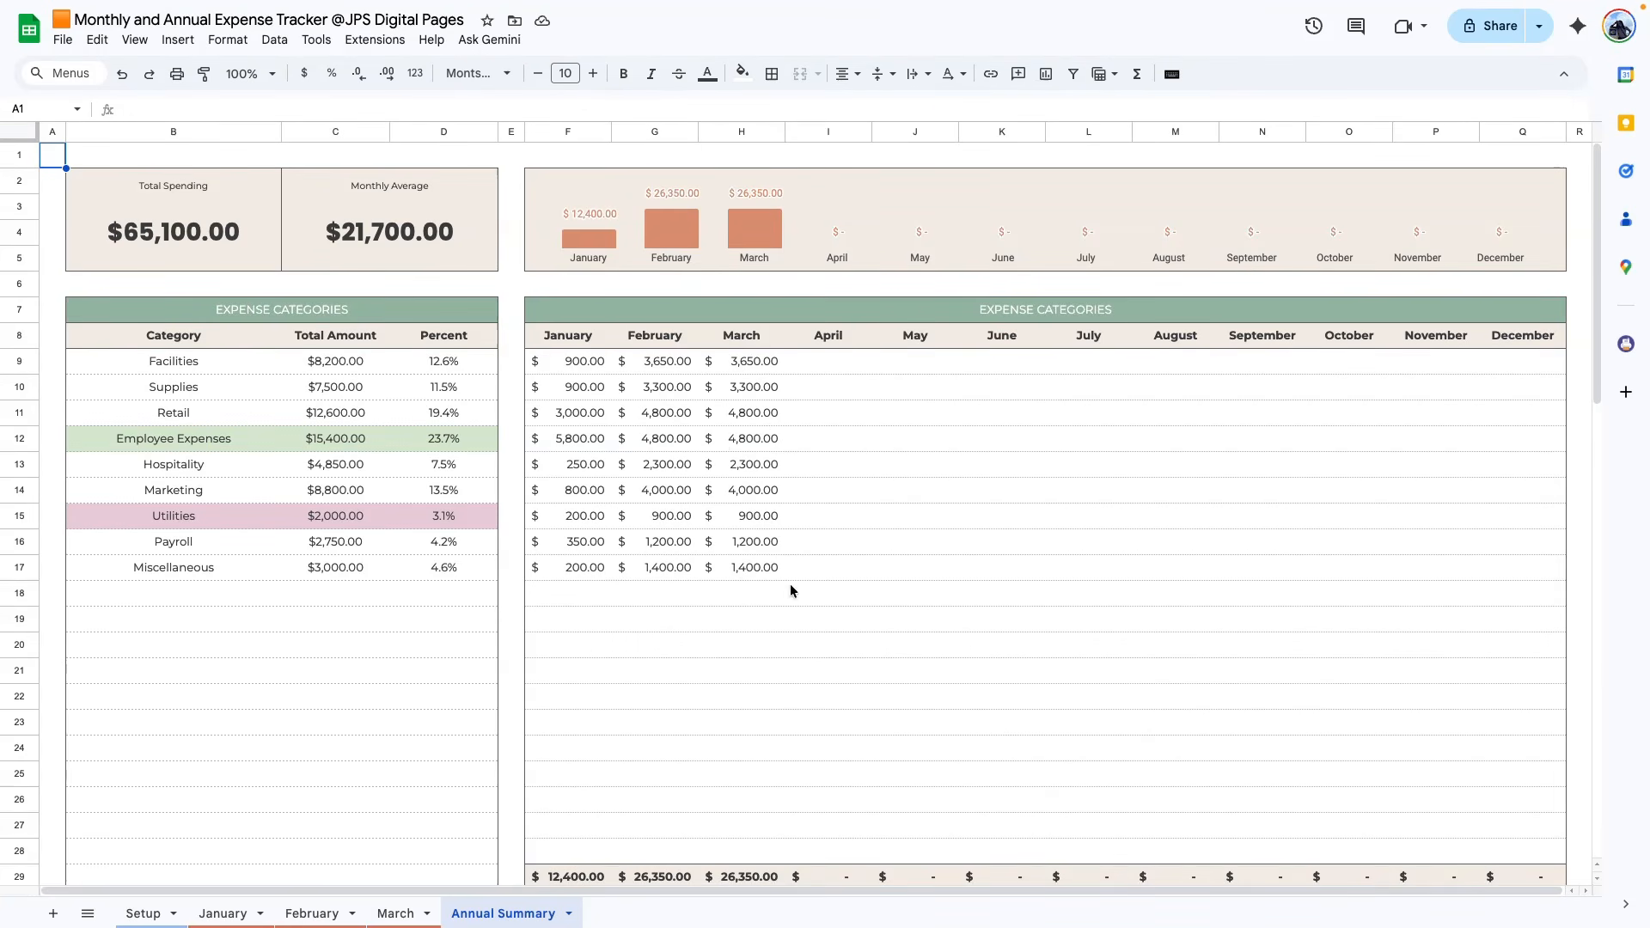
scroll(751, 605, down, 1)
scroll(751, 605, up, 1)
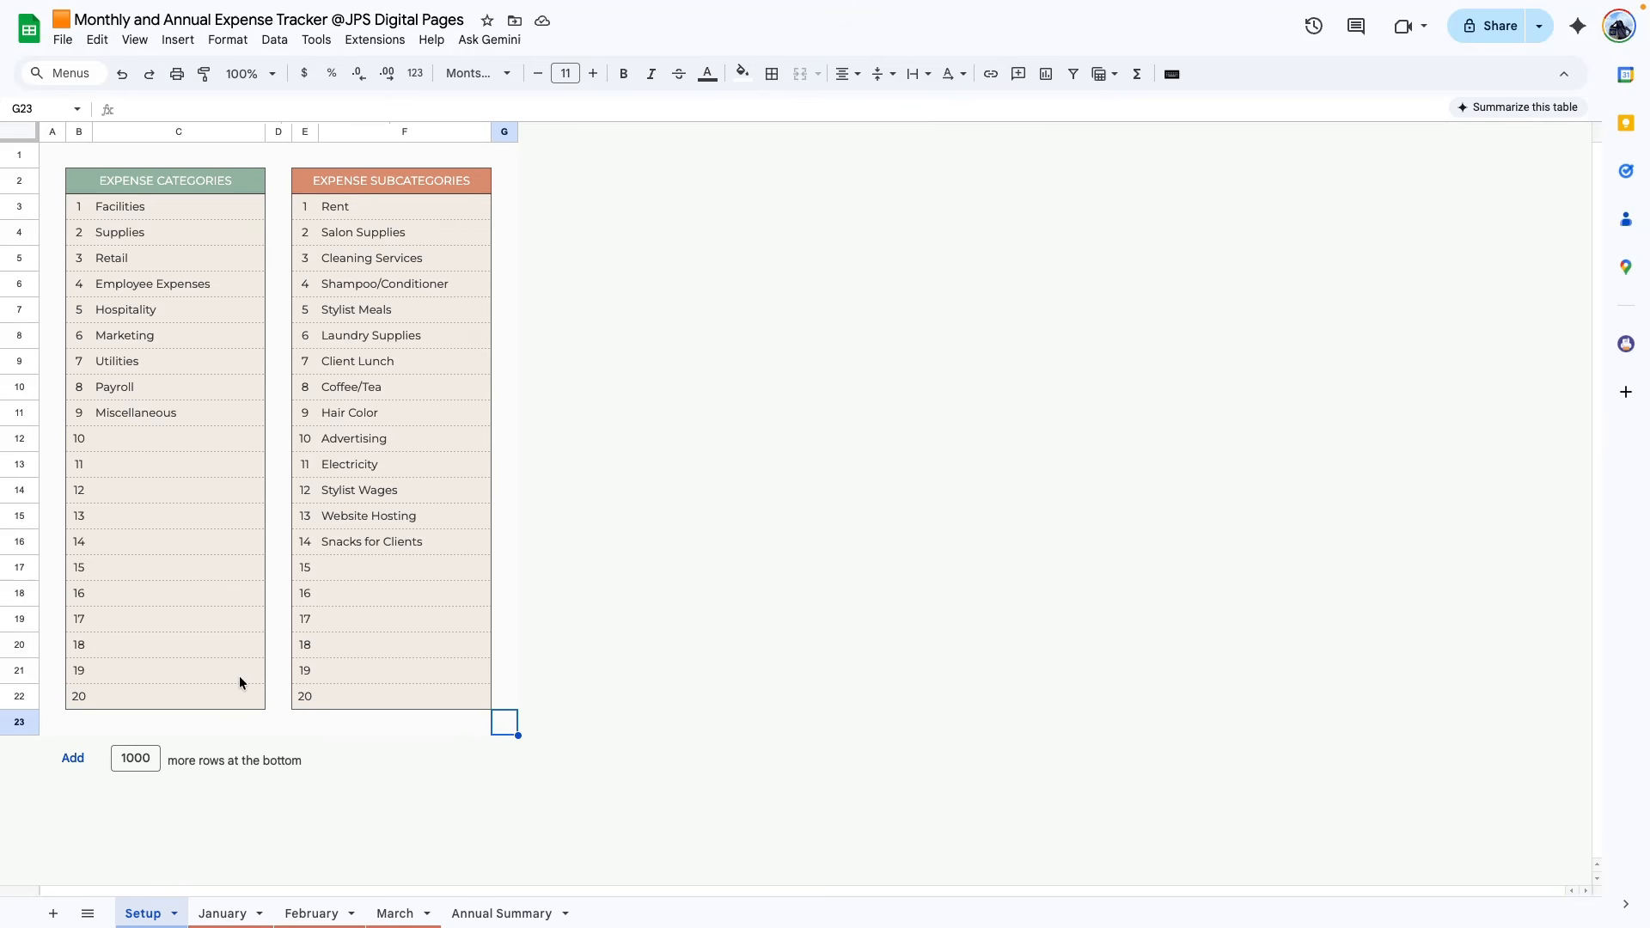
- Add a new blank sheet and set the font of all its cells to Montserrat
click(53, 914)
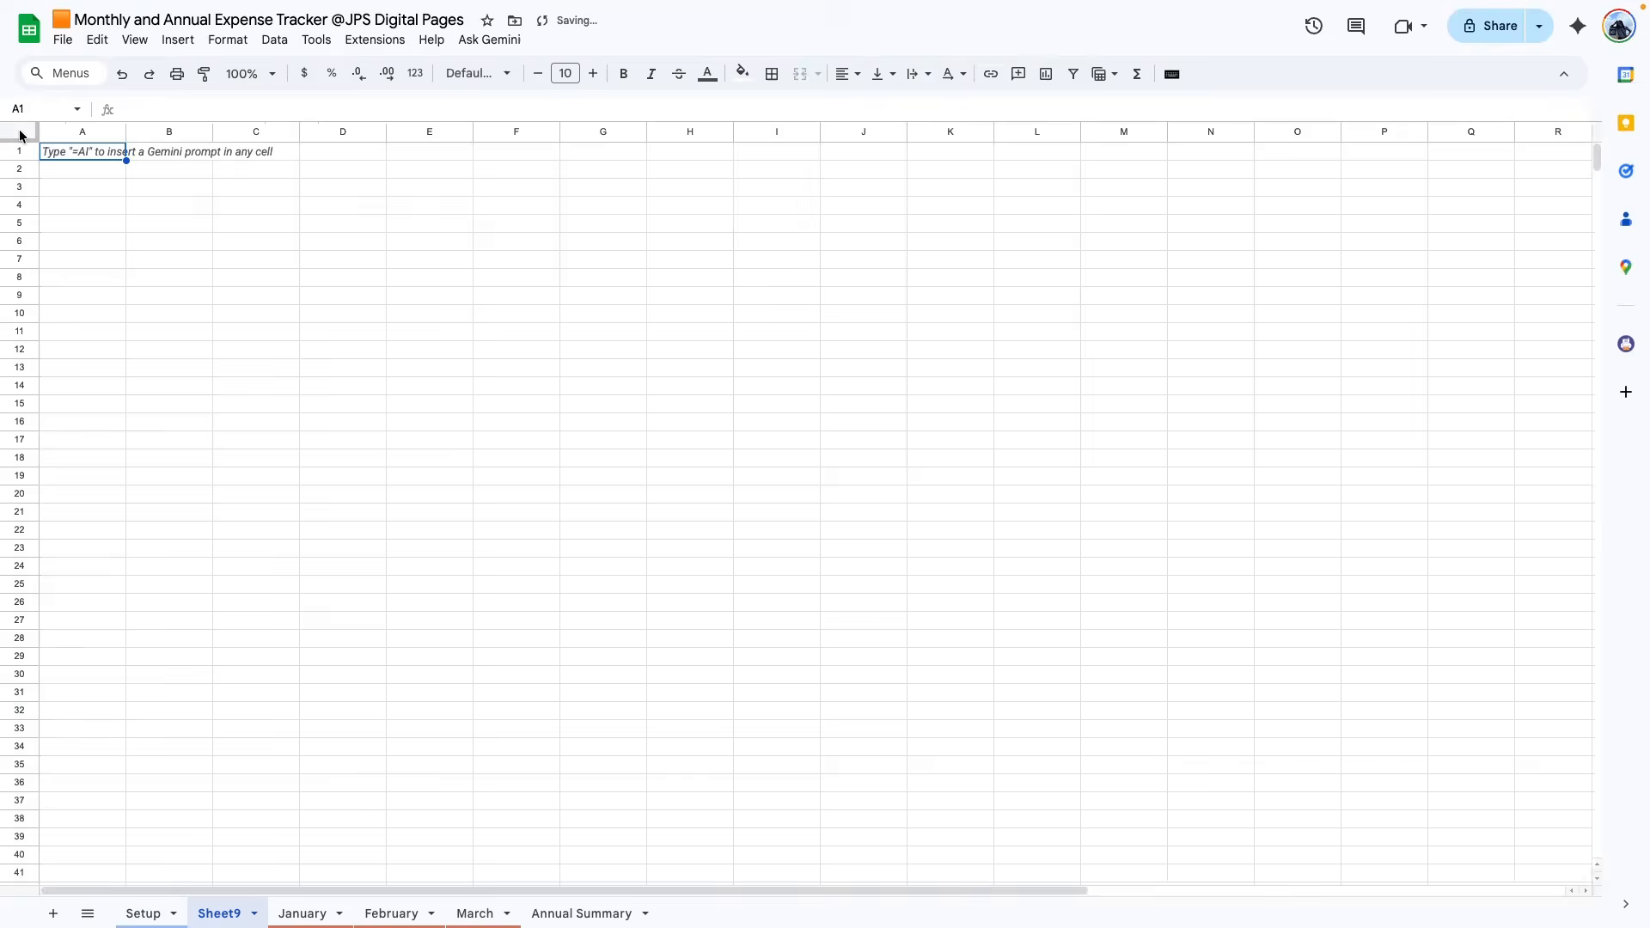
click(20, 134)
click(477, 73)
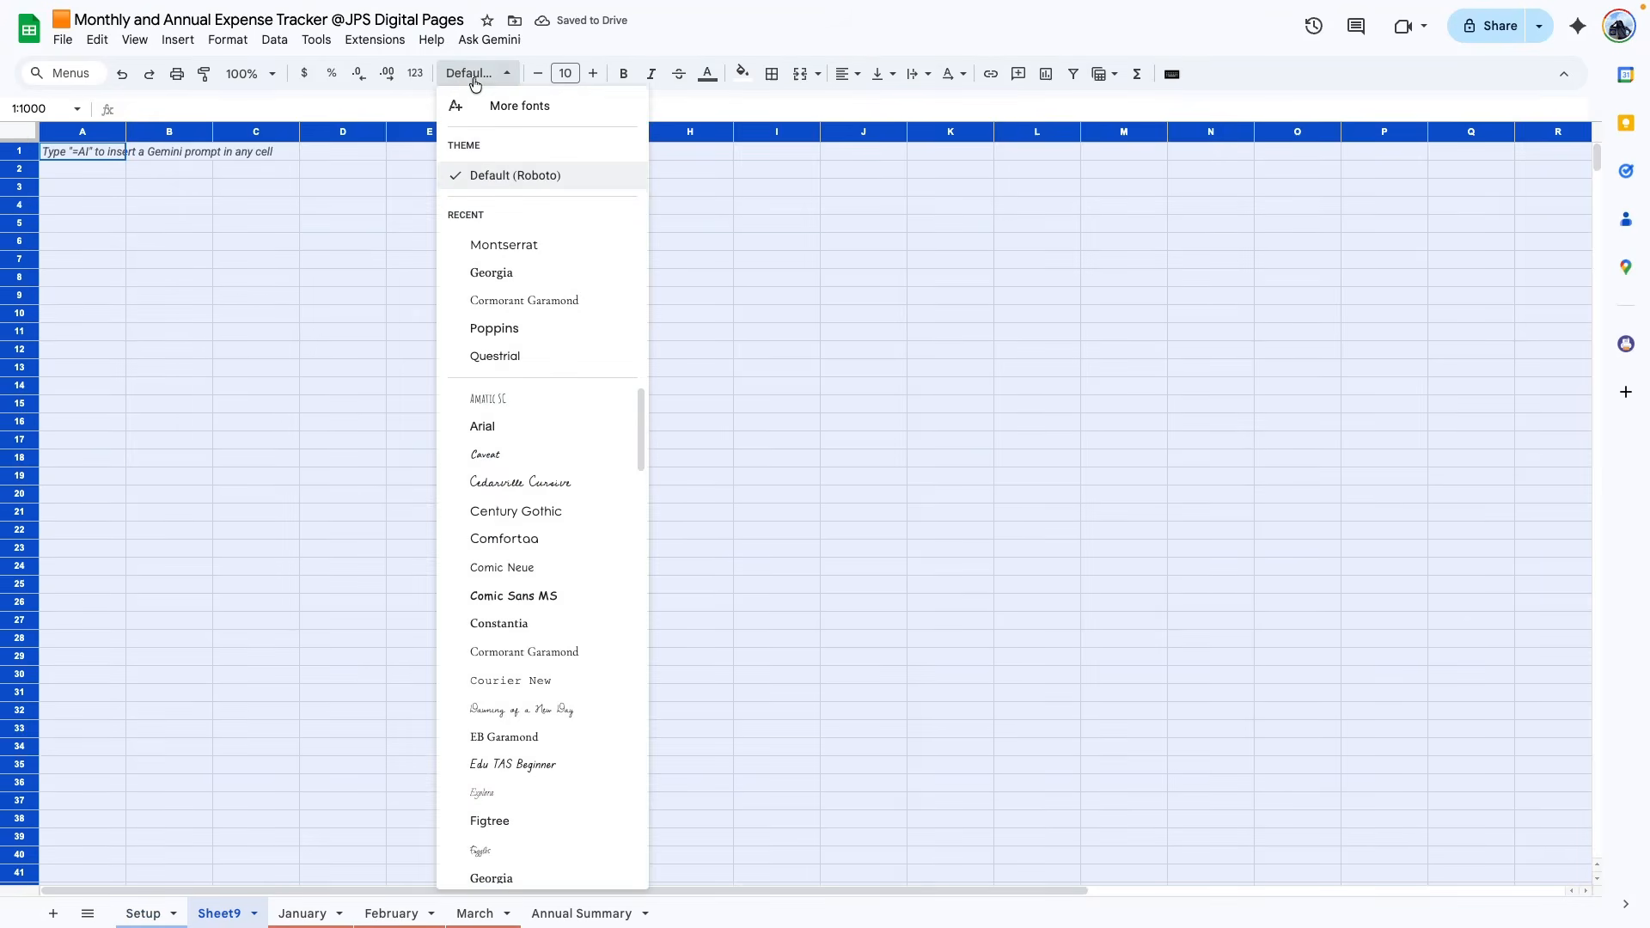
click(535, 256)
- Align all cells of the new sheet to the centre horizontally and the middle vertically
click(848, 74)
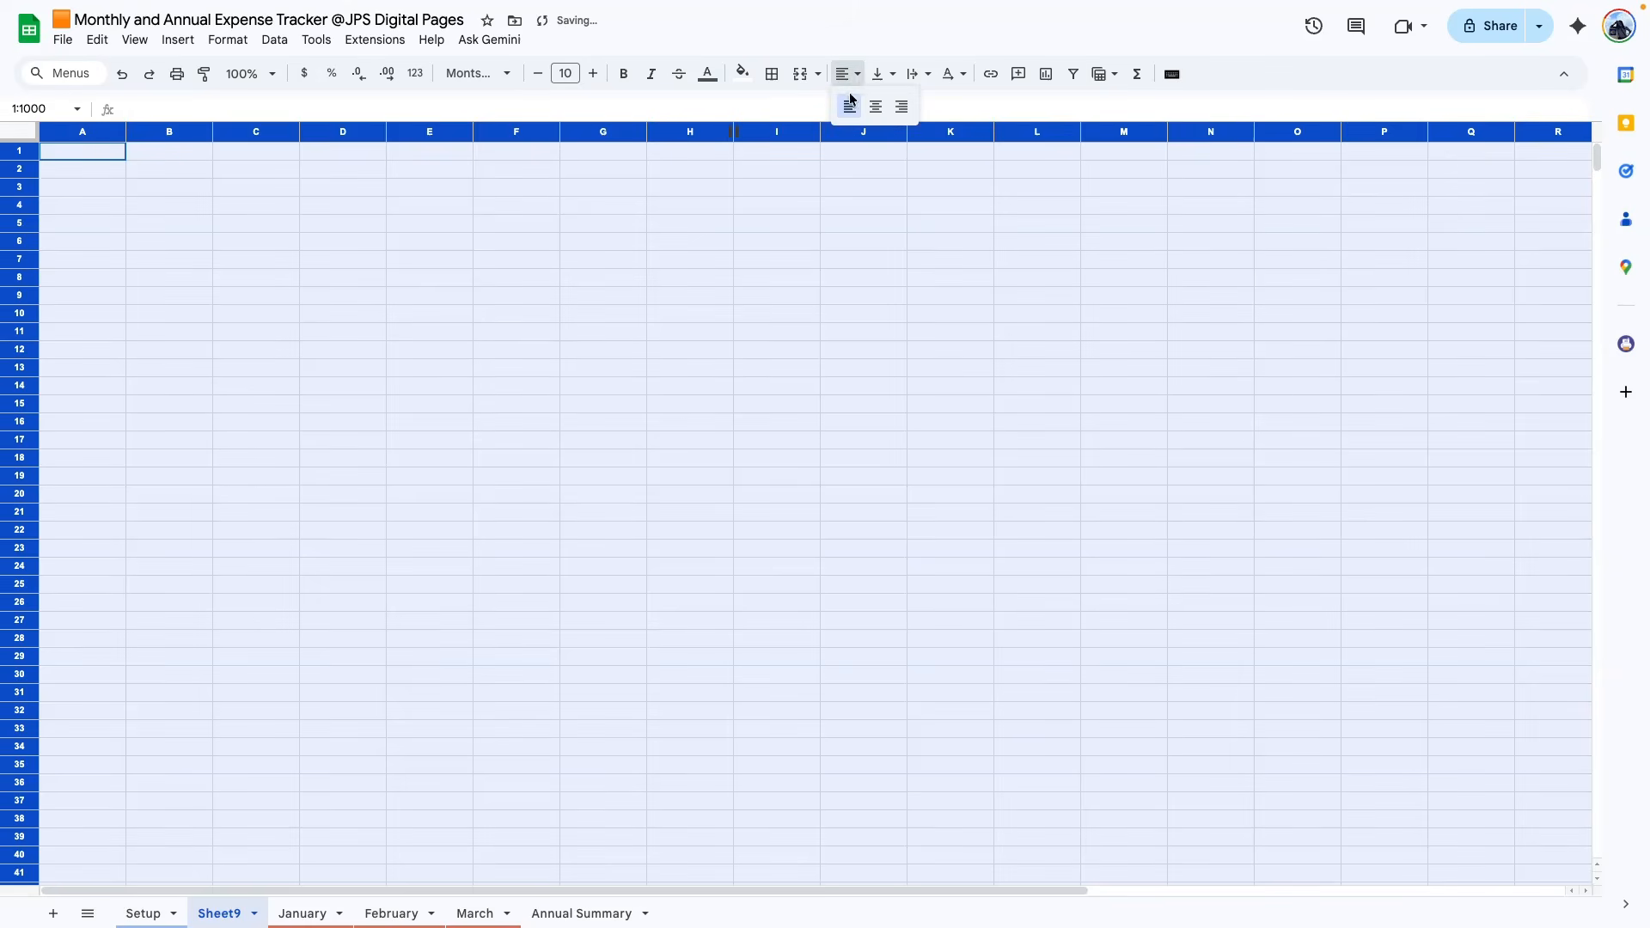
click(871, 106)
click(875, 75)
click(911, 106)
click(591, 440)
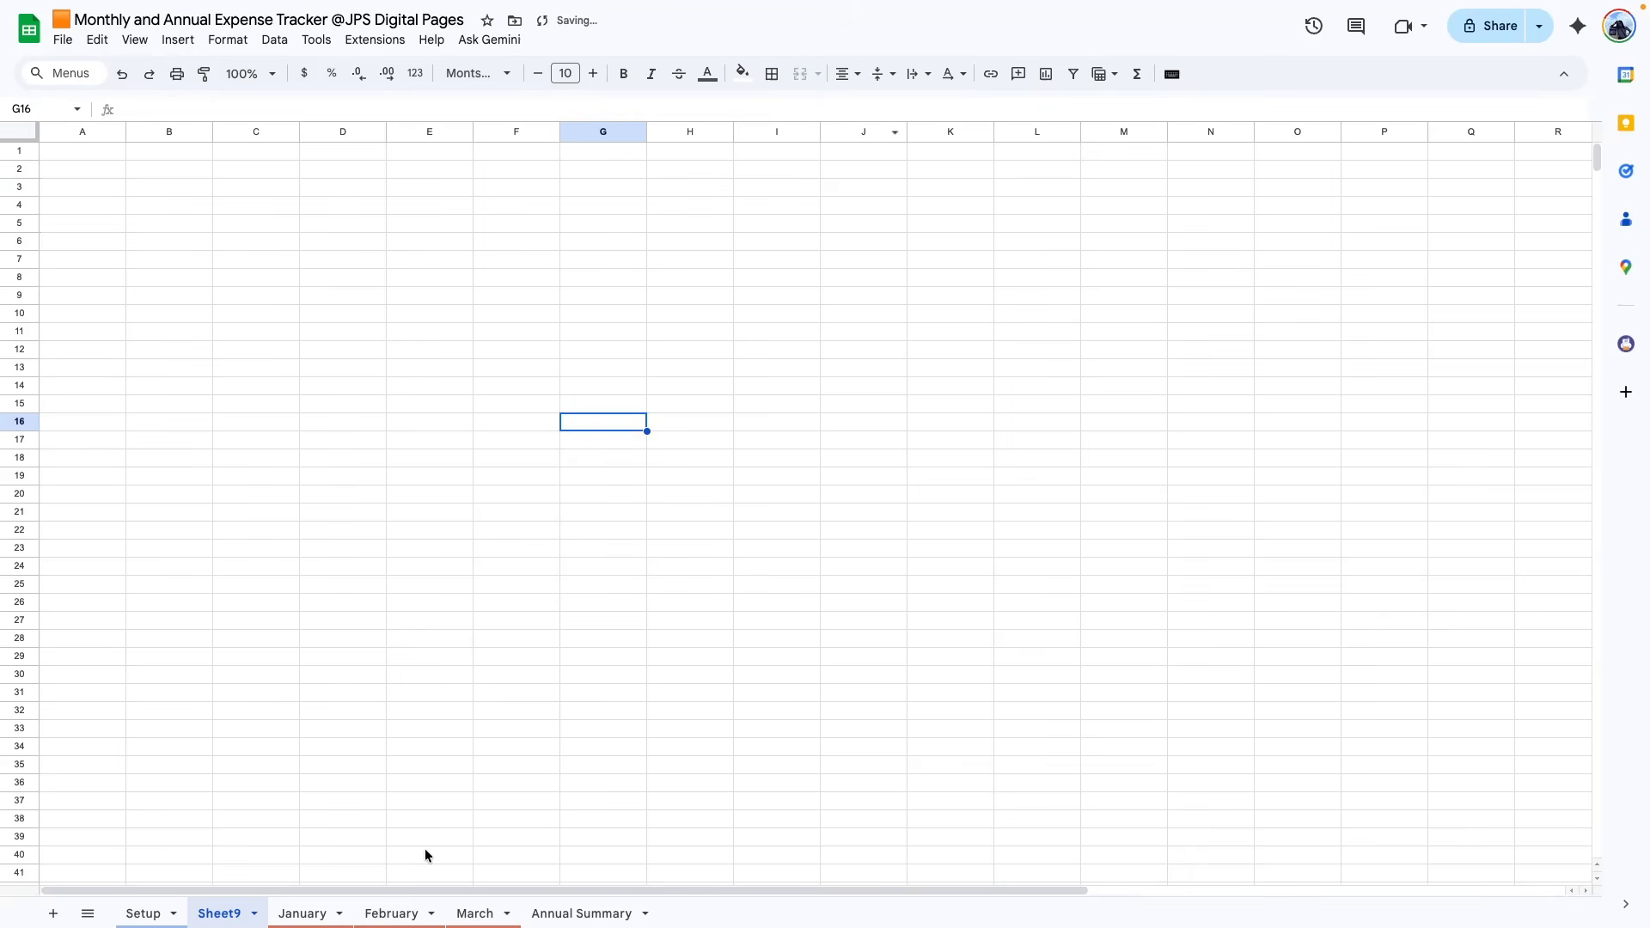
- Name the new sheet Setup2 and delete its unused columns from H onward and rows from 24 down
click(143, 913)
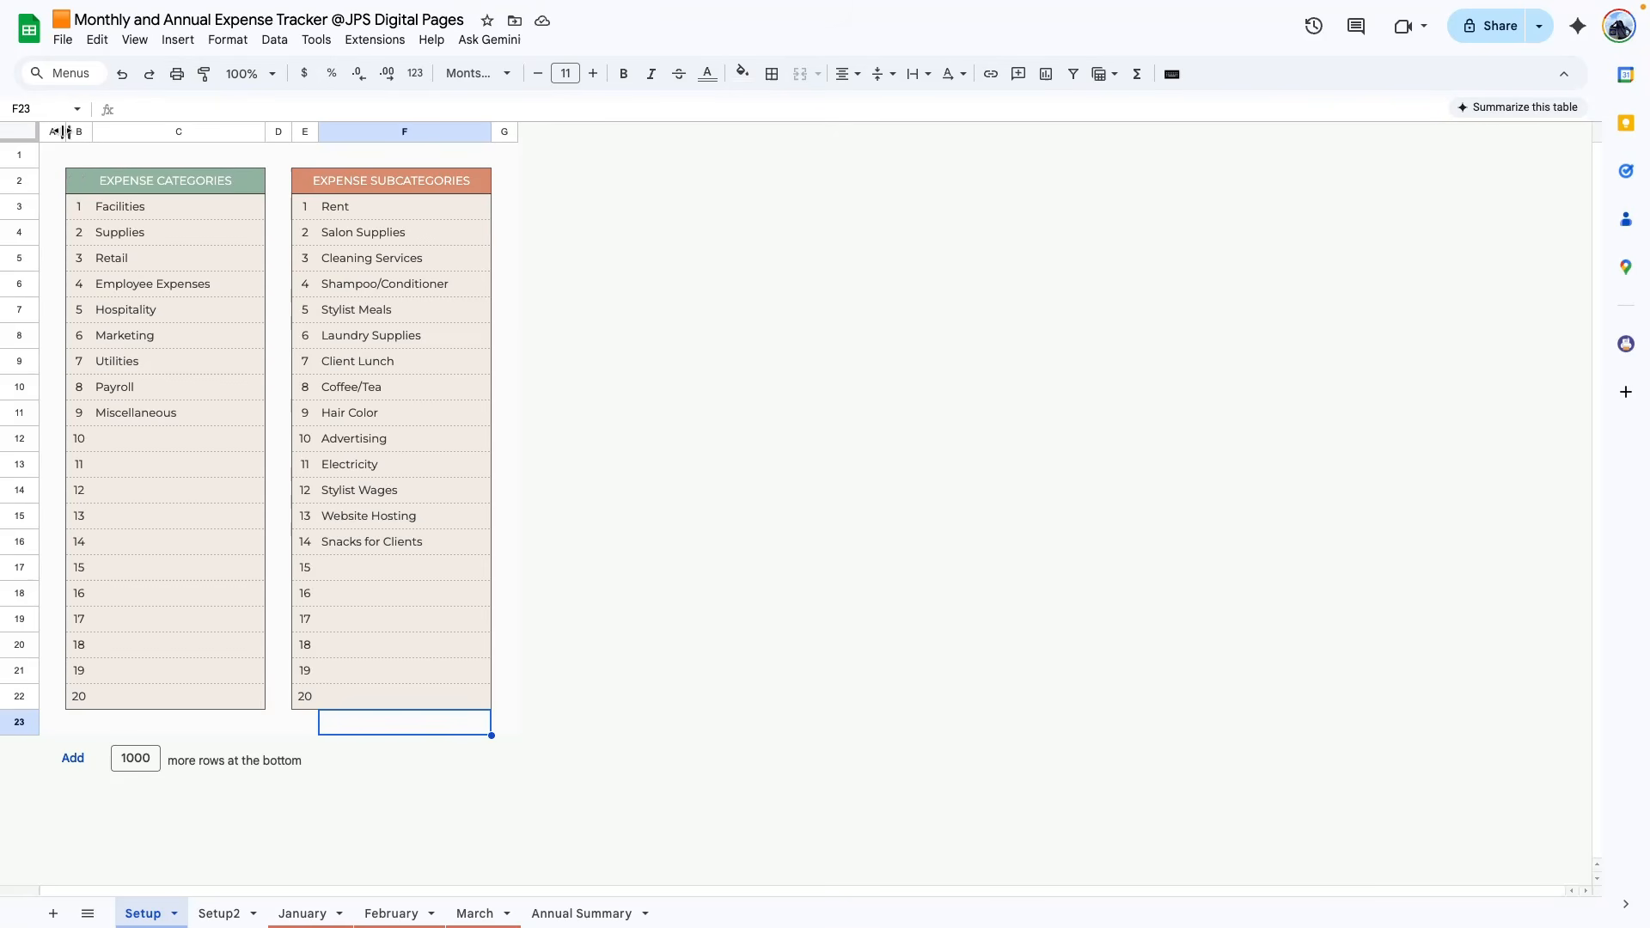
click(222, 911)
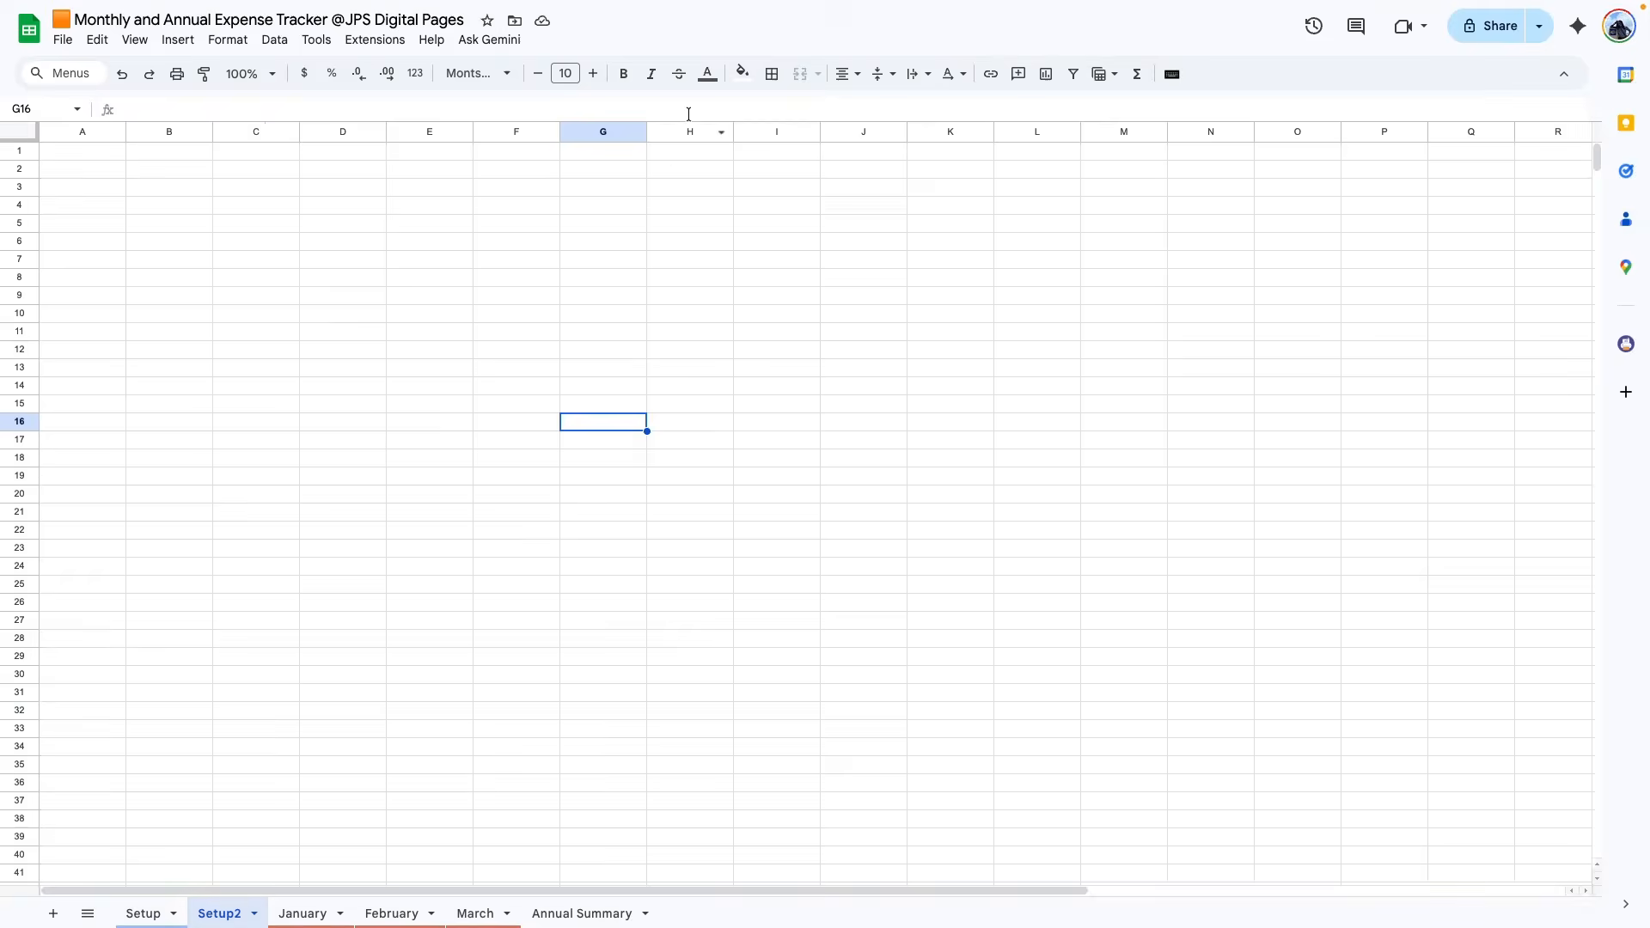
click(685, 131)
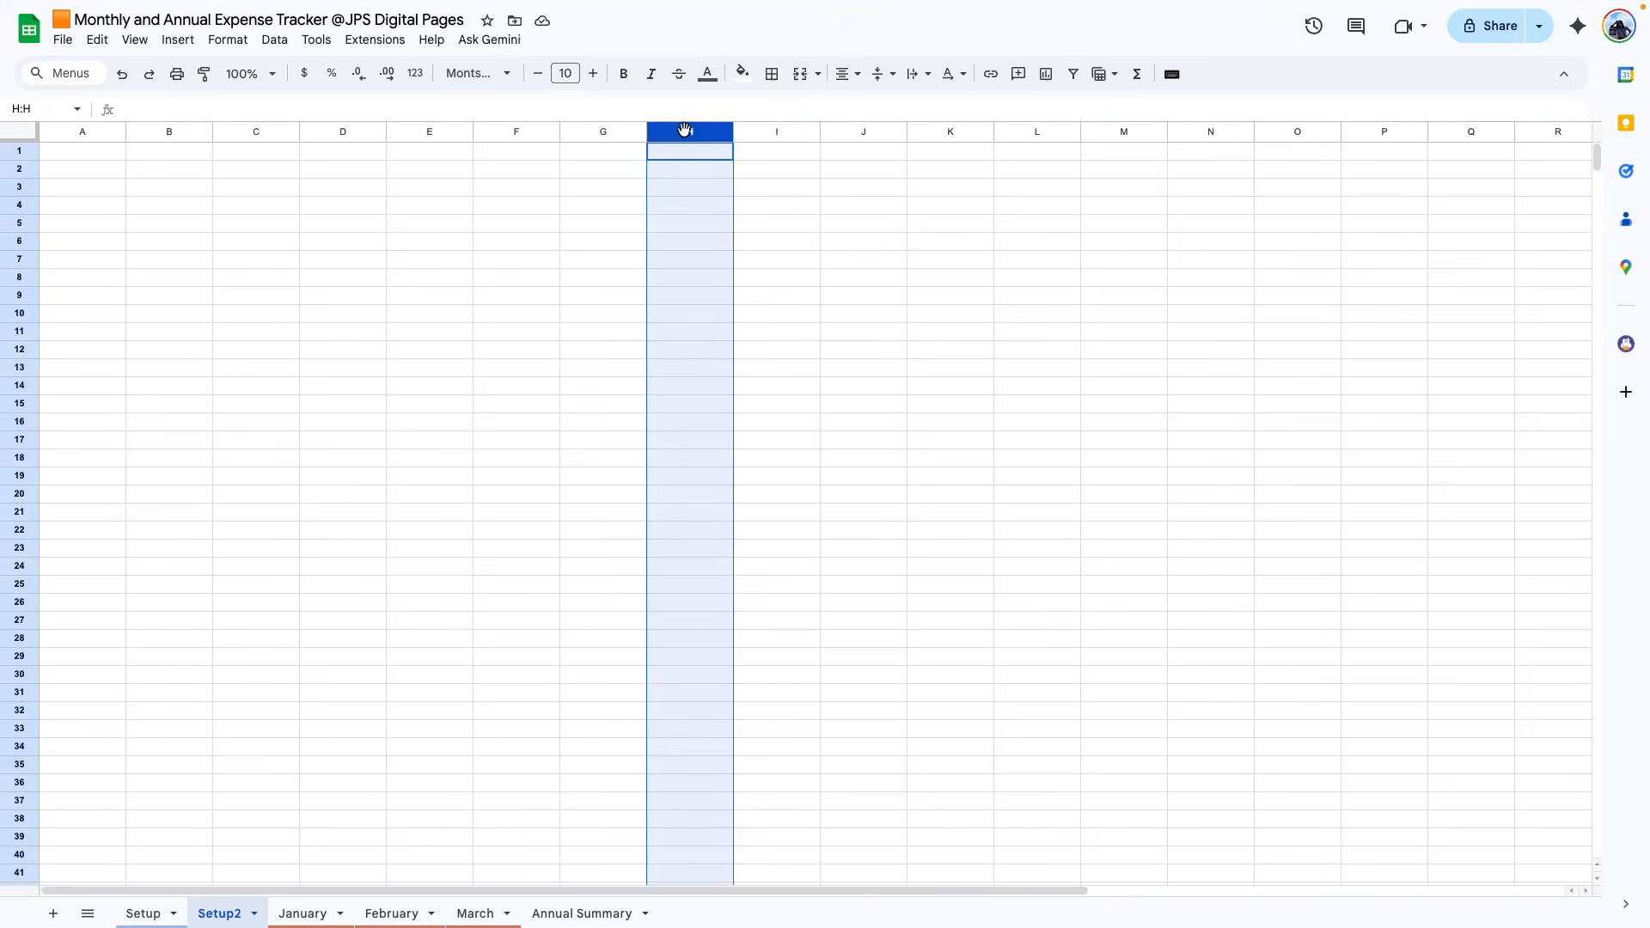
click(21, 564)
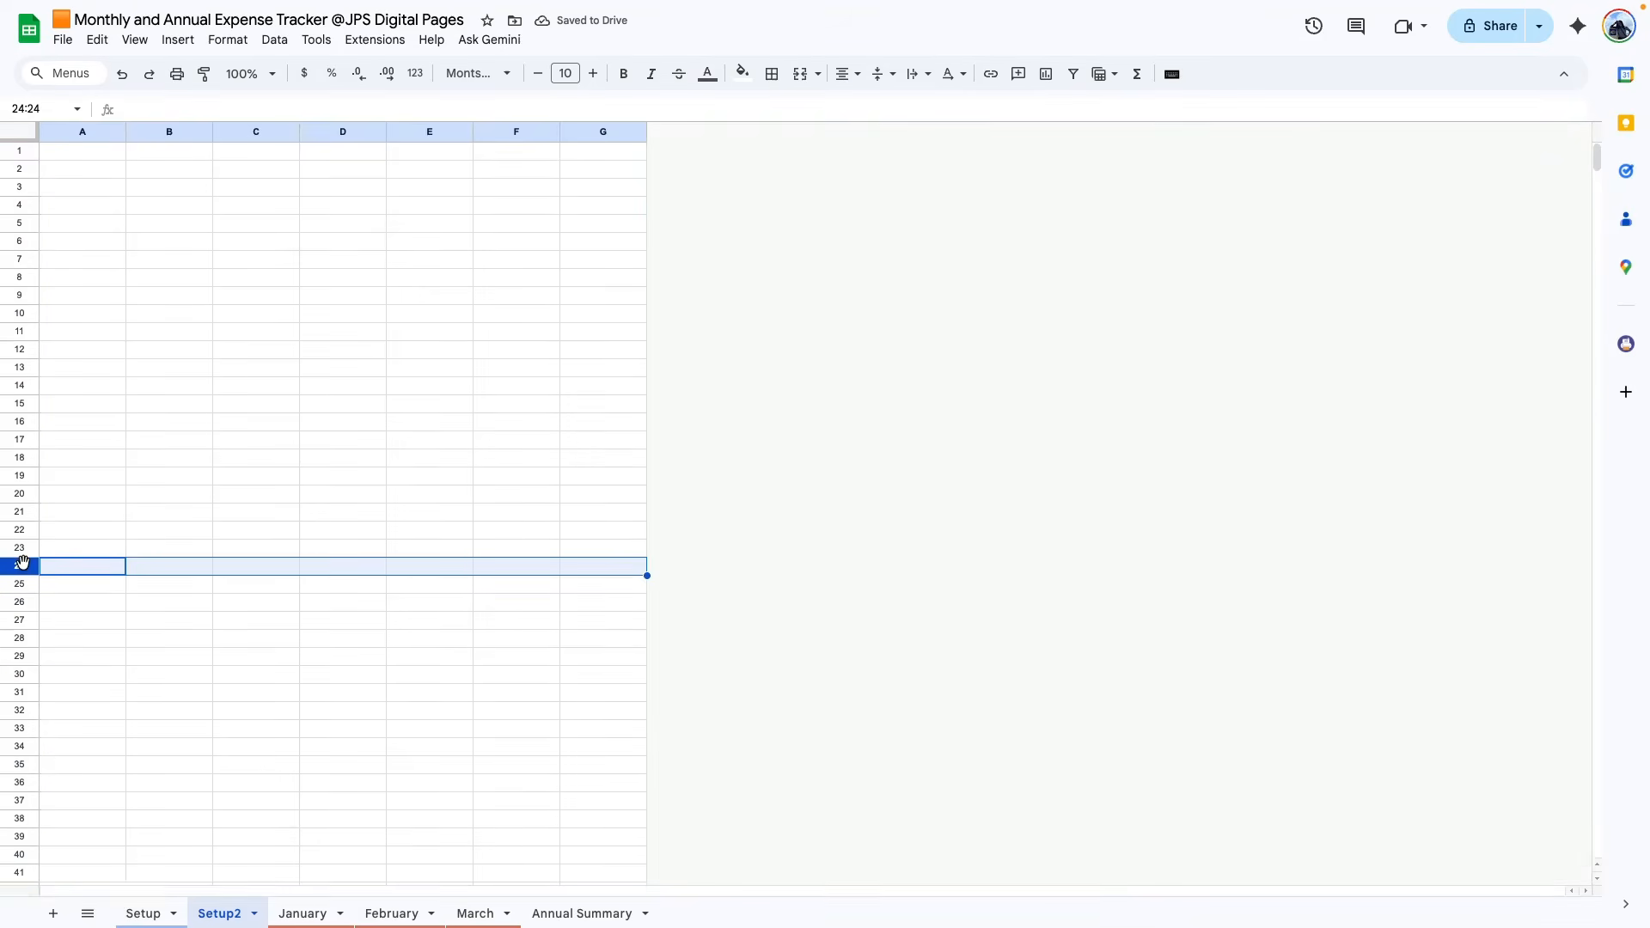
key(ctrl+shift+Down)
right_click(21, 563)
click(95, 301)
- Set the height of rows 1 to 23 on the Setup2 sheet to 30 pixels
drag(19, 151, 22, 548)
right_click(21, 548)
click(127, 362)
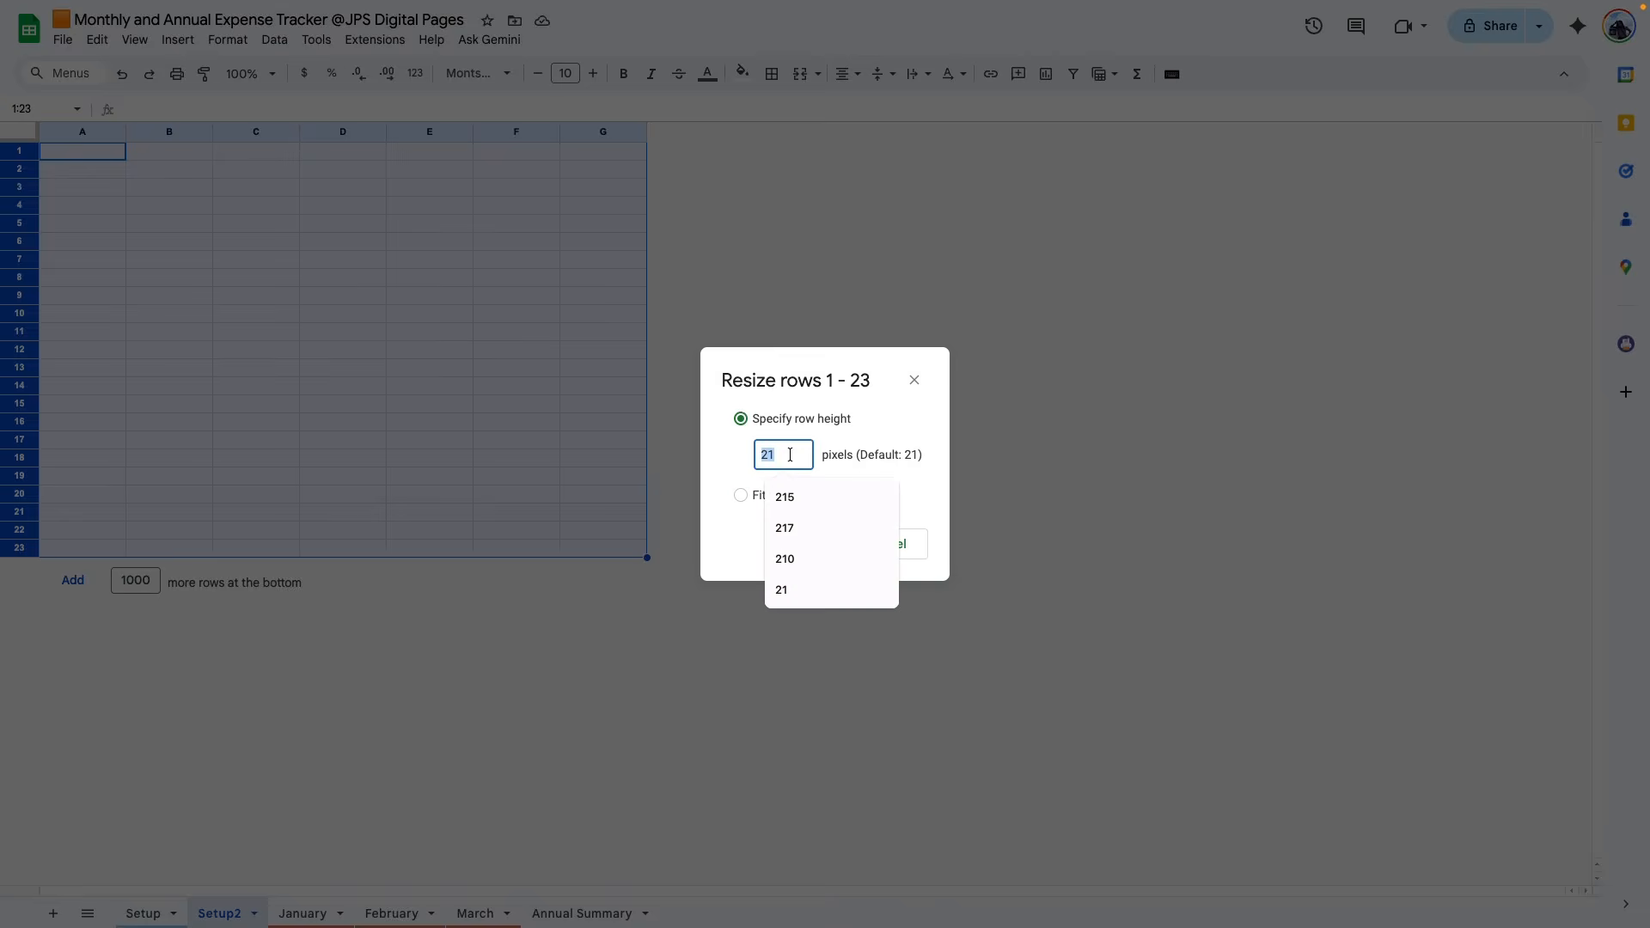
text(30)
key(Return)
- Narrow columns A and G of Setup2 into slim margins, using the Setup sheet's layout as reference
click(62, 131)
ctrl+click(594, 131)
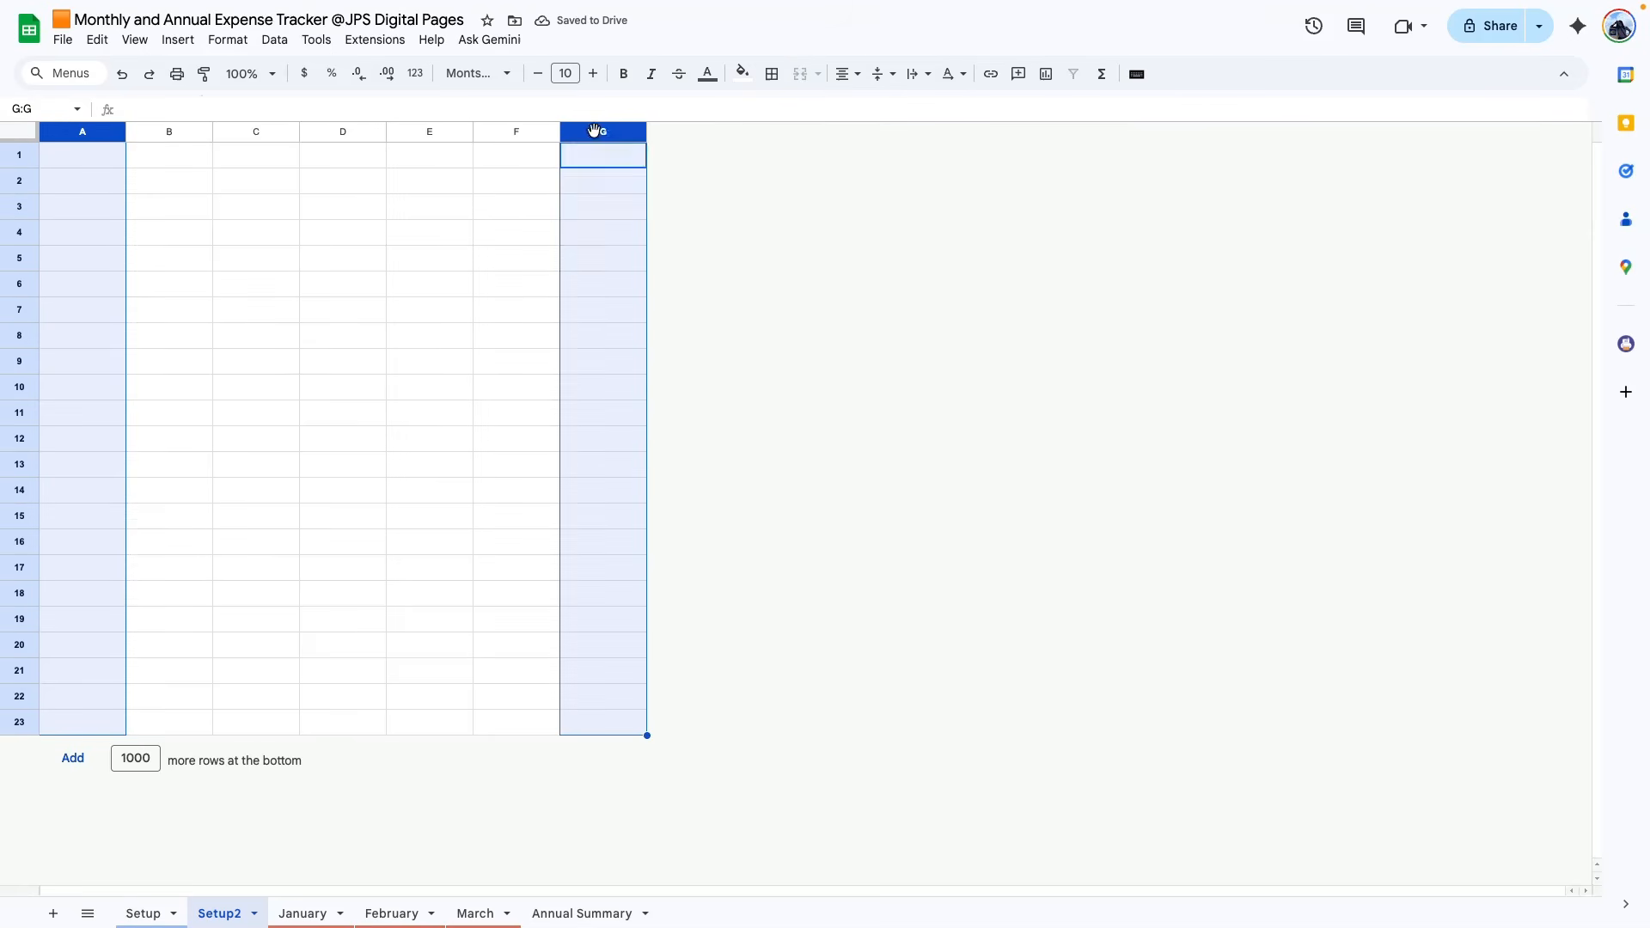
right_click(594, 131)
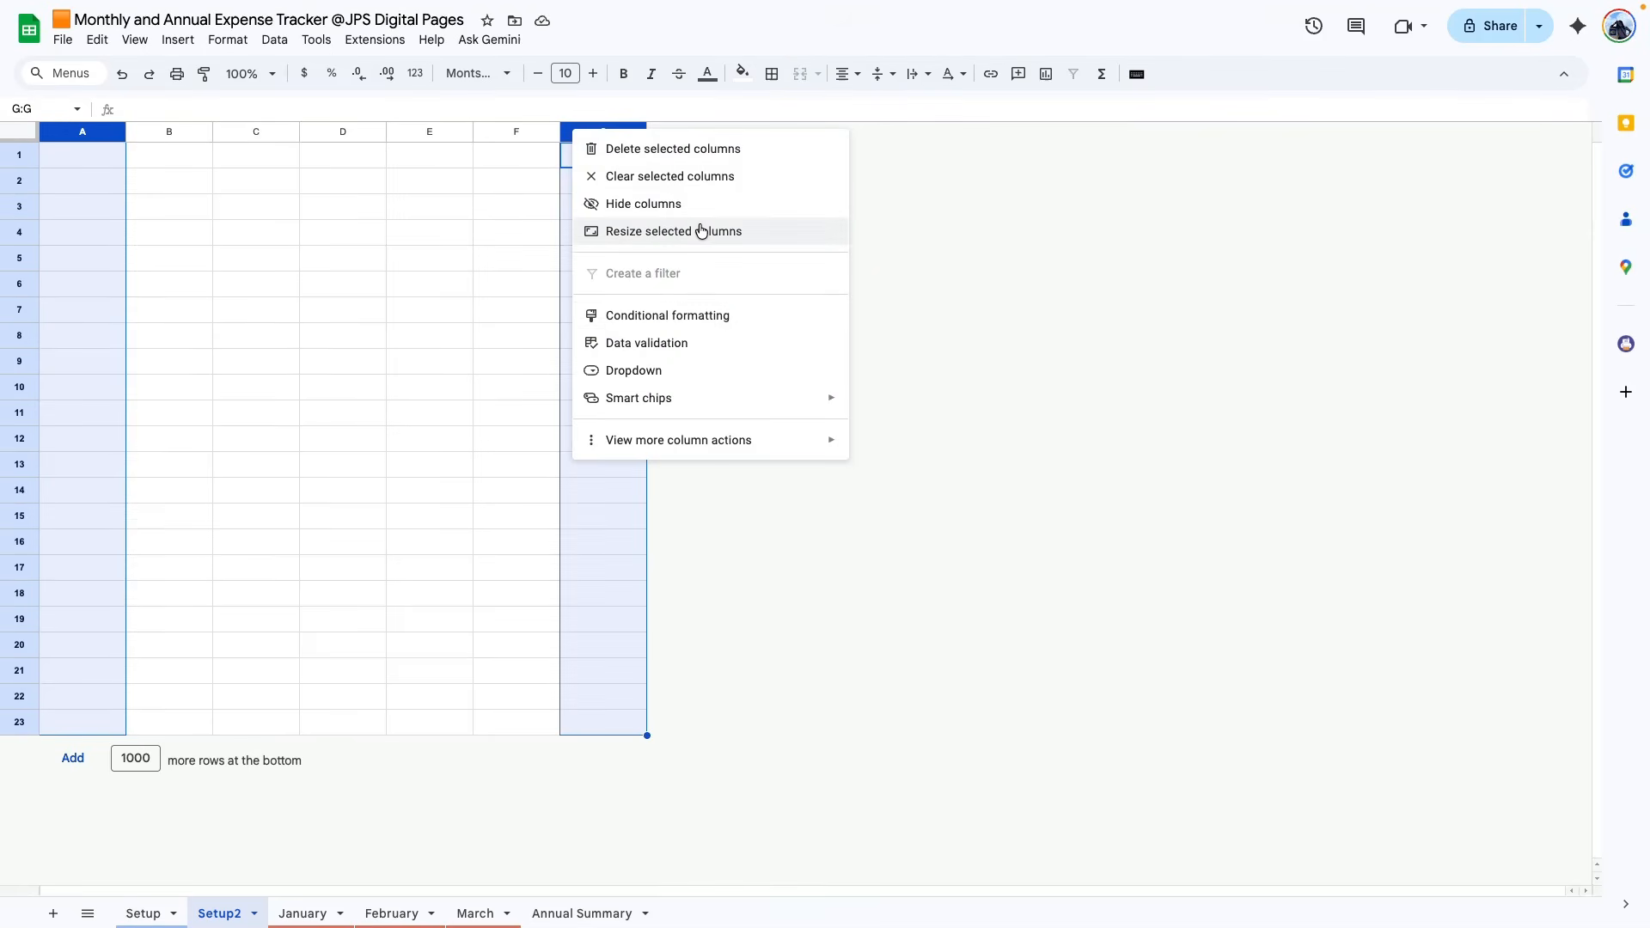
click(143, 914)
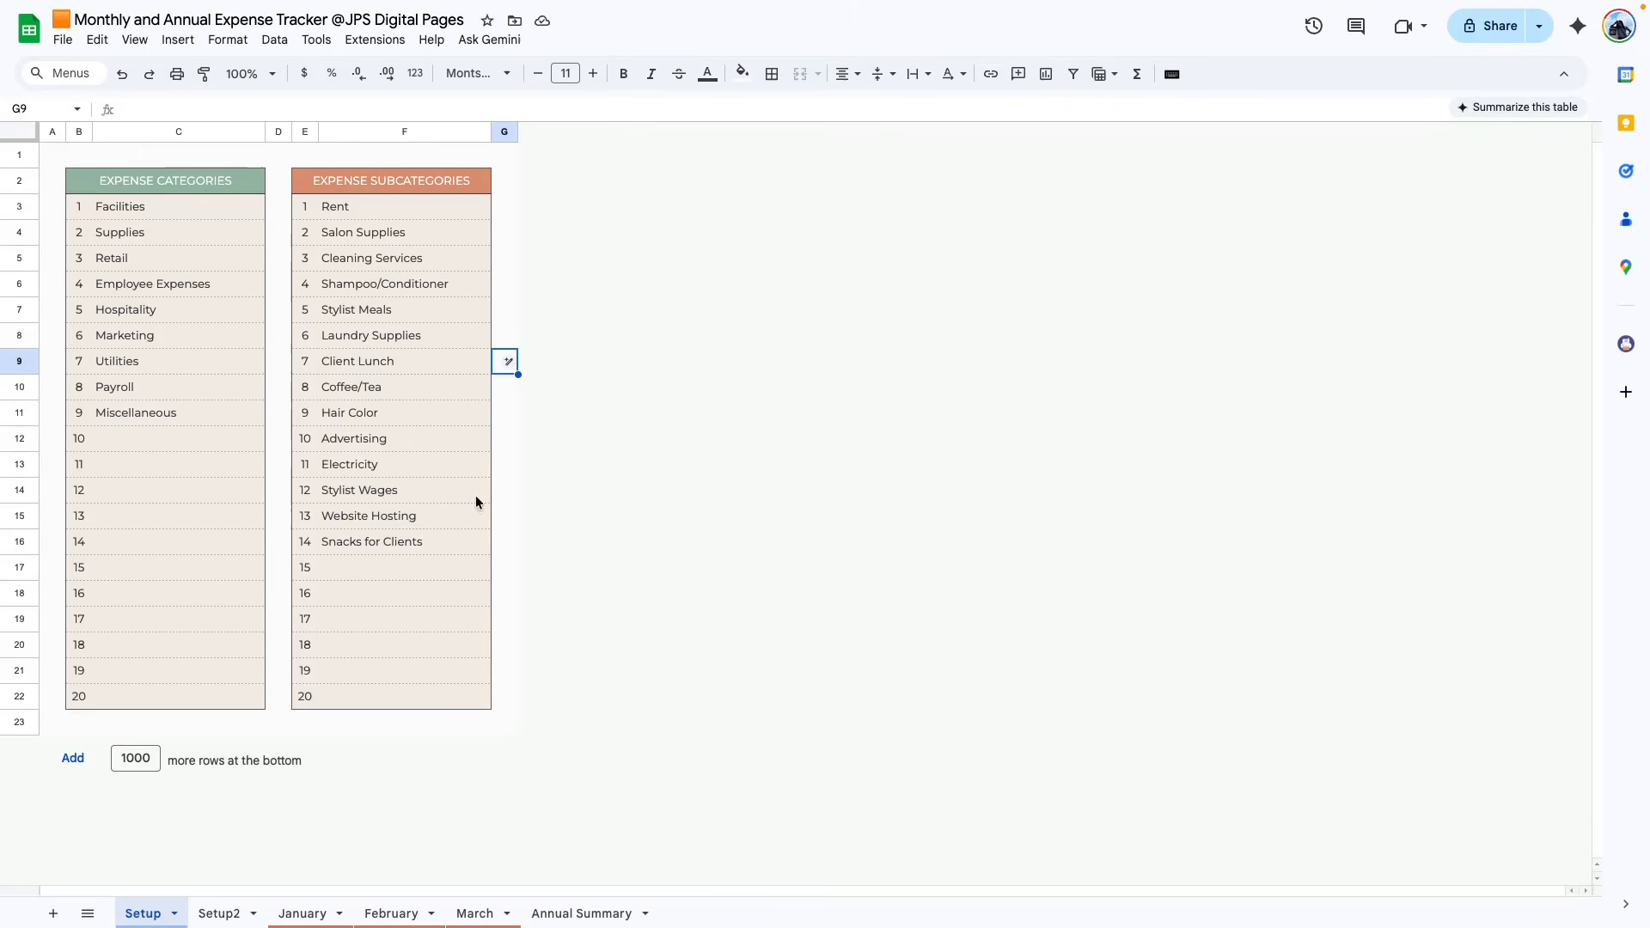
click(216, 913)
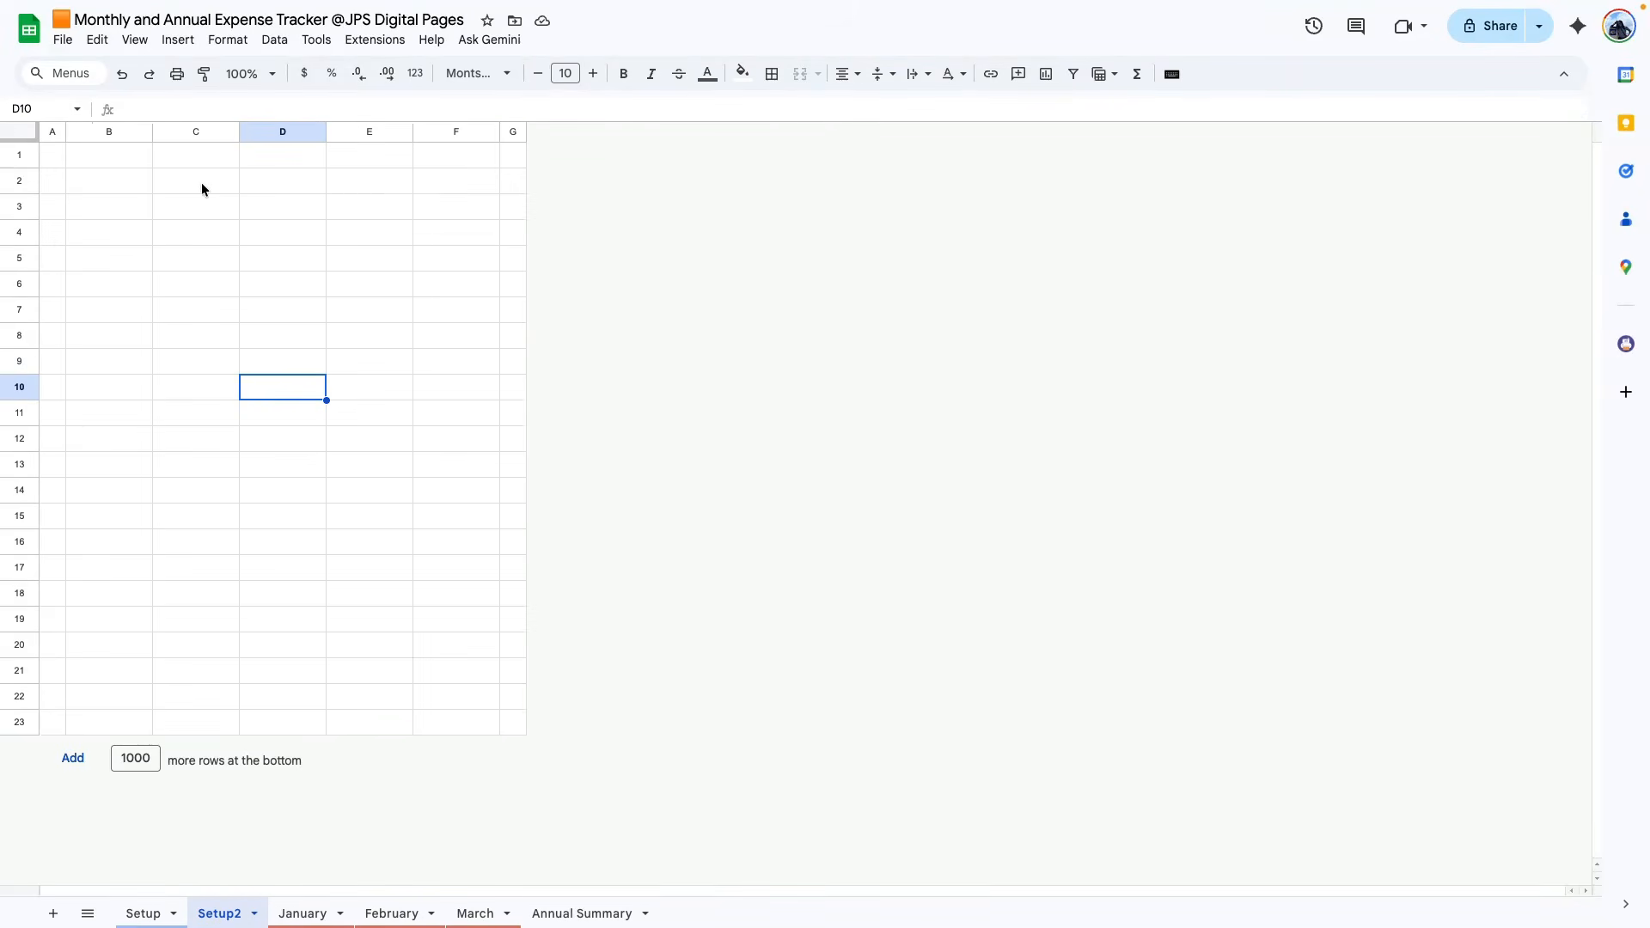
- Narrow columns B and E of Setup2 to the same width as columns A and G
click(110, 132)
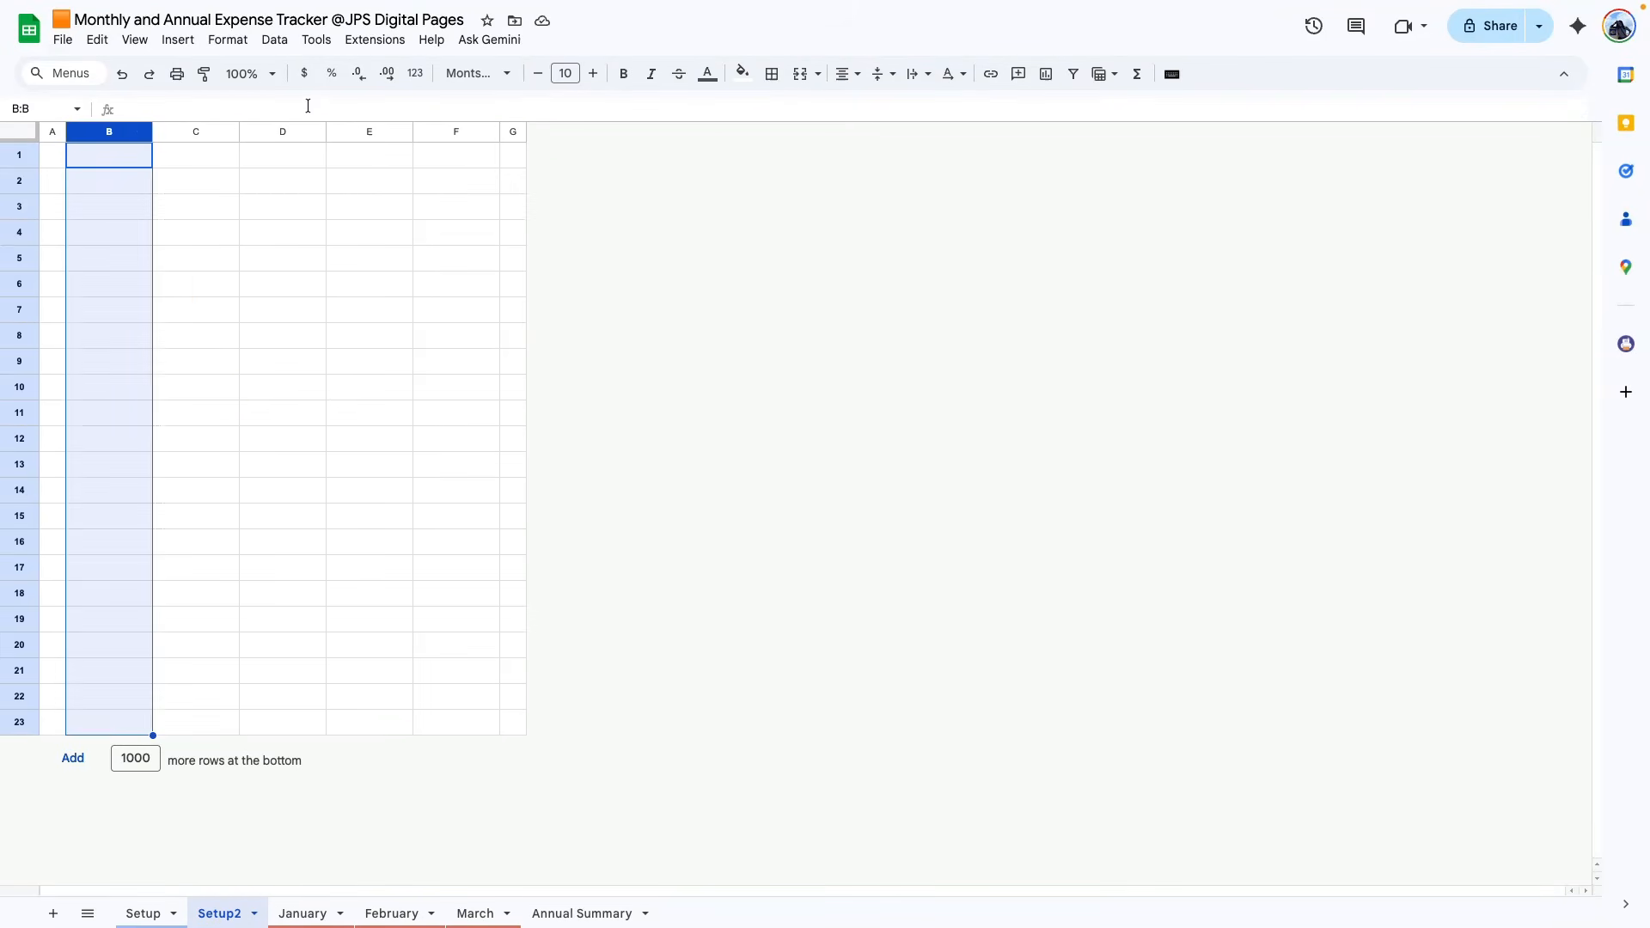
ctrl+click(365, 132)
right_click(352, 131)
click(461, 227)
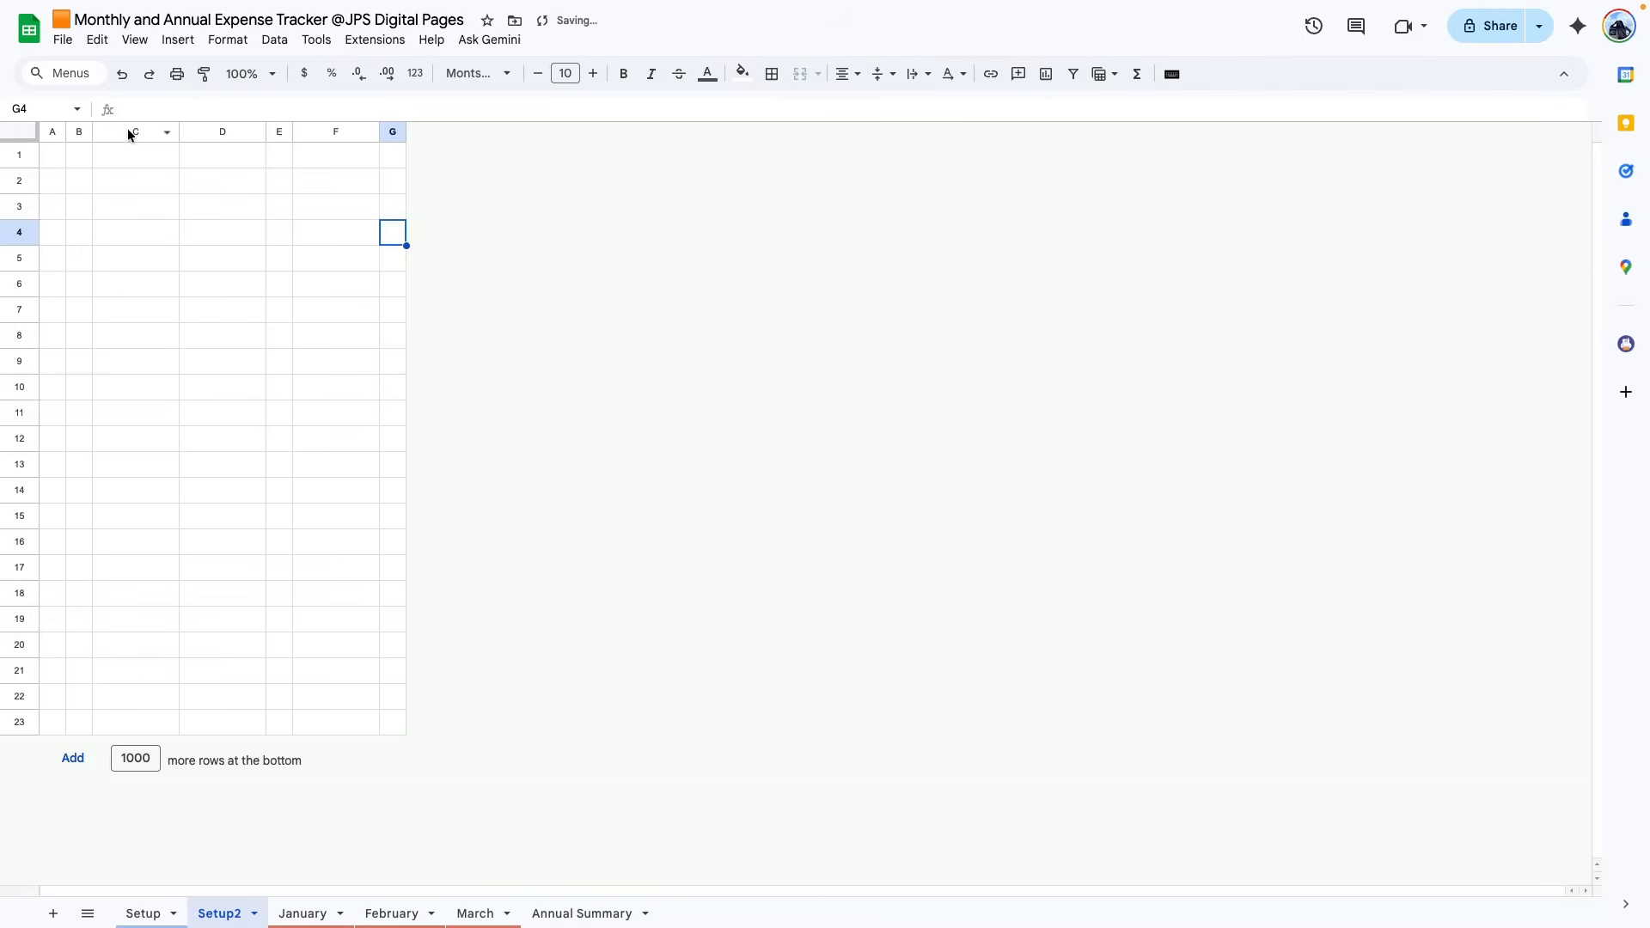
- Widen columns C and F of Setup2 to about twice the width of column D
click(128, 131)
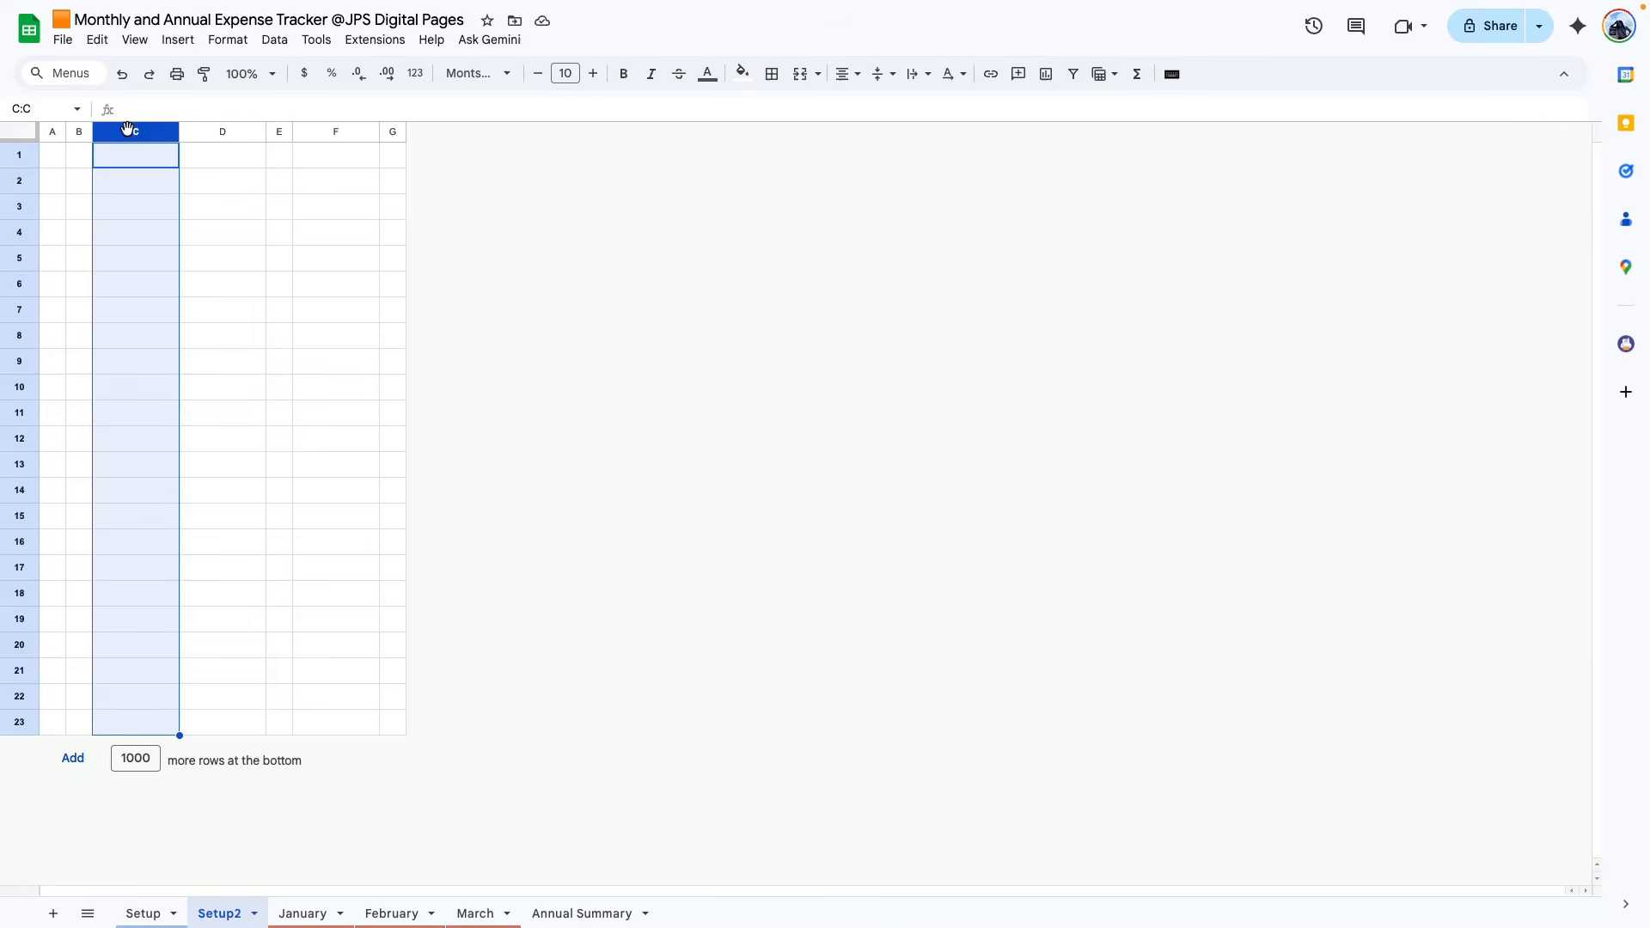
ctrl+click(317, 129)
right_click(317, 126)
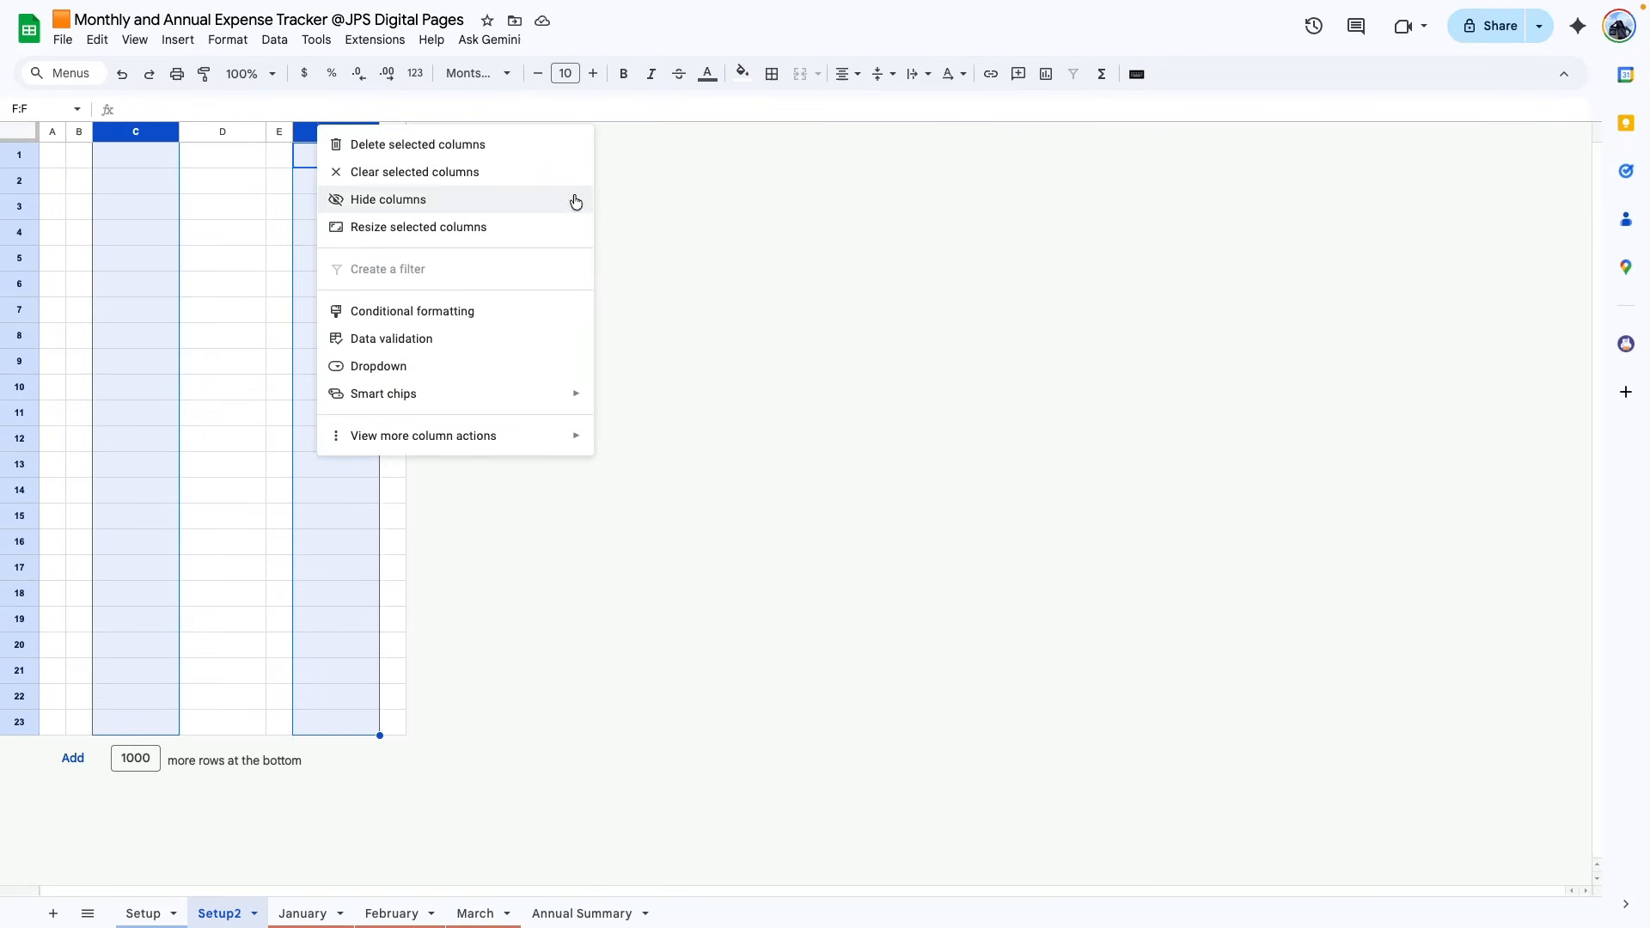
click(449, 225)
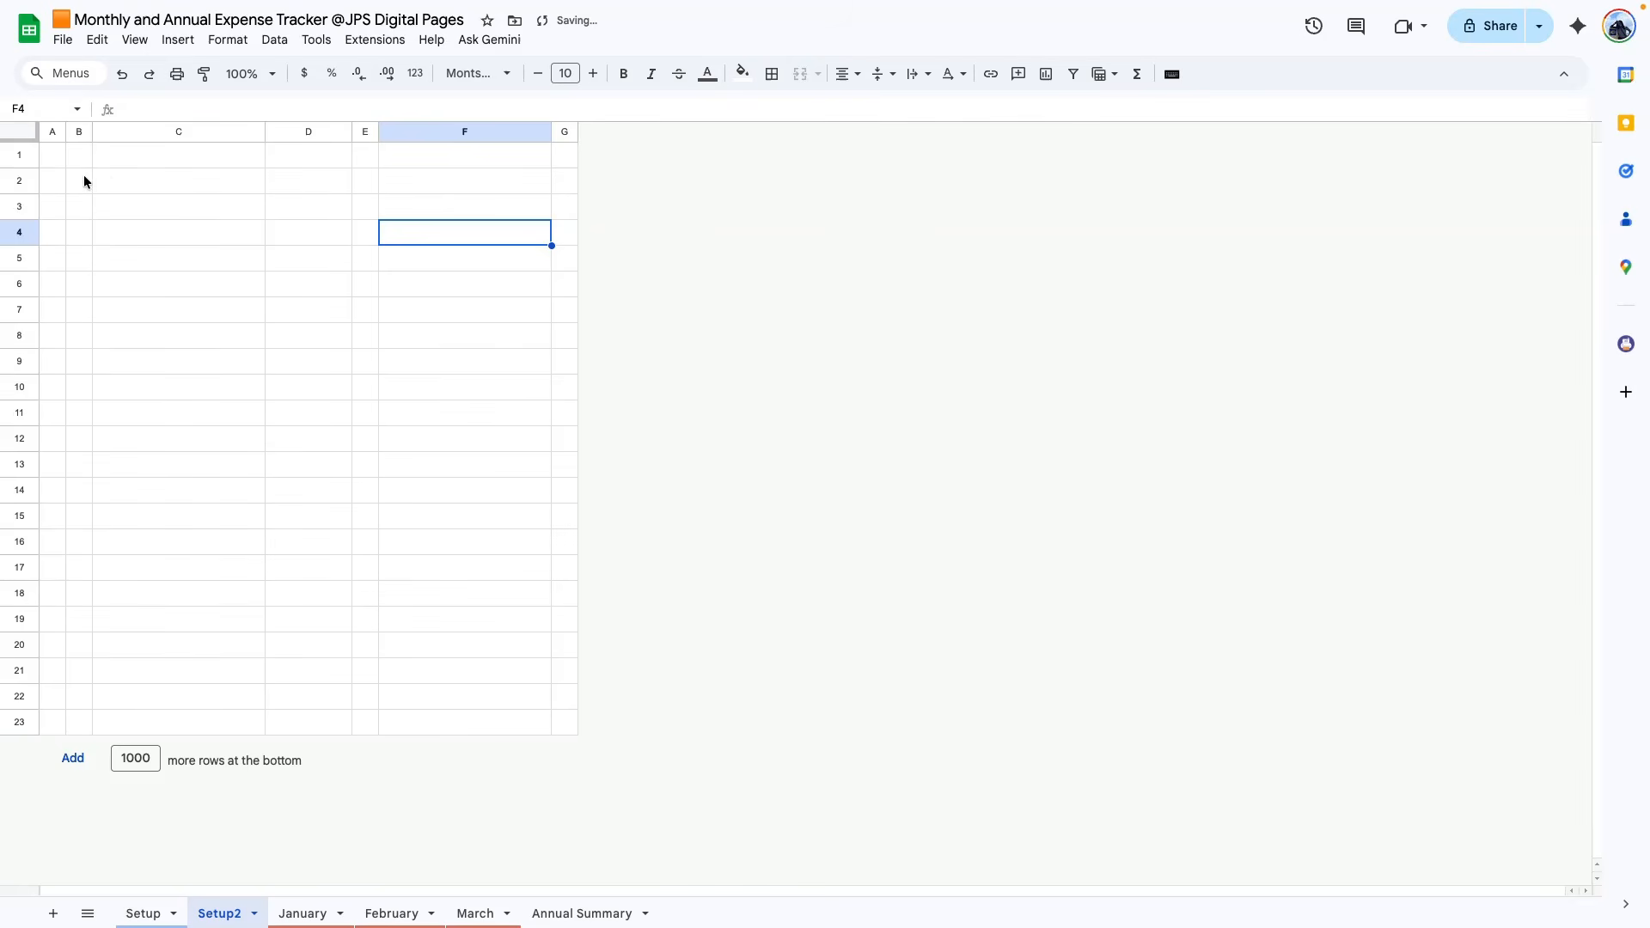
- Add a dark gray outer border around B2:C22 on the Setup2 sheet
drag(84, 178, 227, 696)
click(772, 74)
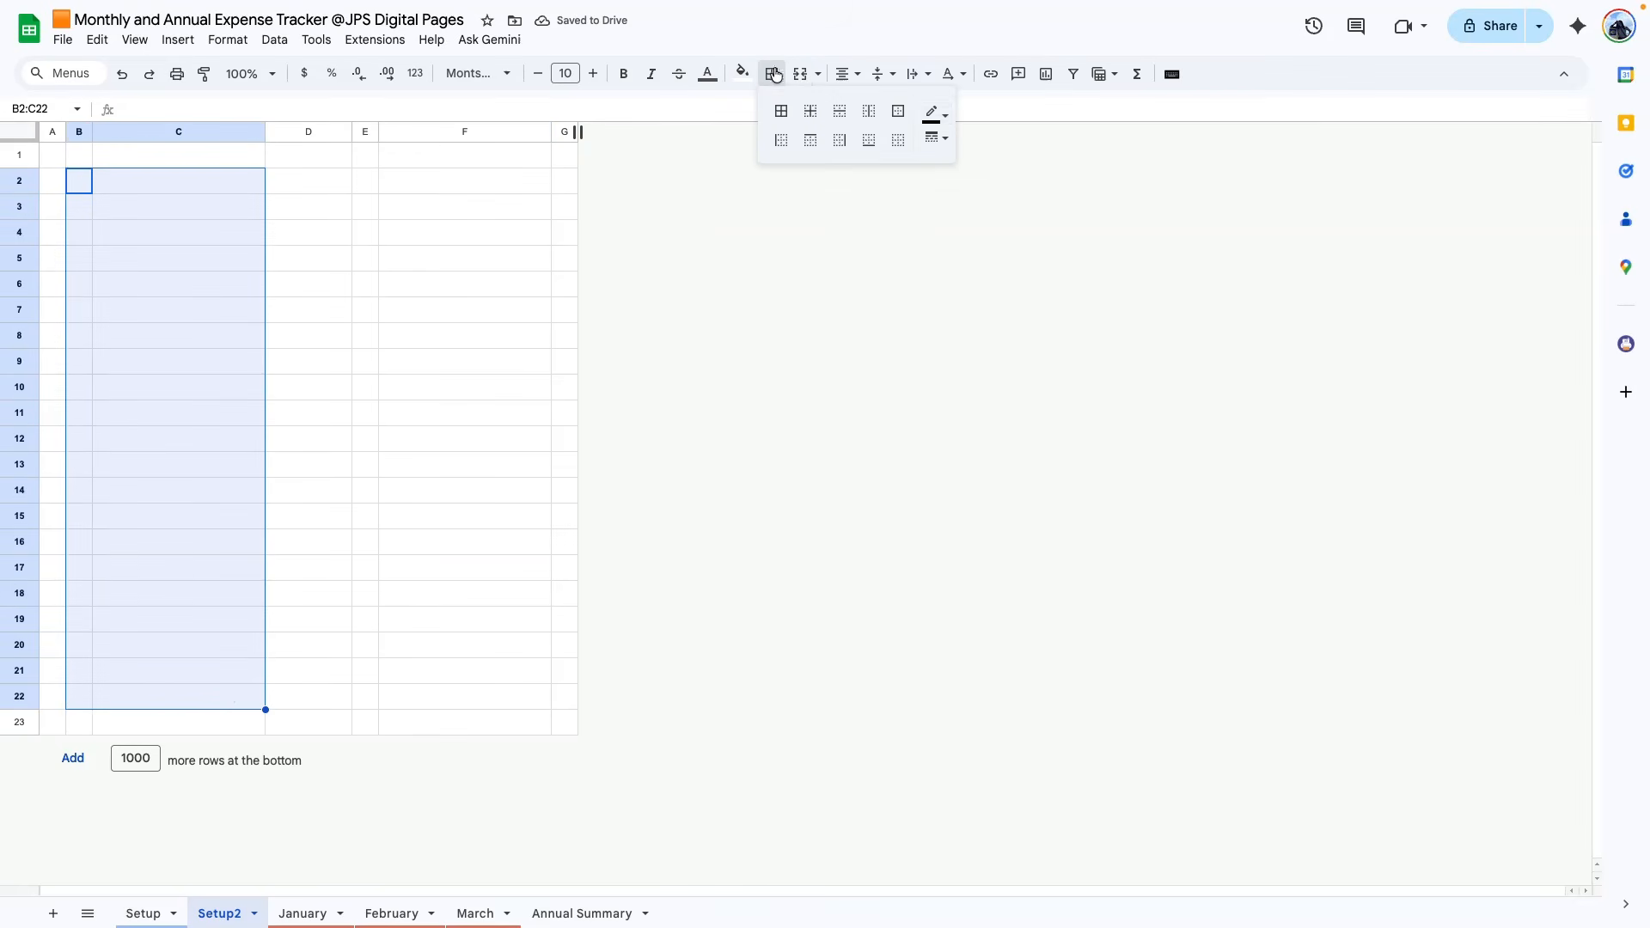
click(934, 112)
click(977, 177)
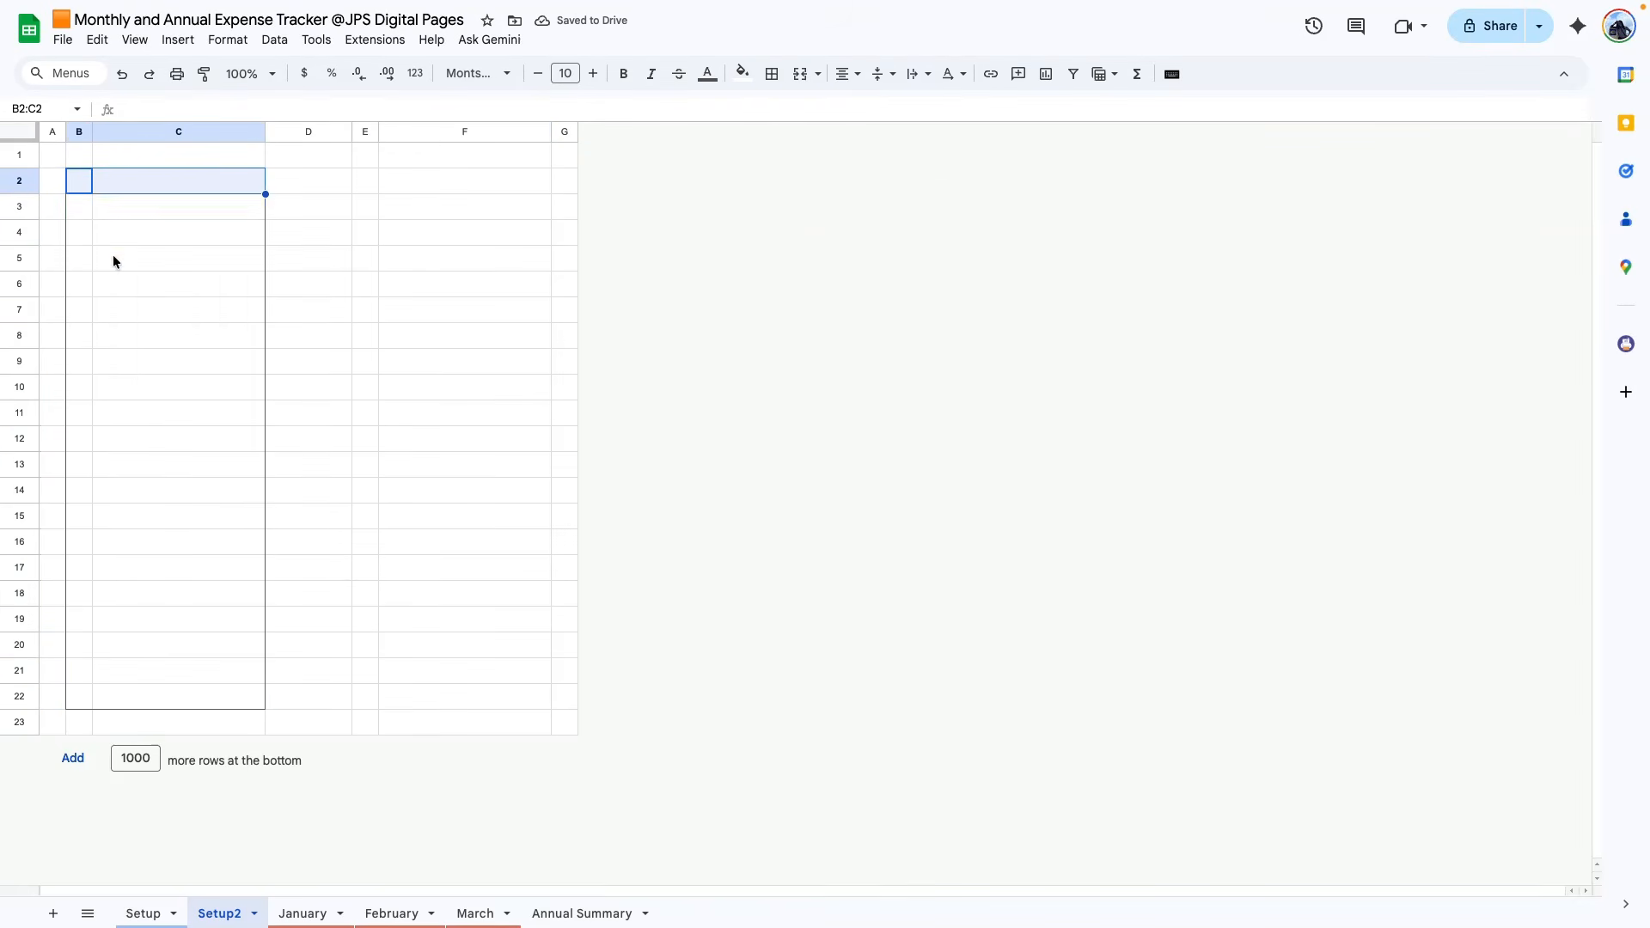
click(111, 257)
- Outline the header cells B2:C2 with an outer border and merge them into one cell
drag(74, 180, 225, 181)
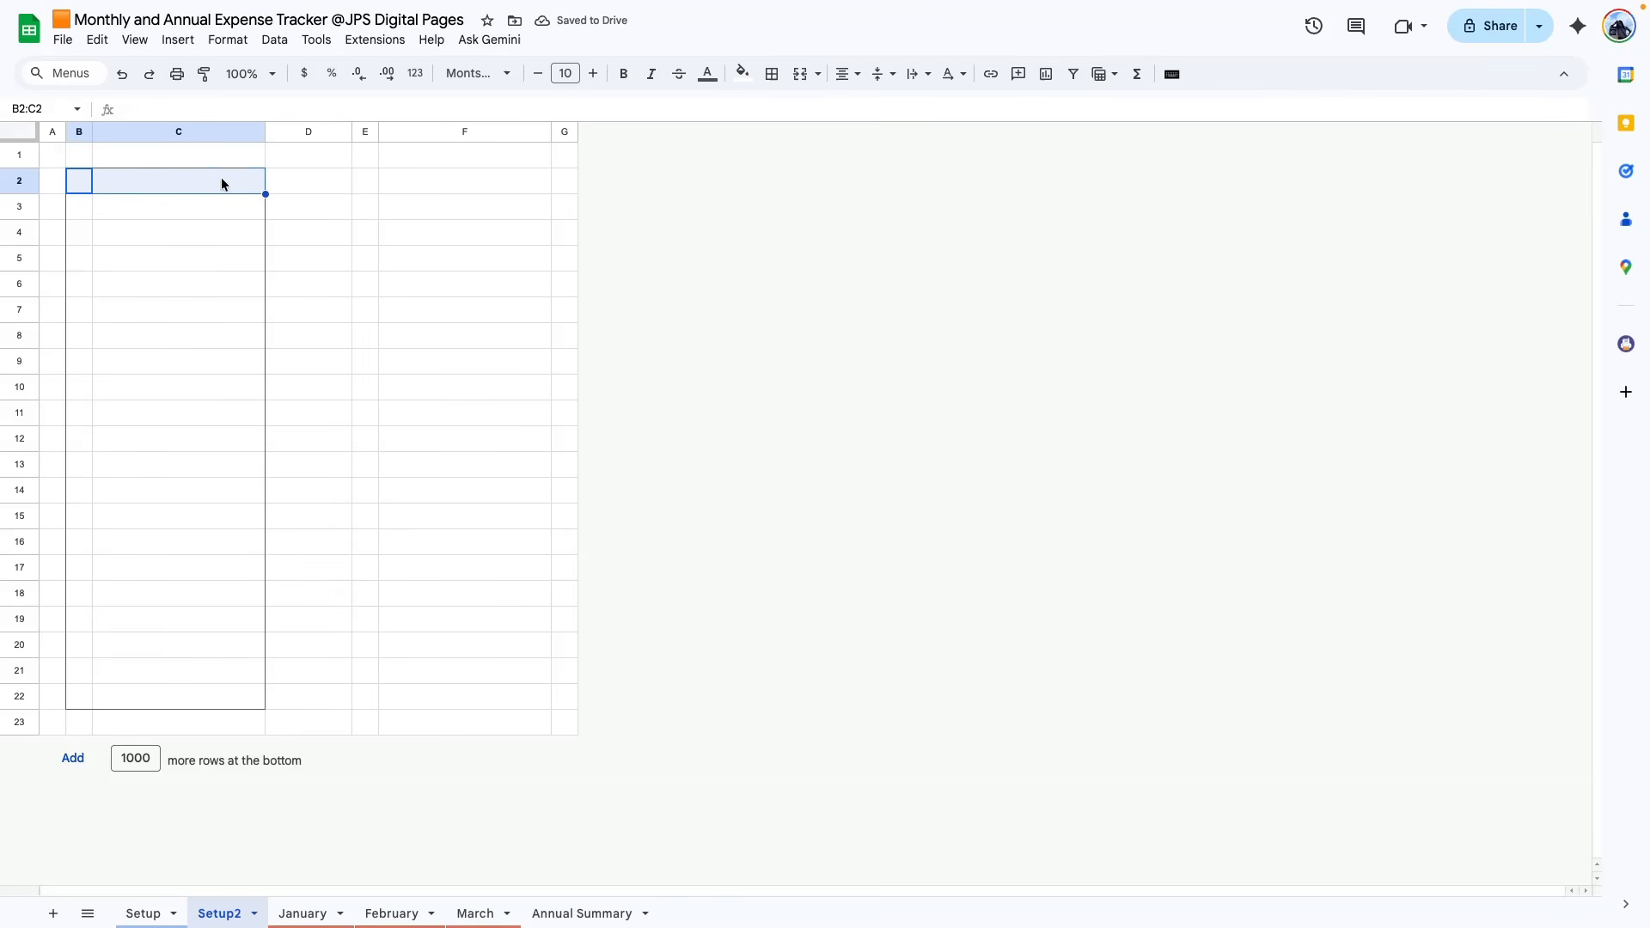
click(772, 74)
click(898, 111)
click(799, 76)
click(366, 310)
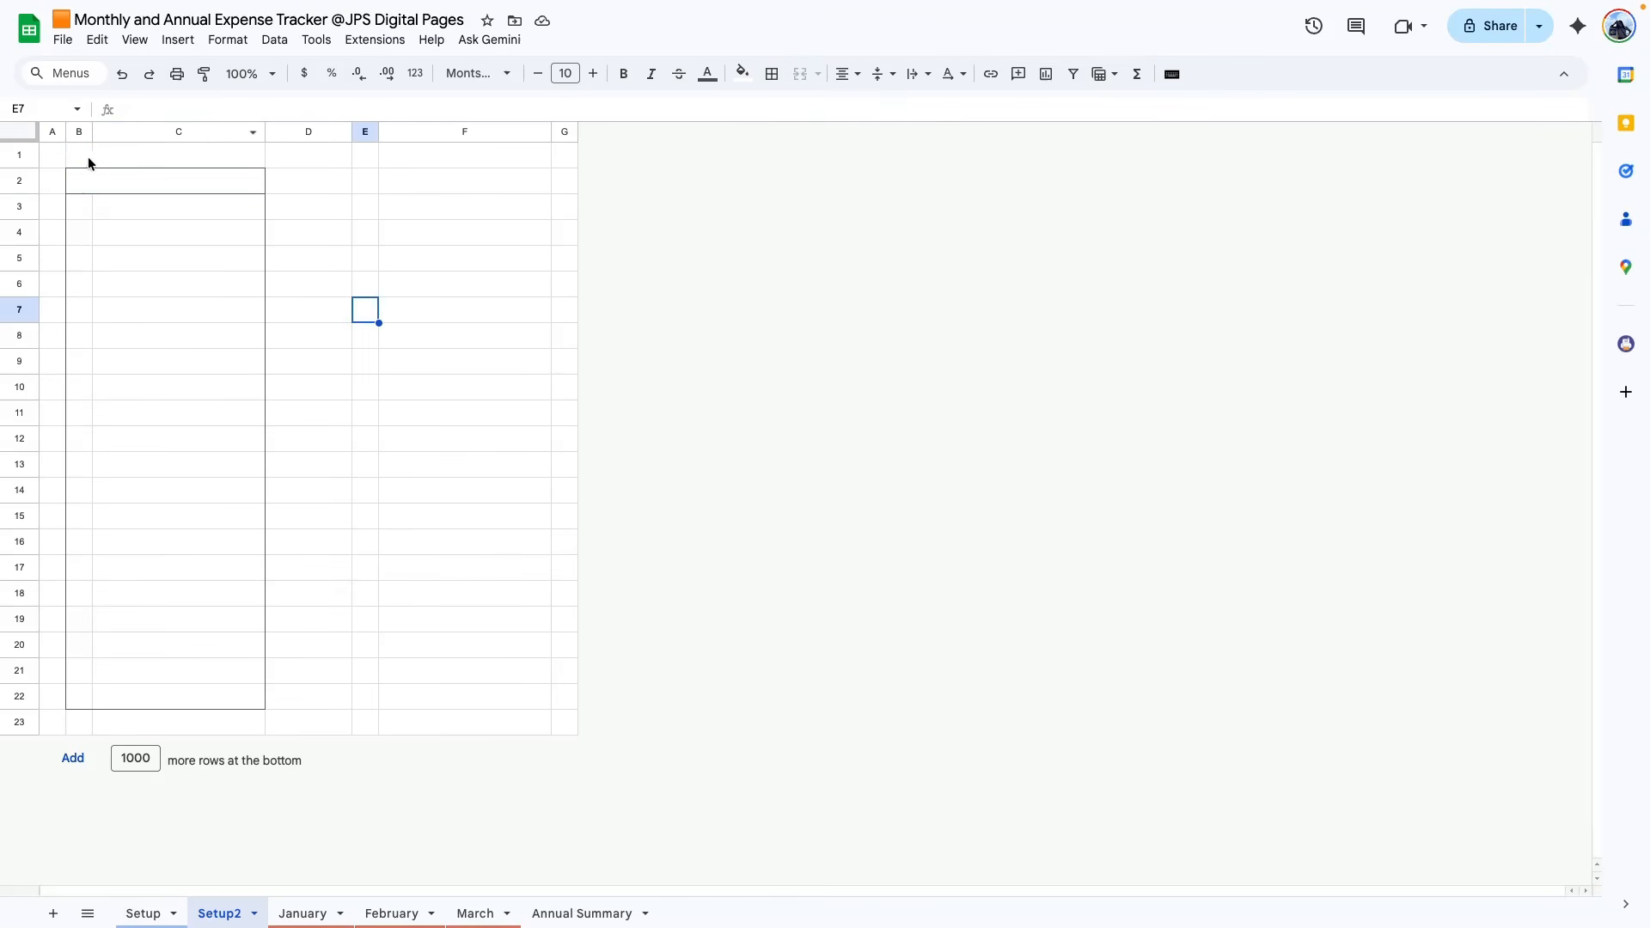
- Copy the formatting of B2:C22 onto E2:F22 to create a matching second table
drag(77, 181, 220, 698)
click(202, 73)
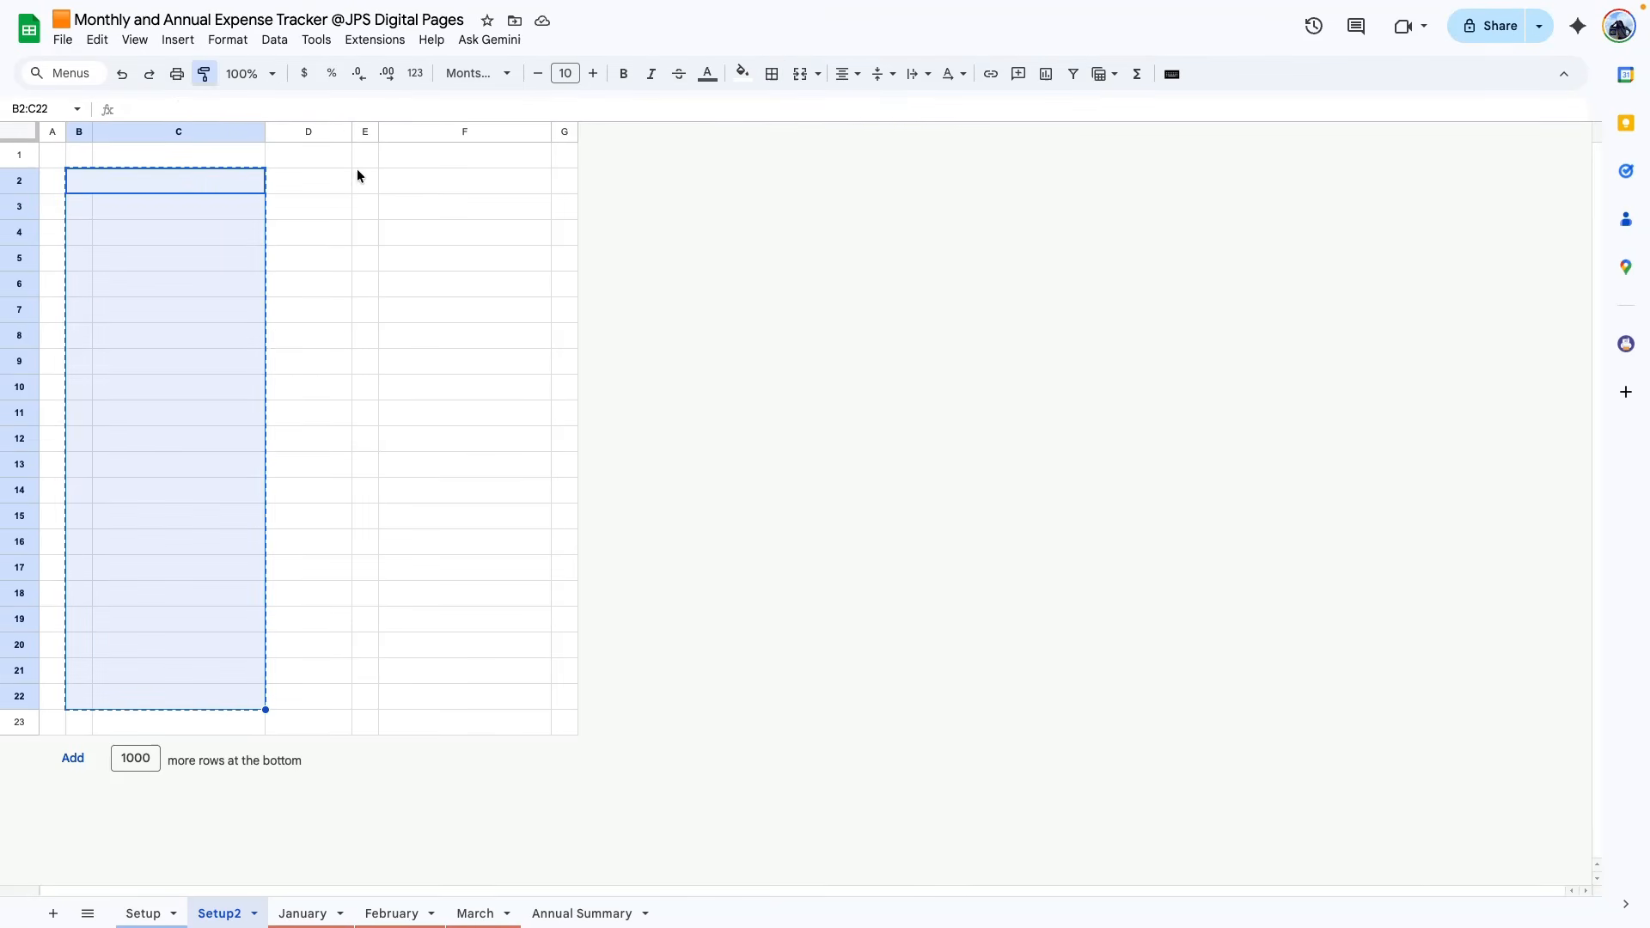
drag(365, 180, 464, 698)
click(565, 310)
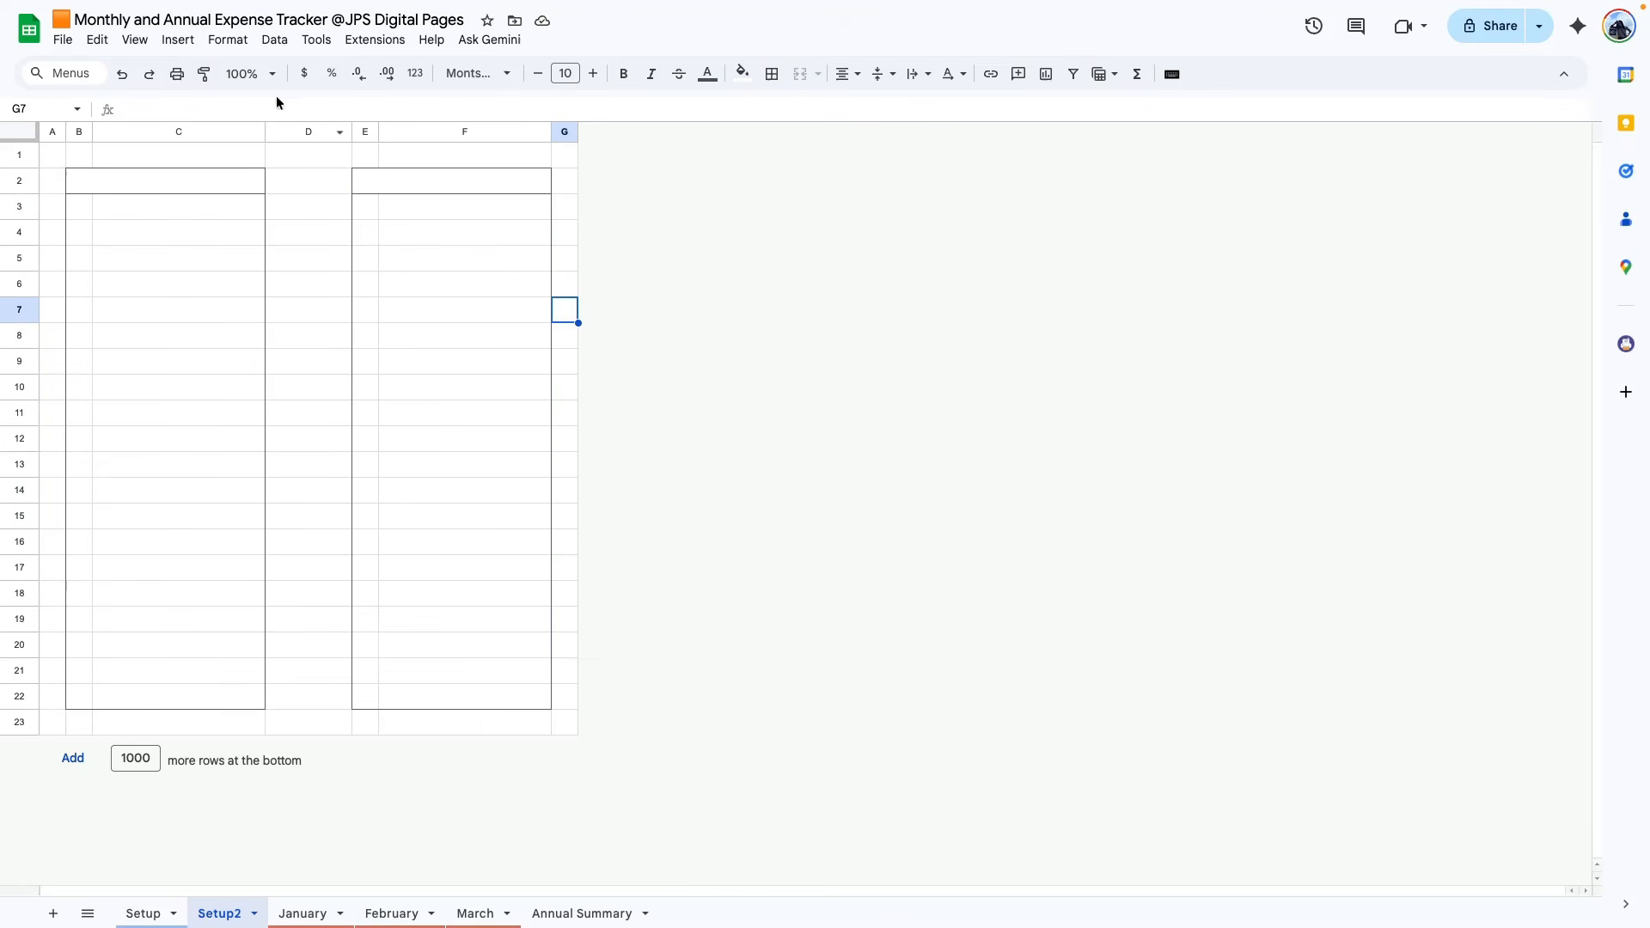
- Set the width of column D between the two tables to 30 pixels
click(294, 129)
right_click(294, 127)
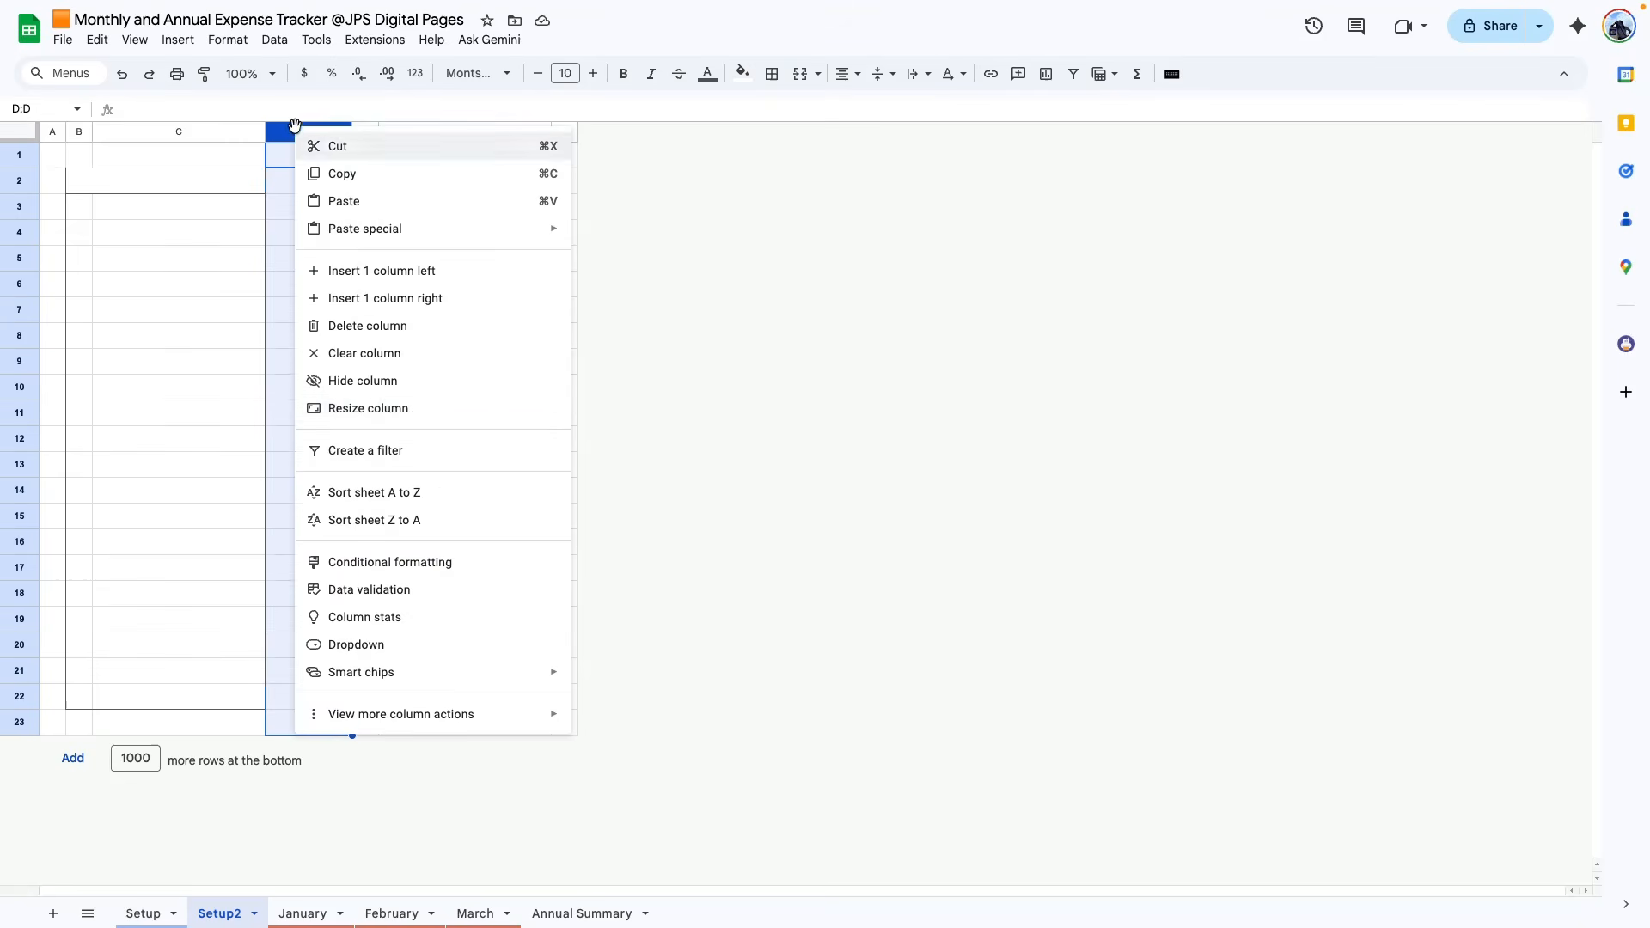
click(410, 412)
text(30)
key(Return)
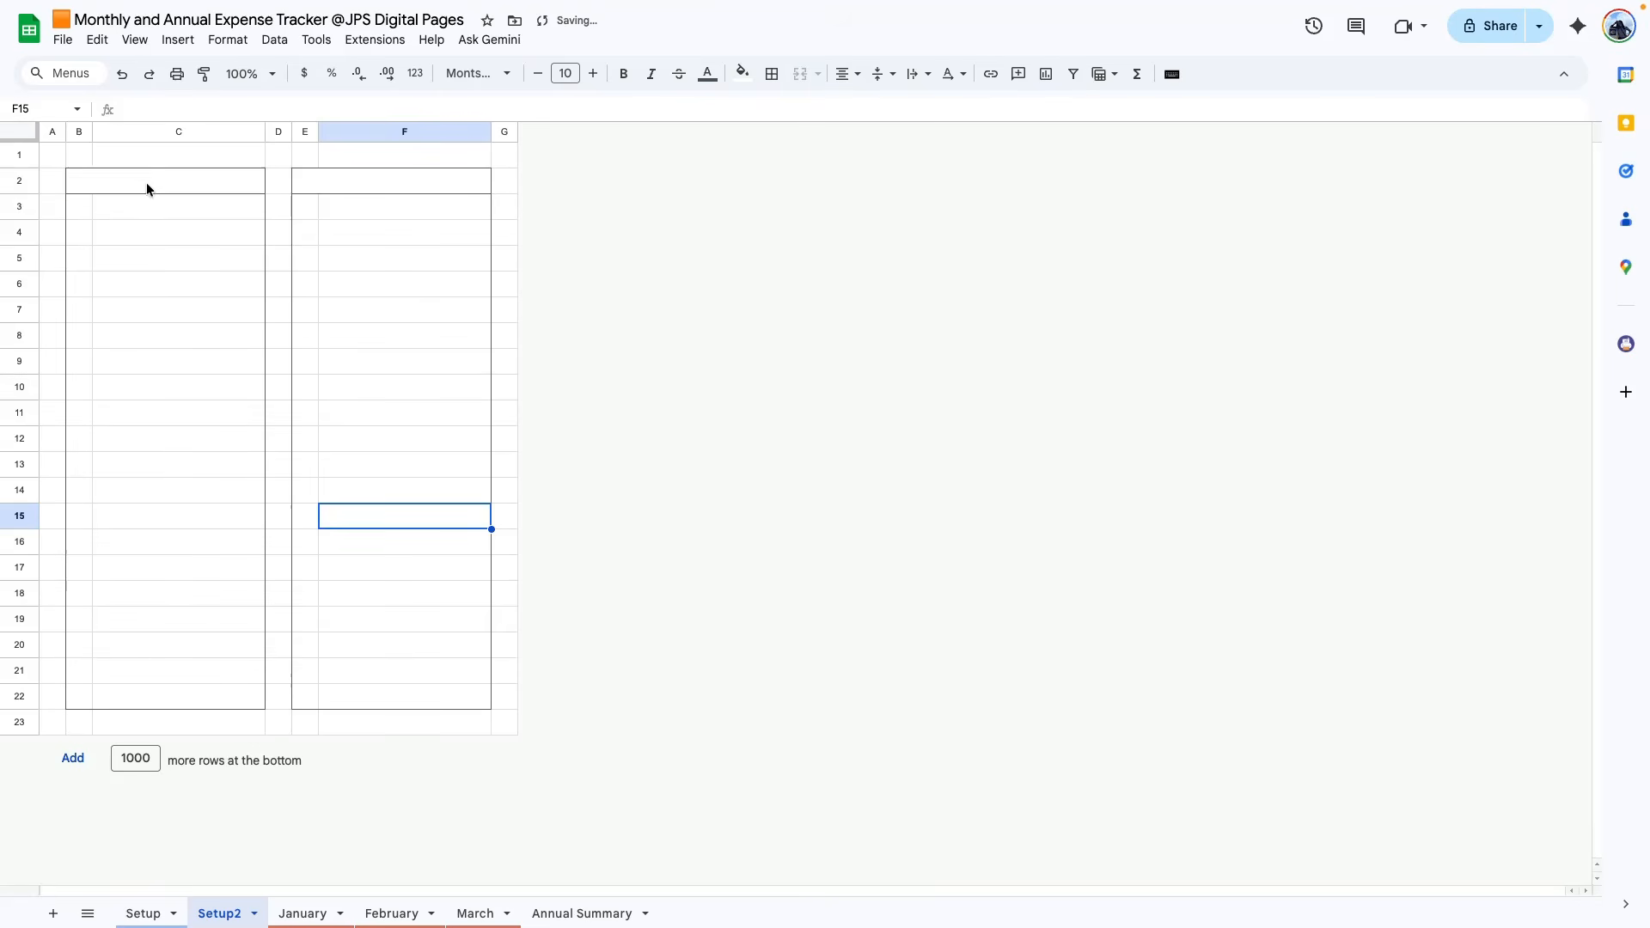
- Enter the header Categories in the first table and Subcategories in the second table
click(151, 178)
text(Categories)
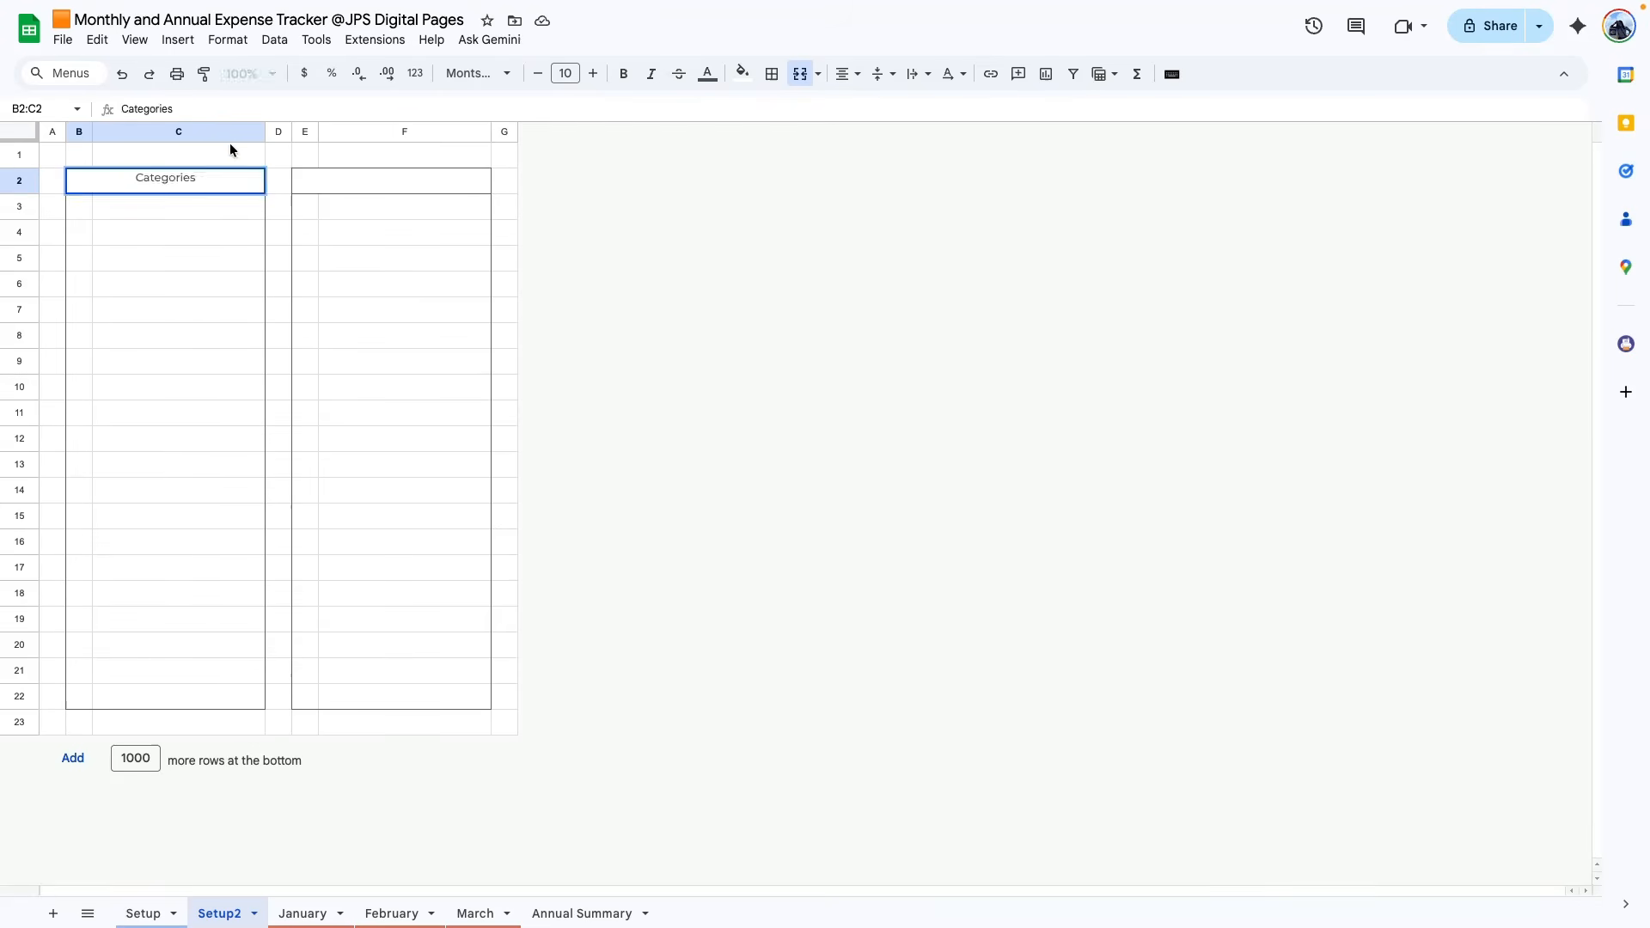
click(363, 173)
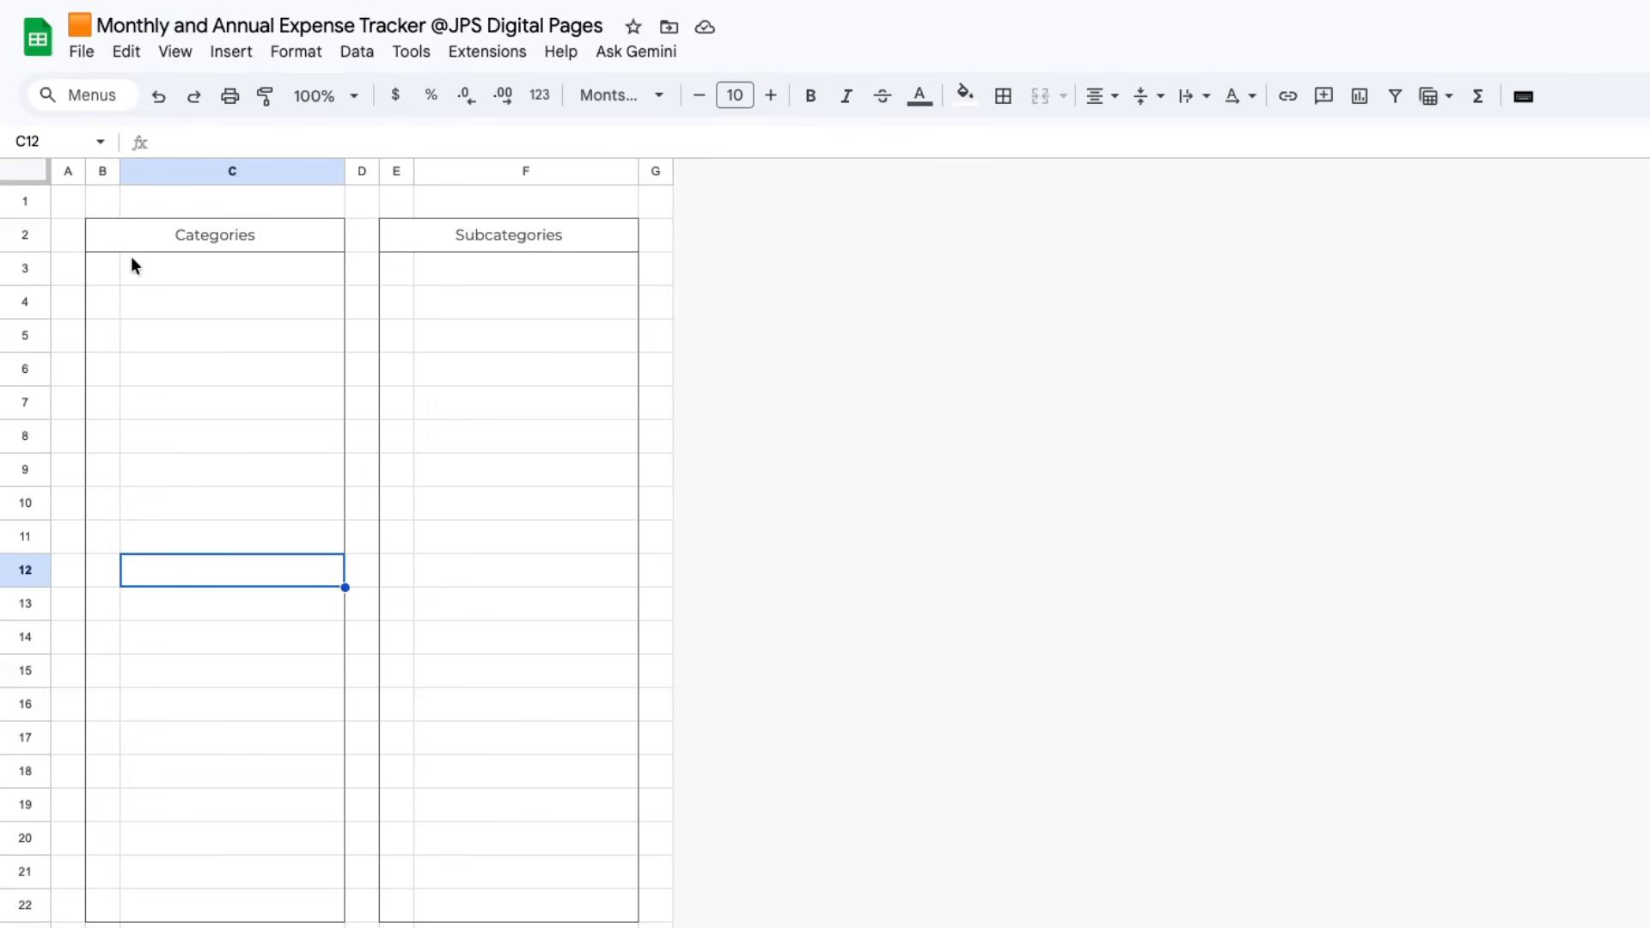
- Add gray dotted horizontal inner borders to B3:C22 and E3:F22
drag(104, 261, 292, 905)
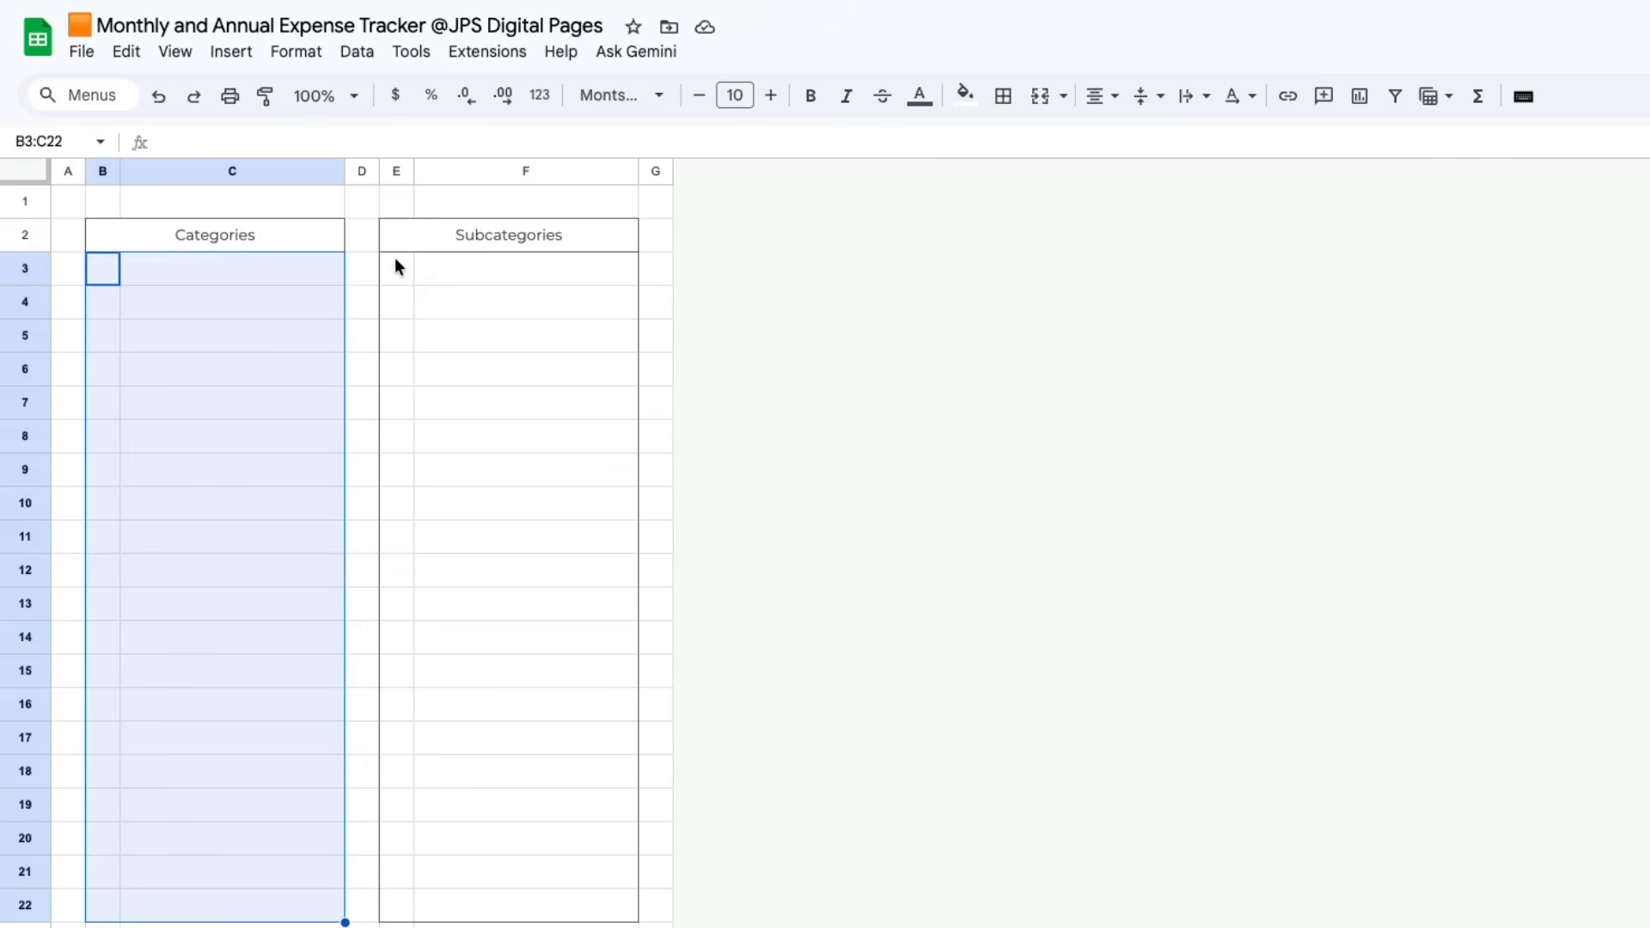
drag(395, 266, 631, 911)
click(1002, 95)
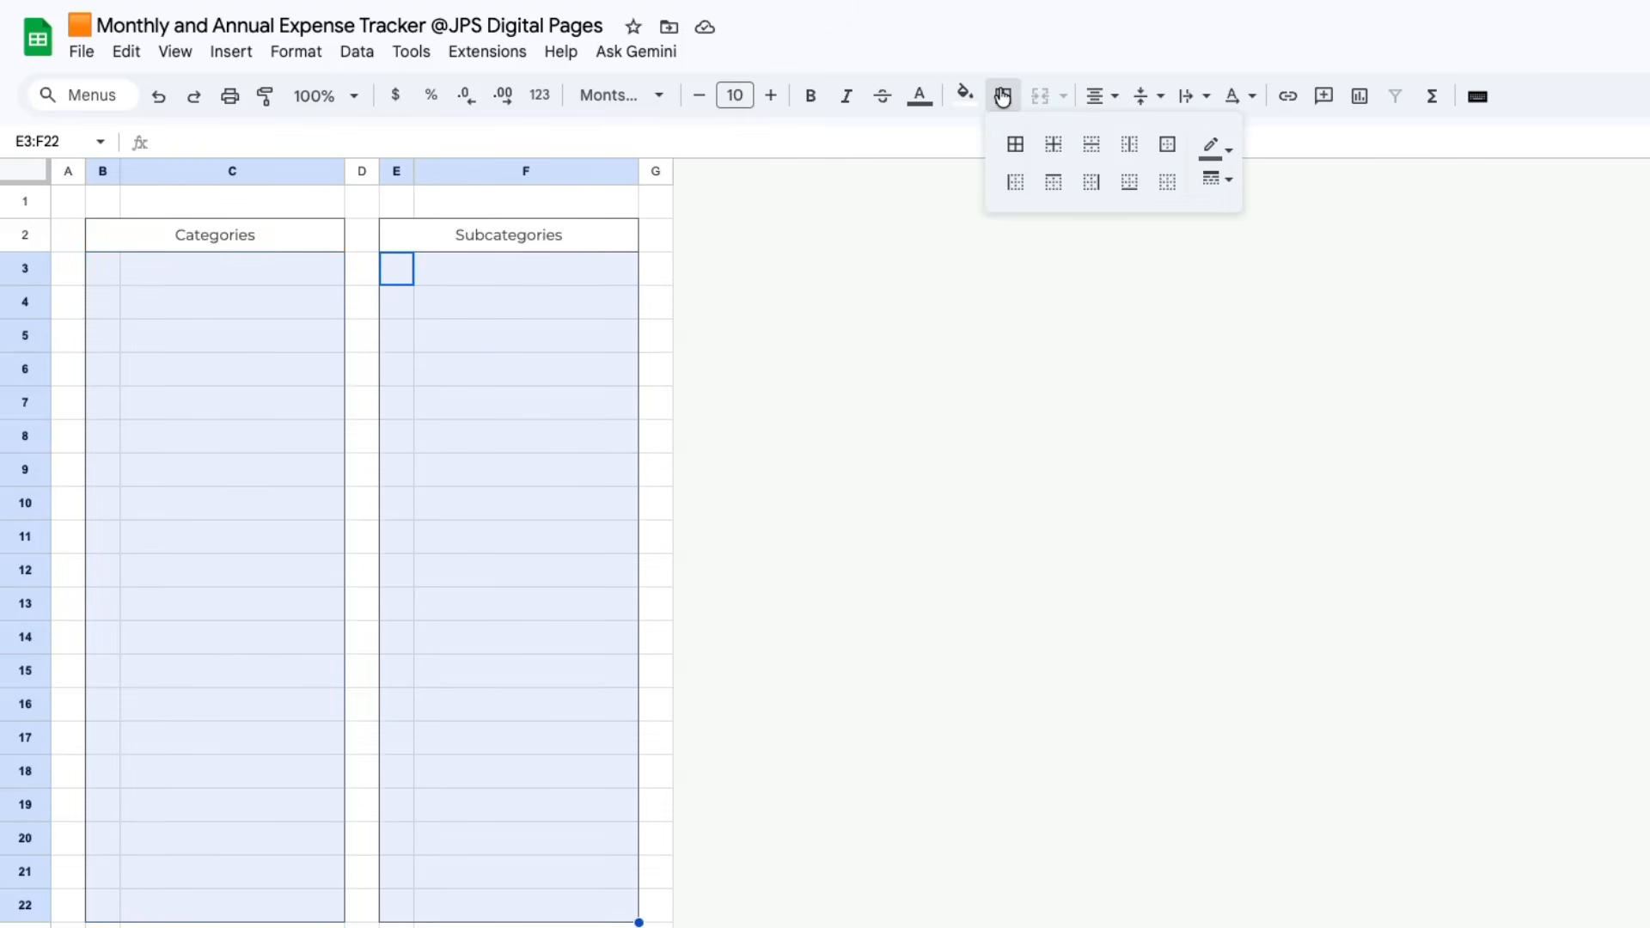
click(1091, 144)
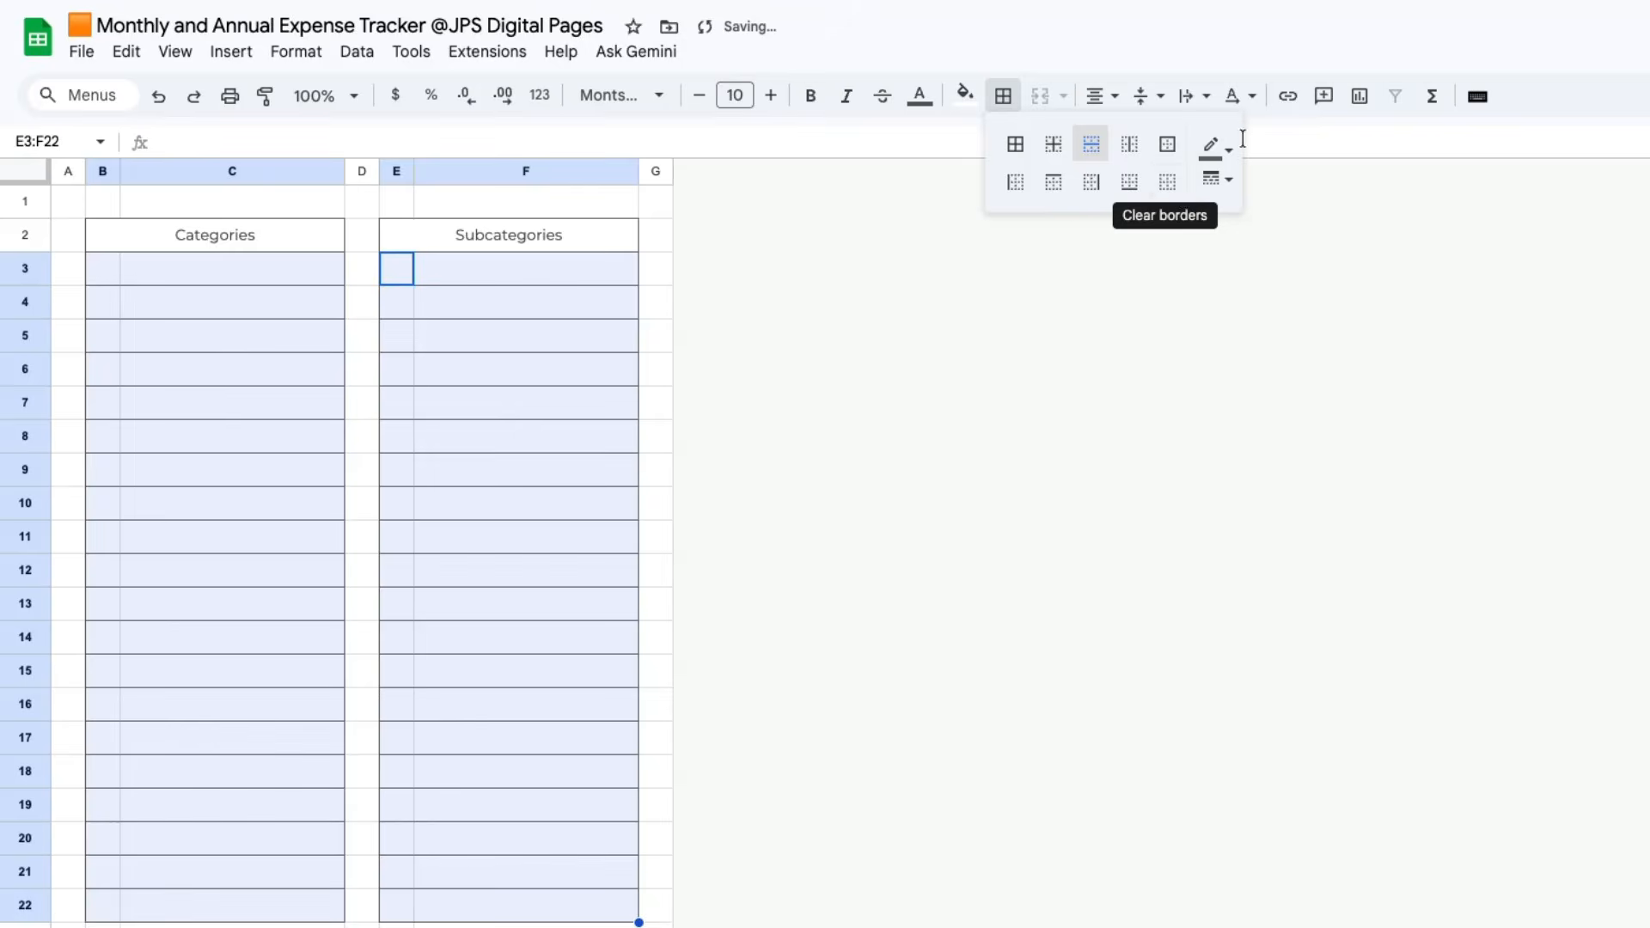
click(1218, 148)
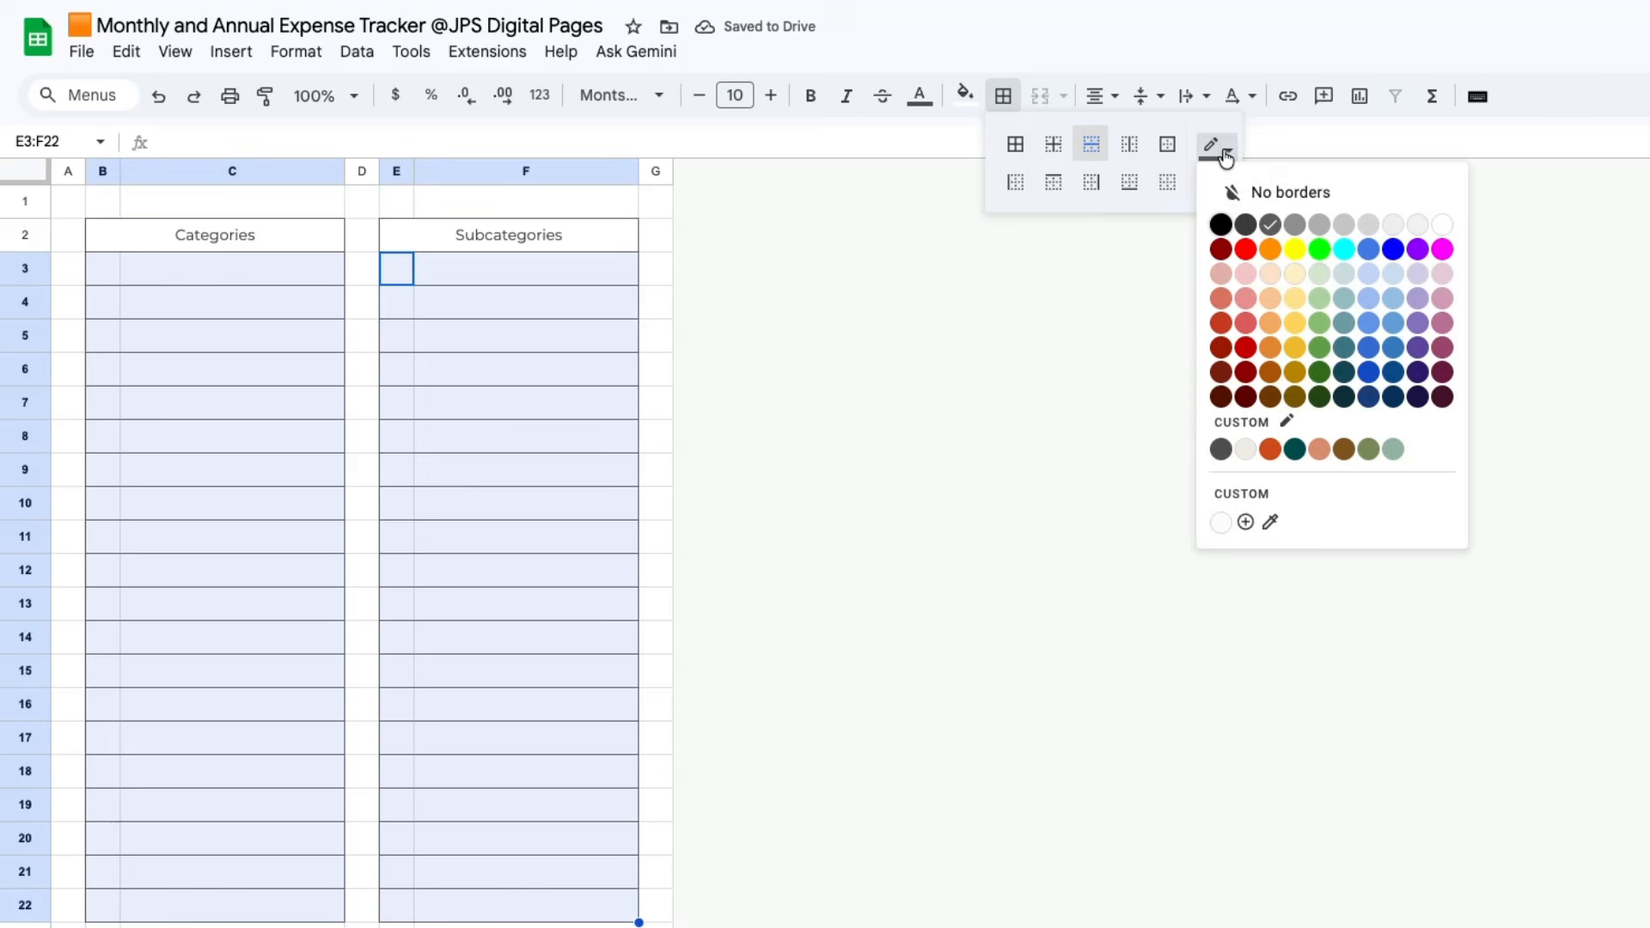
click(1320, 224)
click(1214, 178)
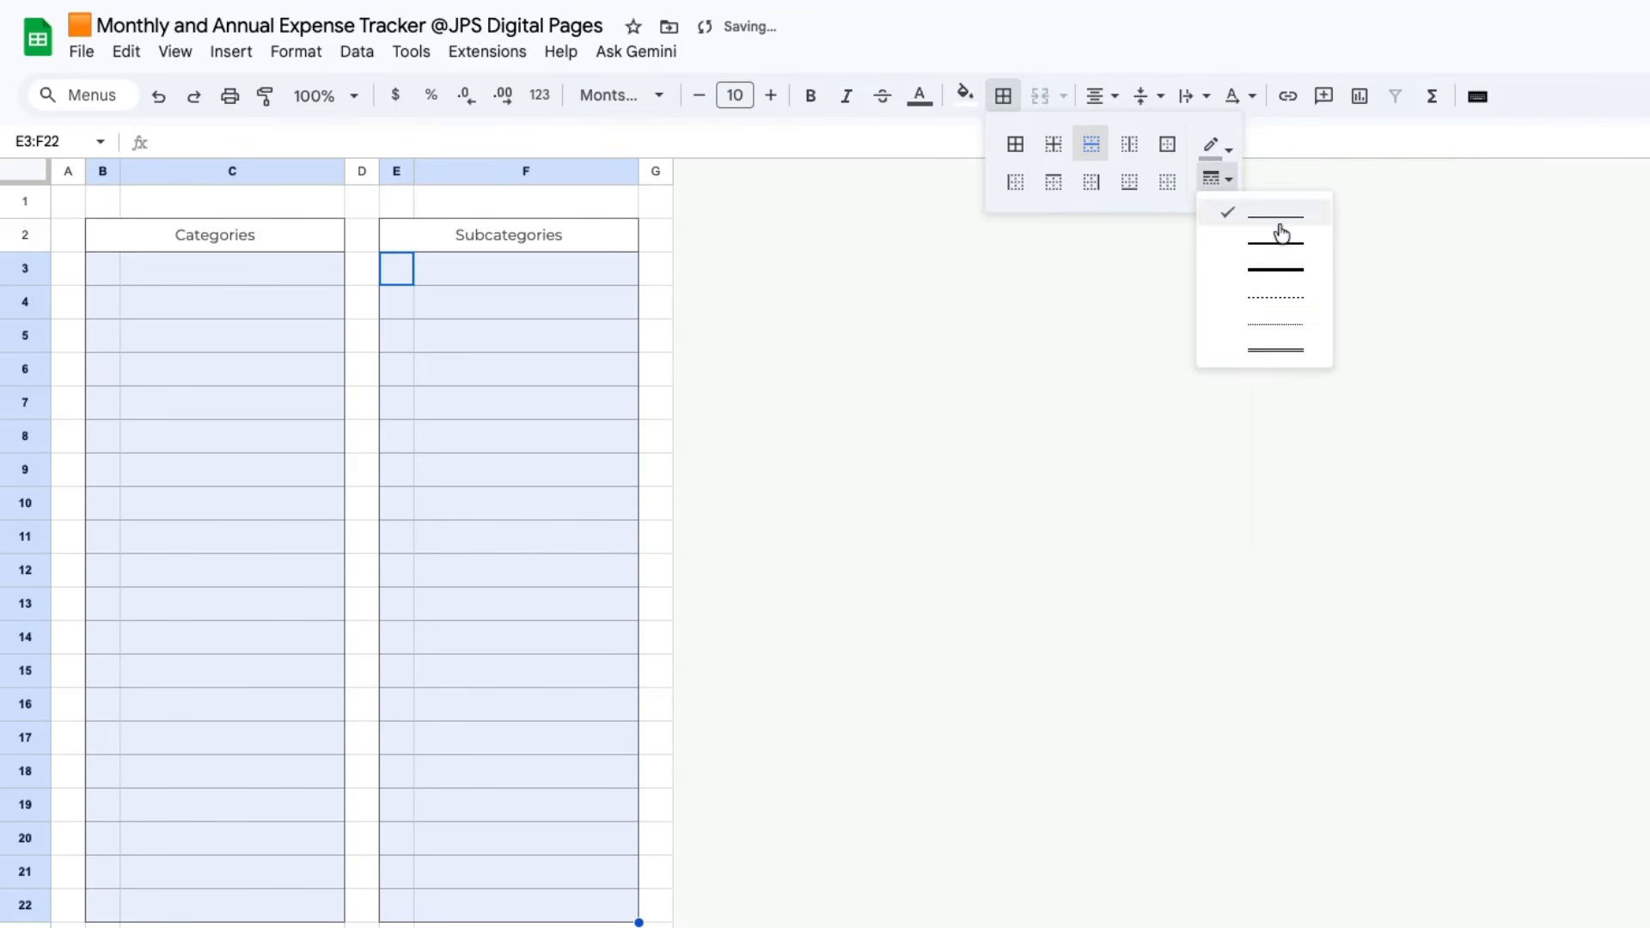
click(1256, 297)
click(842, 647)
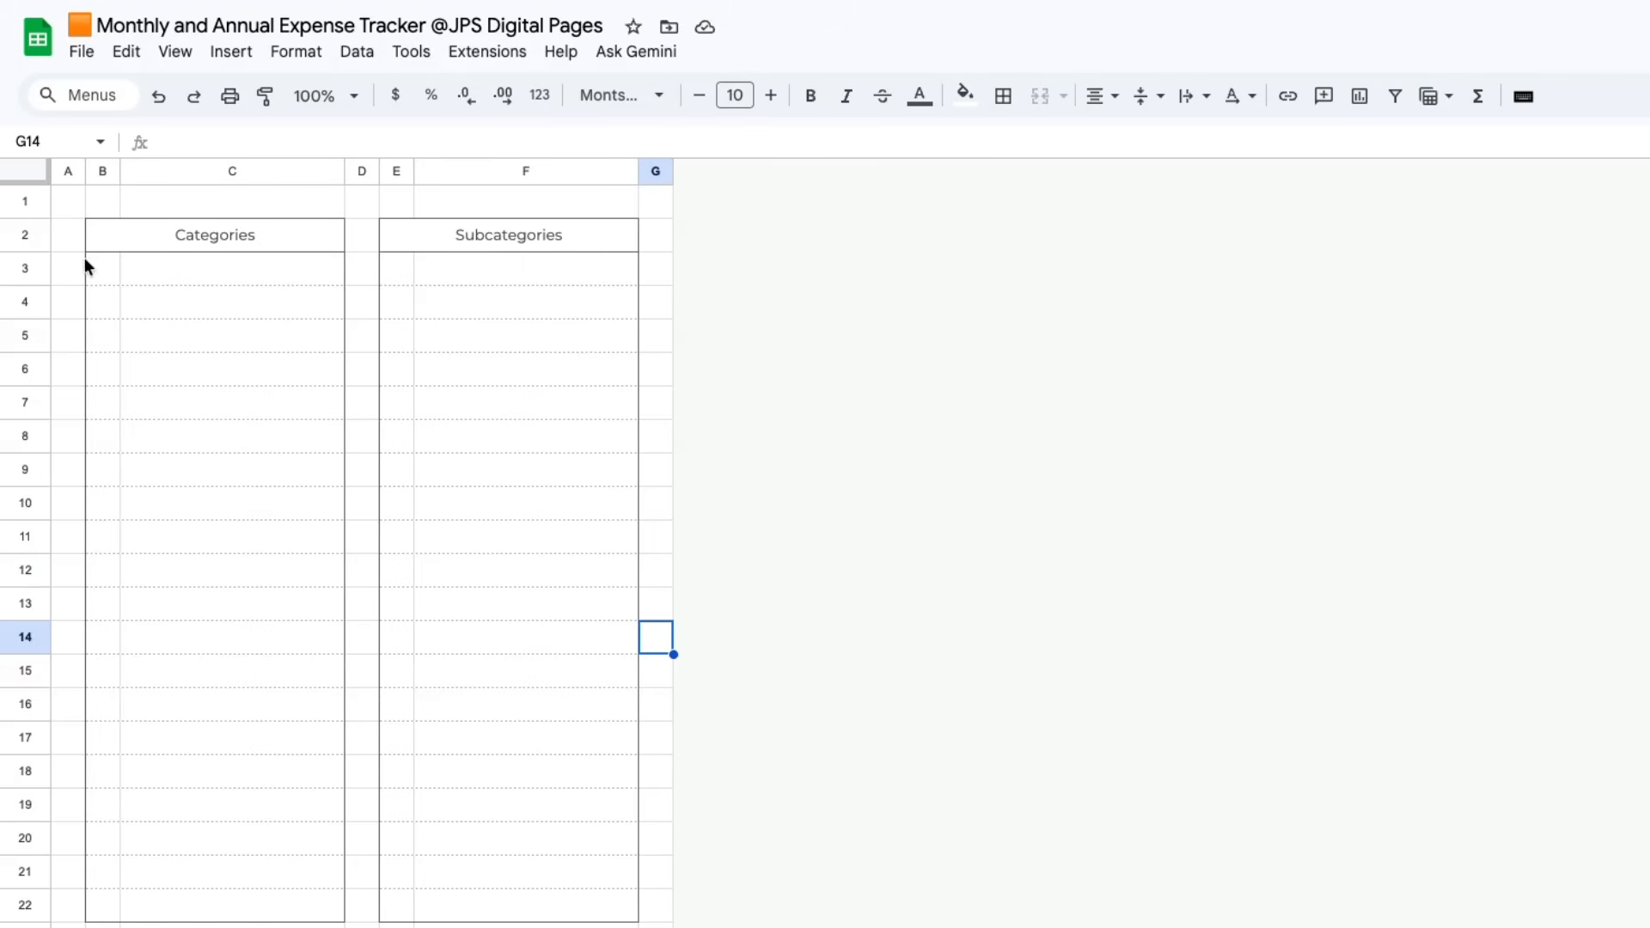
- Number B3:B22 from 1 to 20 and copy the numbers into E3:E22
click(109, 272)
text(1)
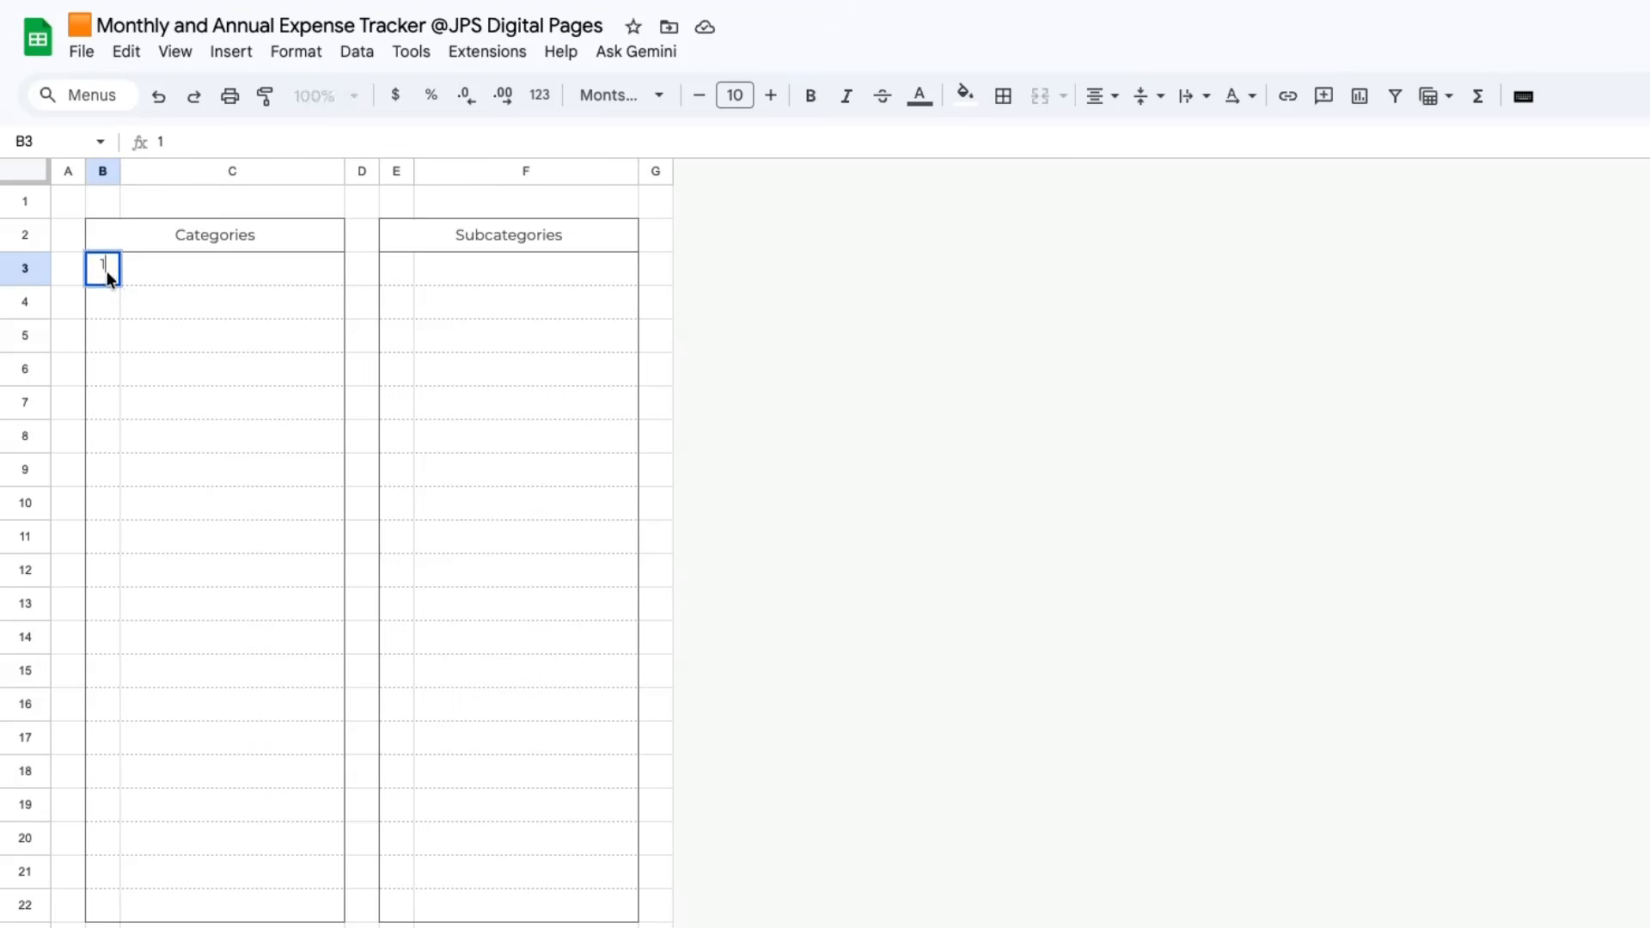
key(Return)
text(2)
key(Return)
drag(110, 266, 116, 875)
click(177, 881)
click(95, 903)
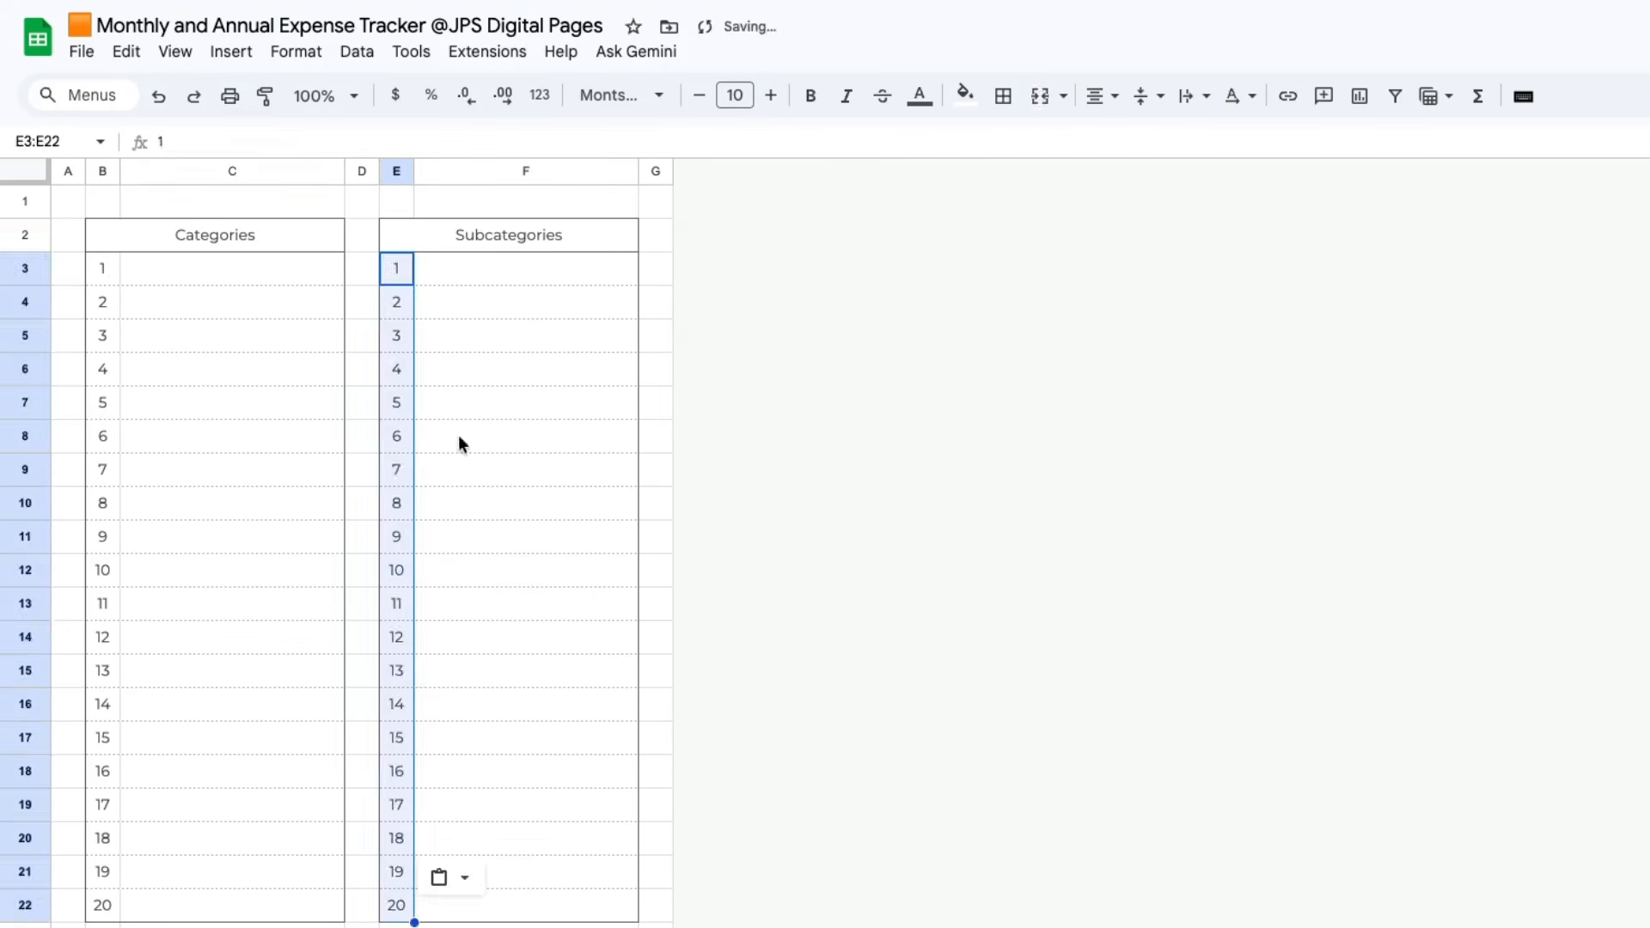
click(519, 566)
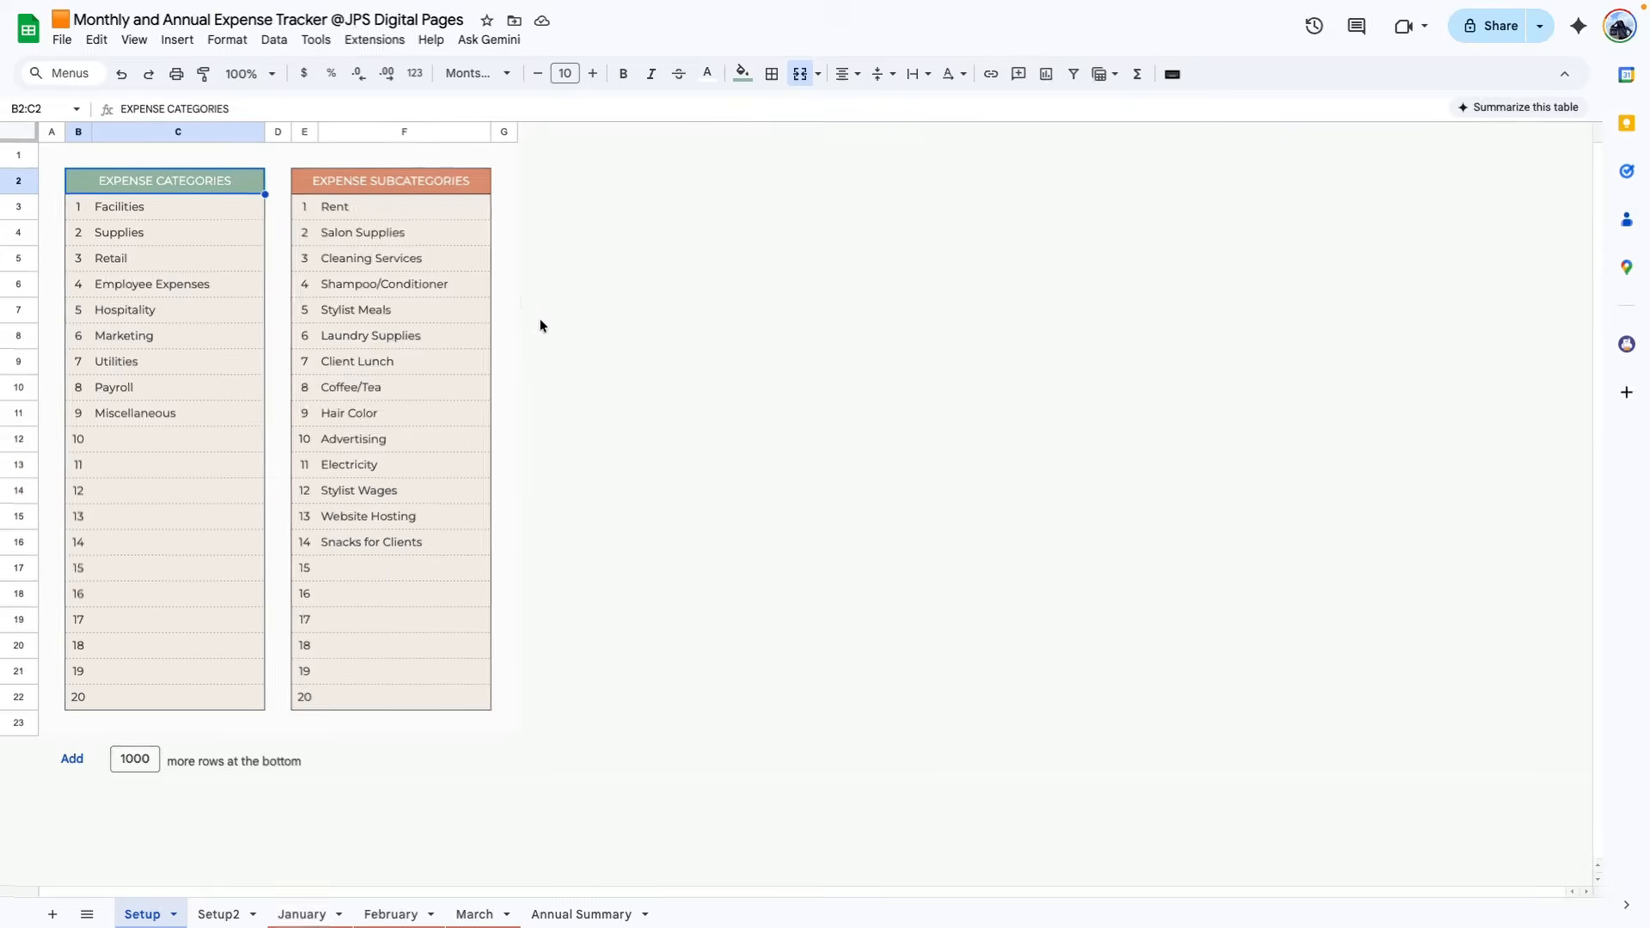
- Color the headers green and orange and the lists beige, matching the Setup sheet, and hide the gridlines on Setup2
click(743, 73)
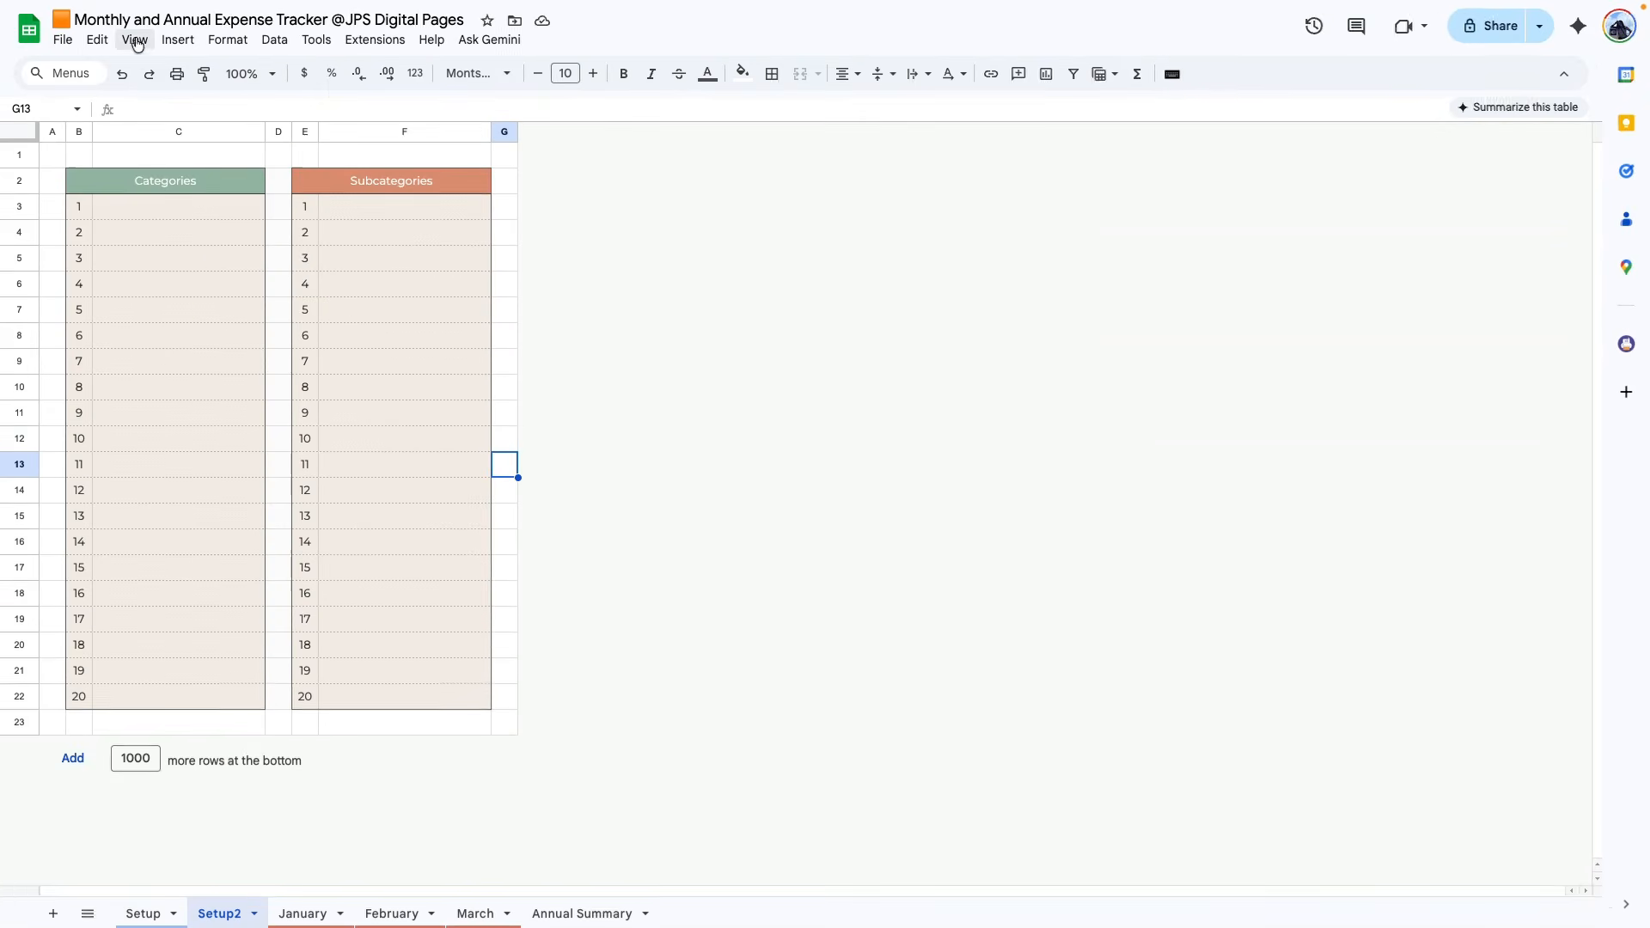
click(135, 40)
mouse_move(170, 69)
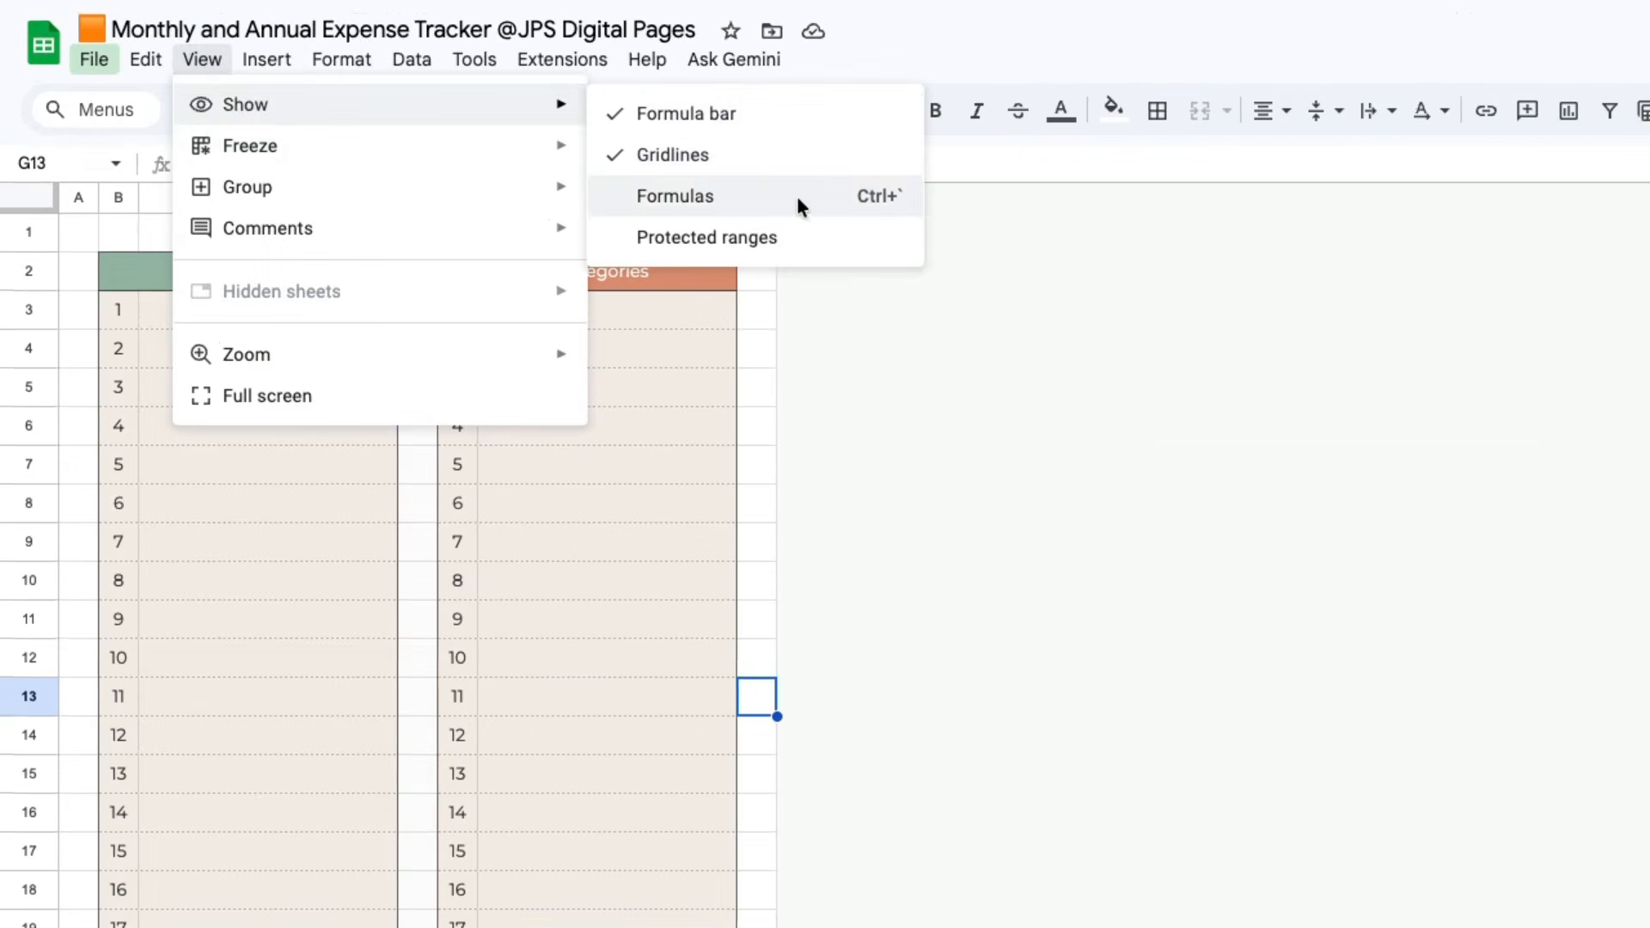
click(797, 196)
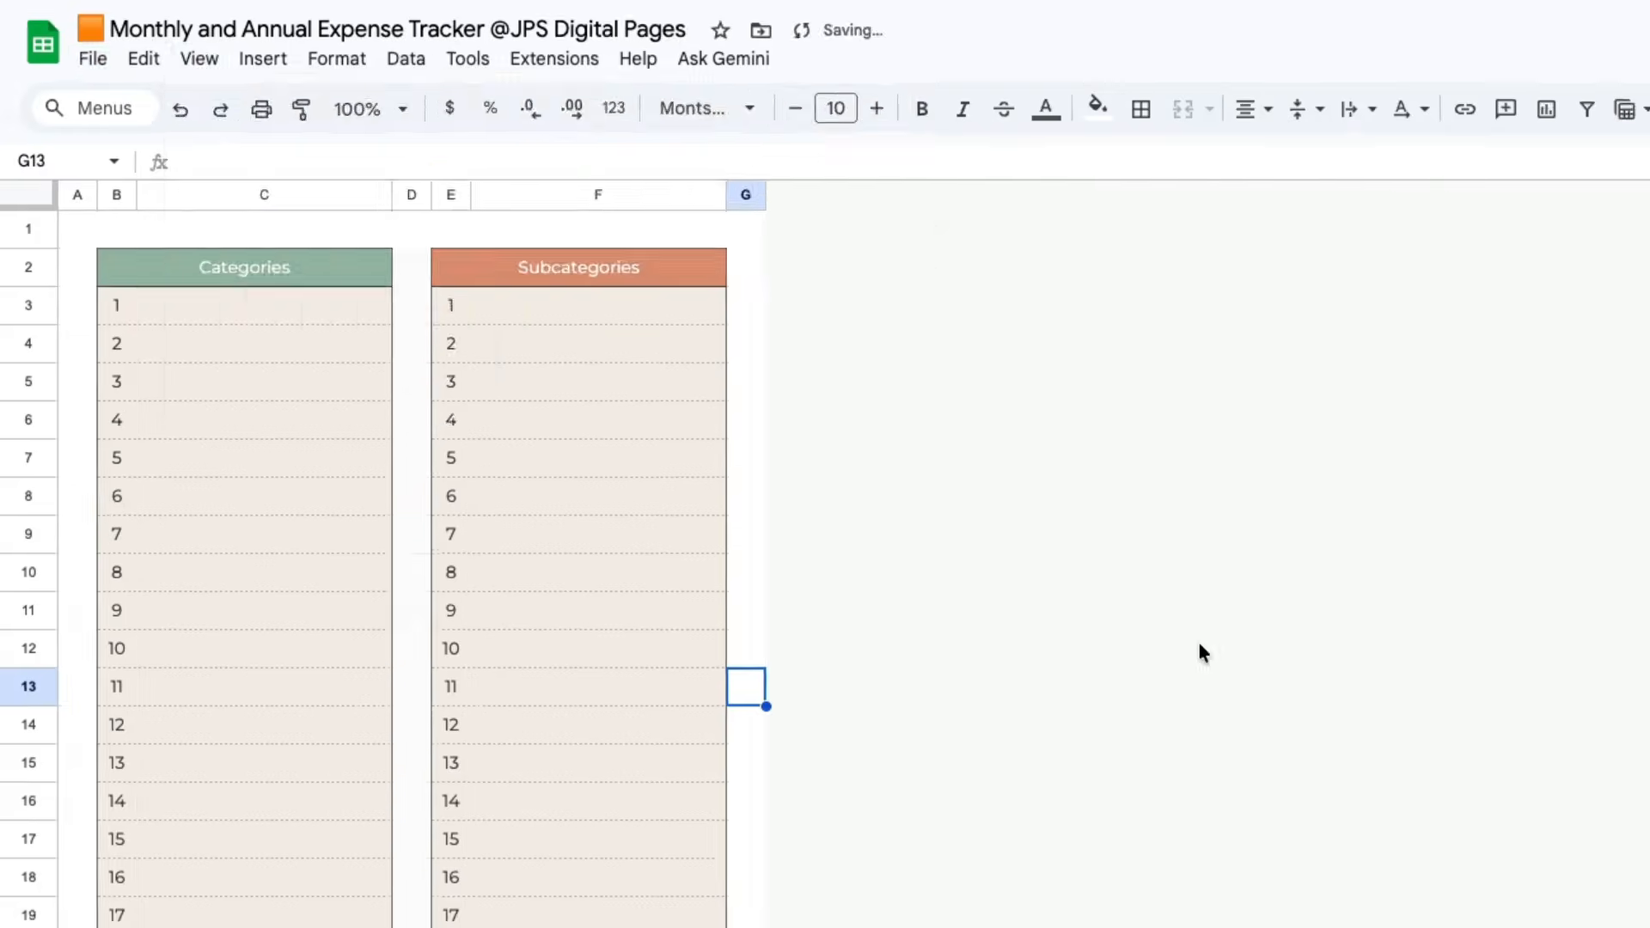
- Copy the expense category and subcategory entries from the Setup sheet into columns C and F of Setup2
click(211, 251)
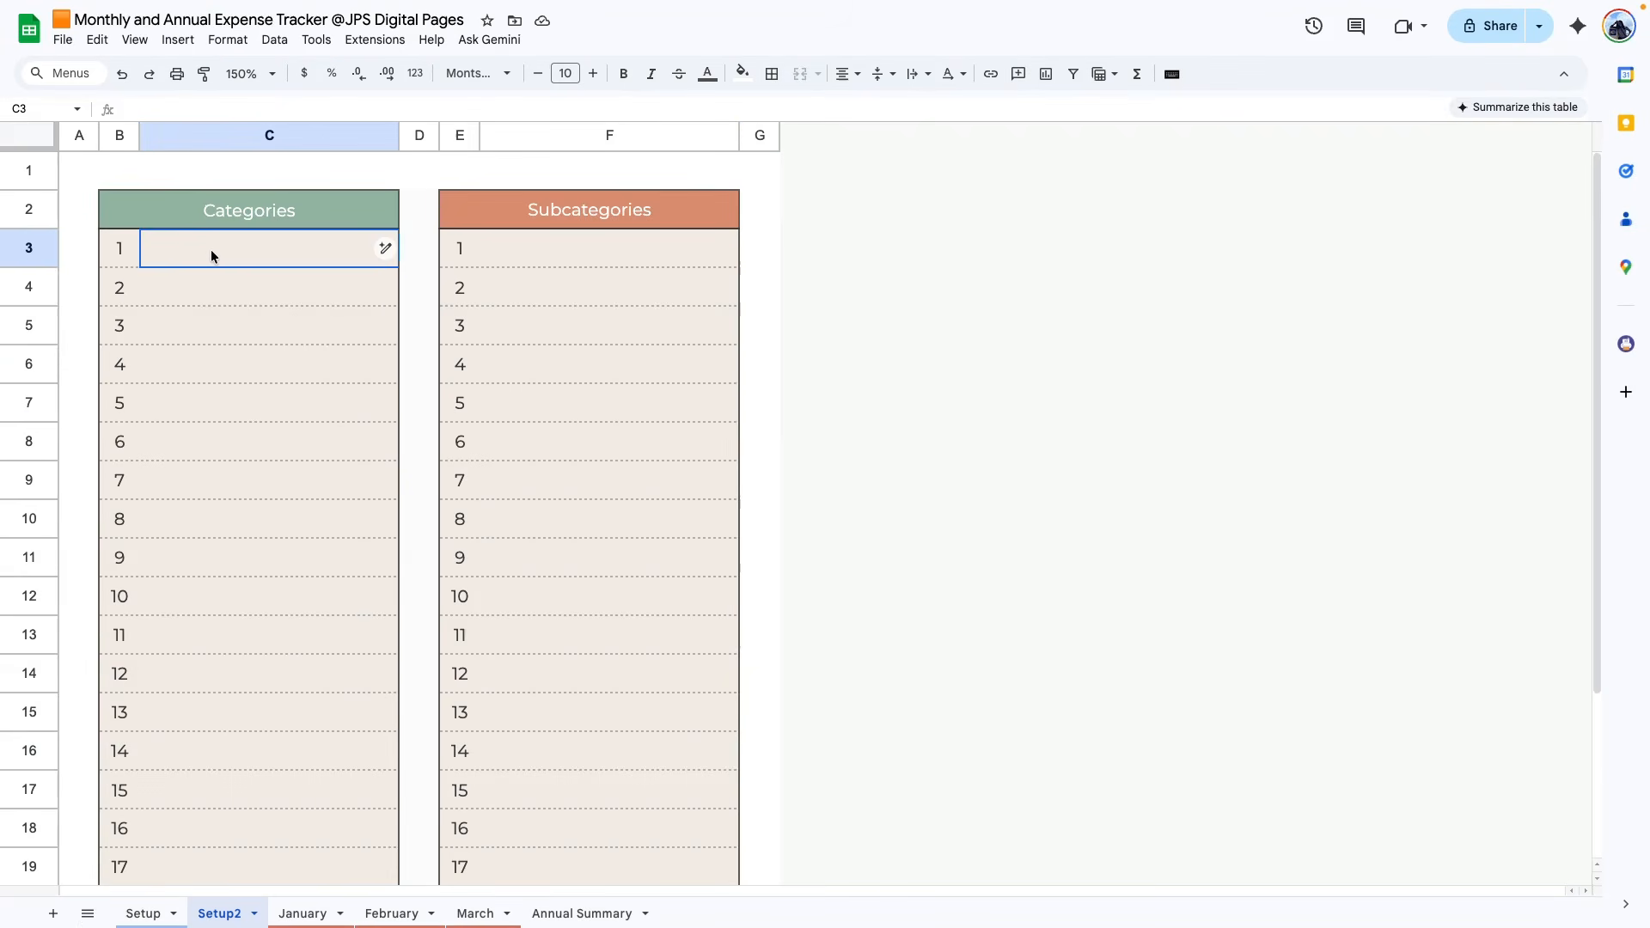
drag(265, 250, 251, 601)
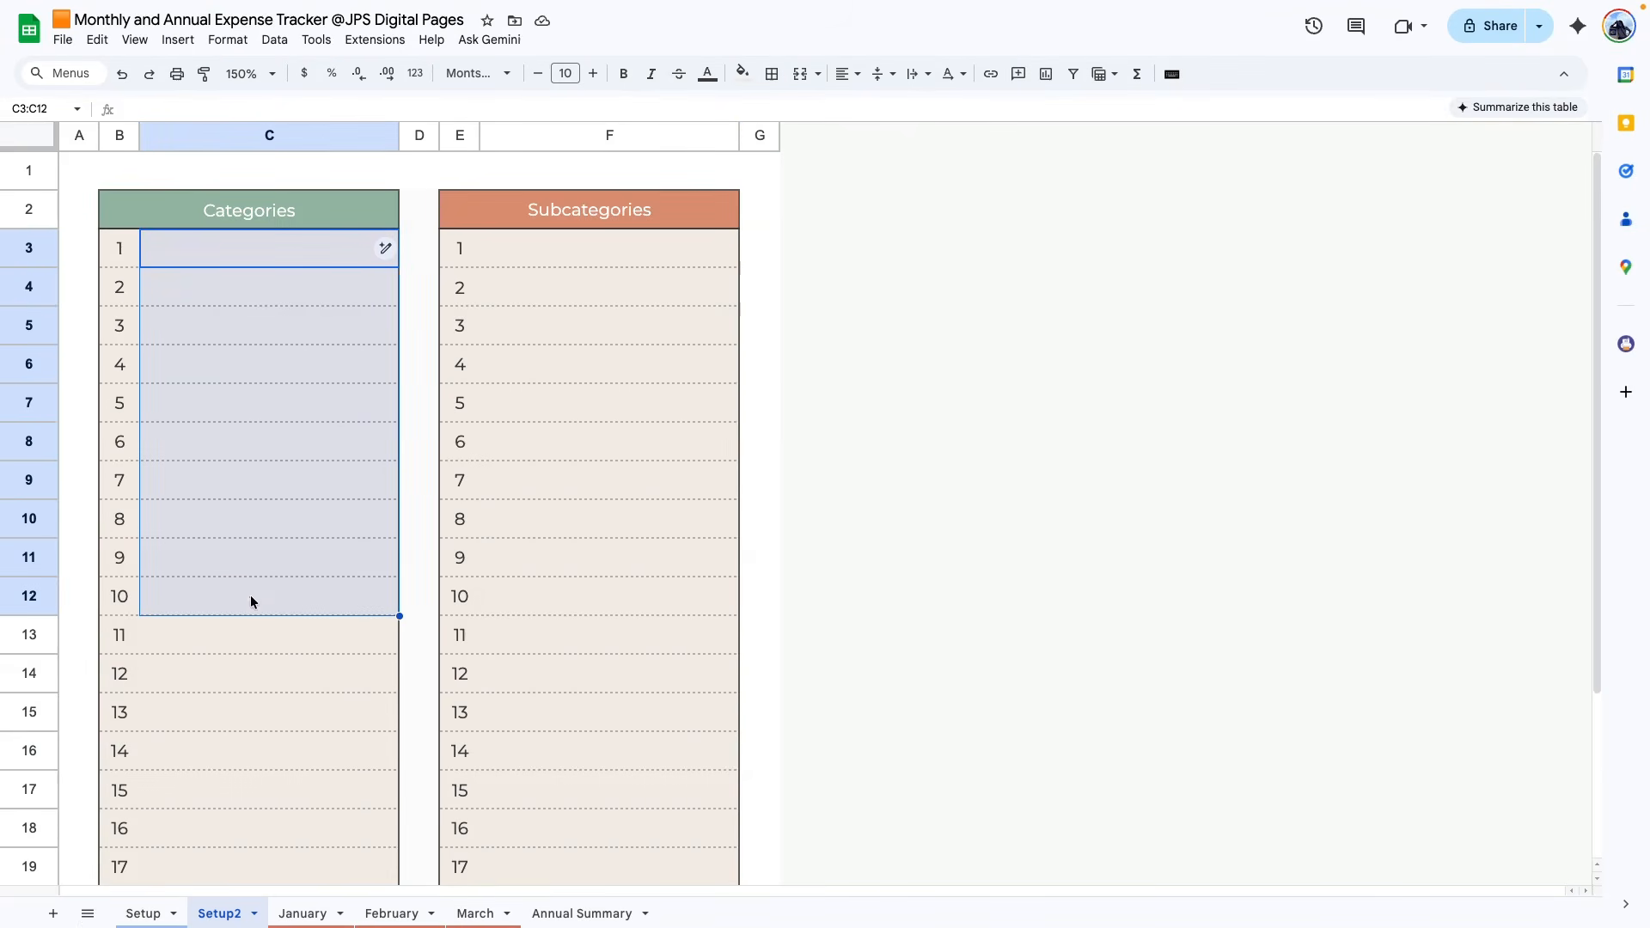
click(130, 913)
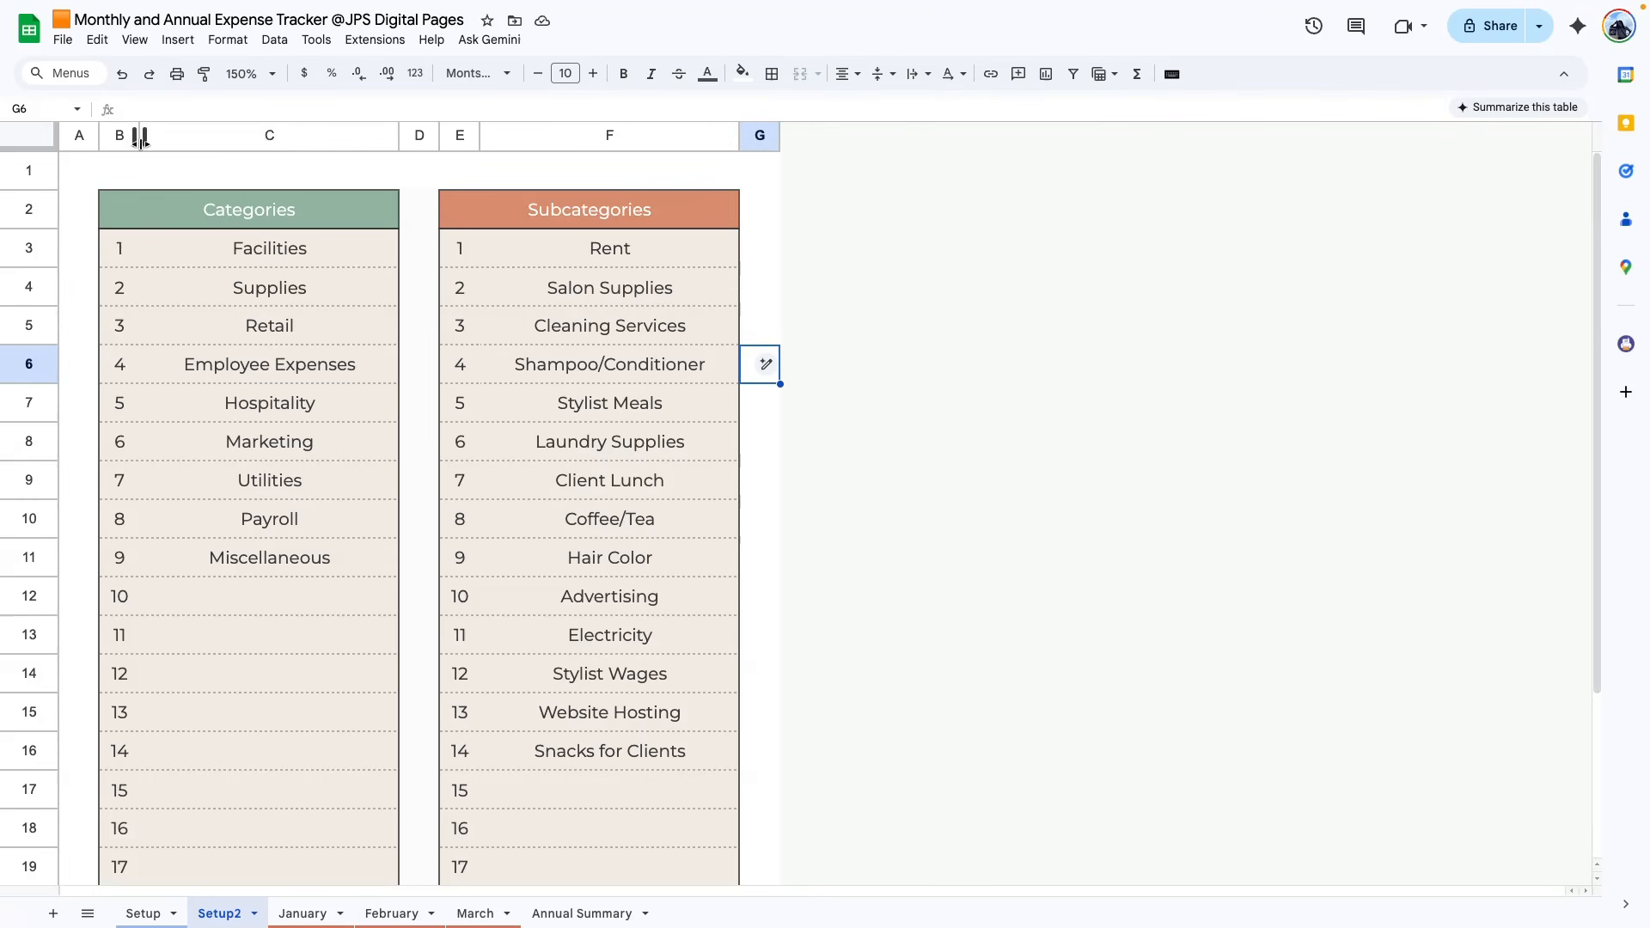
- Left-align the category and subcategory entries in columns C and F
click(269, 136)
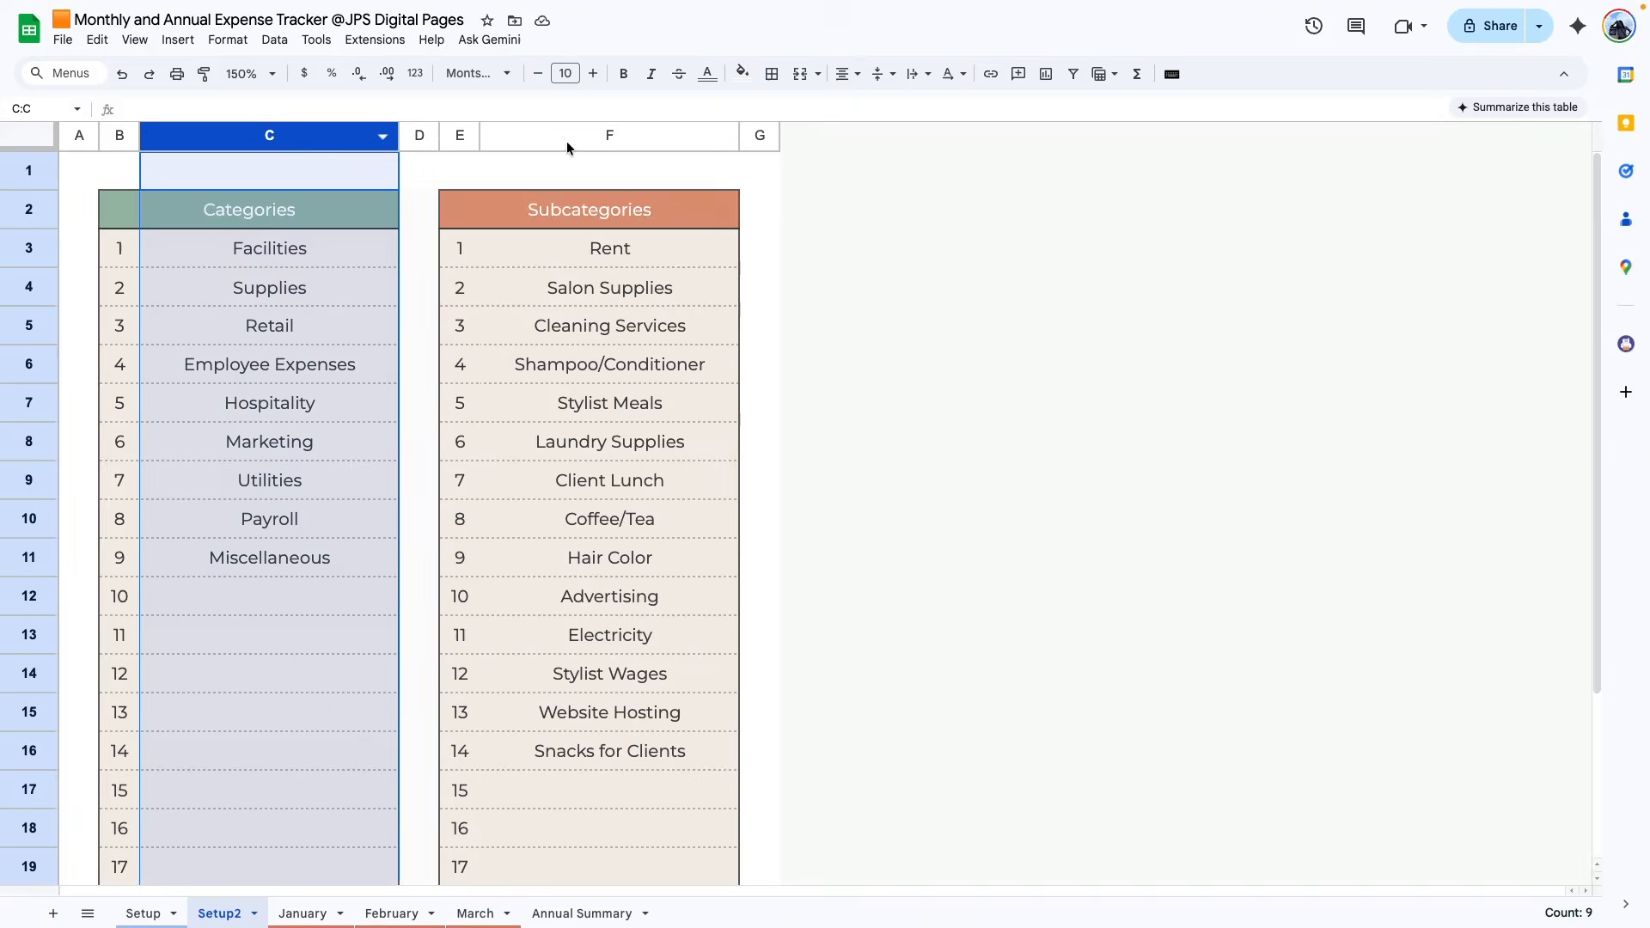
ctrl+click(609, 135)
click(847, 74)
click(849, 106)
click(760, 479)
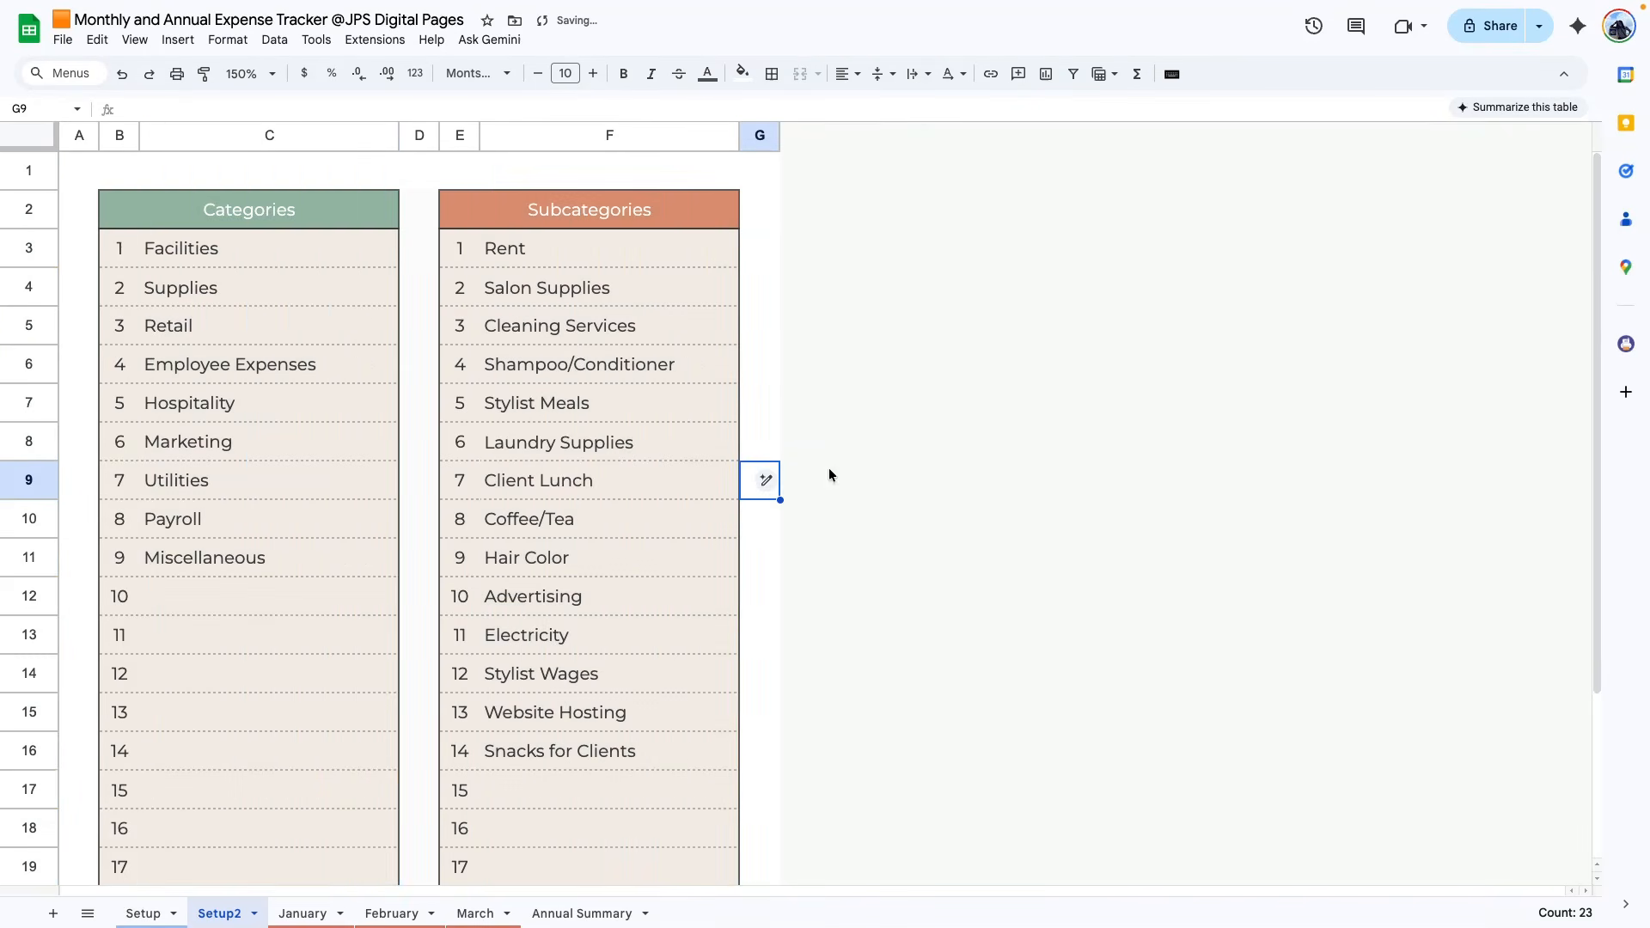
scroll(516, 628, down, 1)
scroll(724, 659, up, 1)
scroll(724, 659, down, 3)
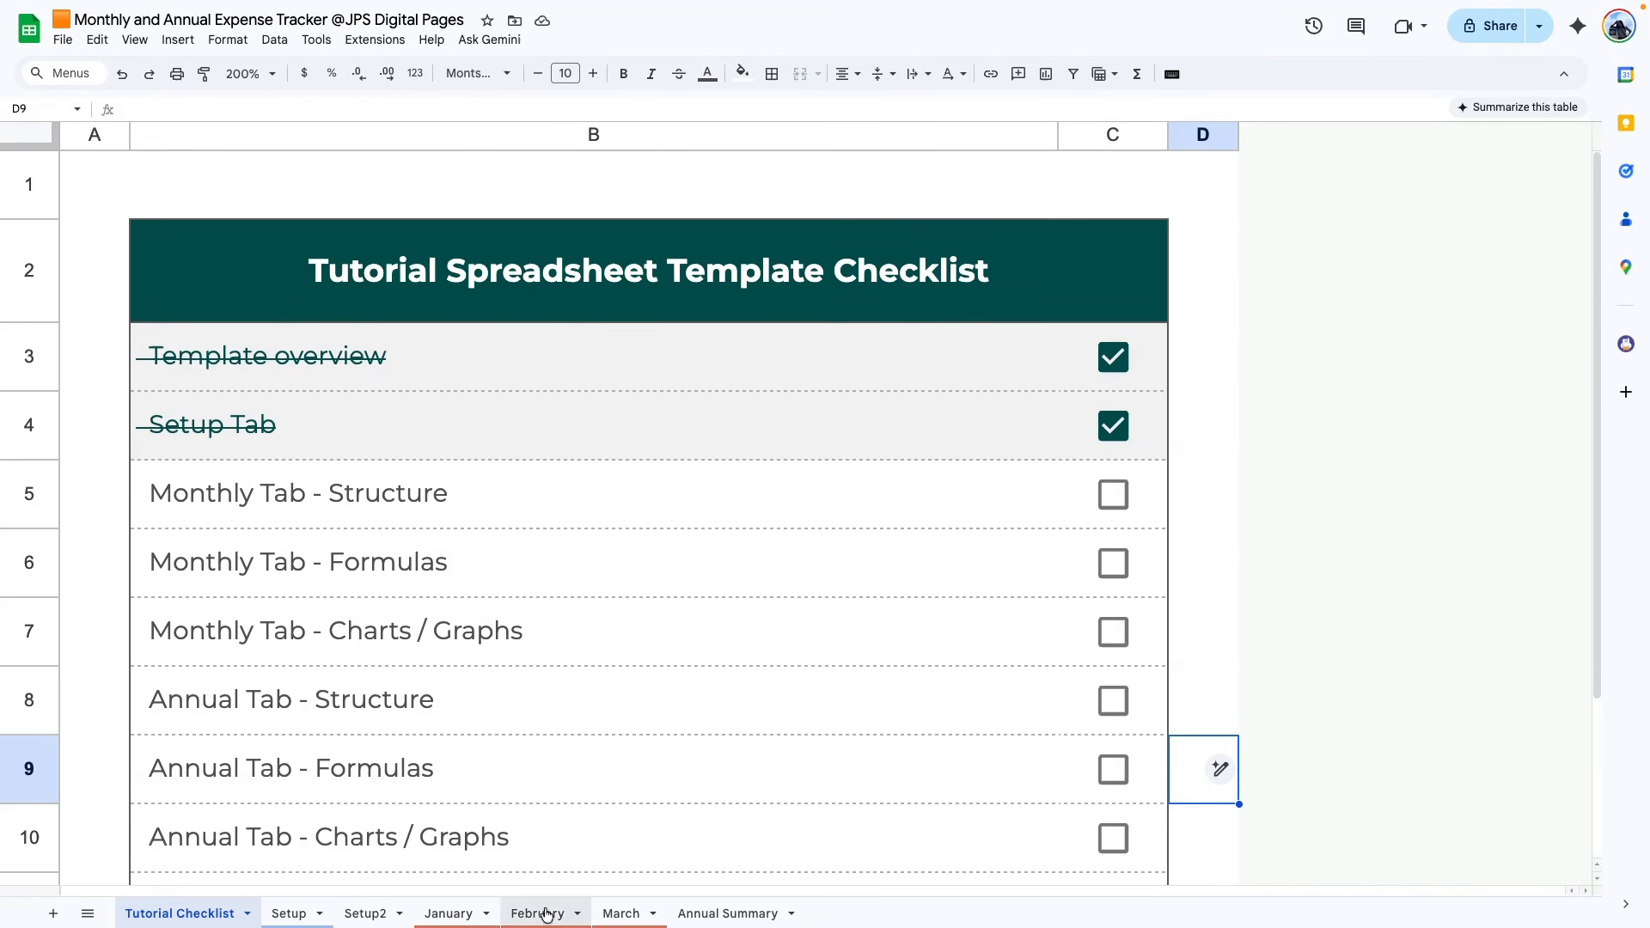
- Add a new sheet right after January and set the font of all its cells to Montserrat
click(455, 913)
click(53, 912)
click(22, 136)
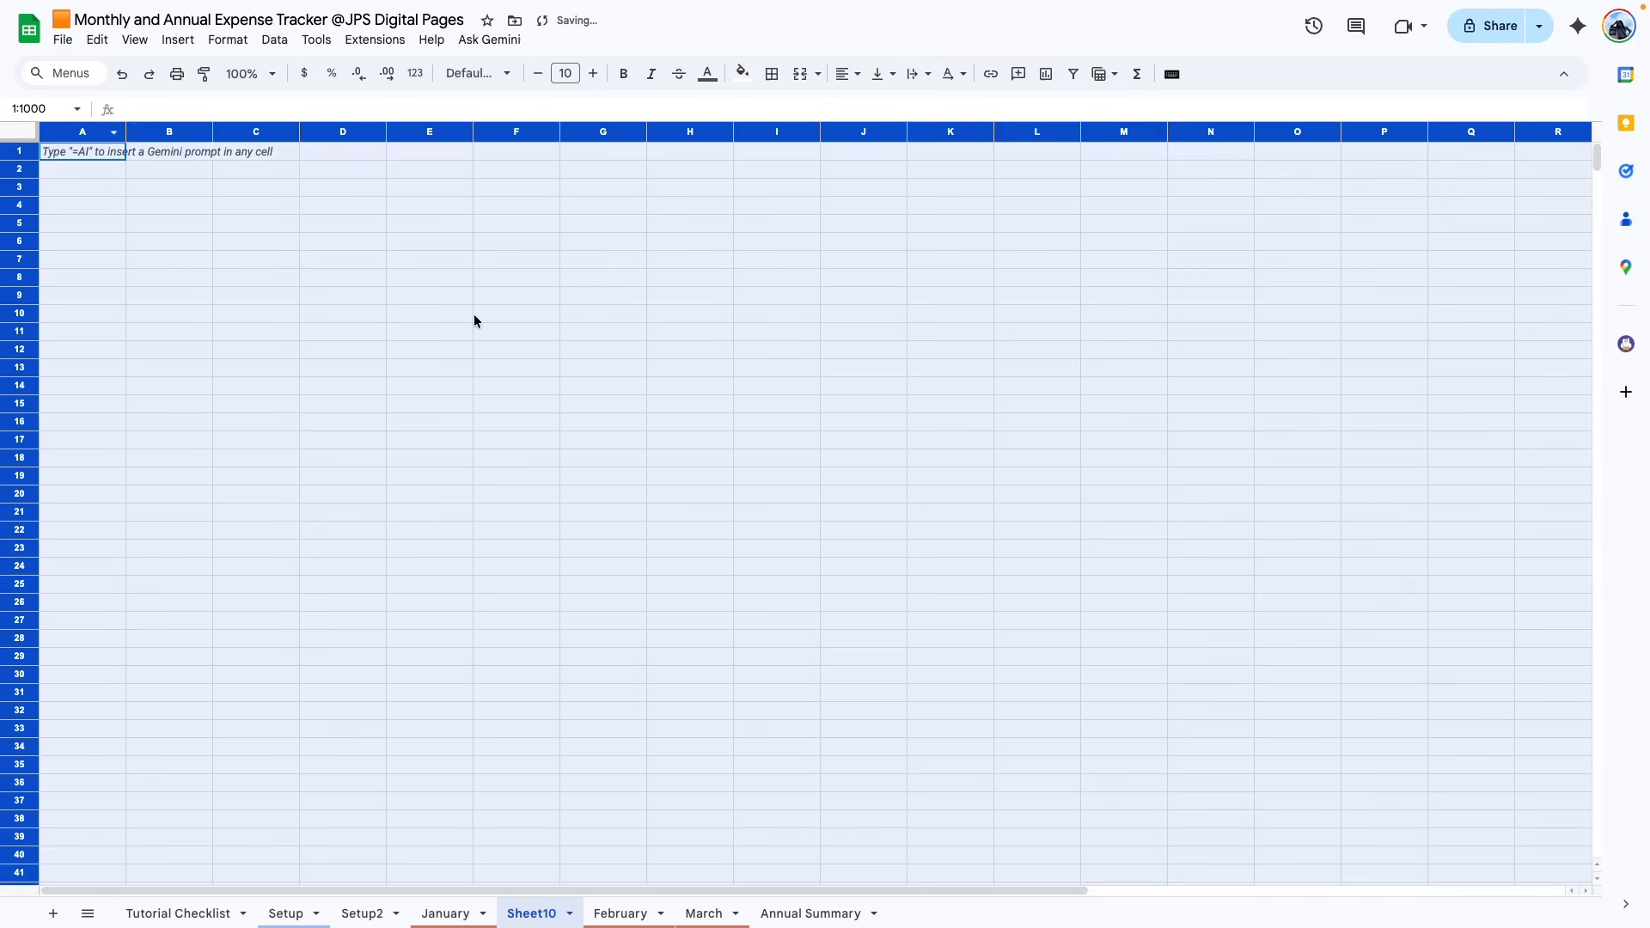
click(457, 75)
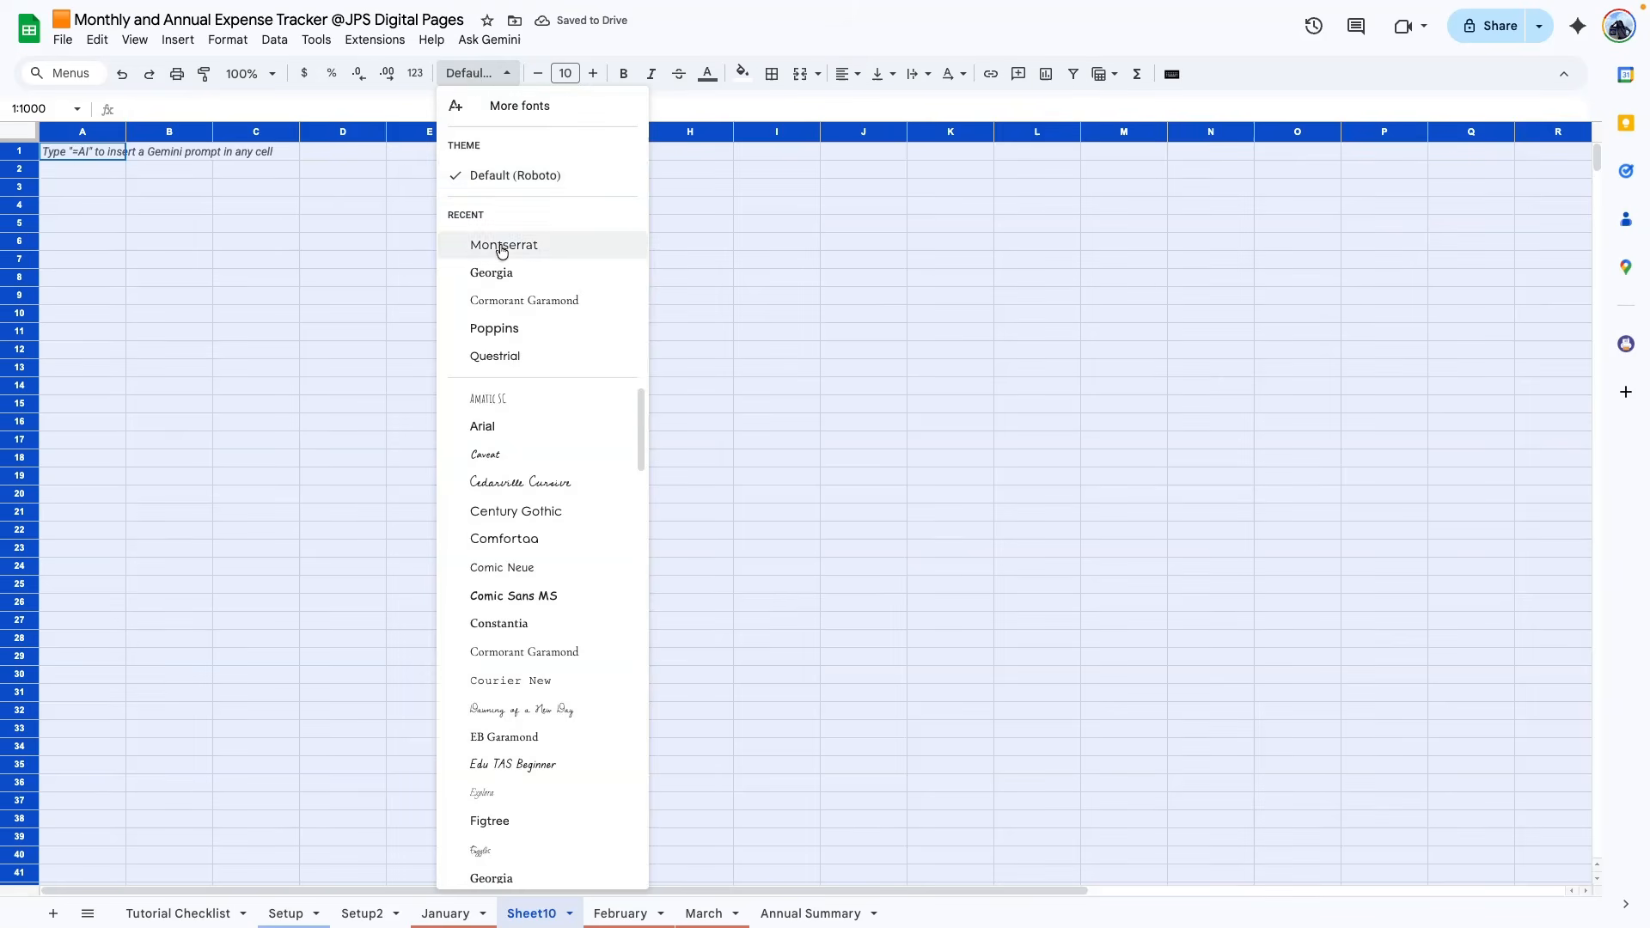
click(503, 247)
- Align all cells of the new sheet to the center horizontally and the middle vertically
click(848, 74)
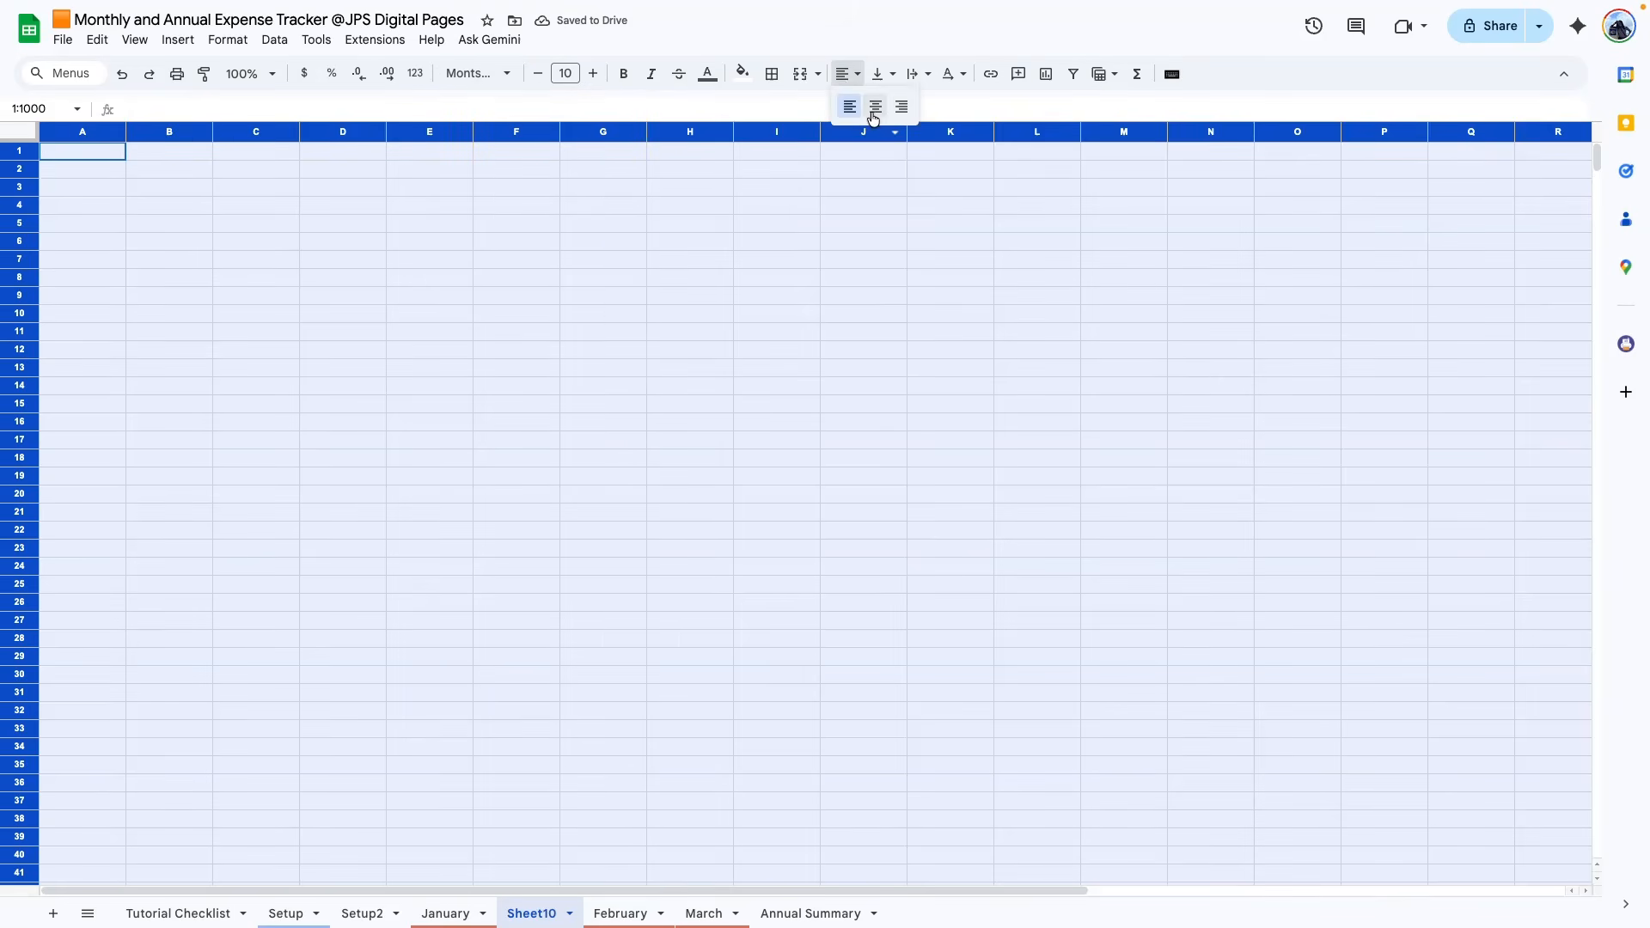
click(874, 106)
click(881, 74)
click(908, 106)
click(864, 386)
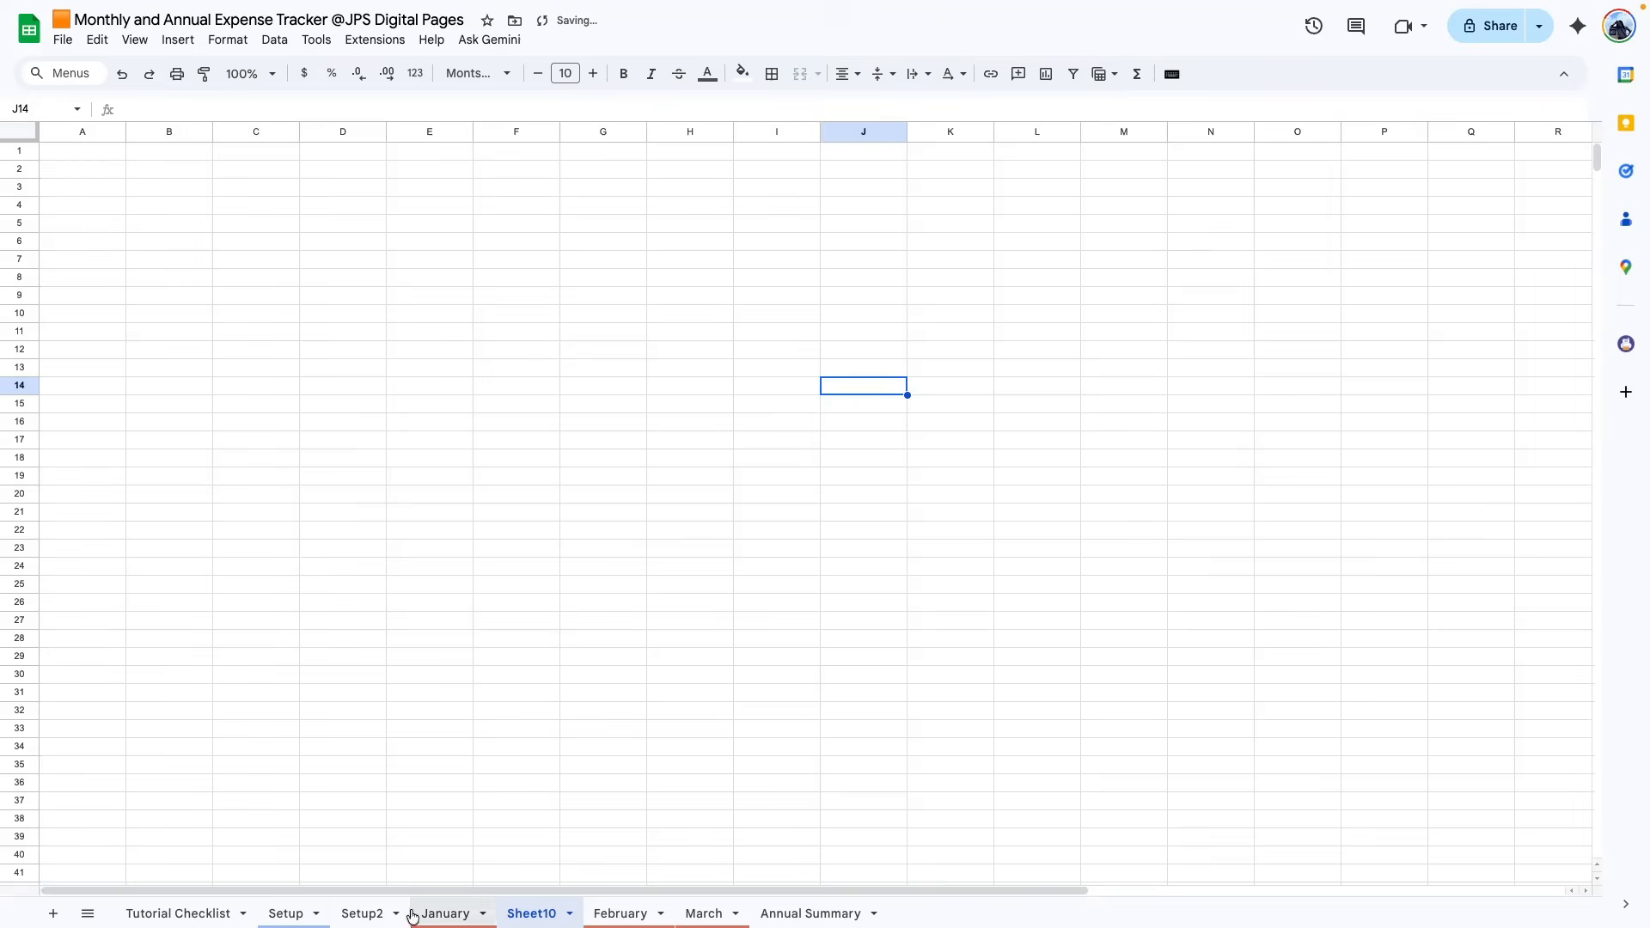
- Match the new sheet's extent to the January sheet, ending at column O and row 65, and rename it January2
click(444, 914)
drag(440, 888, 1154, 888)
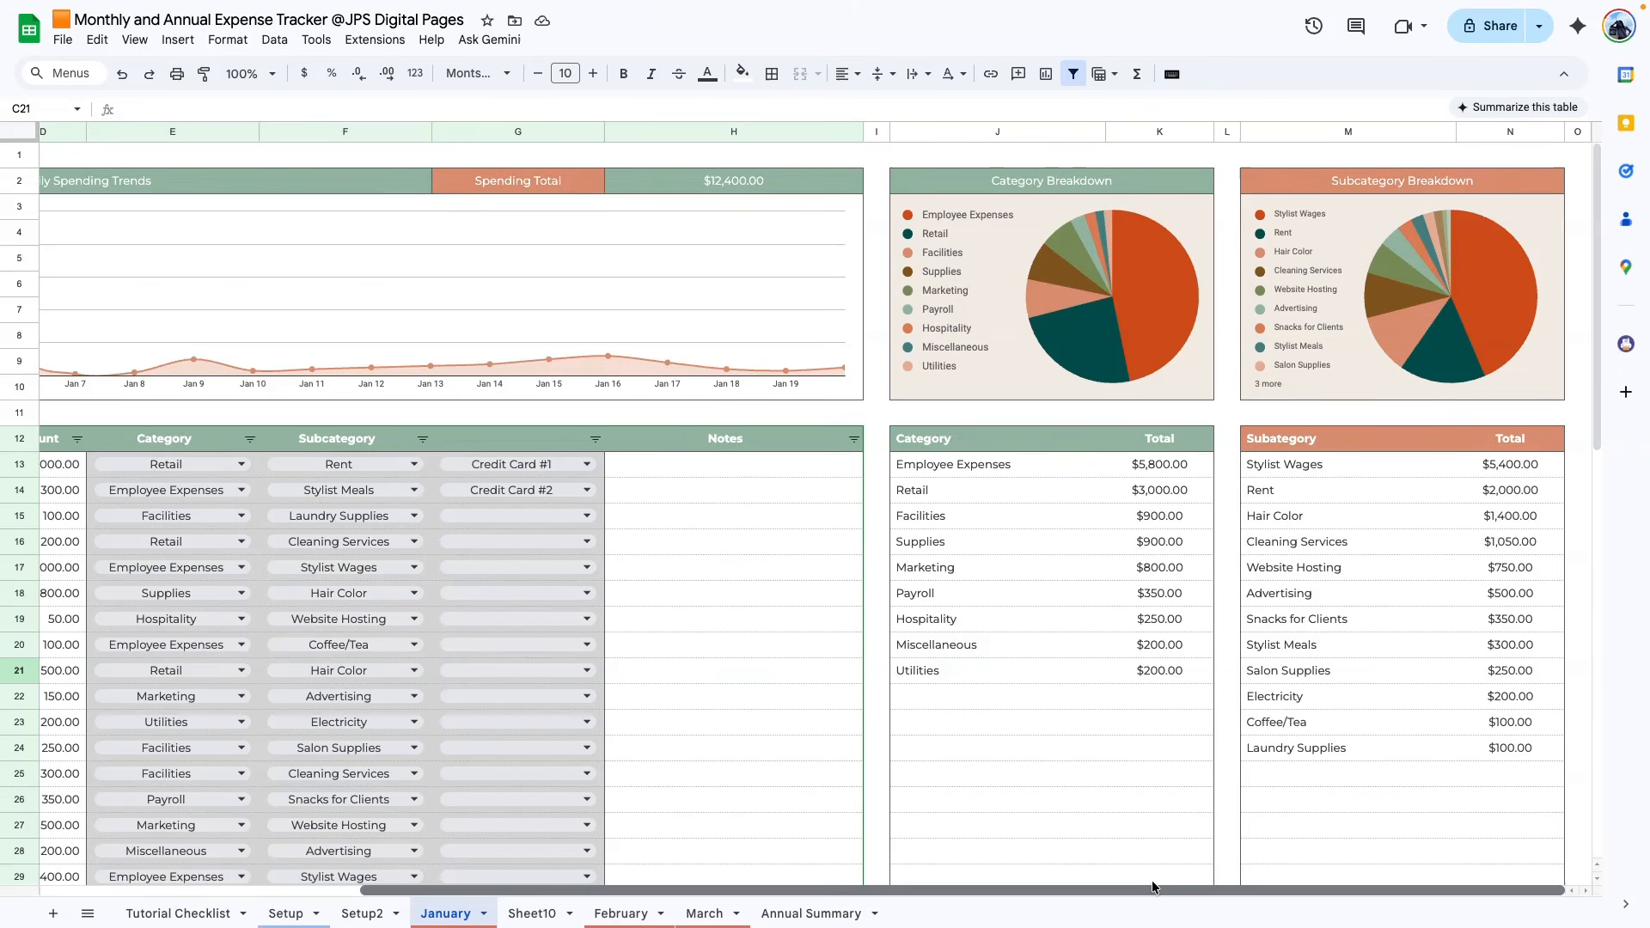
scroll(935, 759, down, 12)
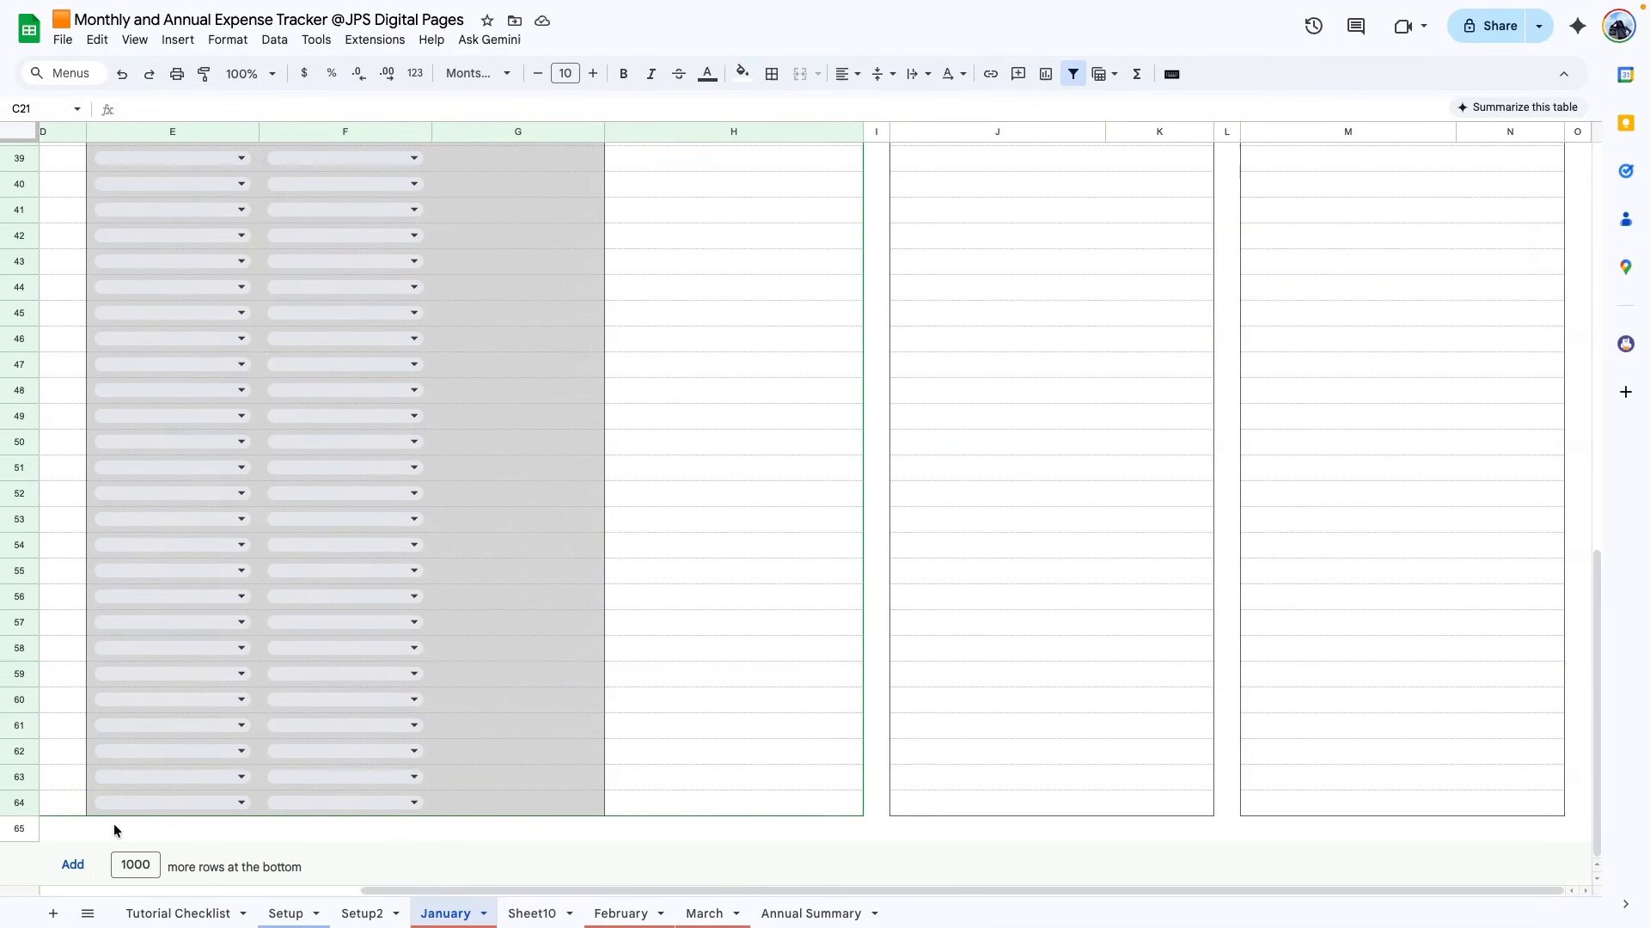
scroll(95, 427, up, 3)
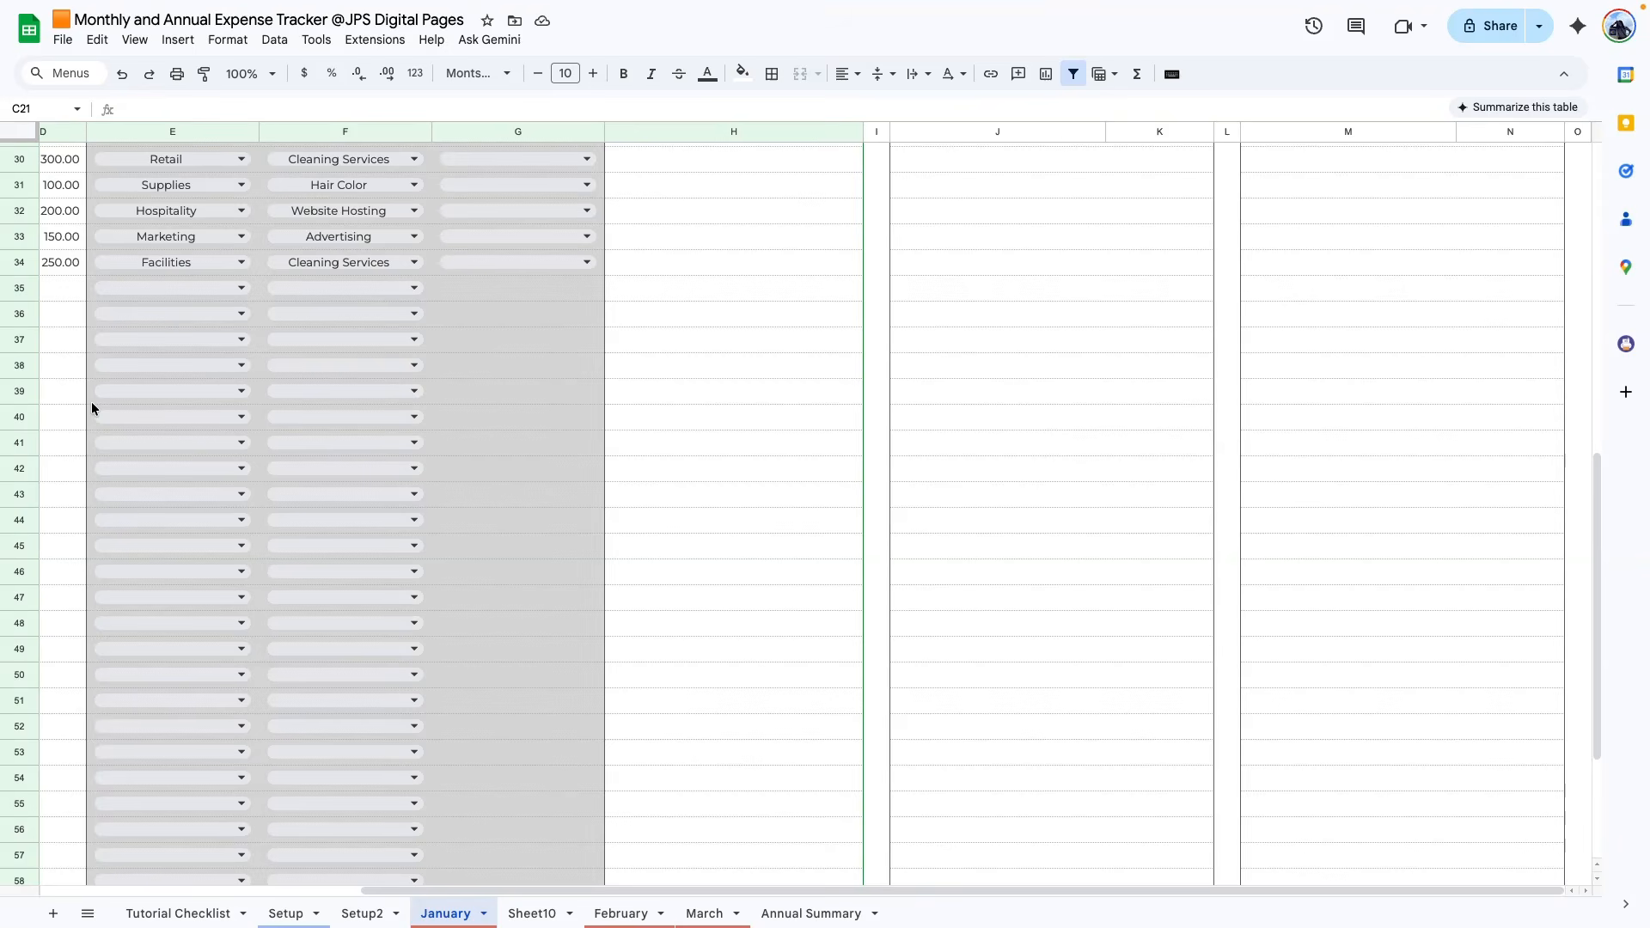
scroll(478, 620, down, 3)
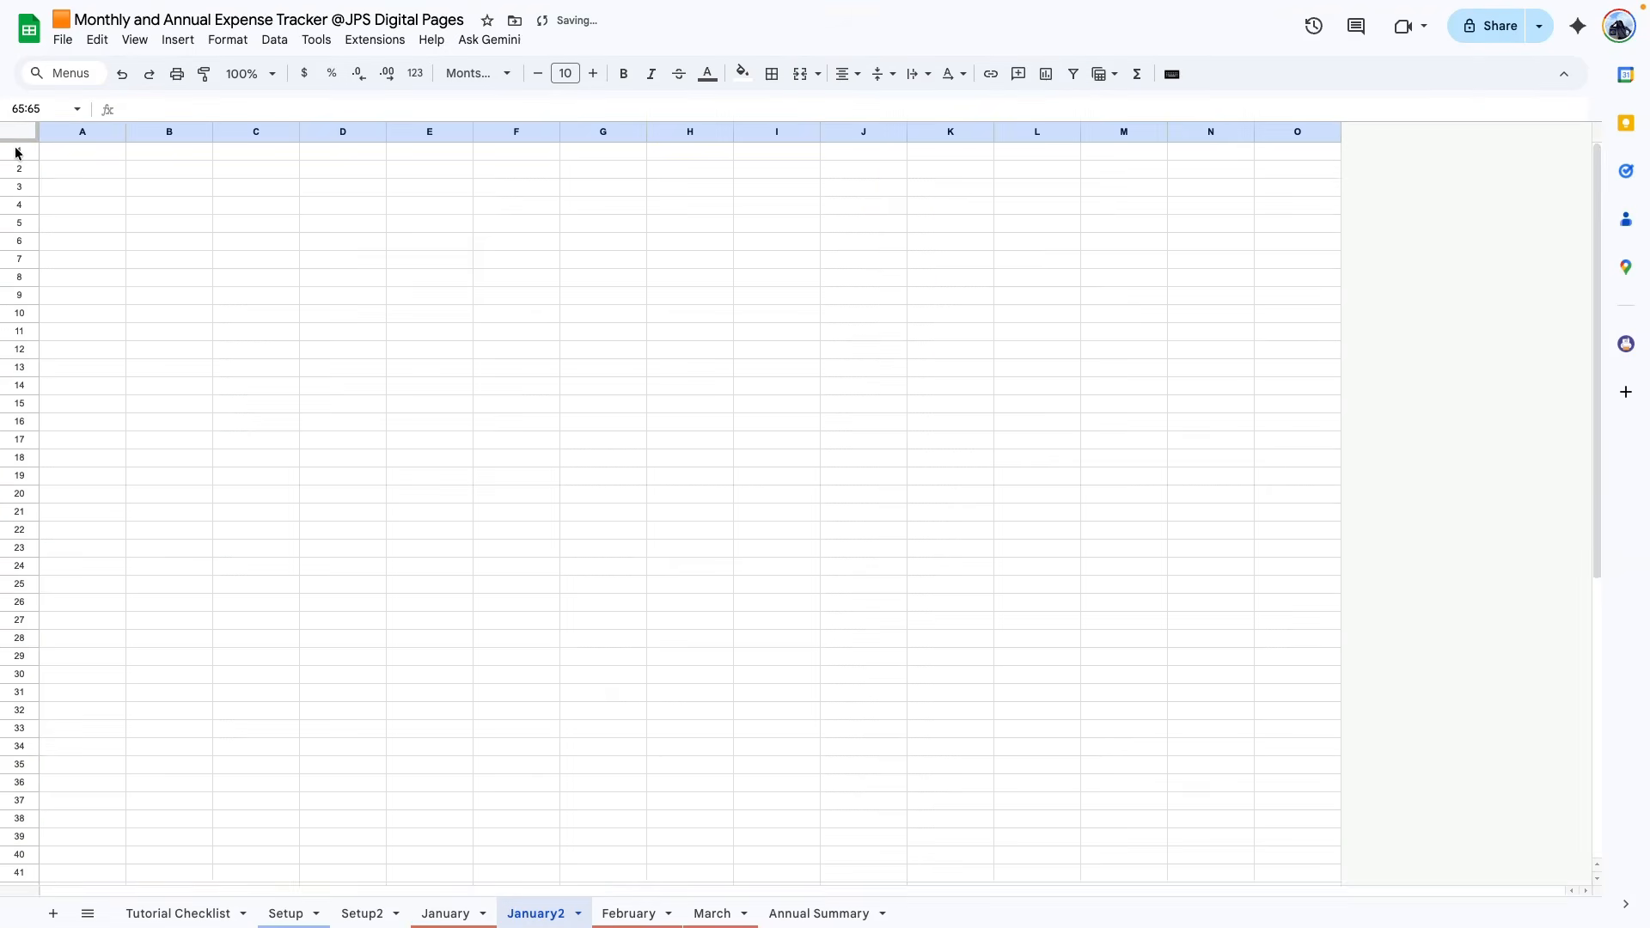
- Give rows 1–65 of January2 a taller uniform row height
drag(18, 153, 10, 898)
right_click(12, 520)
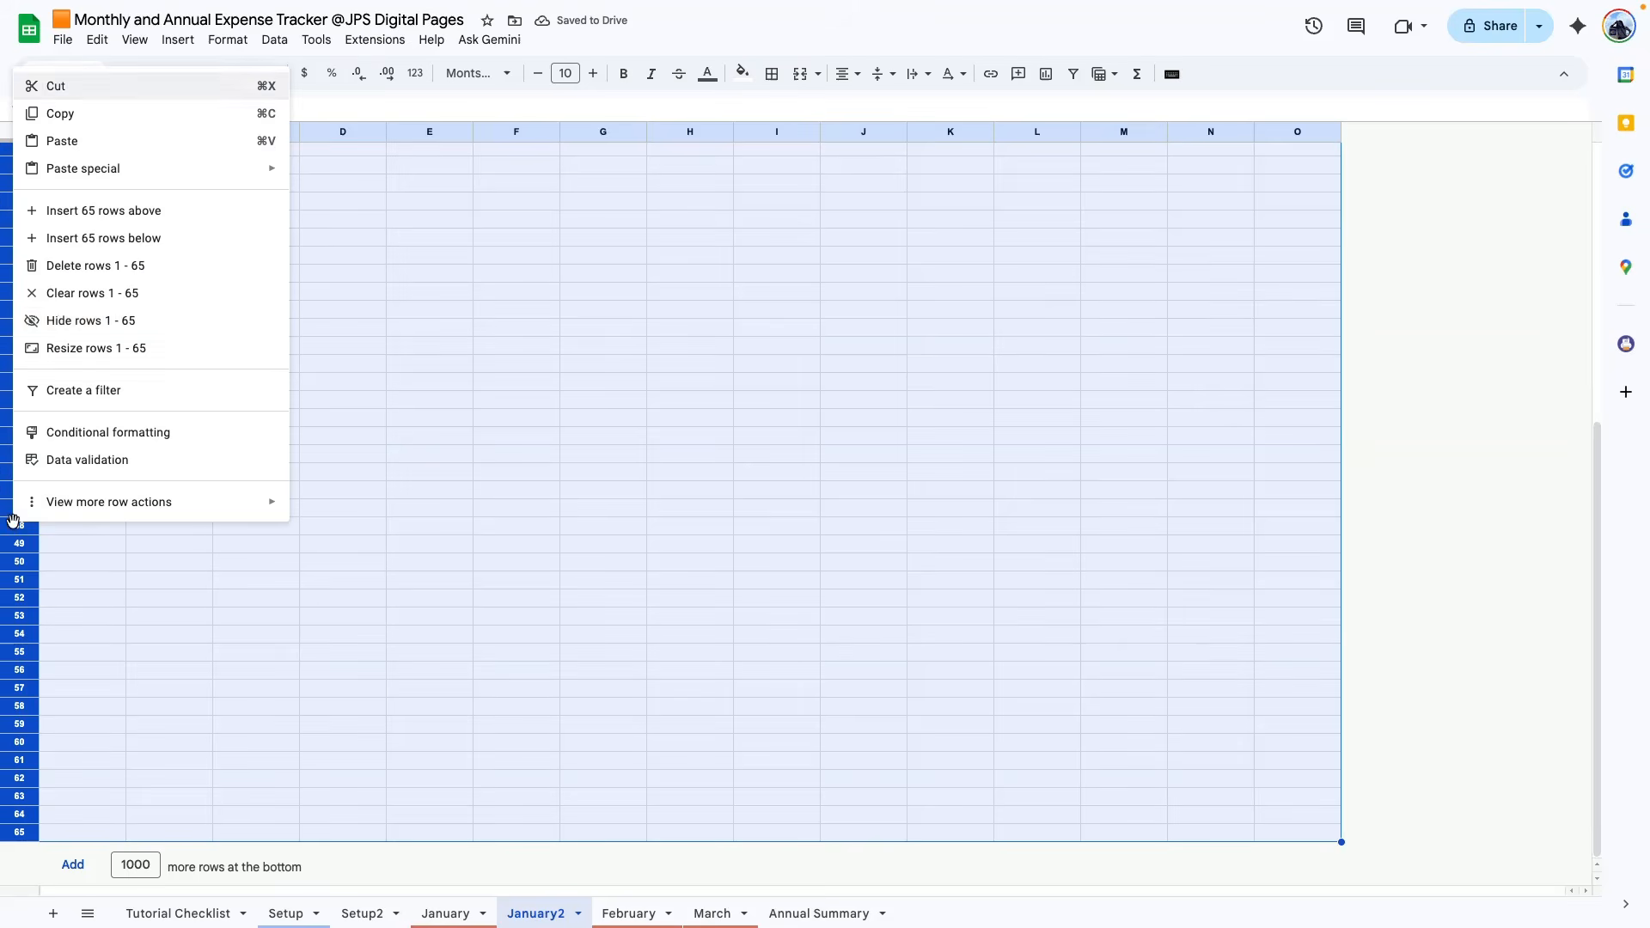
click(123, 347)
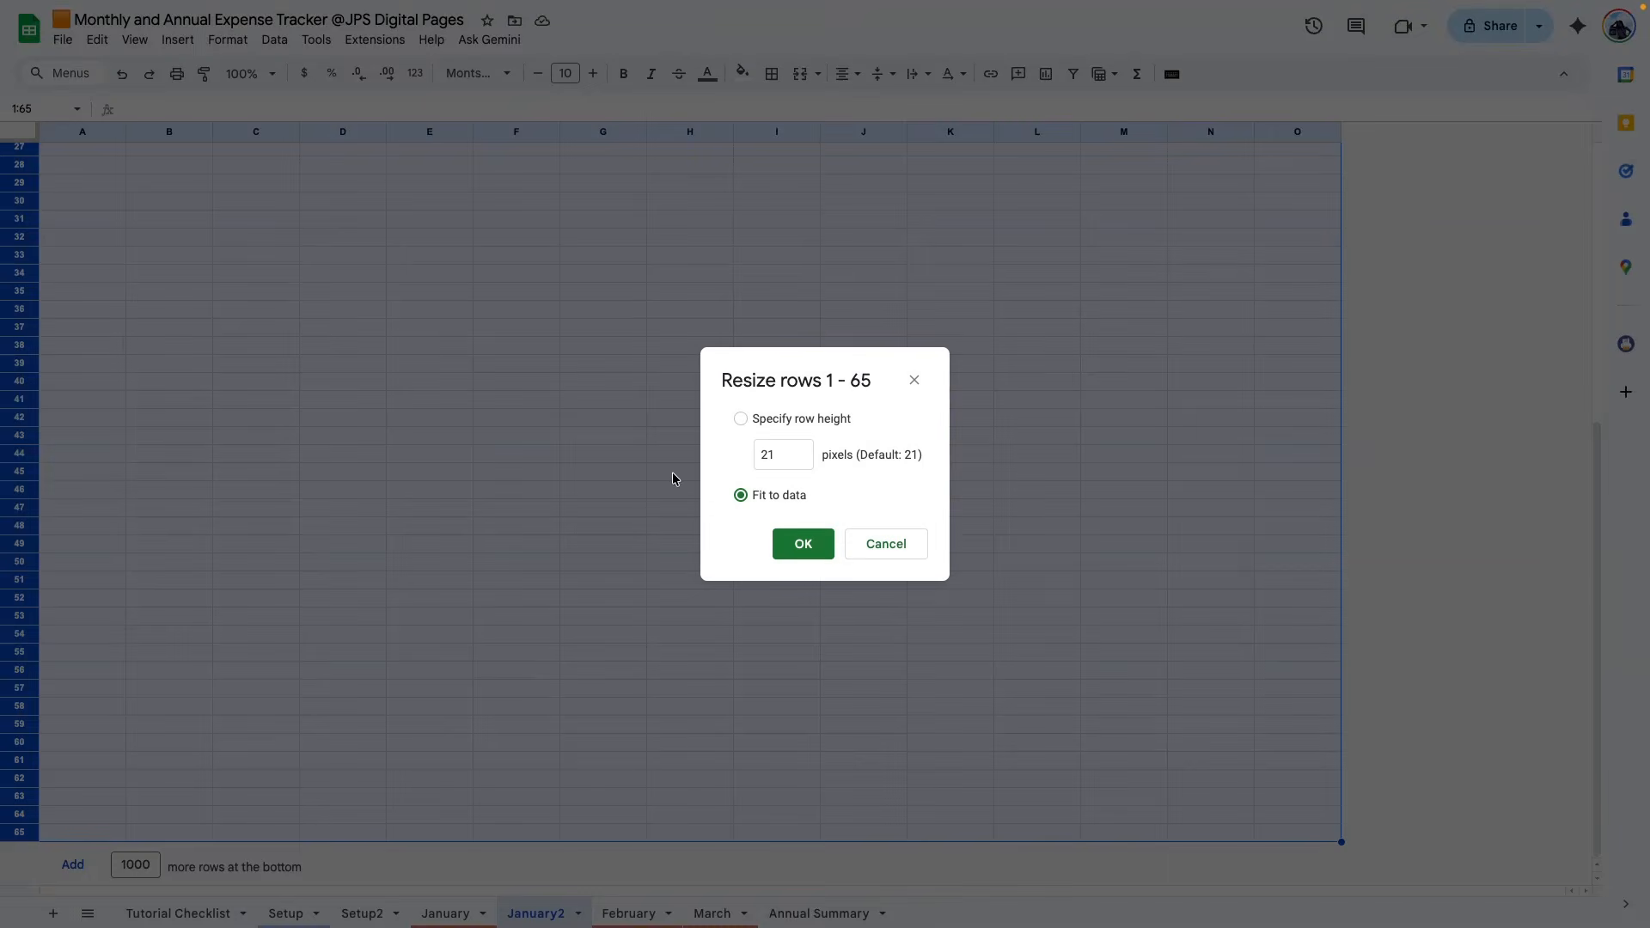
key(Return)
- Narrow columns A and O together to slim margin columns
click(63, 133)
ctrl+click(1276, 134)
right_click(1276, 133)
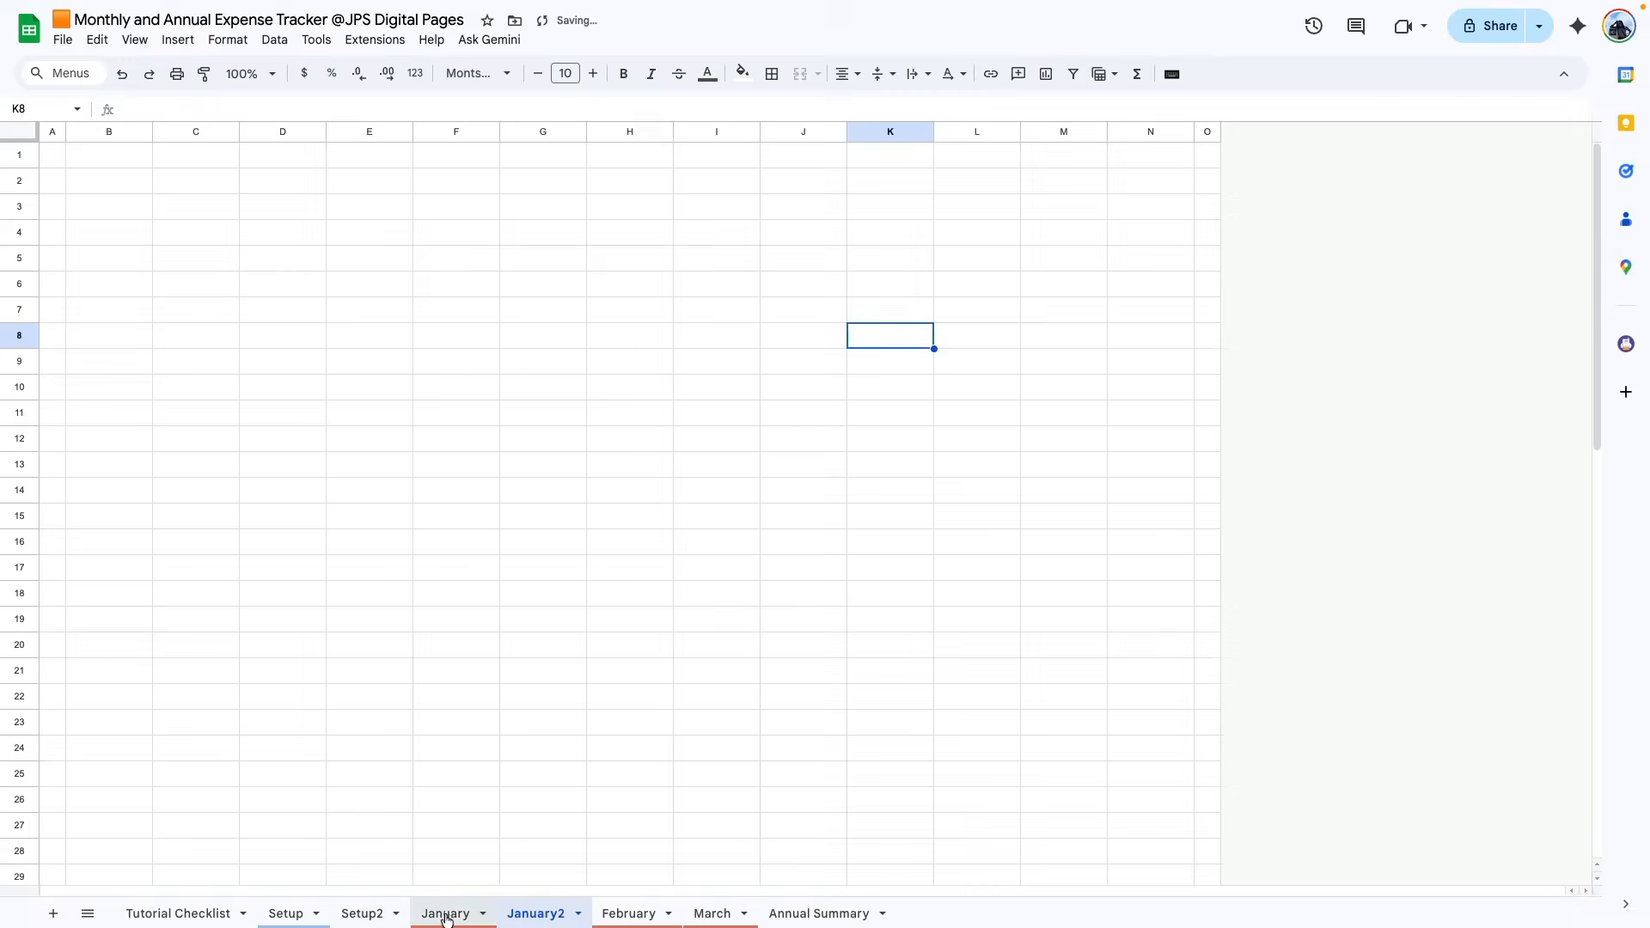
- Using the January layout as reference, put a dark gray outer border around the header row B12:H12 in January2
click(446, 914)
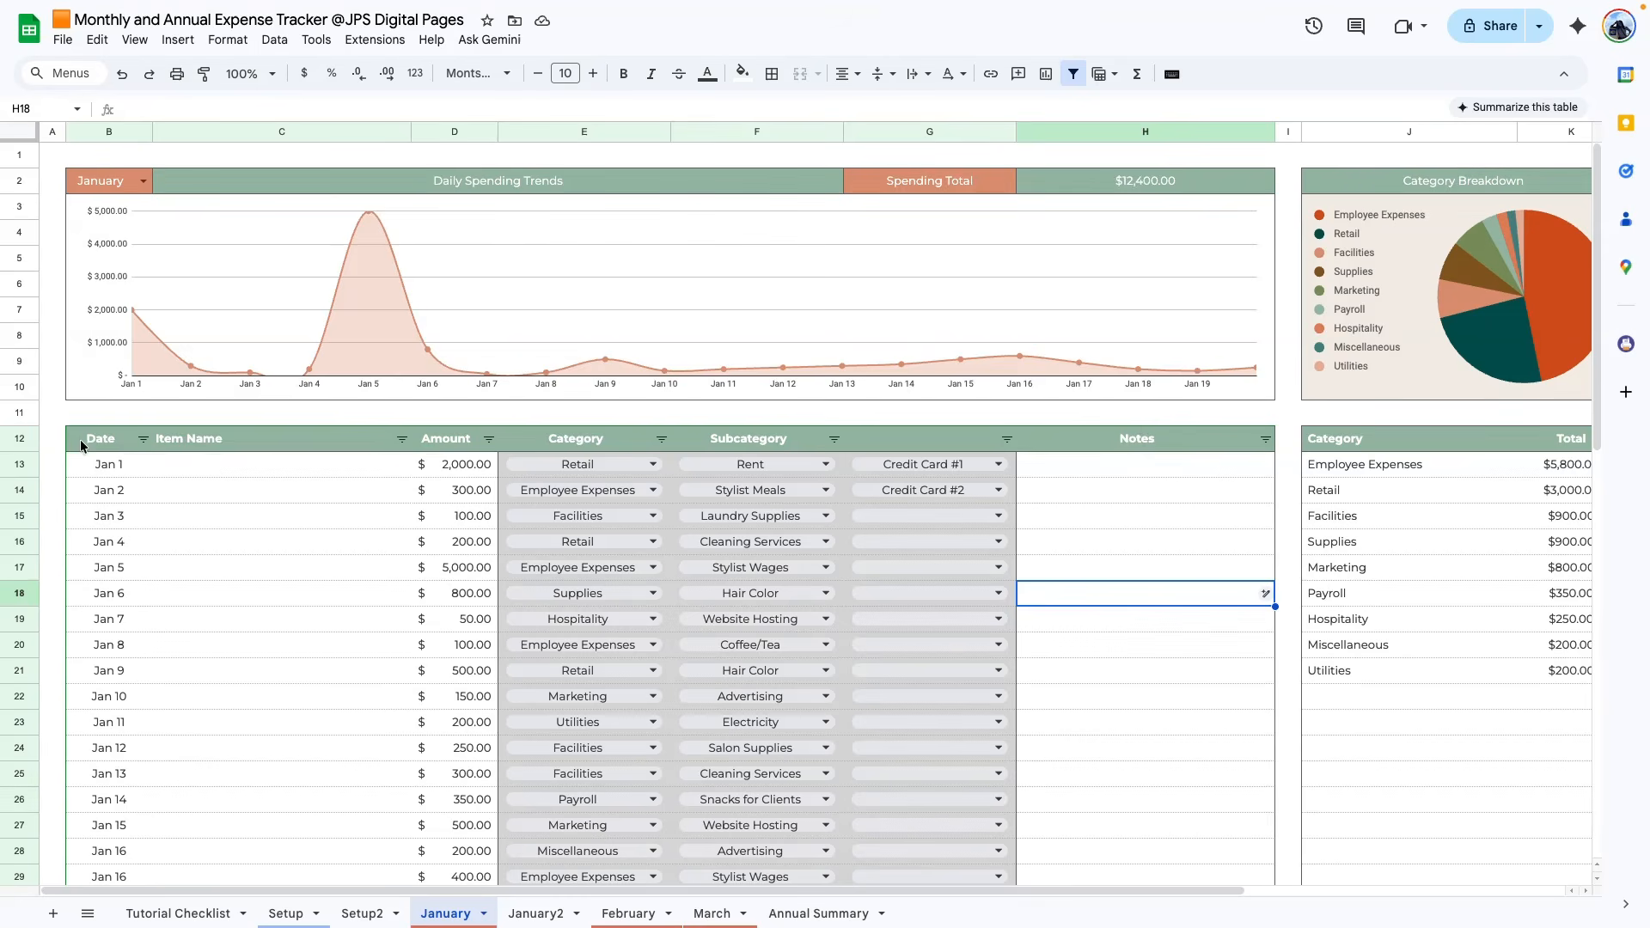
click(518, 915)
drag(102, 442, 631, 440)
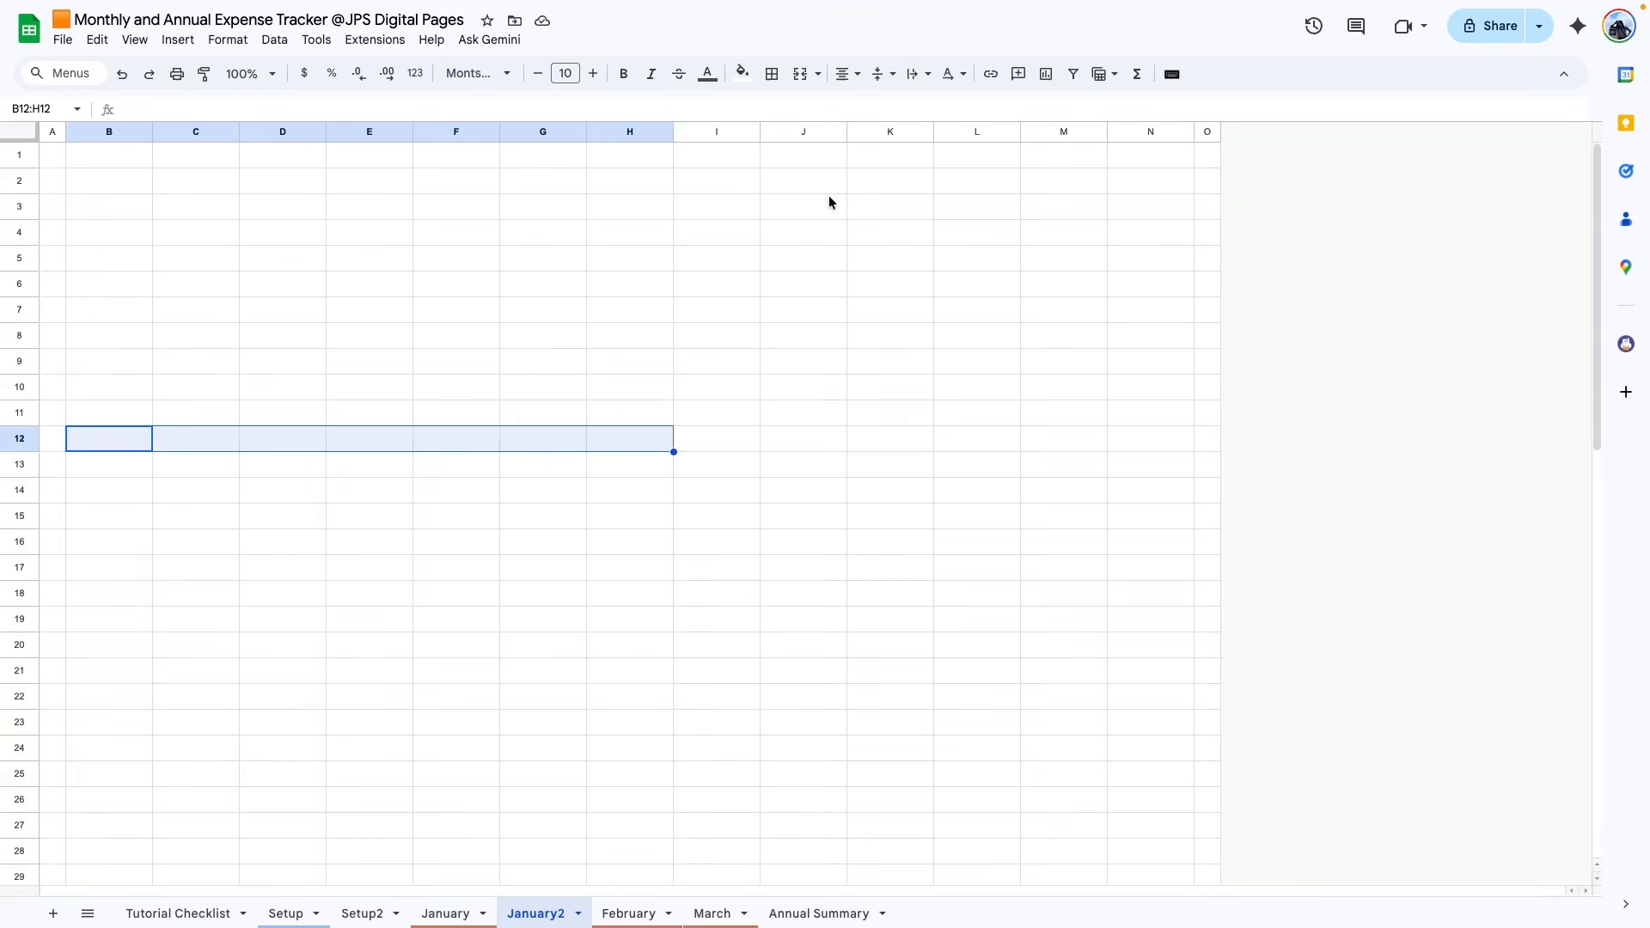
click(773, 76)
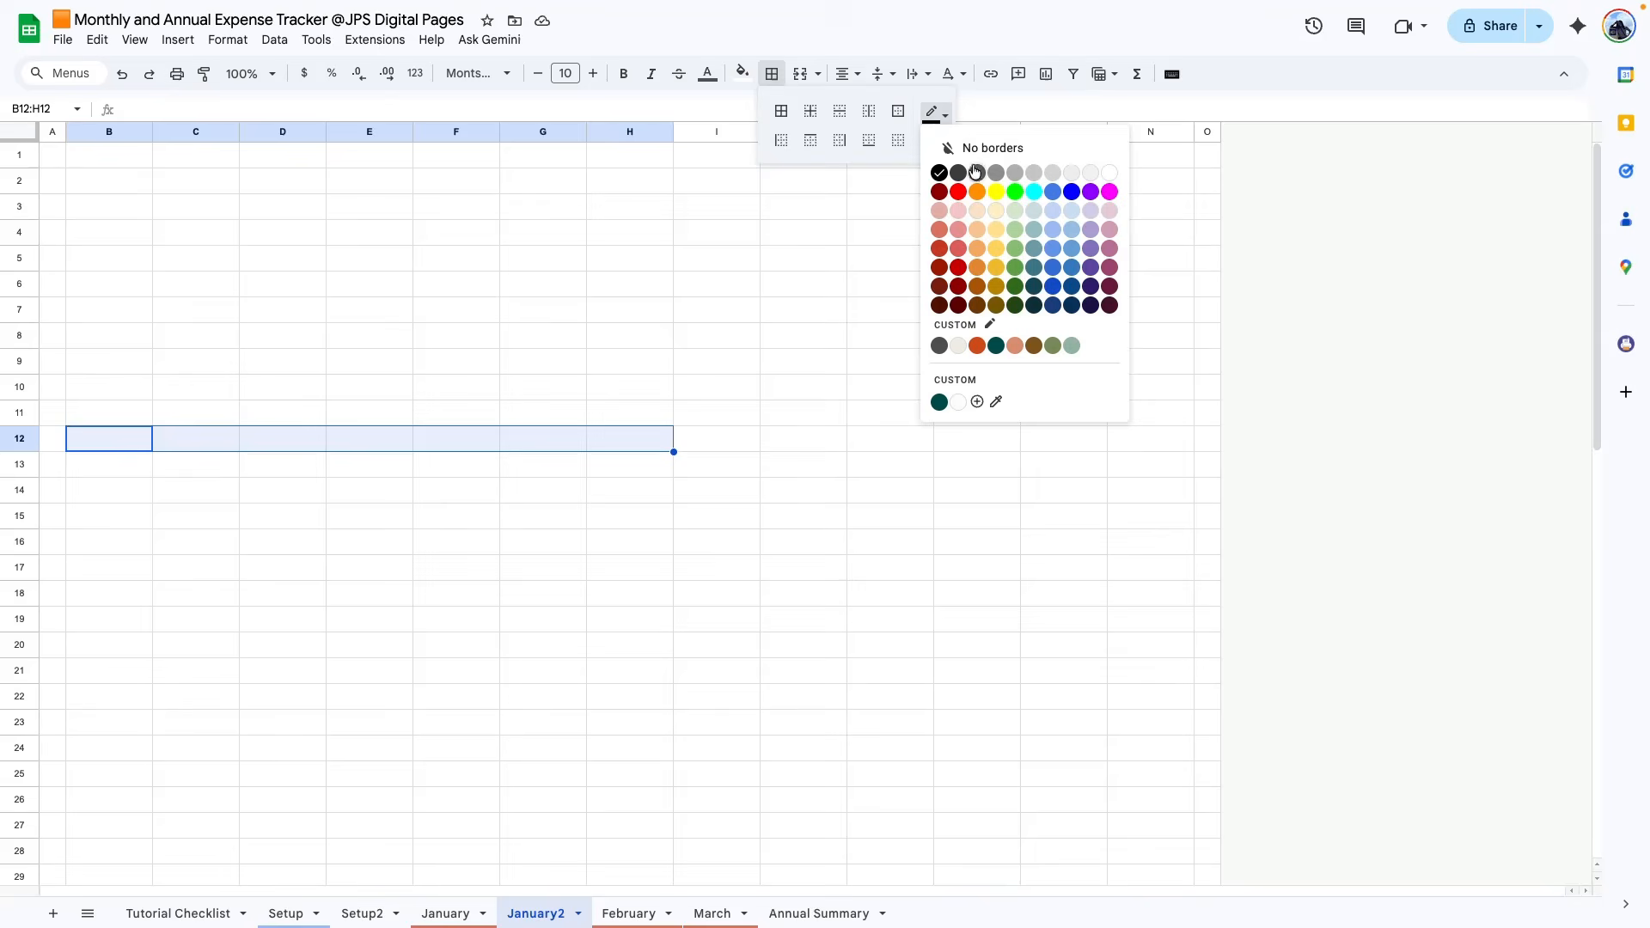
click(901, 114)
click(803, 645)
- Give B13:H64 an outer border and lighter gray dotted horizontal borders between its rows
drag(100, 467, 630, 808)
click(771, 74)
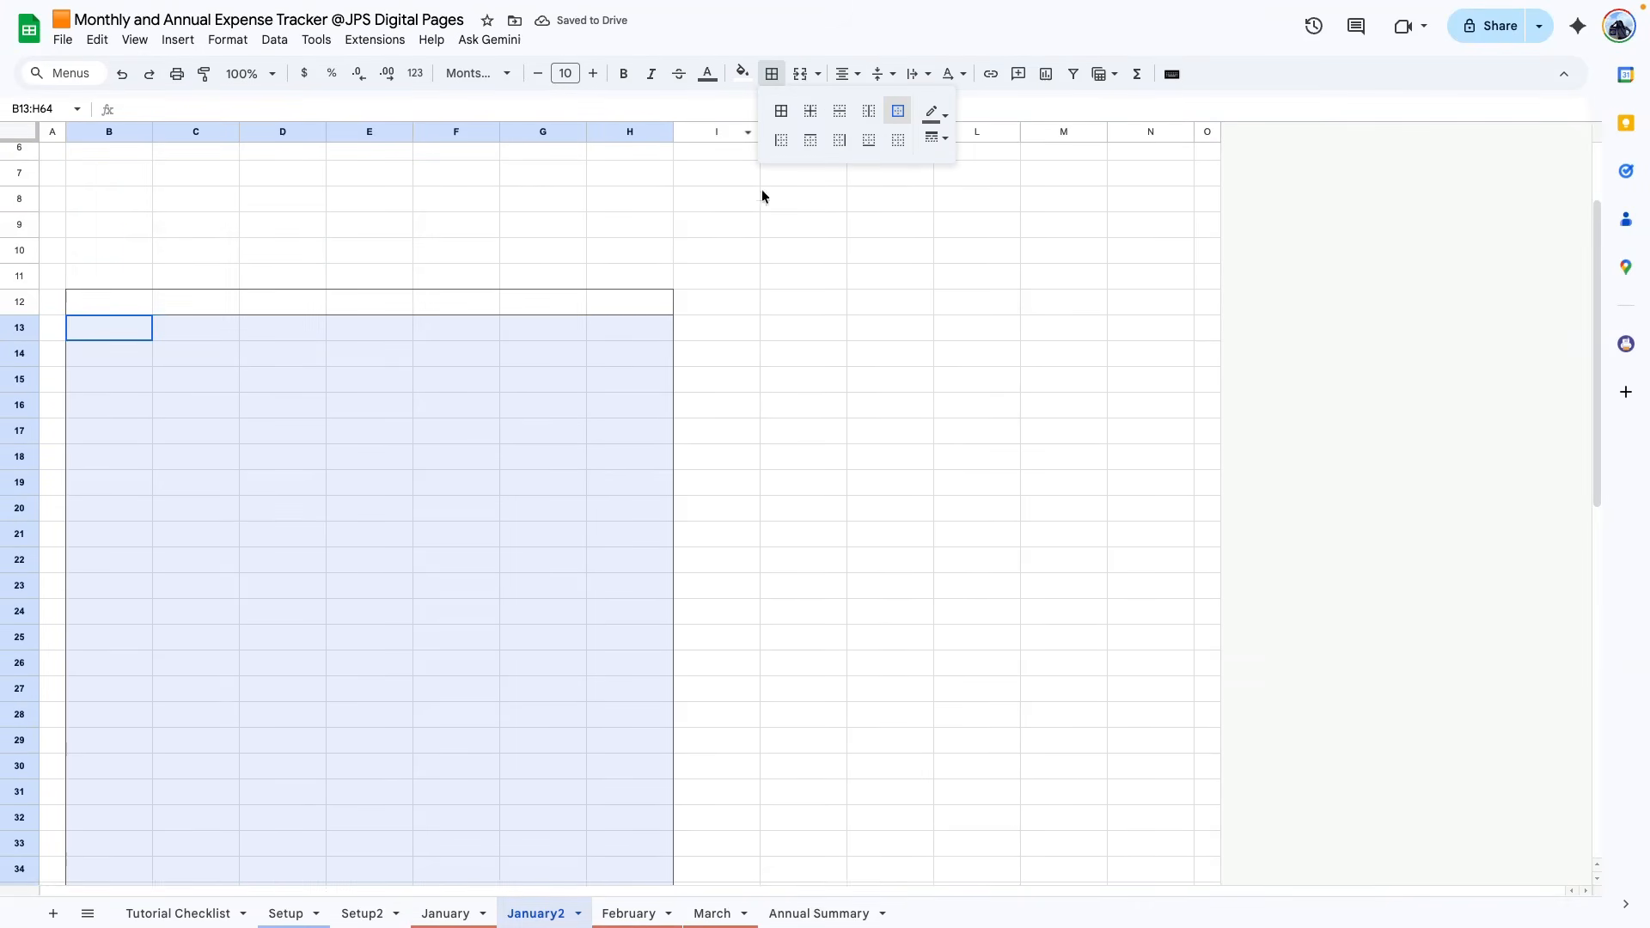
click(839, 111)
click(934, 112)
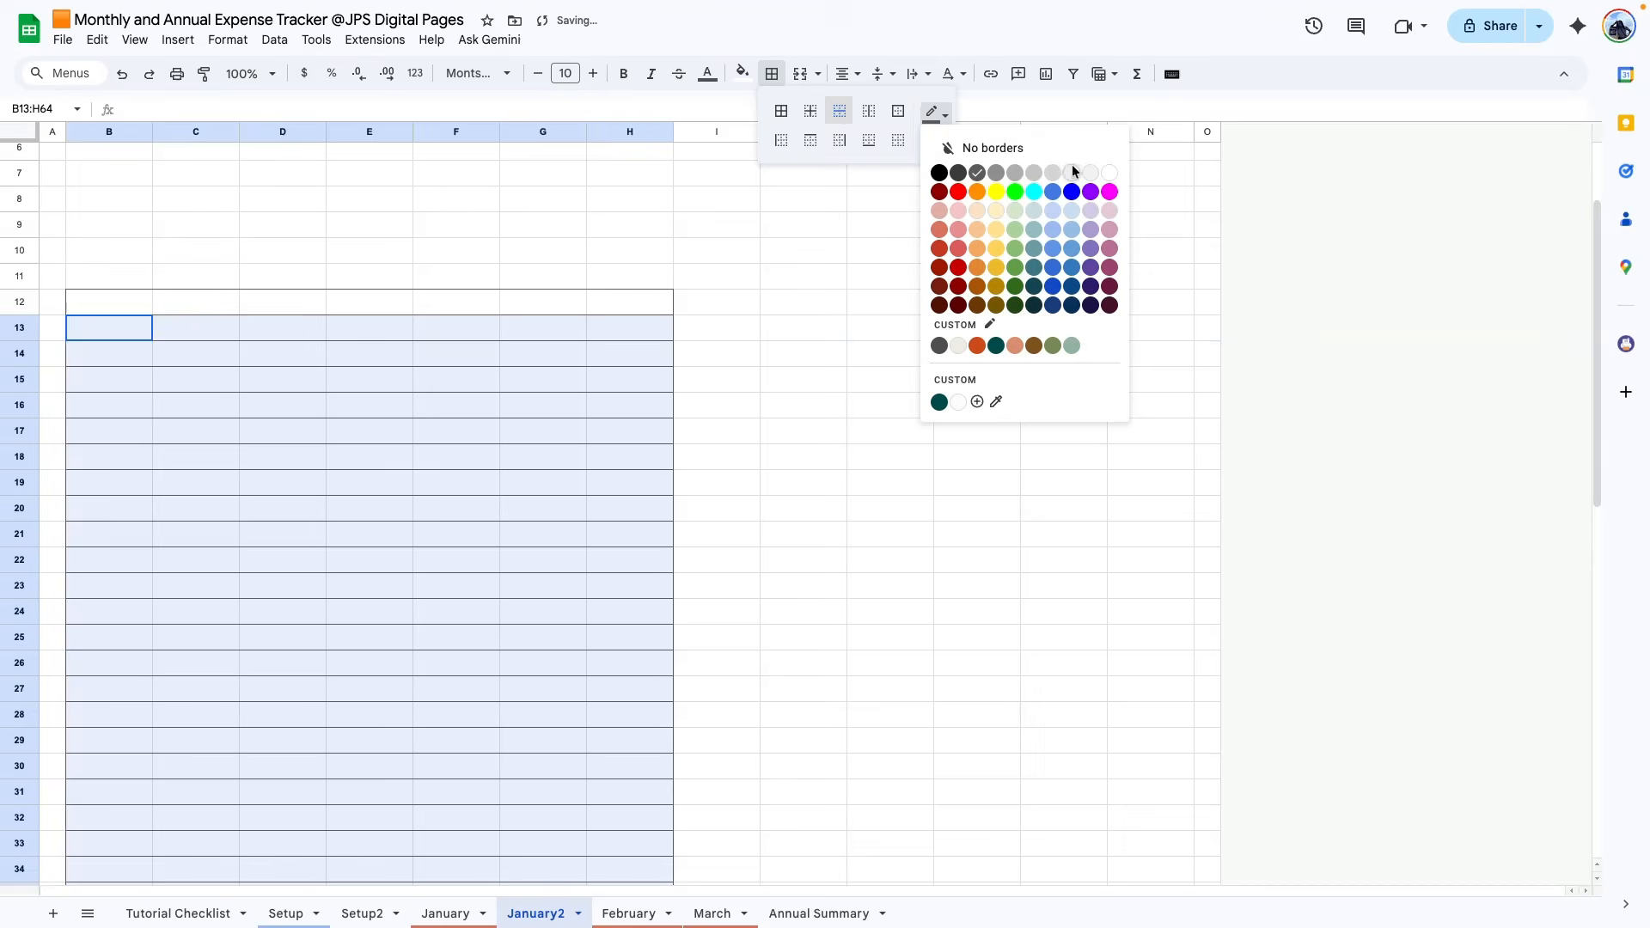
click(1013, 178)
click(934, 138)
click(952, 230)
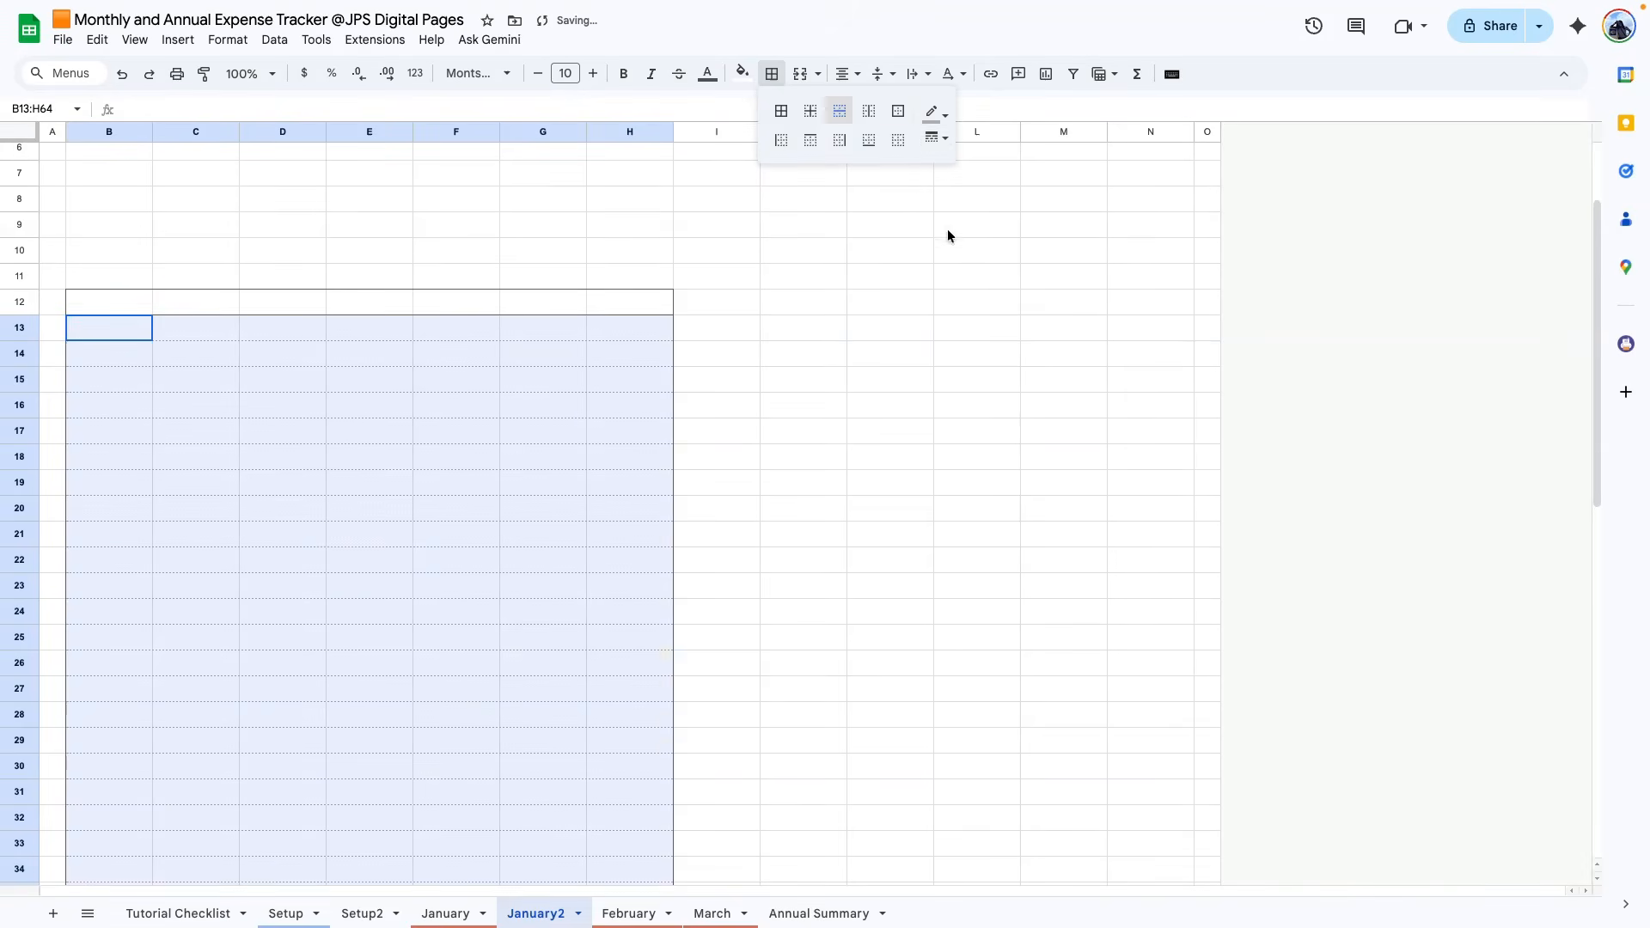
click(369, 560)
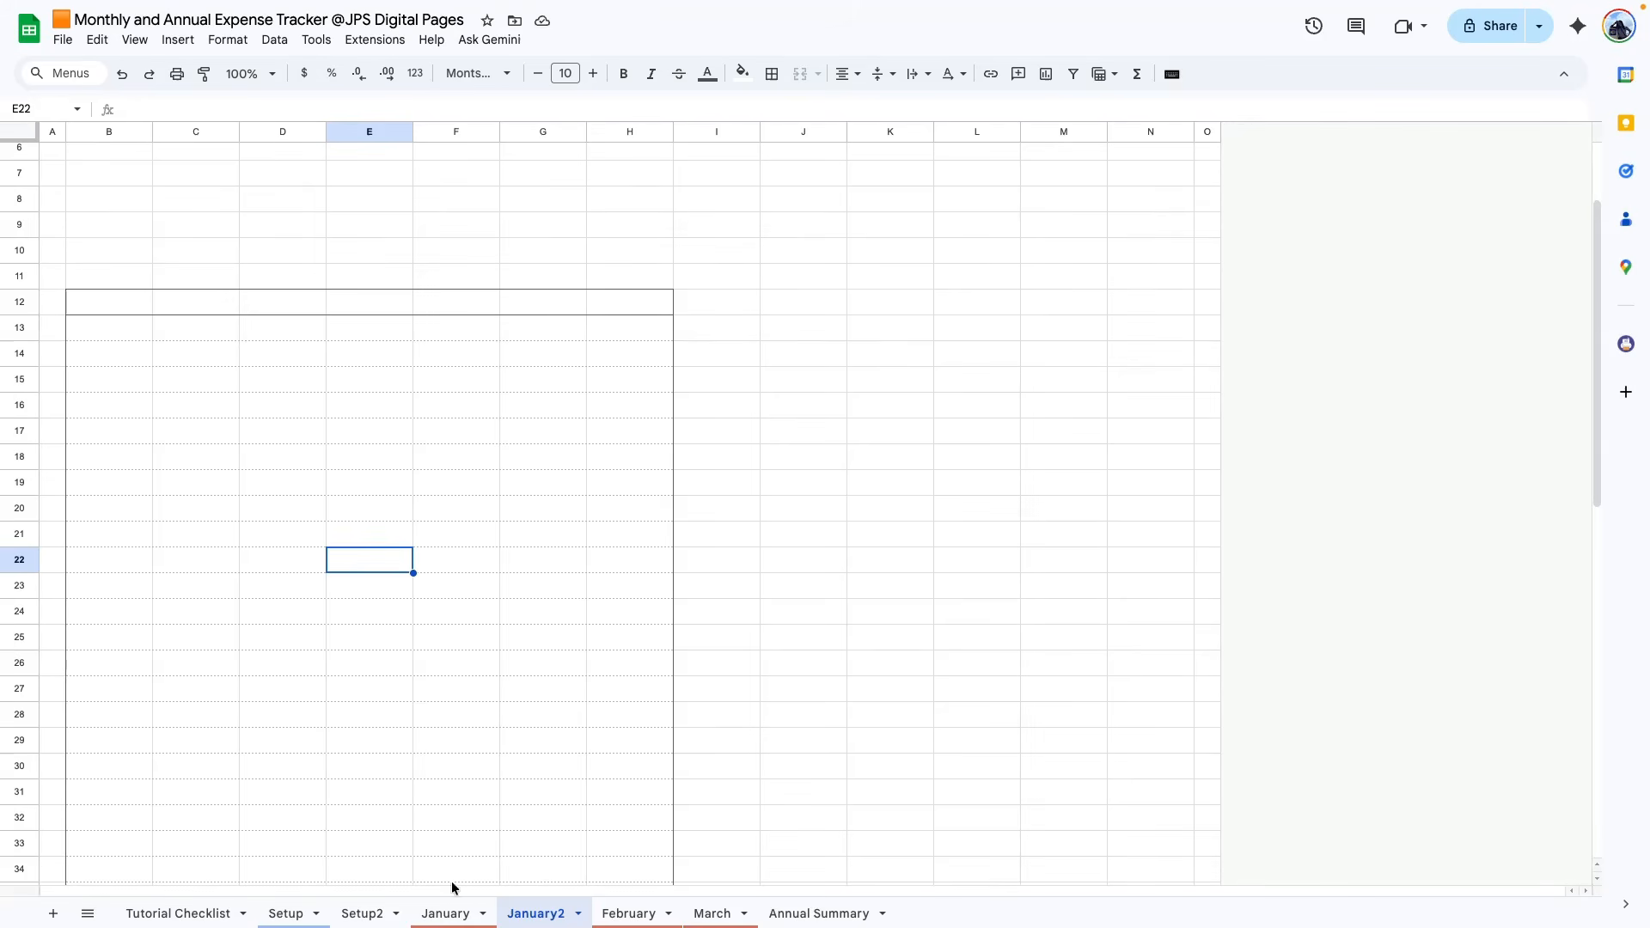
- Review the columns of January's expense table and enter the missing header Payment Type in G12
click(456, 913)
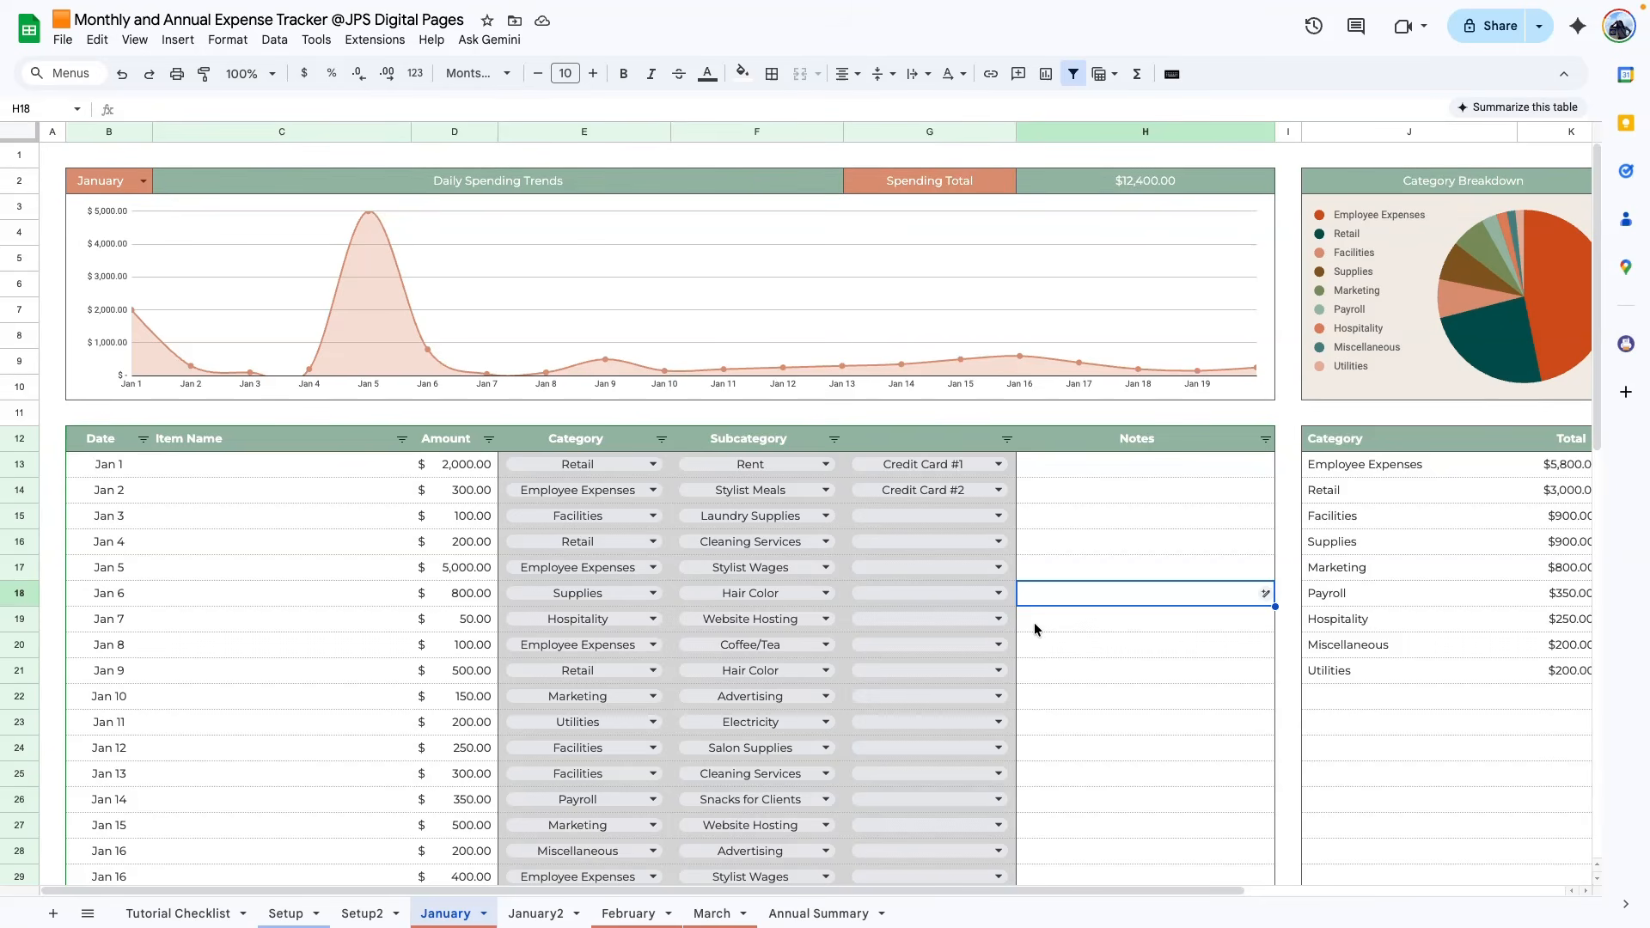
click(110, 129)
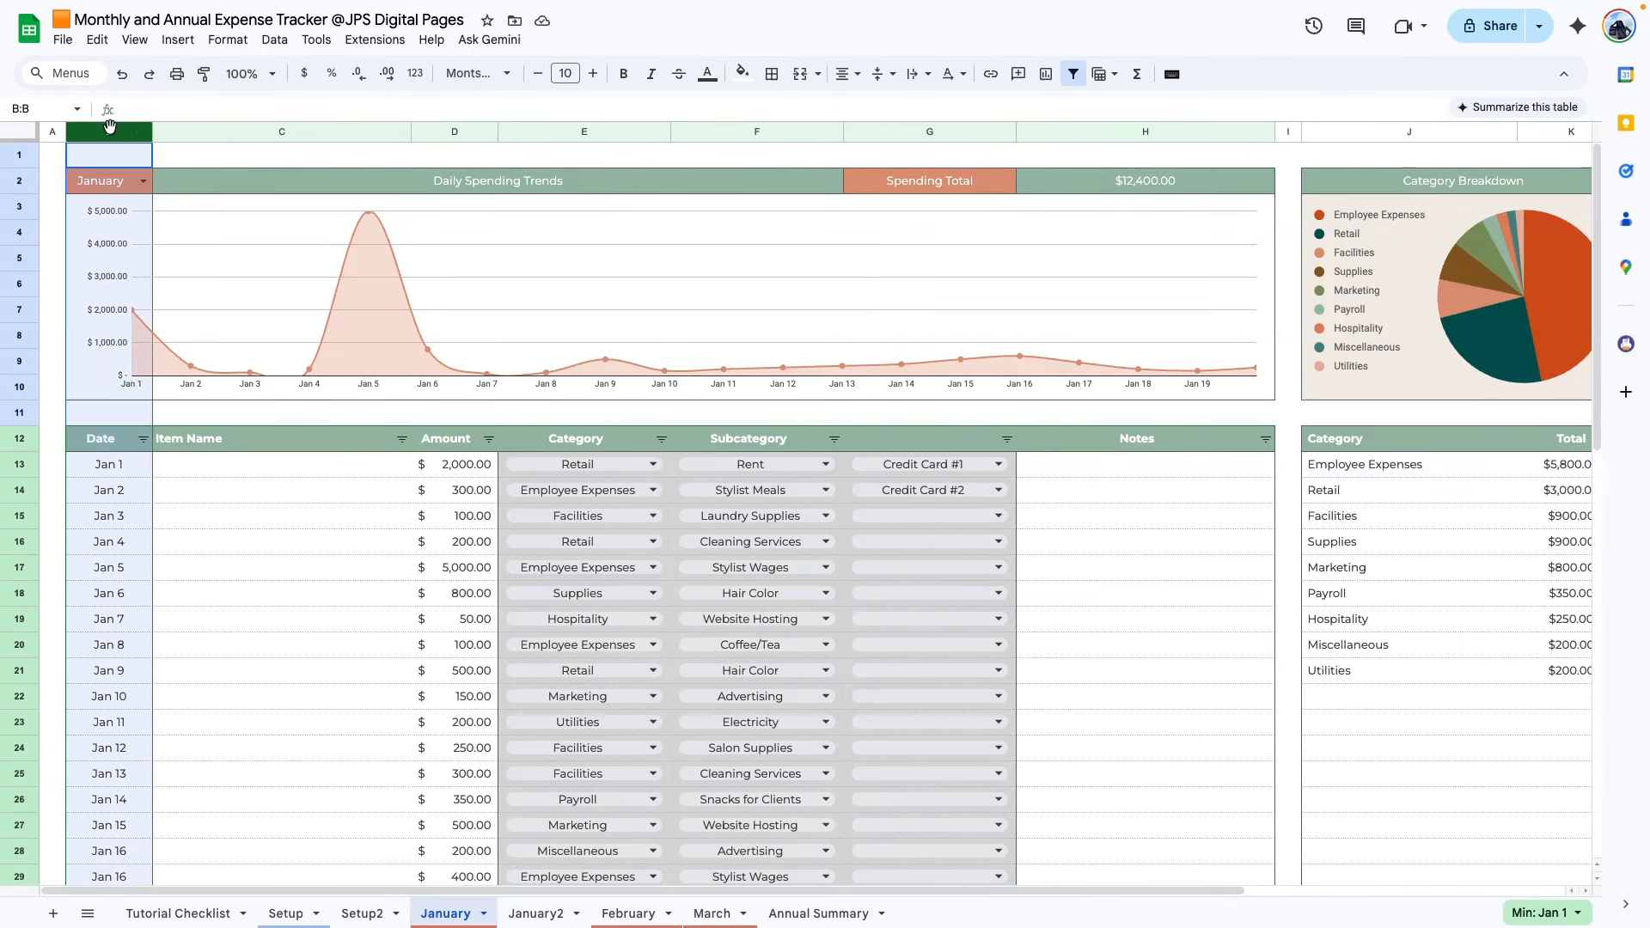
click(284, 130)
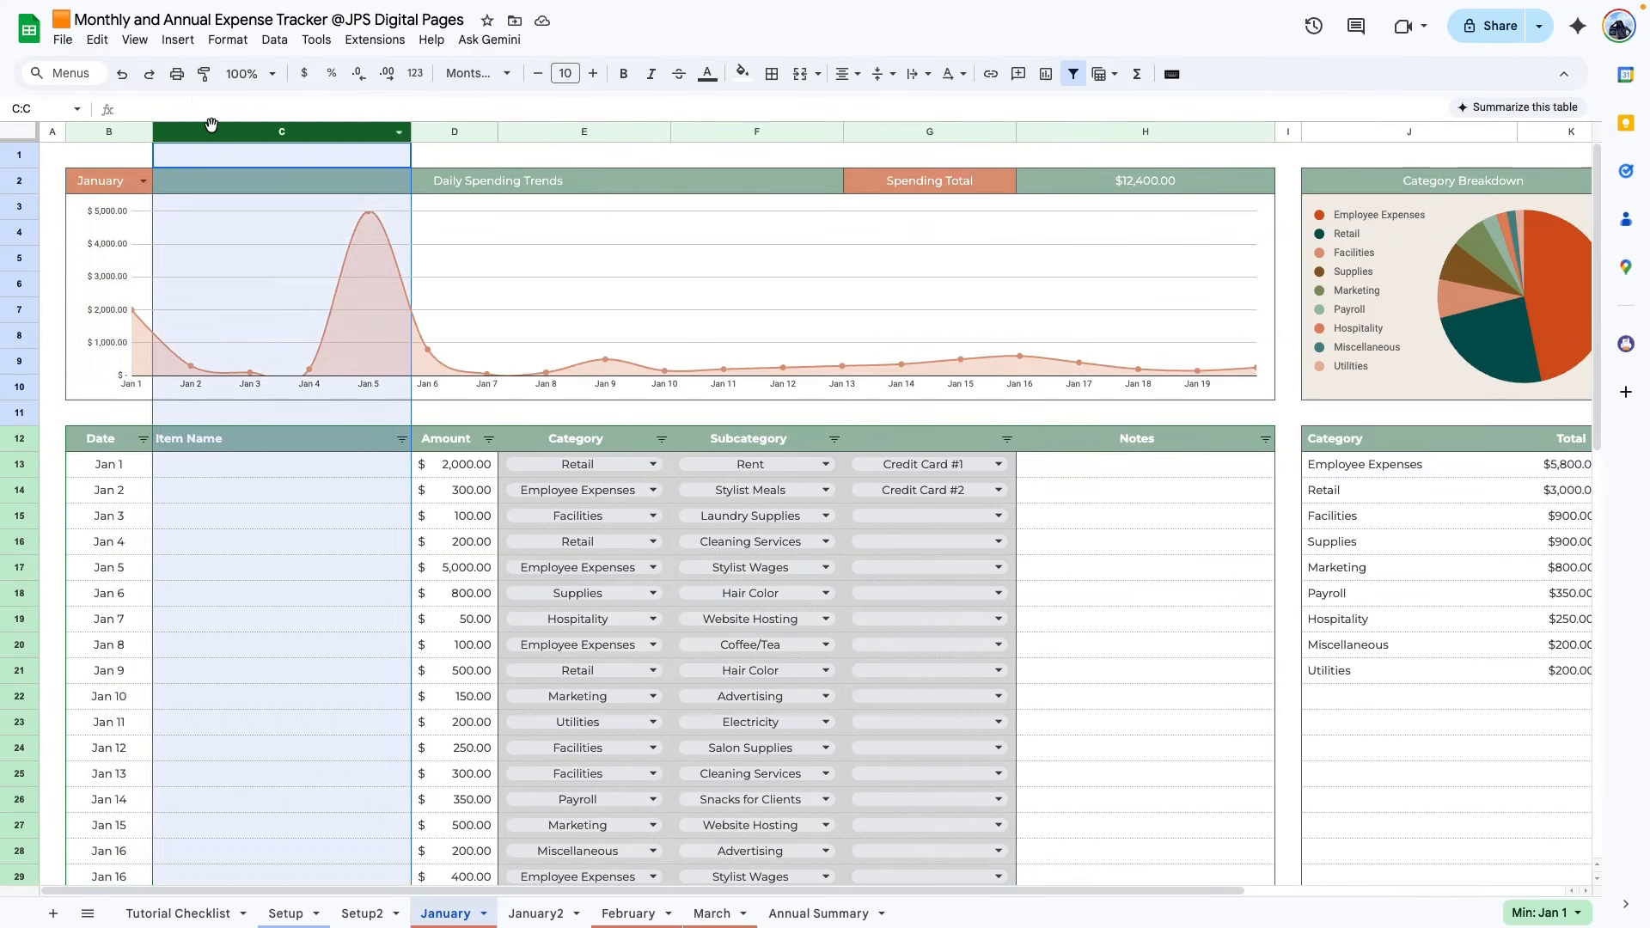
click(458, 131)
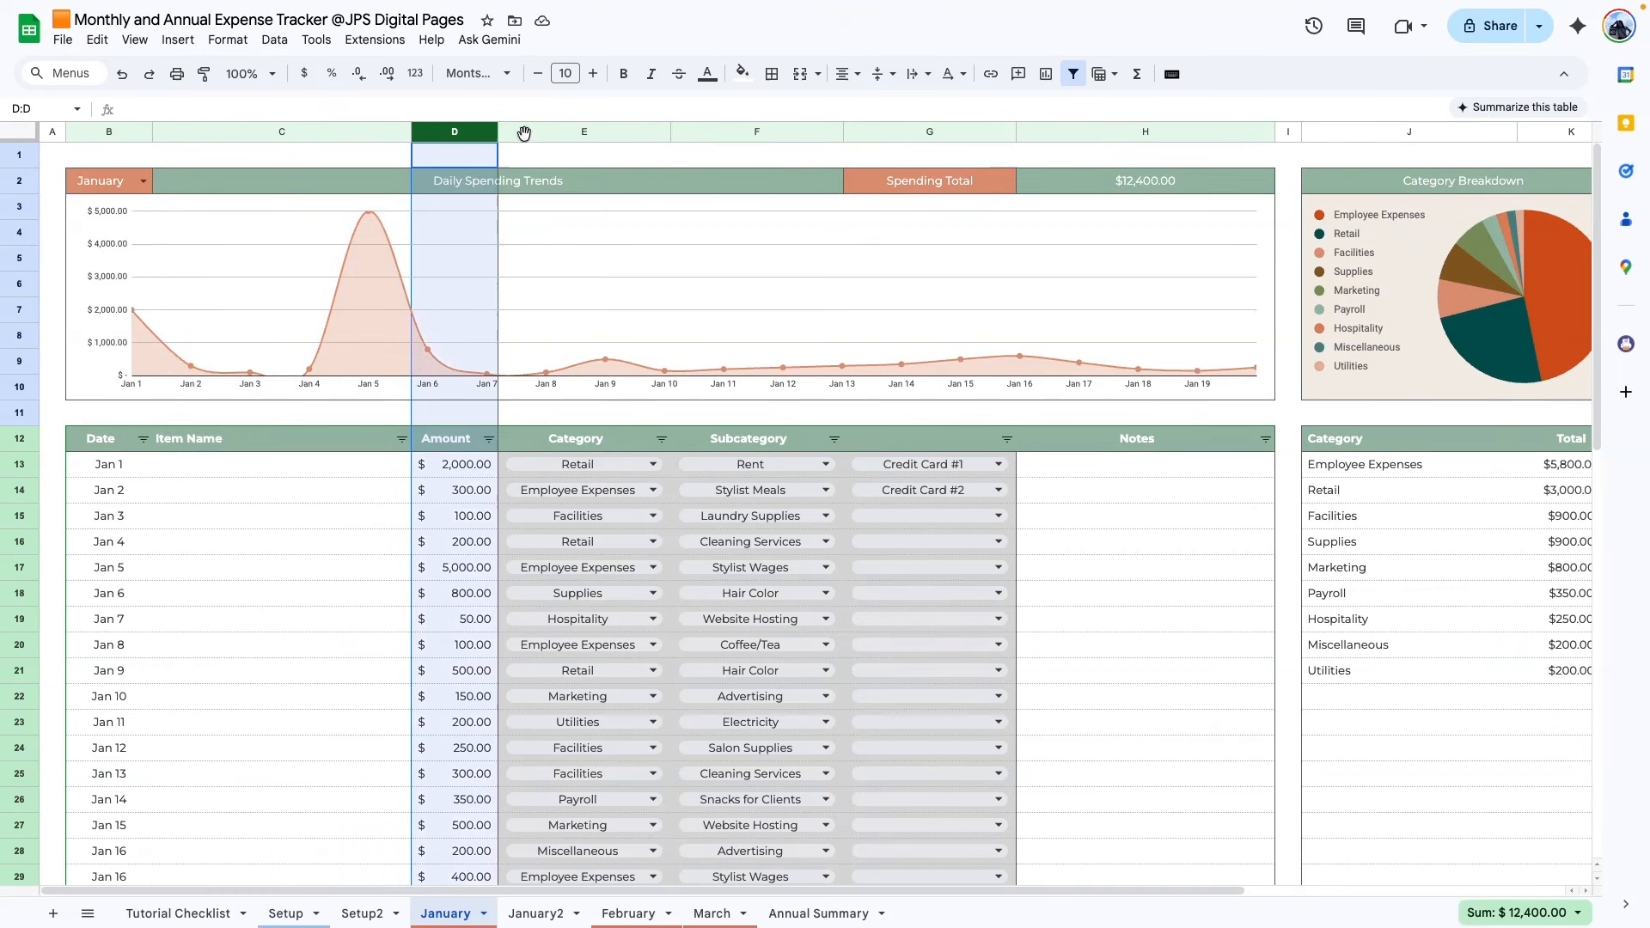
drag(529, 132, 965, 139)
click(1071, 542)
click(533, 445)
click(789, 436)
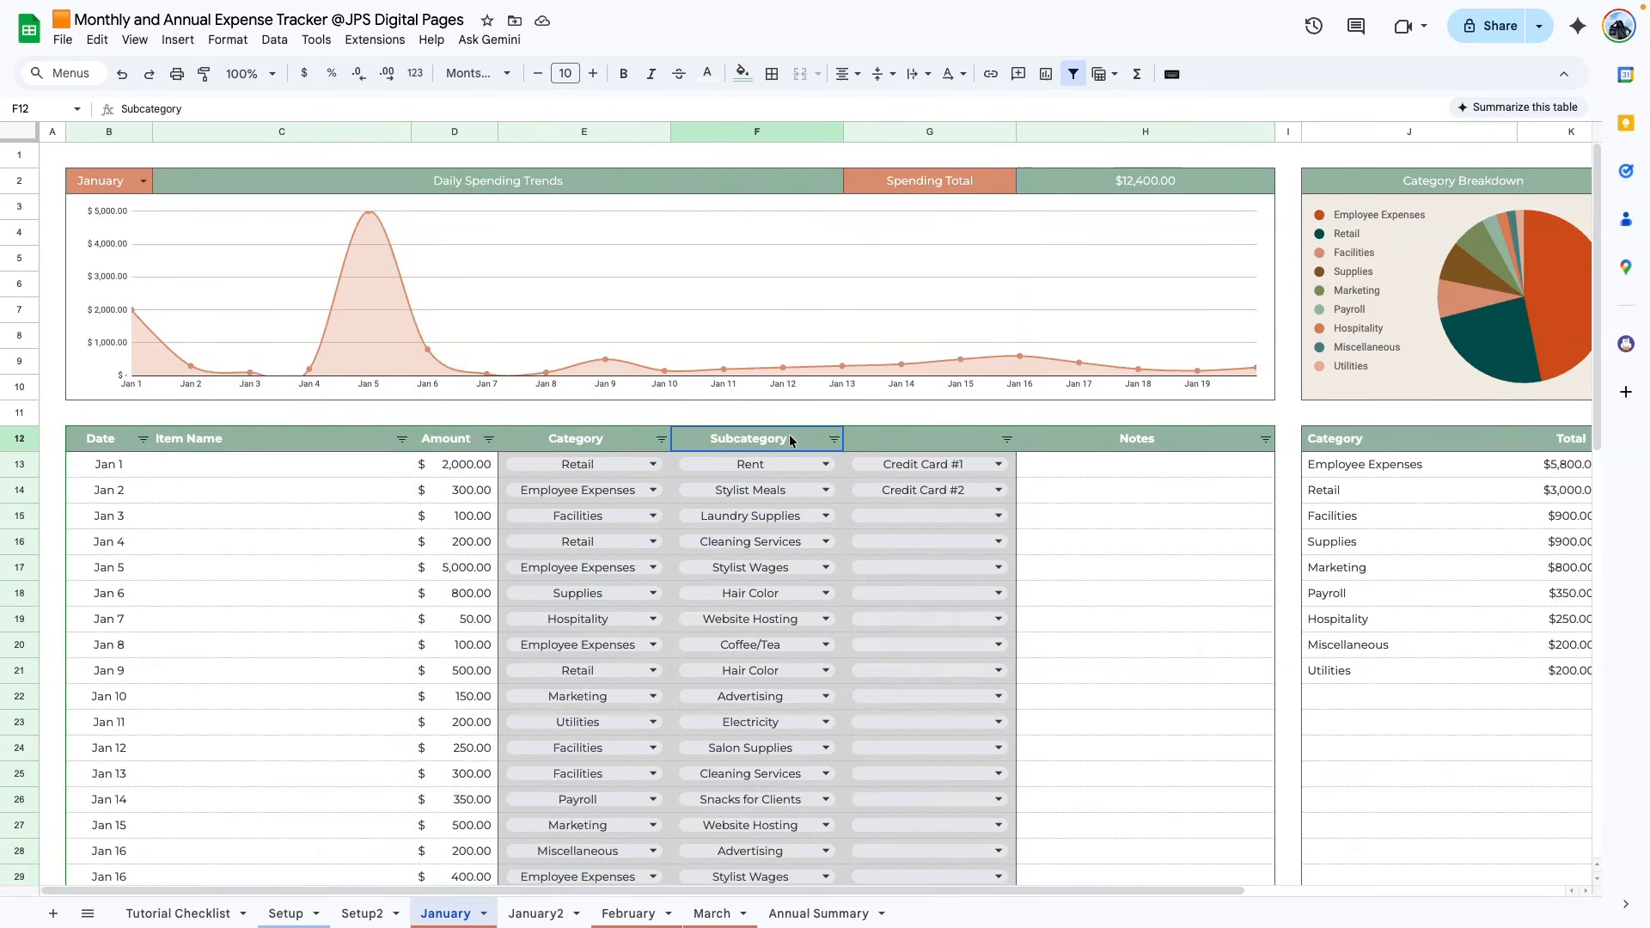
click(952, 443)
click(1161, 533)
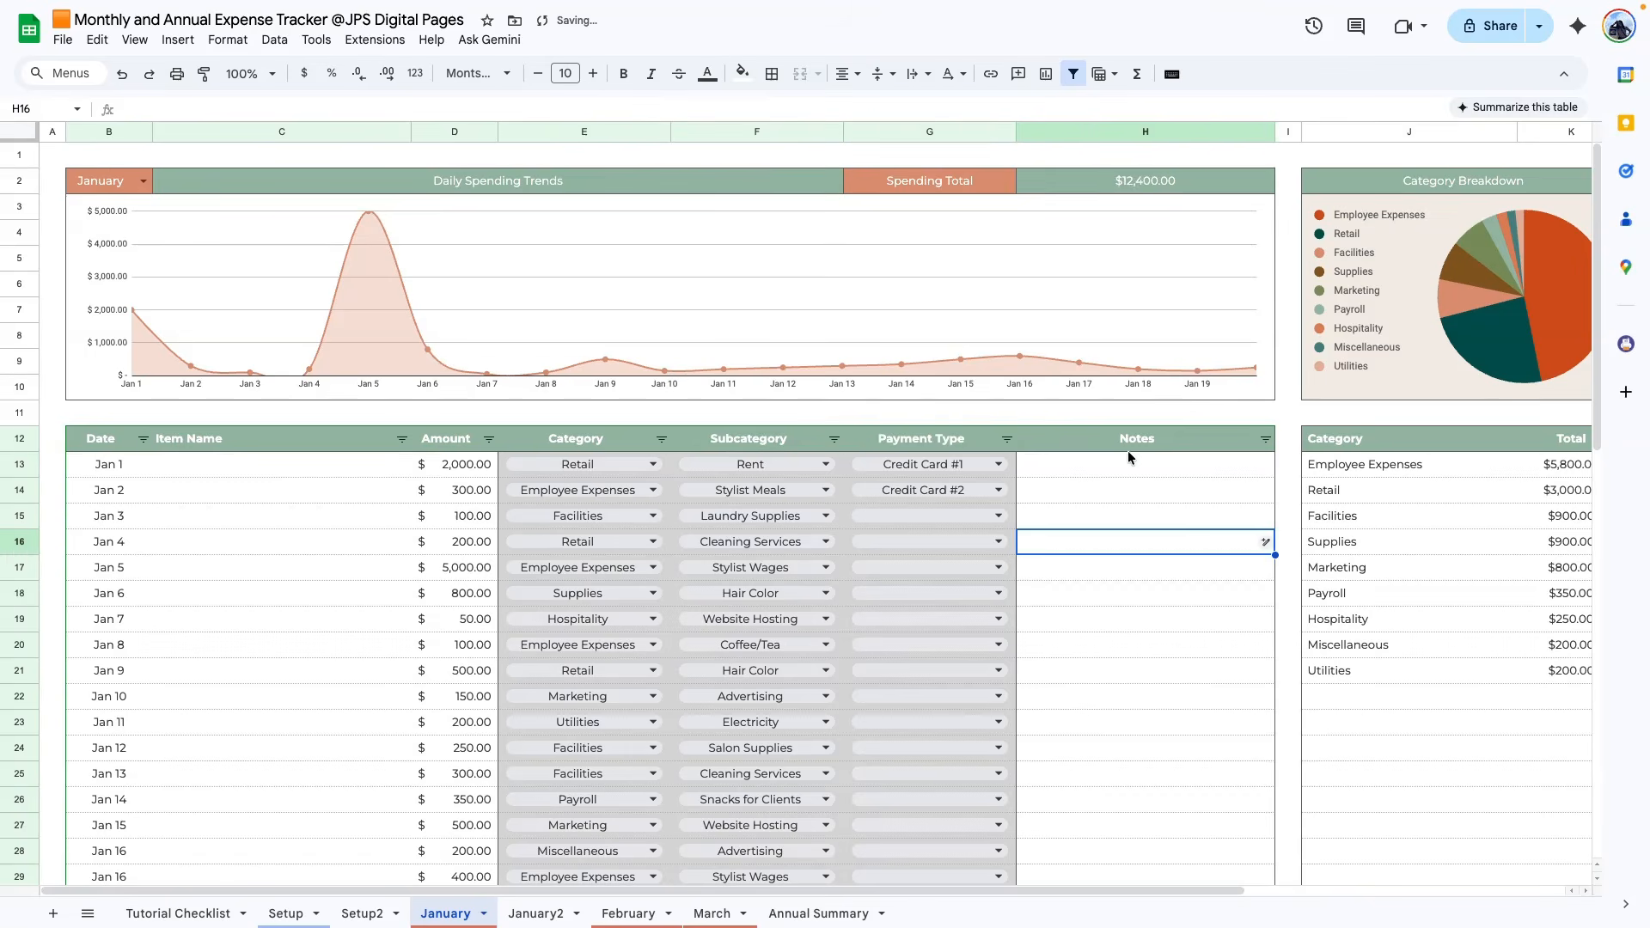
- Copy the header labels in January's B12:H12 into the same row of January2 as values only
click(335, 593)
click(74, 429)
drag(73, 429, 1219, 439)
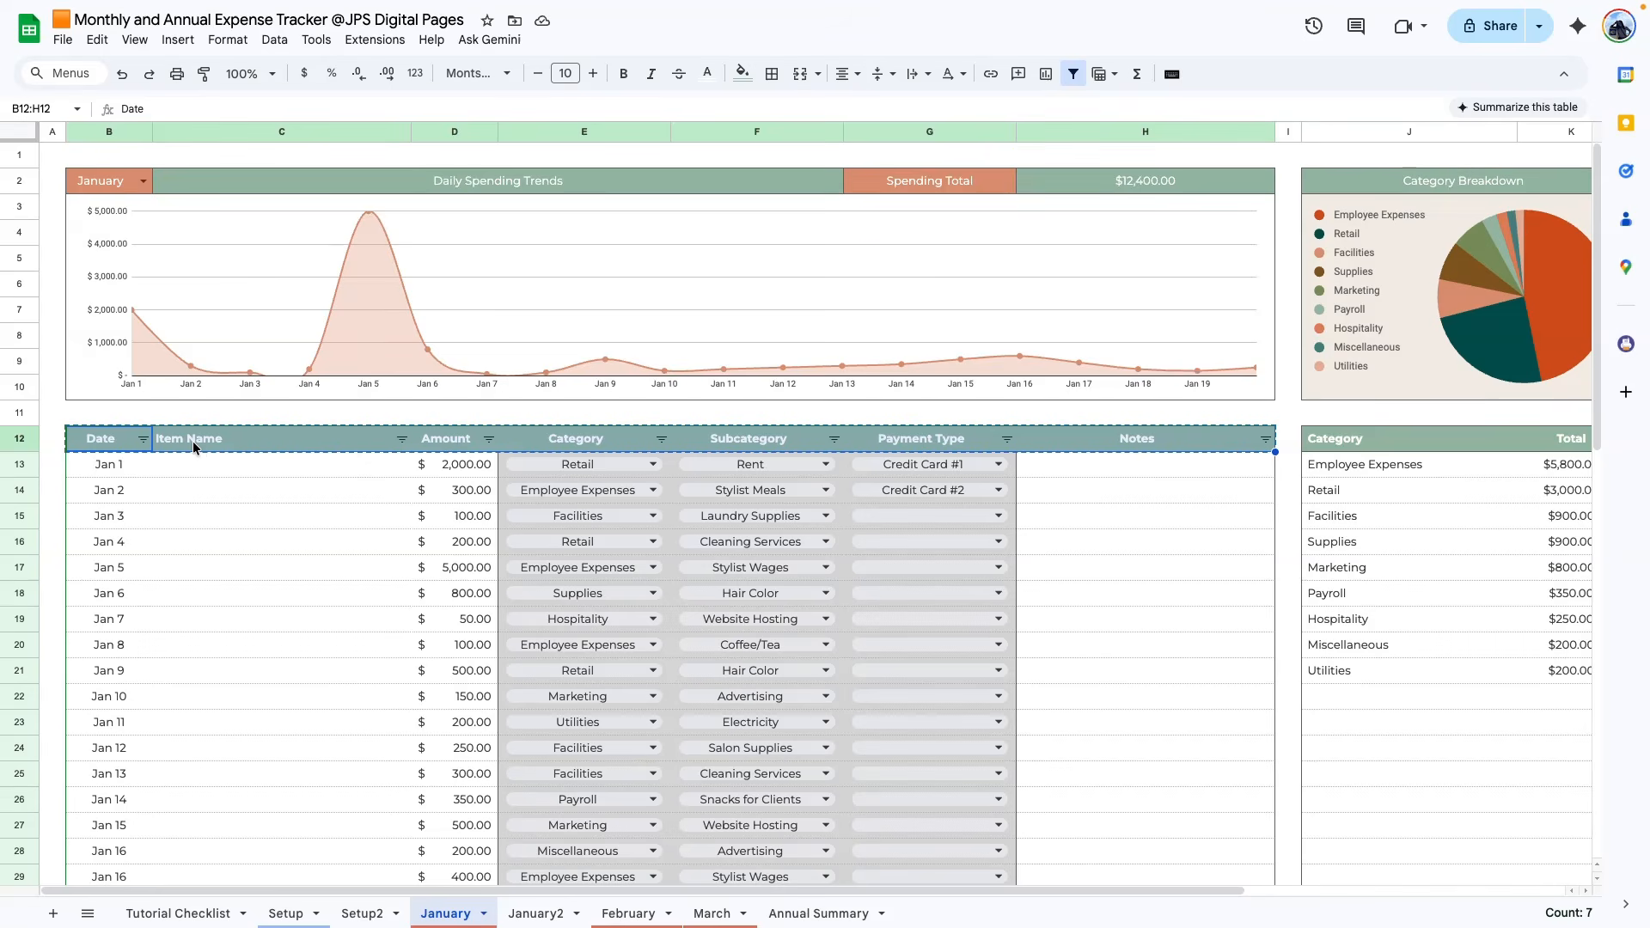
right_click(75, 300)
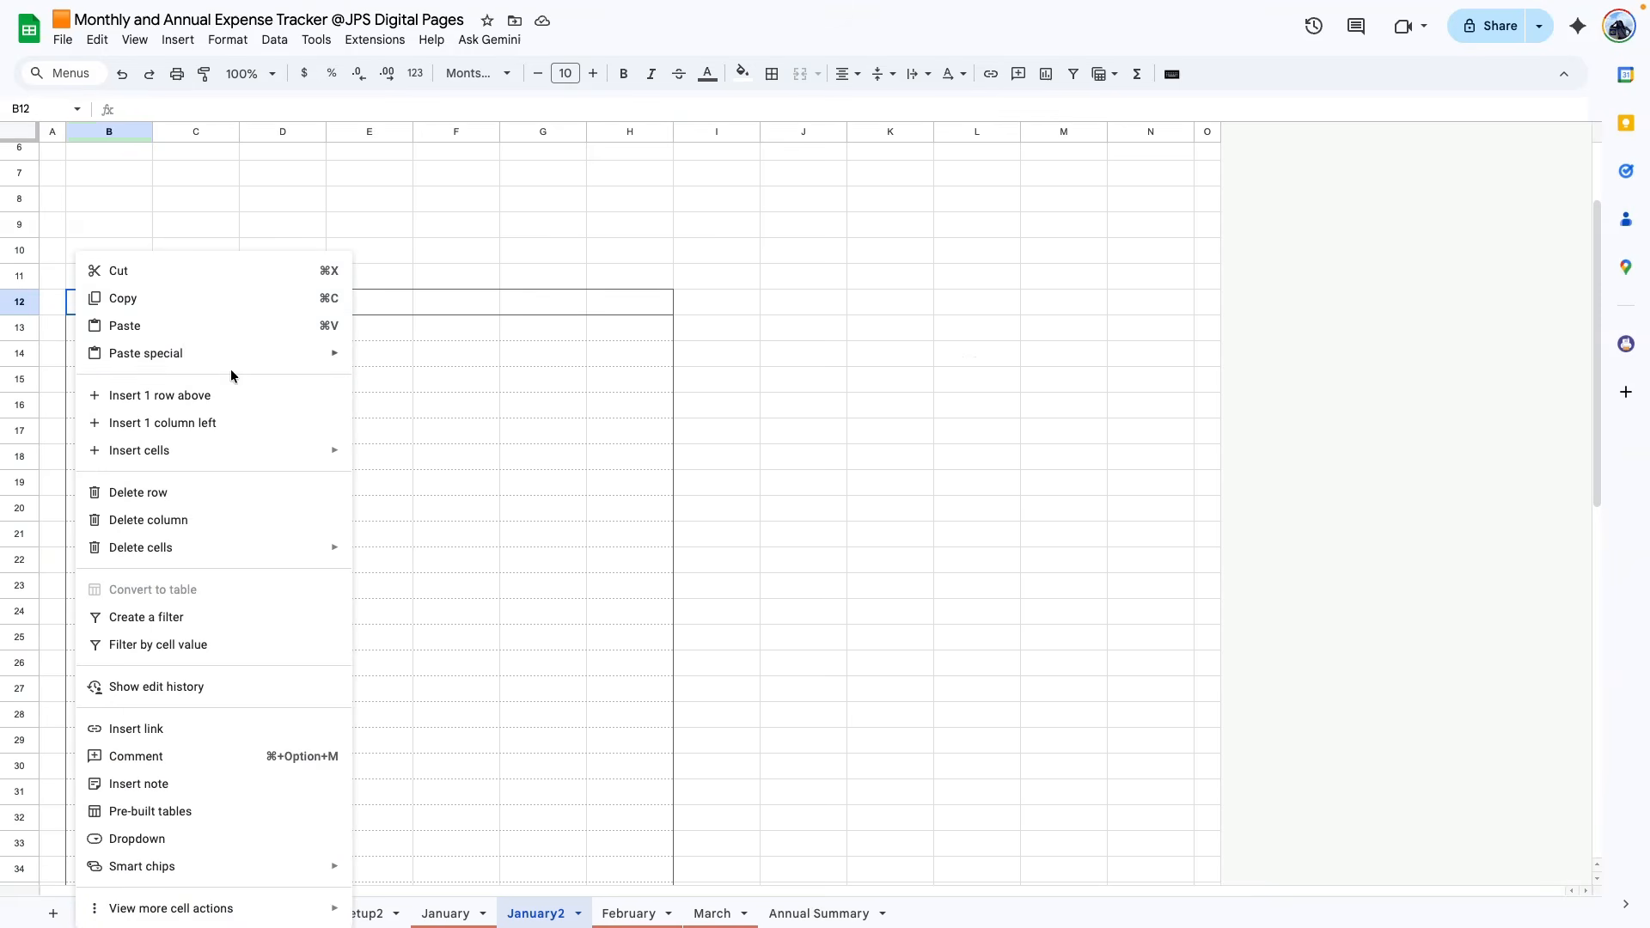
mouse_move(298, 354)
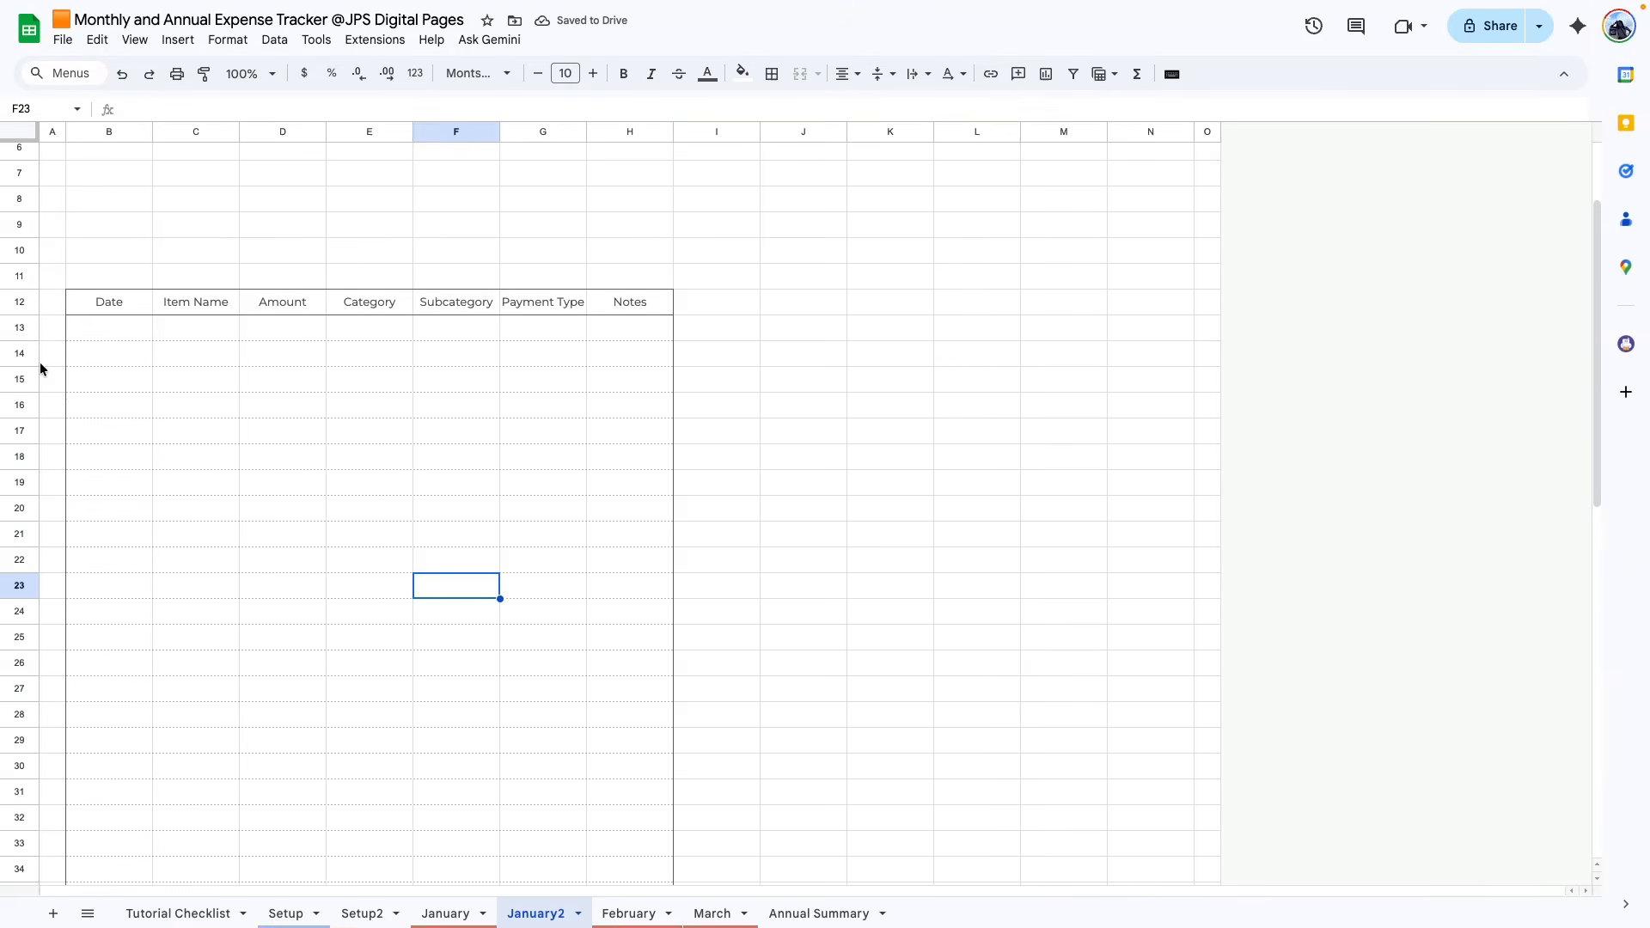
- Set the width of the Item Name column C to 250 pixels
click(95, 129)
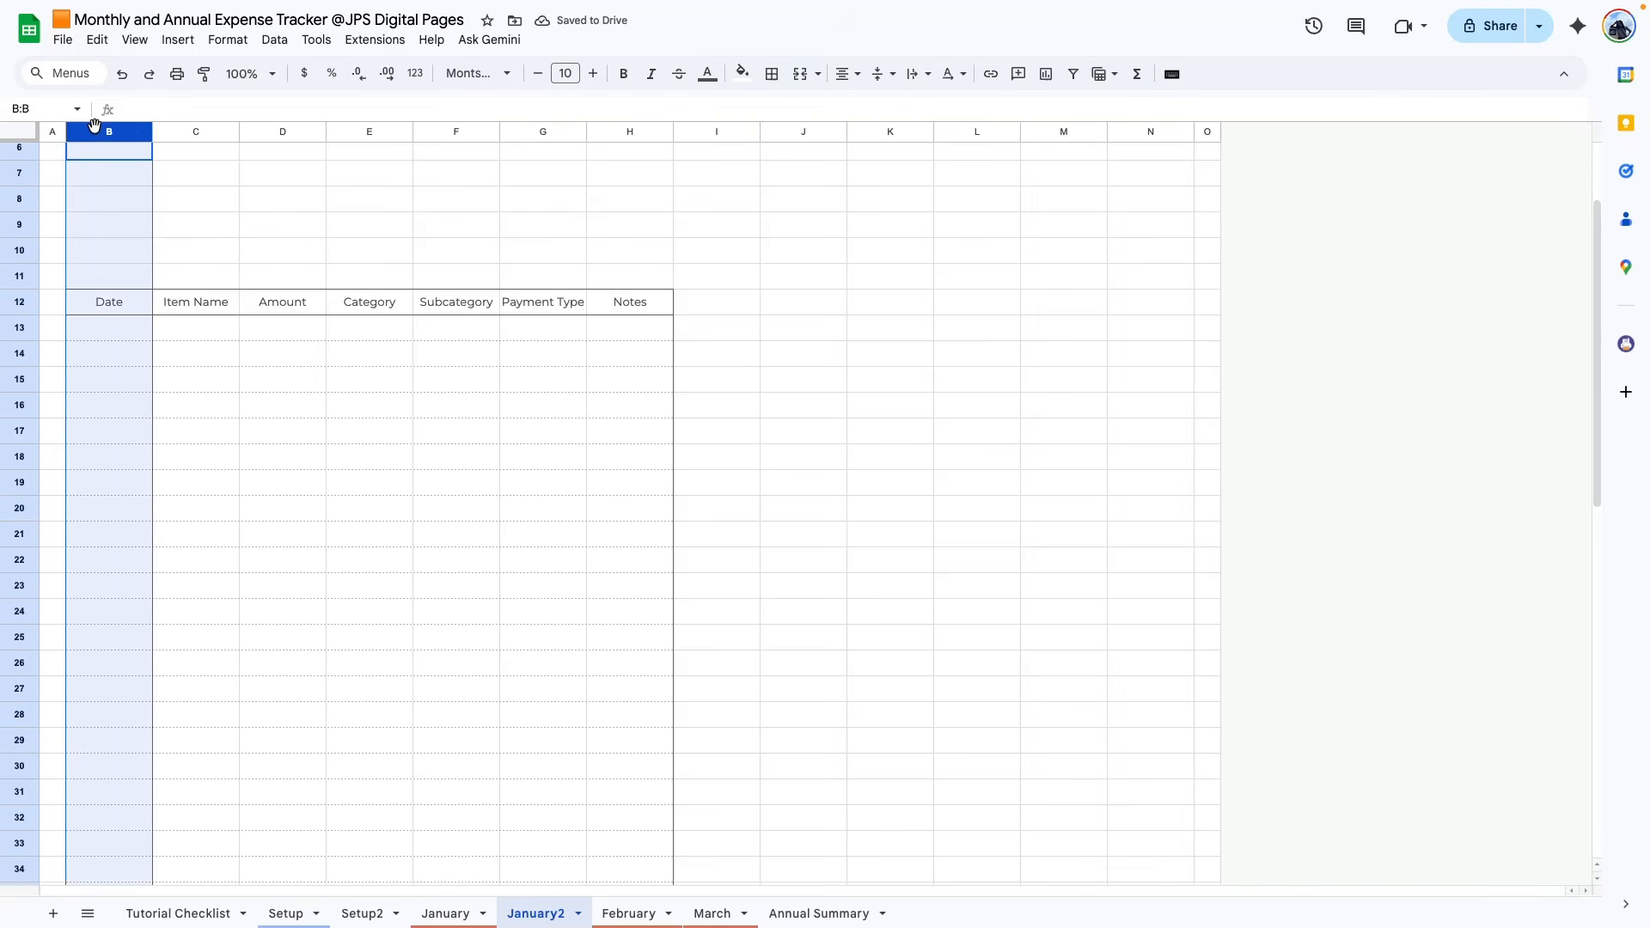
click(174, 131)
right_click(176, 133)
click(310, 411)
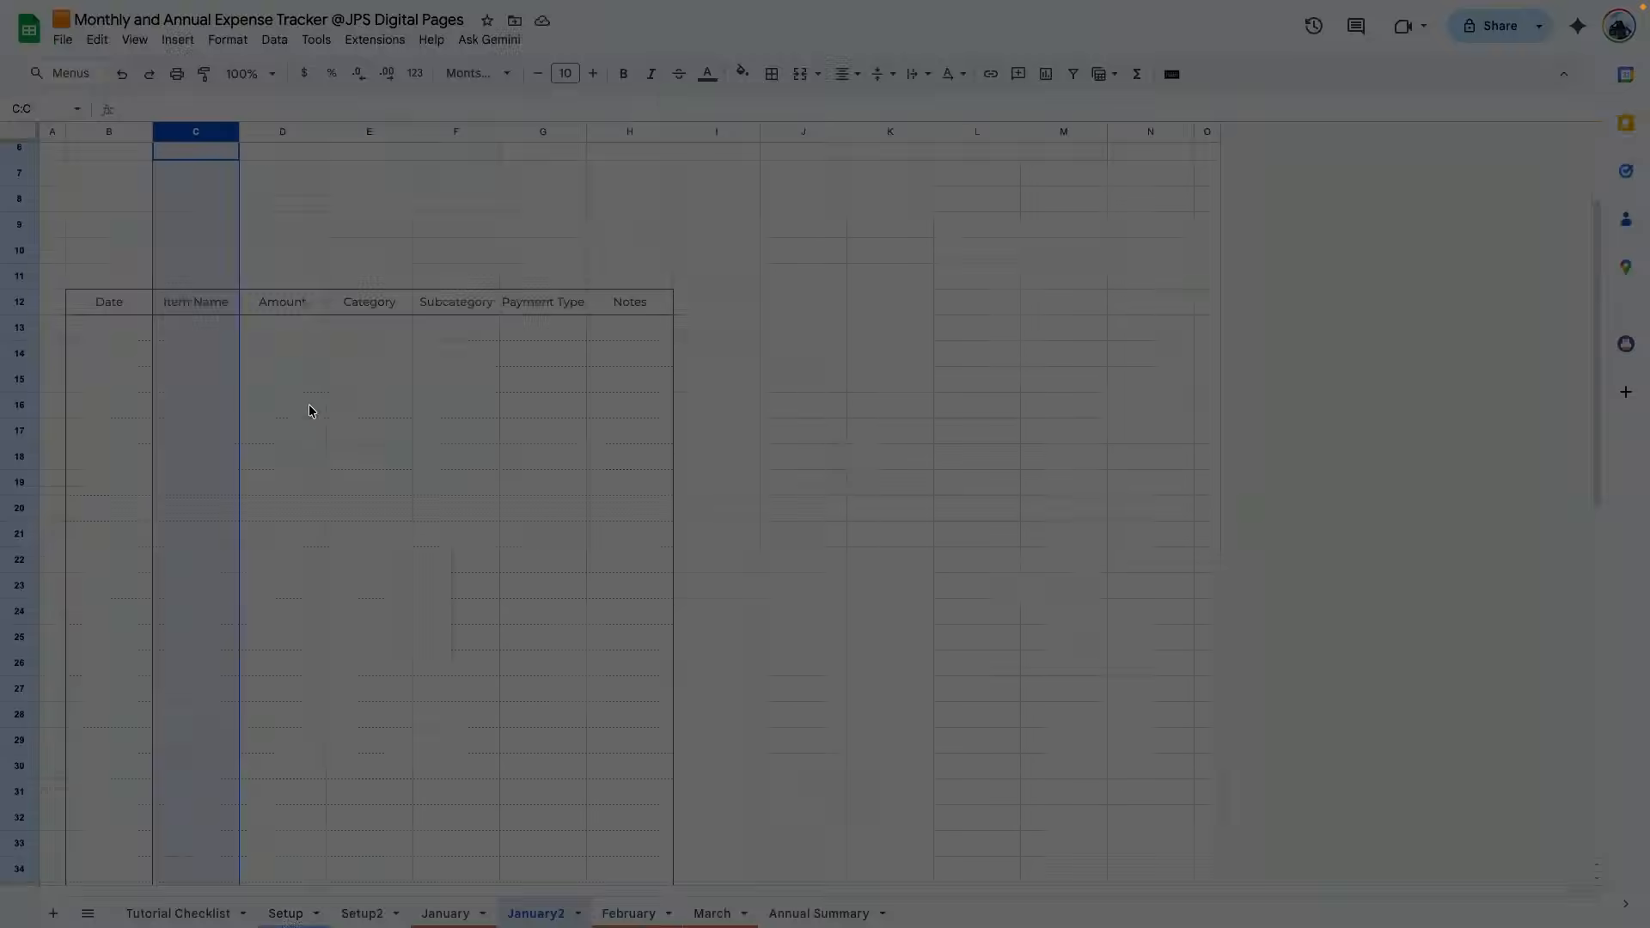
text(250)
key(Return)
click(411, 405)
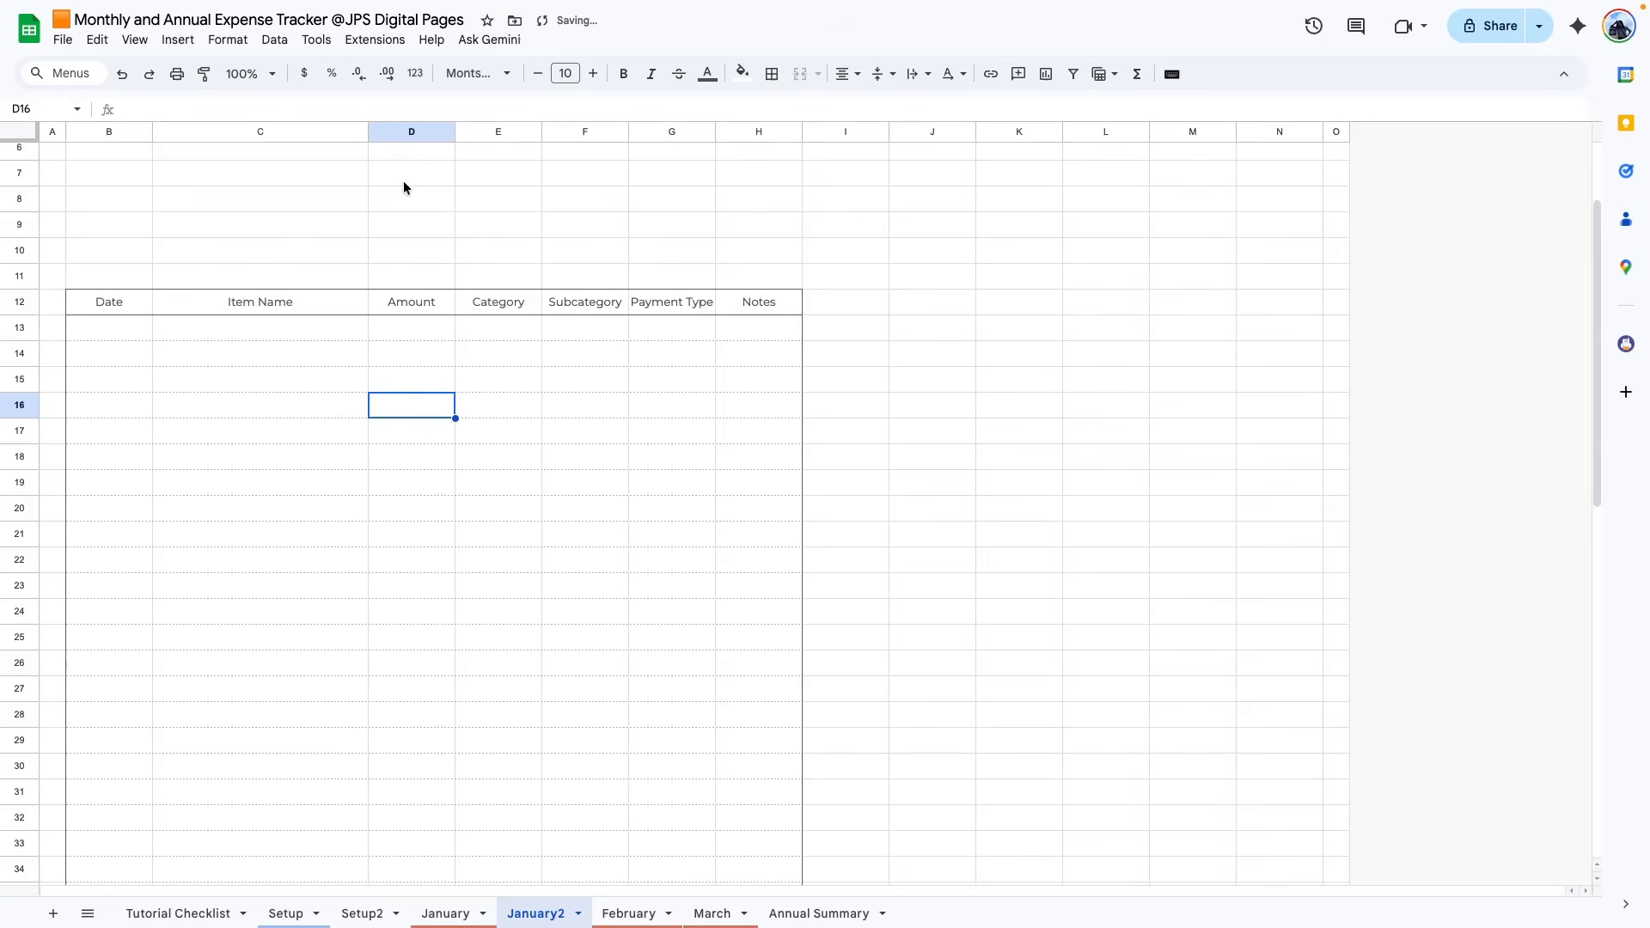
- Set the Category, Subcategory and Payment Type columns to 150 pixels wide and widen the Notes column to match Item Name
scroll(411, 190, up, 3)
drag(482, 132, 690, 134)
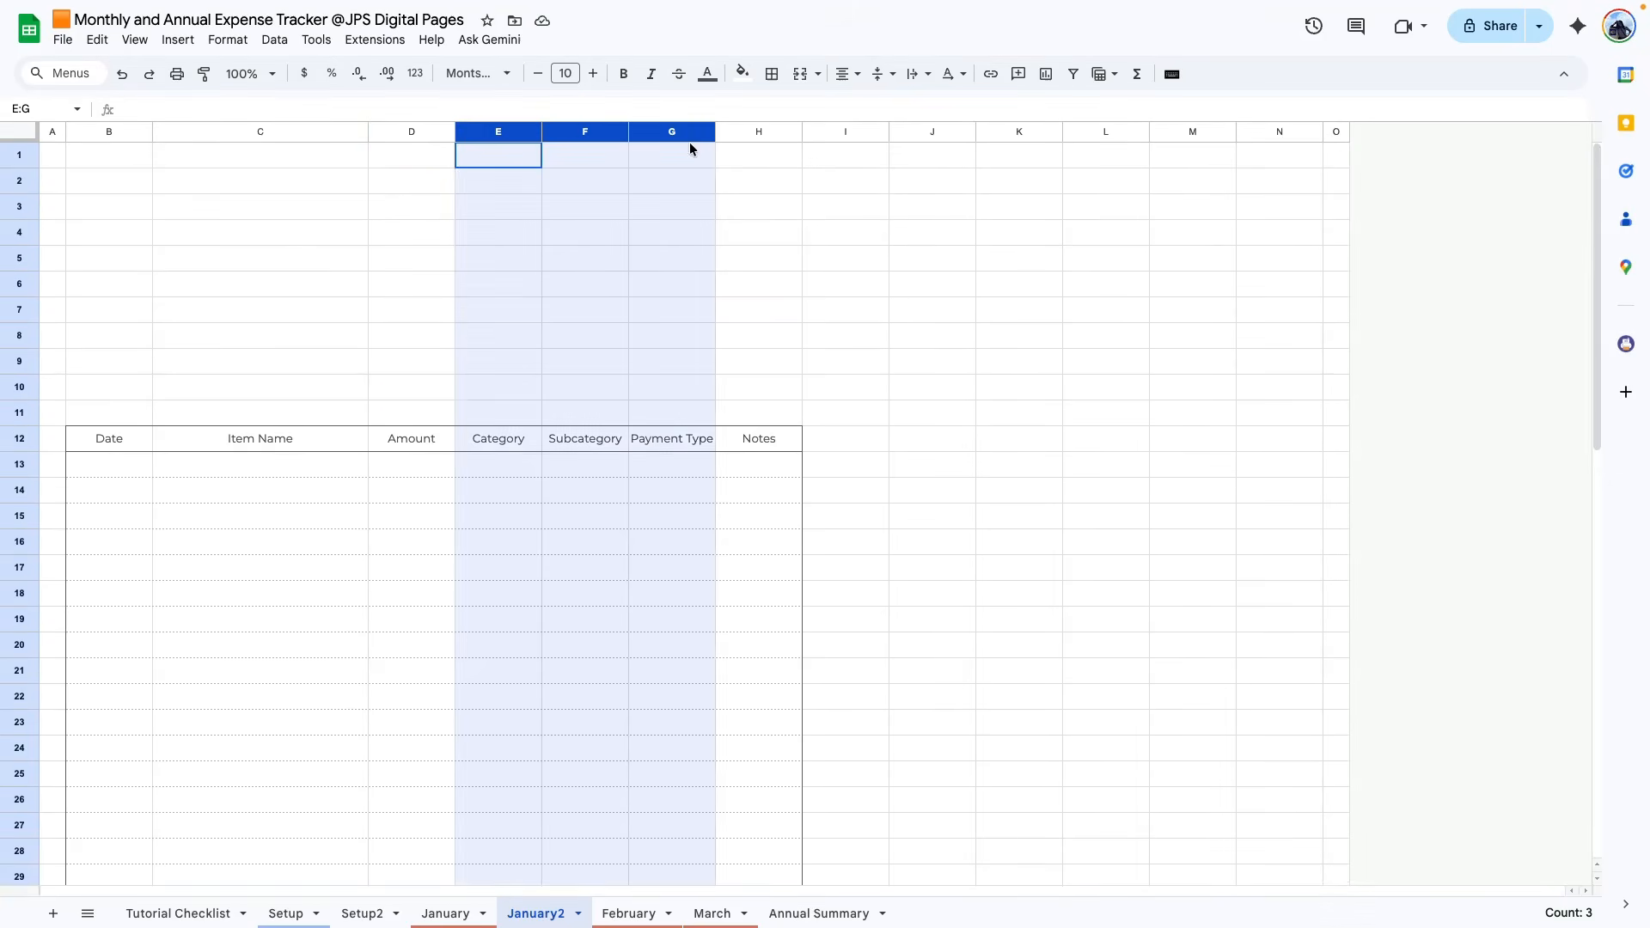
right_click(690, 134)
click(860, 415)
text(150)
key(Return)
click(961, 466)
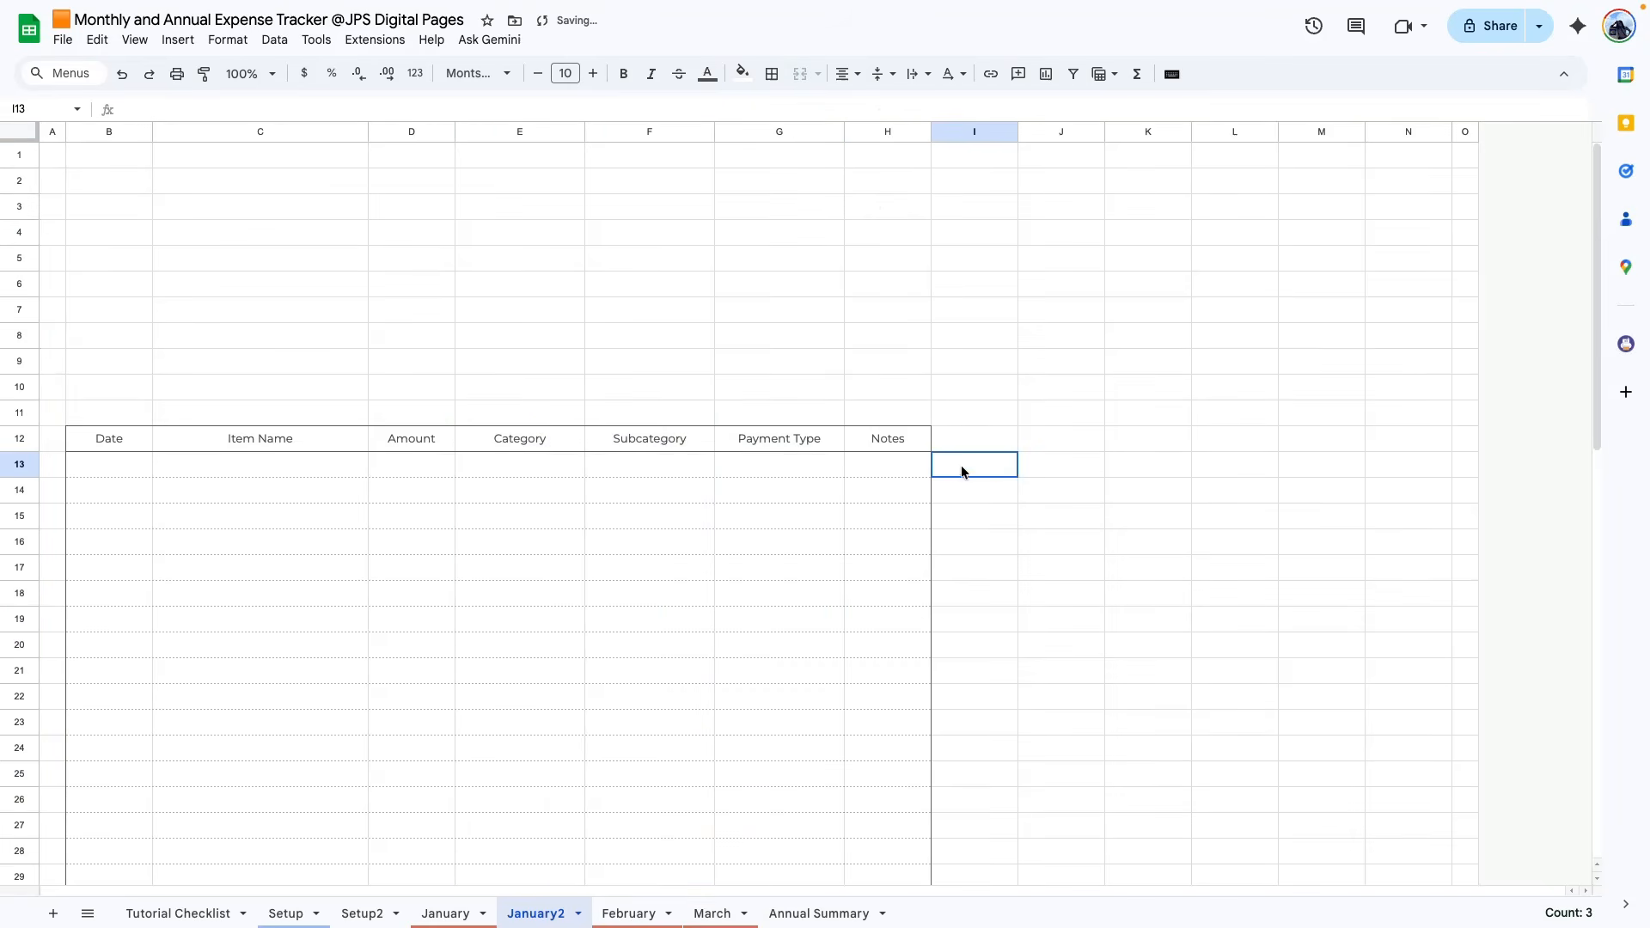
right_click(875, 126)
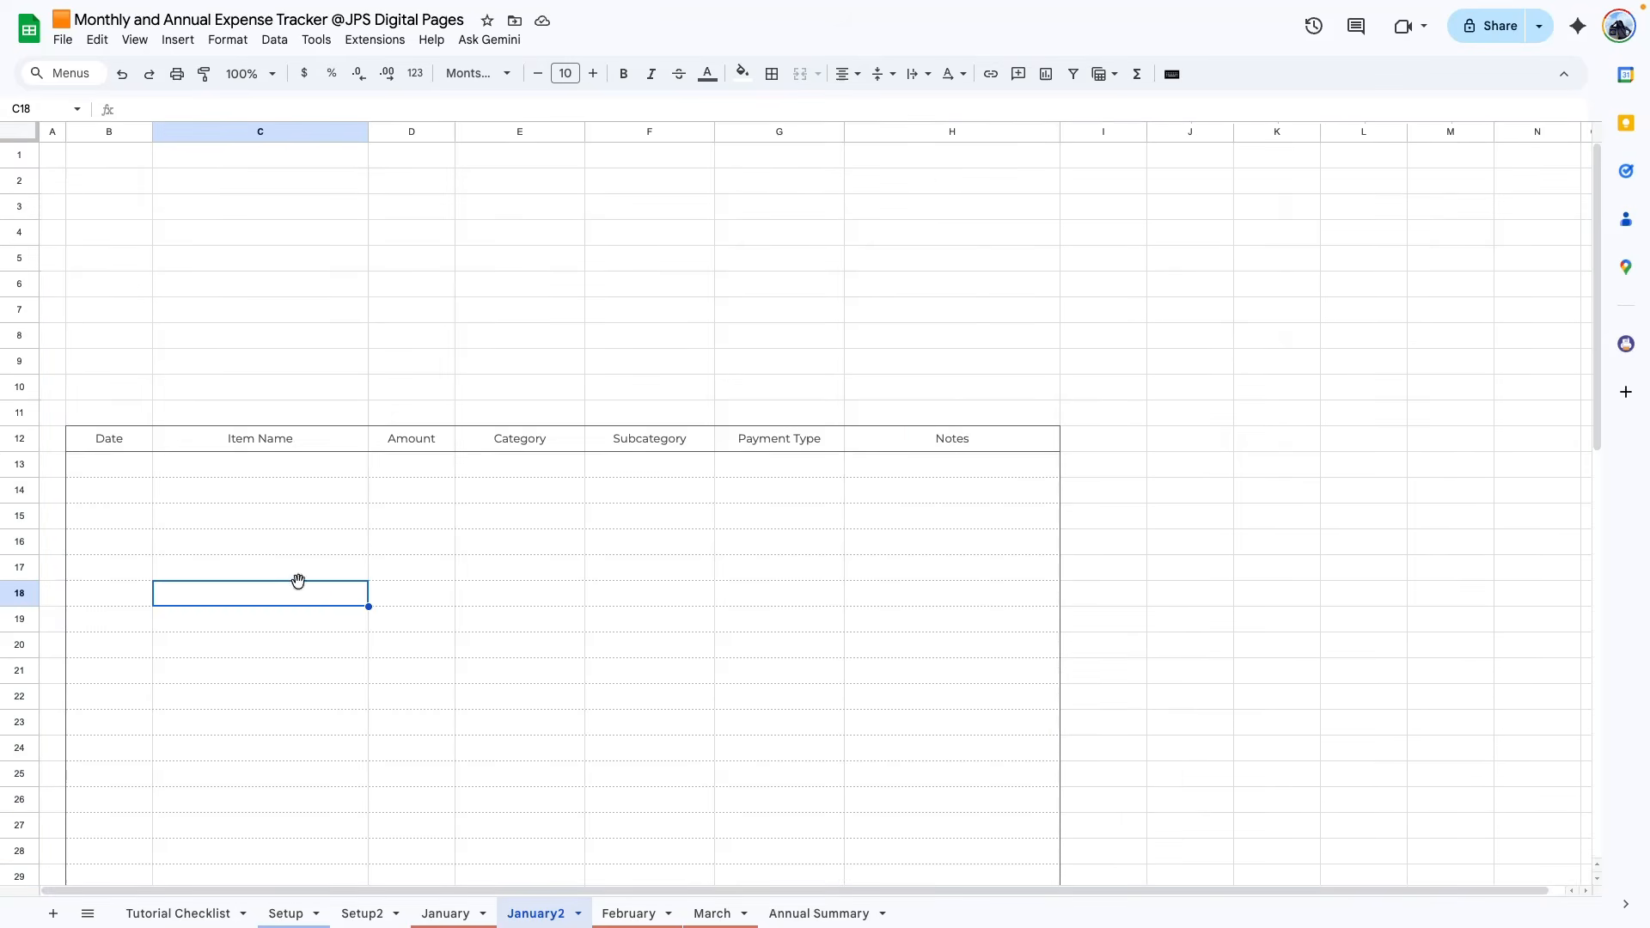
- Add a data validation rule to the Date cells B13:B64 that requires a valid date and rejects invalid input
scroll(50, 283, down, 2)
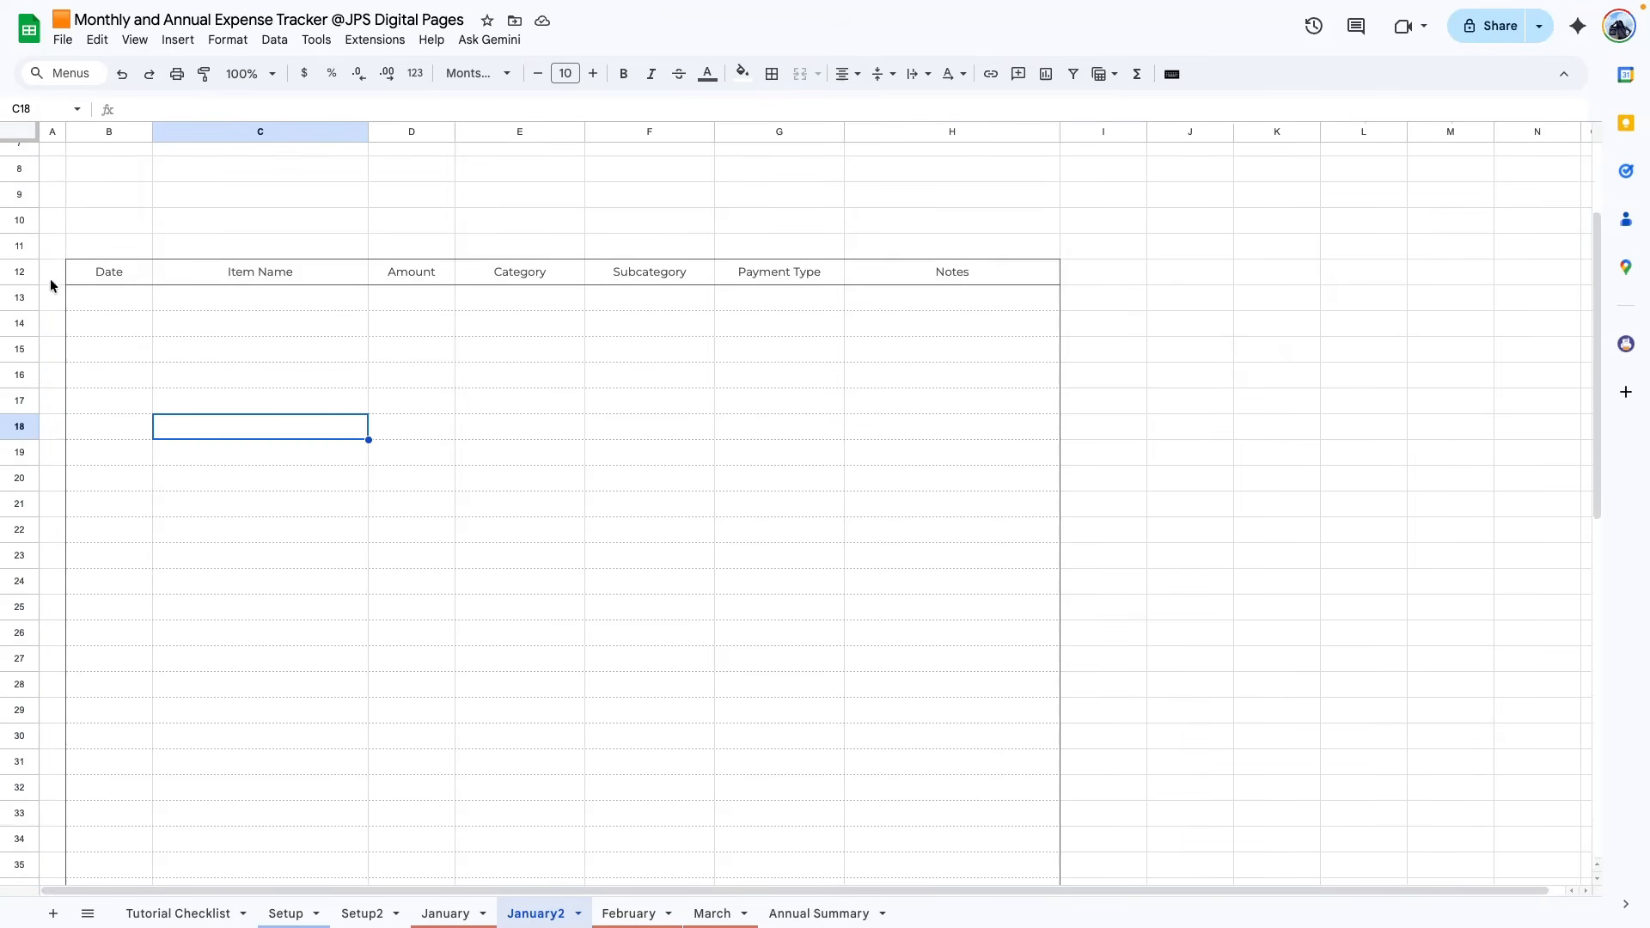
click(129, 304)
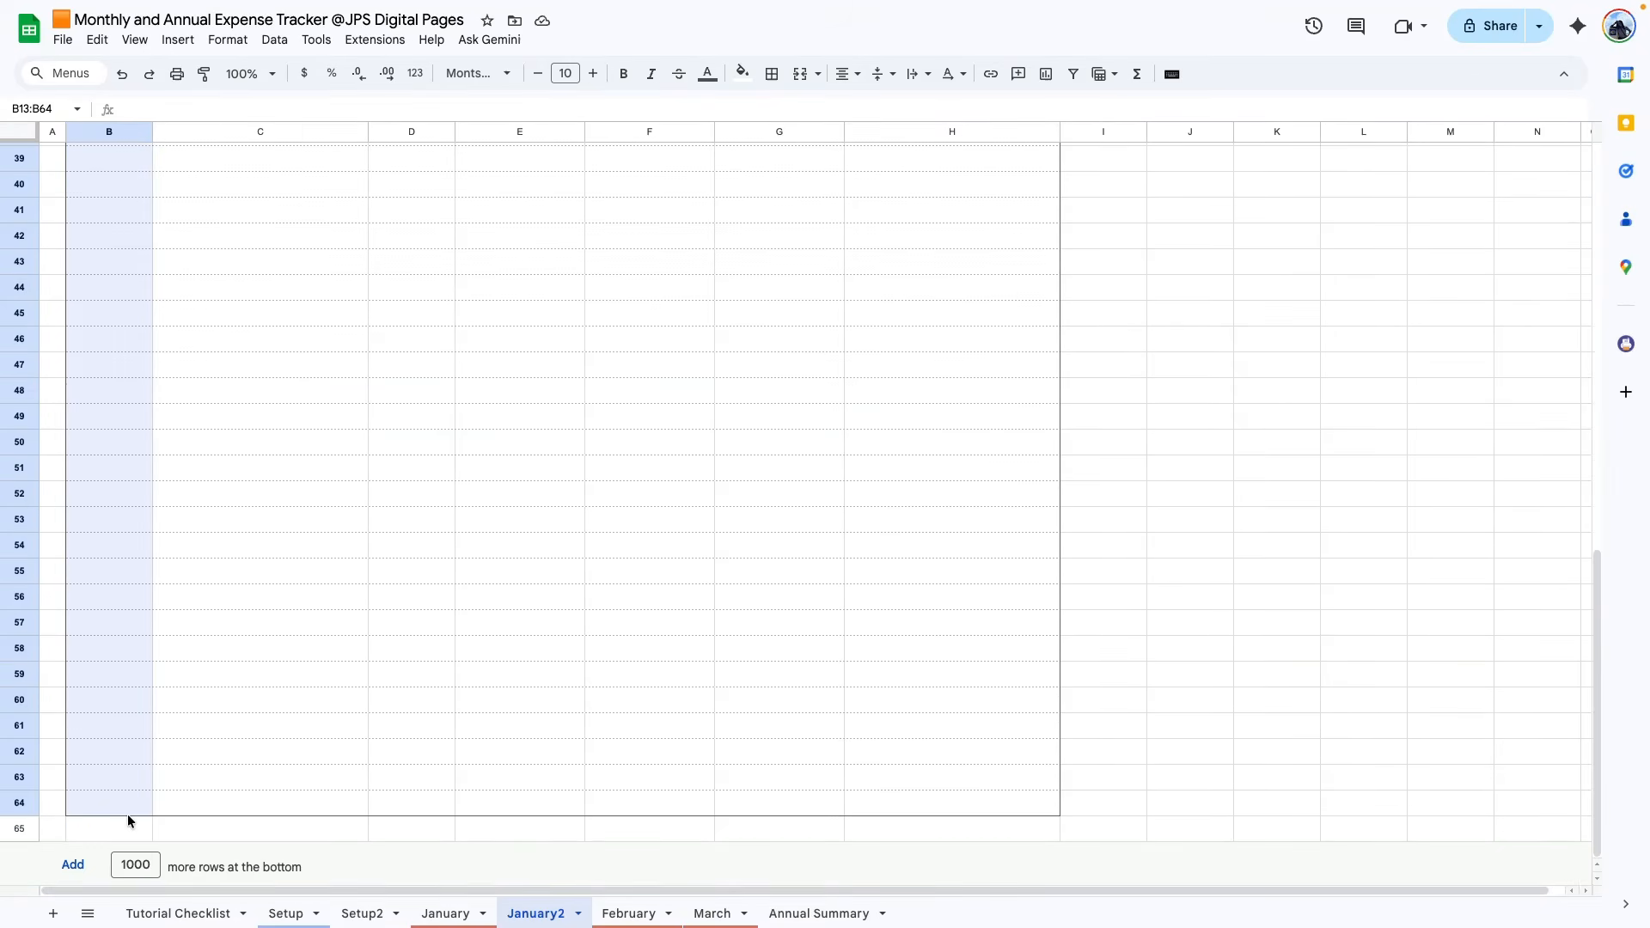
scroll(141, 493, up, 10)
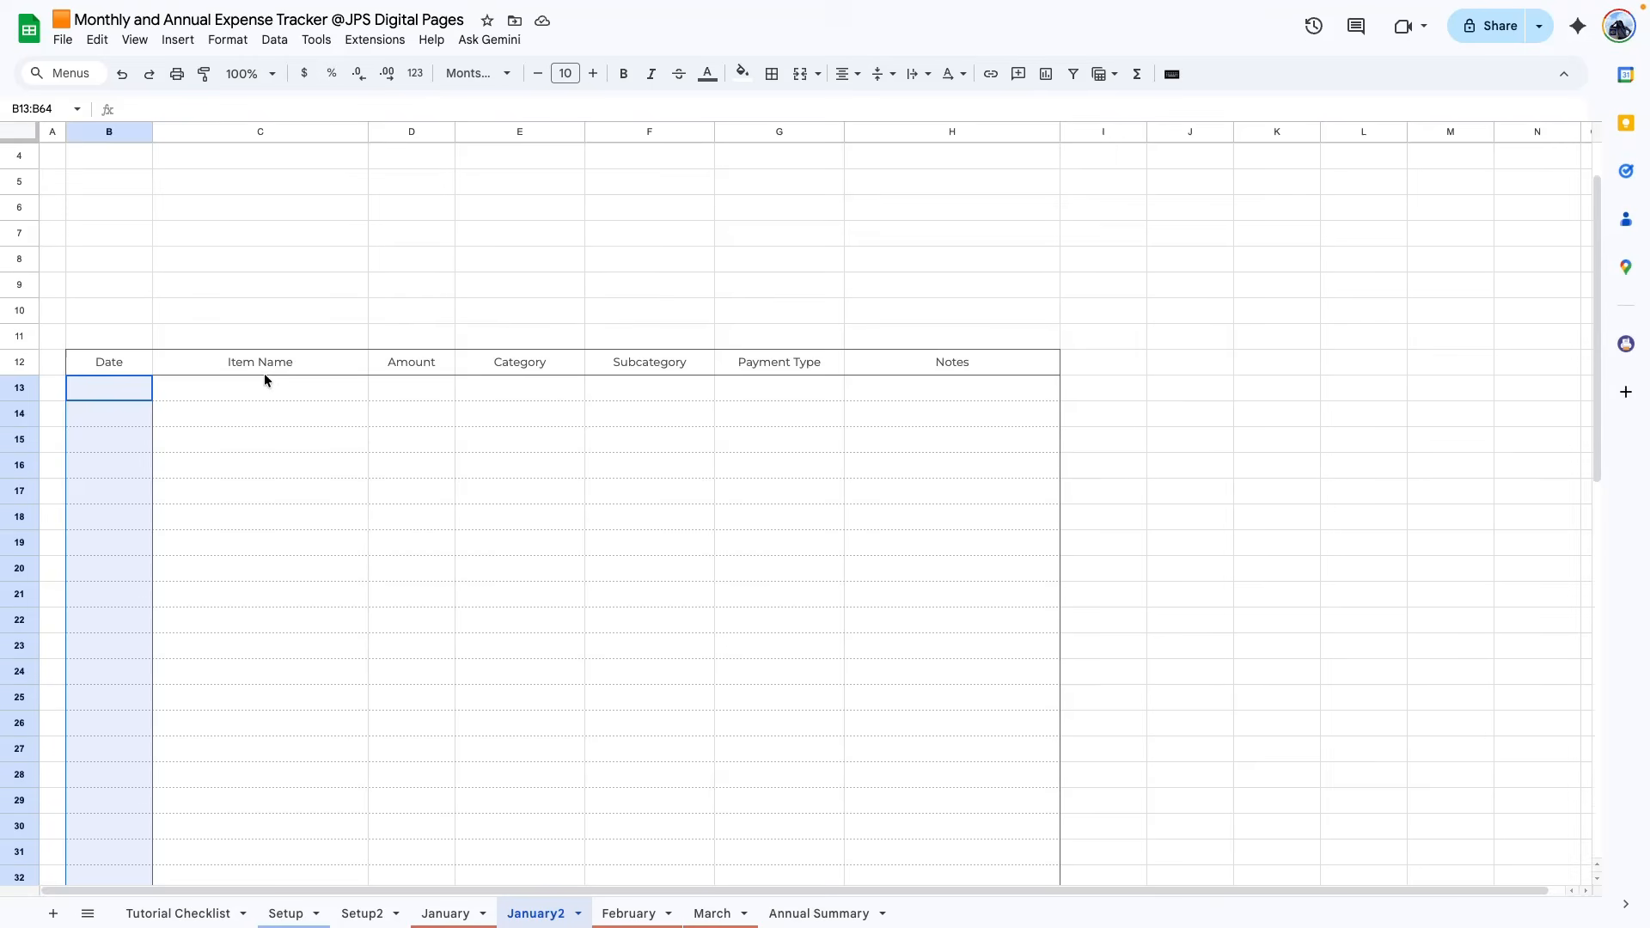
scroll(264, 374, down, 1)
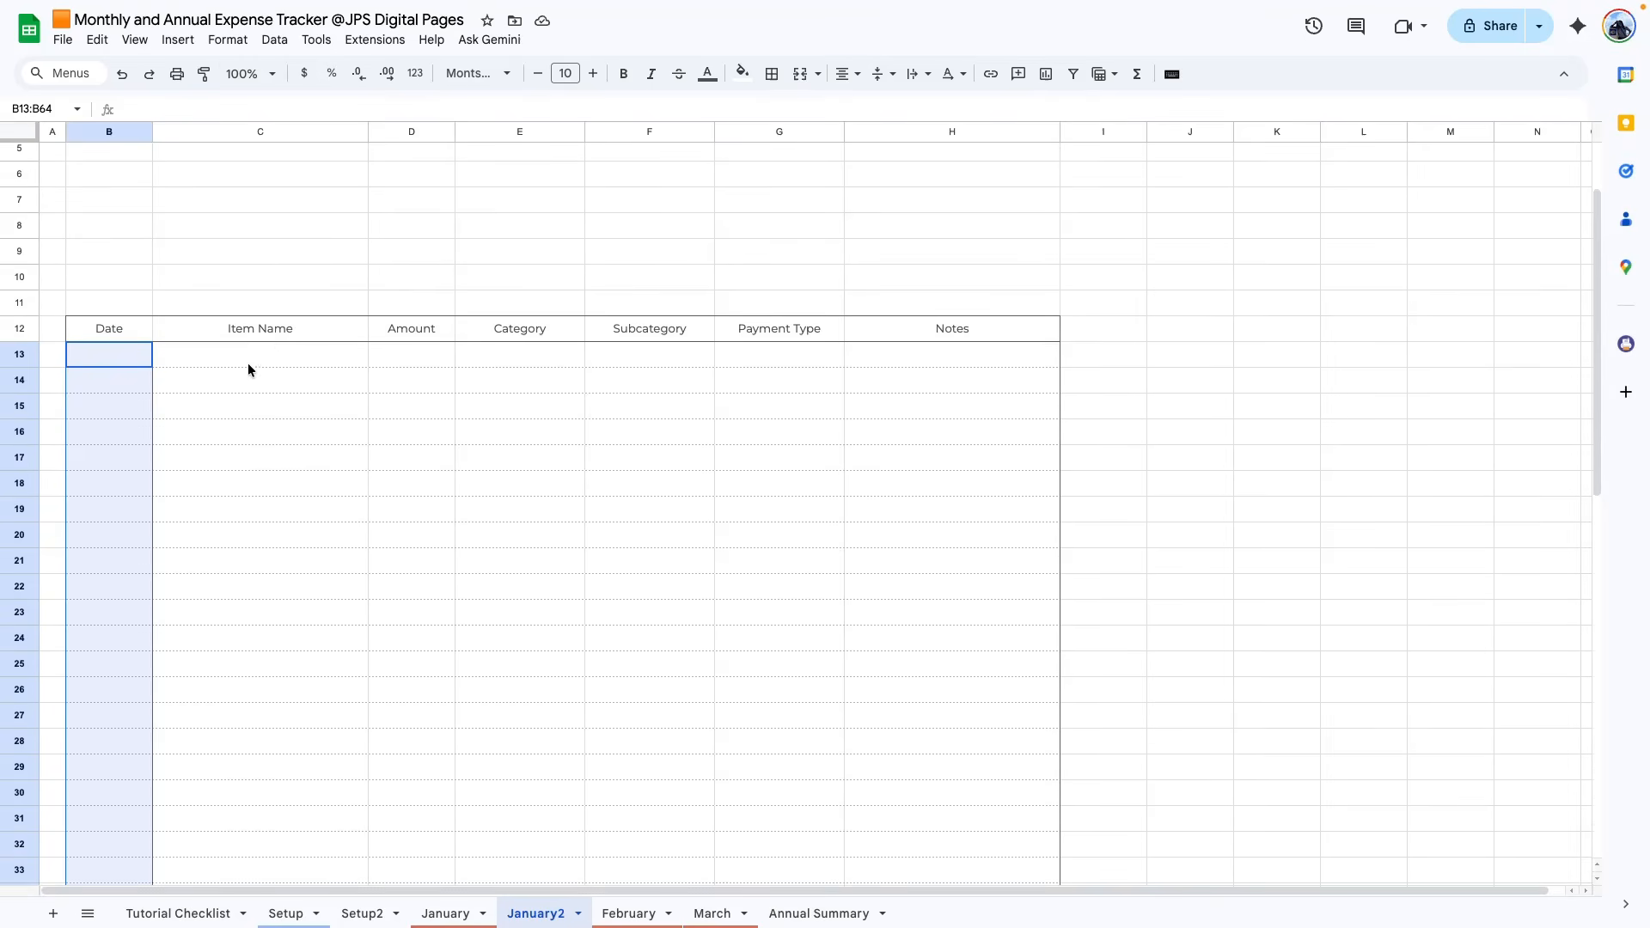
click(275, 40)
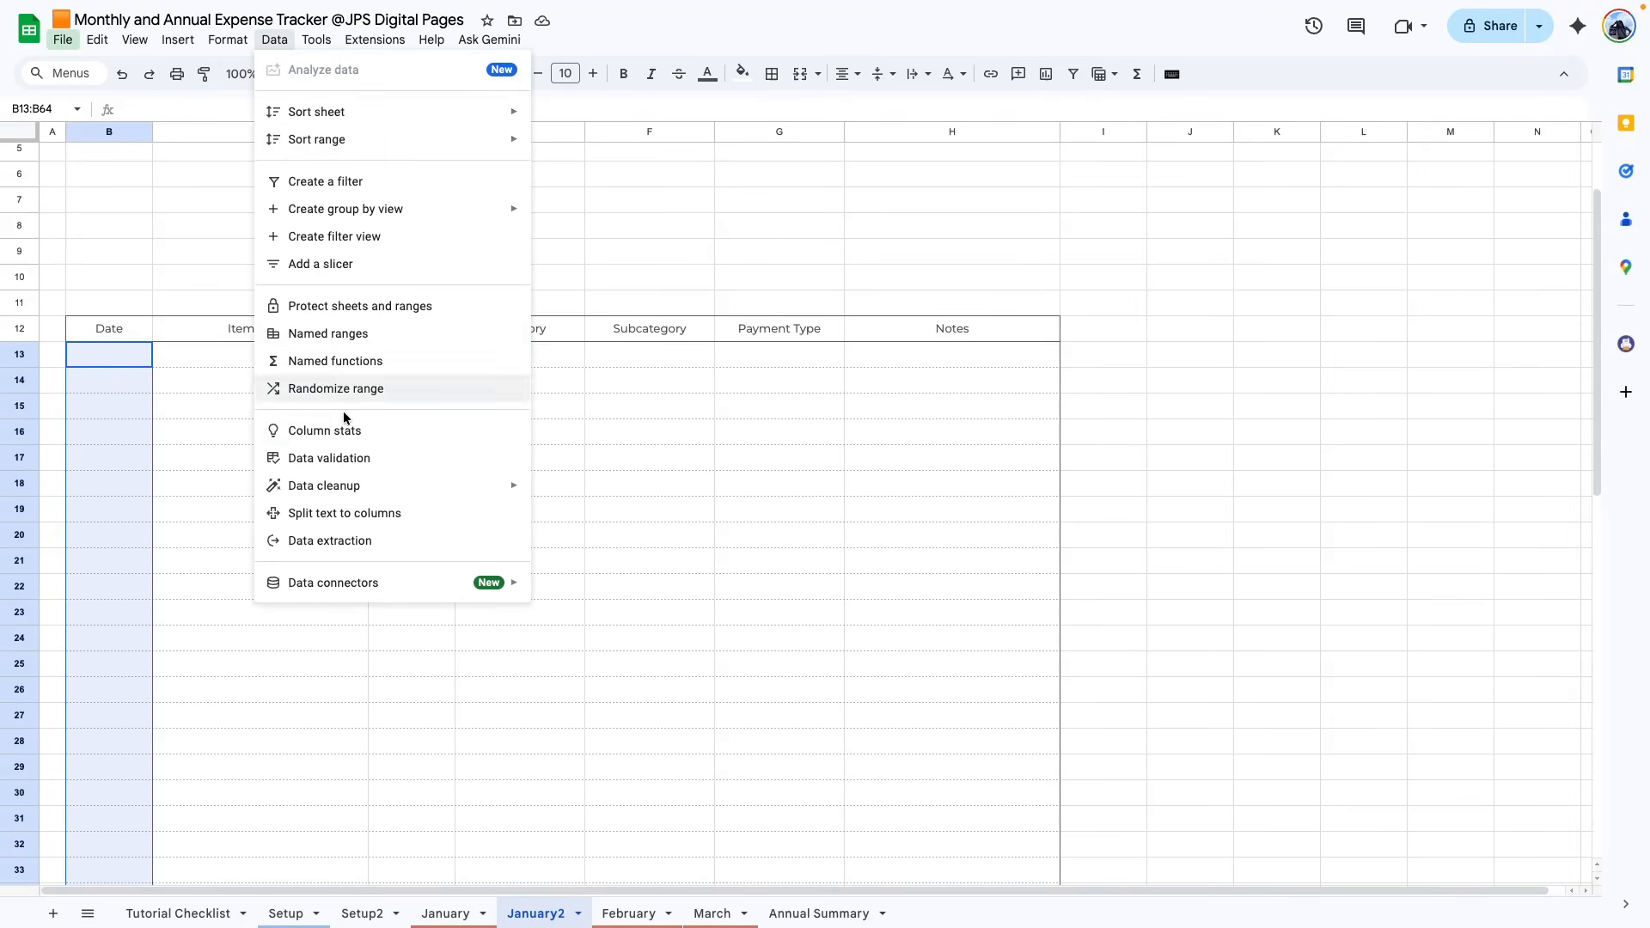
click(351, 461)
click(1510, 136)
click(1393, 230)
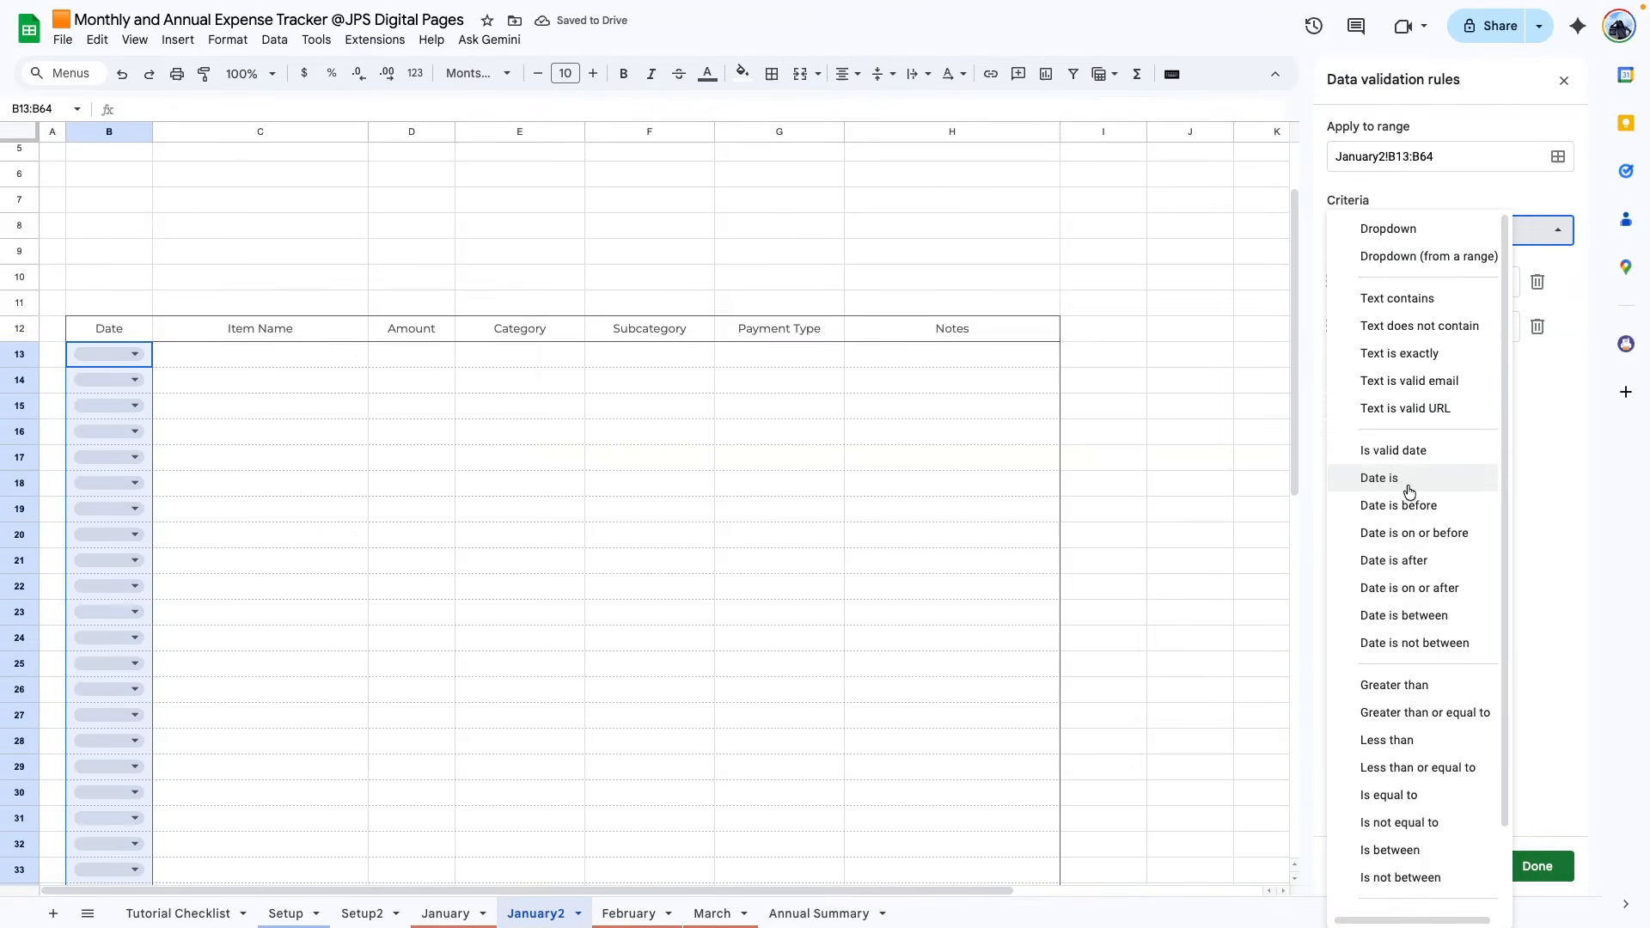
click(1418, 449)
click(1338, 424)
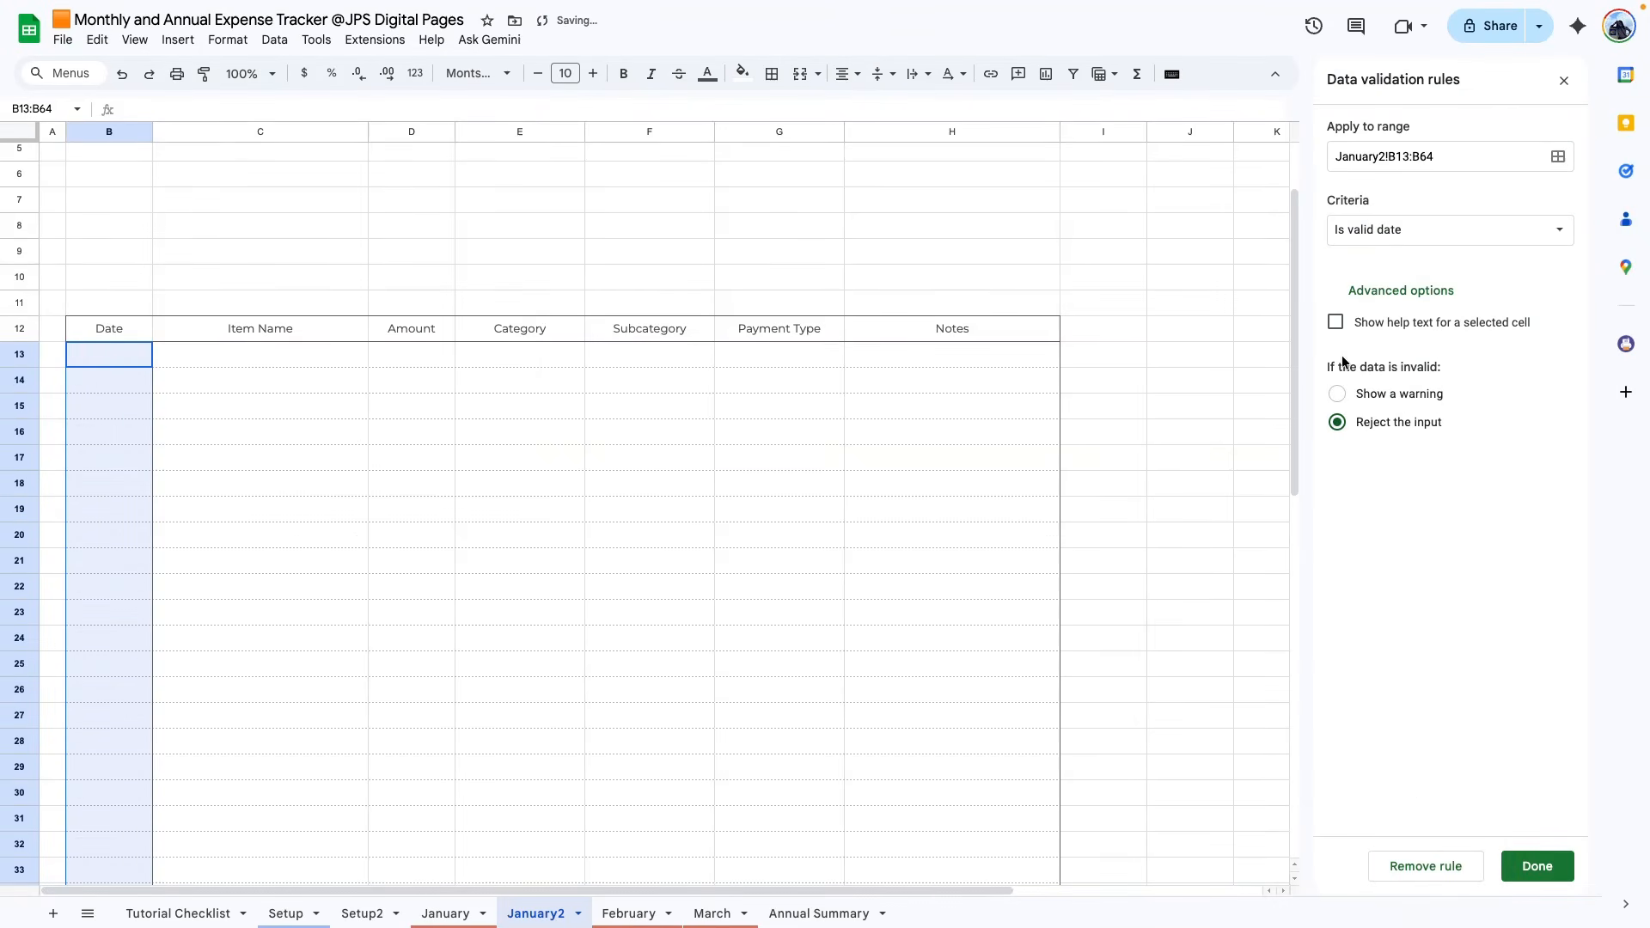
click(1336, 322)
click(1538, 866)
click(228, 609)
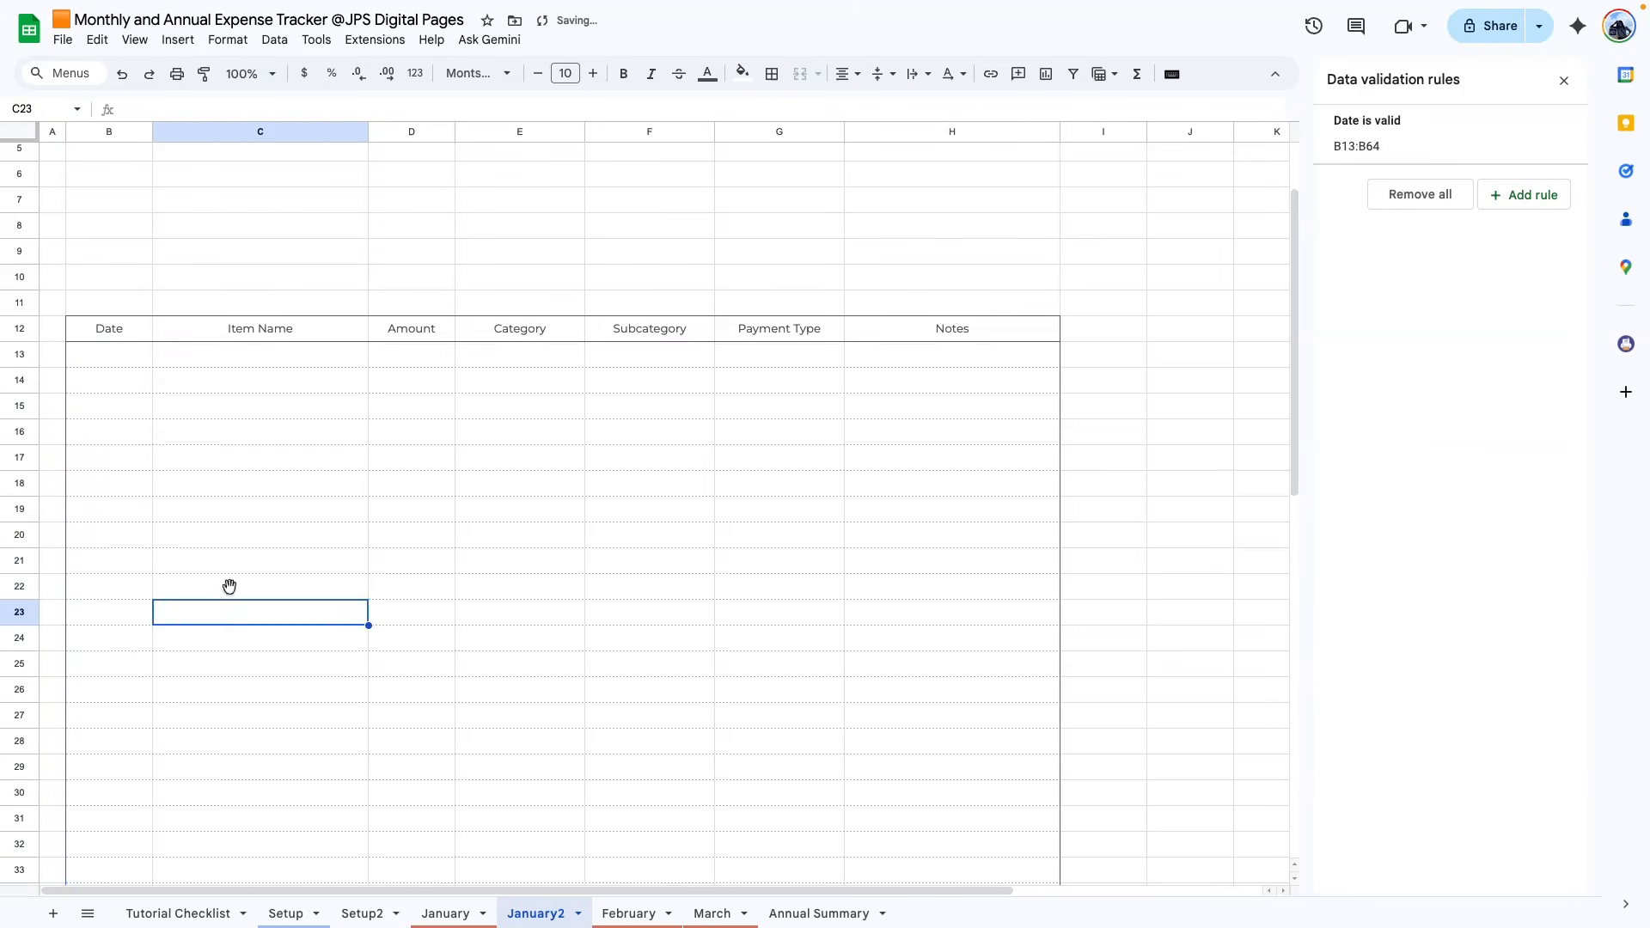
- Pick November 21, 2025 as the date in B13
double_click(115, 355)
click(160, 511)
click(293, 446)
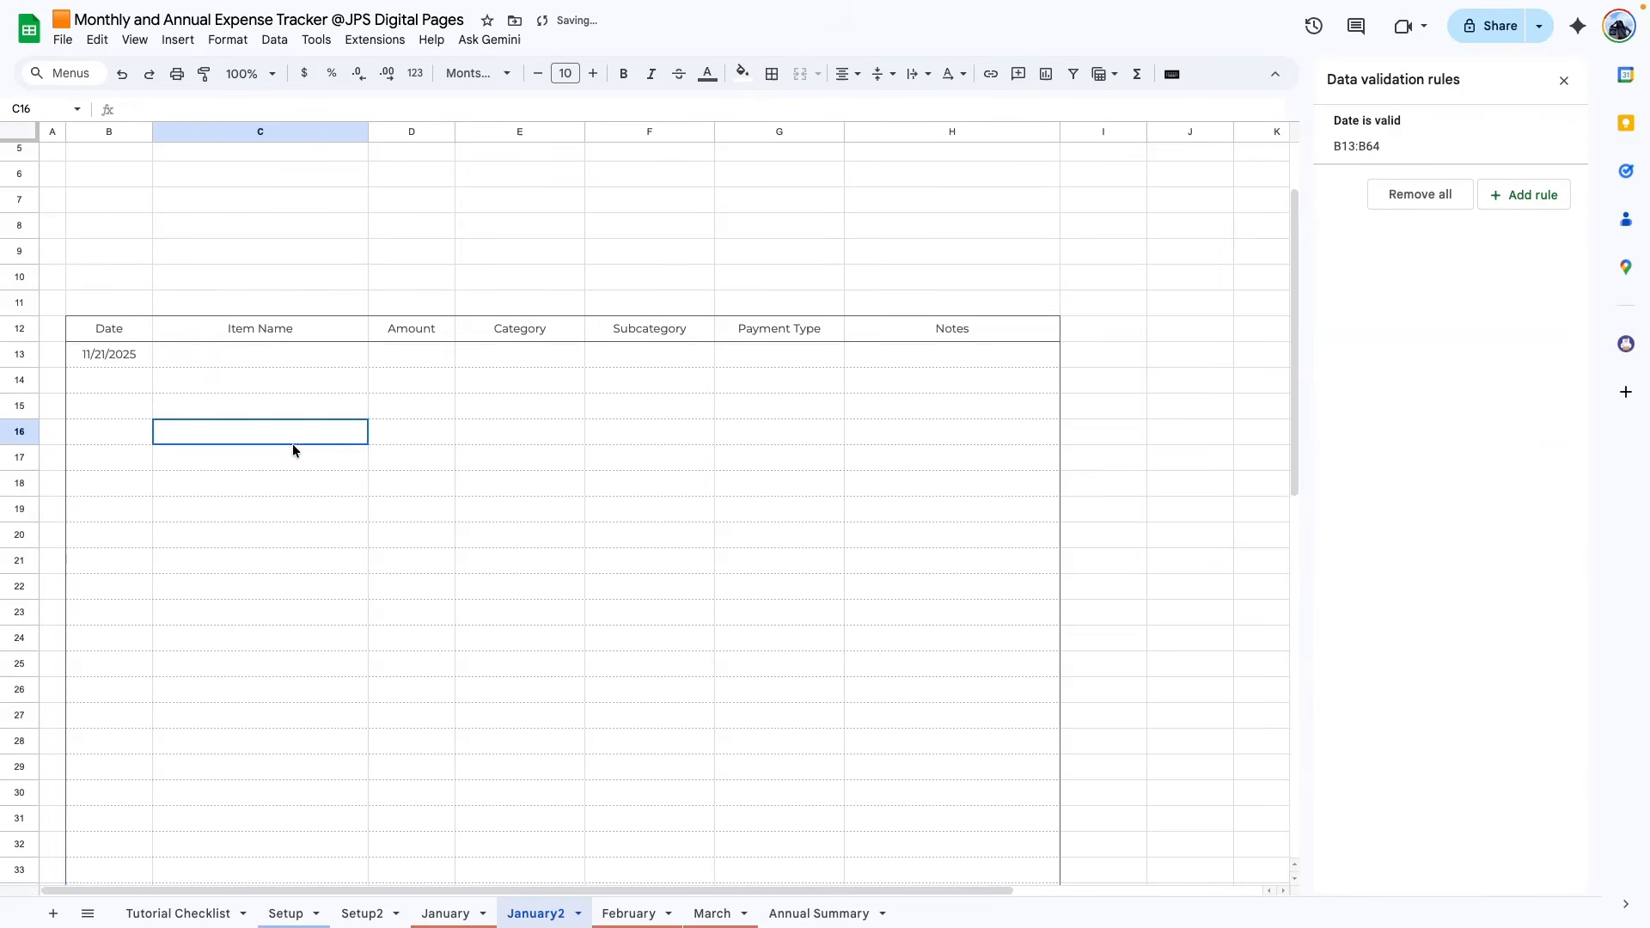
- Apply the custom date format Aug 05, 1930, with abbreviated month and leading-zero day, to the Date cells B13:B64
drag(141, 354, 129, 805)
scroll(160, 252, up, 7)
scroll(161, 252, up, 5)
click(228, 40)
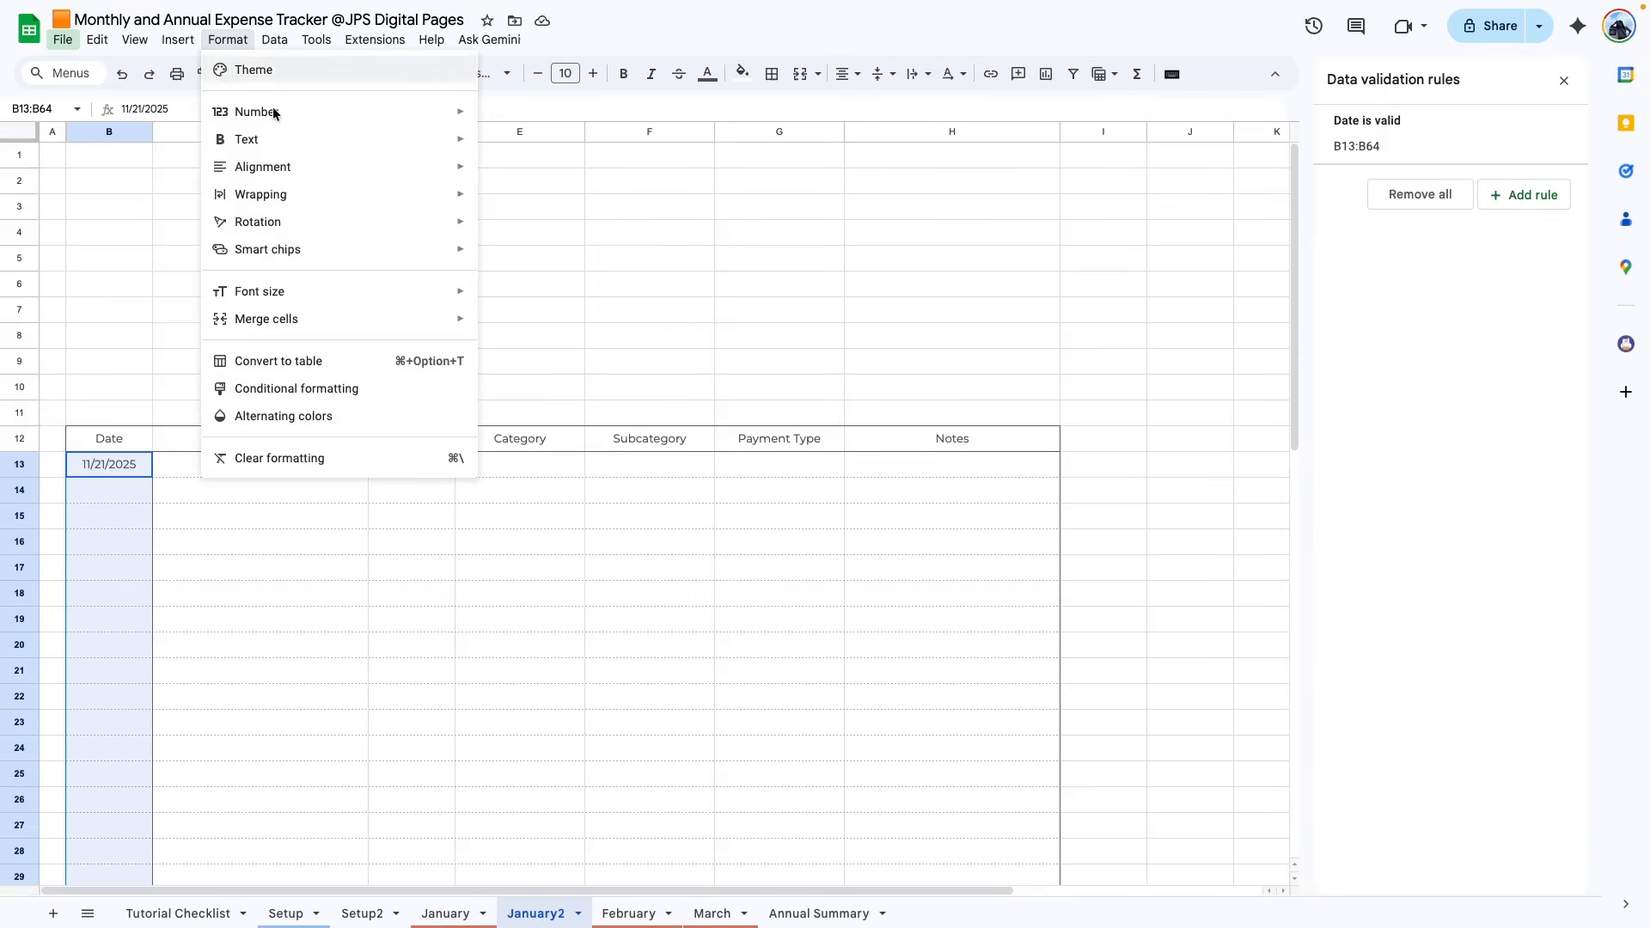
mouse_move(249, 112)
click(509, 710)
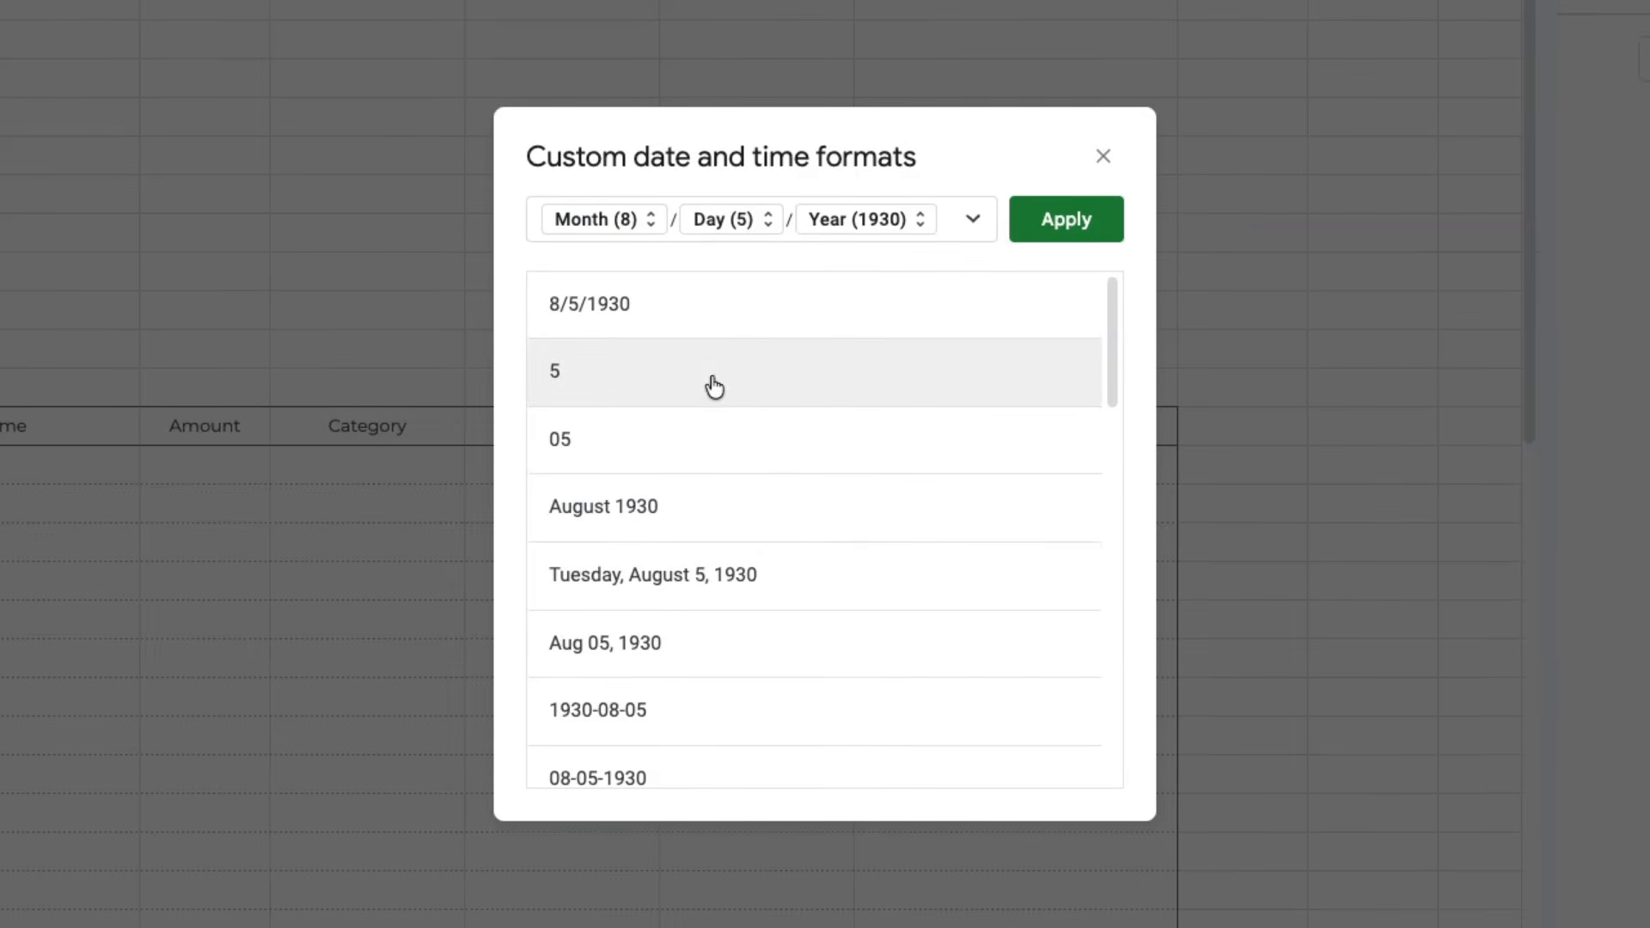
click(592, 662)
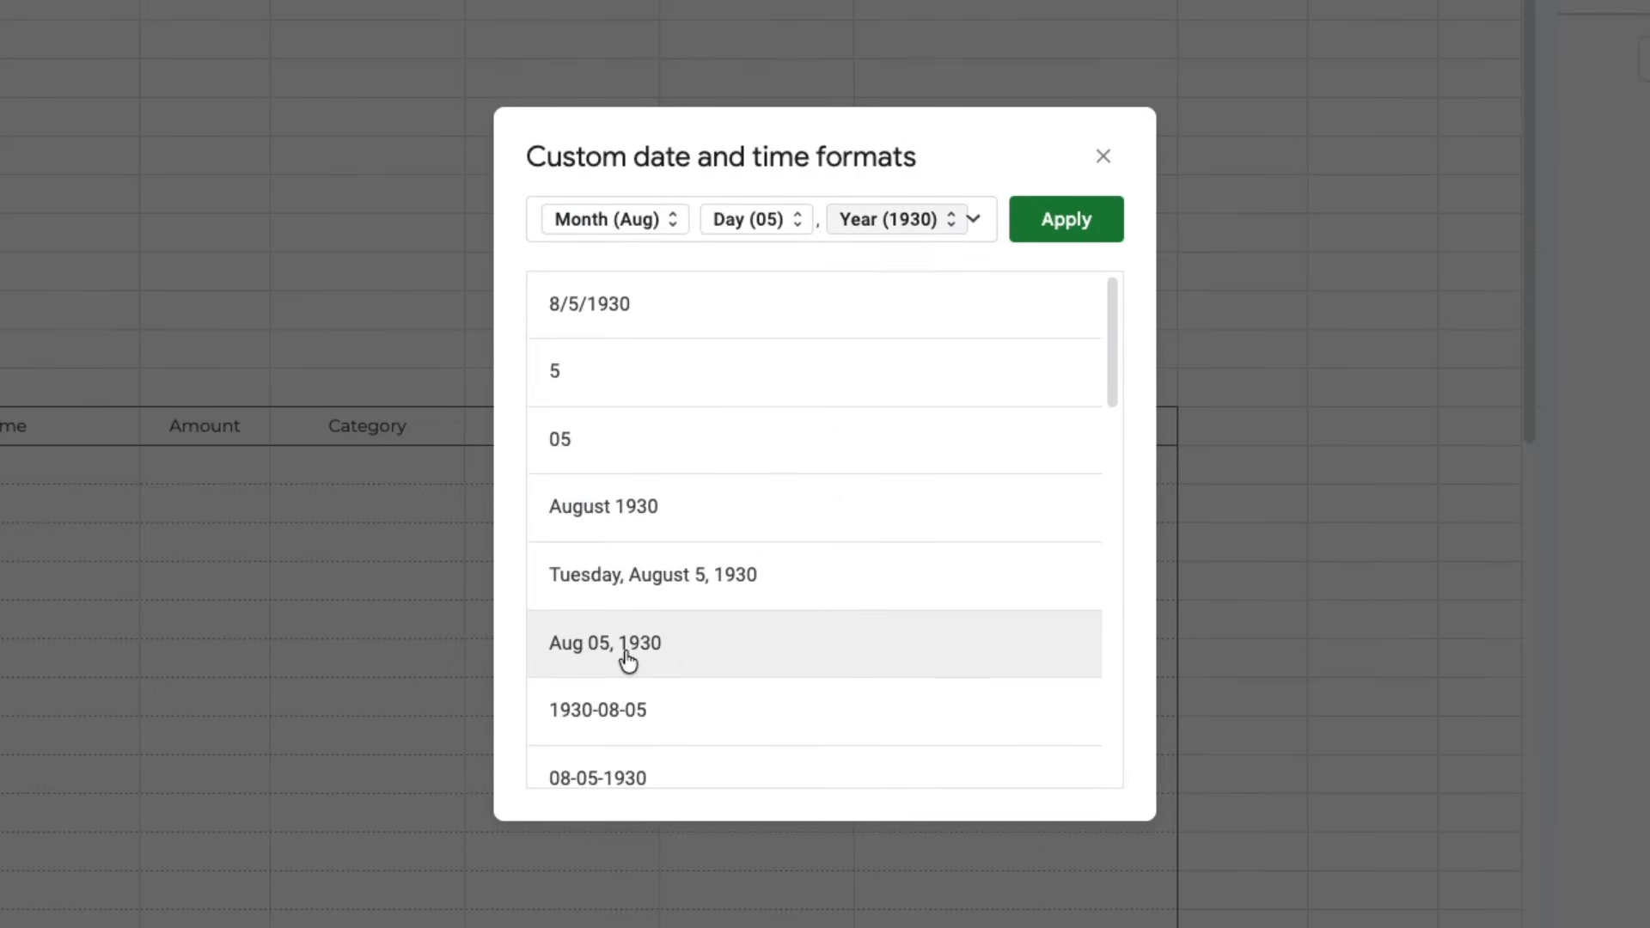
click(614, 221)
click(663, 225)
click(746, 220)
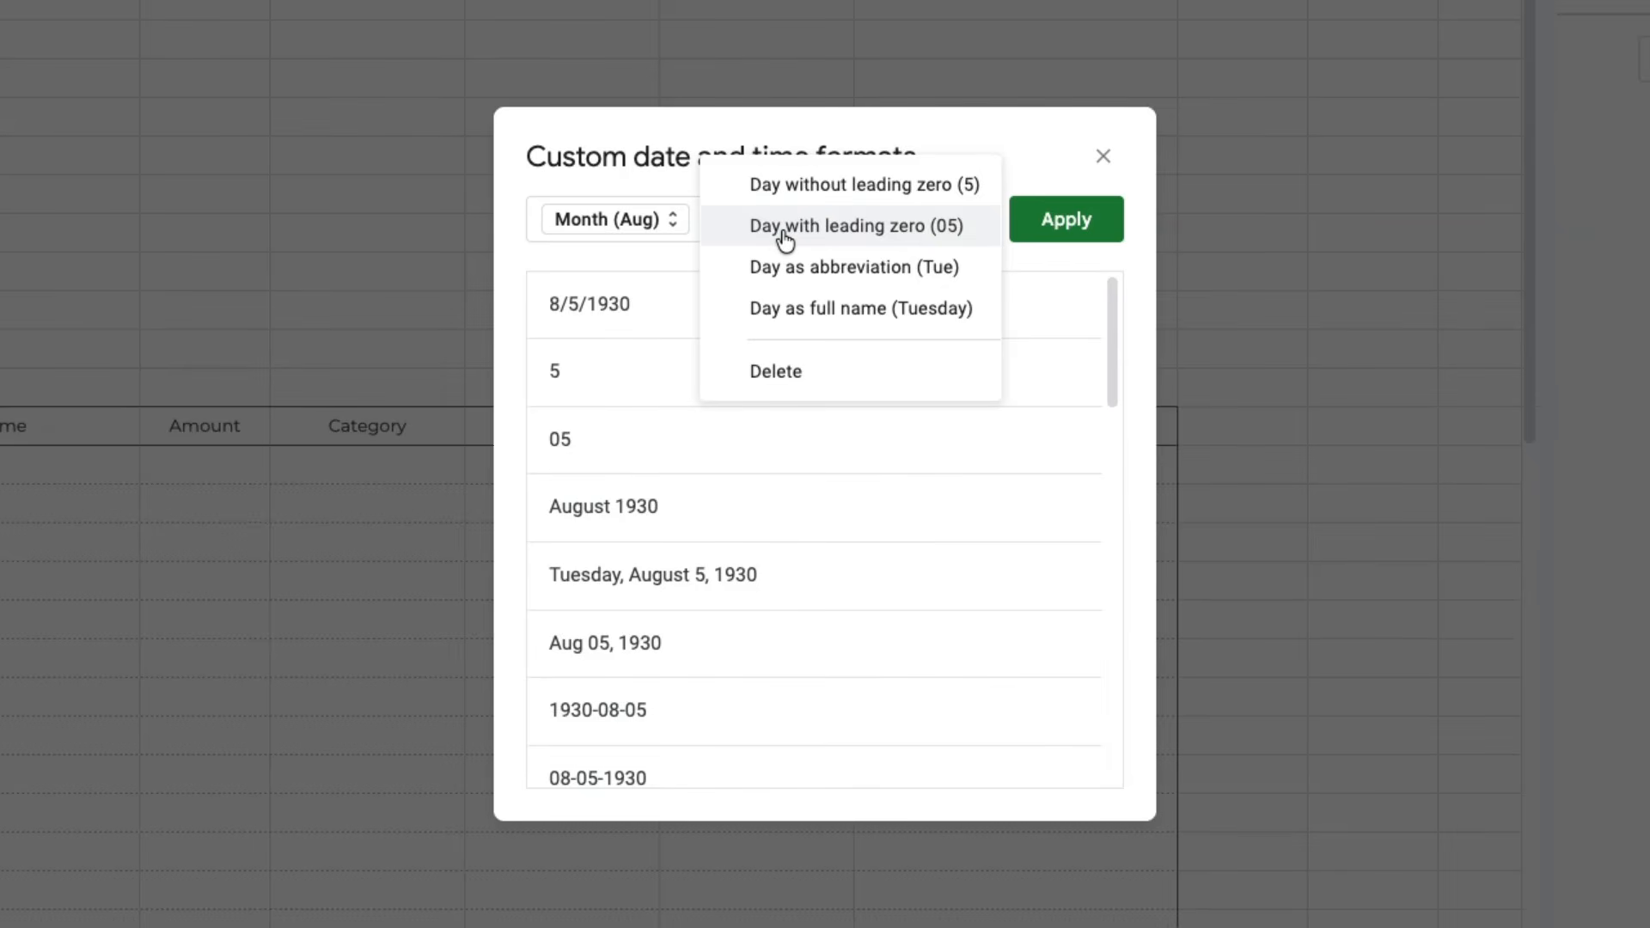
click(784, 227)
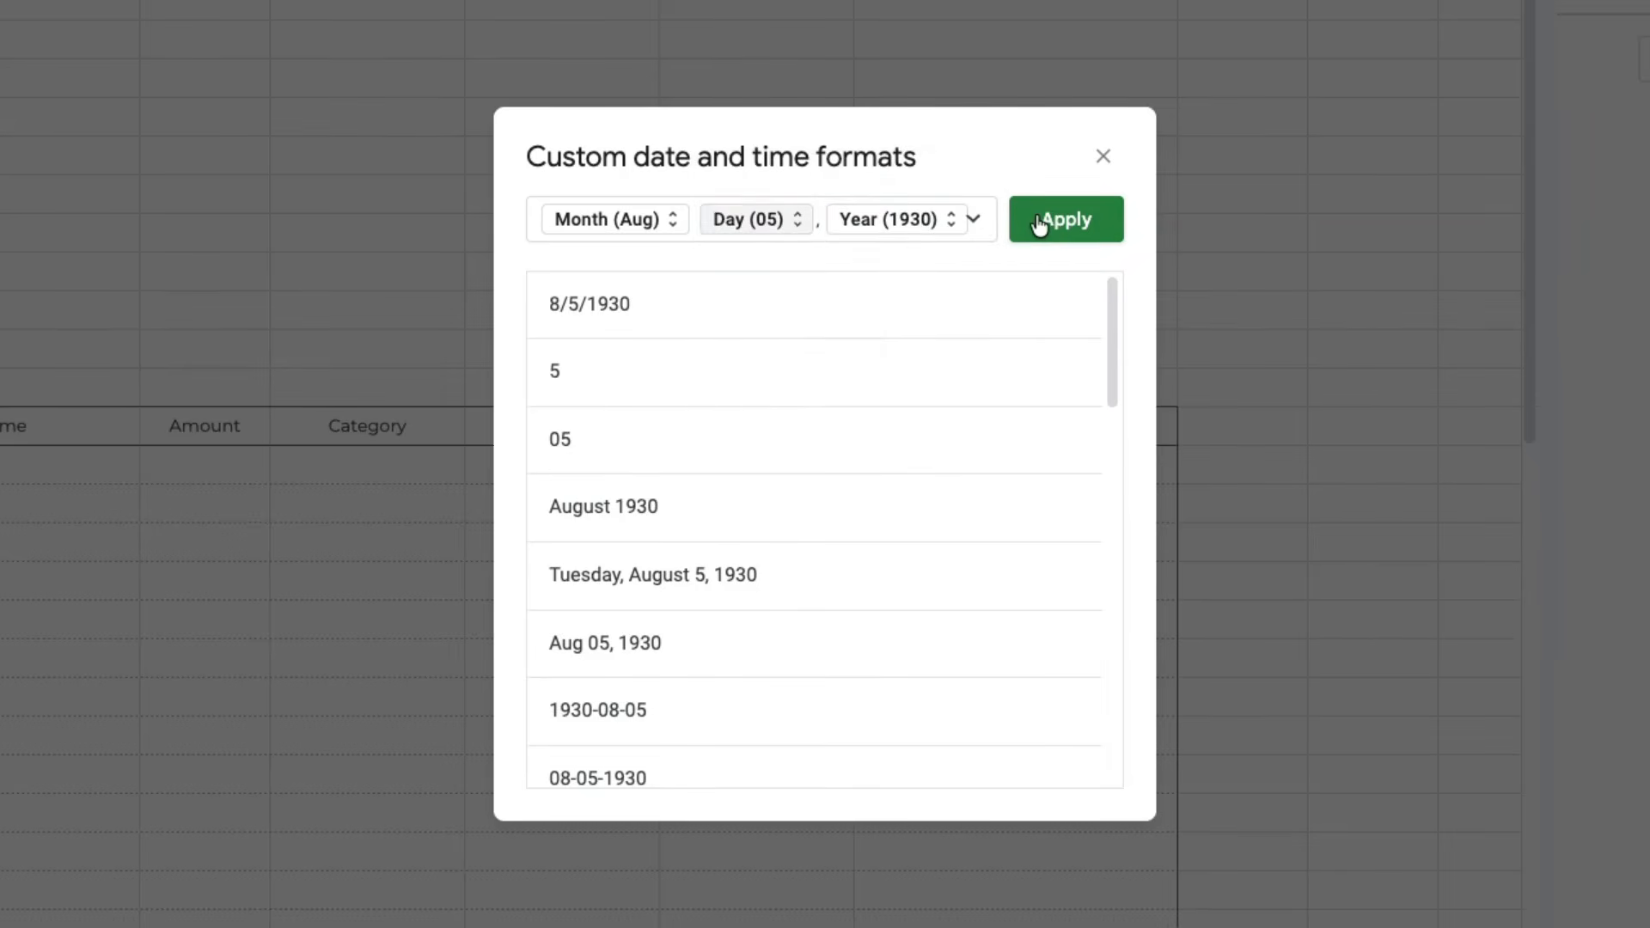
click(1049, 221)
click(5, 651)
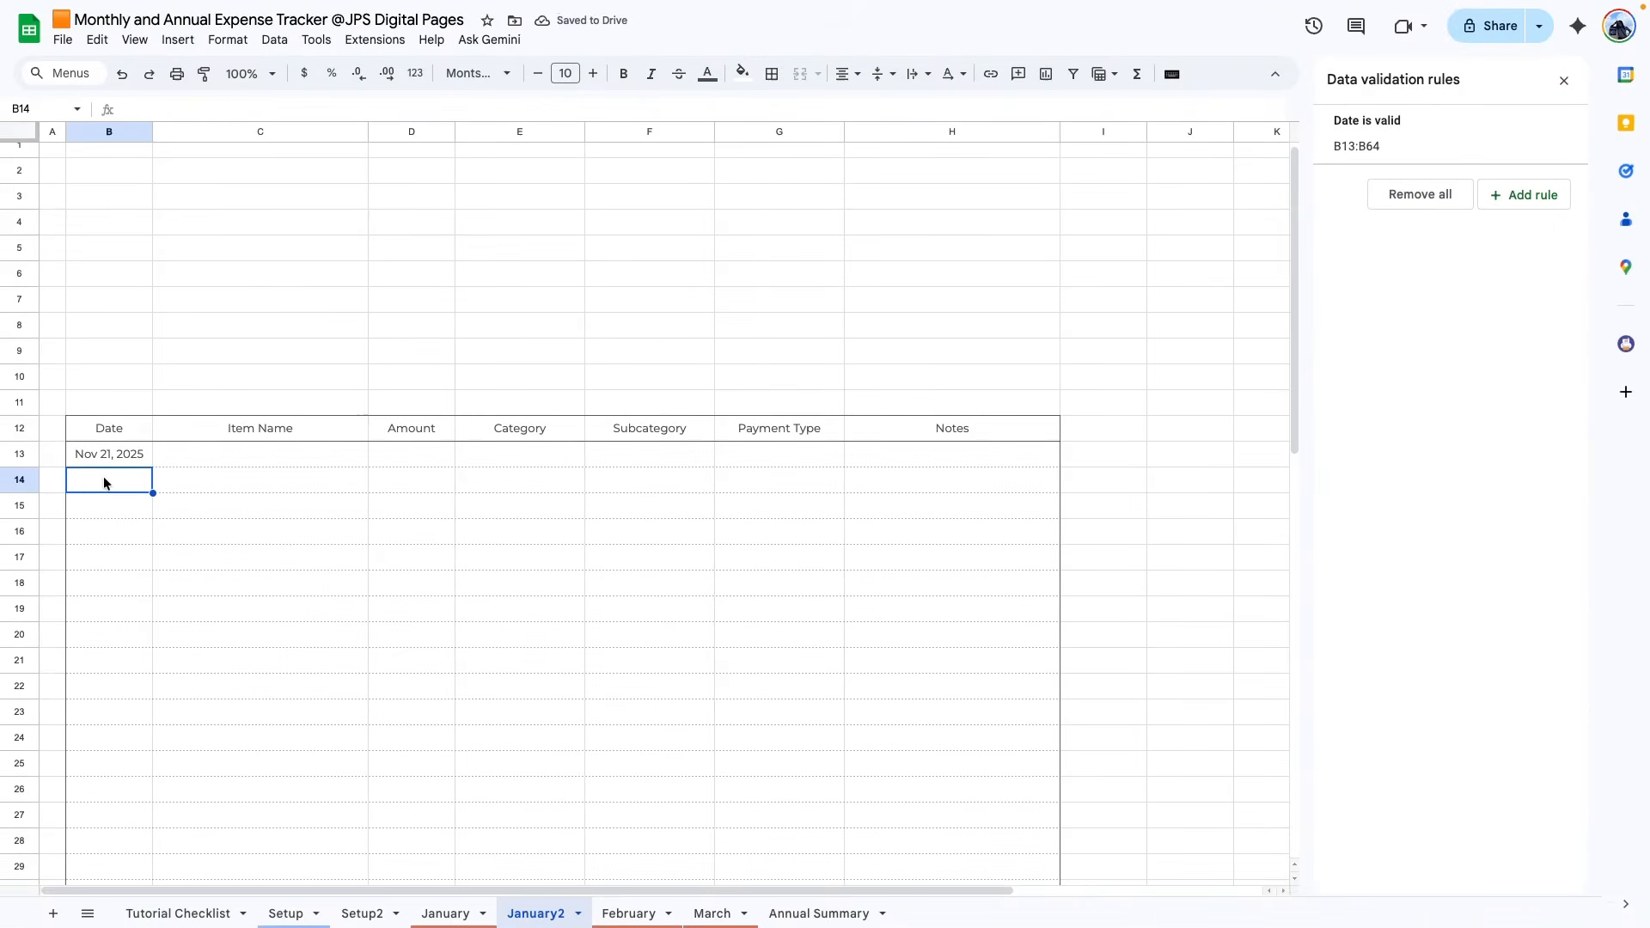
- Pick the dates November 5, 2025 in B14 and November 26, 2025 in B15
double_click(103, 479)
click(111, 585)
double_click(93, 508)
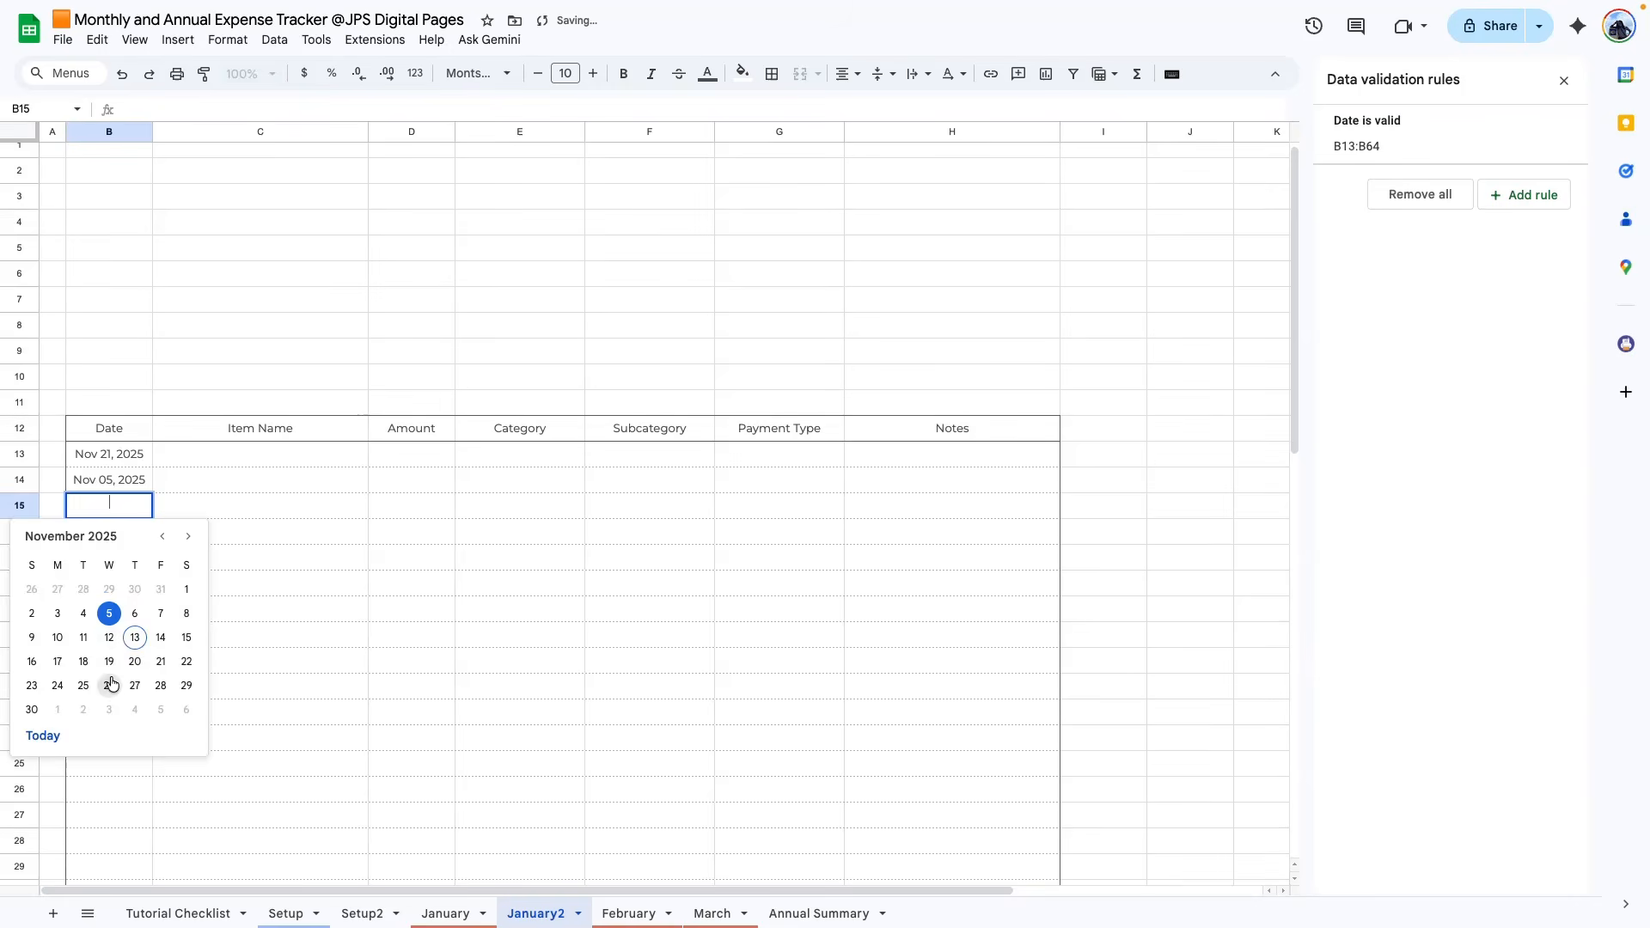
click(111, 685)
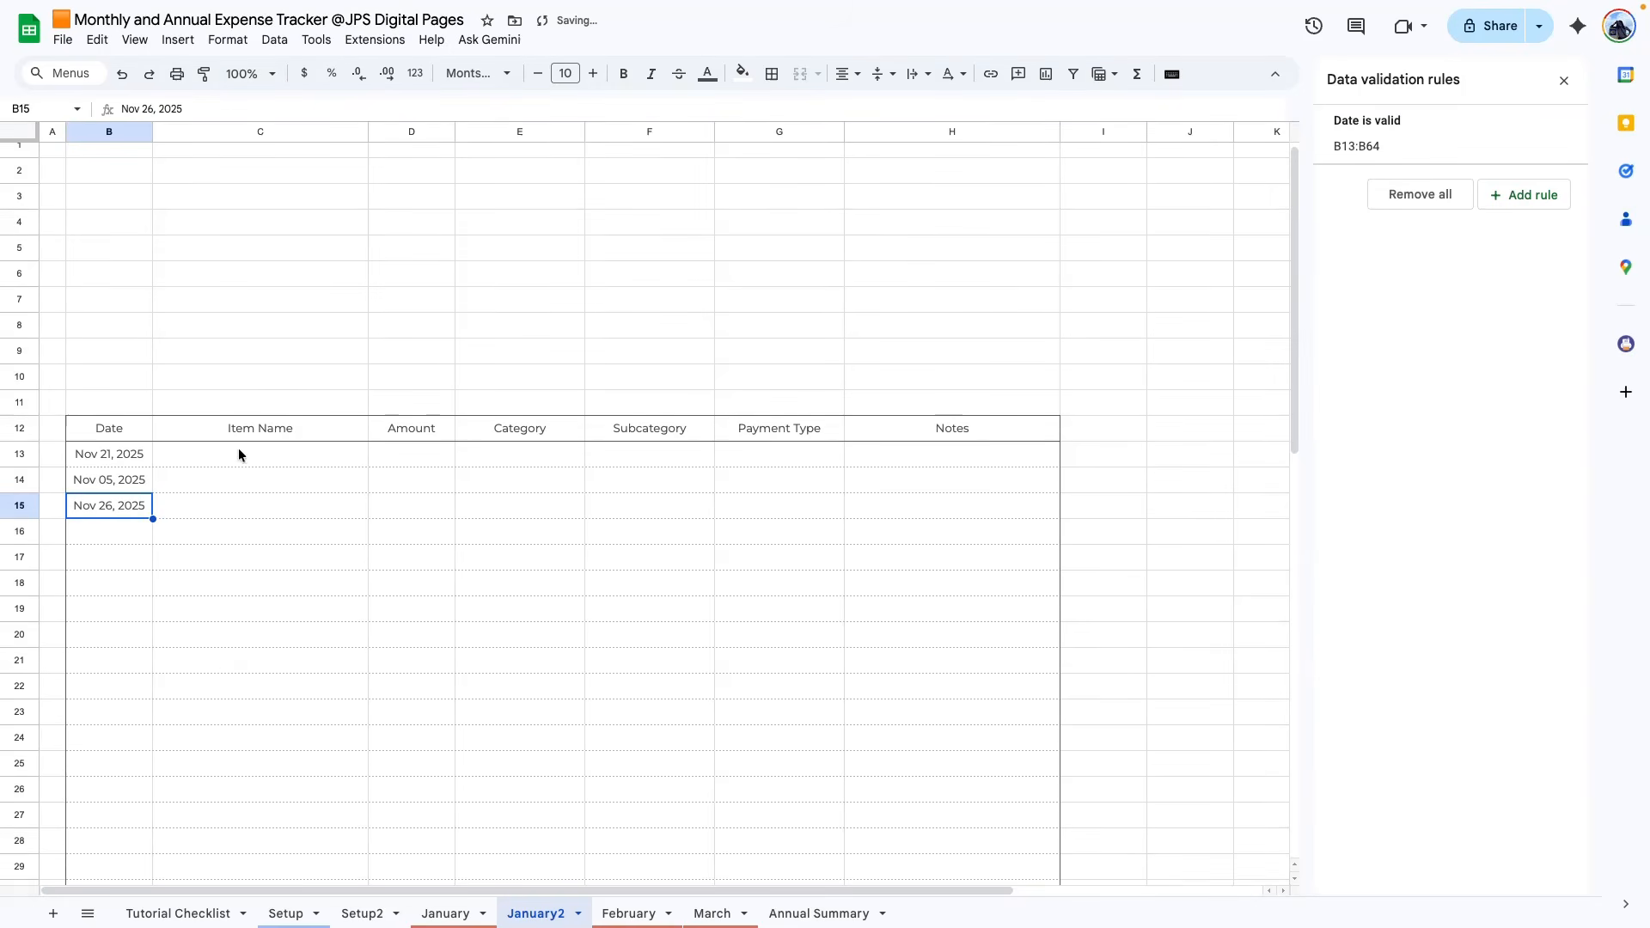
click(243, 498)
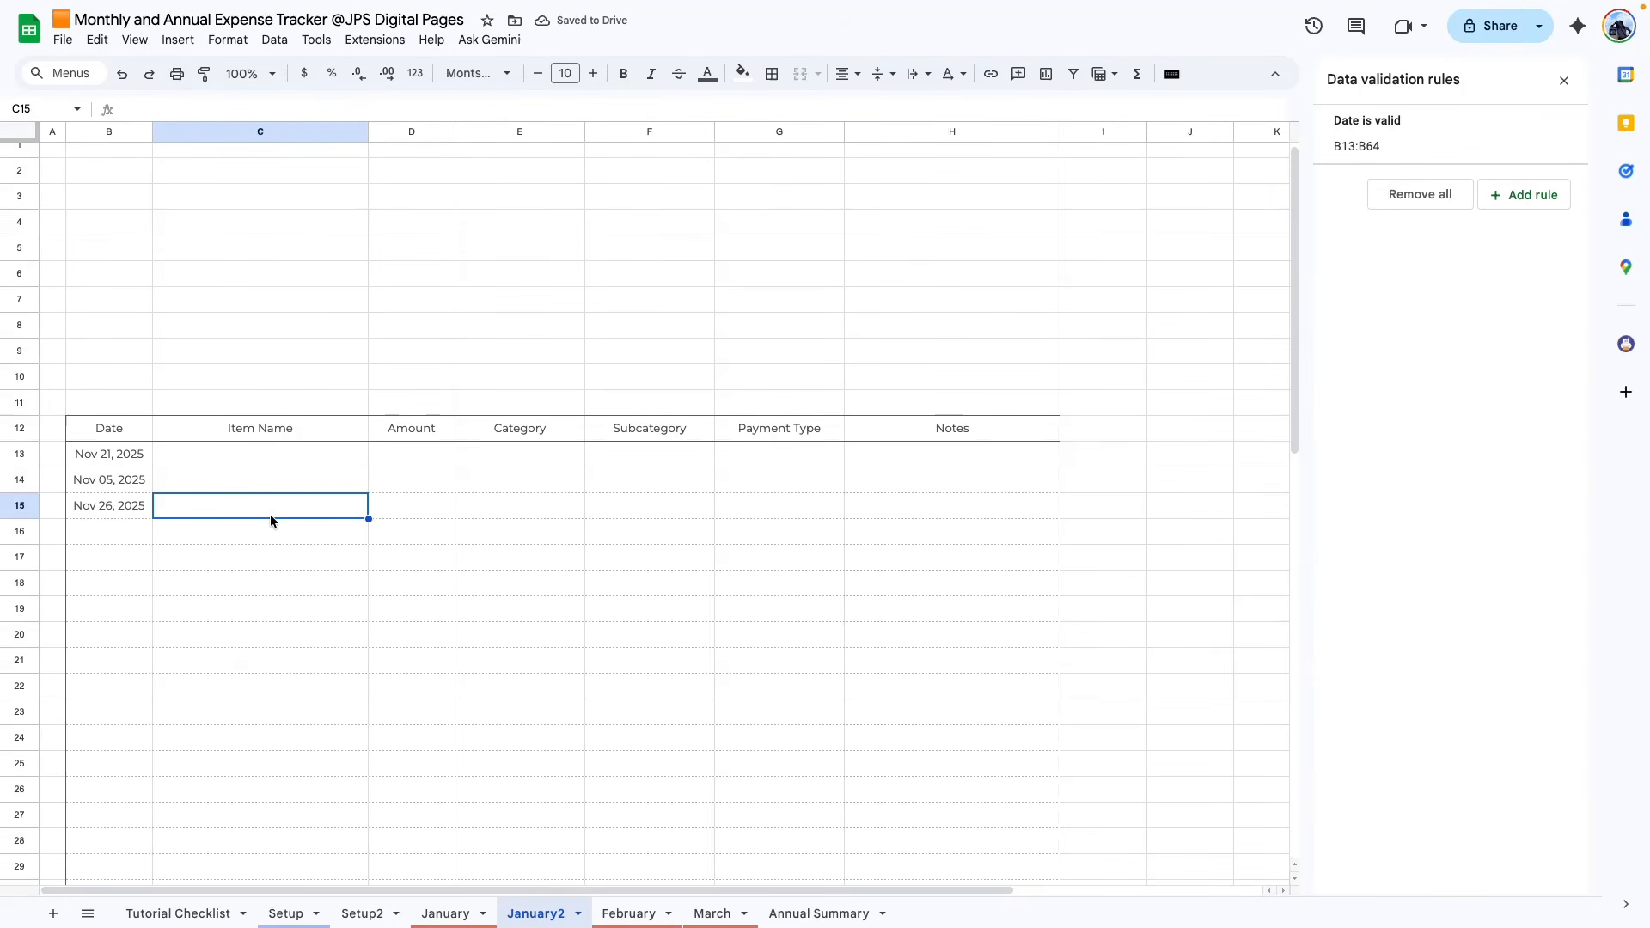
- Format the Amount cells D13:D64 as Currency with two decimal places
click(283, 458)
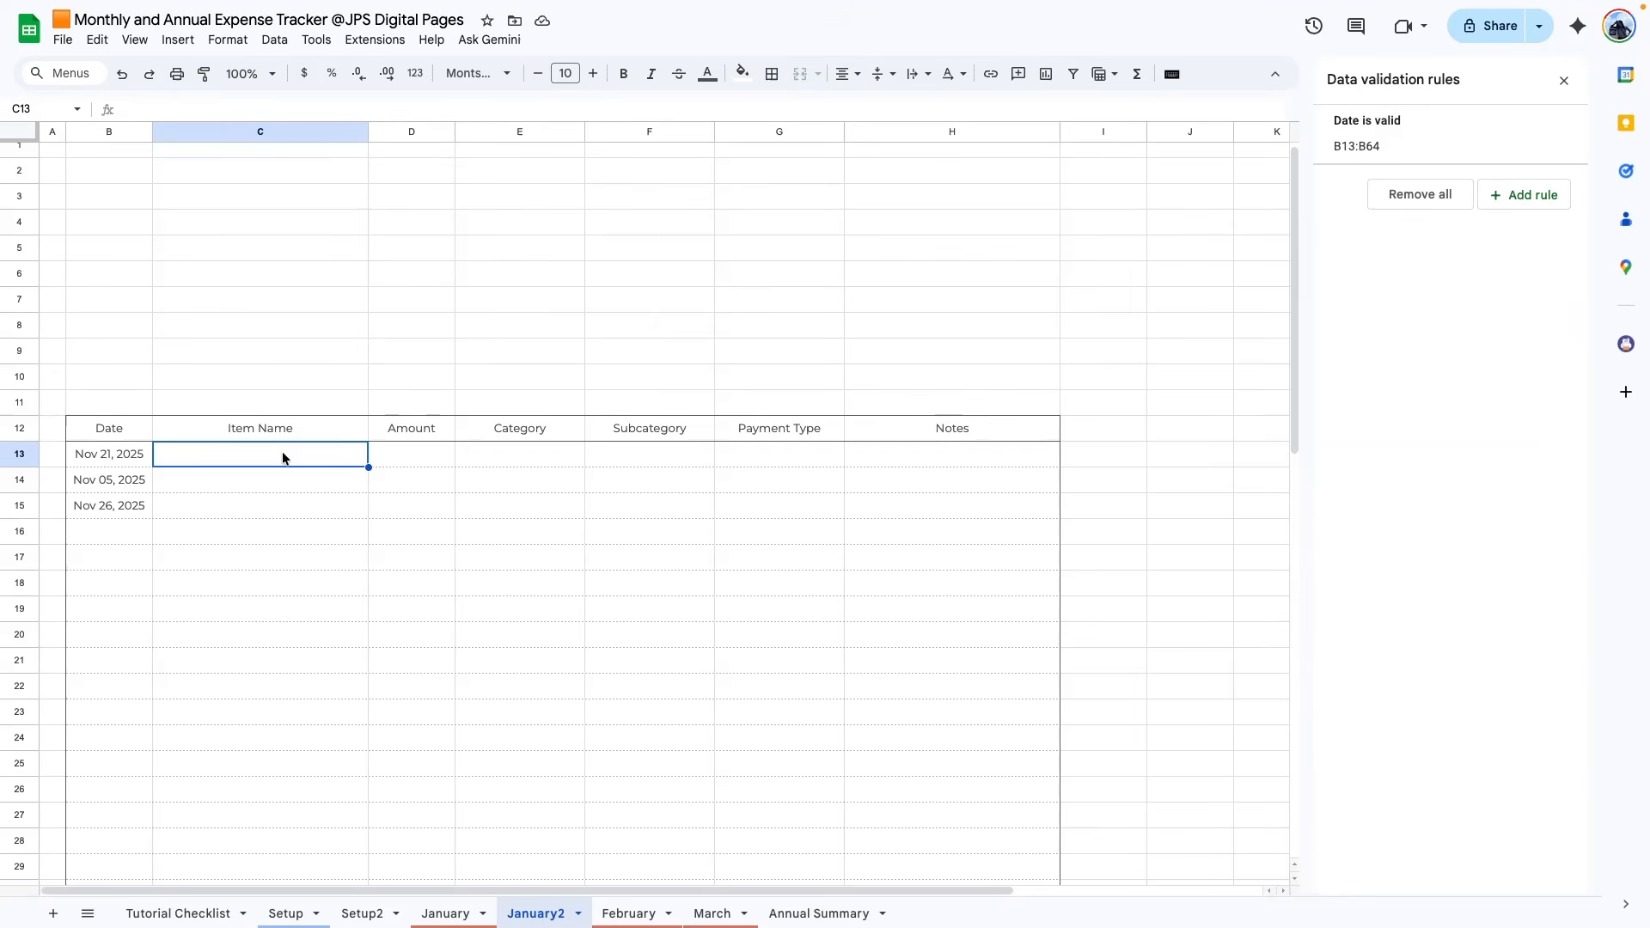
click(430, 452)
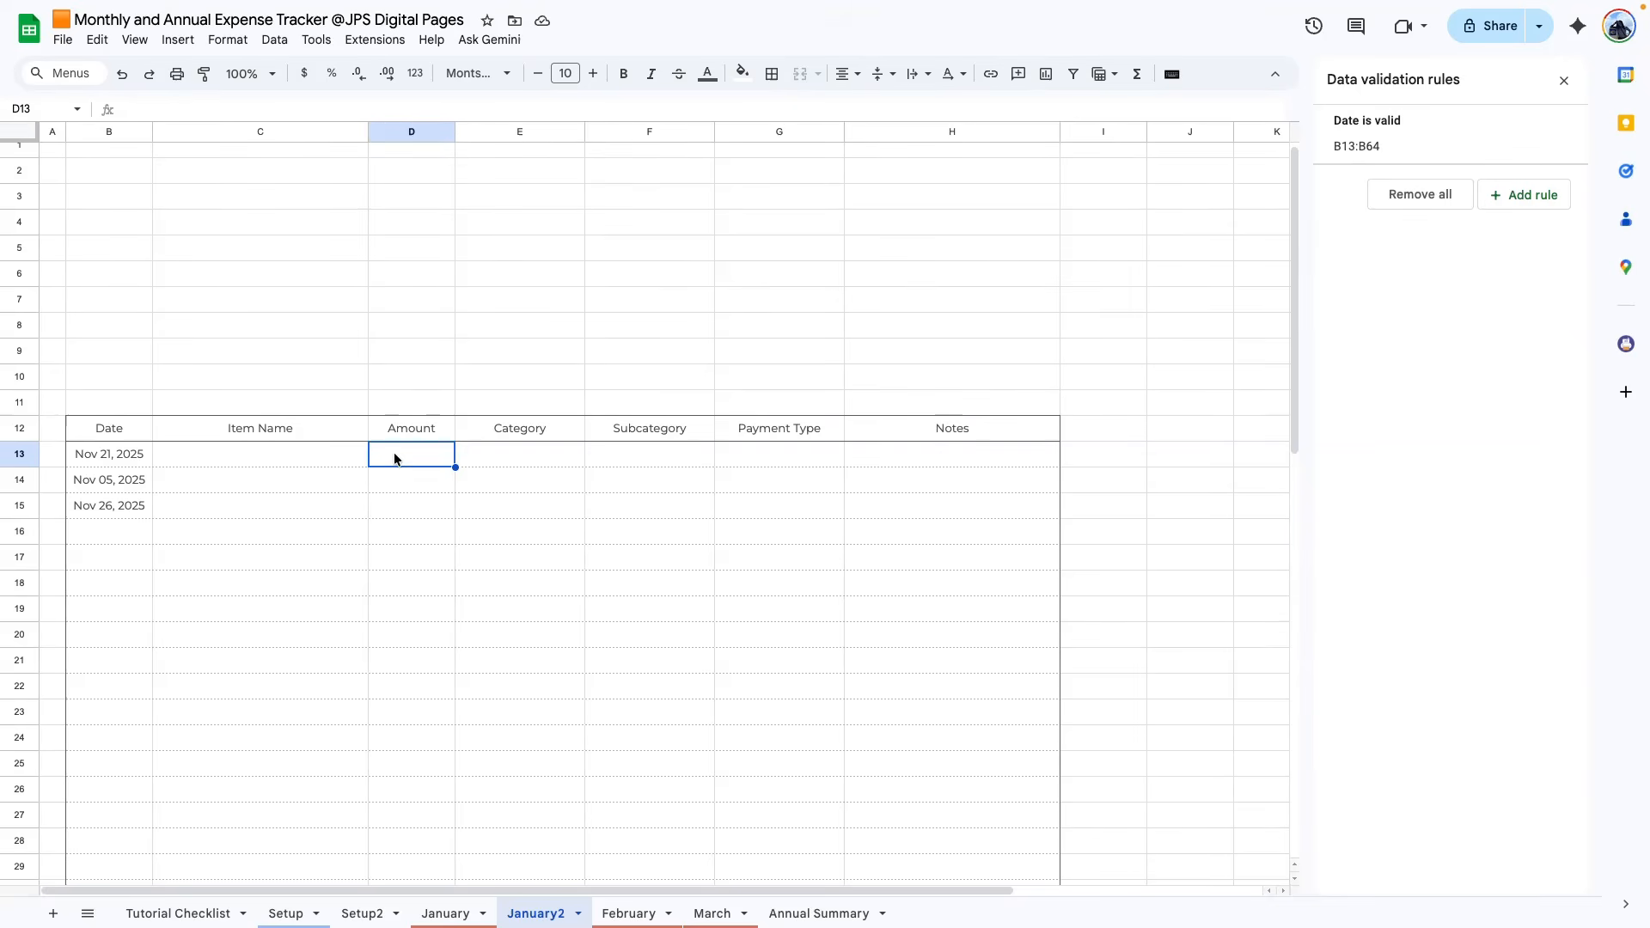
drag(404, 458, 441, 800)
scroll(367, 387, up, 10)
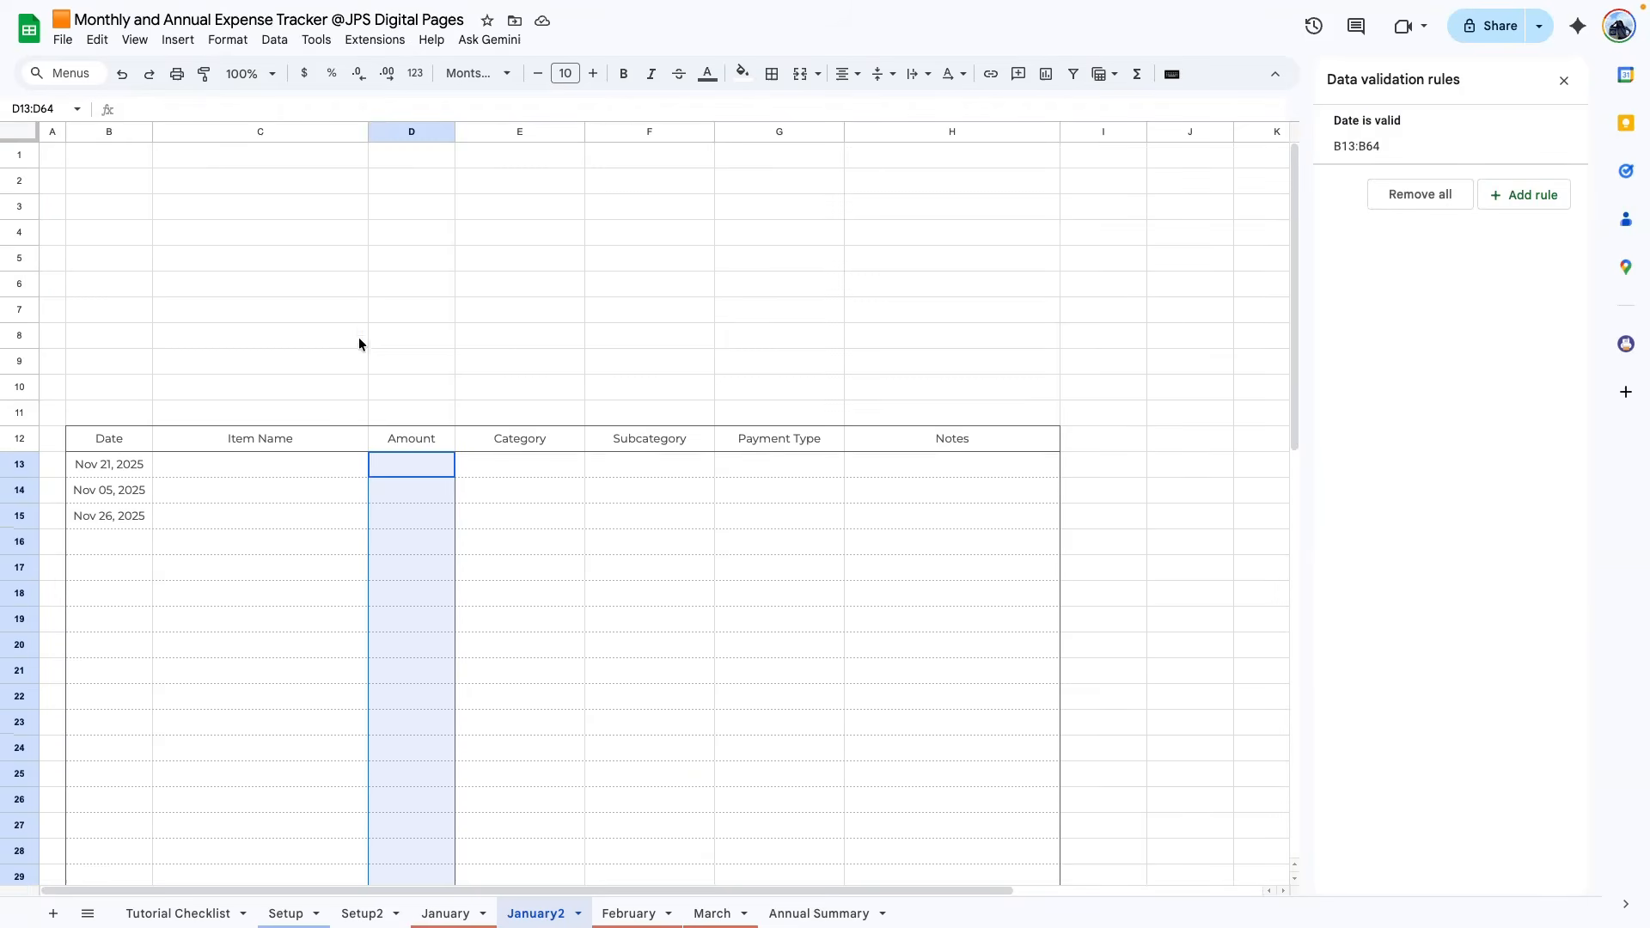
click(244, 50)
mouse_move(288, 124)
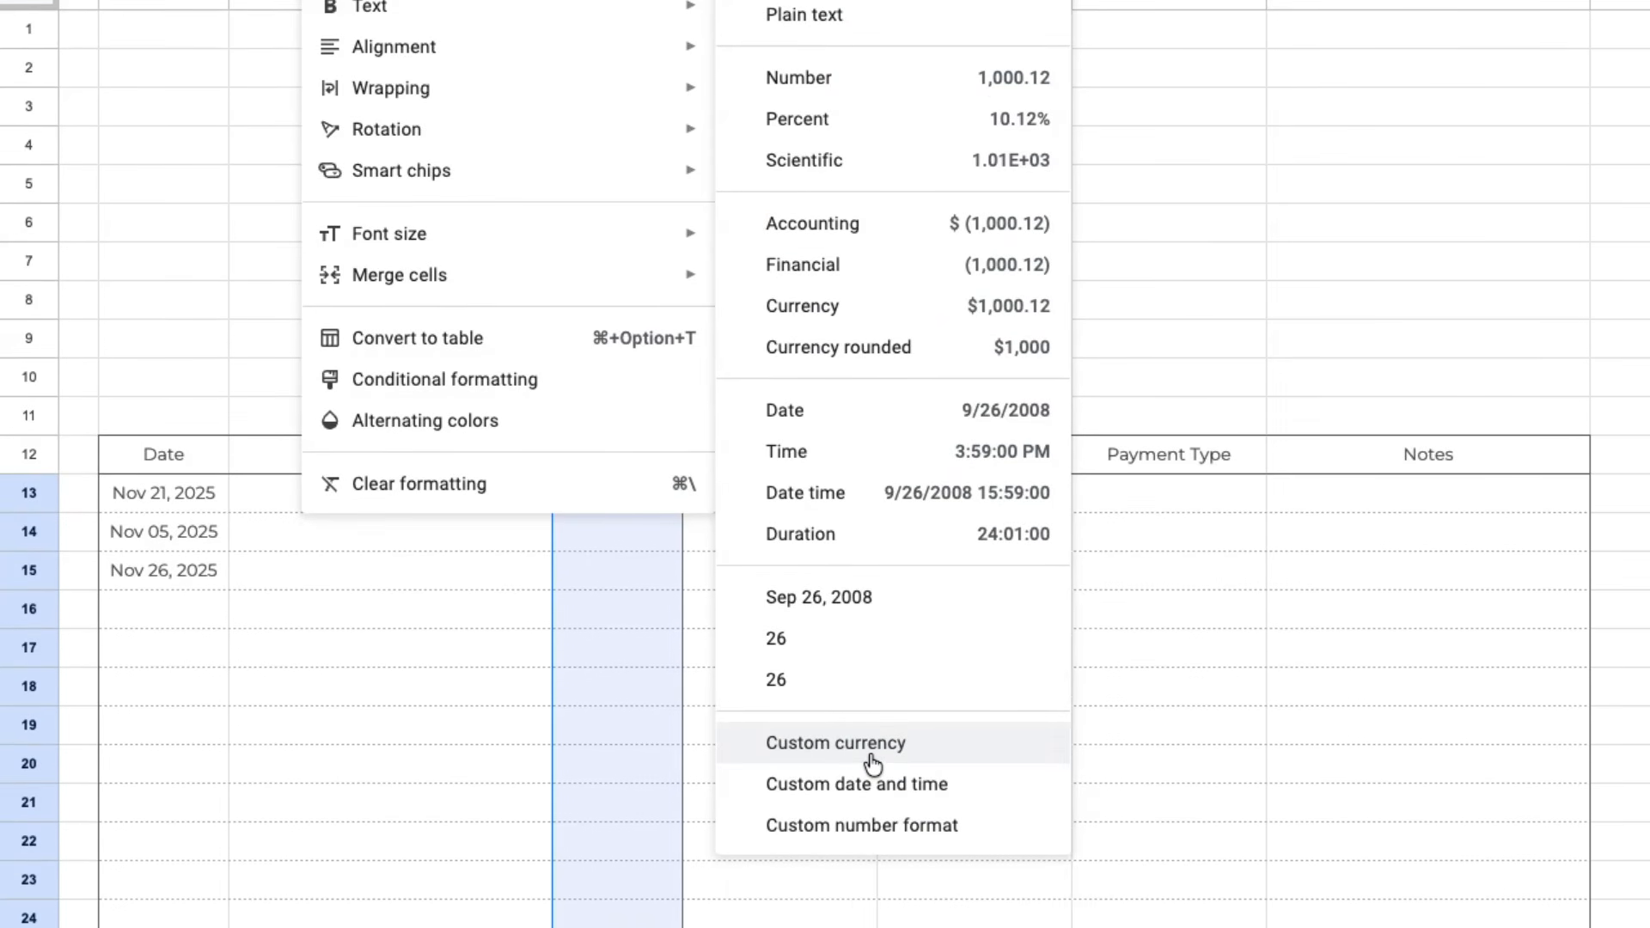
click(824, 314)
- Enter the amounts 6, 2 and 320 in cells D13, D14 and D15
click(621, 492)
text(6)
key(Return)
text(2)
key(Return)
text(320)
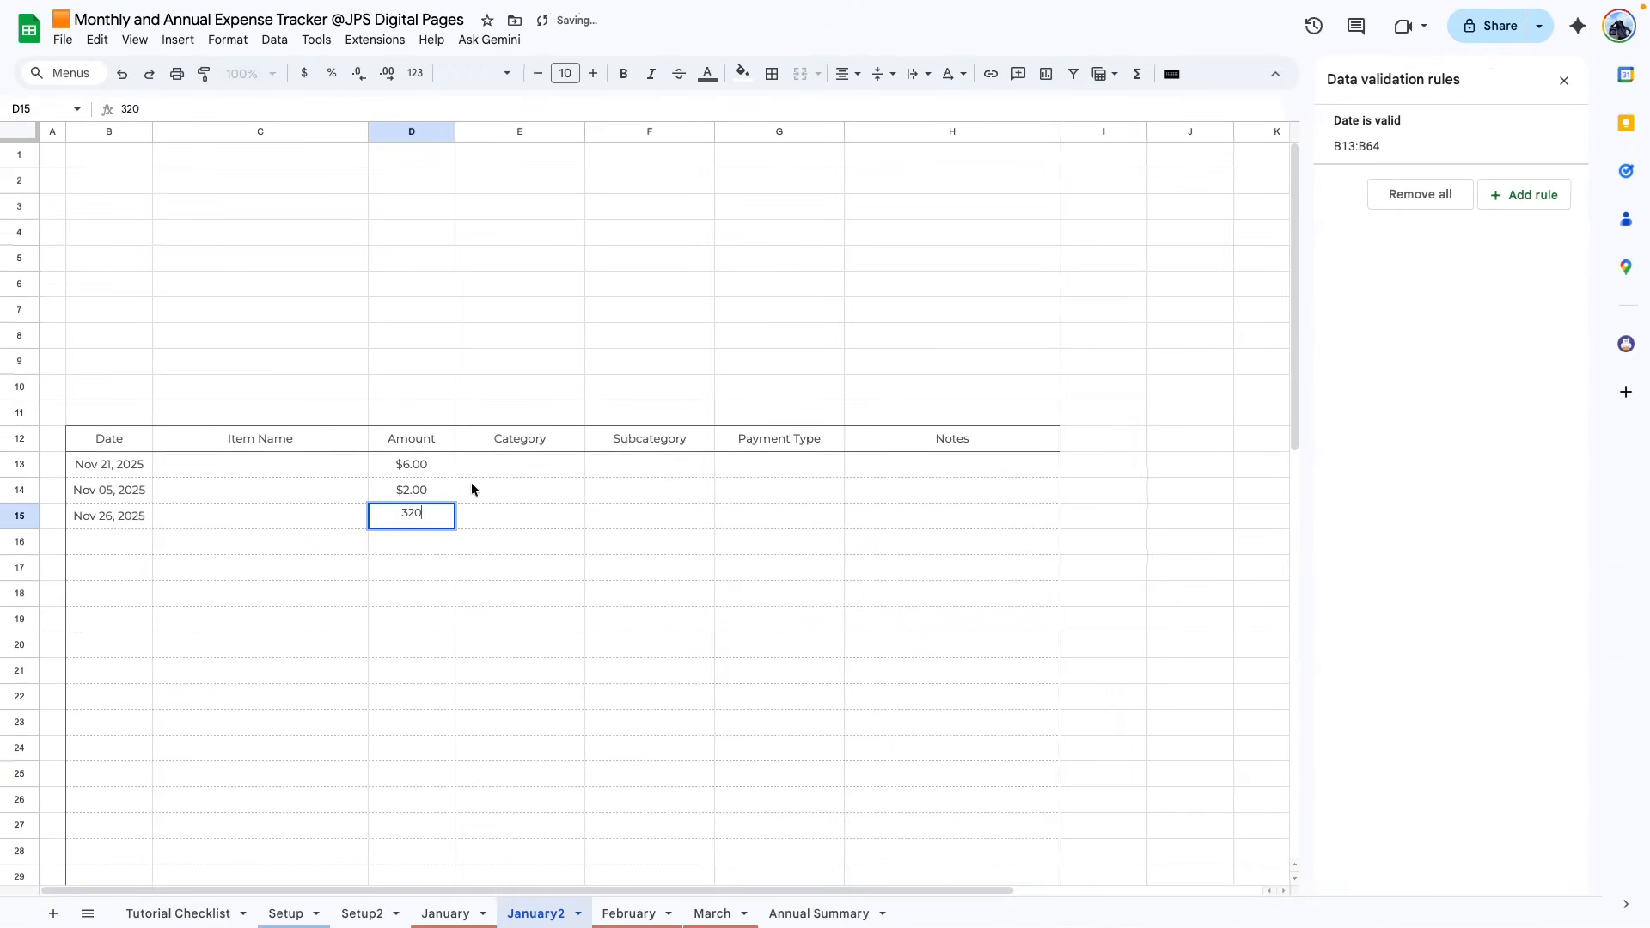
key(Tab)
click(524, 643)
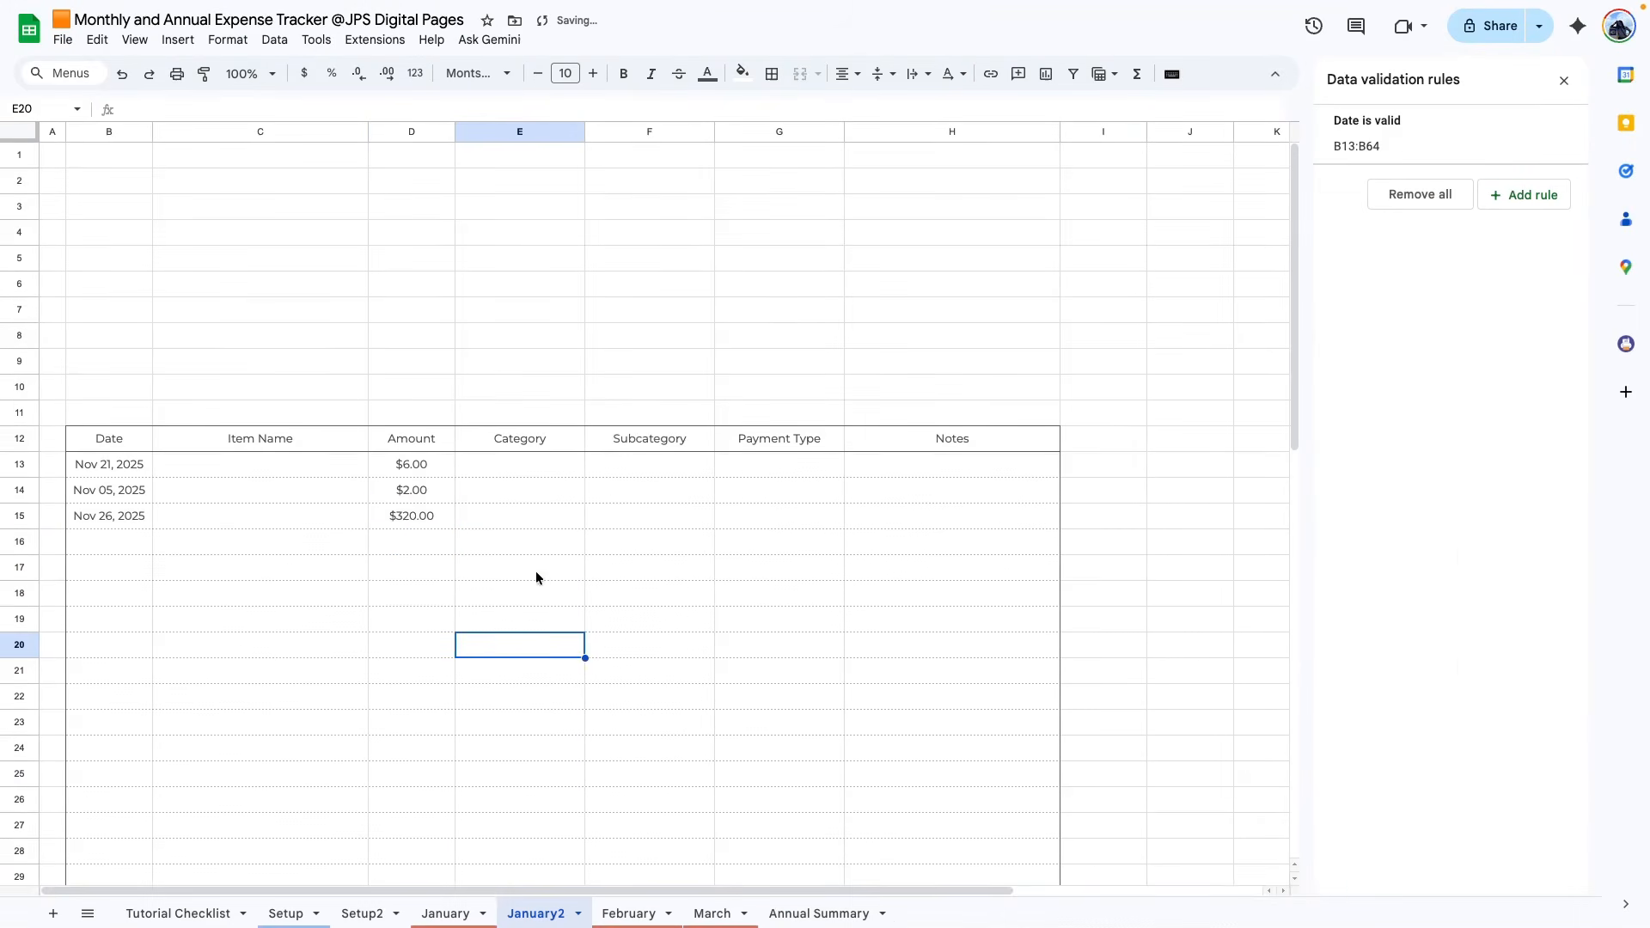
- Add a data validation rule for the Category column and extend its range to January2!E13:E
scroll(486, 391, down, 1)
key(Up)
key(Up)
key(Up)
key(Up)
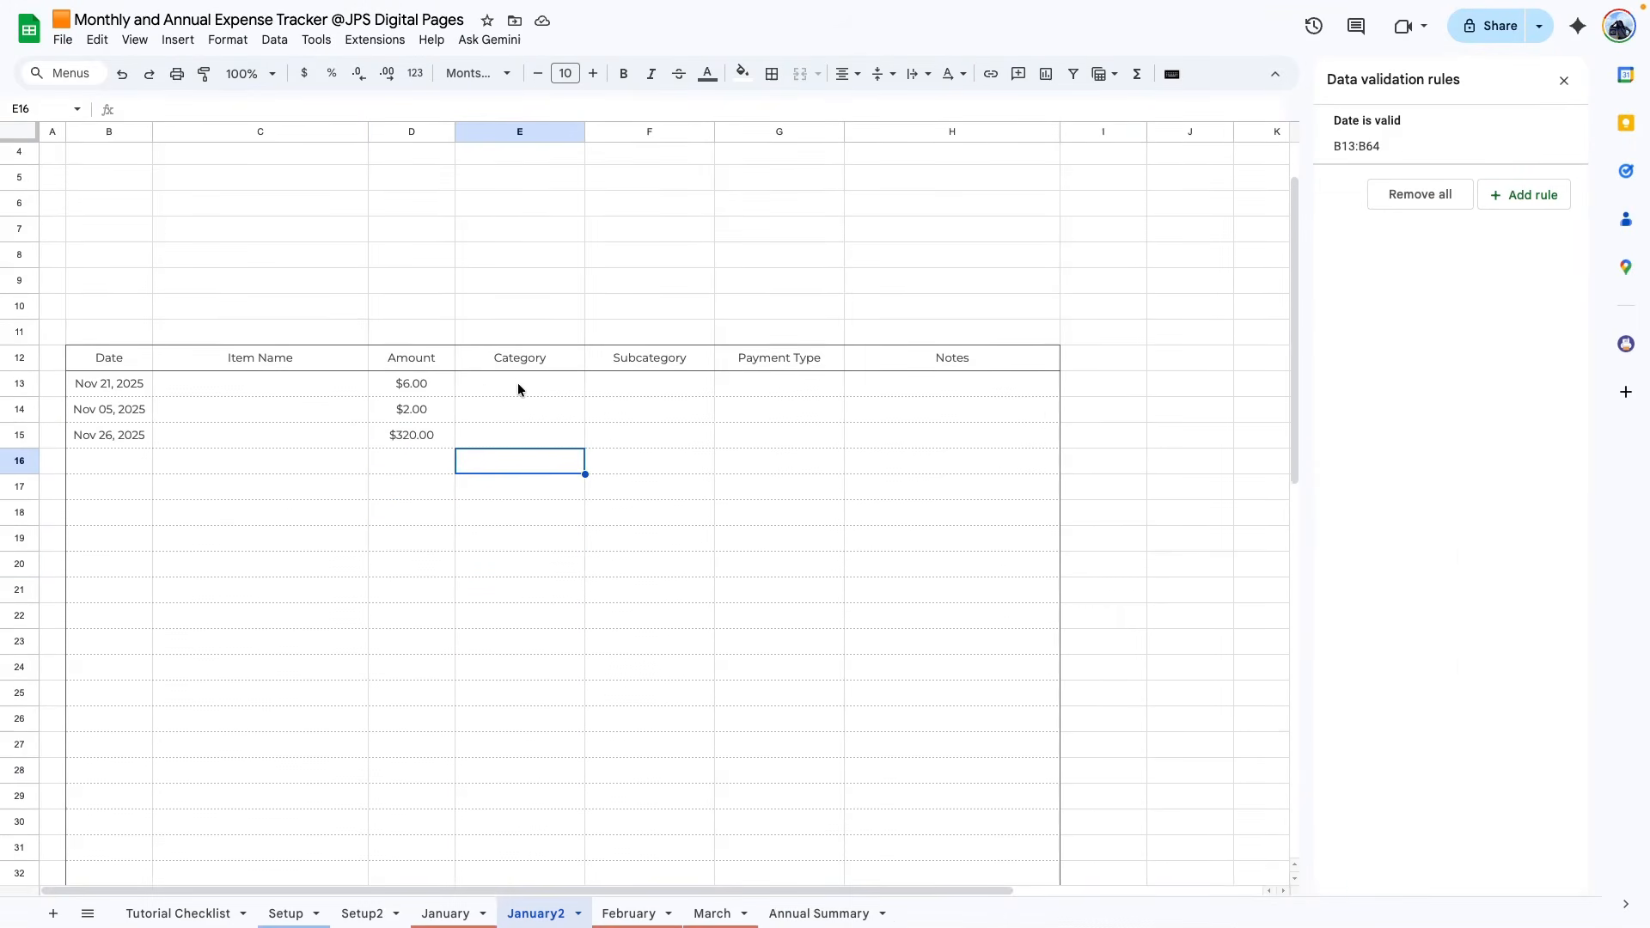
drag(519, 389, 523, 667)
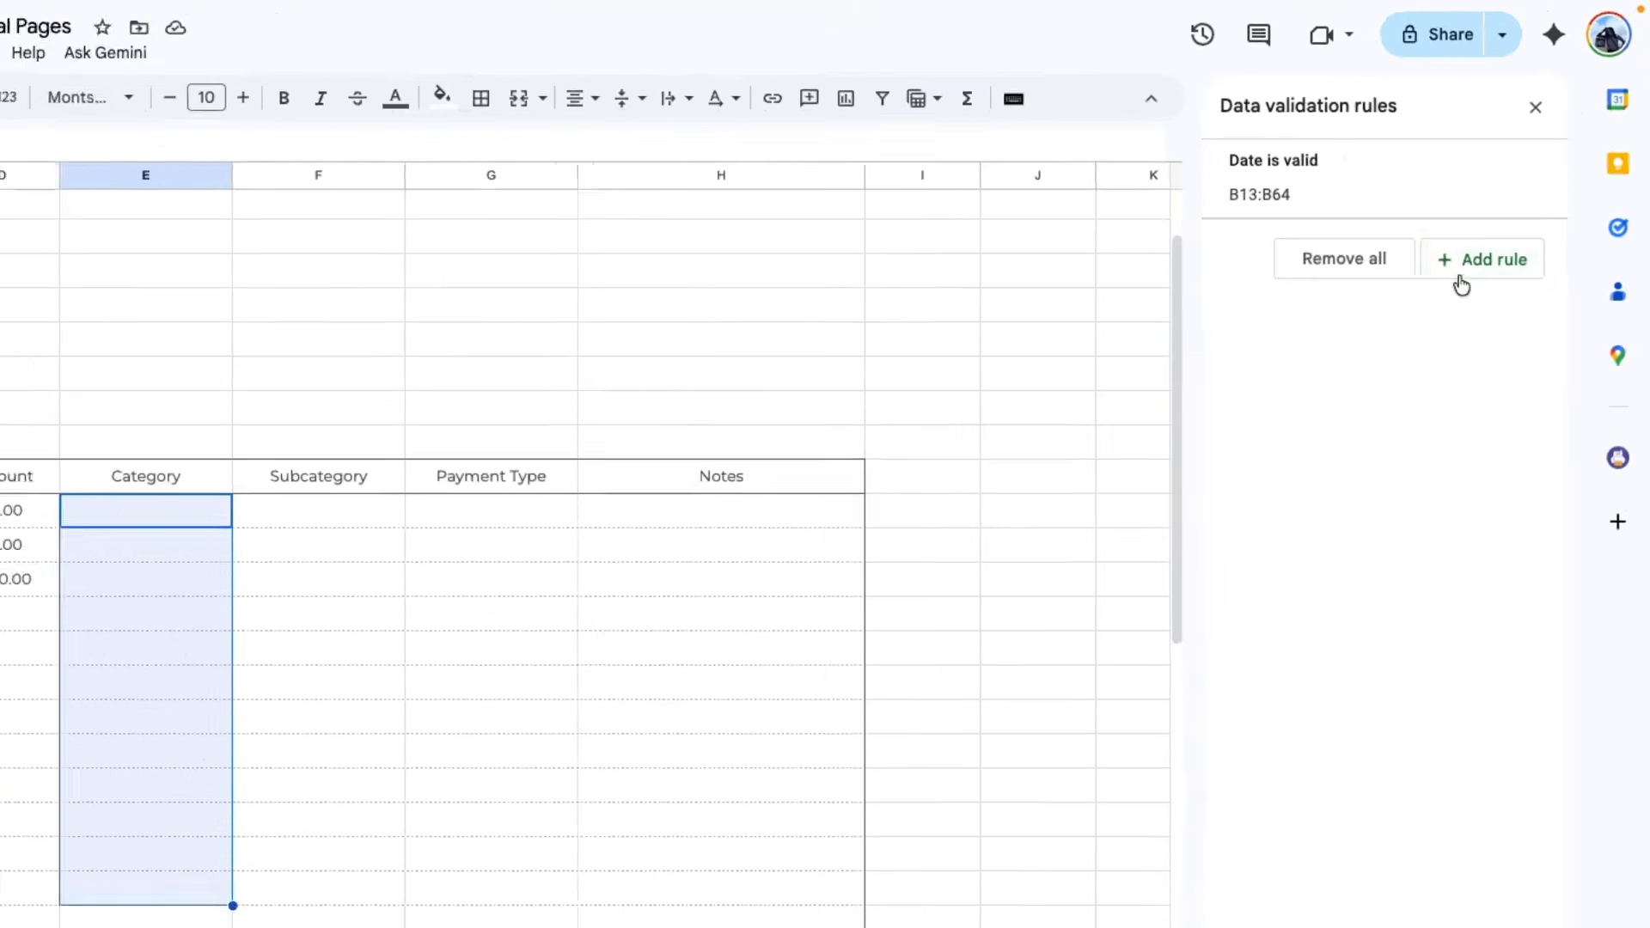
click(1513, 198)
click(1350, 230)
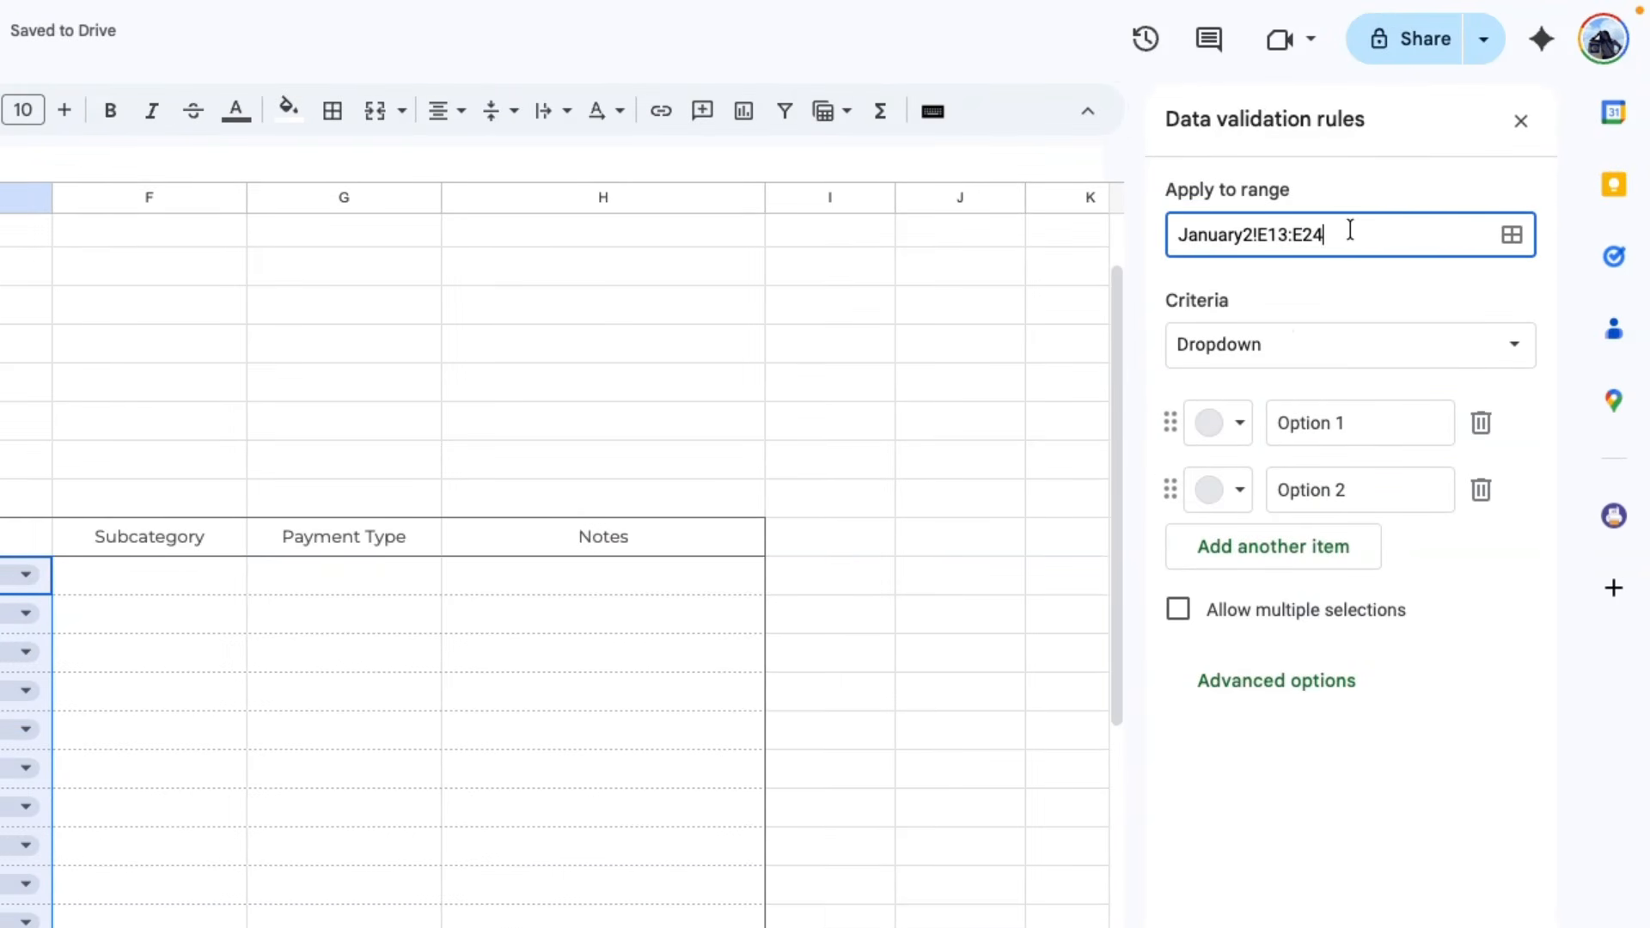
key(BackSpace)
key(BackSpace)
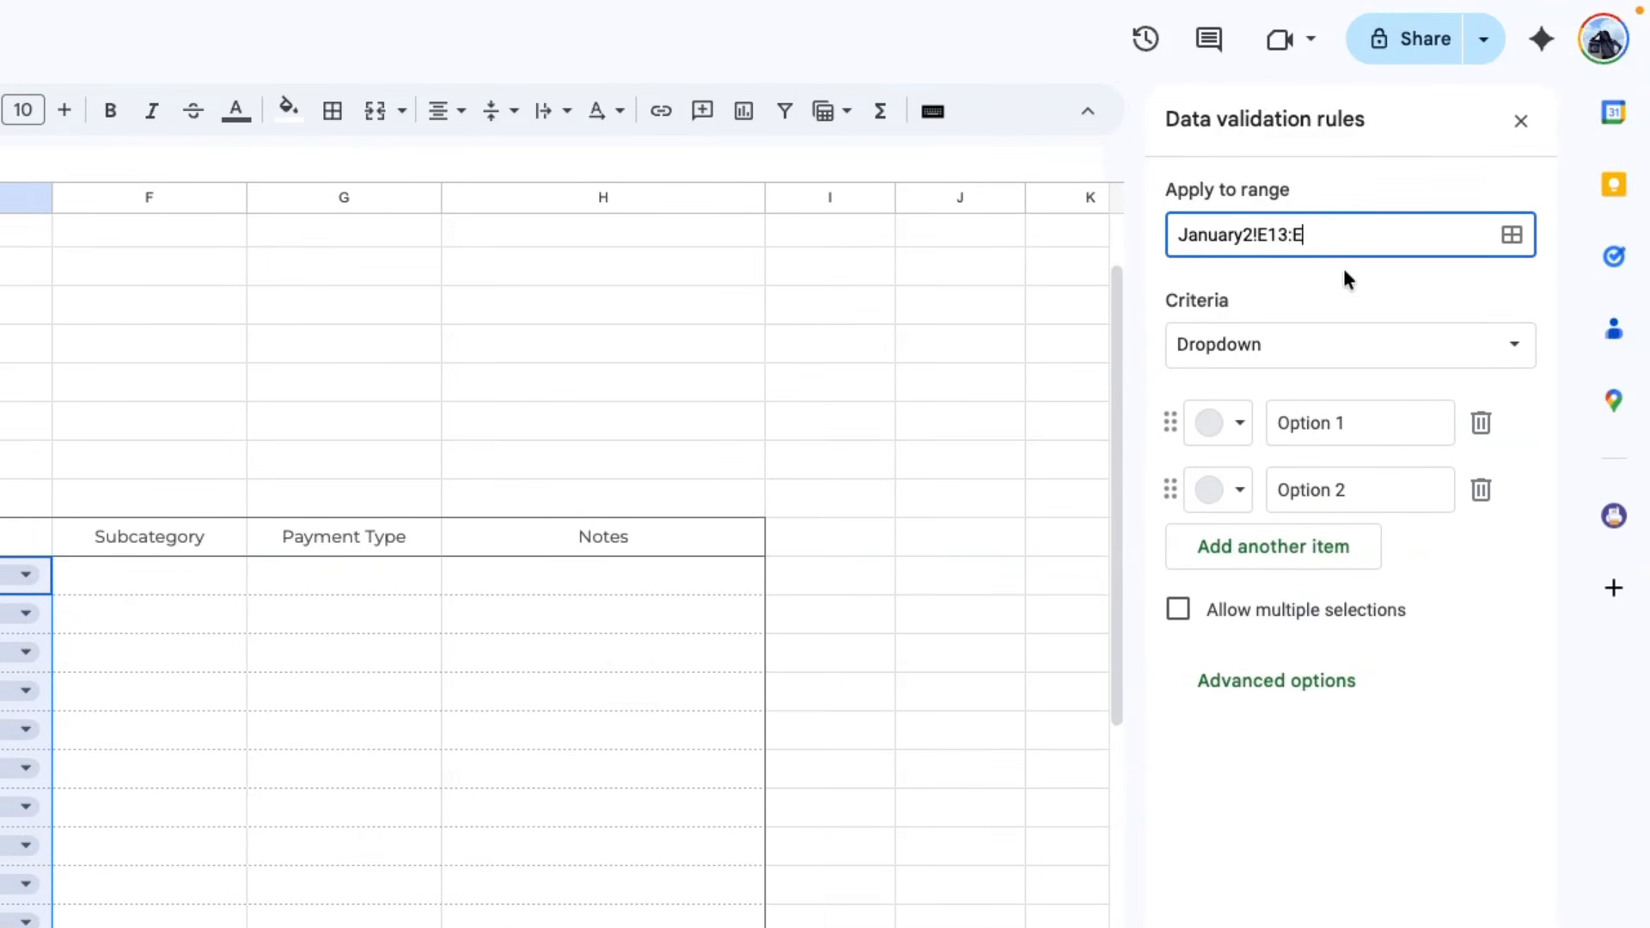
click(1343, 274)
- Make the Category rule a dropdown from range Setup2!C3:C22, review its advanced options and save it
click(1358, 348)
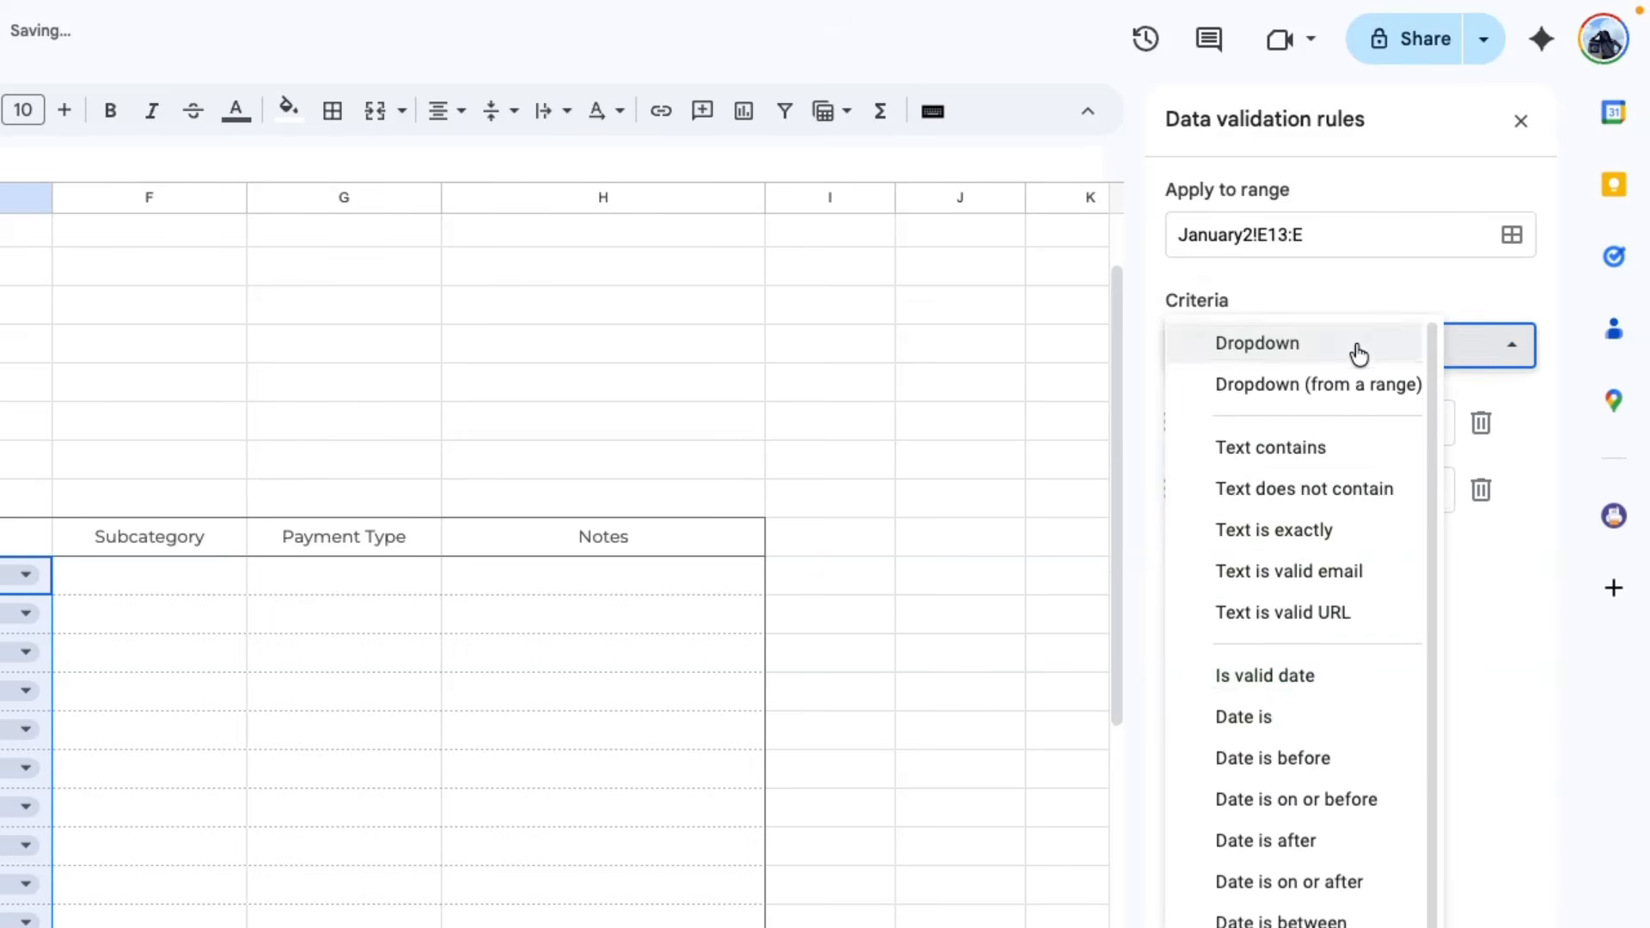
click(1298, 388)
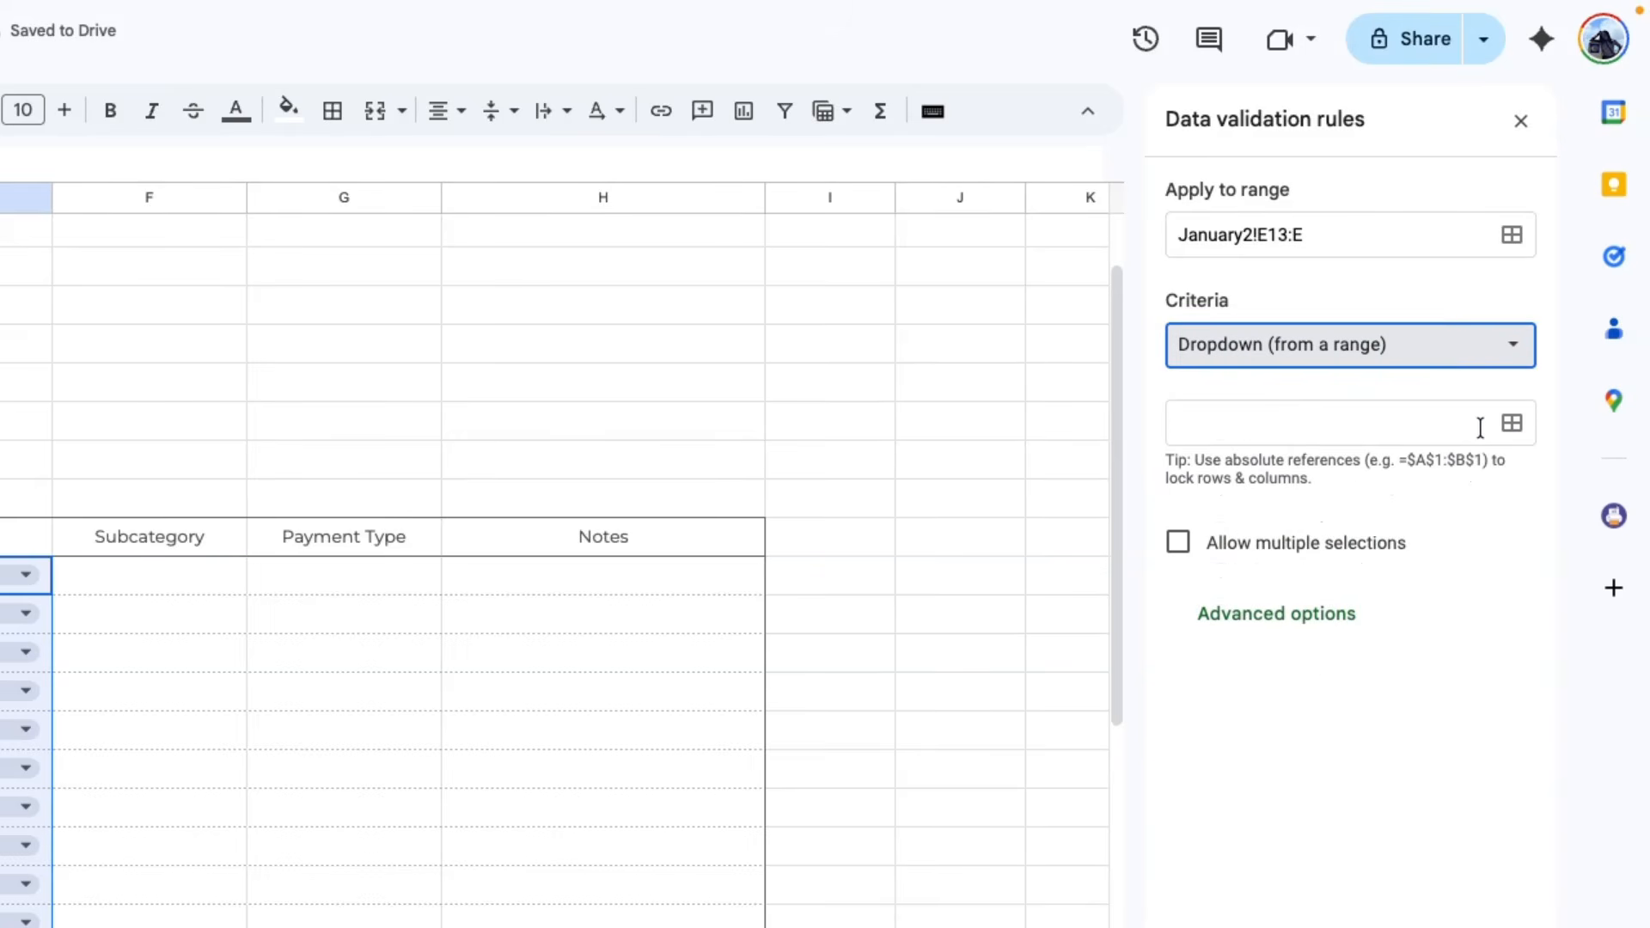
click(1510, 426)
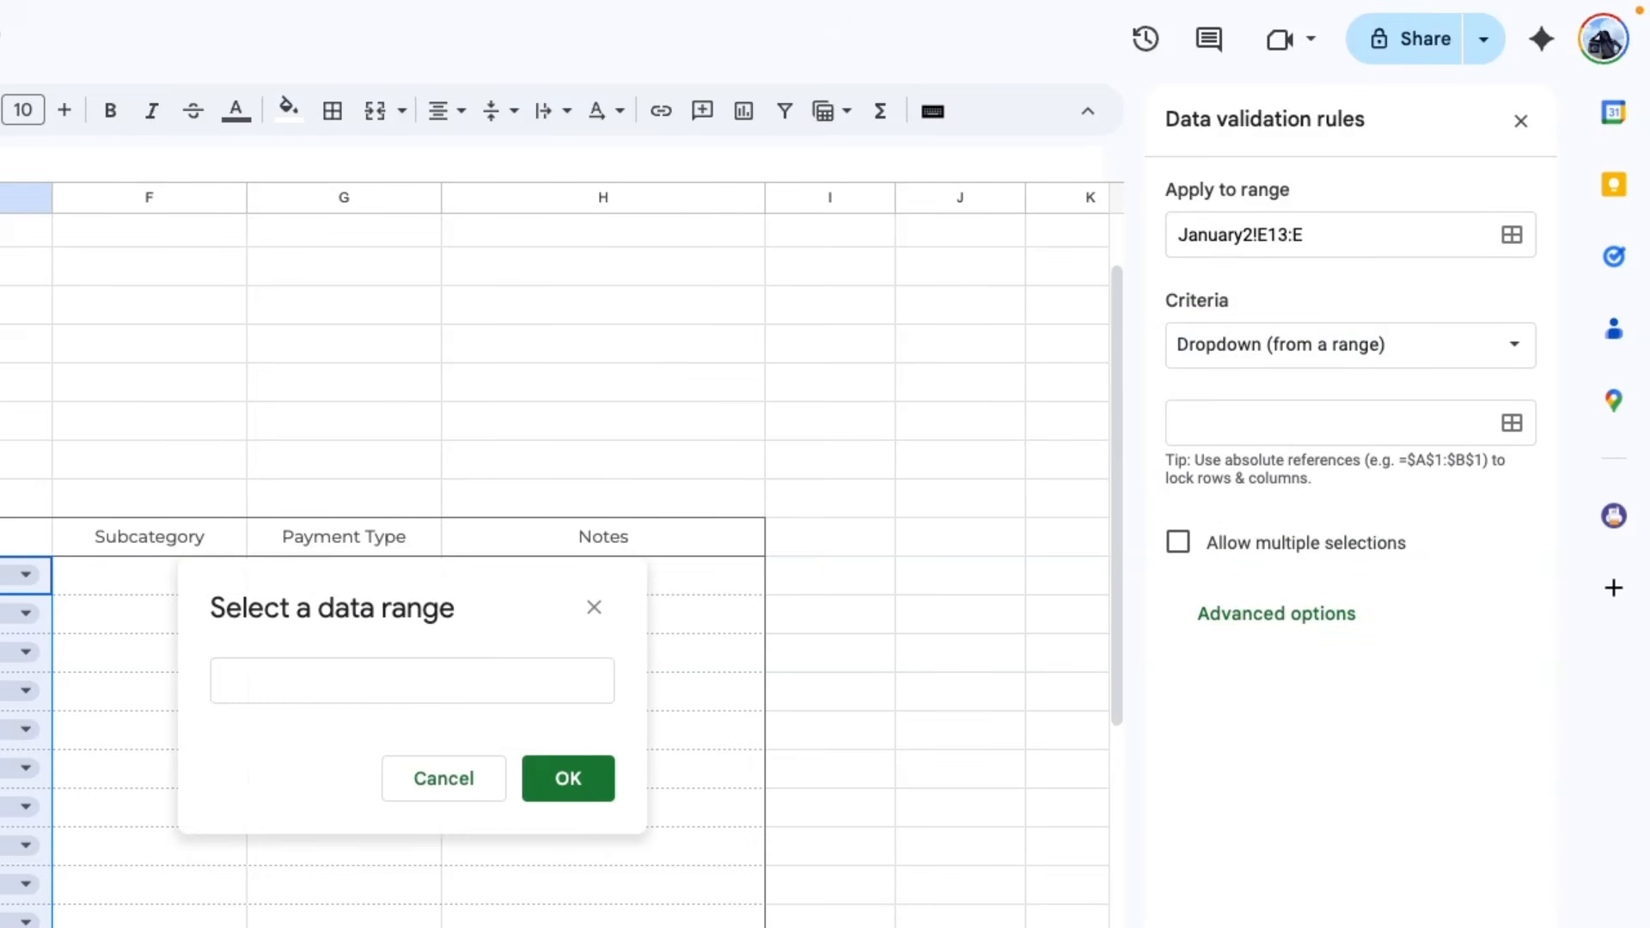
click(361, 913)
drag(160, 203, 173, 692)
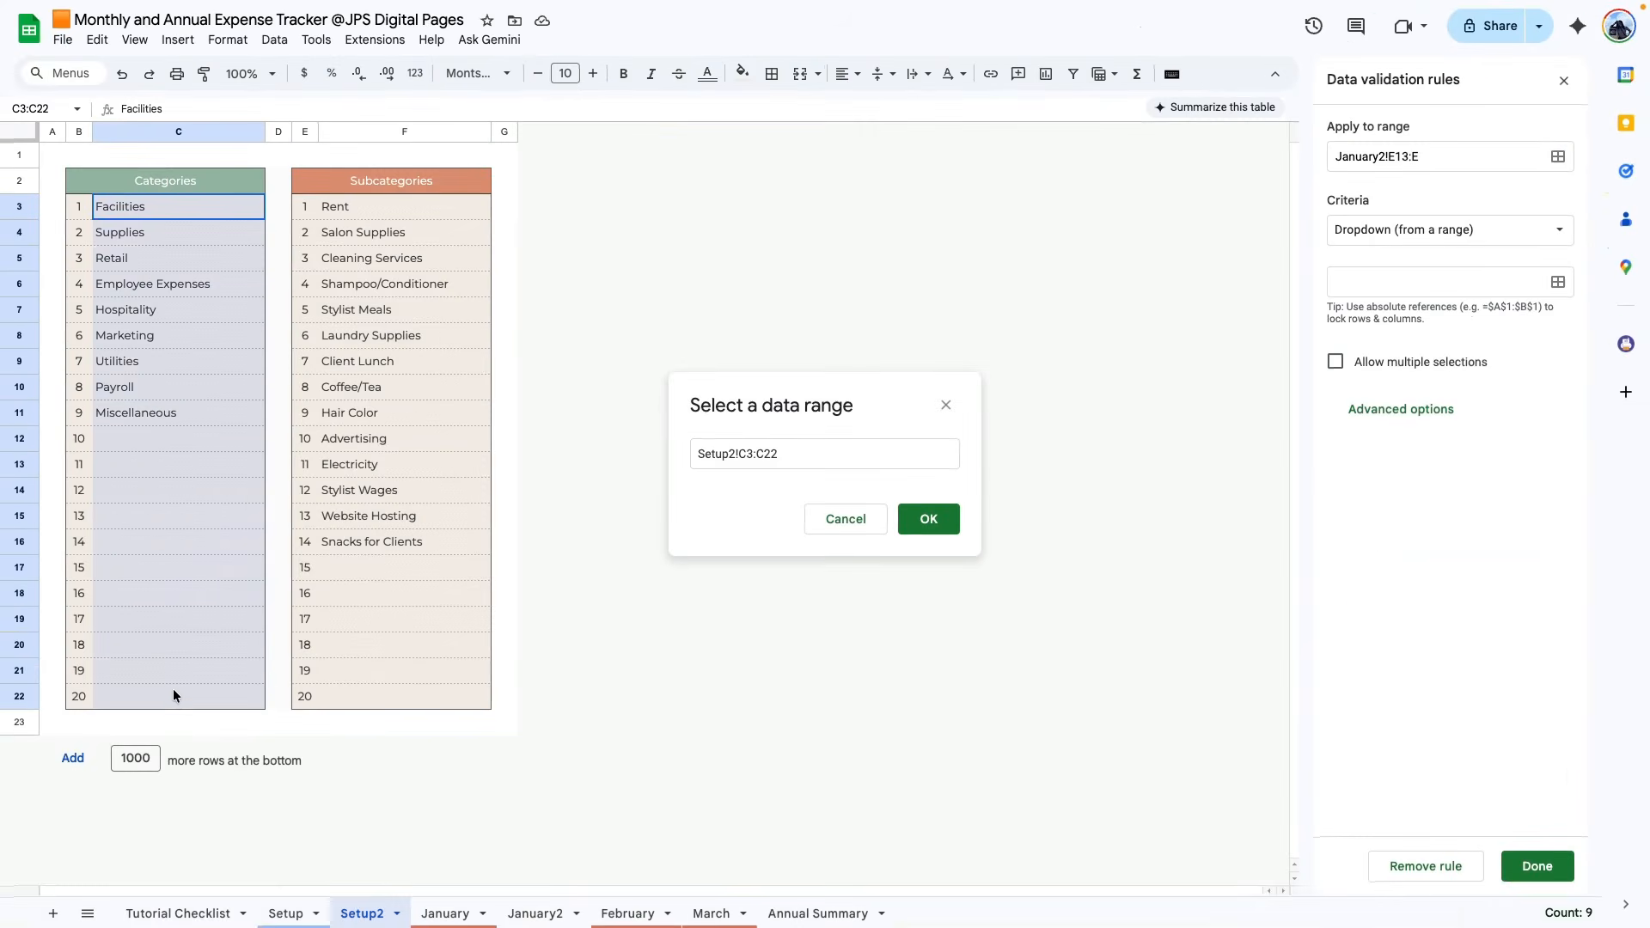
click(928, 519)
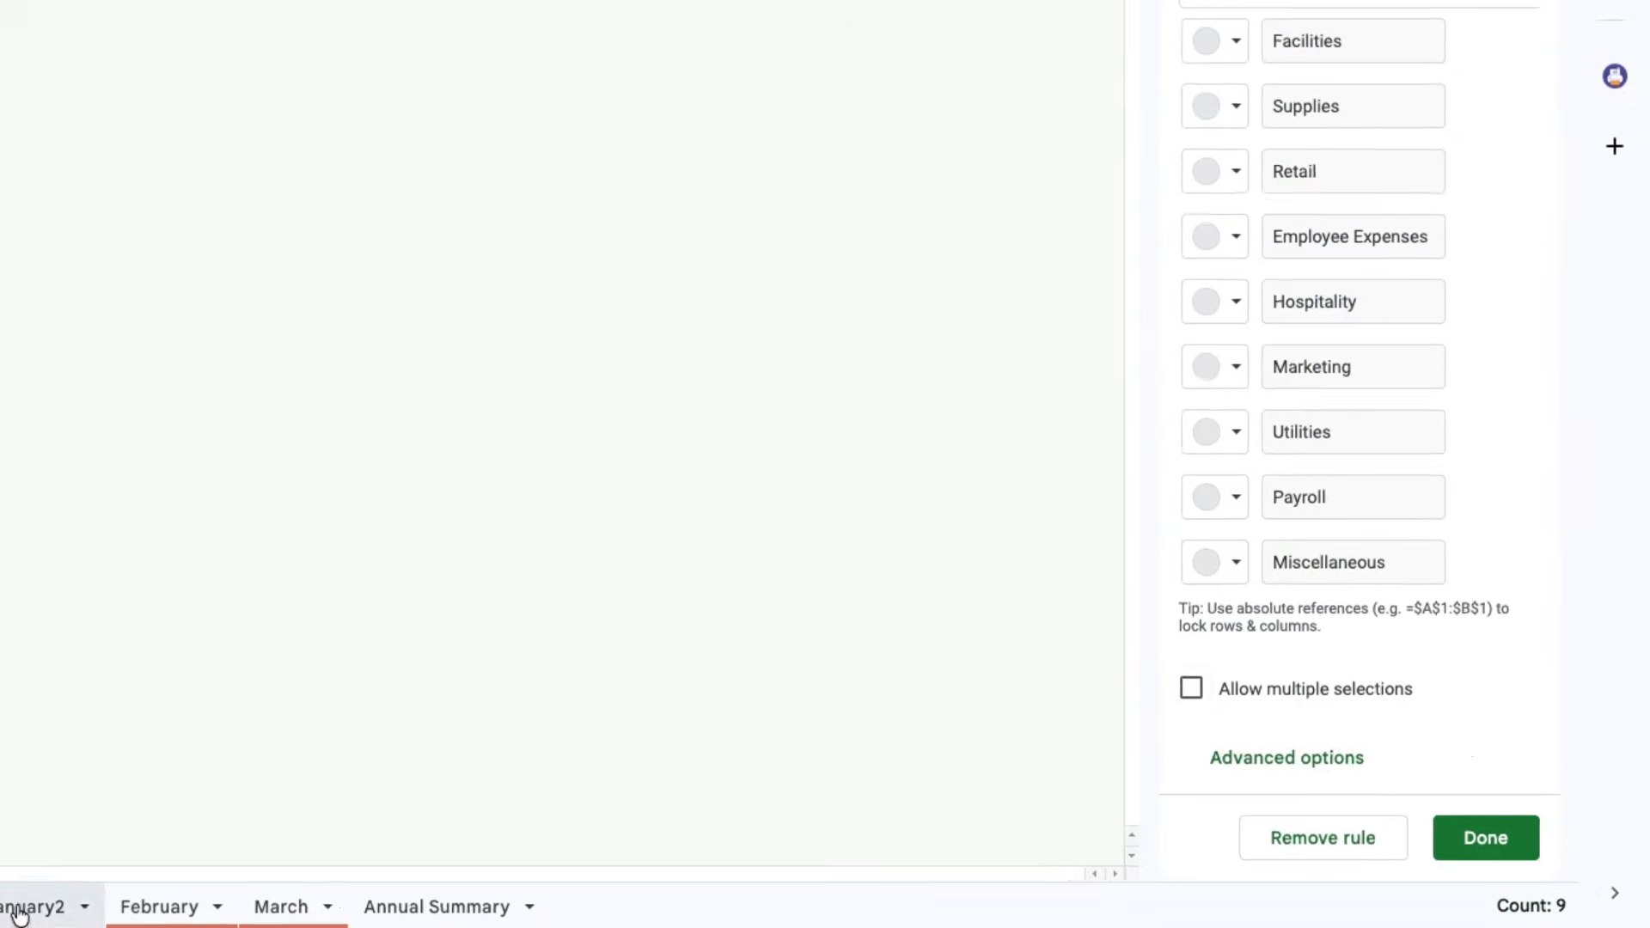
click(1433, 817)
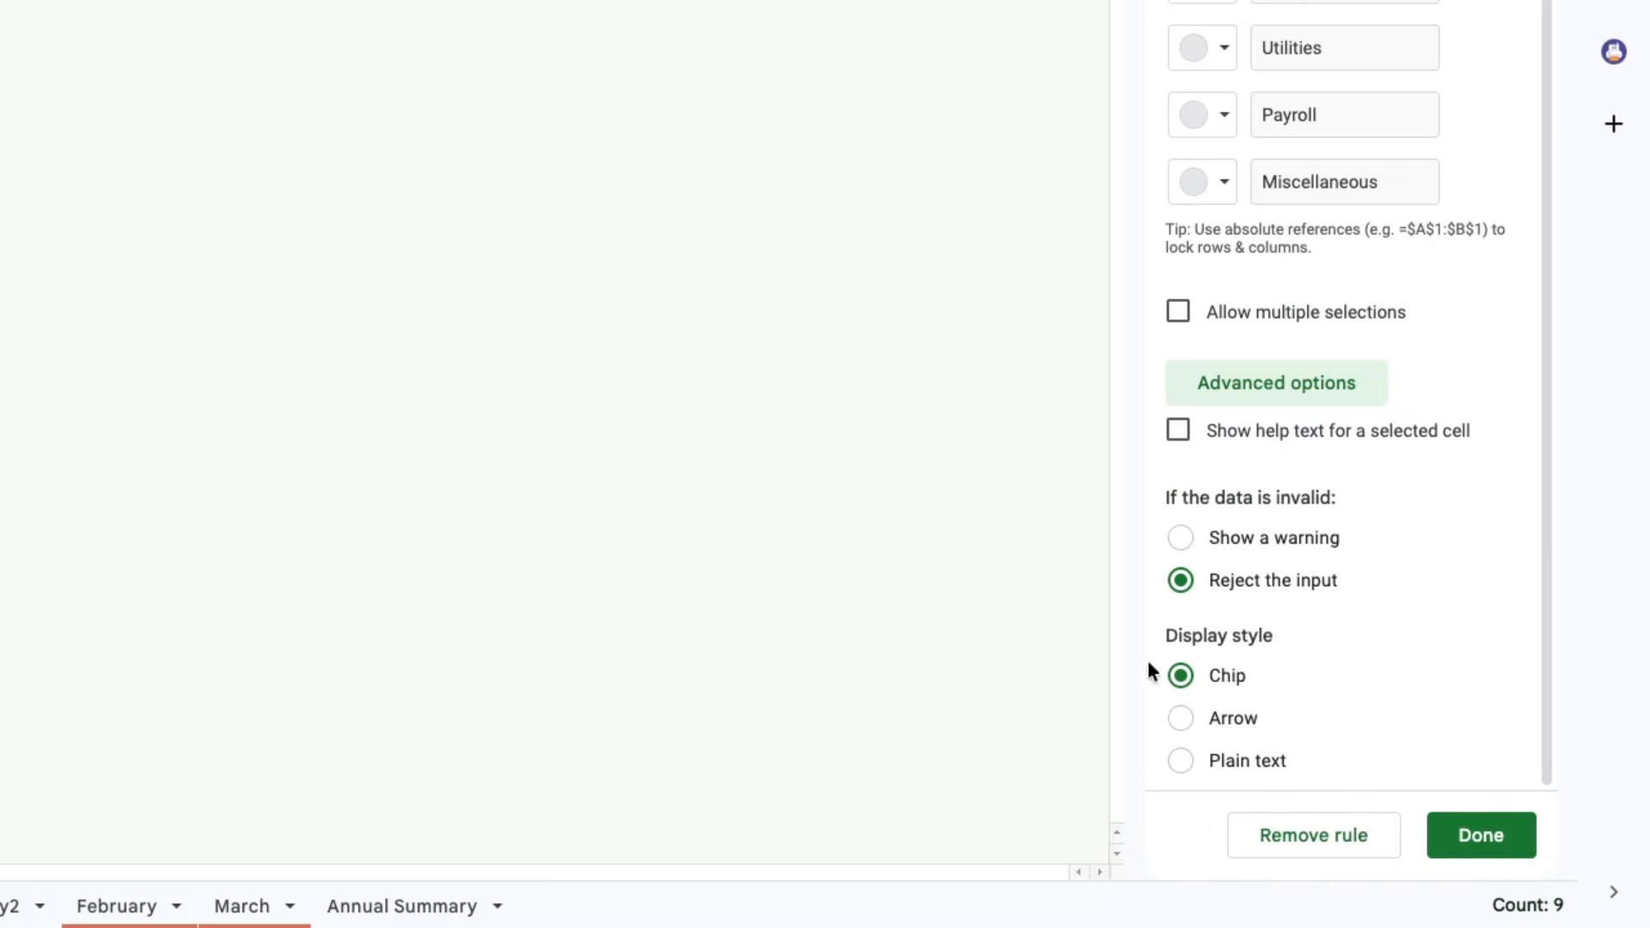
click(1481, 838)
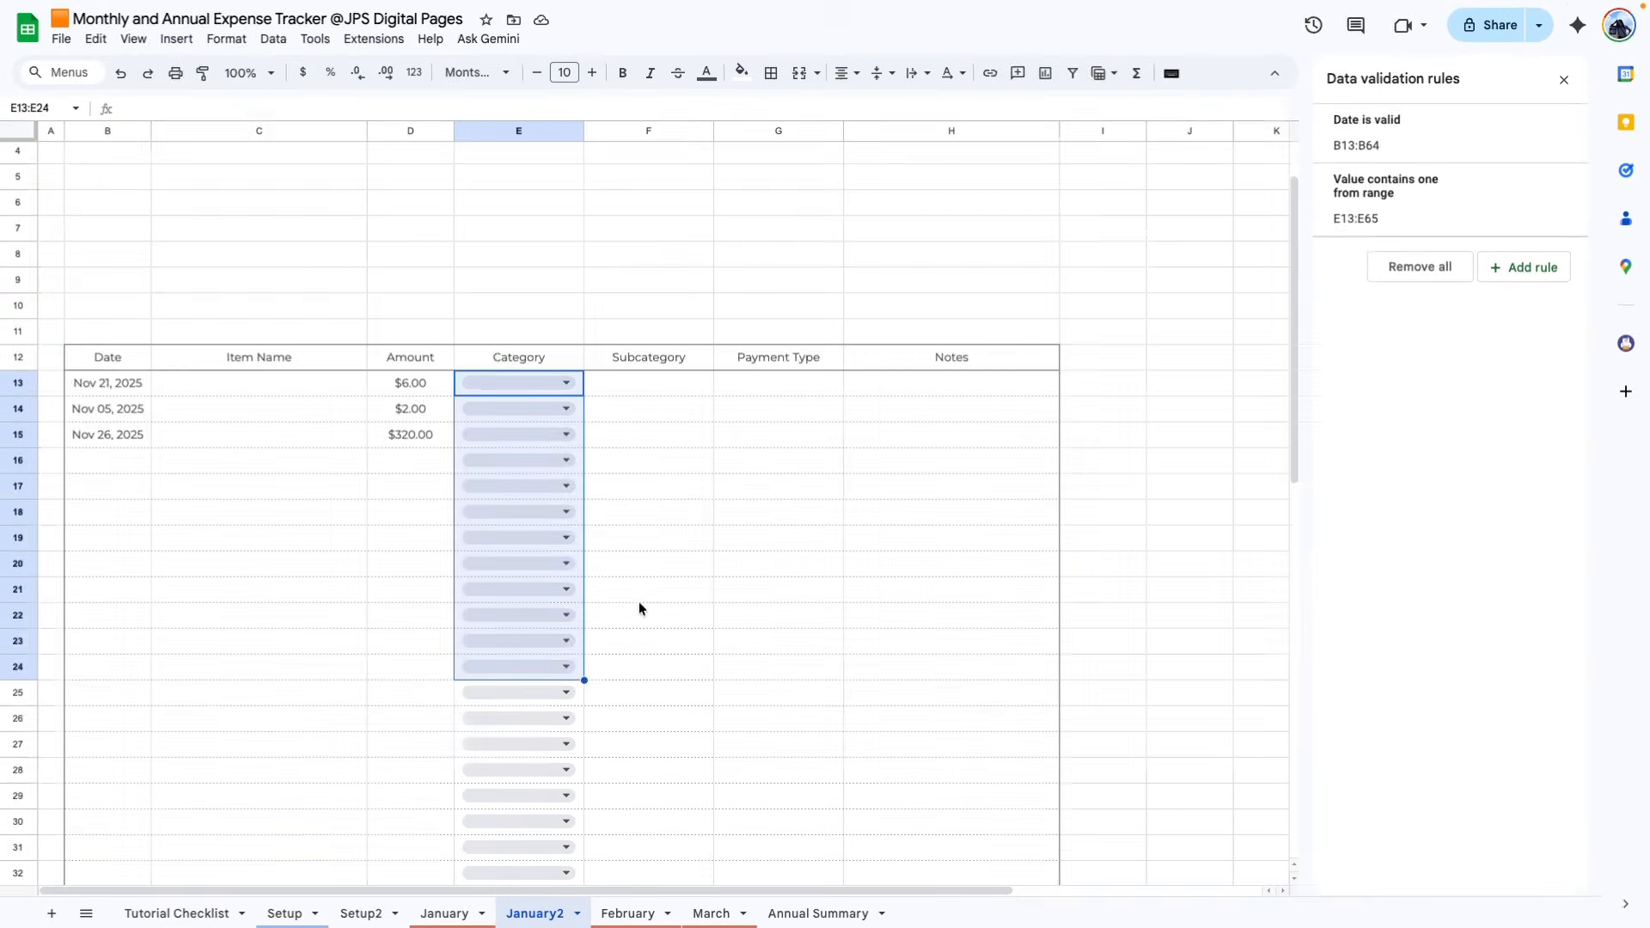
- Remove the extra Category dropdown from cell E65 below the expense table
scroll(638, 607, down, 10)
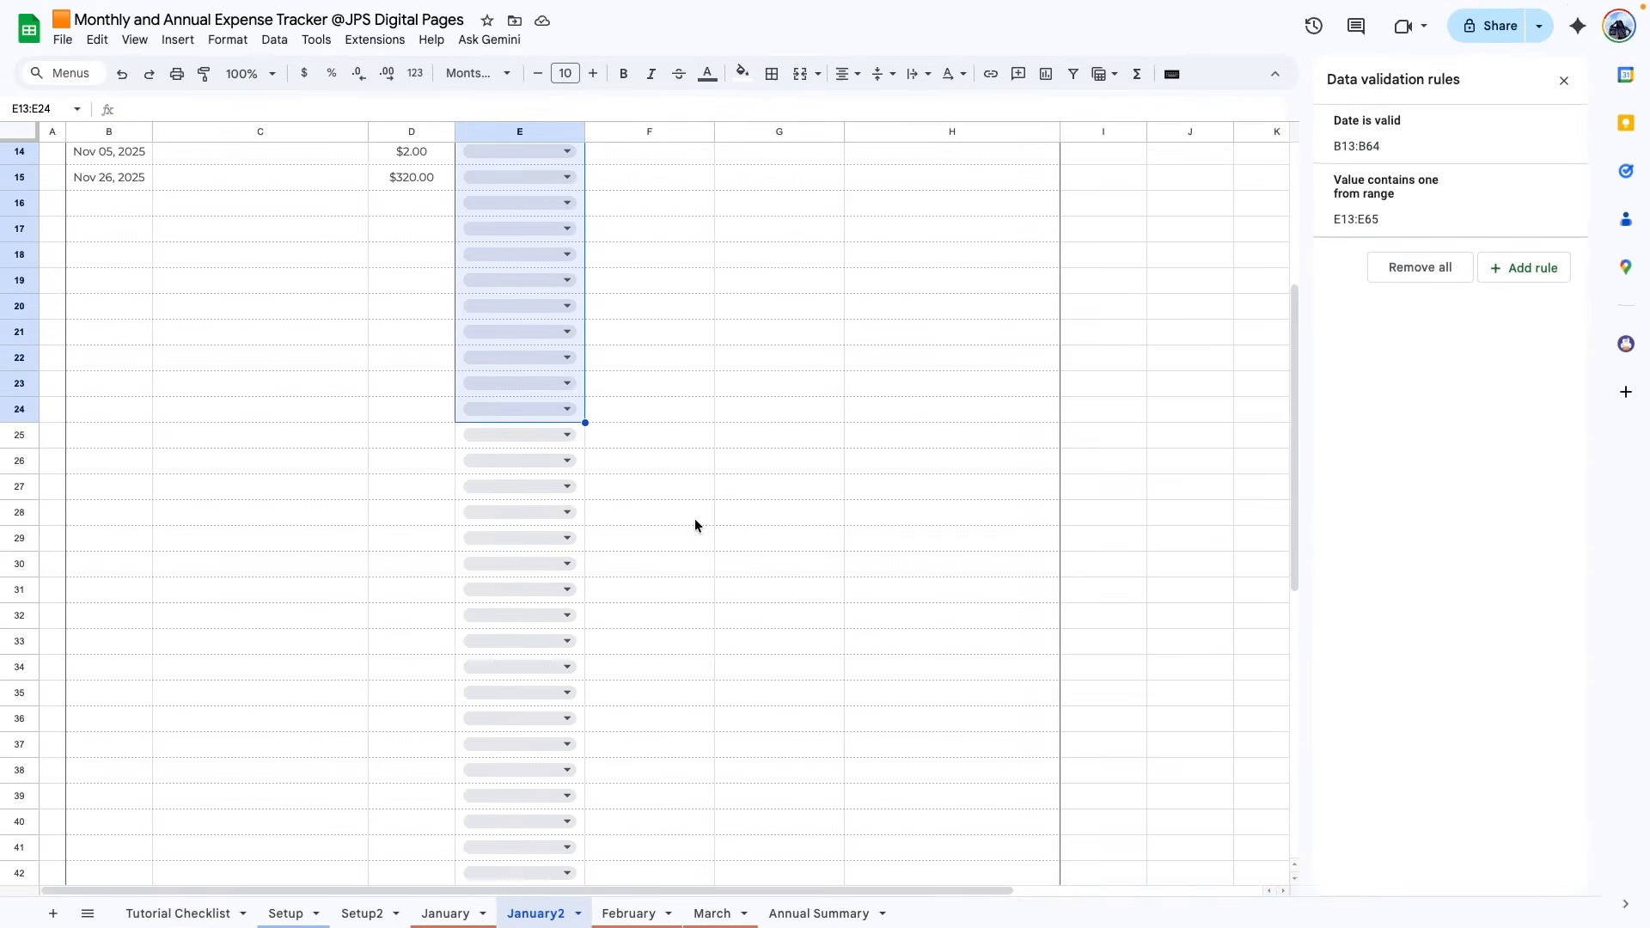
click(570, 837)
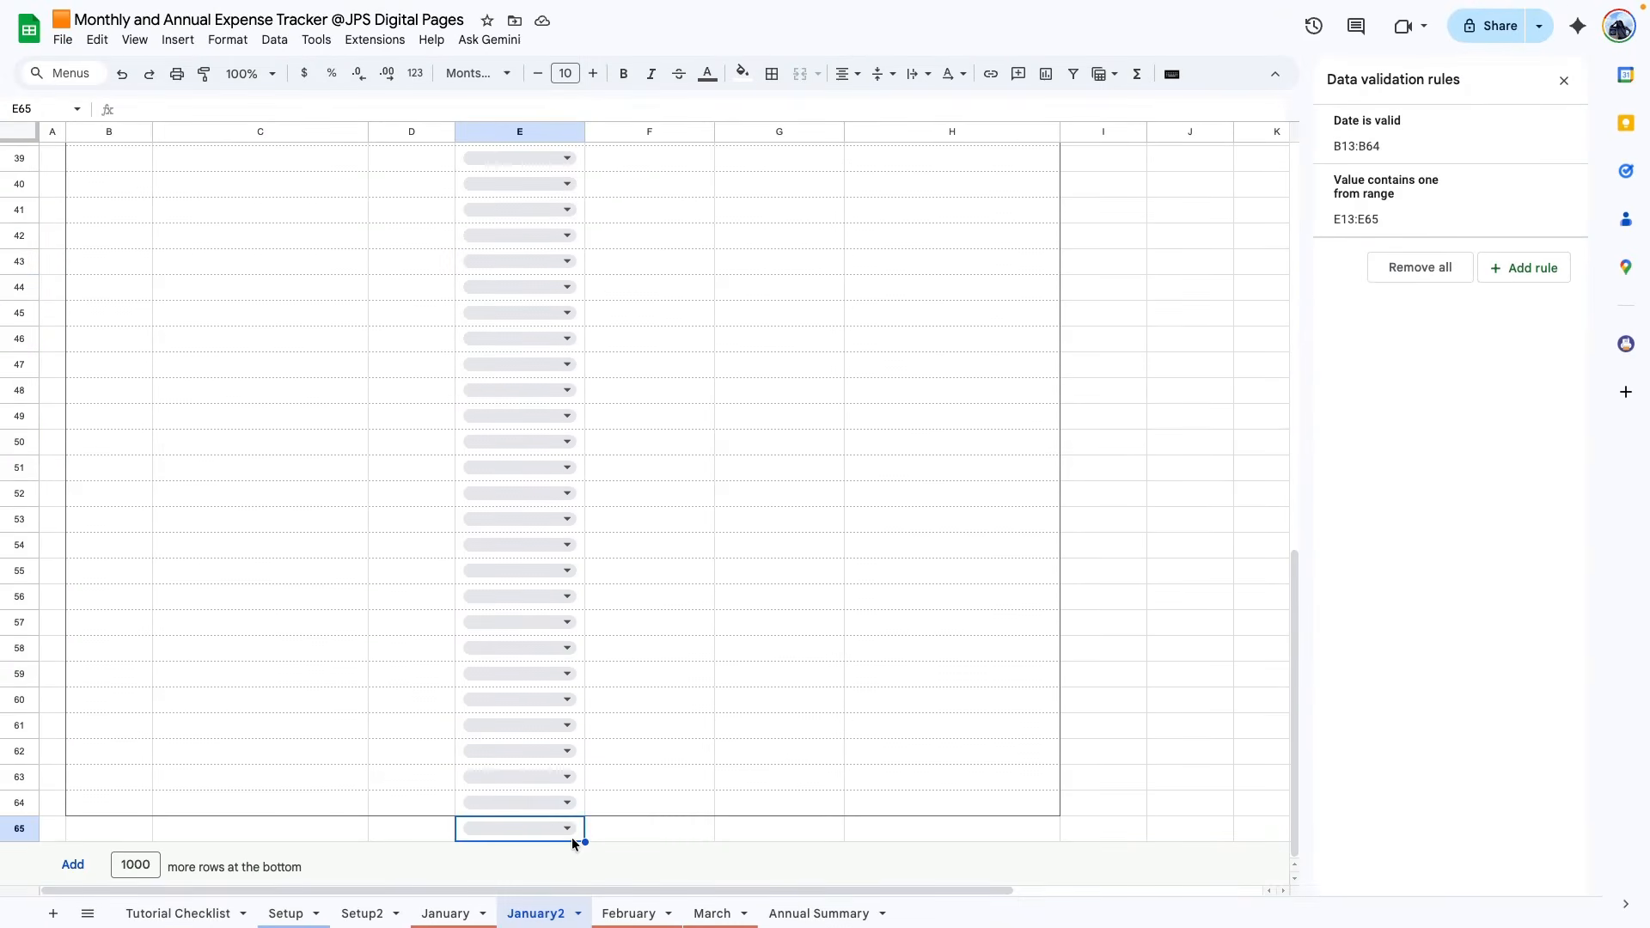
key(Delete)
click(663, 688)
scroll(675, 602, up, 11)
- Add a Dropdown (from a range) rule to the Subcategory column, January2!F13:F, using Setup2!F3:F22 as its source
drag(627, 468, 649, 619)
click(1497, 282)
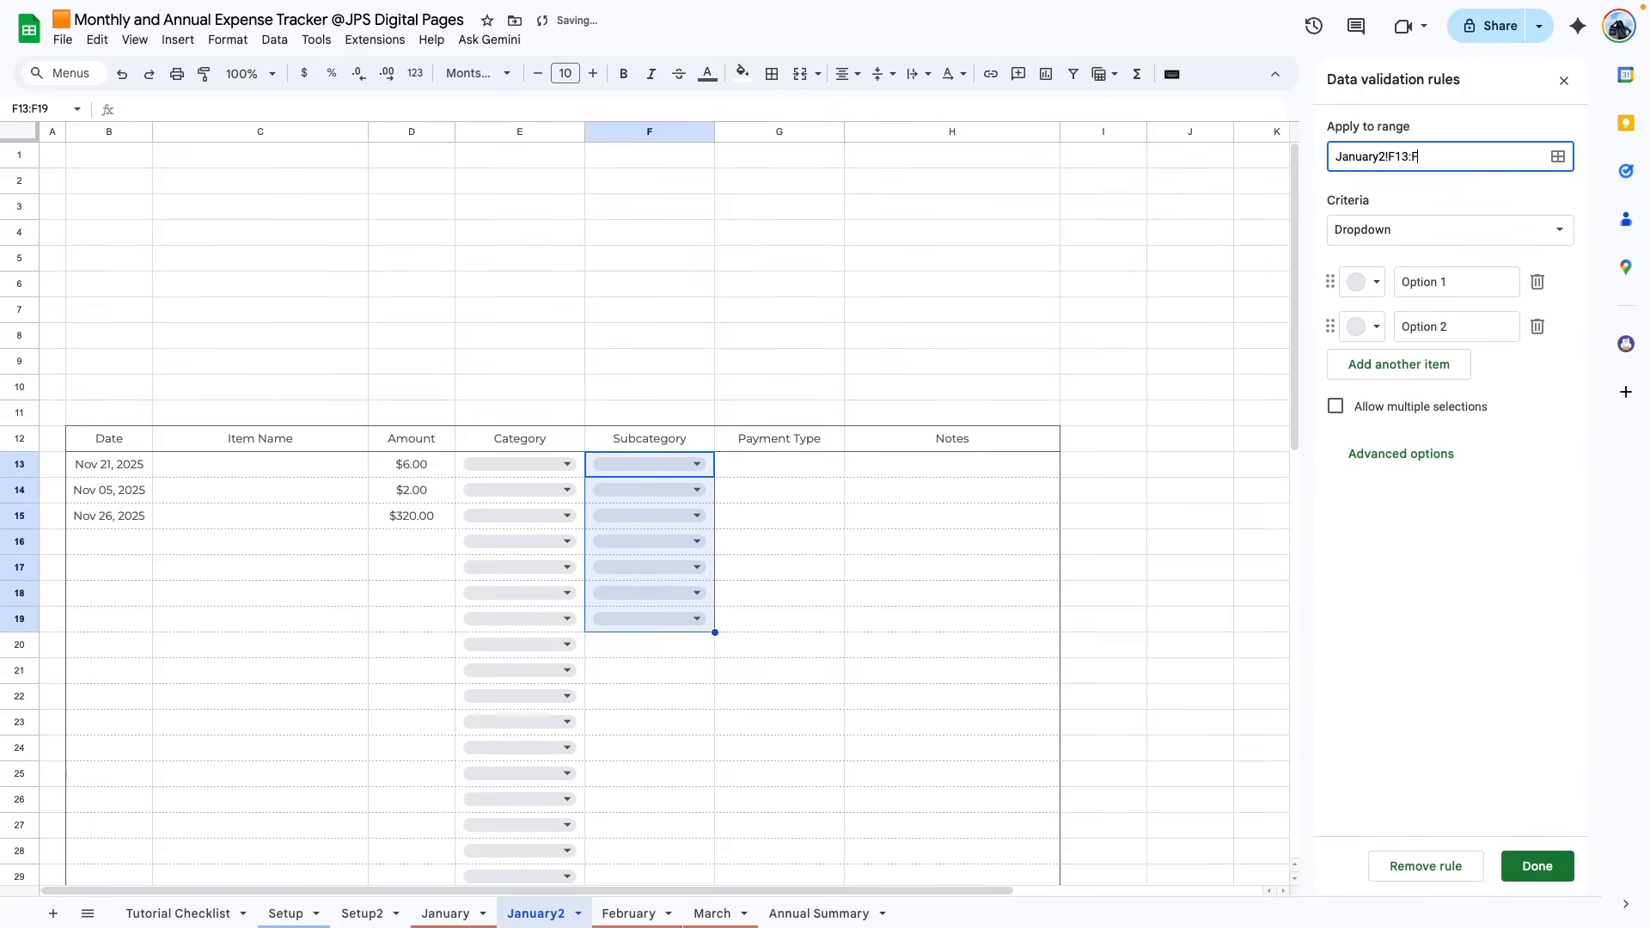
click(1432, 229)
click(1478, 256)
click(1559, 282)
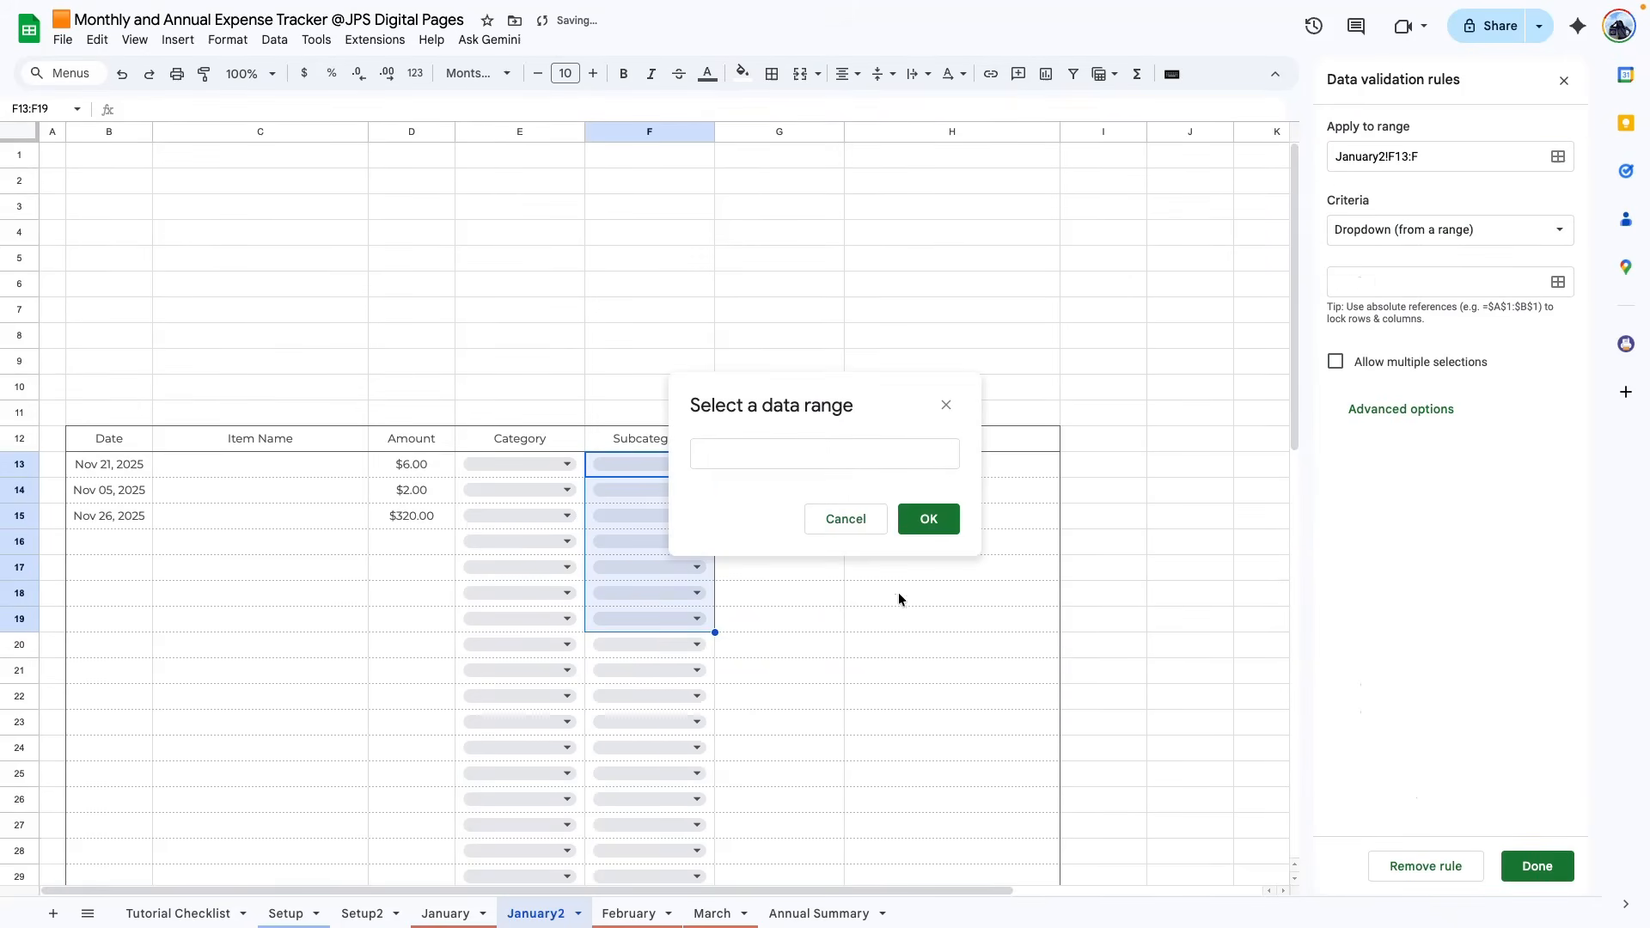
click(362, 913)
click(413, 206)
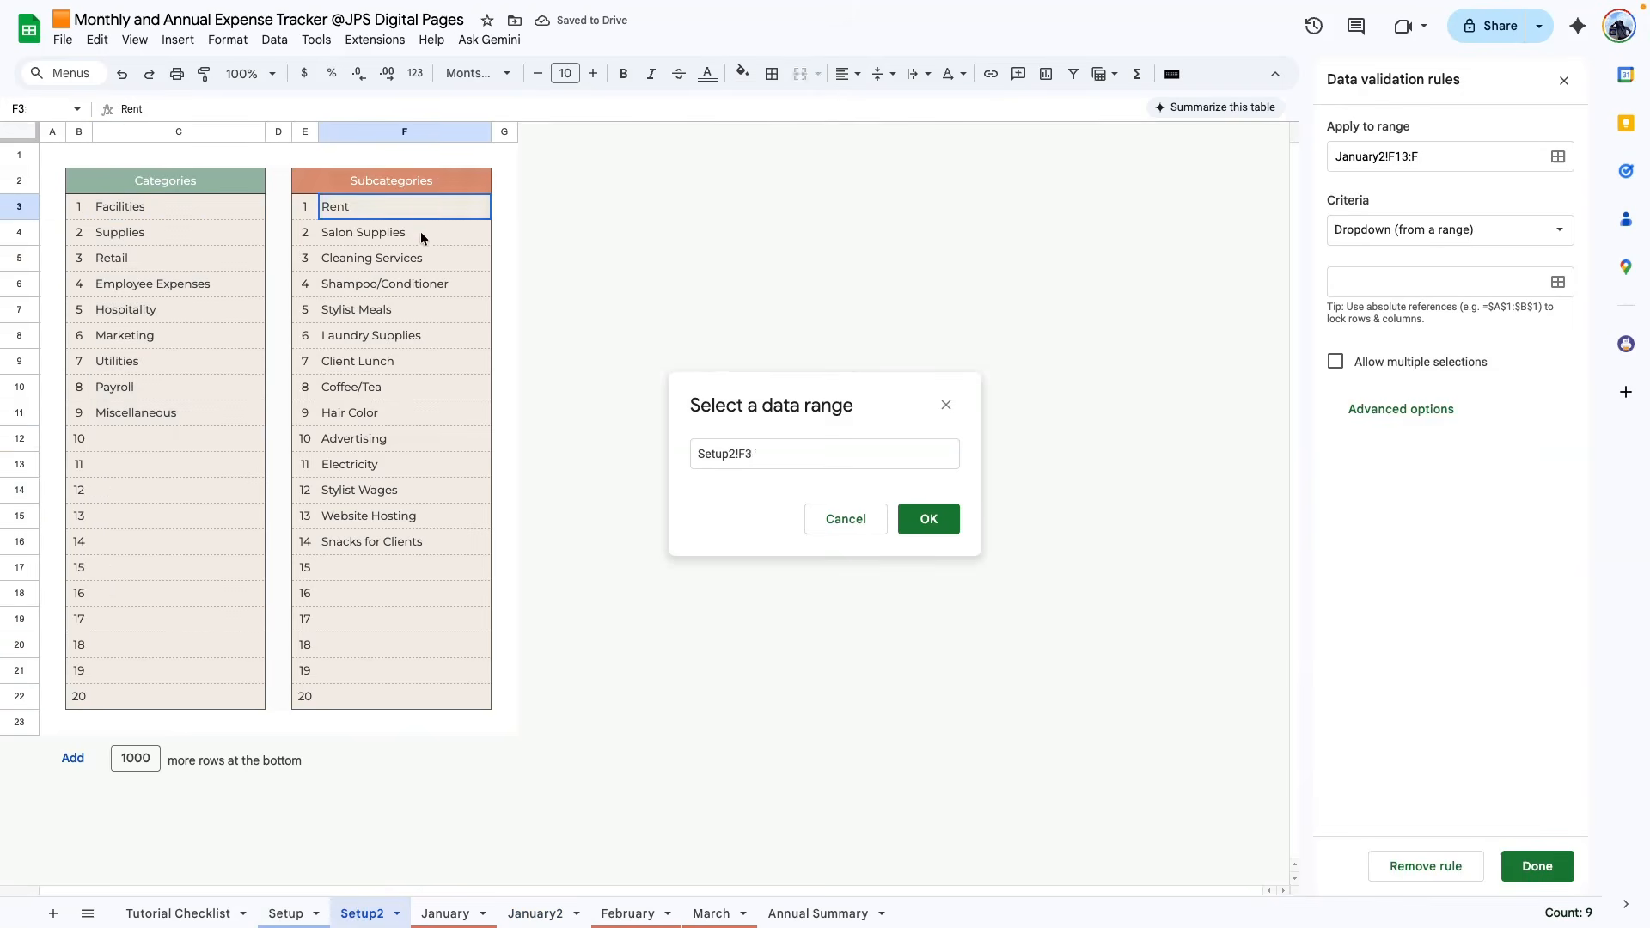
drag(420, 230, 451, 698)
click(928, 519)
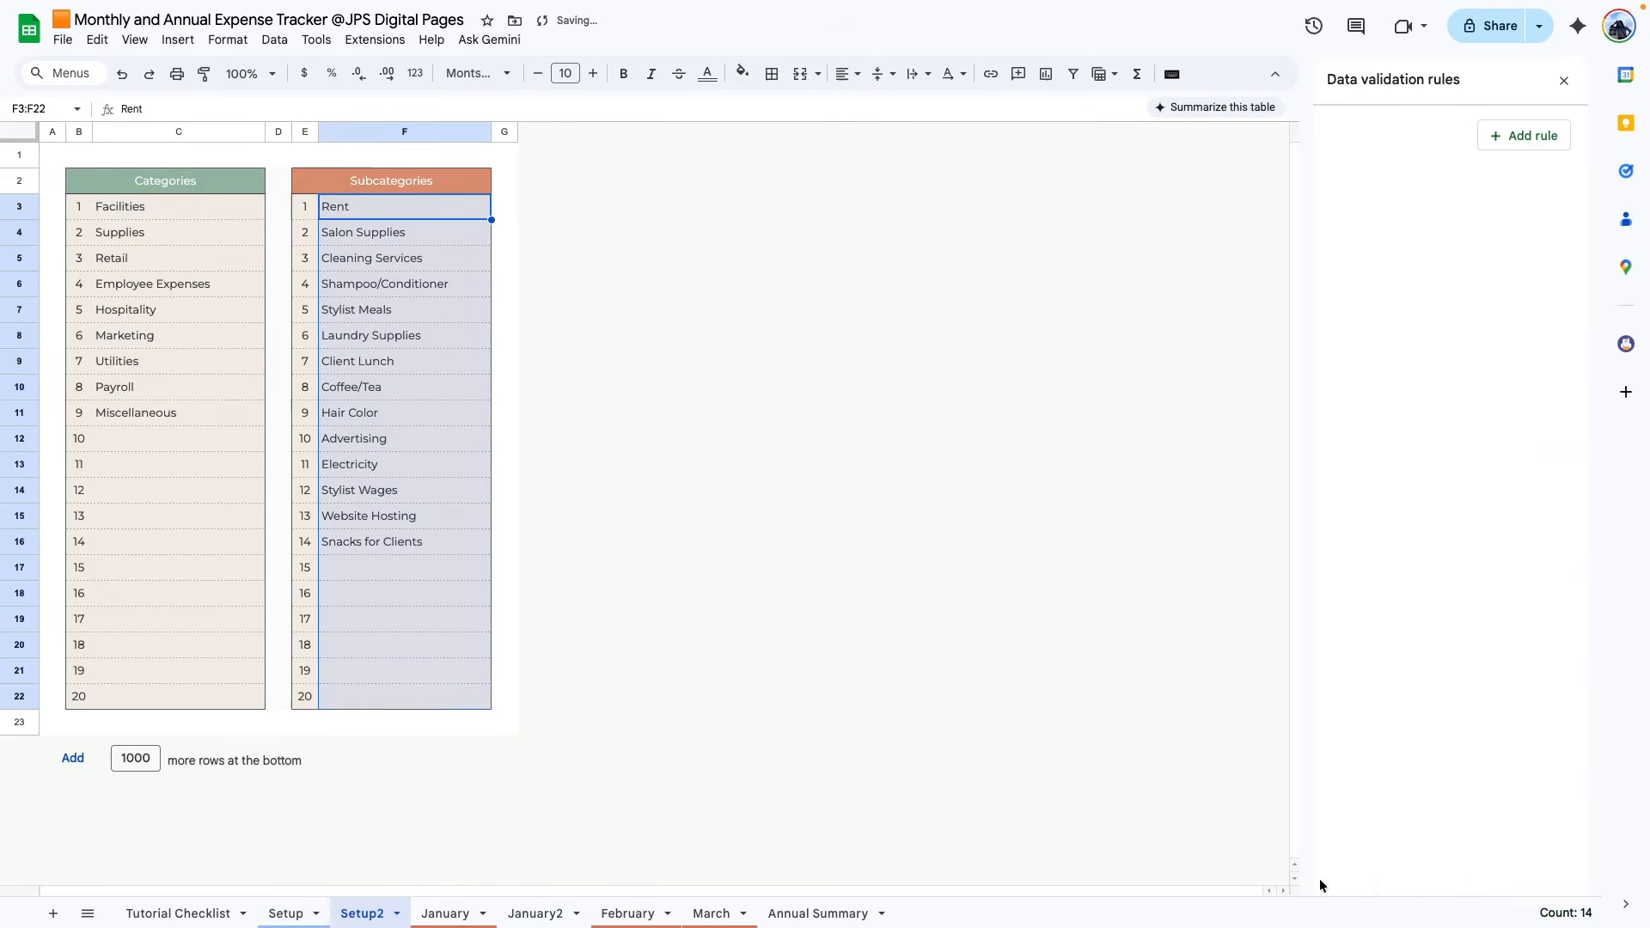
- Remove the extra Subcategory dropdown from cell F65 below the expense table
click(677, 834)
scroll(808, 358, up, 7)
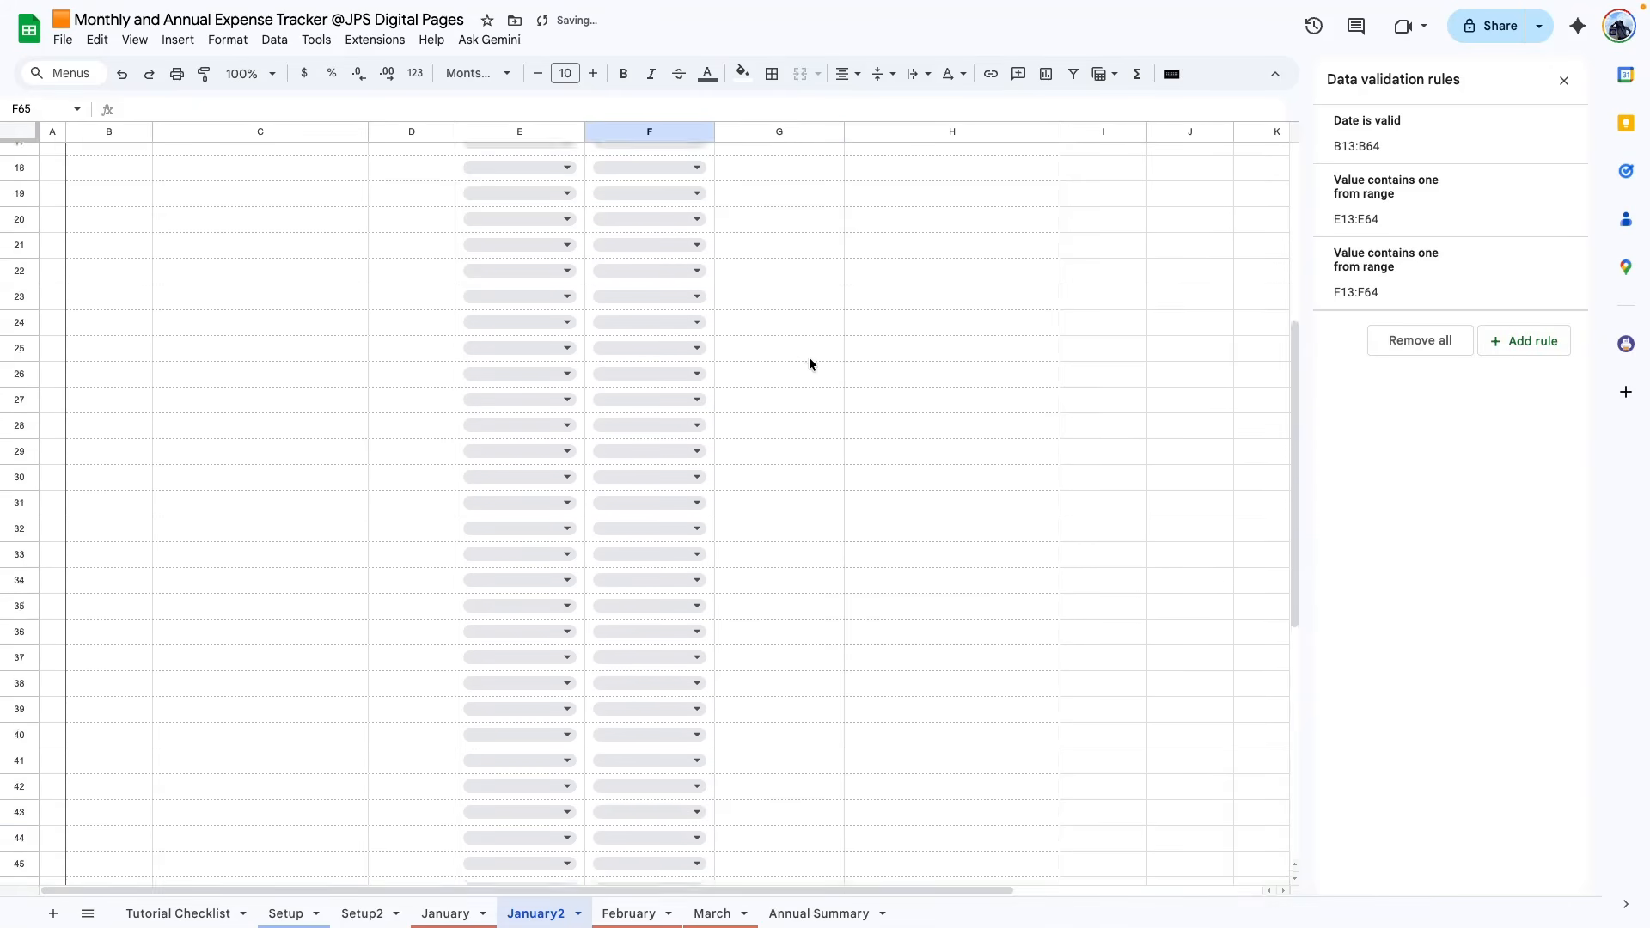
scroll(807, 358, up, 5)
- Open the Subcategory dropdown rule of F13 for editing and view the color customization options for the Rent item
click(683, 463)
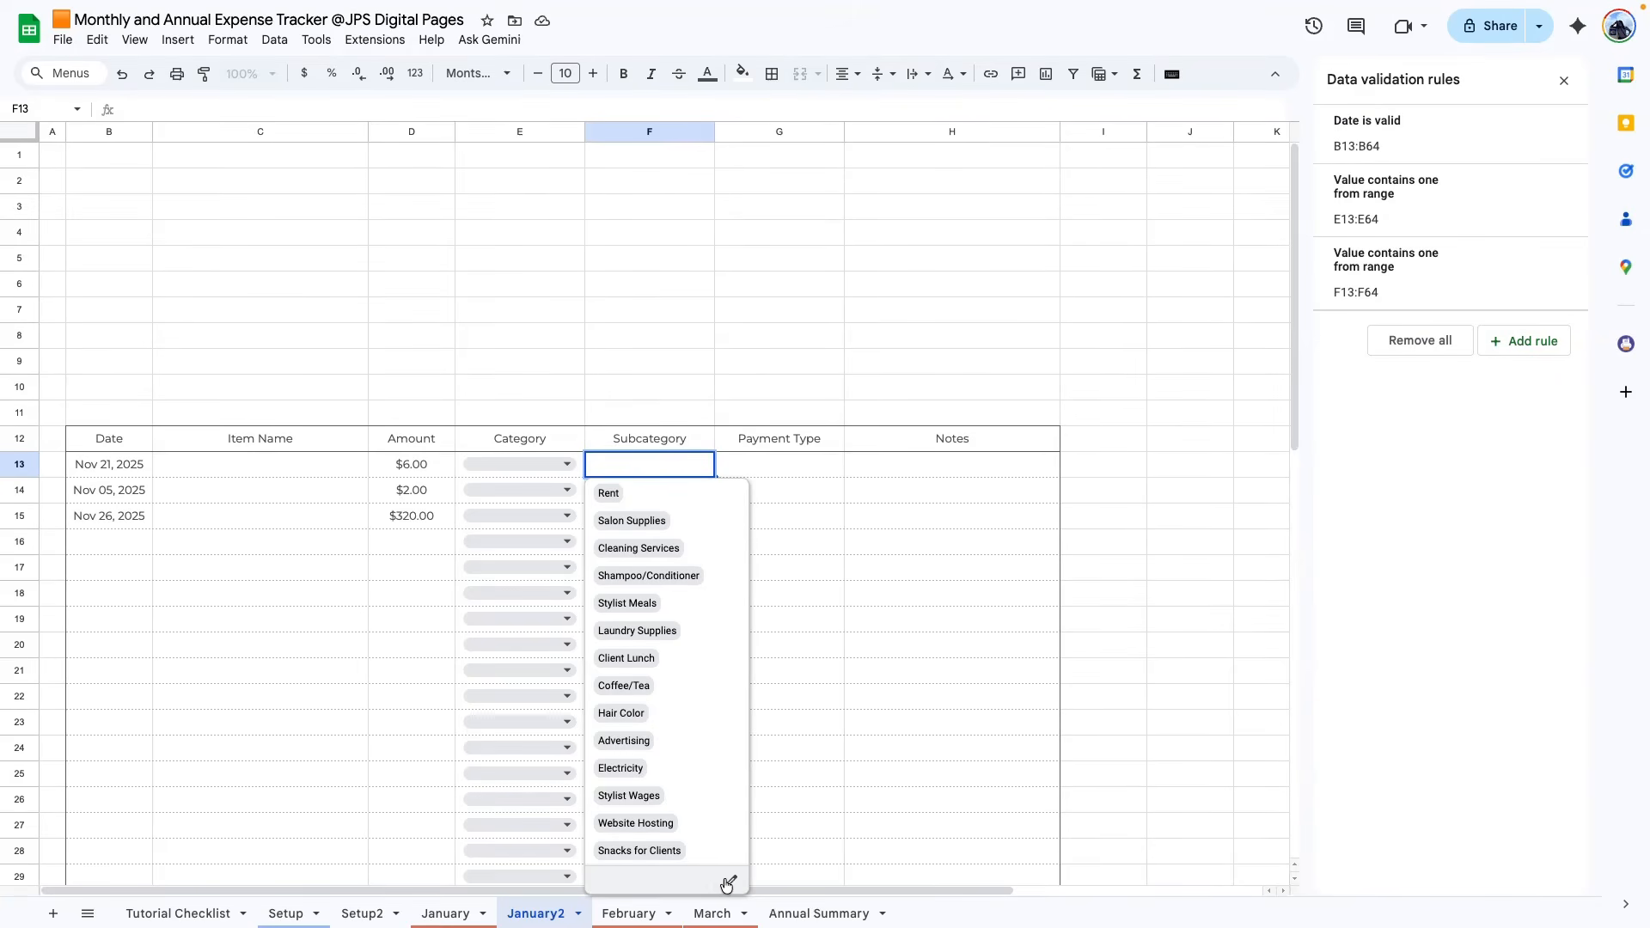
click(725, 882)
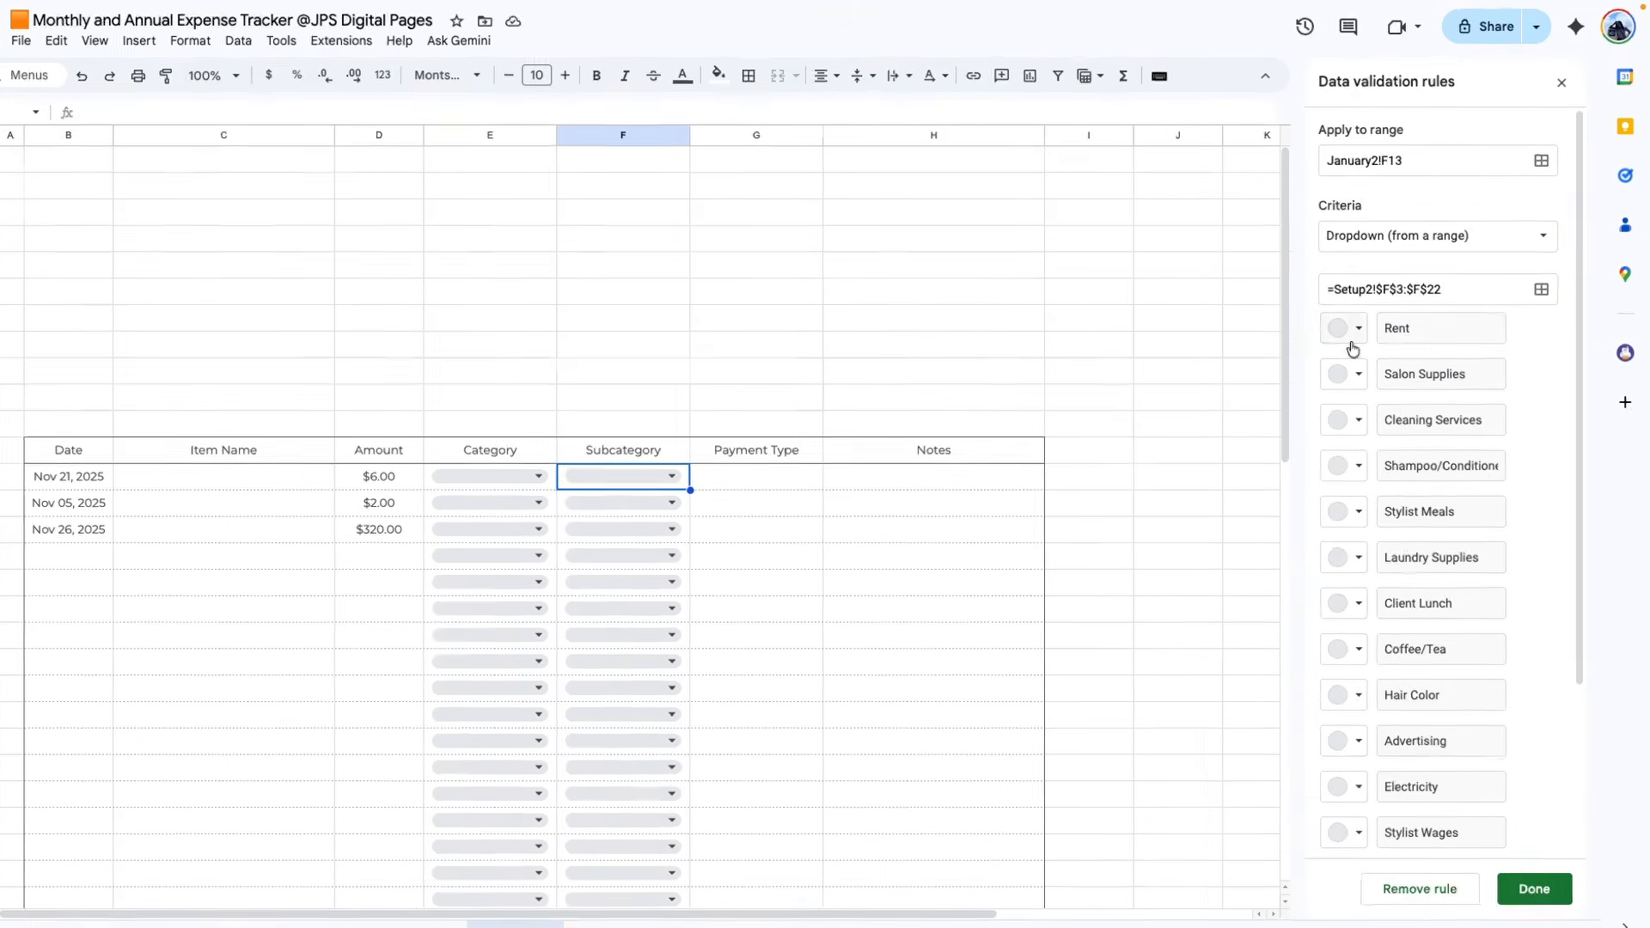
click(1352, 344)
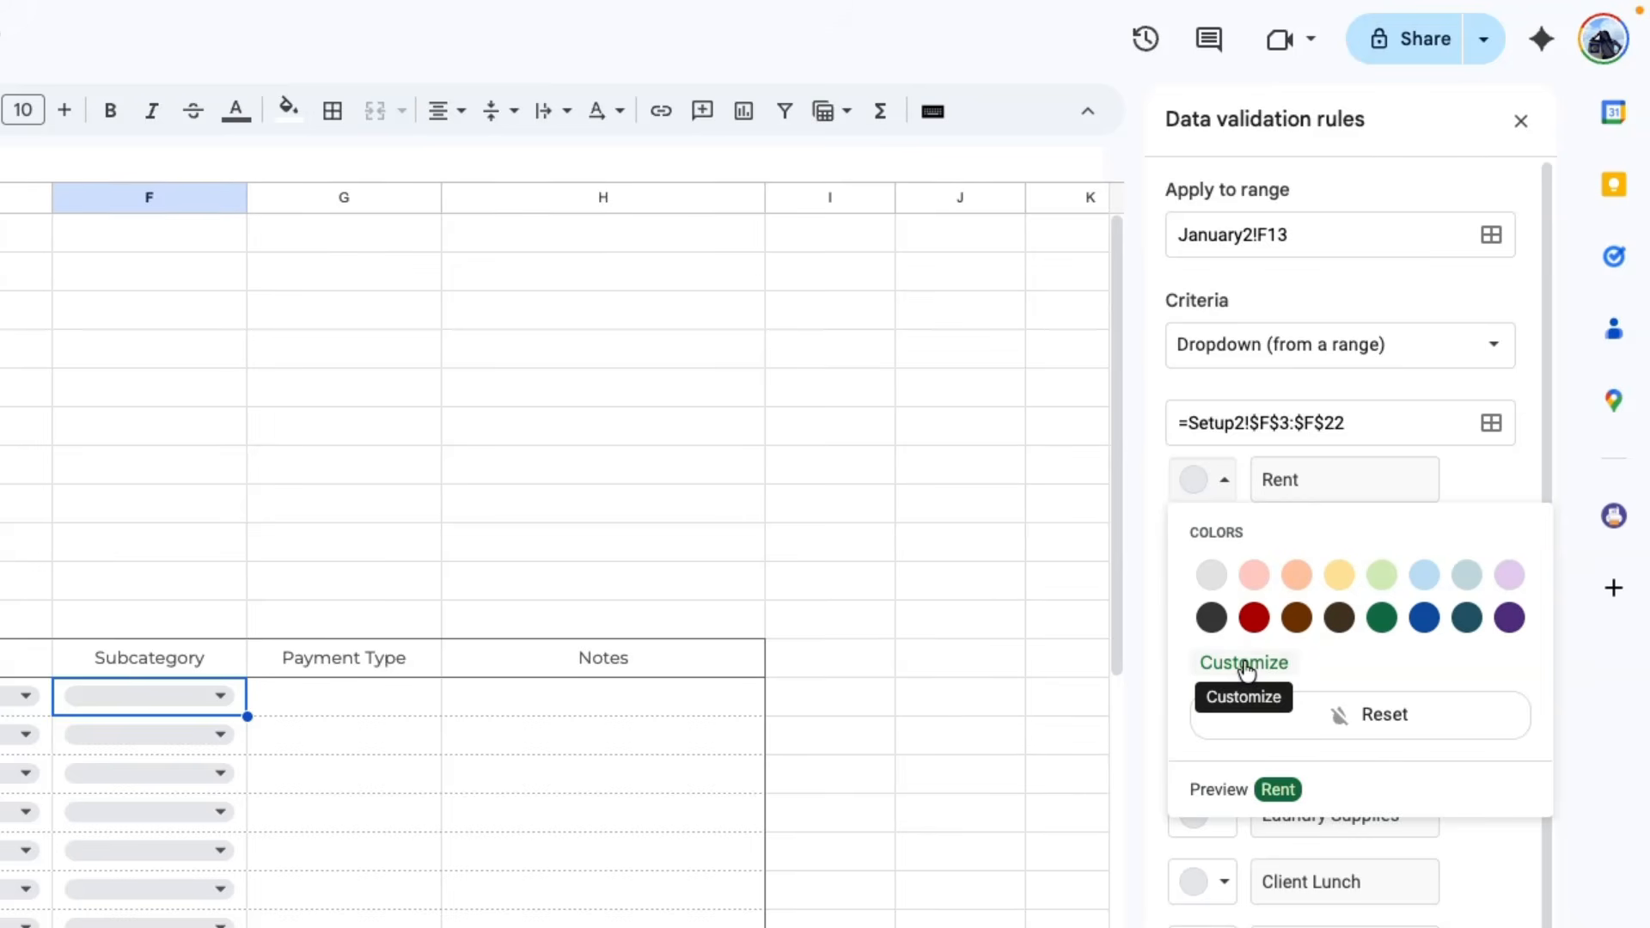
click(1246, 664)
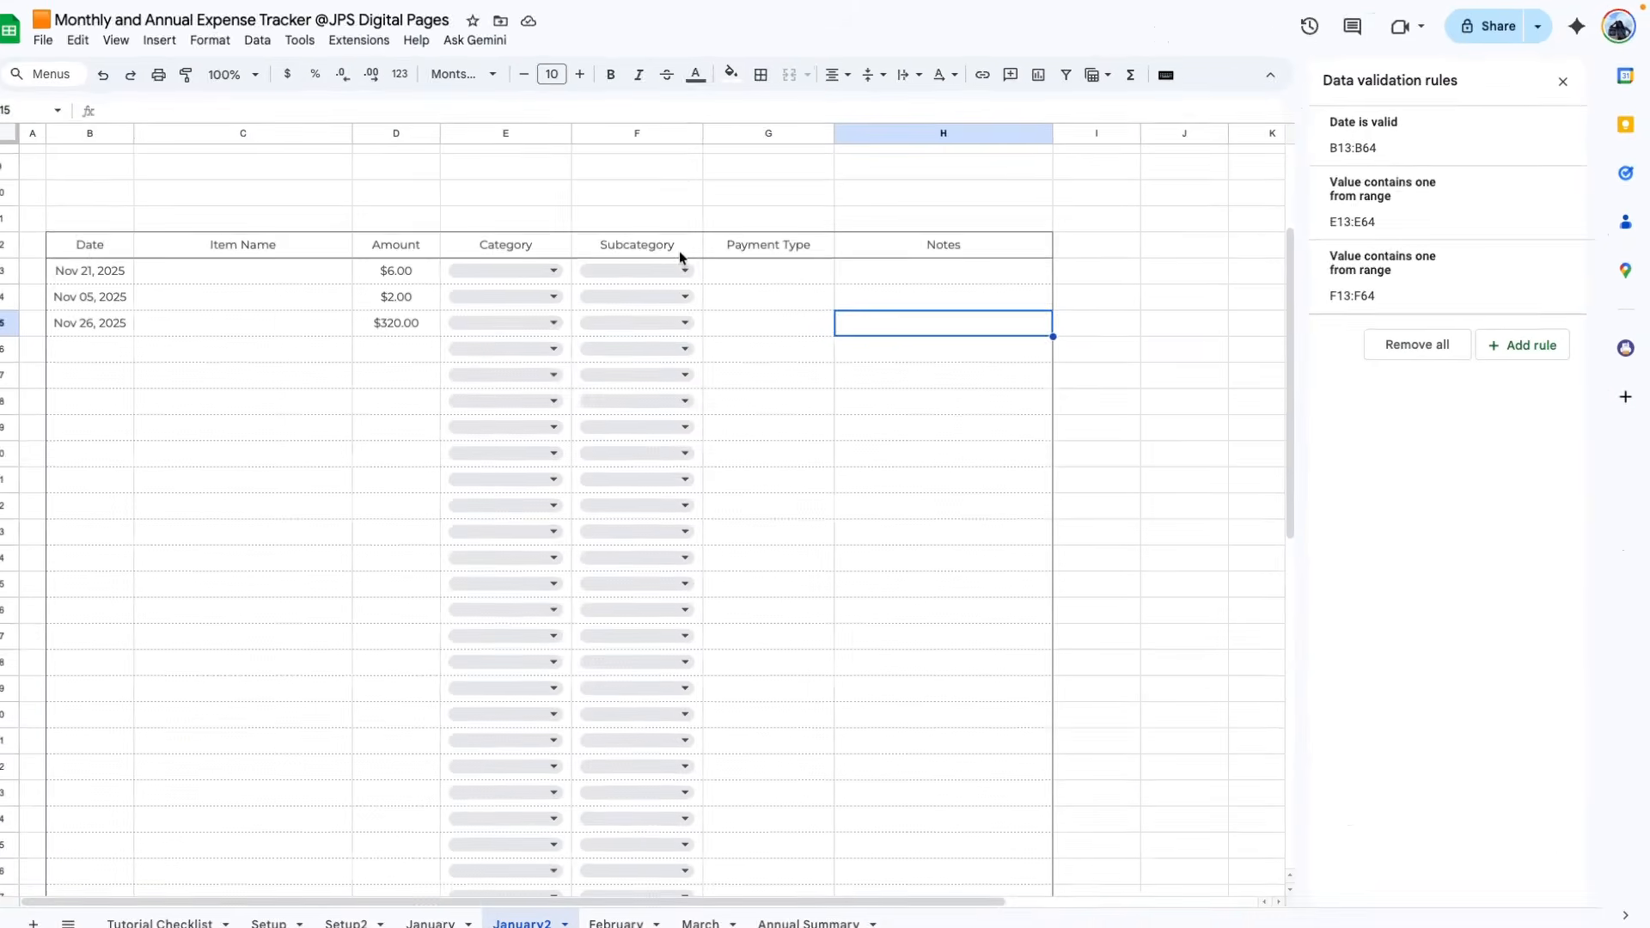
click(780, 267)
drag(782, 307, 791, 483)
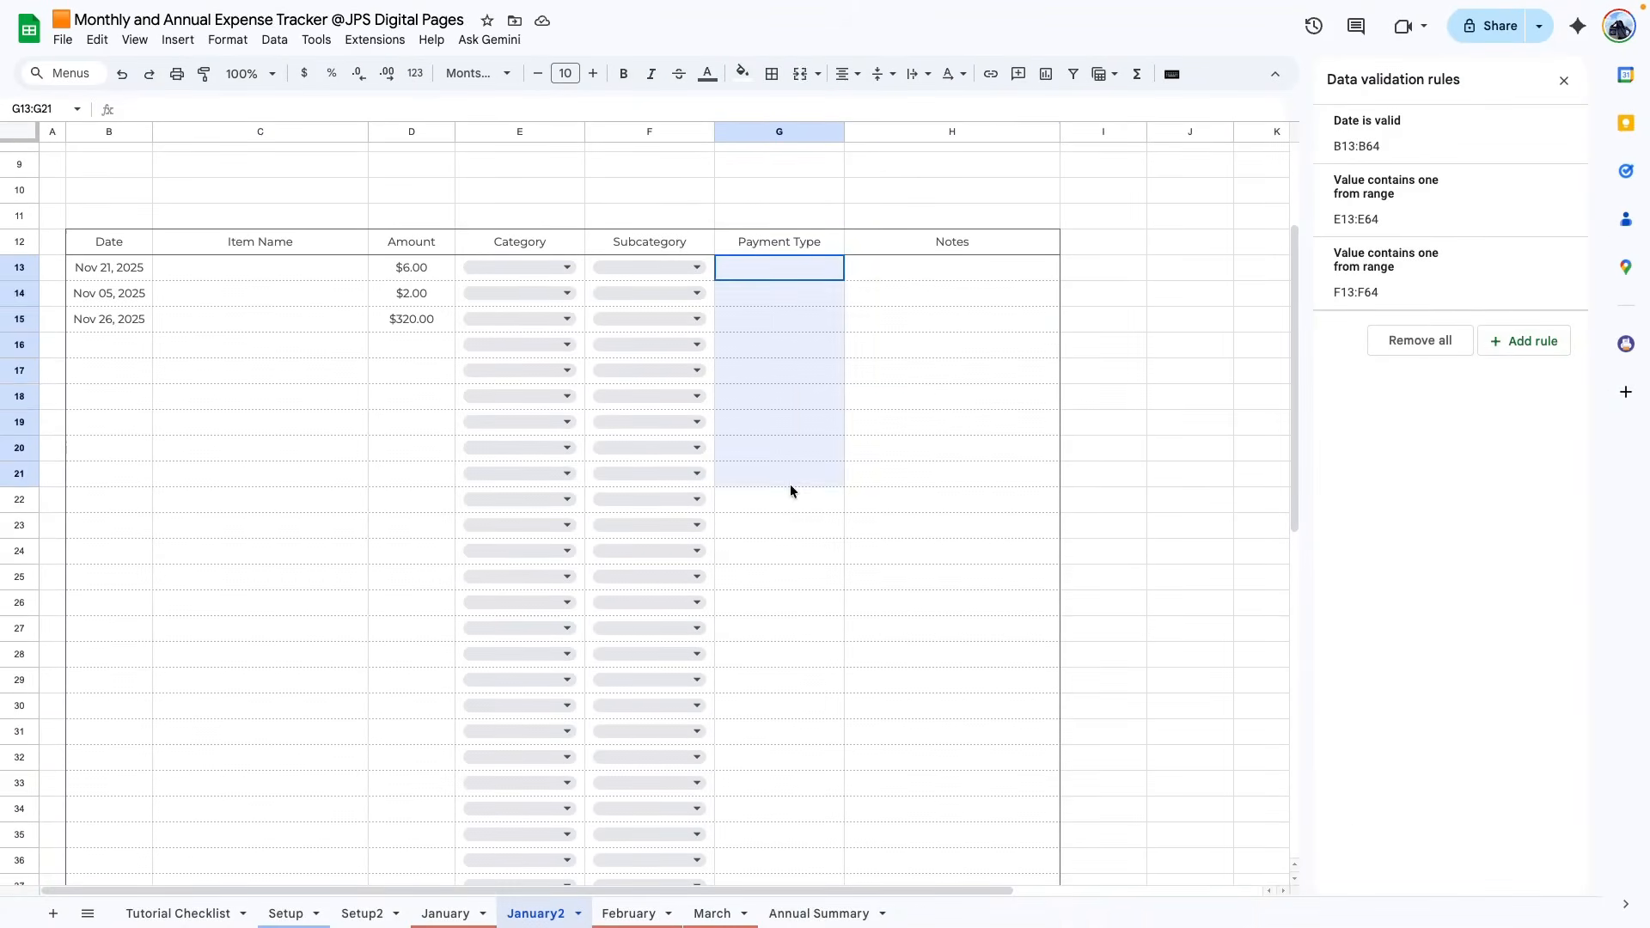
click(911, 378)
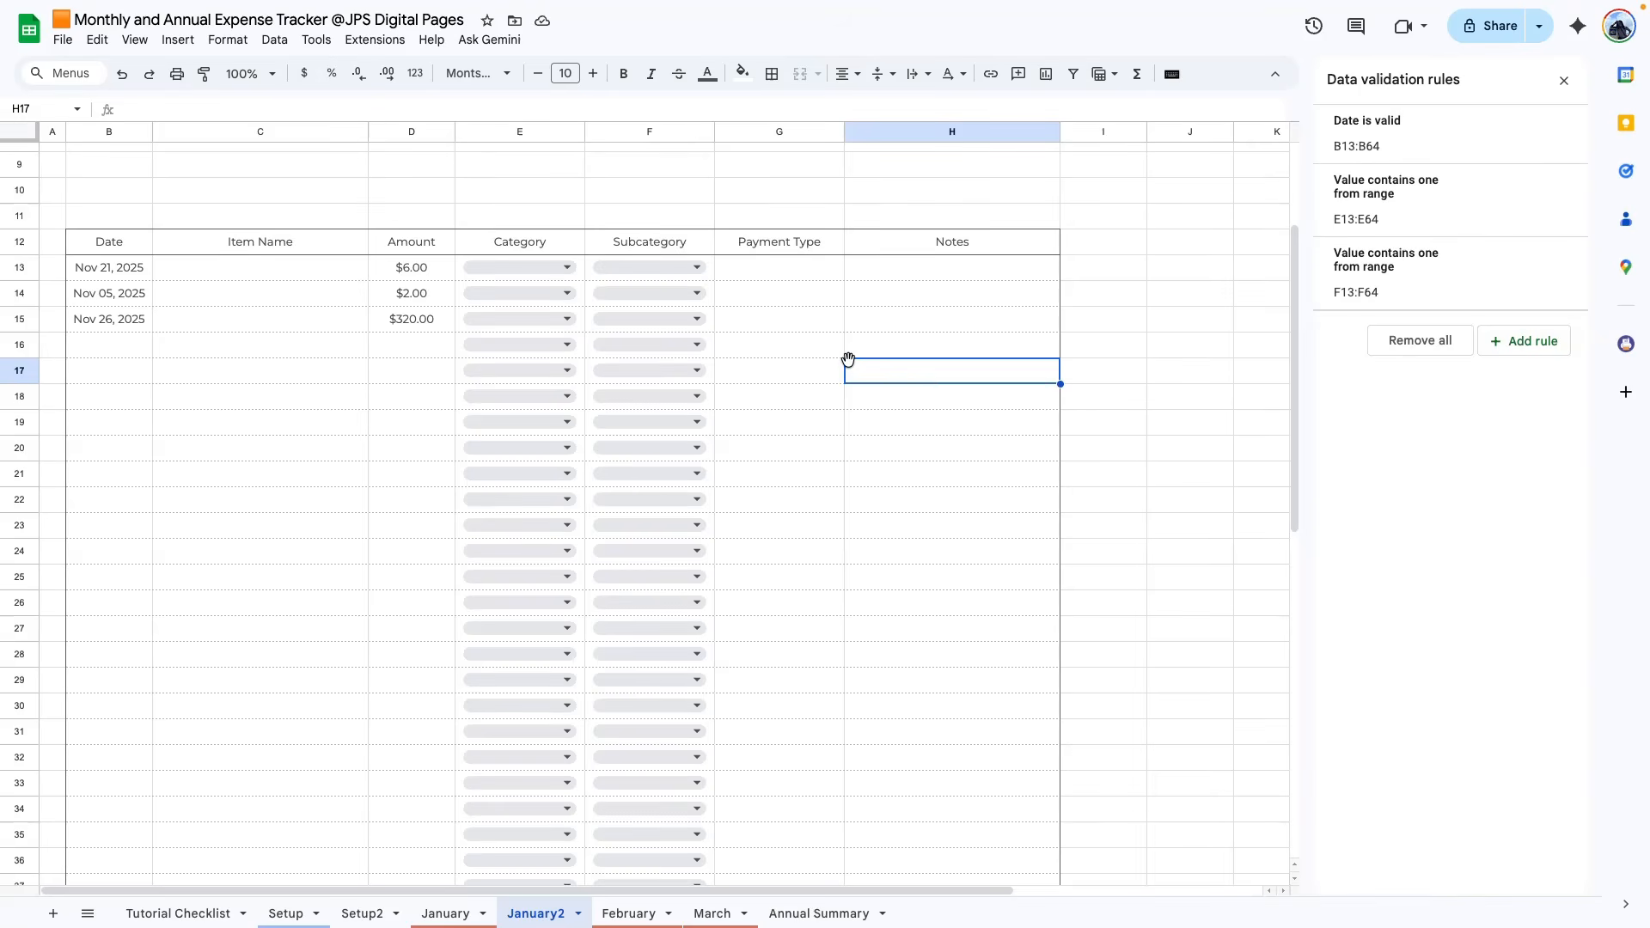
click(357, 912)
click(512, 438)
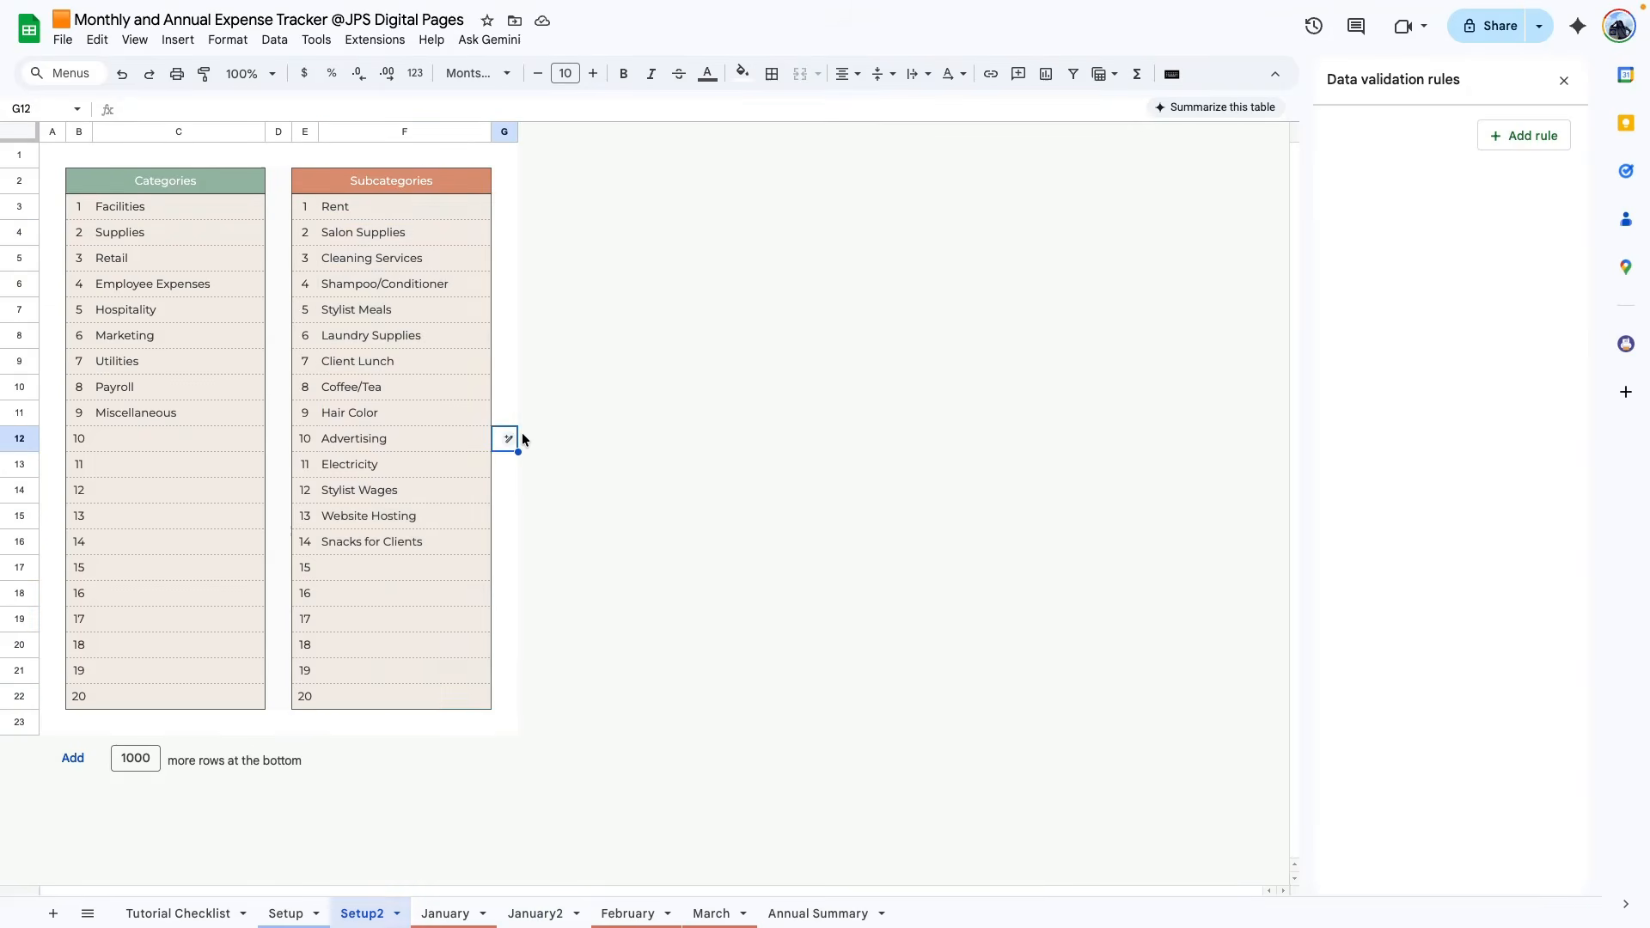
click(445, 912)
- Add a dropdown to Payment Type, January2!G13:G, with items Credit card 1, Credit card 2 and Checking account, and check its list
click(520, 916)
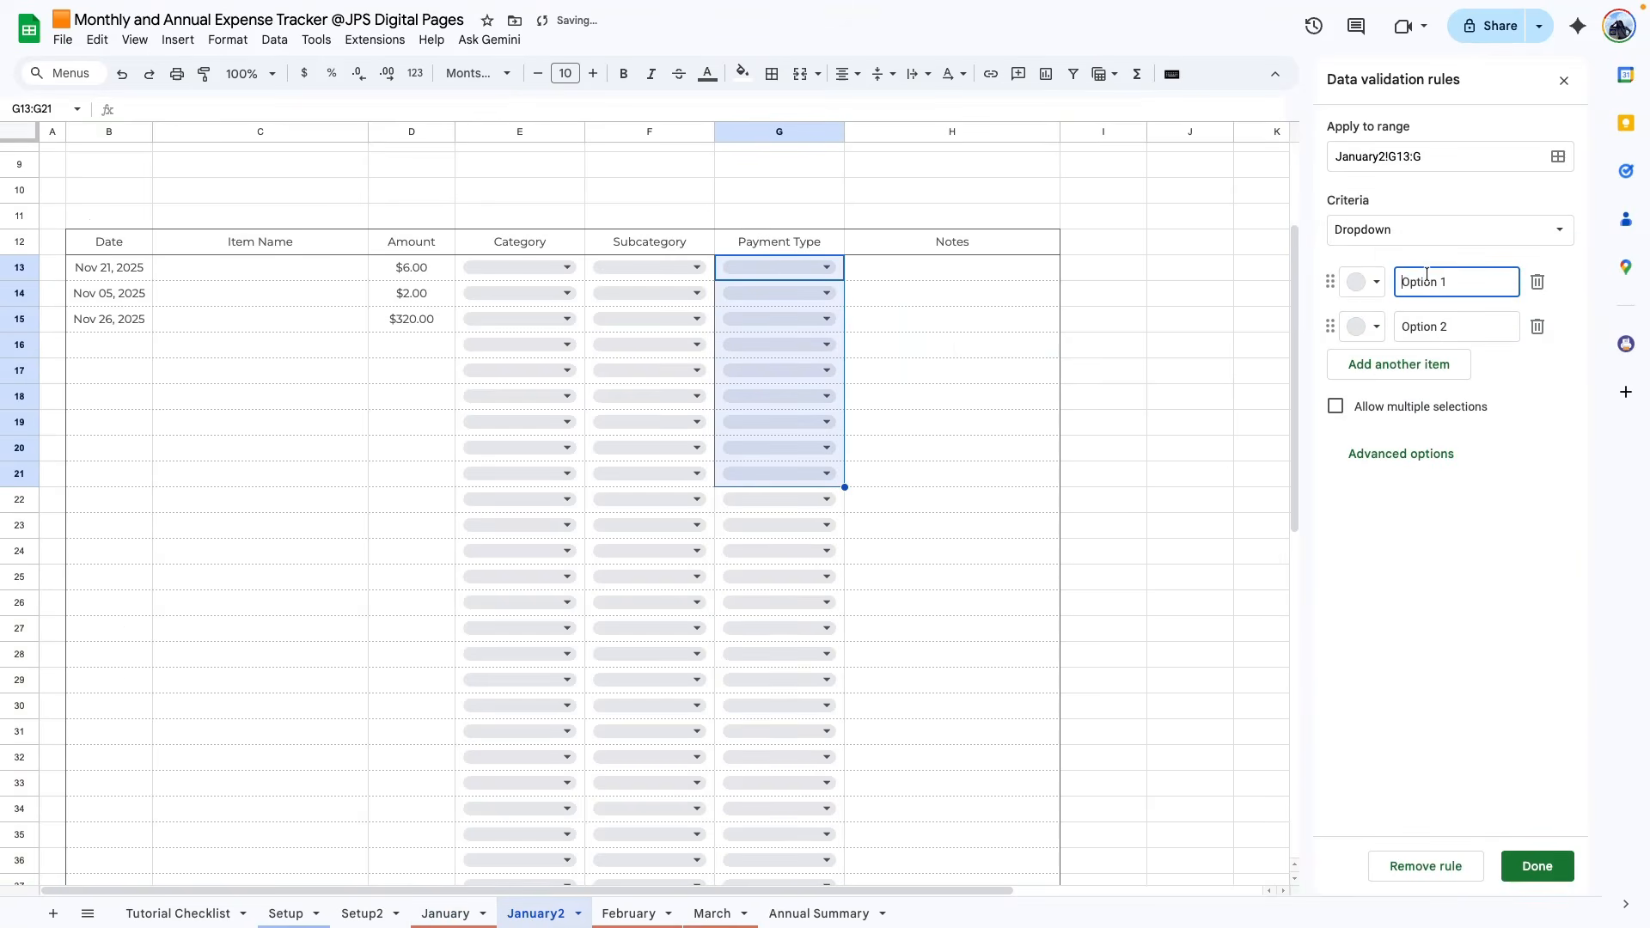
double_click(1422, 282)
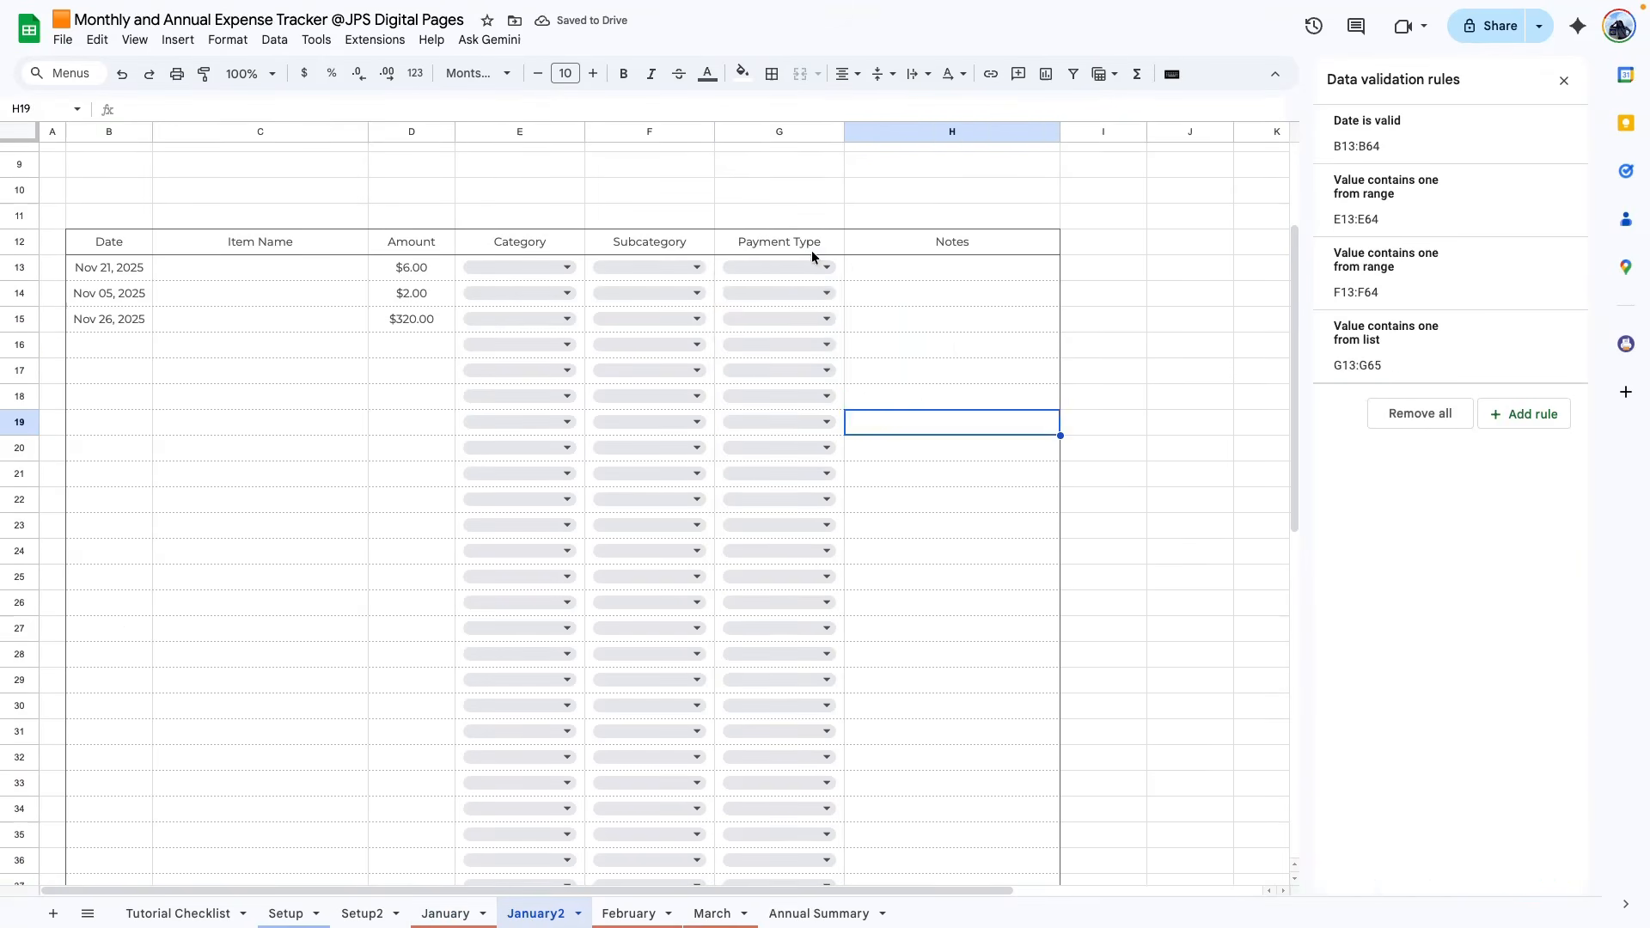
click(806, 268)
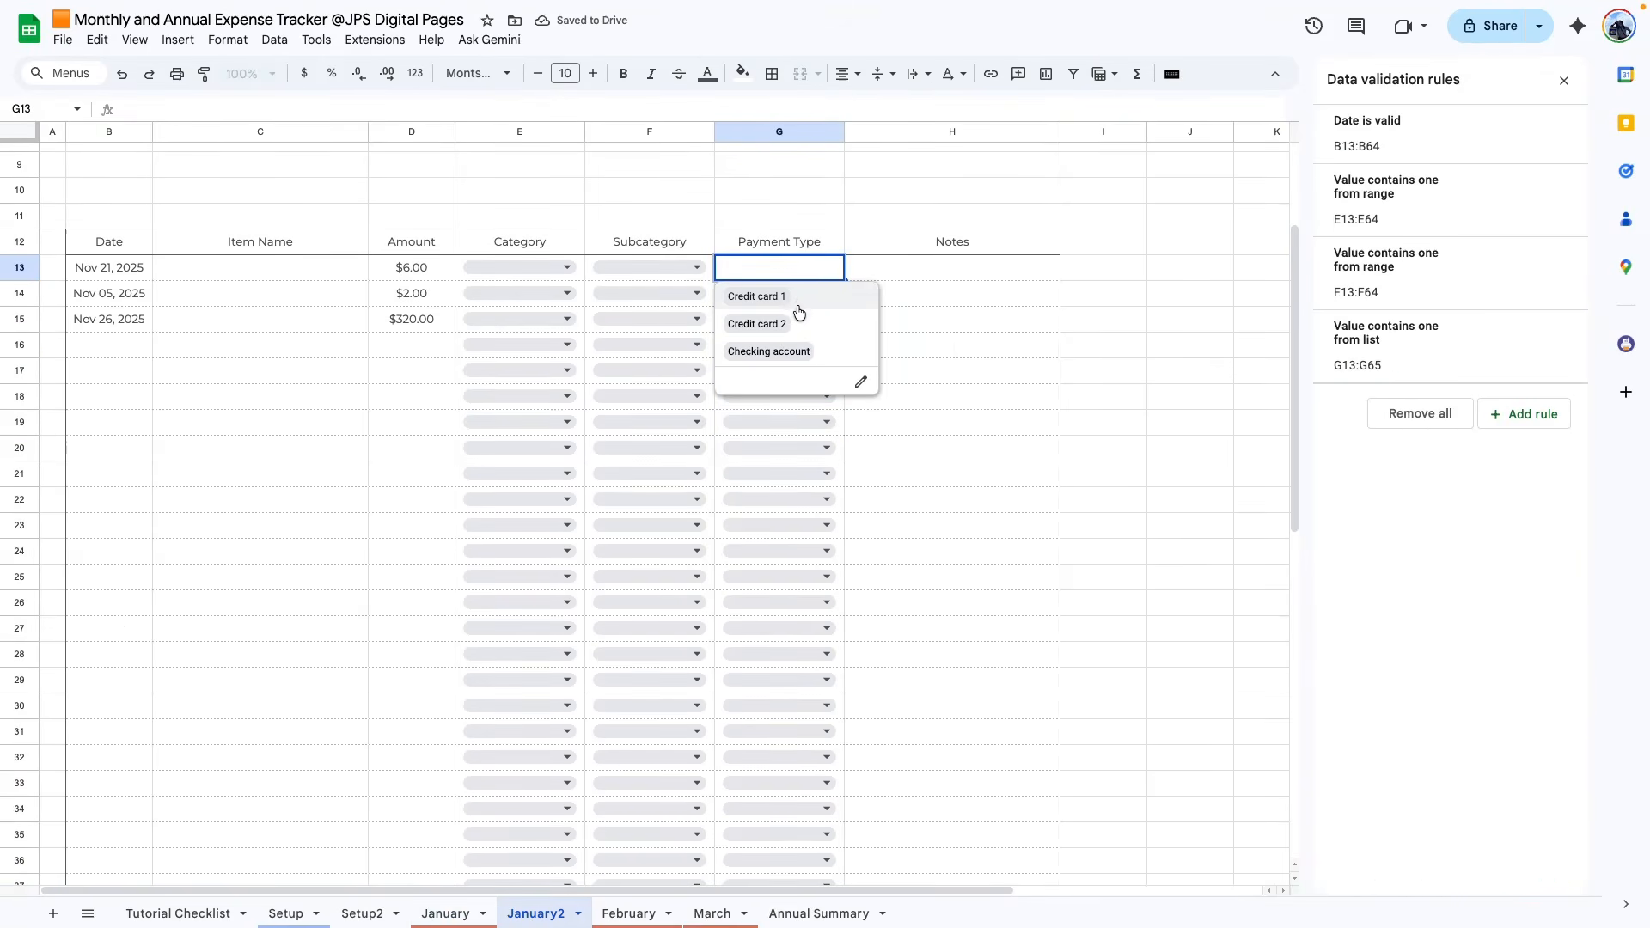
click(983, 379)
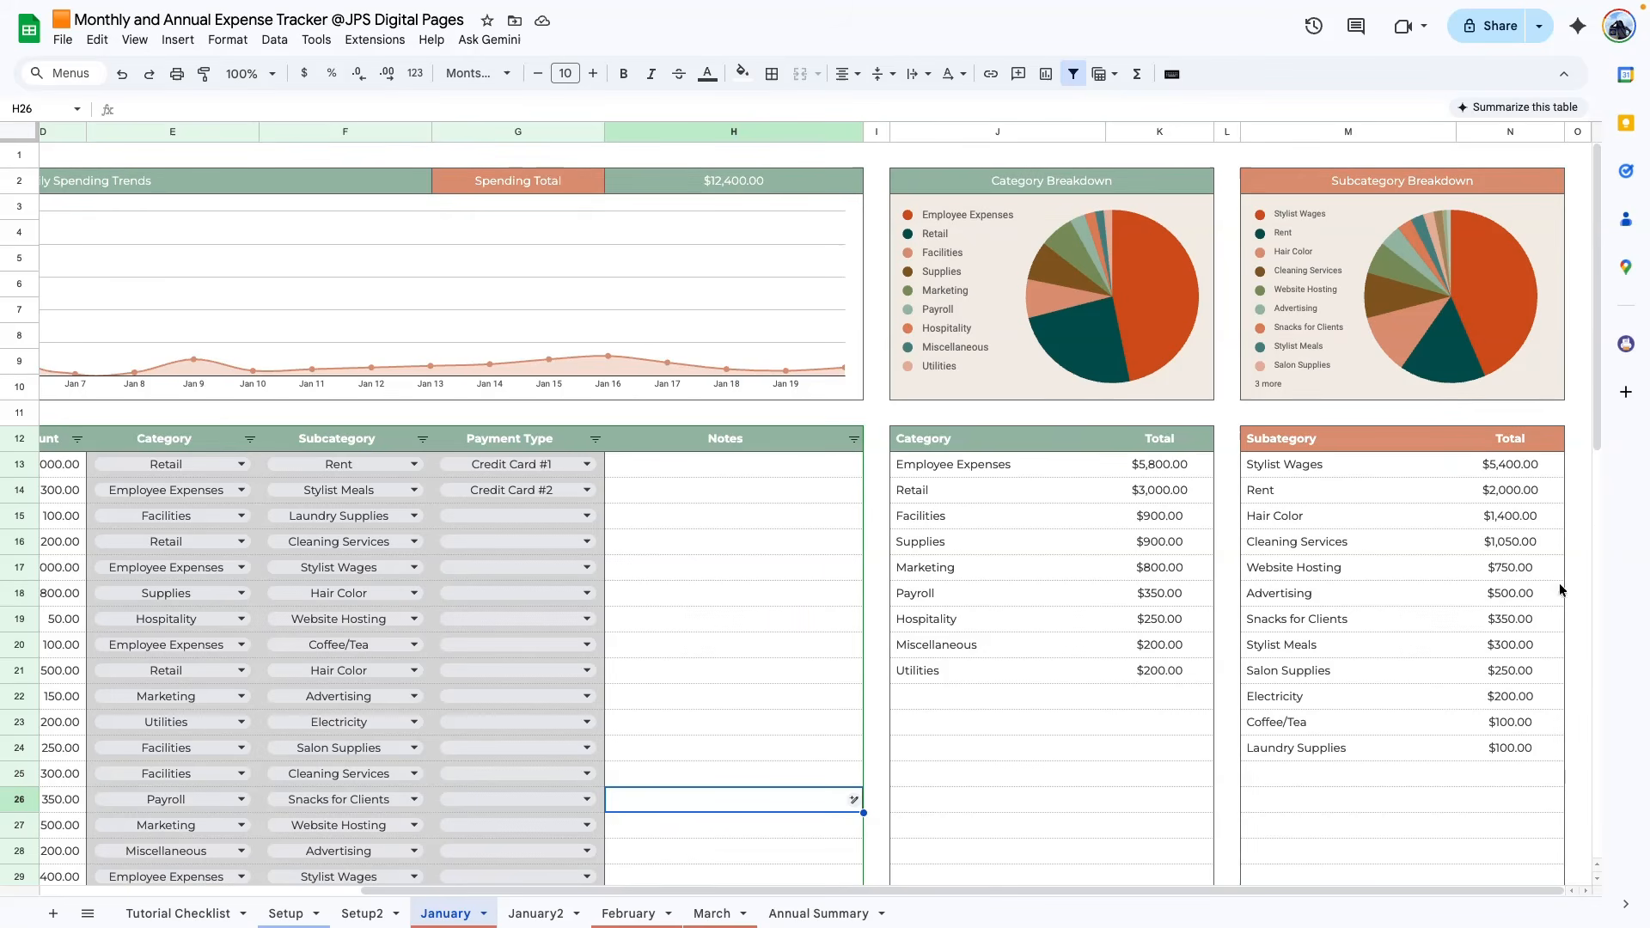
- Resize column I on the January2 sheet to 30 pixels
click(535, 913)
right_click(1097, 129)
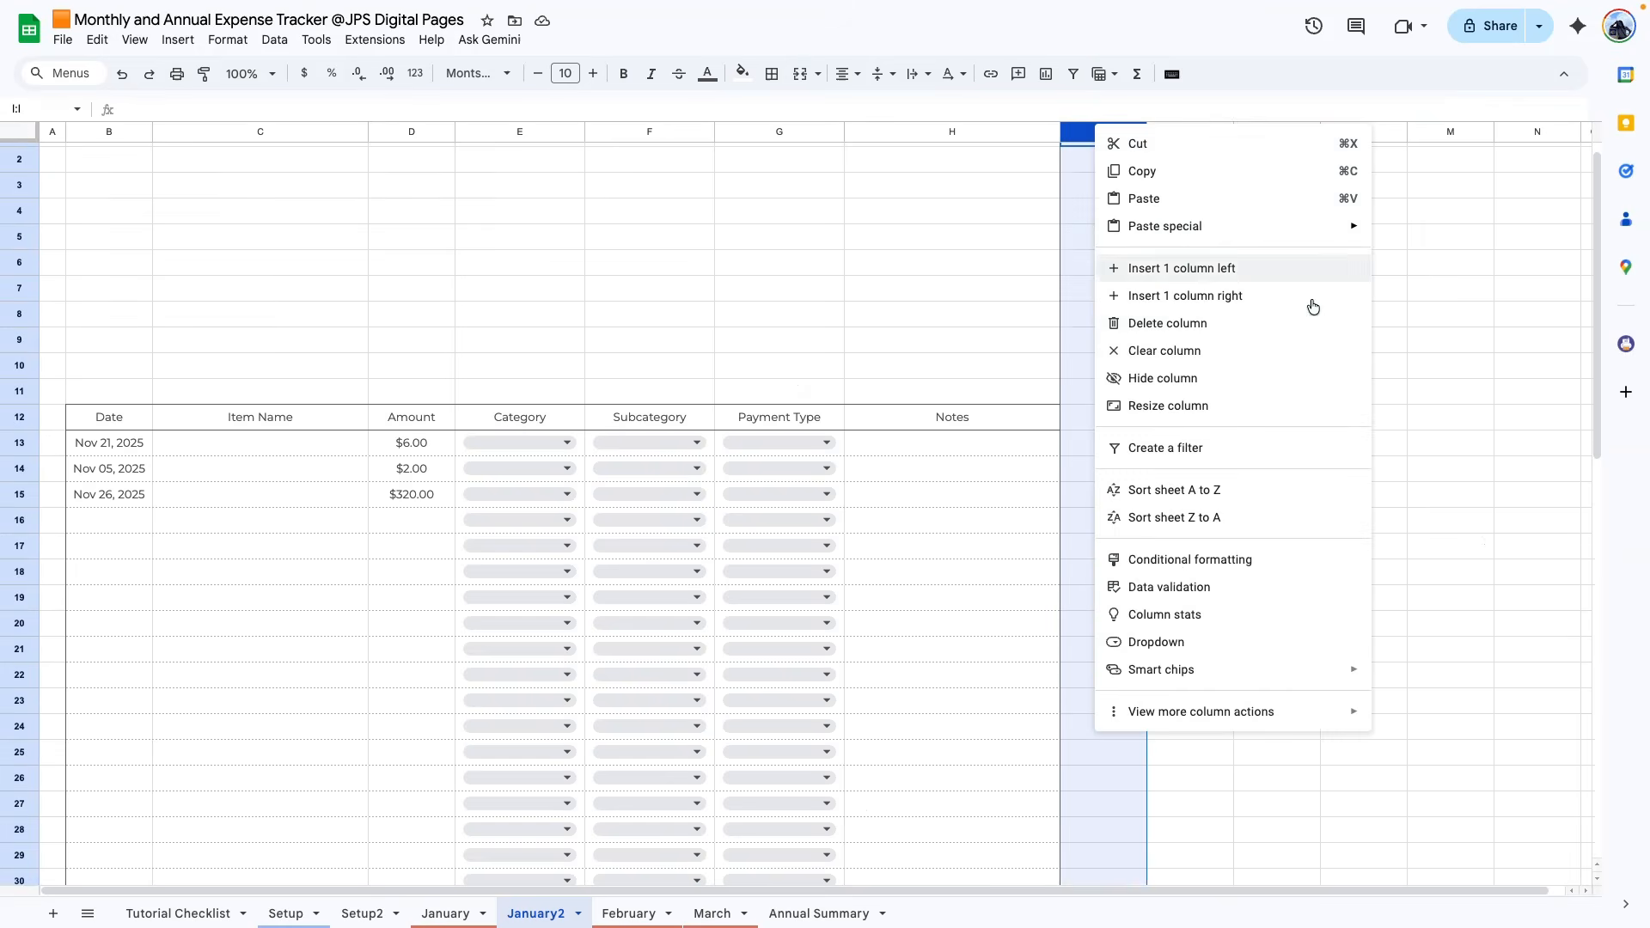
click(1157, 407)
text(30)
key(Return)
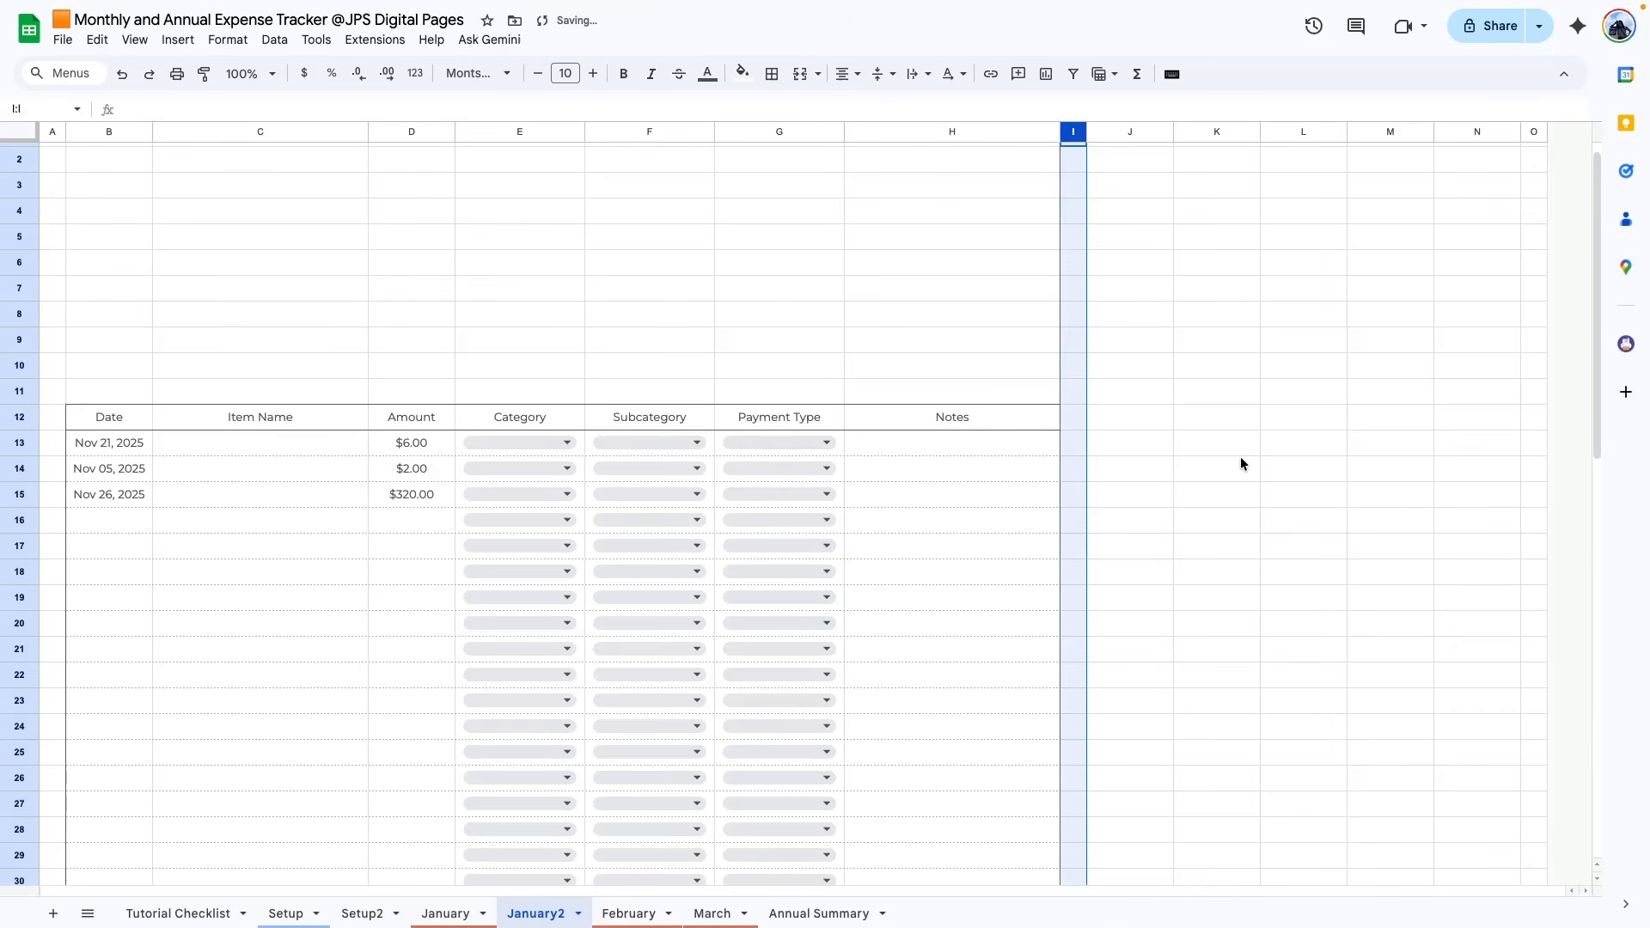
click(1240, 458)
- Add a dark gray outer border around the header cells J12:K12
drag(1124, 416, 1200, 416)
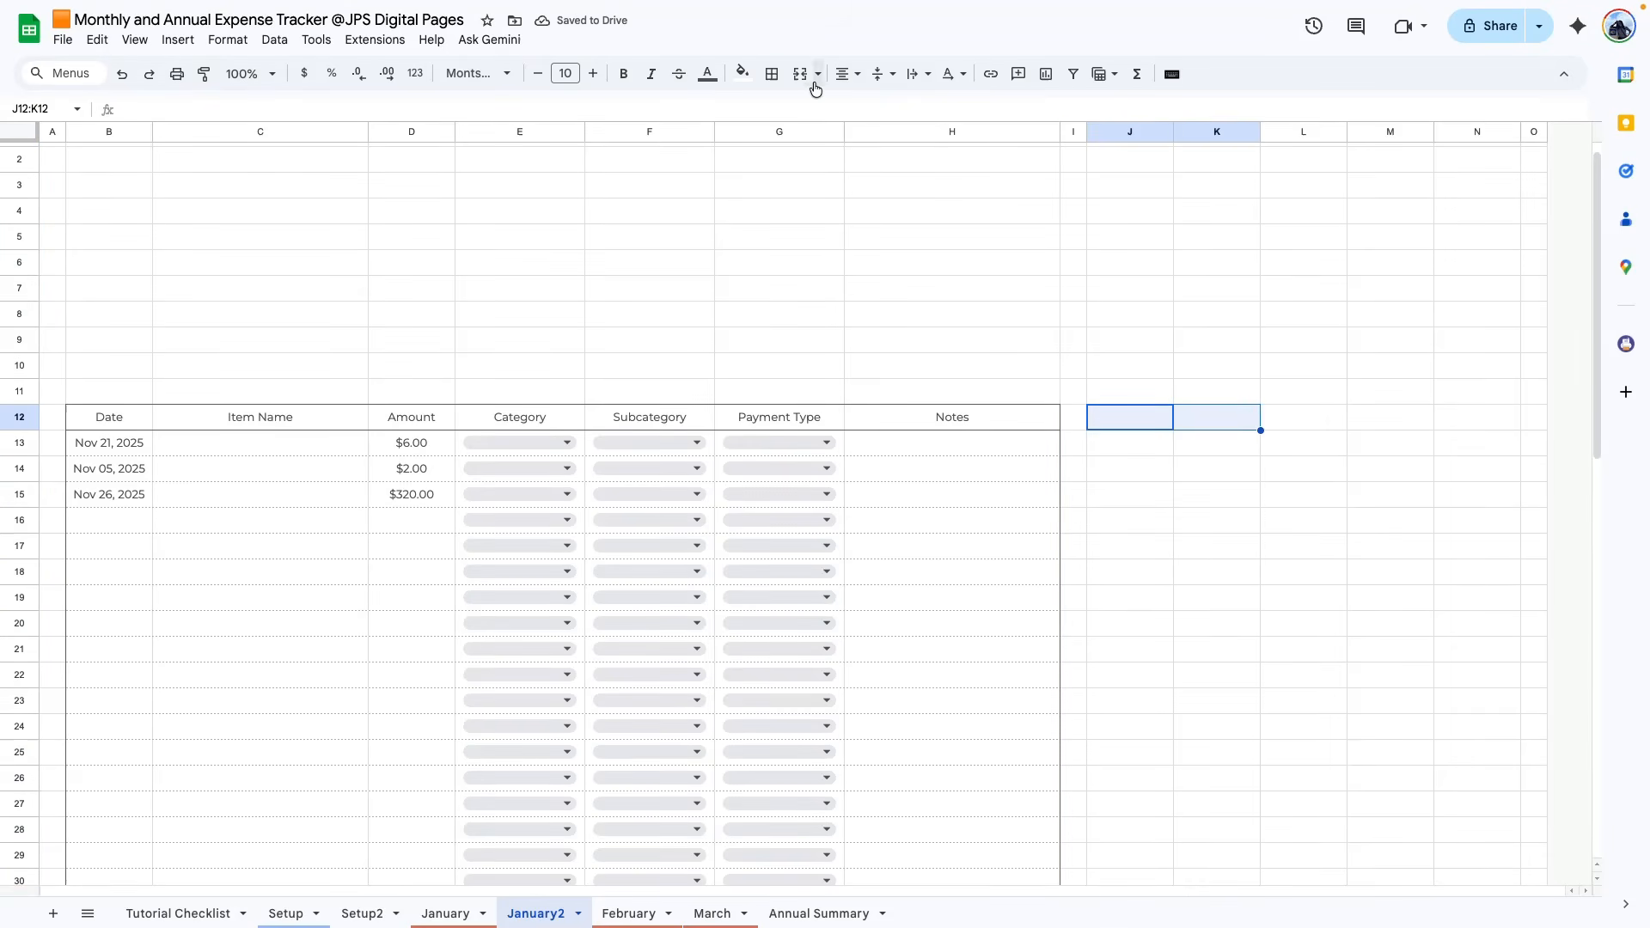
click(772, 74)
click(932, 115)
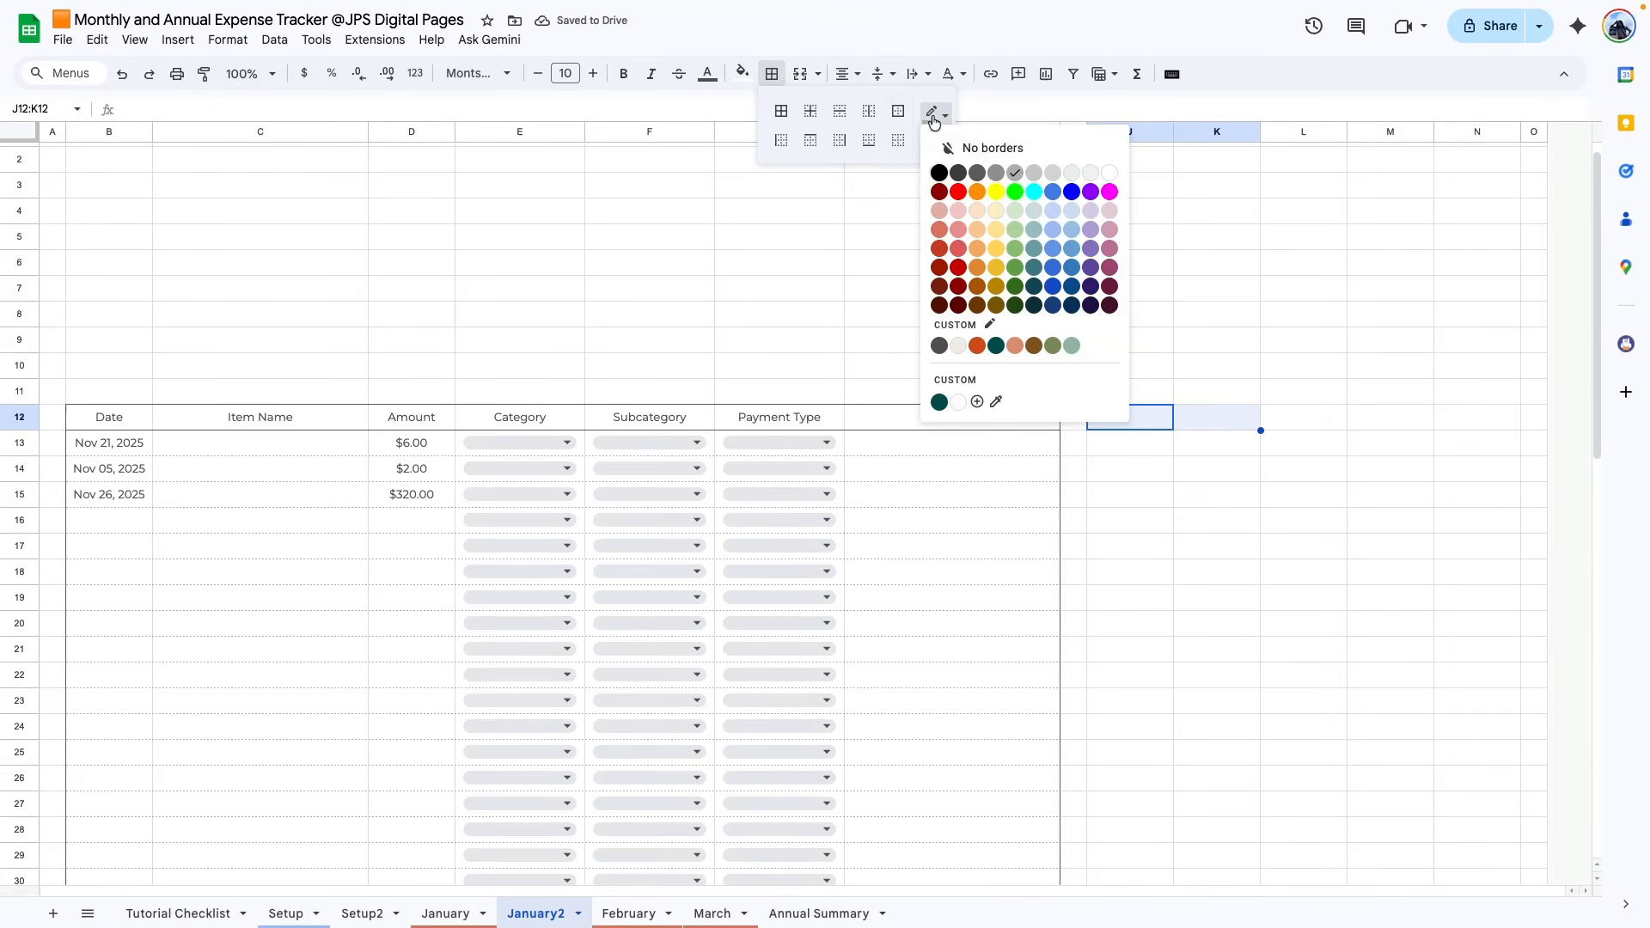
click(978, 172)
click(898, 111)
click(1128, 289)
- Give J13:K64 a dark gray outer border and lighter gray dotted horizontal inner borders
drag(1093, 442, 1238, 885)
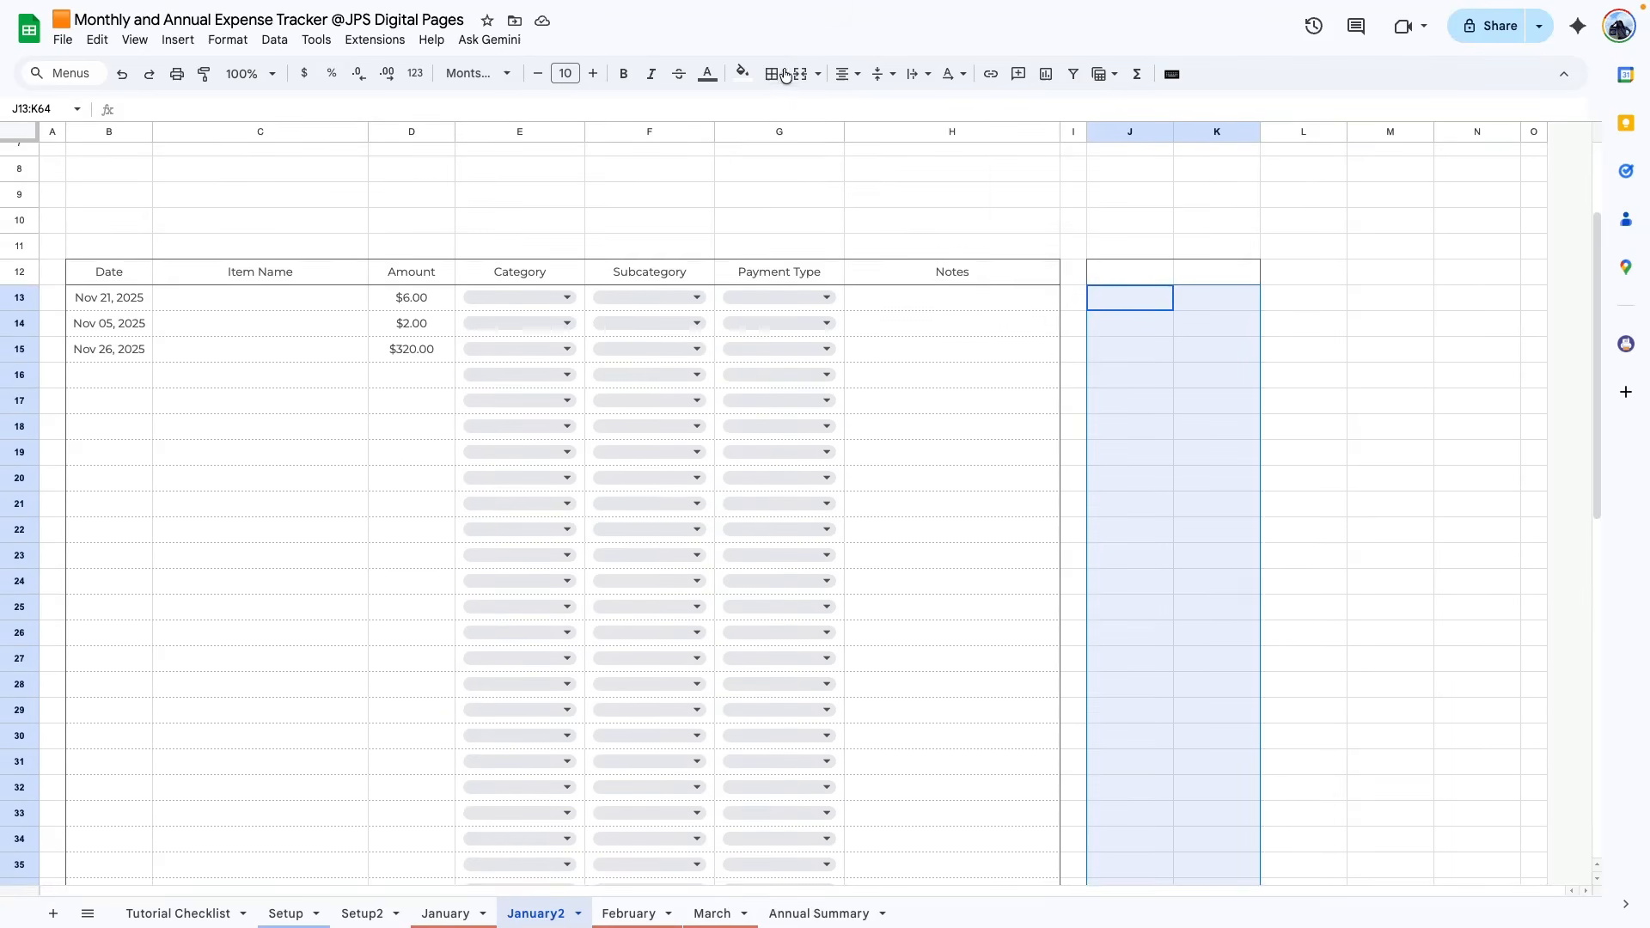
click(772, 74)
click(899, 112)
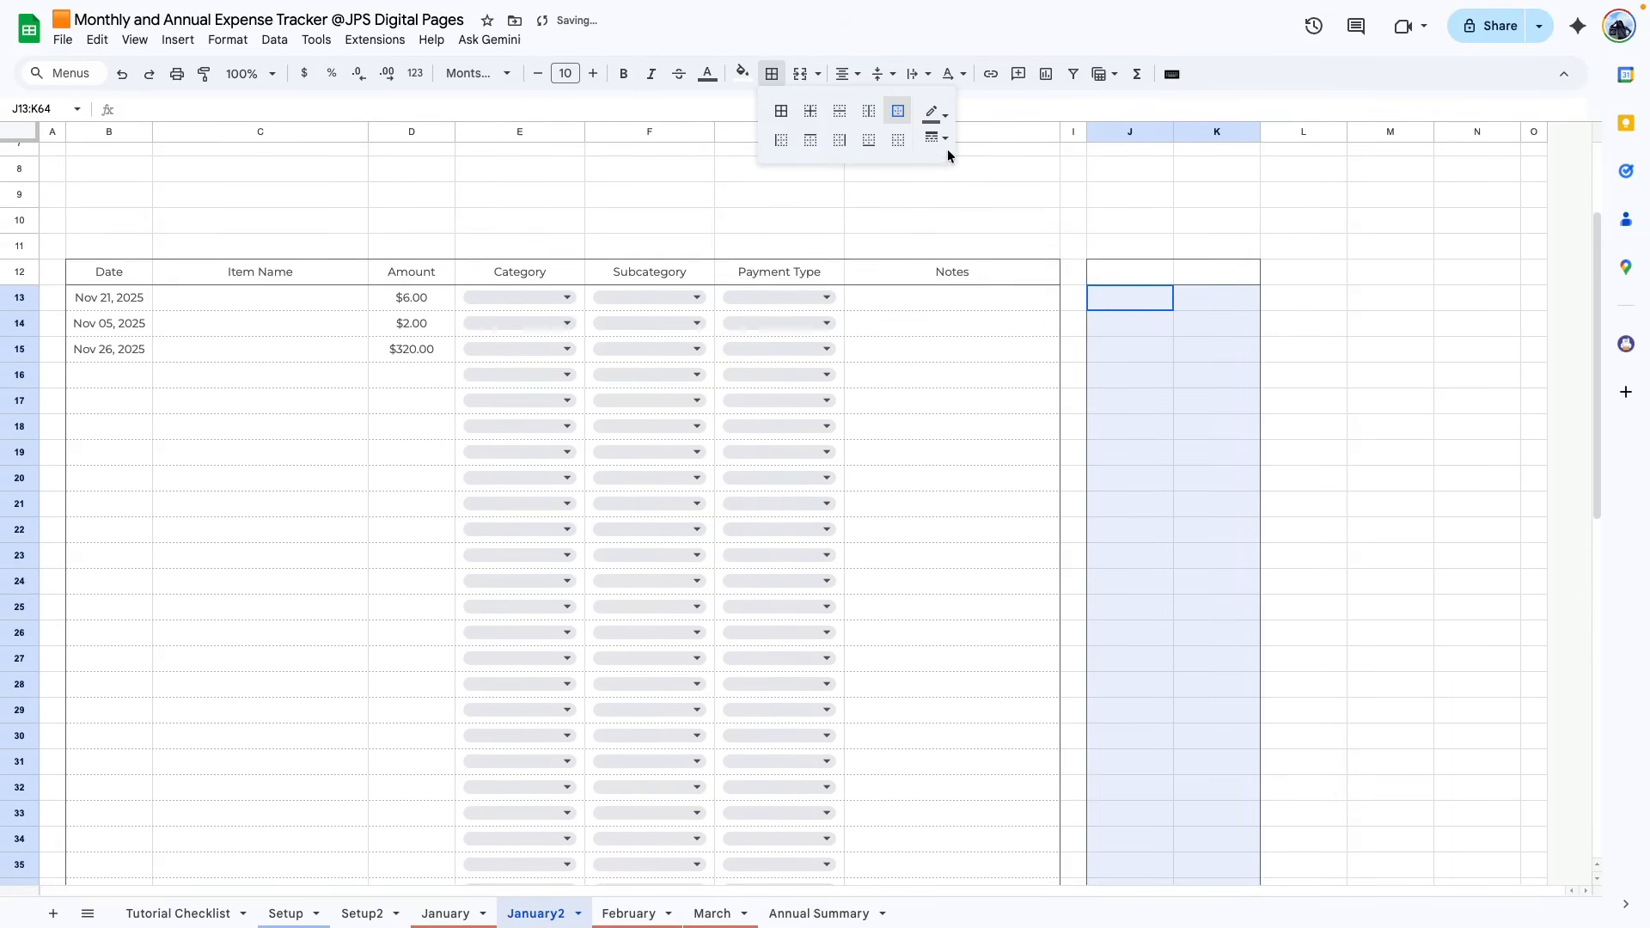
click(840, 111)
click(932, 112)
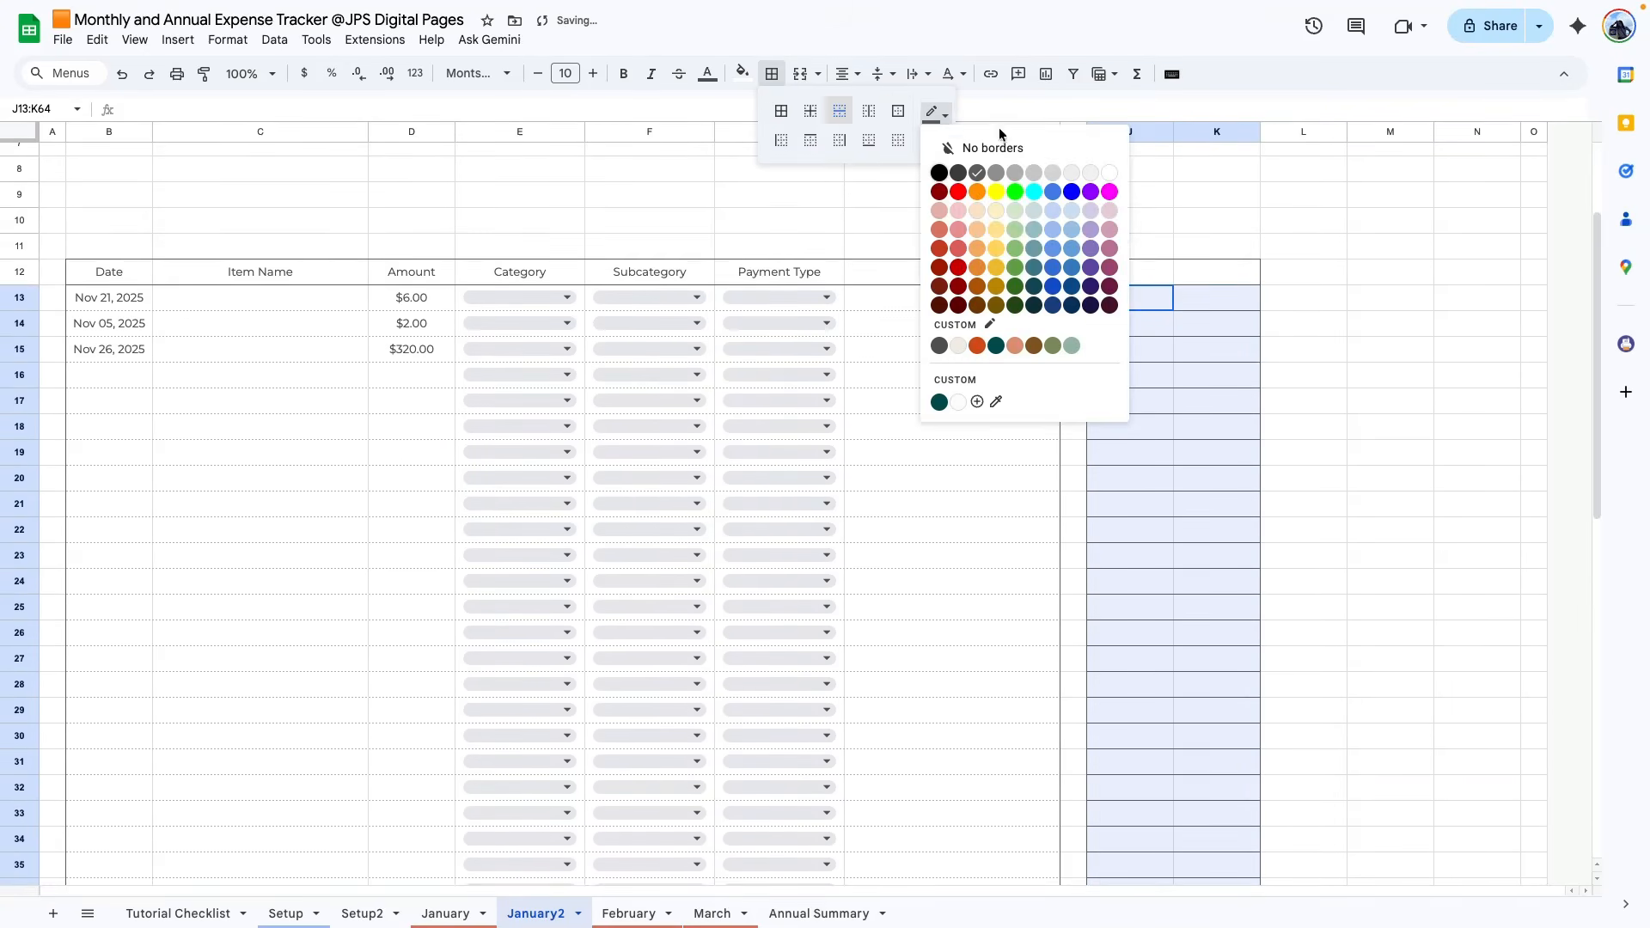
click(1015, 173)
click(943, 139)
click(969, 232)
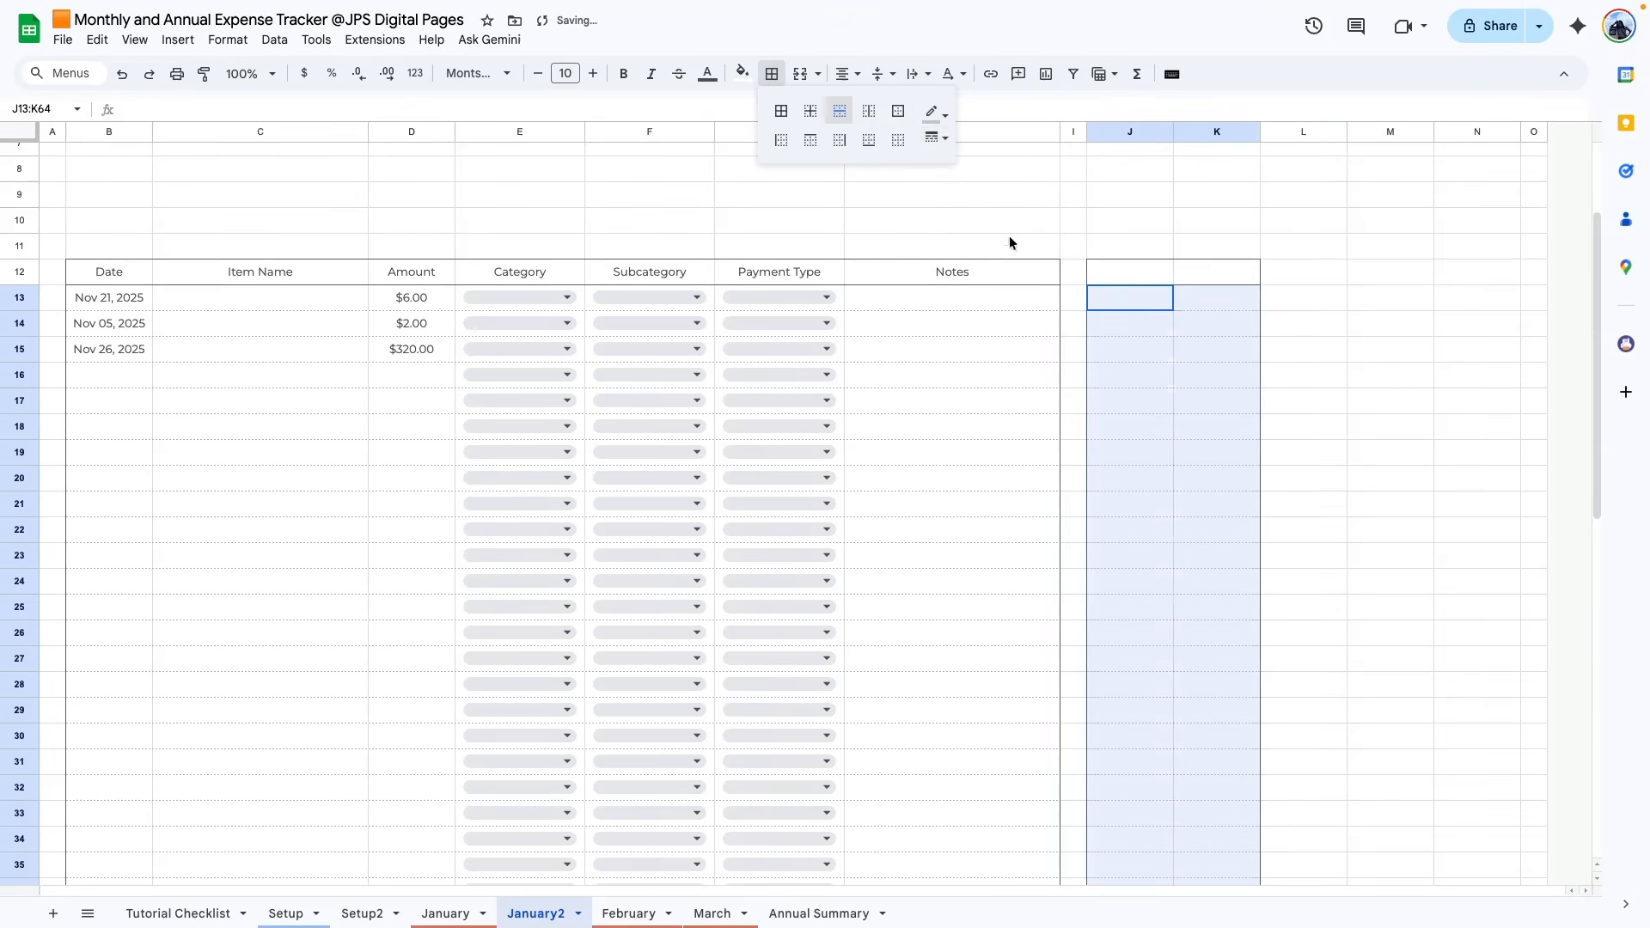
- Resize column J to 200 pixels
click(1116, 131)
right_click(1118, 131)
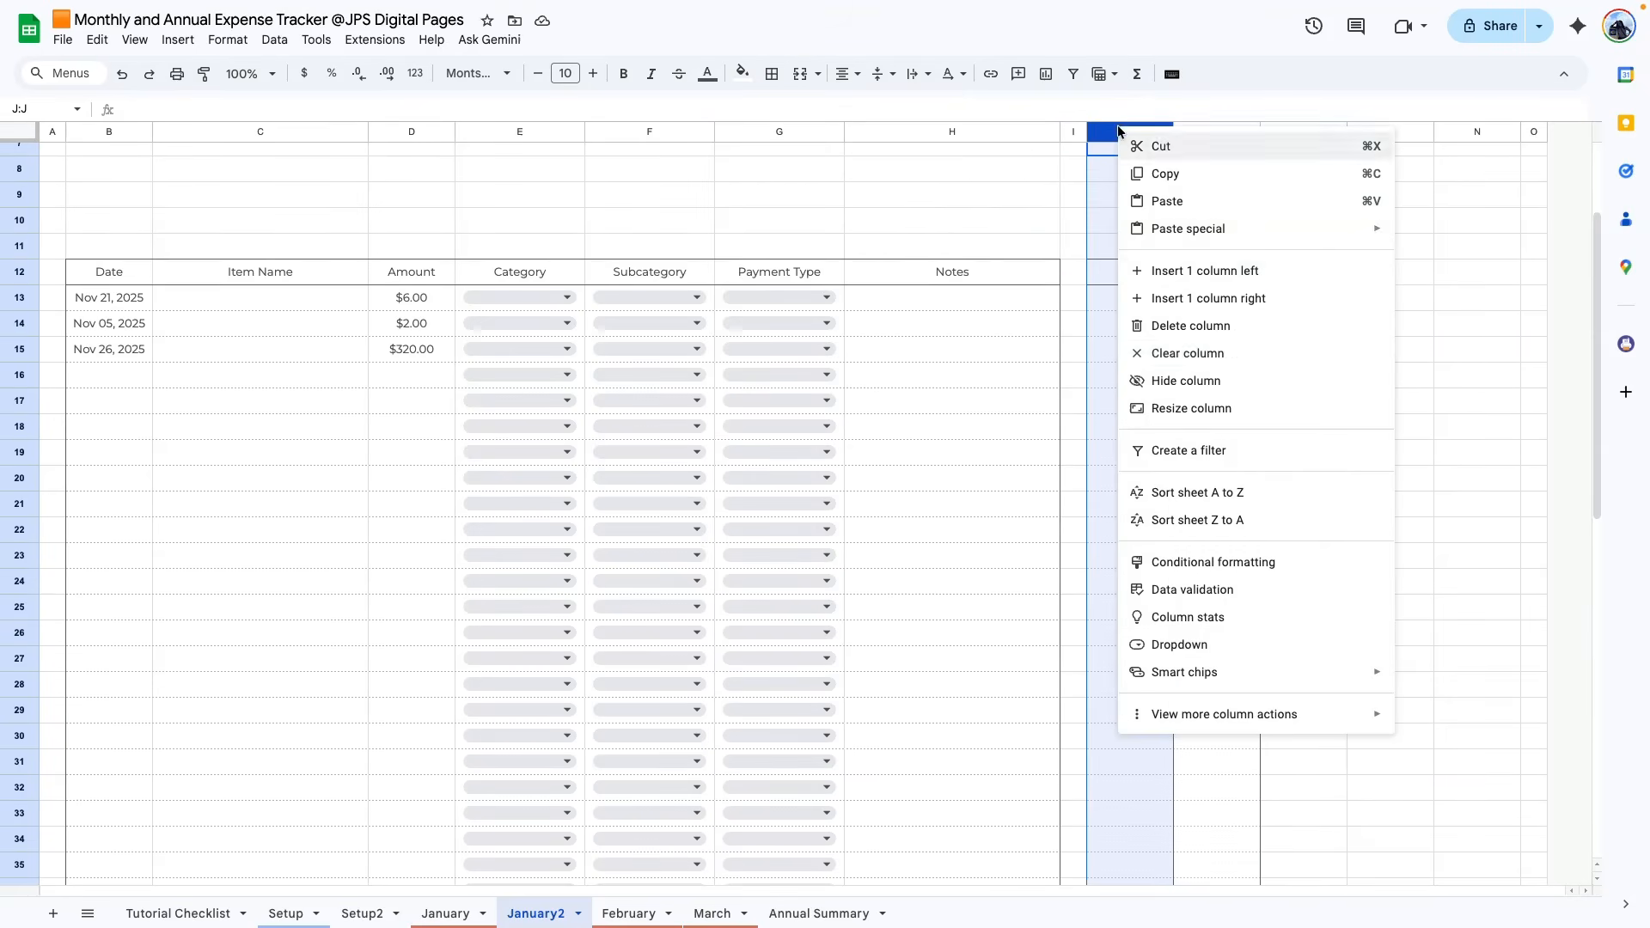
click(1174, 408)
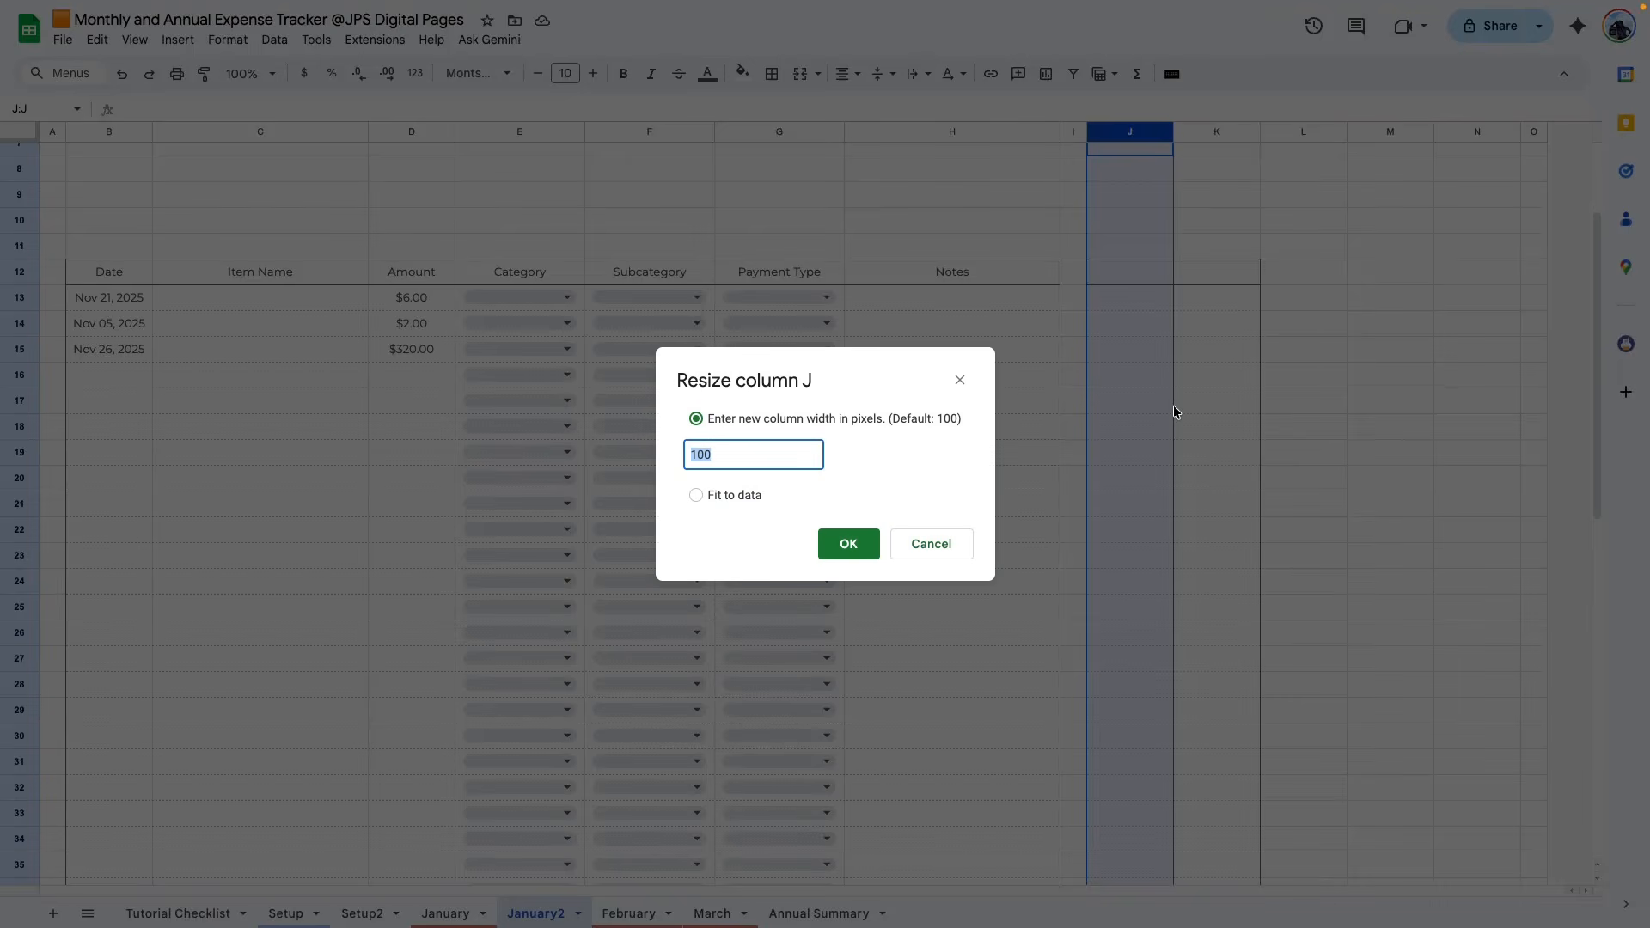
text(200)
key(Return)
- Enter the headers Category in J12 and Total in K12, and narrow column L to match column I
click(1143, 270)
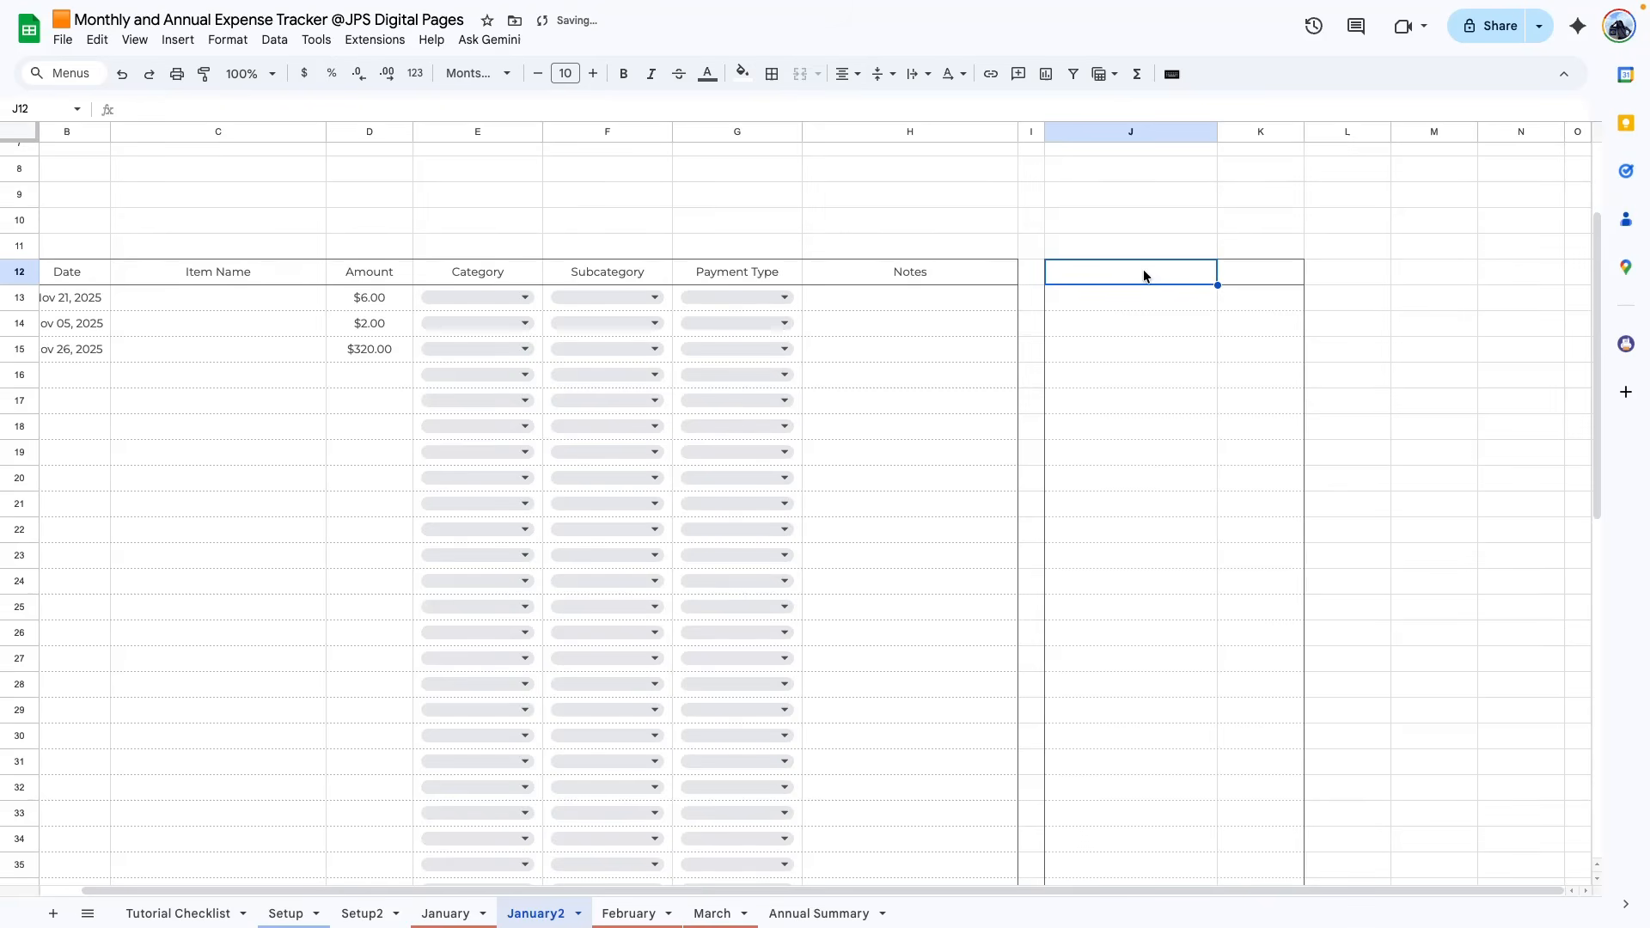
text(Category)
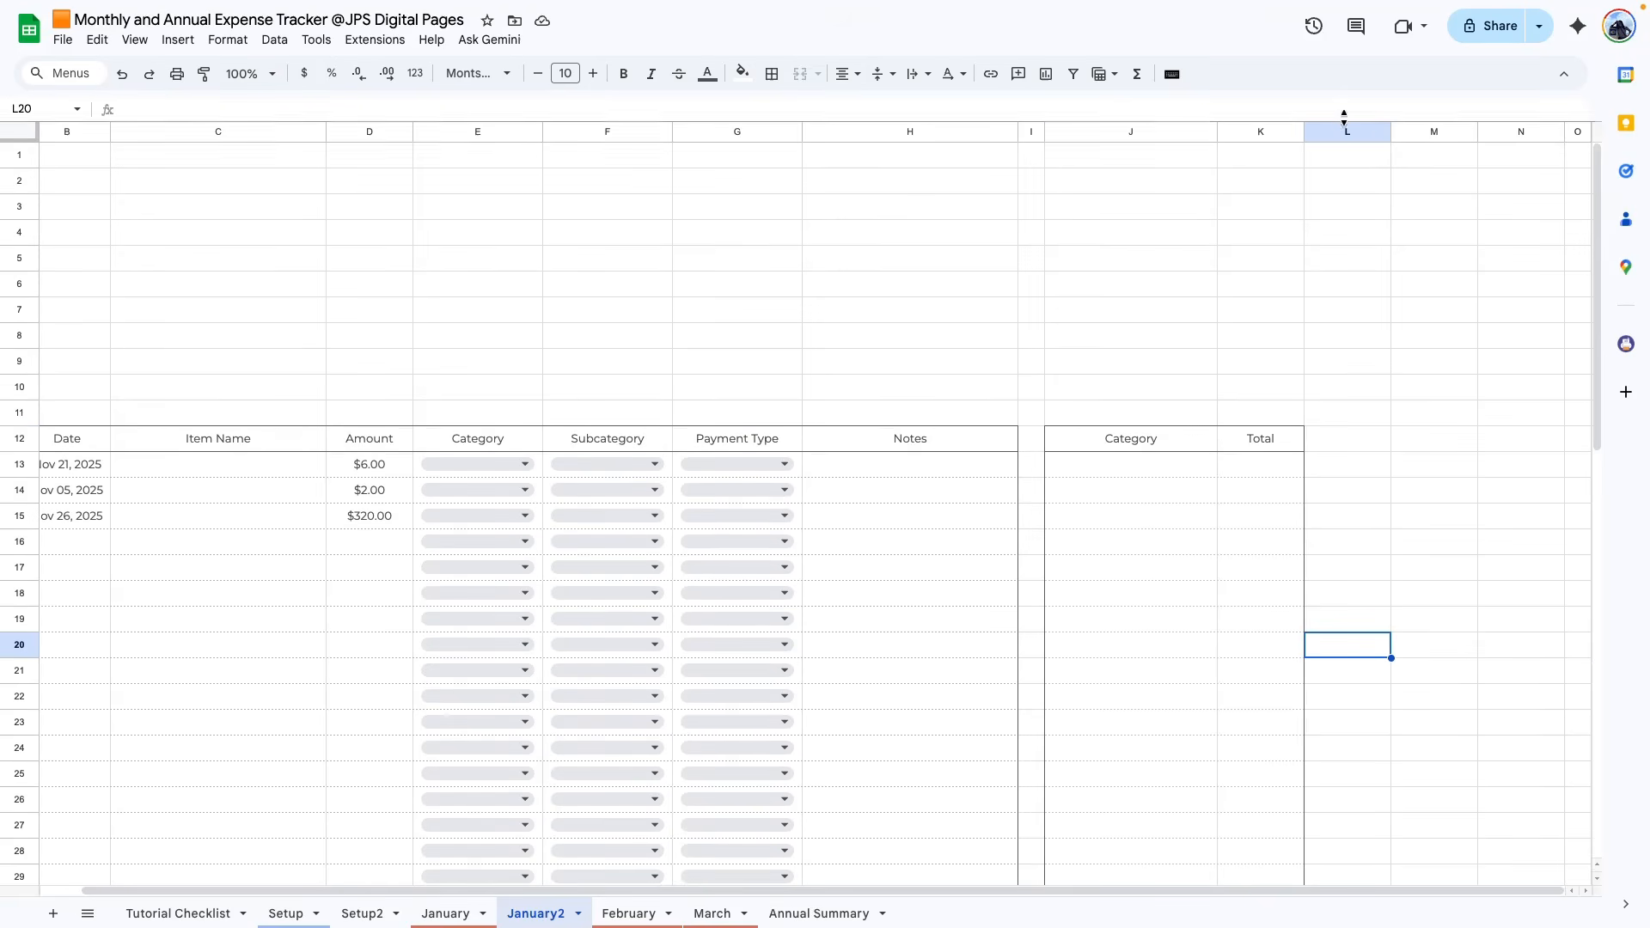
right_click(1331, 131)
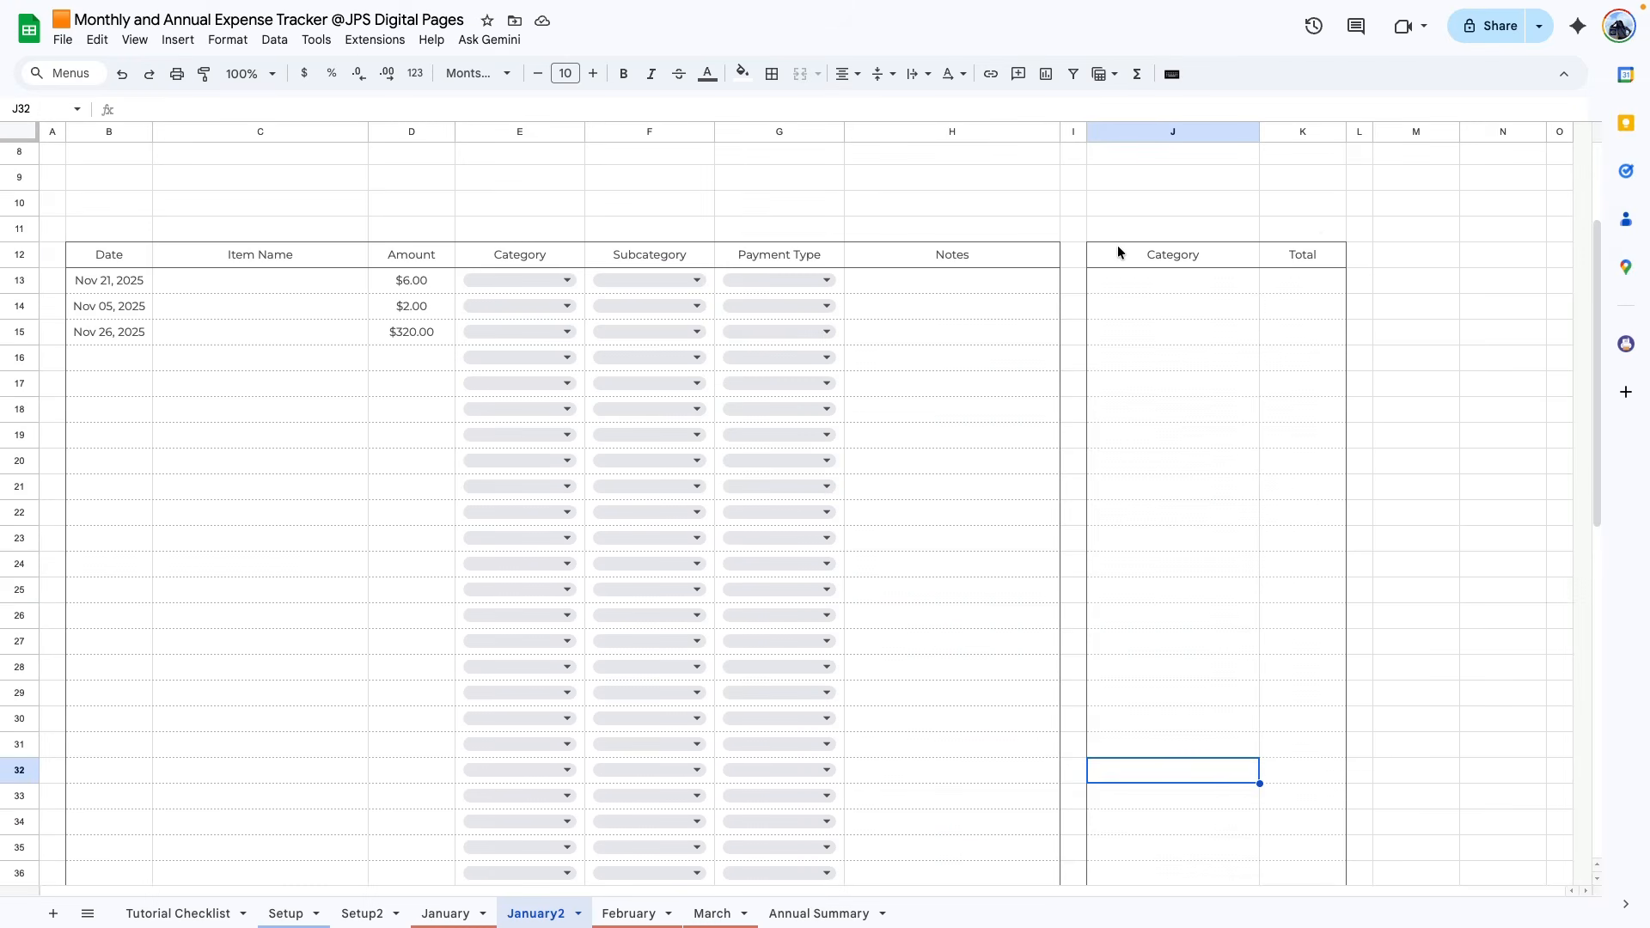
- Copy the category table J12:K64 and paste it starting at cell M12
drag(1117, 252, 1321, 812)
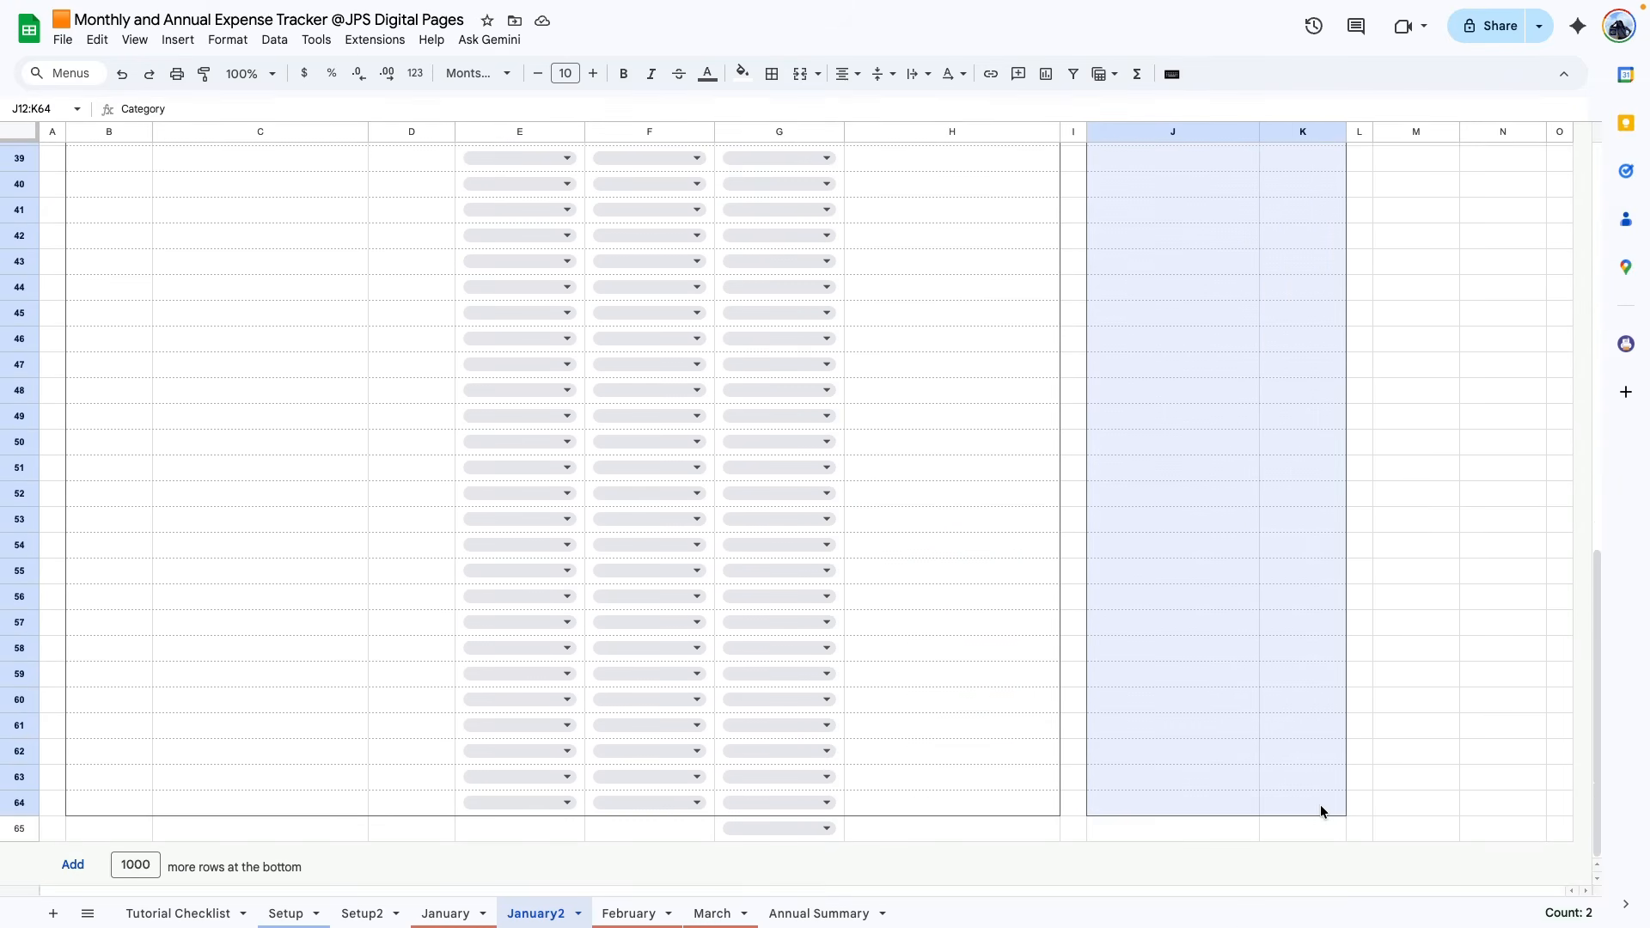
key(super+c)
scroll(1327, 768, up, 10)
click(1390, 372)
key(super+v)
click(1161, 581)
- Widen column M to match column J and change the header in M12 to Subcategory
scroll(1160, 581, up, 1)
right_click(1390, 132)
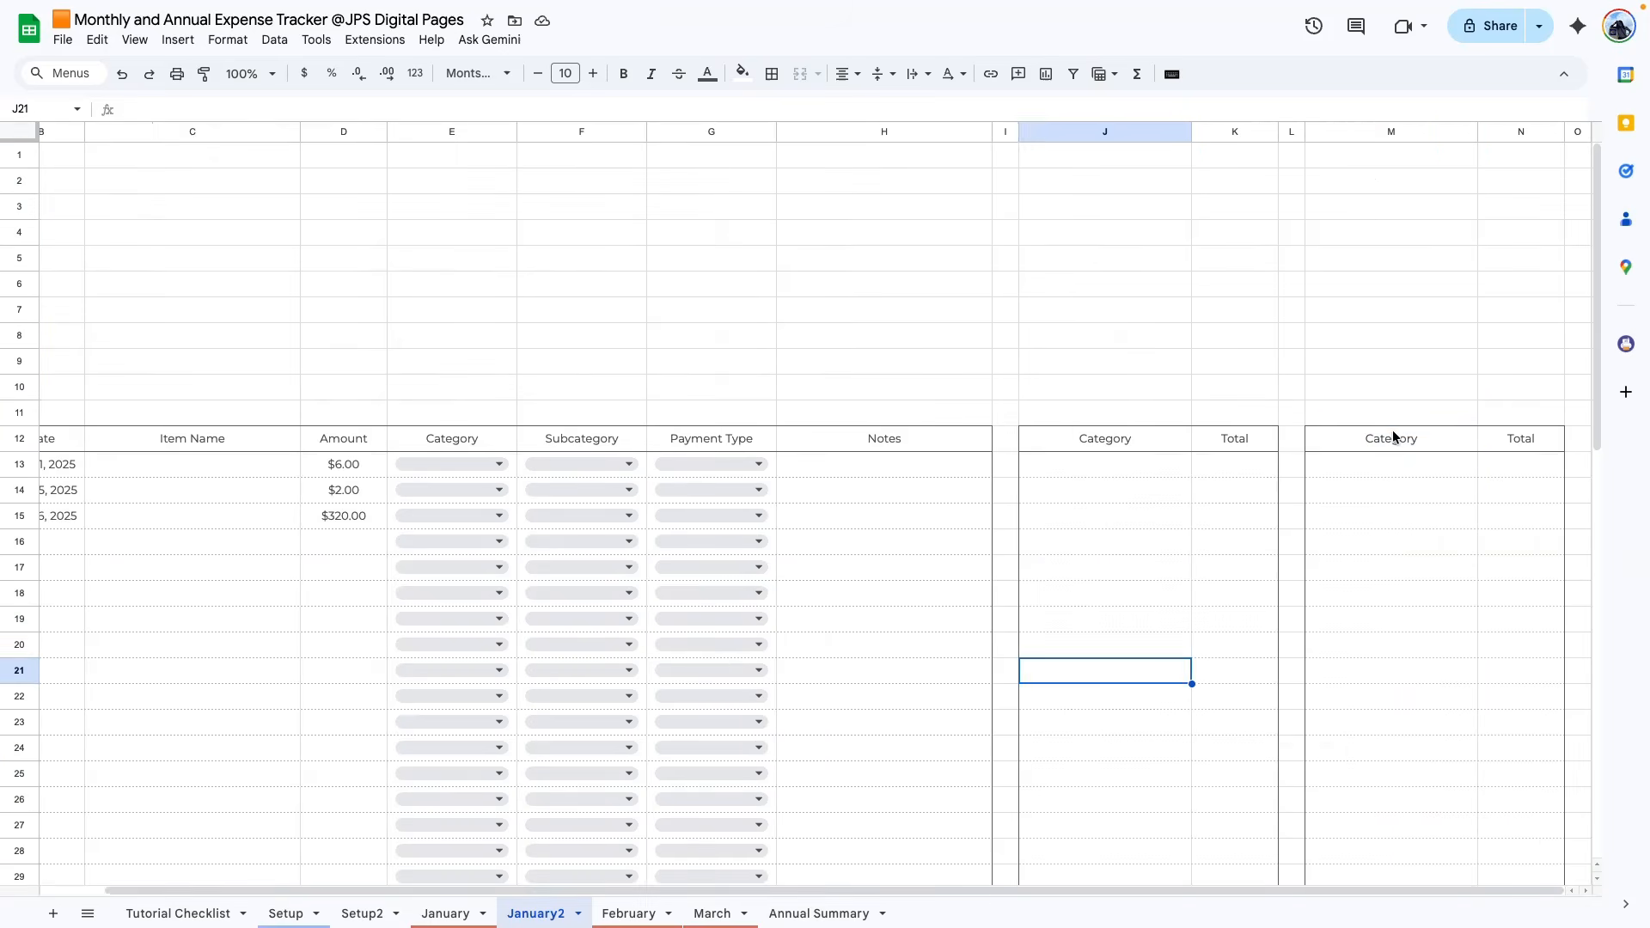
double_click(1393, 434)
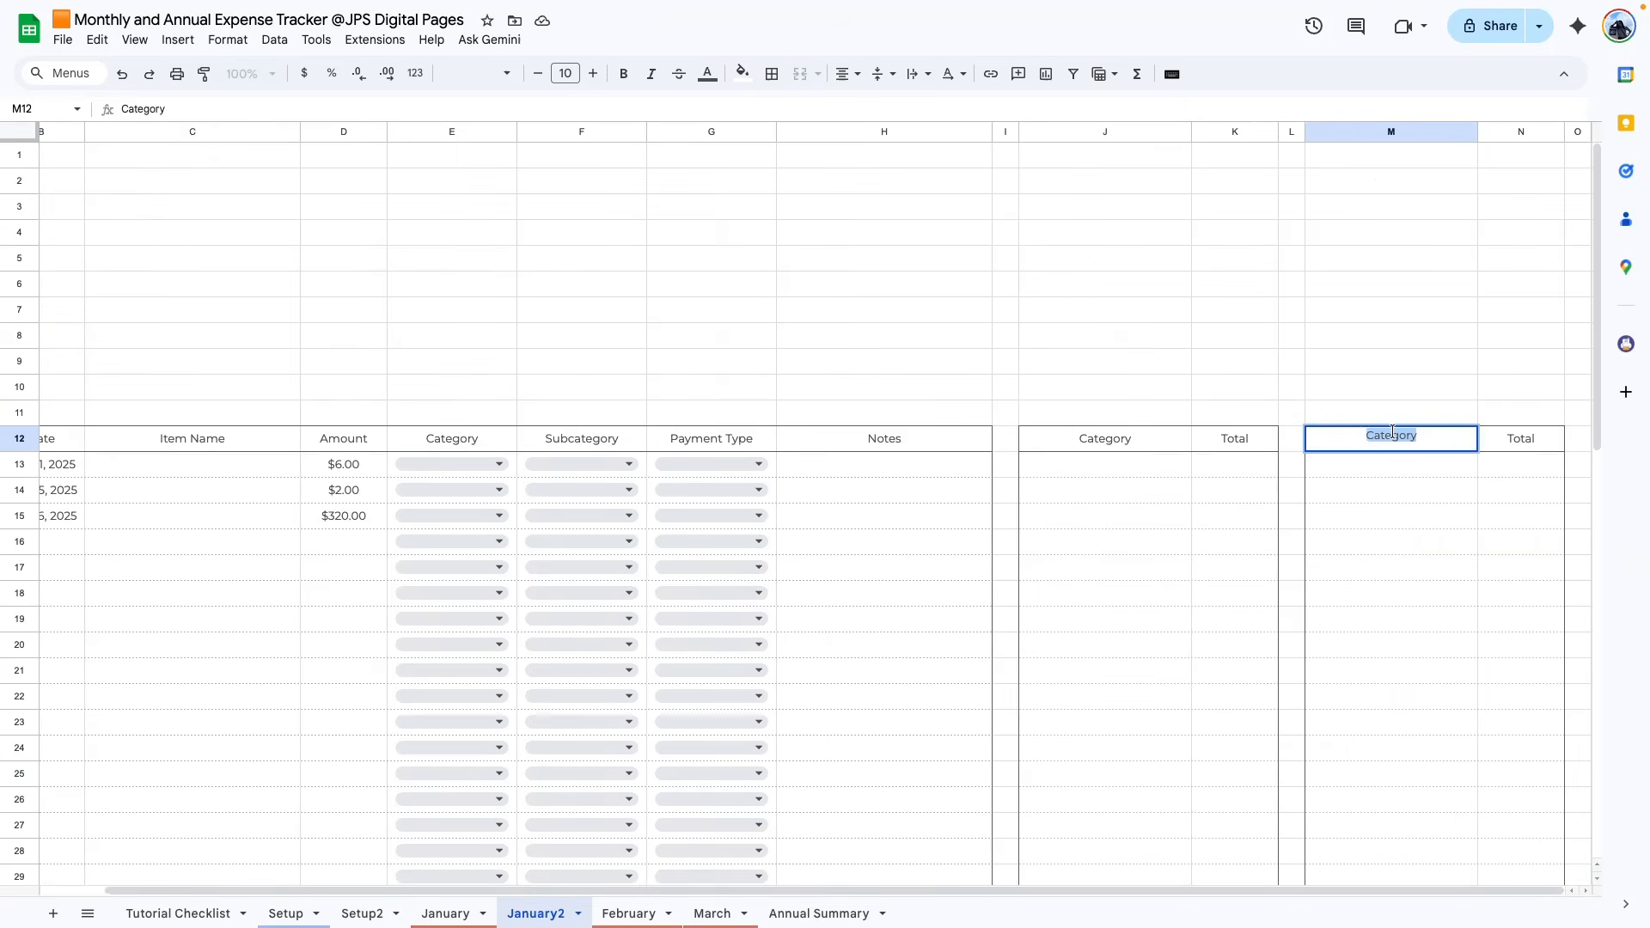
text(Subcategory)
click(1391, 567)
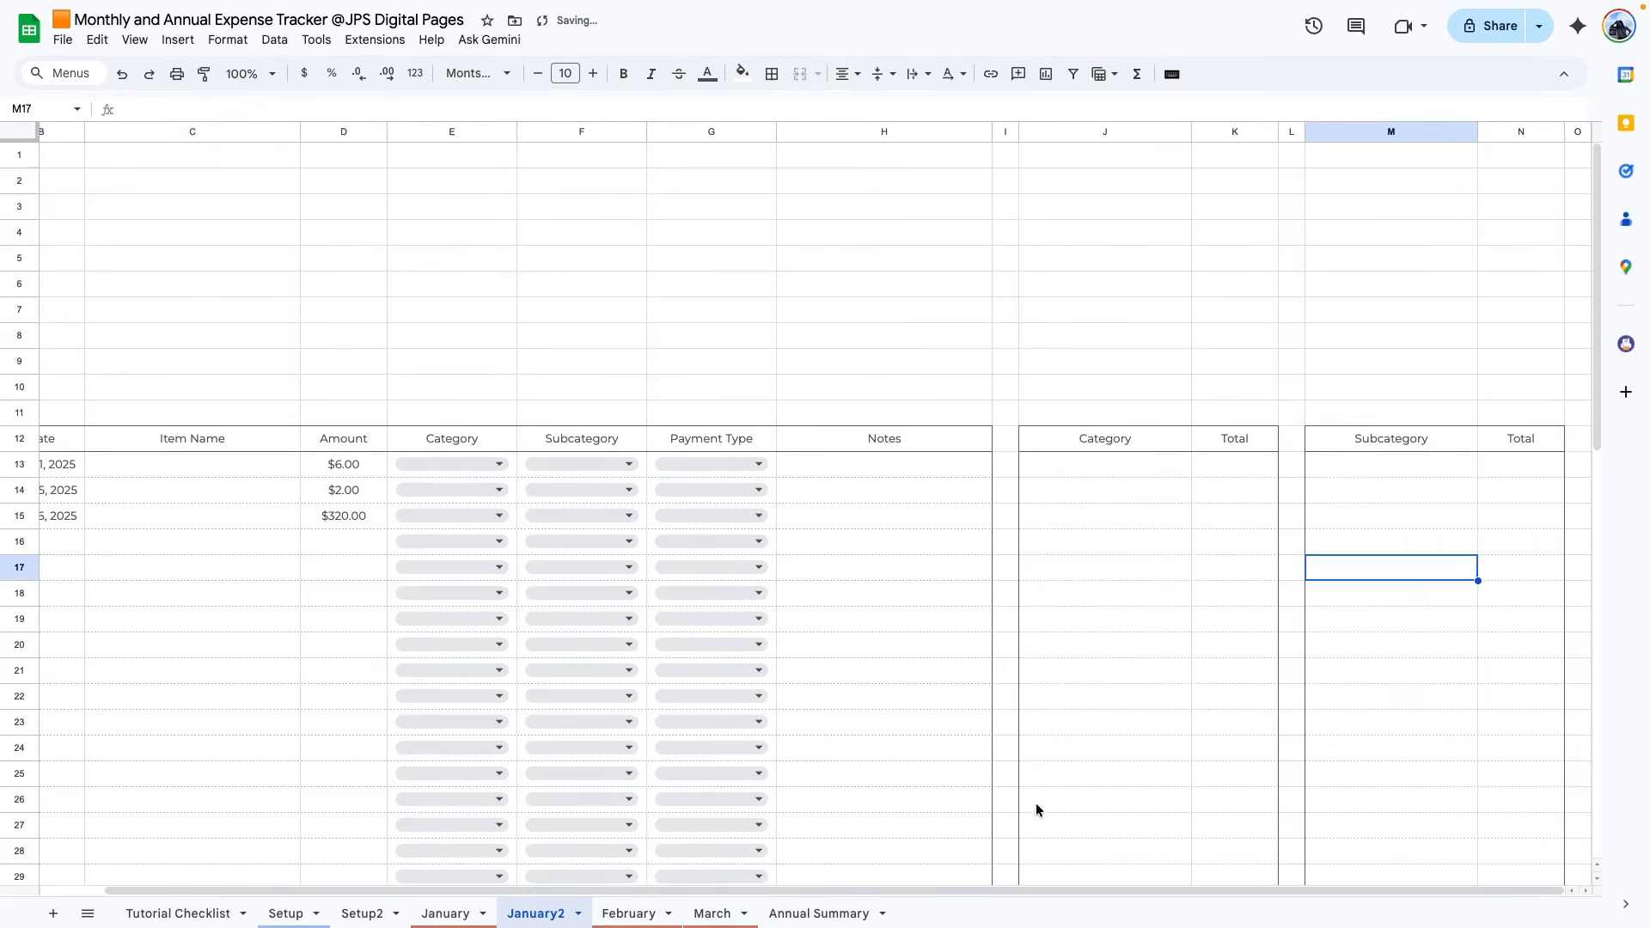
- Fill the expense and Category headers green, the Subcategory header orange and the dropdown columns grey, with bold white header text
click(1036, 804)
drag(1077, 890, 612, 856)
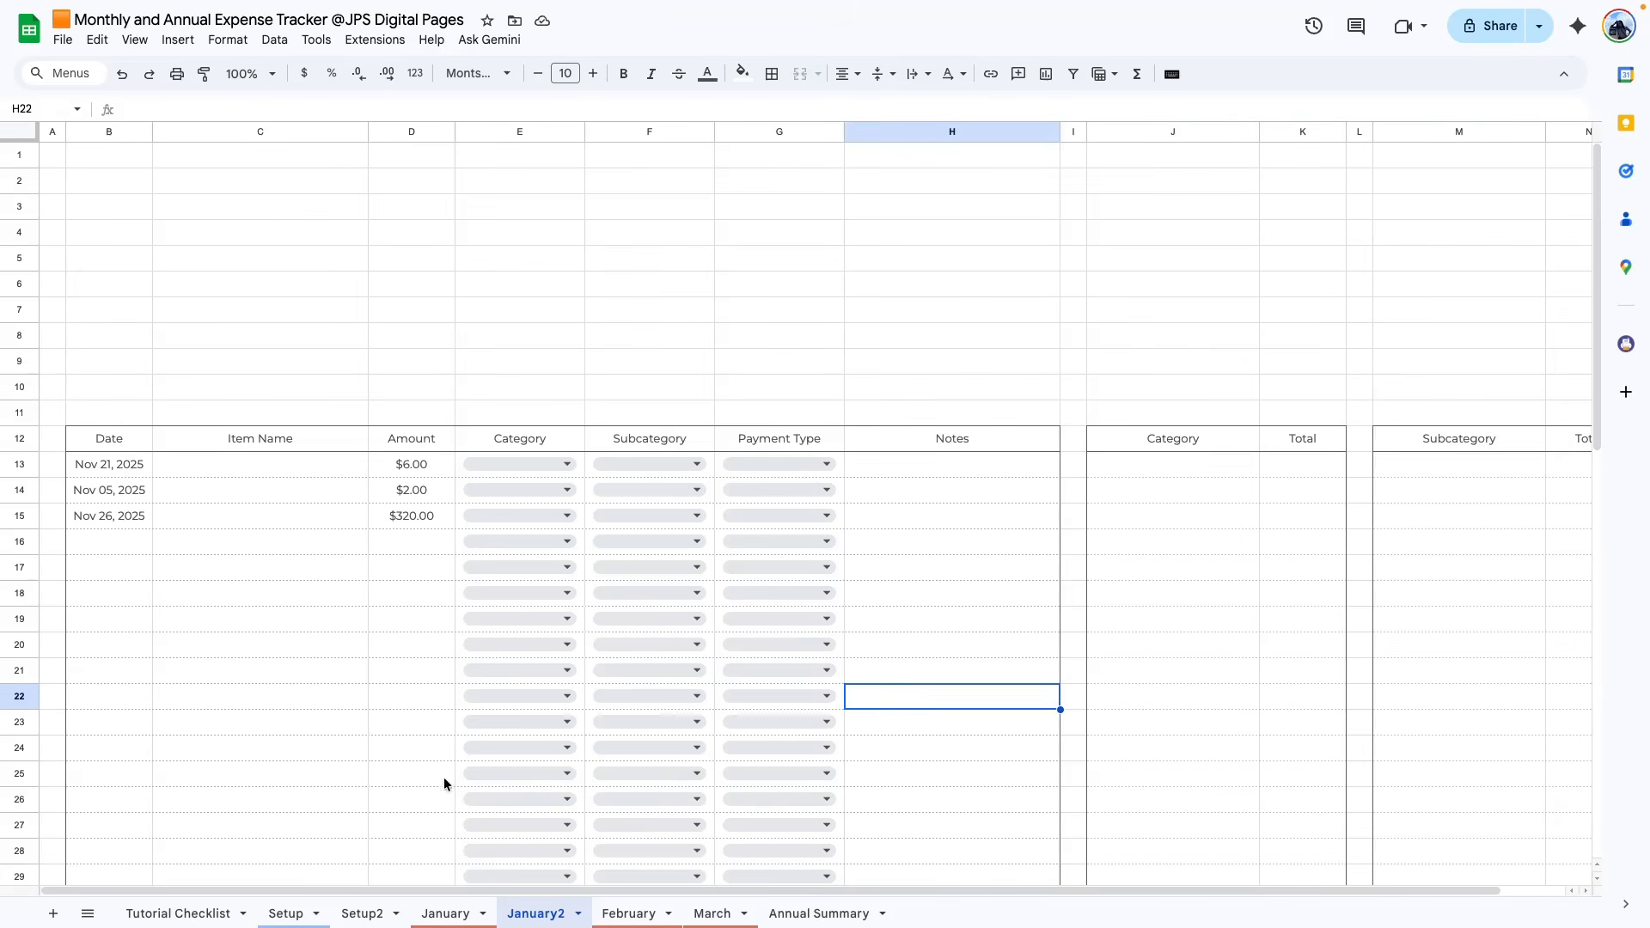
key(Down)
key(Down)
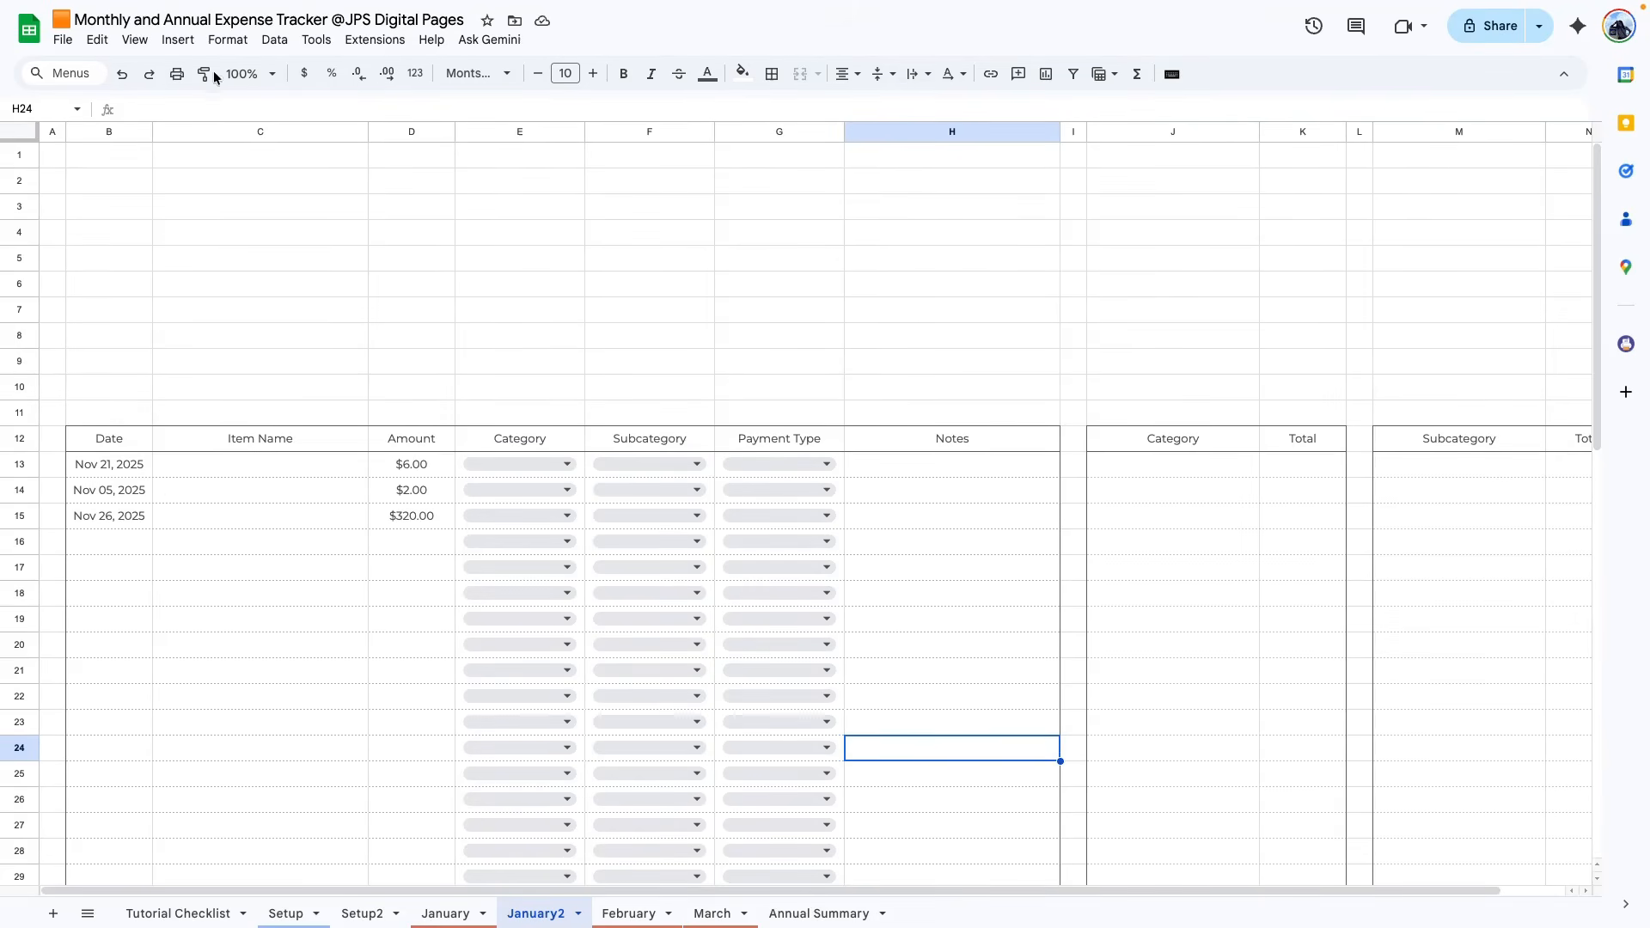
click(742, 73)
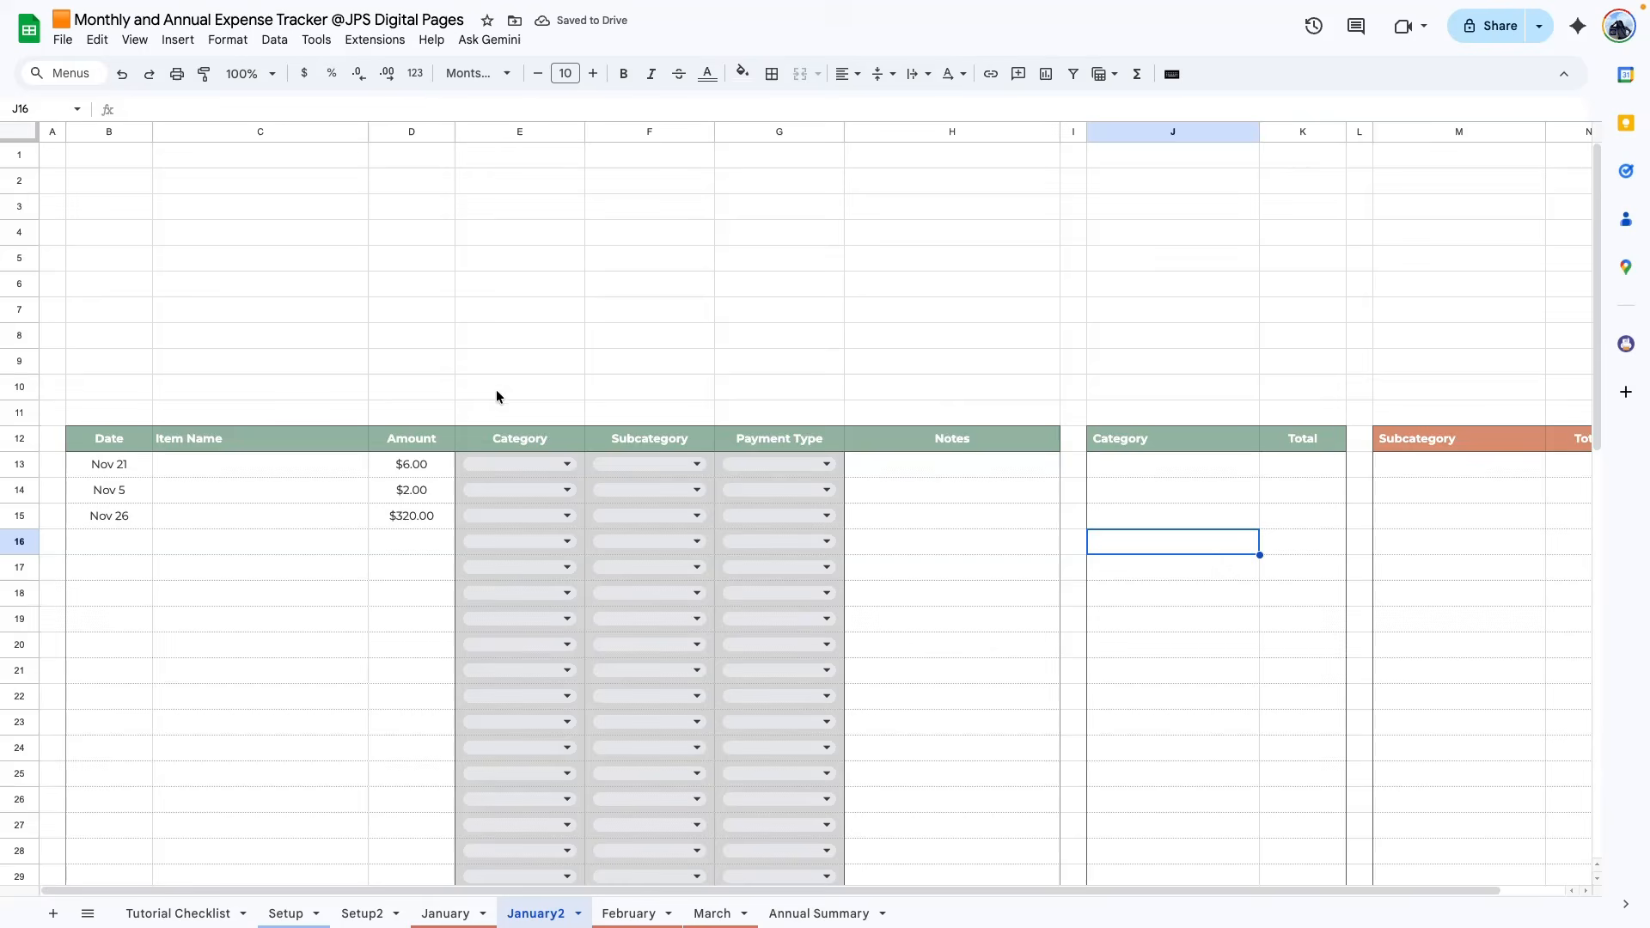
- Clear the sample dates and amounts from B13:D15 on the January2 sheet
scroll(495, 388, down, 2)
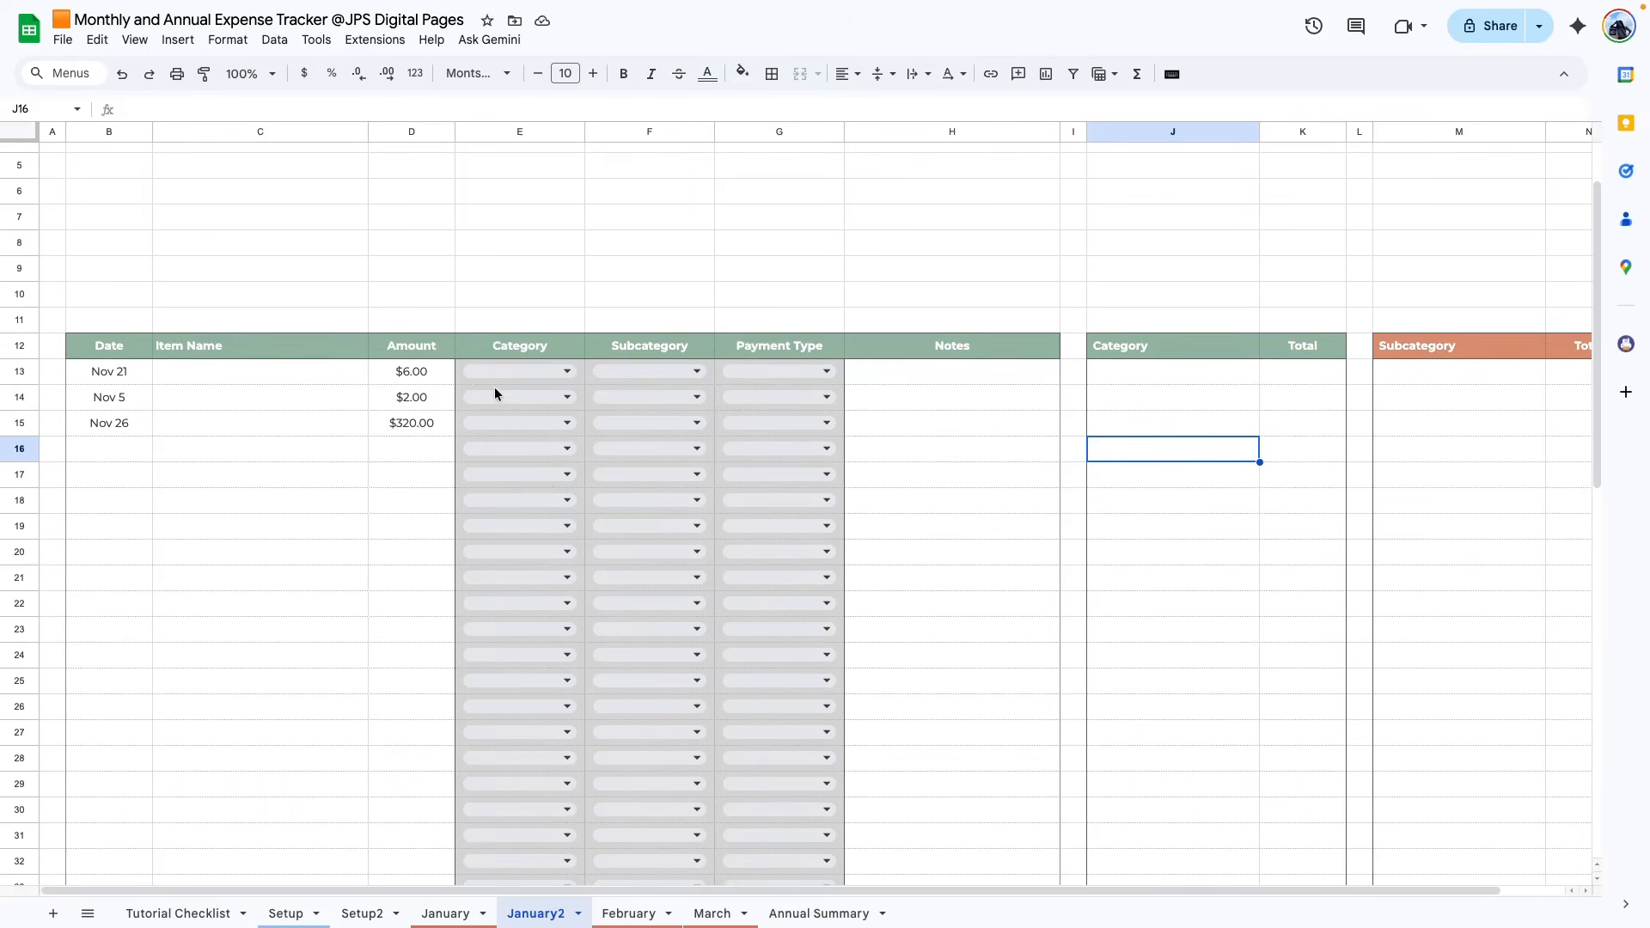
drag(107, 375, 378, 434)
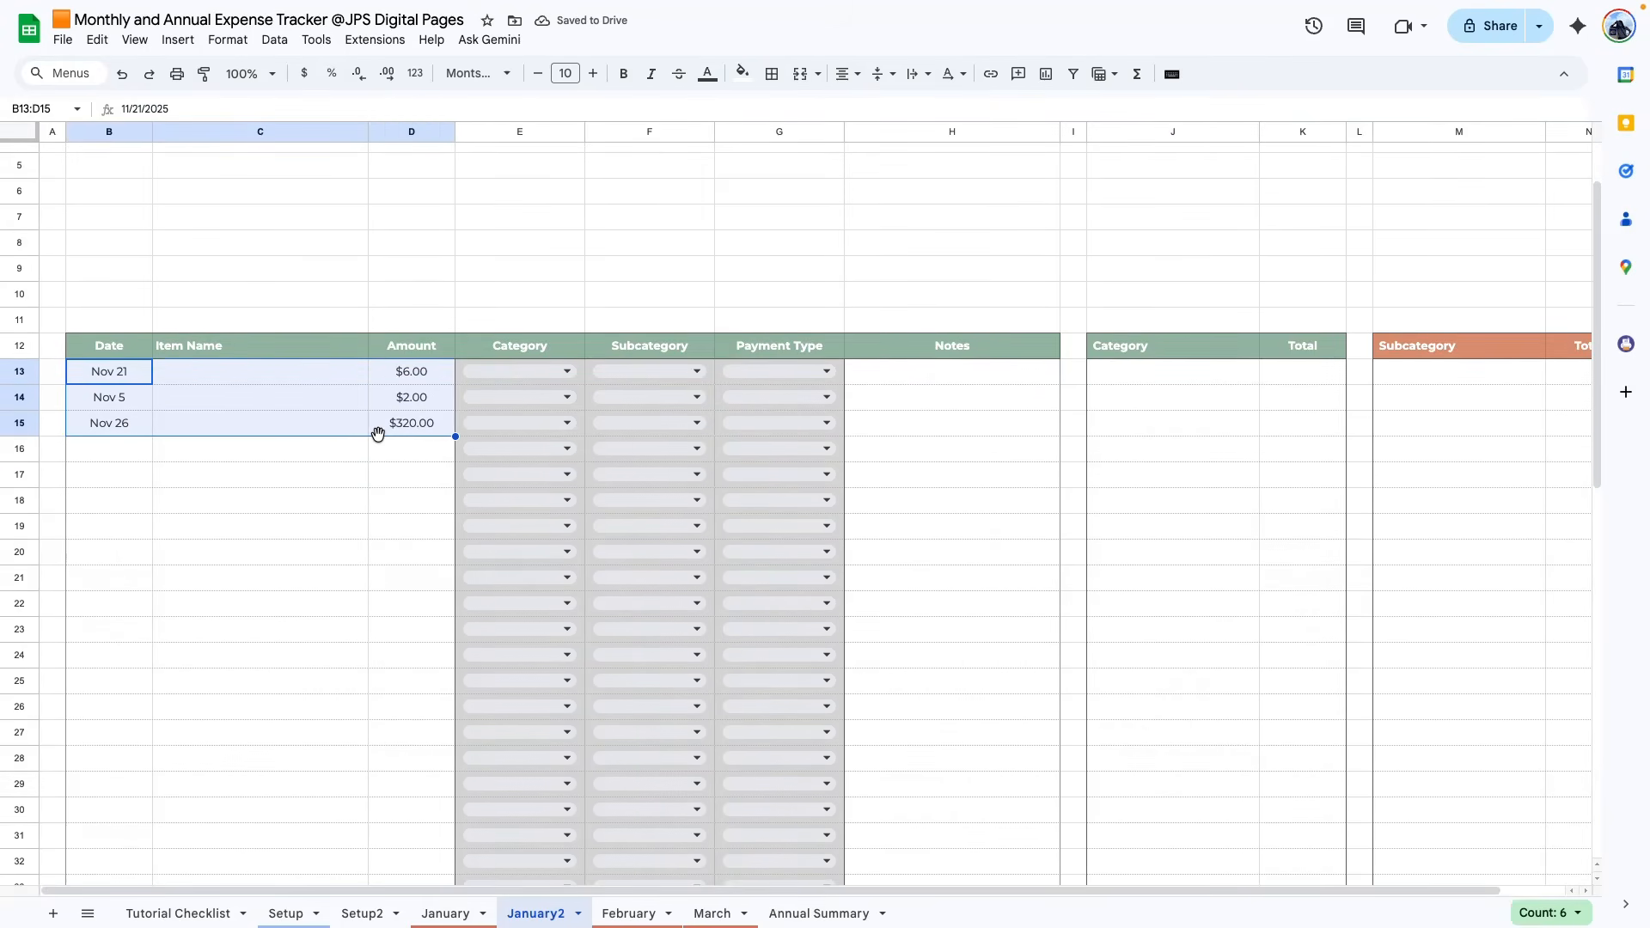
key(Delete)
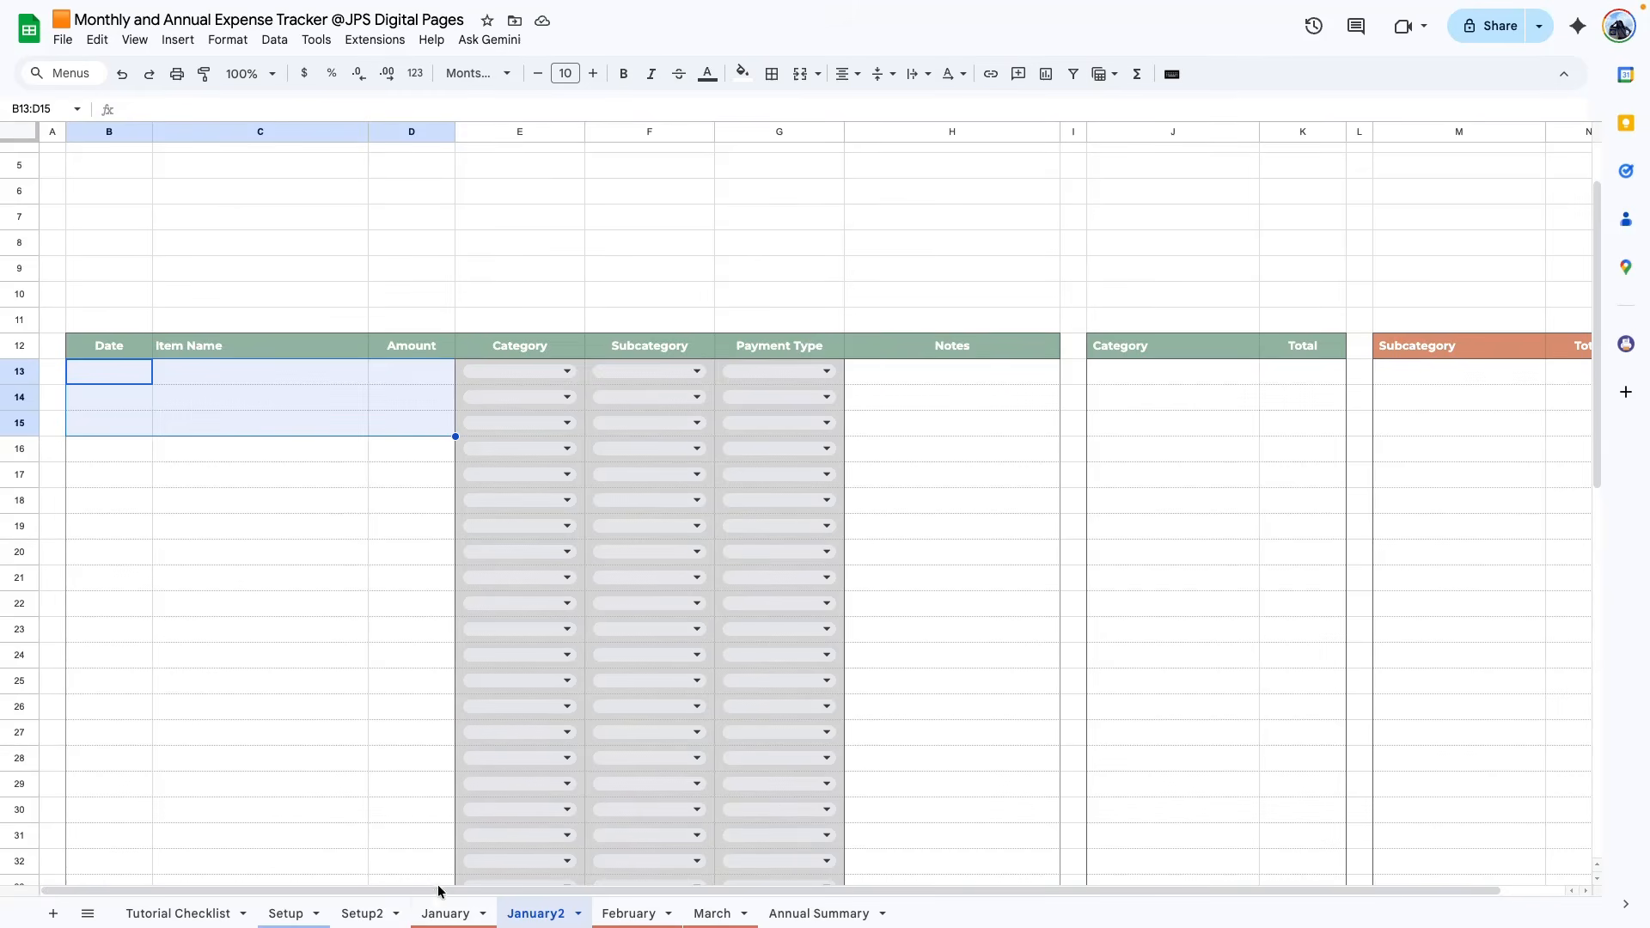
- On the January sheet, add an expense in row 35 dated Nov 21, 2025 with an amount of 200
click(446, 912)
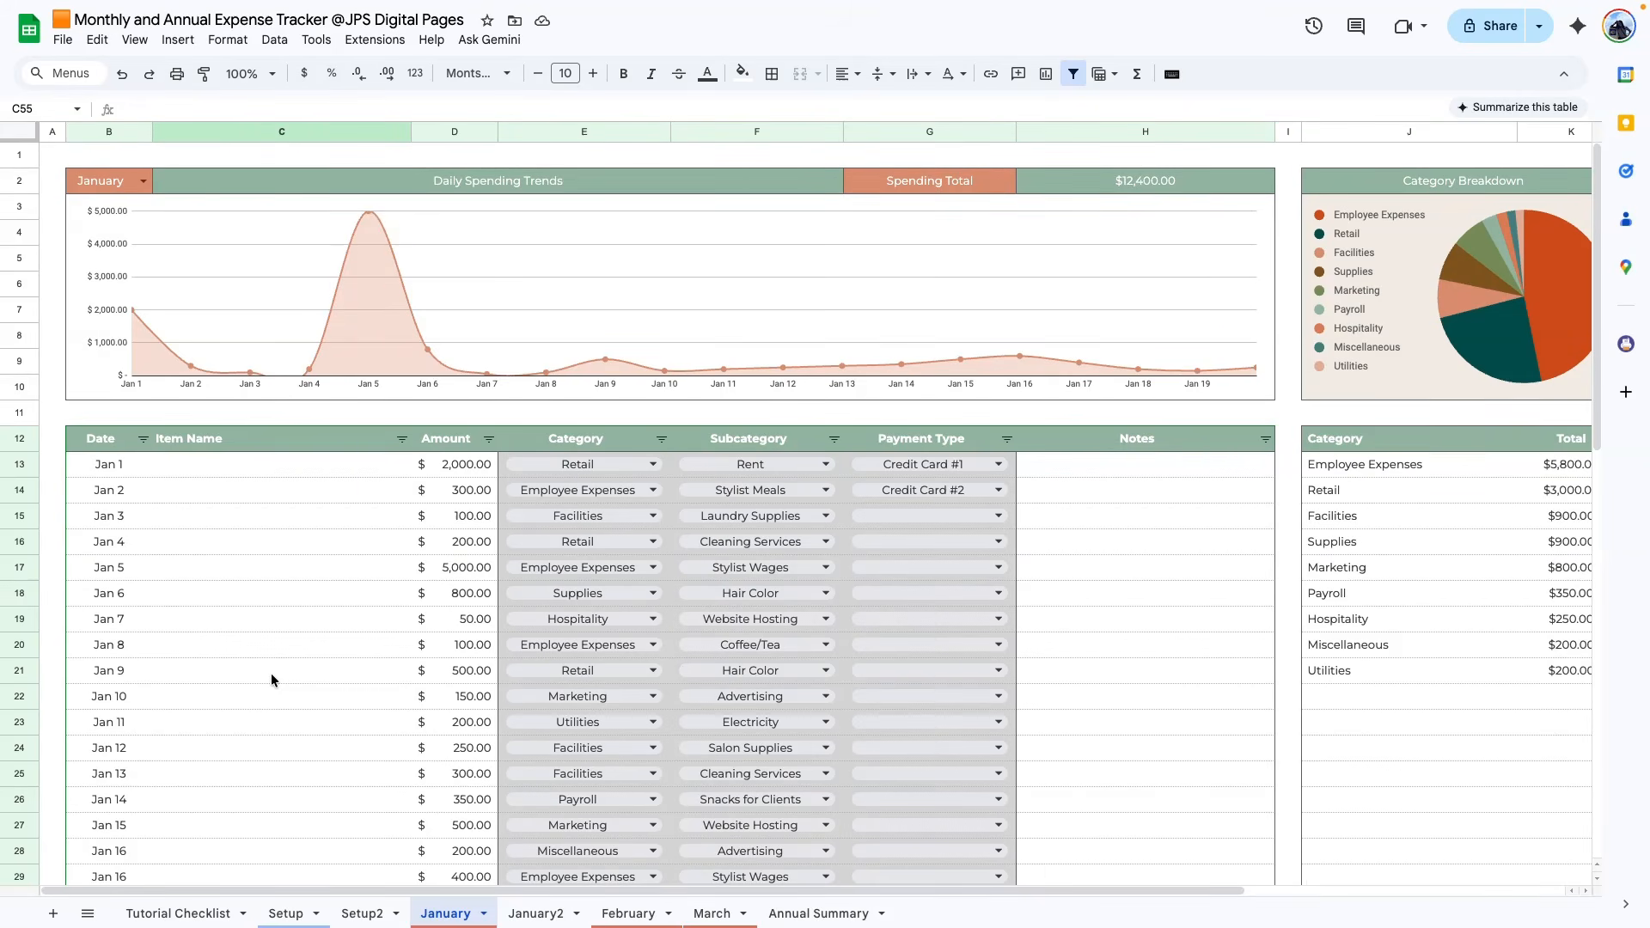
scroll(269, 666, down, 3)
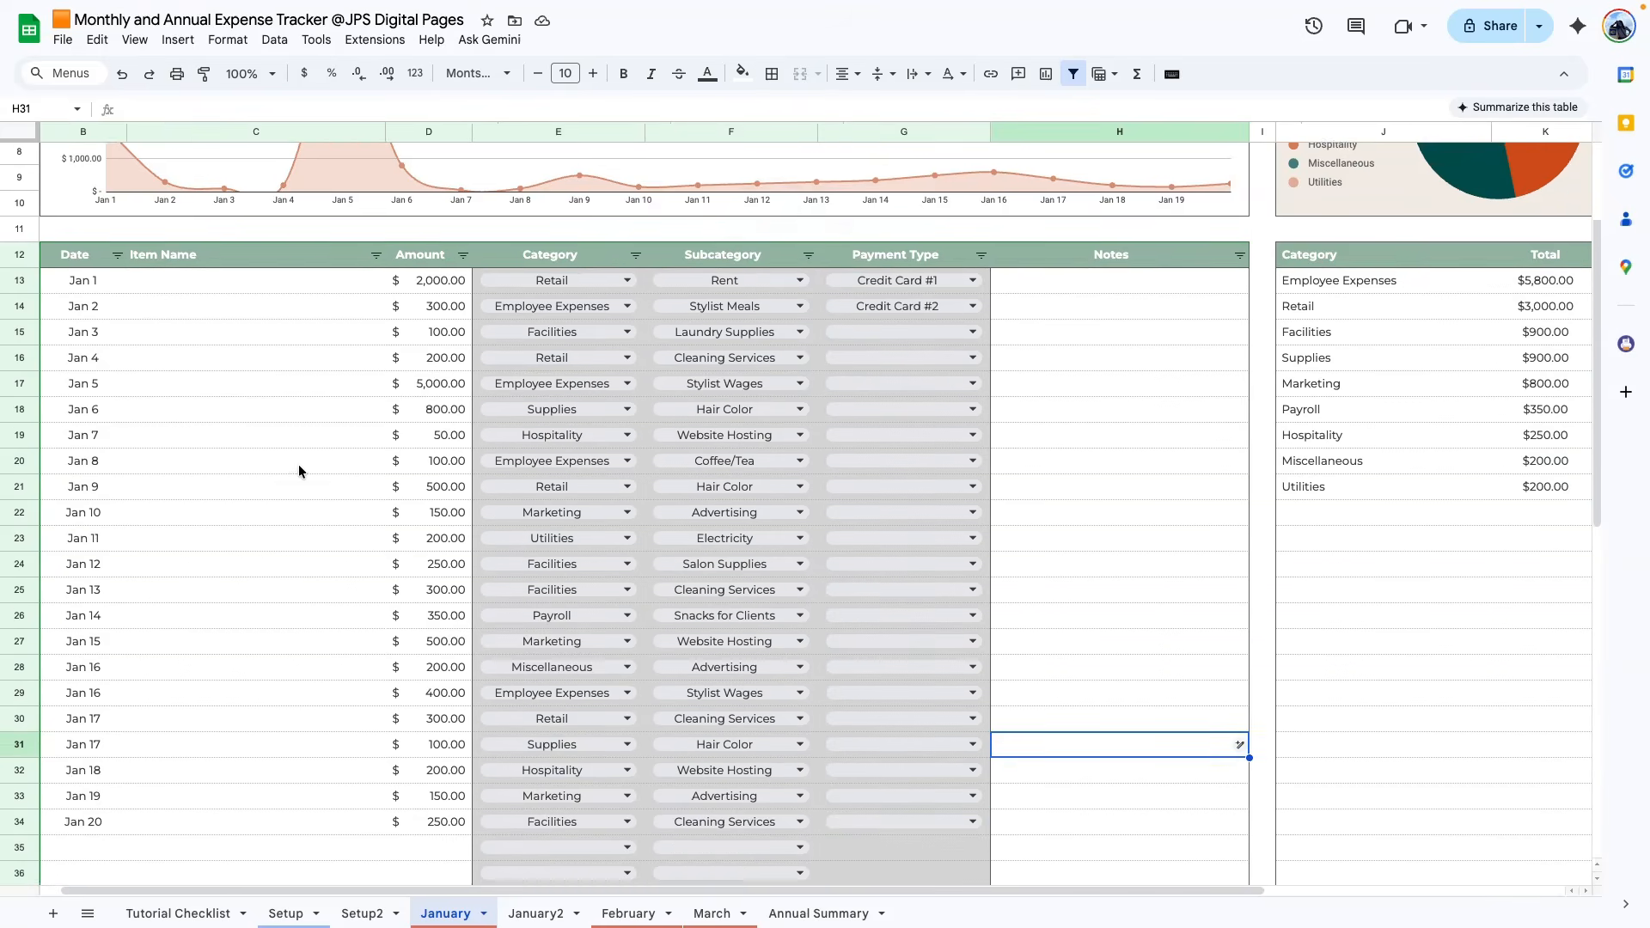
scroll(298, 464, up, 2)
scroll(261, 515, down, 1)
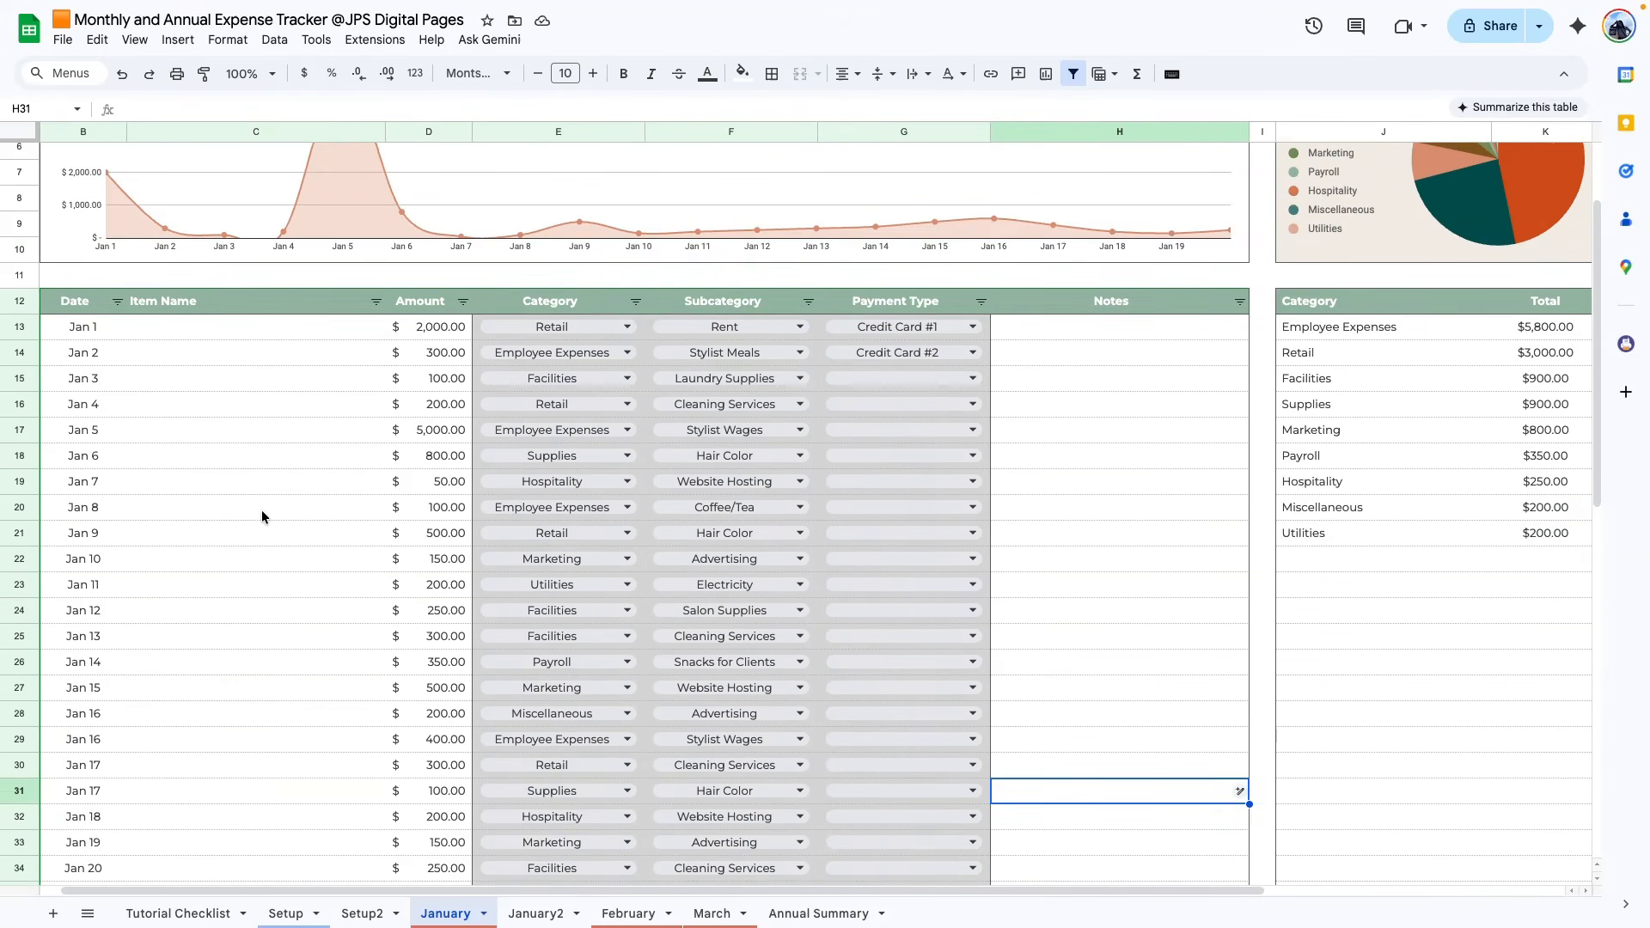
scroll(262, 509, down, 5)
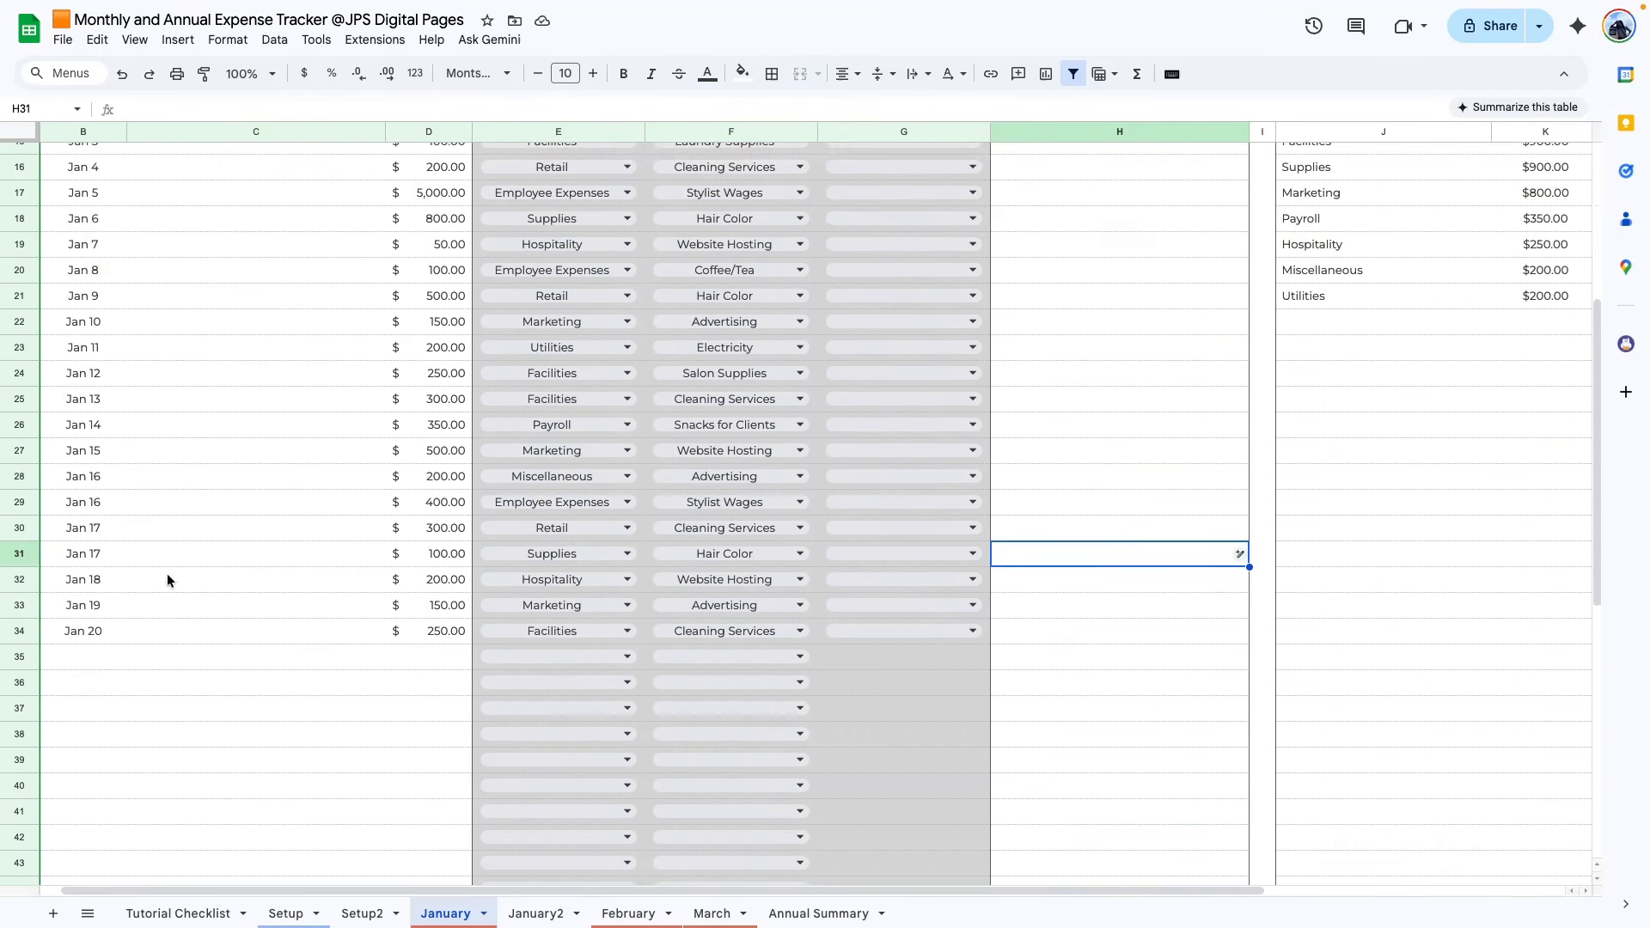
click(148, 631)
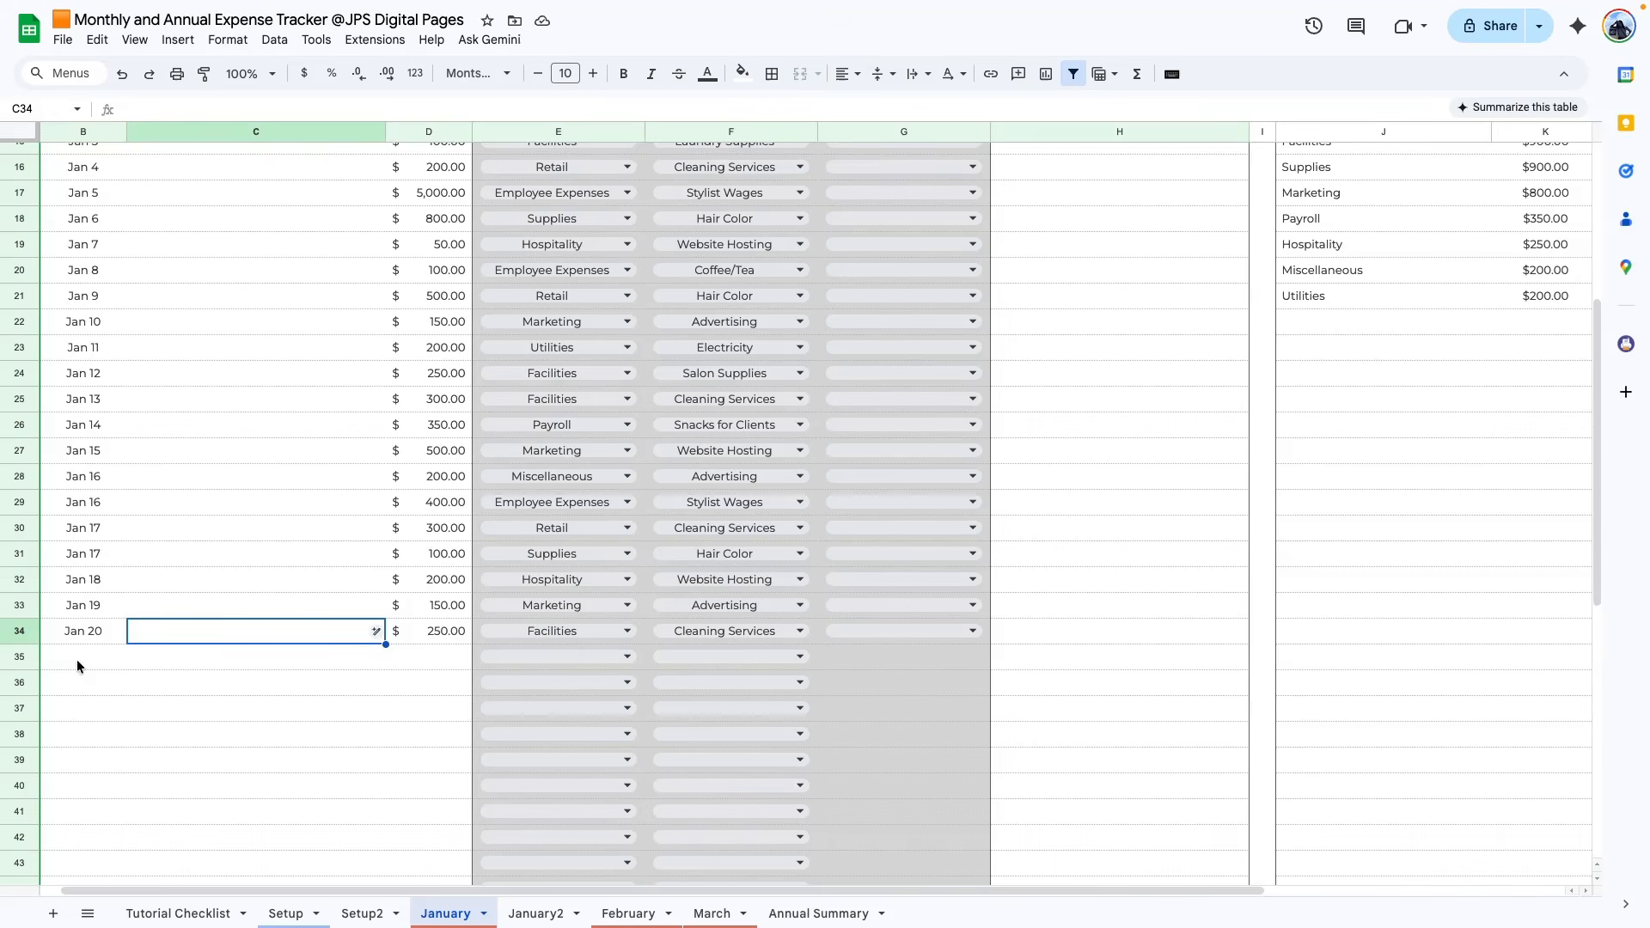
double_click(76, 658)
click(151, 787)
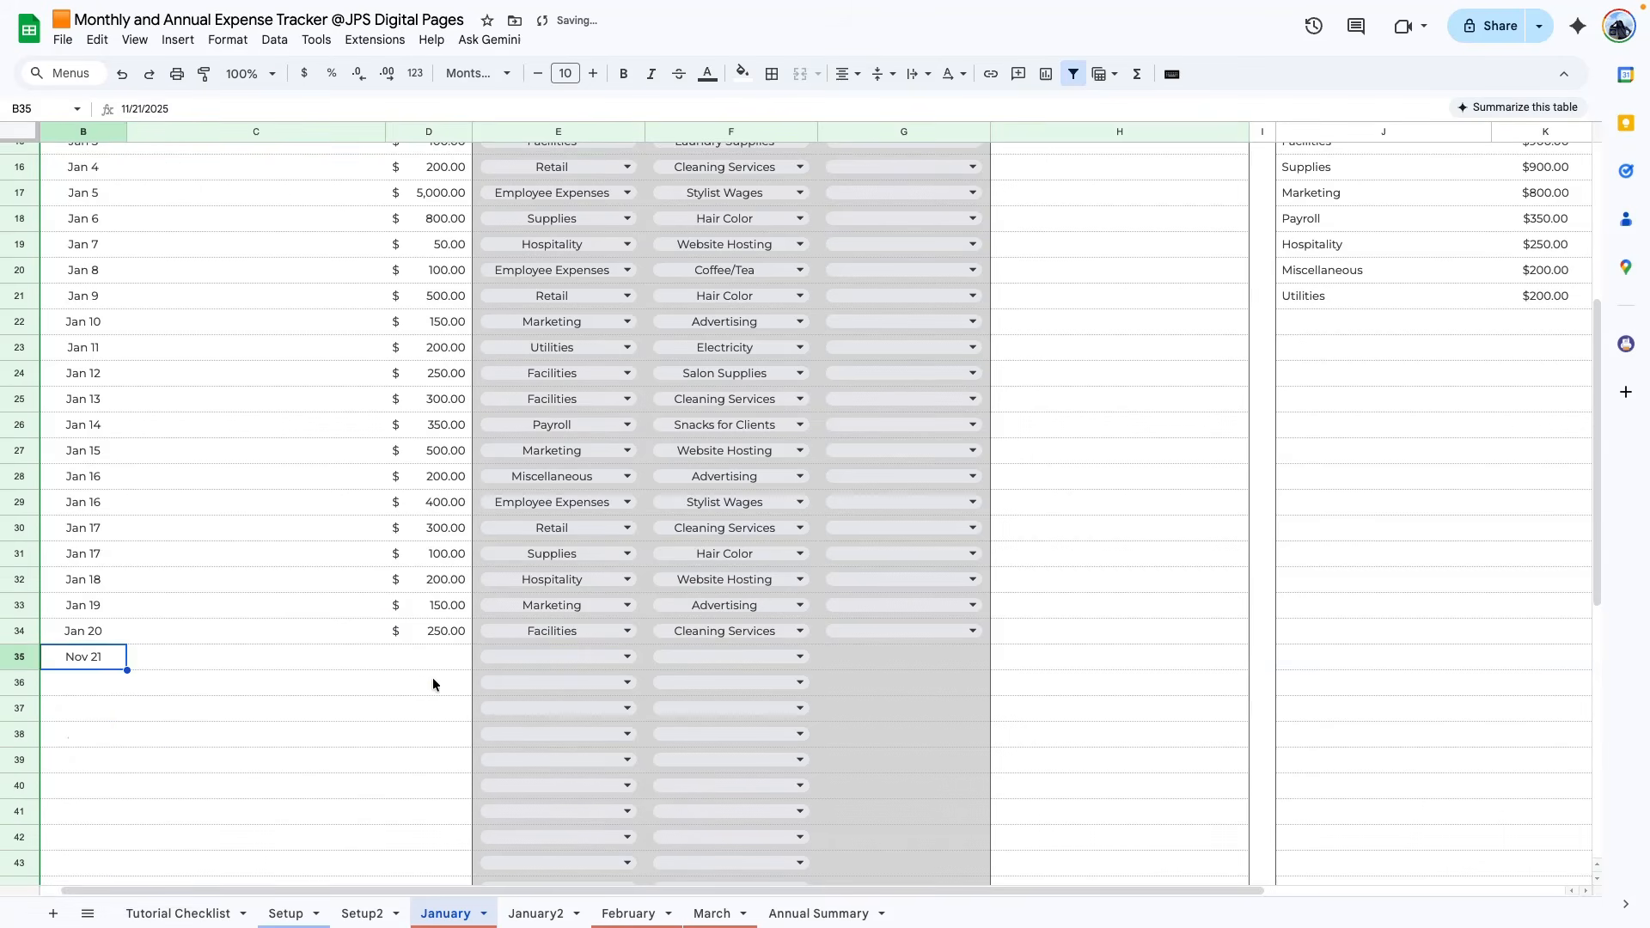
click(432, 667)
text(200)
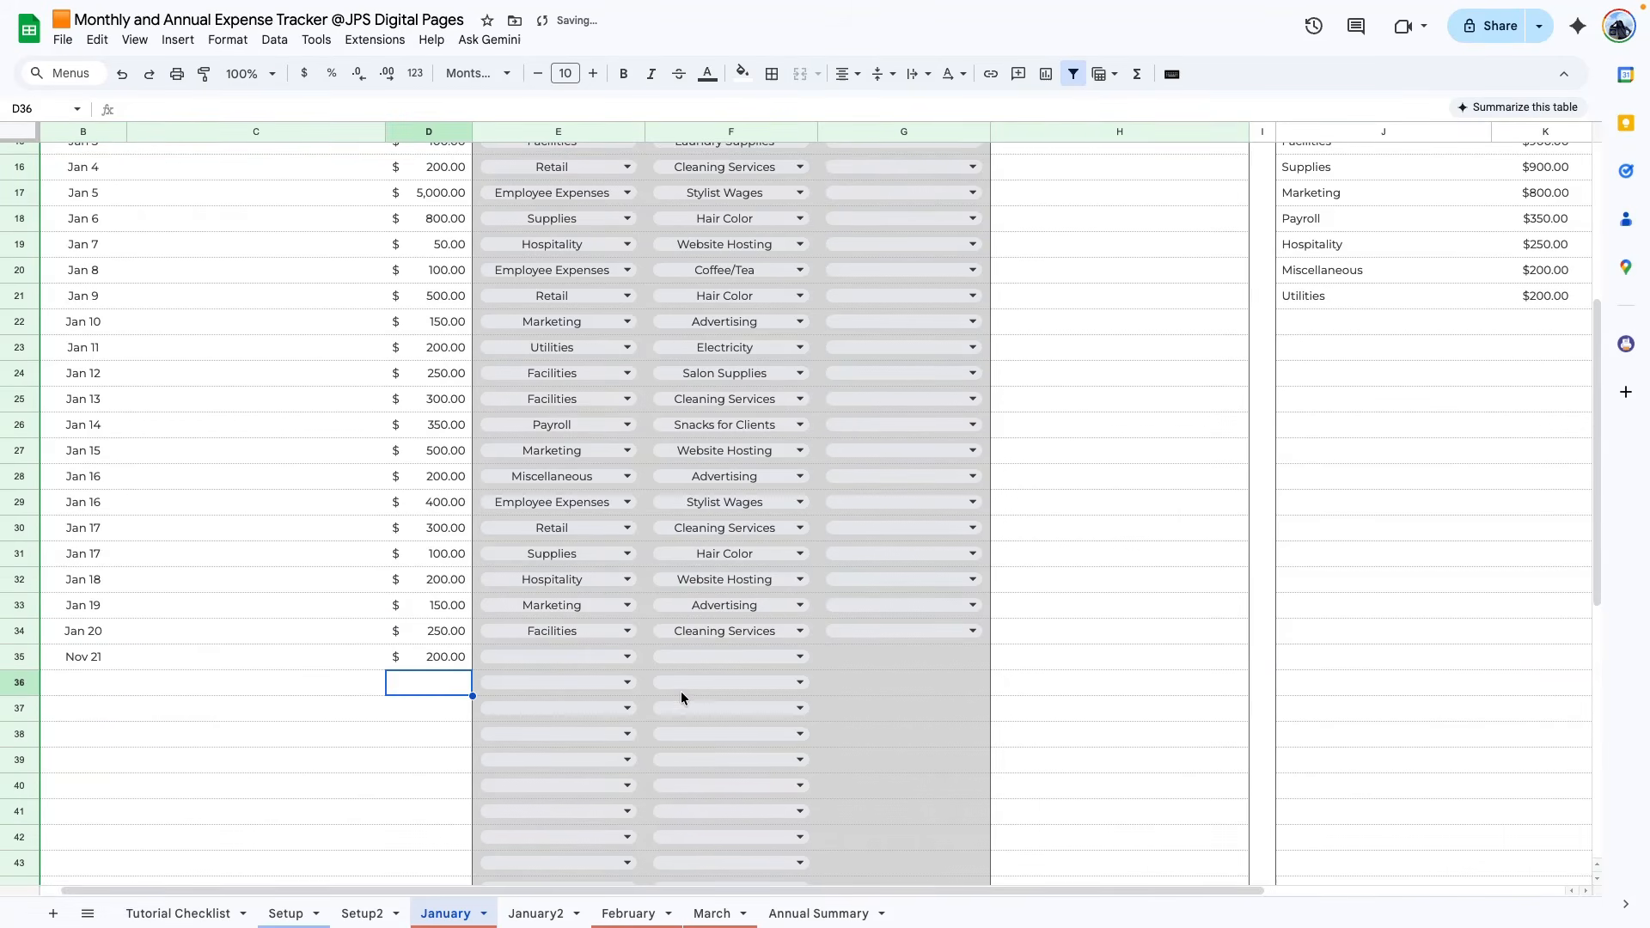
- Set the row 35 expense's category to Employee Expenses and its subcategory to Stylist Meals
click(591, 667)
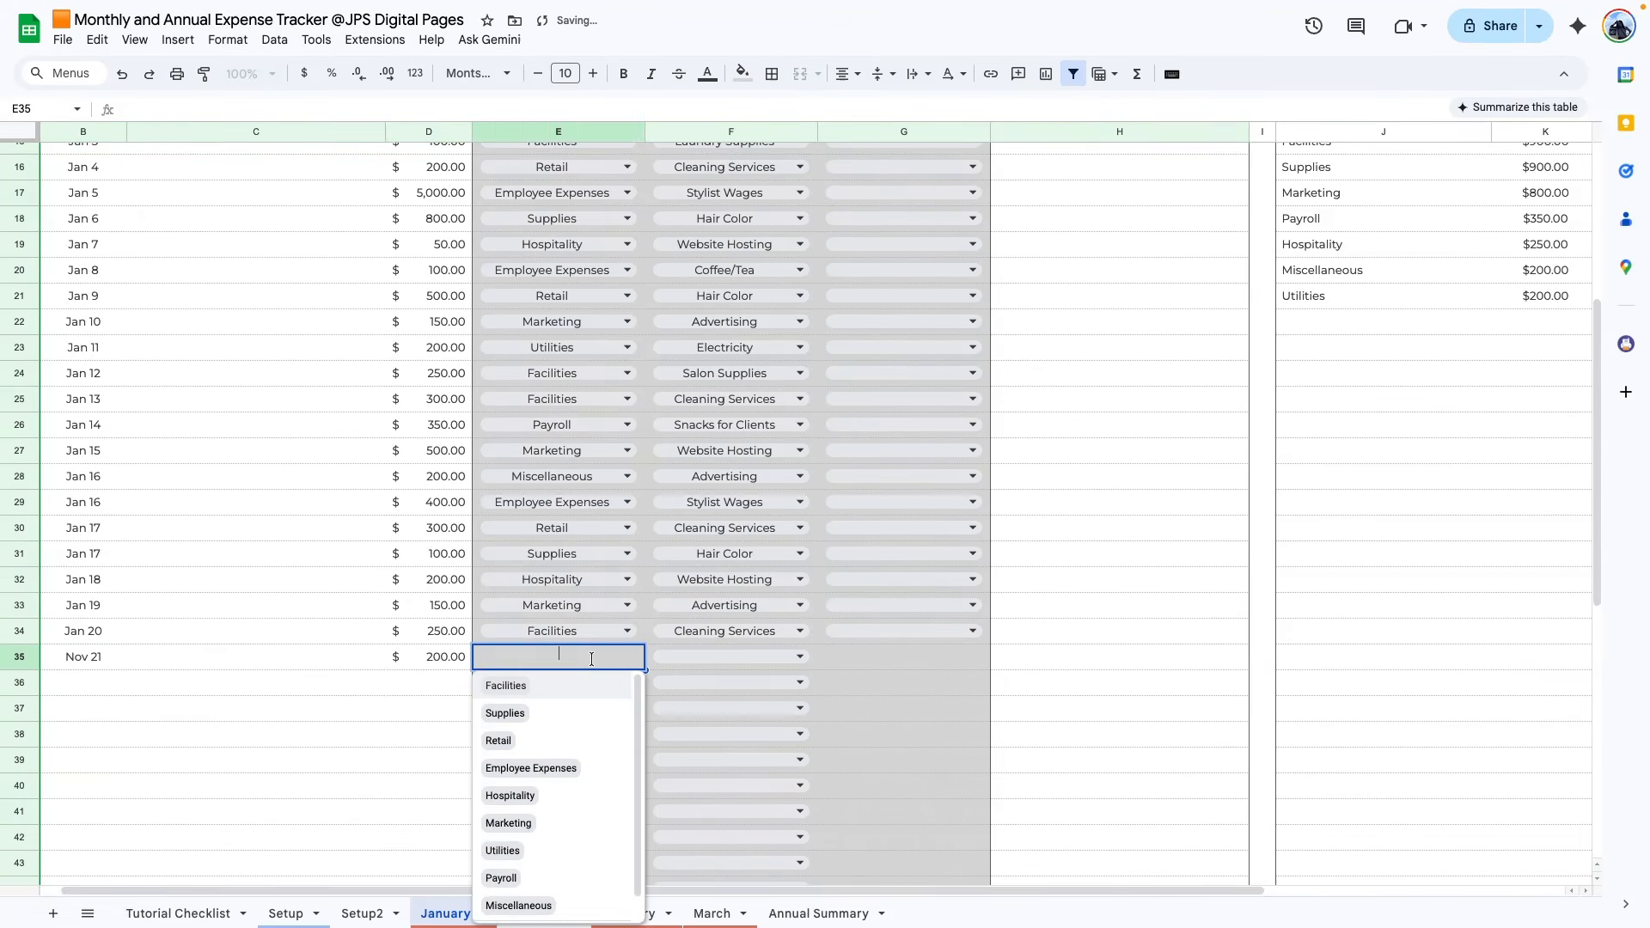
click(538, 771)
click(739, 658)
scroll(714, 739, down, 1)
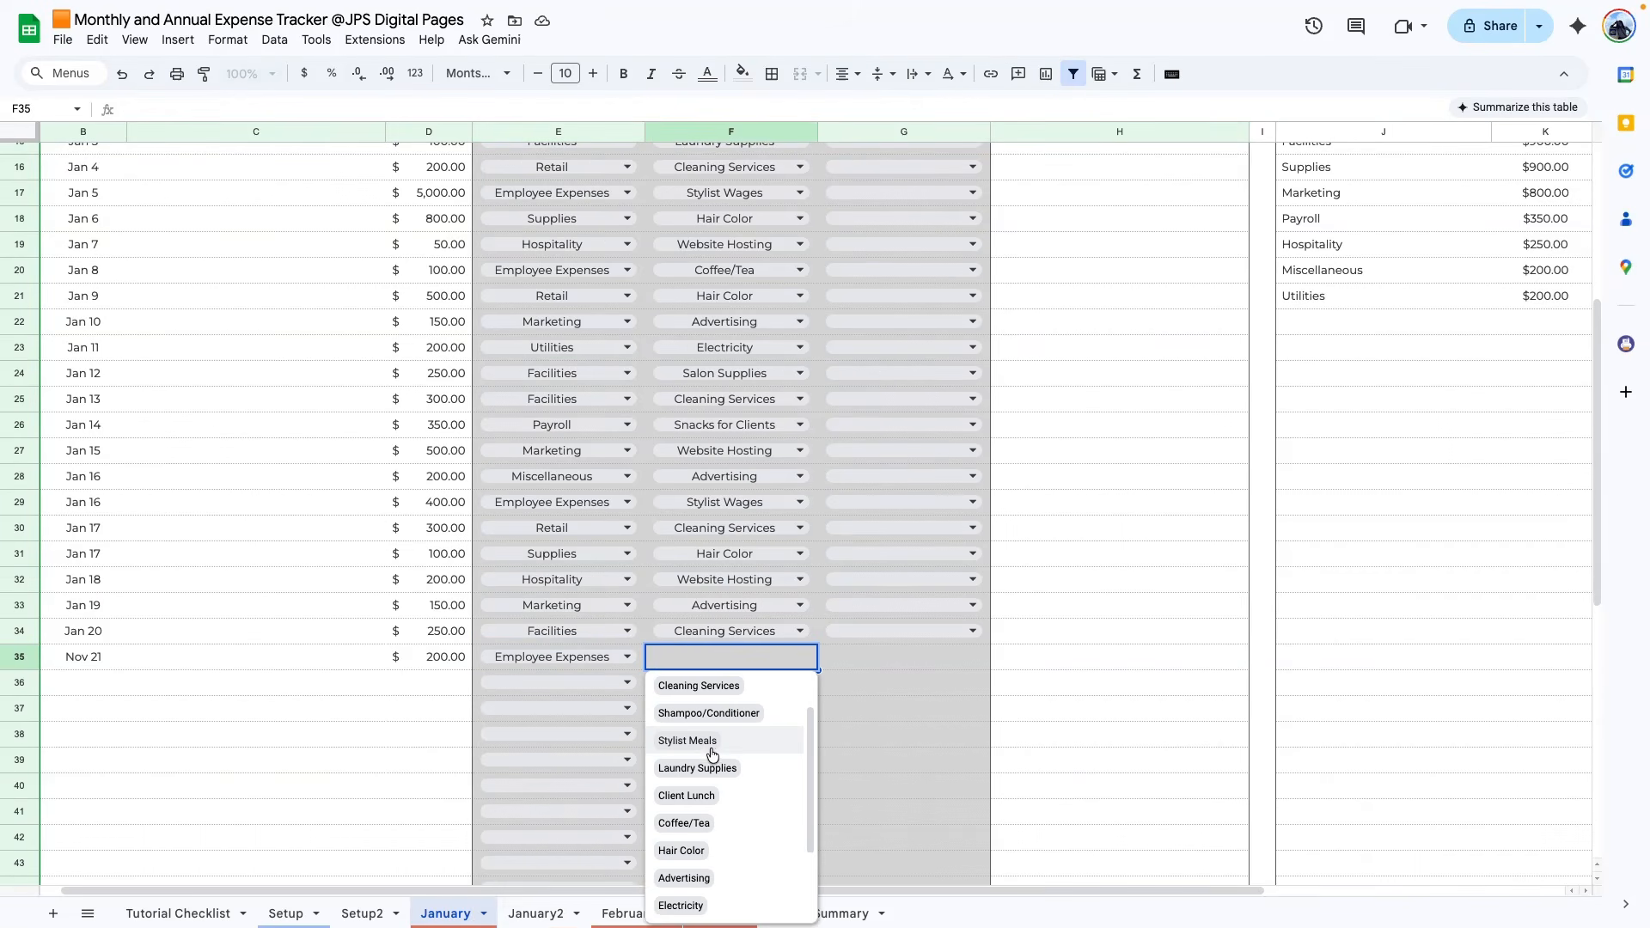
click(717, 741)
- Extend the Payment Type dropdown from G34 down through the empty rows below it
click(1016, 634)
click(943, 633)
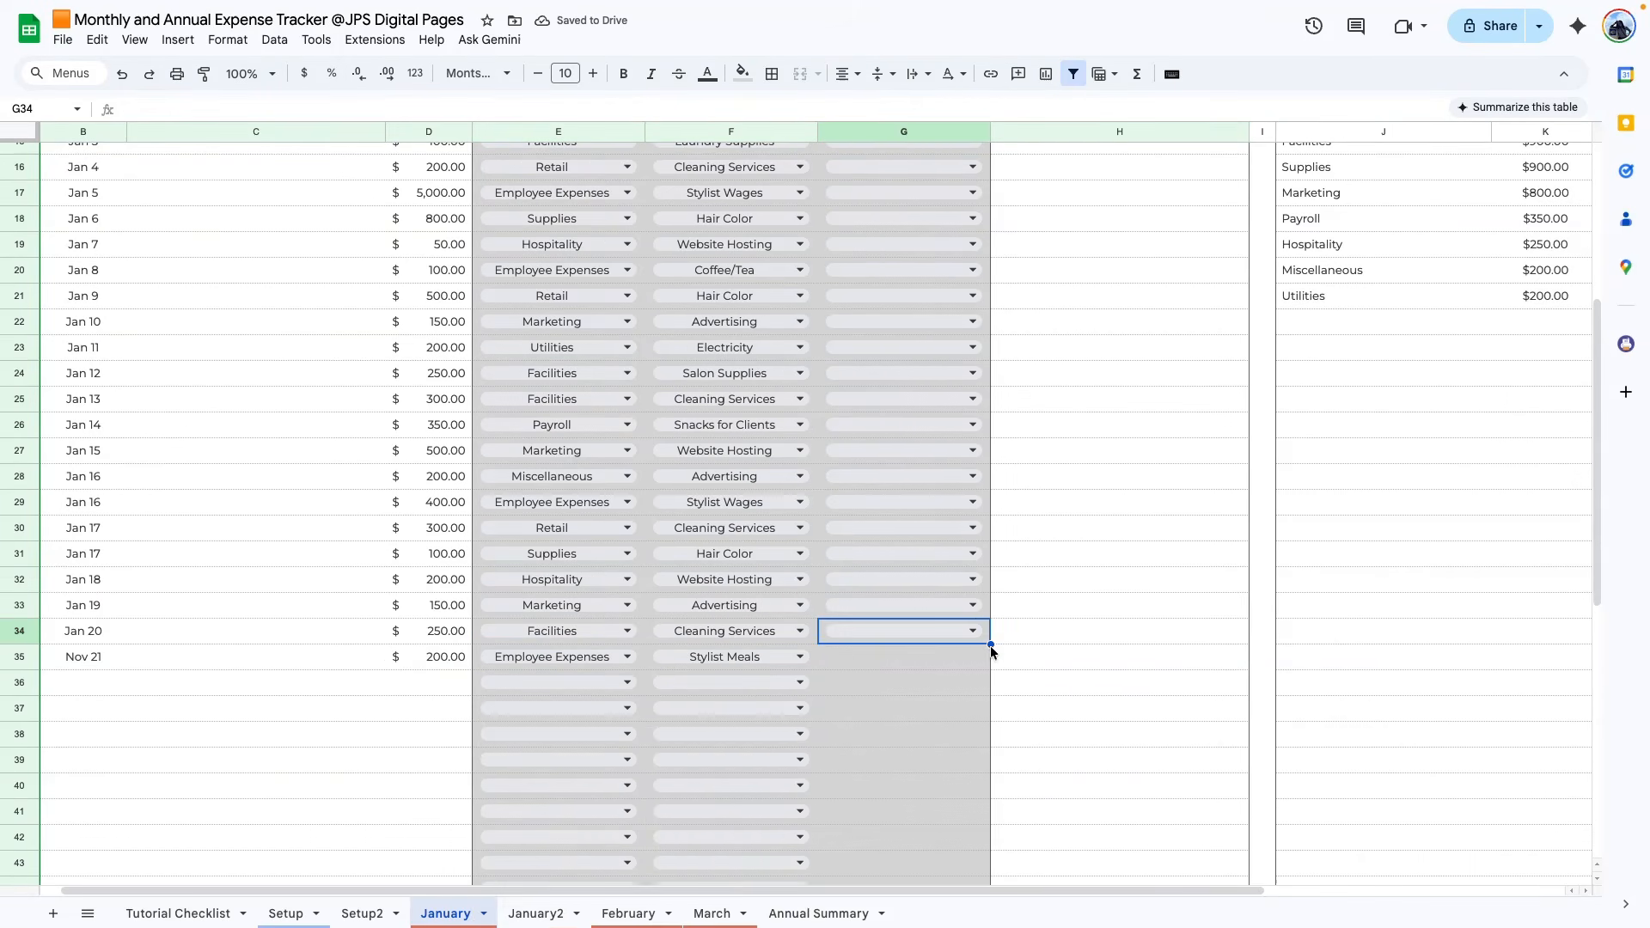
drag(991, 650, 1005, 804)
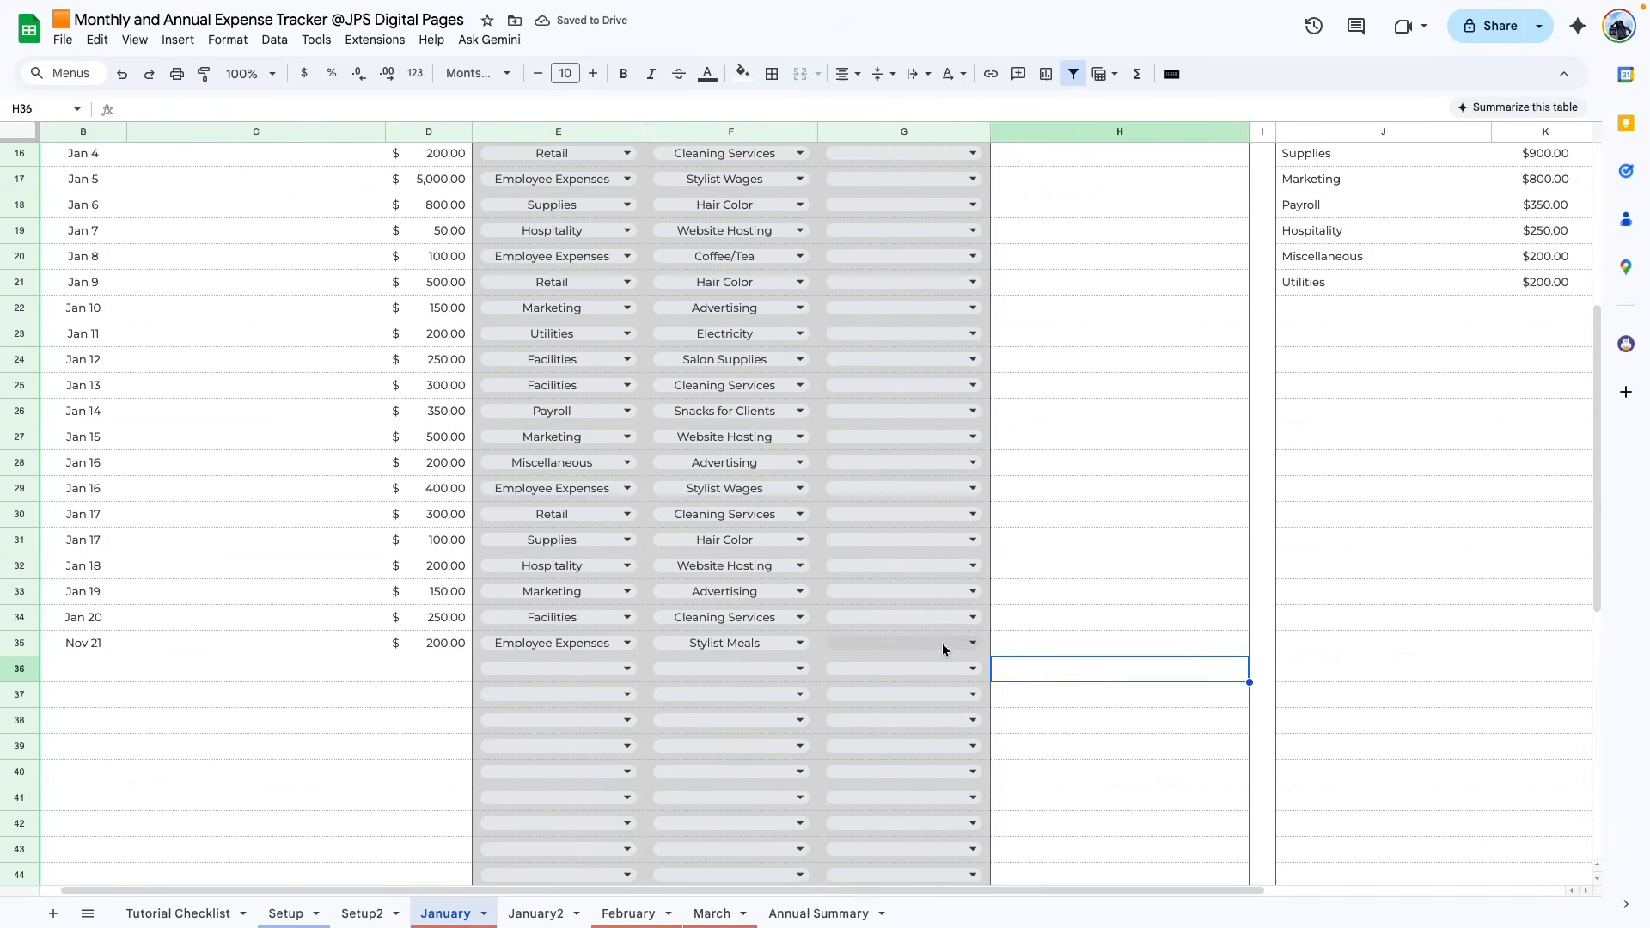
- Choose Credit Card #1 as the payment type for the row 35 expense
click(971, 644)
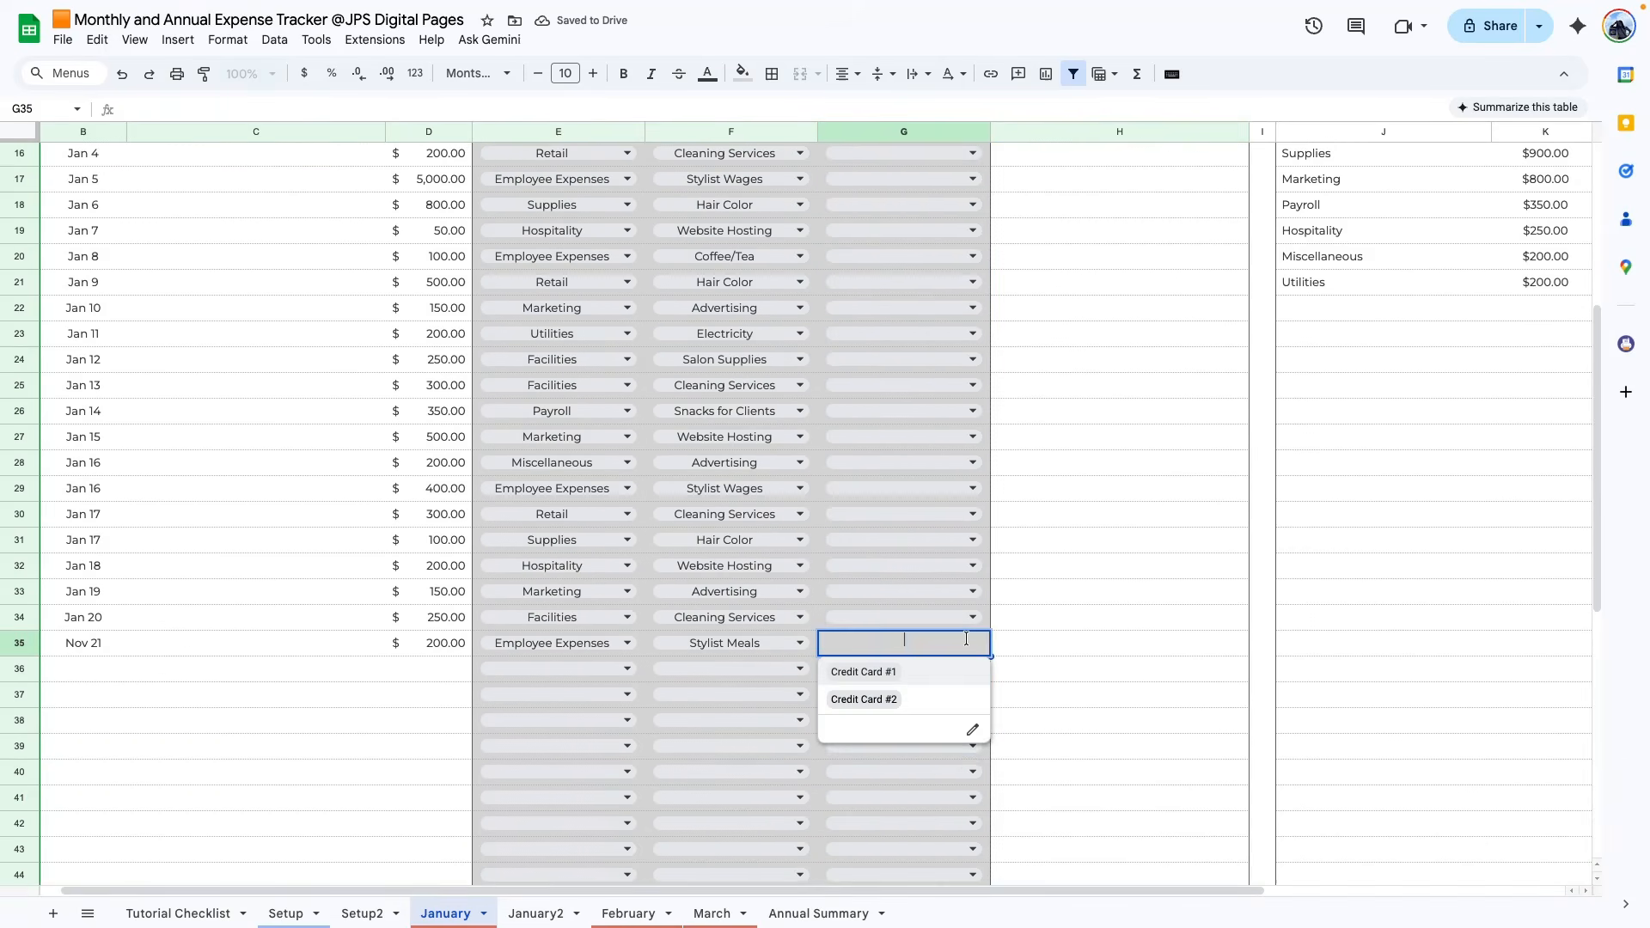
click(906, 672)
click(1090, 642)
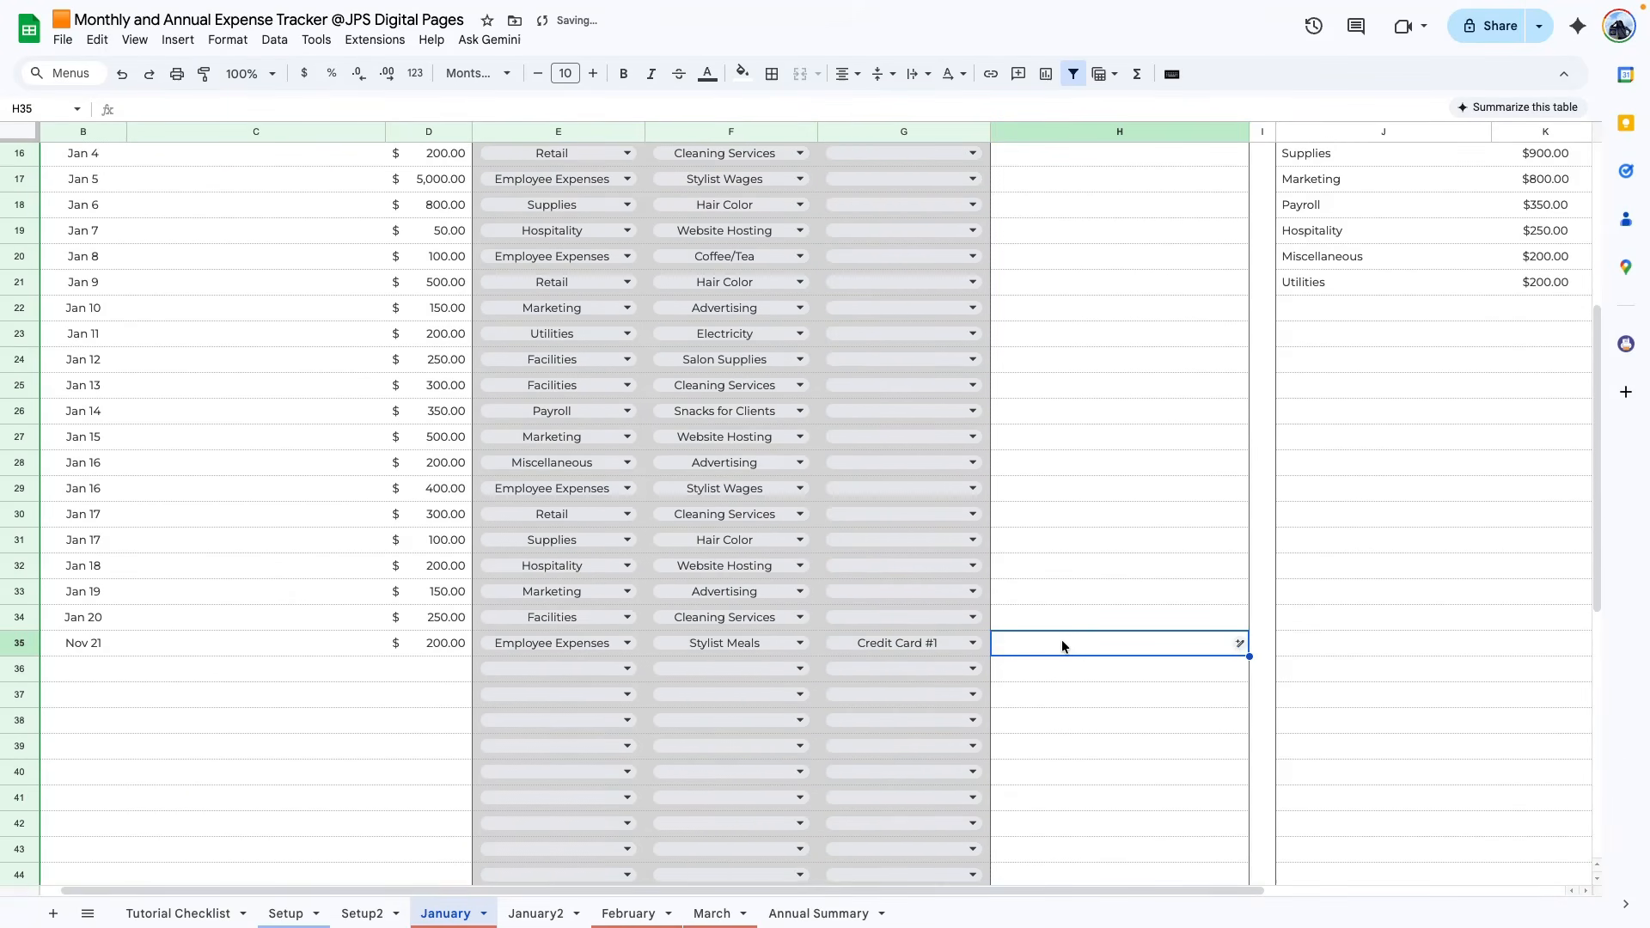
- Review the category and subcategory totals against the entries in the January expense table
scroll(1080, 690, up, 5)
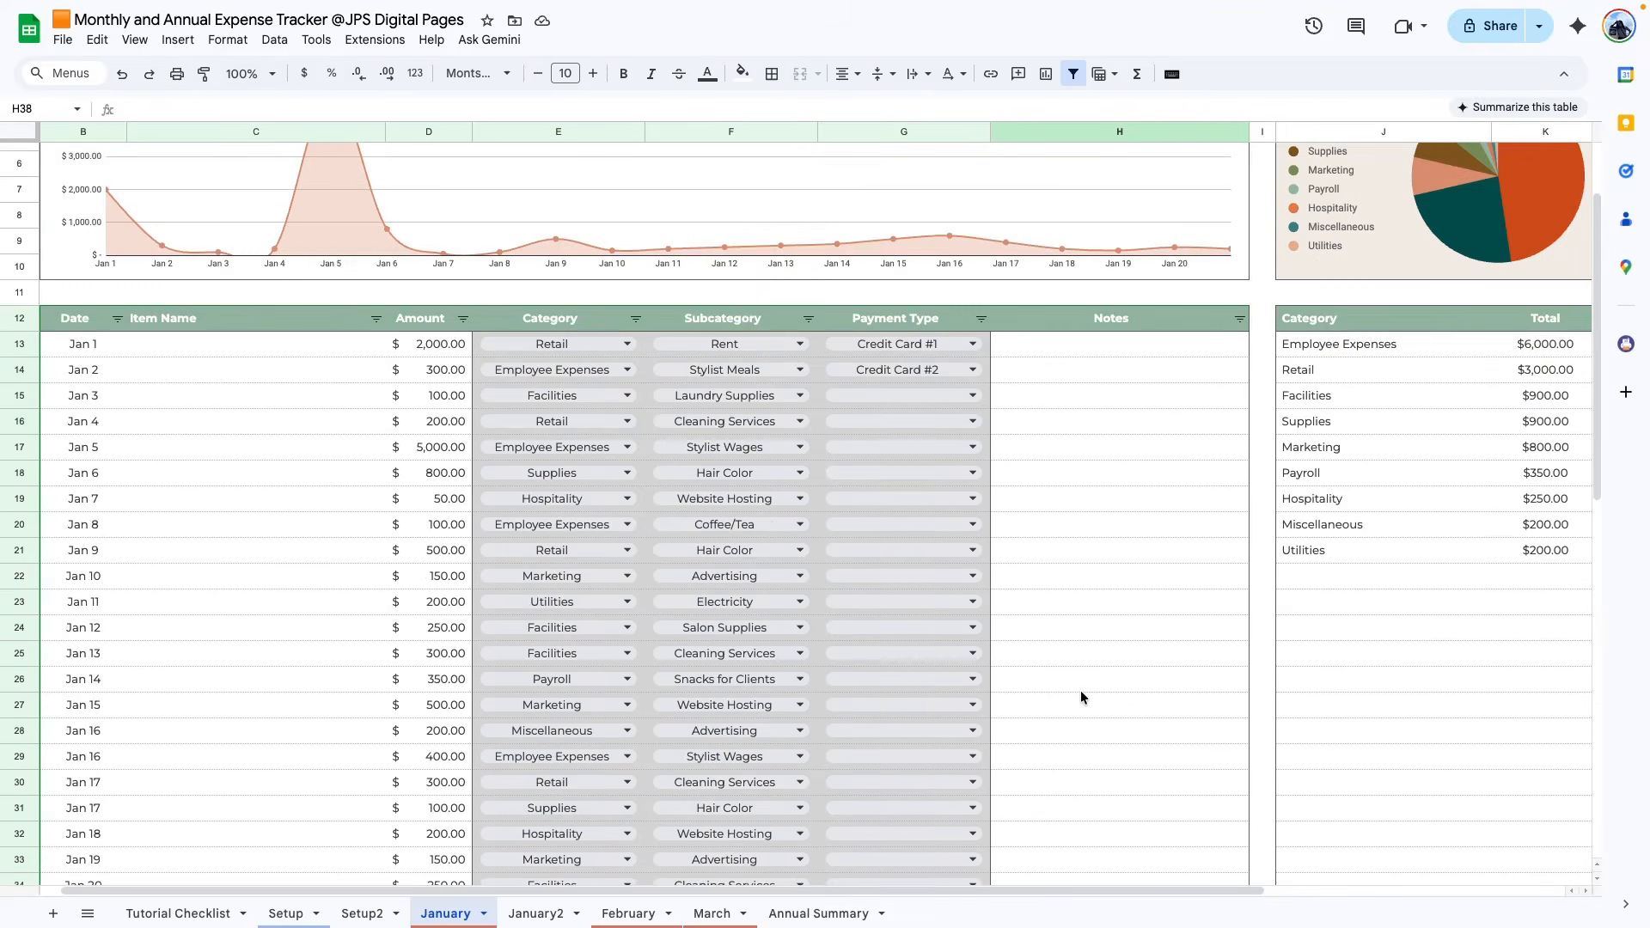
drag(918, 891, 1256, 876)
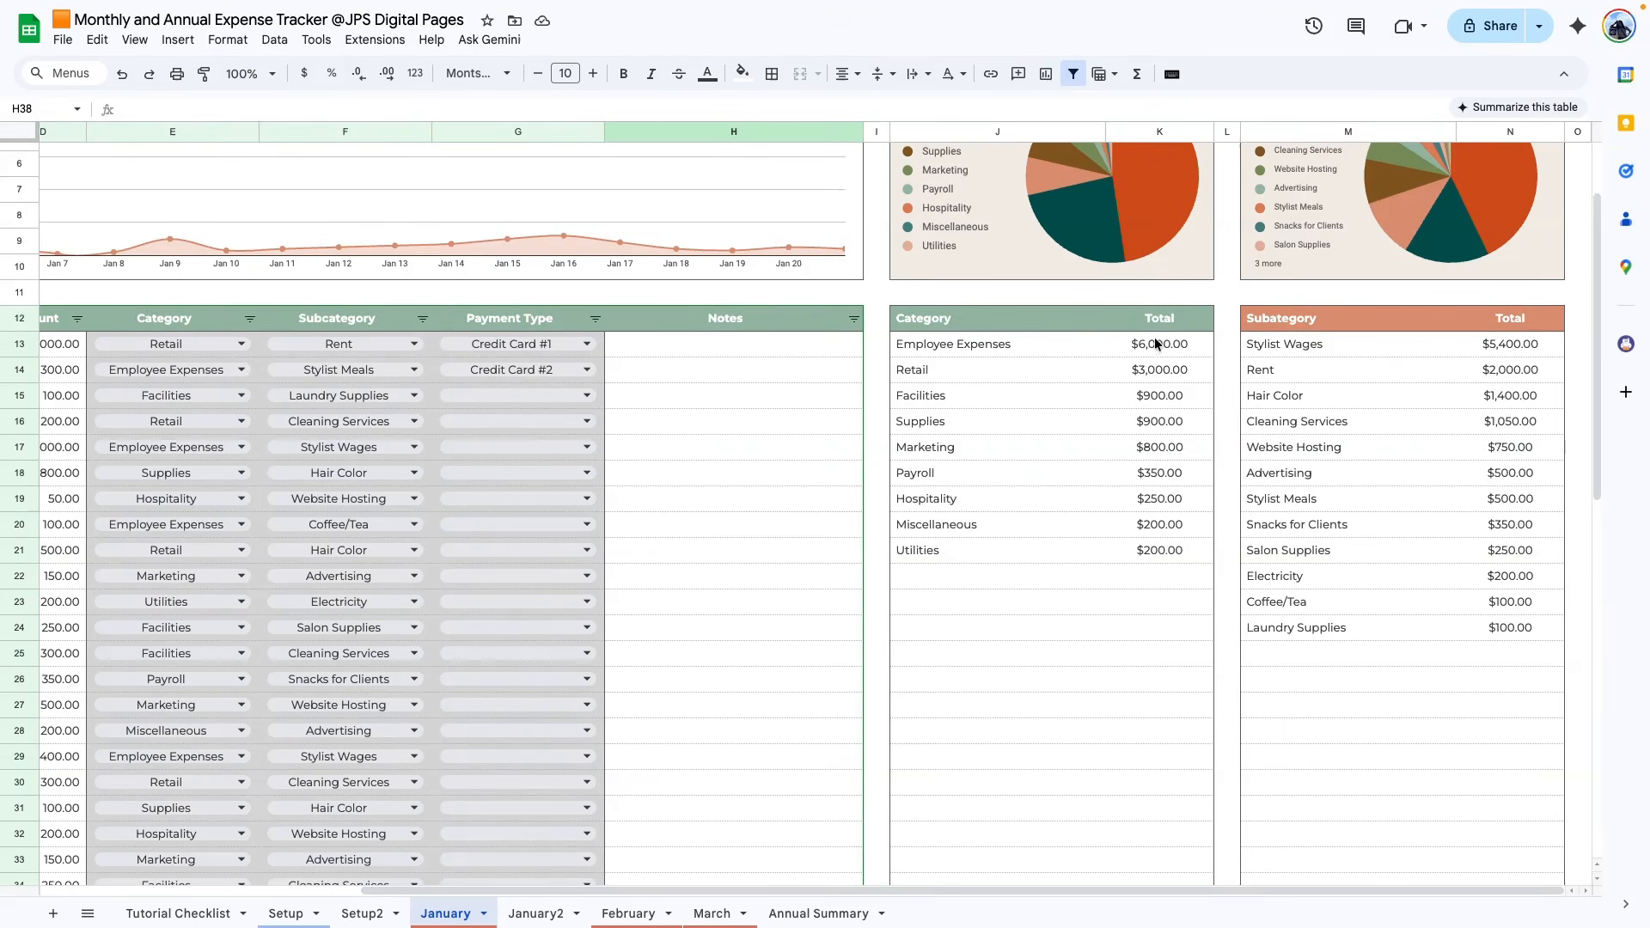
drag(899, 889, 627, 896)
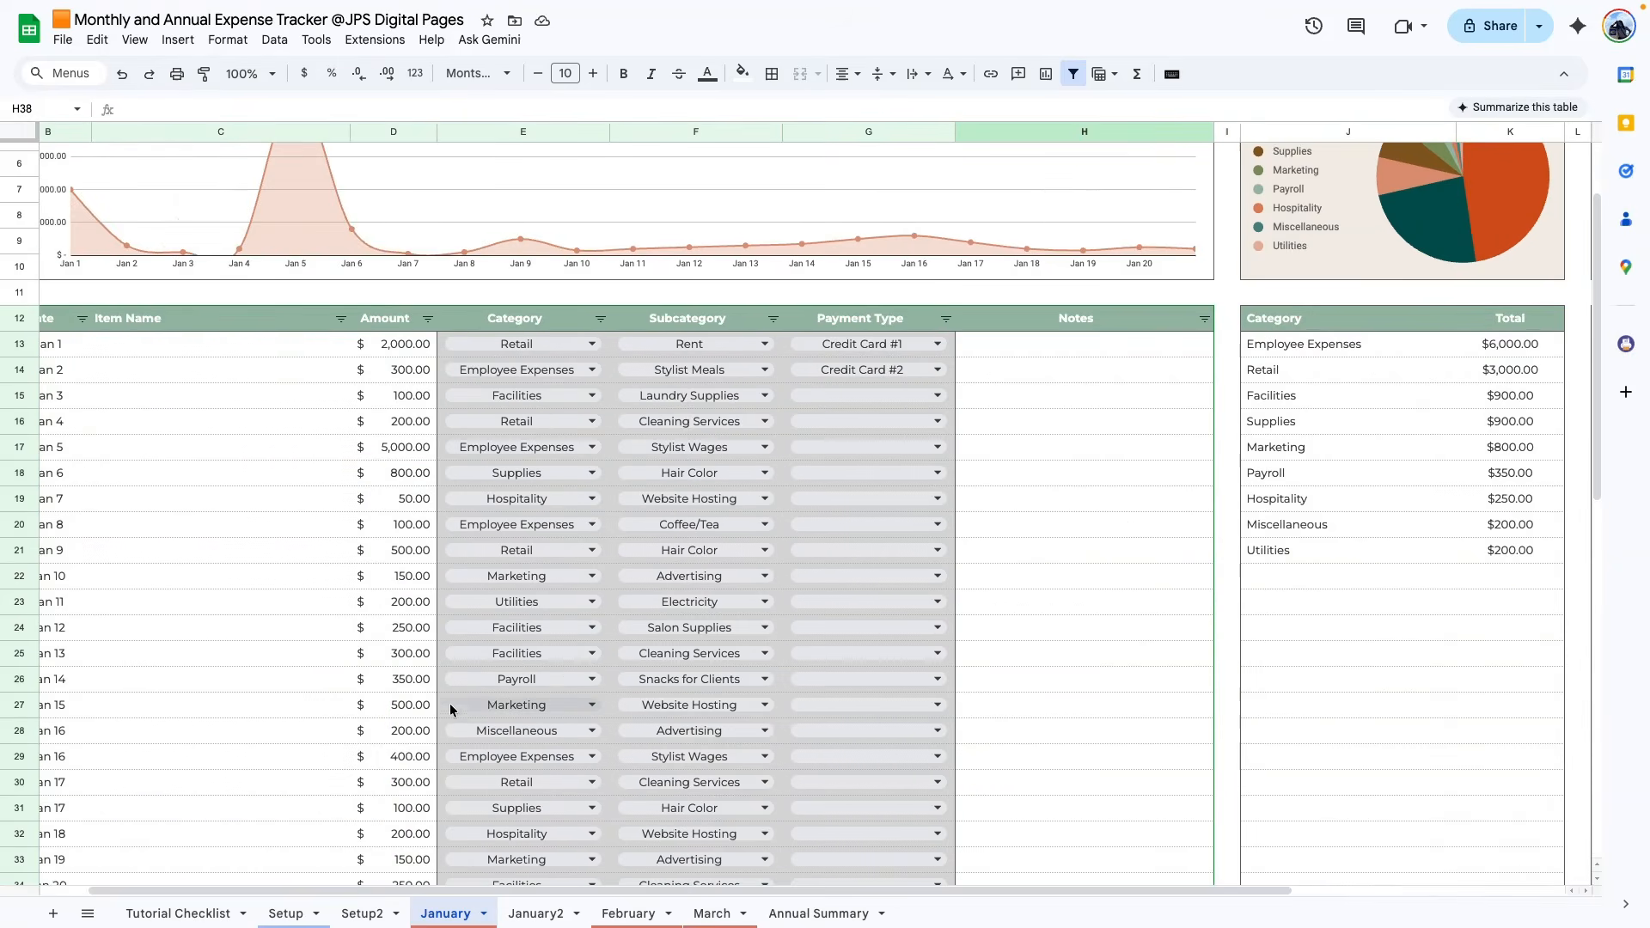
scroll(450, 703, down, 4)
drag(503, 888, 261, 892)
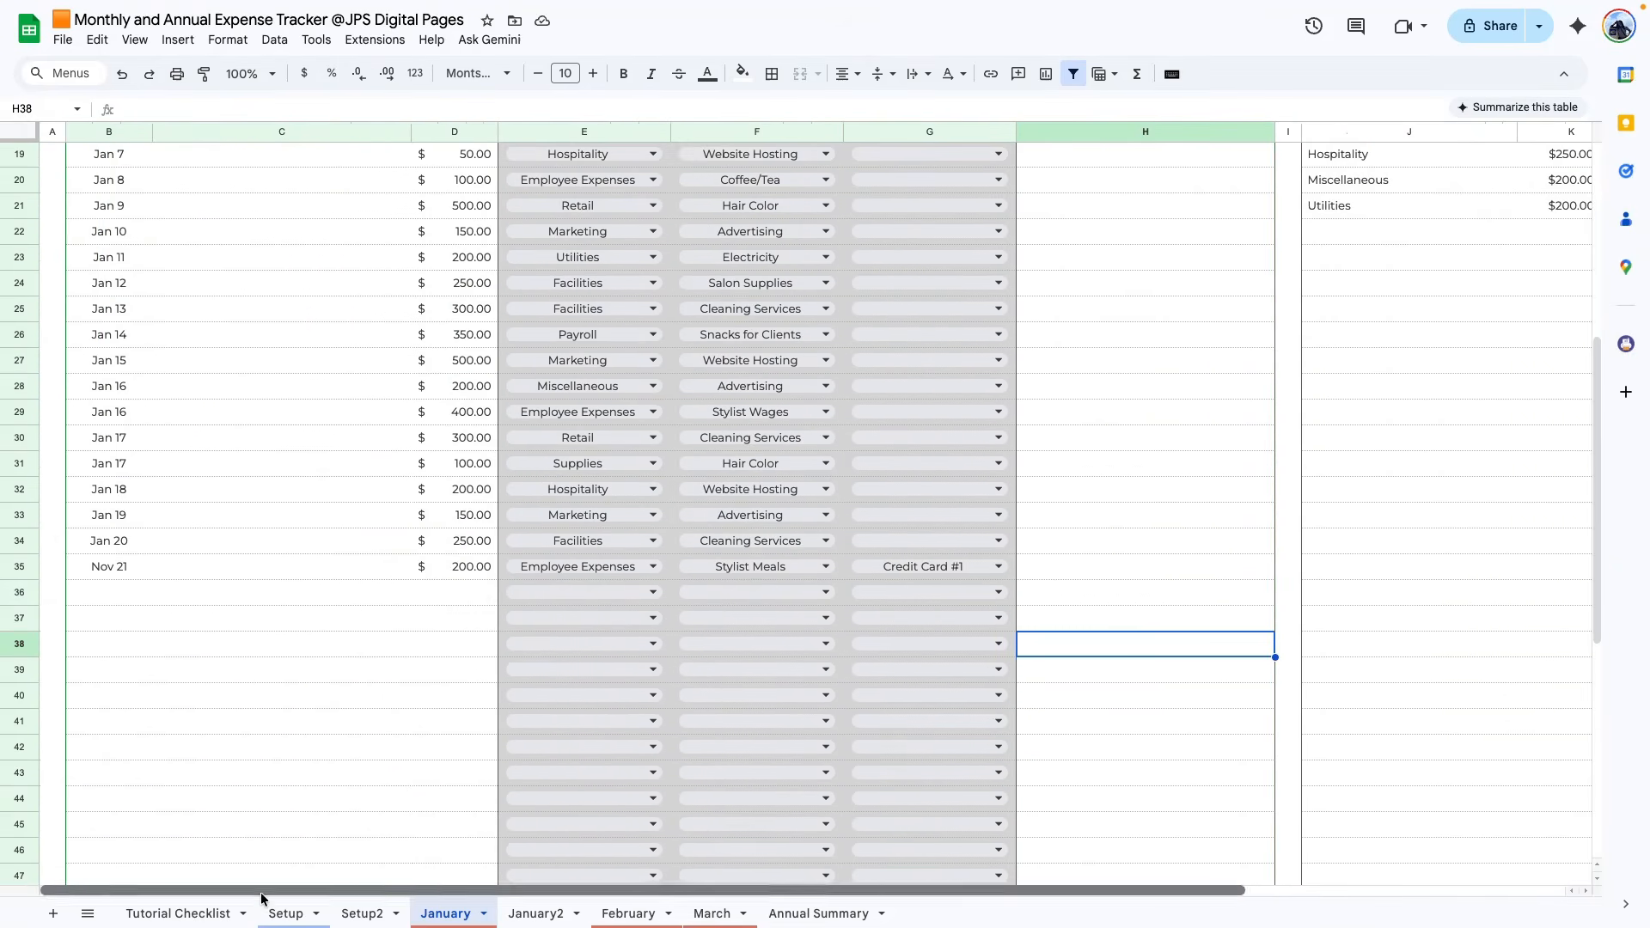
click(170, 593)
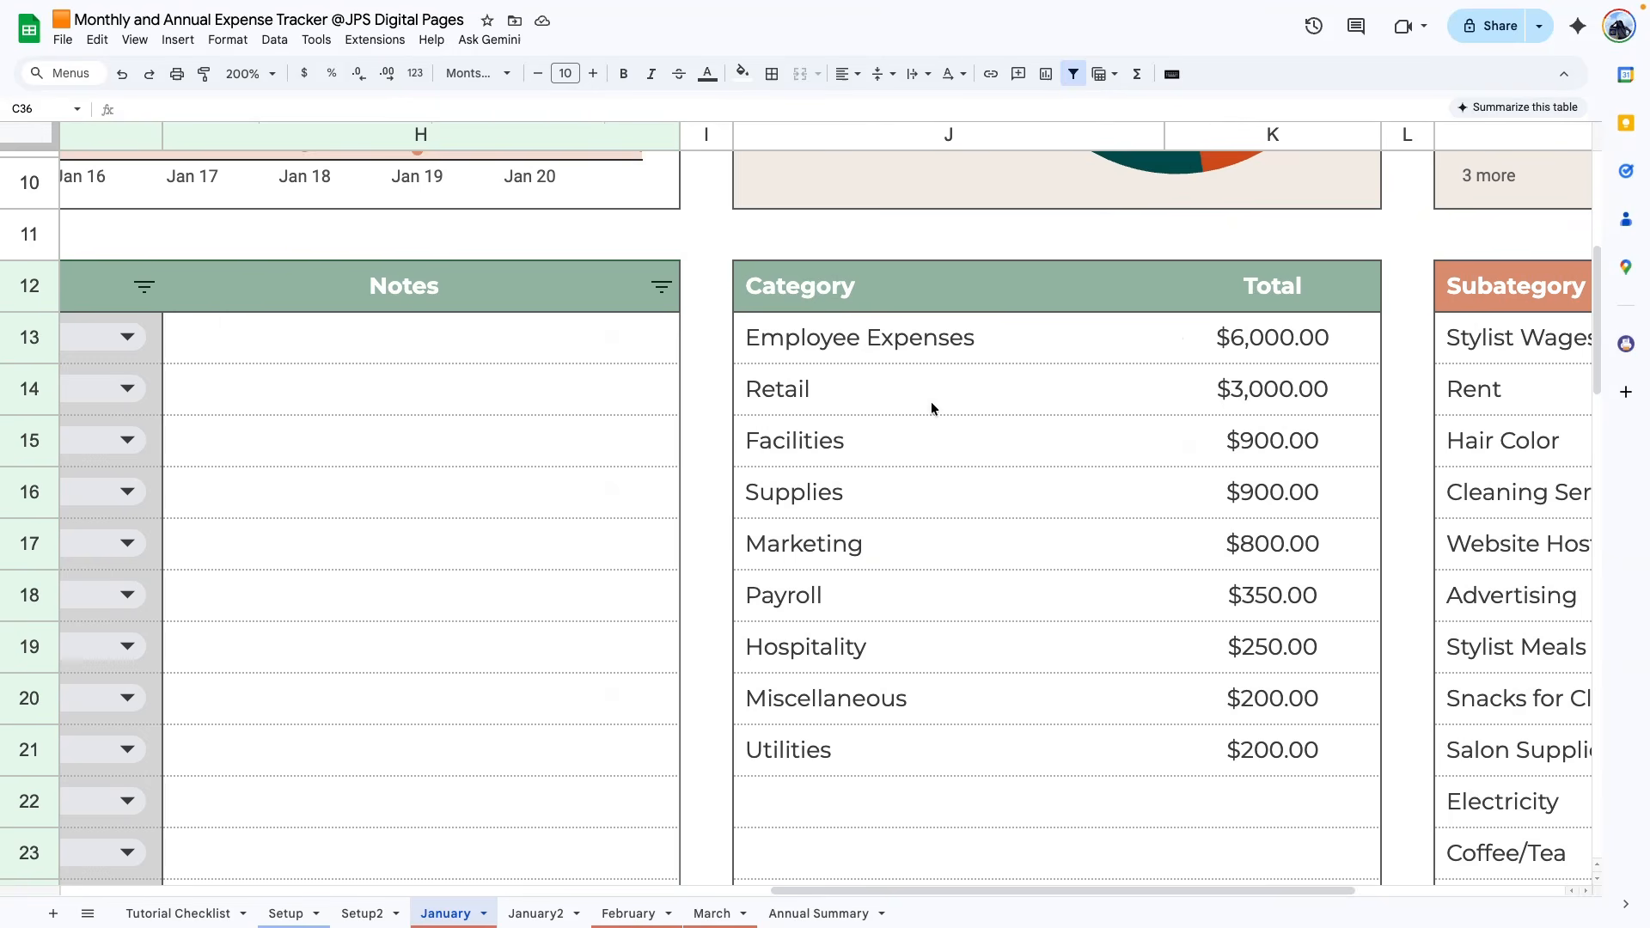
- Examine the QUERY formula in J12, comparing its source ranges with the expense table and checking its column labels
double_click(887, 282)
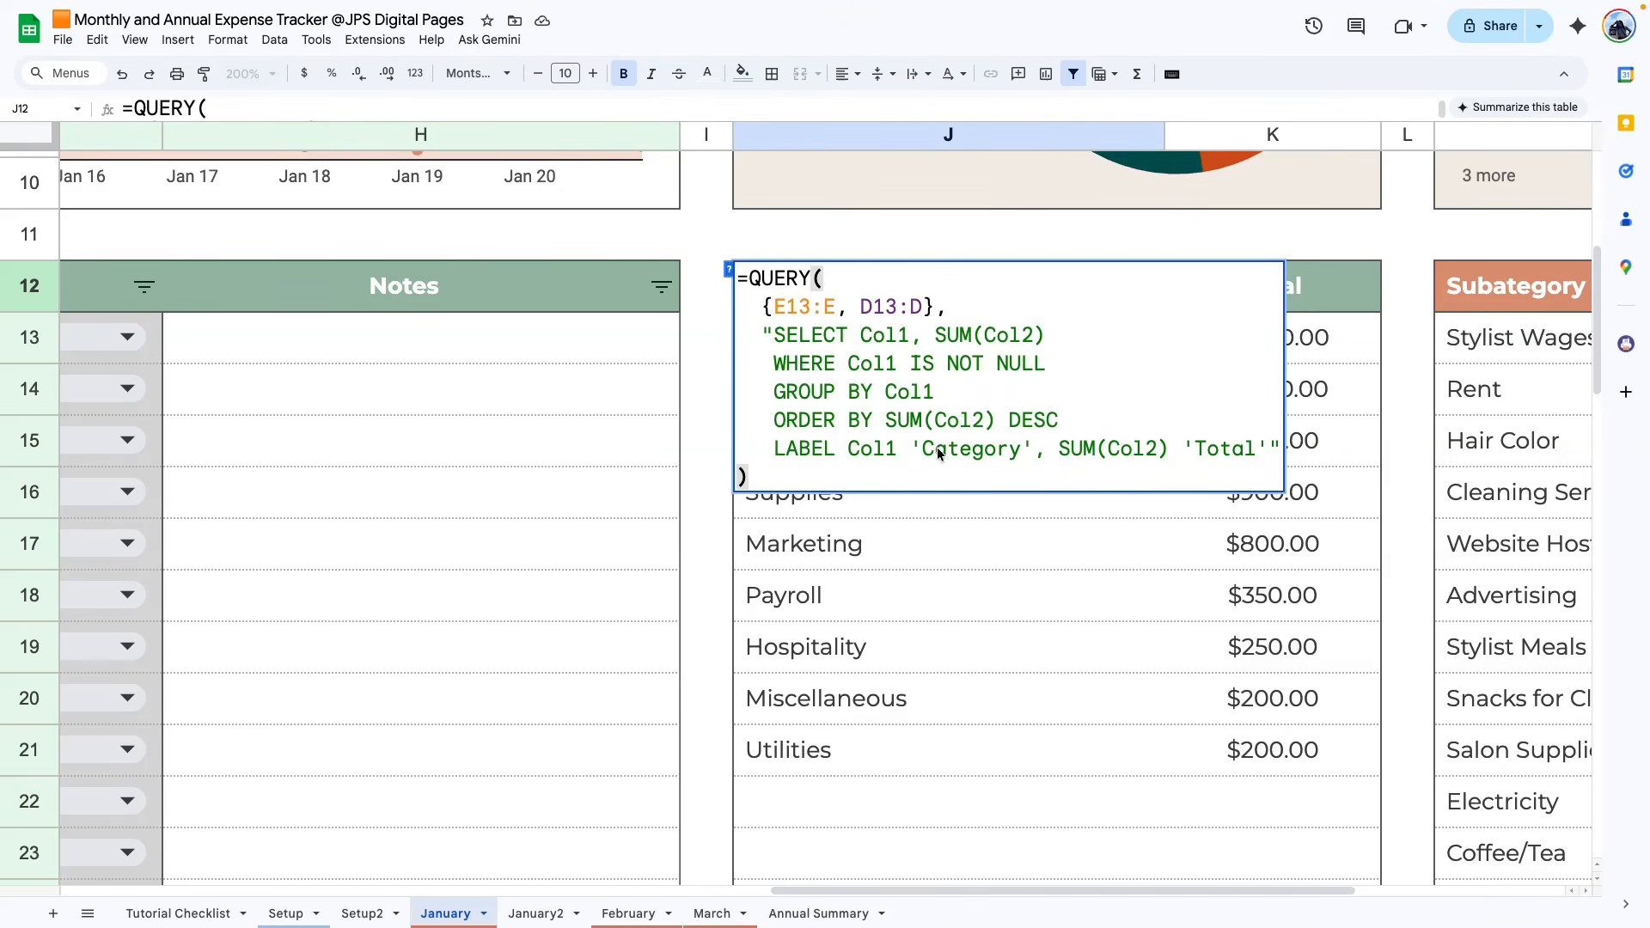
drag(943, 894, 442, 846)
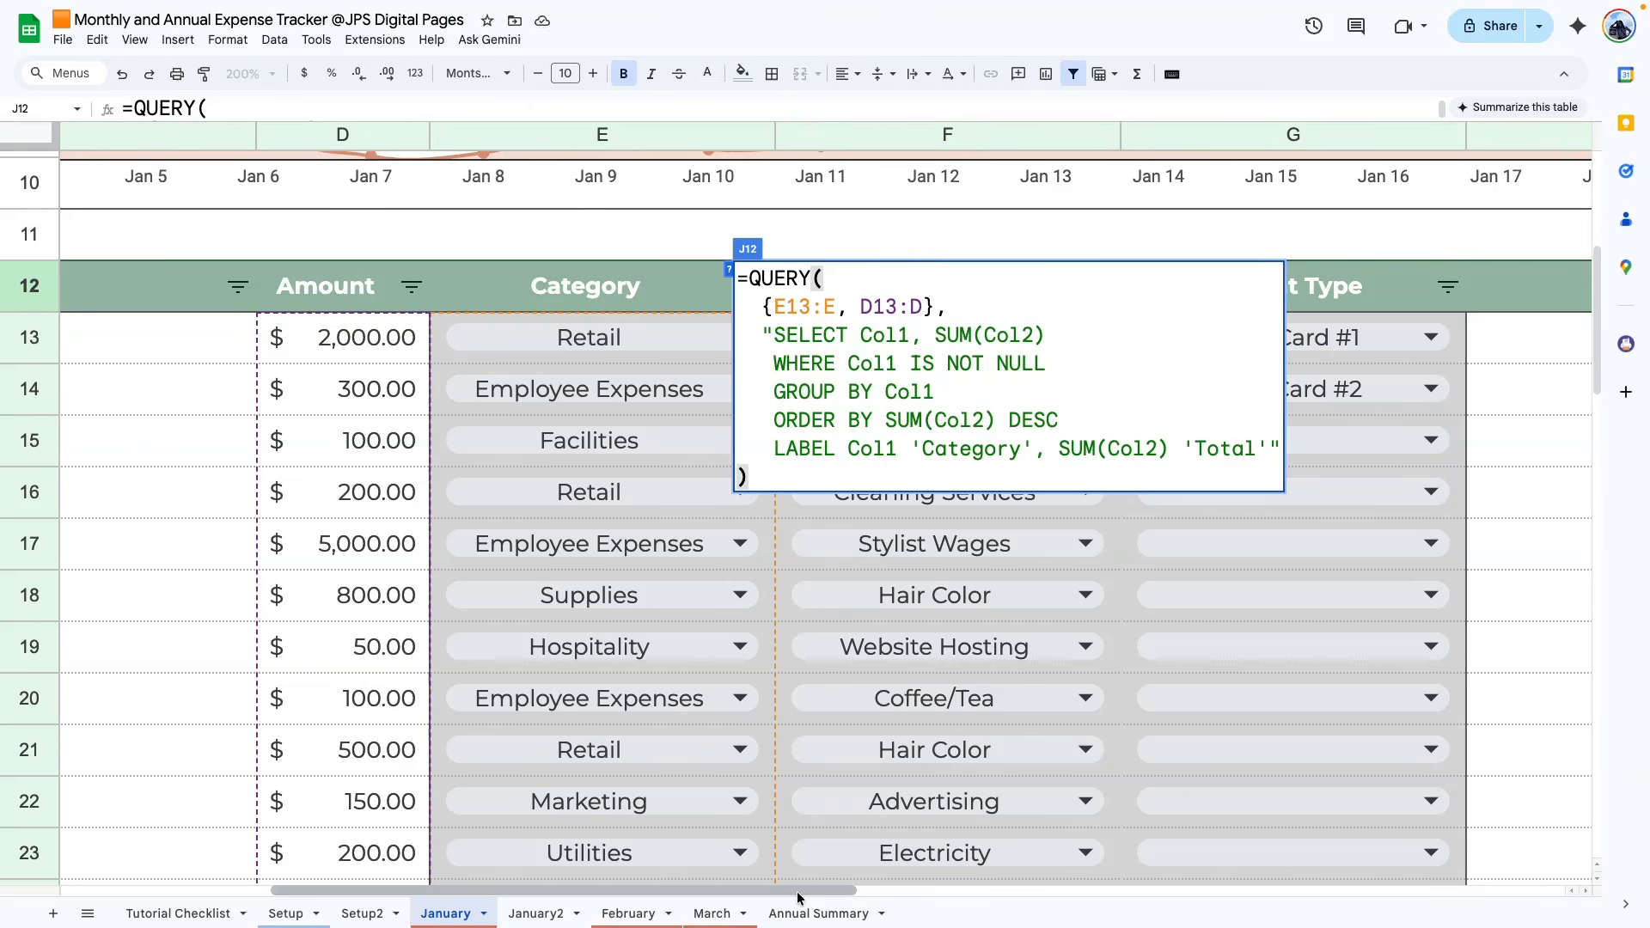
drag(798, 898, 1405, 851)
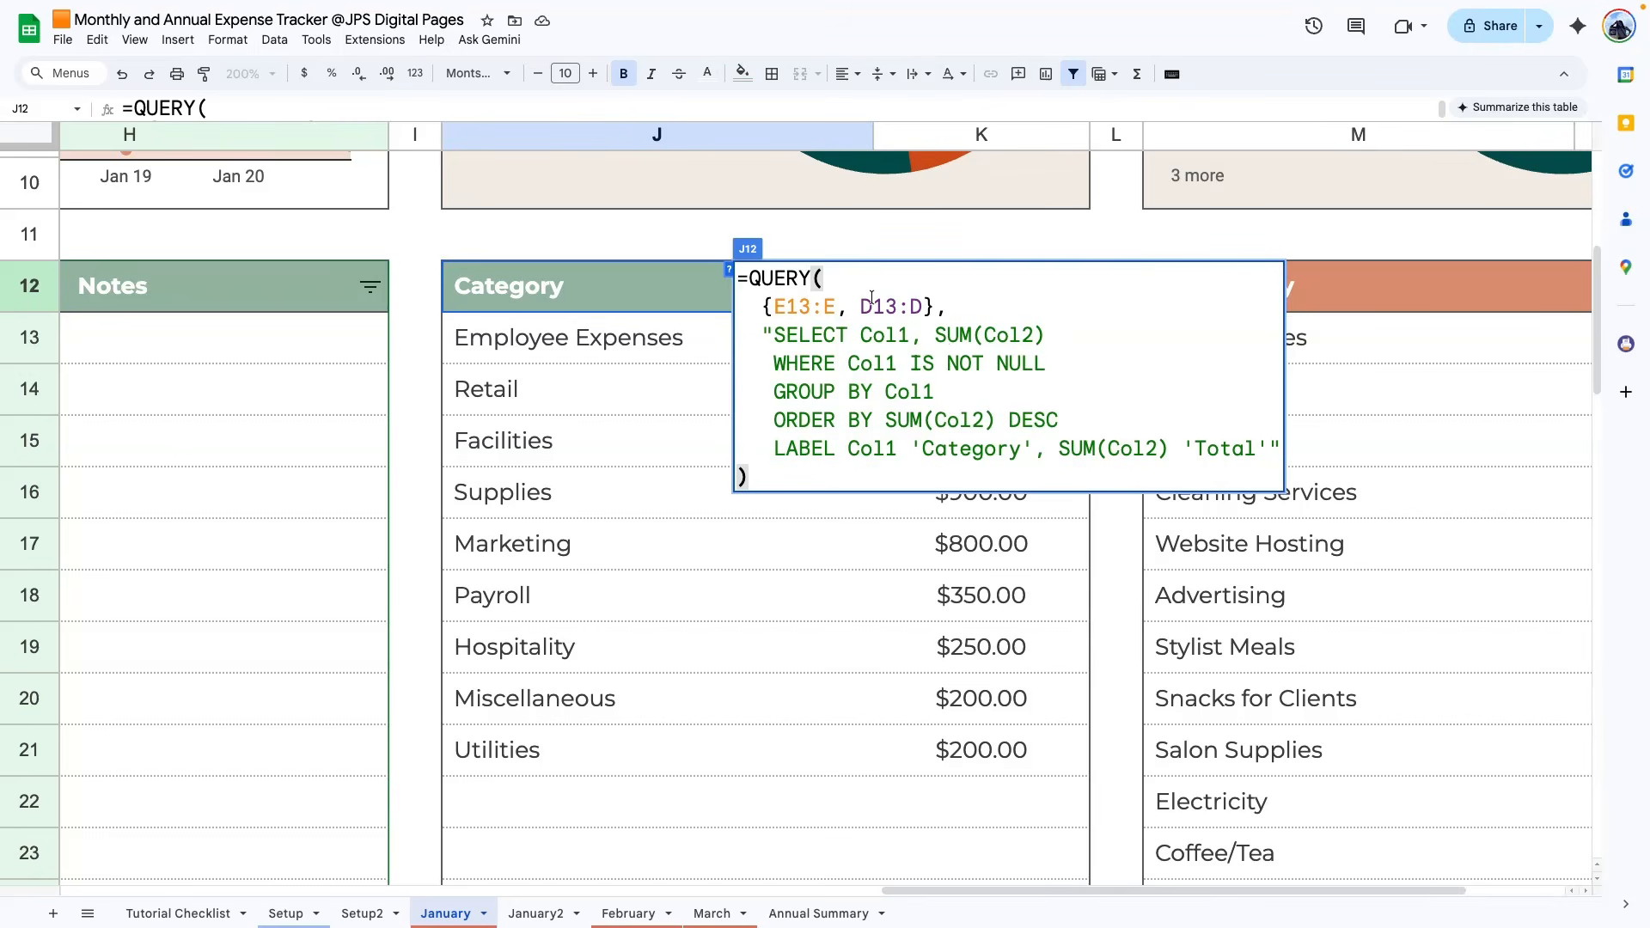
scroll(929, 437, left, 1)
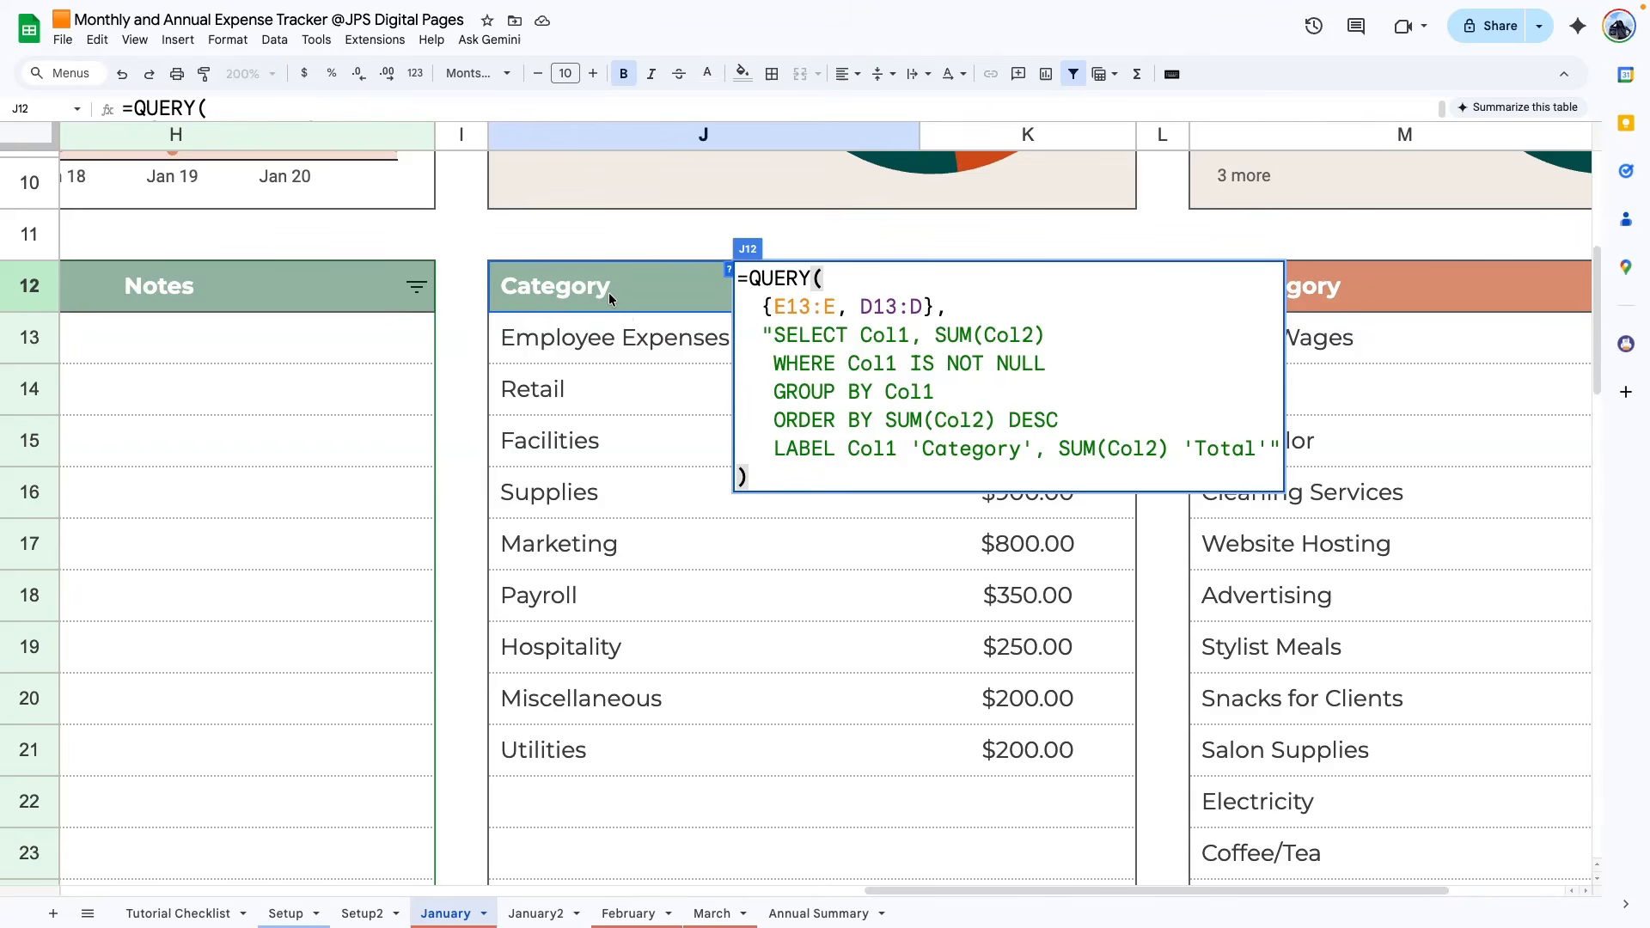
double_click(921, 451)
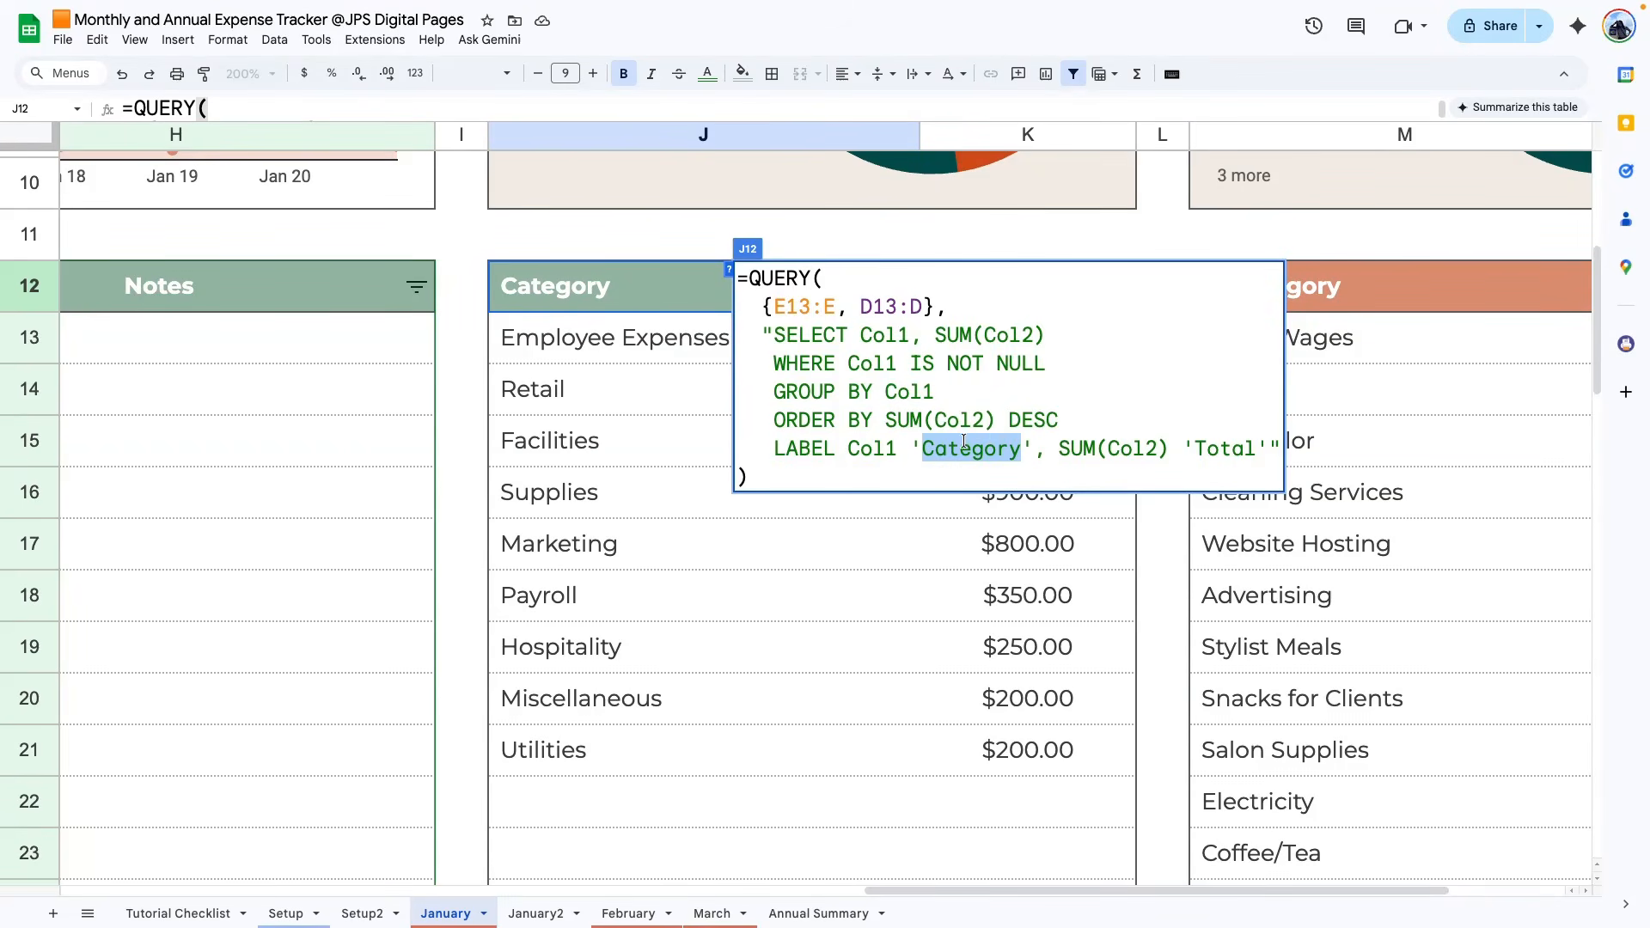
click(1209, 449)
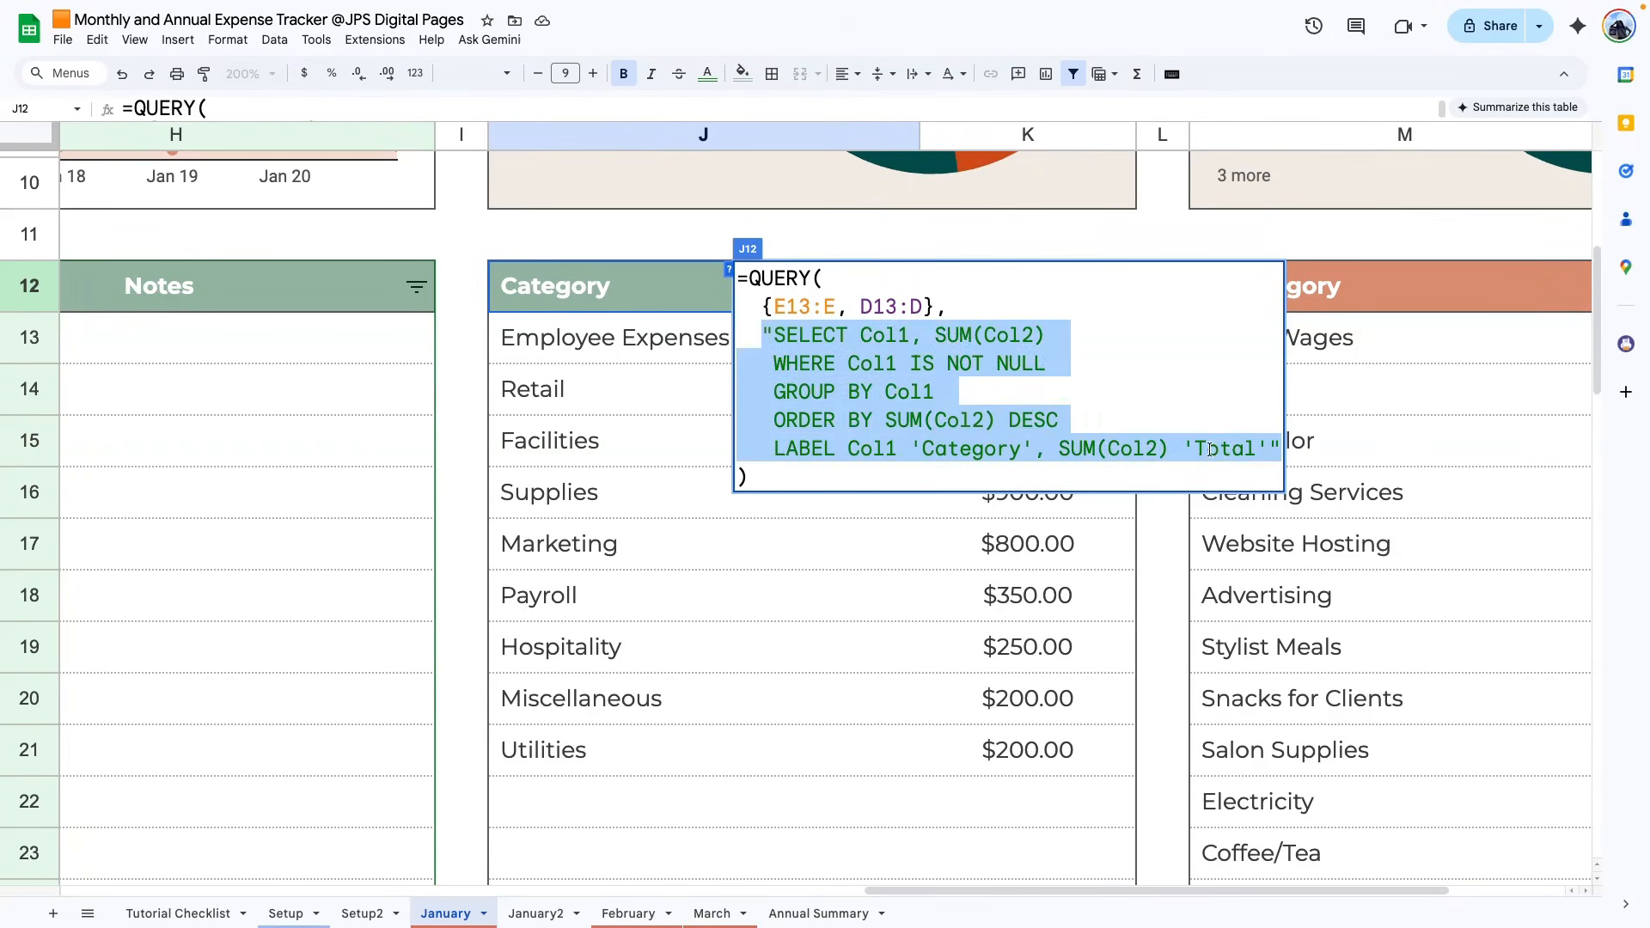
drag(1195, 449, 1249, 446)
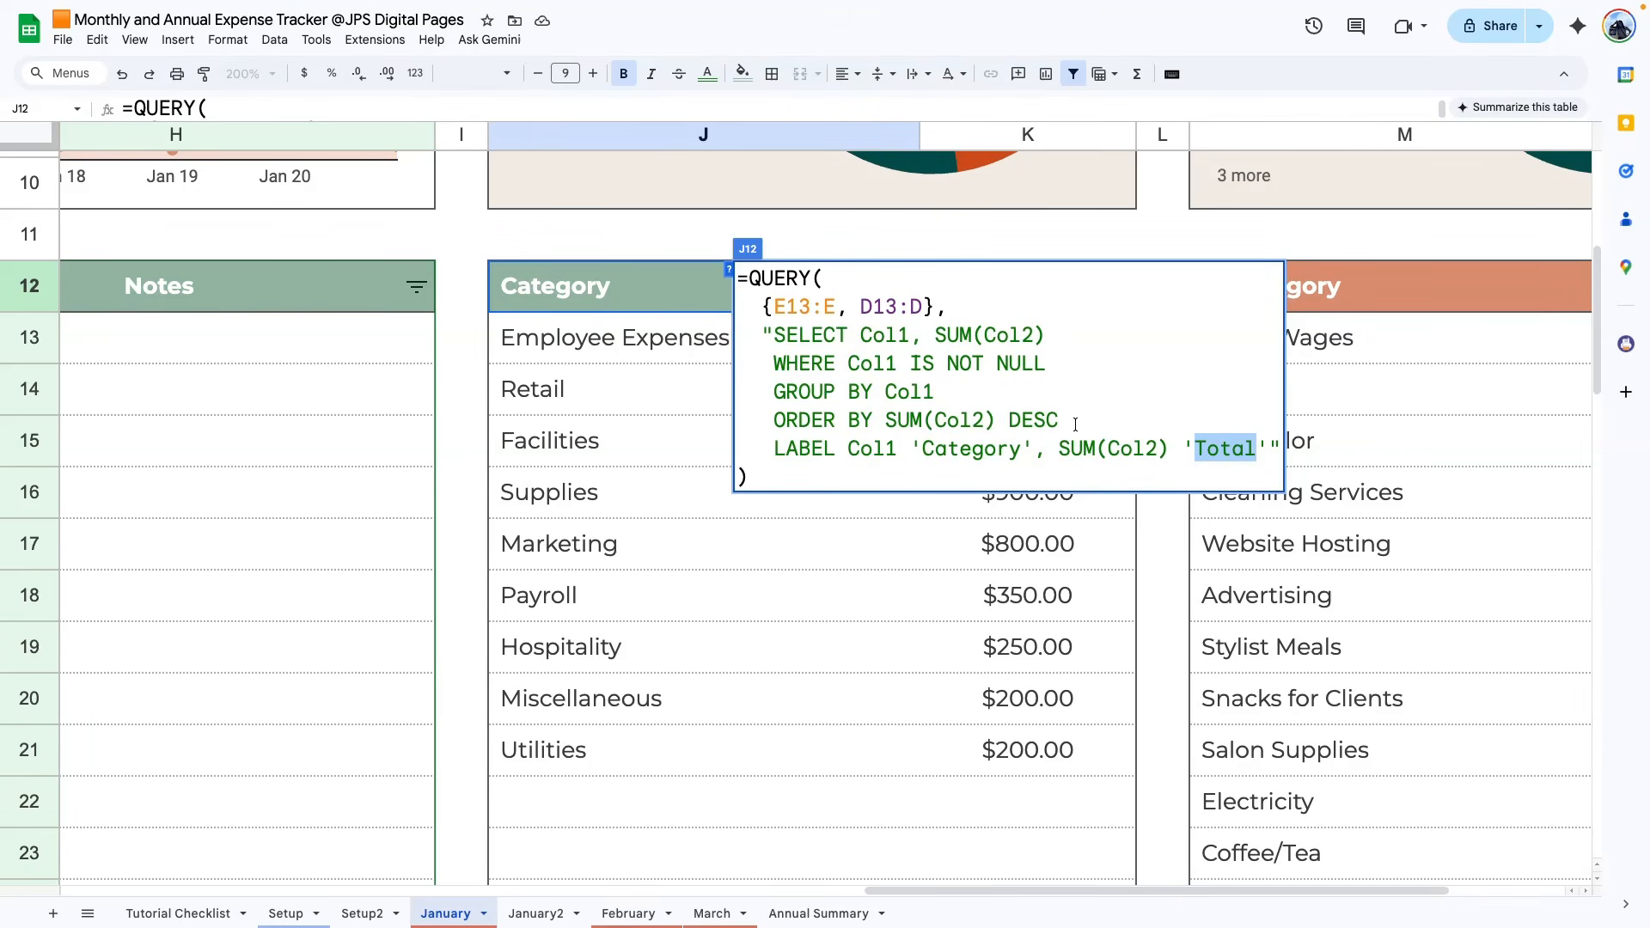
- Change the first column's label in the J12 QUERY formula to Category 1
drag(1022, 447, 926, 450)
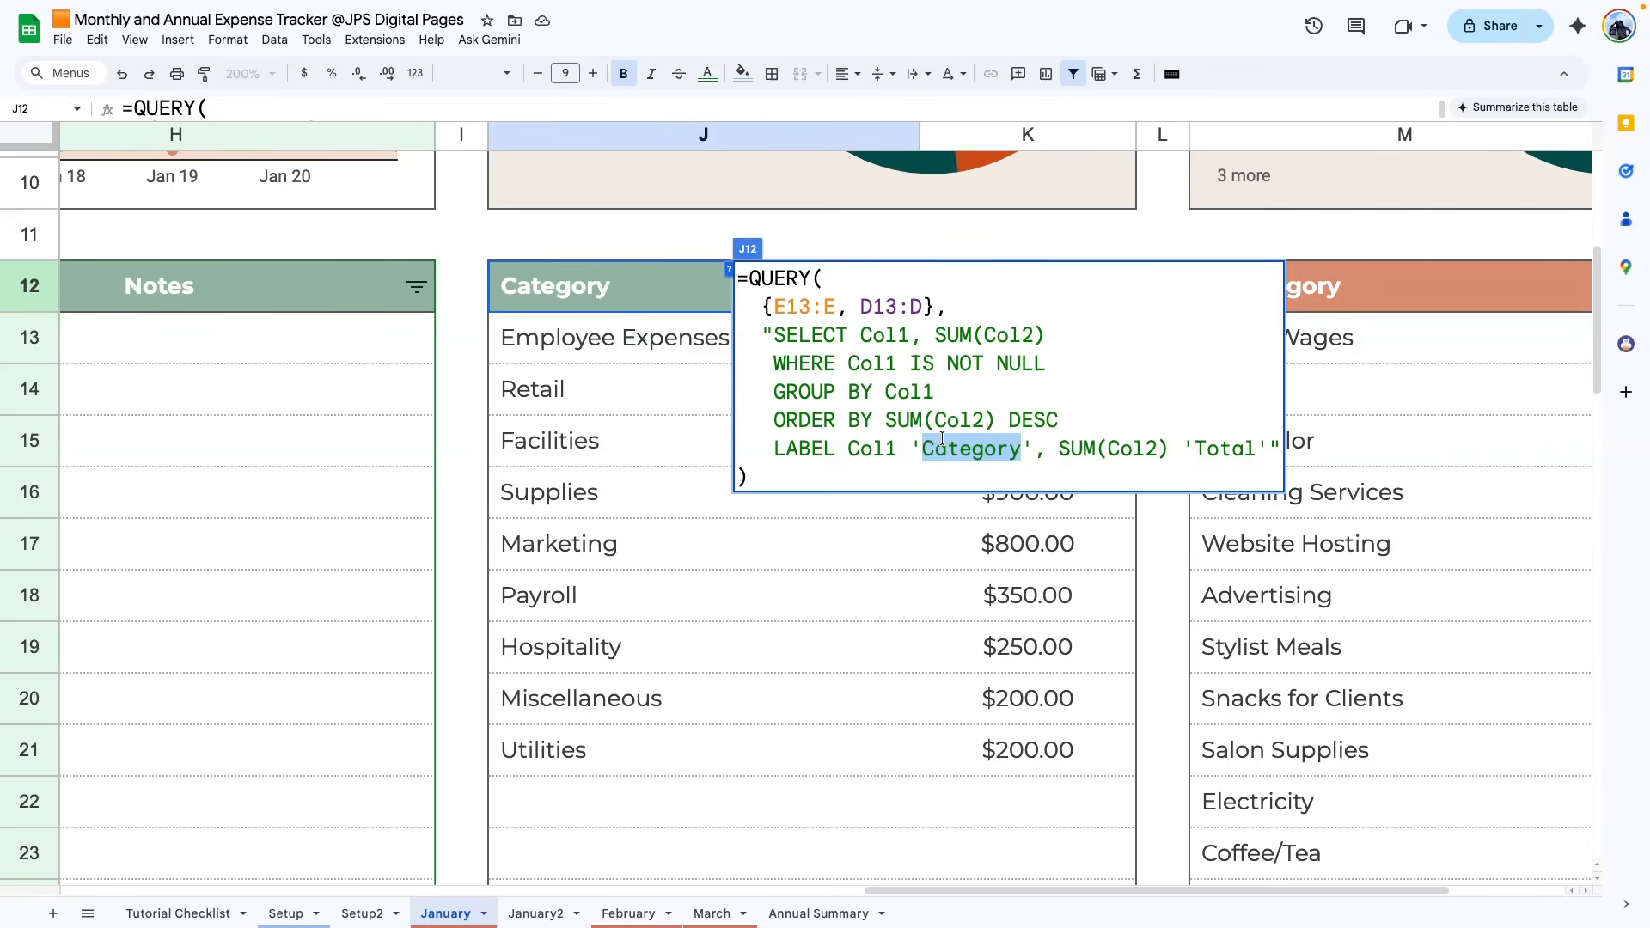
key(Right)
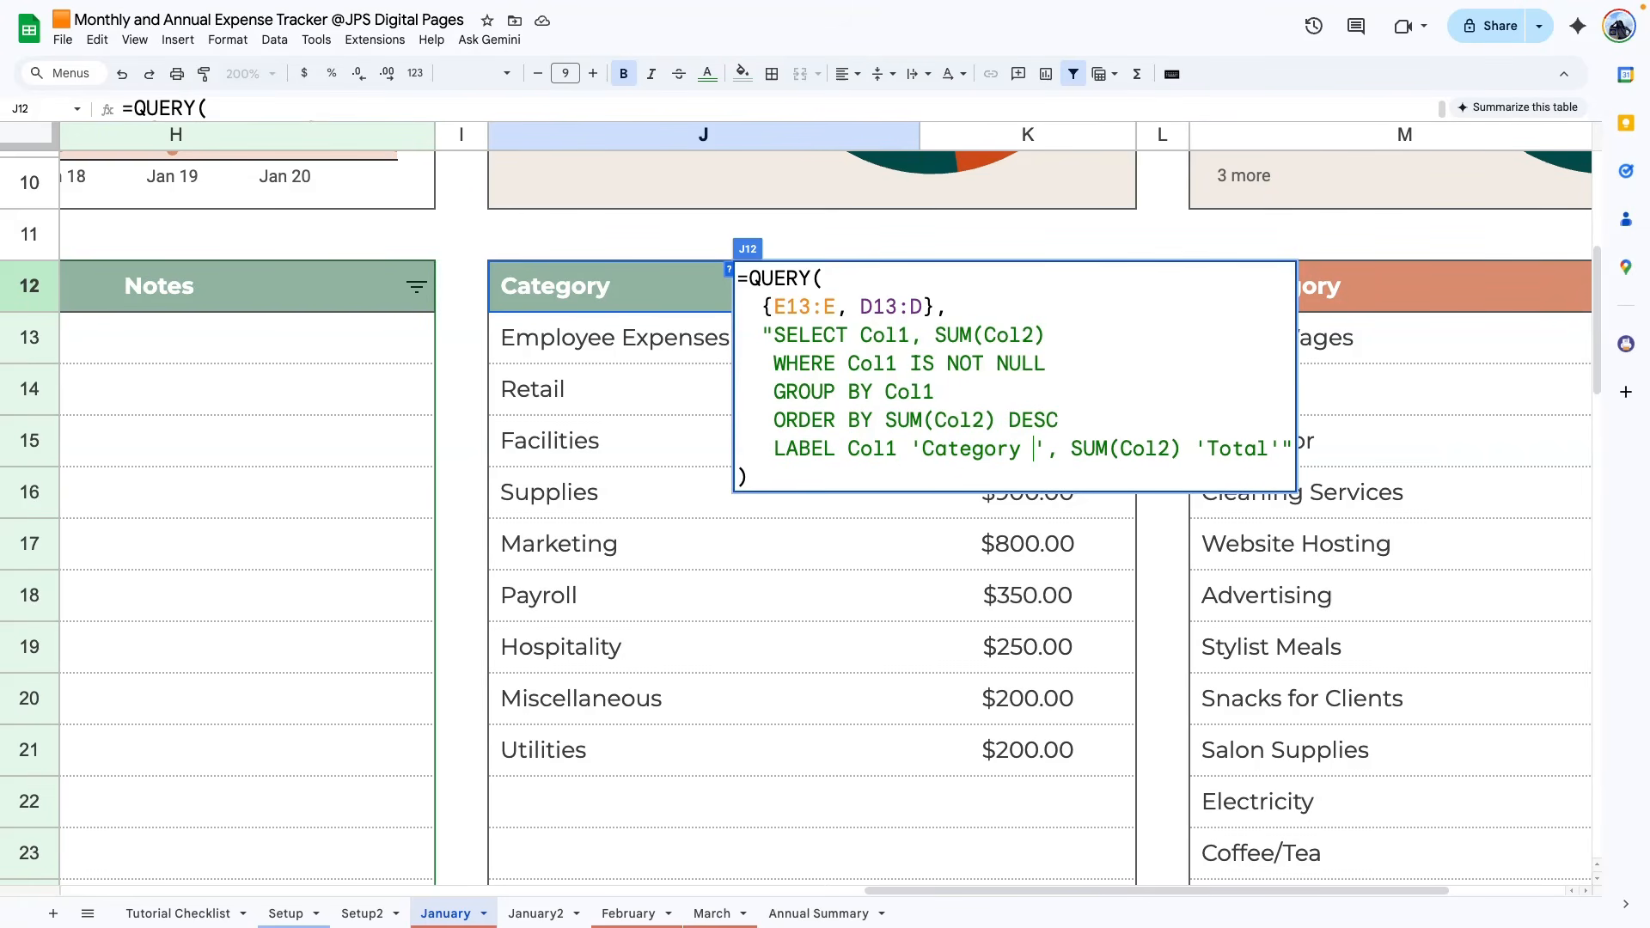
text(1)
key(Return)
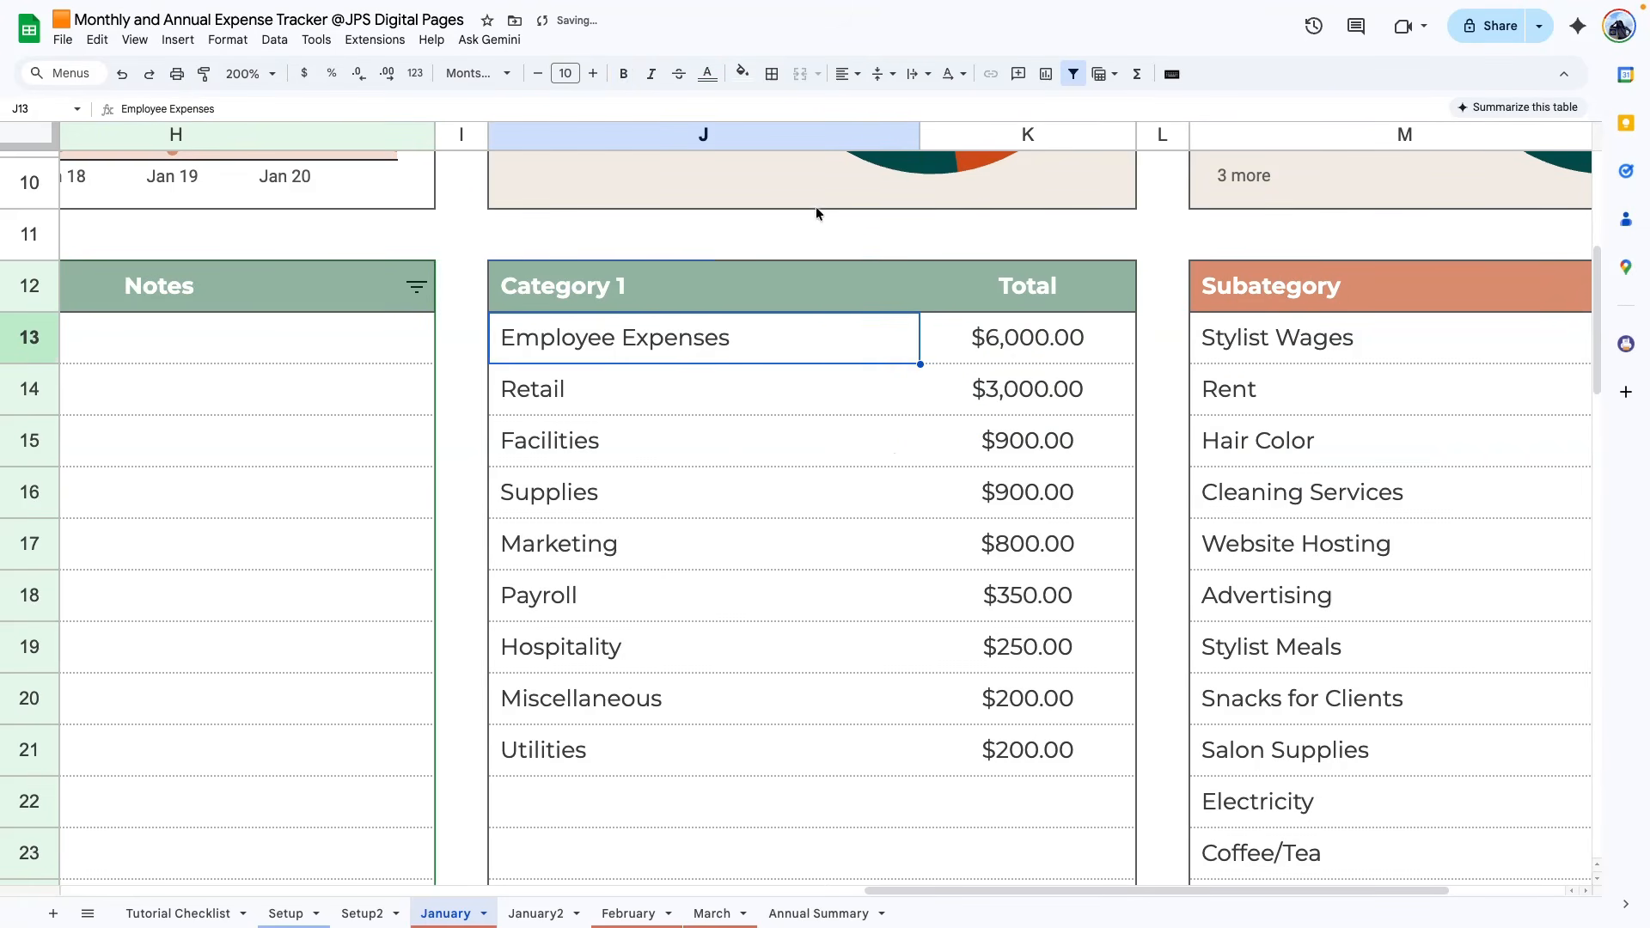
- Restore the first column's label in the J12 QUERY formula to Category
double_click(617, 273)
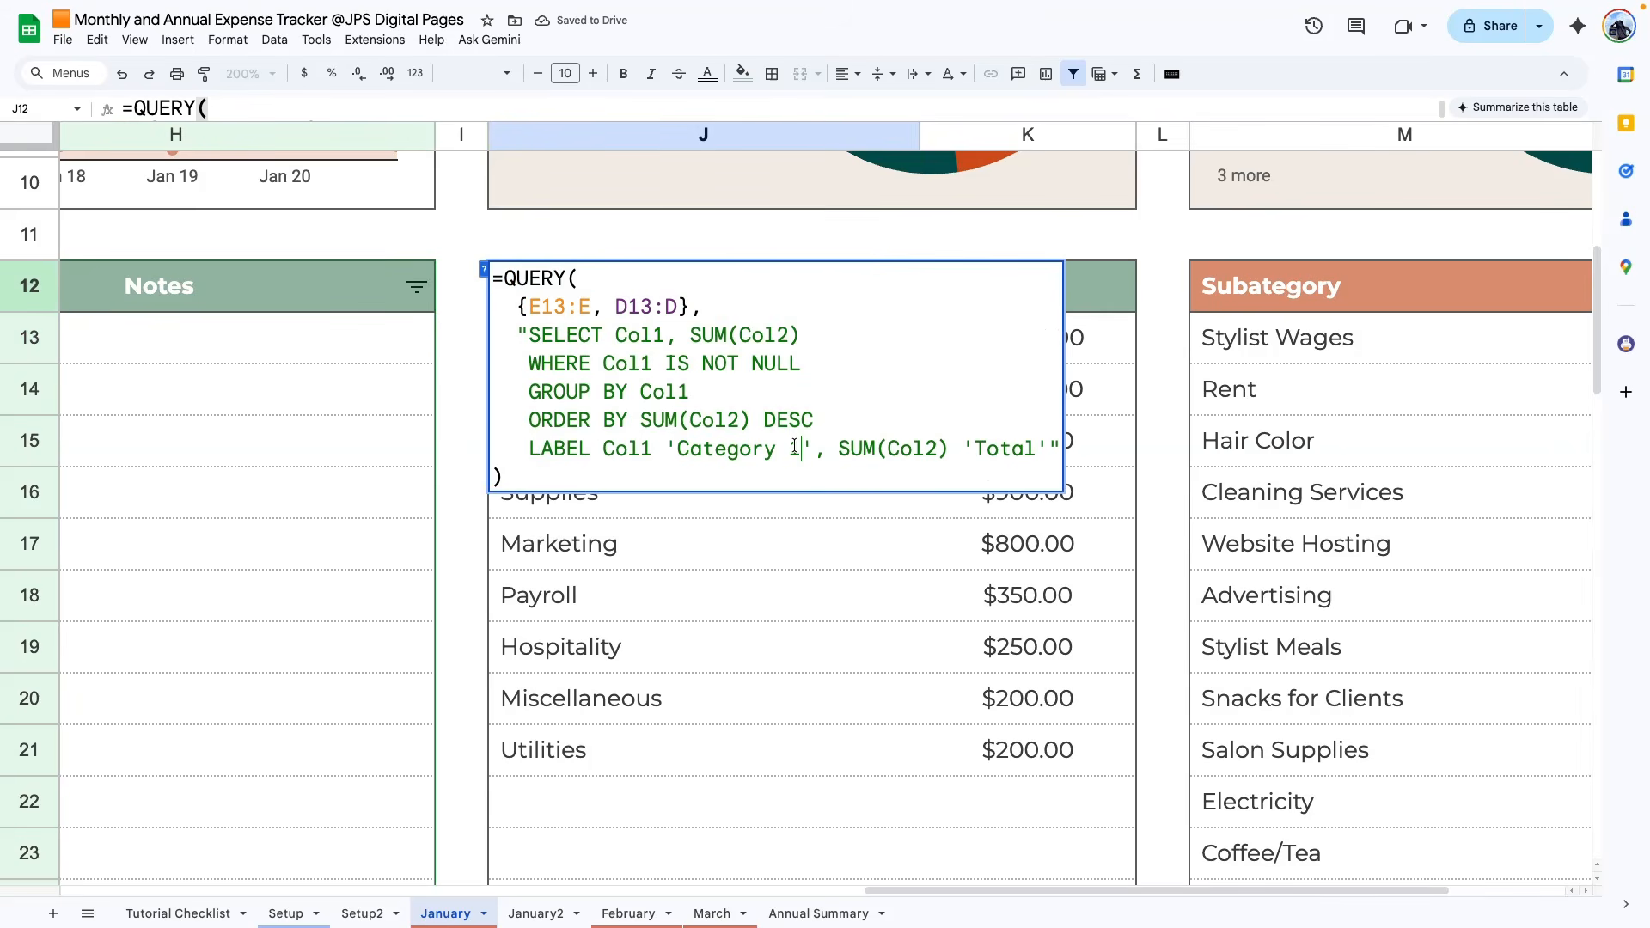
key(BackSpace)
key(BackSpace)
key(Return)
- Copy the complete QUERY formula from J12 of the January sheet
double_click(703, 286)
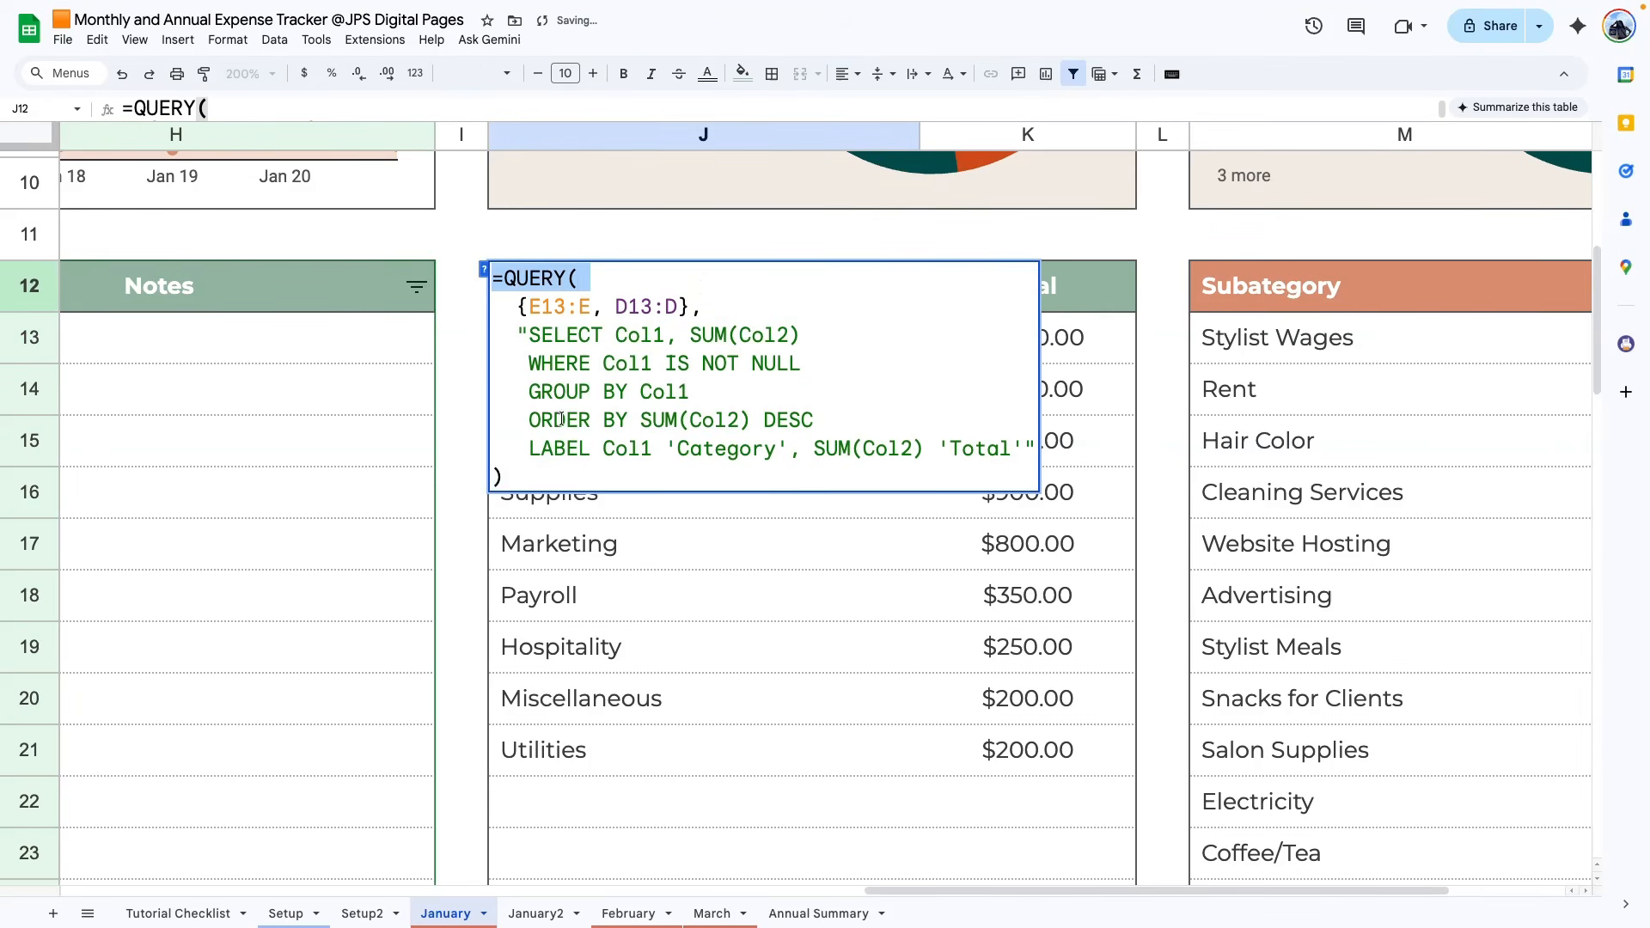
key(ctrl+a)
key(ctrl+c)
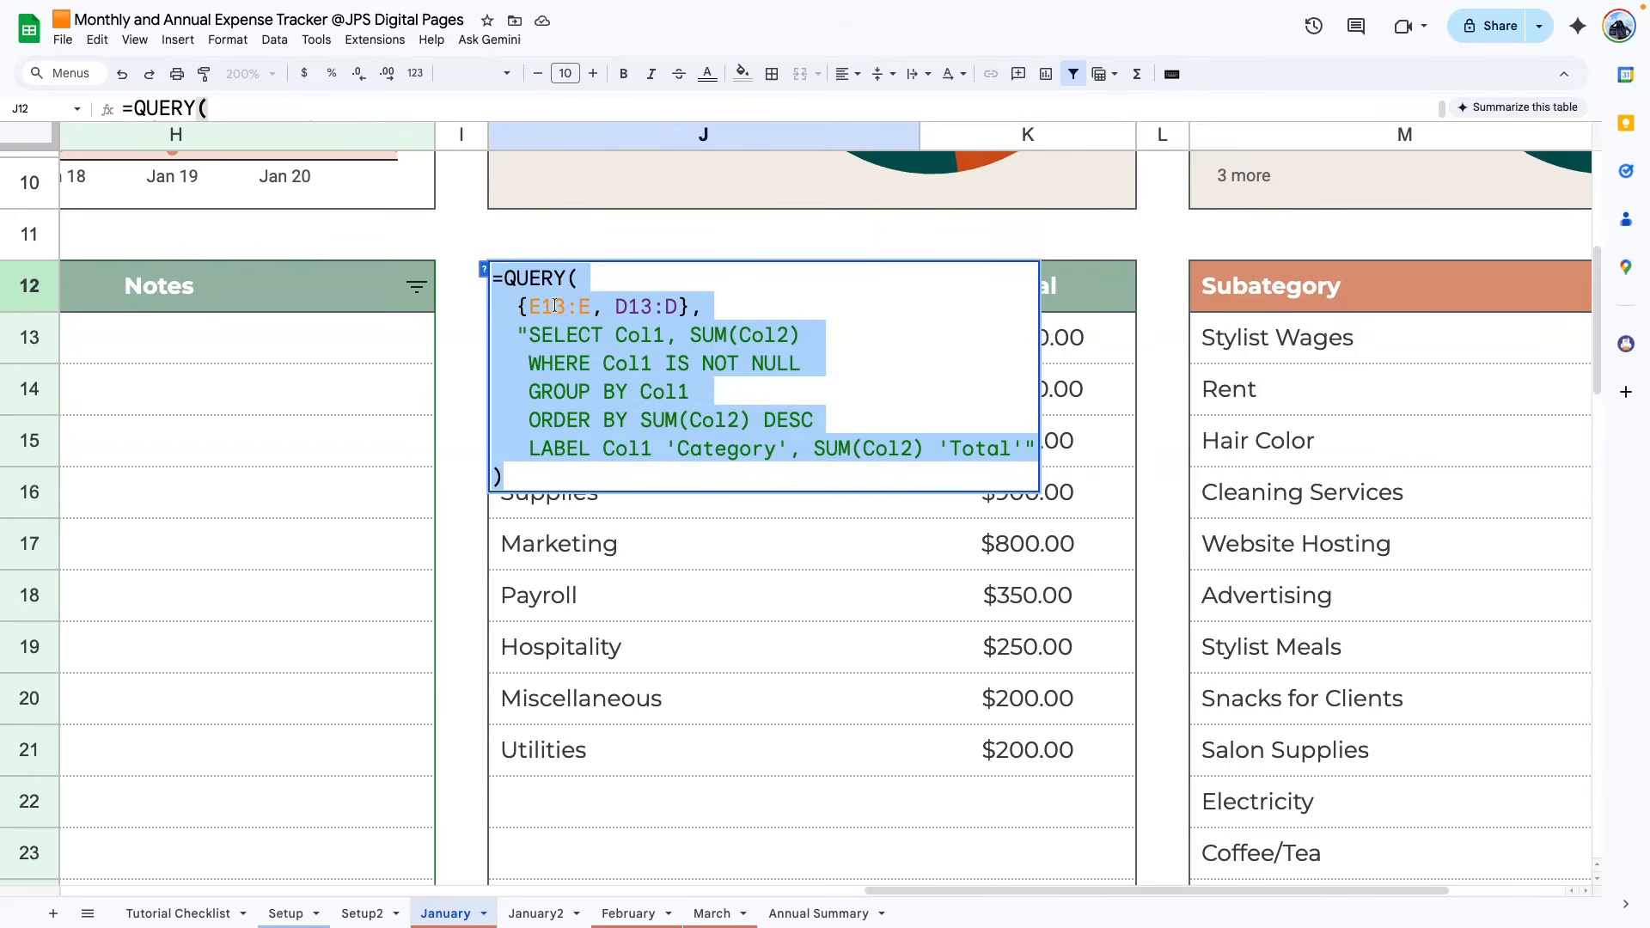
- Clear the Category and Total headers in J12:K12 of the January2 sheet
click(536, 914)
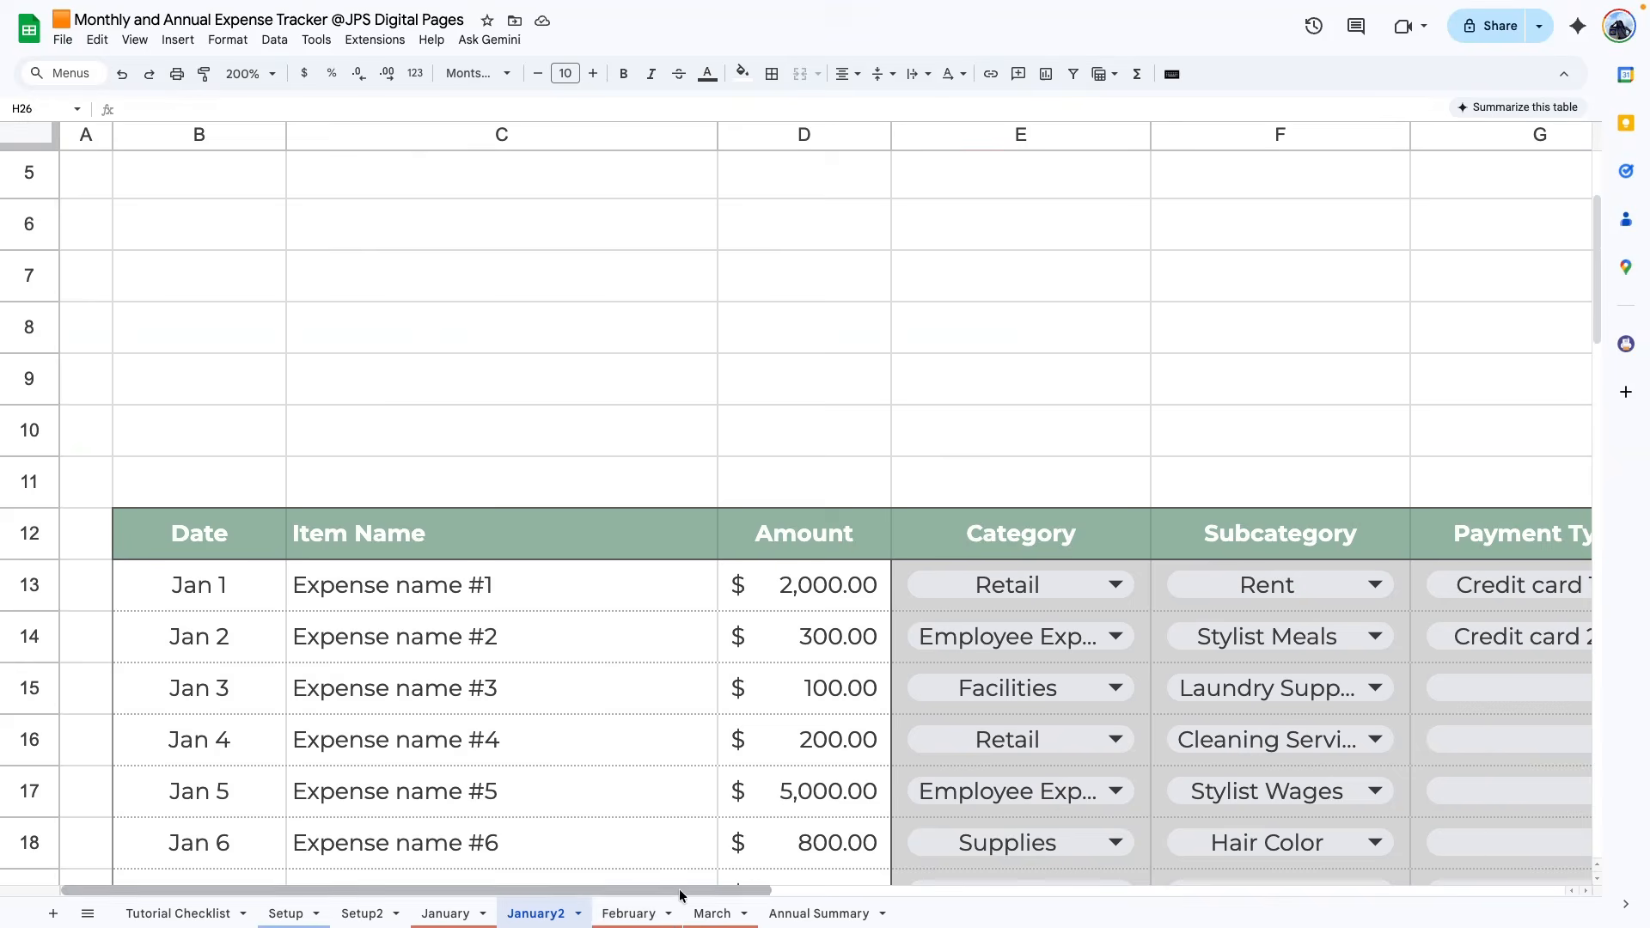
drag(682, 892, 1294, 888)
scroll(968, 884, right, 3)
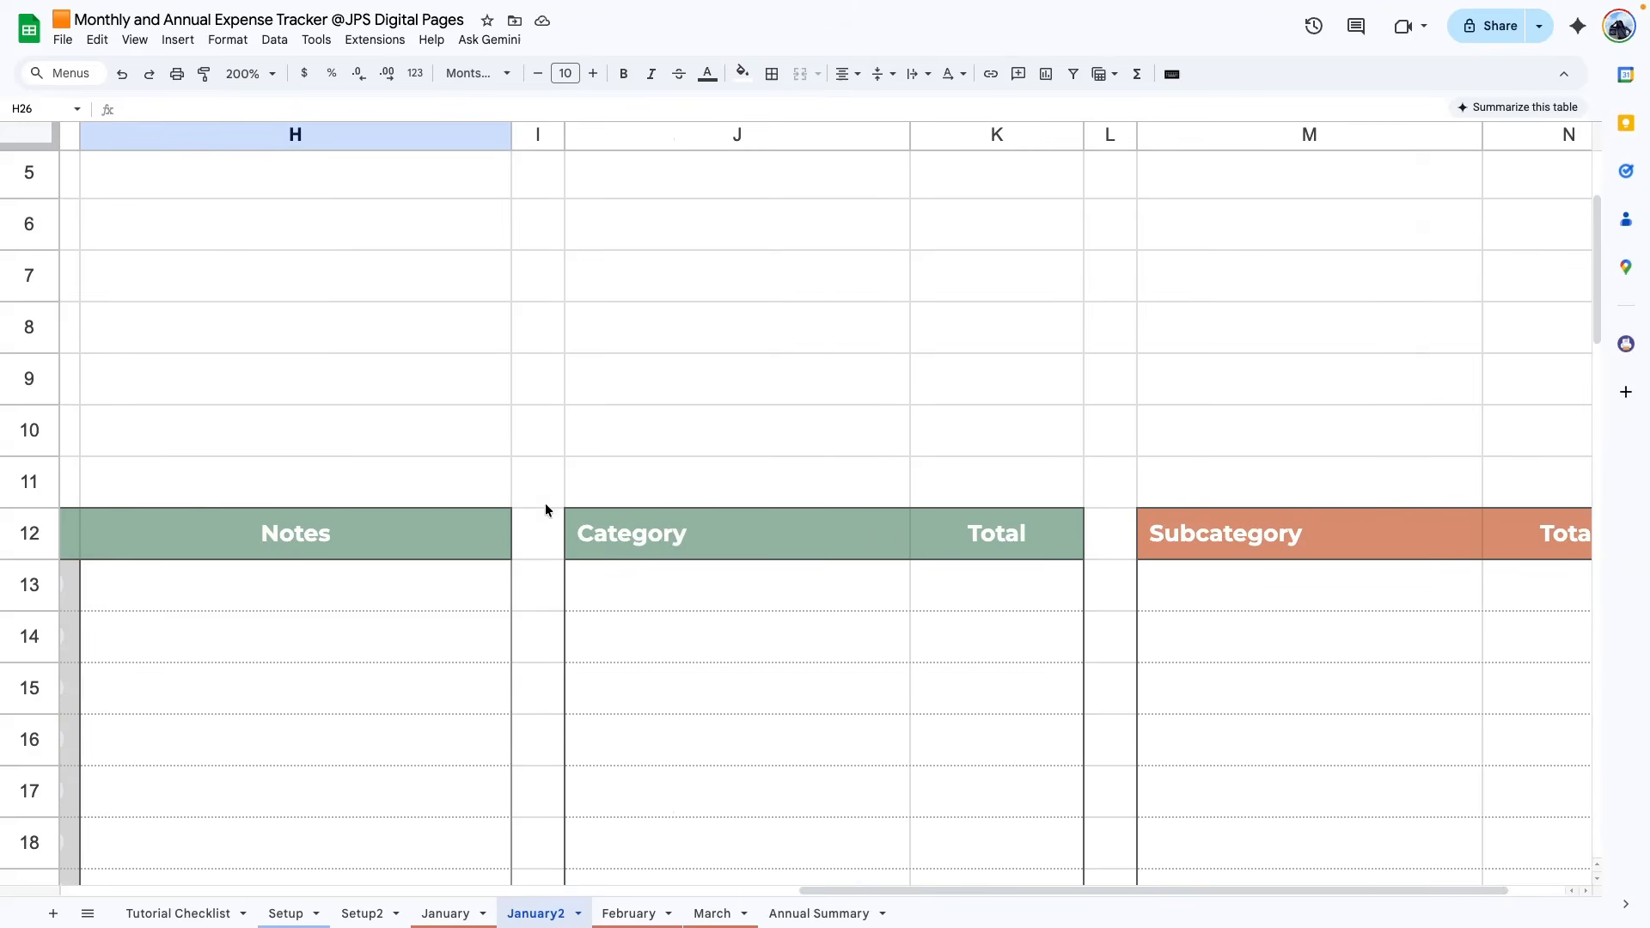
click(590, 533)
click(940, 550)
drag(698, 536, 981, 559)
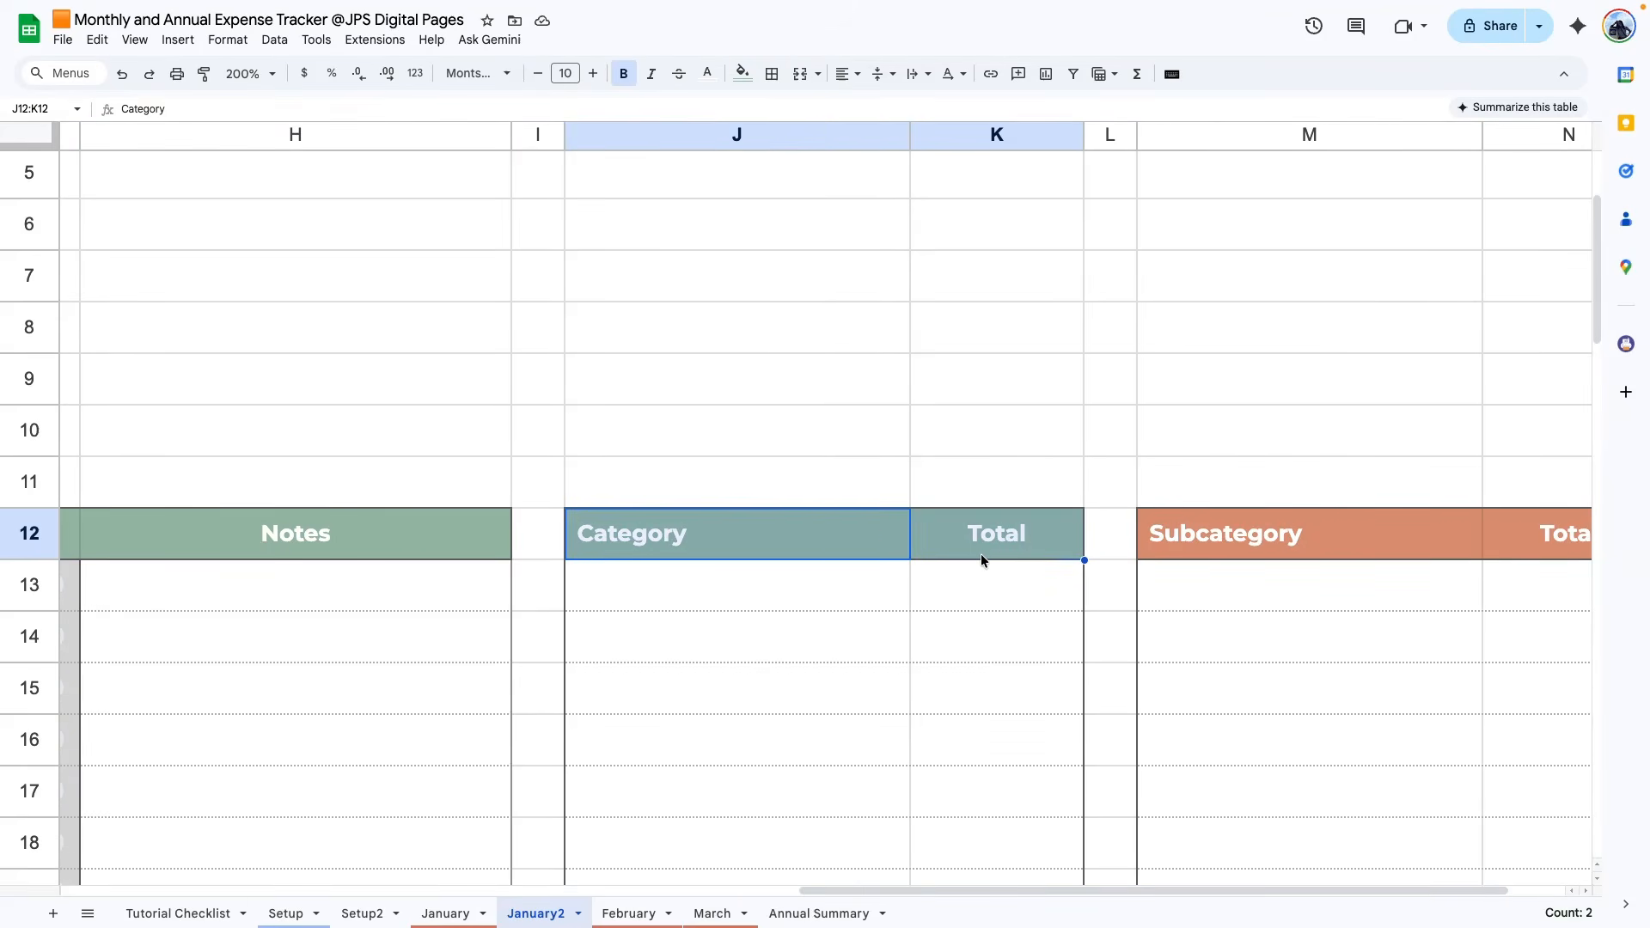
key(Delete)
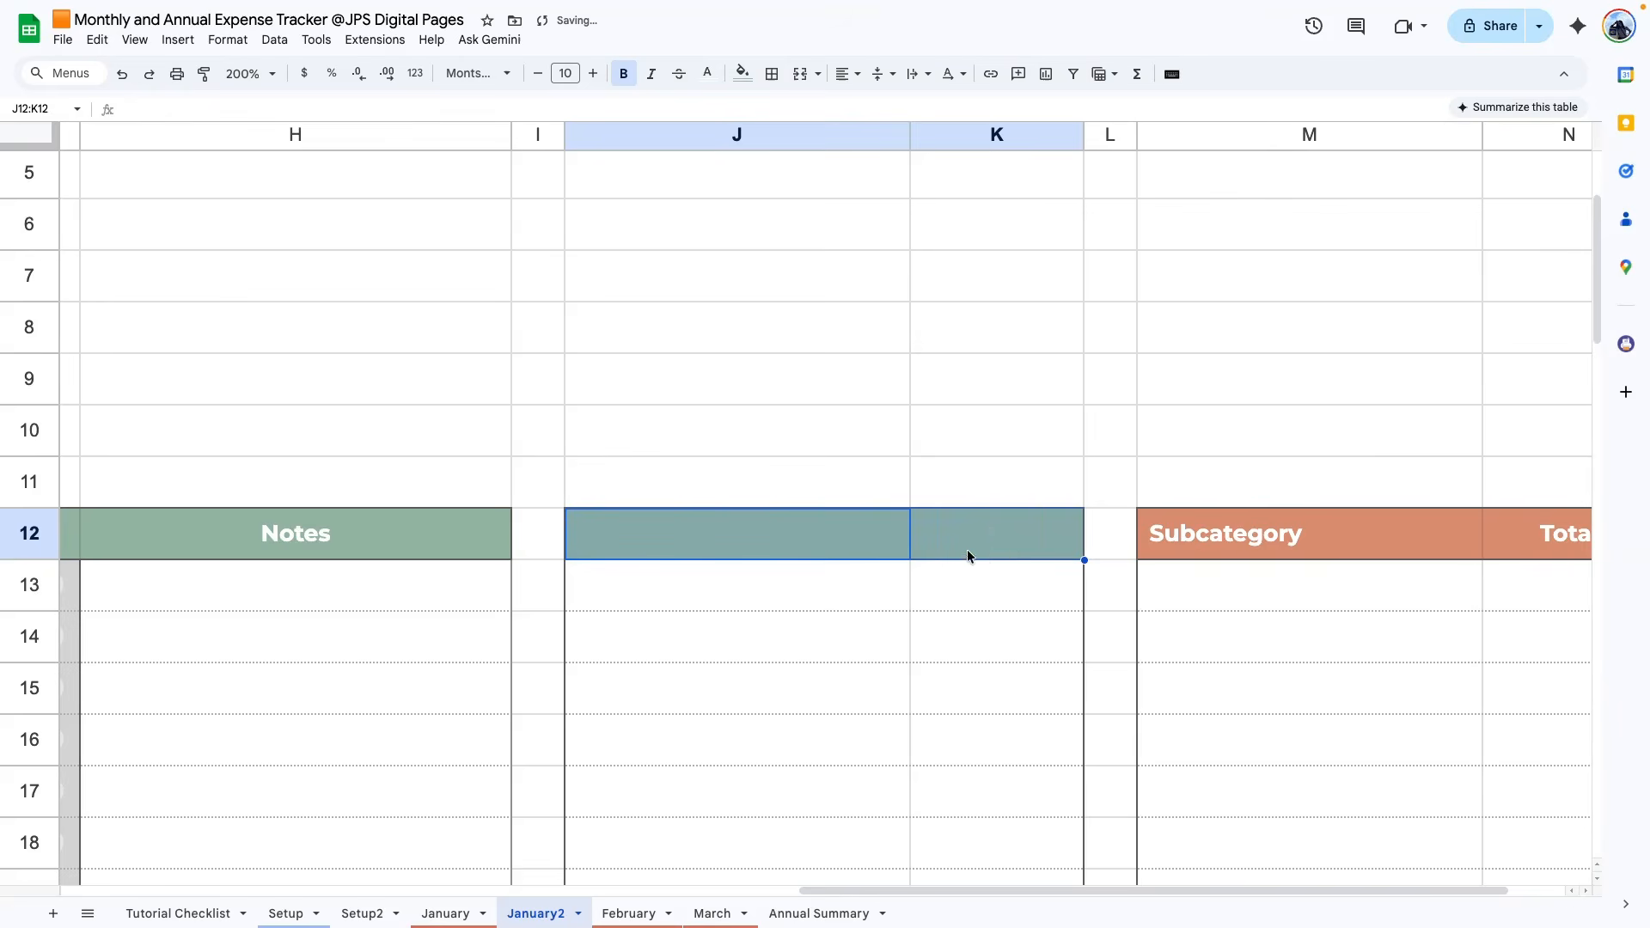
- Paste the copied QUERY formula into J12 of January2 to generate the category totals
key(Return)
key(ctrl+v)
scroll(956, 873, right, 2)
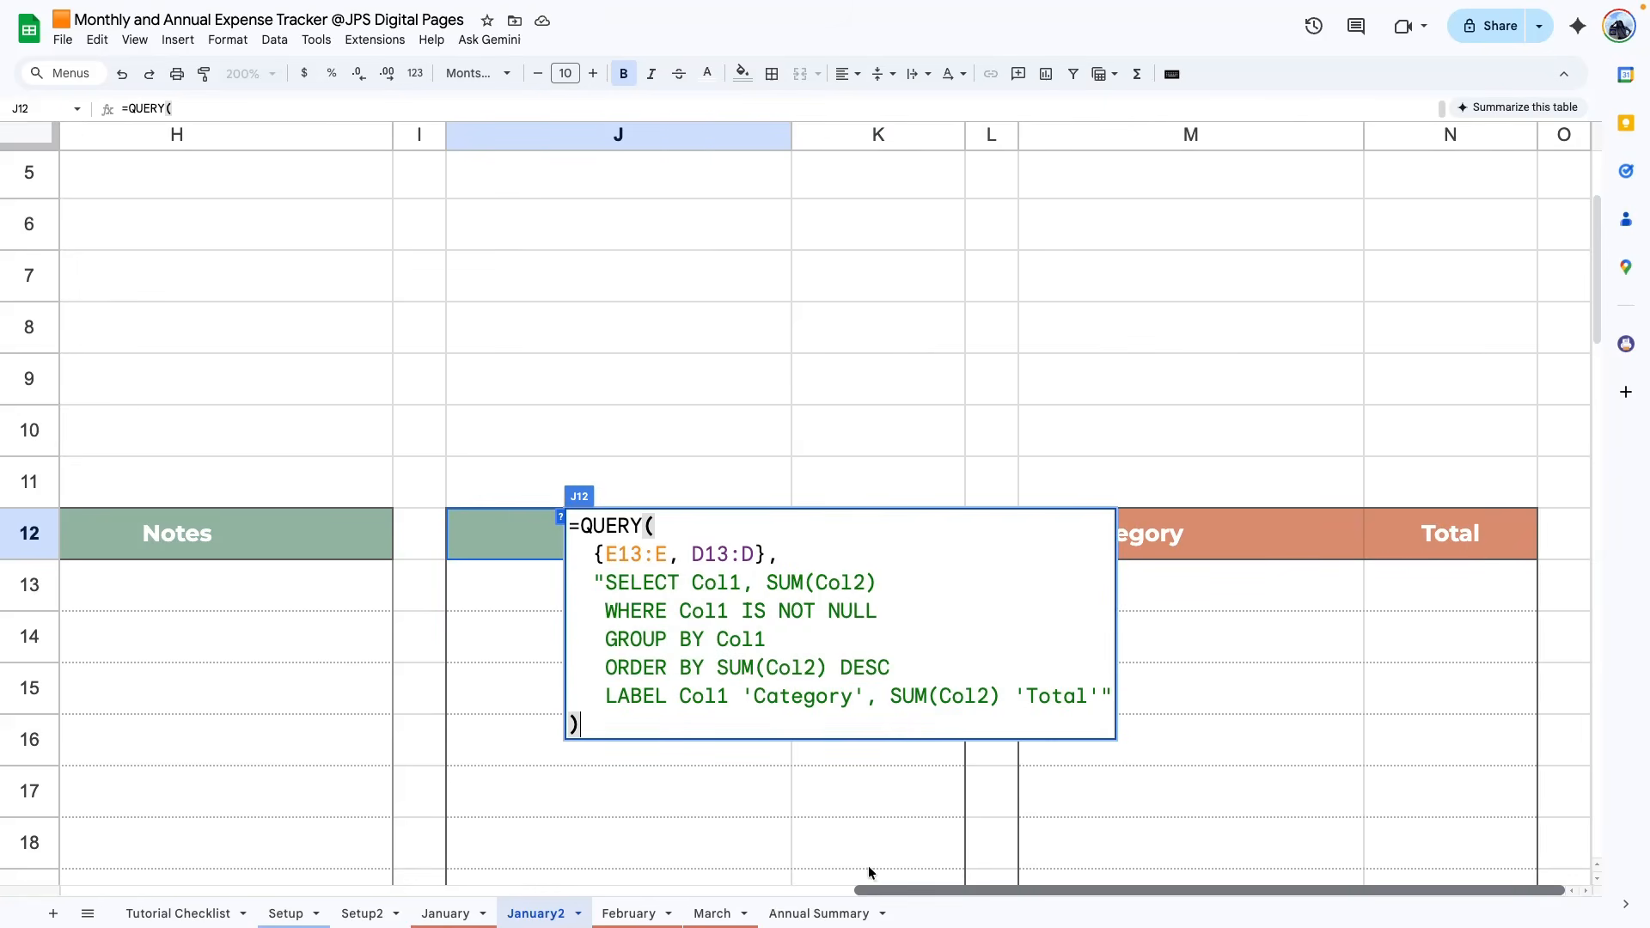
key(Return)
key(Down)
key(Down)
- Check the J12 formula's source ranges E13:E and D13:D against the Category and Amount columns
drag(881, 892, 758, 889)
double_click(883, 545)
drag(893, 890, 459, 885)
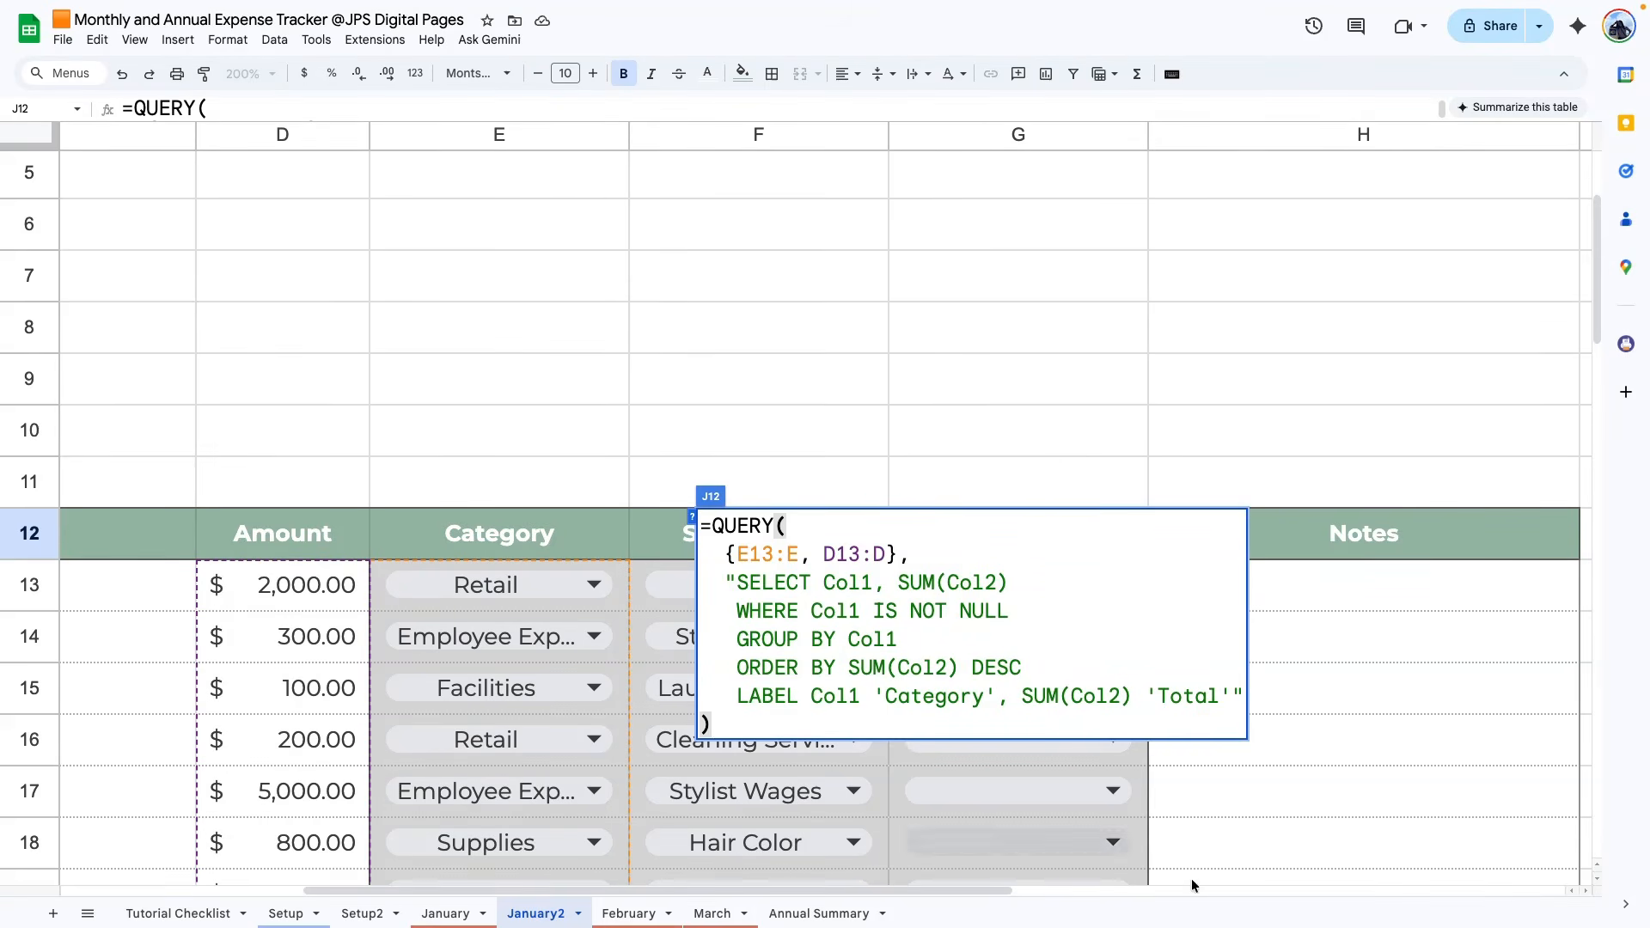
click(1560, 738)
key(Right)
key(Right)
key(Right)
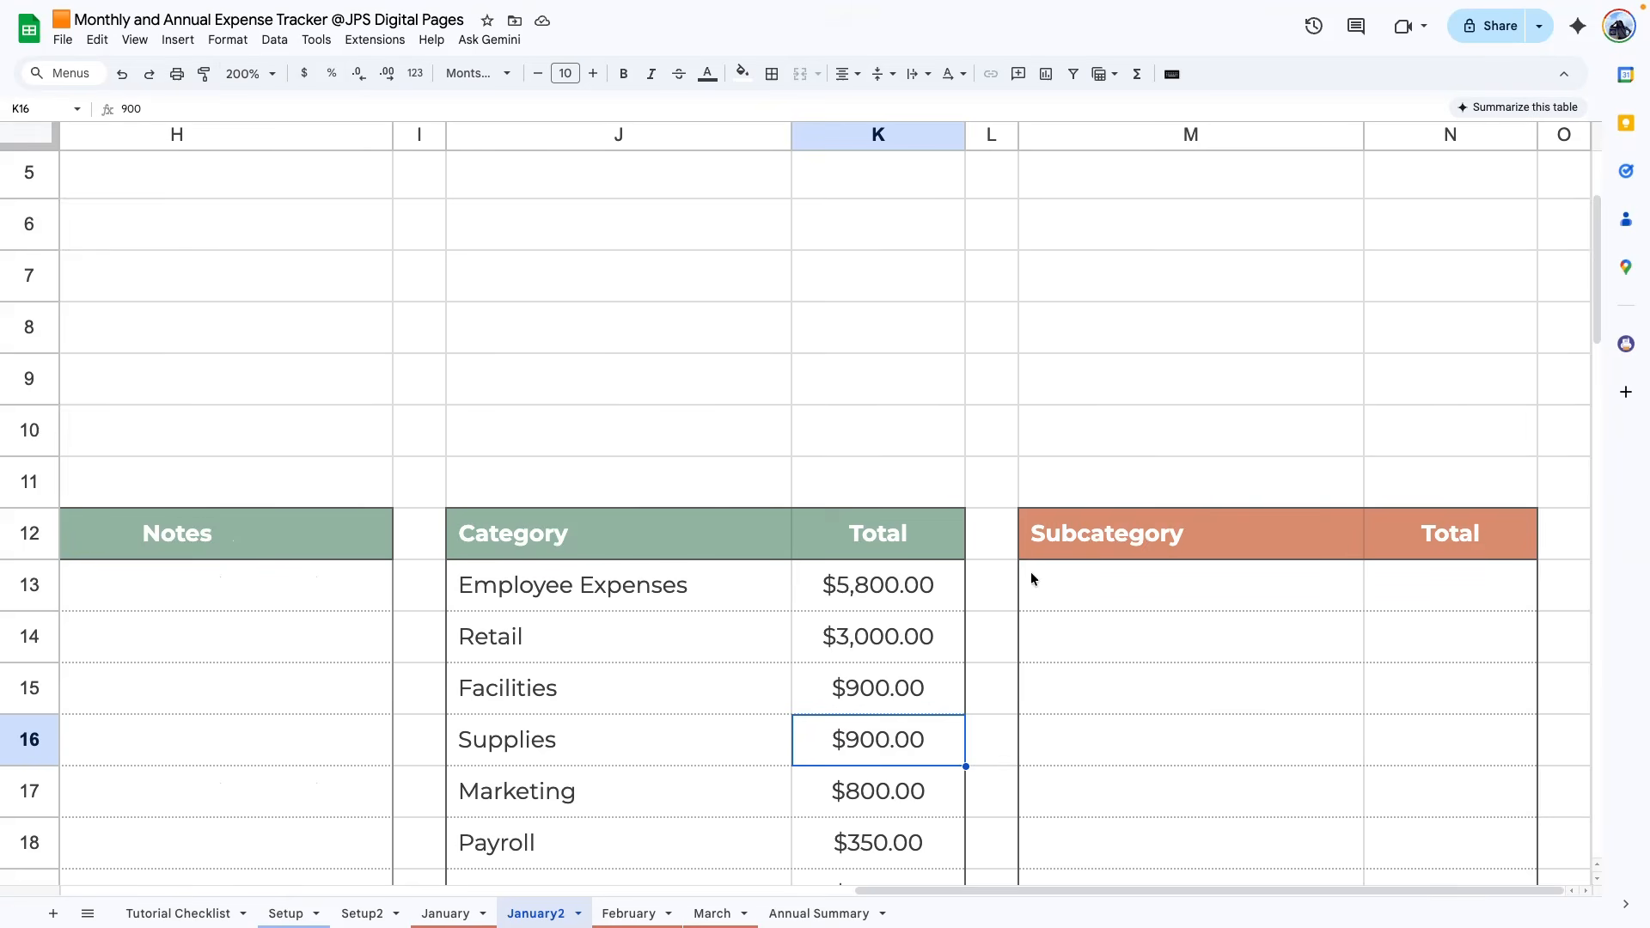
- Copy the J12 QUERY formula into M12, replacing the Subcategory and Total headers in M12:N12
double_click(543, 528)
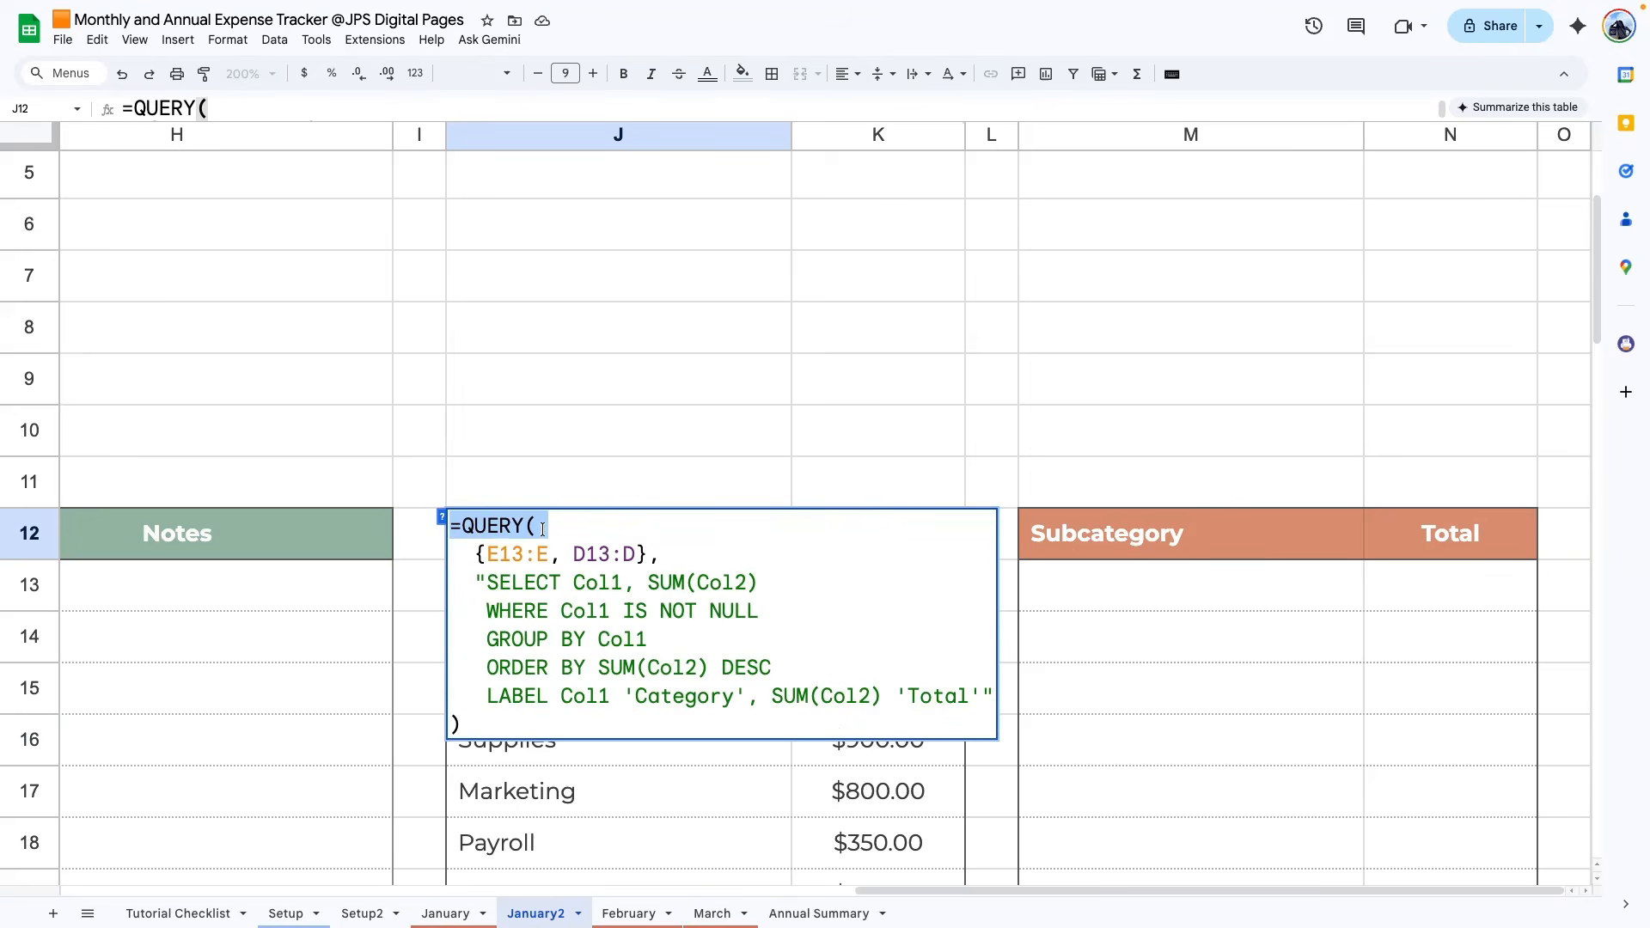
drag(469, 725, 409, 532)
key(super+c)
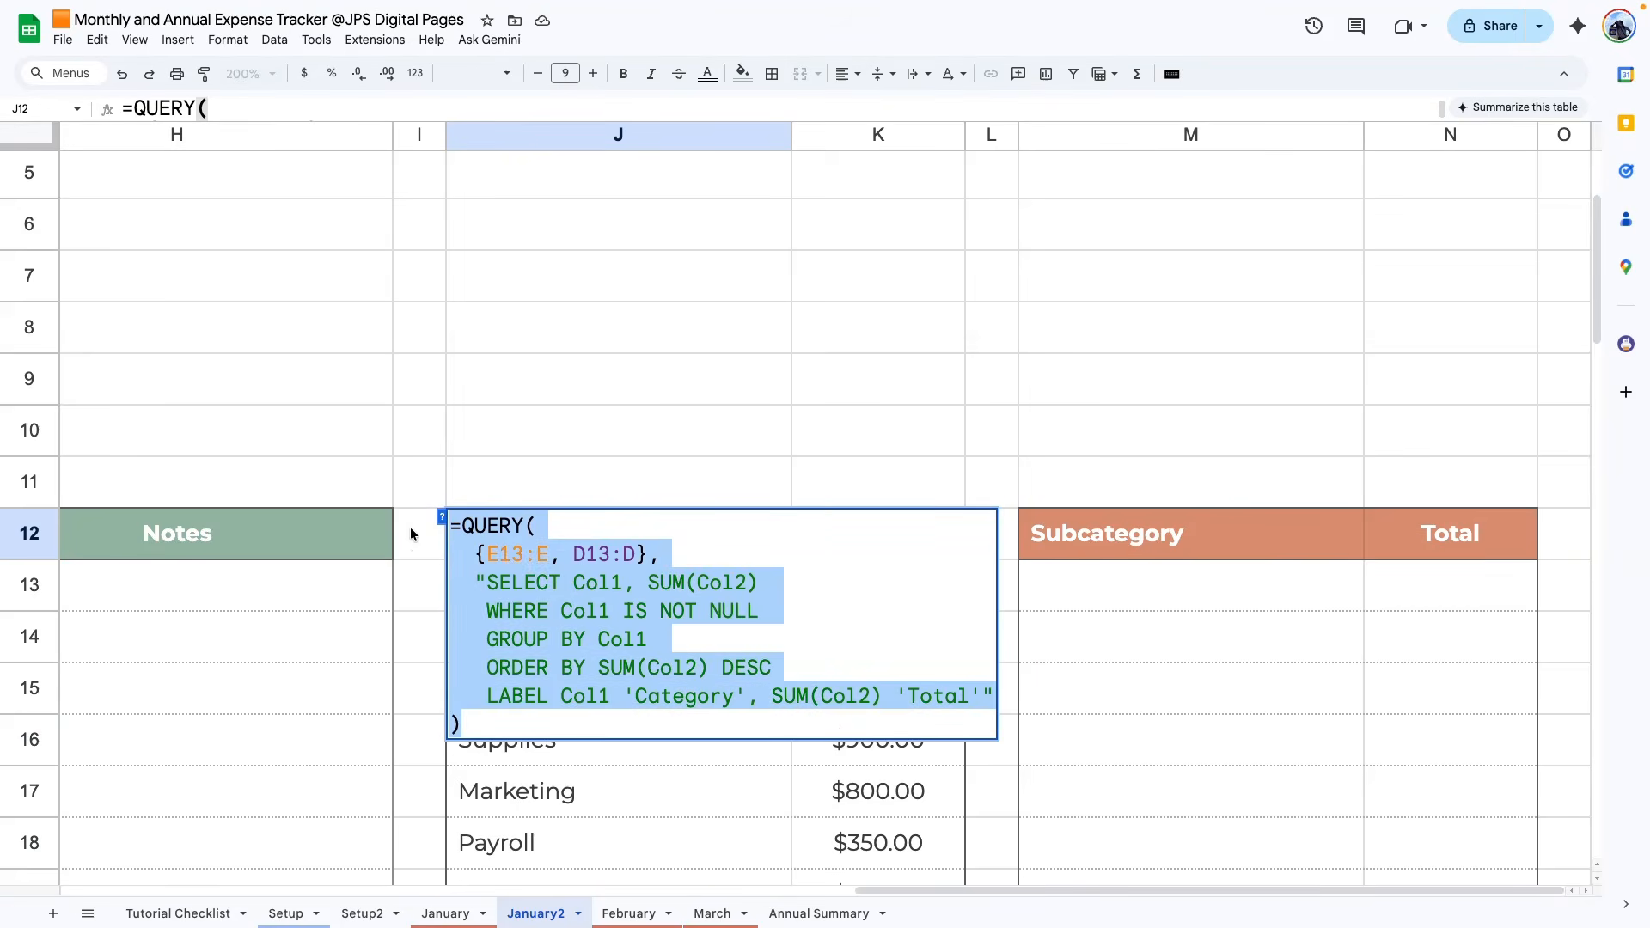
drag(1150, 523, 1422, 532)
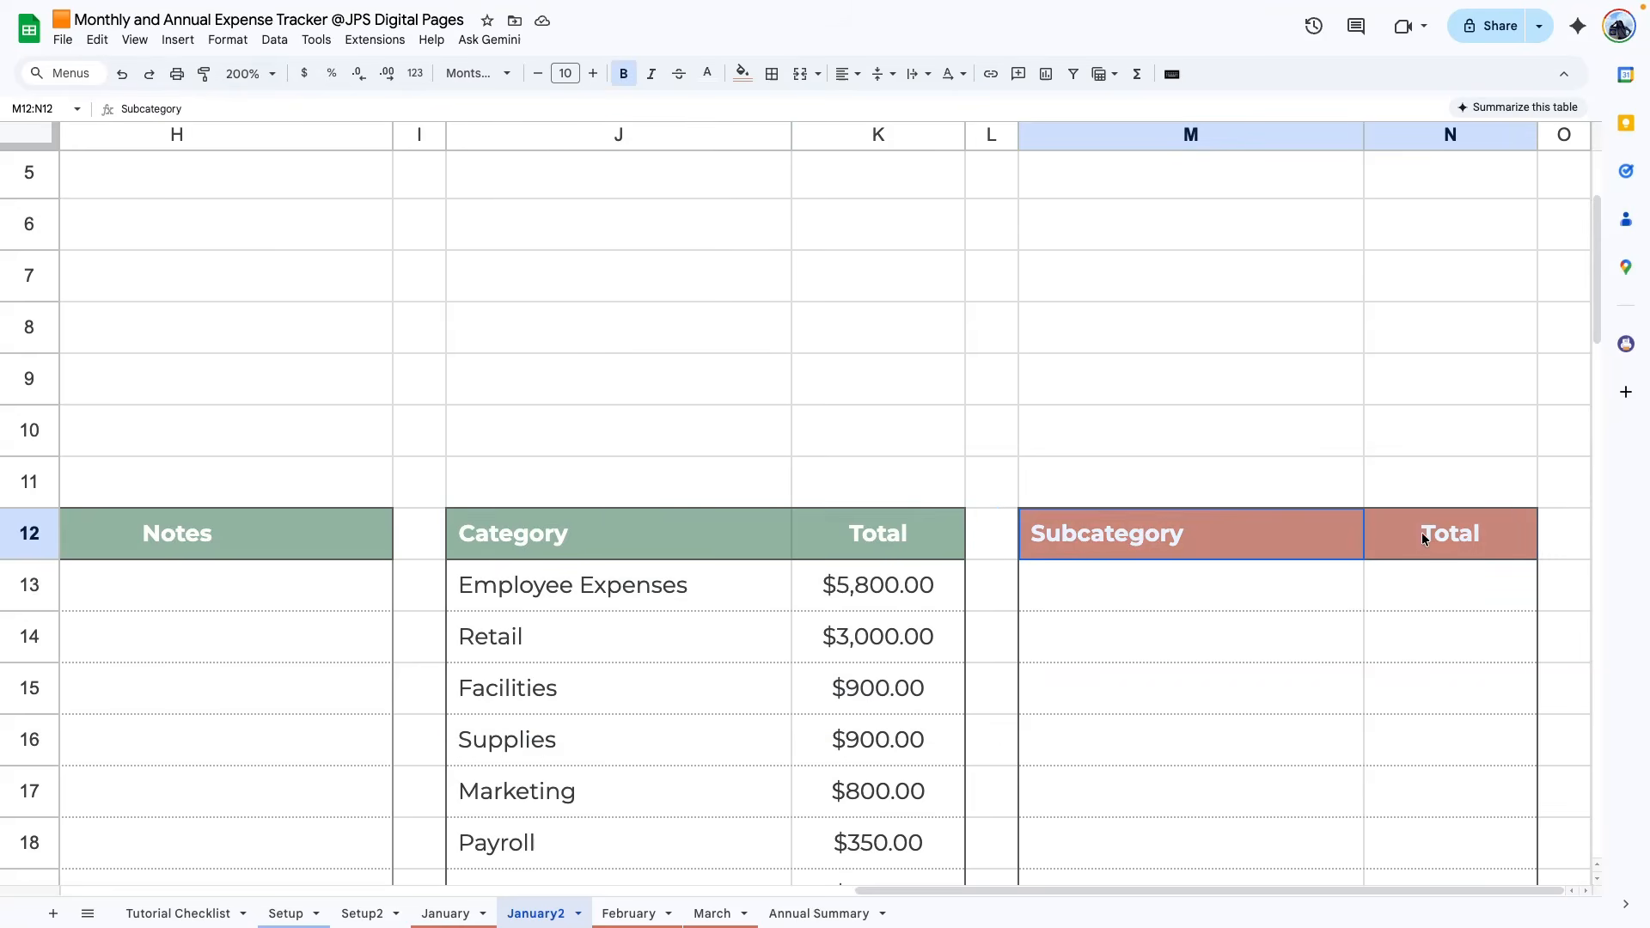
key(Delete)
key(super+v)
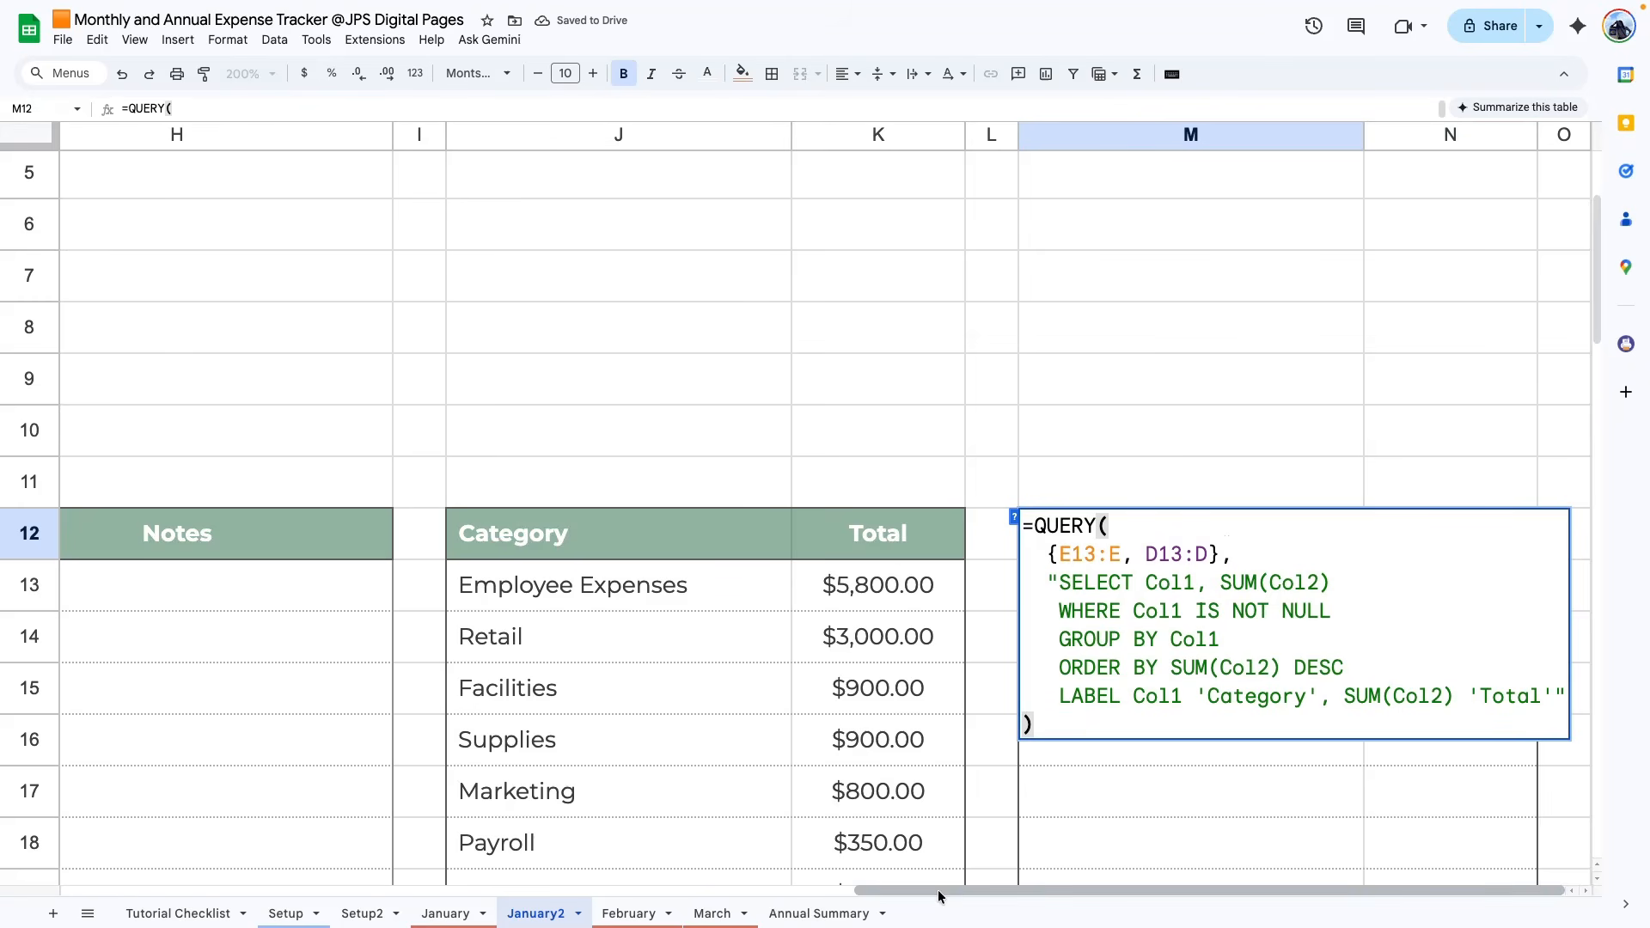
- Change the first source range in the M12 QUERY formula to F13:F so it reads the Subcategory column
drag(937, 890, 394, 849)
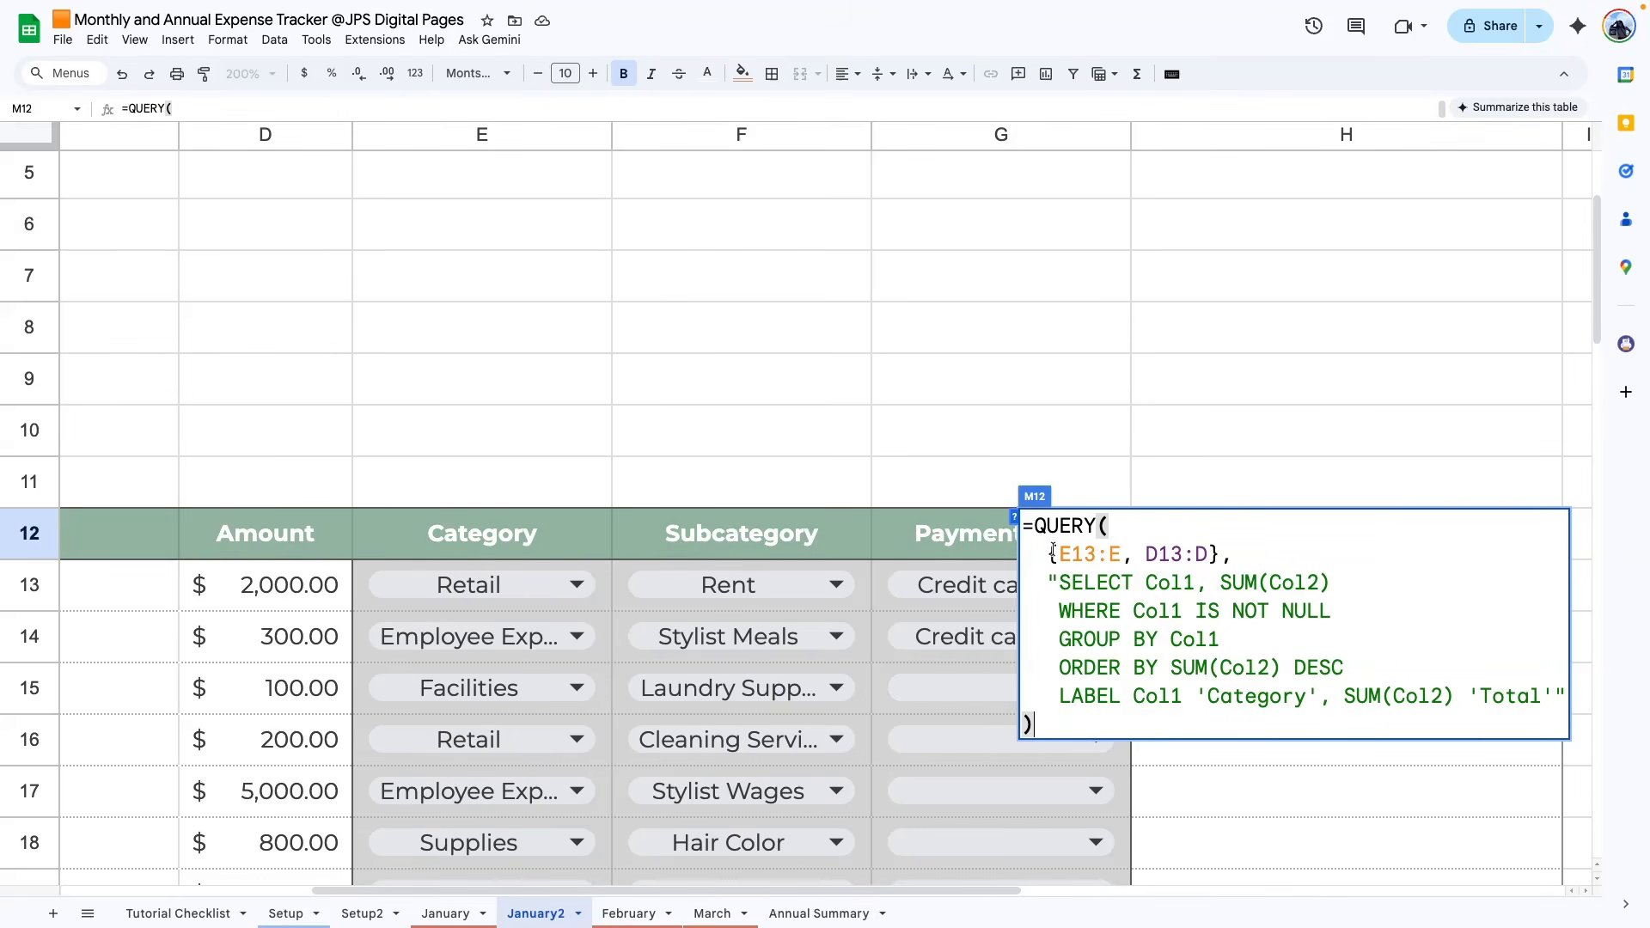
click(1073, 555)
key(BackSpace)
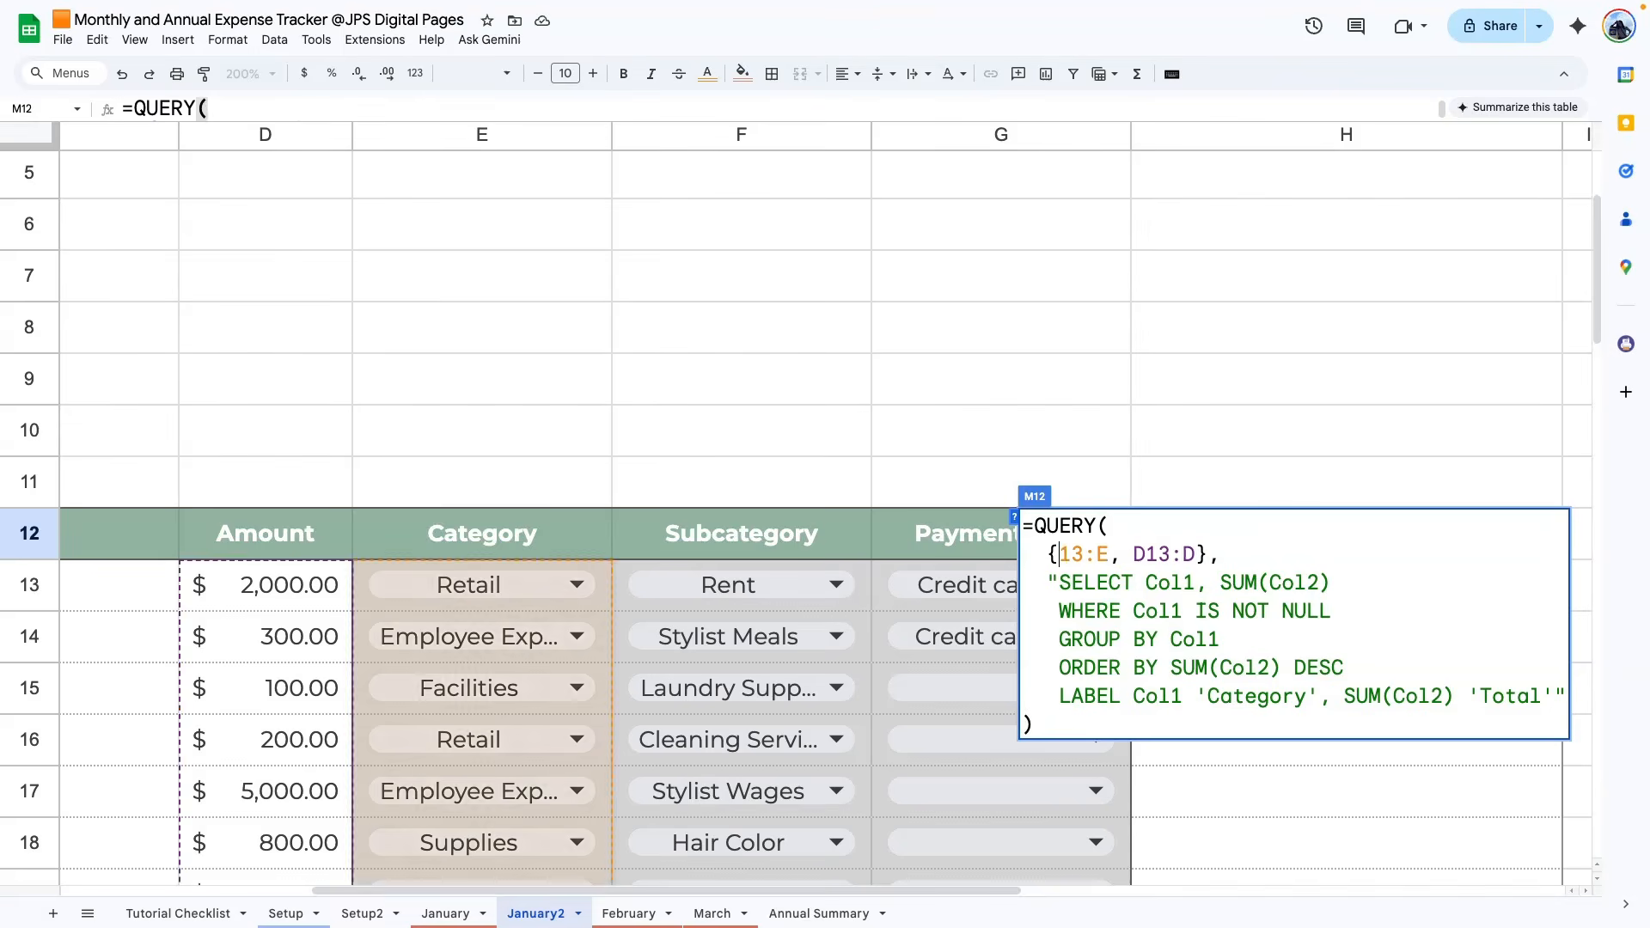
text(f)
click(1123, 554)
key(BackSpace)
text(f)
drag(989, 891, 1624, 864)
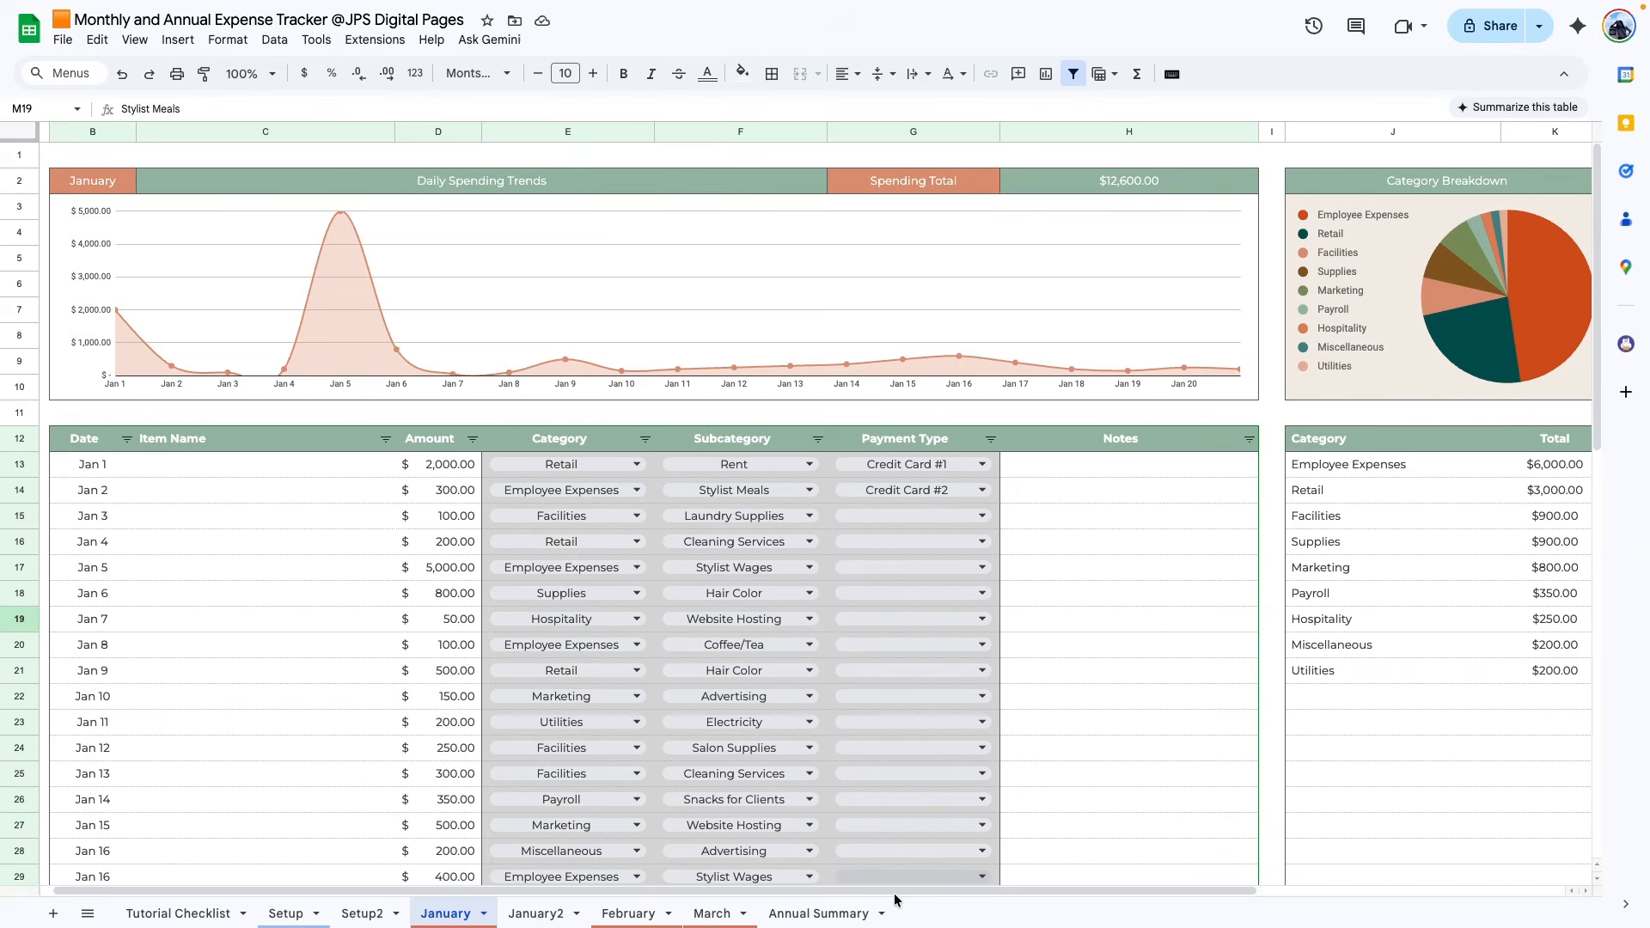
- Add a dark grey outer border around J2:K10 on the January2 sheet
drag(892, 892, 1281, 891)
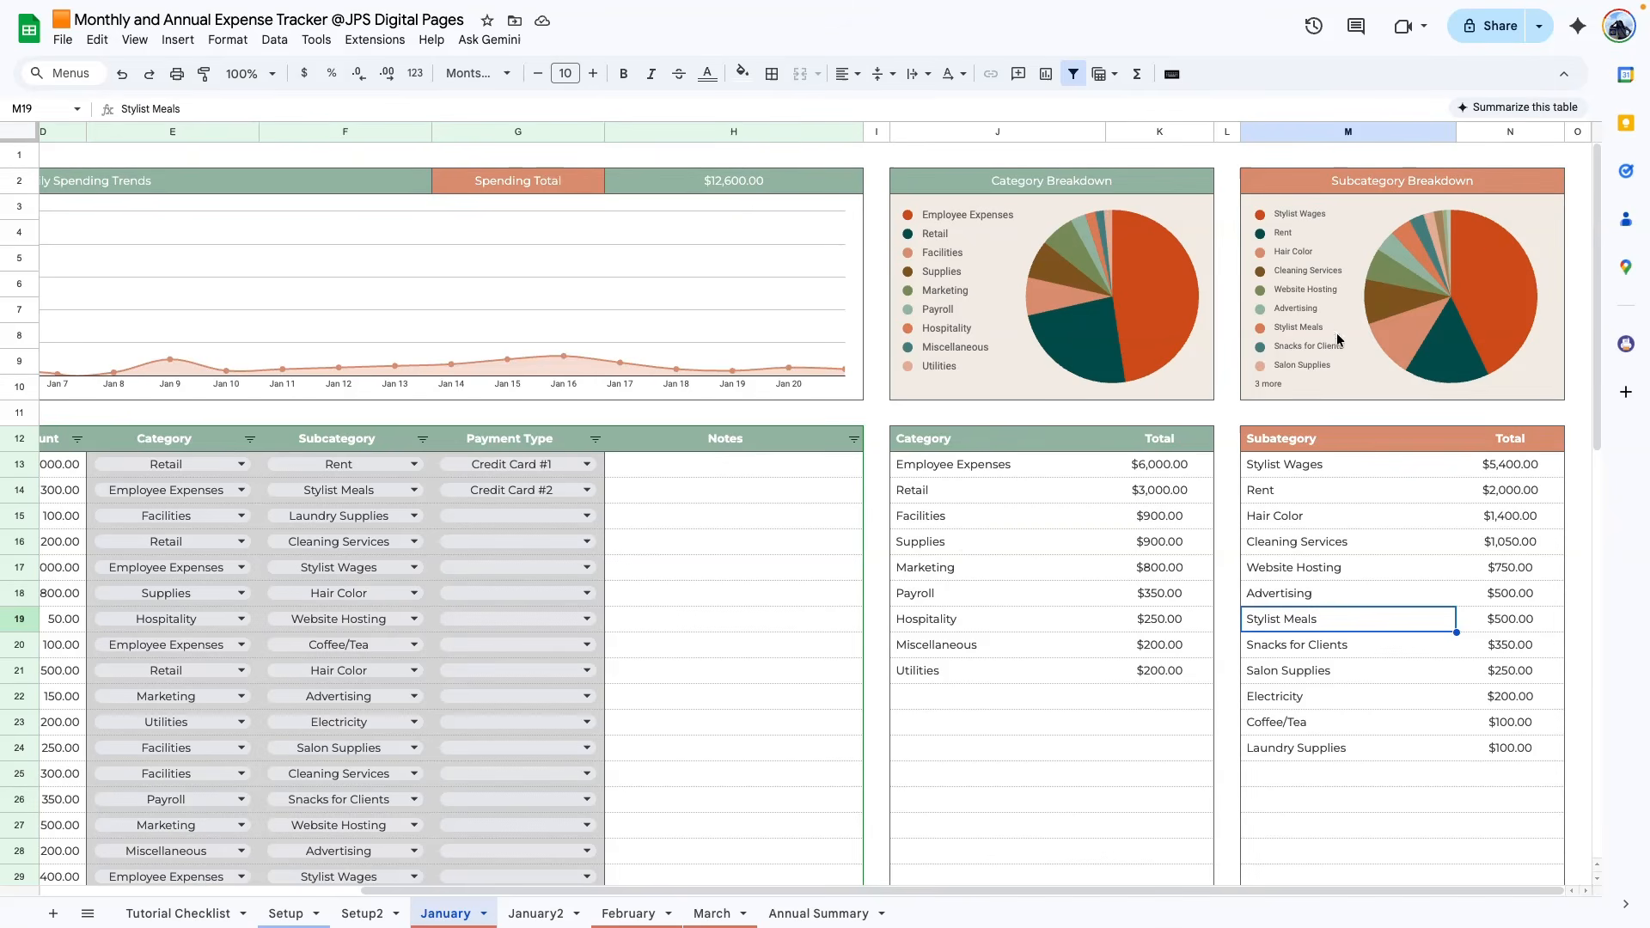
click(545, 913)
scroll(1369, 894, right, 2)
drag(1074, 180, 1267, 391)
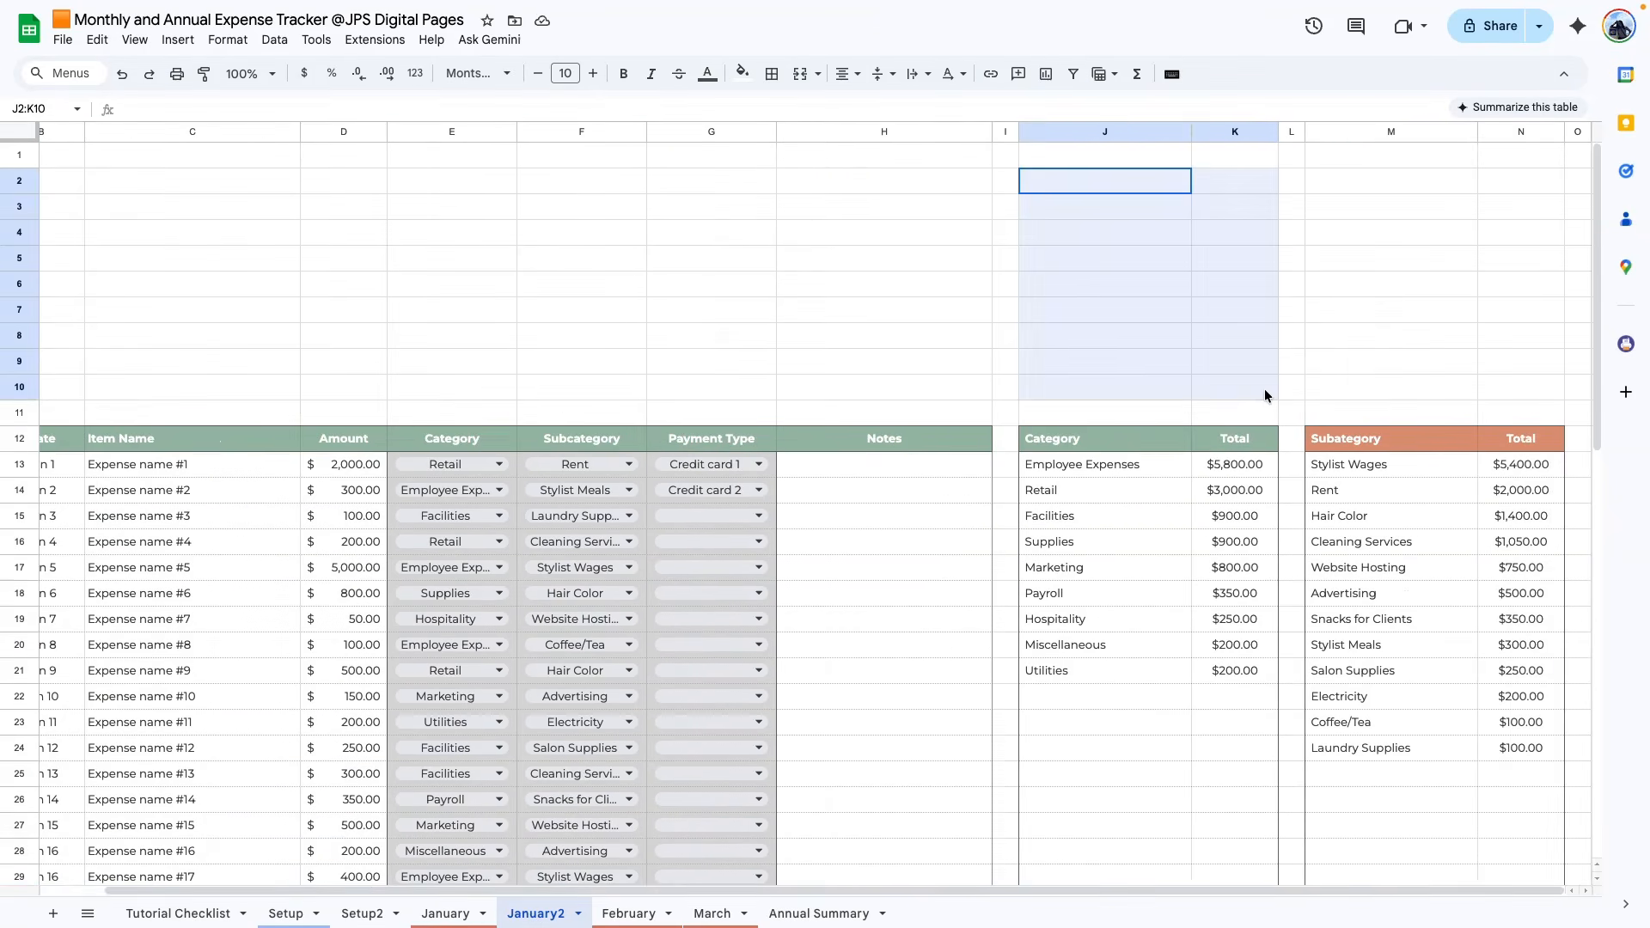
click(772, 74)
click(930, 113)
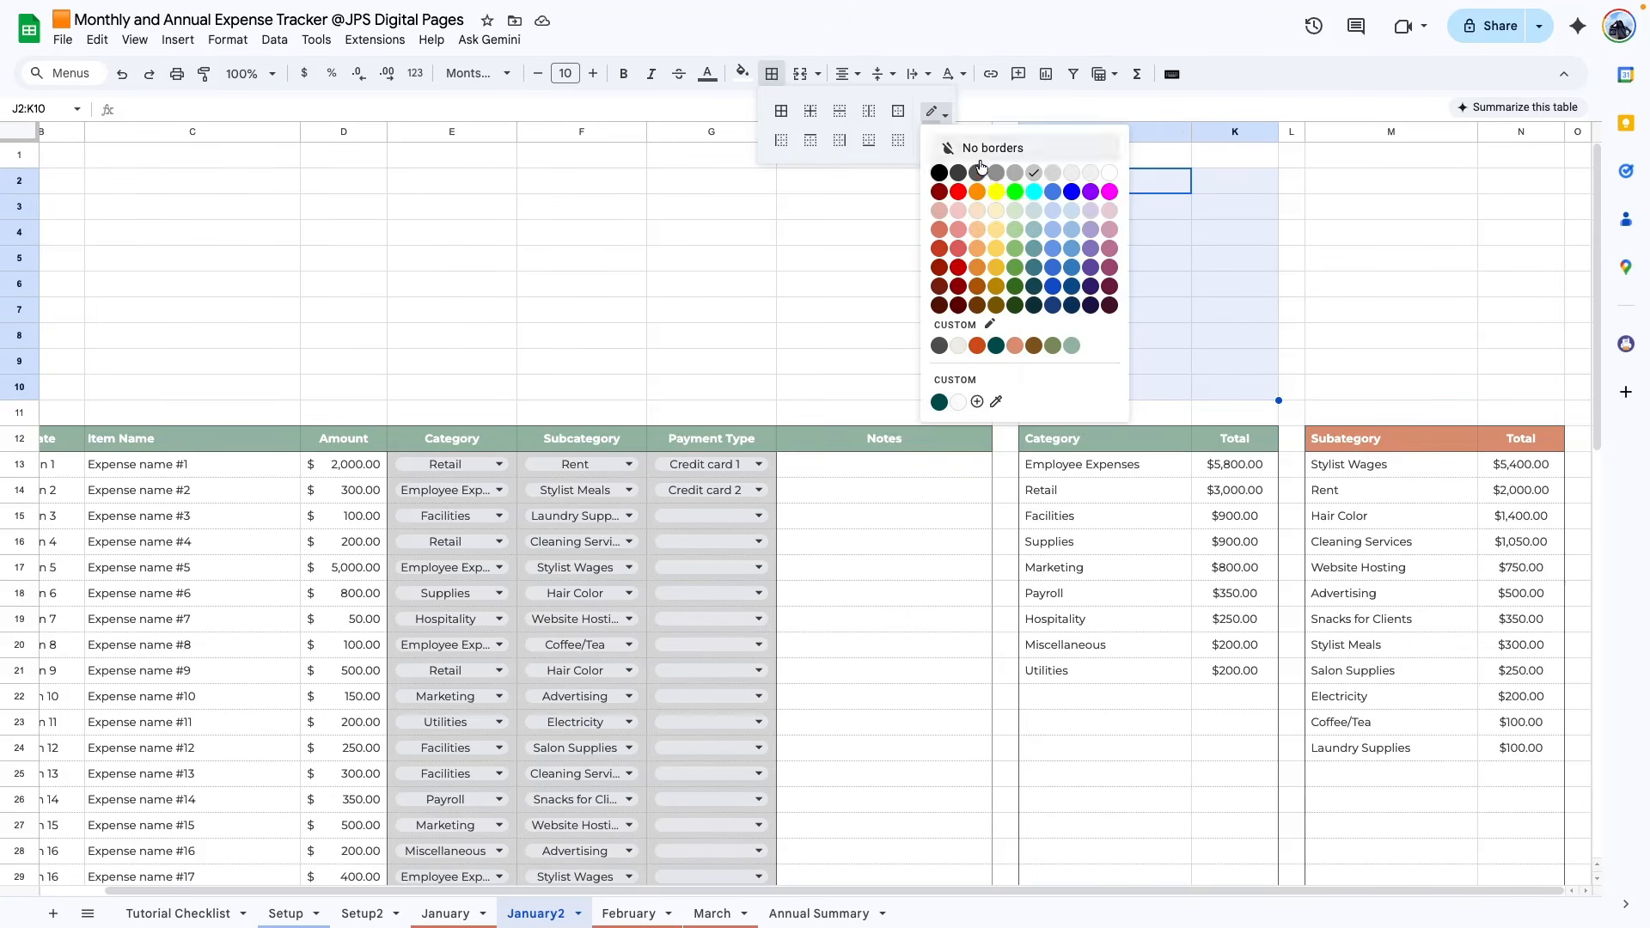
click(958, 173)
click(898, 111)
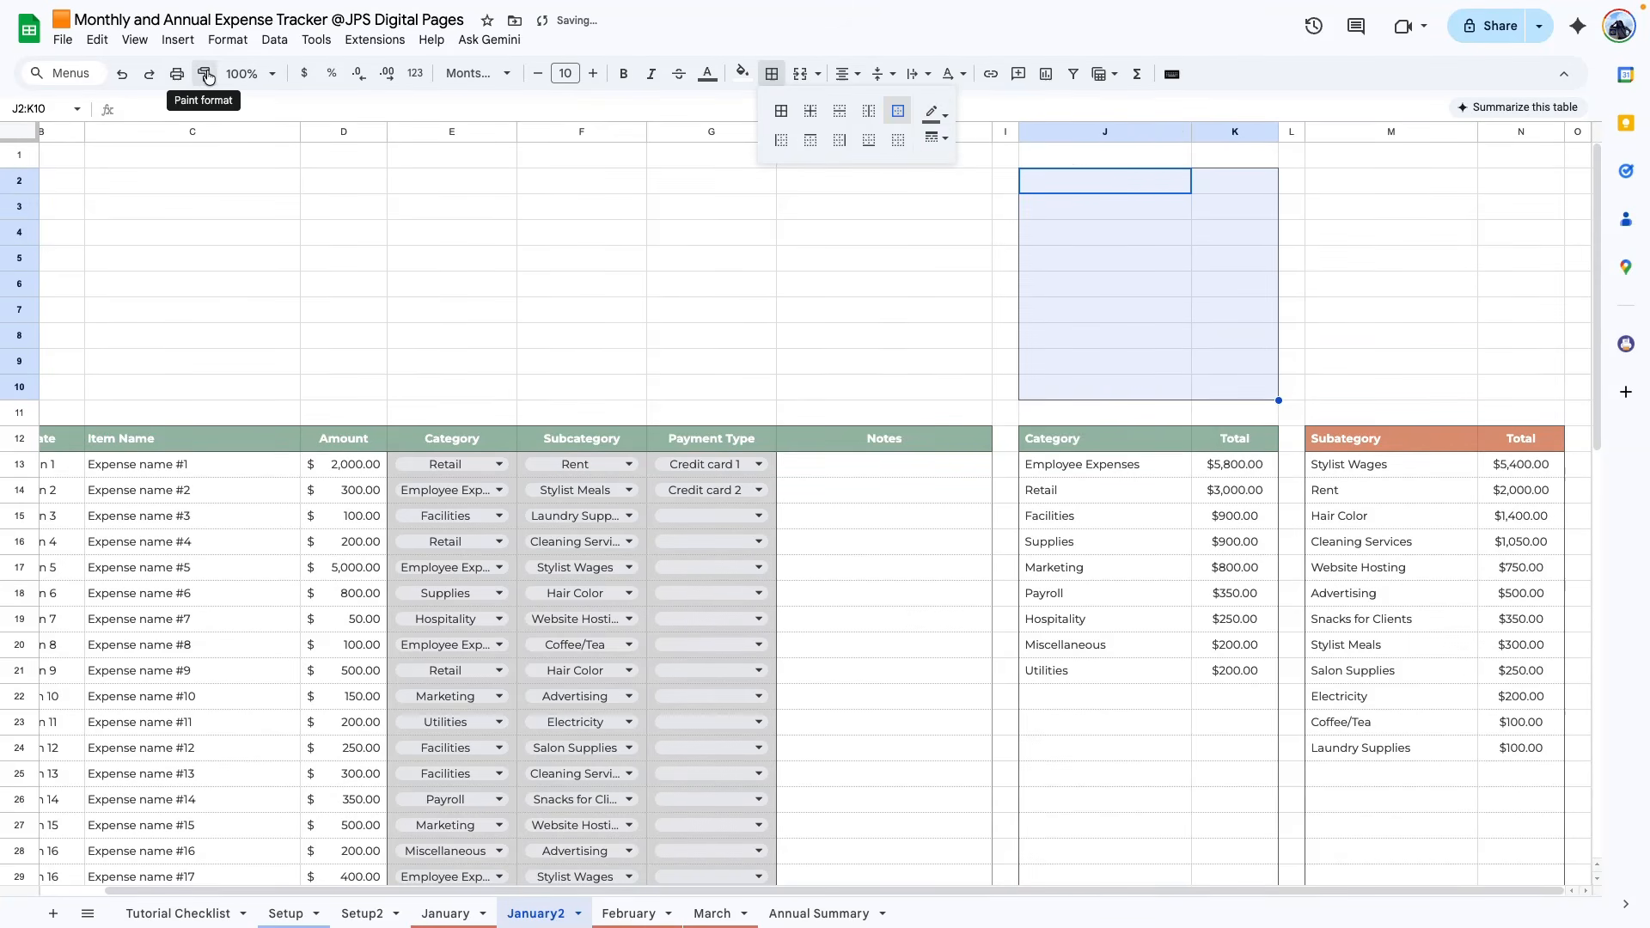
- Copy the bordered block J2:K10 to M2:N10, above the subcategory totals
key(ctrl+c)
click(1330, 178)
key(ctrl+v)
click(1101, 674)
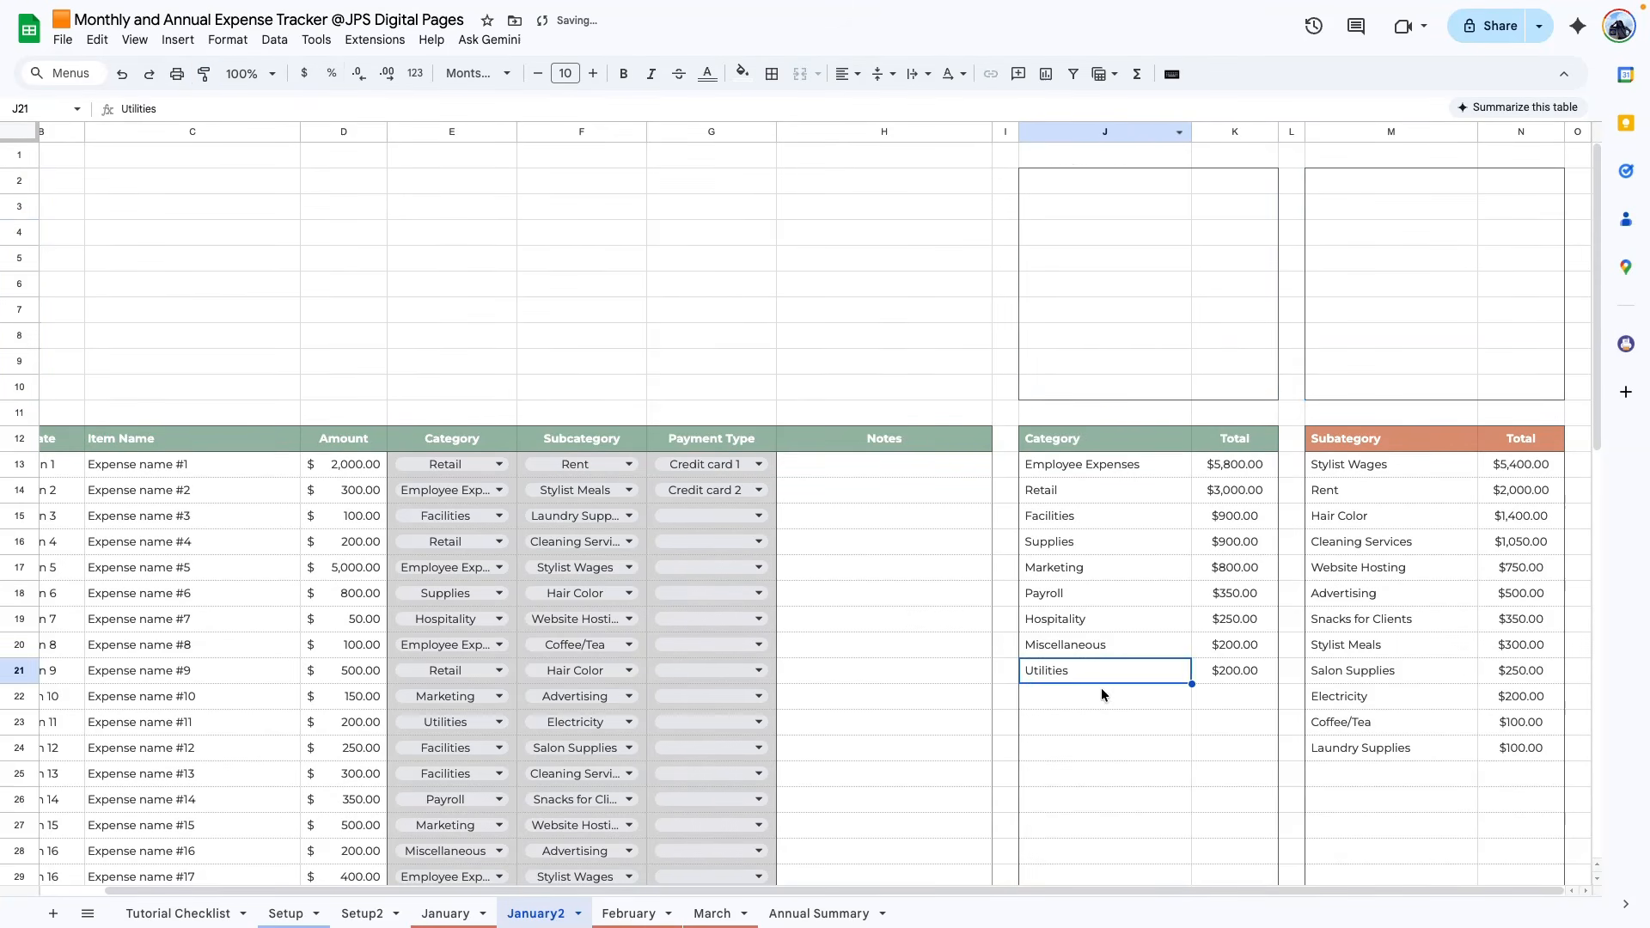
- Resize columns J and M to 250 pixels wide
click(1090, 131)
ctrl+click(1355, 130)
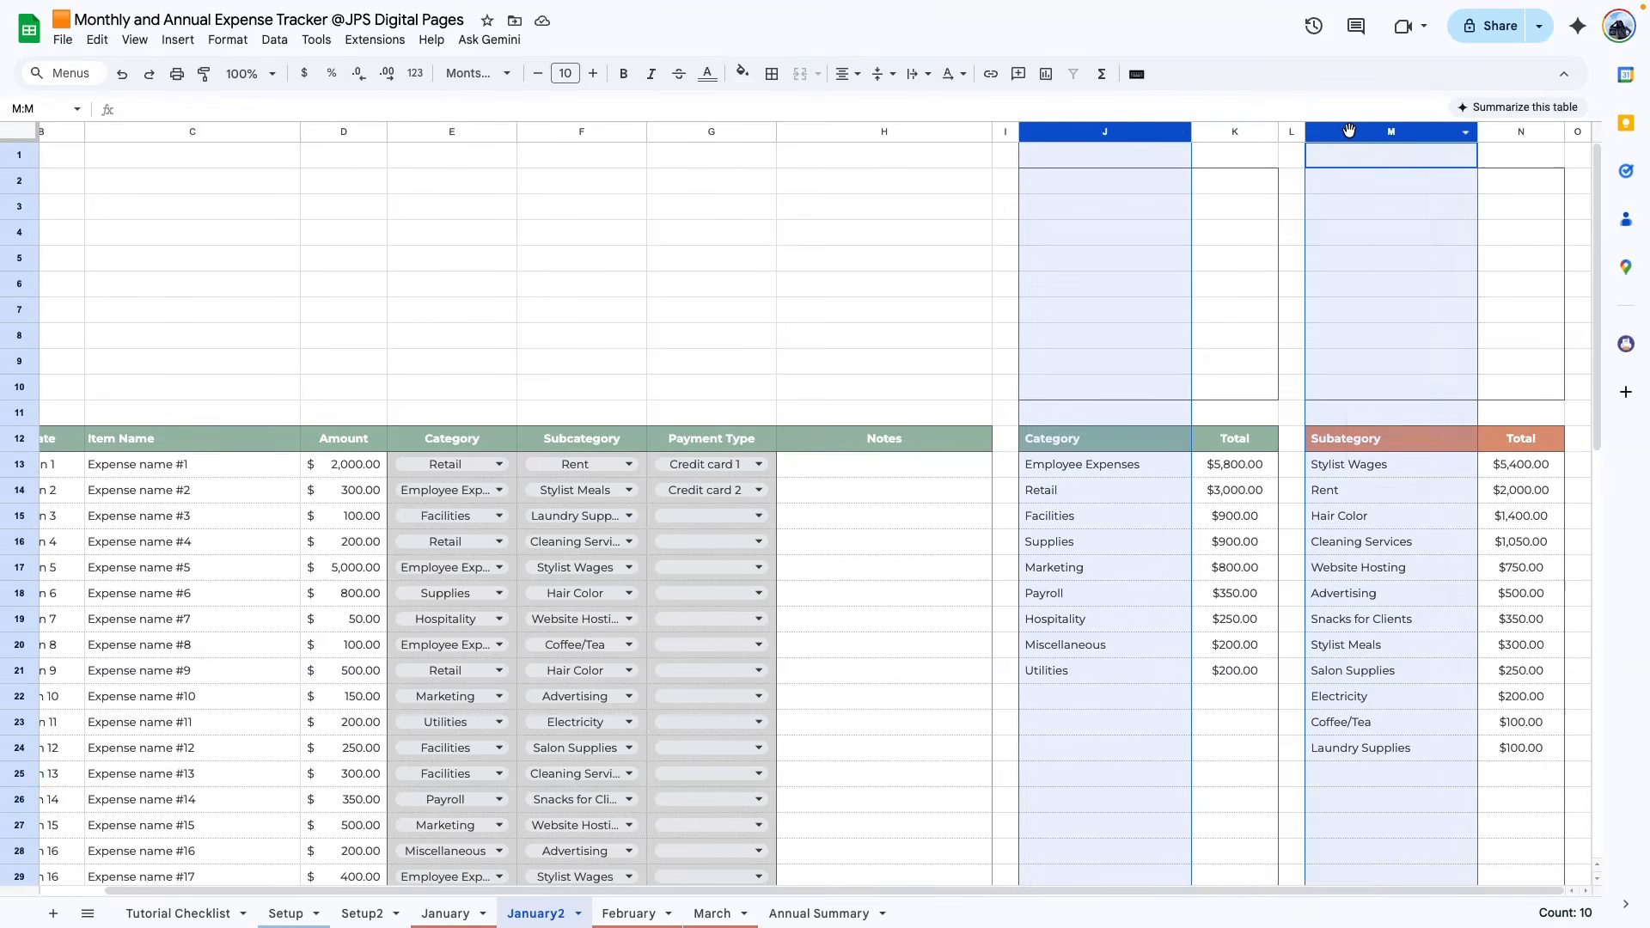
right_click(1354, 131)
click(1406, 234)
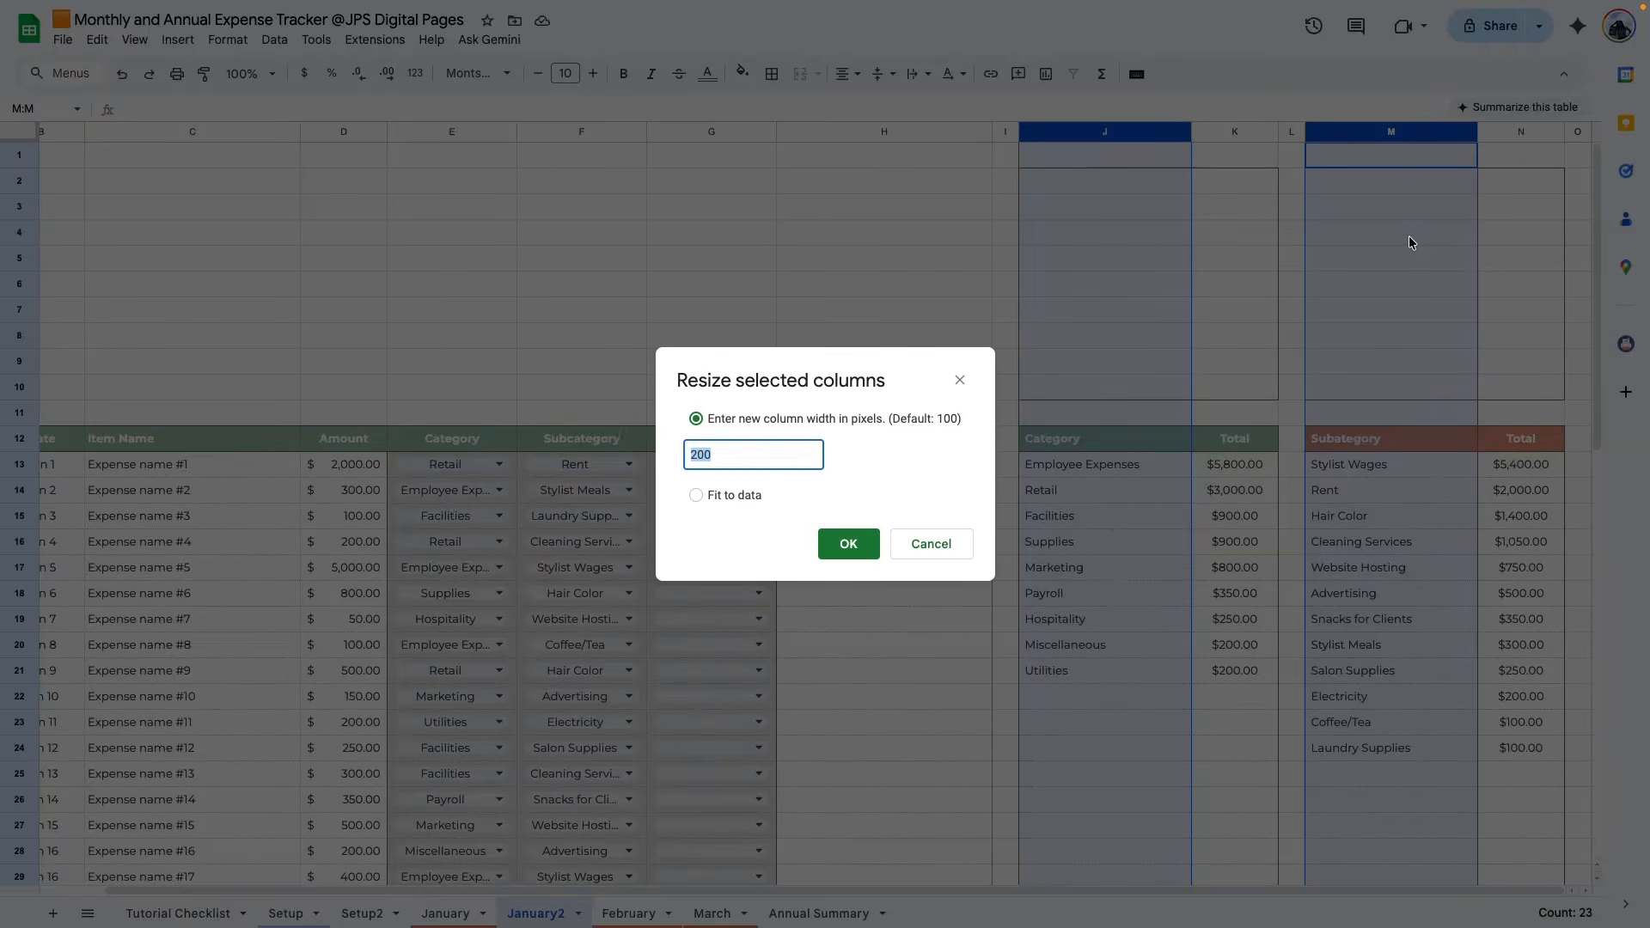
text(250)
key(Return)
click(1436, 560)
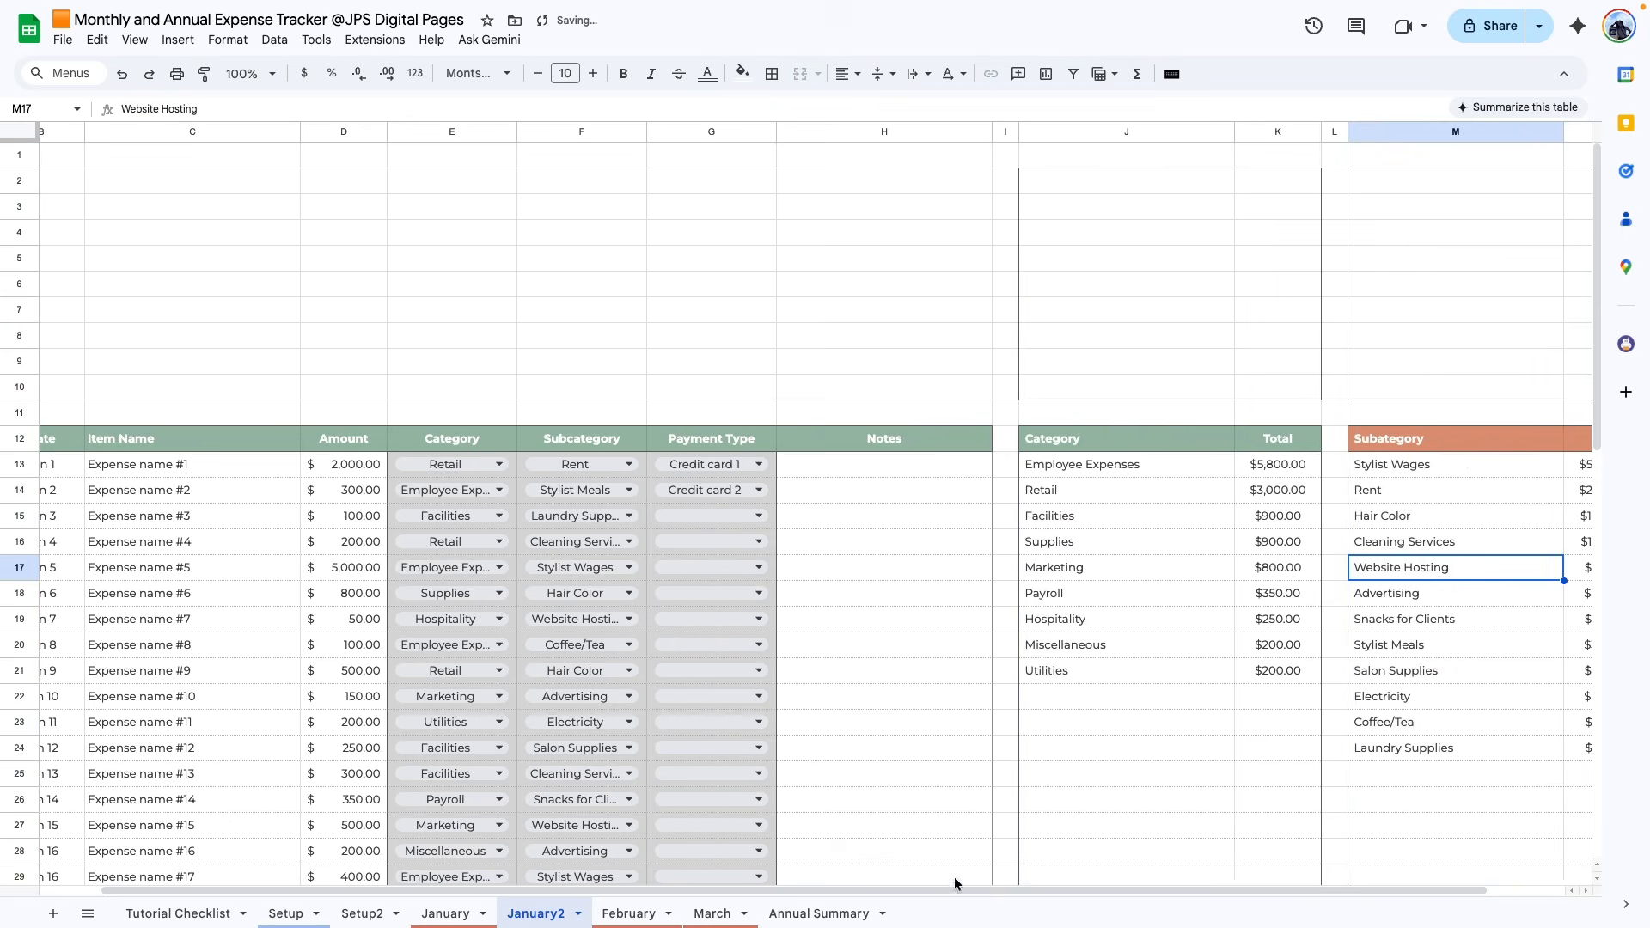
- Merge J2:K2 and M2:N2 to form title cells for the two bordered blocks
drag(959, 890, 1315, 891)
drag(1013, 177, 1174, 179)
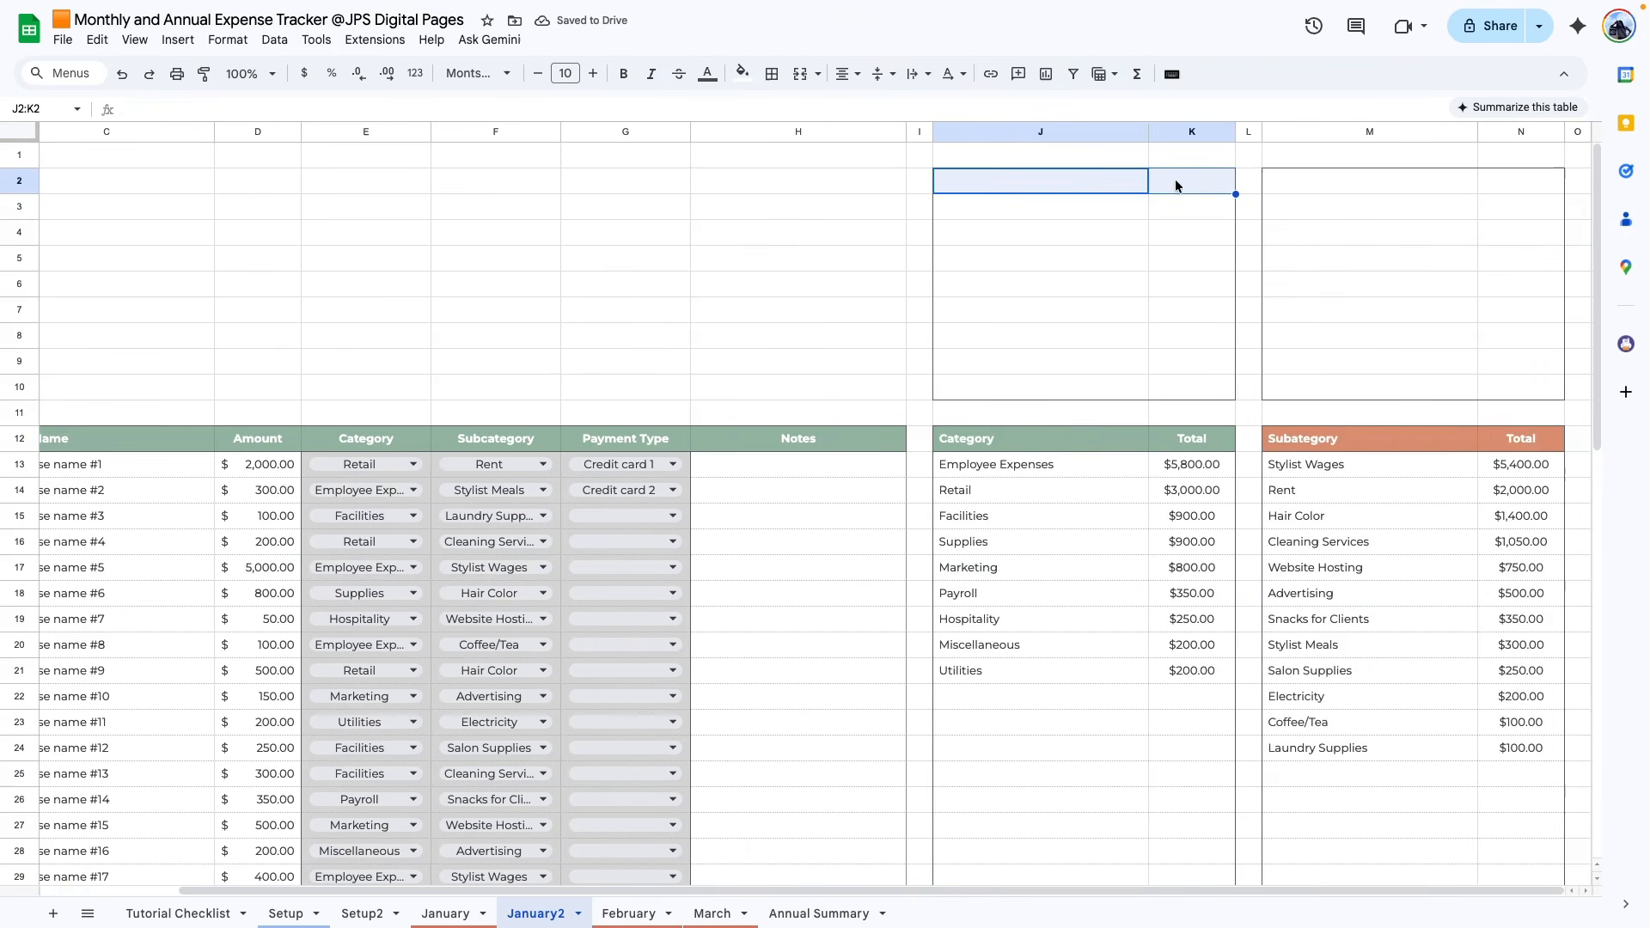
click(800, 74)
drag(1290, 179, 1492, 179)
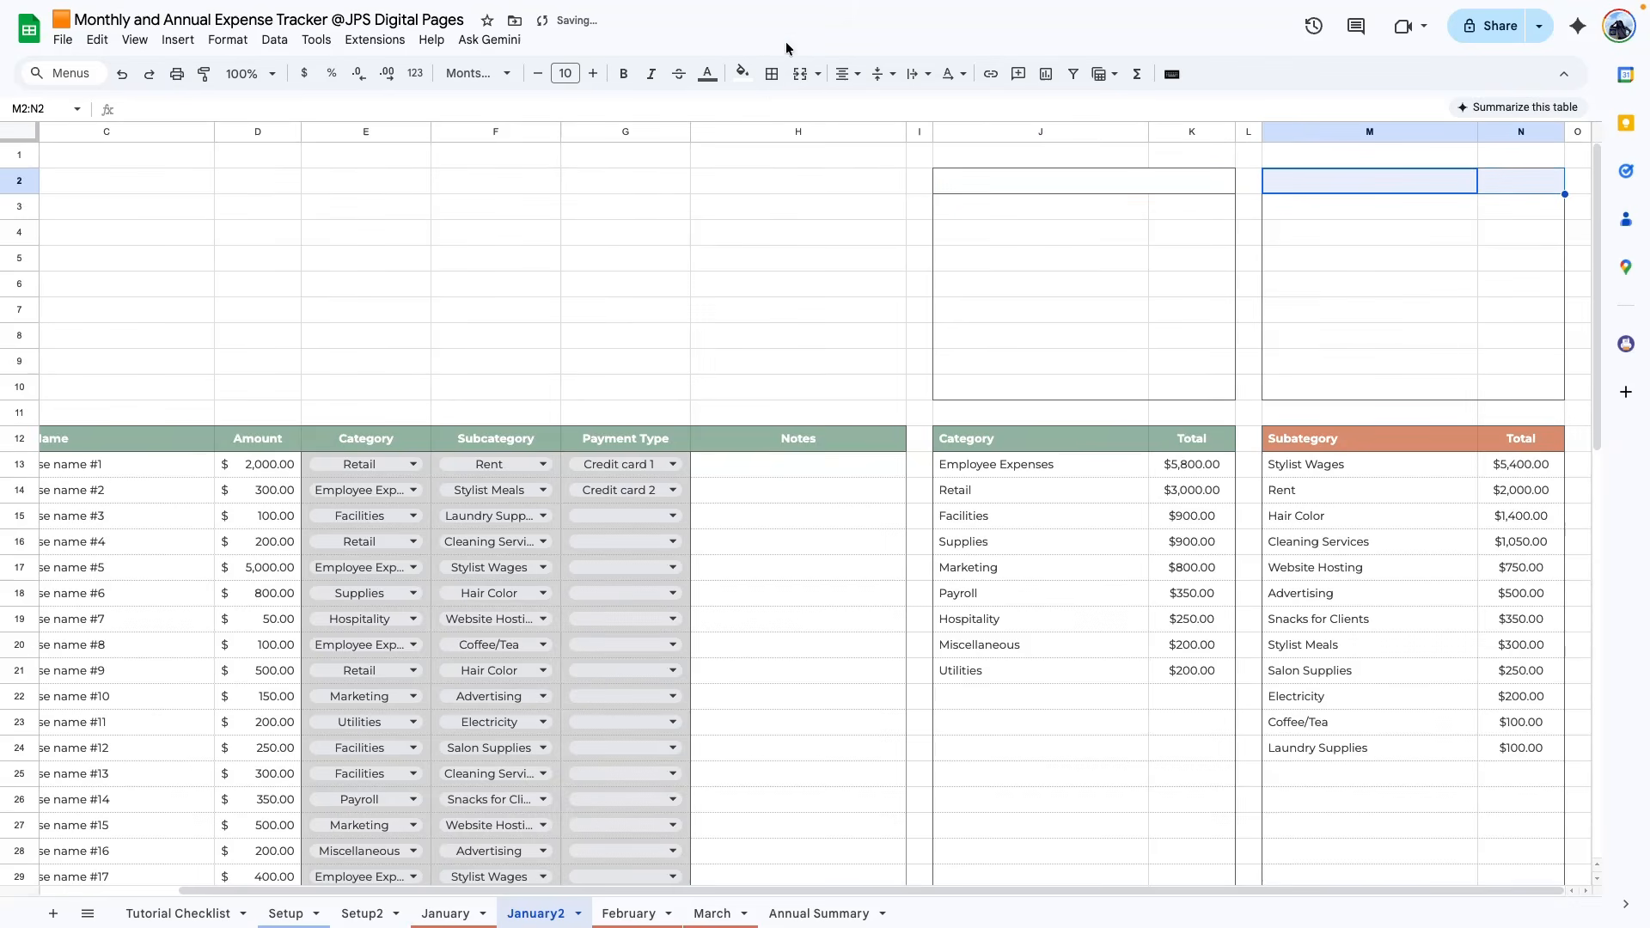
click(800, 73)
click(771, 73)
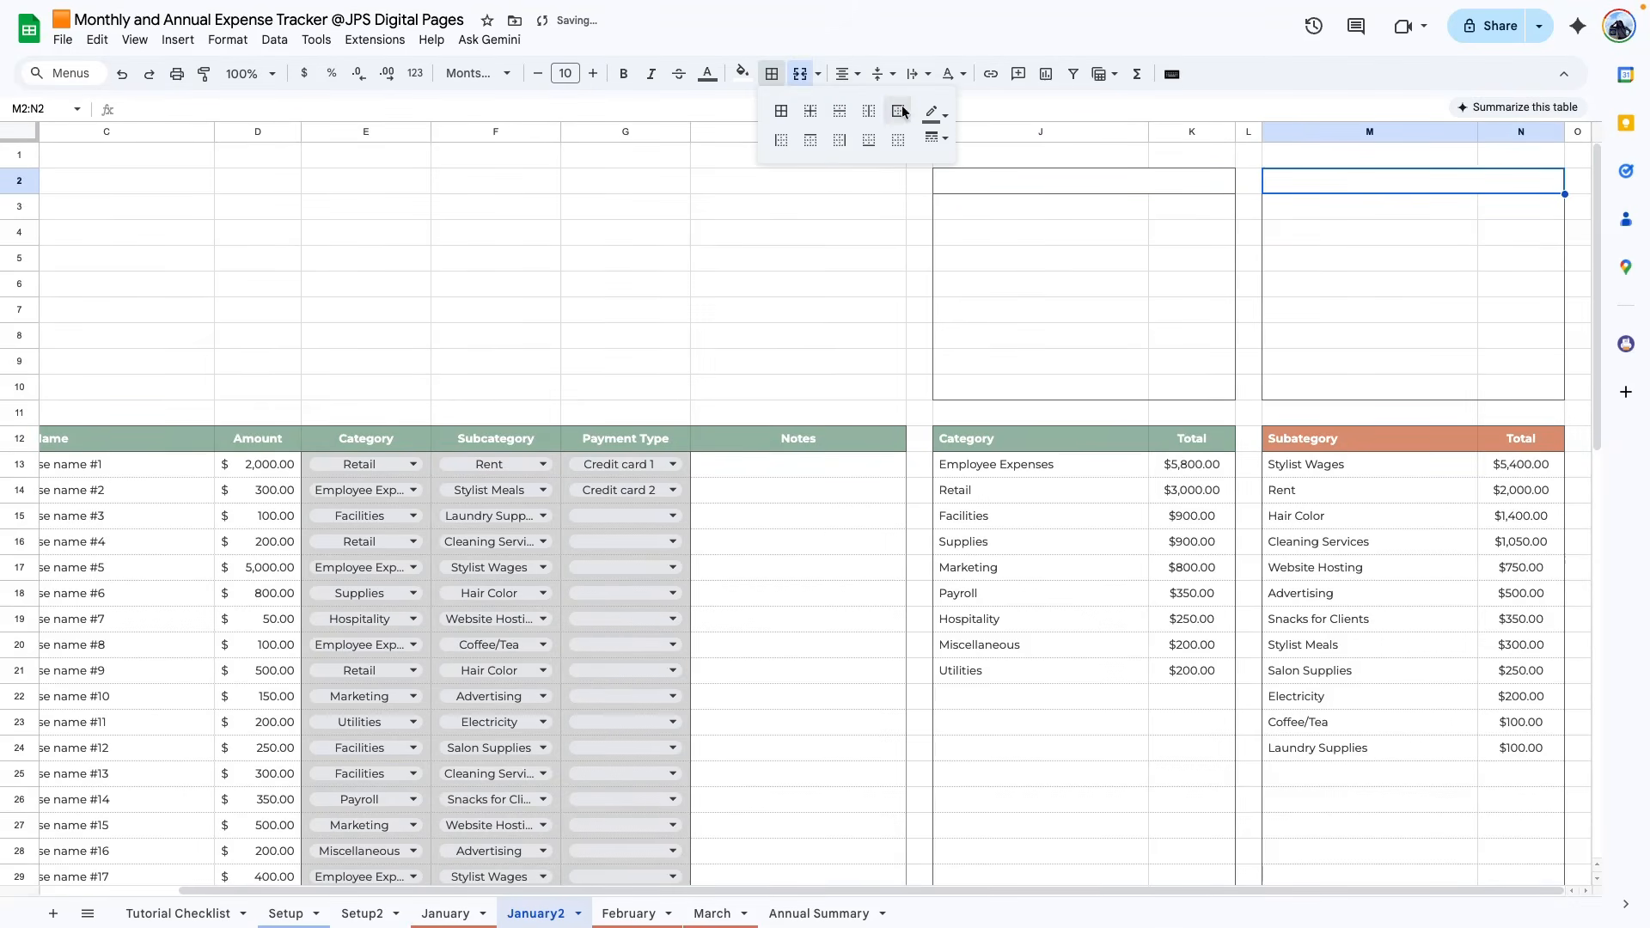
- Fill in the merged title cells with Category Breakdown in J2:K2 and Subcategory Breakdown in M2:N2
click(1096, 183)
scroll(1097, 183, left, 1)
right_click(1097, 184)
mouse_move(1178, 287)
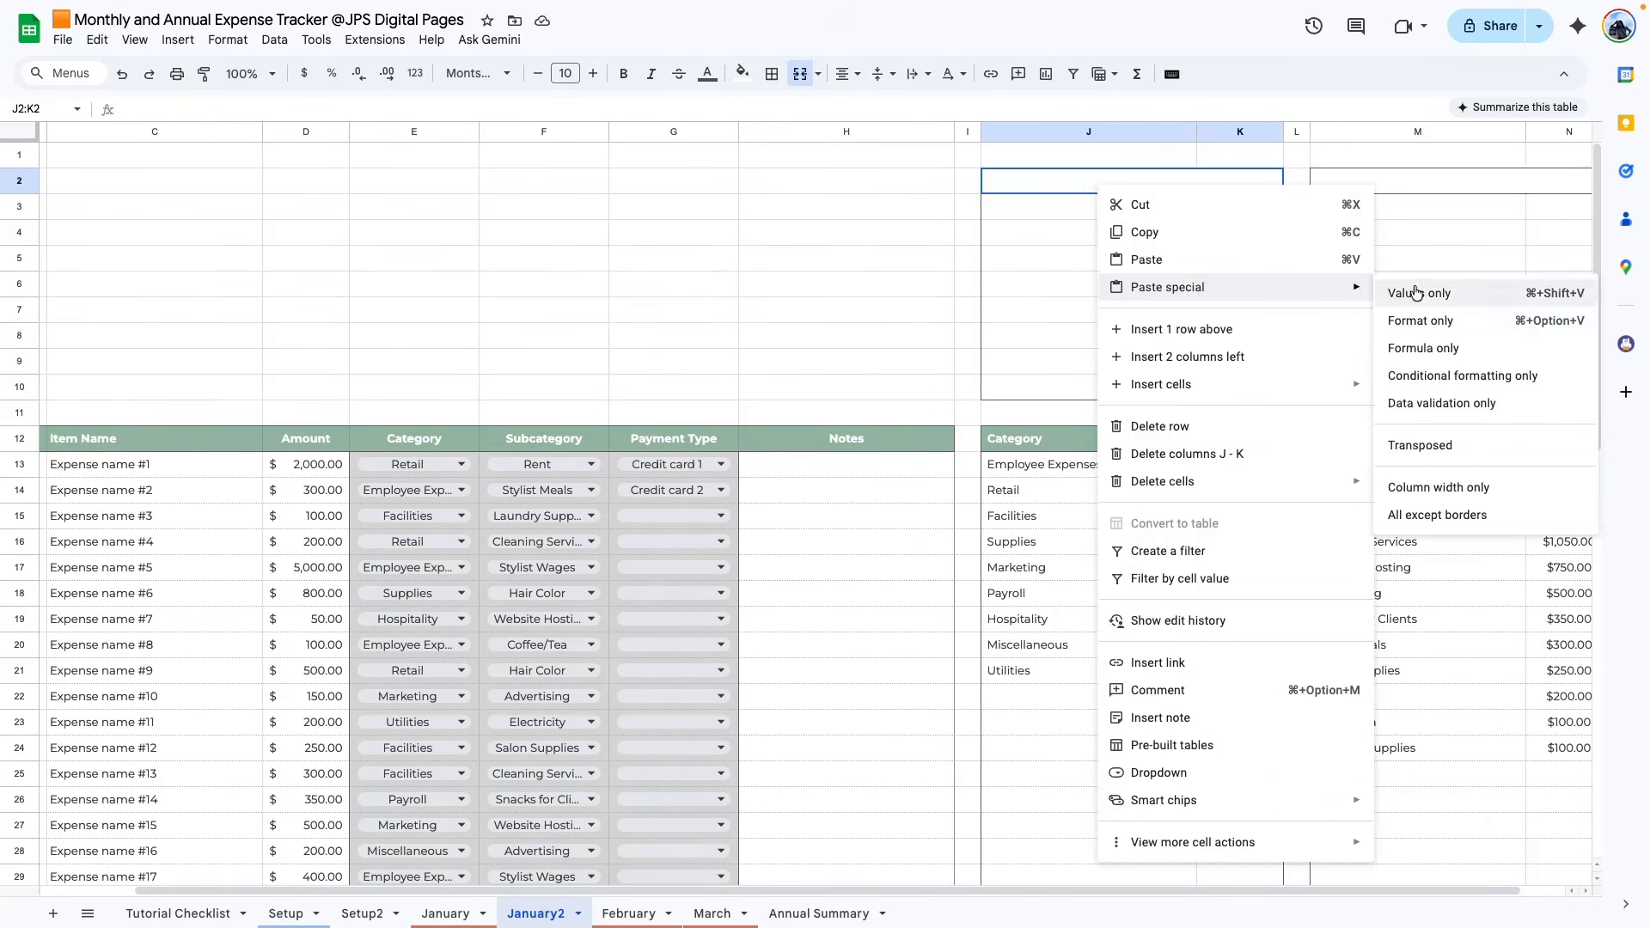
click(1310, 290)
scroll(1169, 489, right, 1)
- Merge J3:K10 below the Category Breakdown title into one chart area and fill it with light beige
drag(1117, 207, 1186, 381)
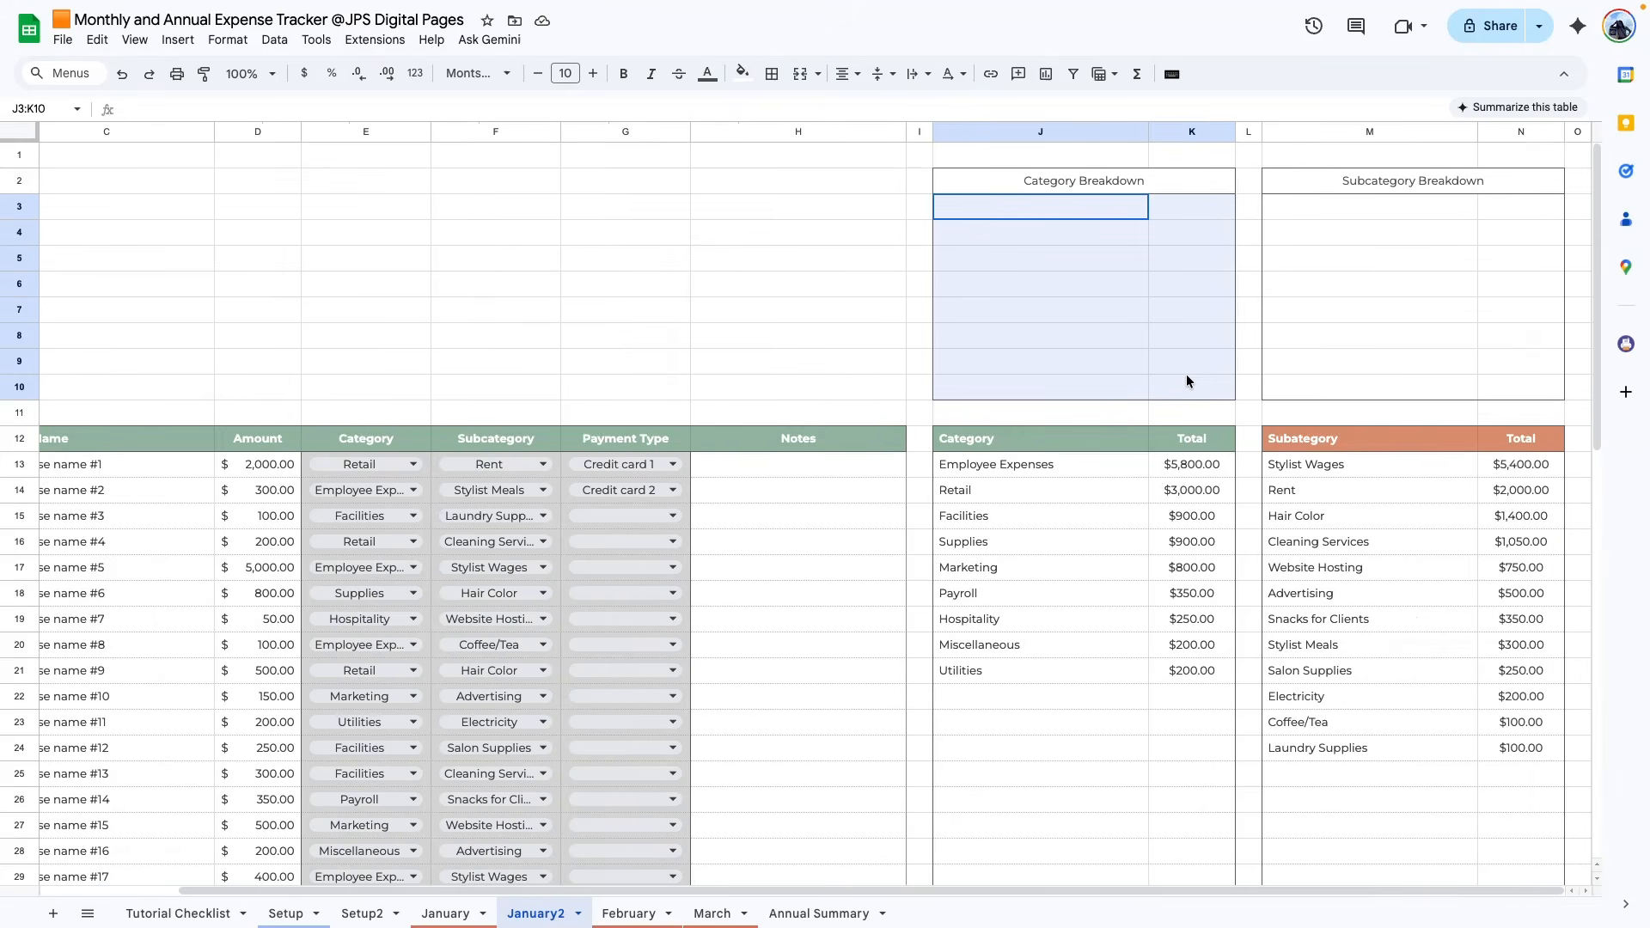
click(799, 74)
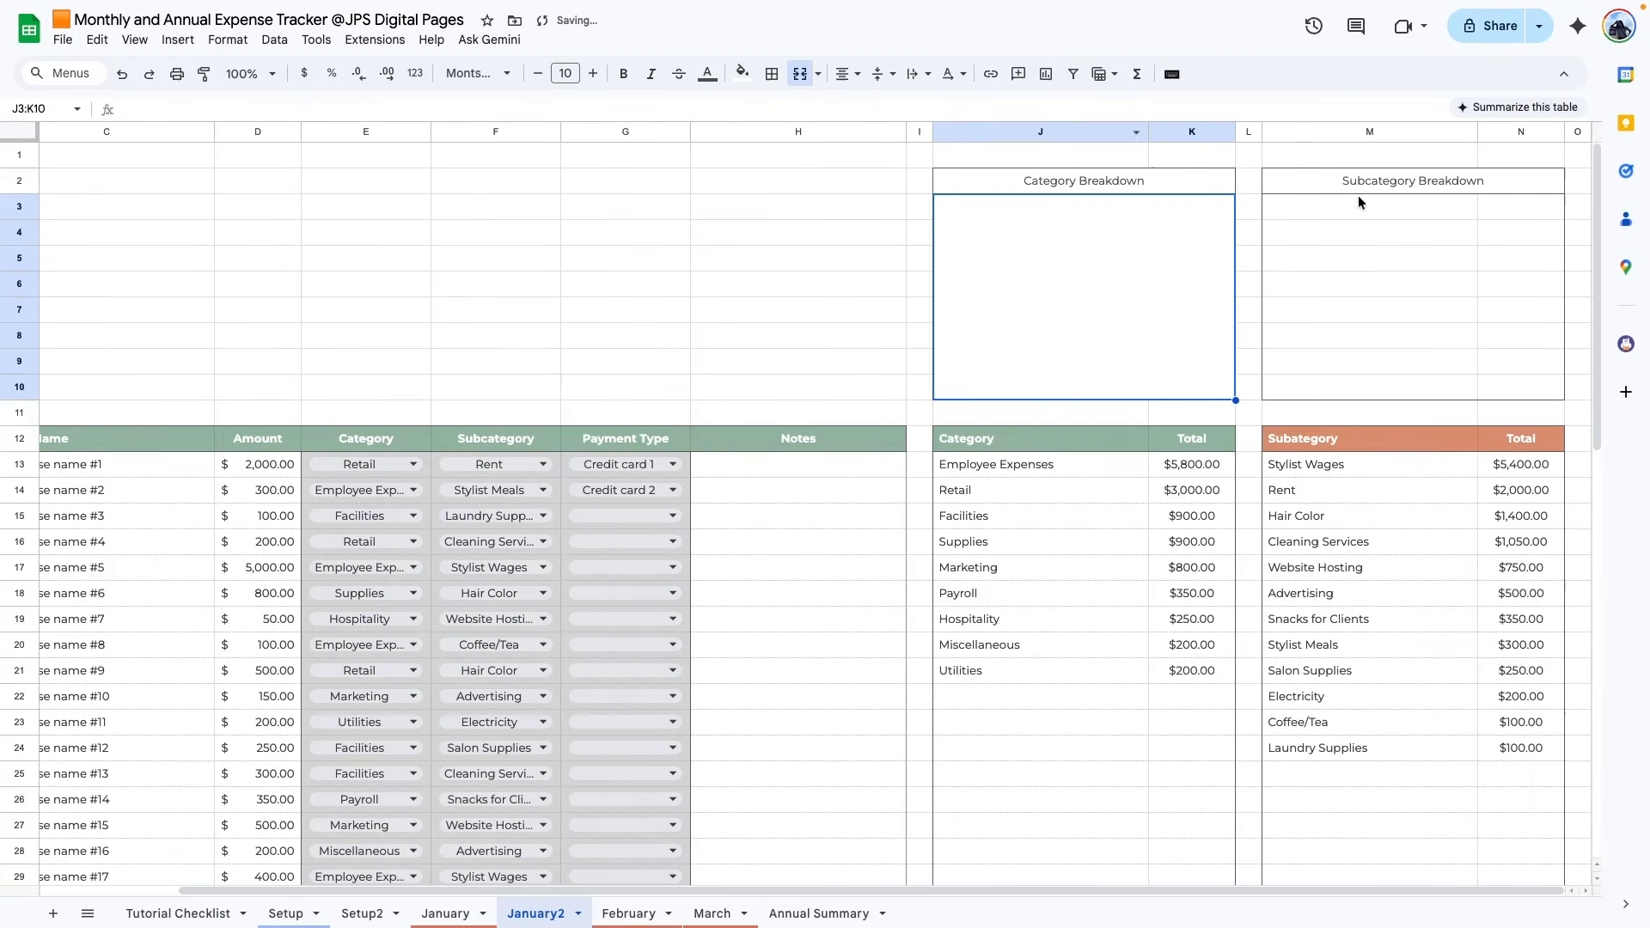
click(743, 73)
click(785, 196)
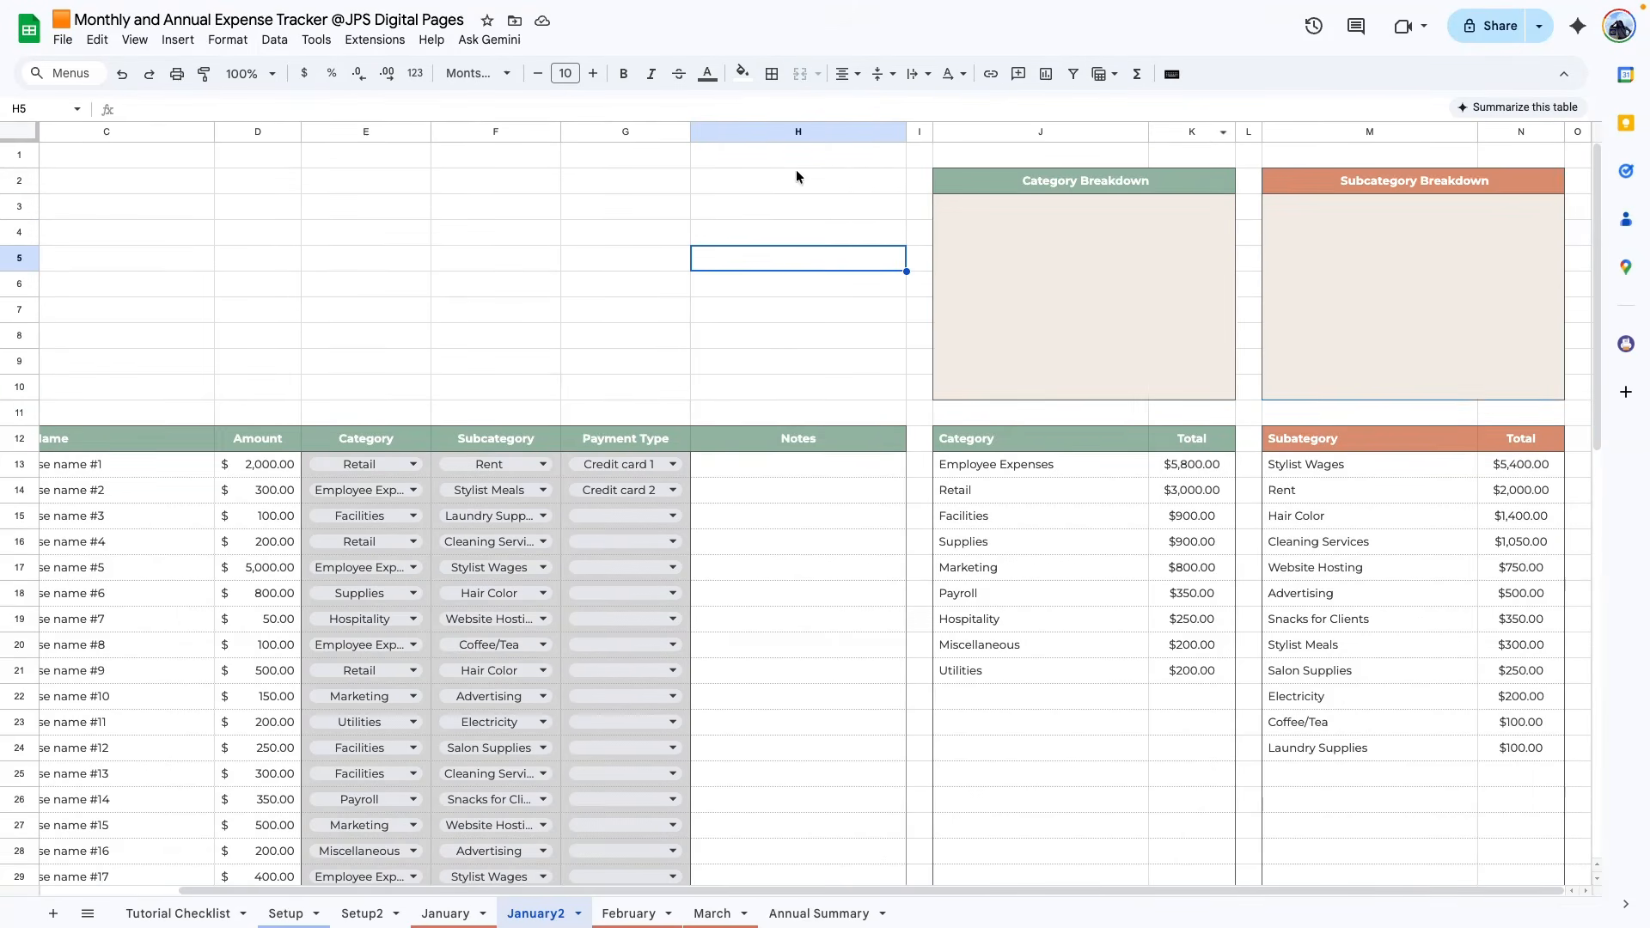
click(743, 73)
click(1080, 283)
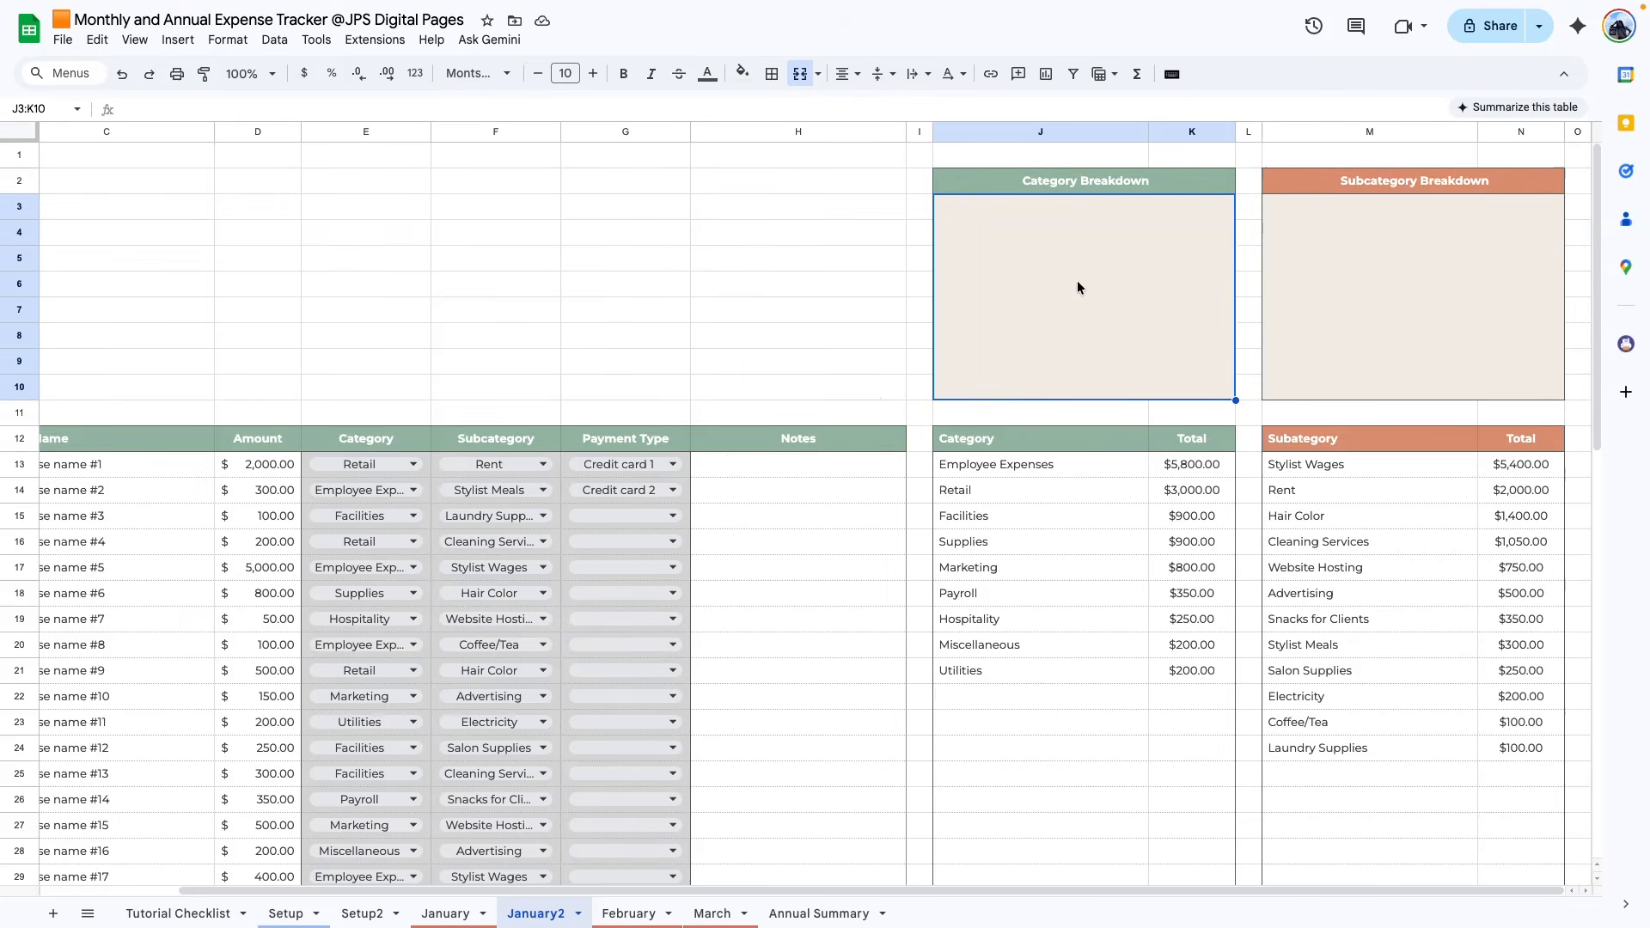
scroll(1109, 602, down, 1)
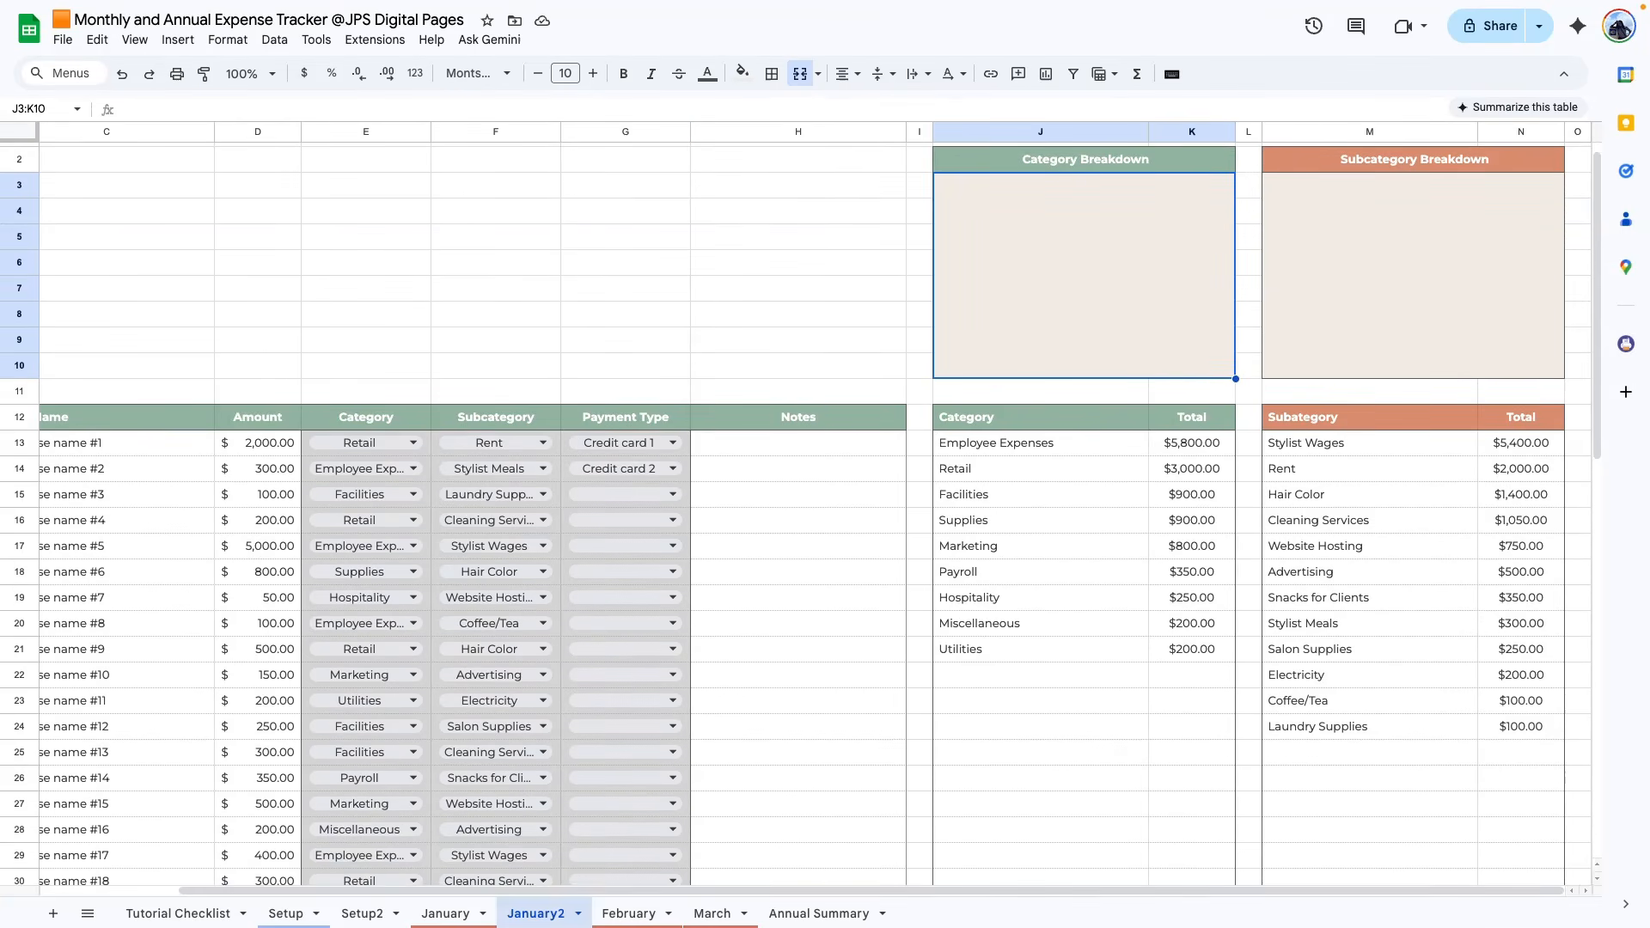
scroll(1031, 241, left, 1)
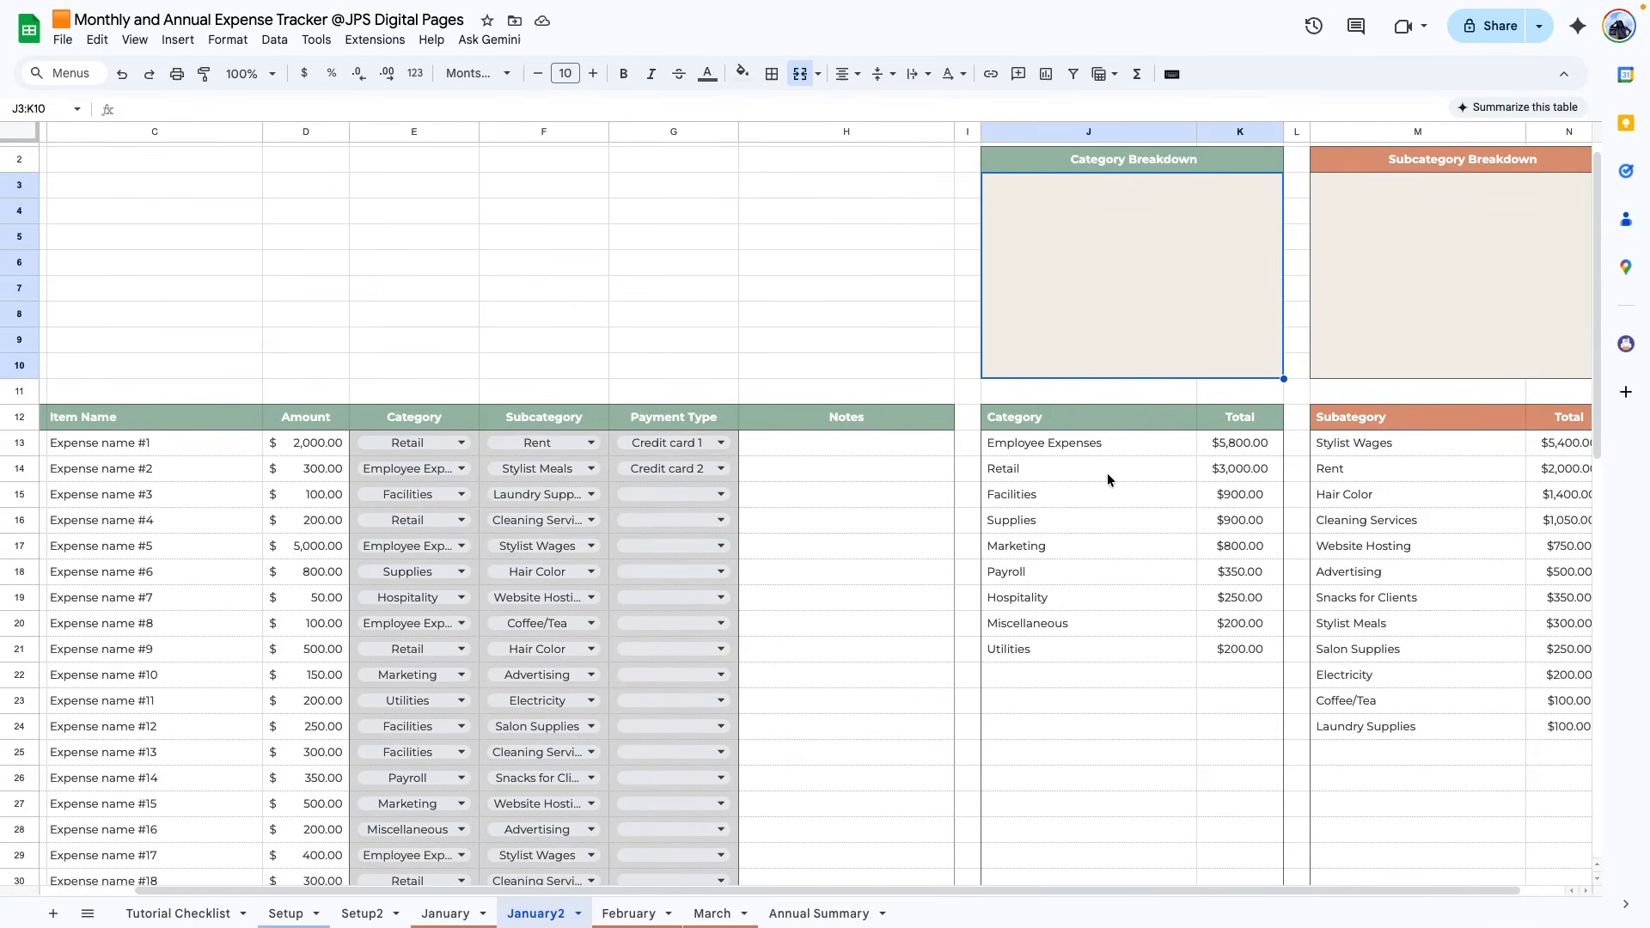
- Insert a pie chart of the category totals in J12:K64 and remove its Total title
scroll(1115, 620, down, 1)
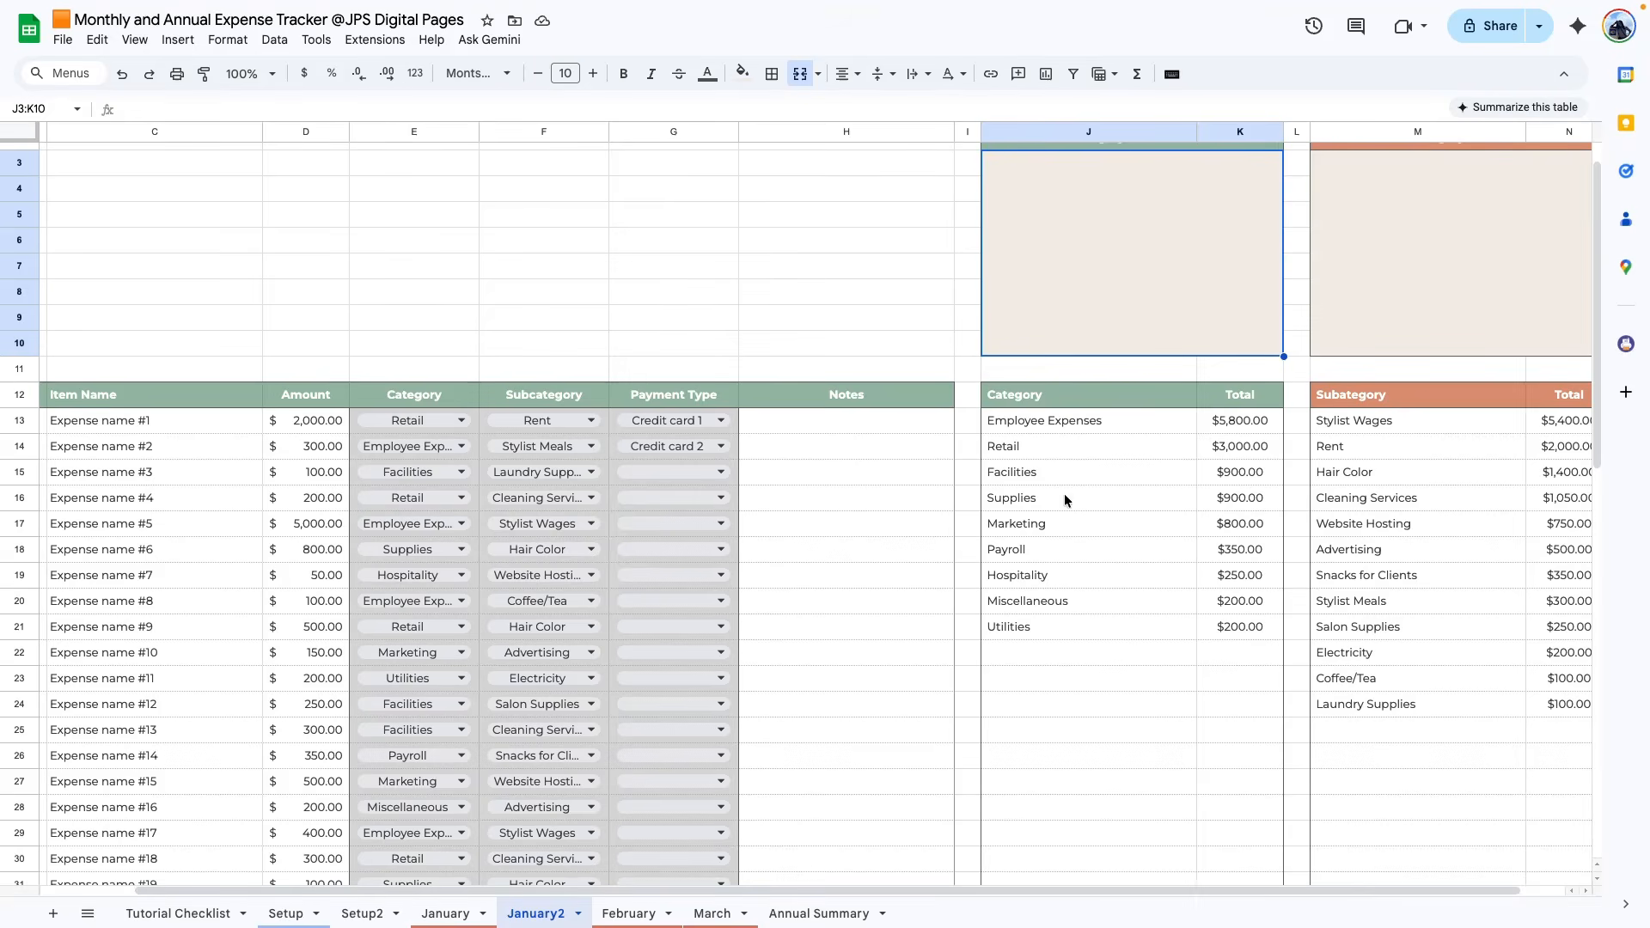
drag(997, 394, 1208, 799)
scroll(983, 722, up, 13)
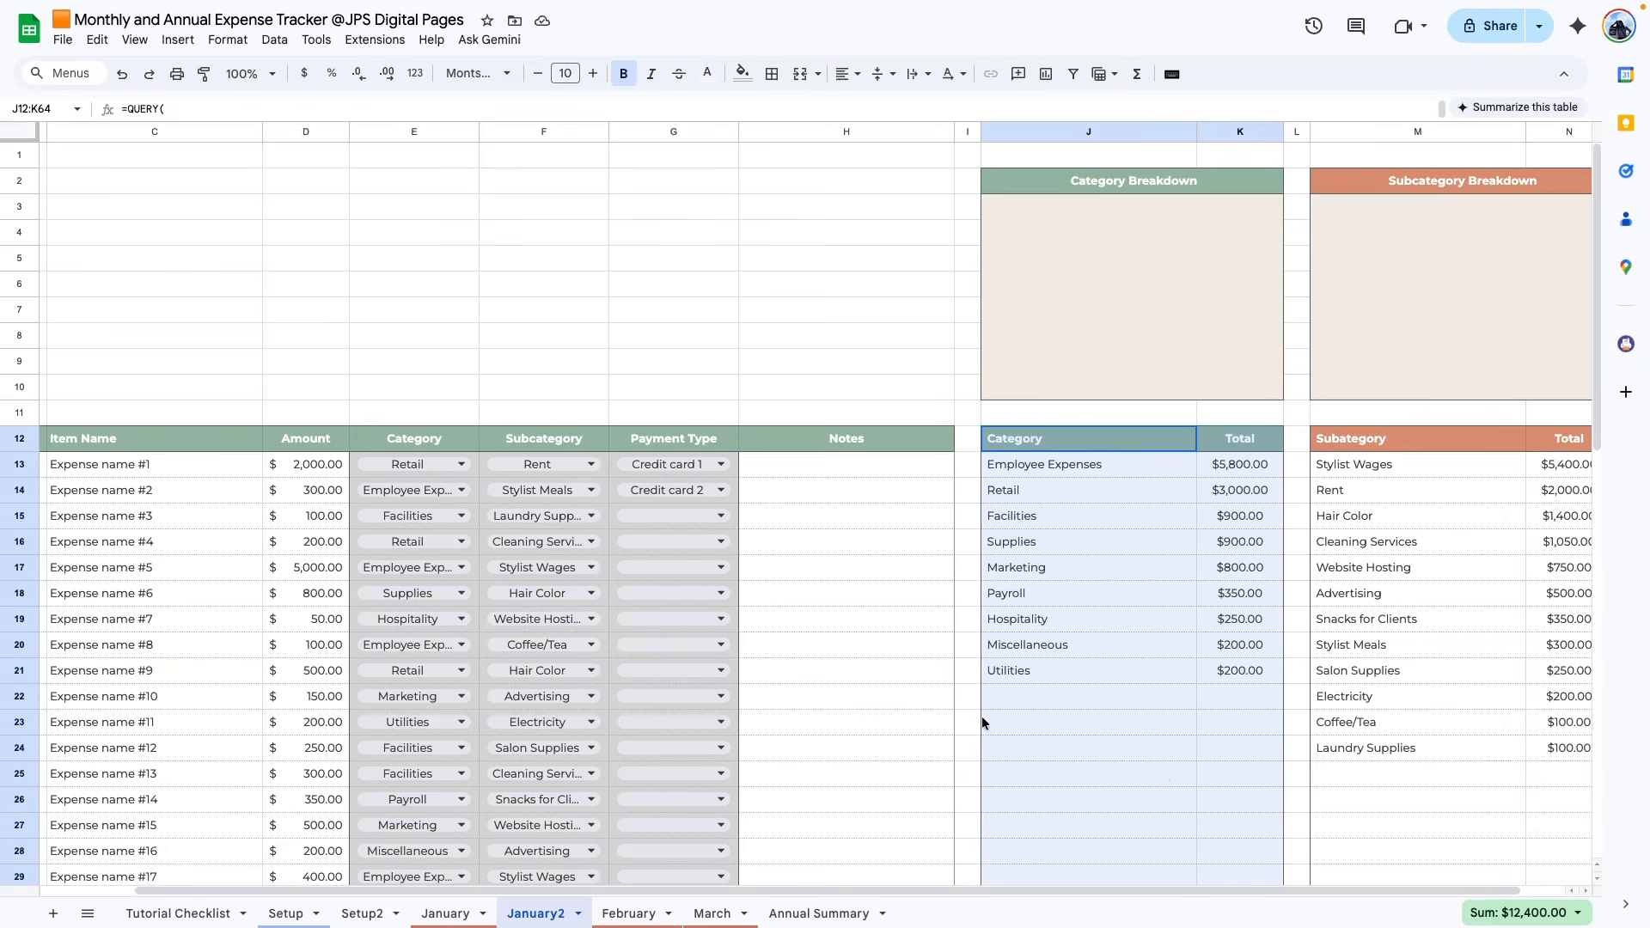
click(1047, 74)
drag(556, 411, 1133, 433)
click(799, 389)
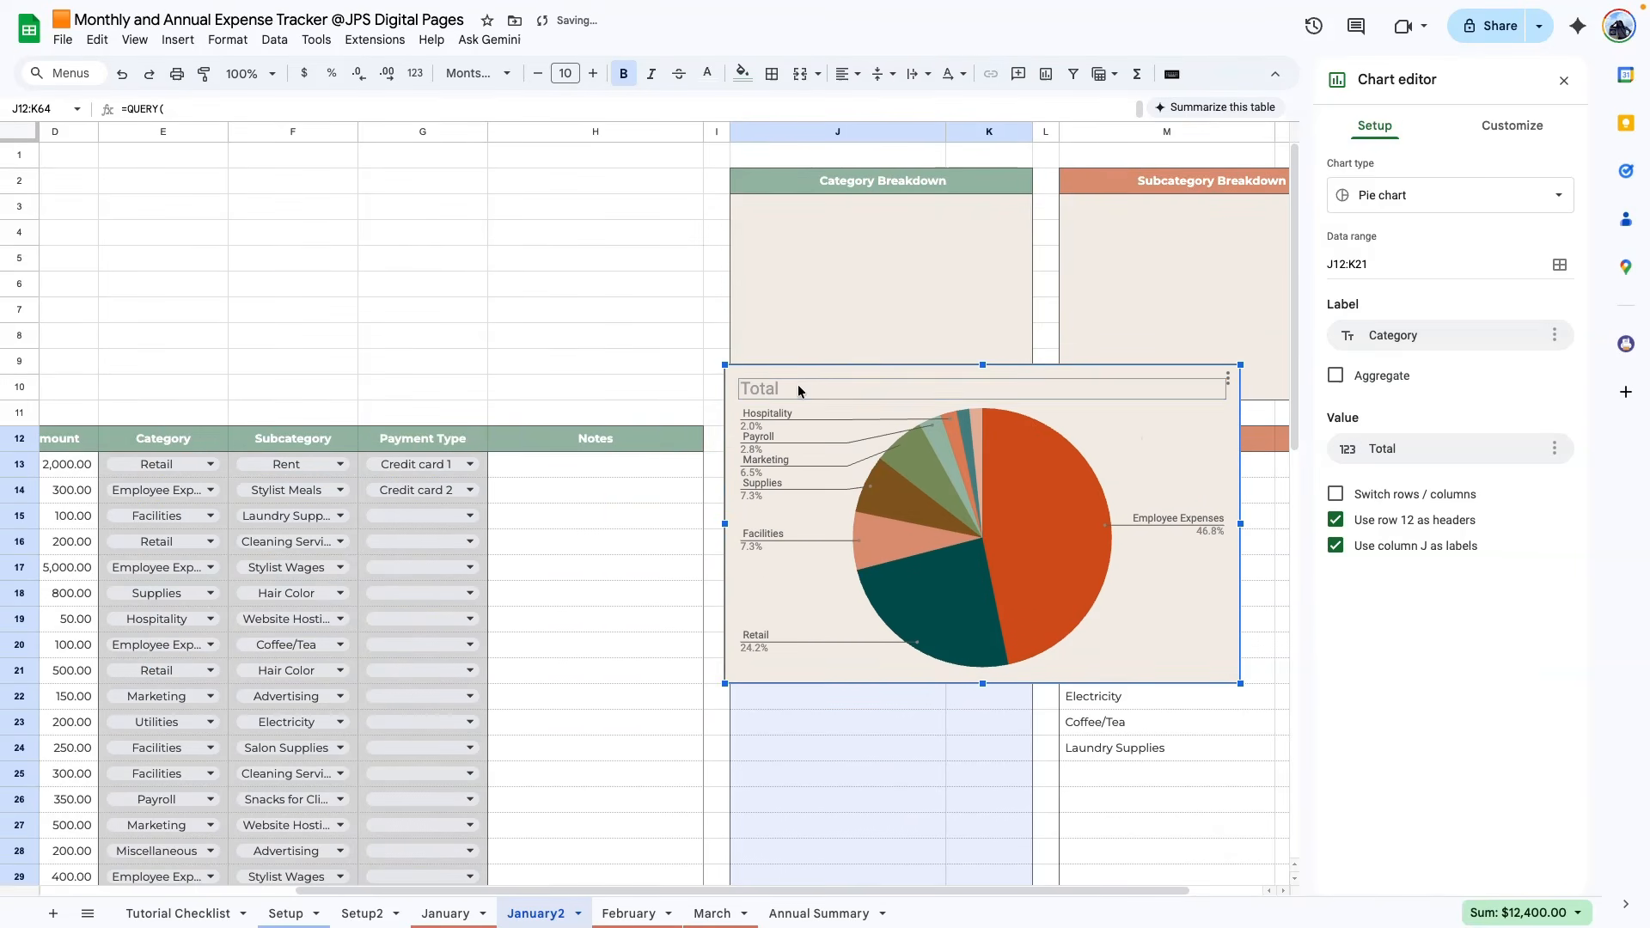
key(Delete)
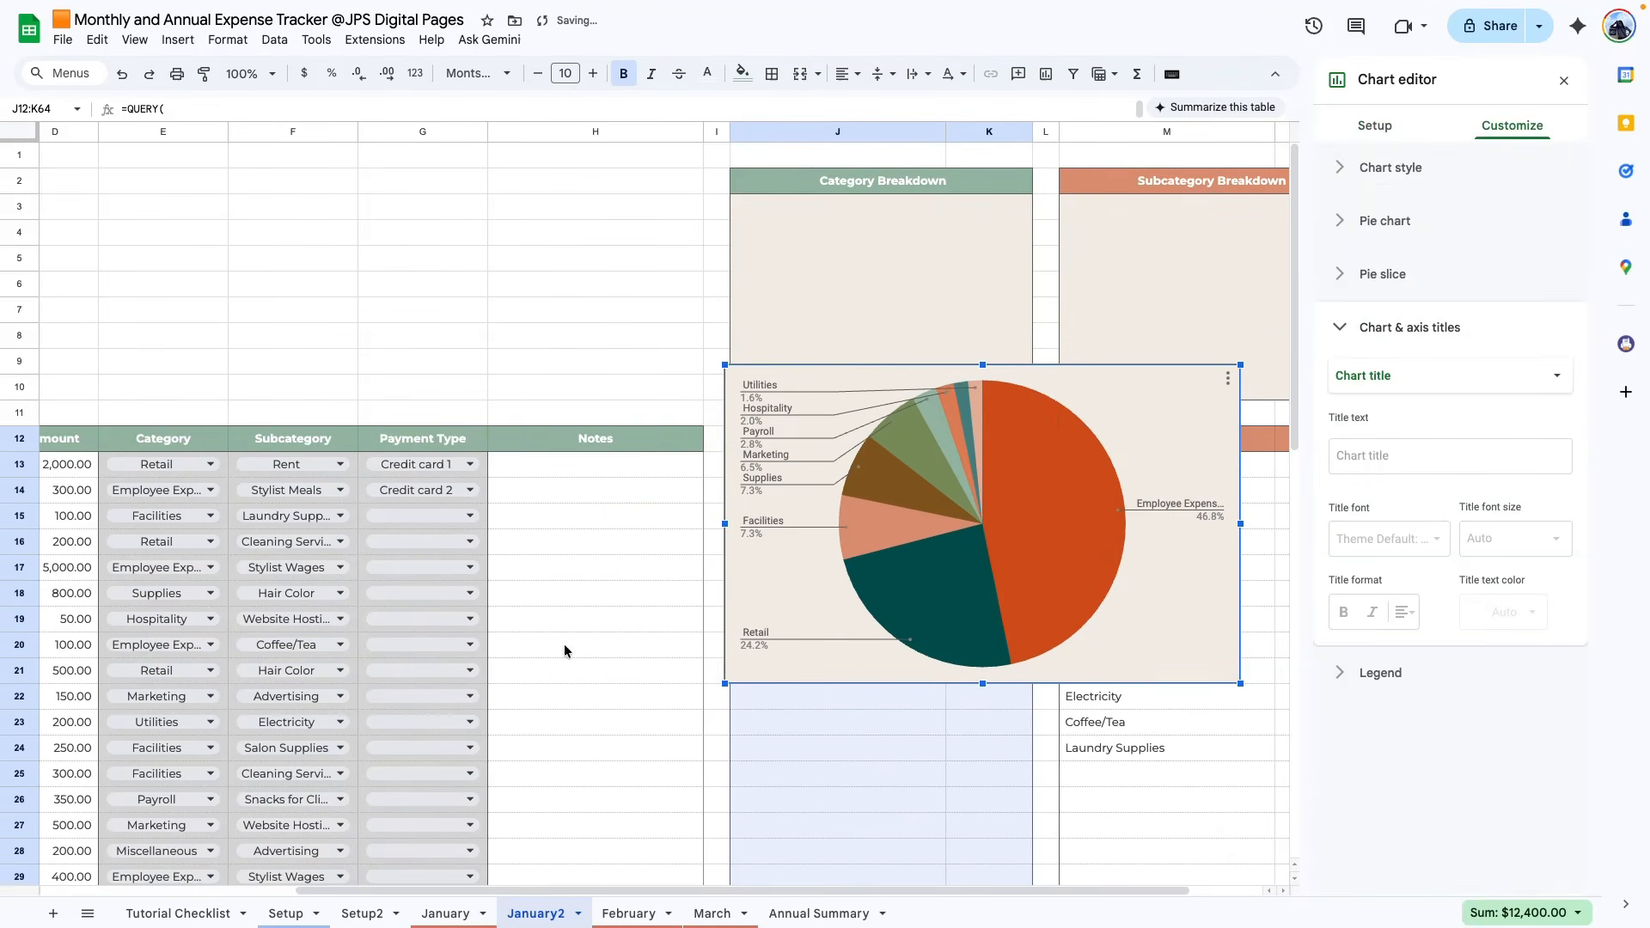
- Set the category pie chart's background and border colors to None, and fit it inside the beige Category Breakdown area
drag(842, 638, 886, 411)
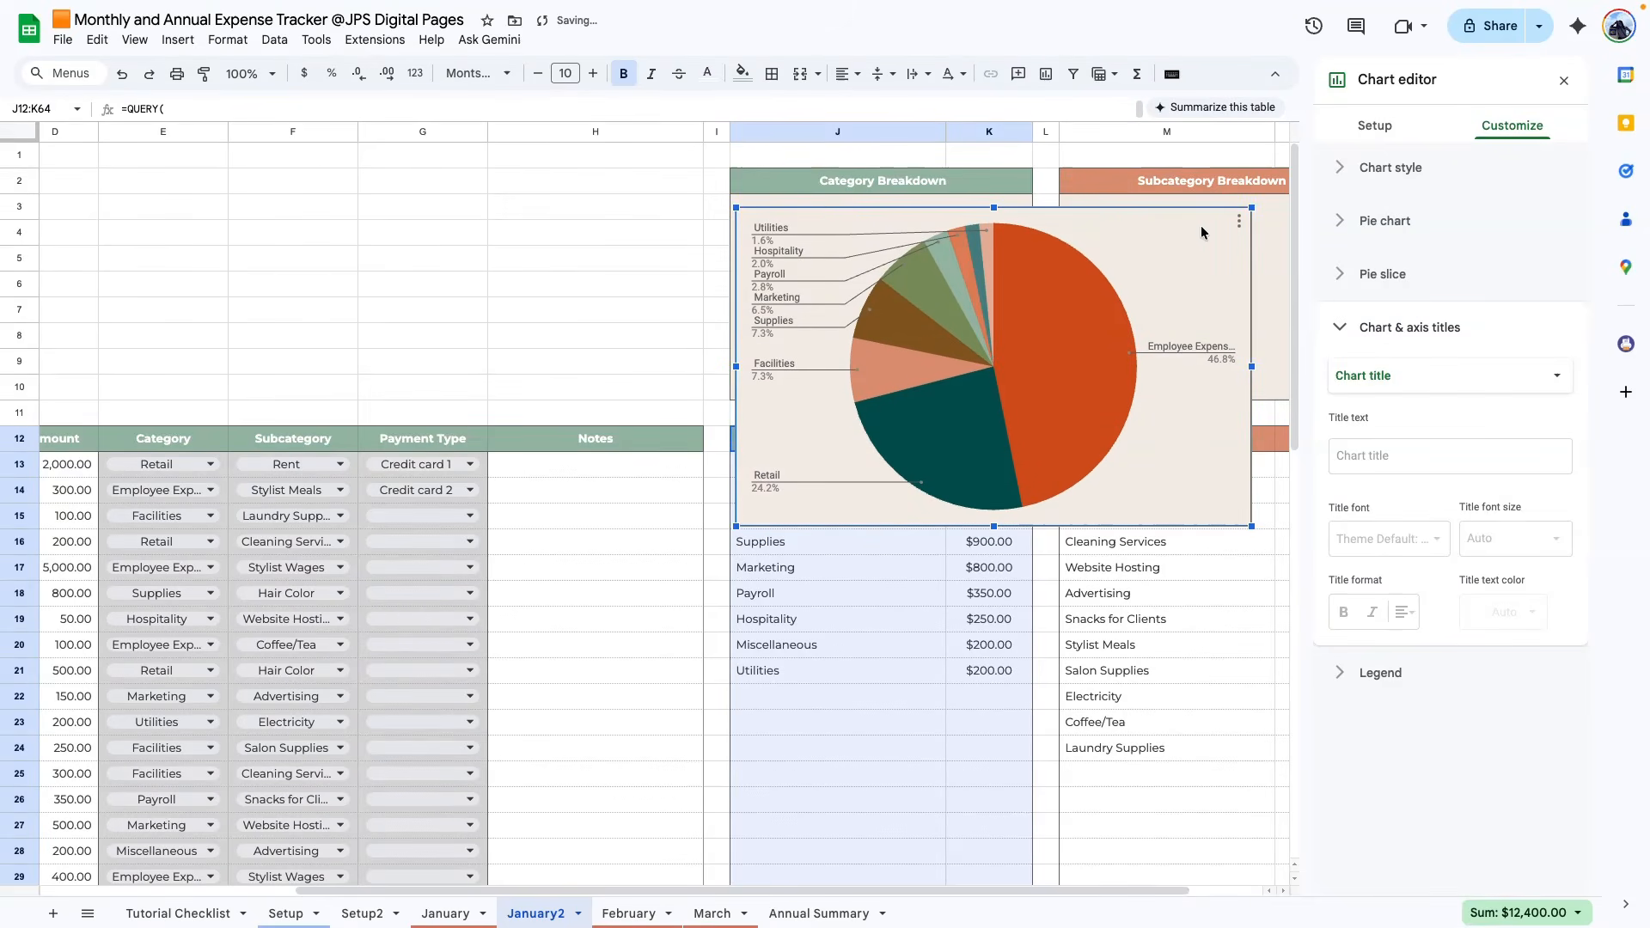
click(1391, 167)
click(1358, 238)
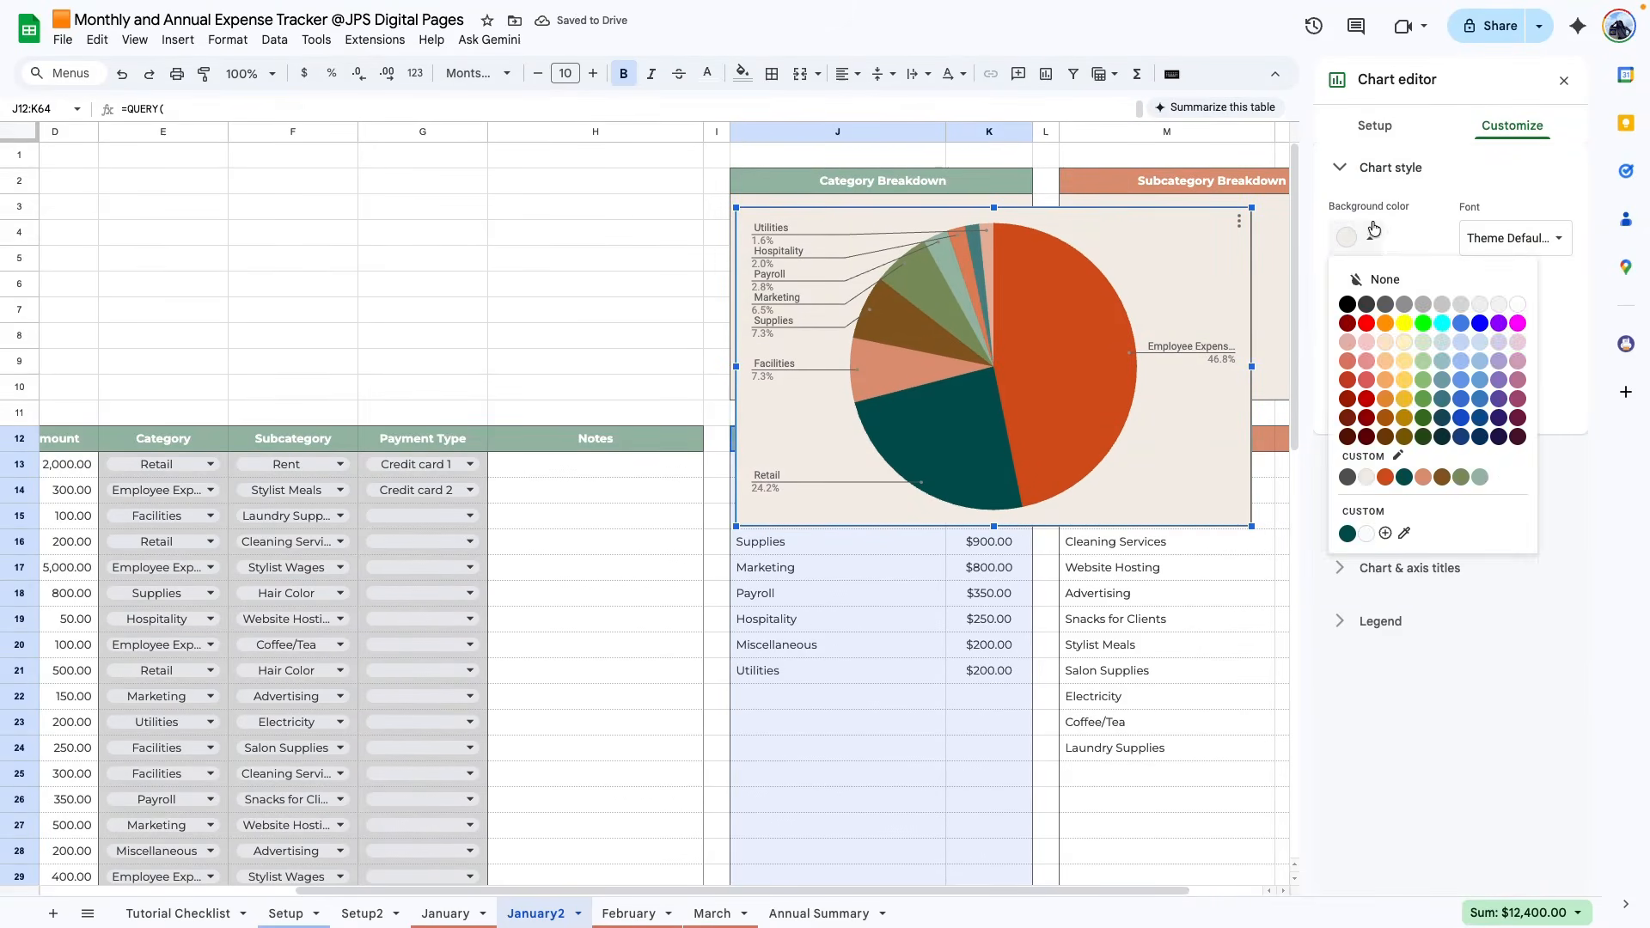
click(1376, 280)
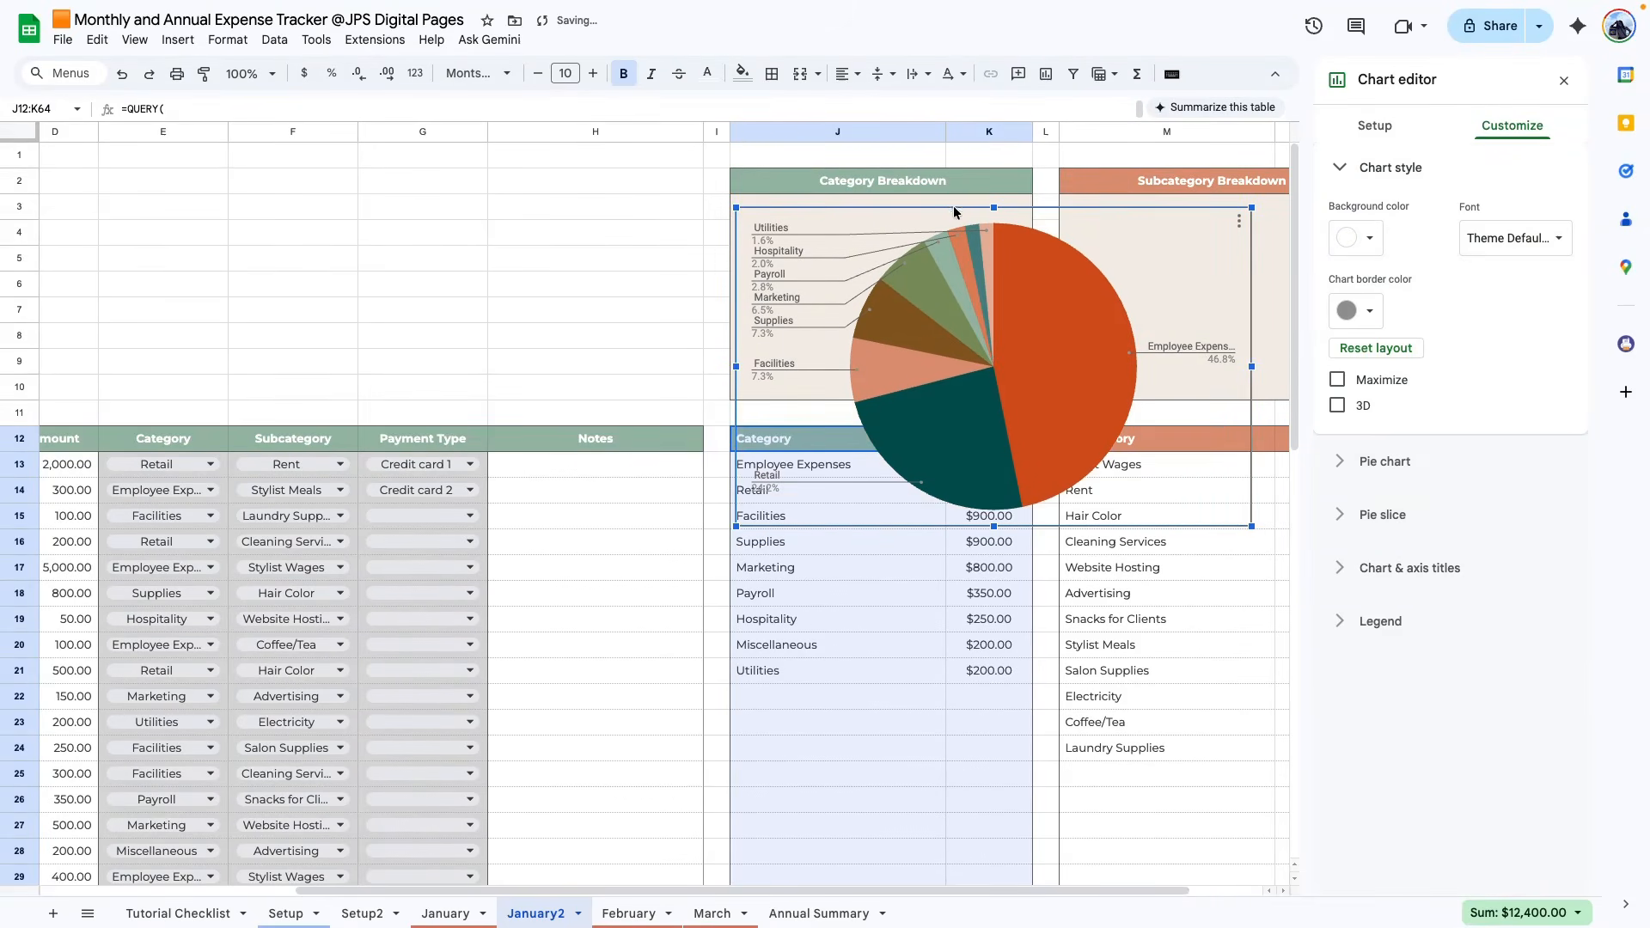
click(1374, 308)
click(1382, 352)
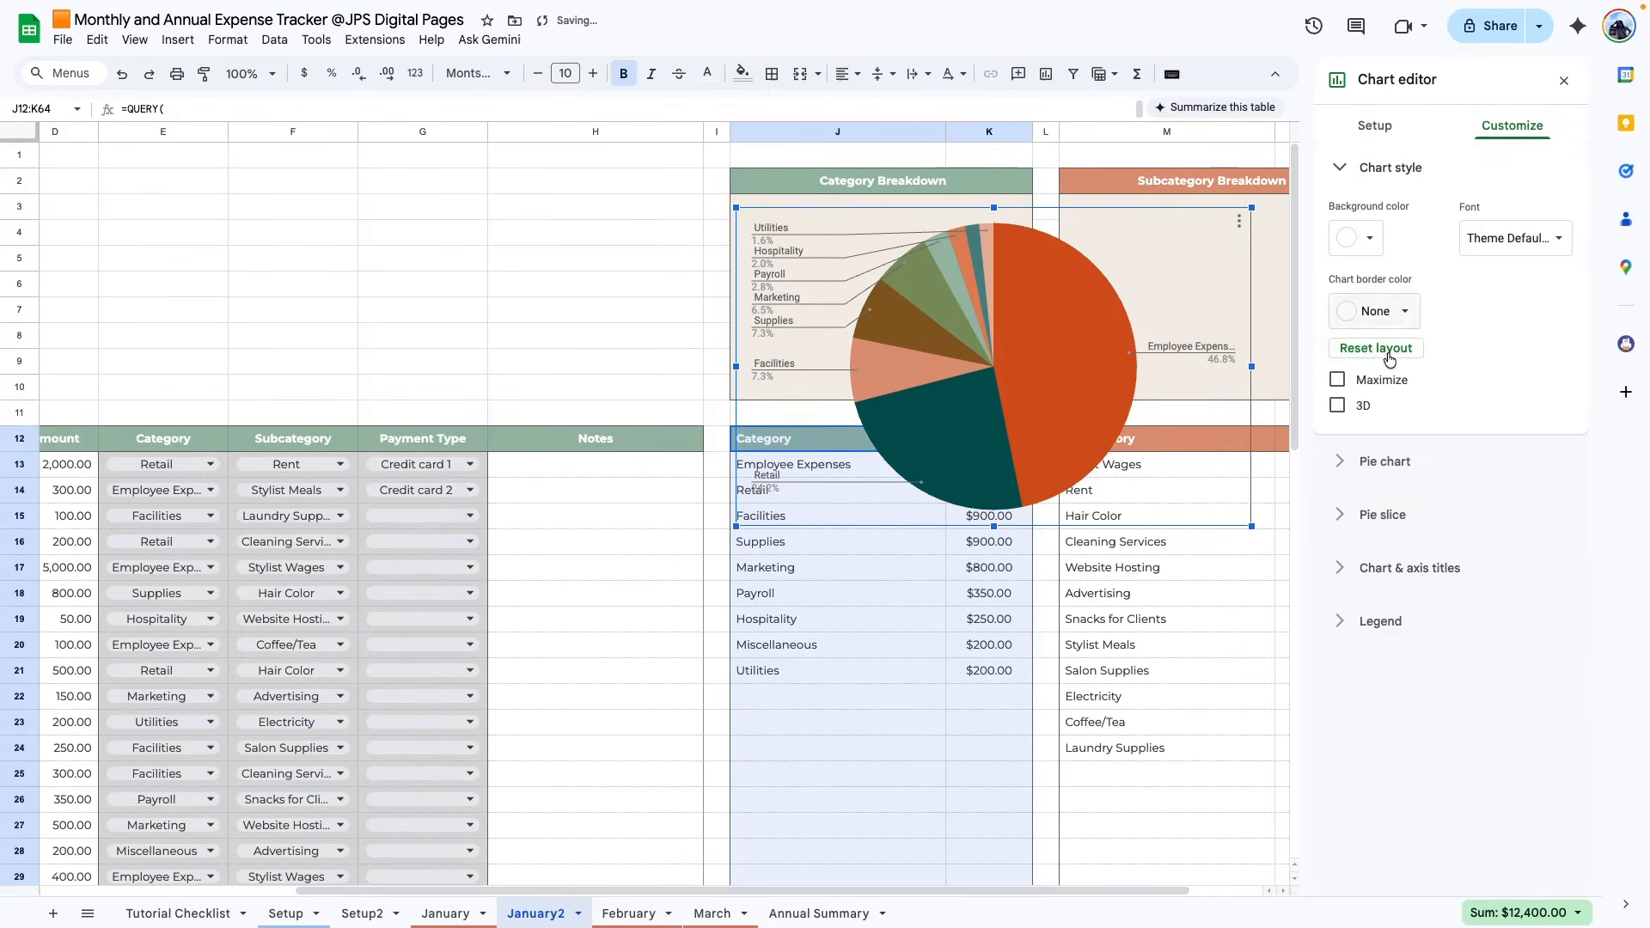
click(781, 231)
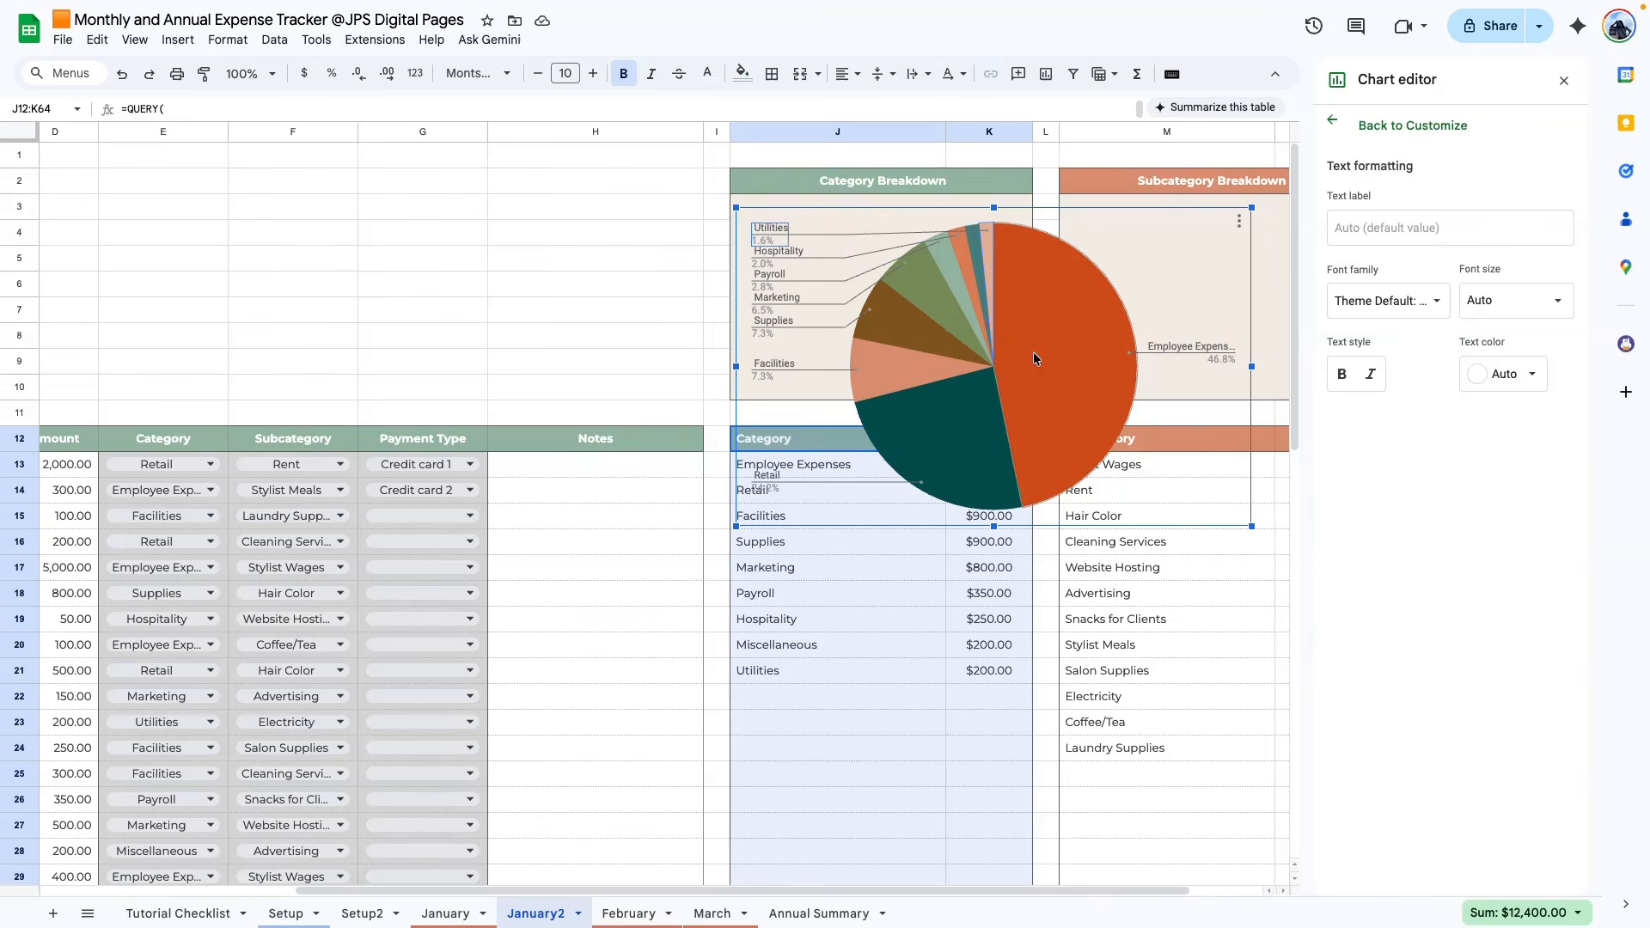
drag(1255, 528, 930, 390)
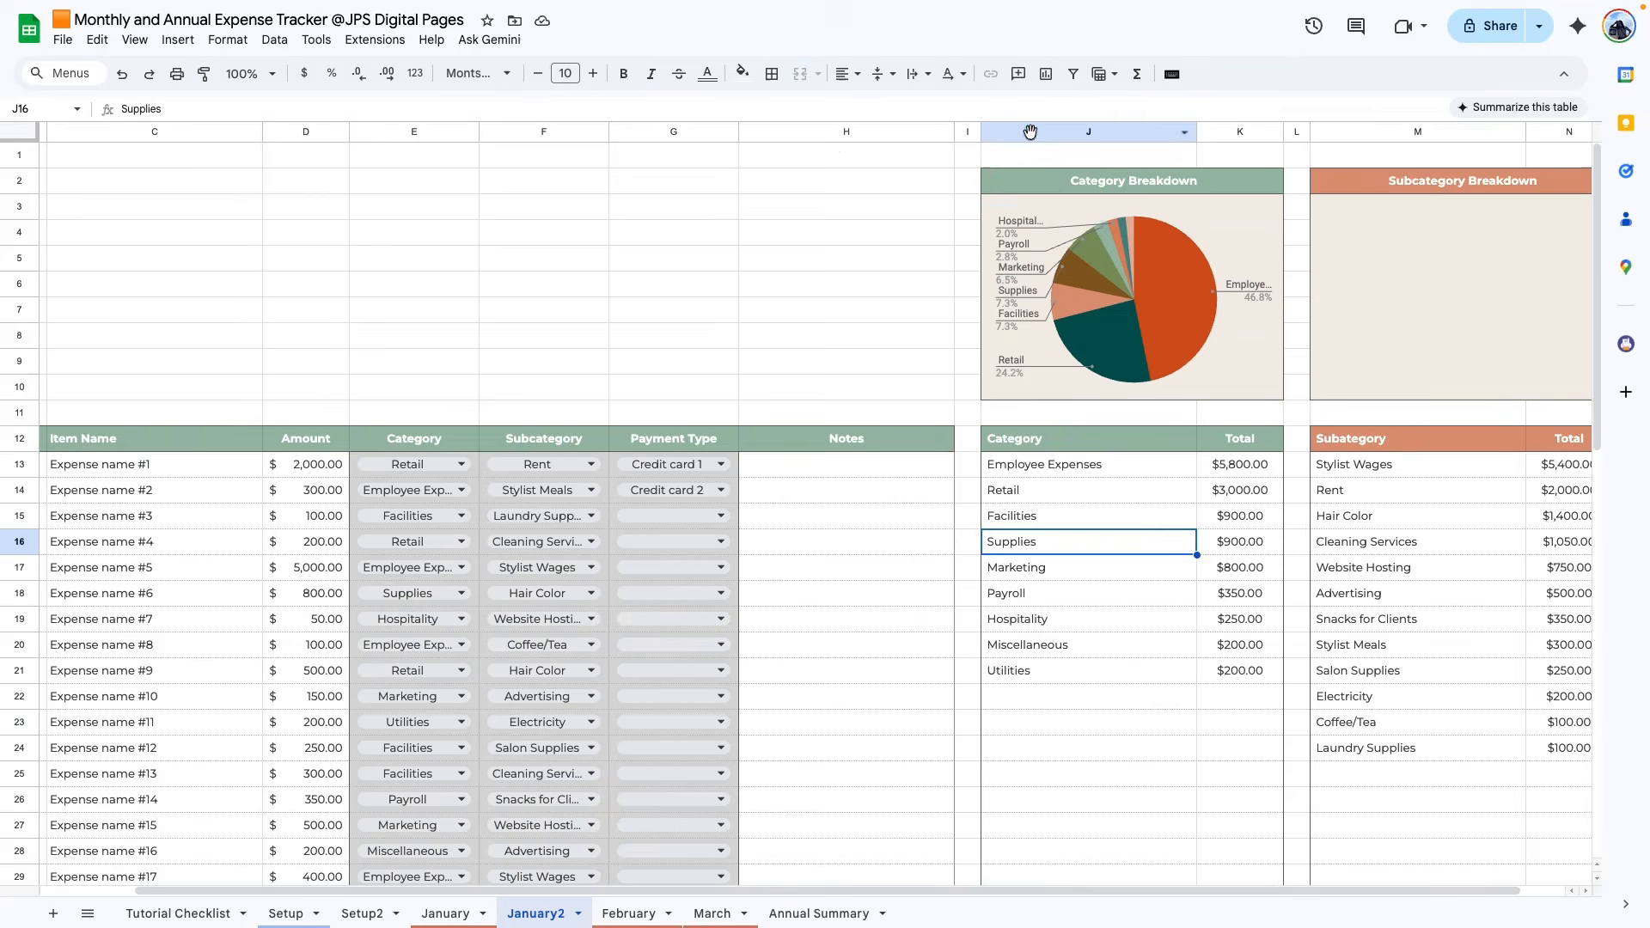
click(1030, 132)
click(1146, 272)
drag(1282, 299, 1409, 299)
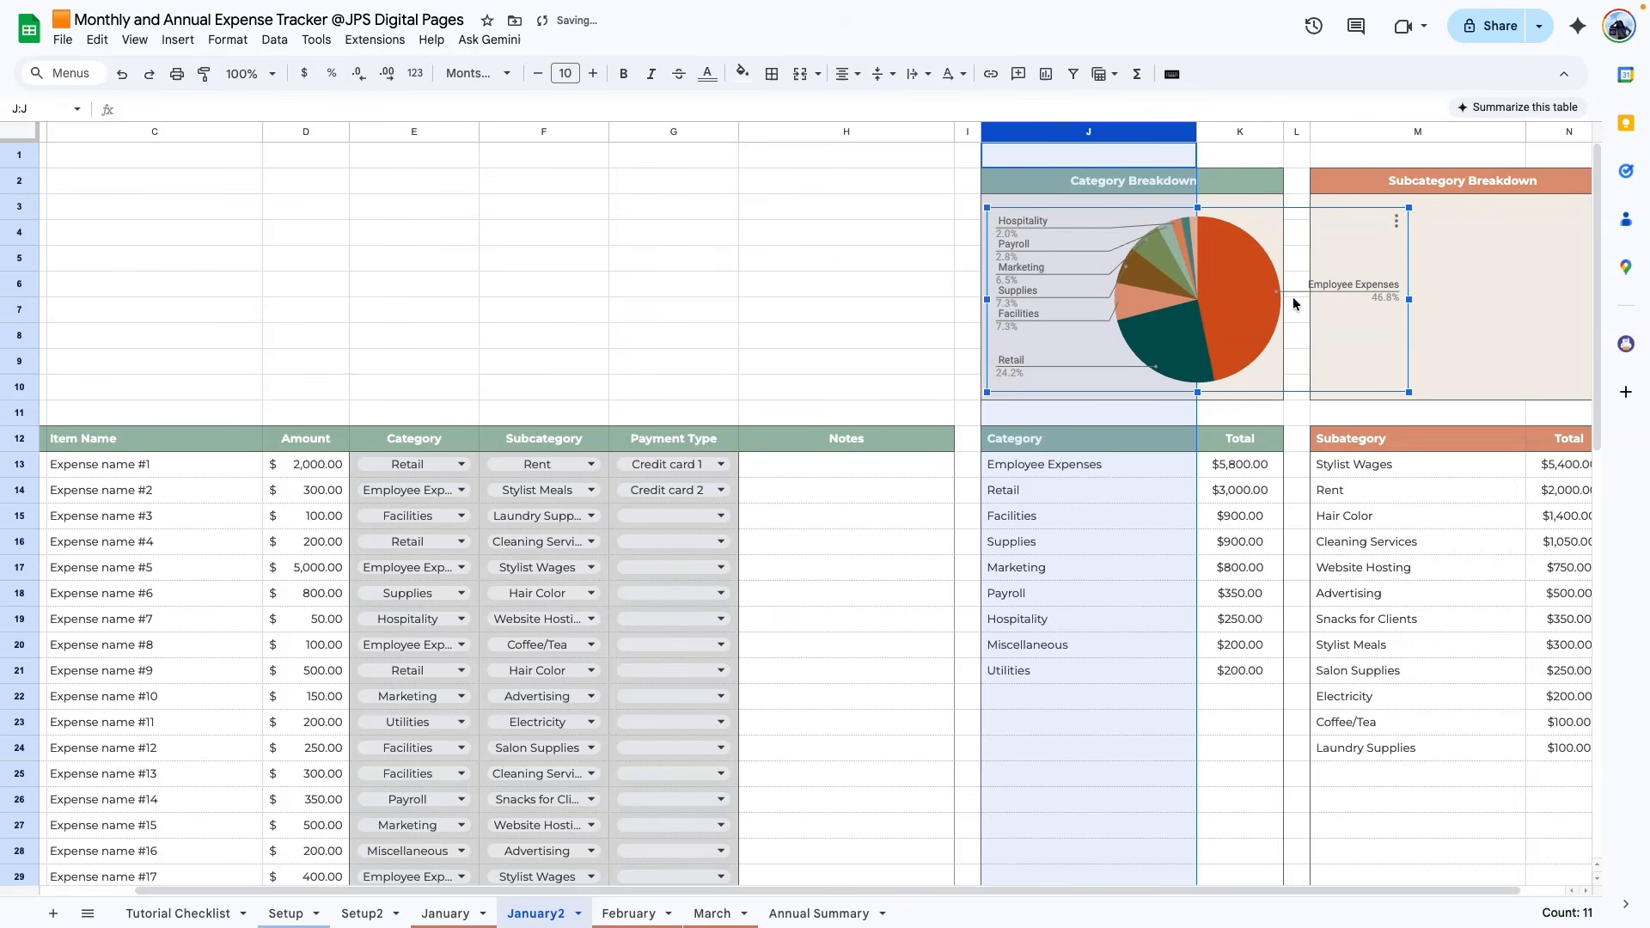
key(ctrl+z)
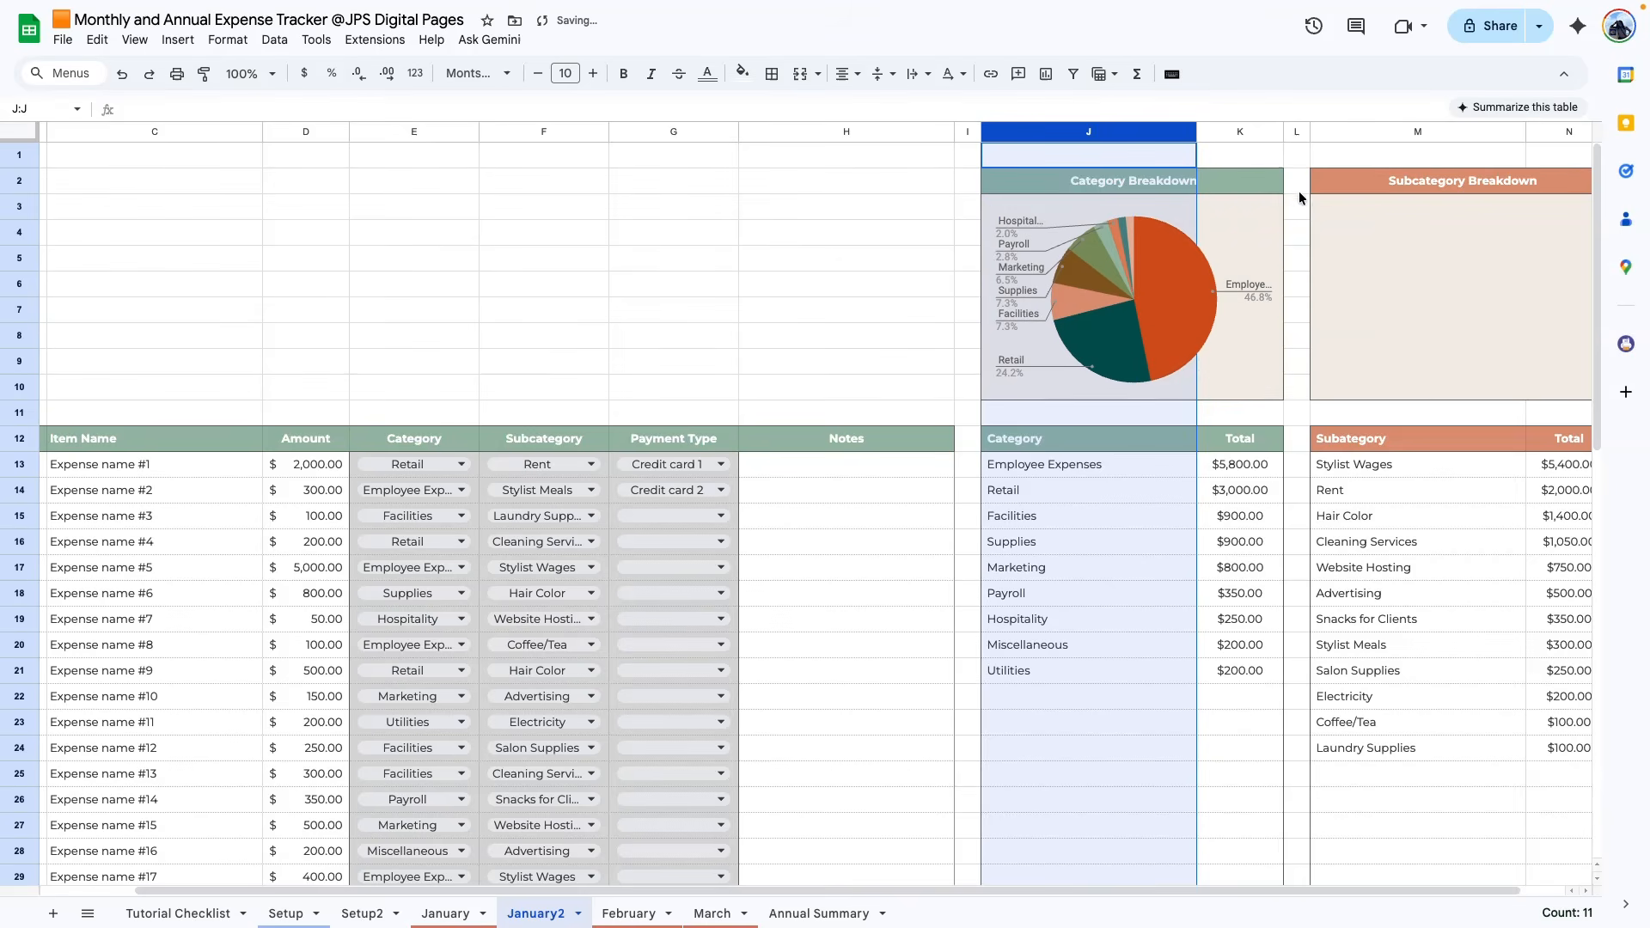
- Set the category pie chart's legend position to Left
double_click(1245, 215)
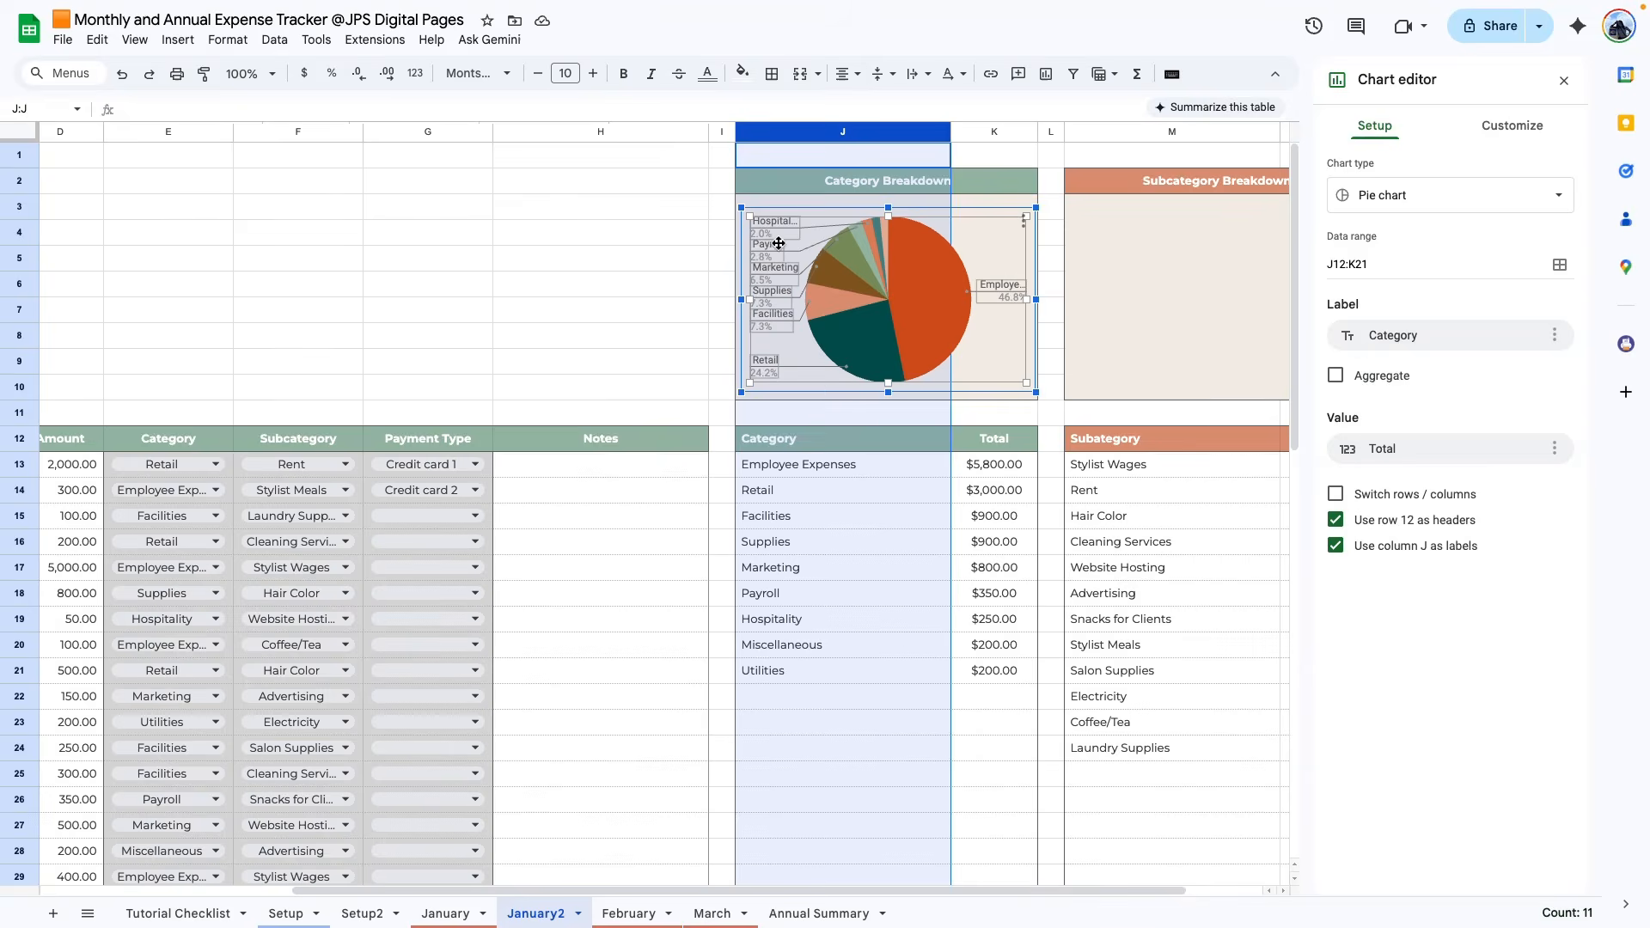
click(788, 226)
click(1354, 482)
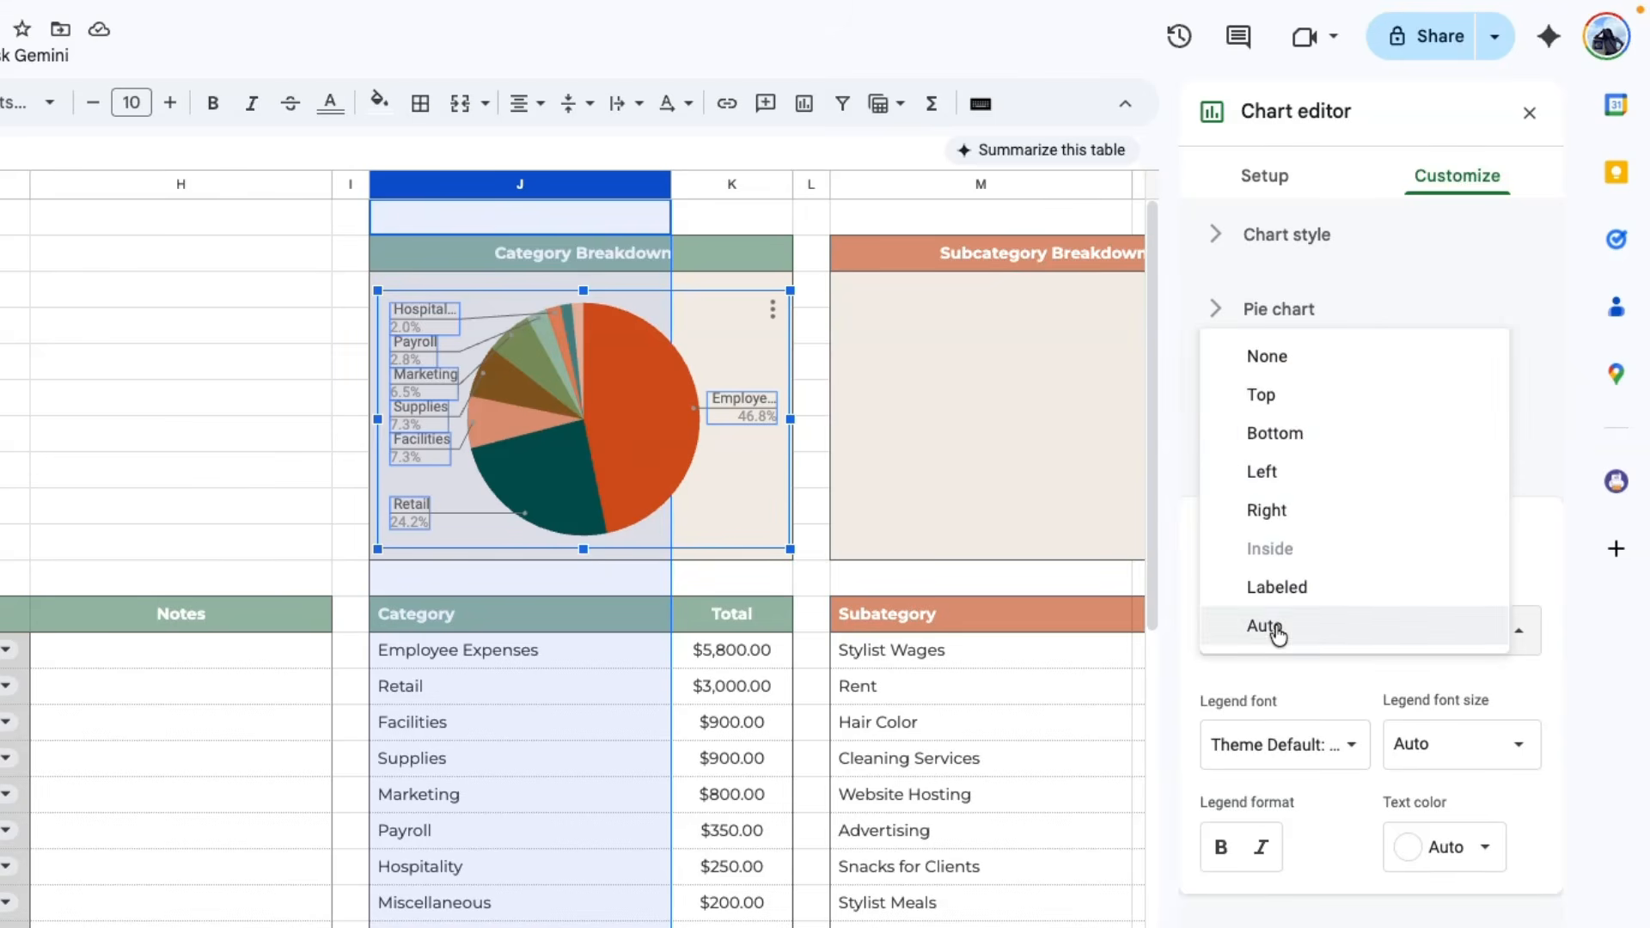
click(1280, 475)
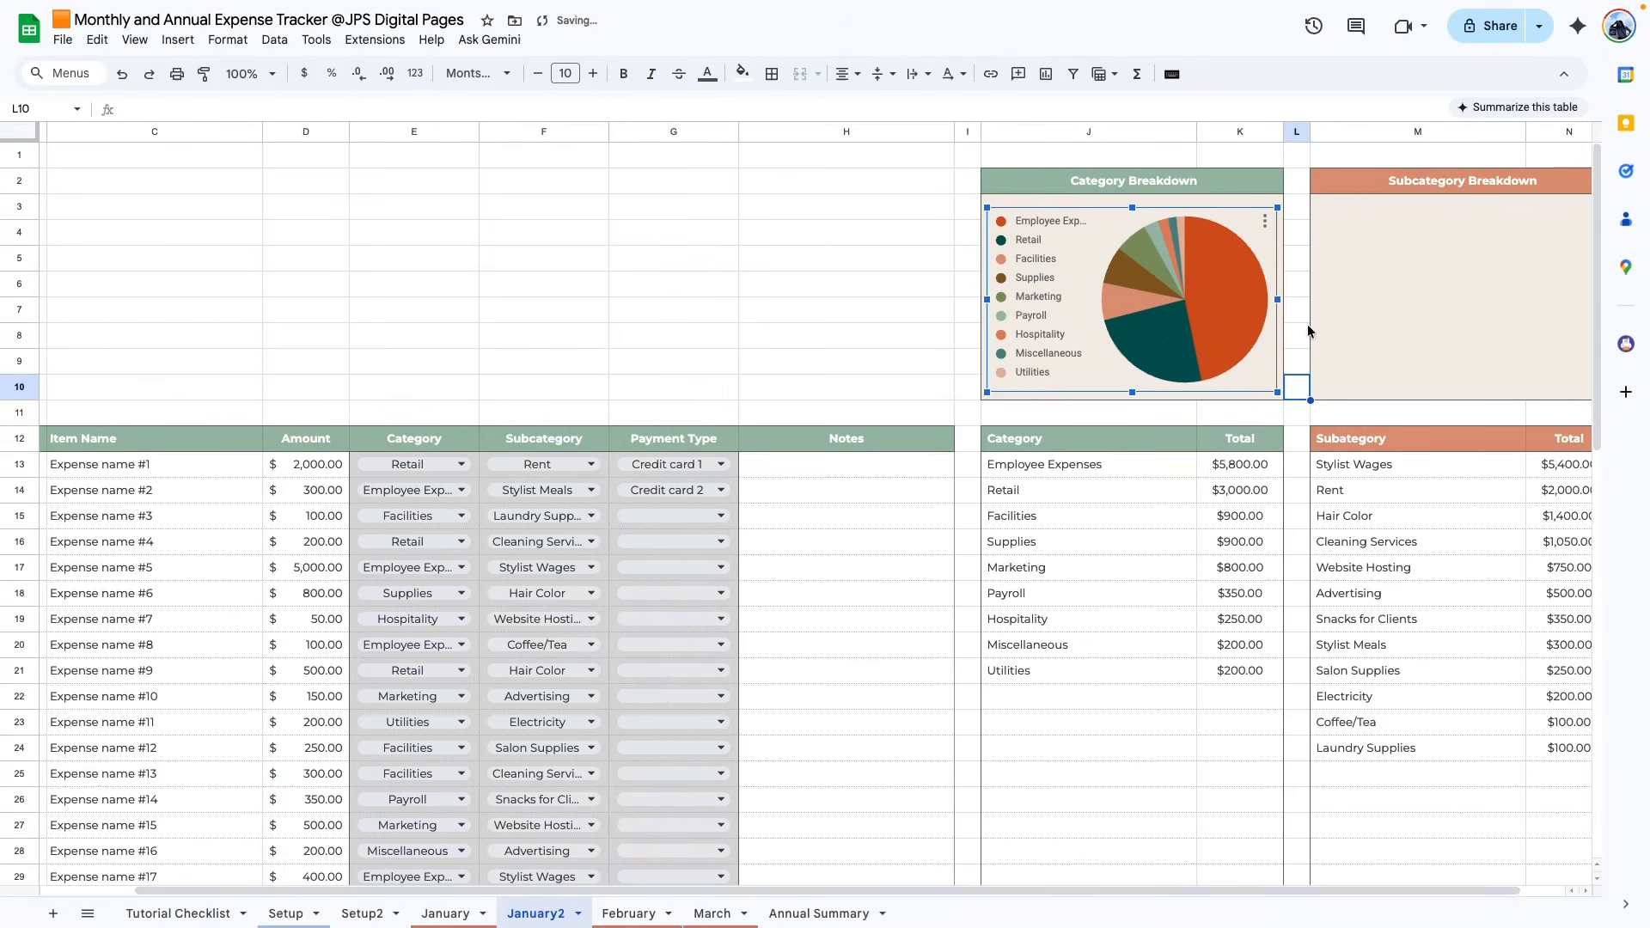
scroll(1150, 165, right, 1)
click(1216, 222)
click(964, 547)
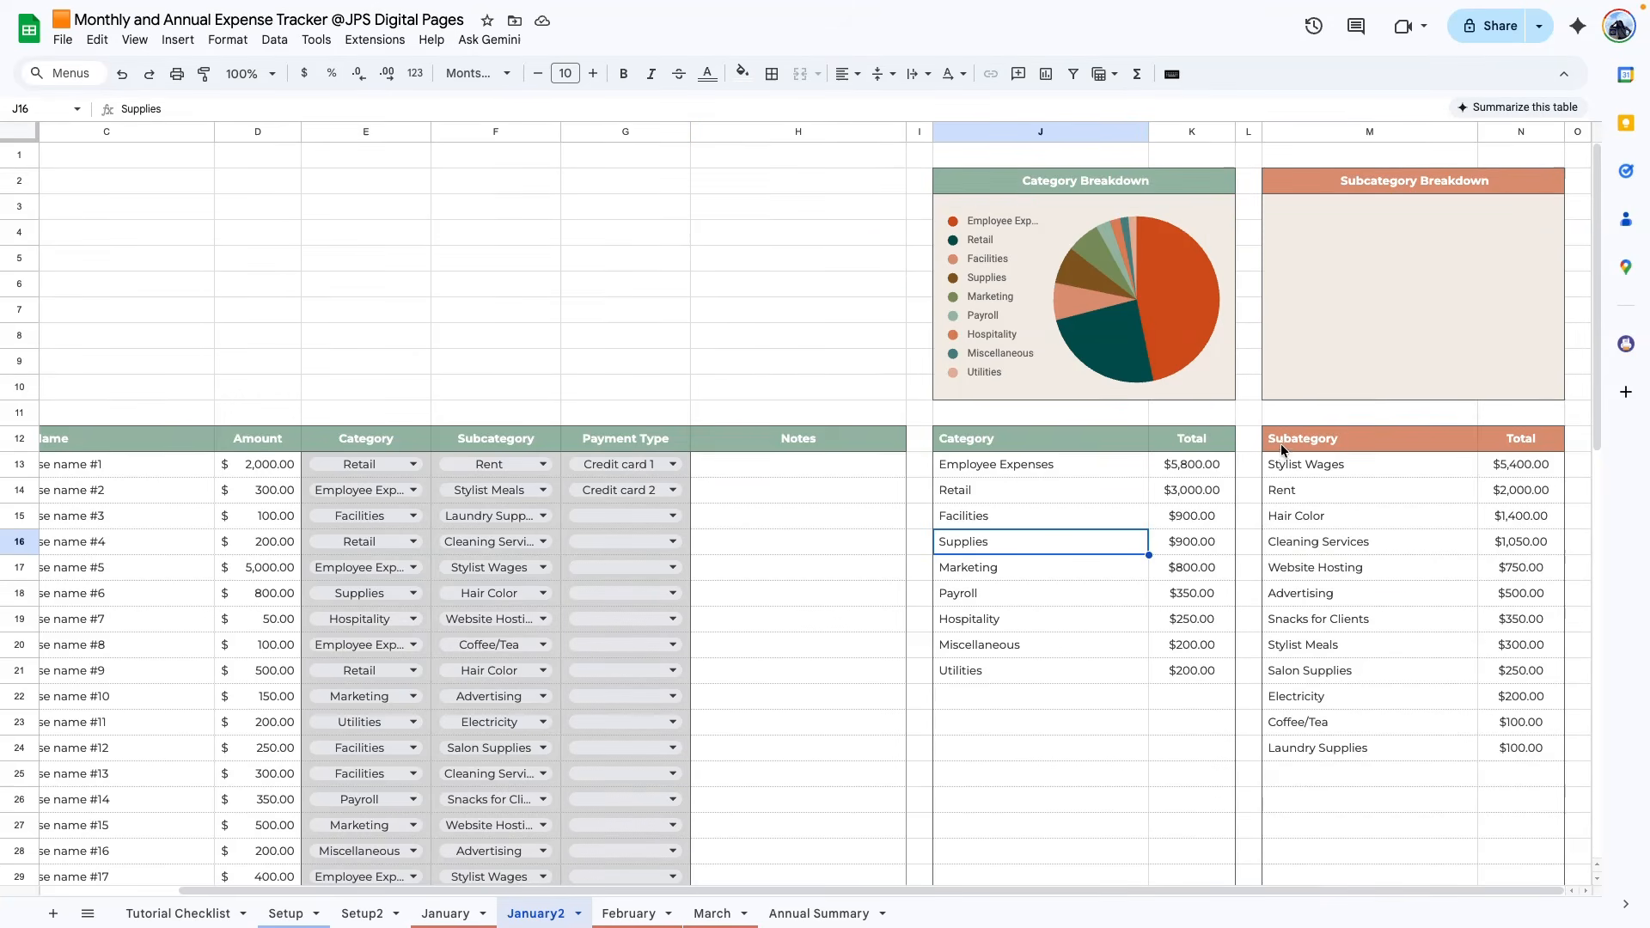
- Insert a pie chart from M12:N64 and fit it into the Subcategory Breakdown area with no title, background or border and a left legend
drag(1282, 449, 1485, 877)
scroll(1484, 876, up, 10)
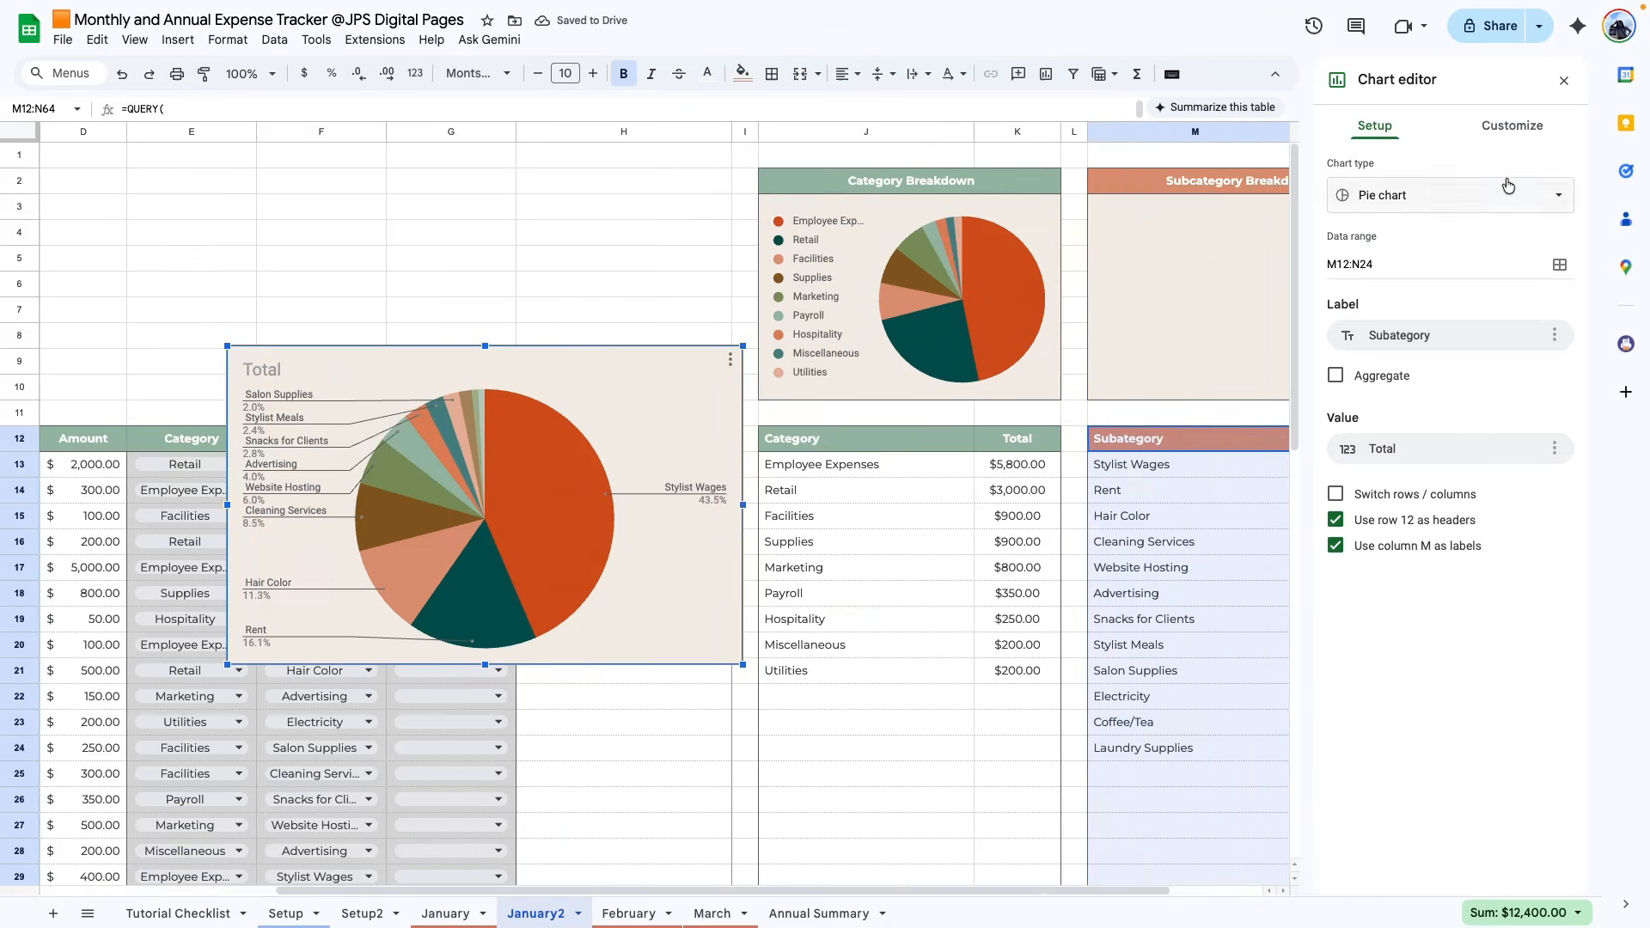
click(1513, 126)
click(1391, 168)
click(1360, 238)
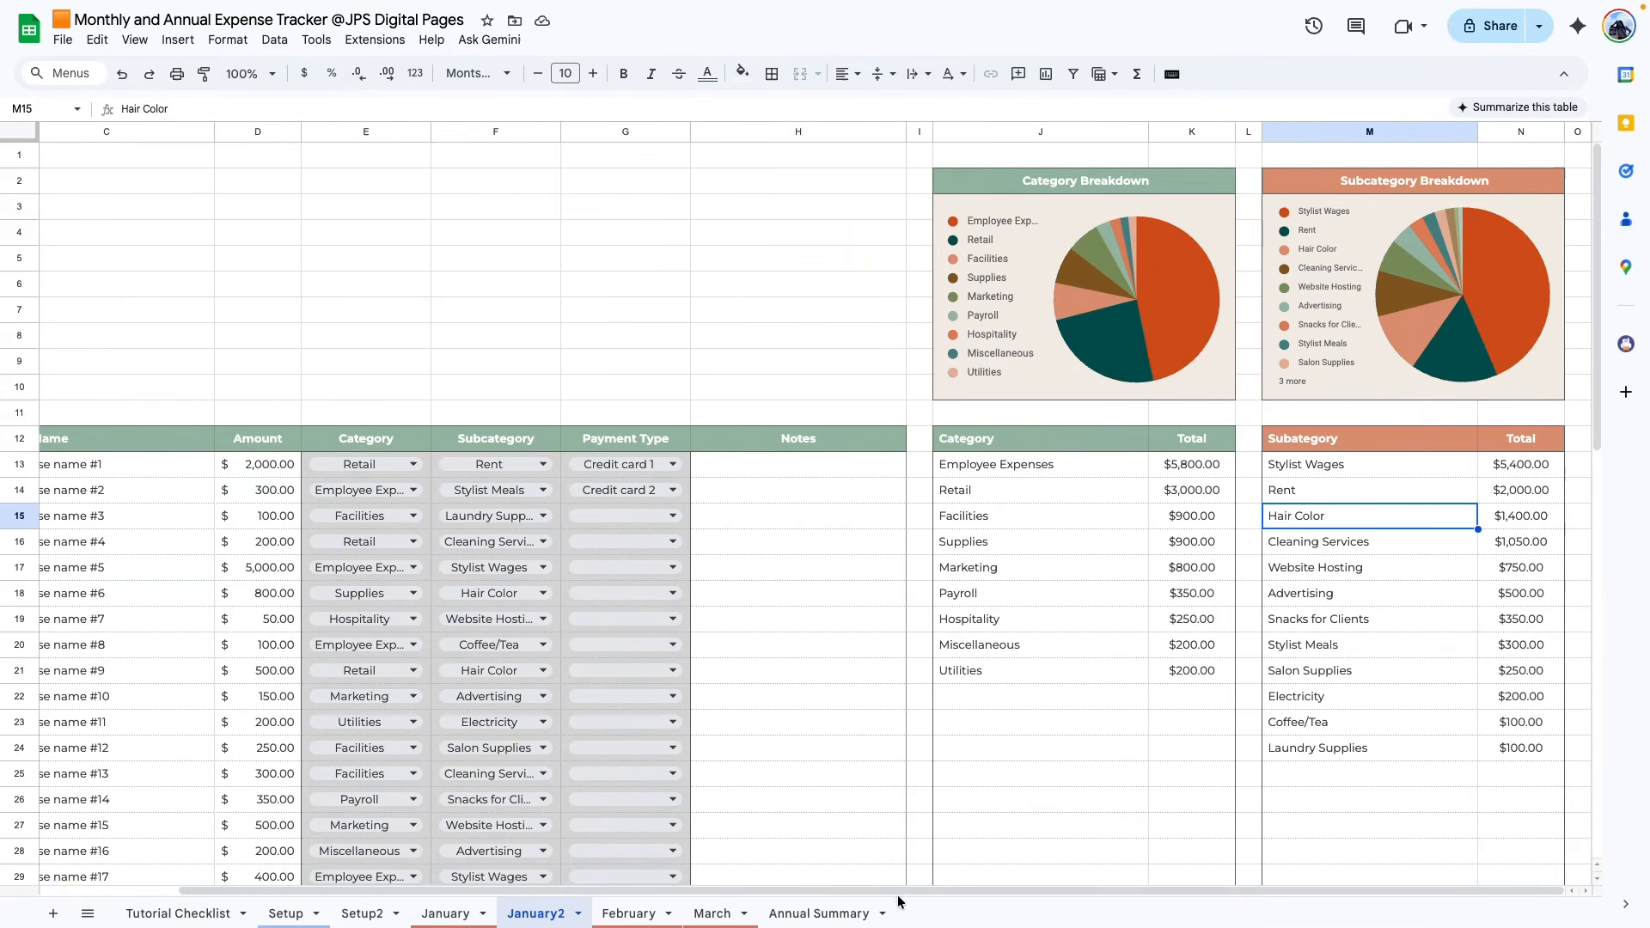
- Put an outer border around B2:H10 above the expense table on January2
drag(898, 902, 349, 881)
drag(82, 185, 1056, 391)
click(772, 74)
click(899, 111)
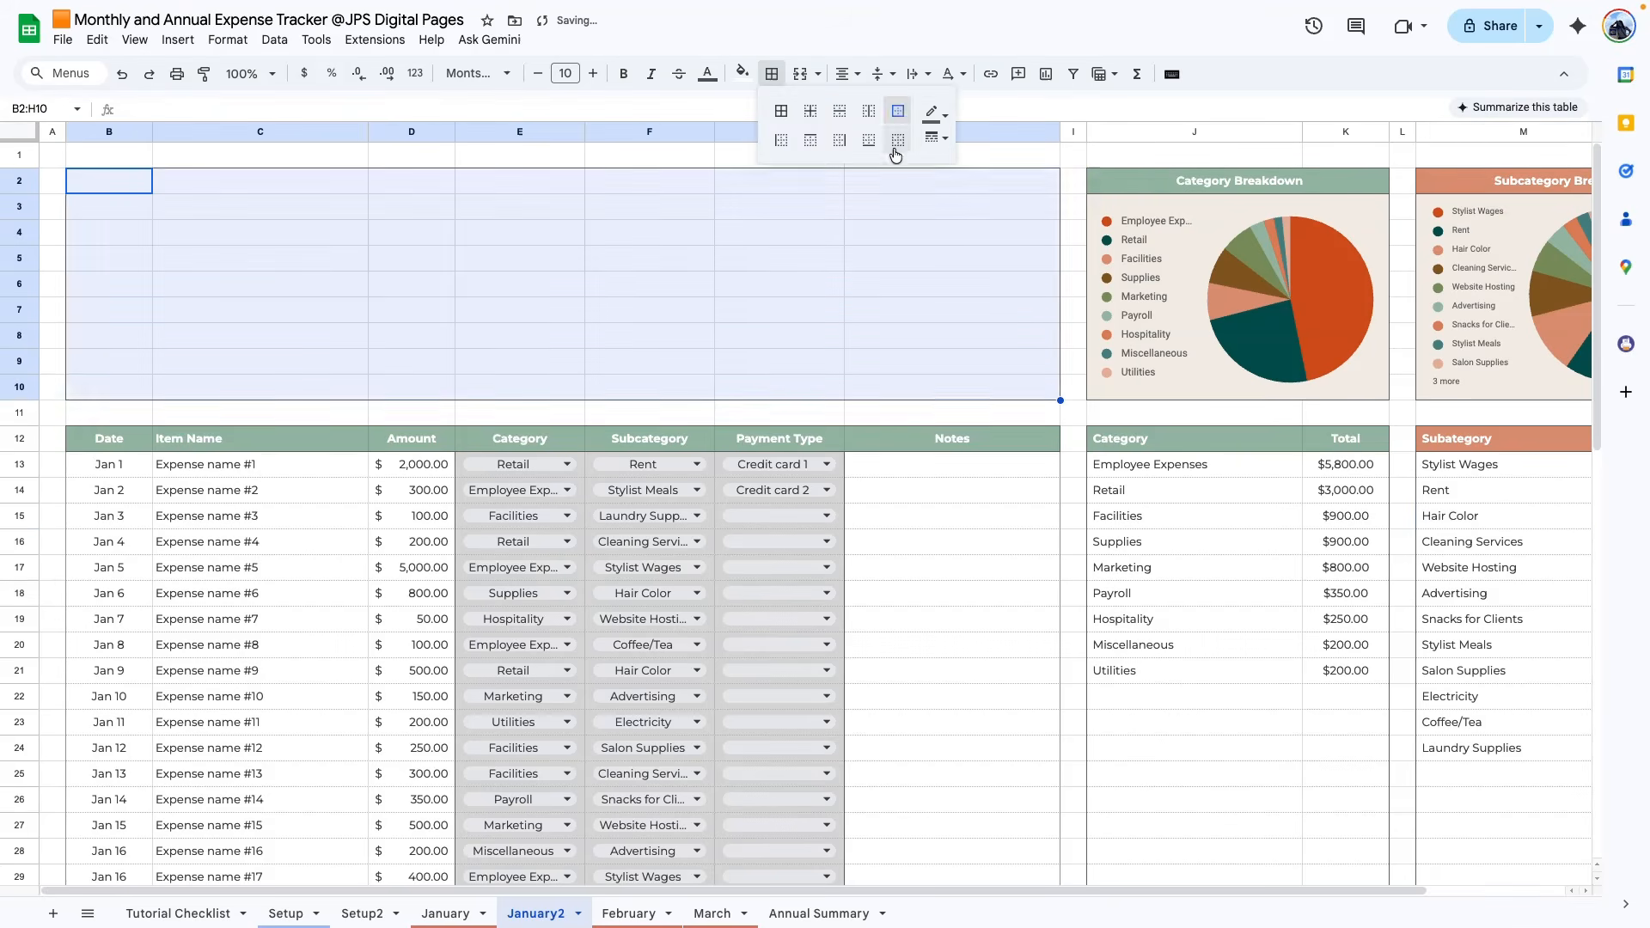
click(951, 335)
- On the January sheet, check the Spending Total formula in H2 and make the header row B2:H2 bold
click(451, 914)
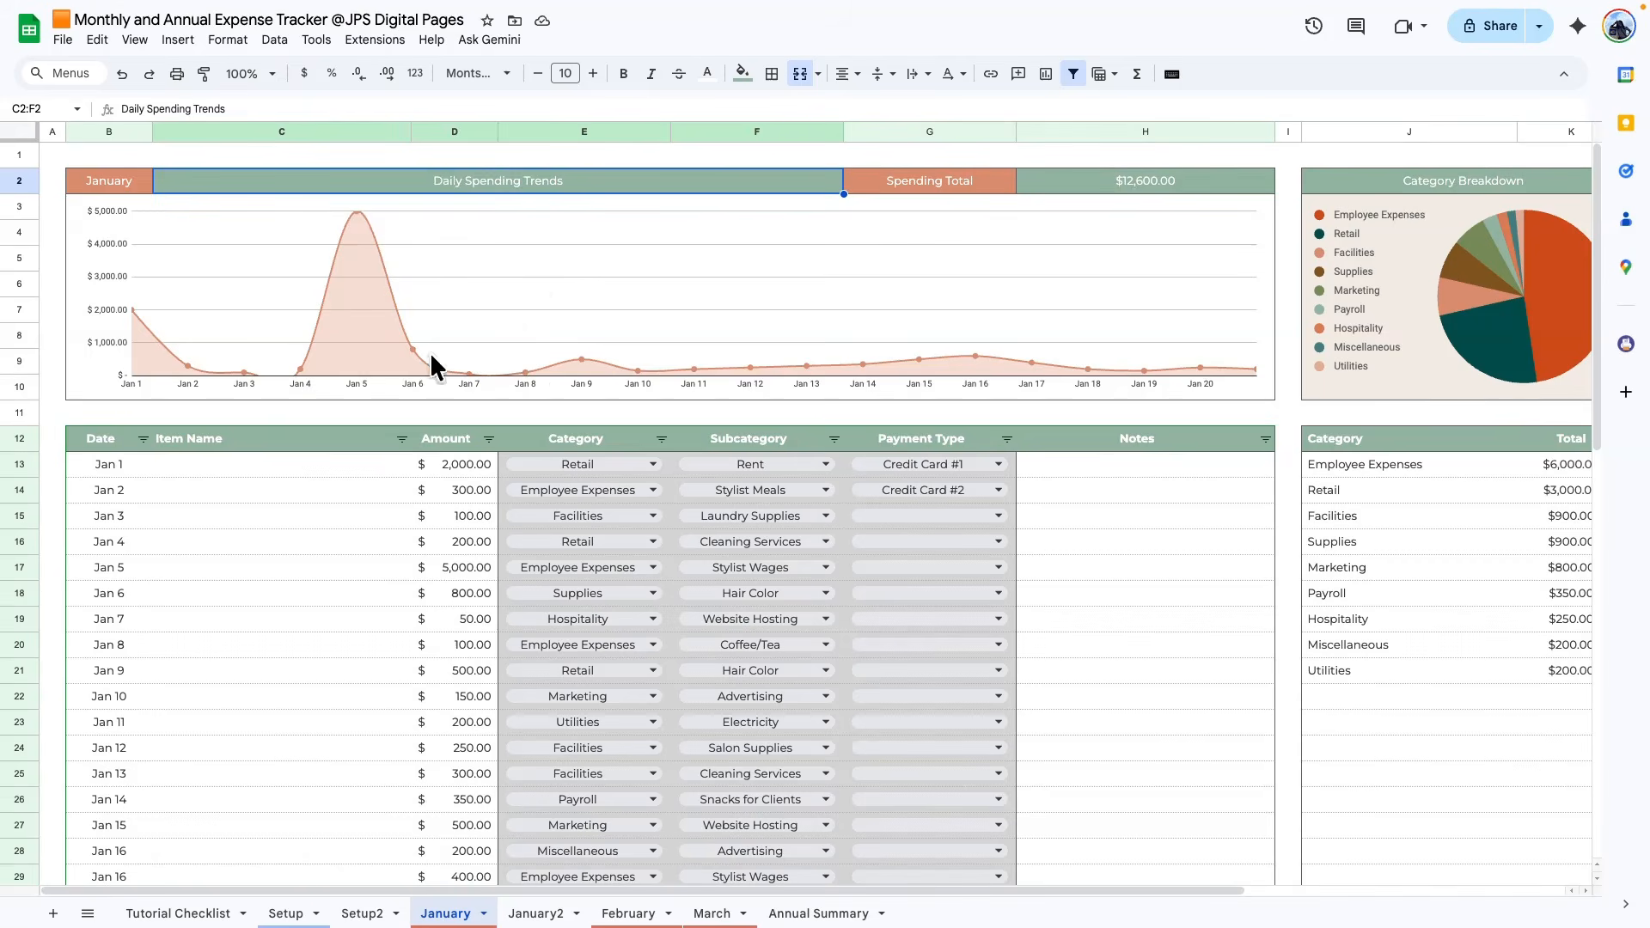
click(1082, 182)
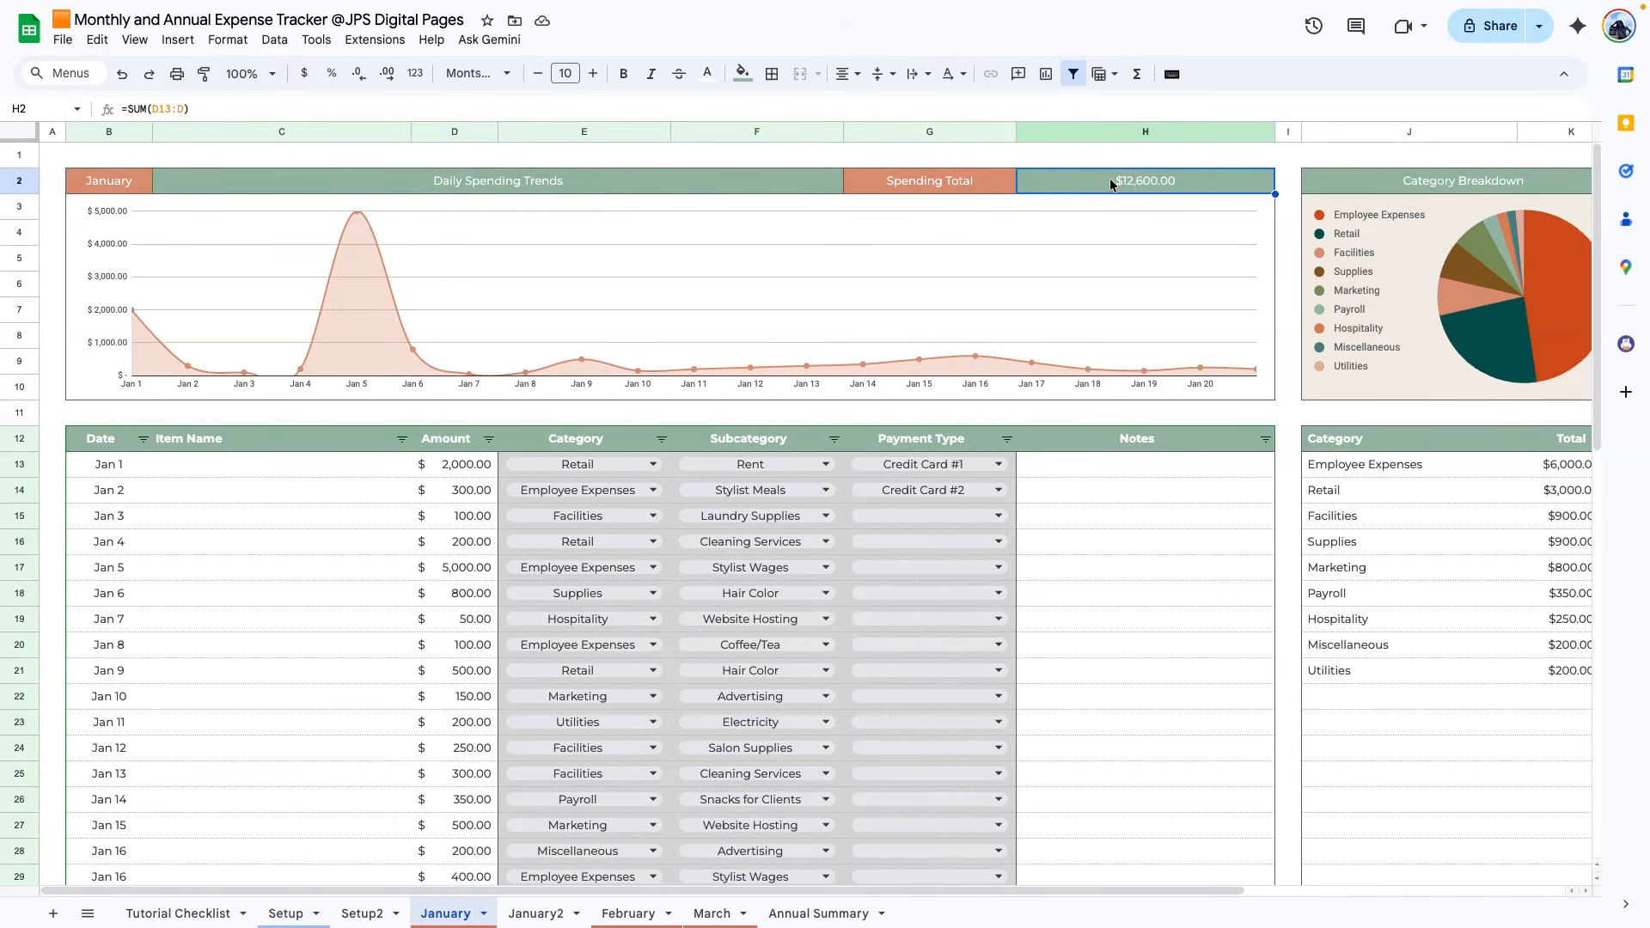
drag(1112, 182, 89, 185)
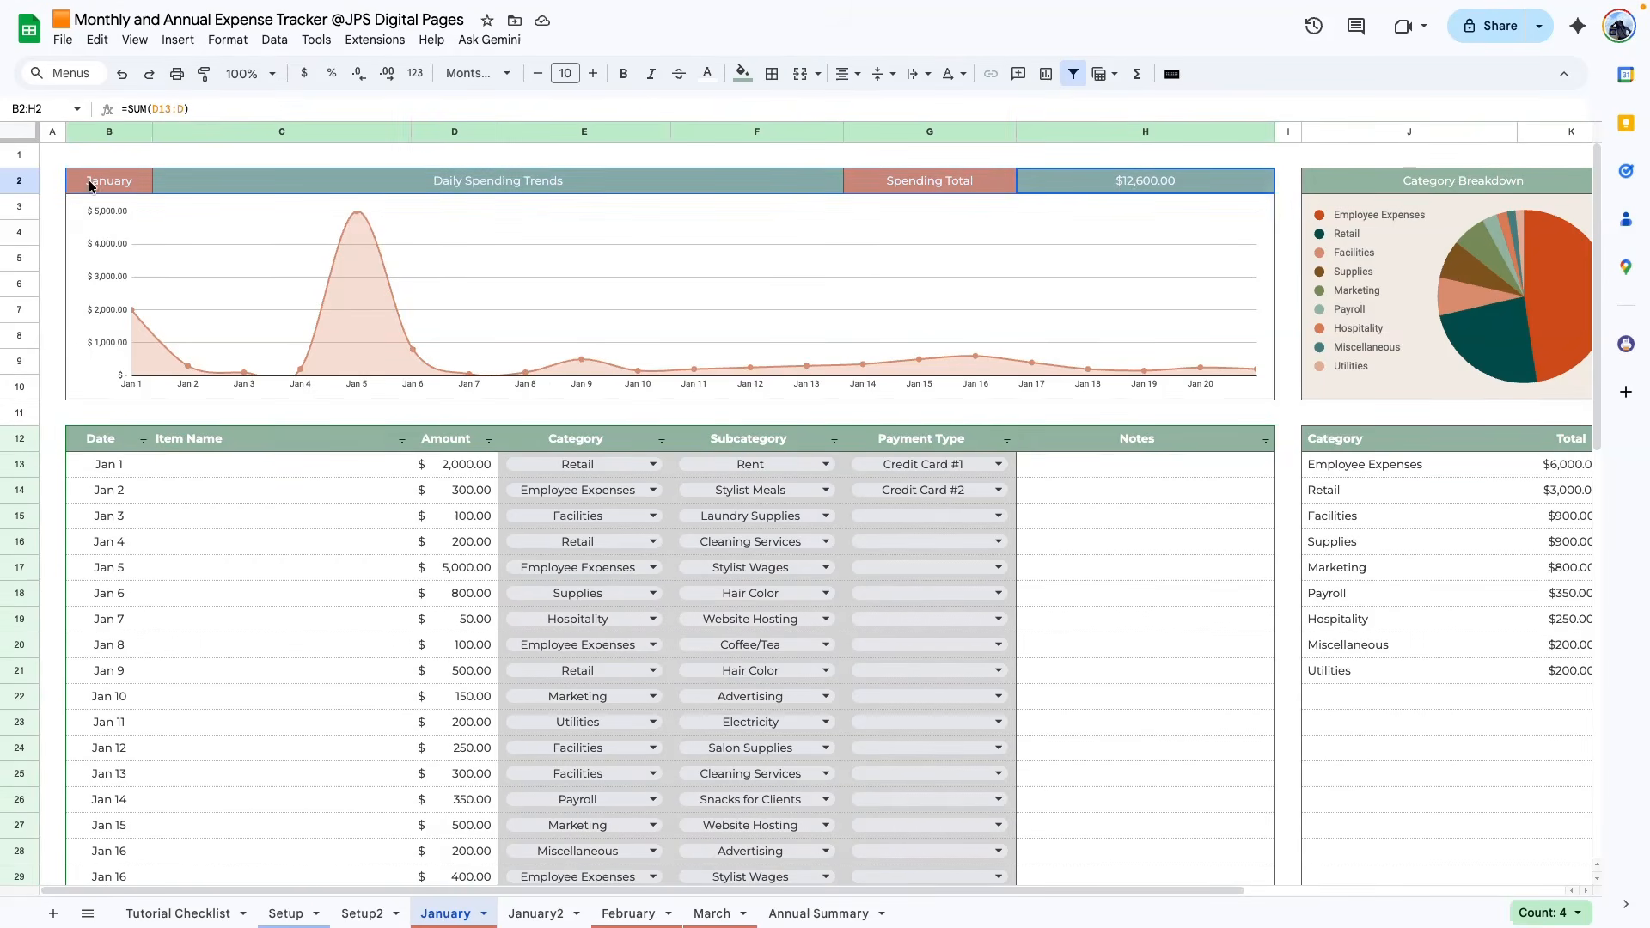
click(624, 74)
click(1085, 679)
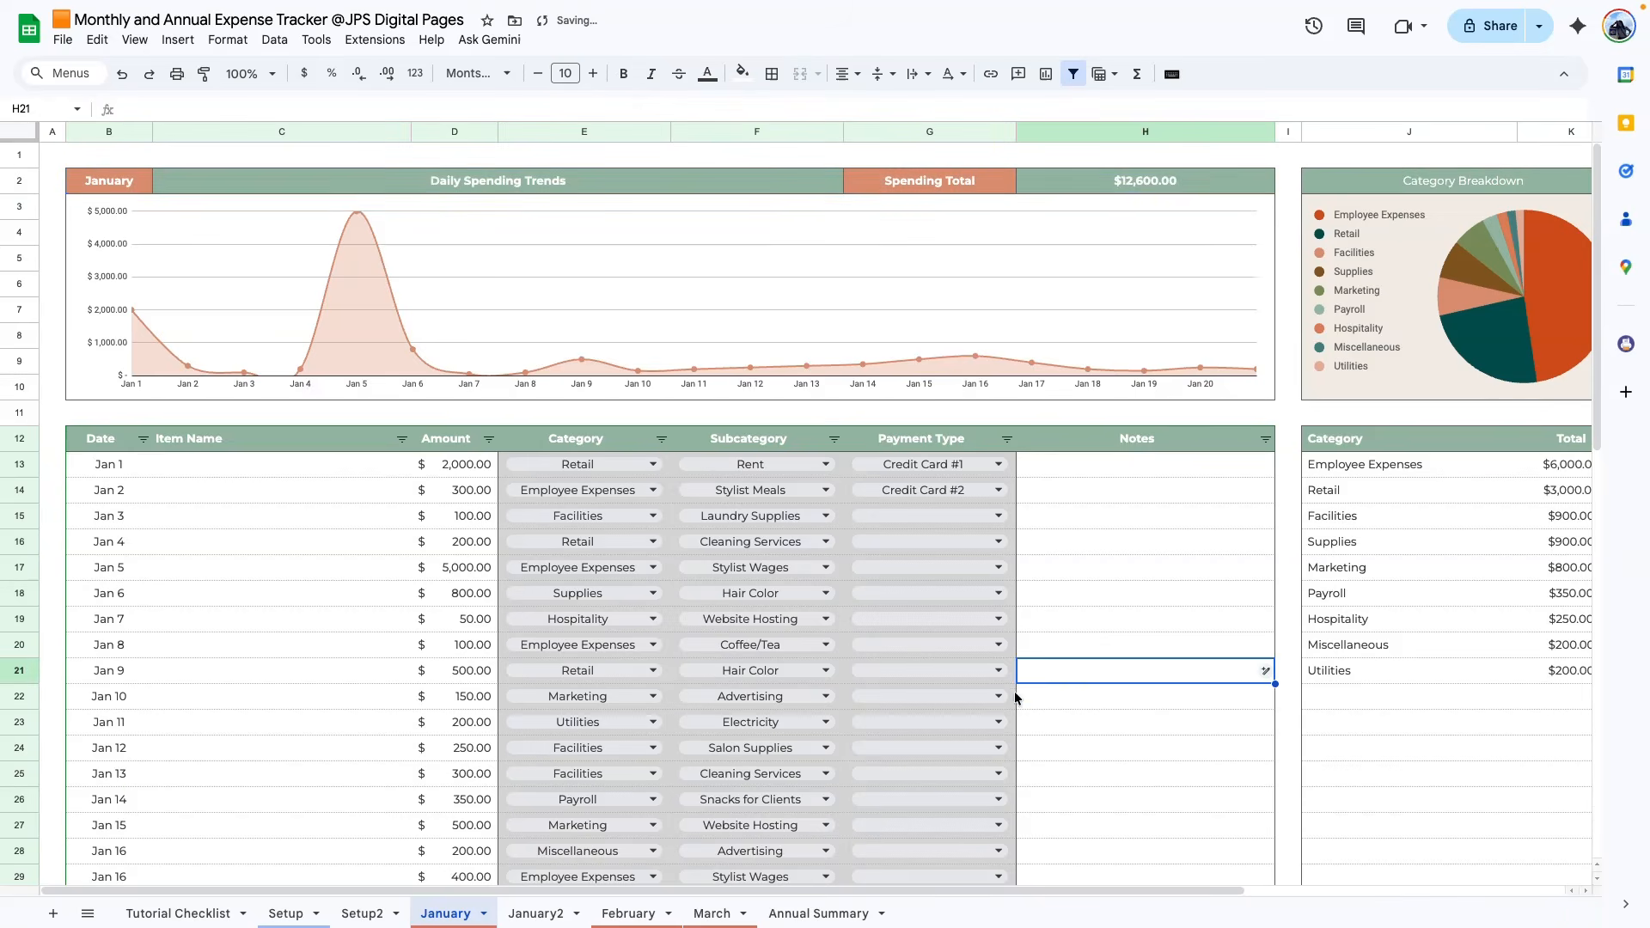
- Back on the January2 sheet, put an outer border around the header row B2:H2
click(533, 915)
click(90, 182)
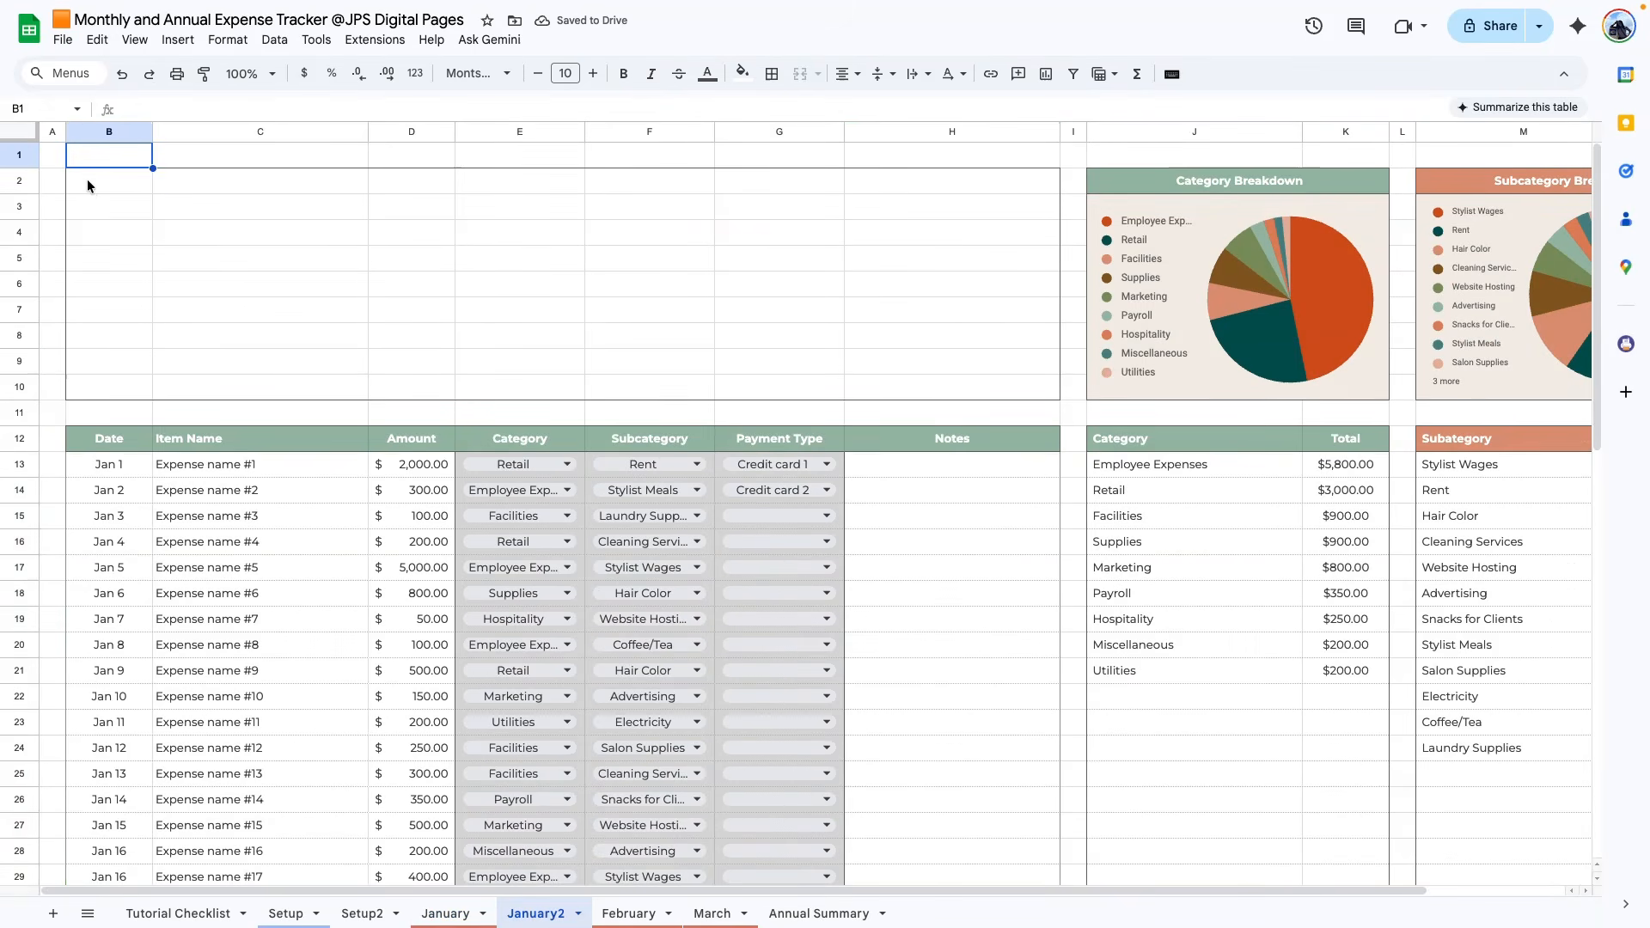
drag(90, 185, 975, 197)
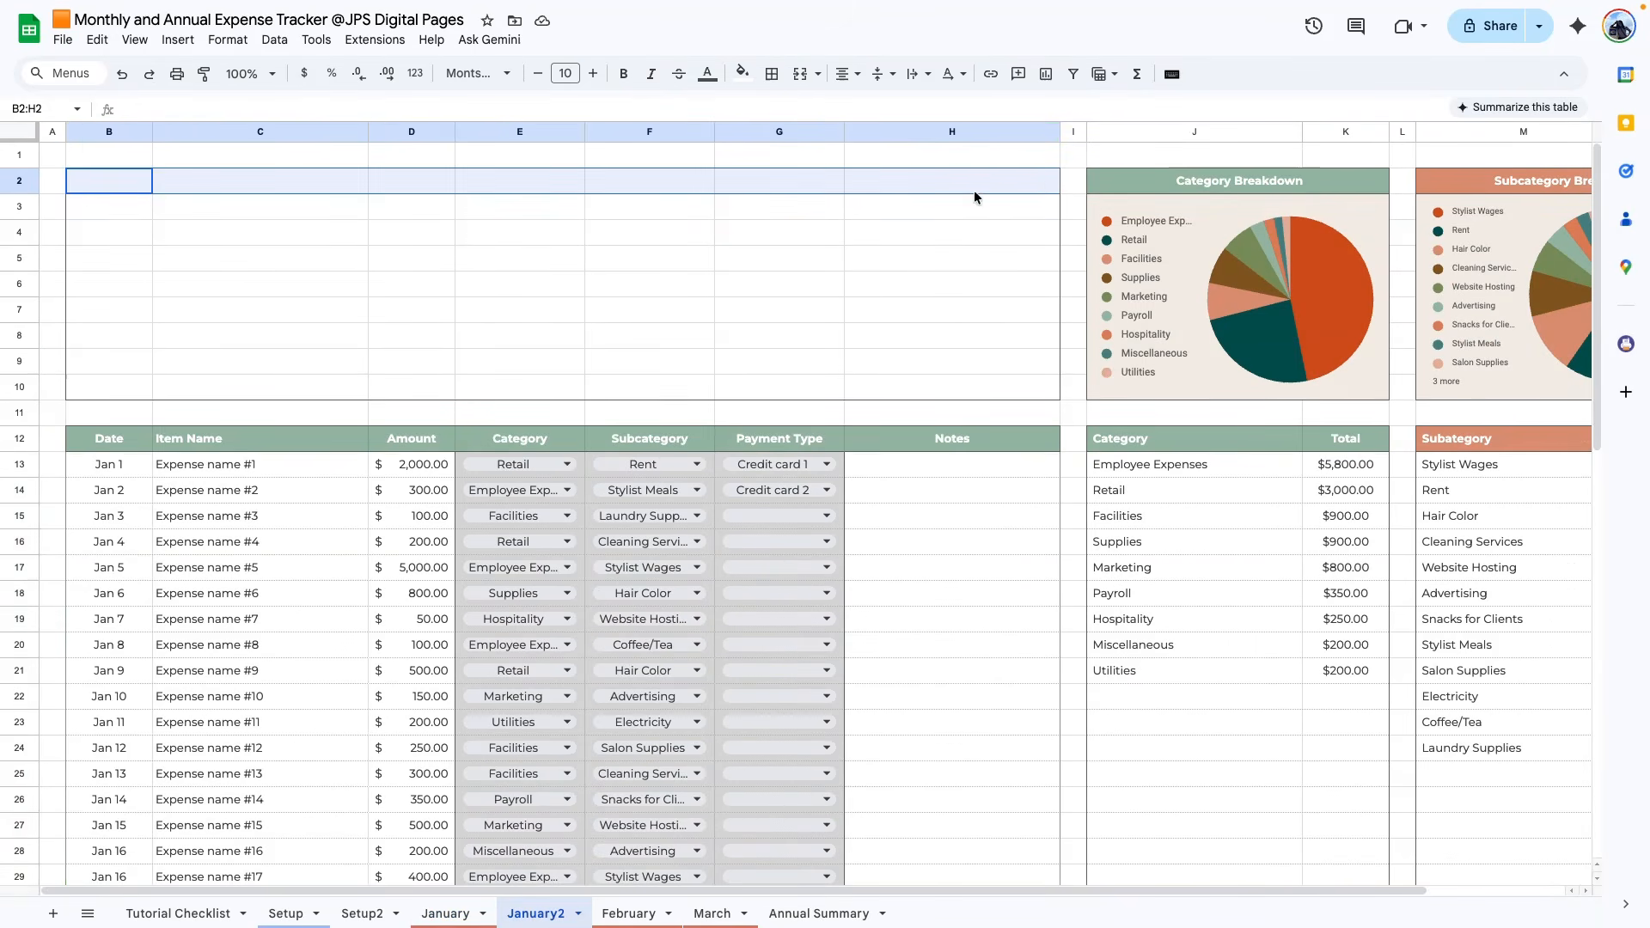
click(772, 75)
click(896, 112)
- Add a data validation rule to B2 requiring a valid date, rejecting invalid input and showing the help text Enter a valid date
click(130, 184)
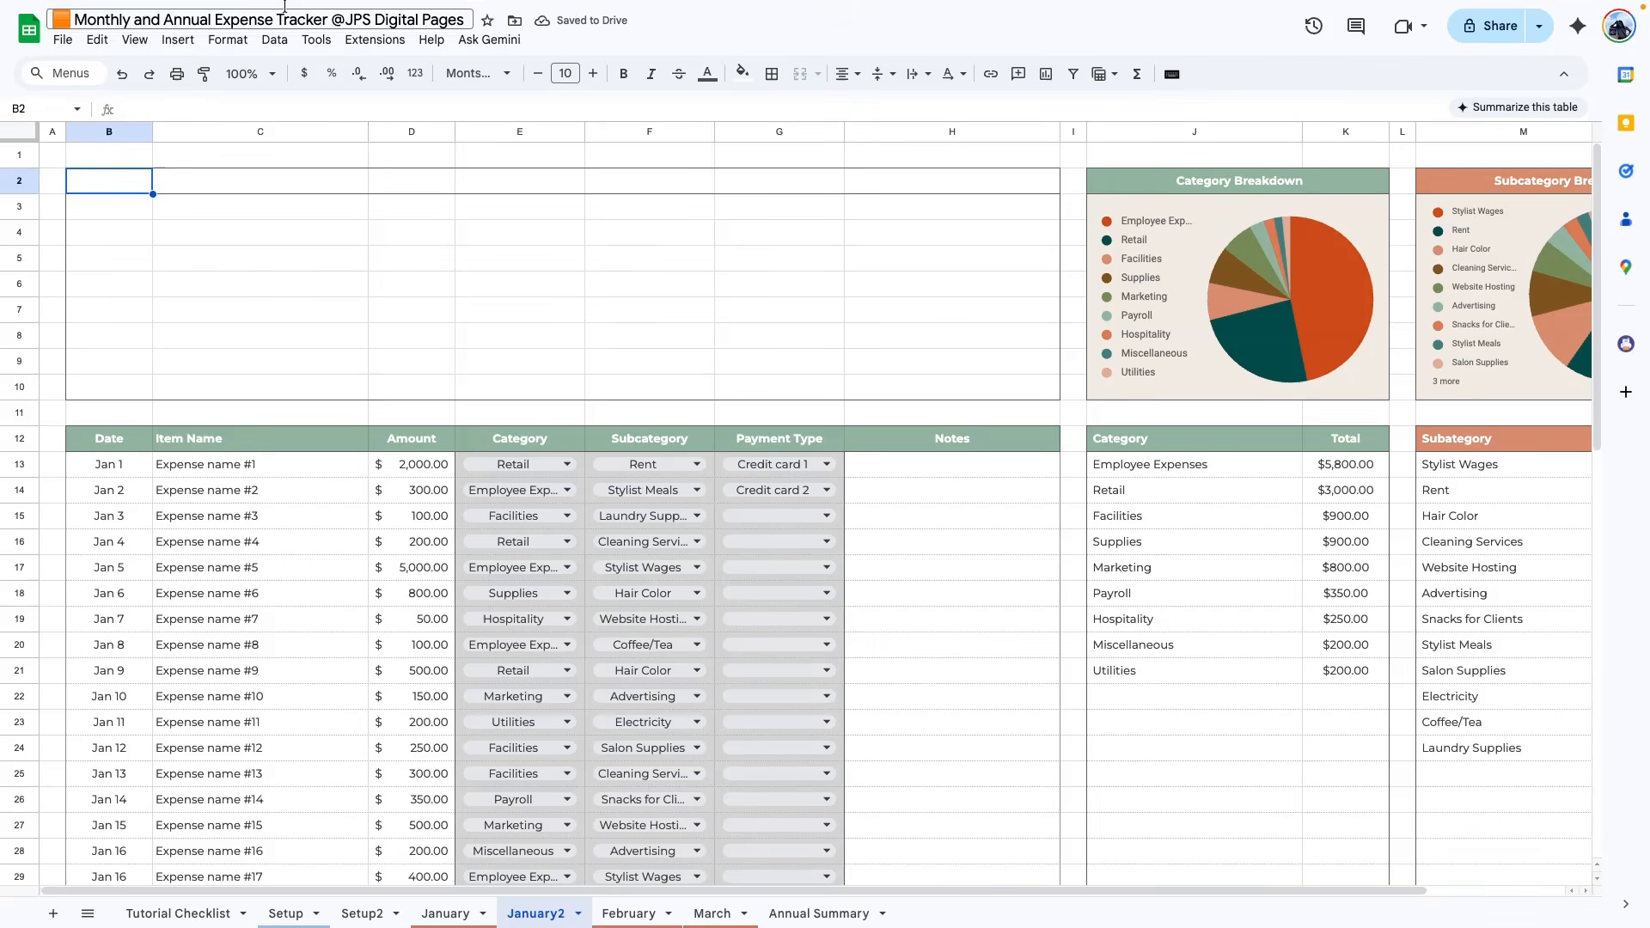
click(275, 40)
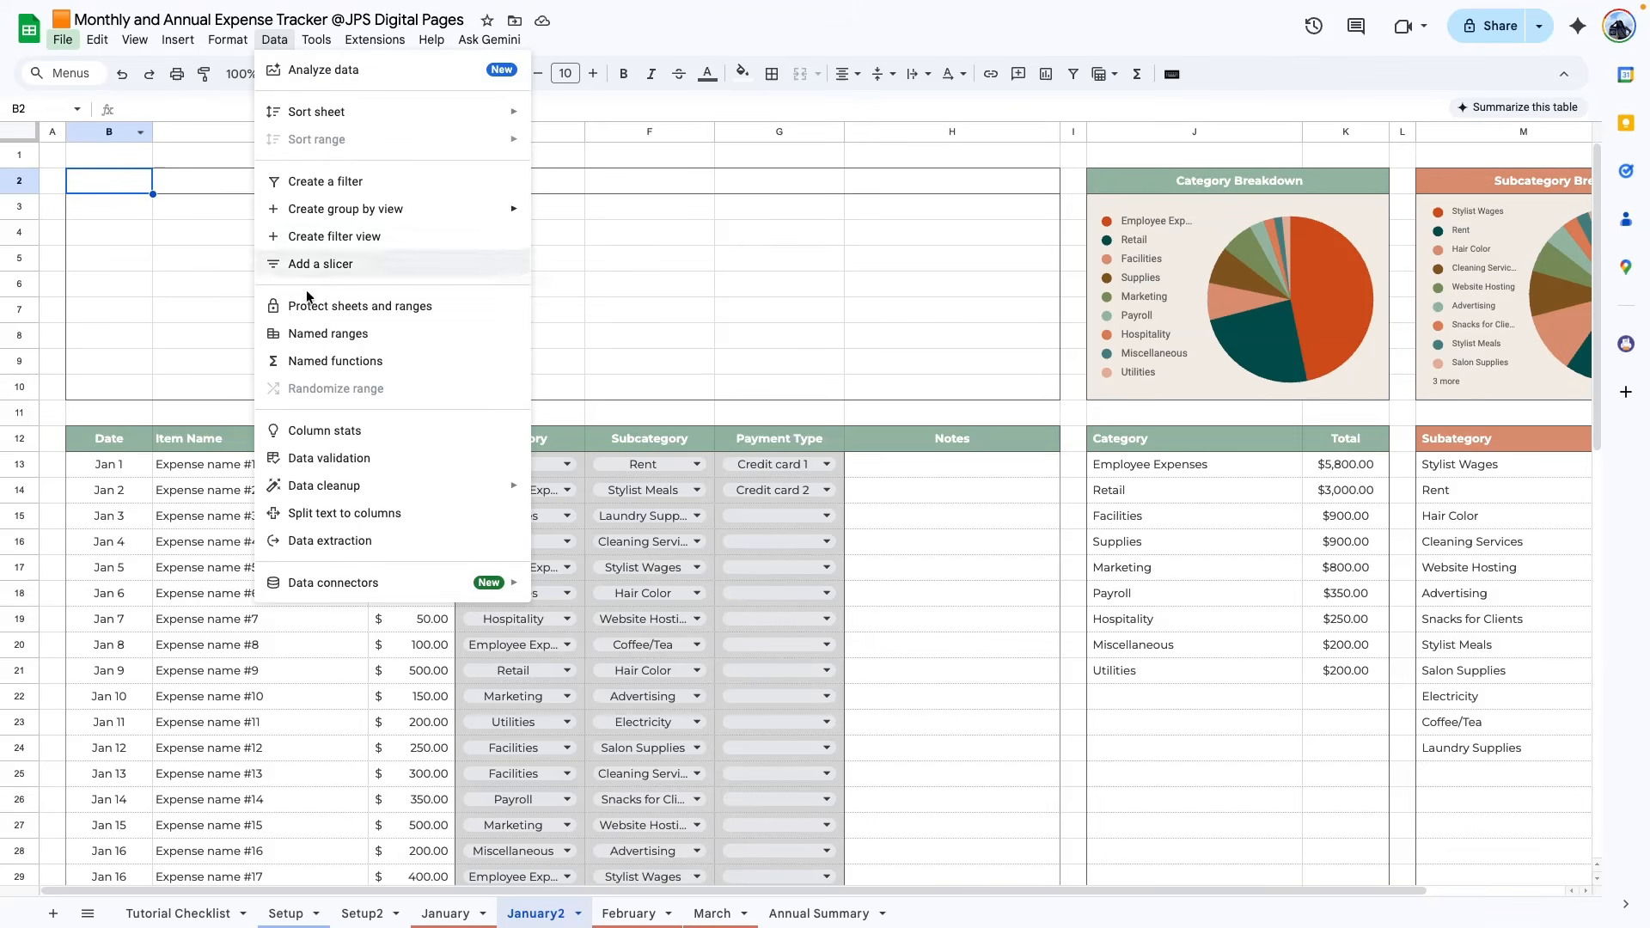
click(312, 468)
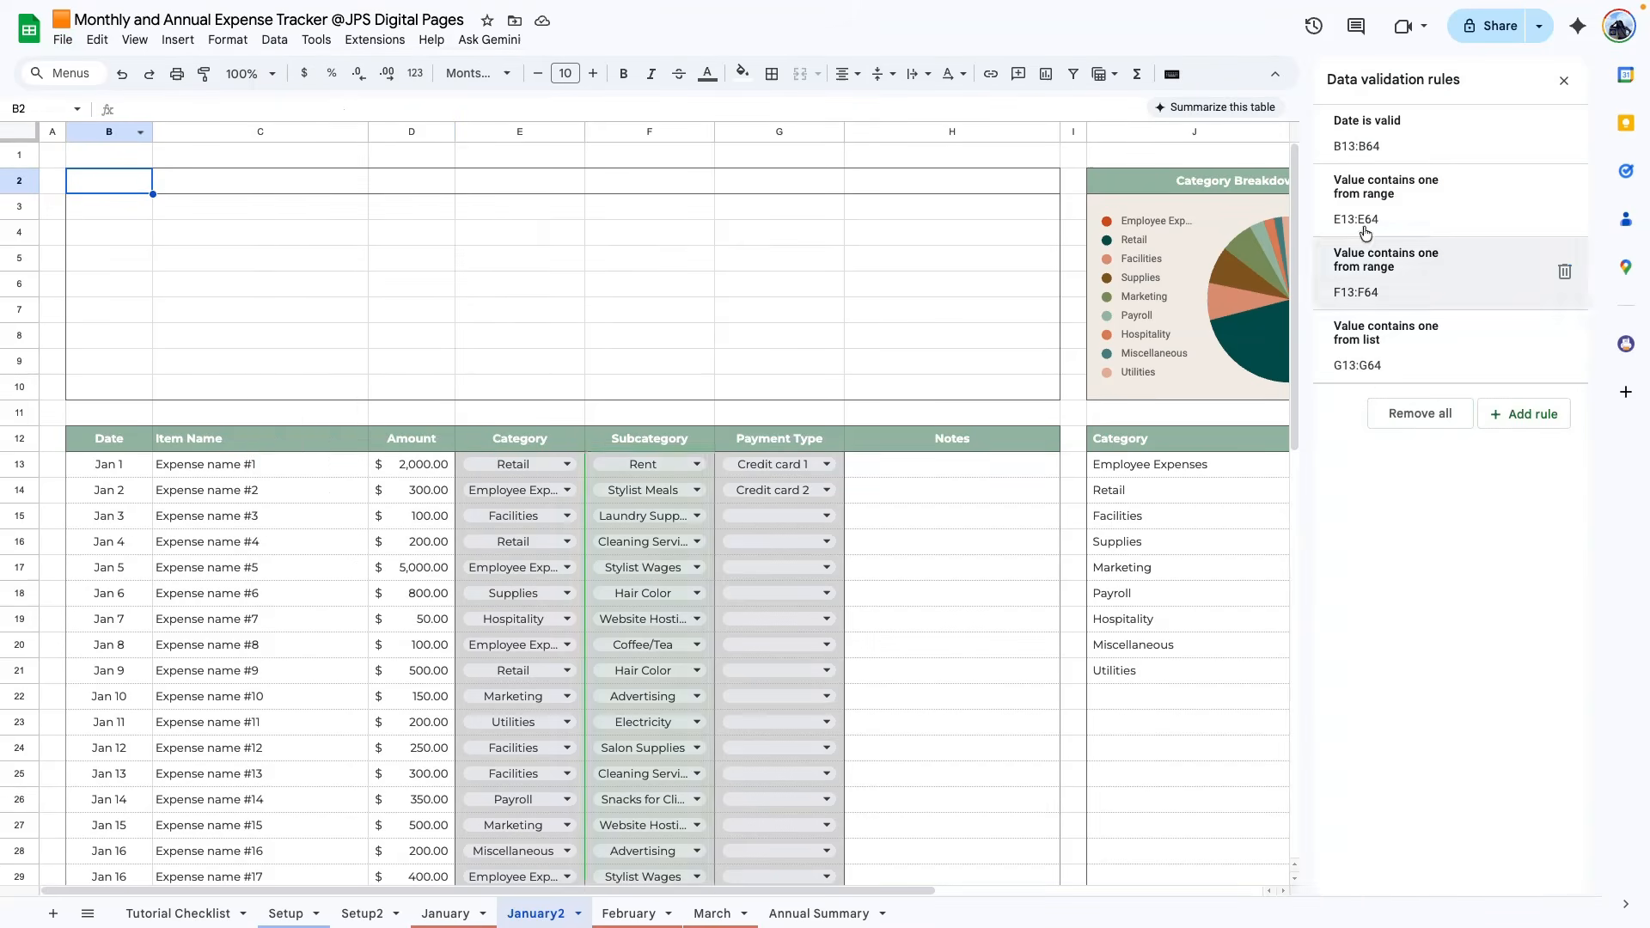
click(1517, 419)
click(1472, 232)
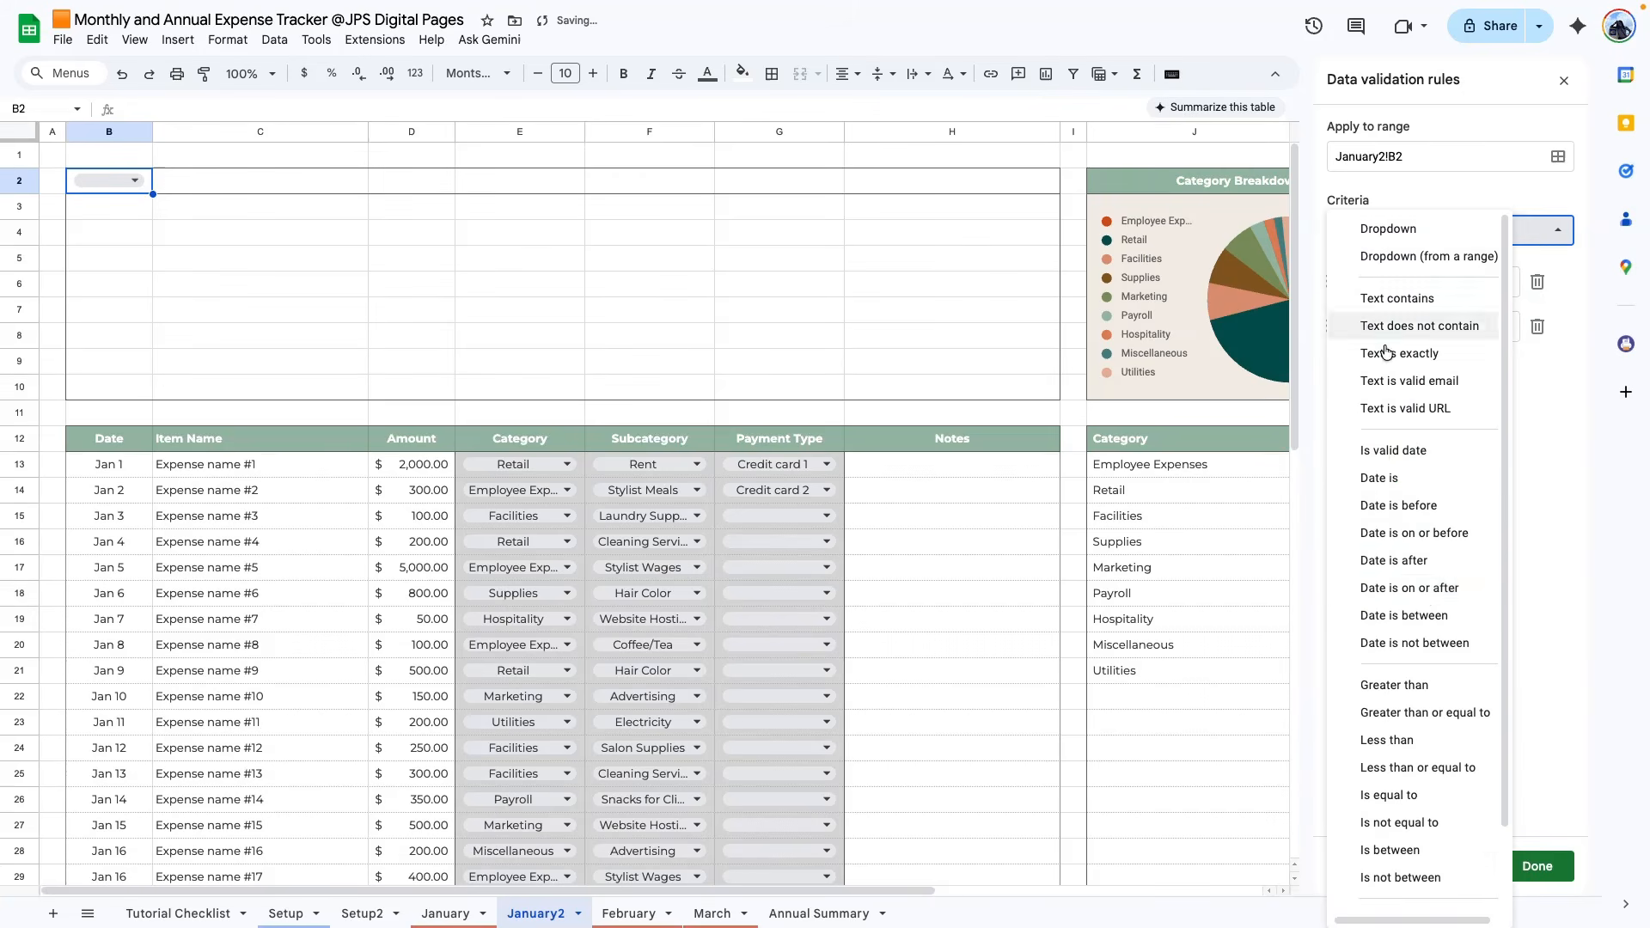
click(1417, 449)
click(1338, 421)
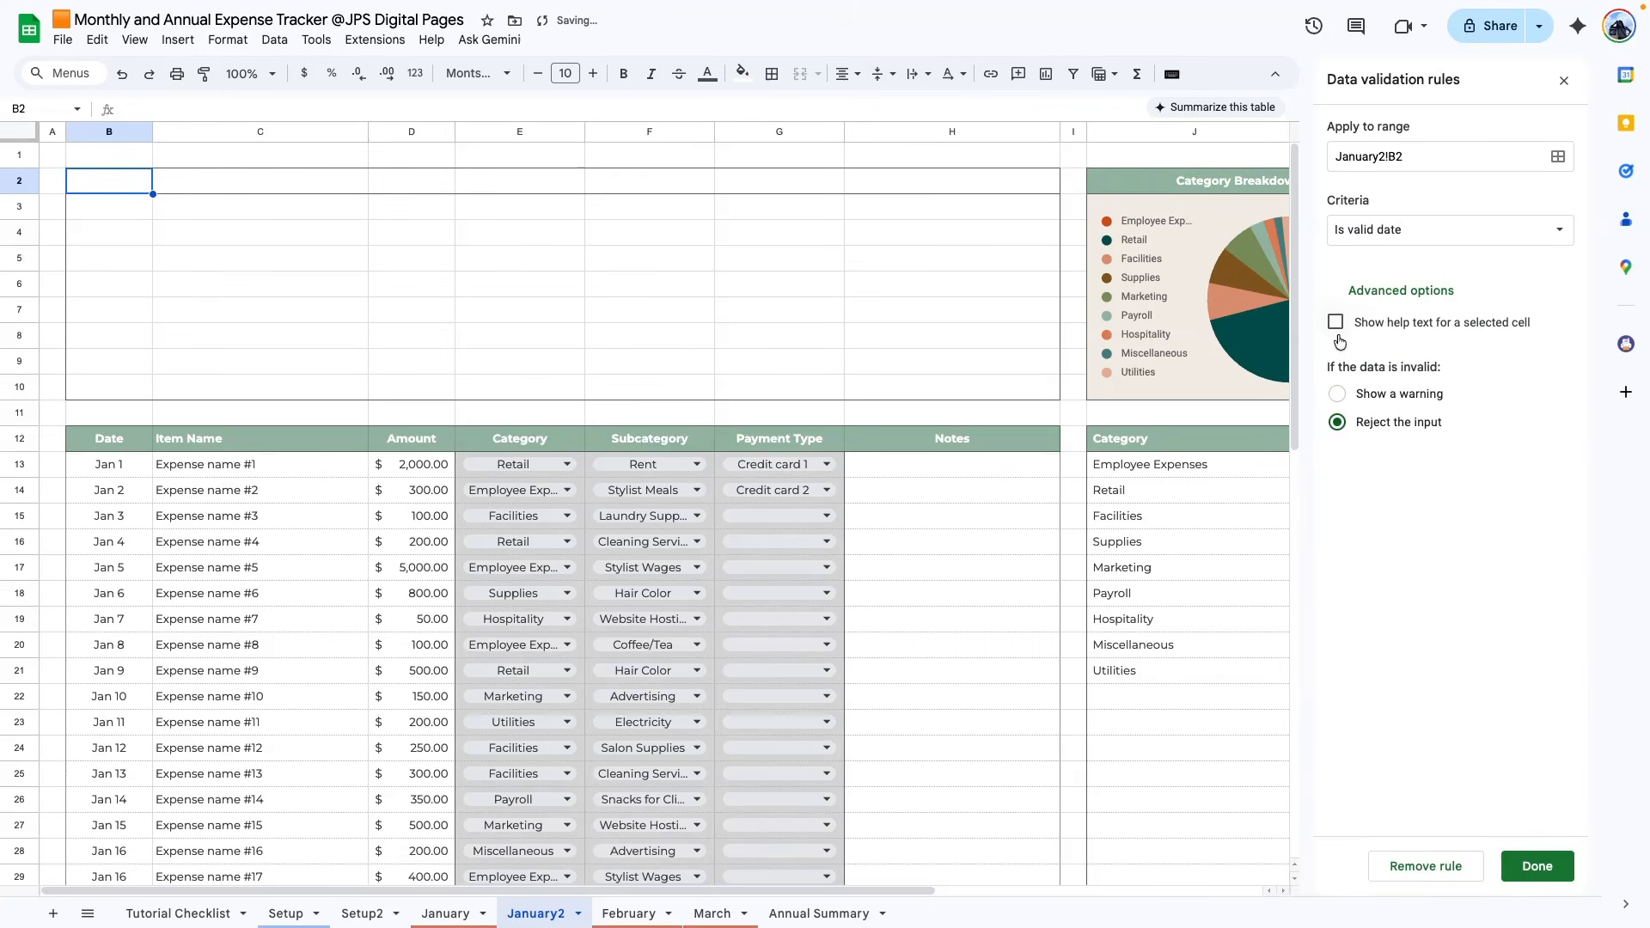
click(1336, 324)
click(1560, 866)
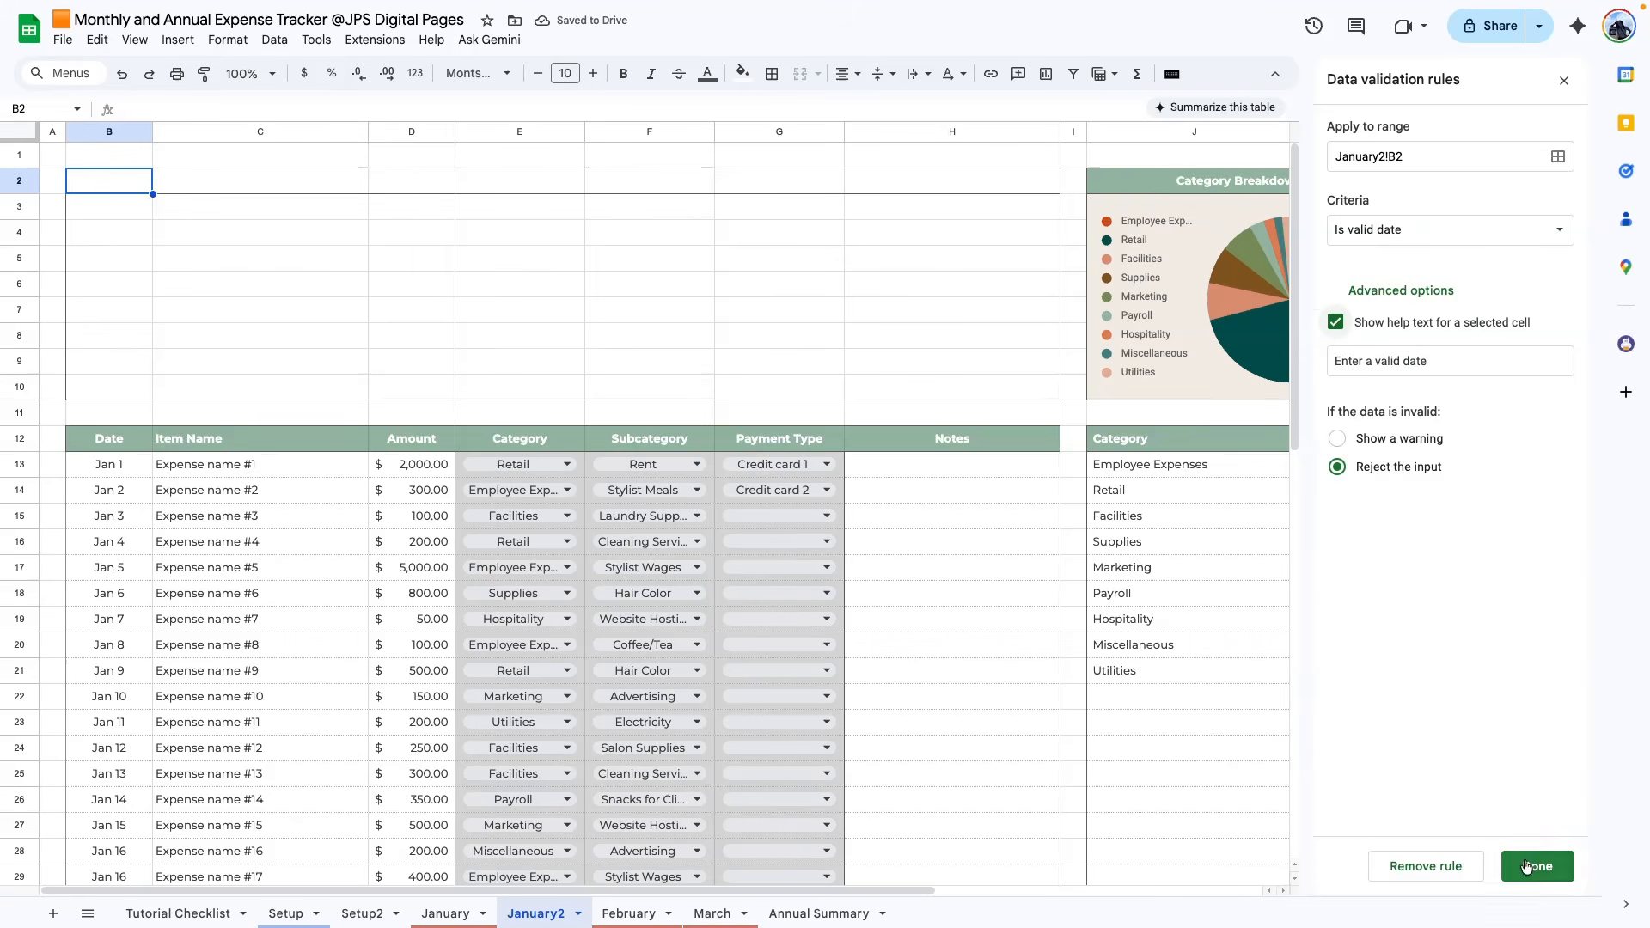
- Choose January 1, 2026 as the date in B2 from the date picker
double_click(130, 181)
click(188, 214)
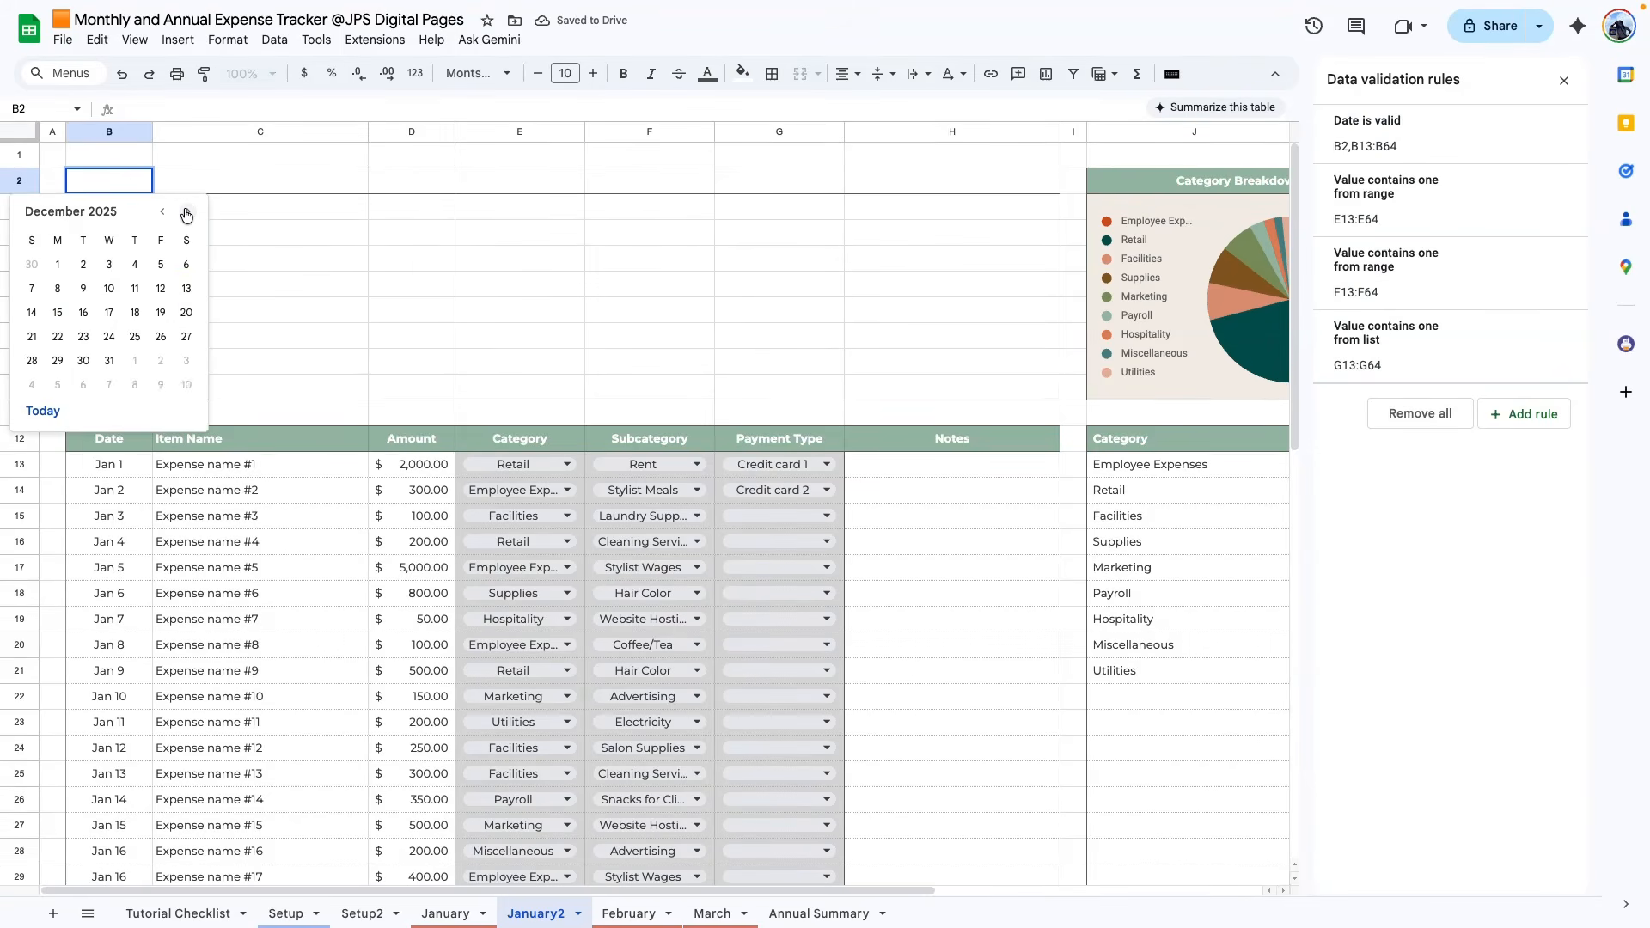
click(187, 214)
click(135, 265)
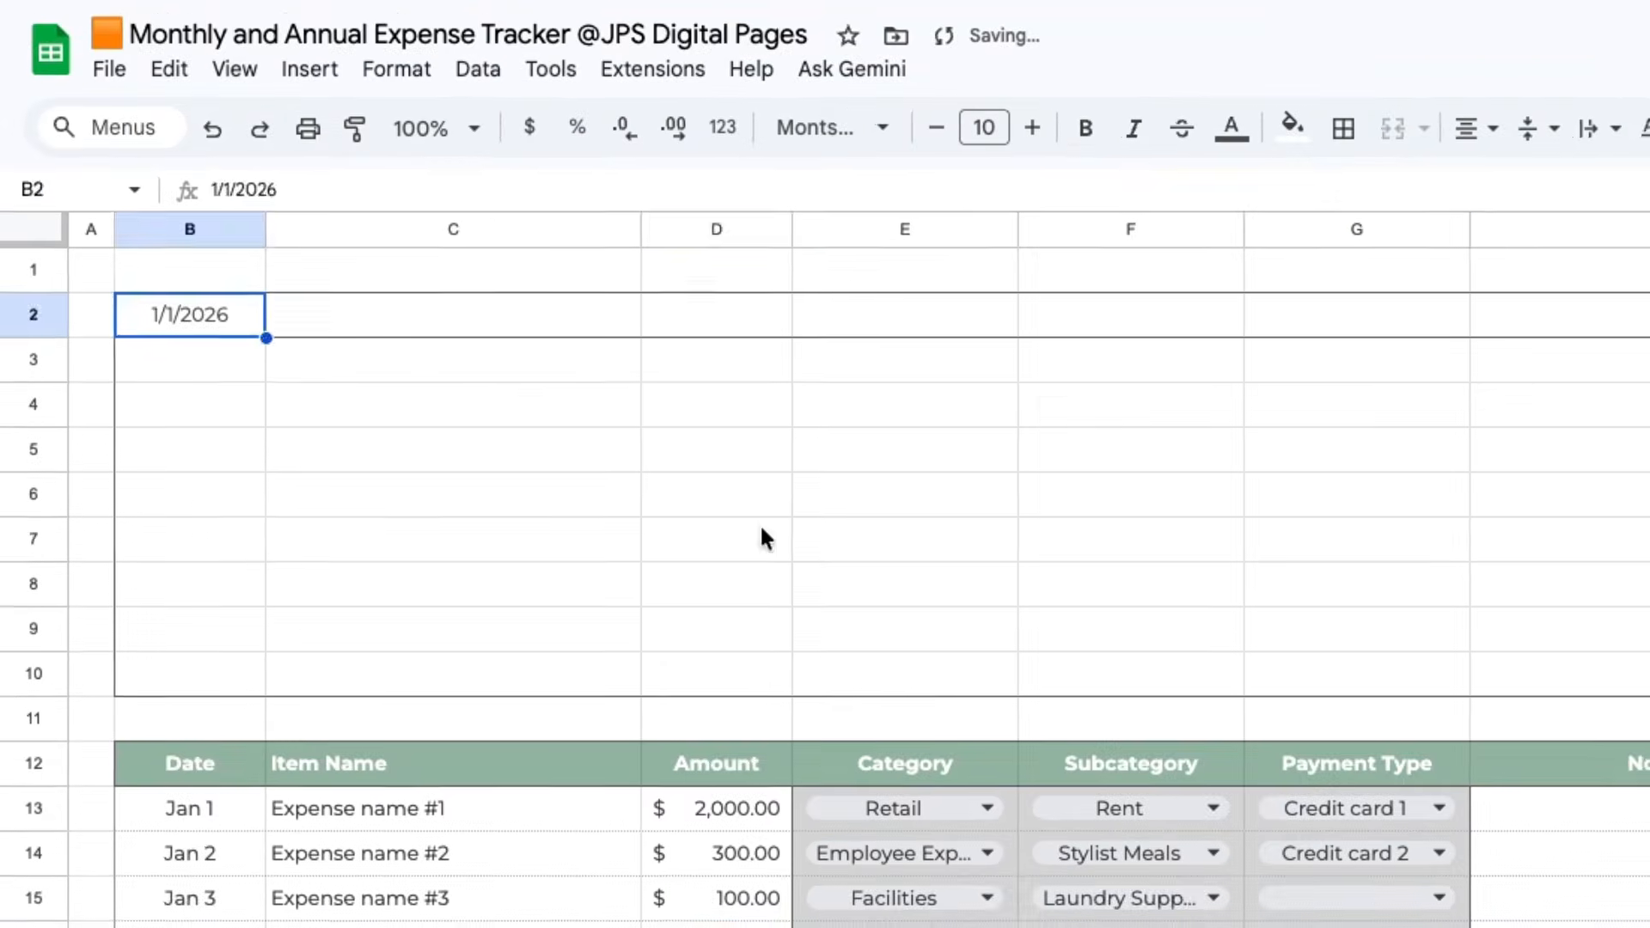
click(760, 538)
- Apply a custom date format to B2 that shows only the full month name, with the year component removed
click(203, 335)
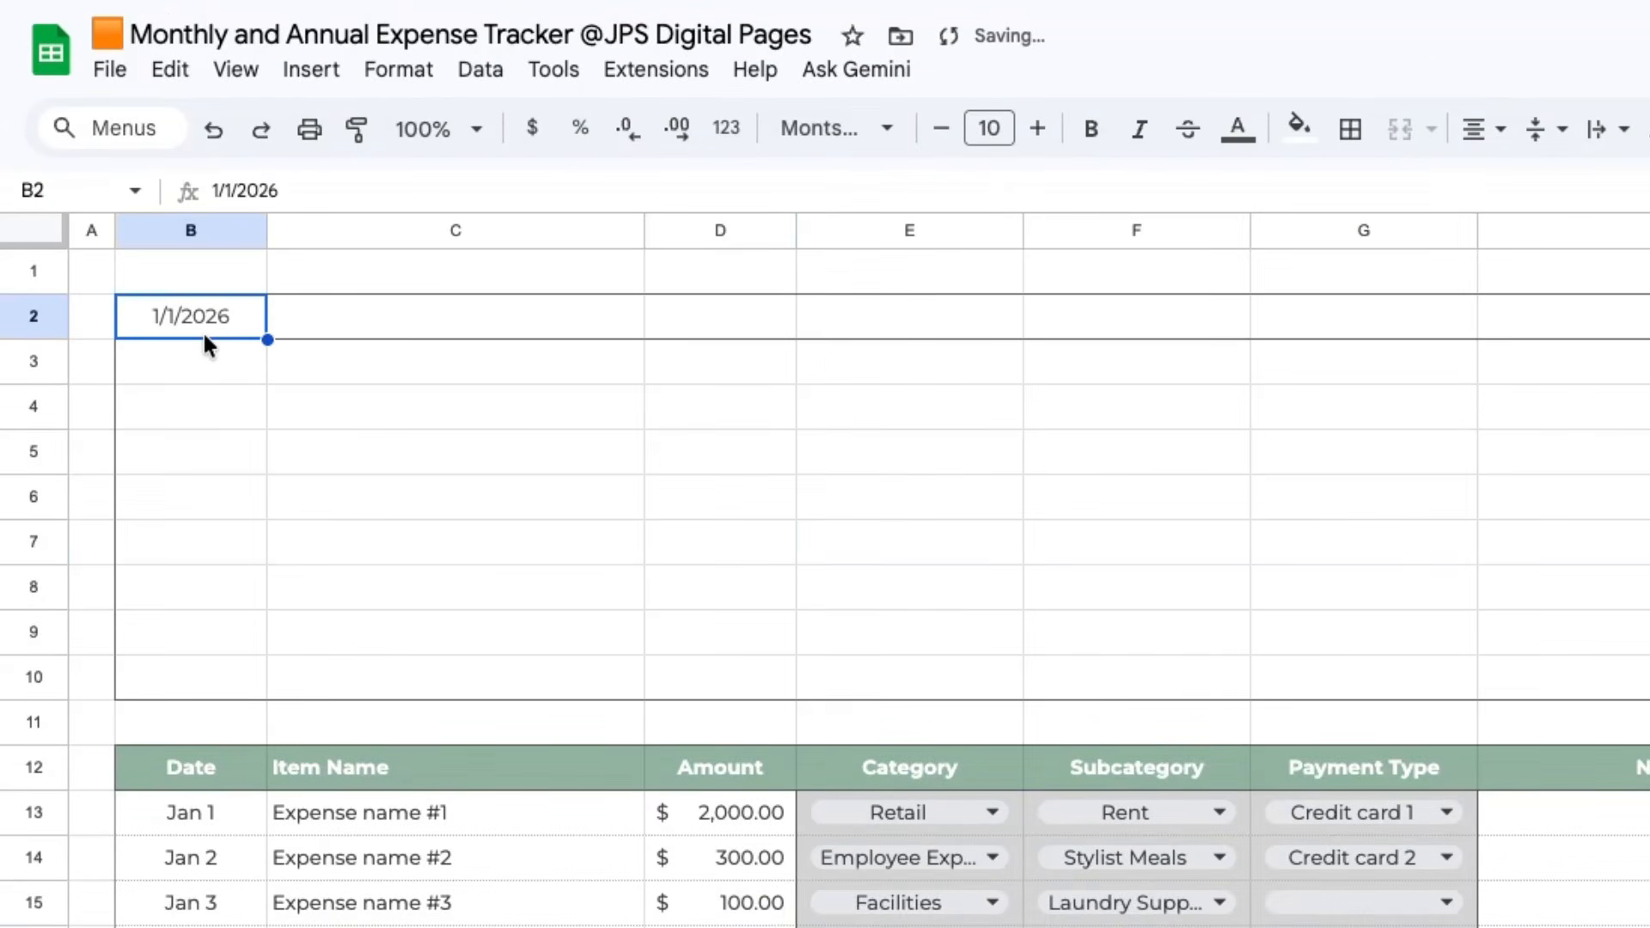
click(414, 67)
mouse_move(567, 197)
click(972, 924)
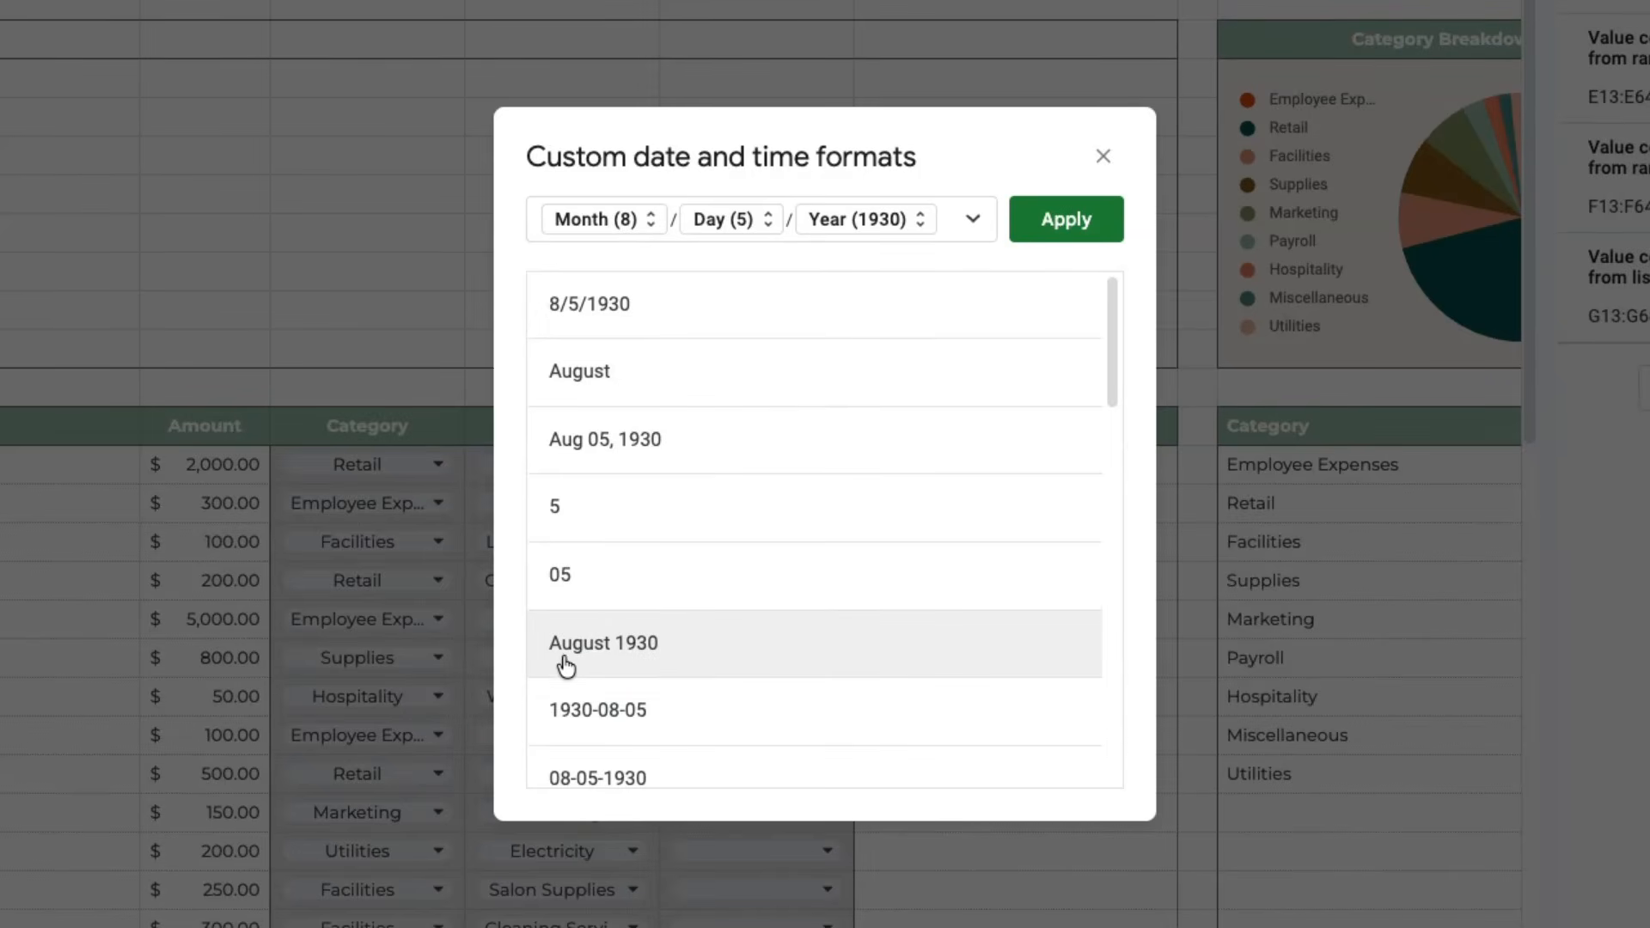
click(602, 660)
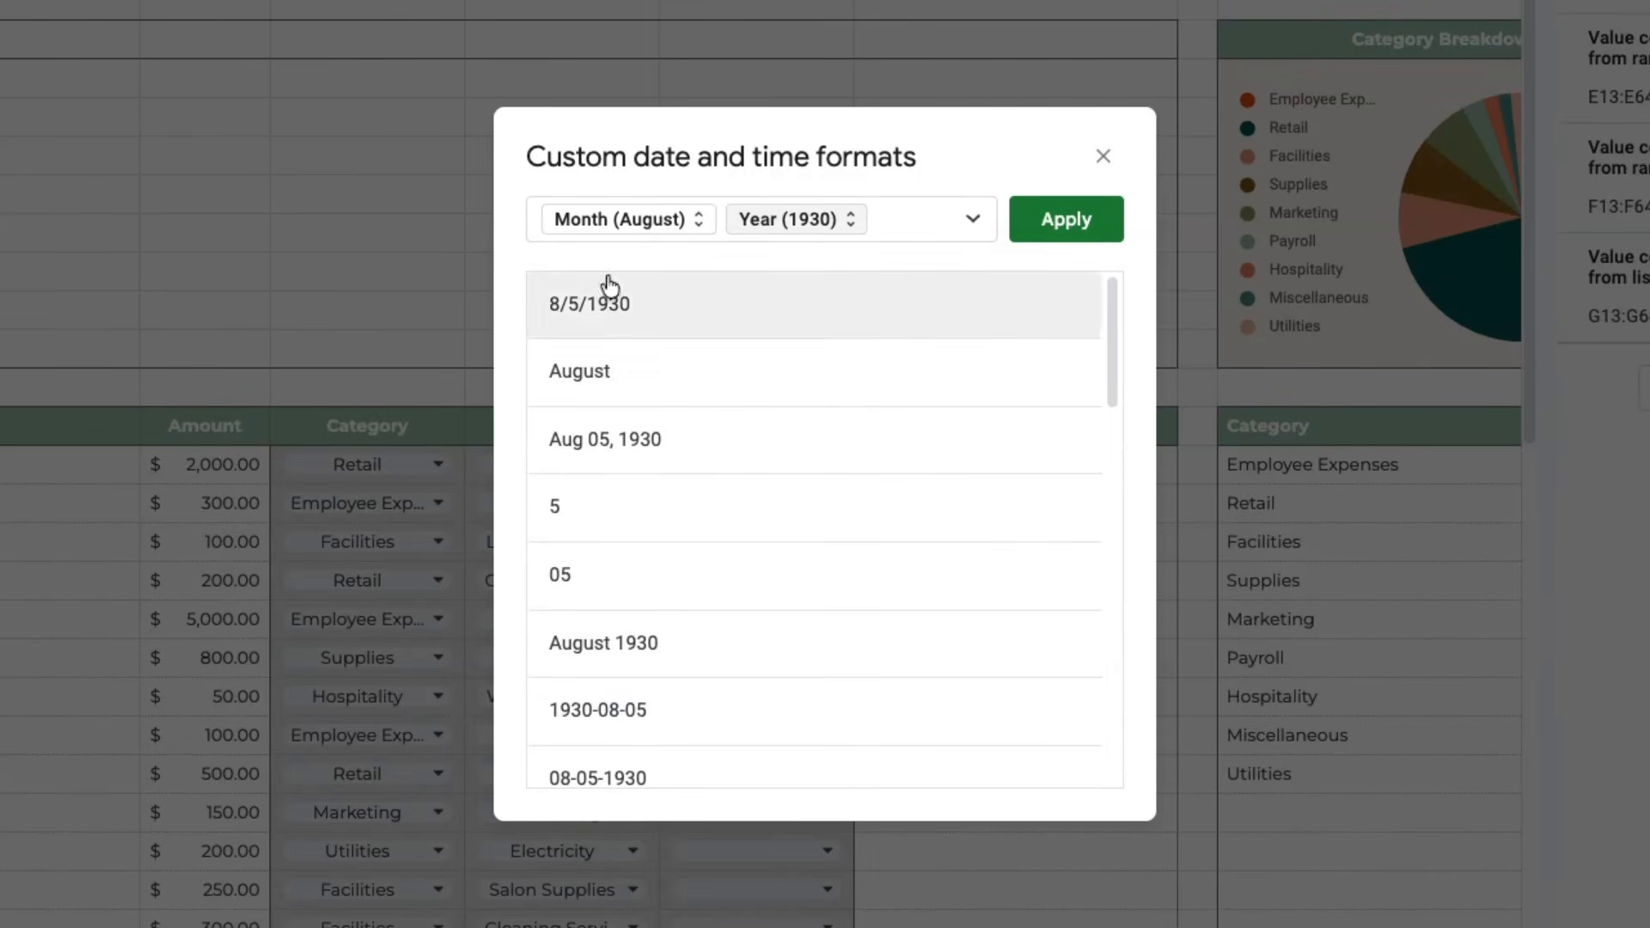
click(837, 225)
click(845, 297)
click(1031, 232)
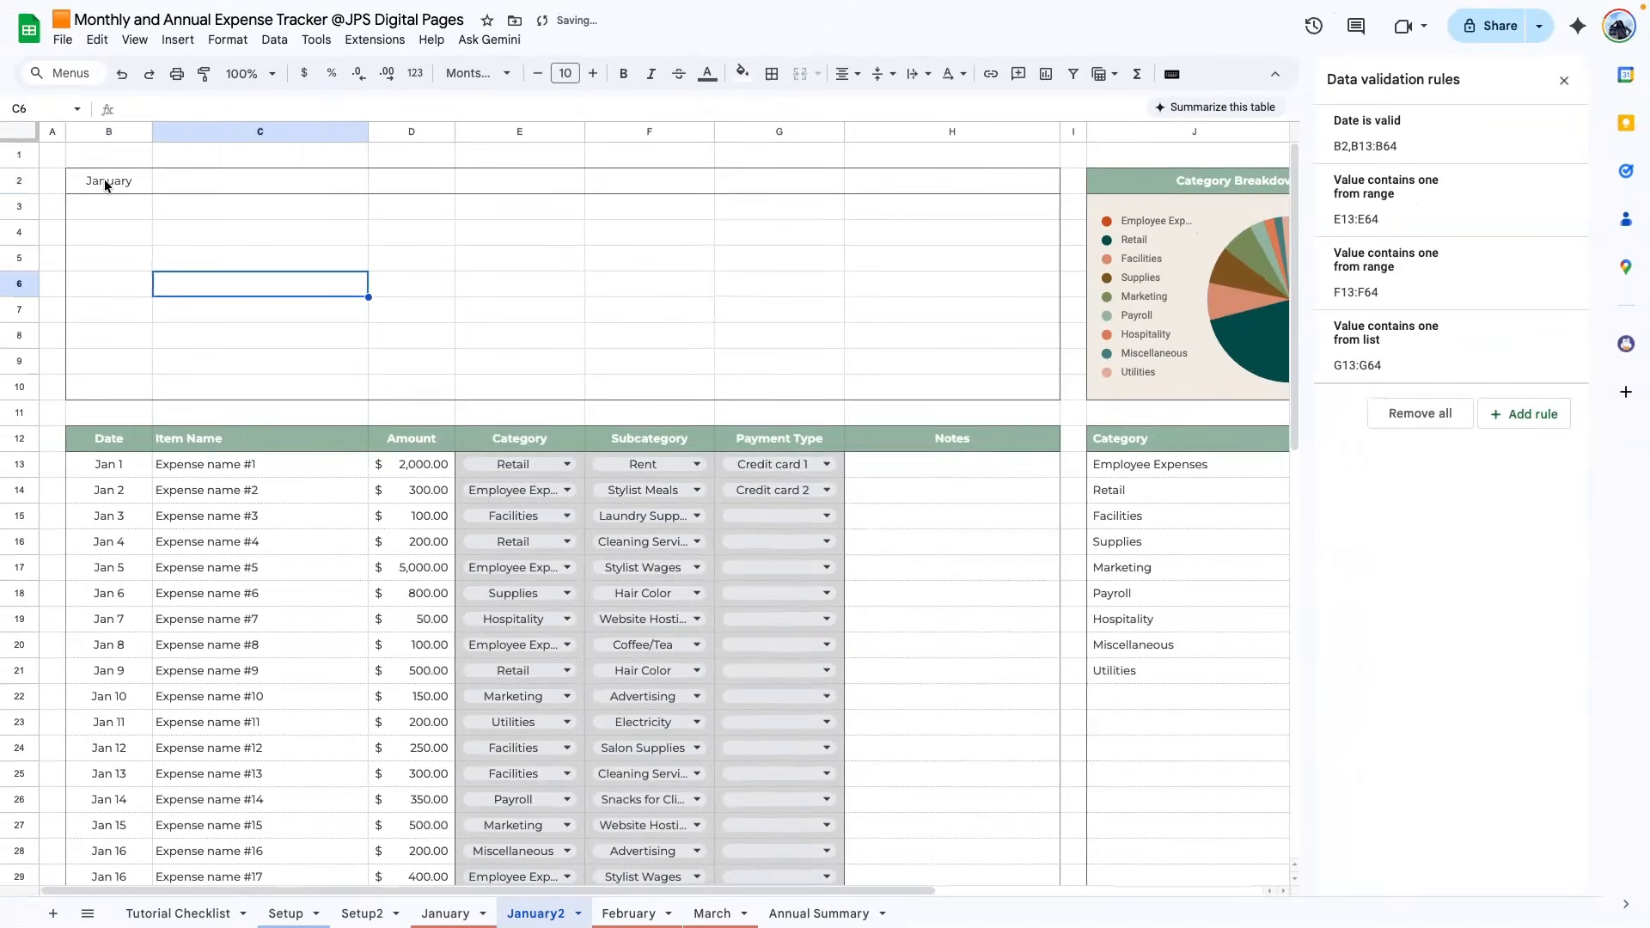
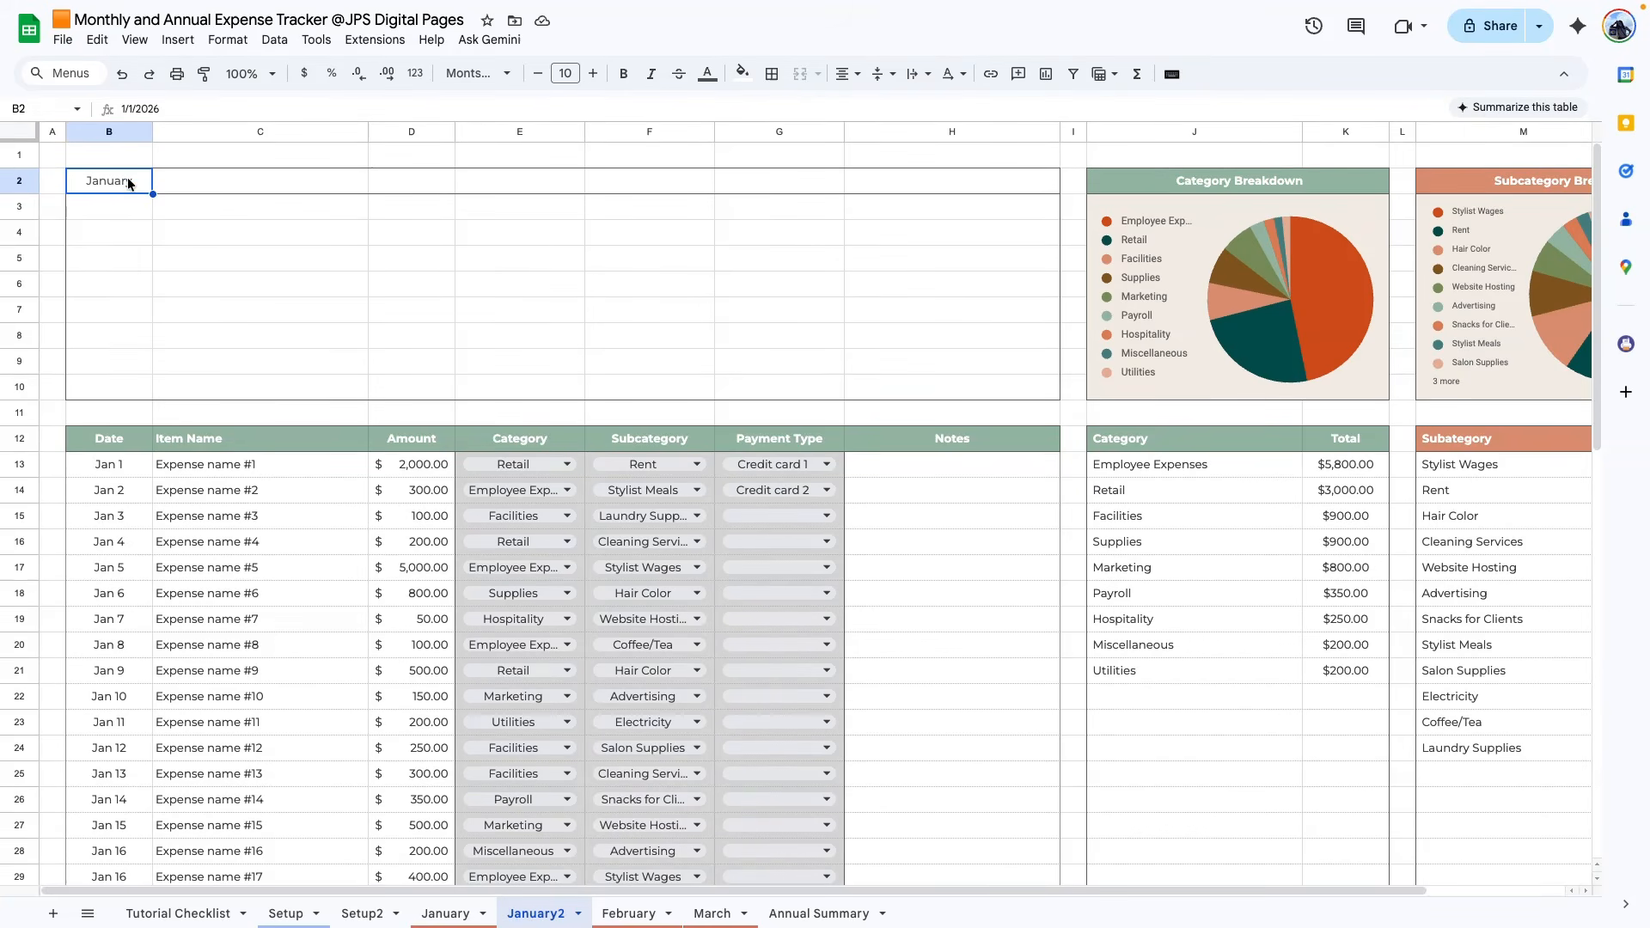
- Merge C2:F2, label it Daily Spending Trends, and enter Spending Total in G2
drag(166, 182, 811, 188)
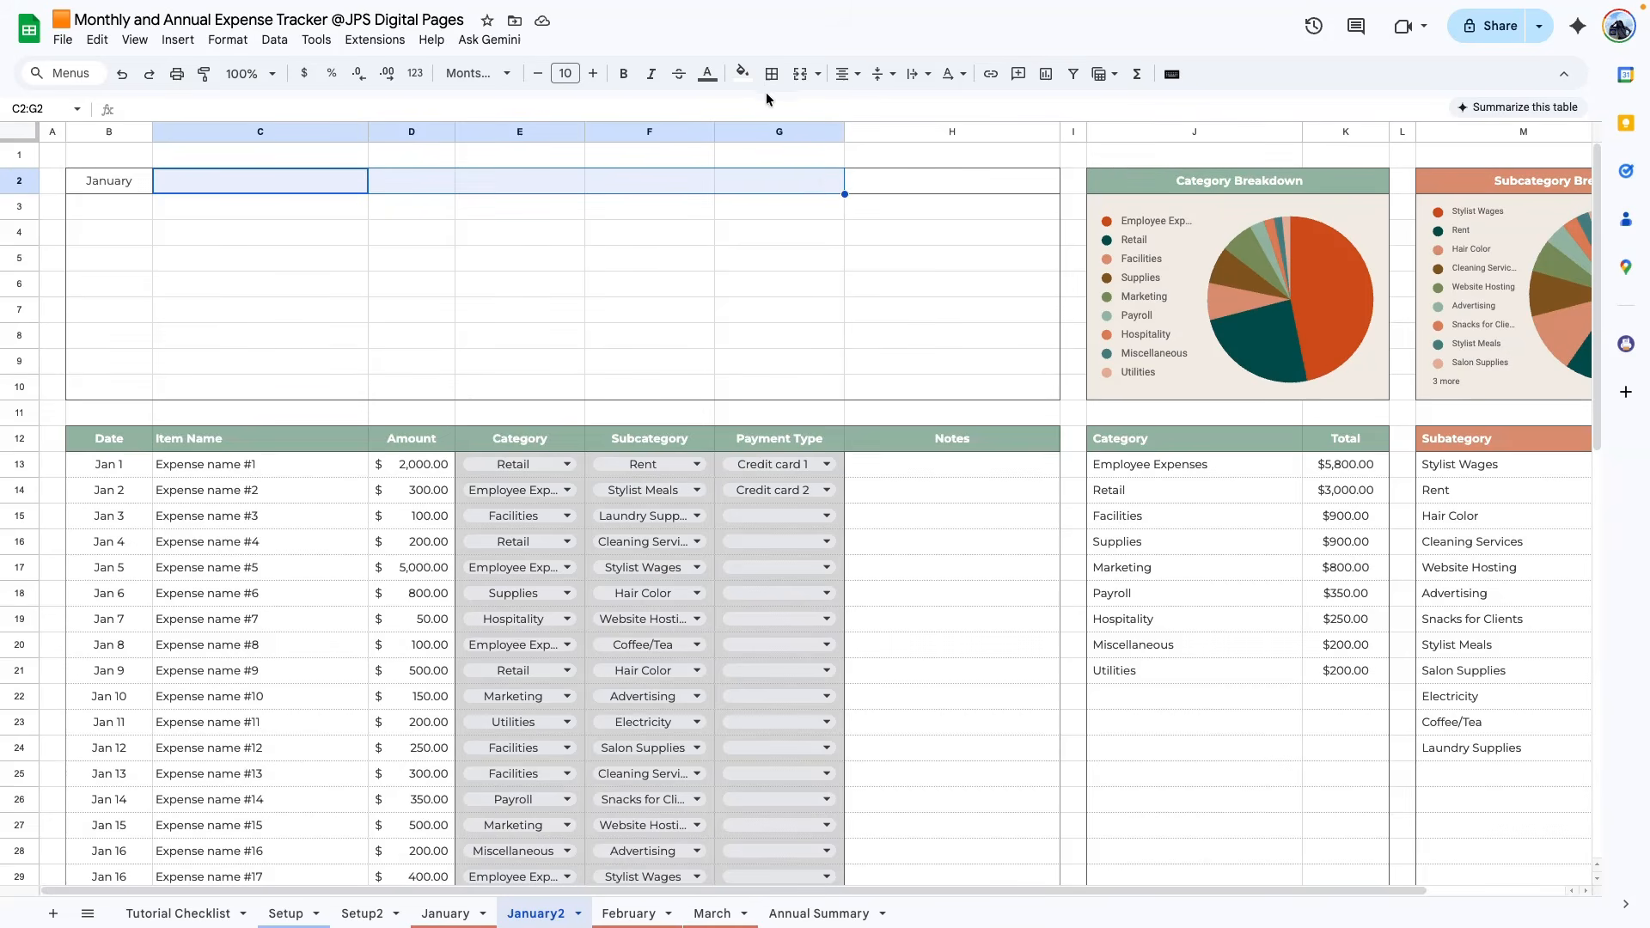
drag(626, 203, 633, 187)
click(800, 75)
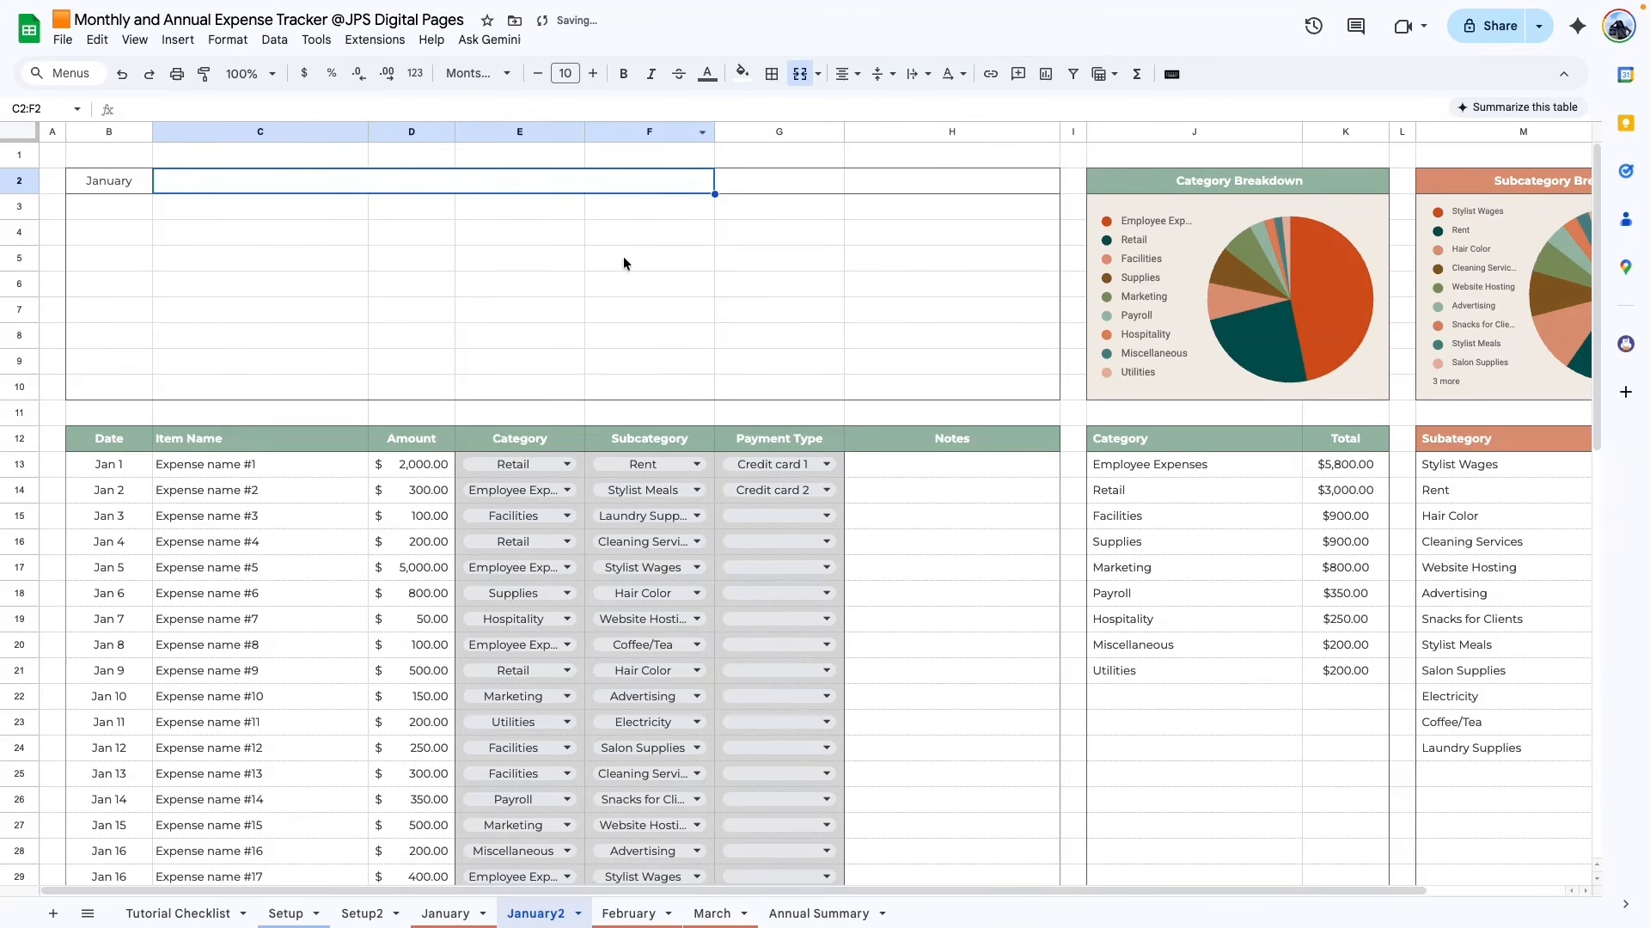
click(755, 184)
click(894, 183)
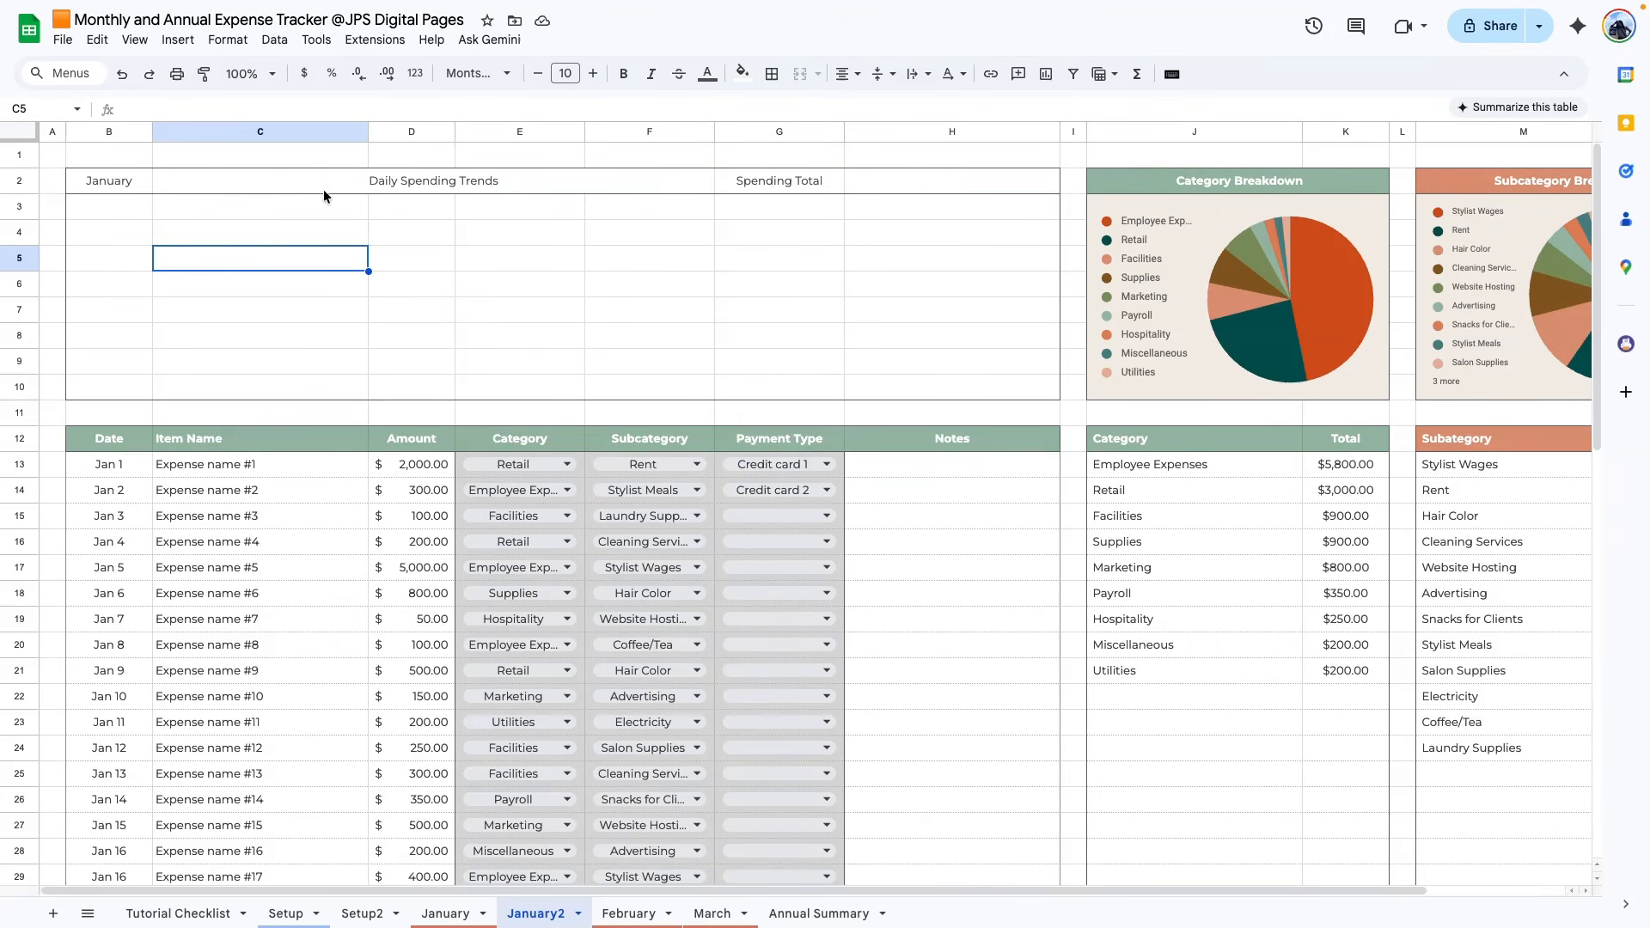
- Make the header row B2:H2 bold with white text, filling B2 and G2 orange and C2:F2 and H2 green
click(328, 184)
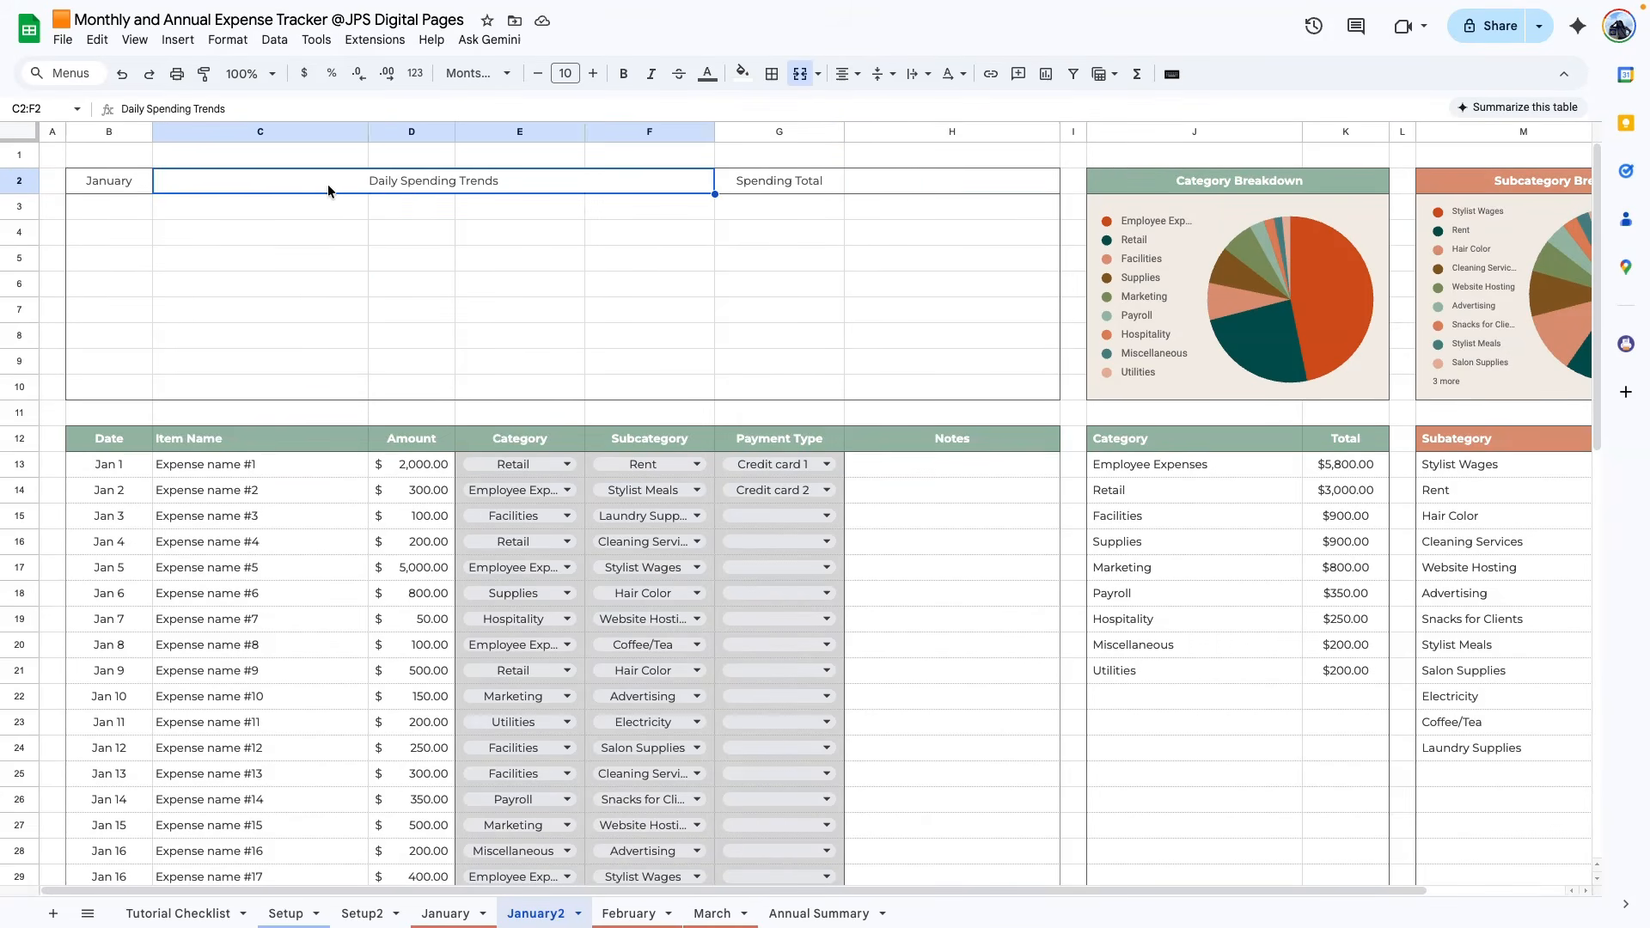
click(811, 184)
drag(913, 183, 116, 182)
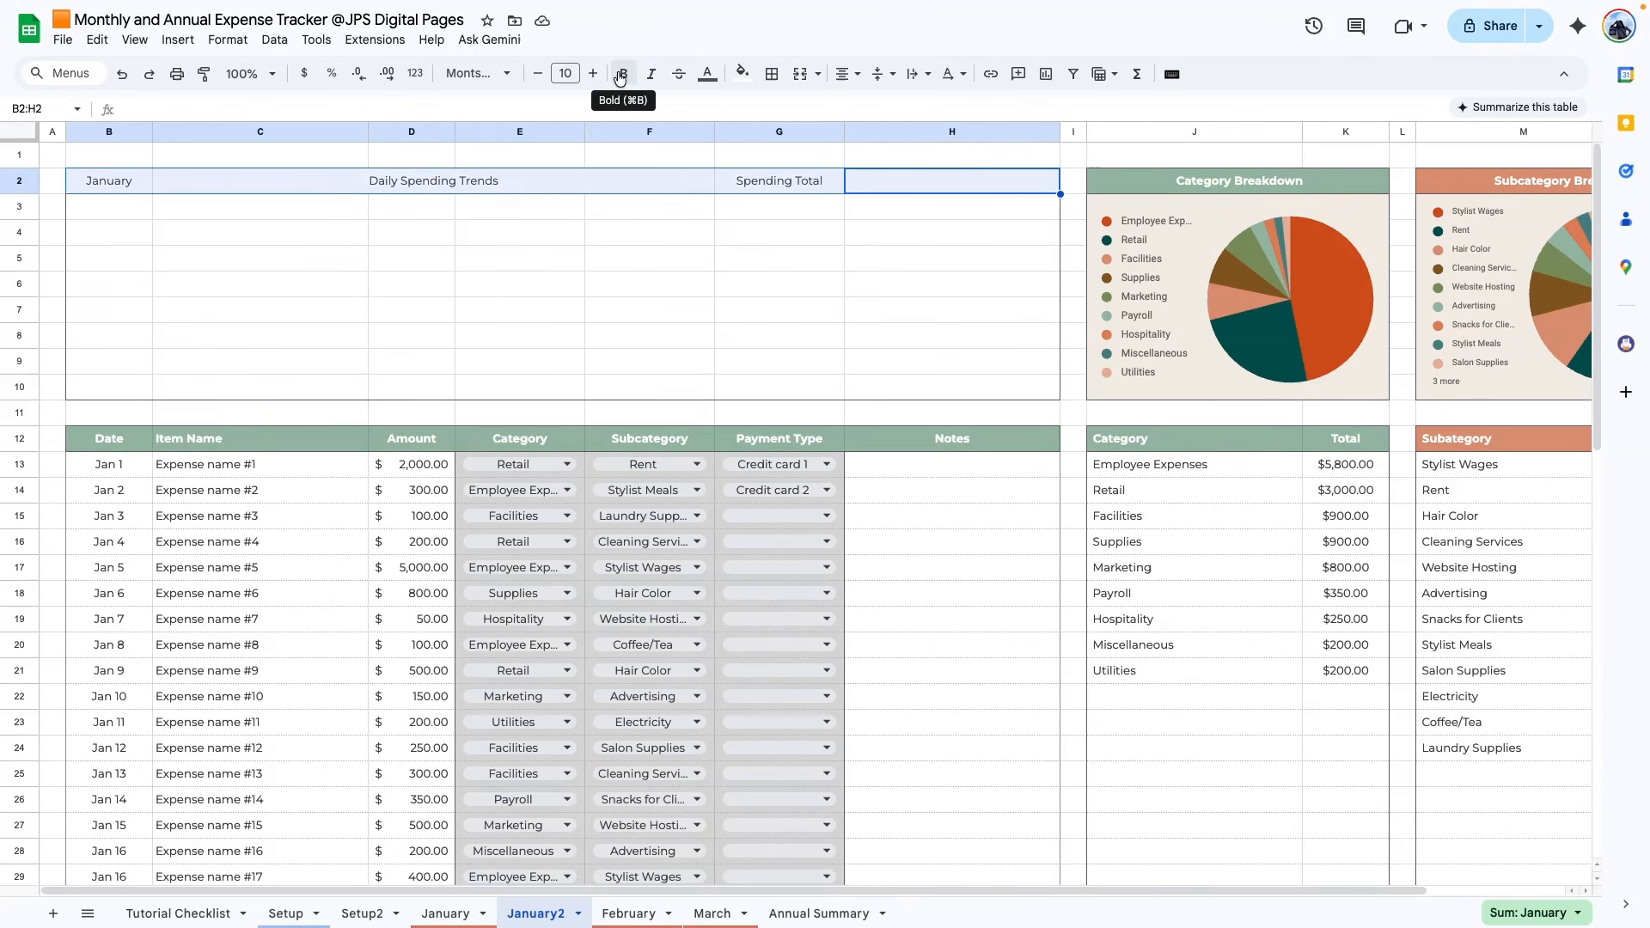
click(623, 74)
click(354, 290)
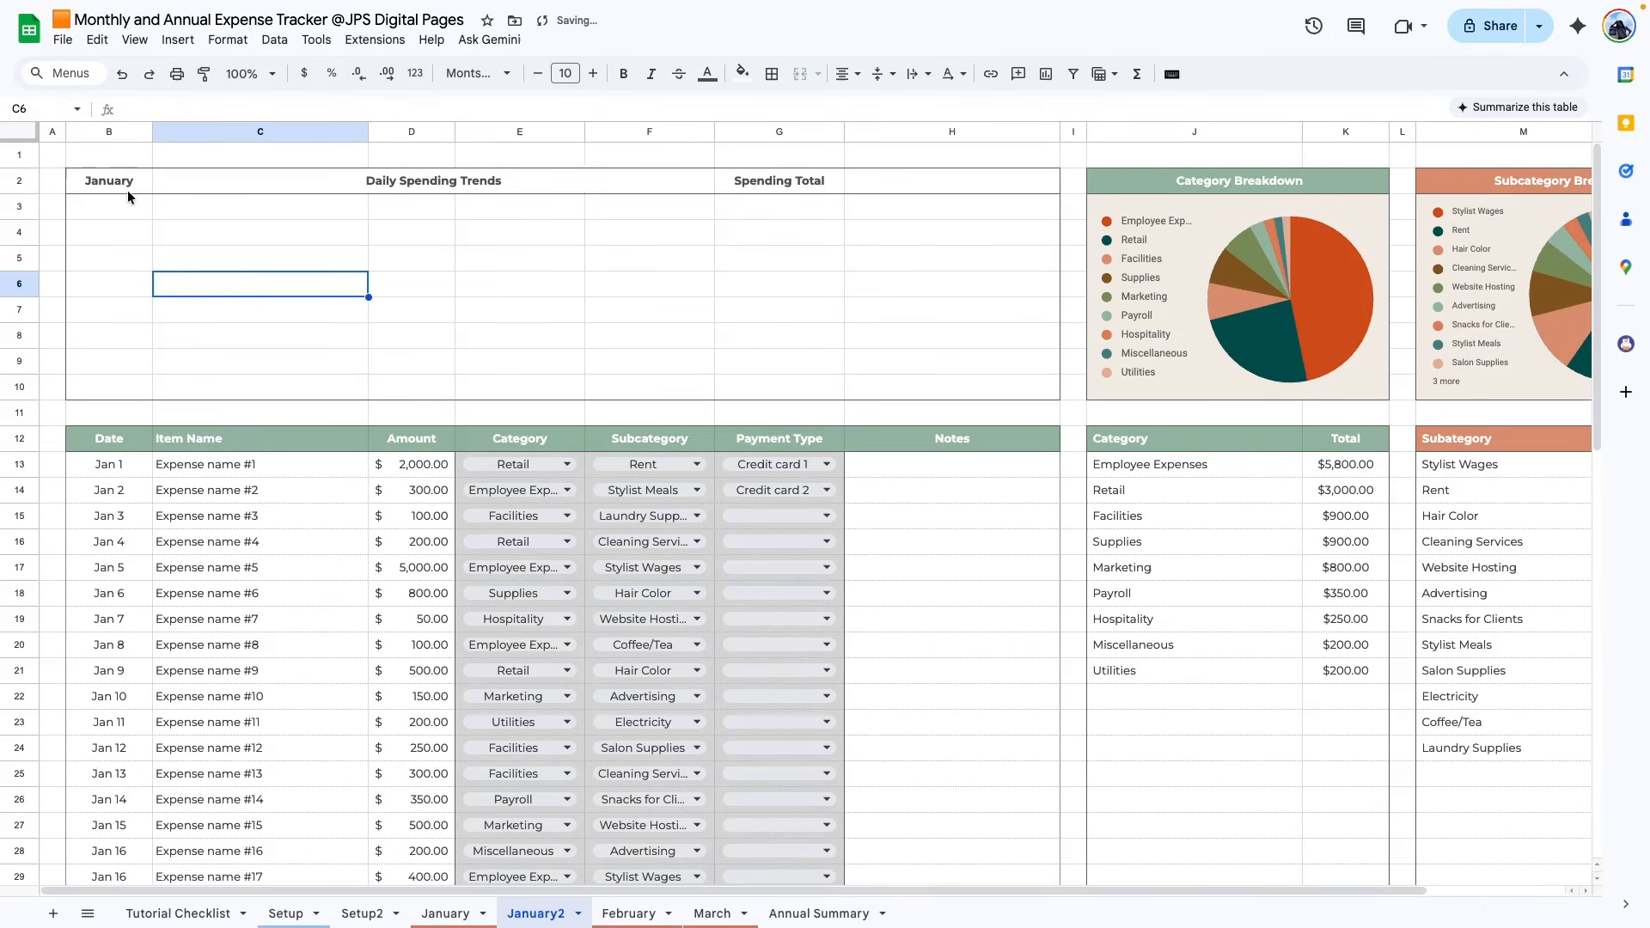
click(873, 263)
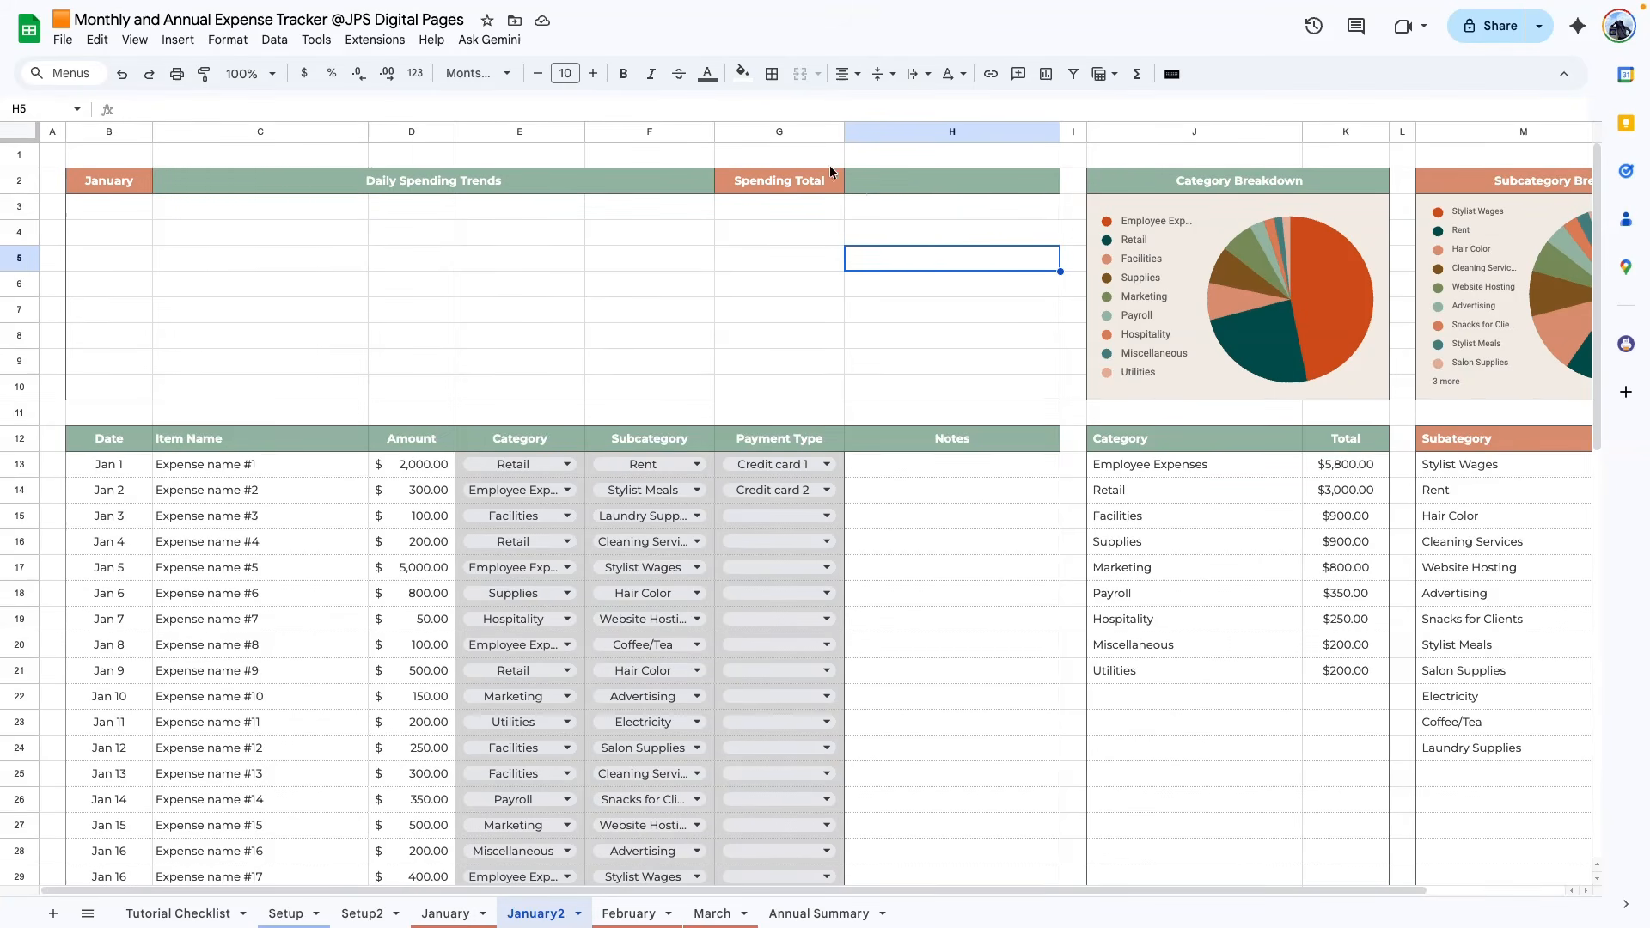
- Enter a formula in H2 that sums the amounts in D13:D64
click(928, 182)
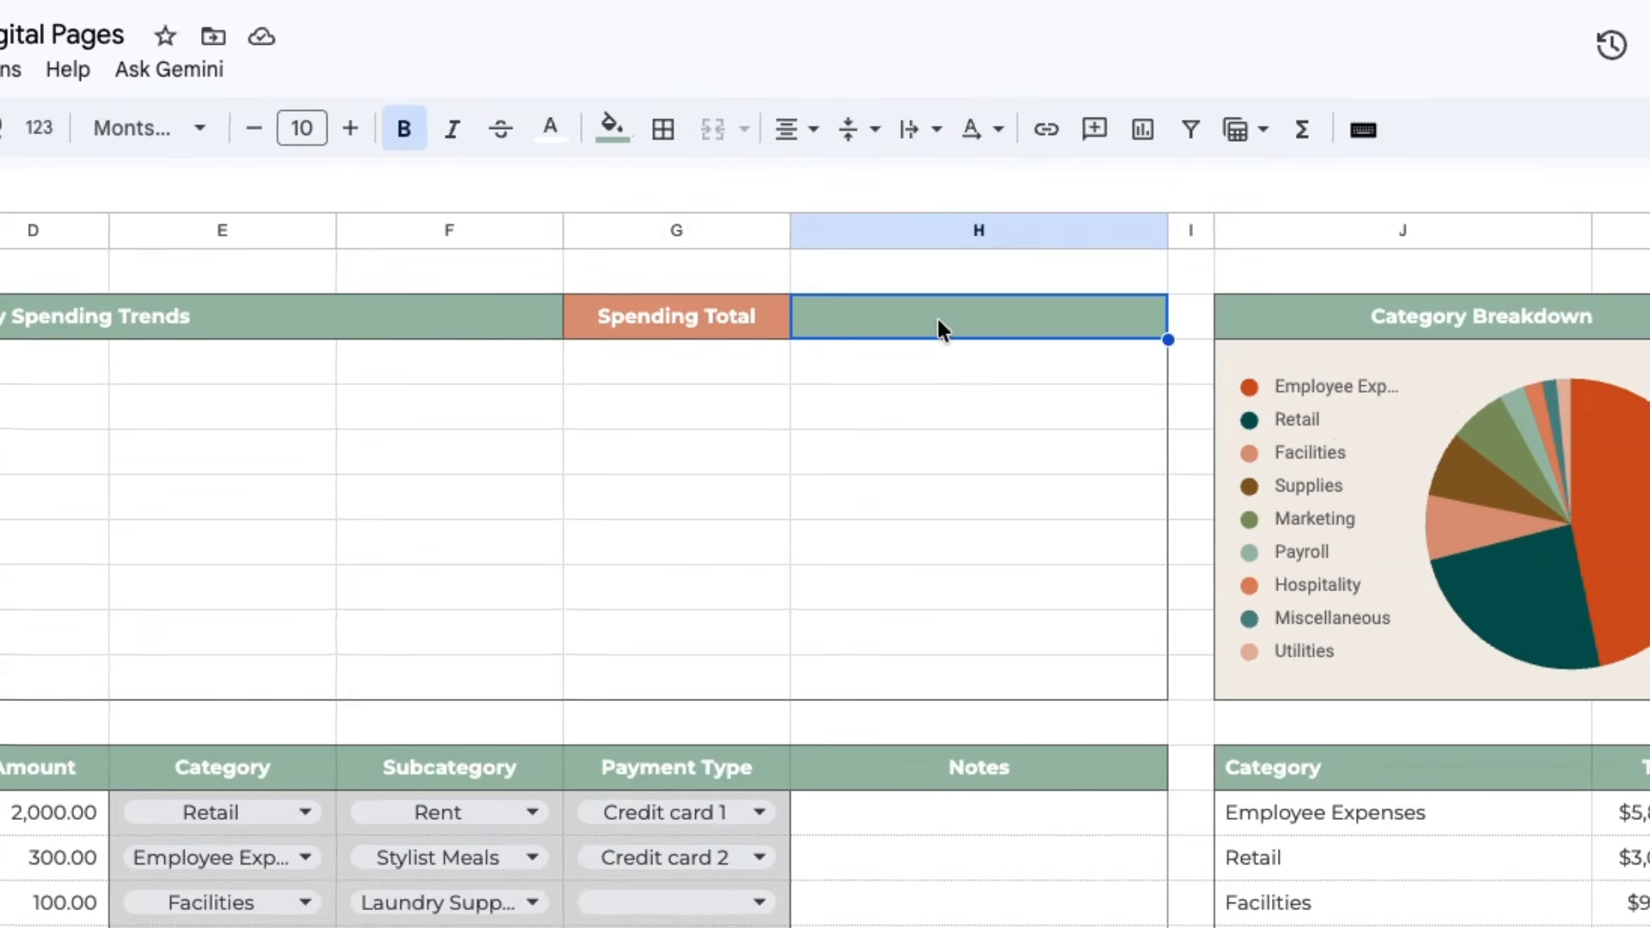
text(=SUM()
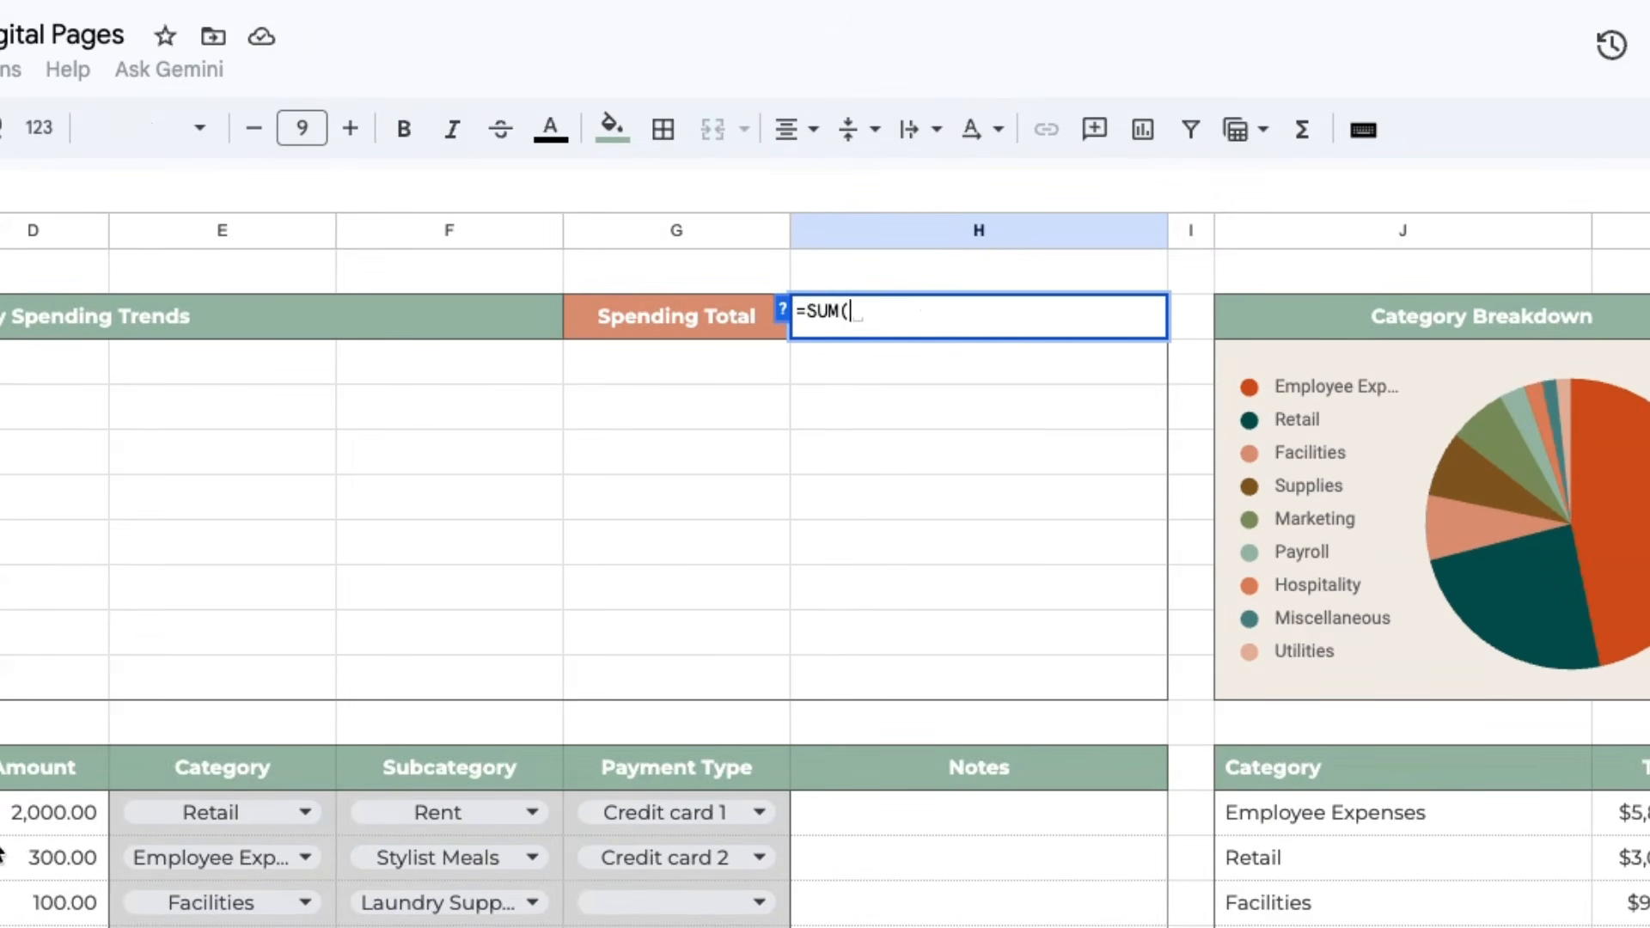
drag(14, 809, 14, 927)
key(Return)
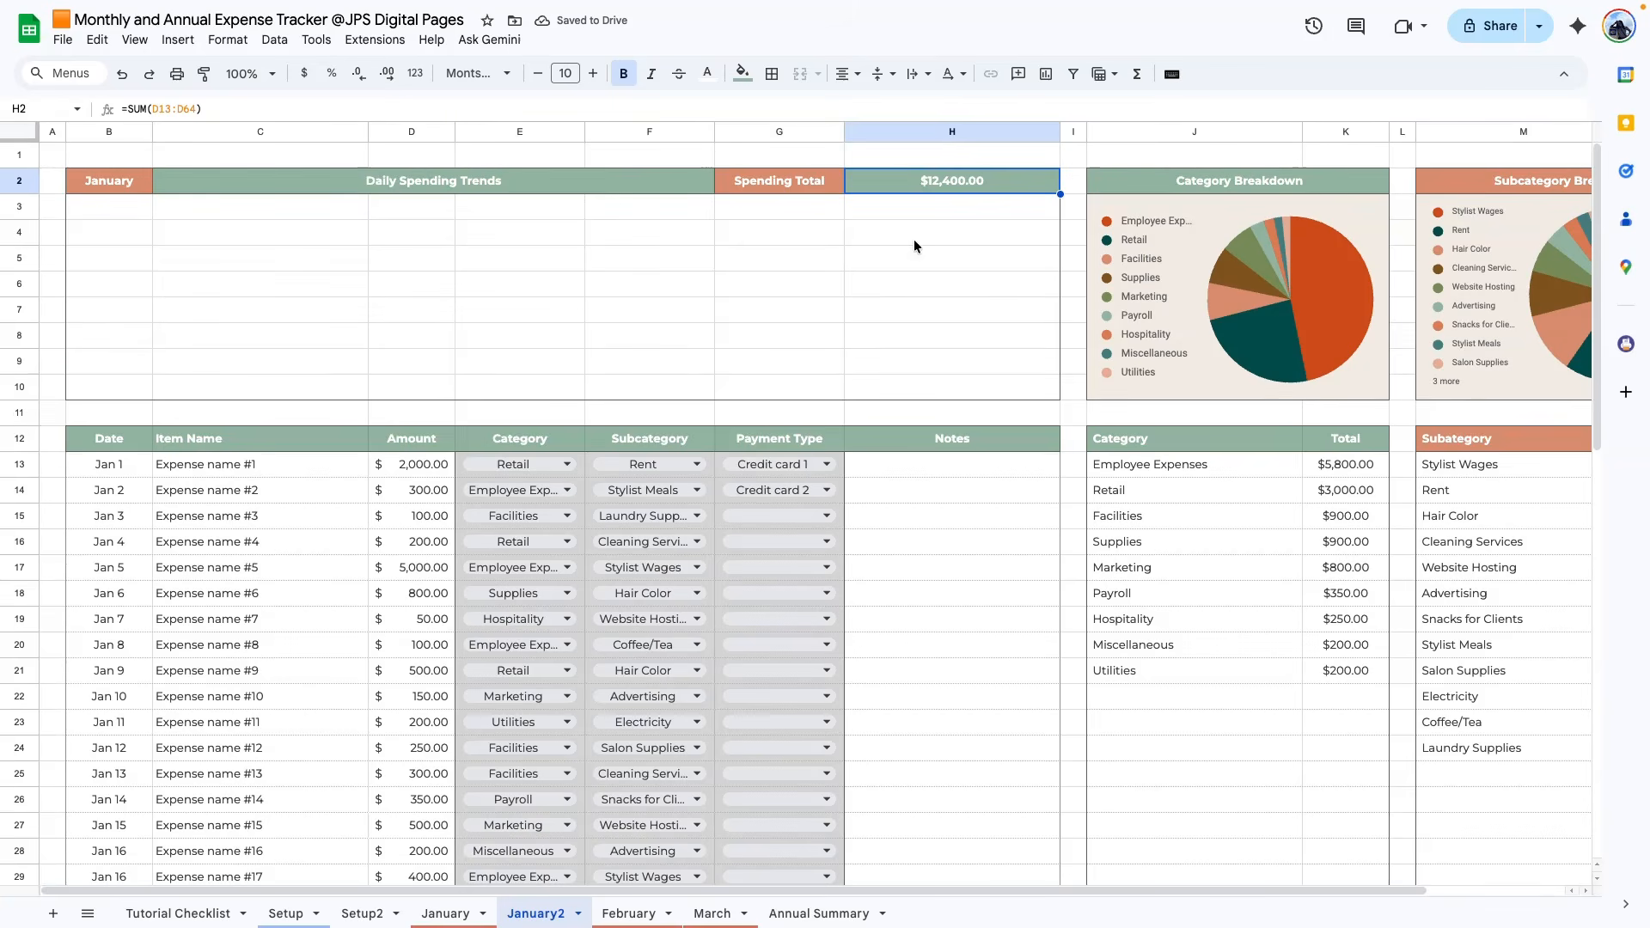
click(520, 284)
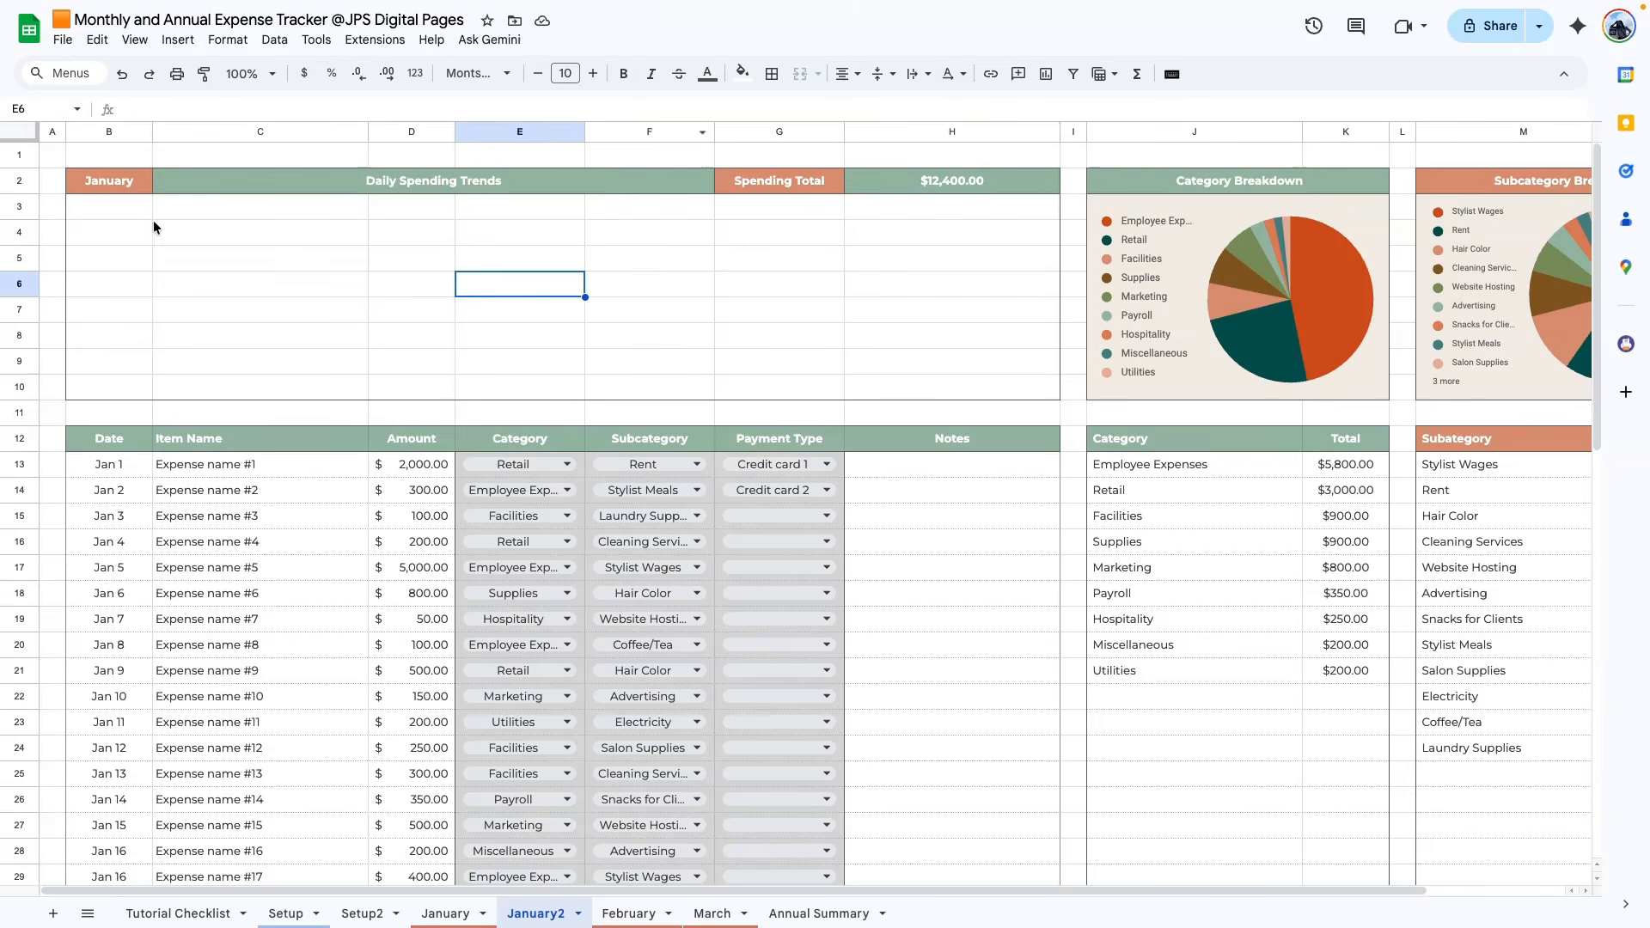
- Merge the empty block B3:H10 below the header row into one cell
drag(110, 214, 1040, 384)
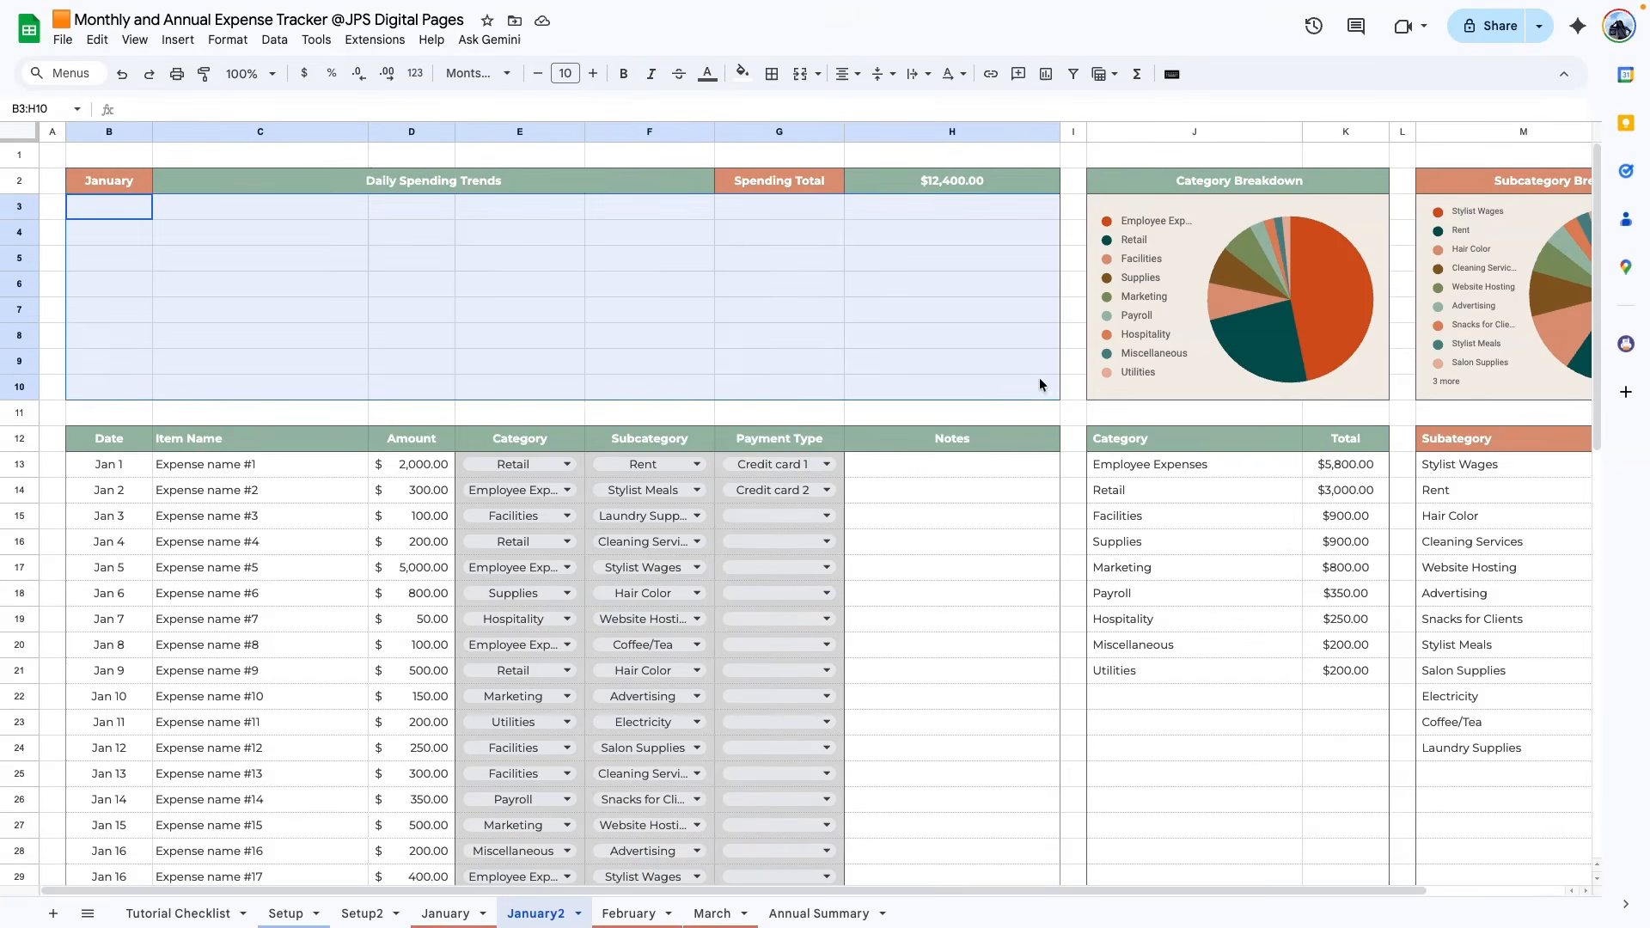
click(798, 78)
click(951, 542)
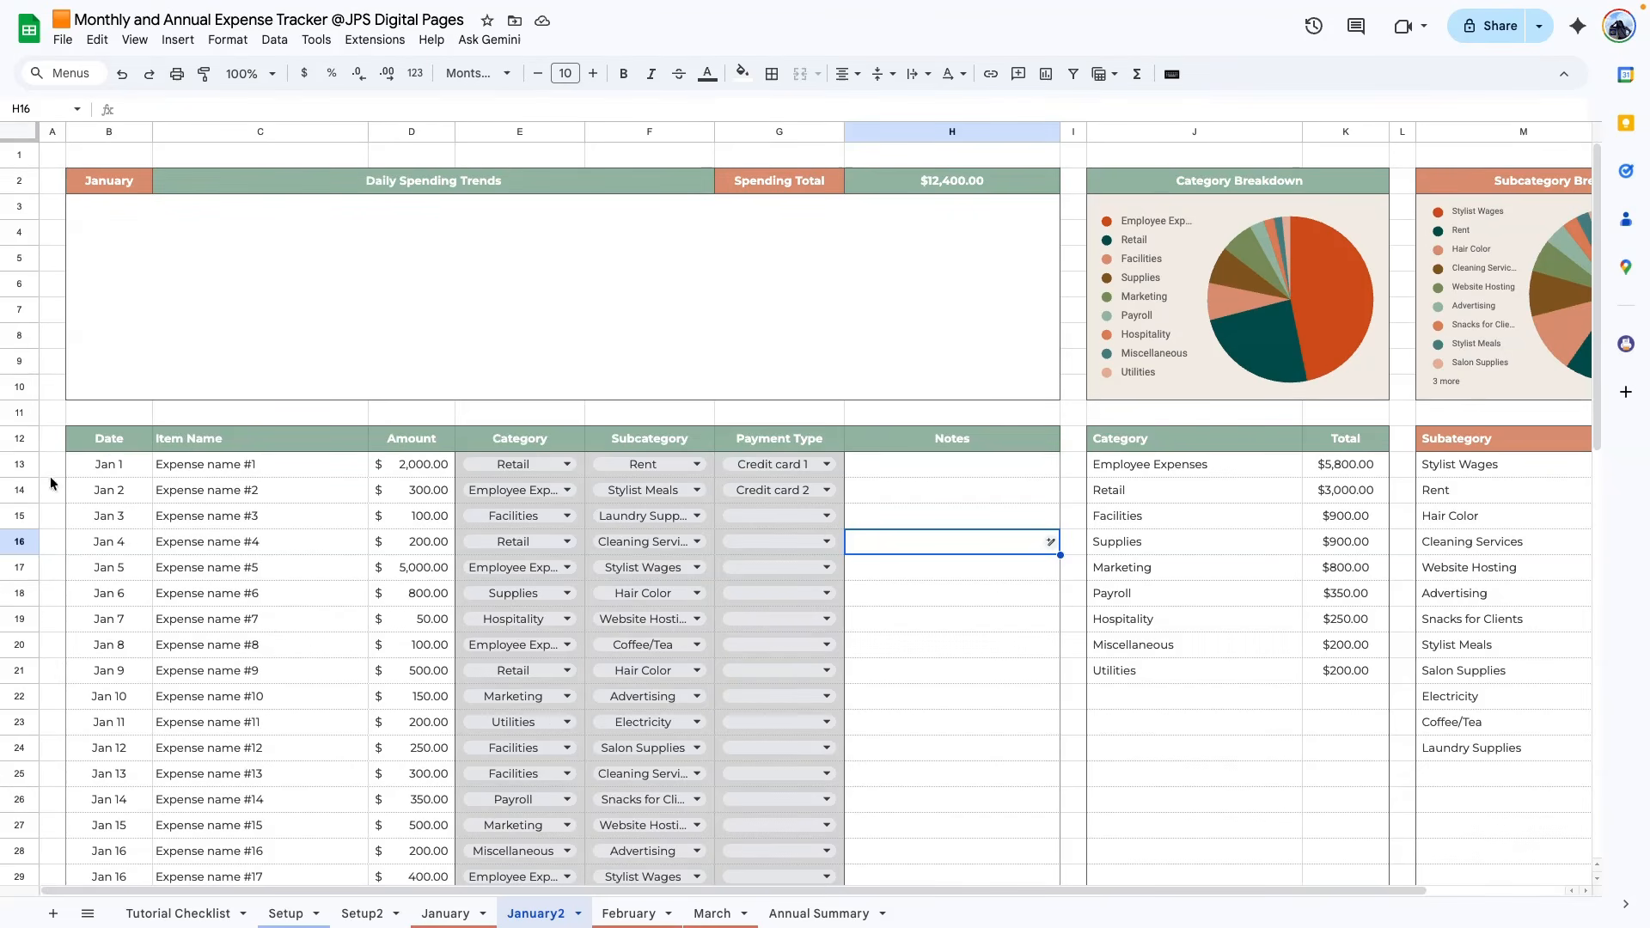
key(Down)
key(Down)
key(Down)
key(Down)
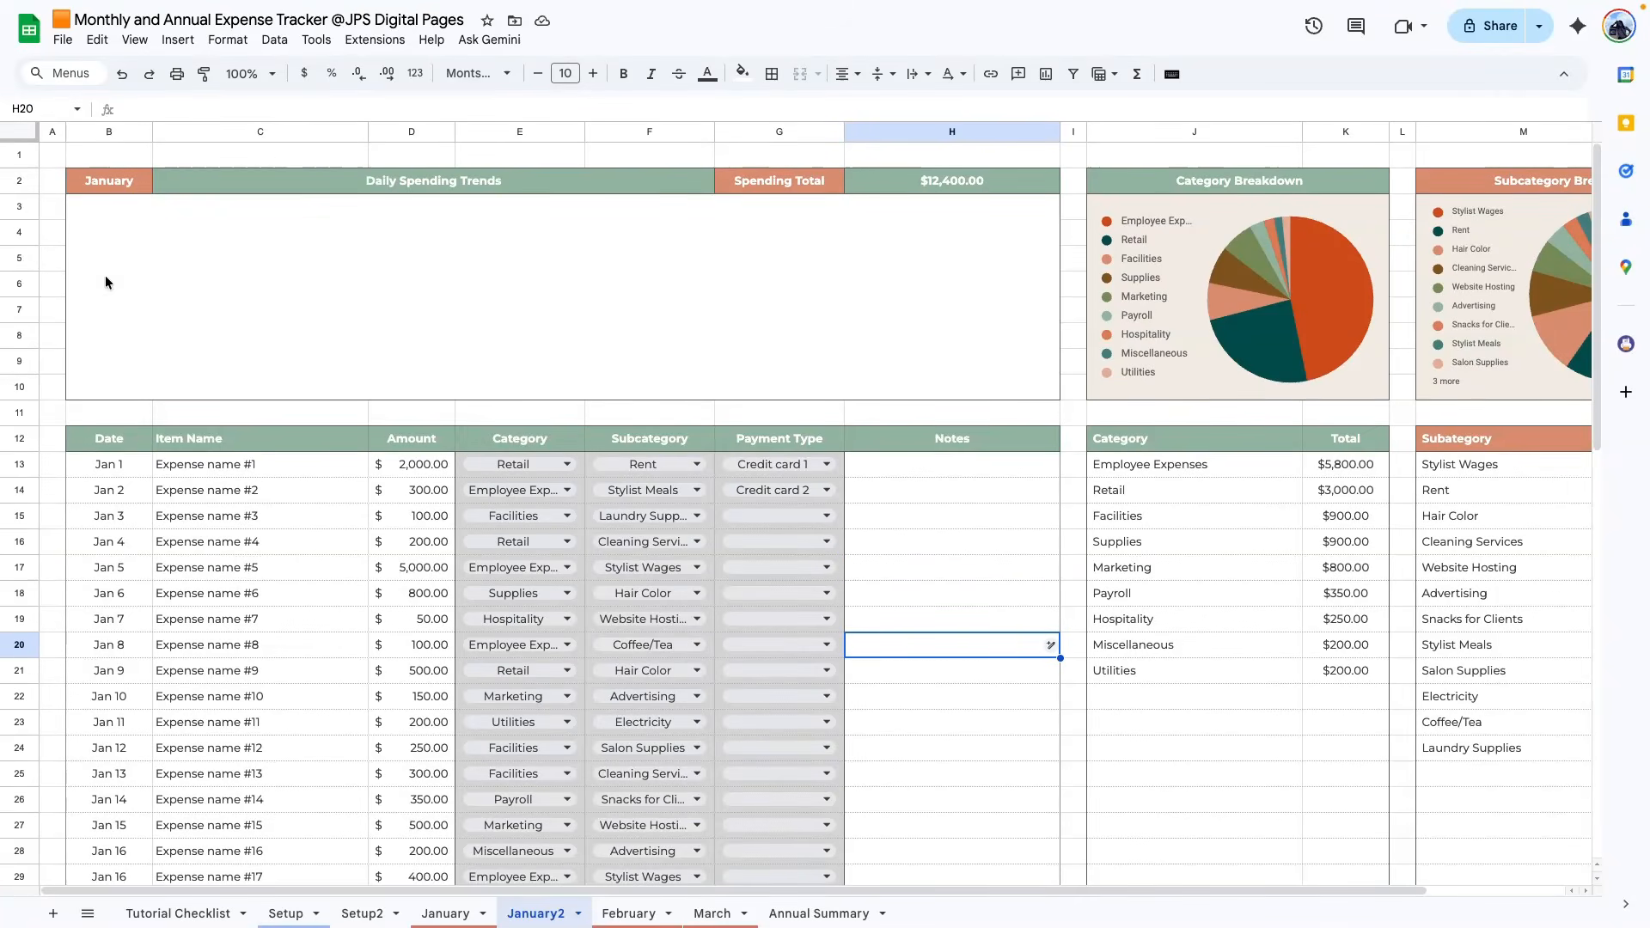
- Insert a chart from the Date and Amount columns, B12:B64 and D12:D64, and make it an area chart
drag(112, 445, 135, 801)
scroll(344, 516, up, 11)
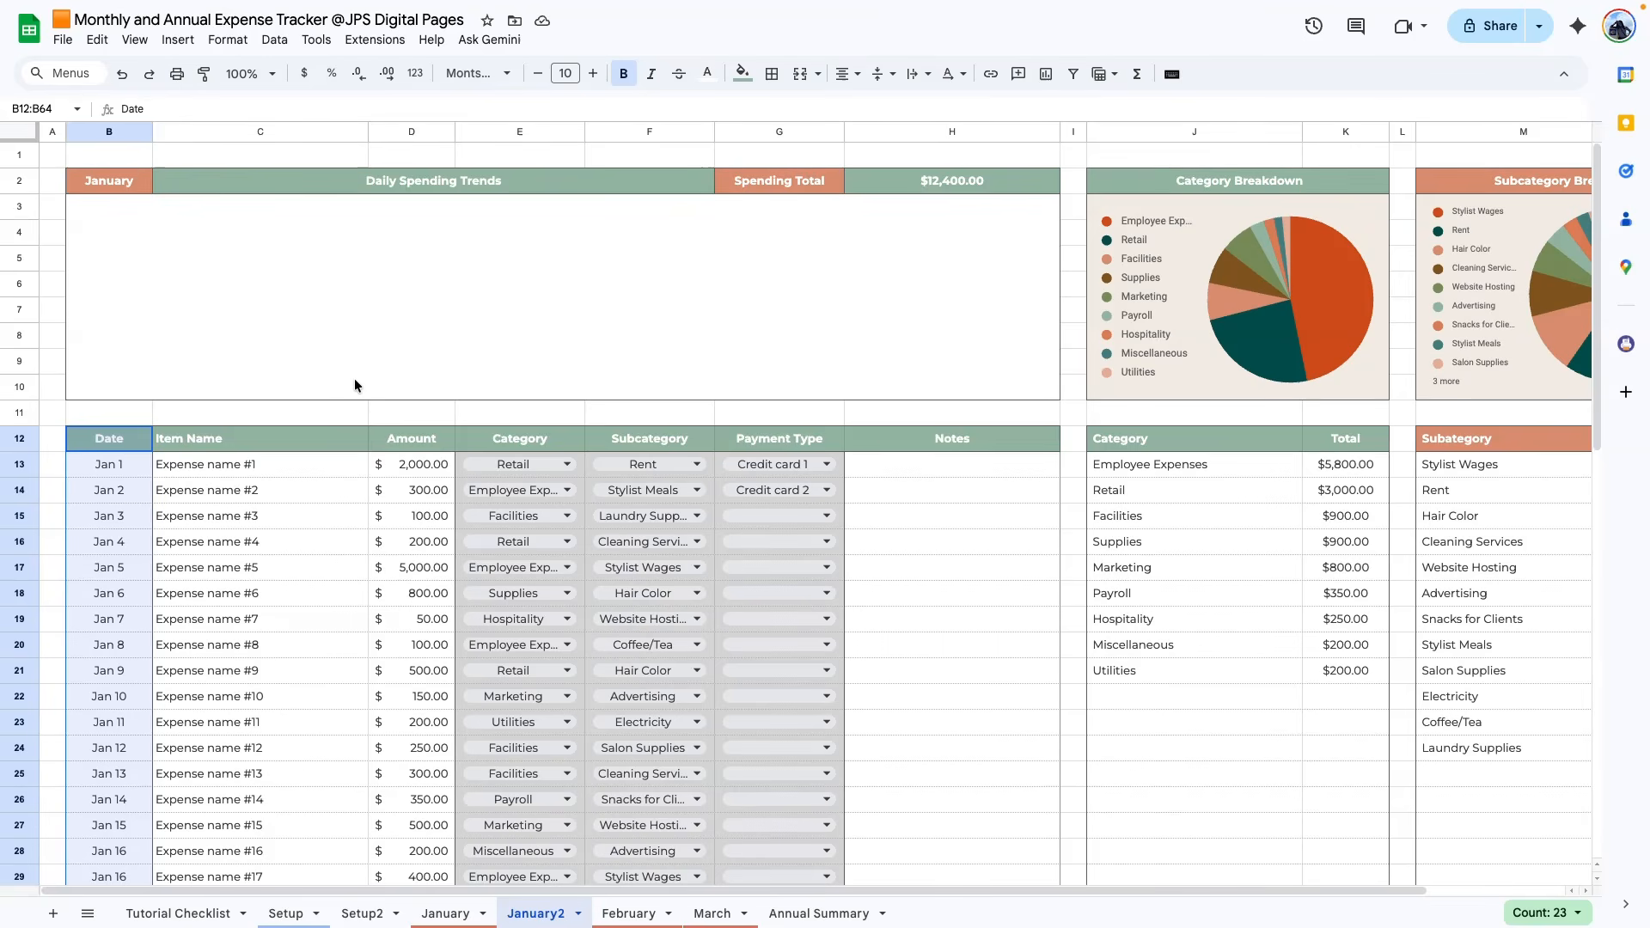
drag(424, 438, 398, 814)
scroll(169, 504, up, 15)
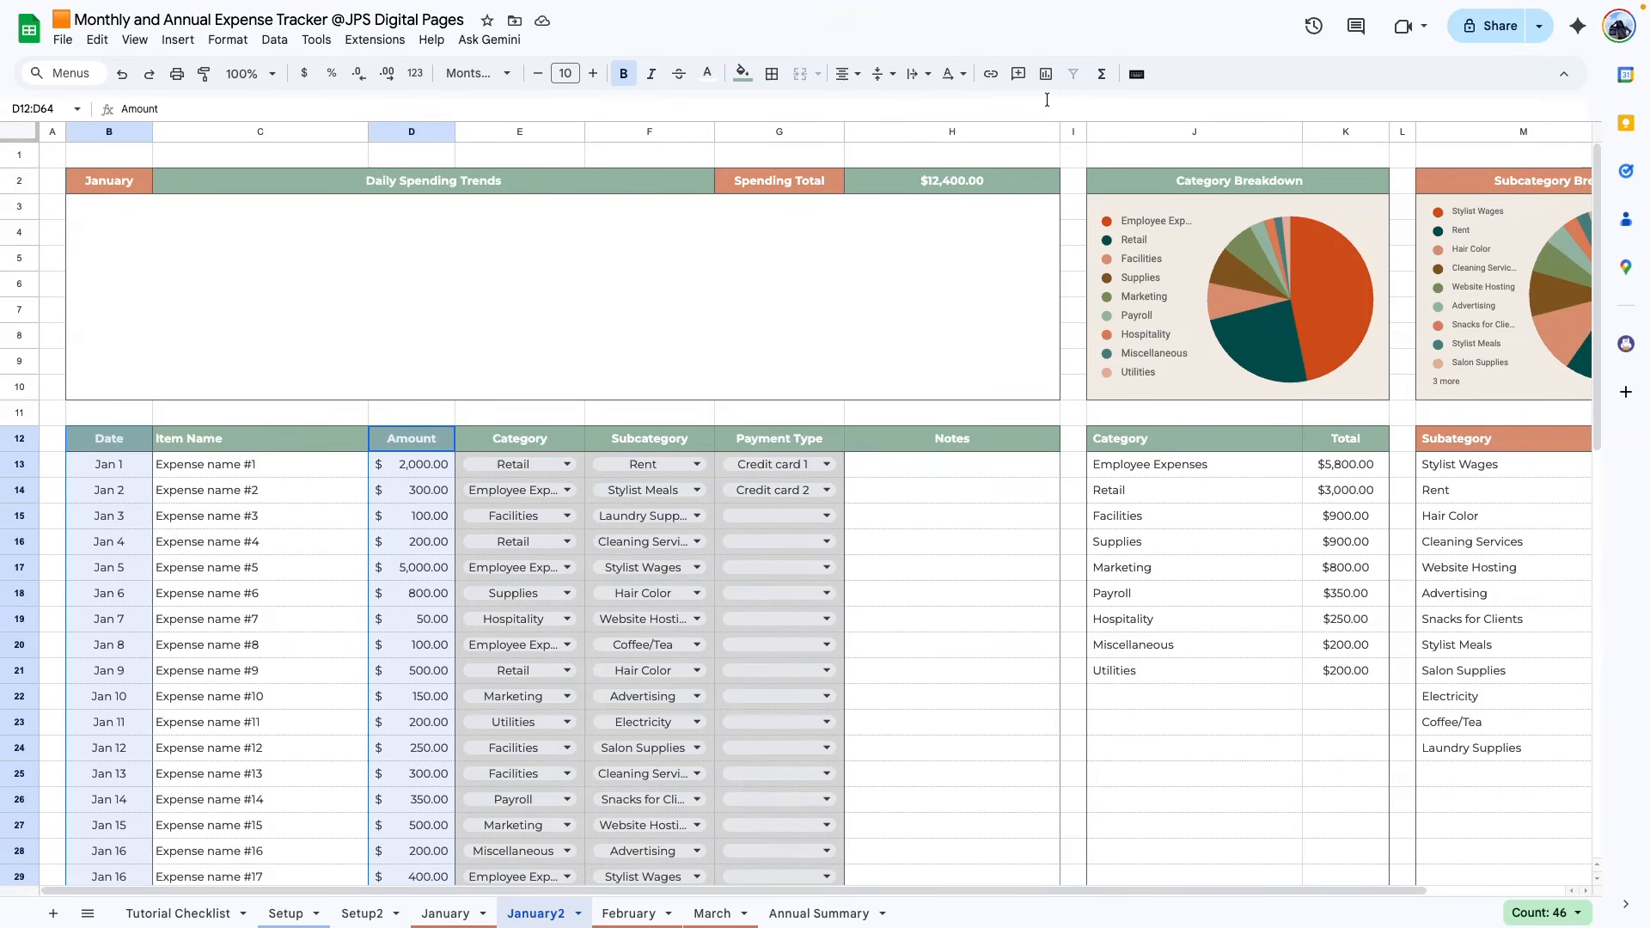
click(1046, 73)
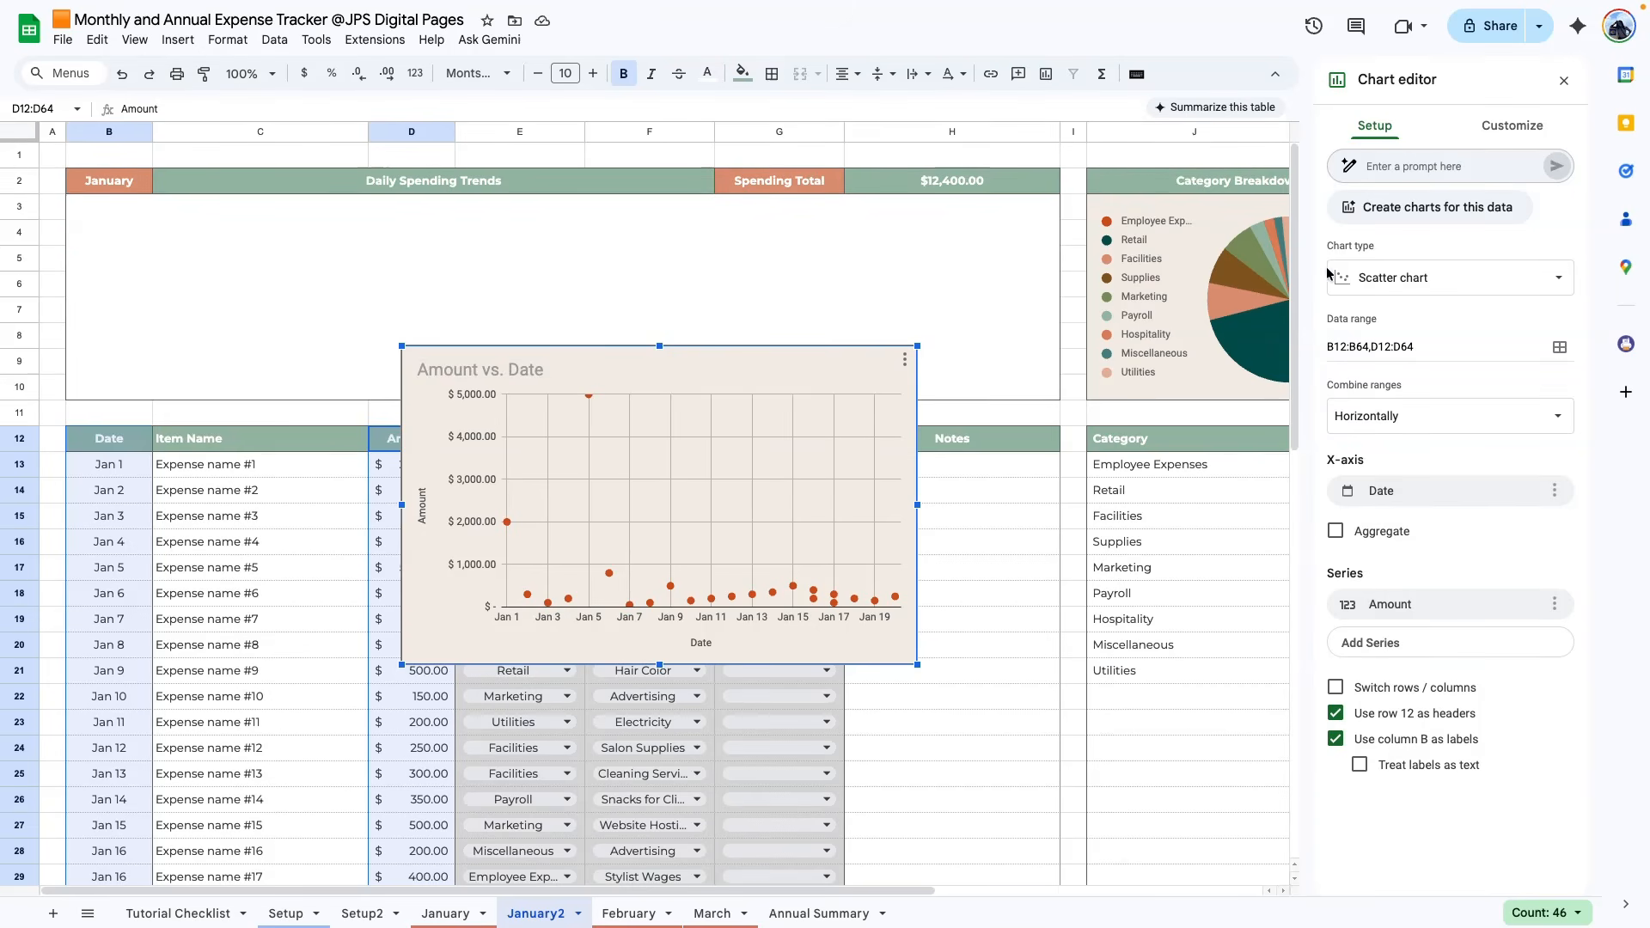
click(1404, 279)
scroll(1362, 494, down, 1)
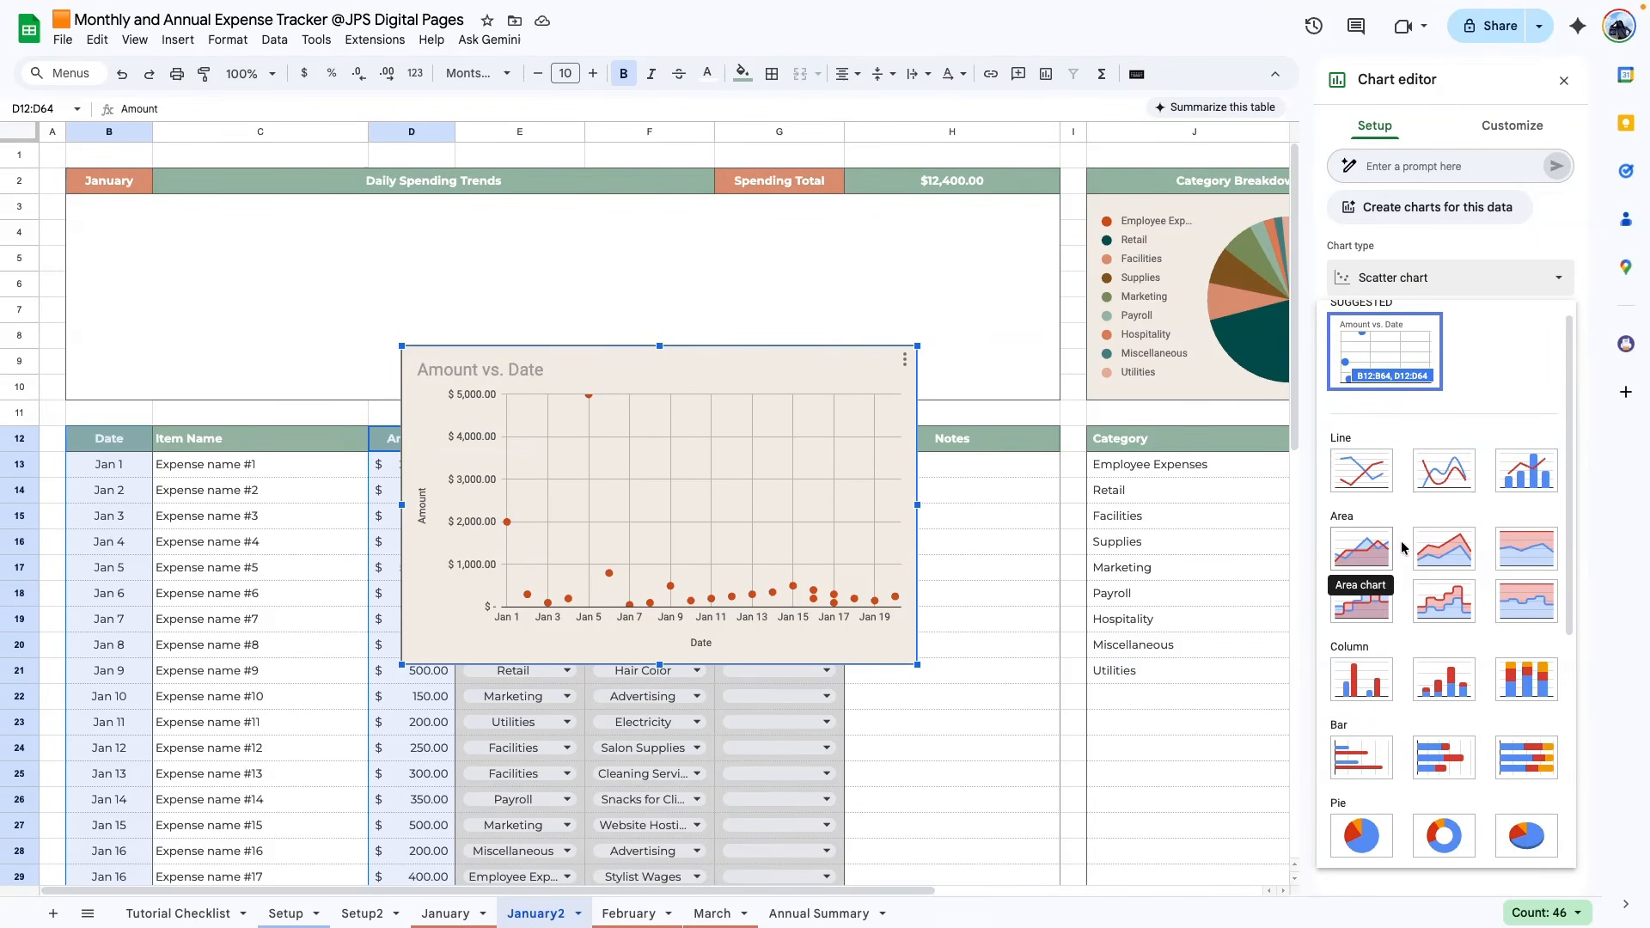
click(1368, 558)
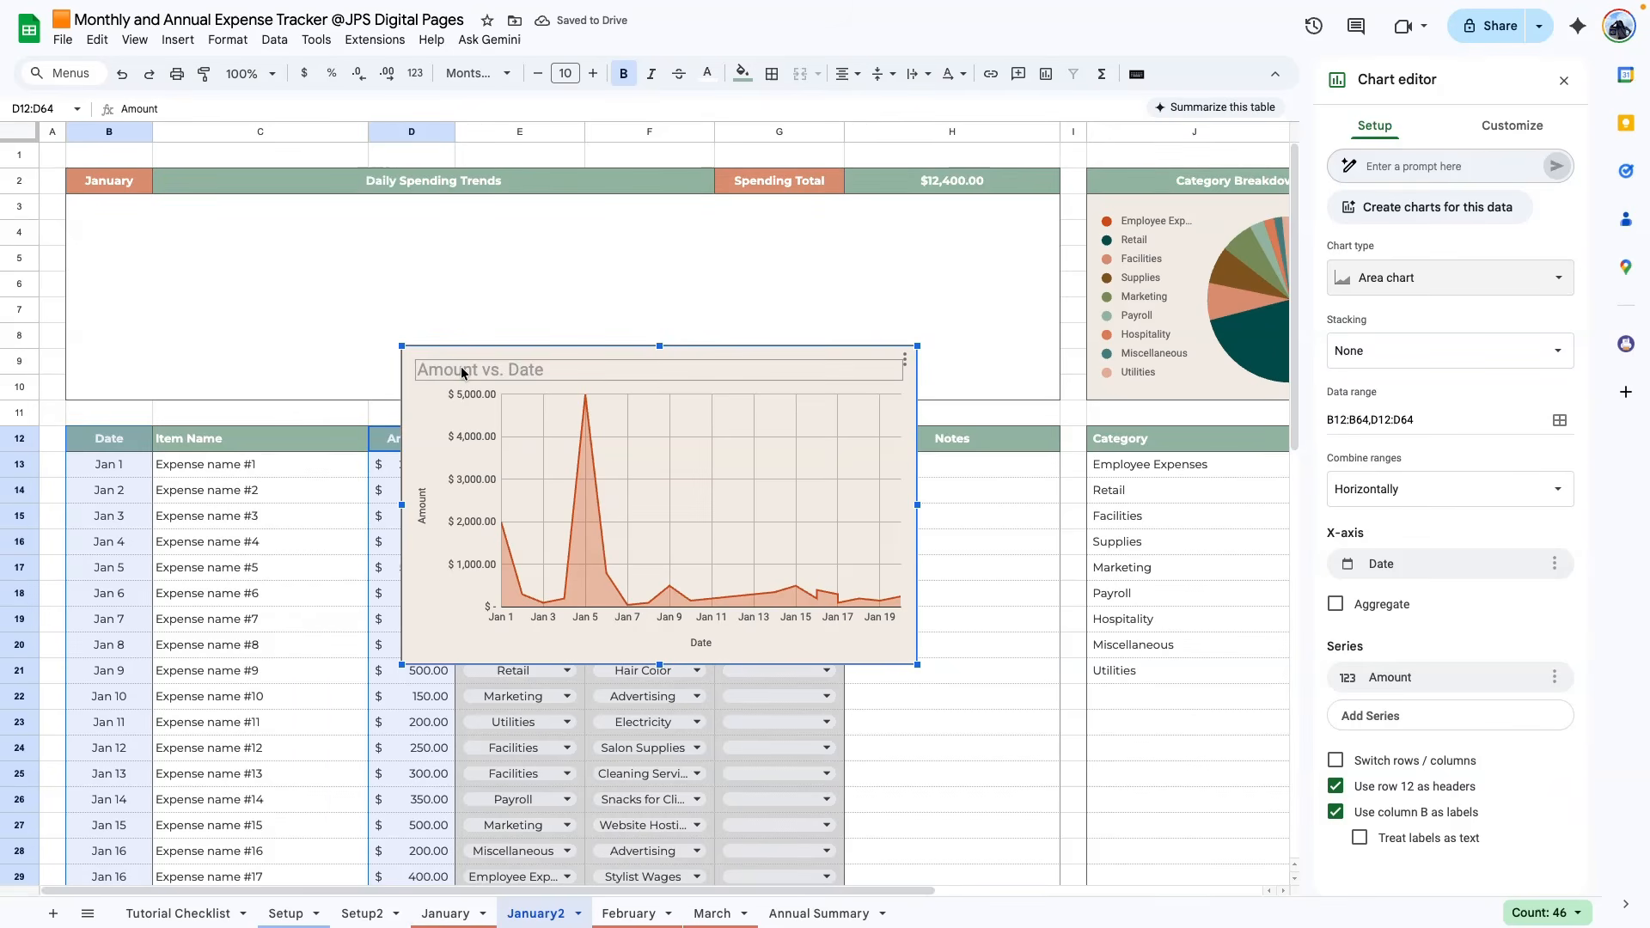
- Delete the area chart's title and its vertical and horizontal axis titles
click(461, 372)
key(Delete)
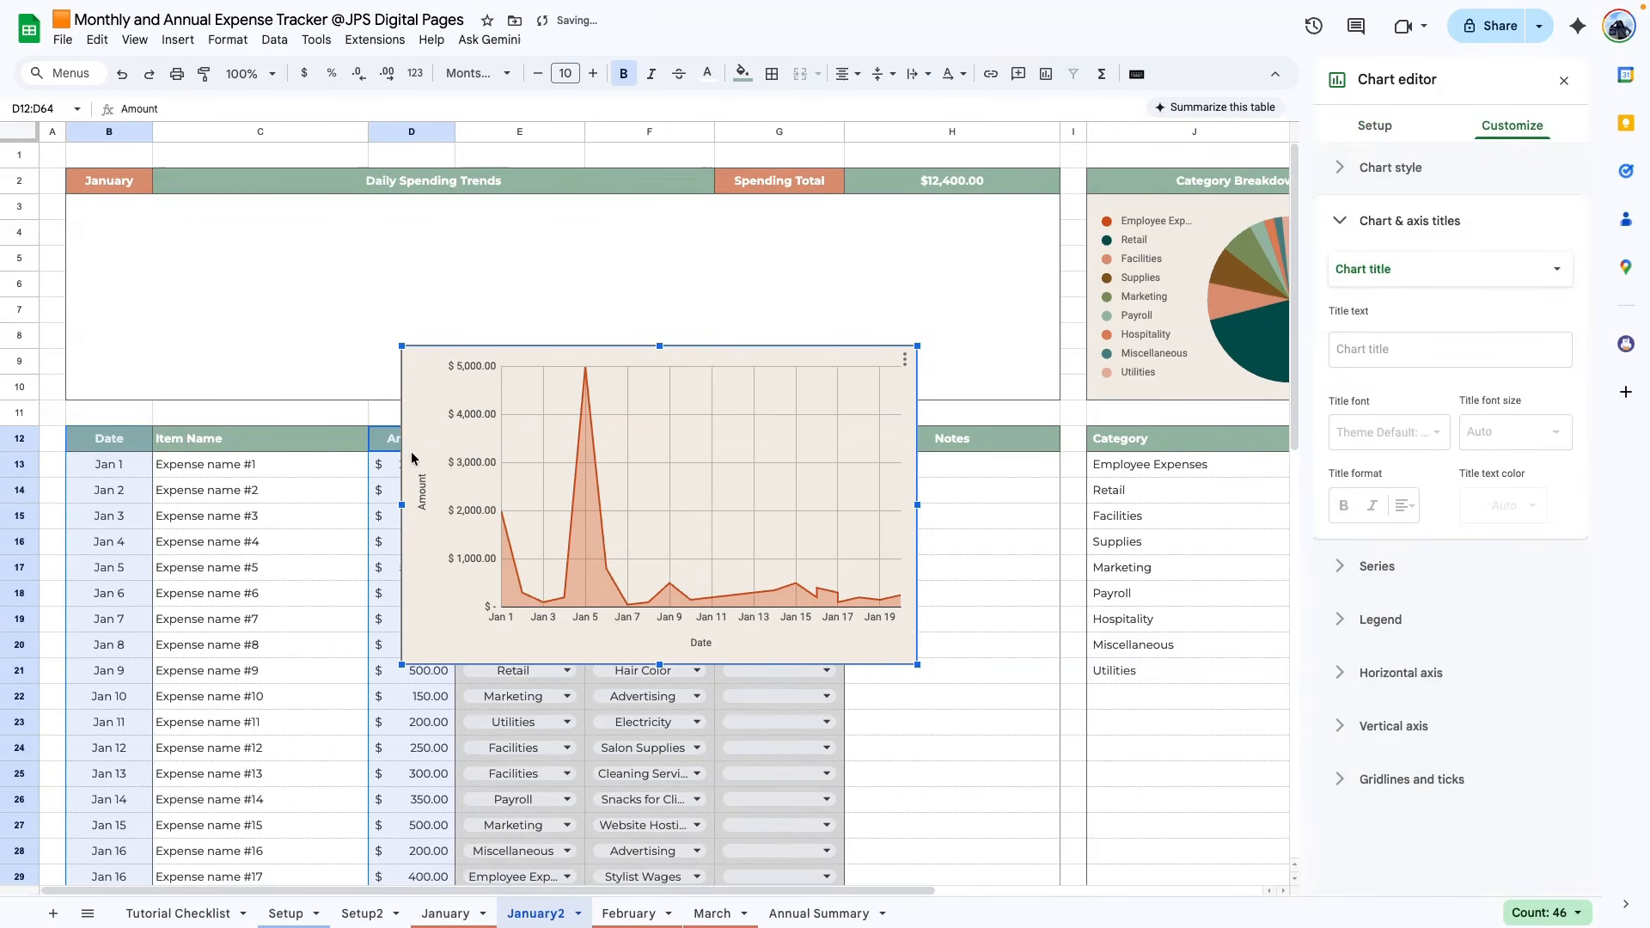
click(420, 497)
key(Delete)
click(701, 648)
key(Delete)
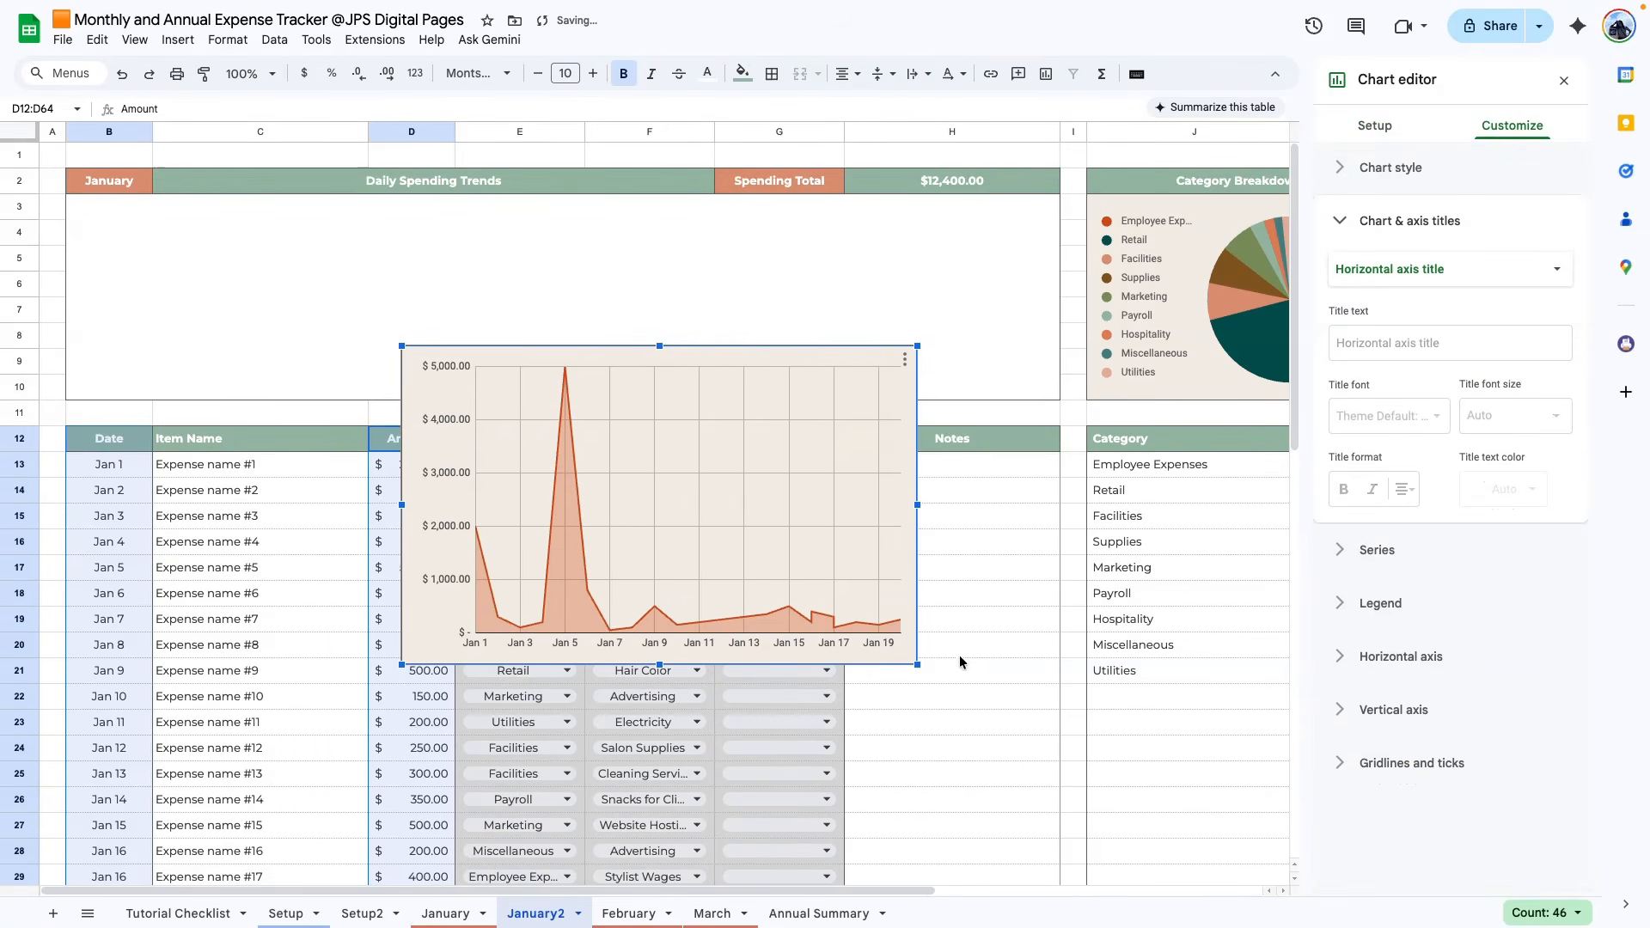
- Set the area chart's background color and border color to None
click(960, 656)
click(1391, 167)
click(1366, 238)
click(1401, 282)
click(1368, 311)
click(1384, 353)
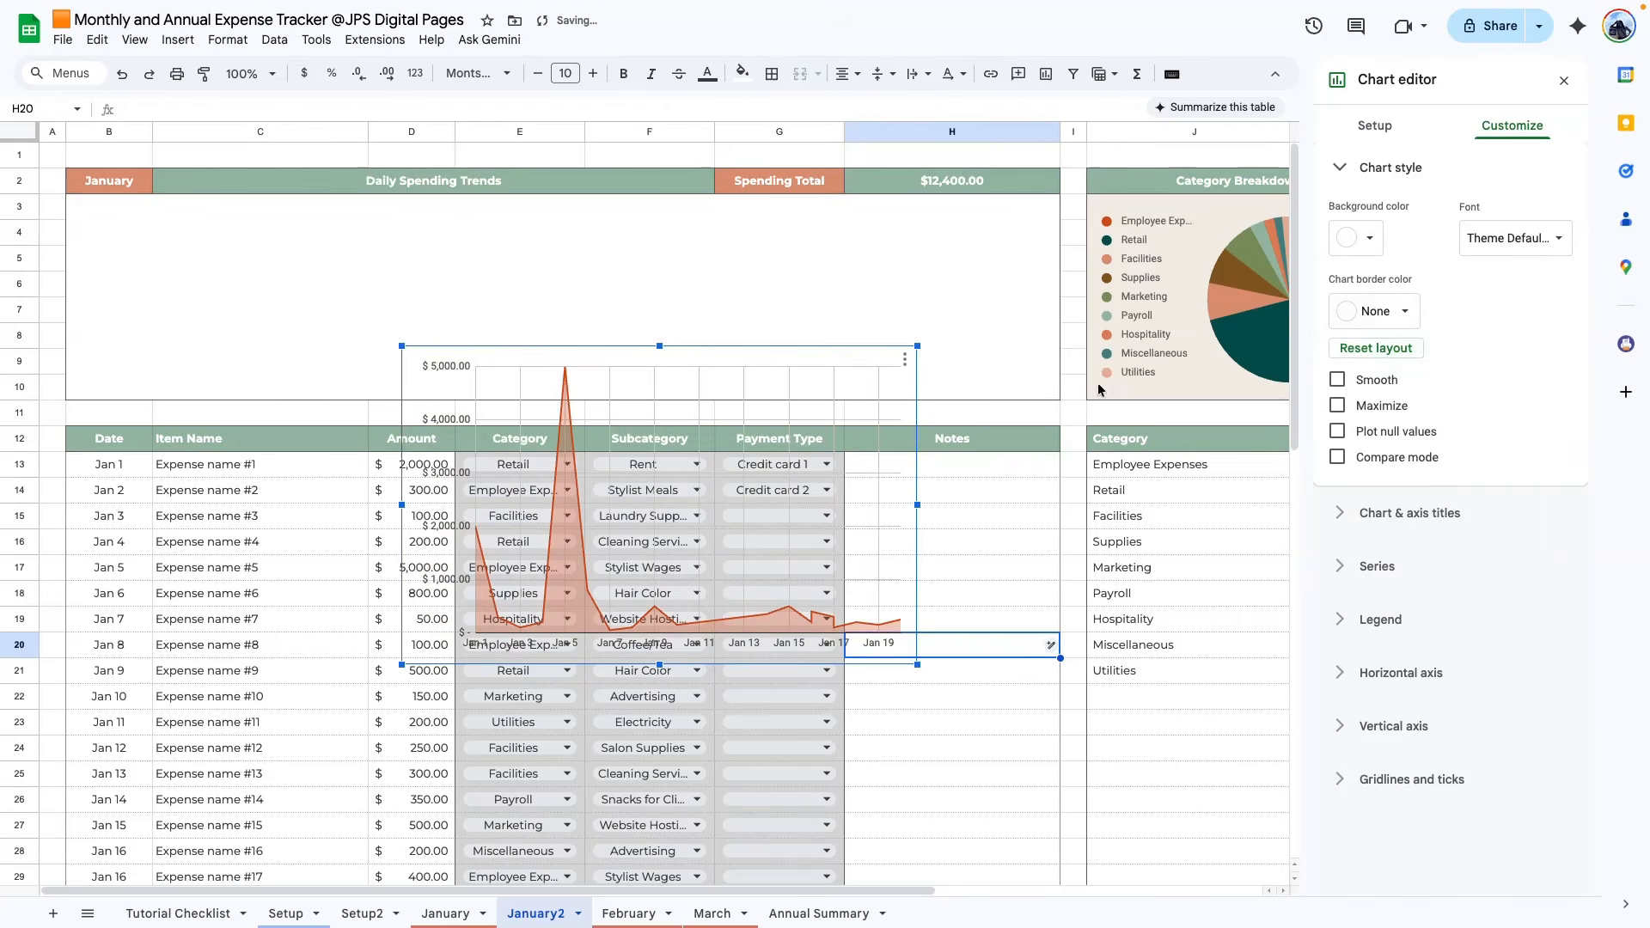
- Move the area chart into the merged block B3:H10 and resize it to fill that block
drag(731, 488, 395, 336)
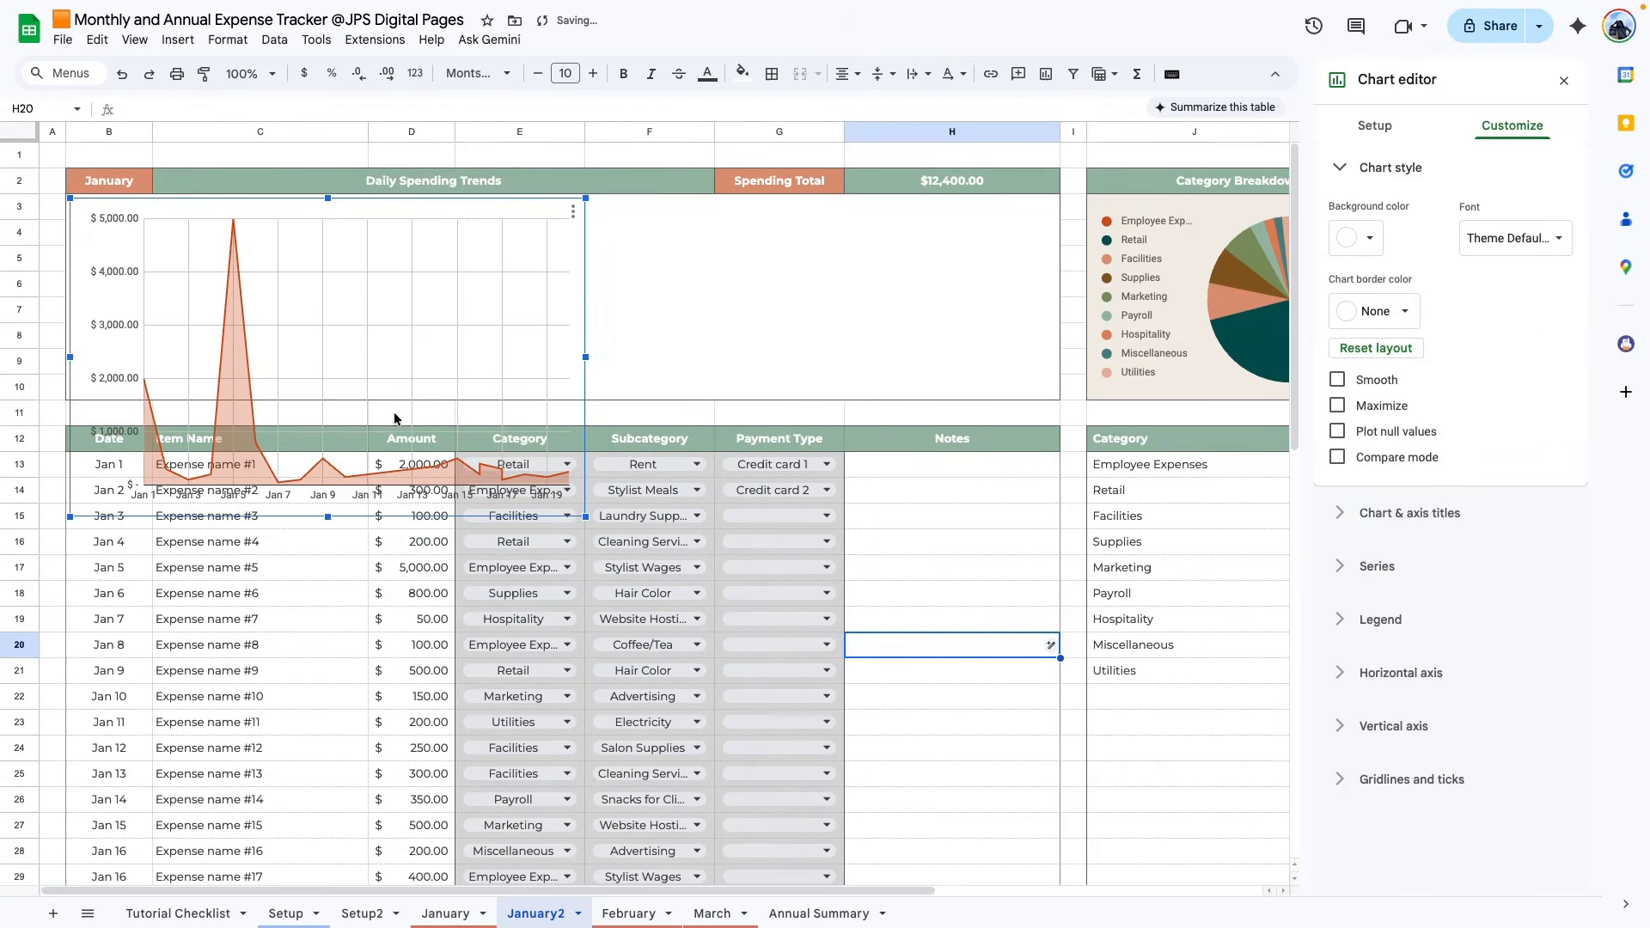
drag(328, 516, 328, 396)
drag(585, 296, 1052, 268)
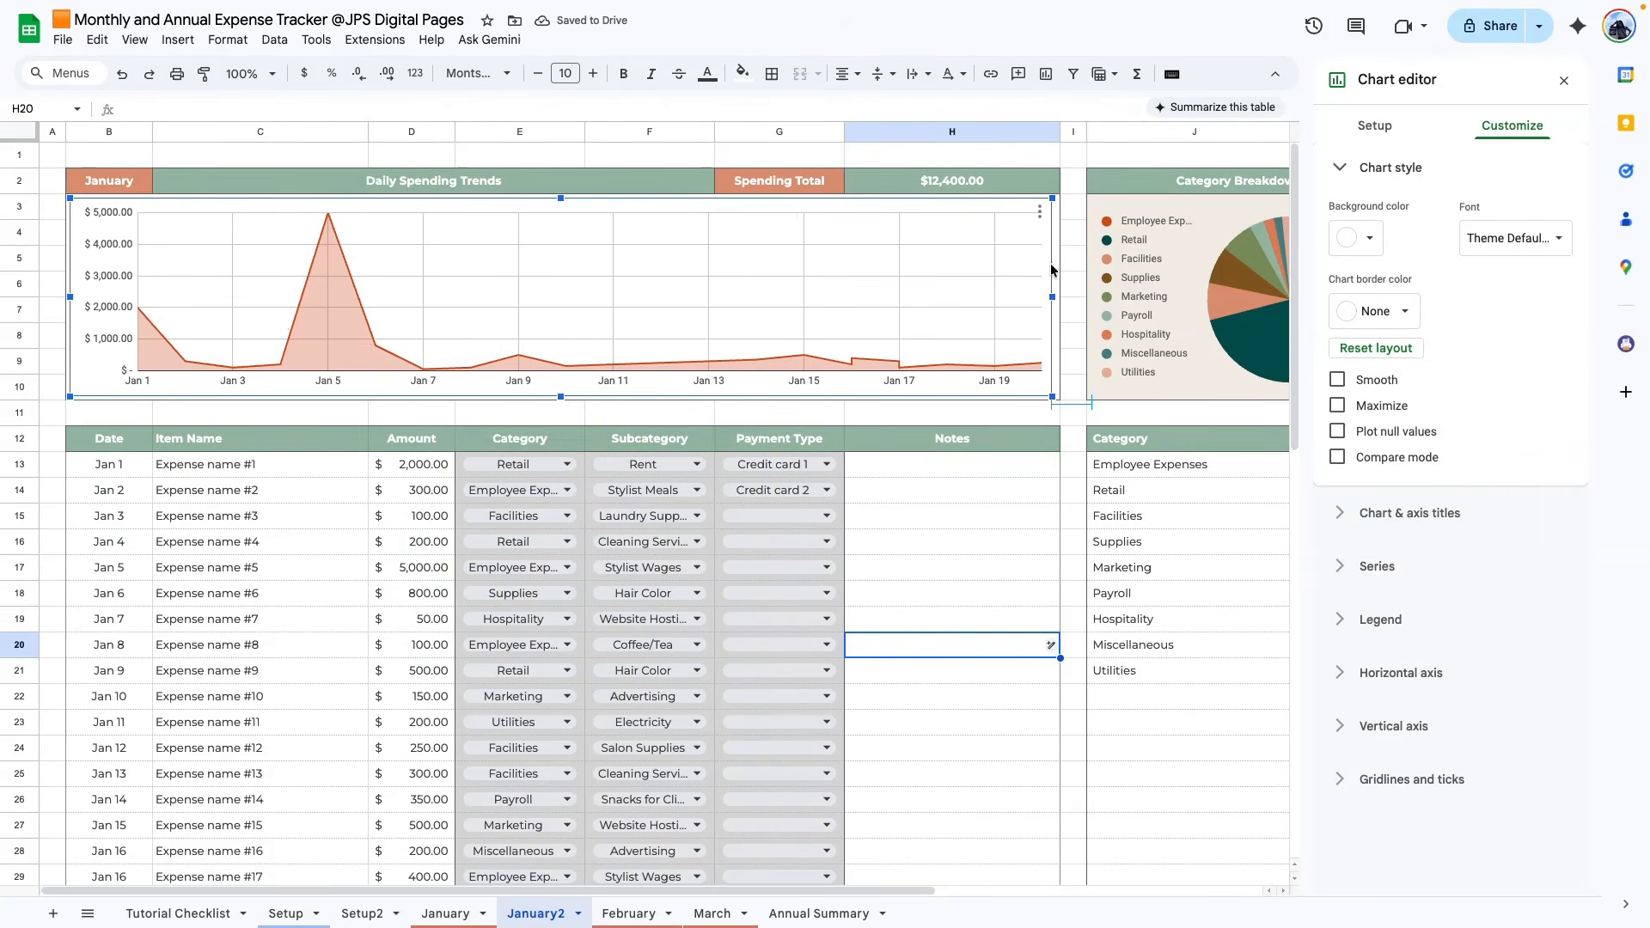
click(987, 514)
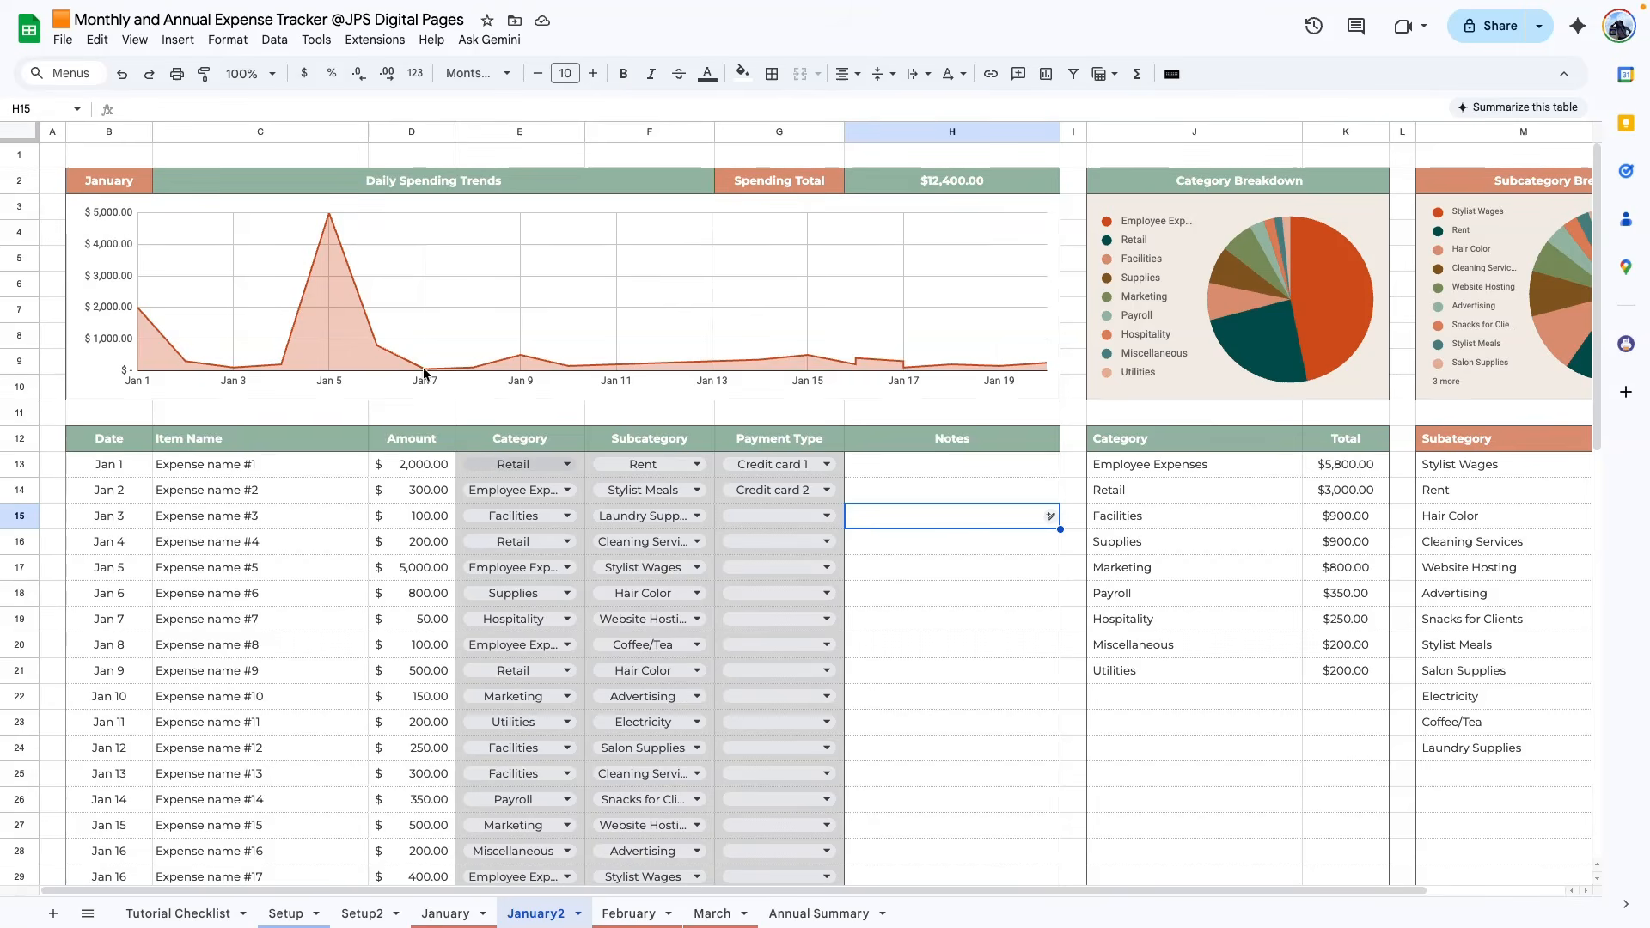
- Set the point size of the area chart's Amount series to 7px
double_click(338, 272)
scroll(1423, 641, down, 1)
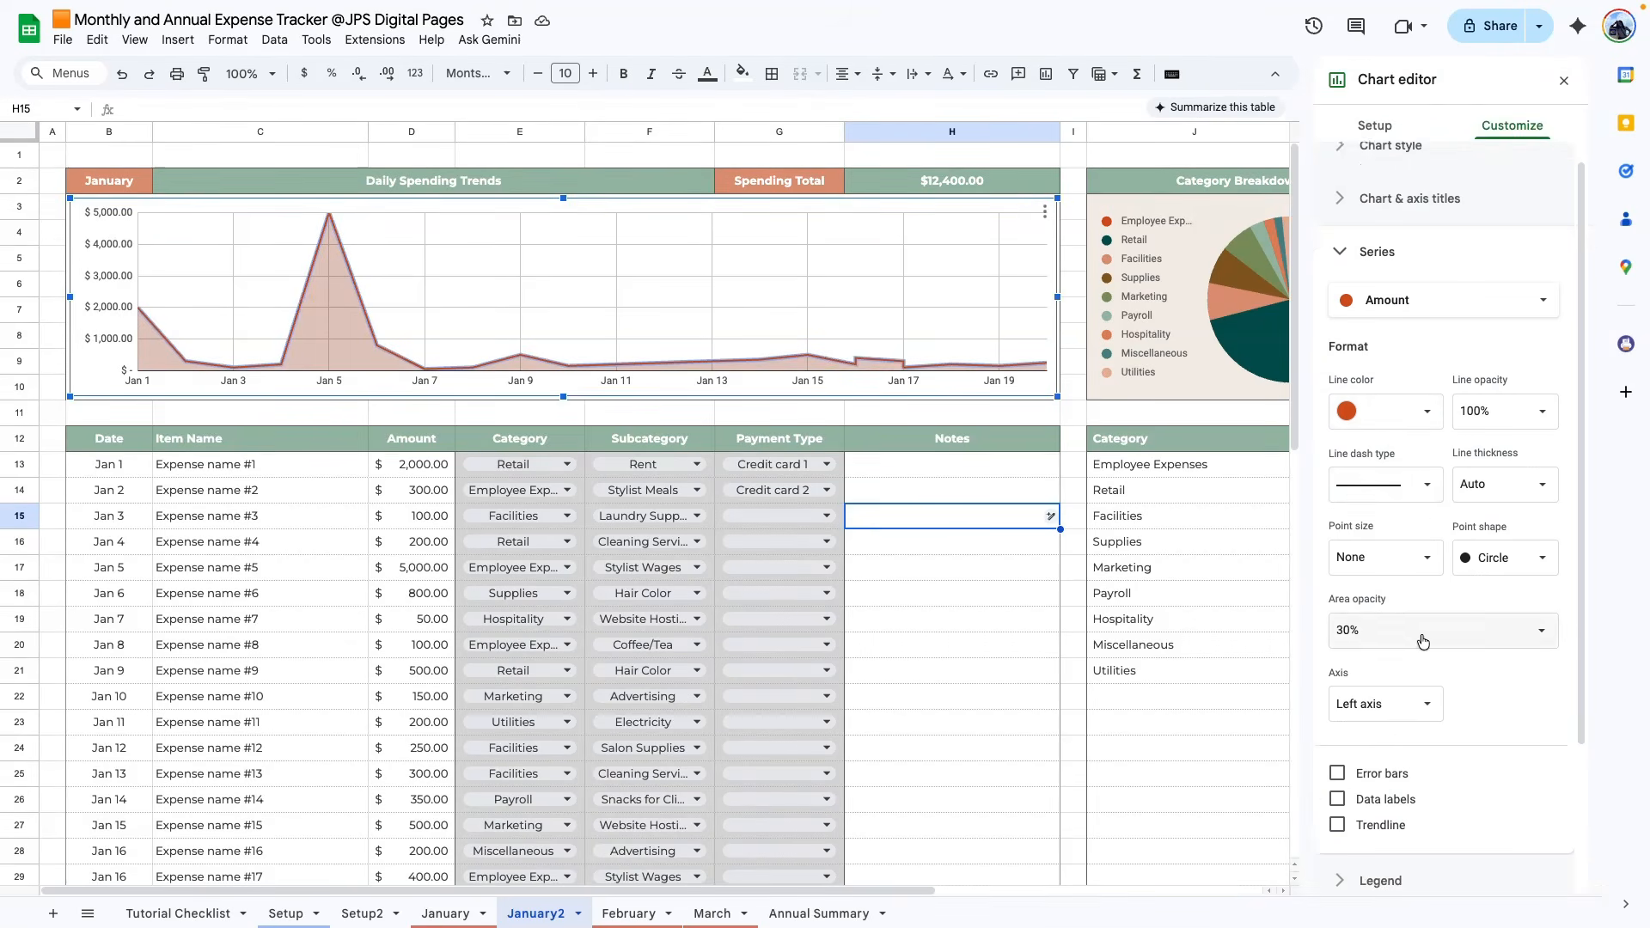
scroll(1423, 642, down, 1)
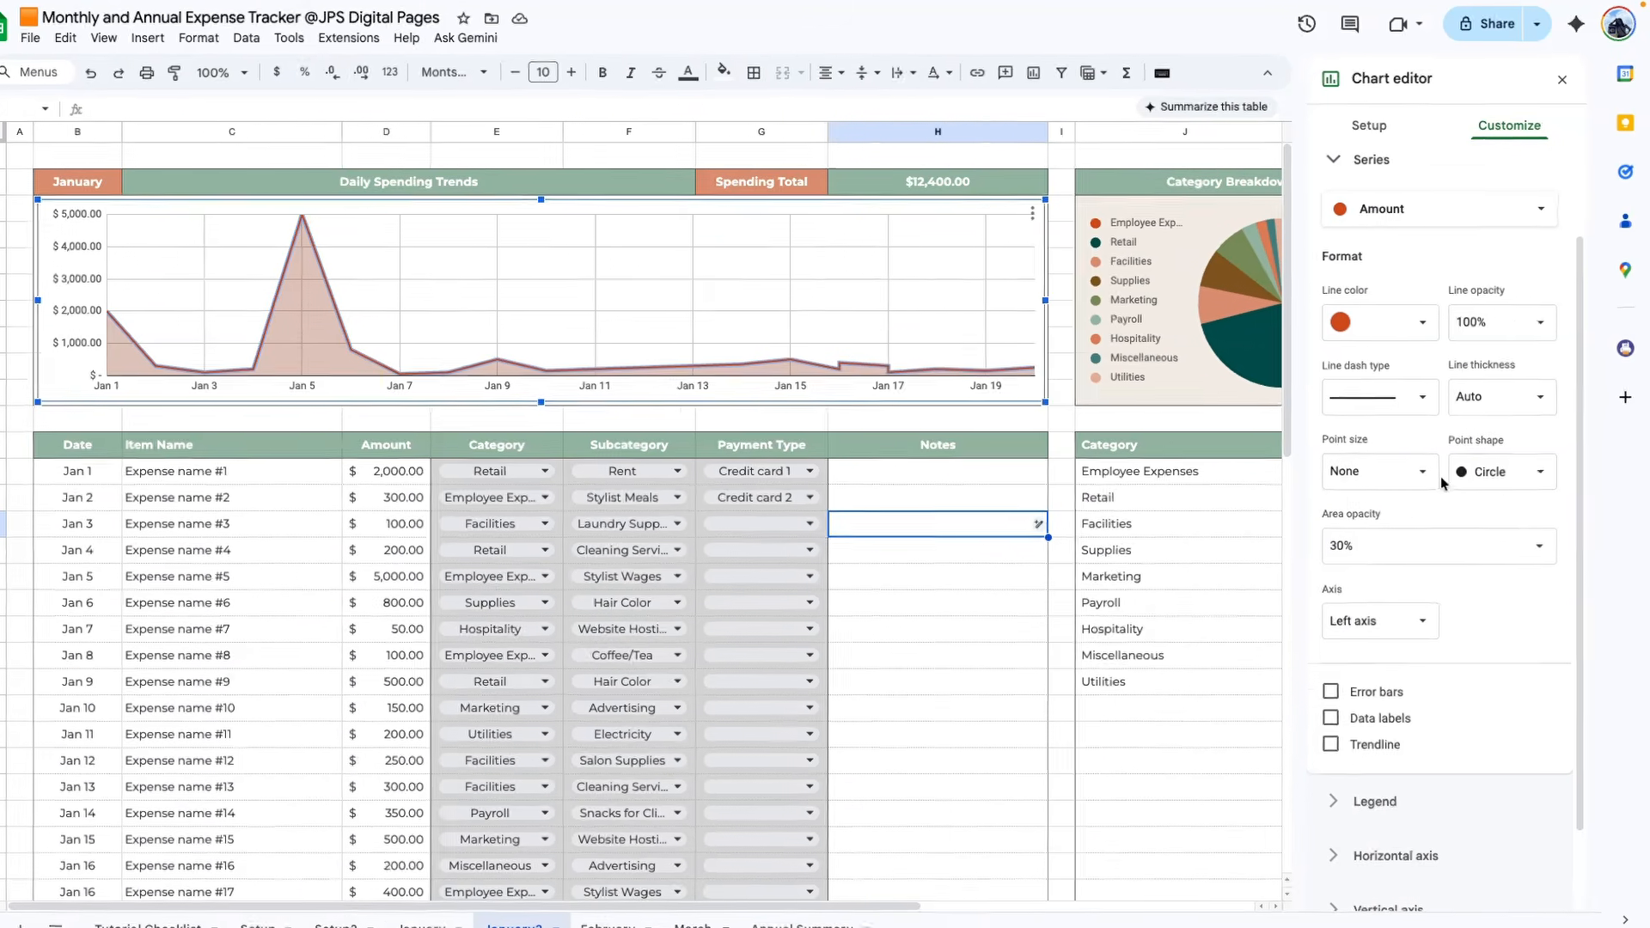
click(1396, 467)
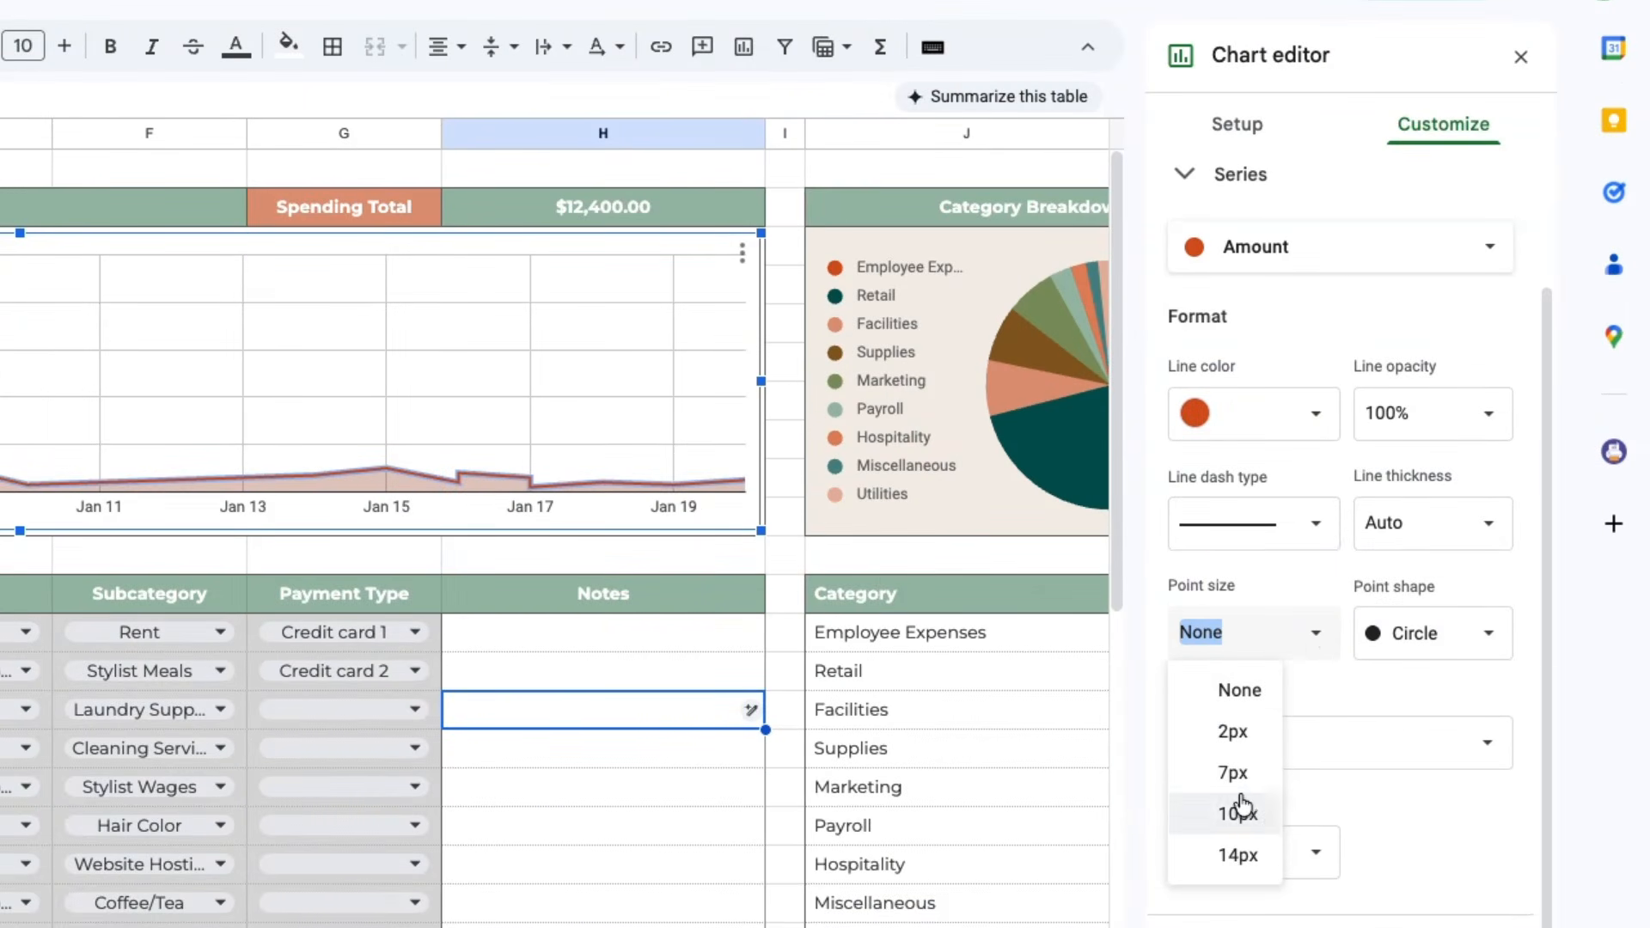
click(1260, 778)
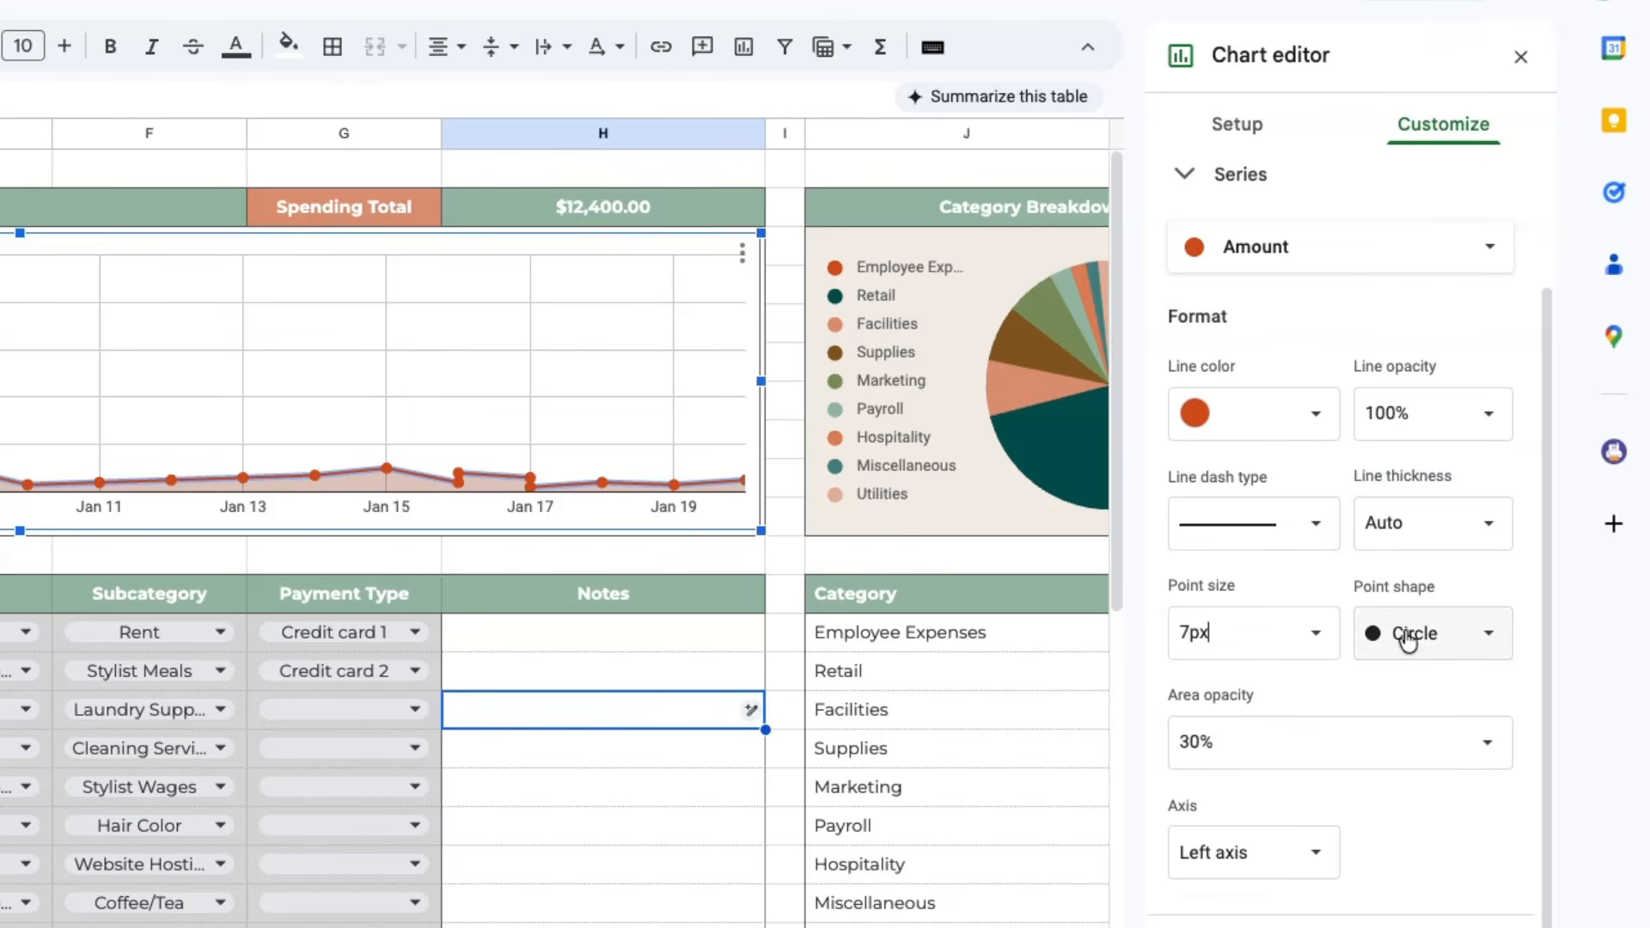
- Set the area chart's Amount series to Diamond points with 20% area opacity
click(1451, 634)
click(1448, 668)
click(1445, 636)
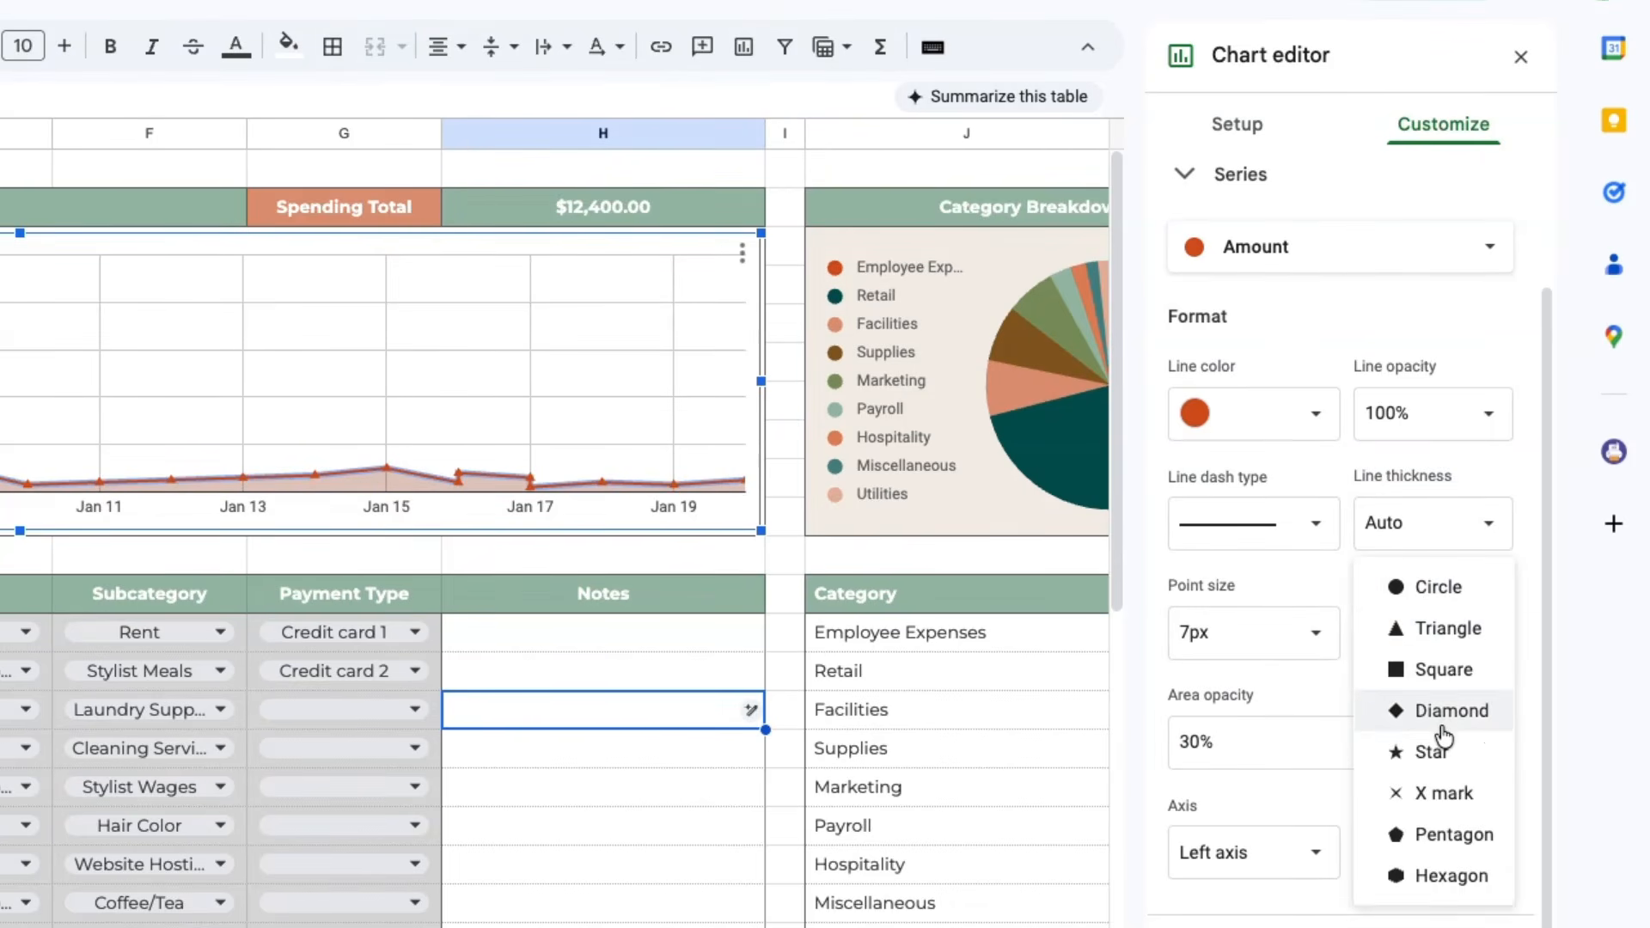
click(1441, 712)
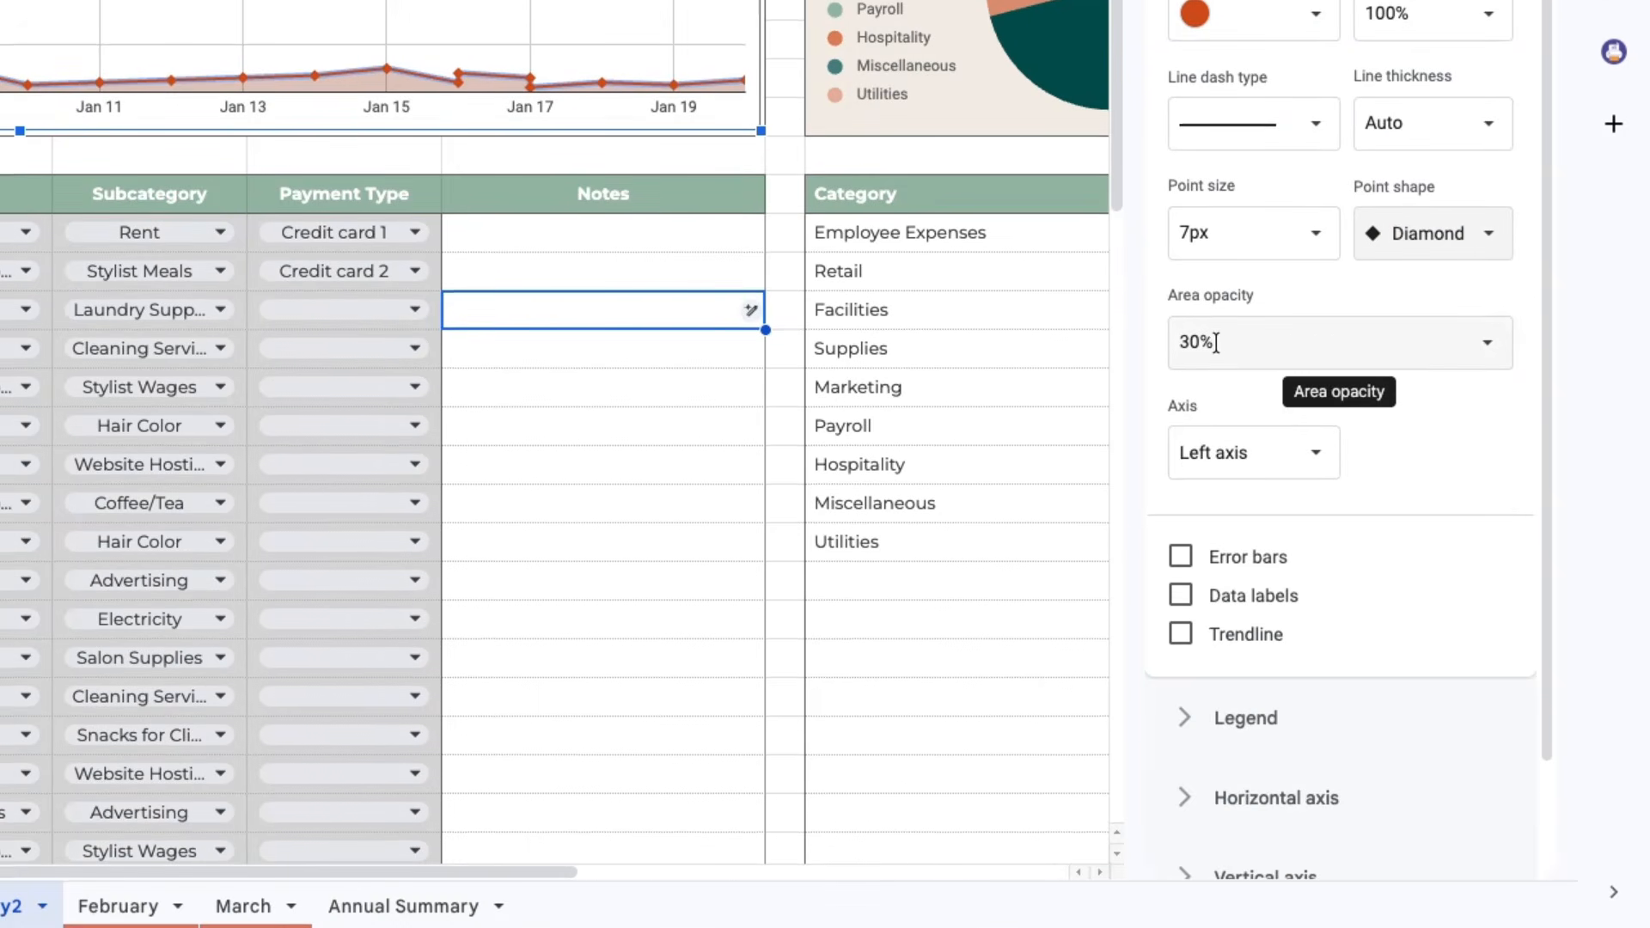
click(1236, 345)
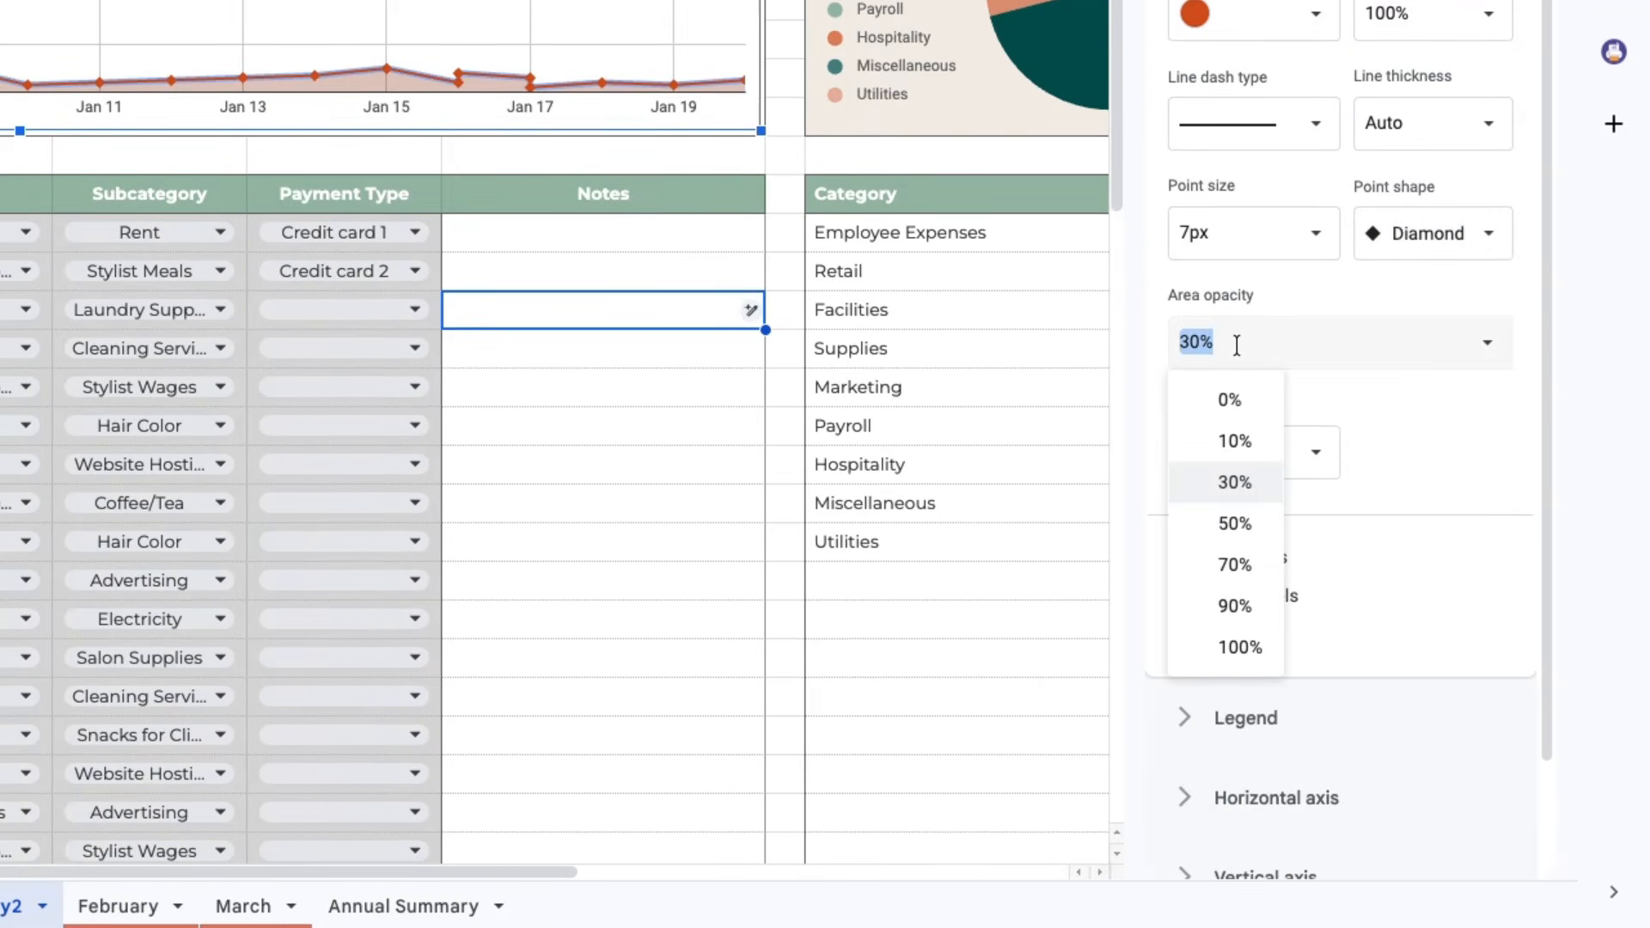
text(20)
key(Return)
click(631, 511)
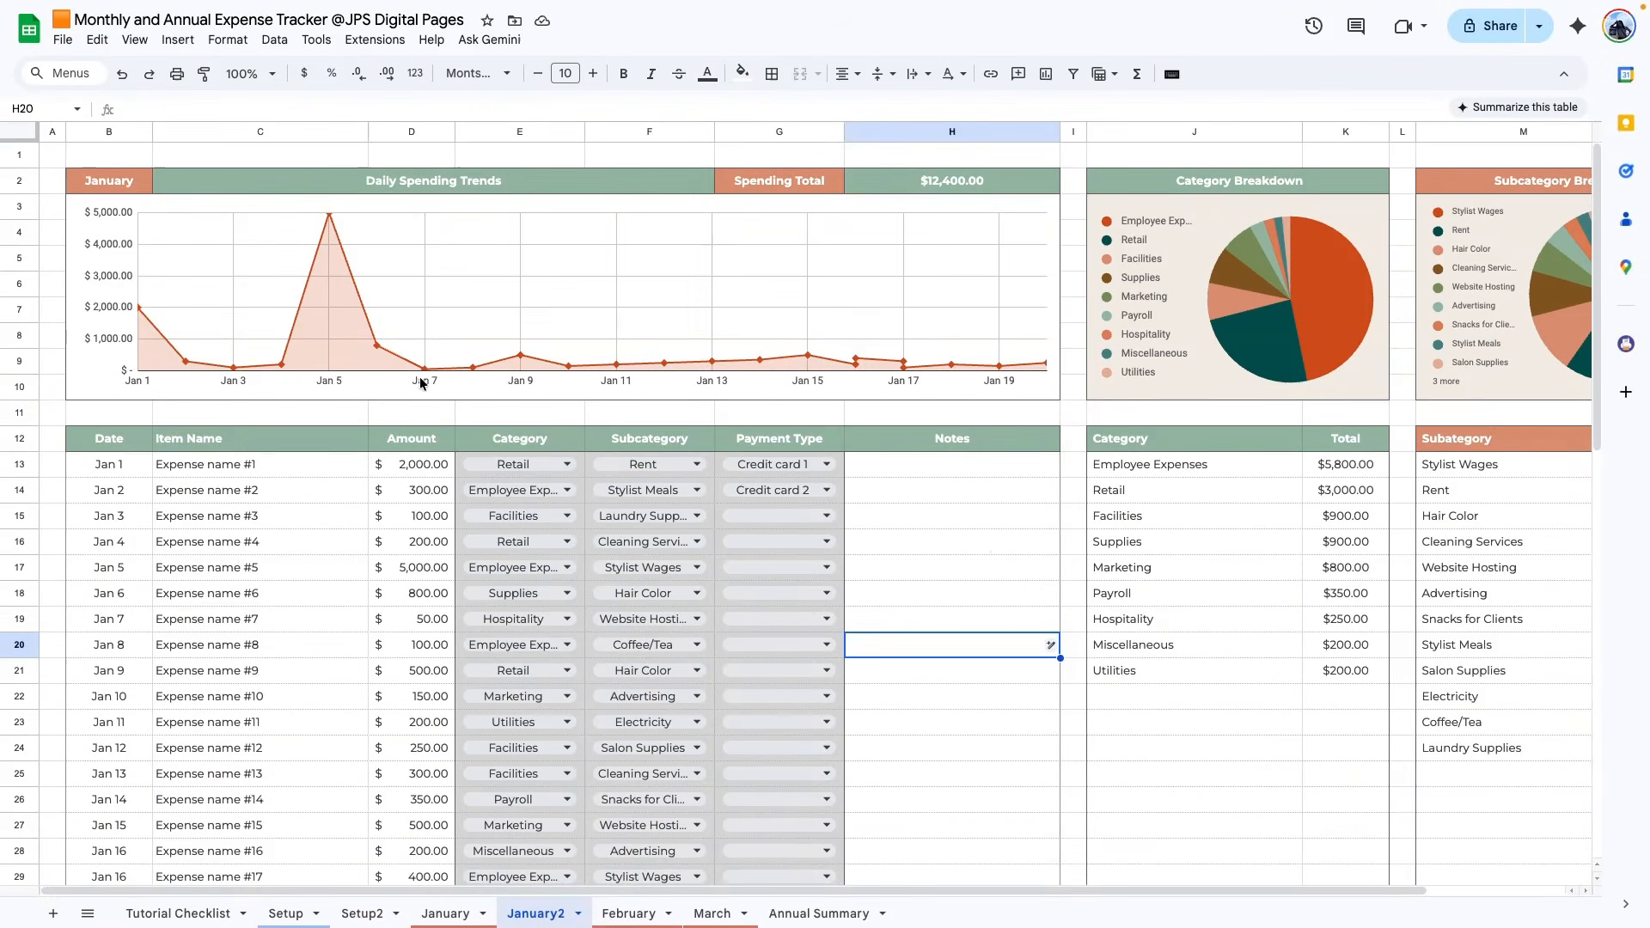
- Create a filter over the expense table range B12:H64, including its header row
scroll(67, 479, down, 1)
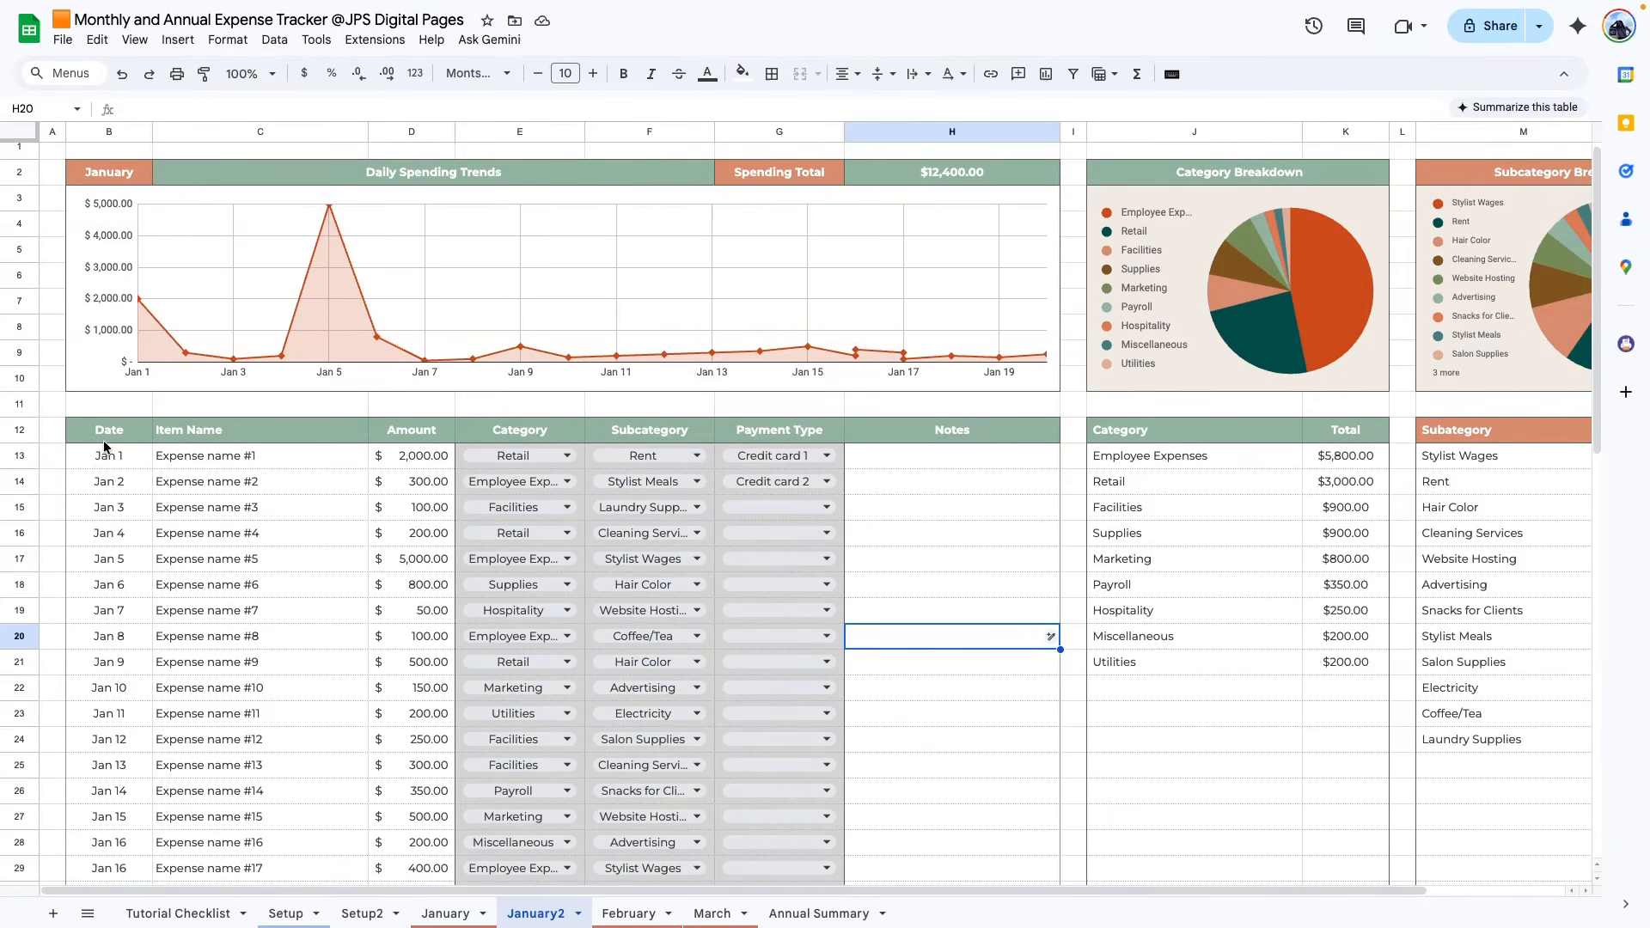
drag(101, 434, 980, 877)
scroll(972, 774, up, 11)
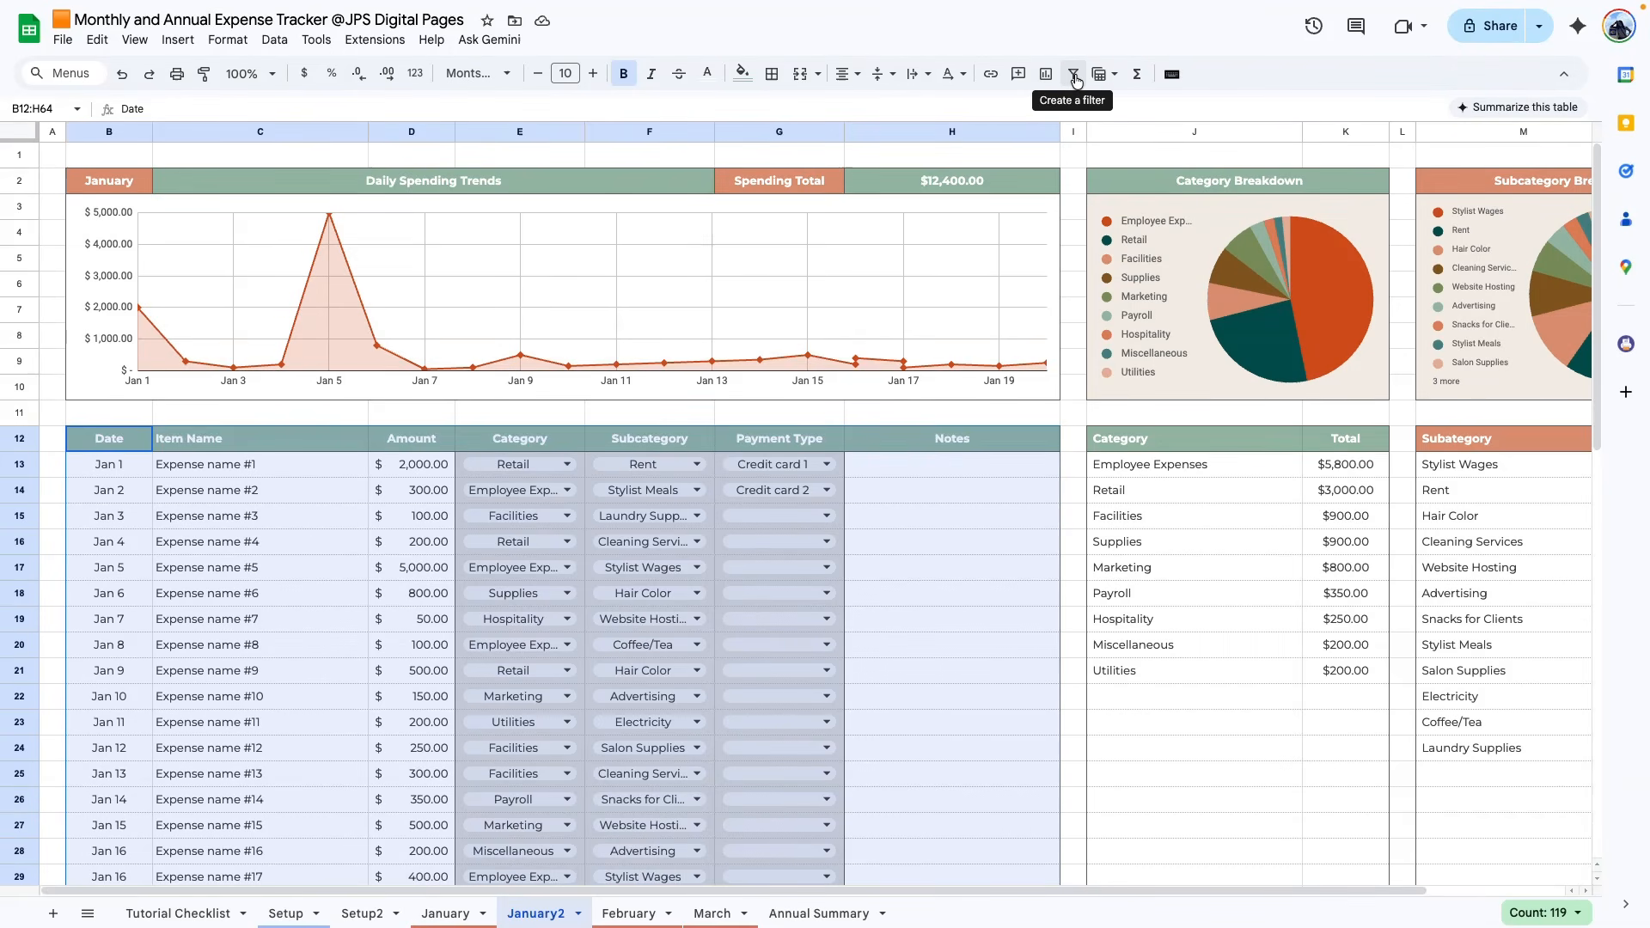
click(1075, 76)
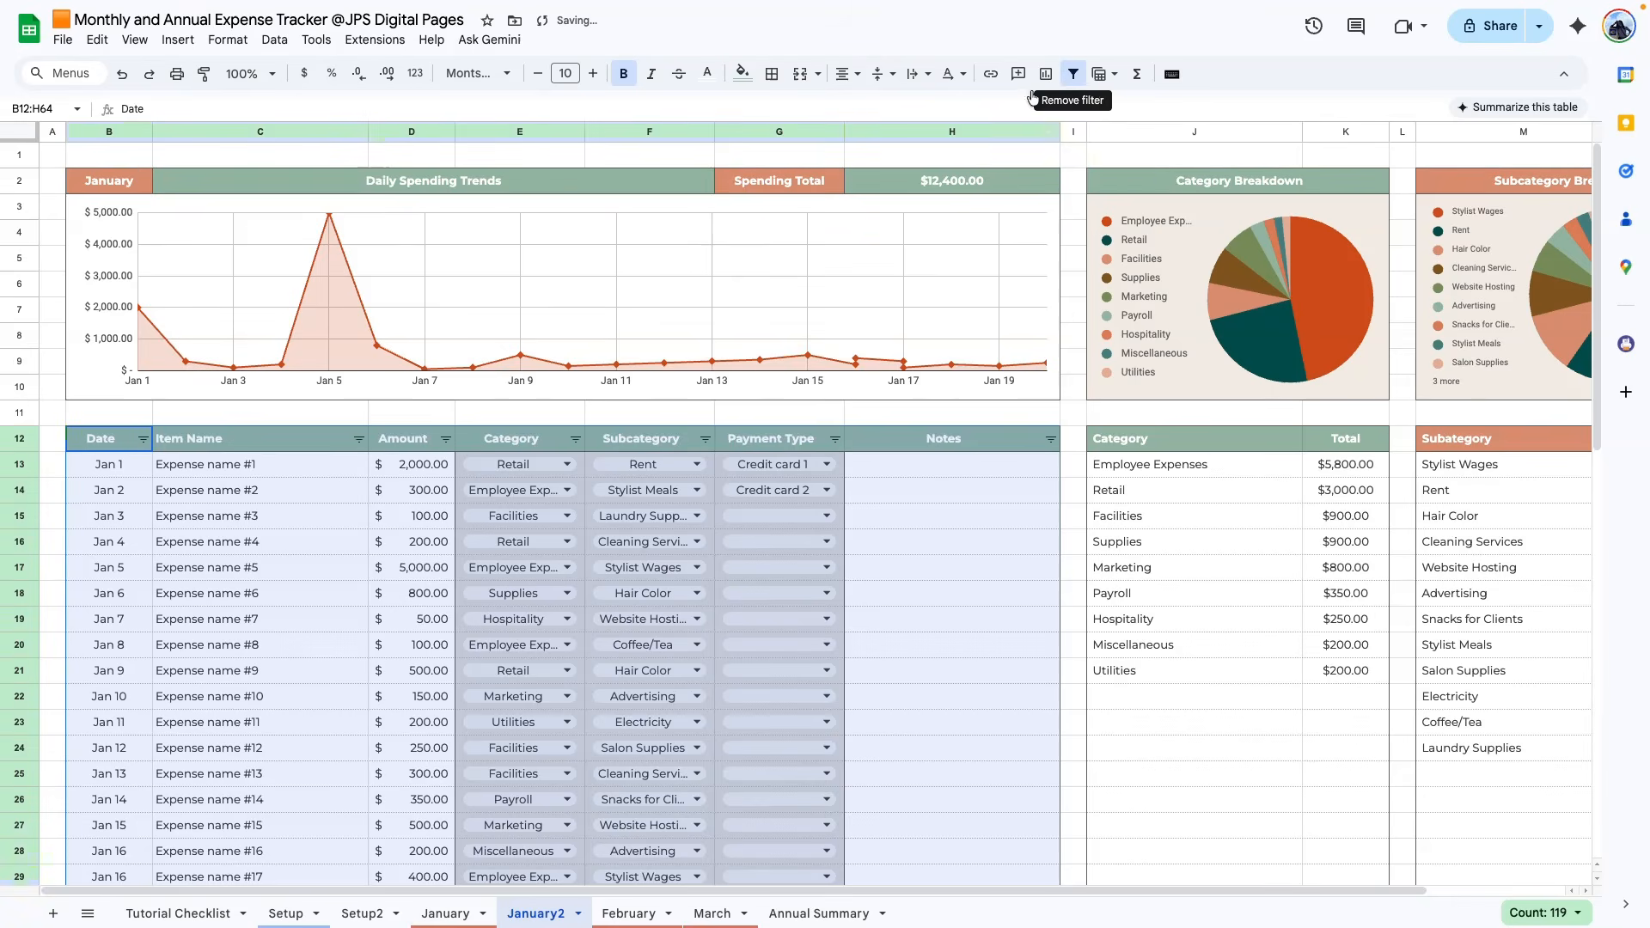
click(970, 630)
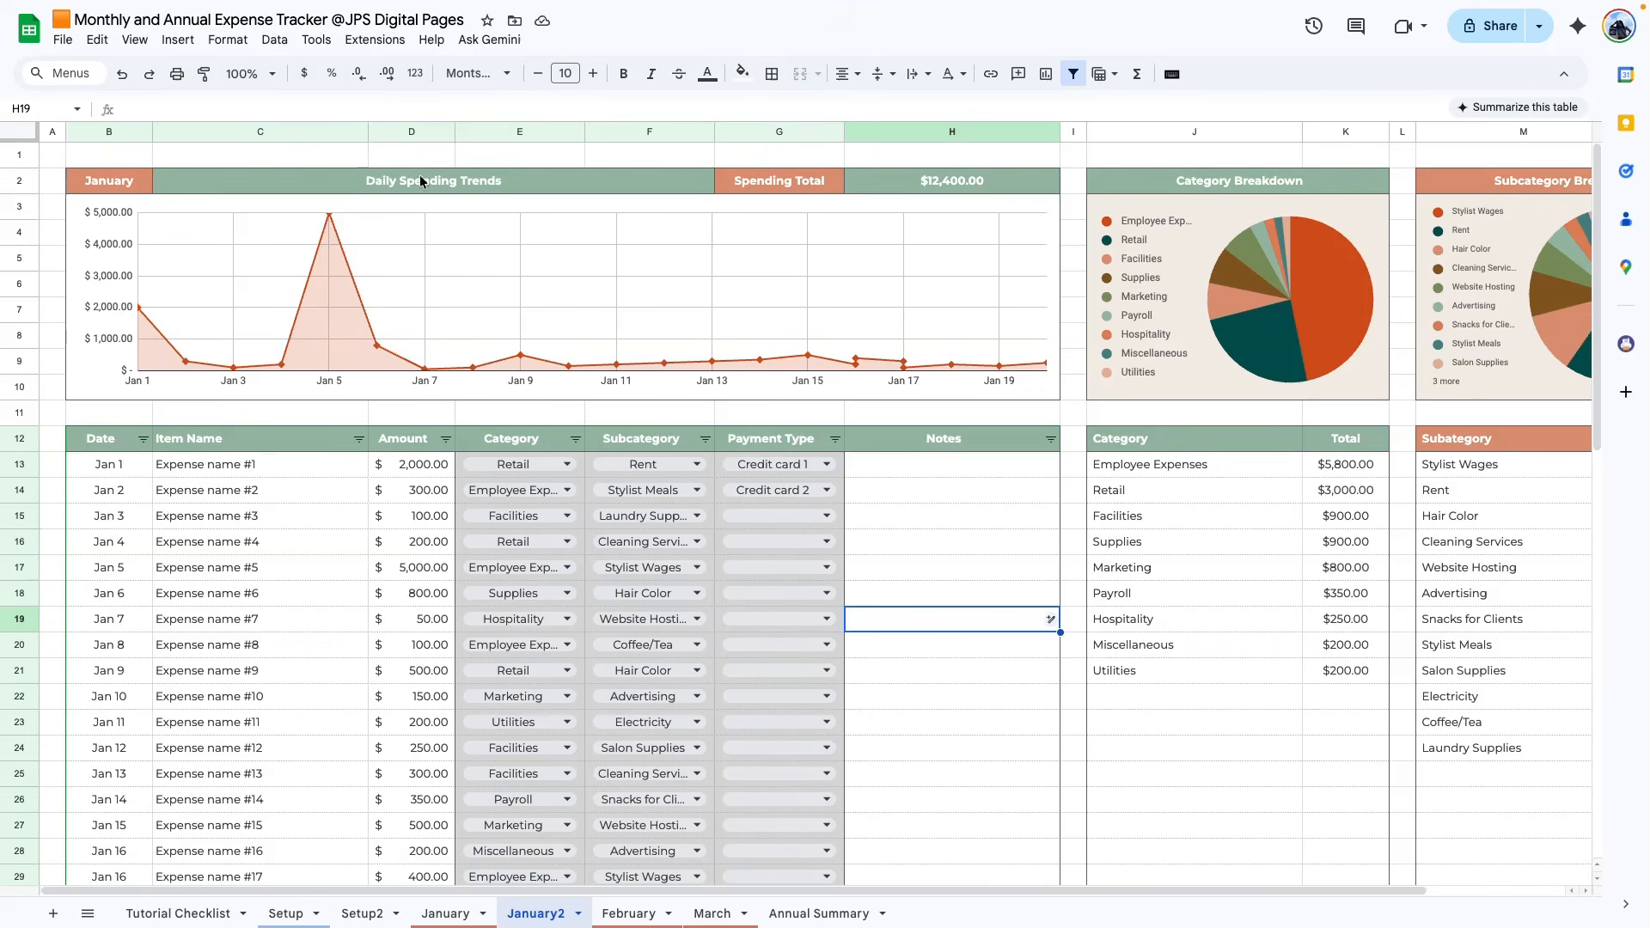
- Hide the gridlines on the January2 sheet
scroll(420, 174, down, 1)
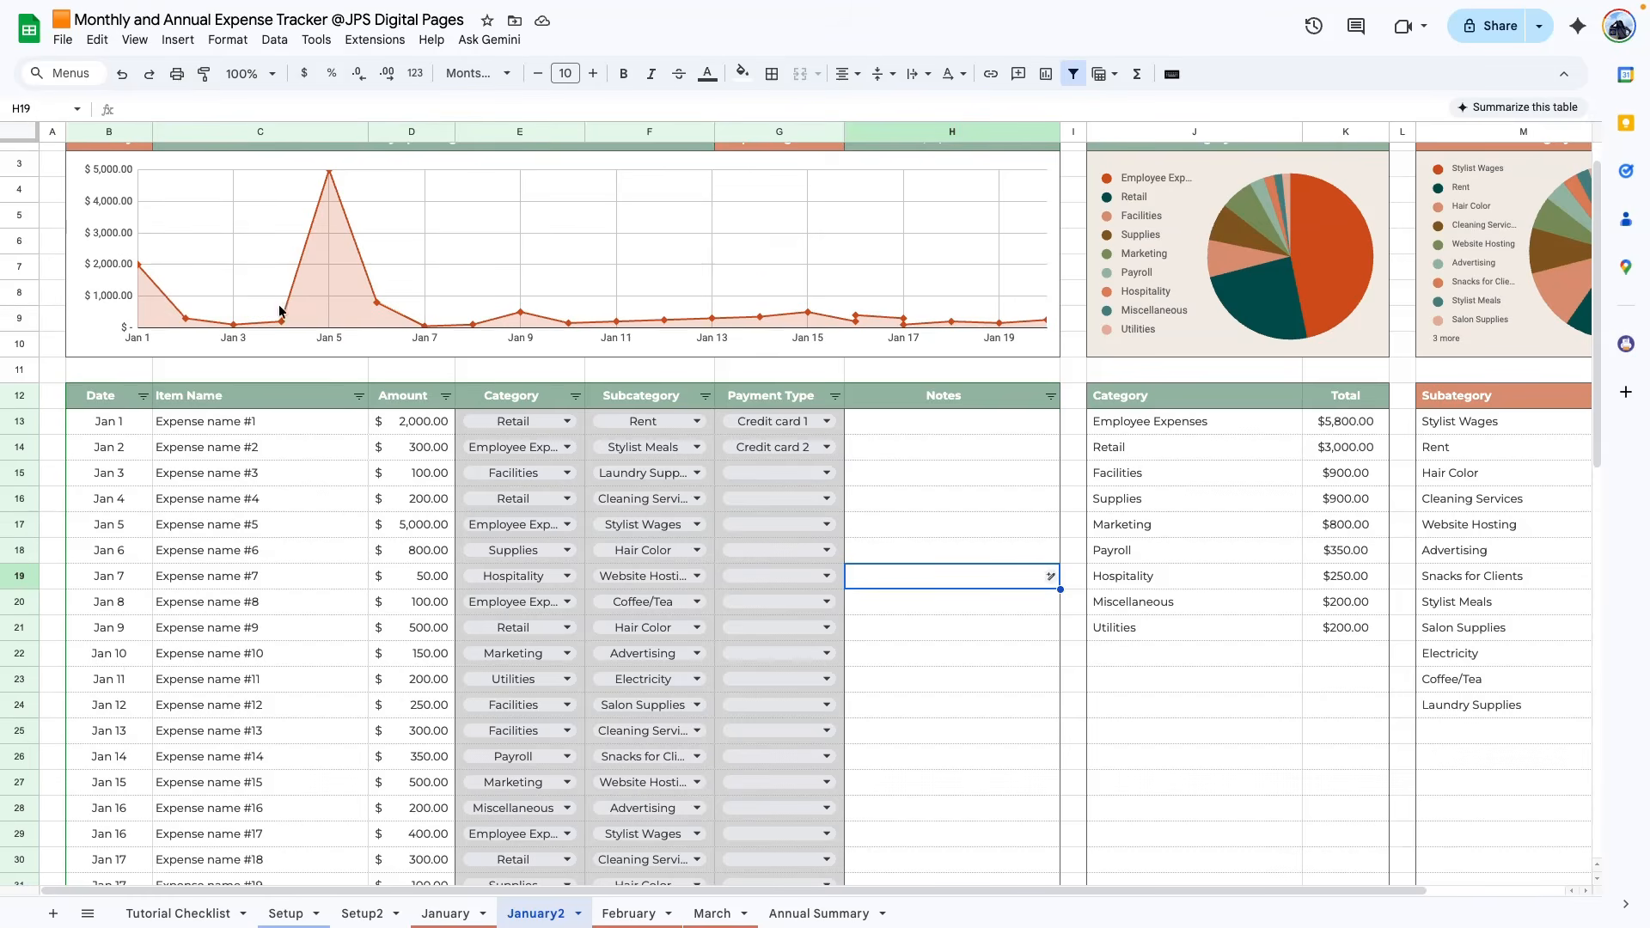
scroll(291, 567, down, 3)
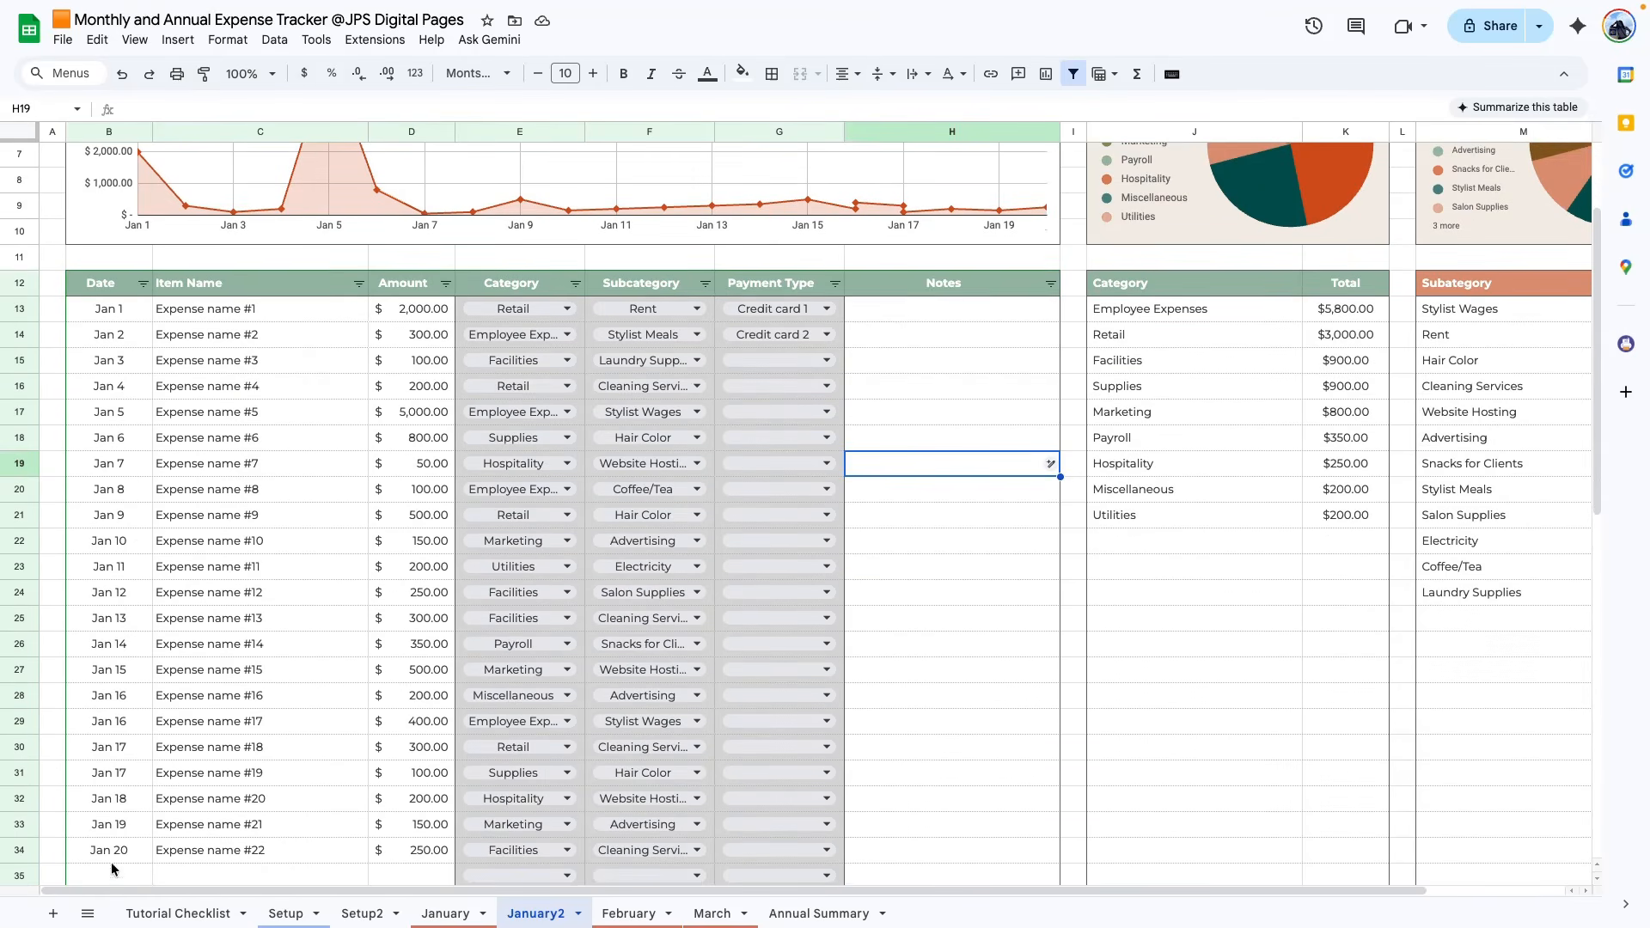
scroll(162, 347, up, 4)
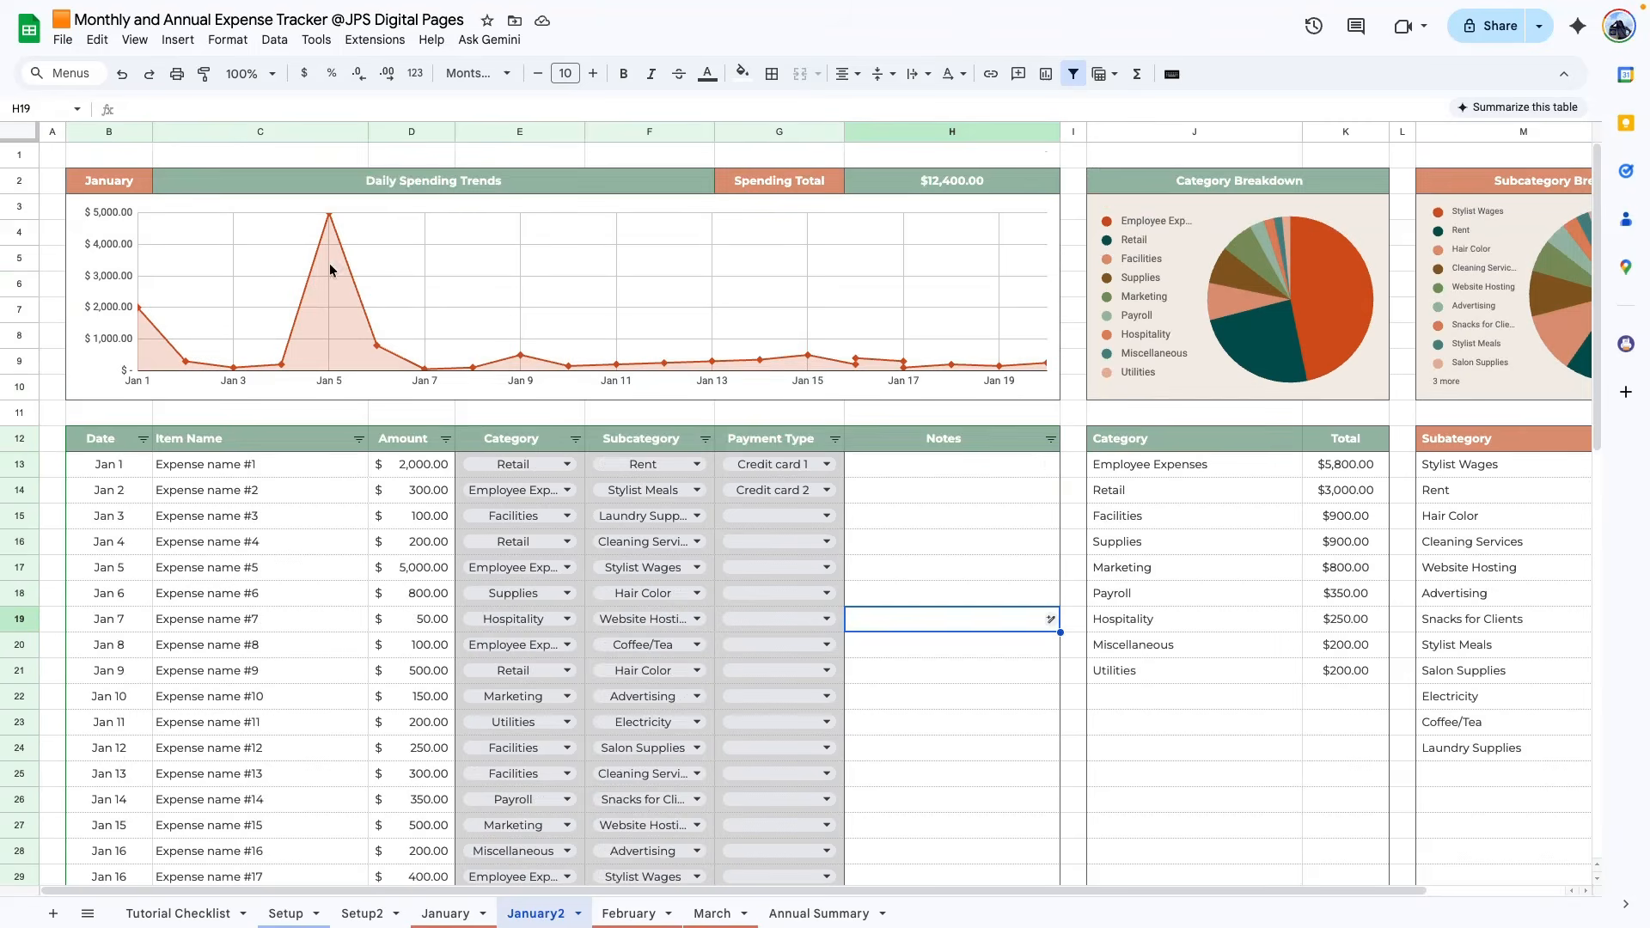
click(135, 40)
mouse_move(158, 97)
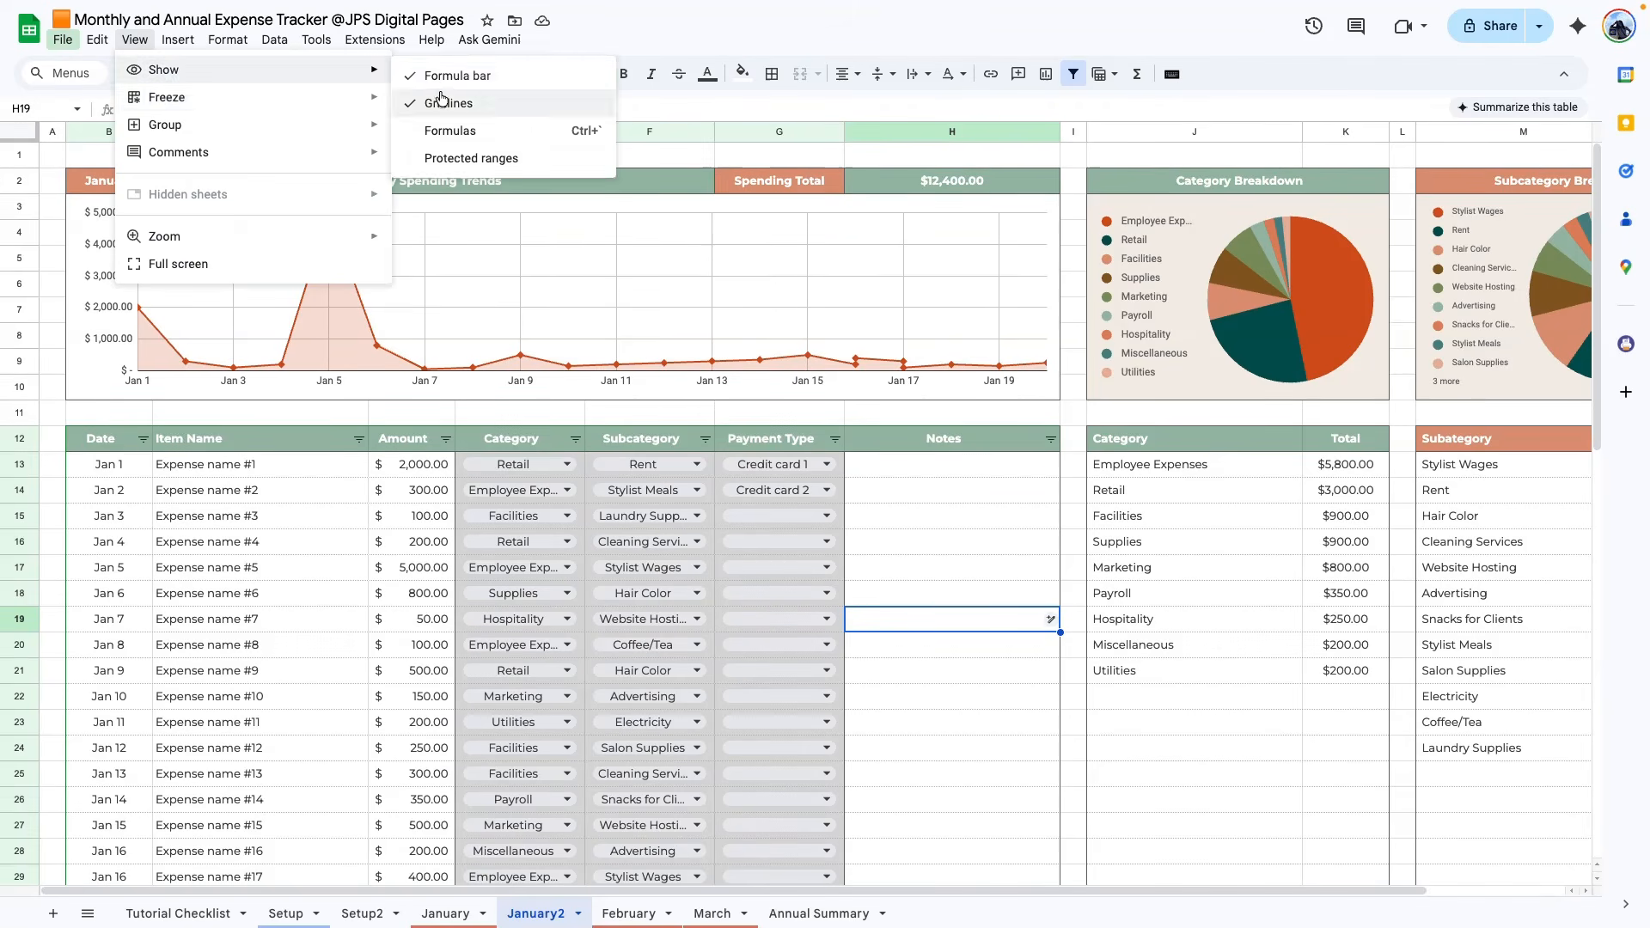
click(442, 102)
click(961, 488)
click(1048, 603)
scroll(988, 601, down, 5)
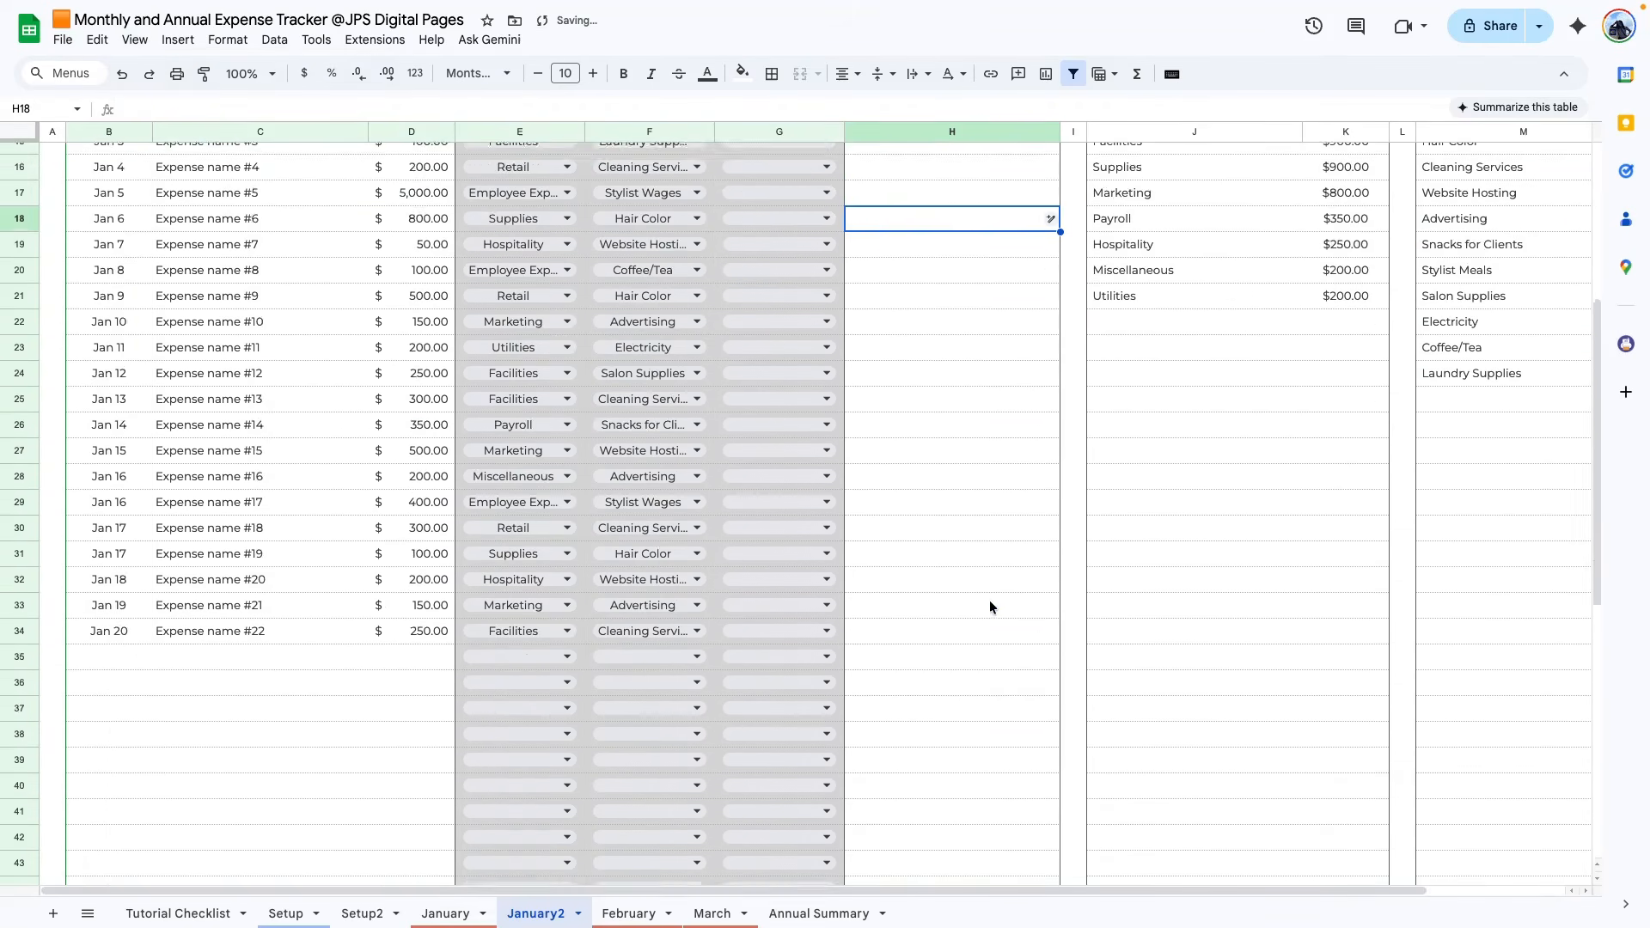
scroll(988, 601, up, 5)
scroll(225, 578, down, 10)
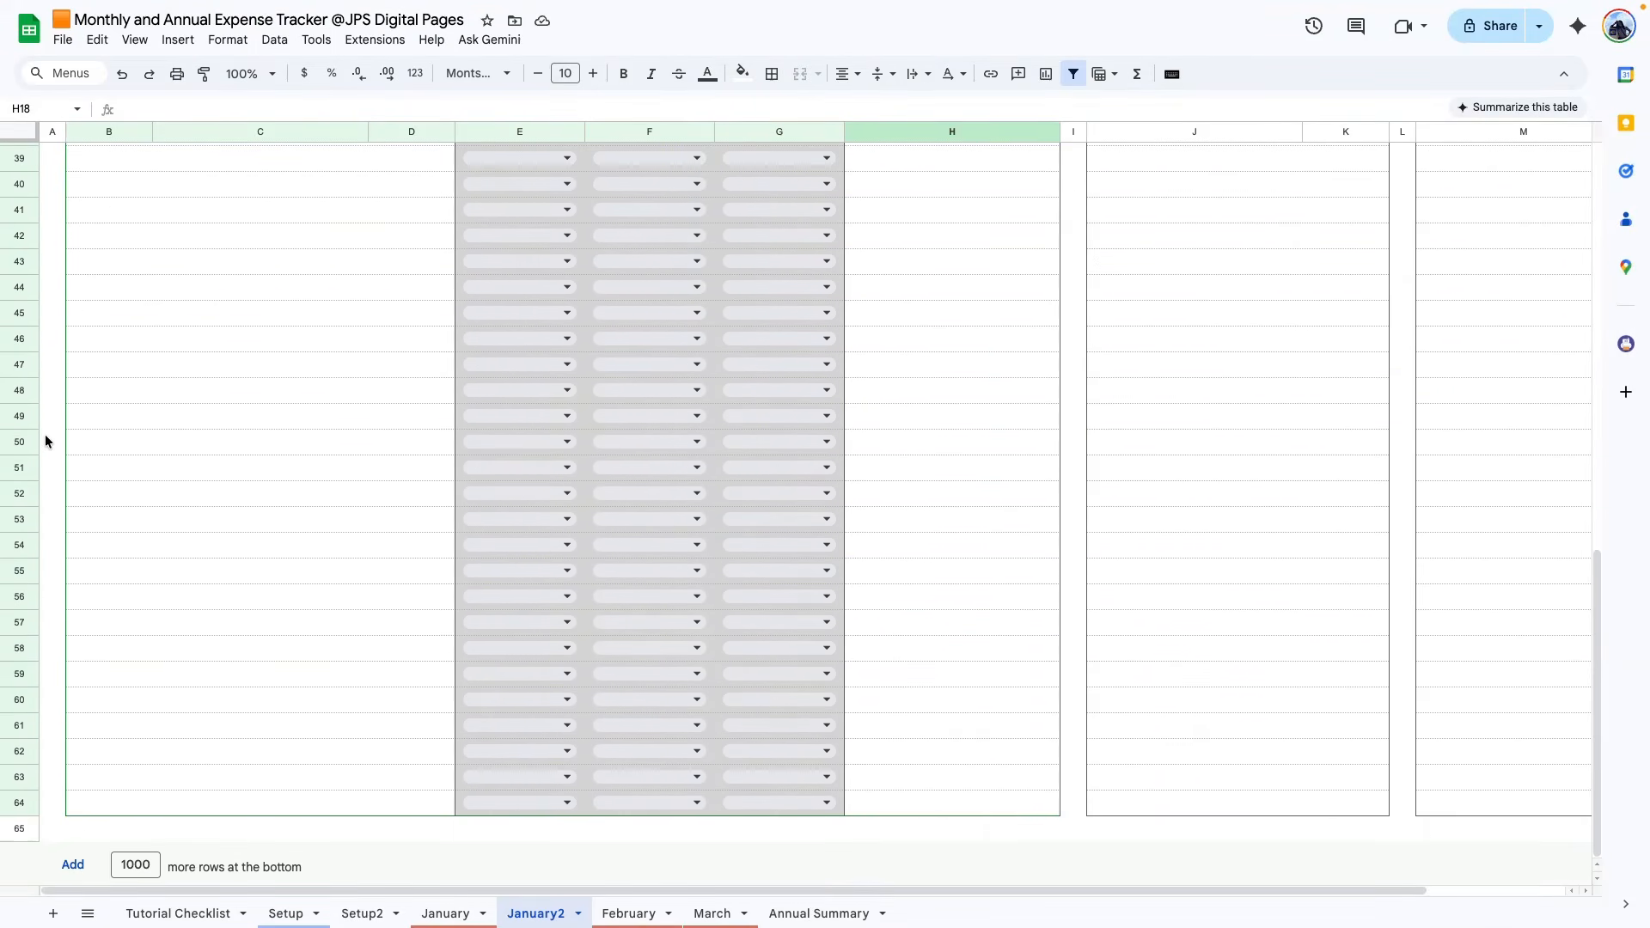
scroll(38, 217, up, 1)
scroll(68, 298, up, 7)
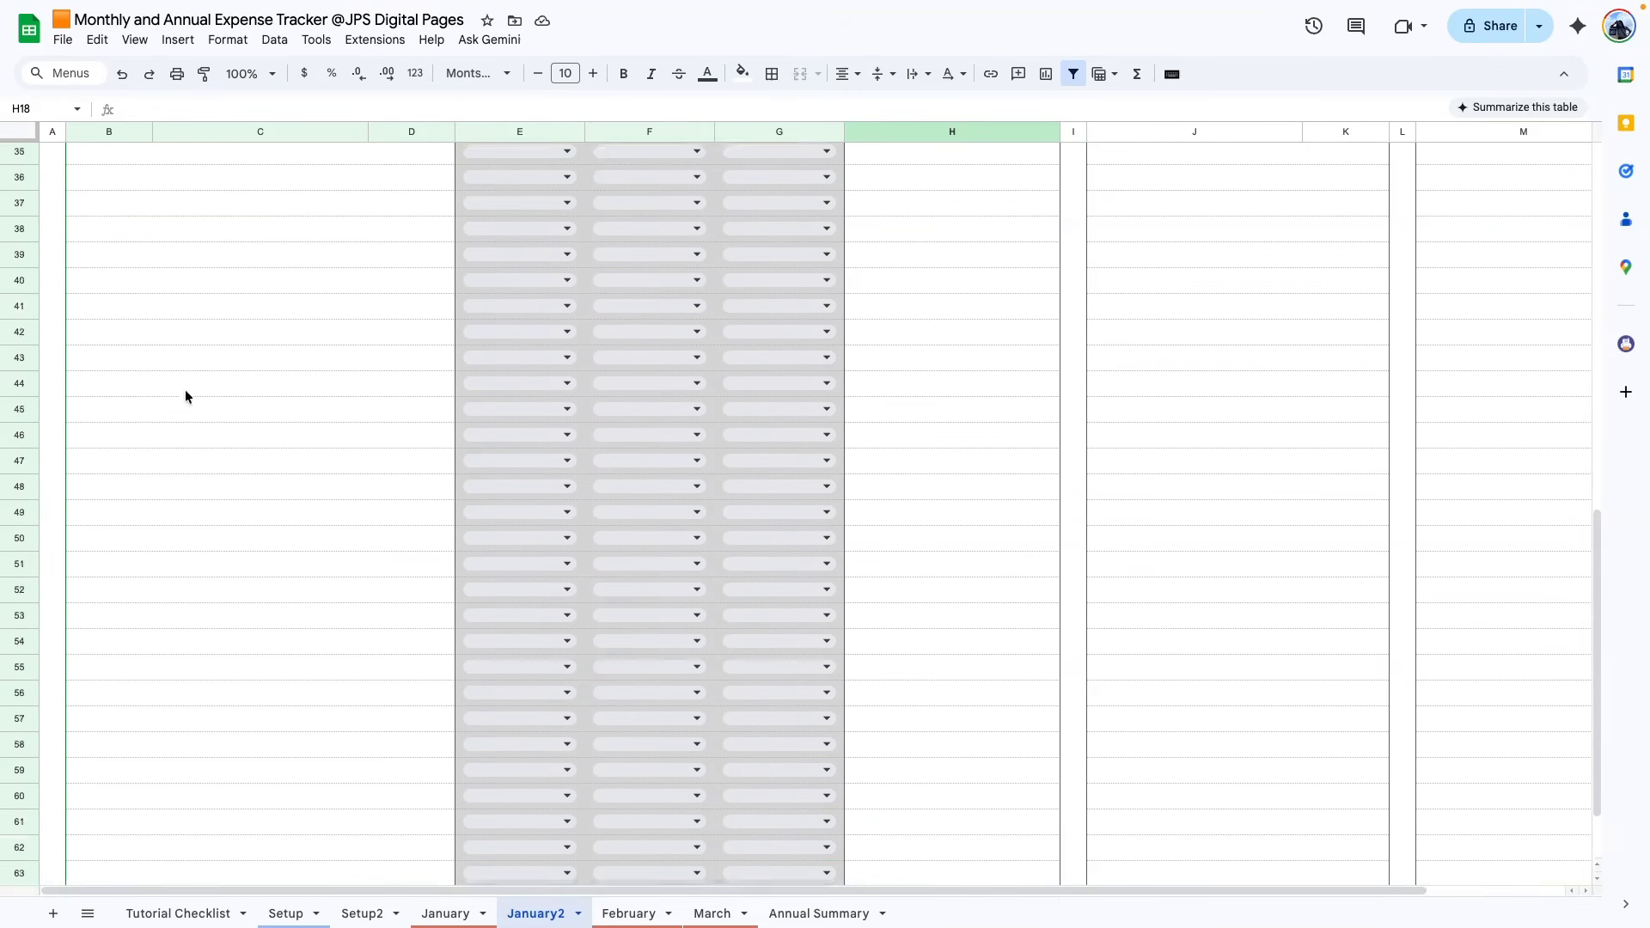
scroll(82, 714, down, 2)
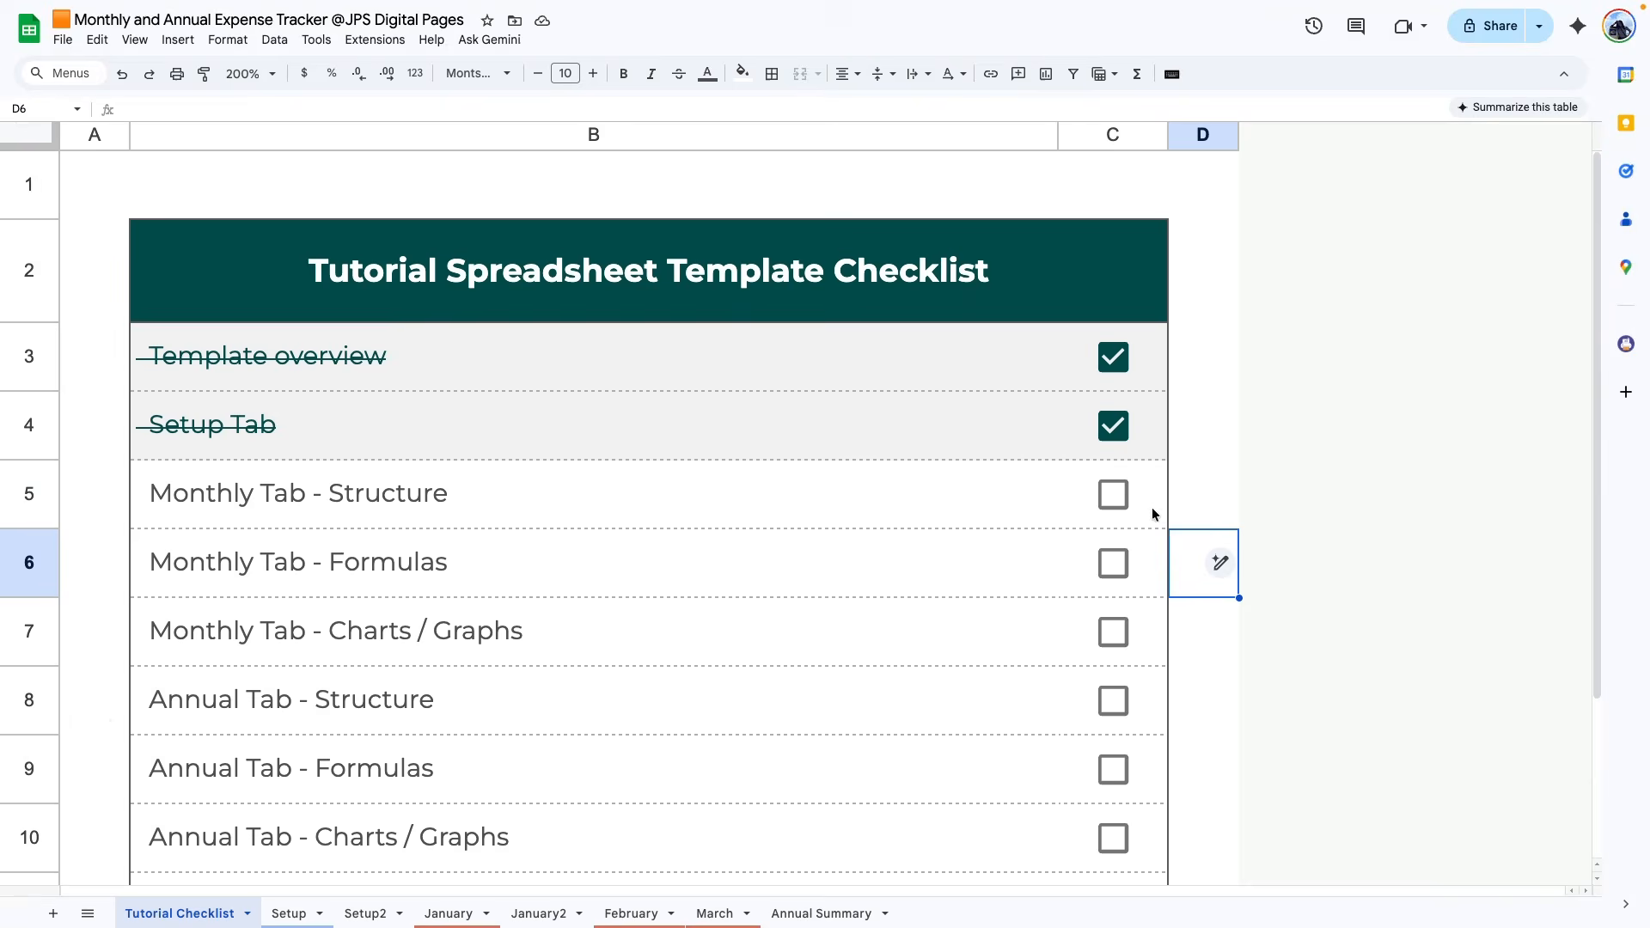
- Mark Monthly Tab - Structure, Monthly Tab - Formulas and Monthly Tab - Charts / Graphs as done in the Tutorial Checklist
click(1110, 499)
click(1113, 564)
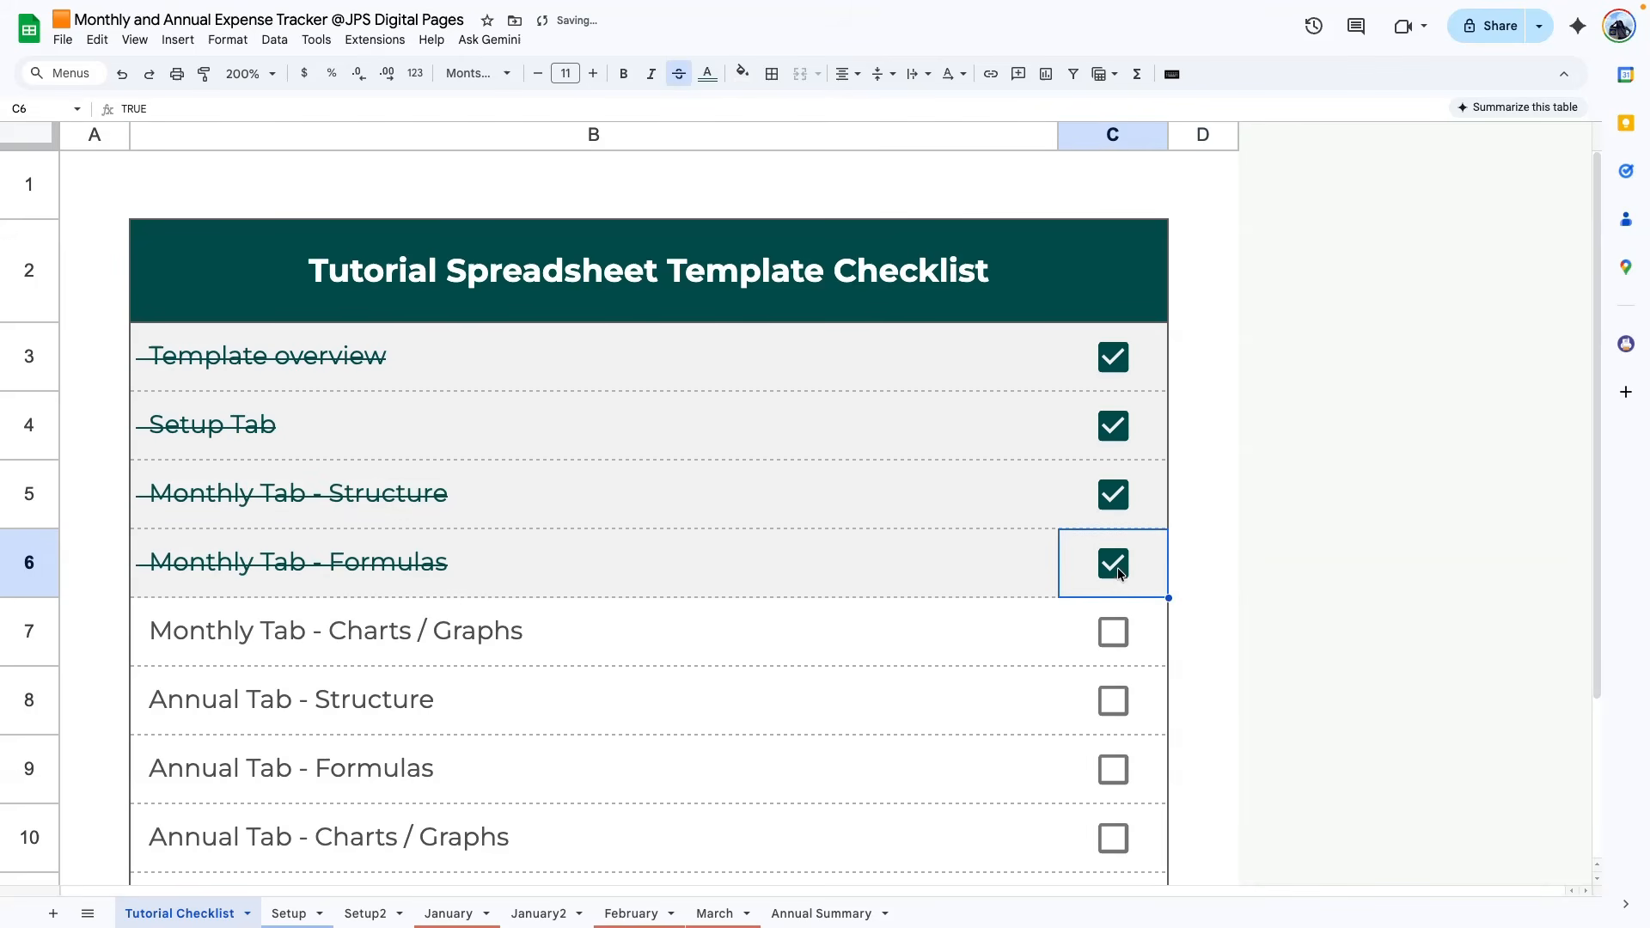
click(1111, 634)
scroll(847, 647, down, 2)
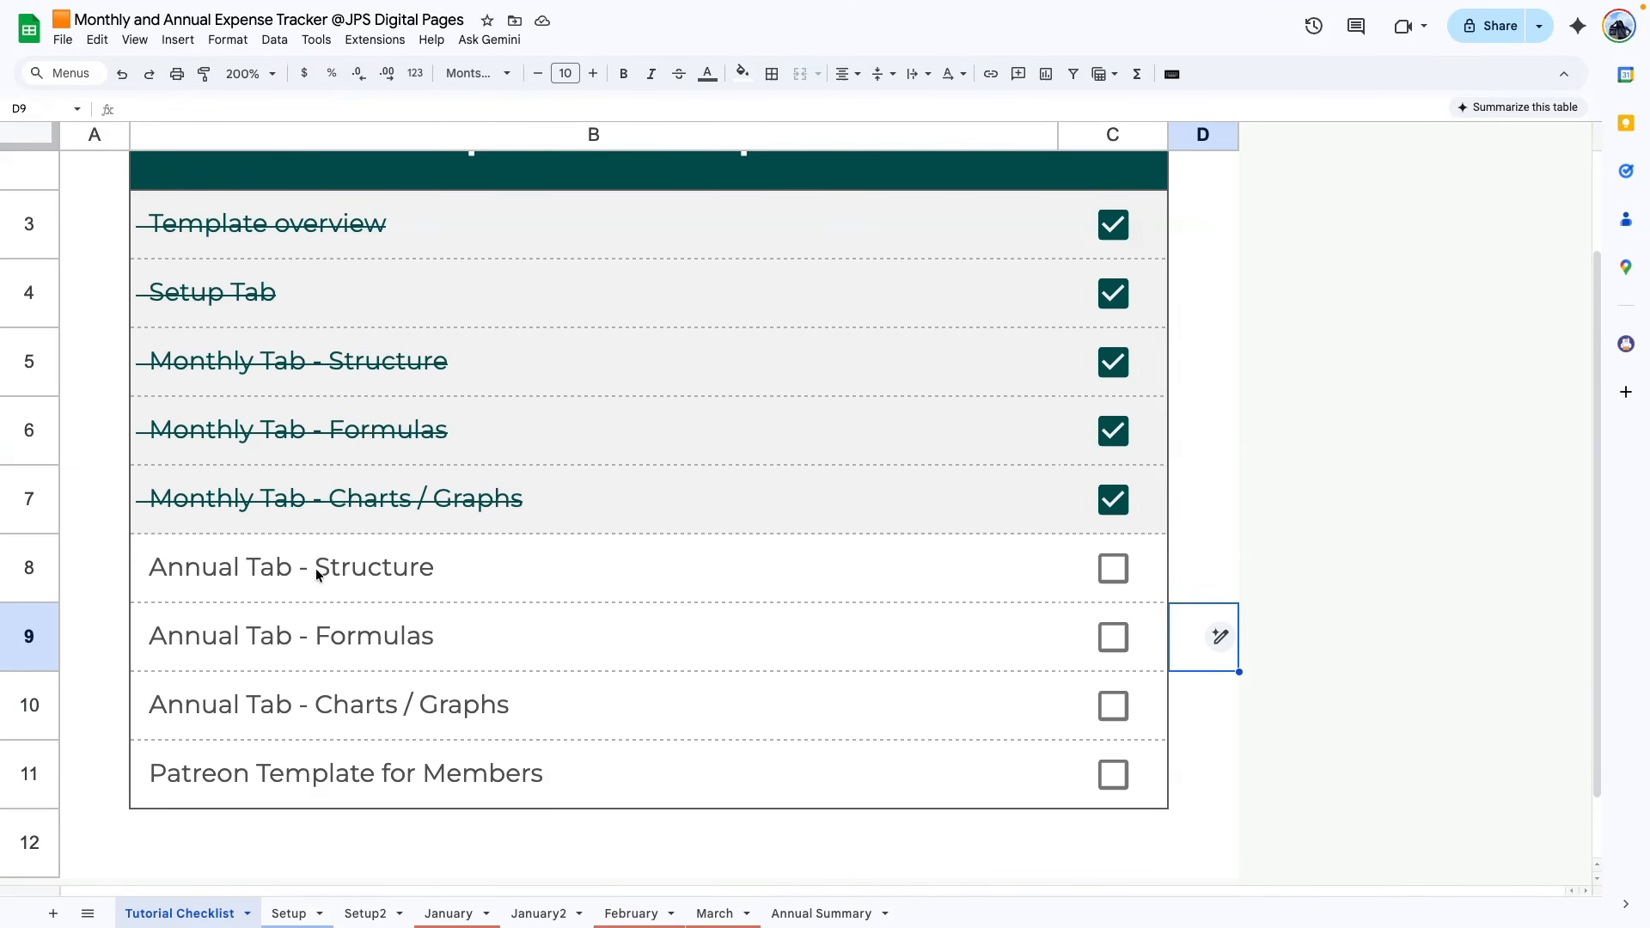
- Add a new blank sheet and set the font of all its cells to Montserrat
click(53, 918)
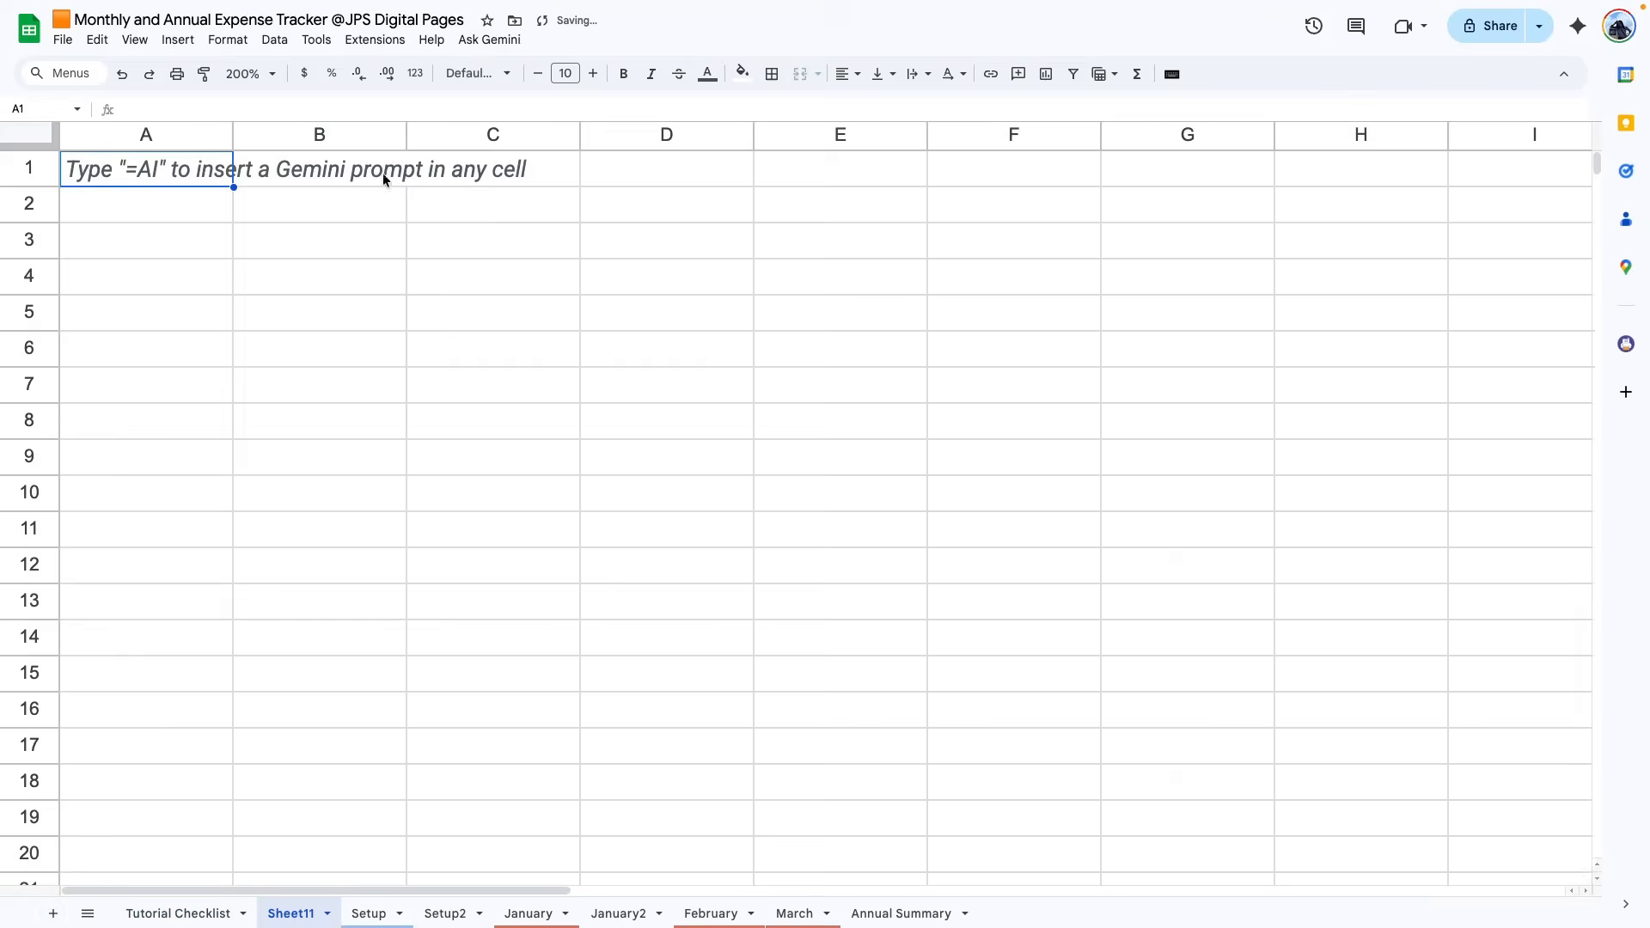
key(ctrl+a)
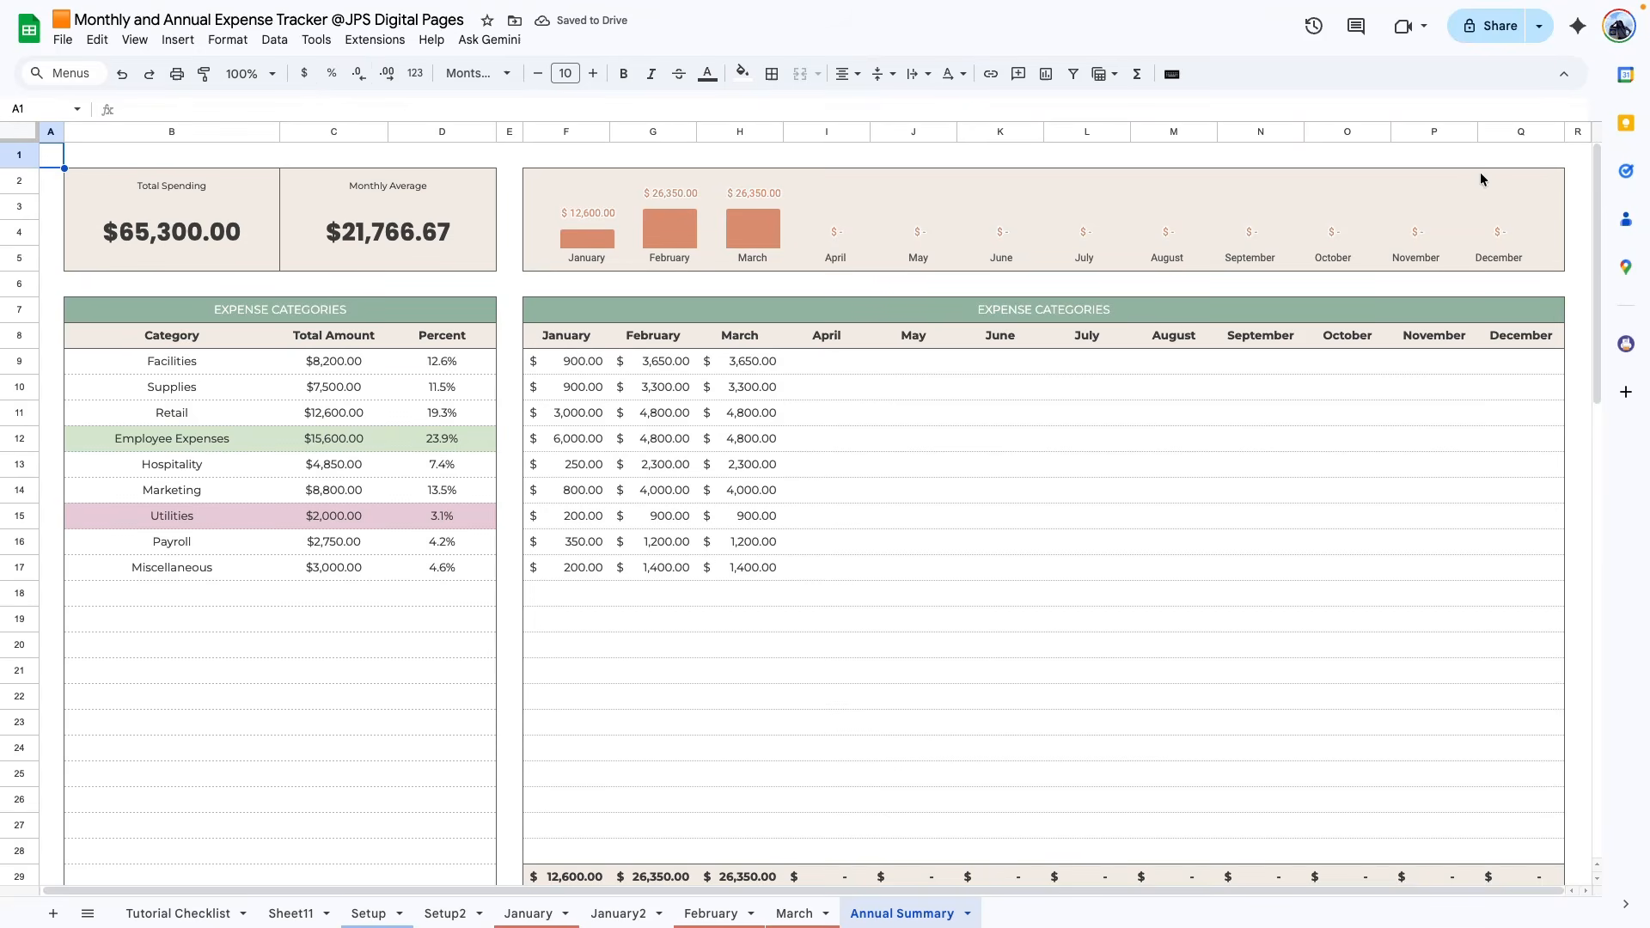
- Delete the new sheet's columns from S onward and all rows from 60 down, matching the extent of Annual Summary
scroll(1005, 792, down, 20)
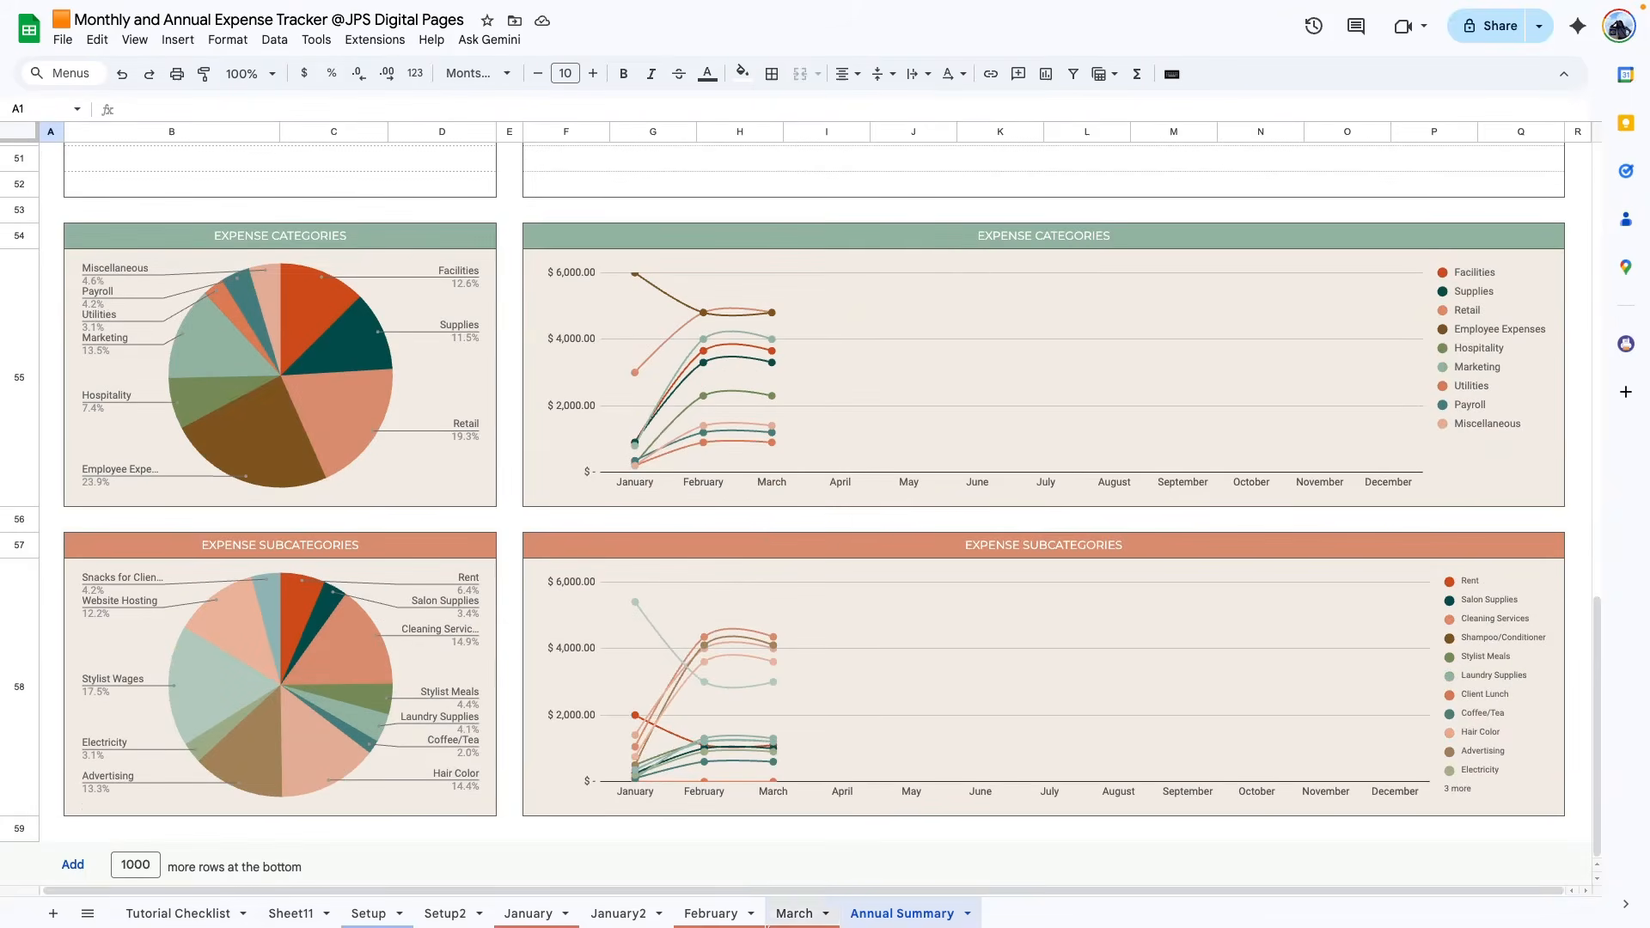
click(290, 918)
scroll(601, 229, right, 5)
click(911, 129)
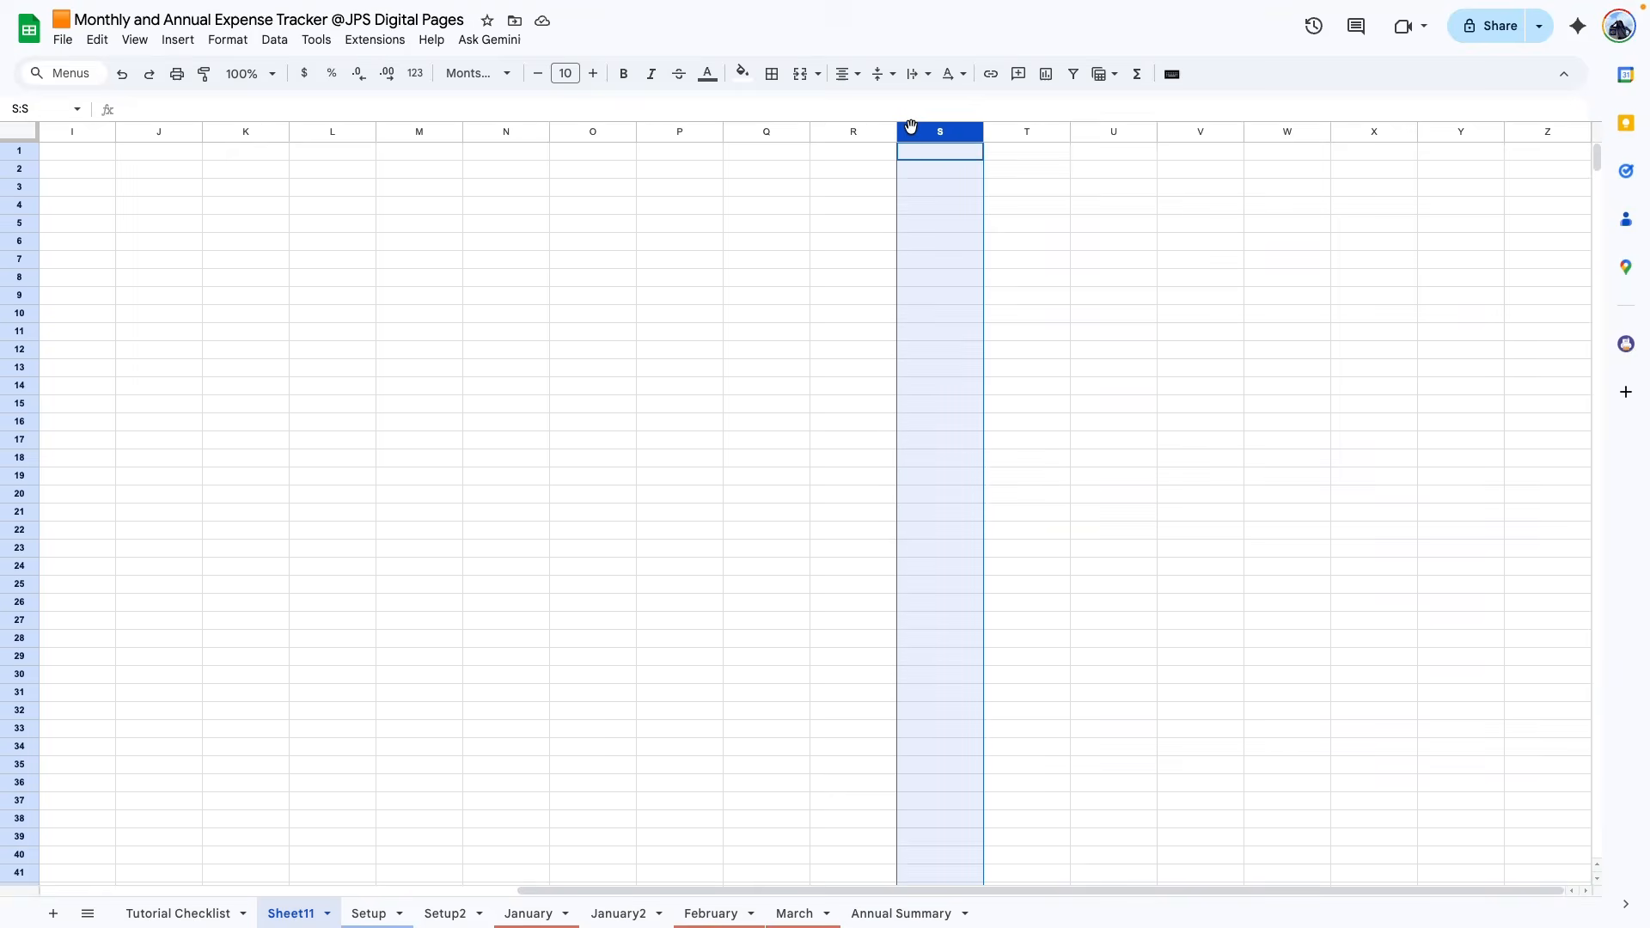
key(ctrl+shift+Right)
right_click(911, 129)
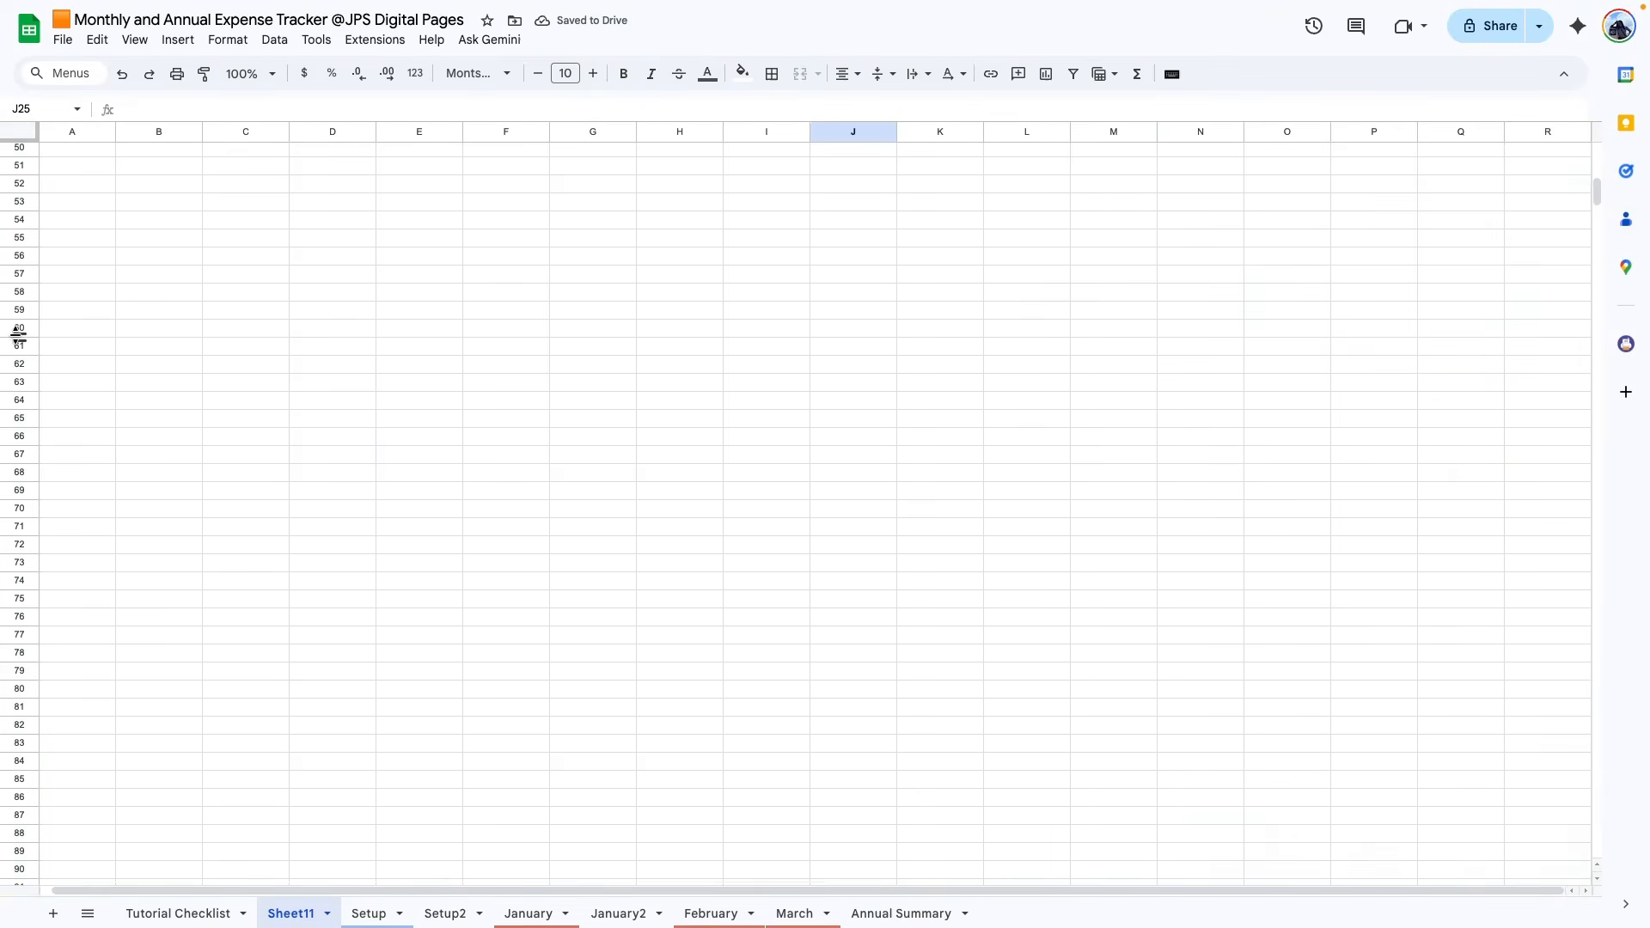
click(20, 330)
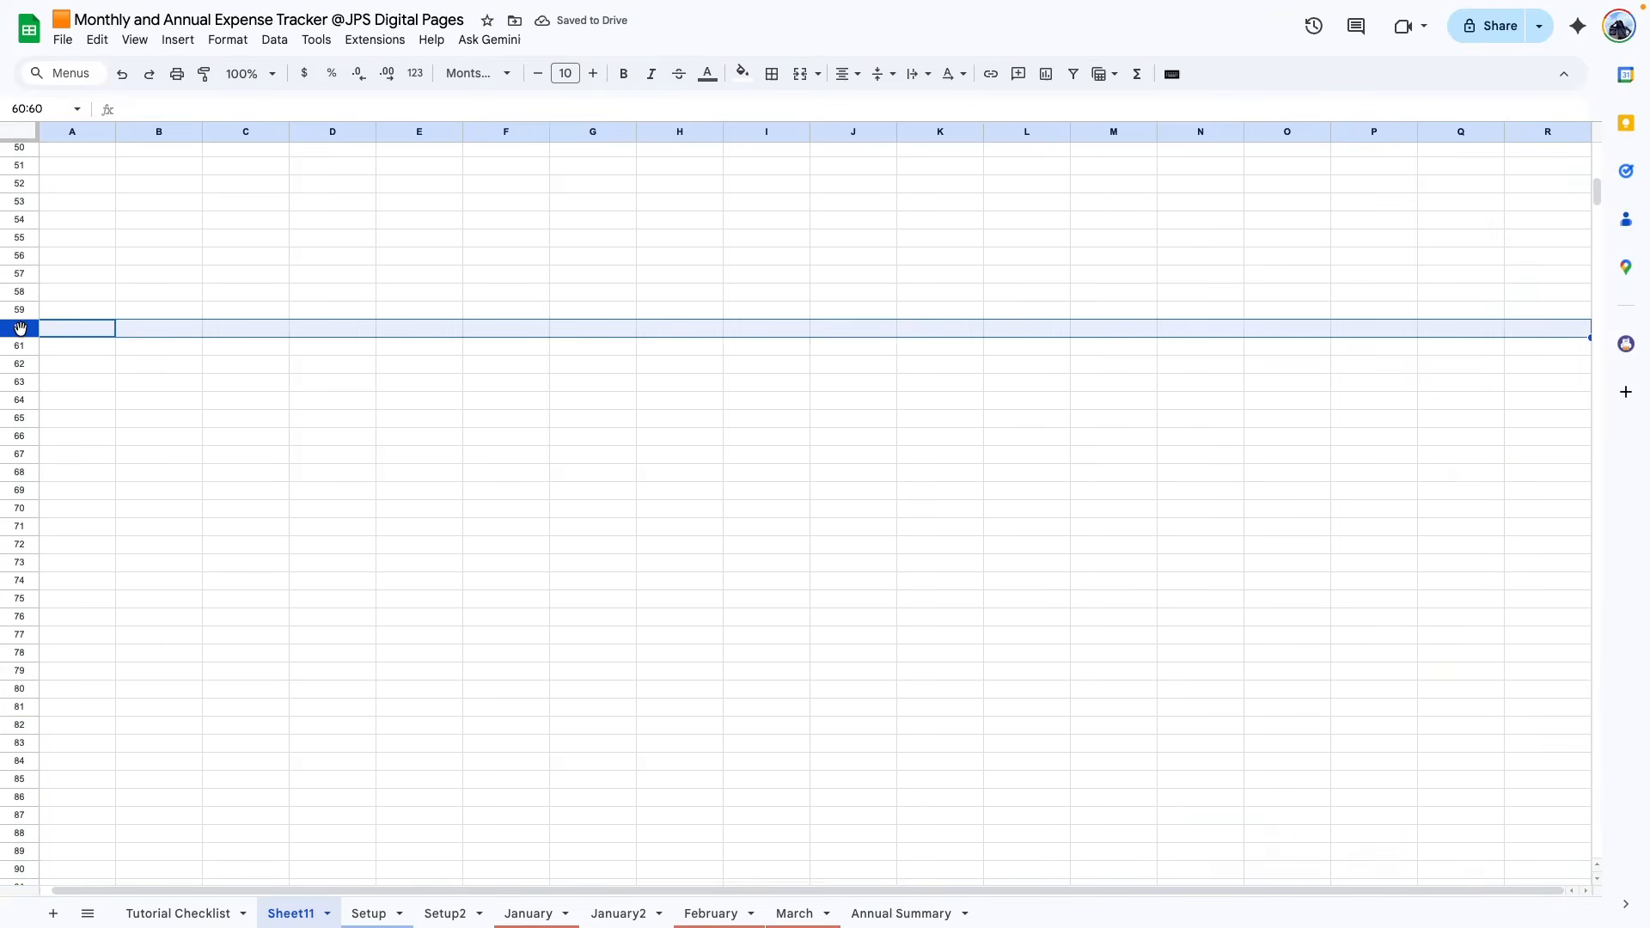
key(ctrl+shift+Down)
right_click(20, 330)
click(94, 557)
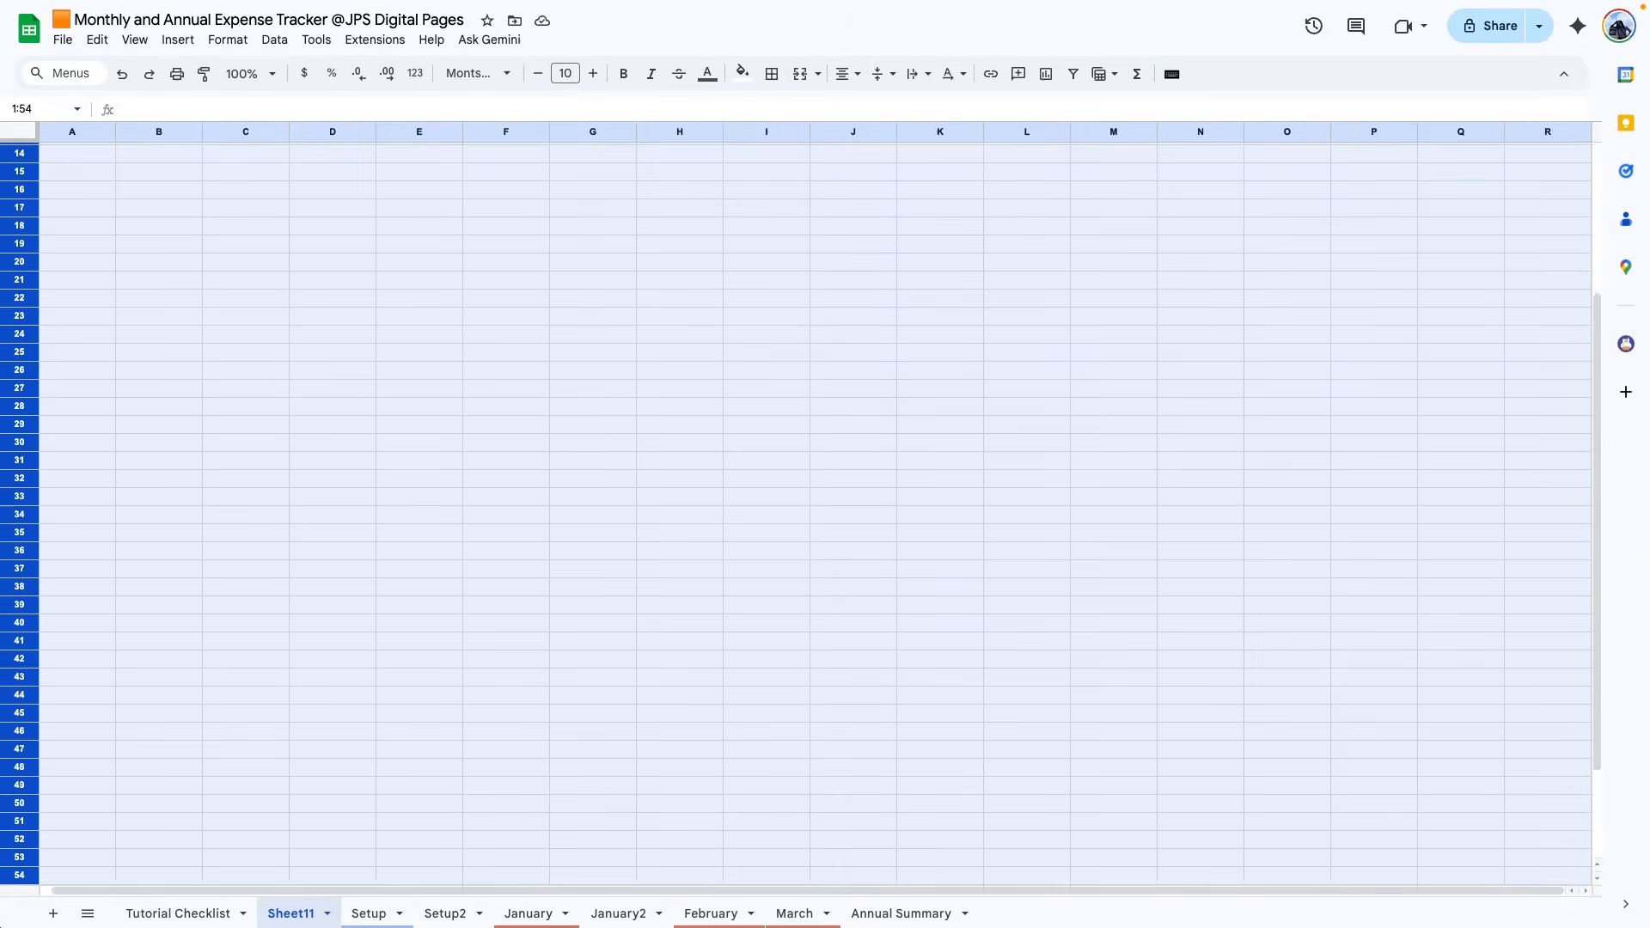
- Set the height of rows 1 to 59 in the new sheet to 30 pixels
right_click(13, 212)
click(284, 493)
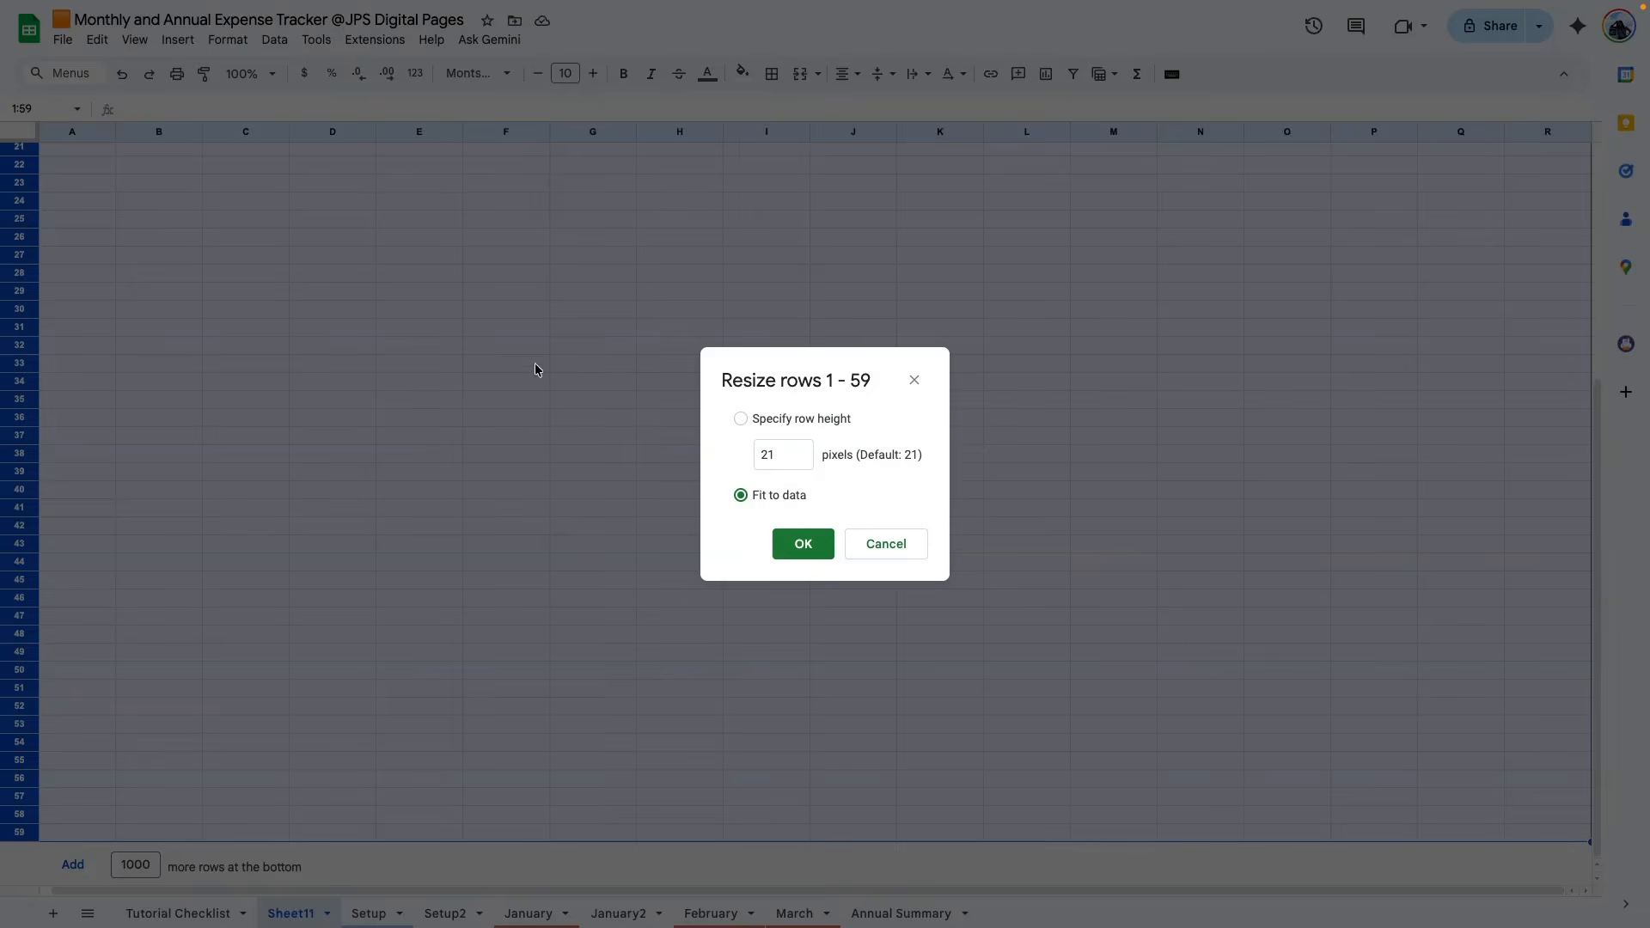
double_click(767, 449)
text(30)
key(Return)
click(573, 382)
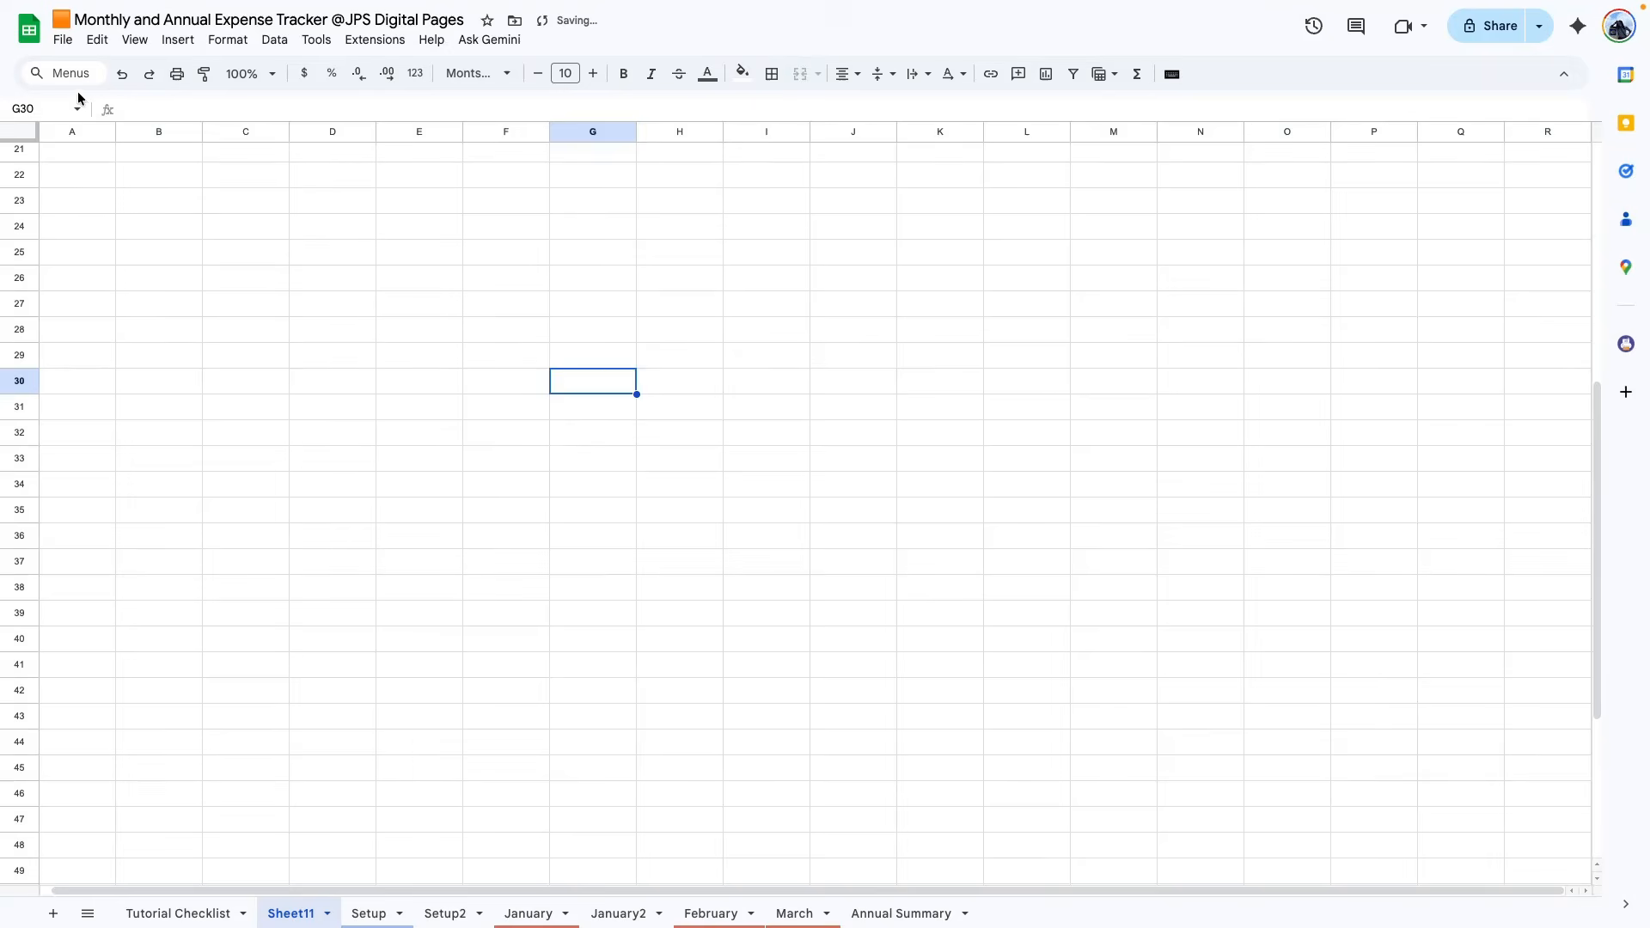
- Resize columns A and R of the new sheet into narrow margin columns
click(66, 131)
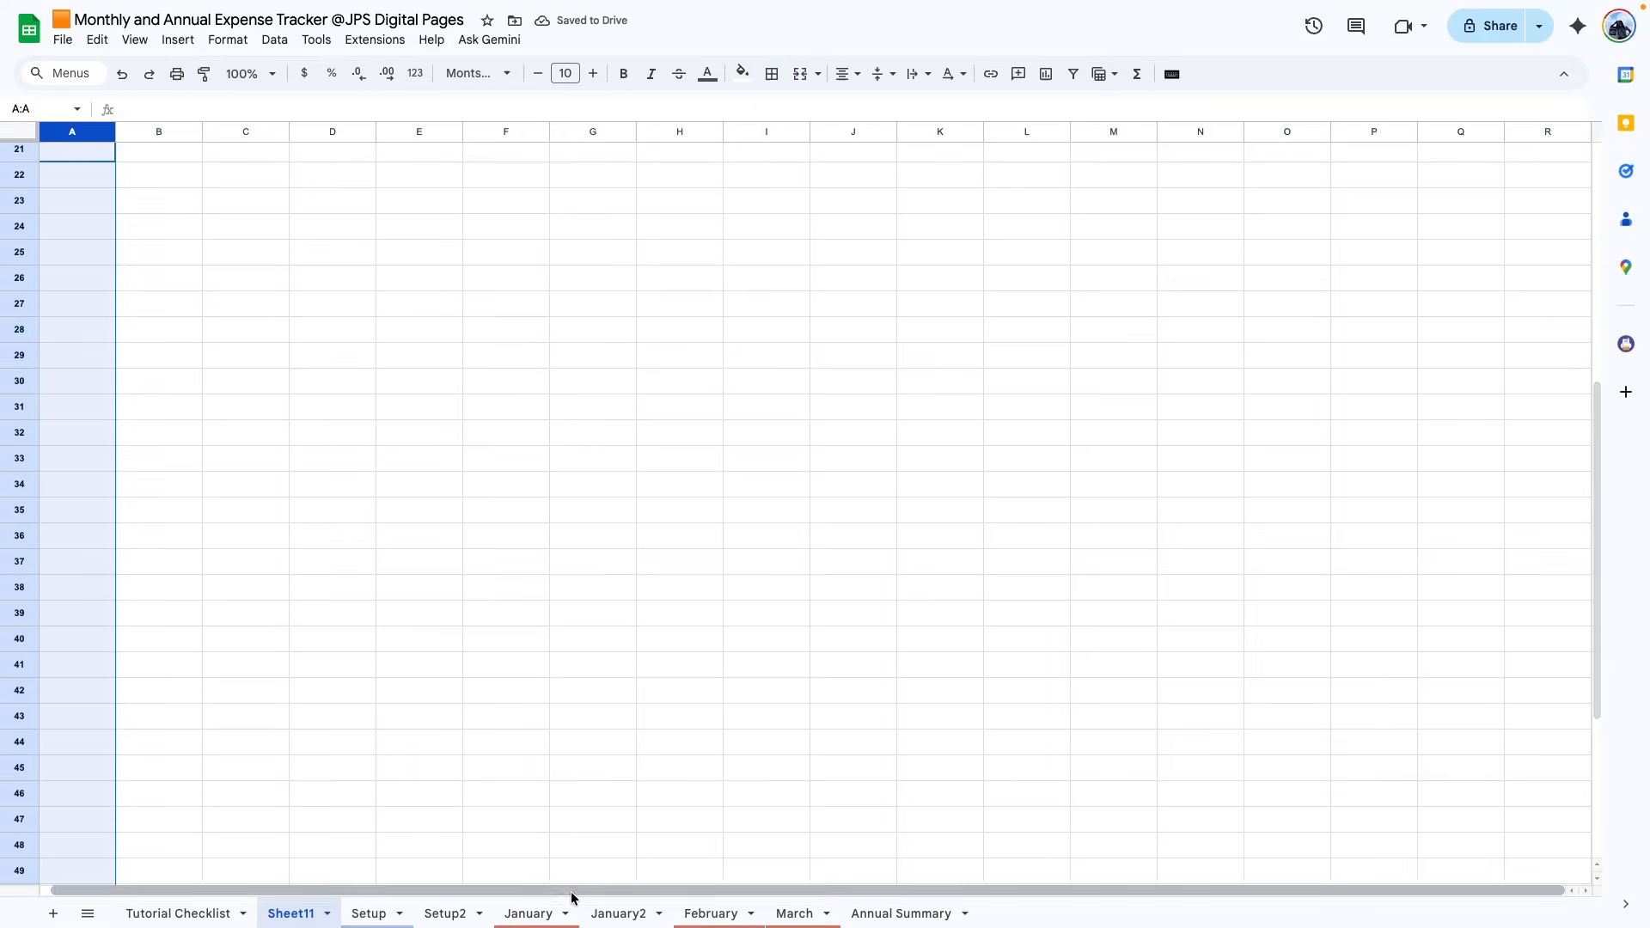
ctrl+click(1529, 132)
right_click(1529, 133)
click(1402, 237)
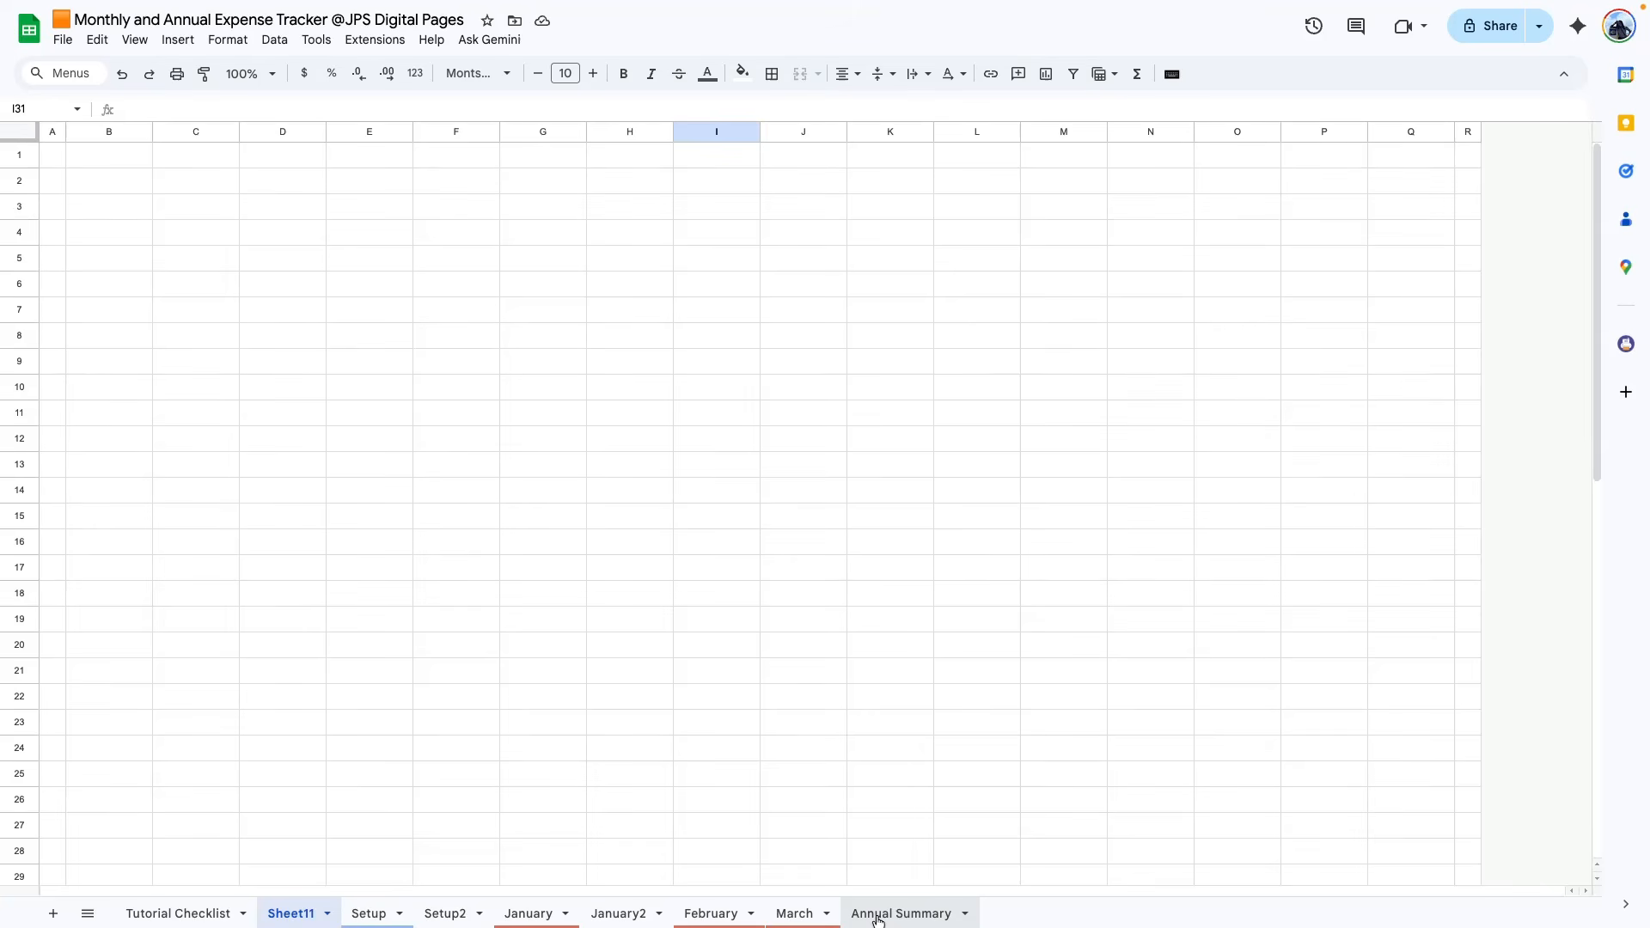
- Examine the layout of the category and monthly tables in Annual Summary, including the extent of B7:D29
click(877, 915)
scroll(1071, 307, up, 15)
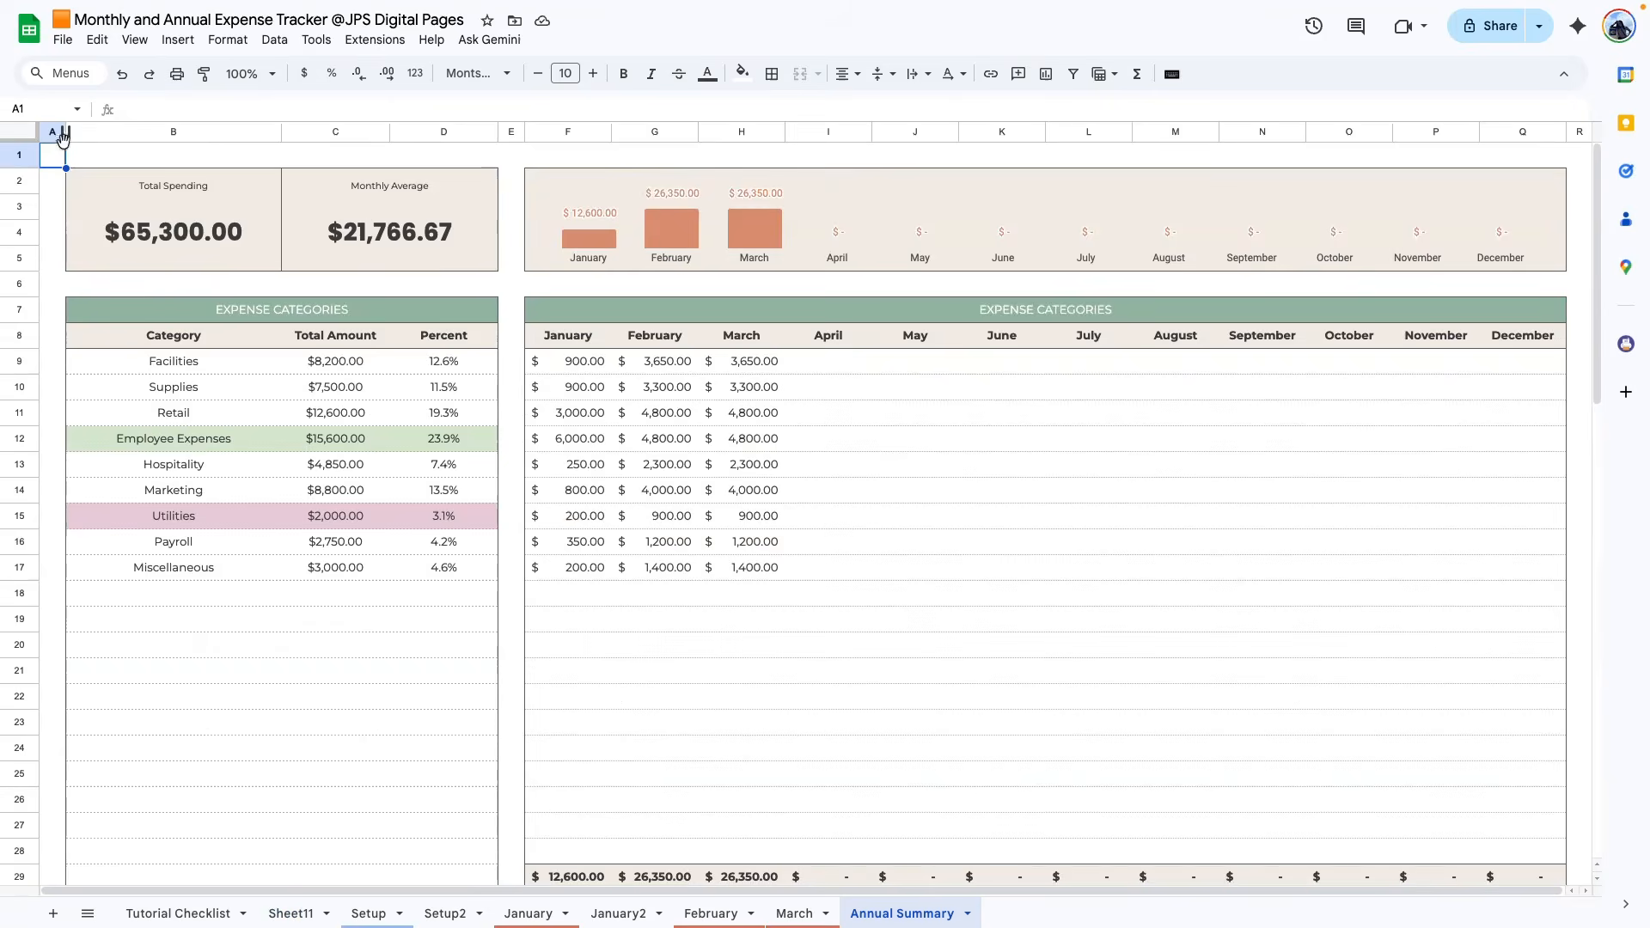
scroll(615, 711, down, 1)
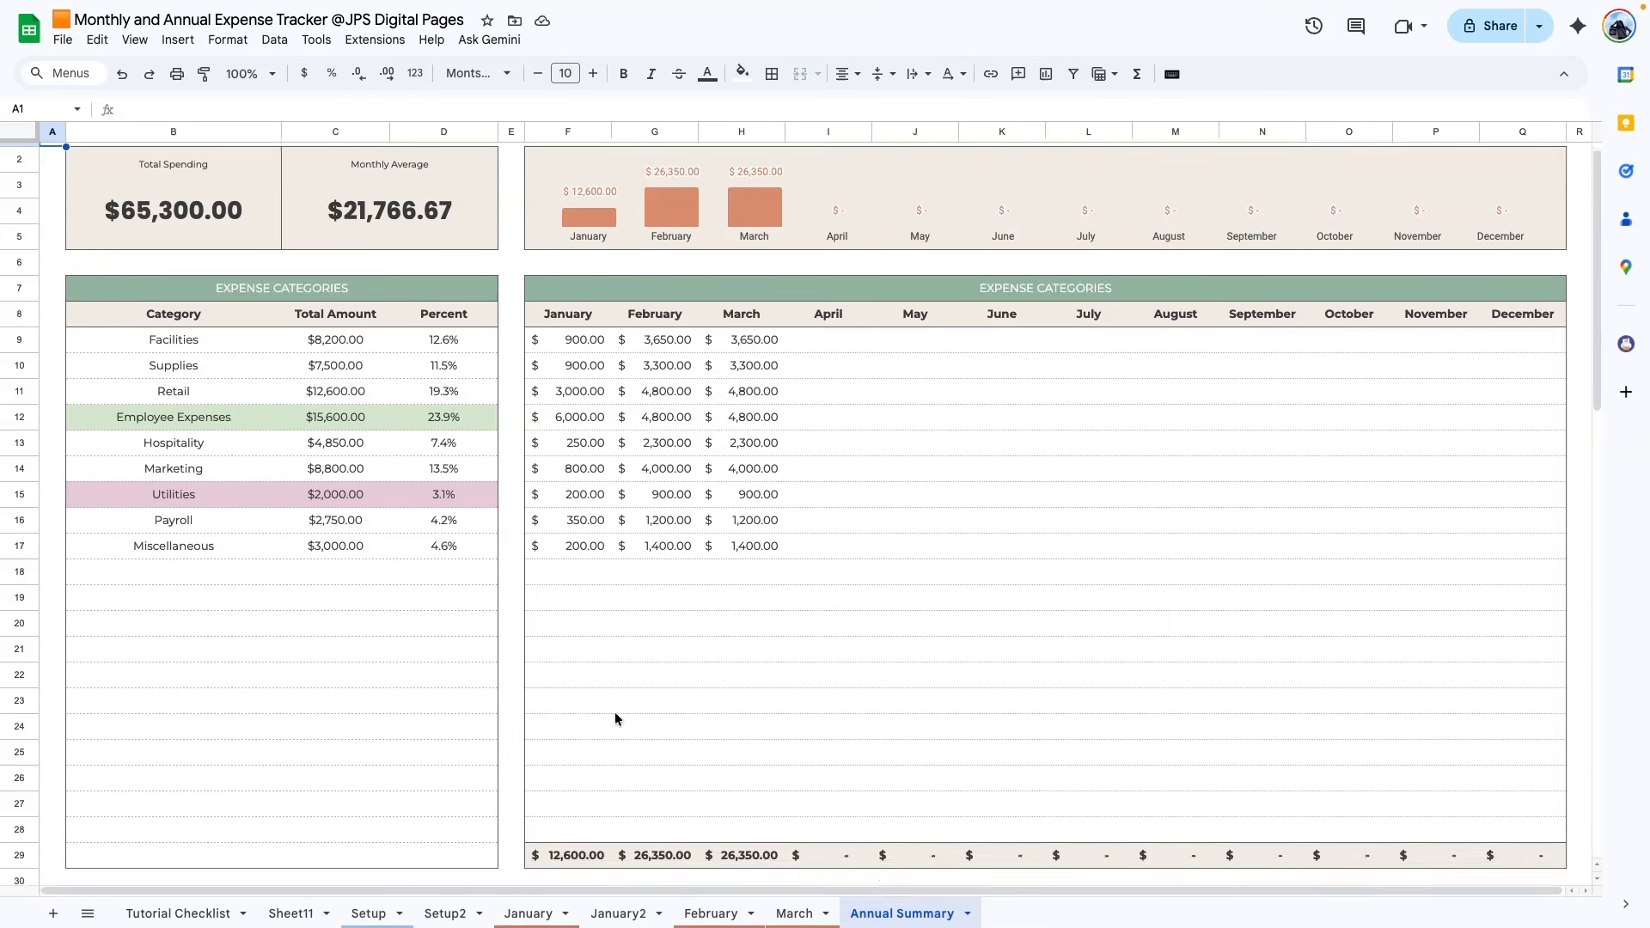
click(638, 648)
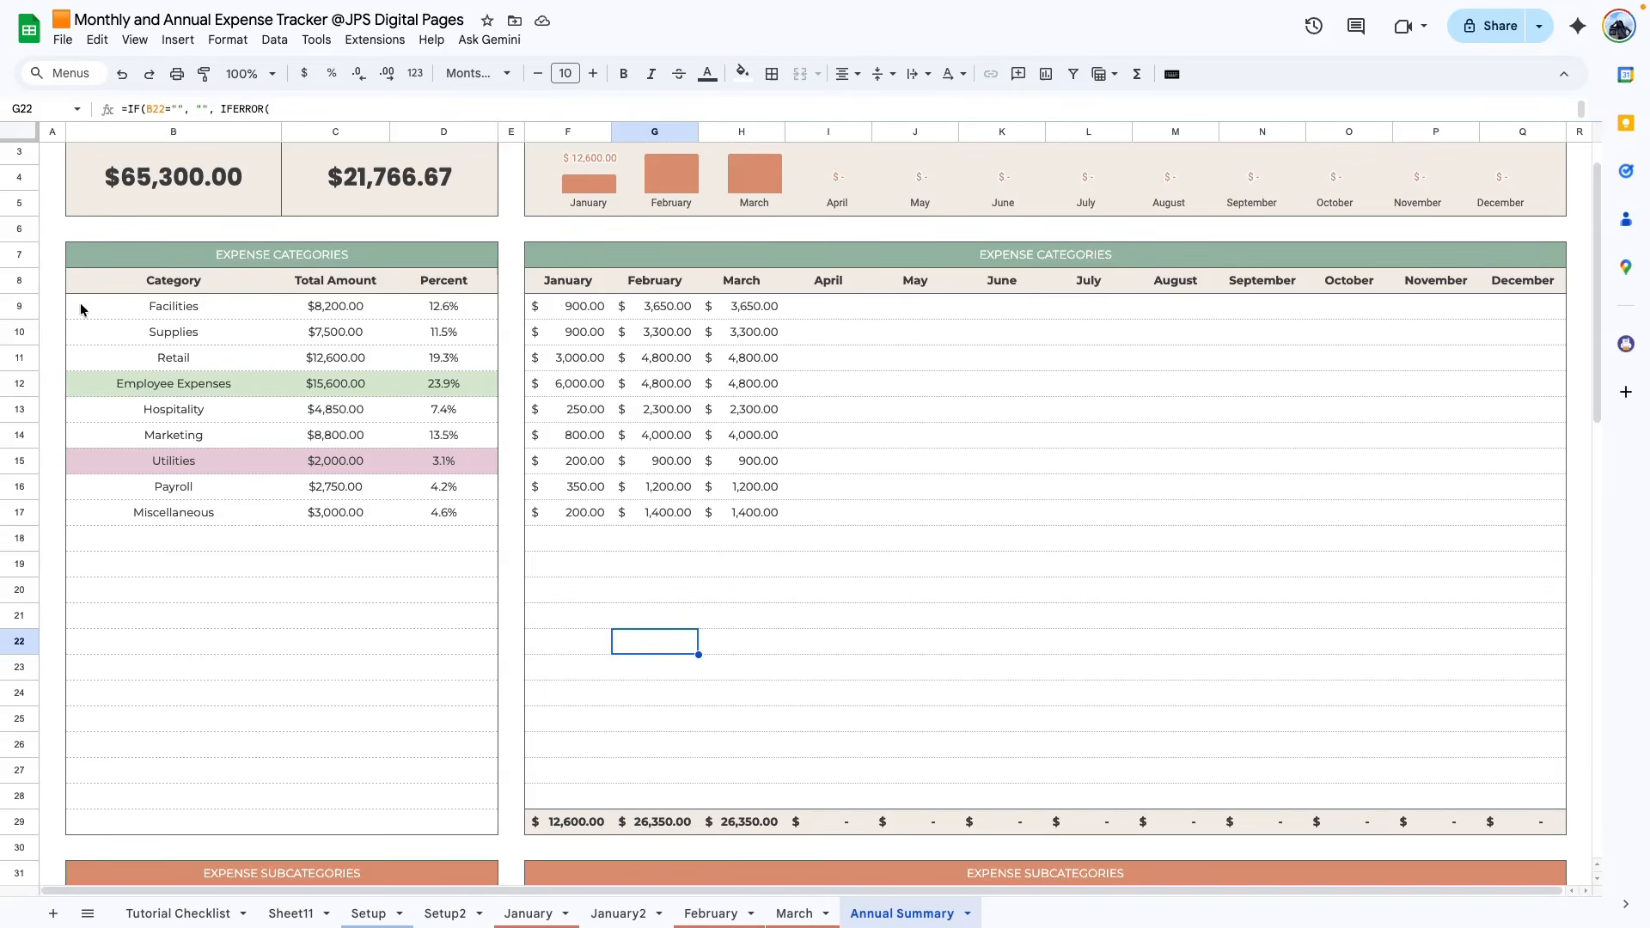
click(120, 258)
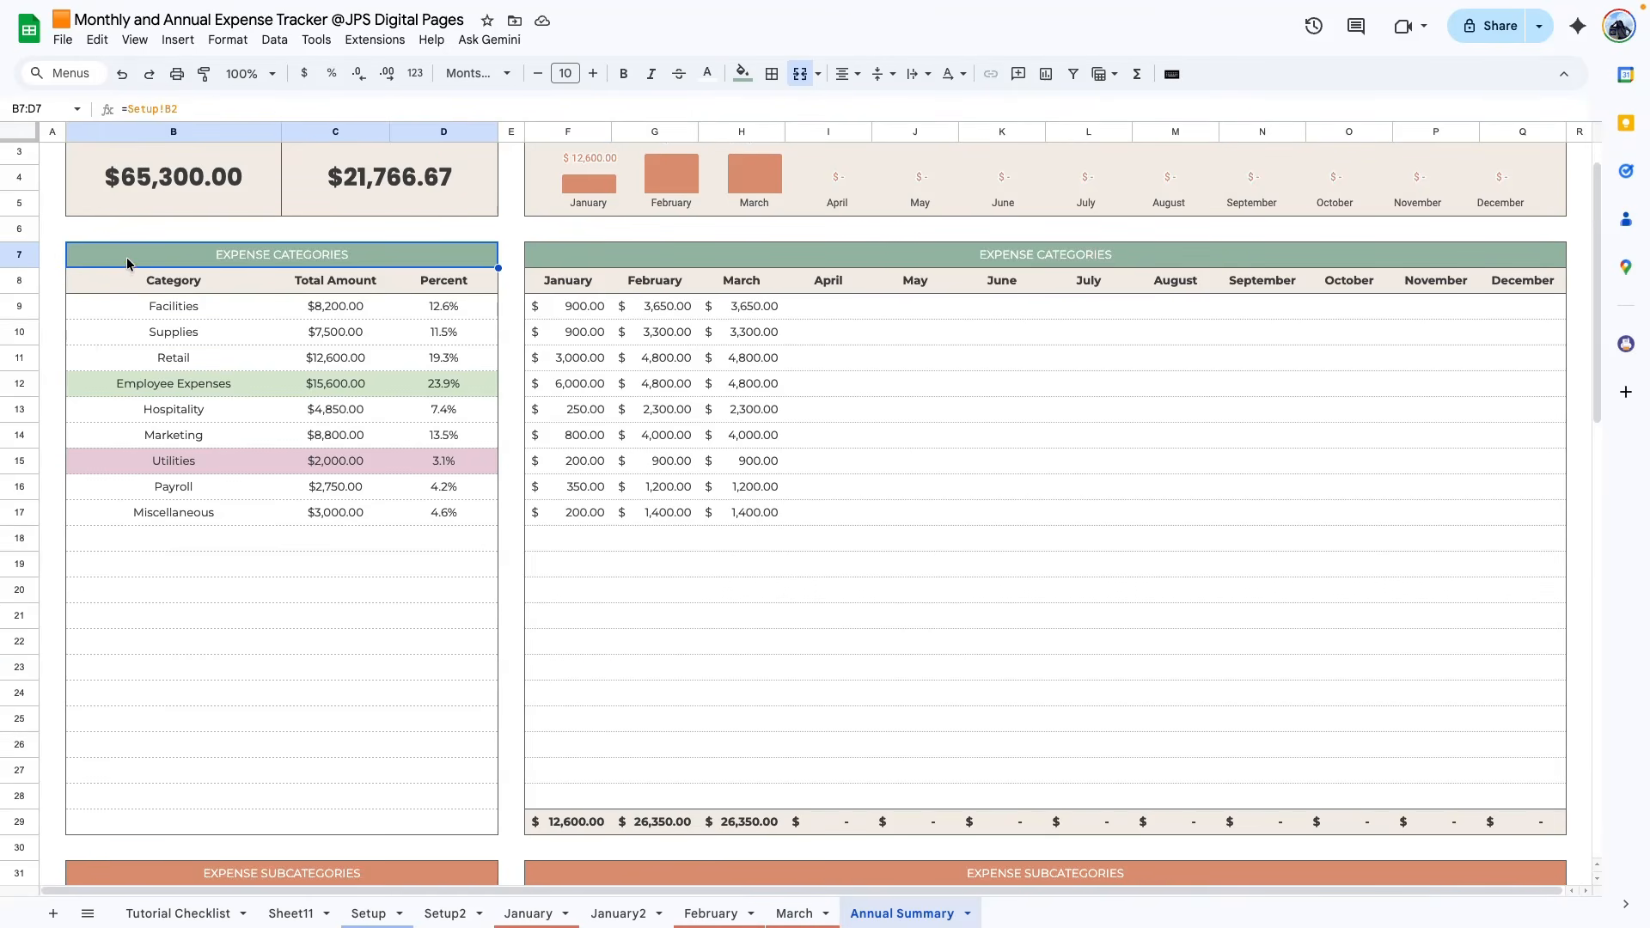
drag(125, 259, 216, 813)
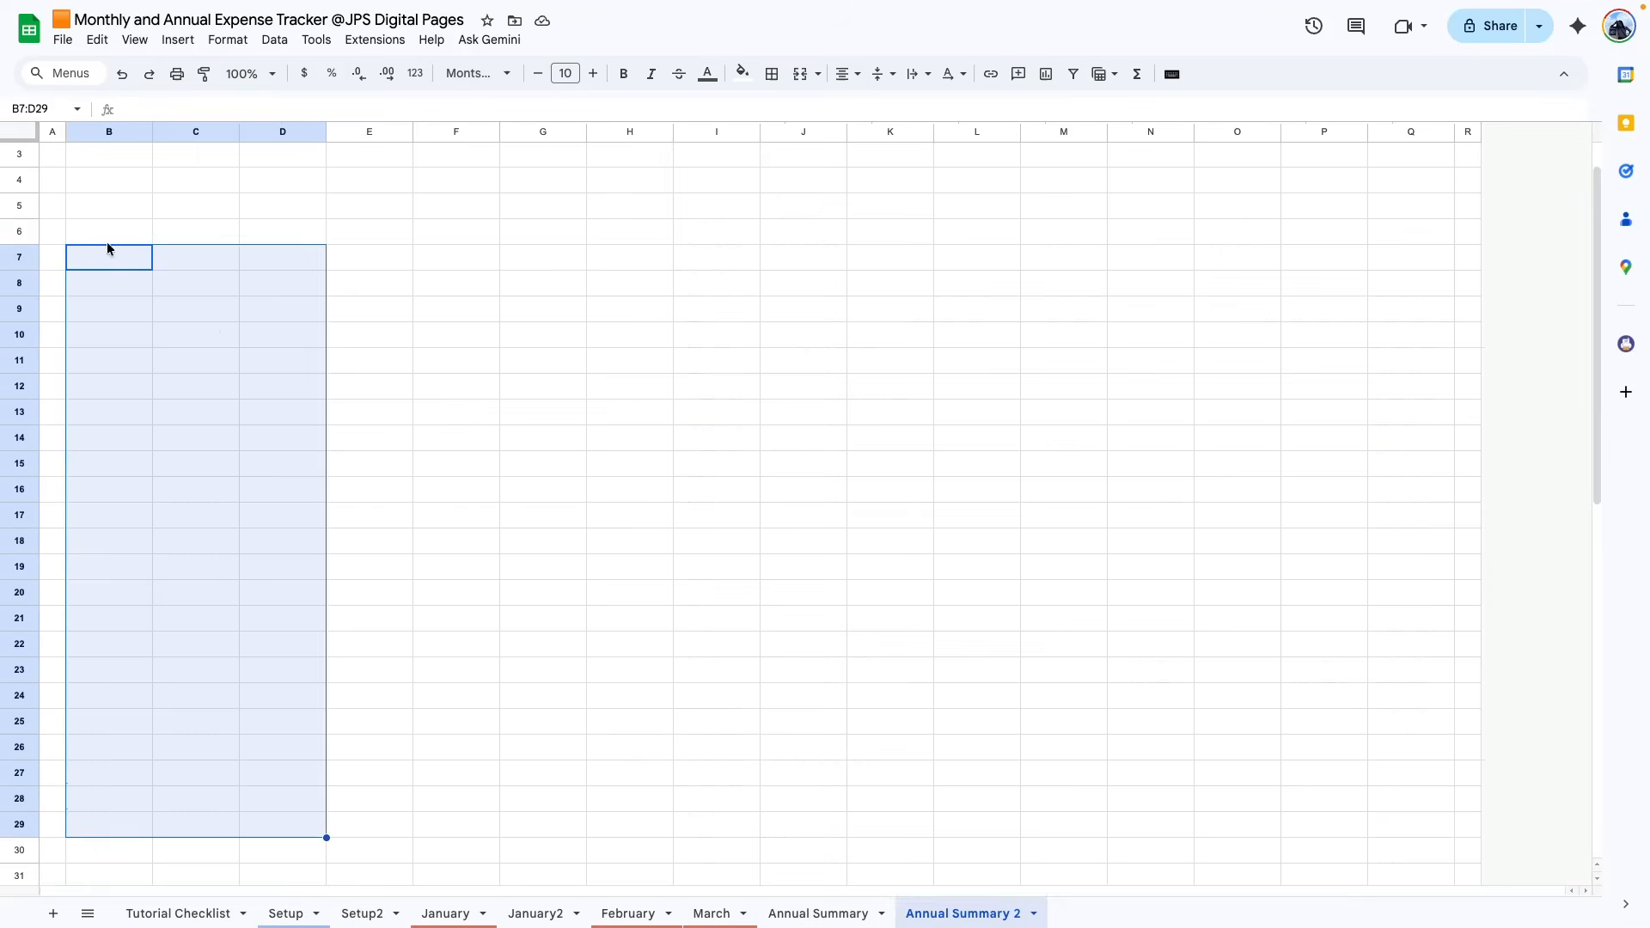
- In Annual Summary 2, apply a dark gray outer border around B7:D29
drag(108, 248, 255, 832)
click(772, 74)
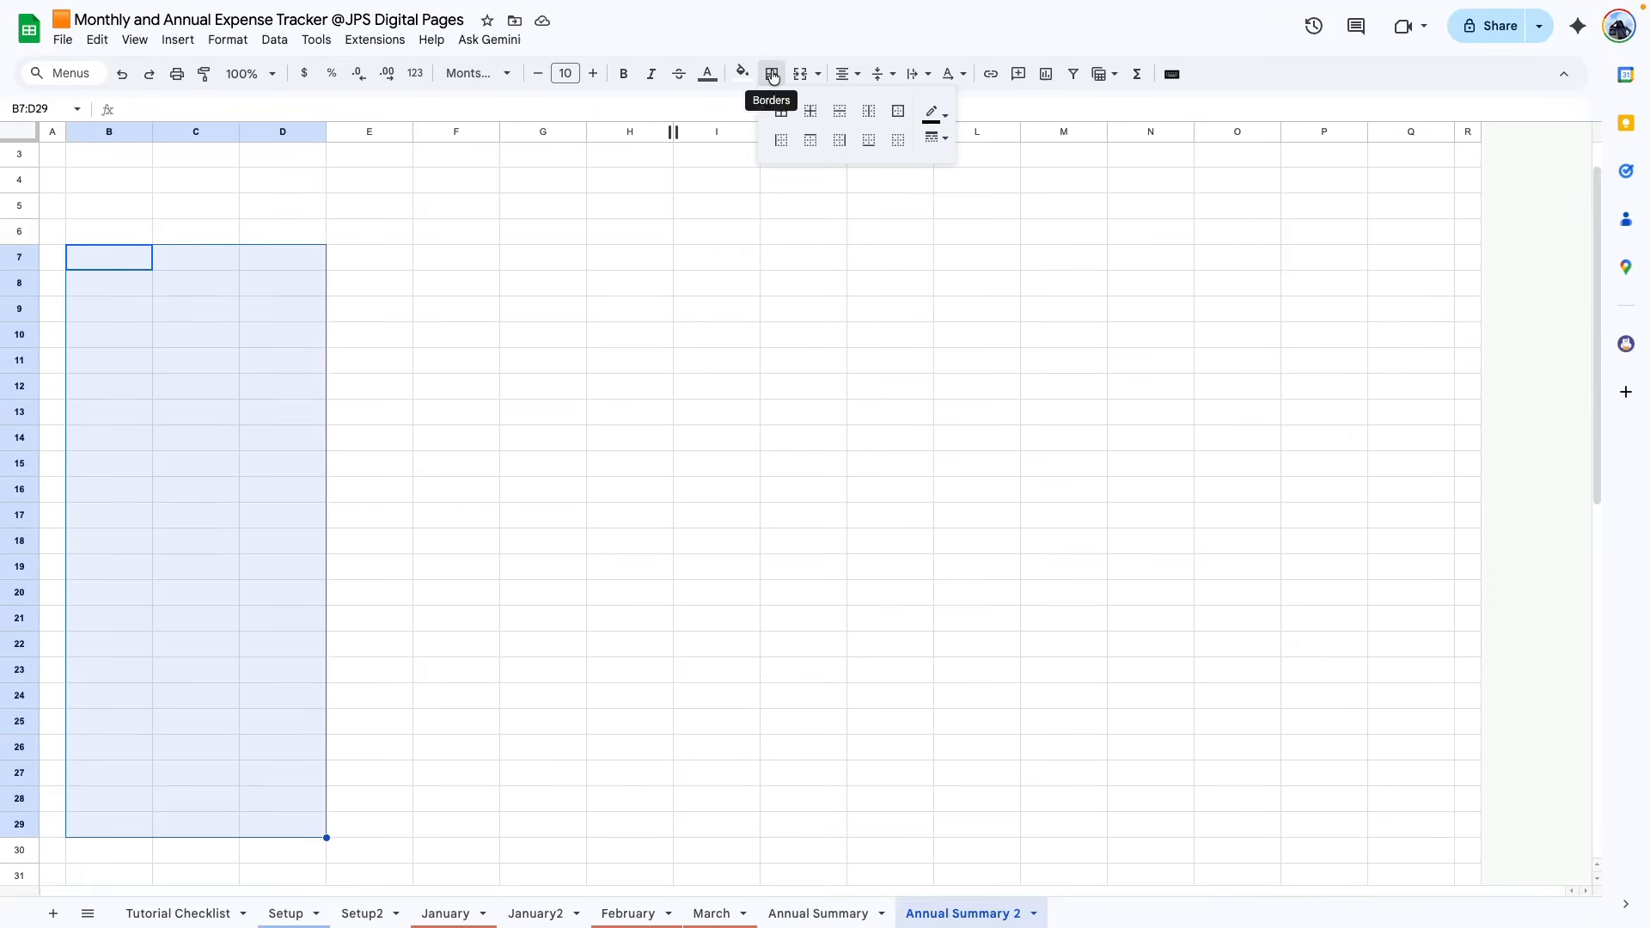
click(900, 113)
click(934, 113)
click(959, 172)
click(898, 112)
click(721, 411)
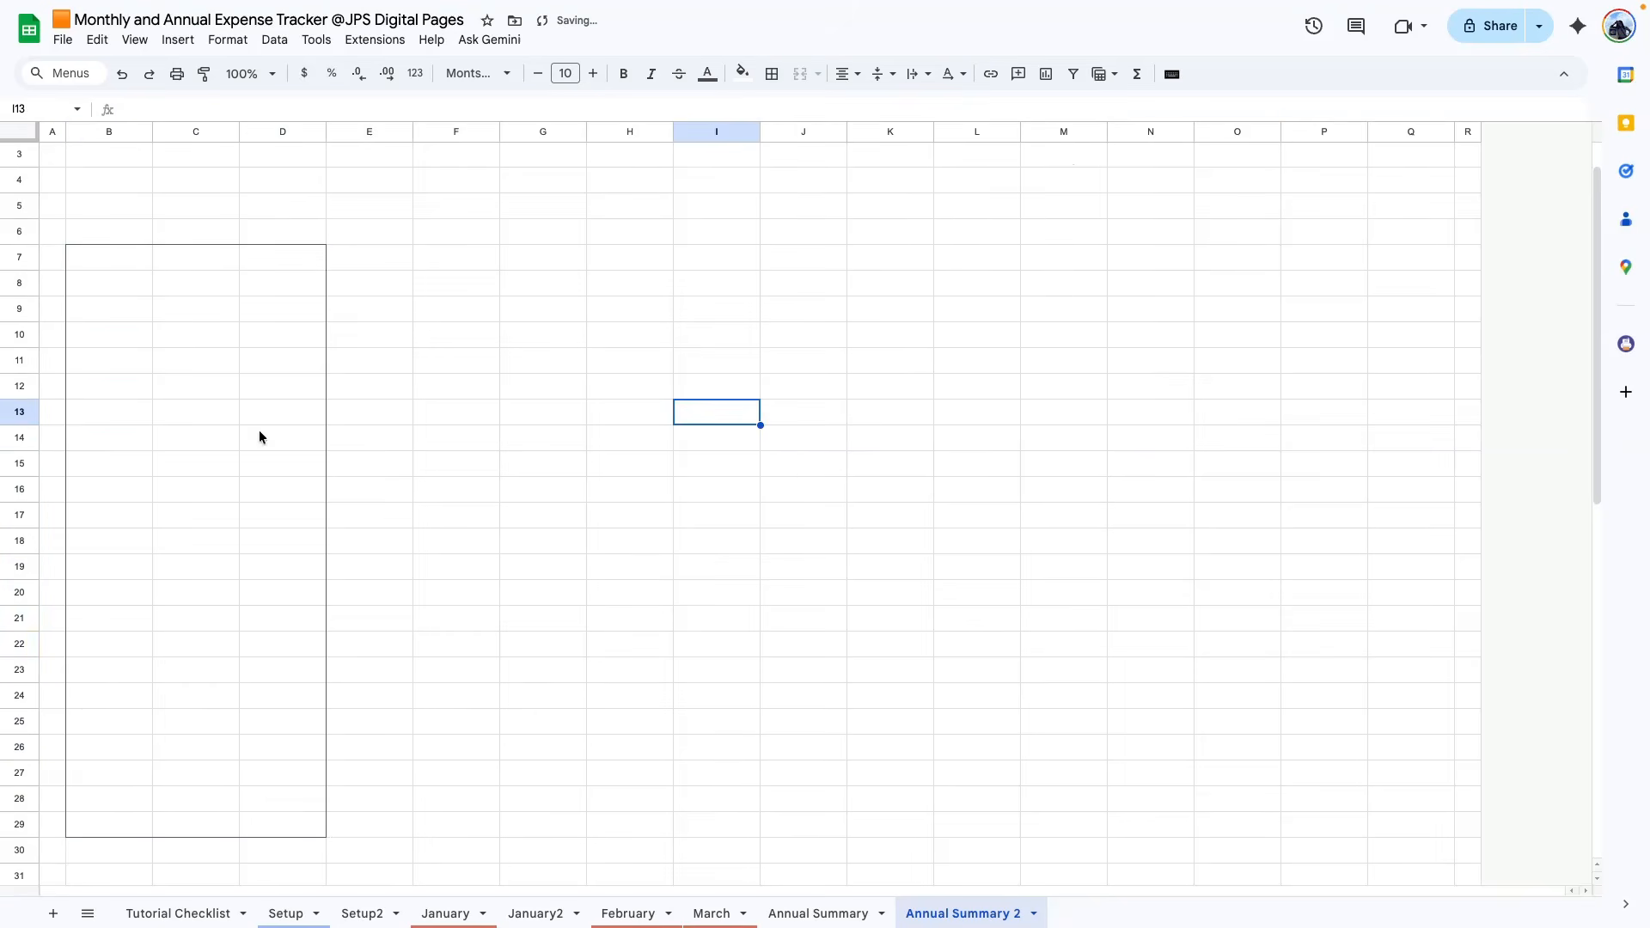
- Merge B7:D7 into one header cell and give it an outer border
drag(77, 256, 269, 266)
click(800, 74)
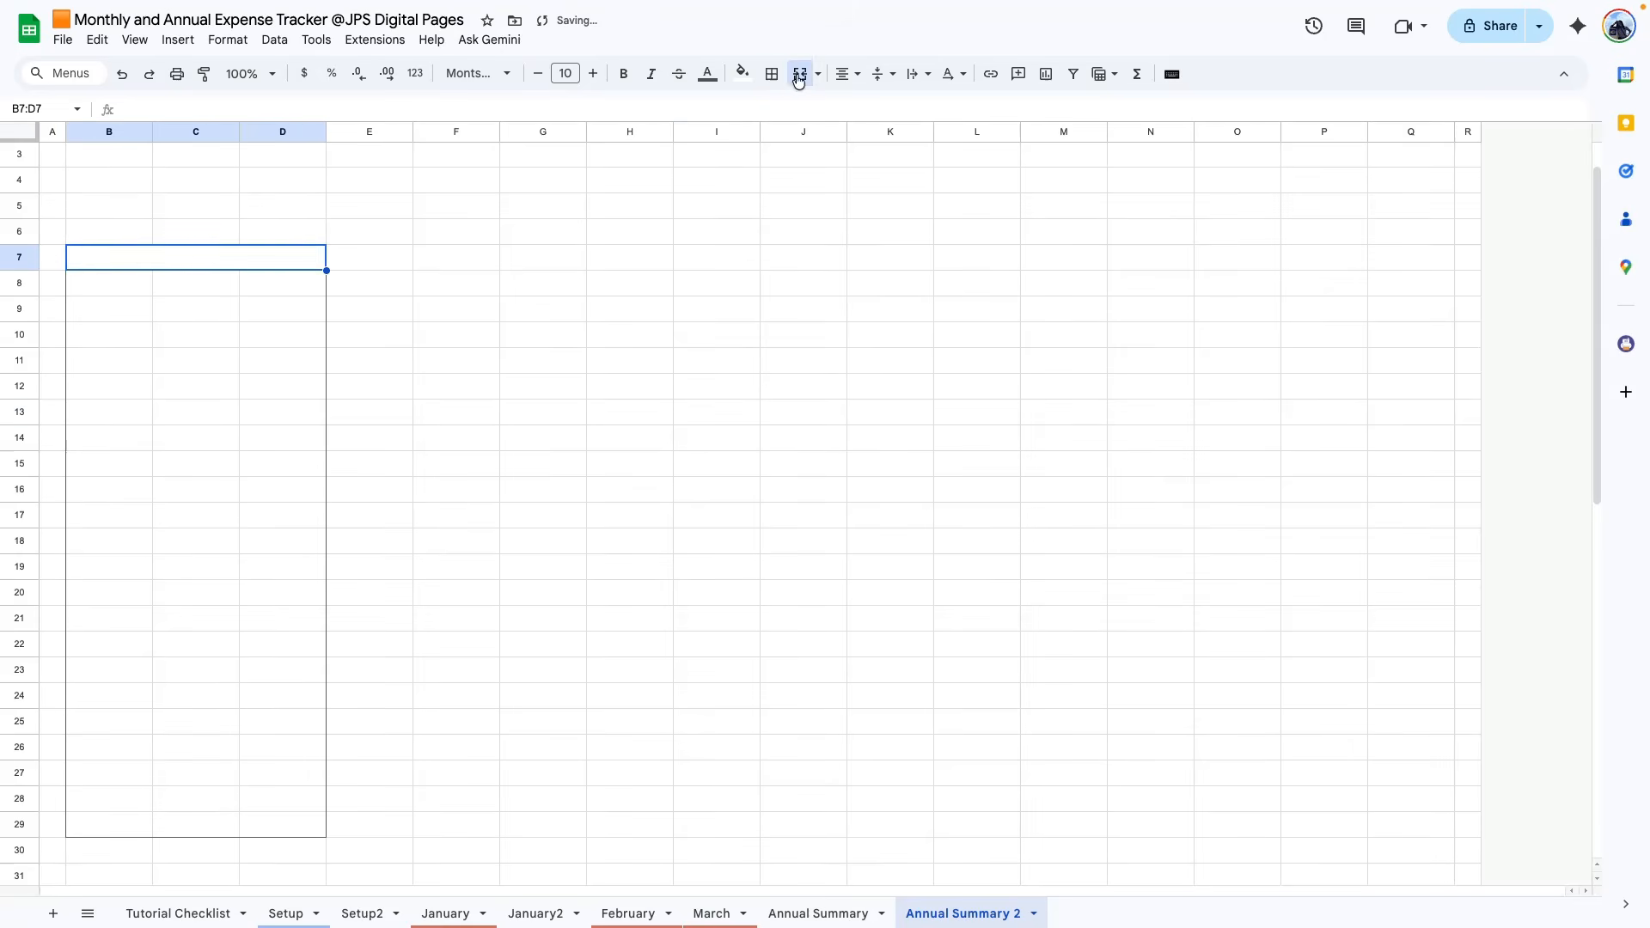
click(772, 74)
click(898, 110)
click(543, 541)
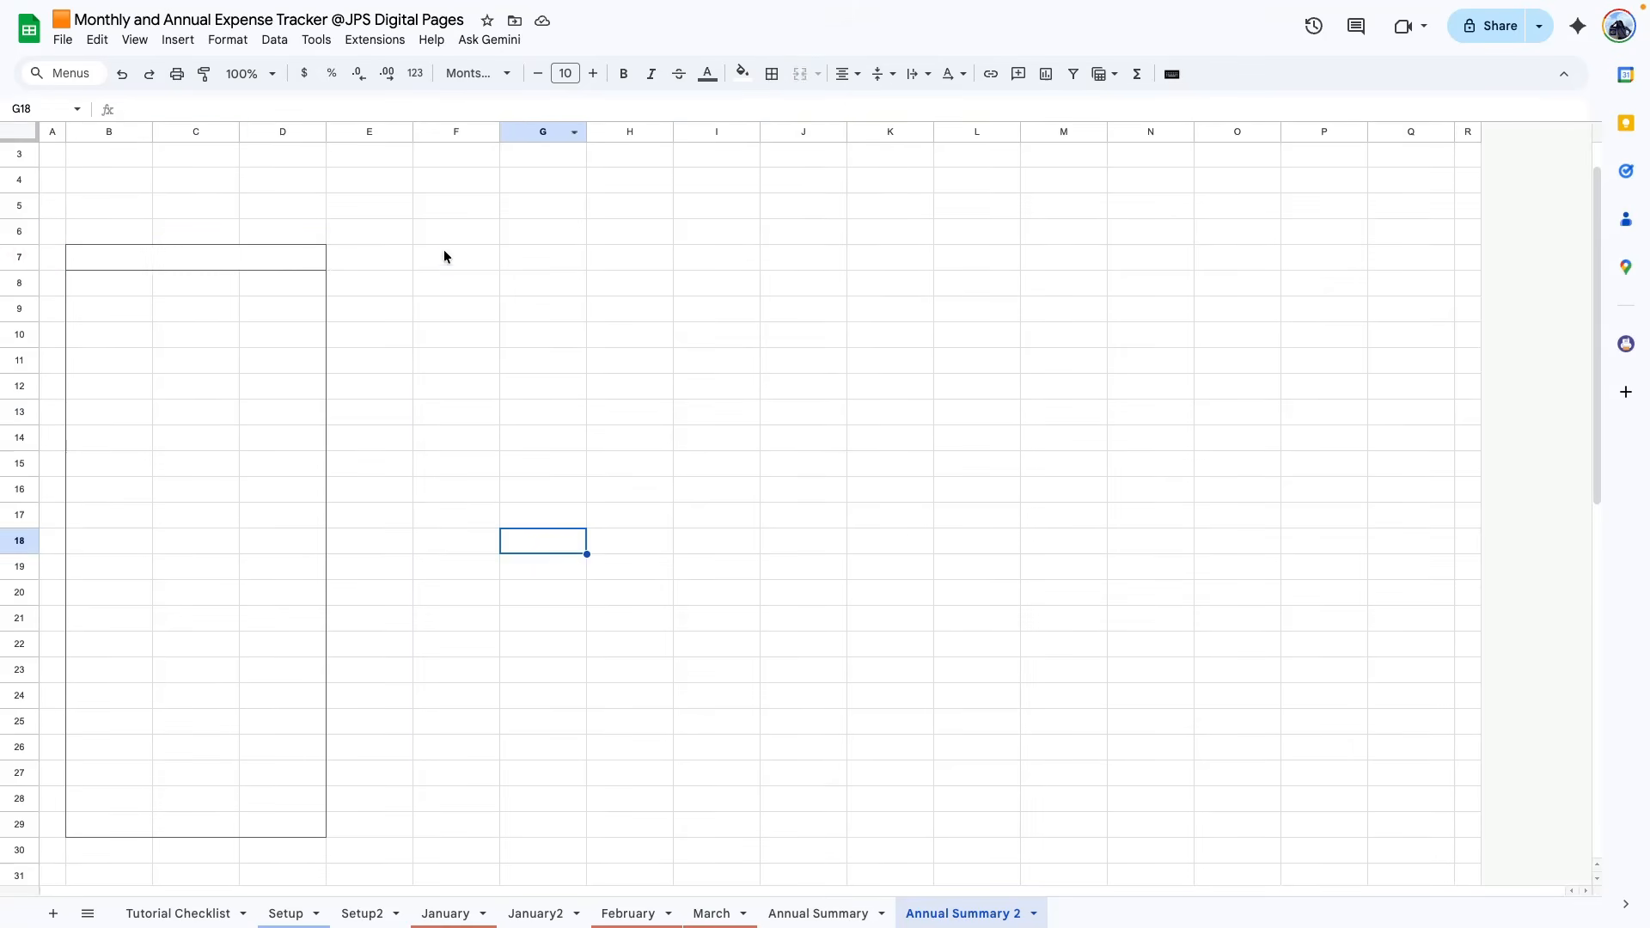
- Apply an outer border around F7:Q29, then merge F7:Q7 into a header cell with its own outer border
drag(445, 254, 1415, 824)
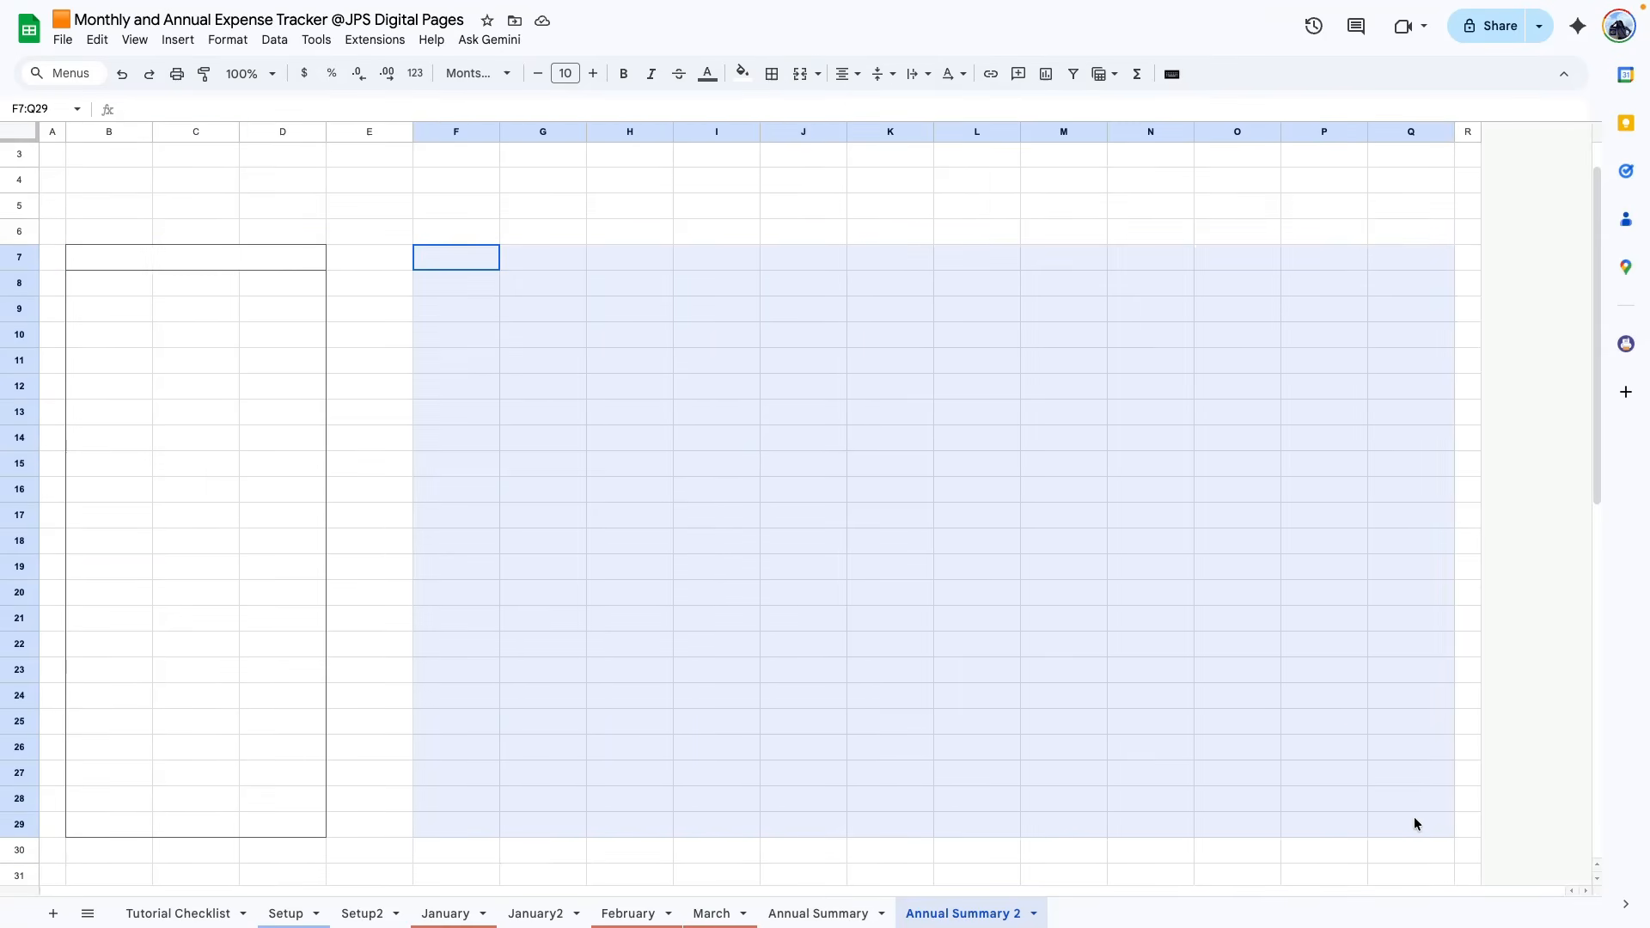
click(772, 74)
click(899, 111)
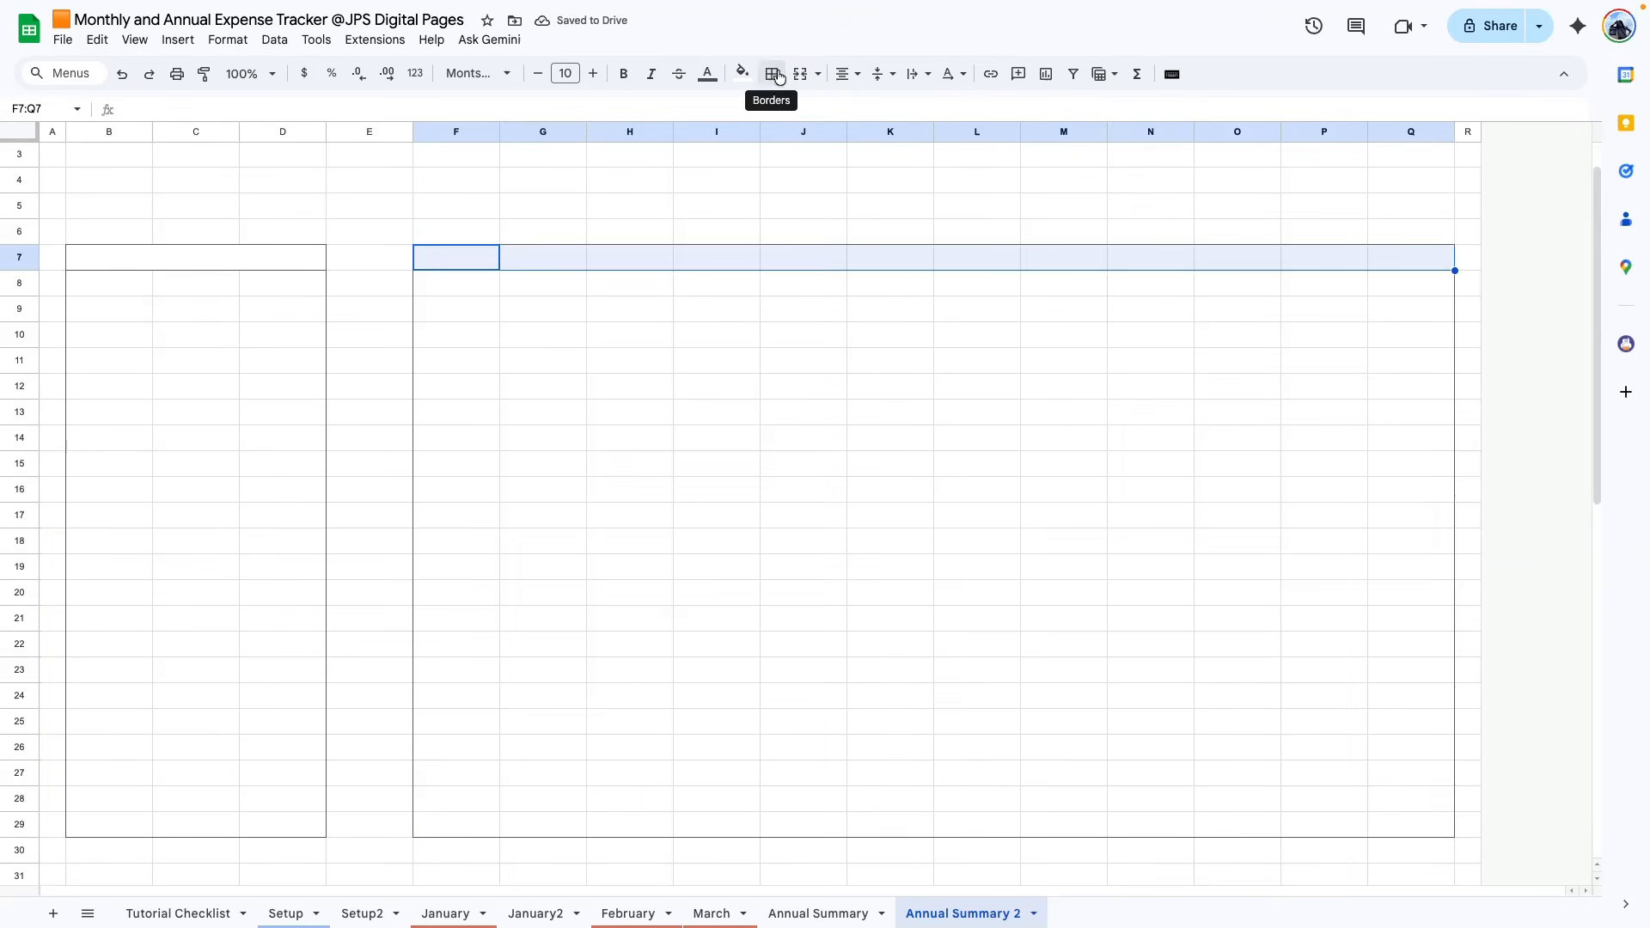
click(794, 74)
click(772, 74)
click(899, 110)
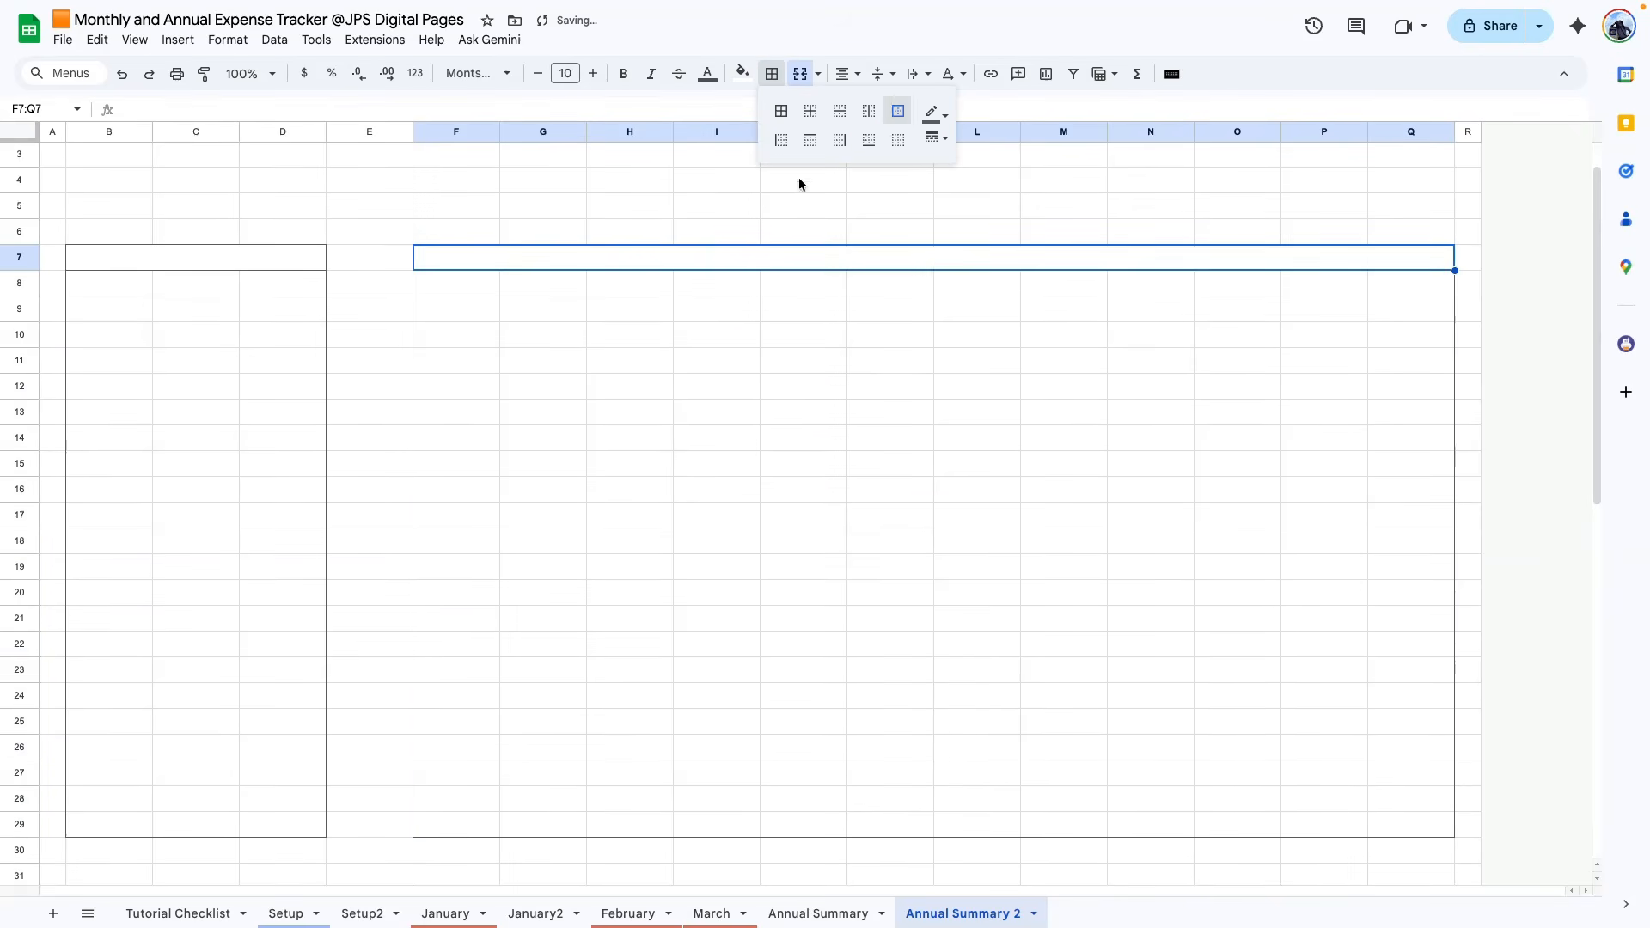
click(652, 421)
click(632, 593)
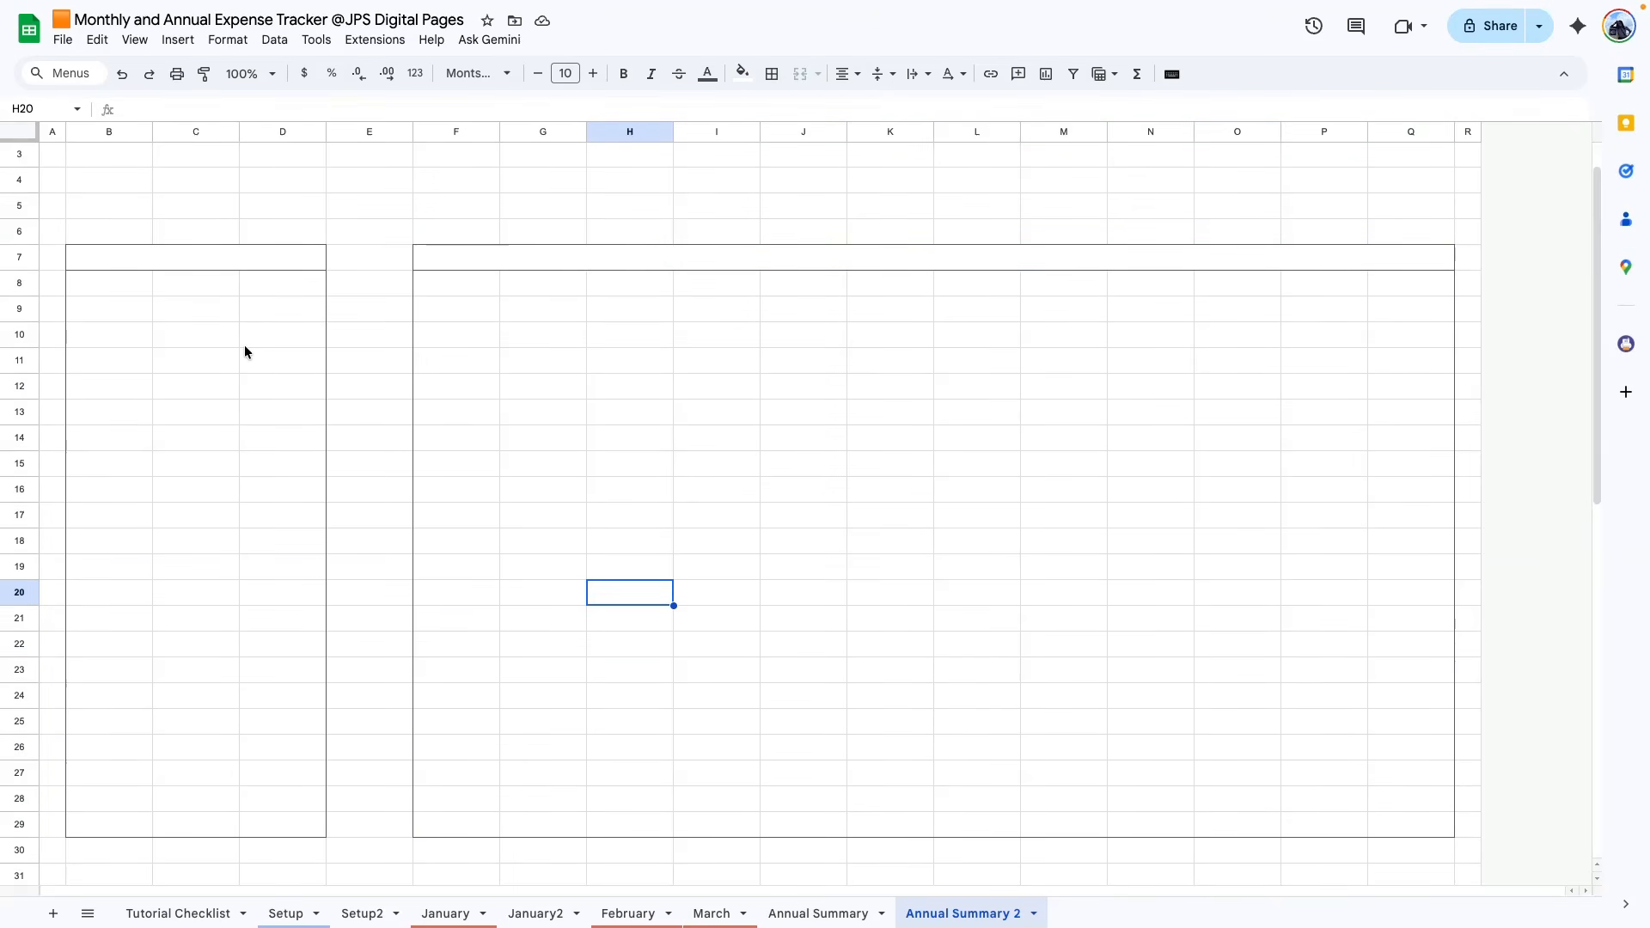
- Check the column layout in Annual Summary and set the width of column E in Annual Summary 2 to 30 pixels
click(830, 913)
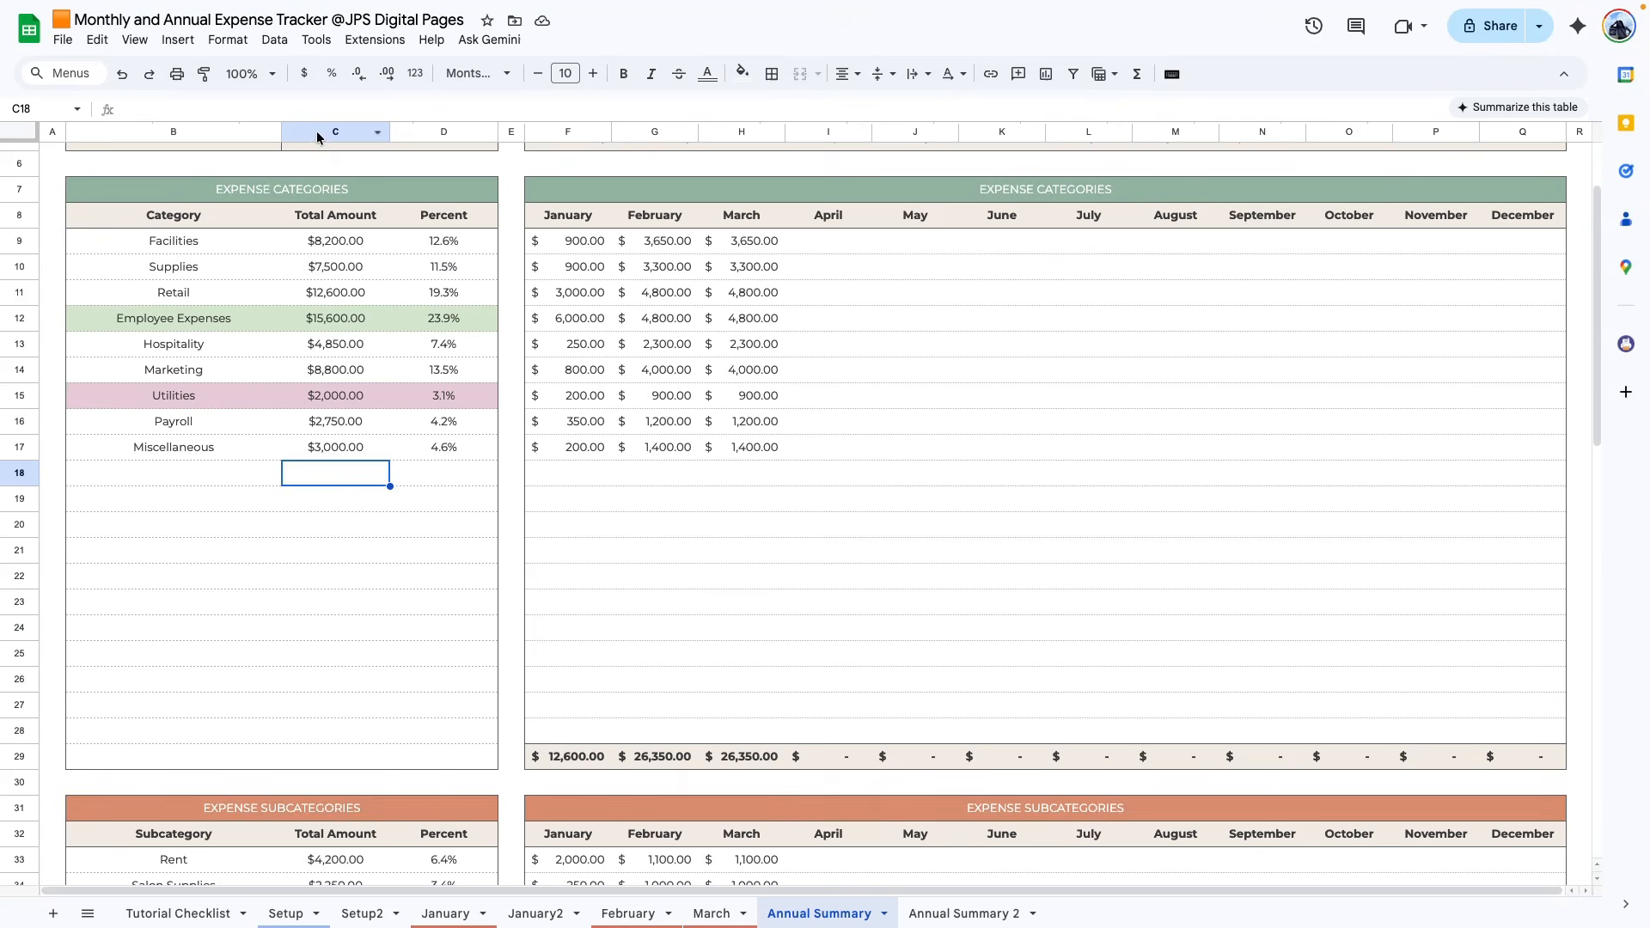
drag(316, 131, 444, 131)
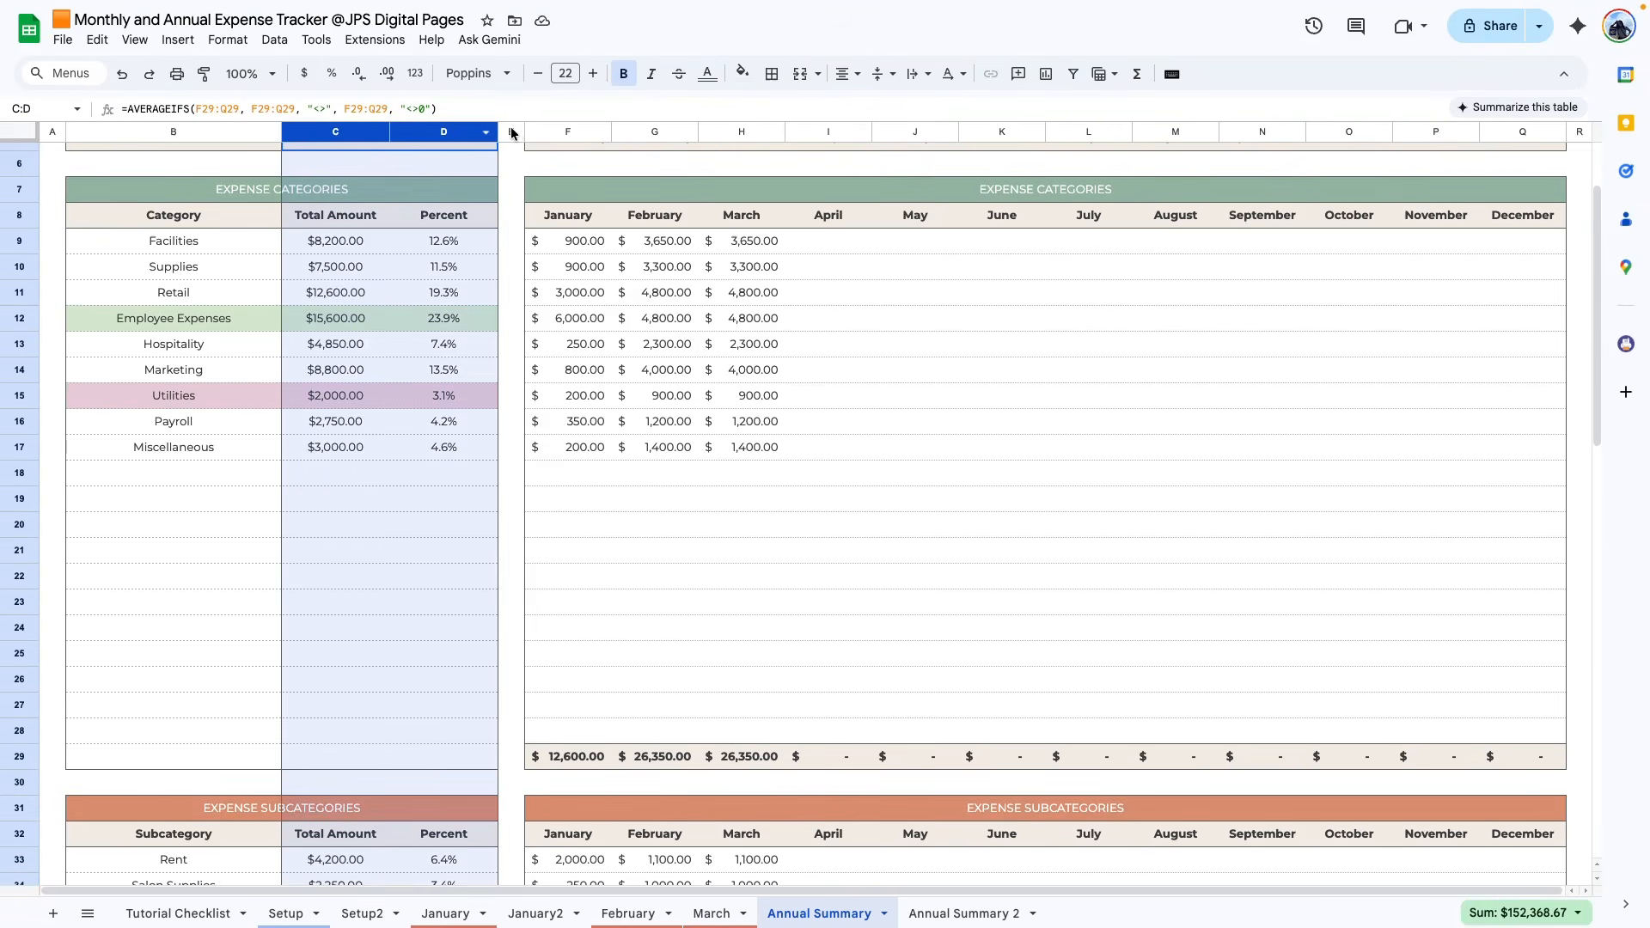
click(512, 132)
click(963, 912)
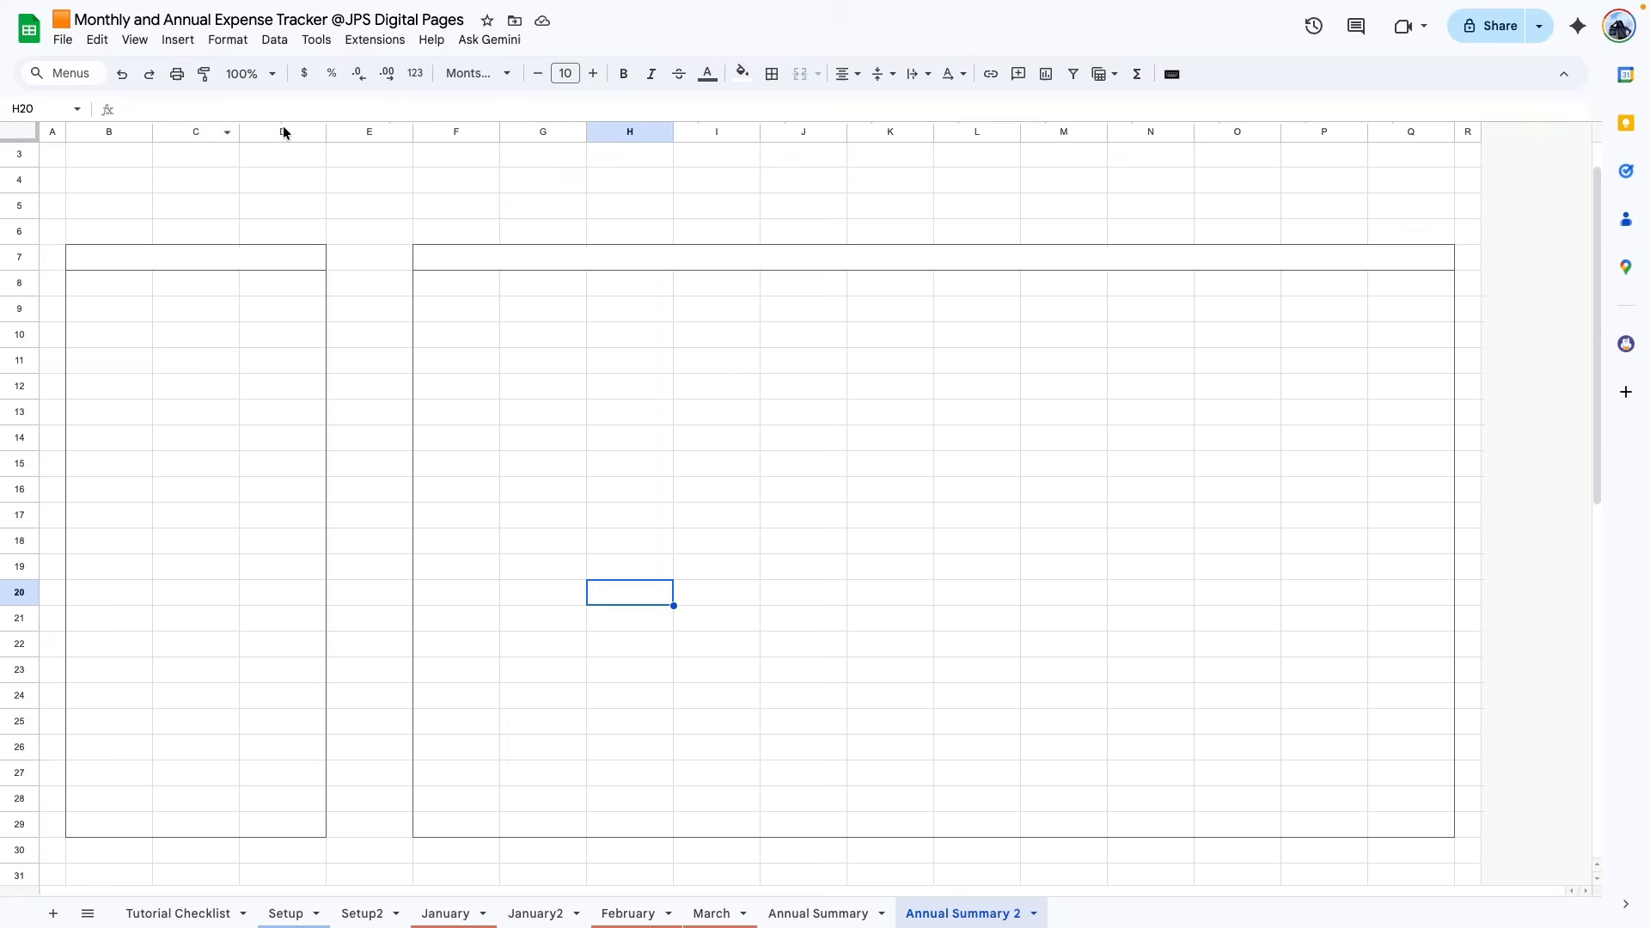
click(370, 131)
right_click(369, 132)
click(593, 413)
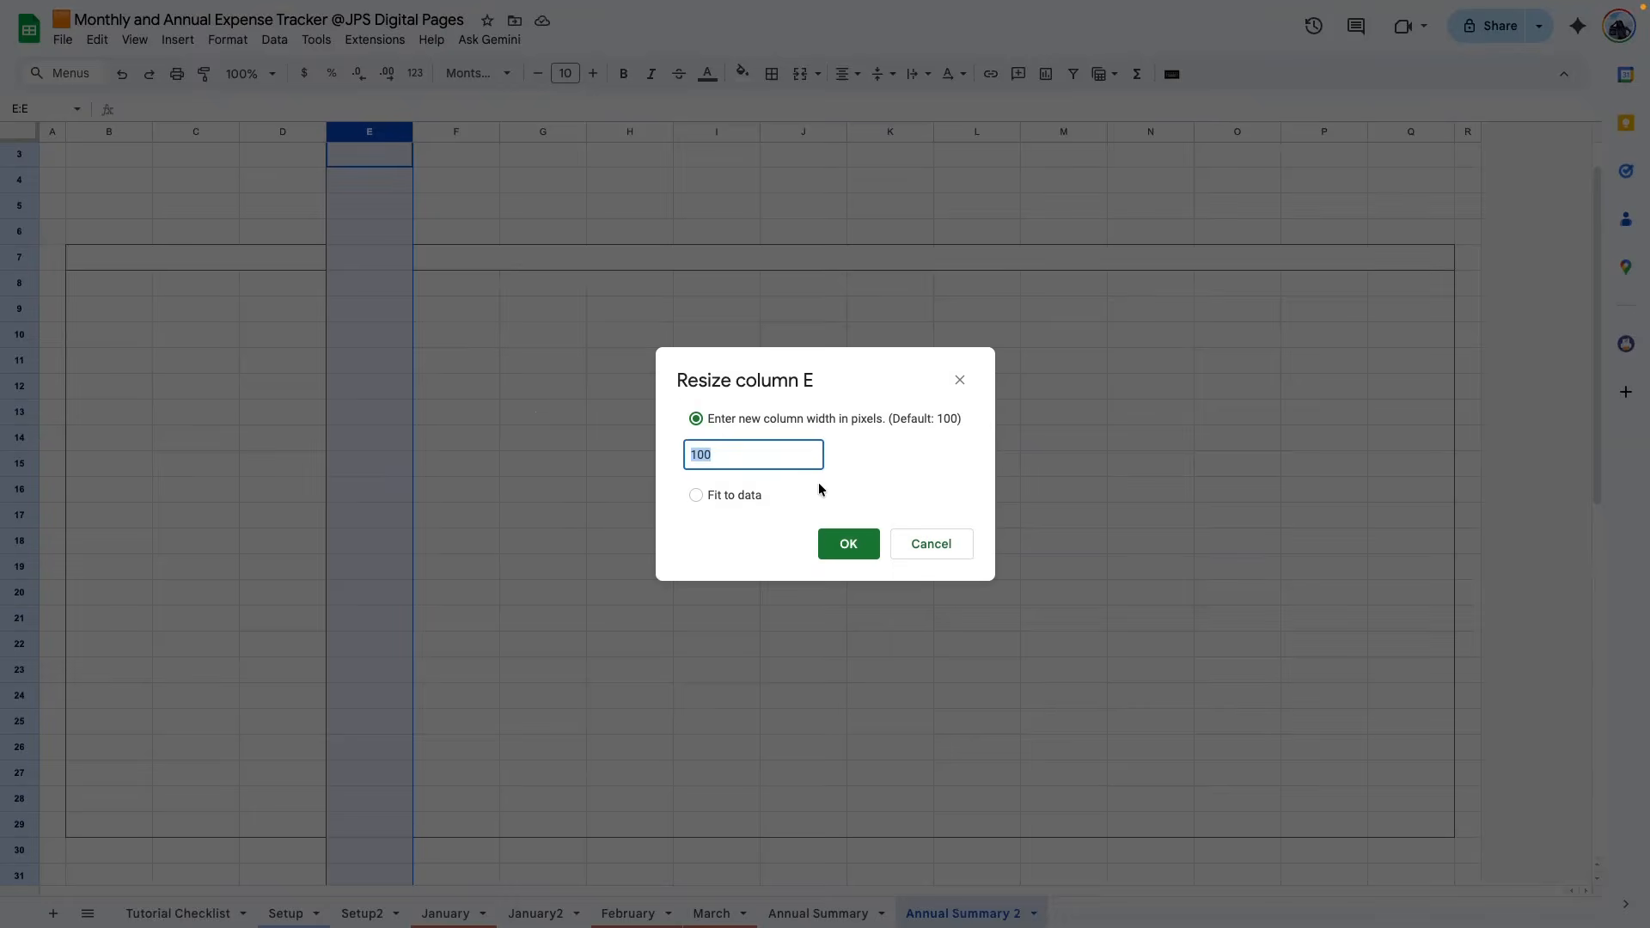
text(30)
key(Return)
- Set the width of columns C and D to 125 pixels
drag(176, 130, 273, 130)
right_click(271, 131)
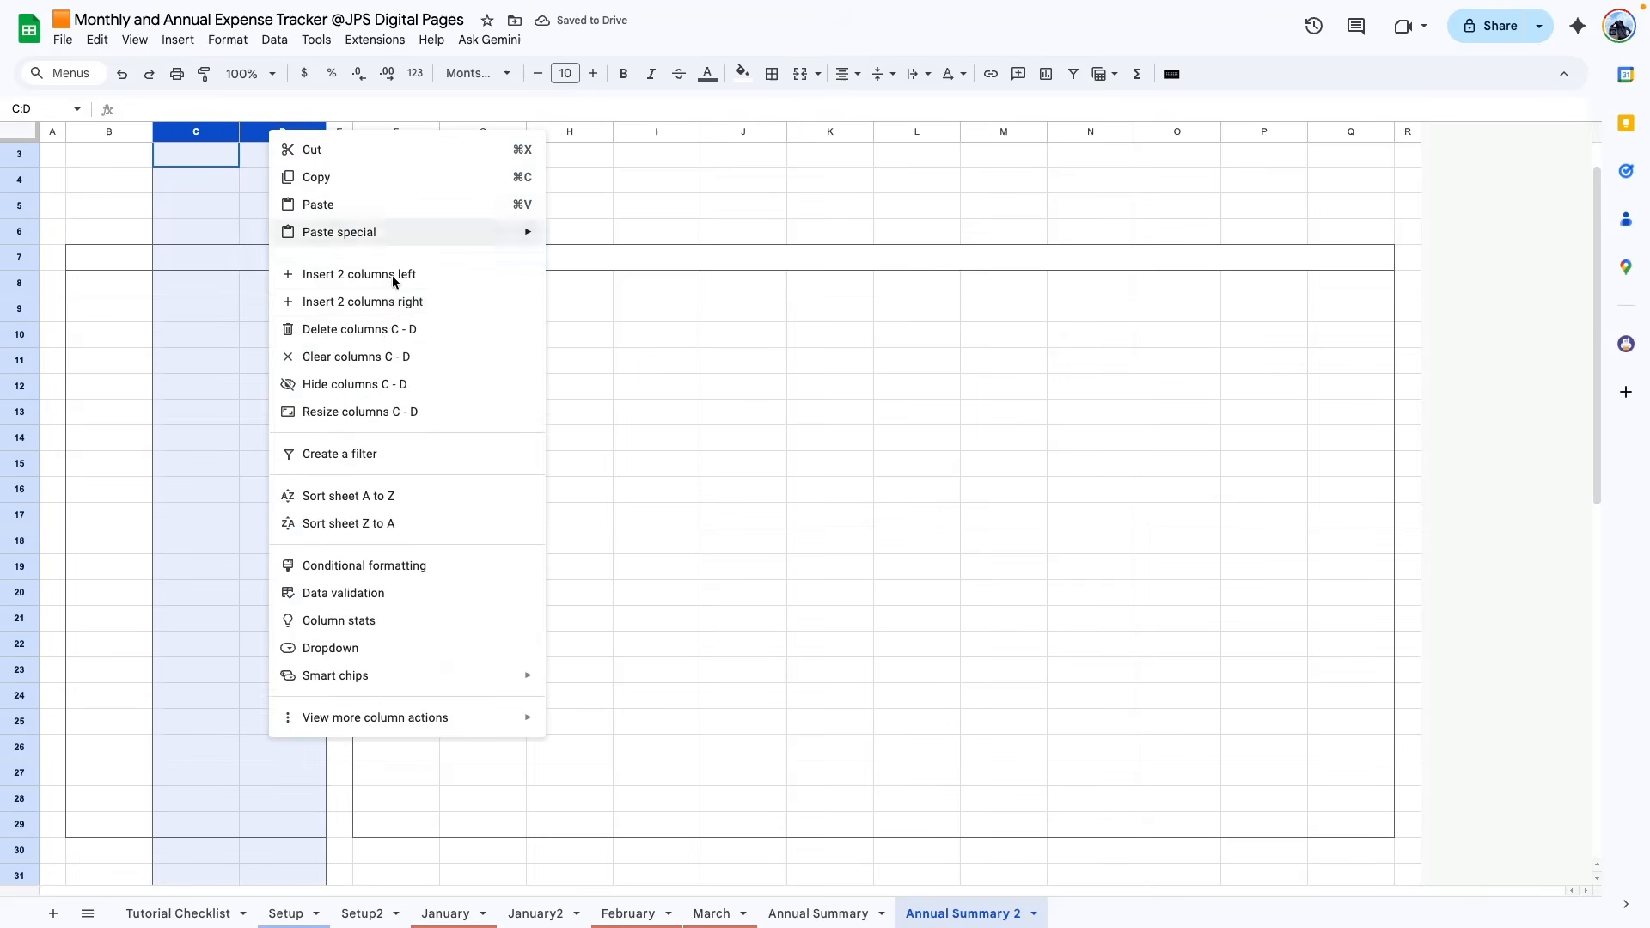
click(359, 413)
text(125)
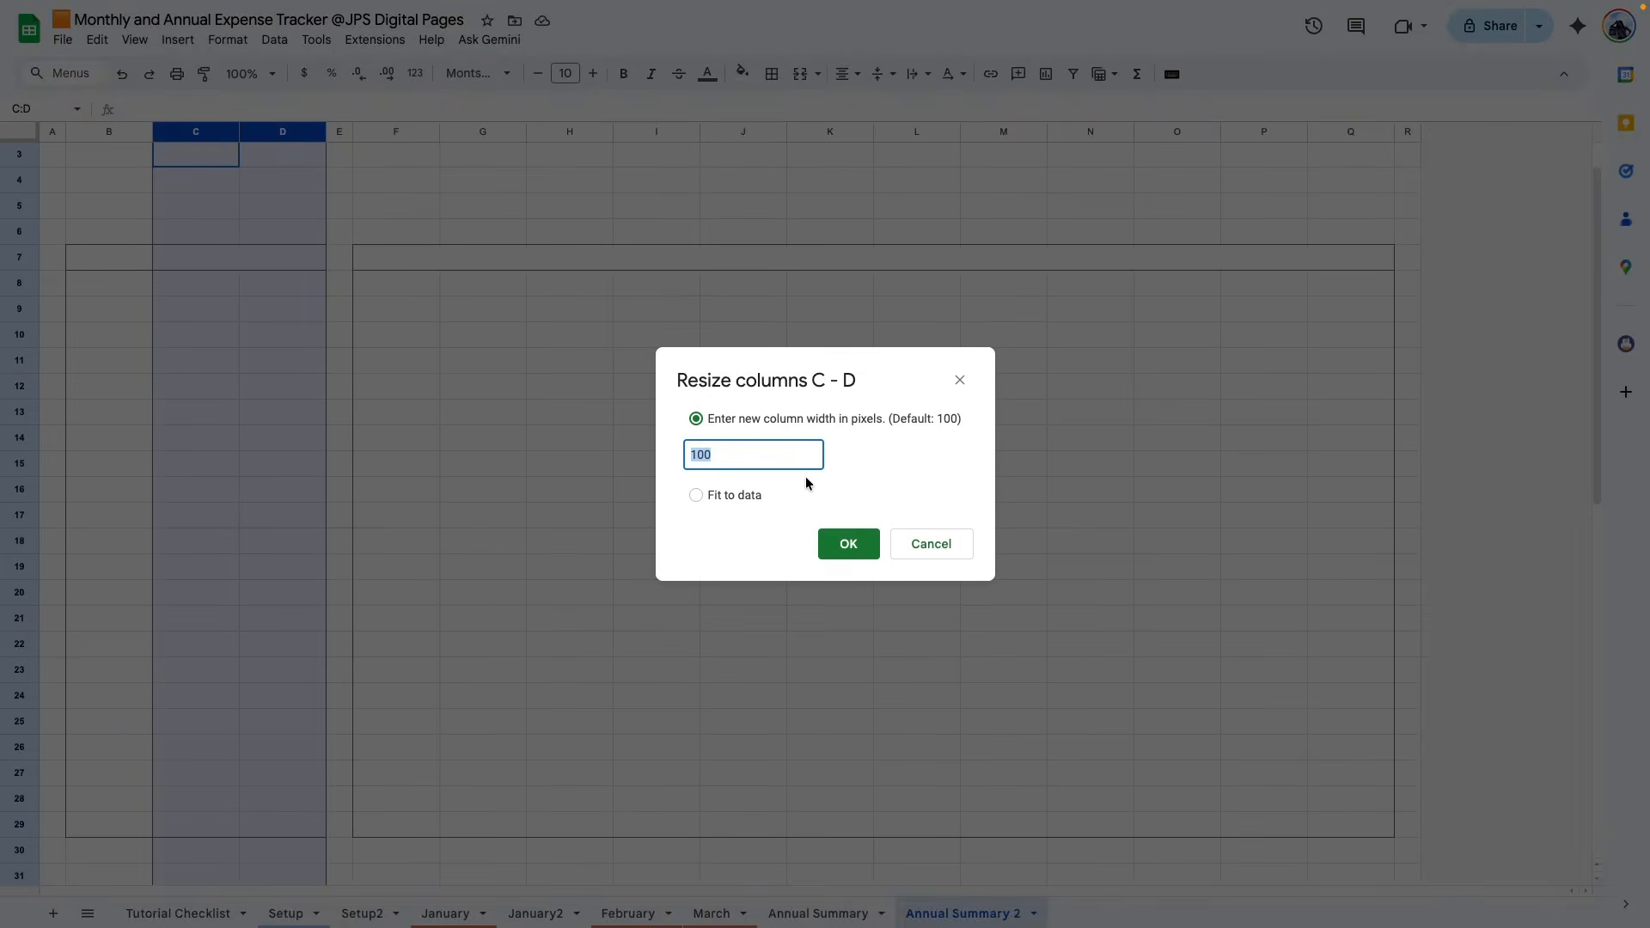
key(Return)
- Enter the centered title Expense Category in both merged headers and add outer borders around B8:D8 and F8:Q8
click(184, 256)
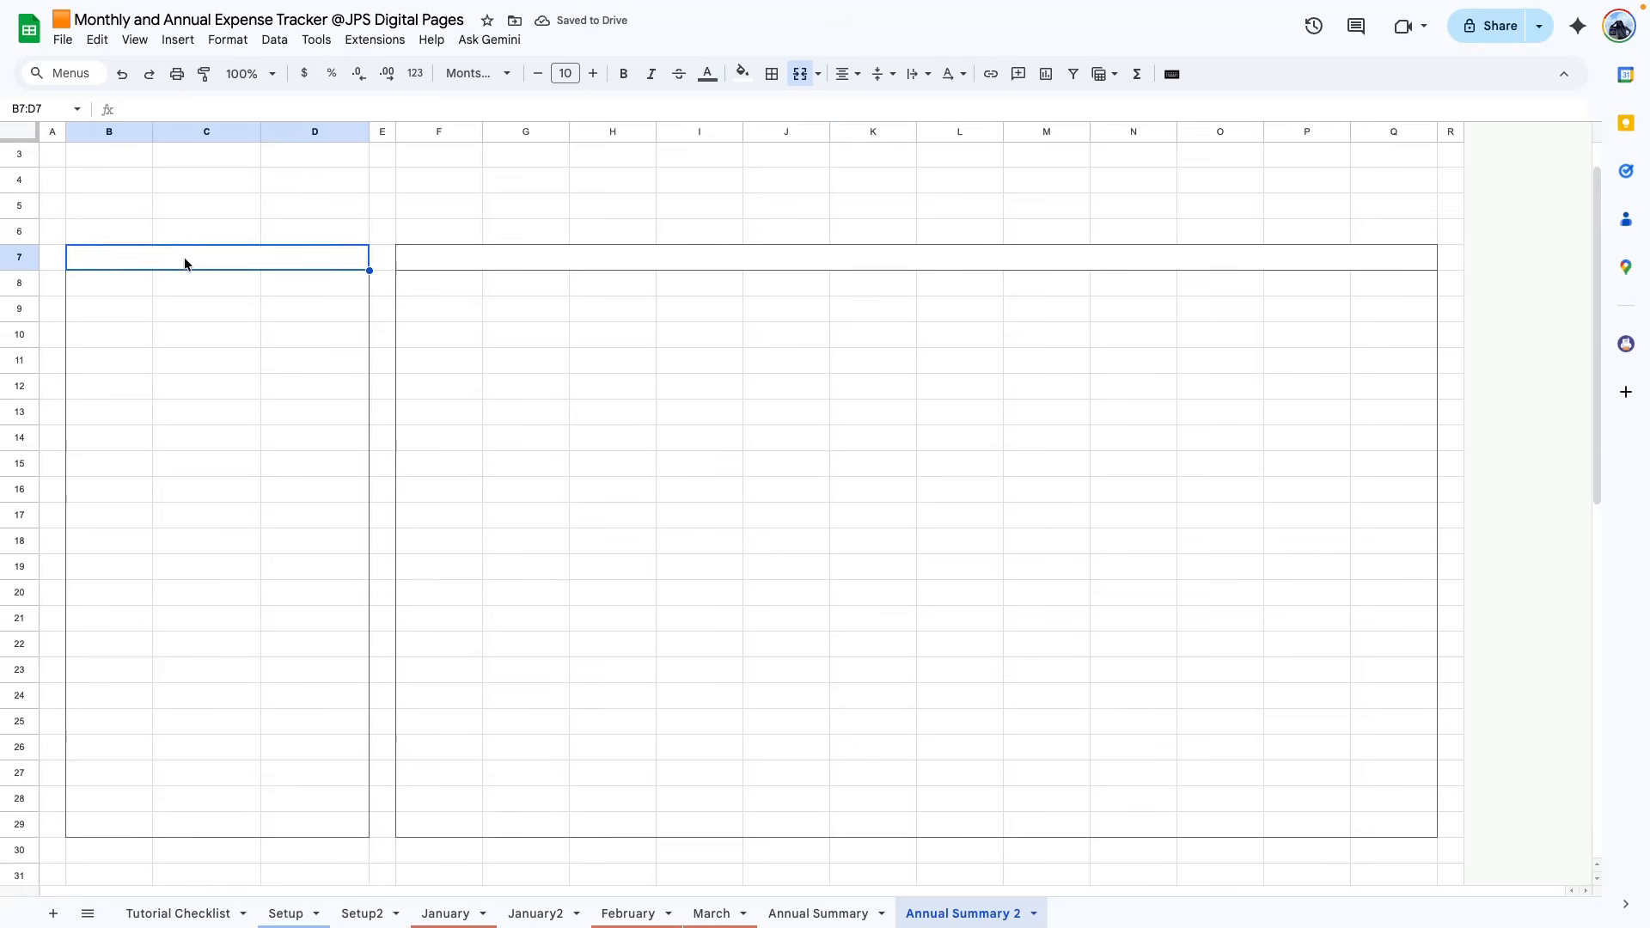
drag(121, 282, 1298, 282)
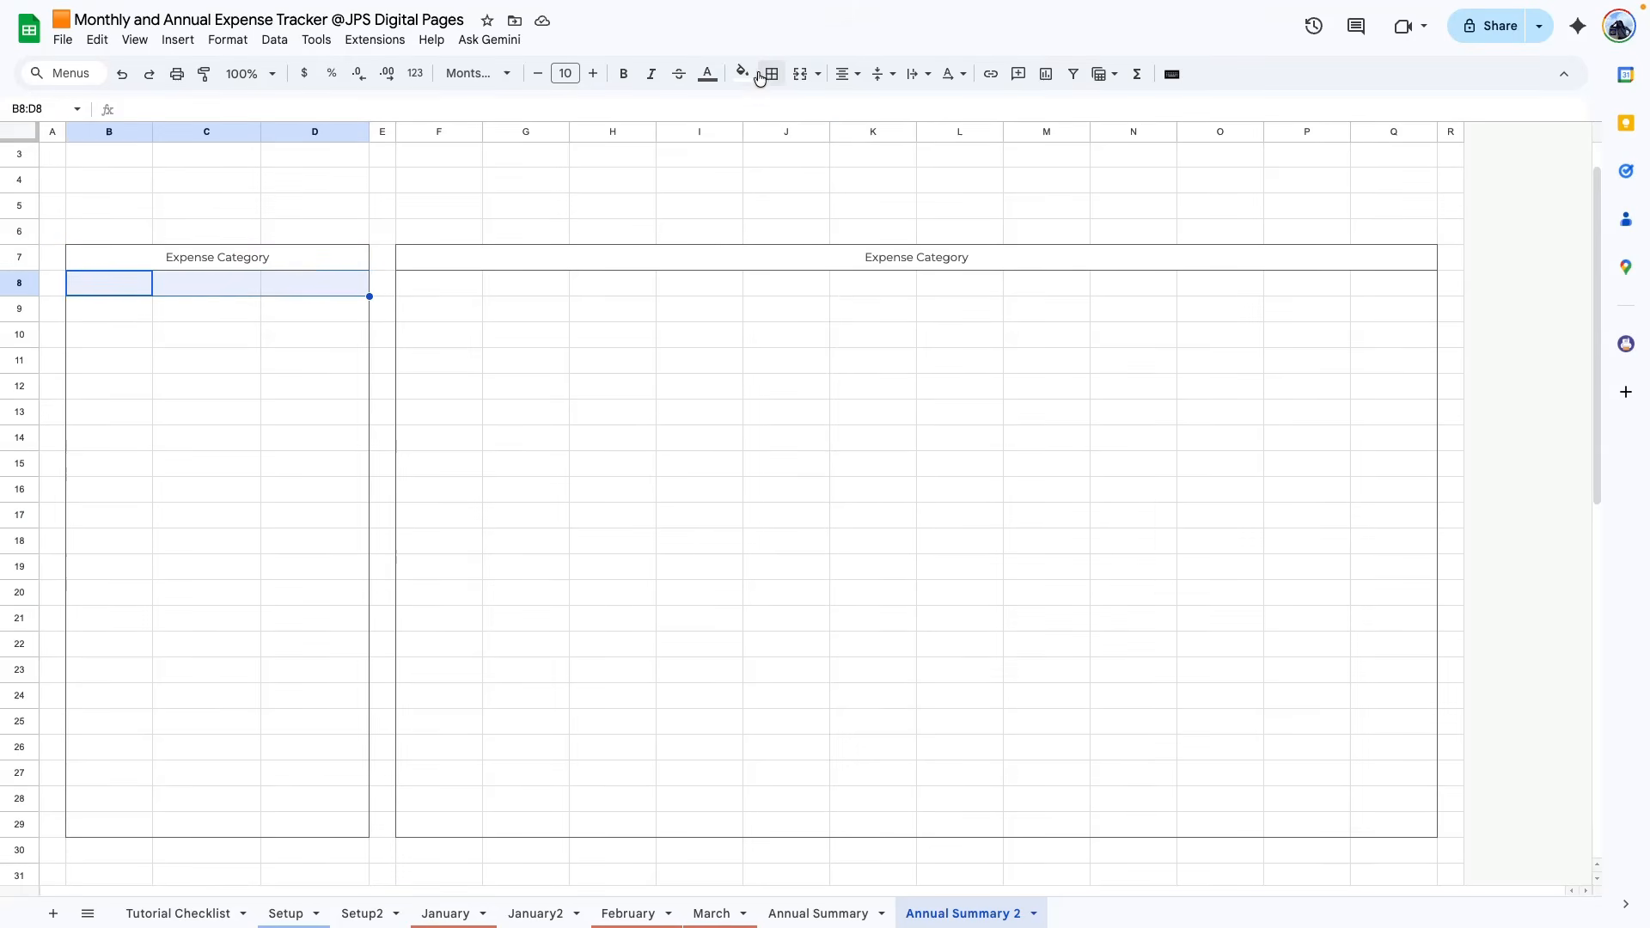
click(772, 74)
click(899, 111)
click(521, 359)
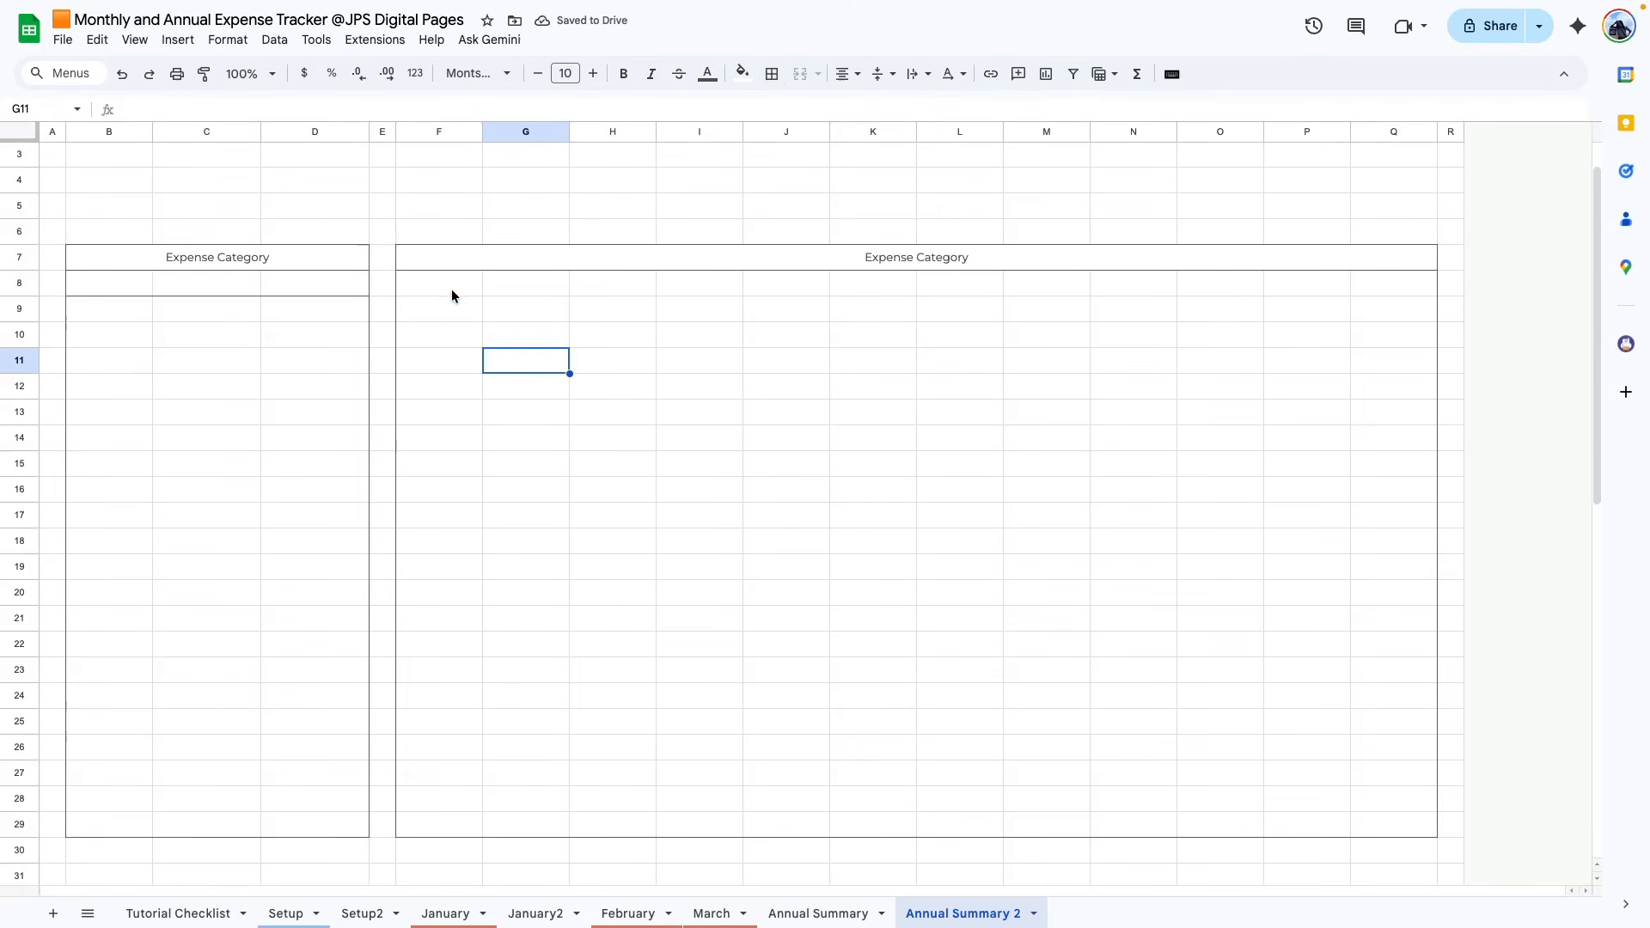
drag(452, 296, 1422, 283)
click(772, 75)
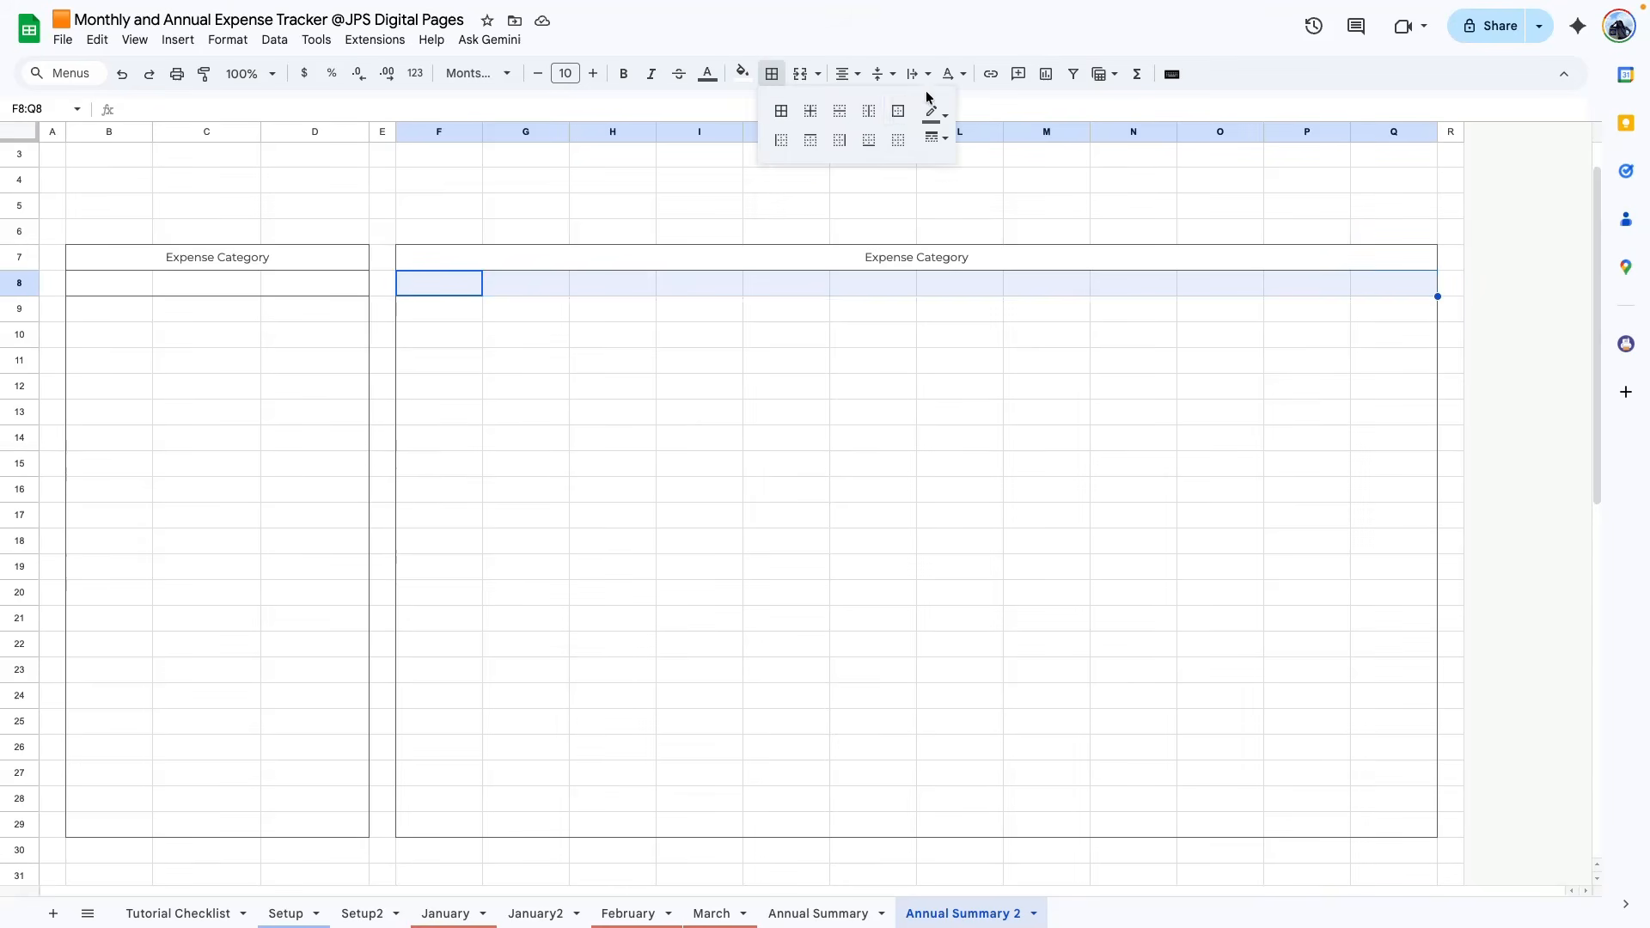
click(898, 111)
- Widen column B to about twice the default column width
click(112, 284)
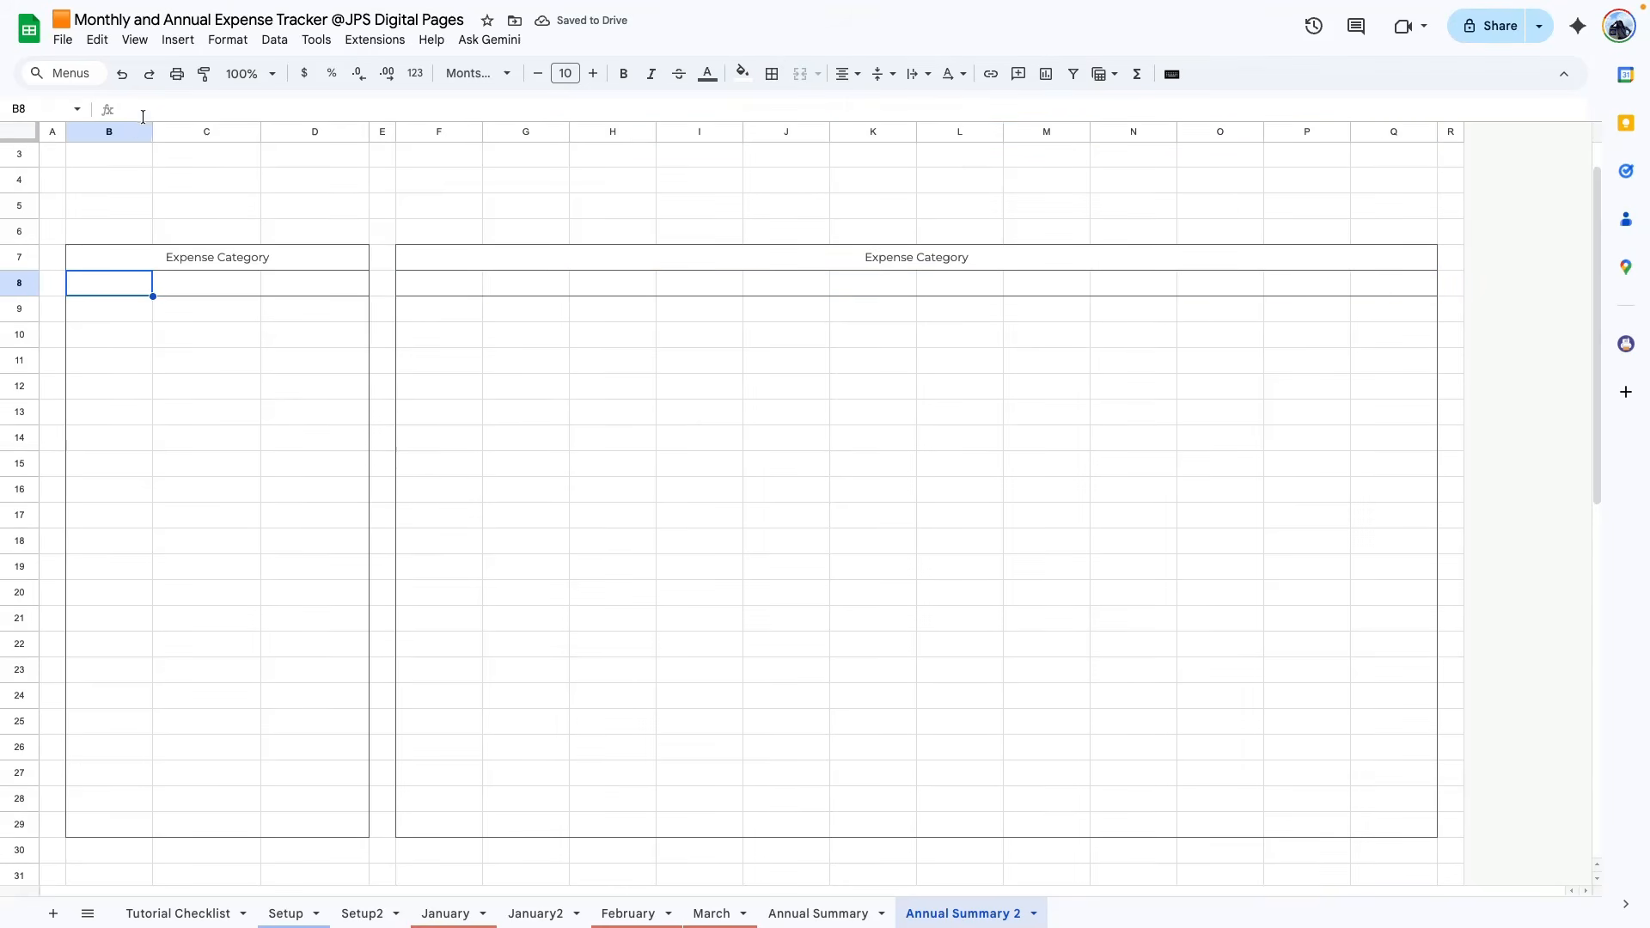
click(101, 133)
right_click(101, 134)
click(616, 492)
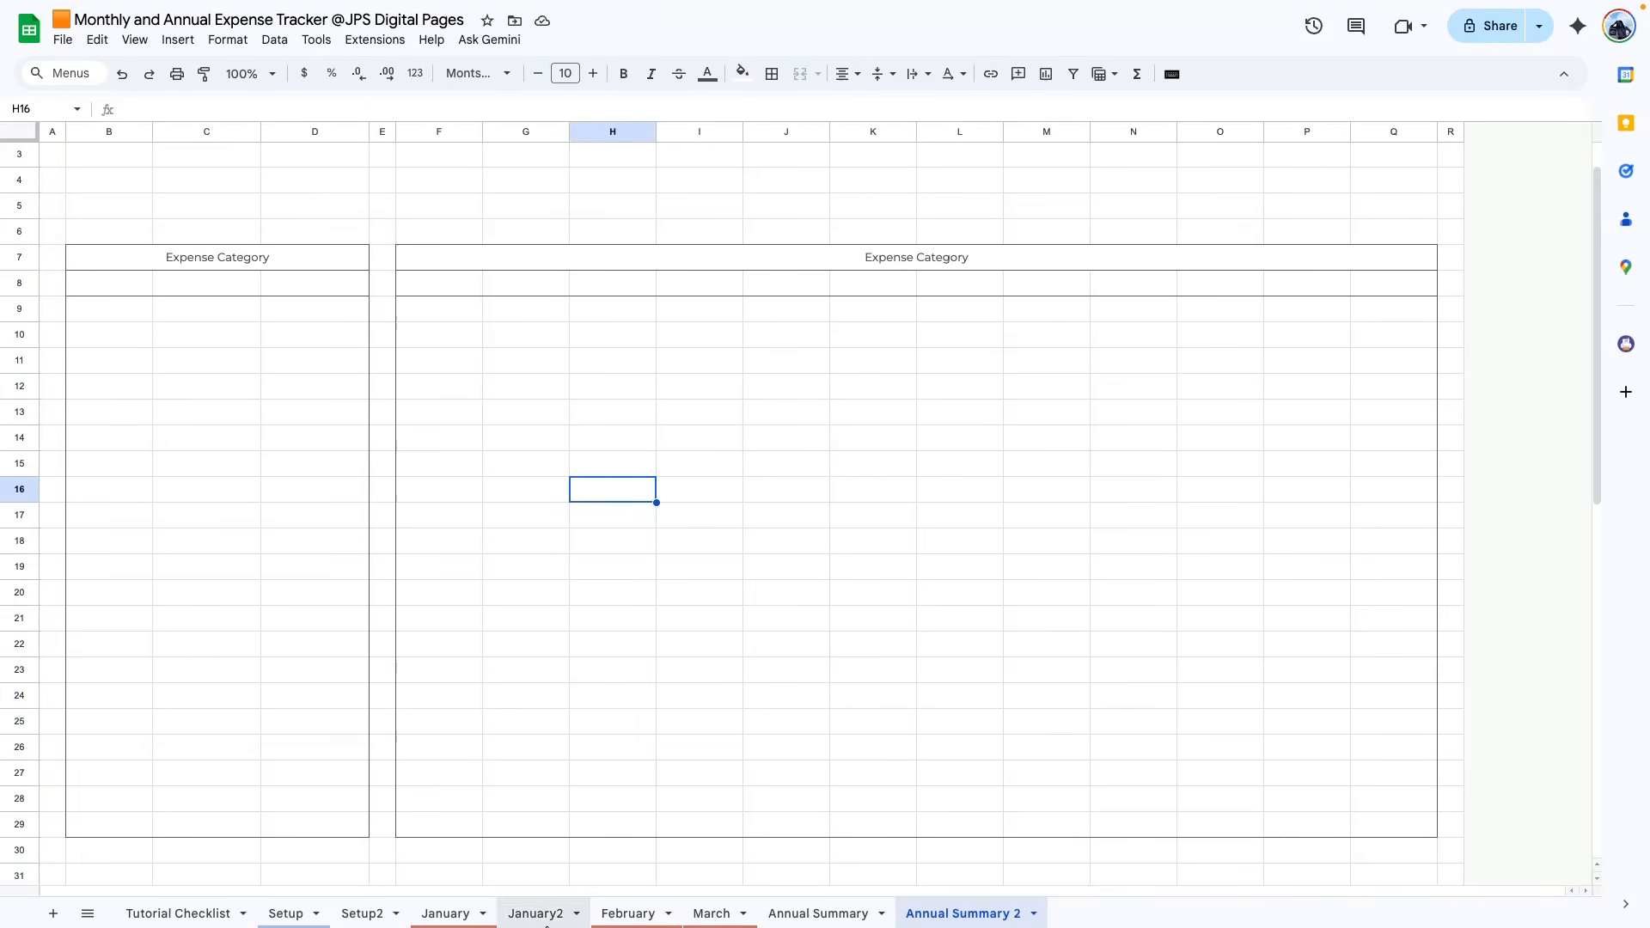
right_click(99, 133)
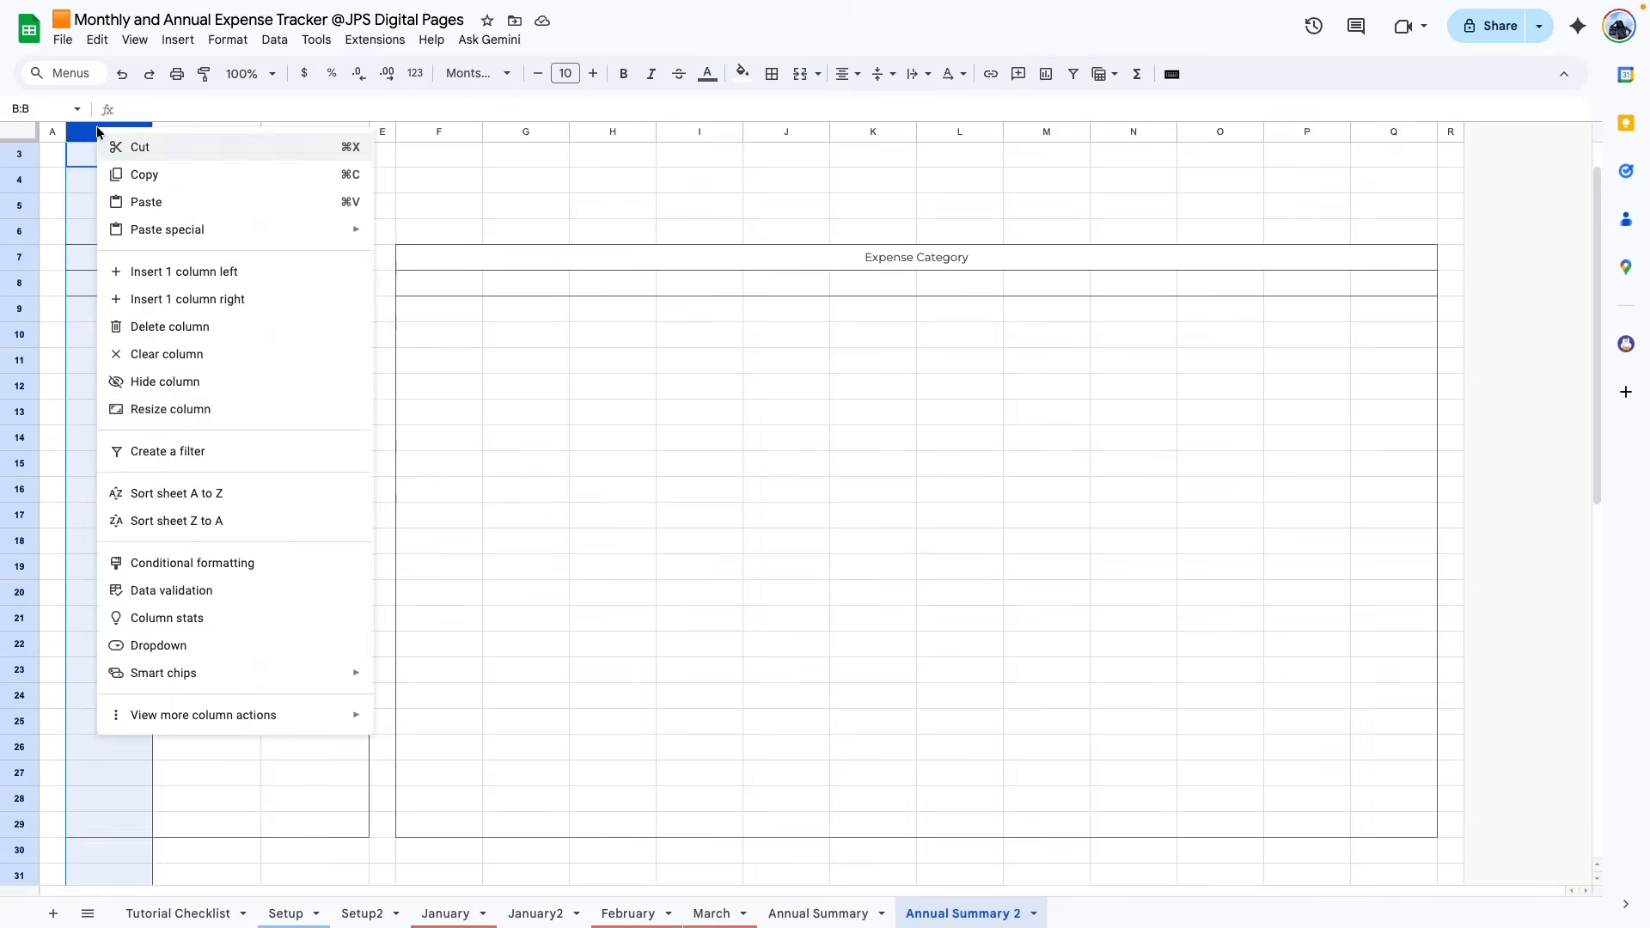
click(224, 420)
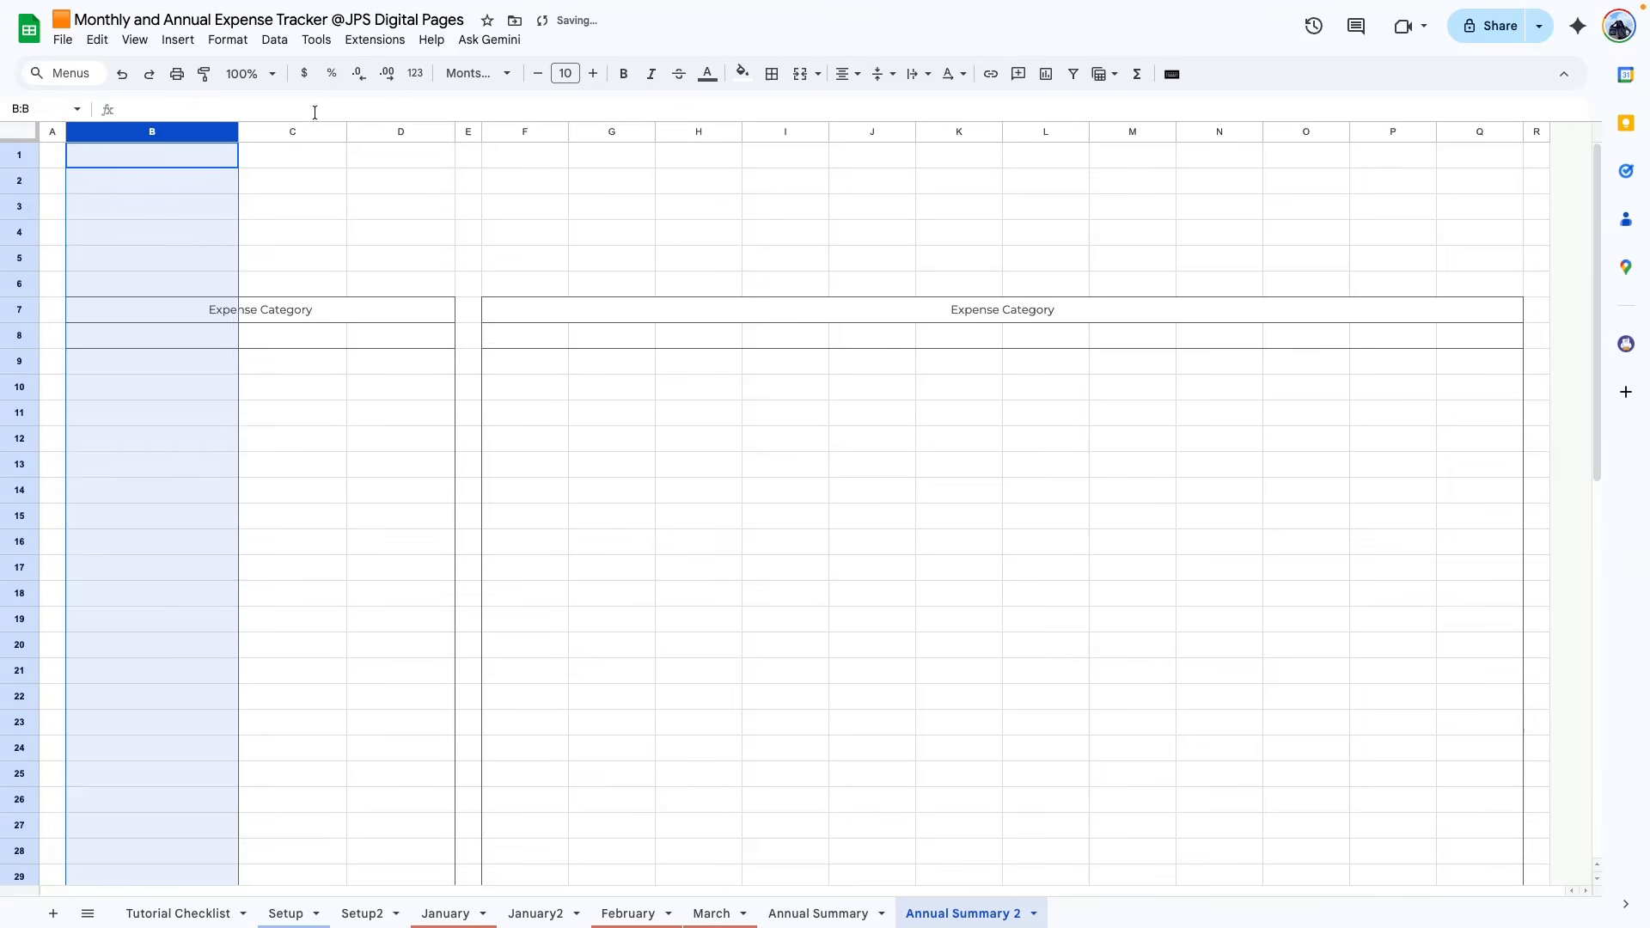
- Narrow columns C and D to the default width and label B8:D8 with Category Name, Total Amount and Percent
click(268, 133)
shift+click(366, 133)
right_click(365, 134)
click(455, 415)
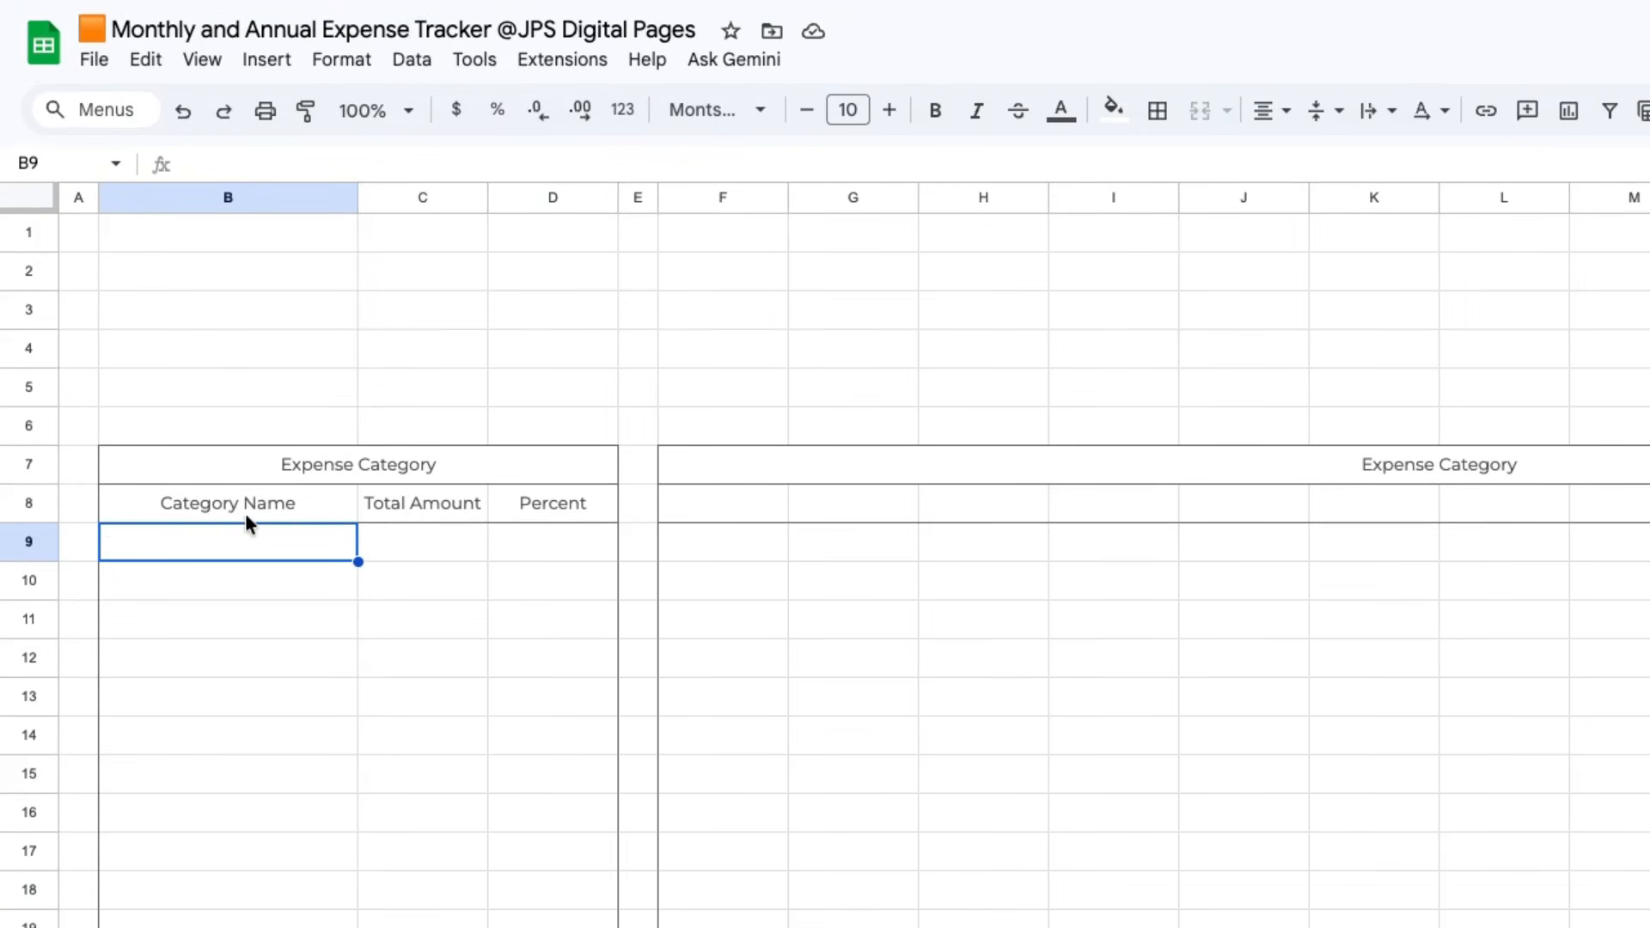
click(422, 505)
click(605, 508)
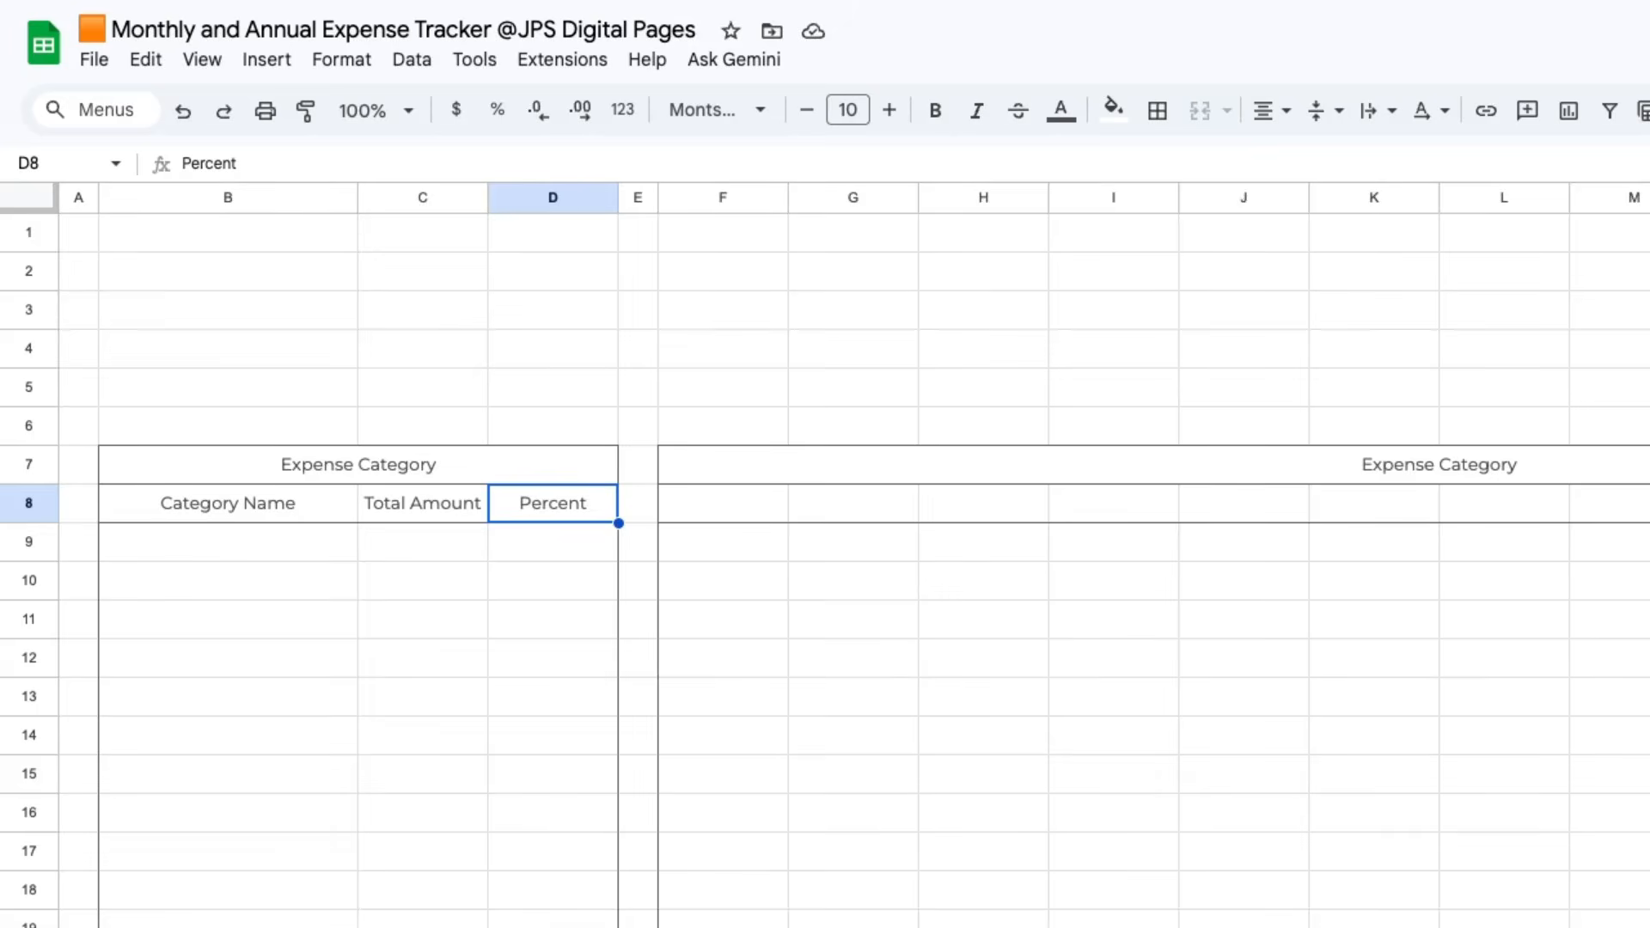
- Enter January in F8 and autofill the month names across to December in Q8
click(761, 512)
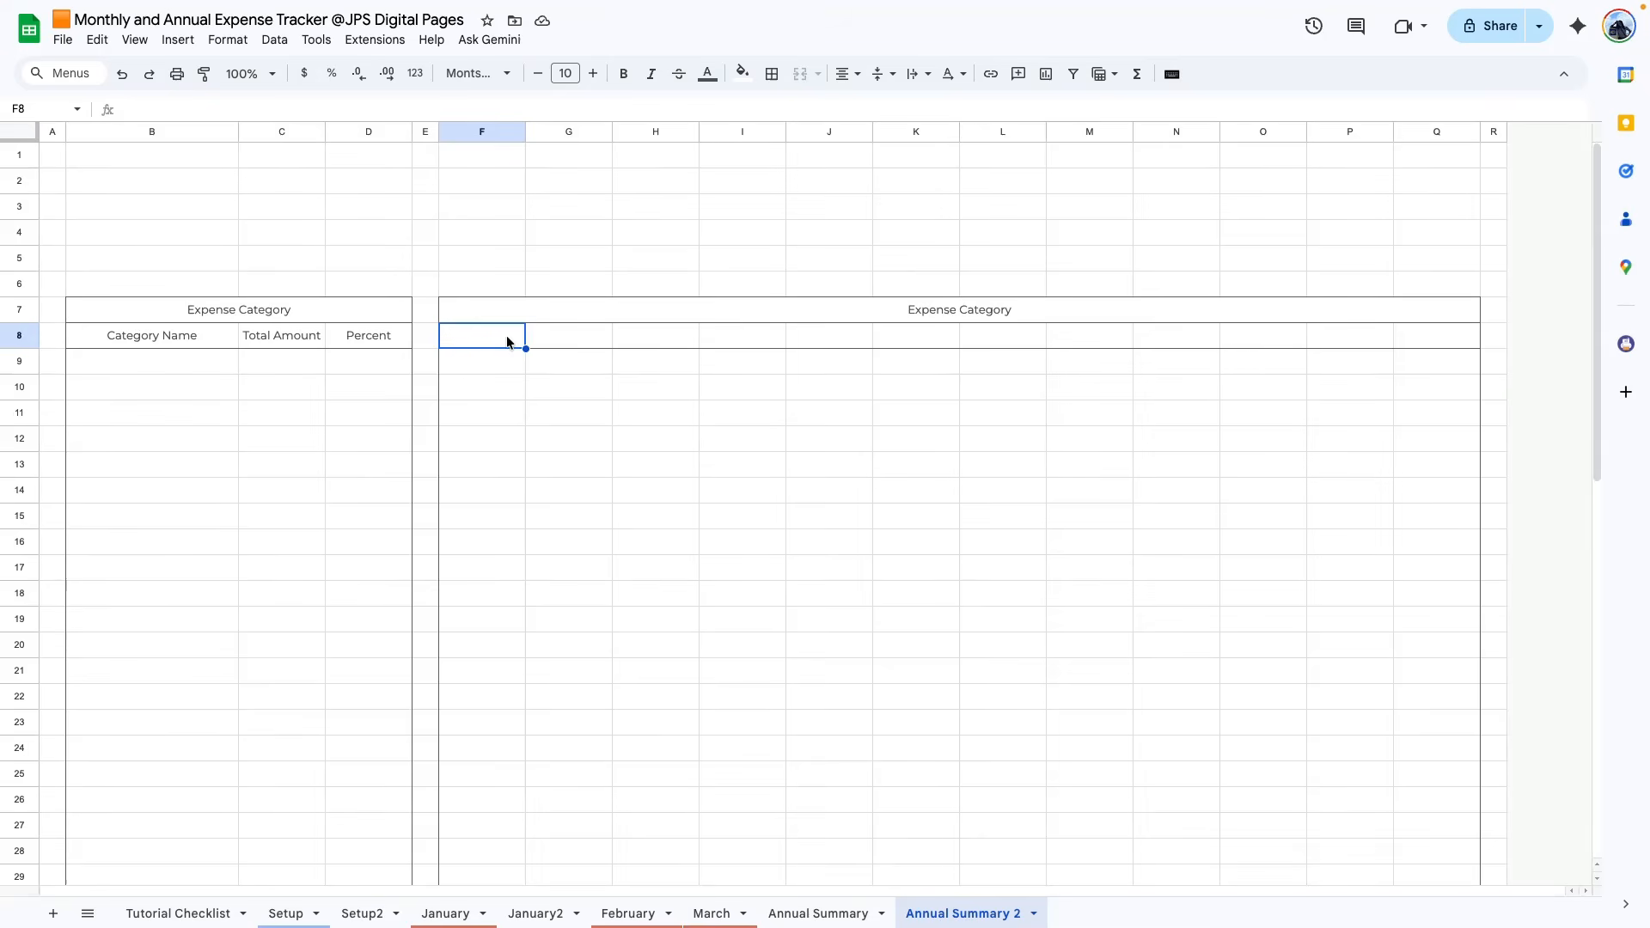
text(January)
key(Return)
click(486, 333)
drag(526, 348, 1473, 338)
click(1350, 515)
click(1090, 489)
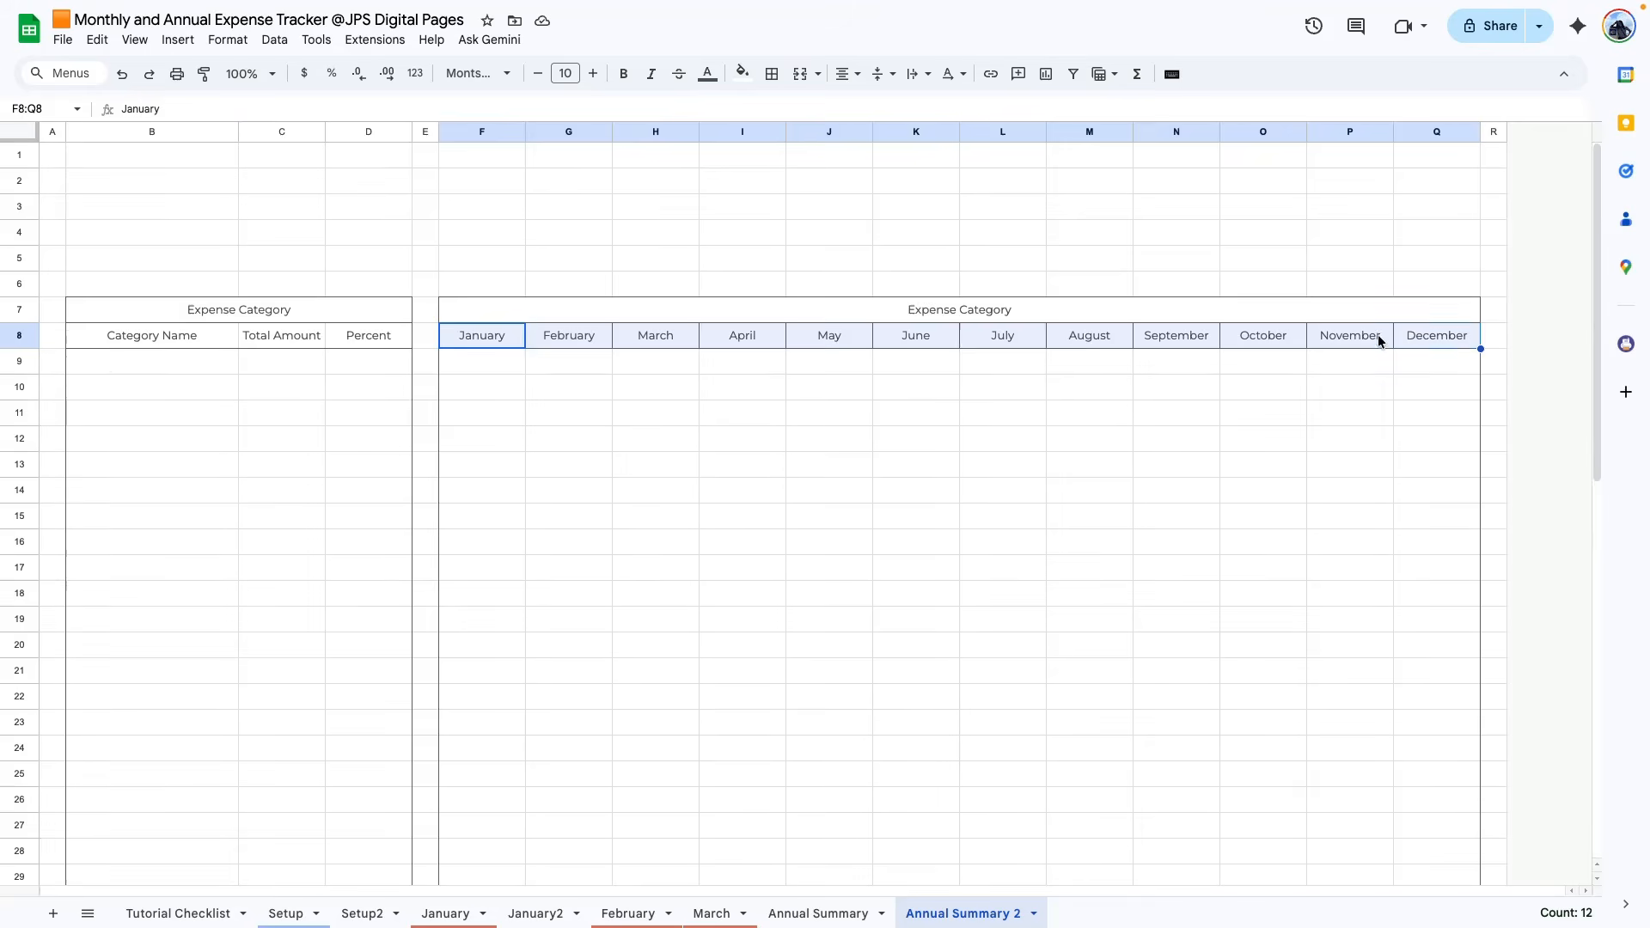
- Add dashed horizontal inner borders to B9:D29 and F9:Q29 in both Expense Category tables
scroll(774, 344, down, 3)
drag(99, 219, 404, 741)
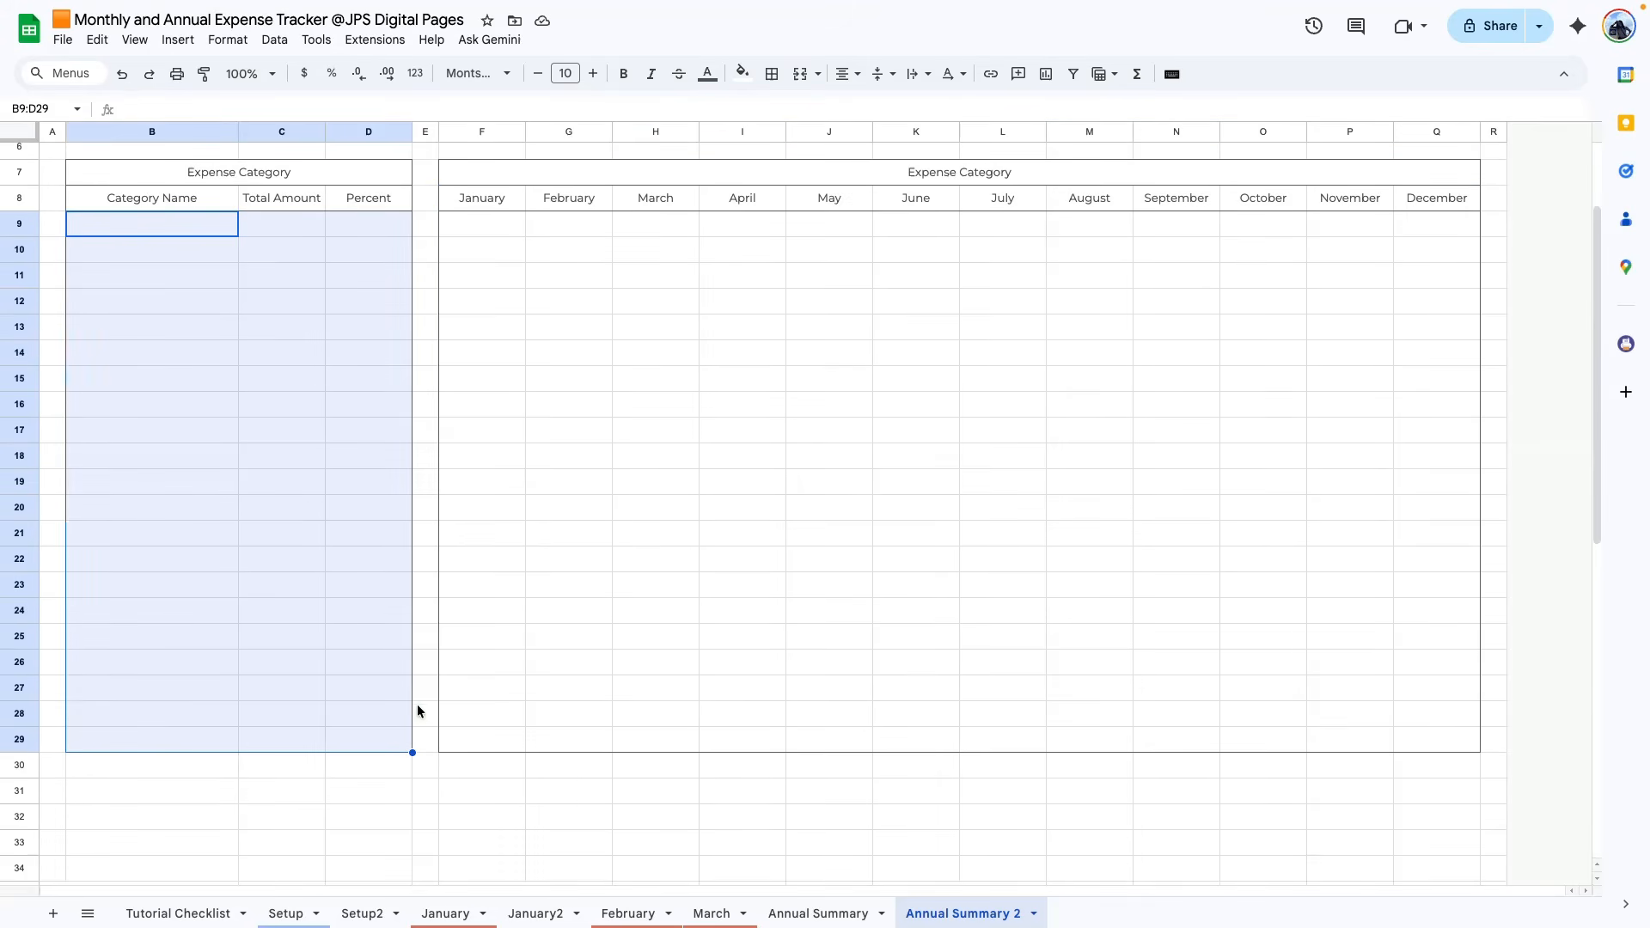
ctrl+drag(461, 222, 1474, 745)
click(772, 74)
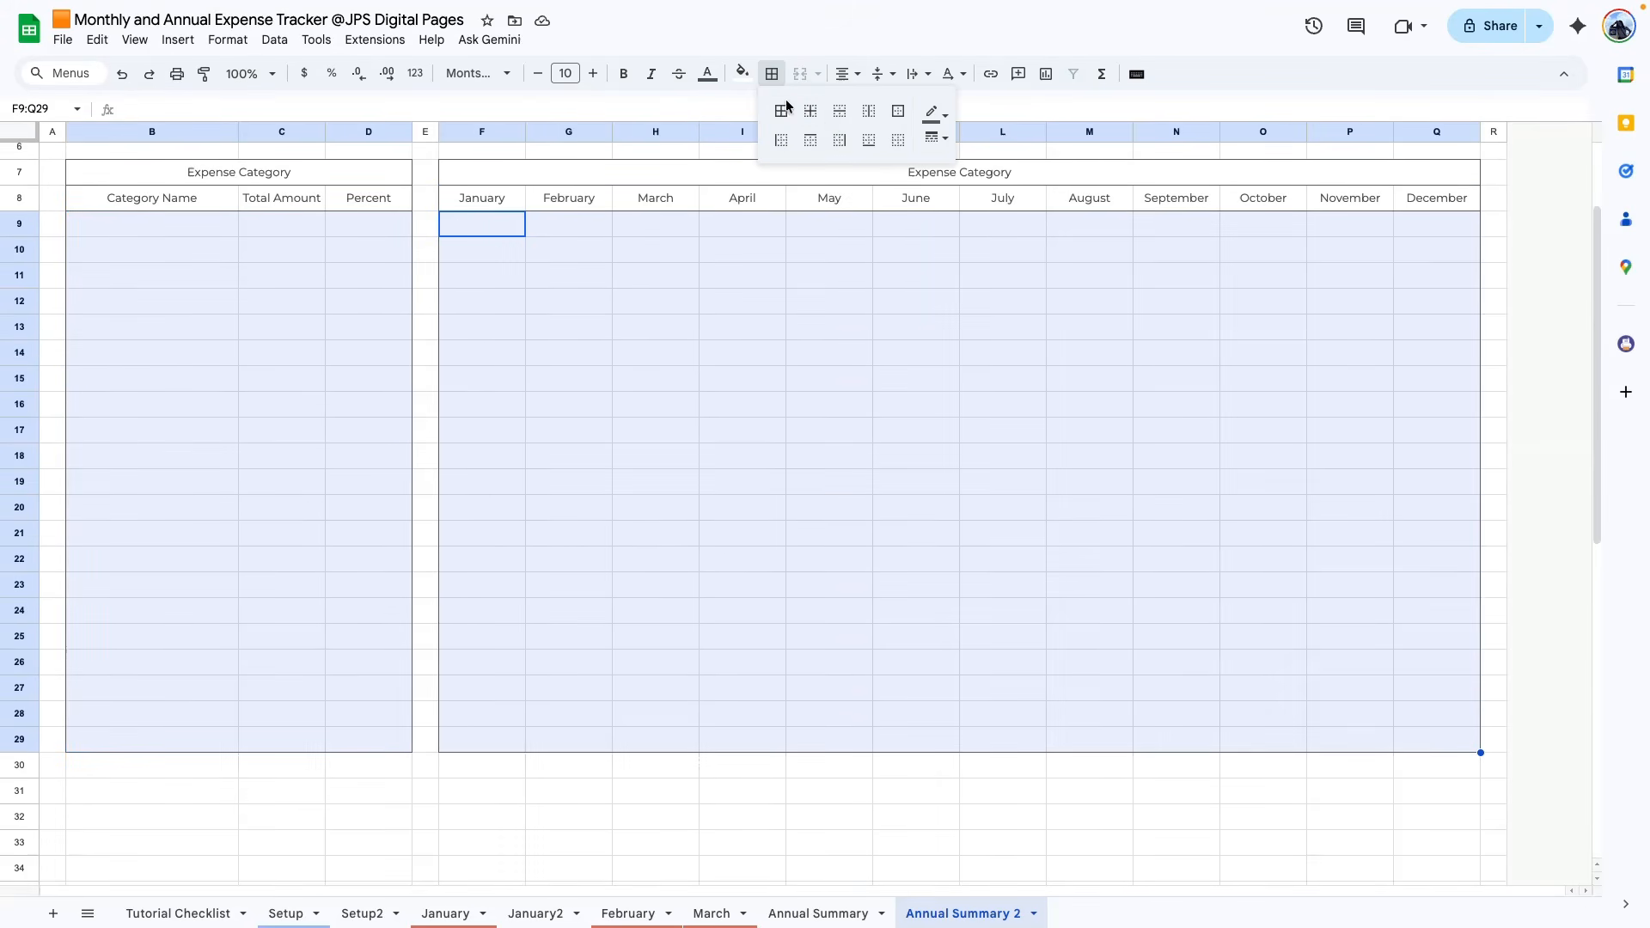
click(838, 112)
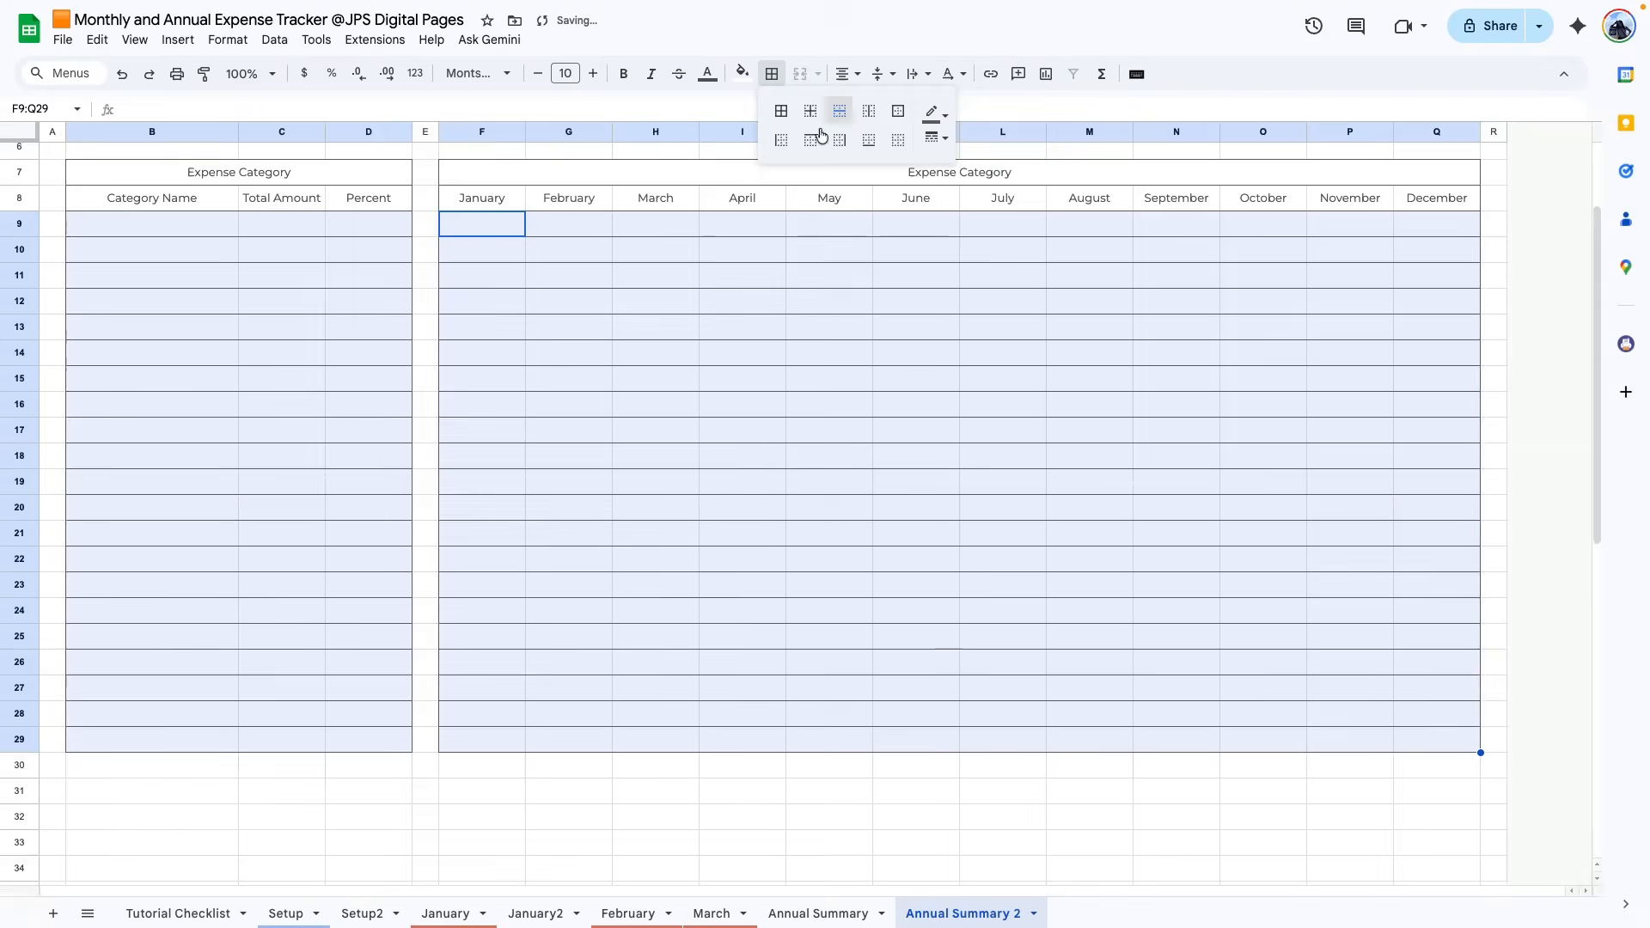
click(936, 137)
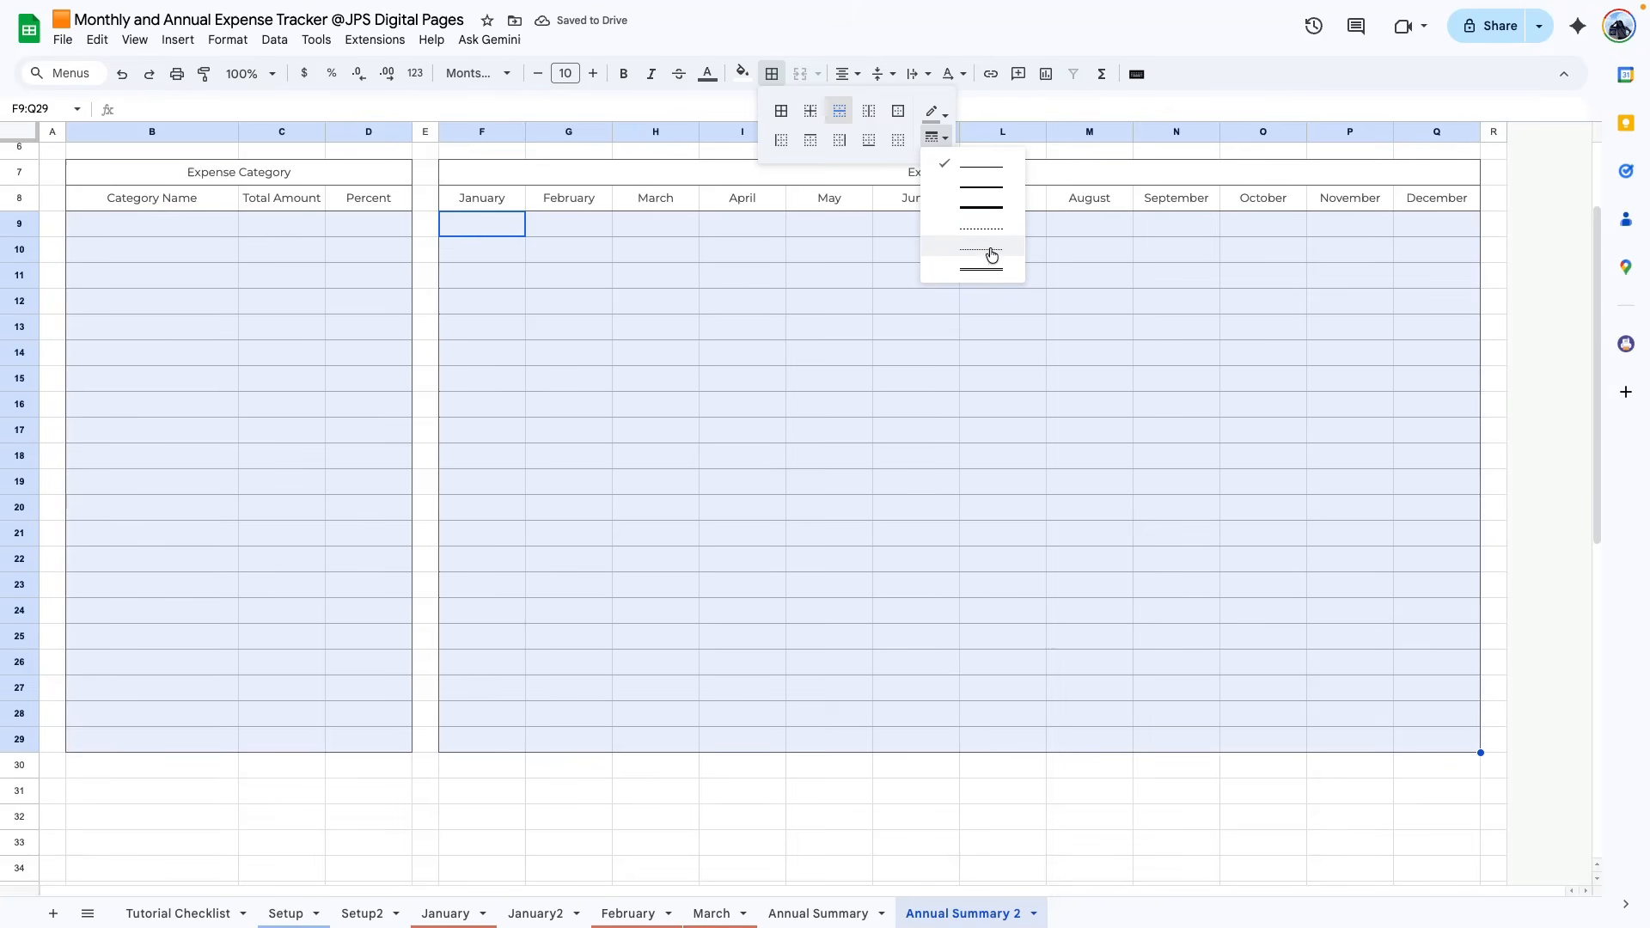
click(991, 234)
click(829, 456)
scroll(516, 378, up, 3)
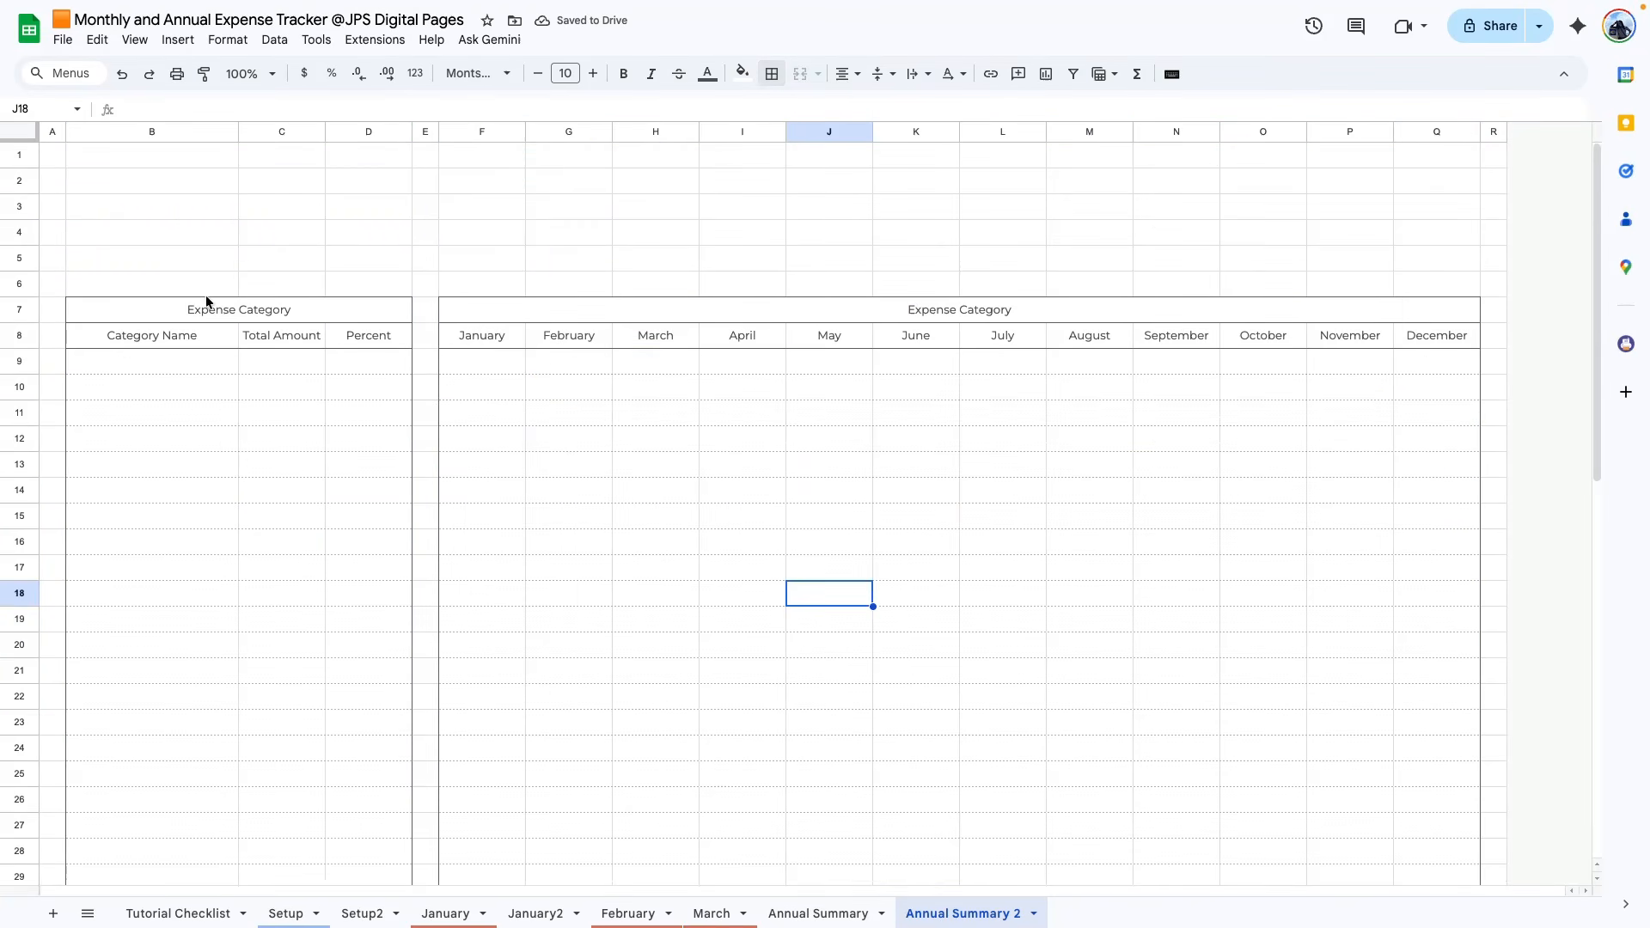
- Compare the new table layout with the Expense Categories table in the Annual Summary sheet, examining its category, total amount and percent columns
scroll(615, 496, down, 1)
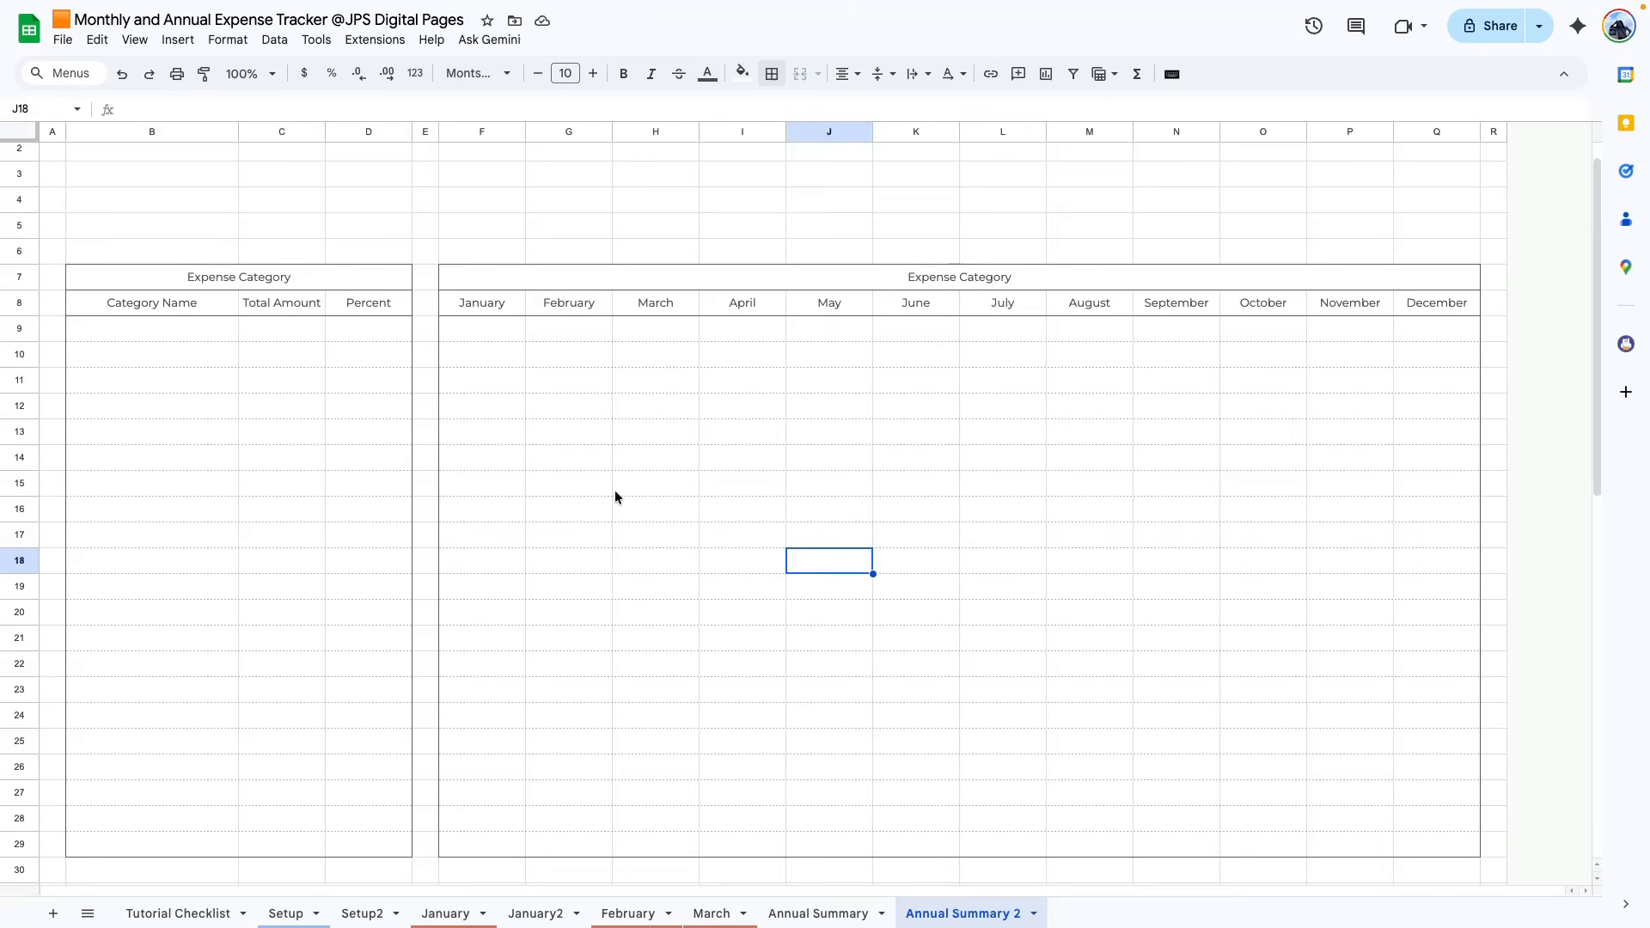
scroll(615, 497, down, 1)
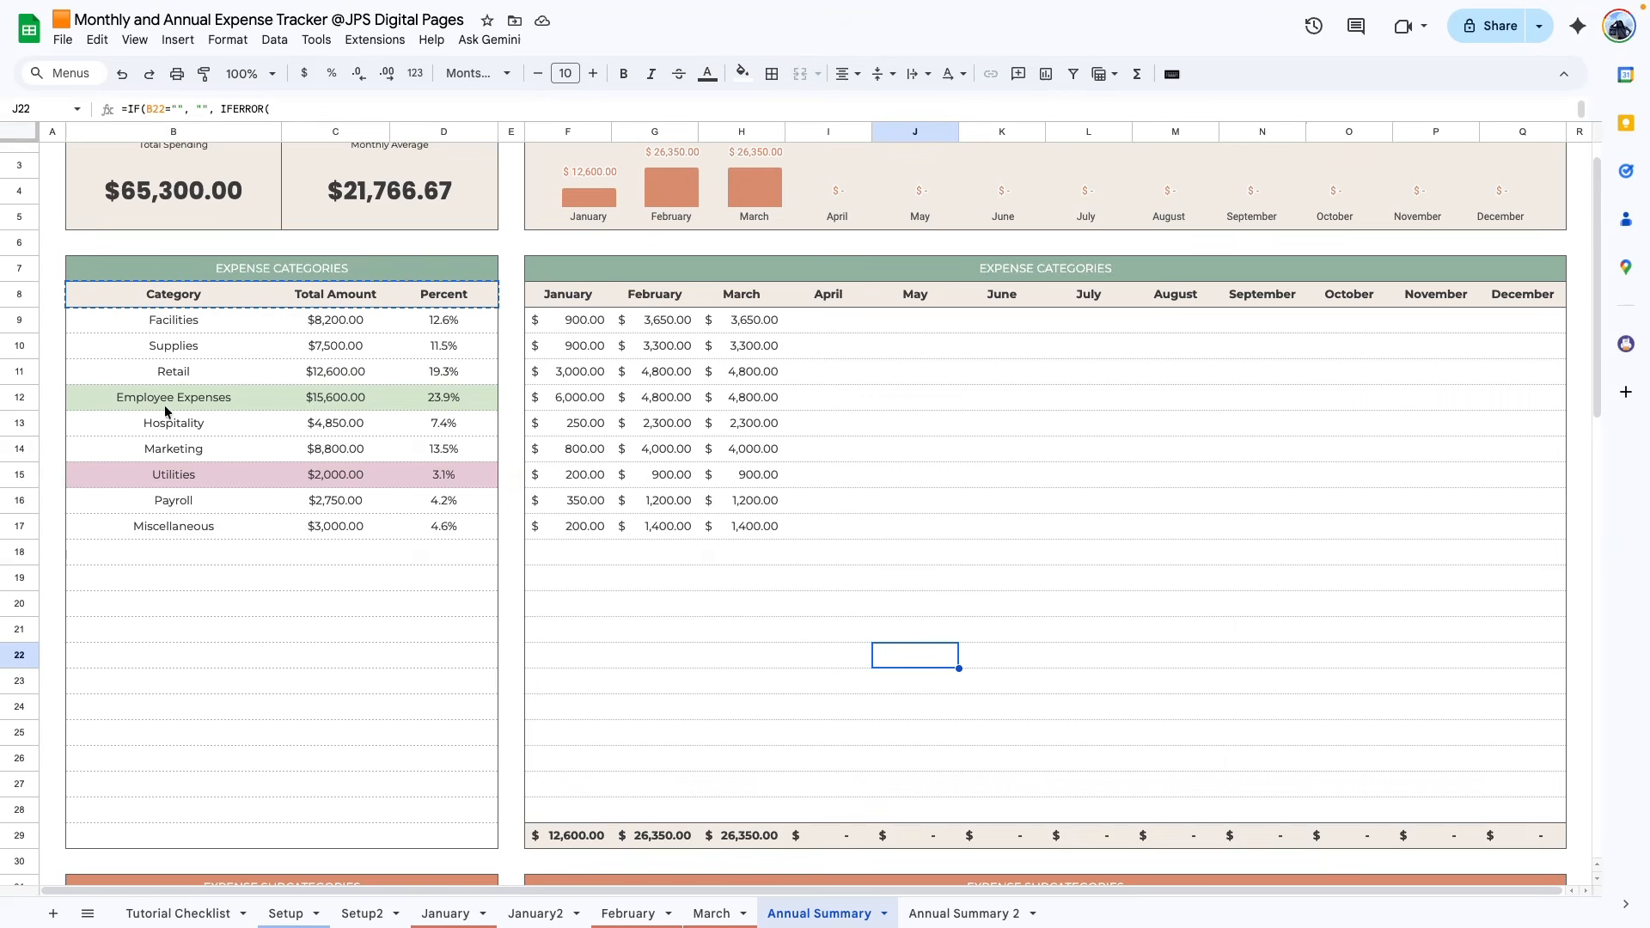
click(963, 914)
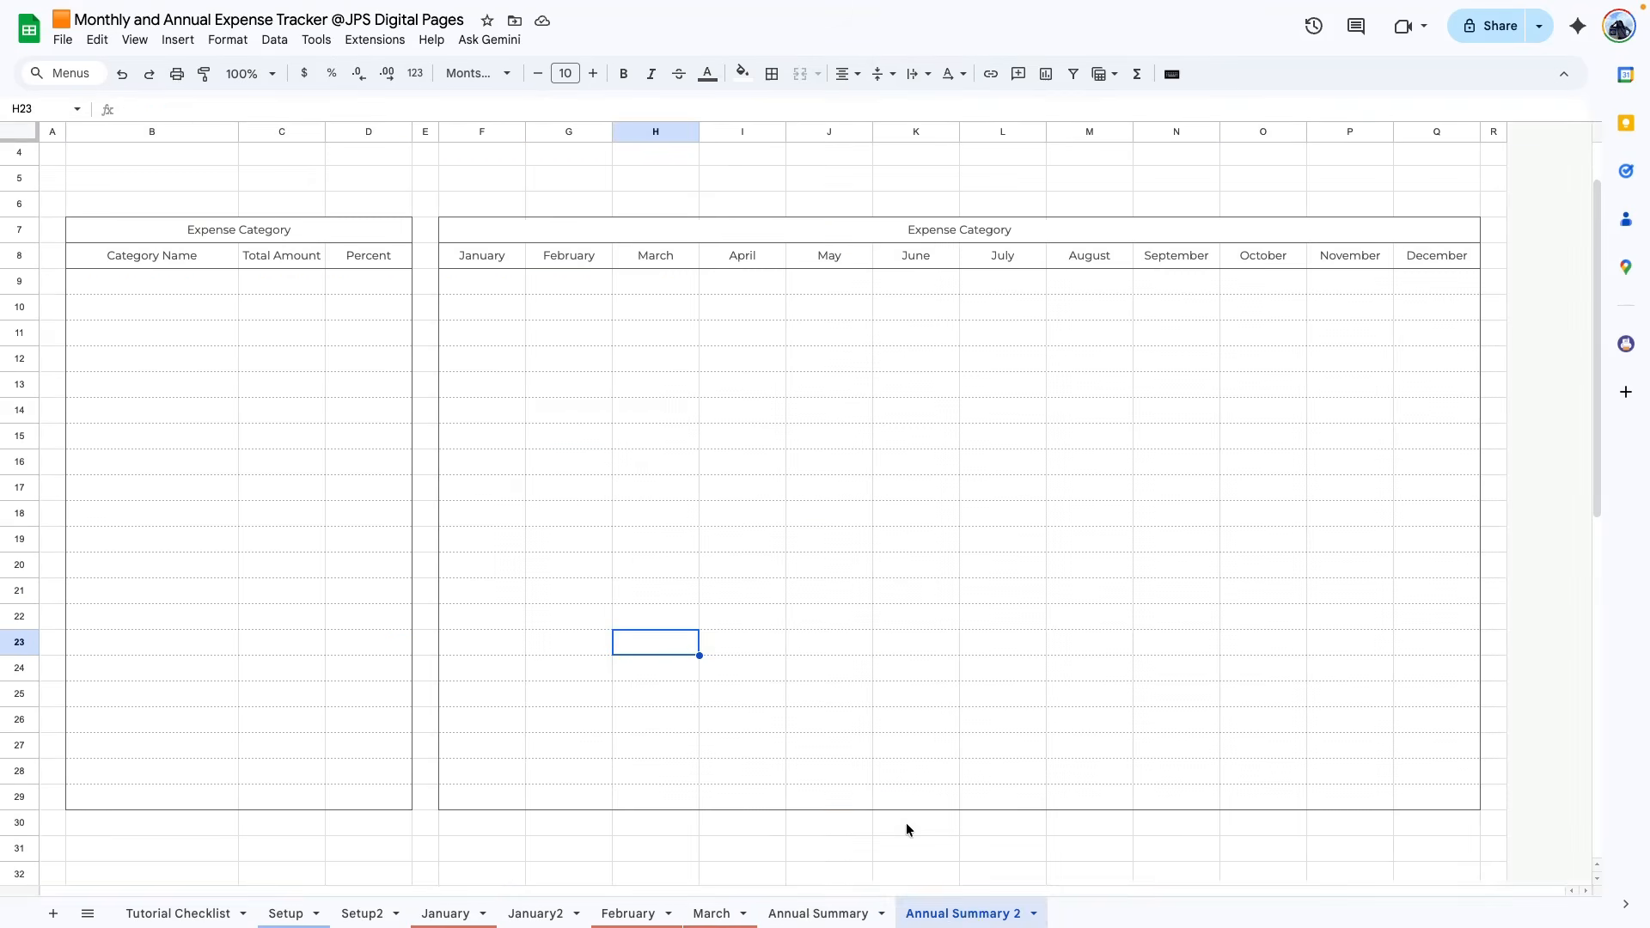
click(742, 74)
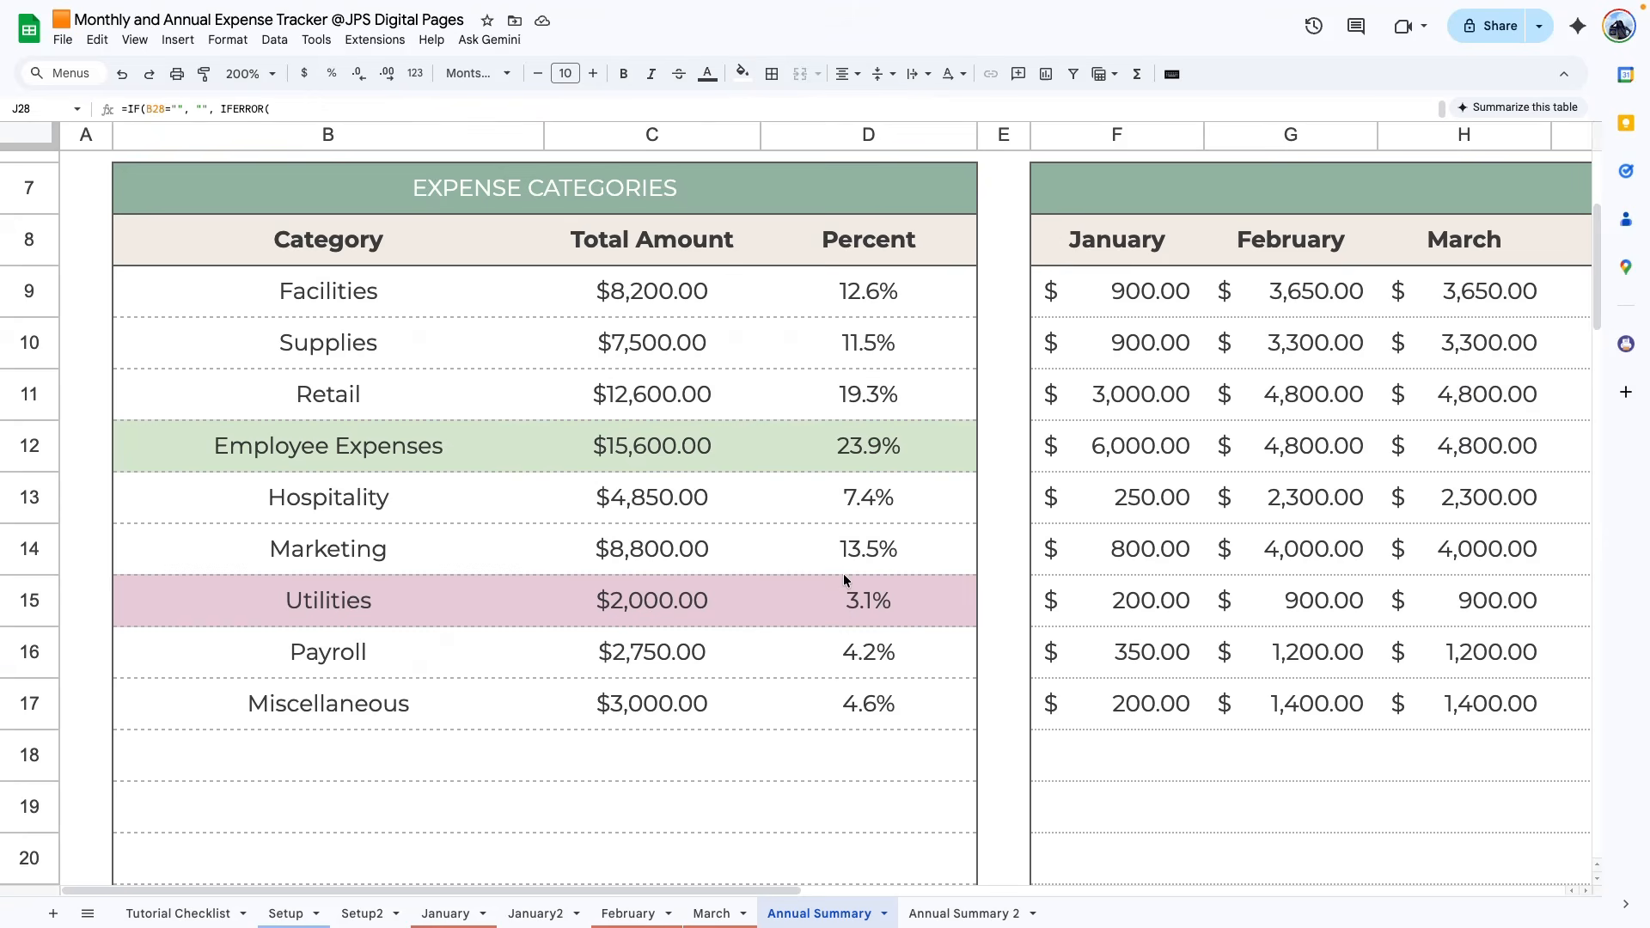
scroll(840, 563, up, 1)
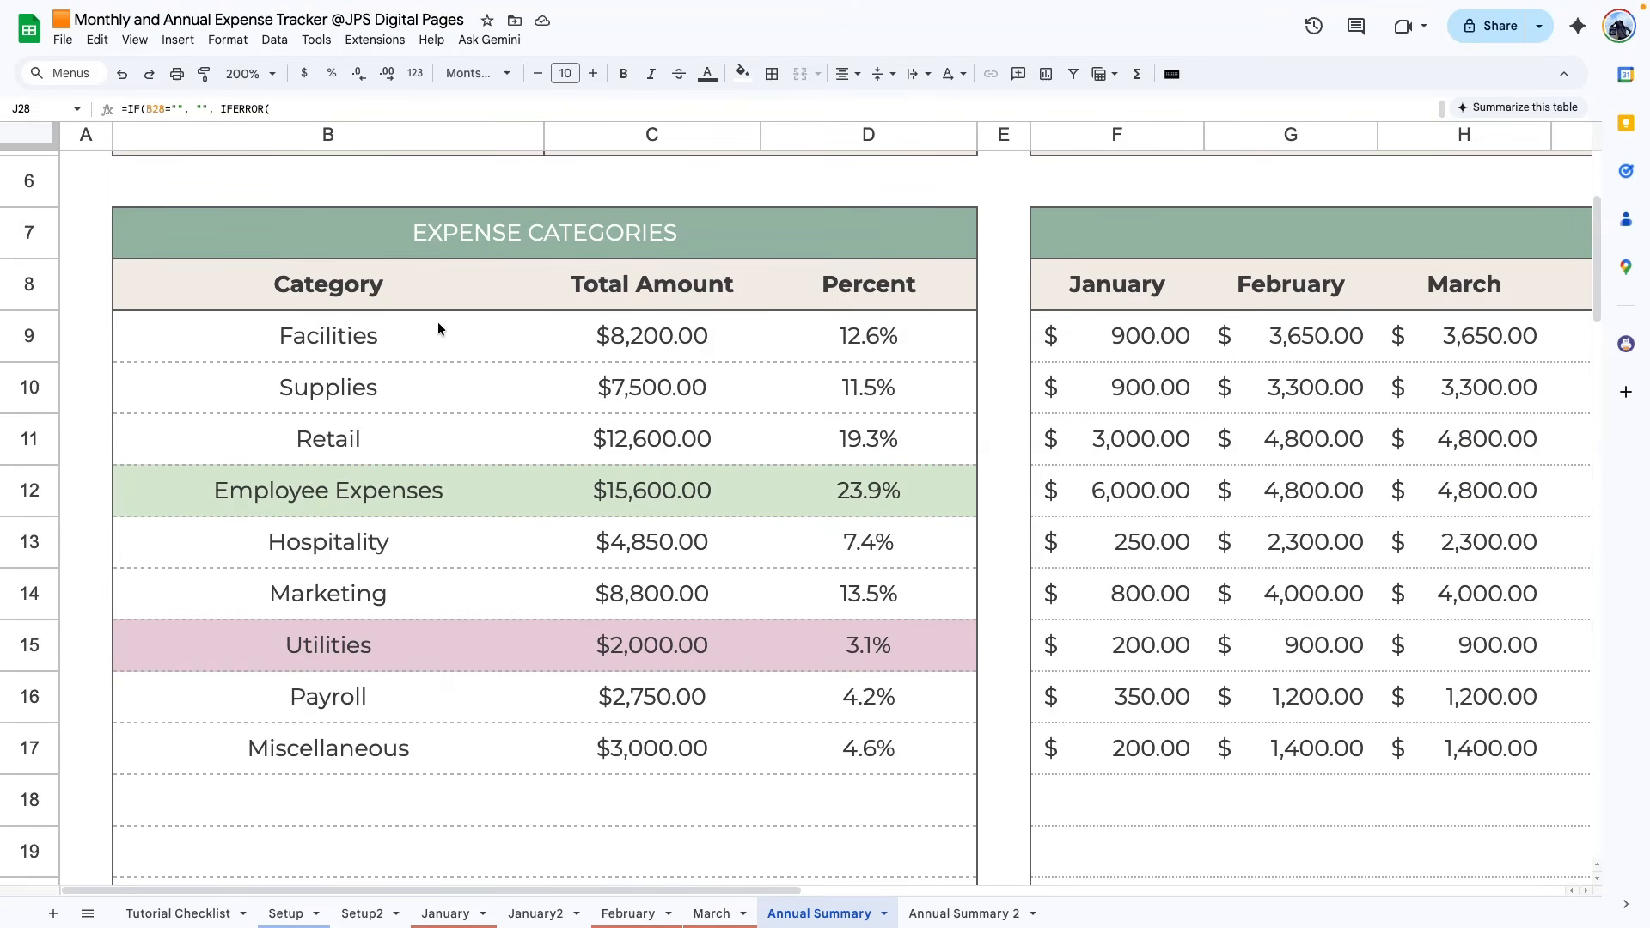
- Examine the category formula in B9 of the Annual Summary sheet and the expense categories it references on the Setup sheet
double_click(392, 341)
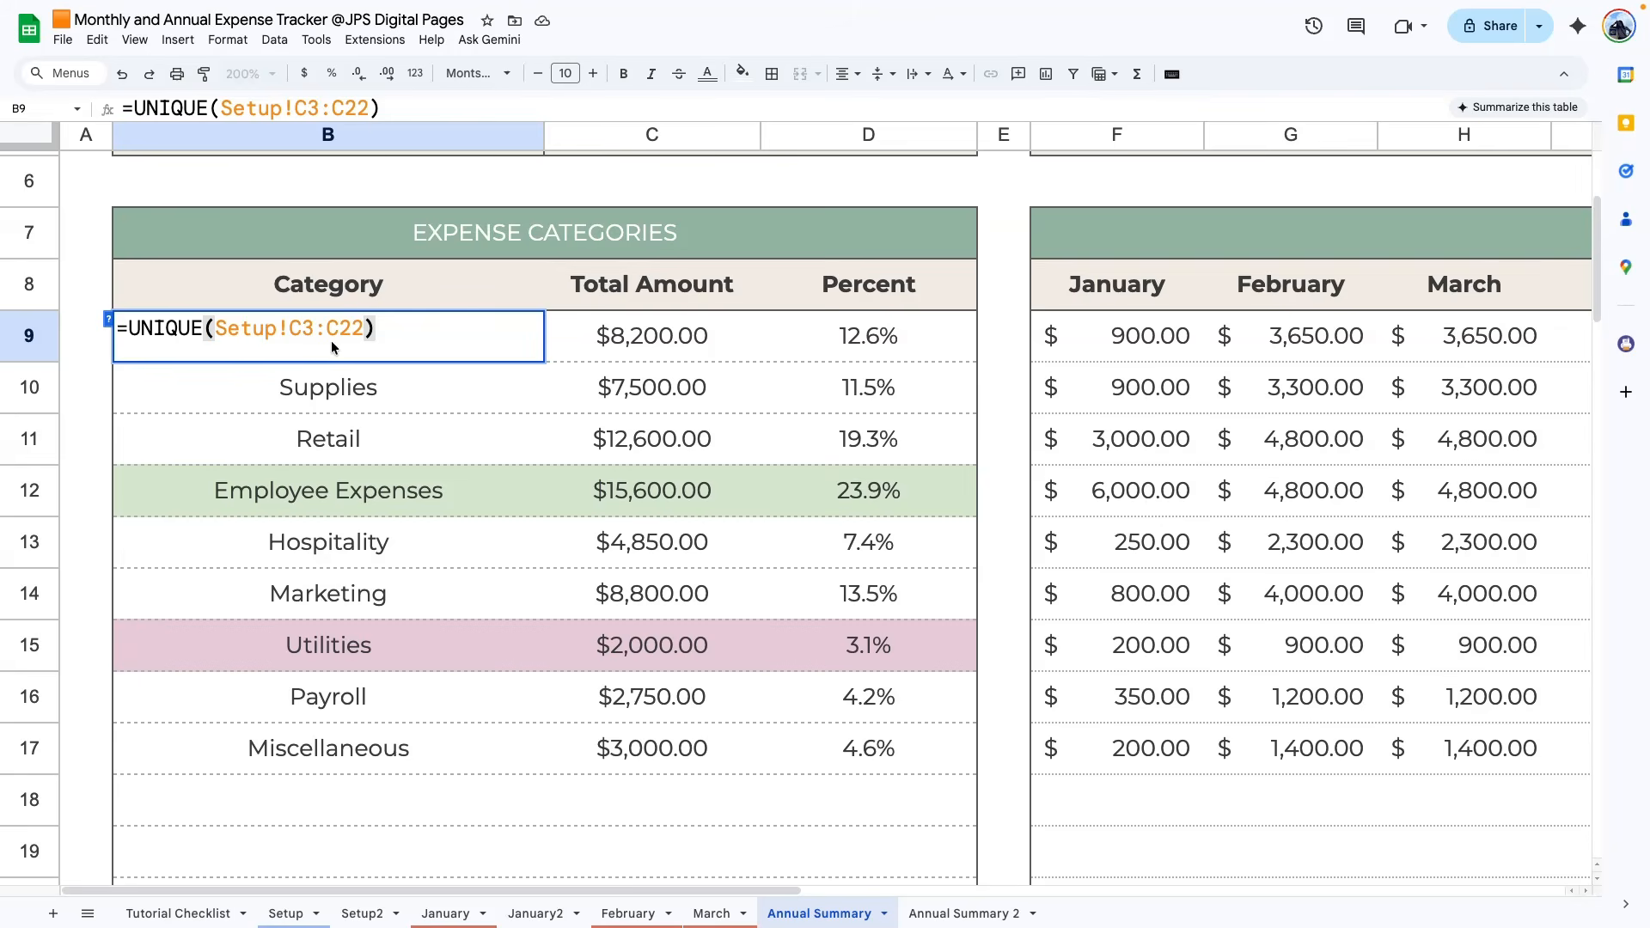
triple_click(307, 334)
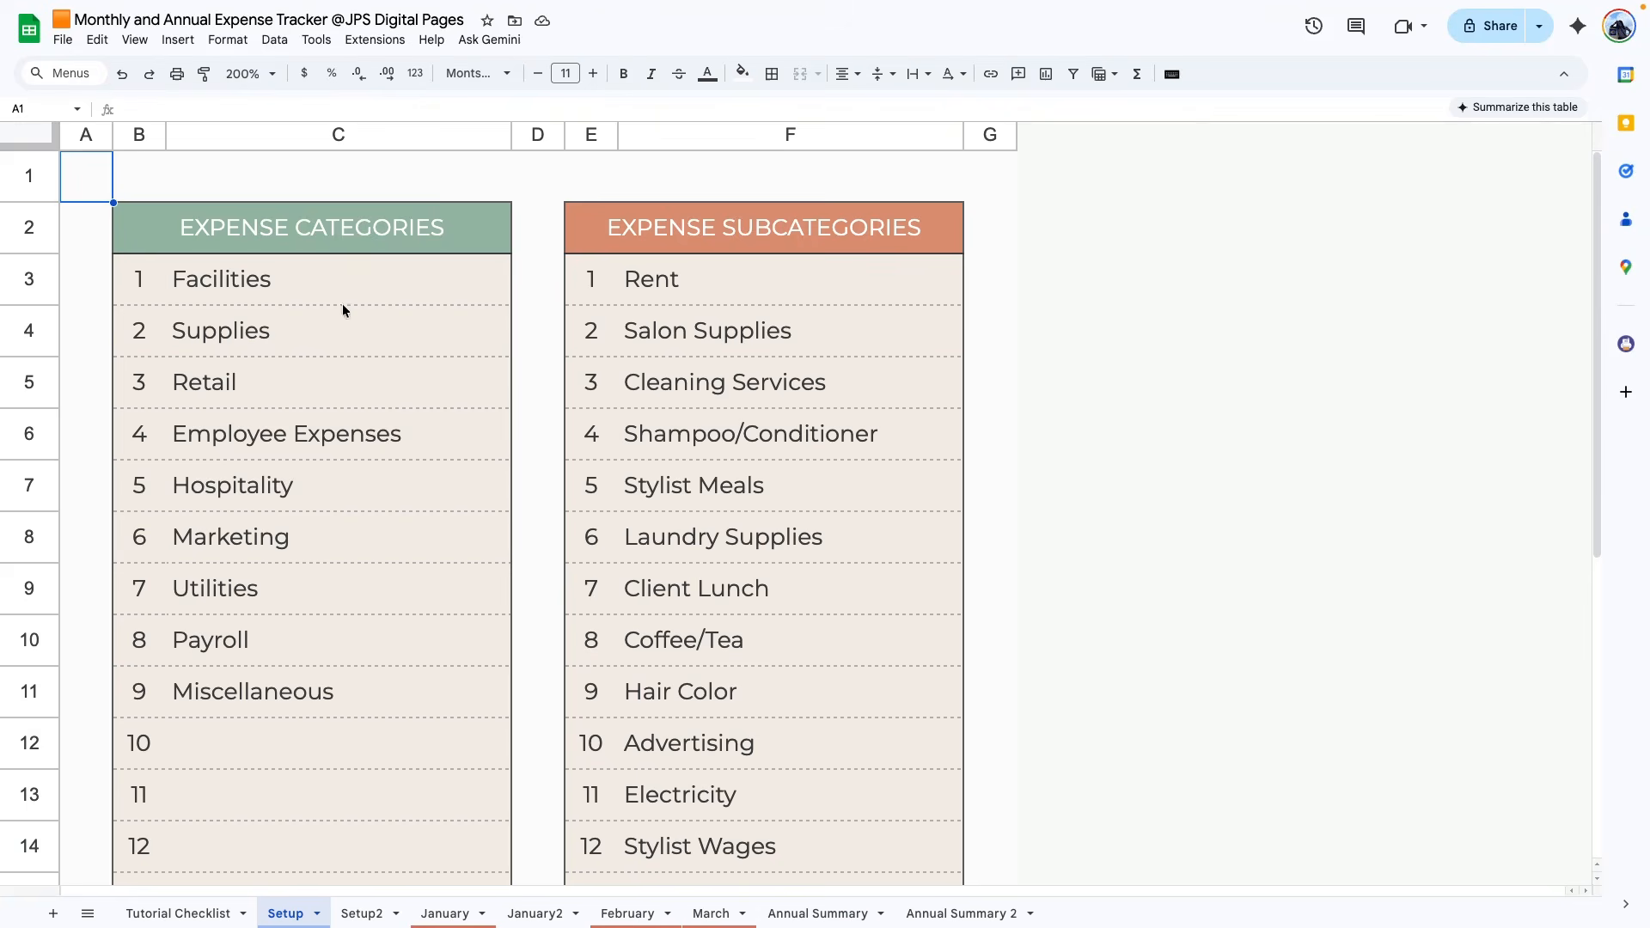
drag(284, 284, 294, 788)
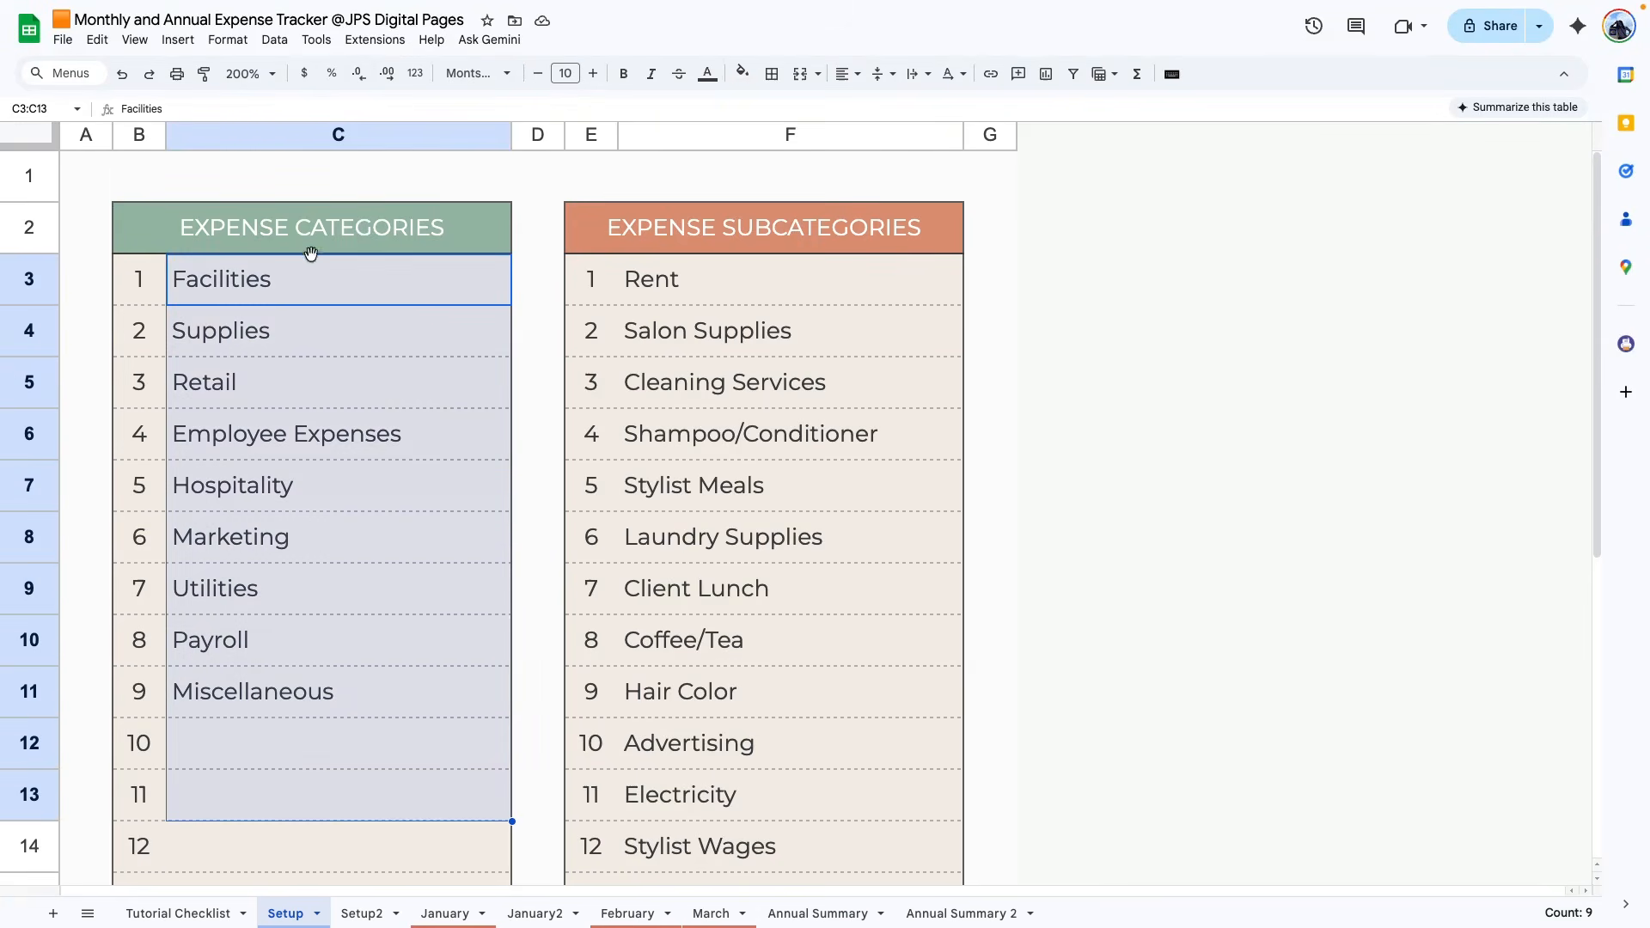
- On the Annual Summary 2 sheet, fill the Category Name column by entering =UNIQUE(Setup!C3:C22) in B9
click(952, 913)
click(243, 427)
double_click(296, 421)
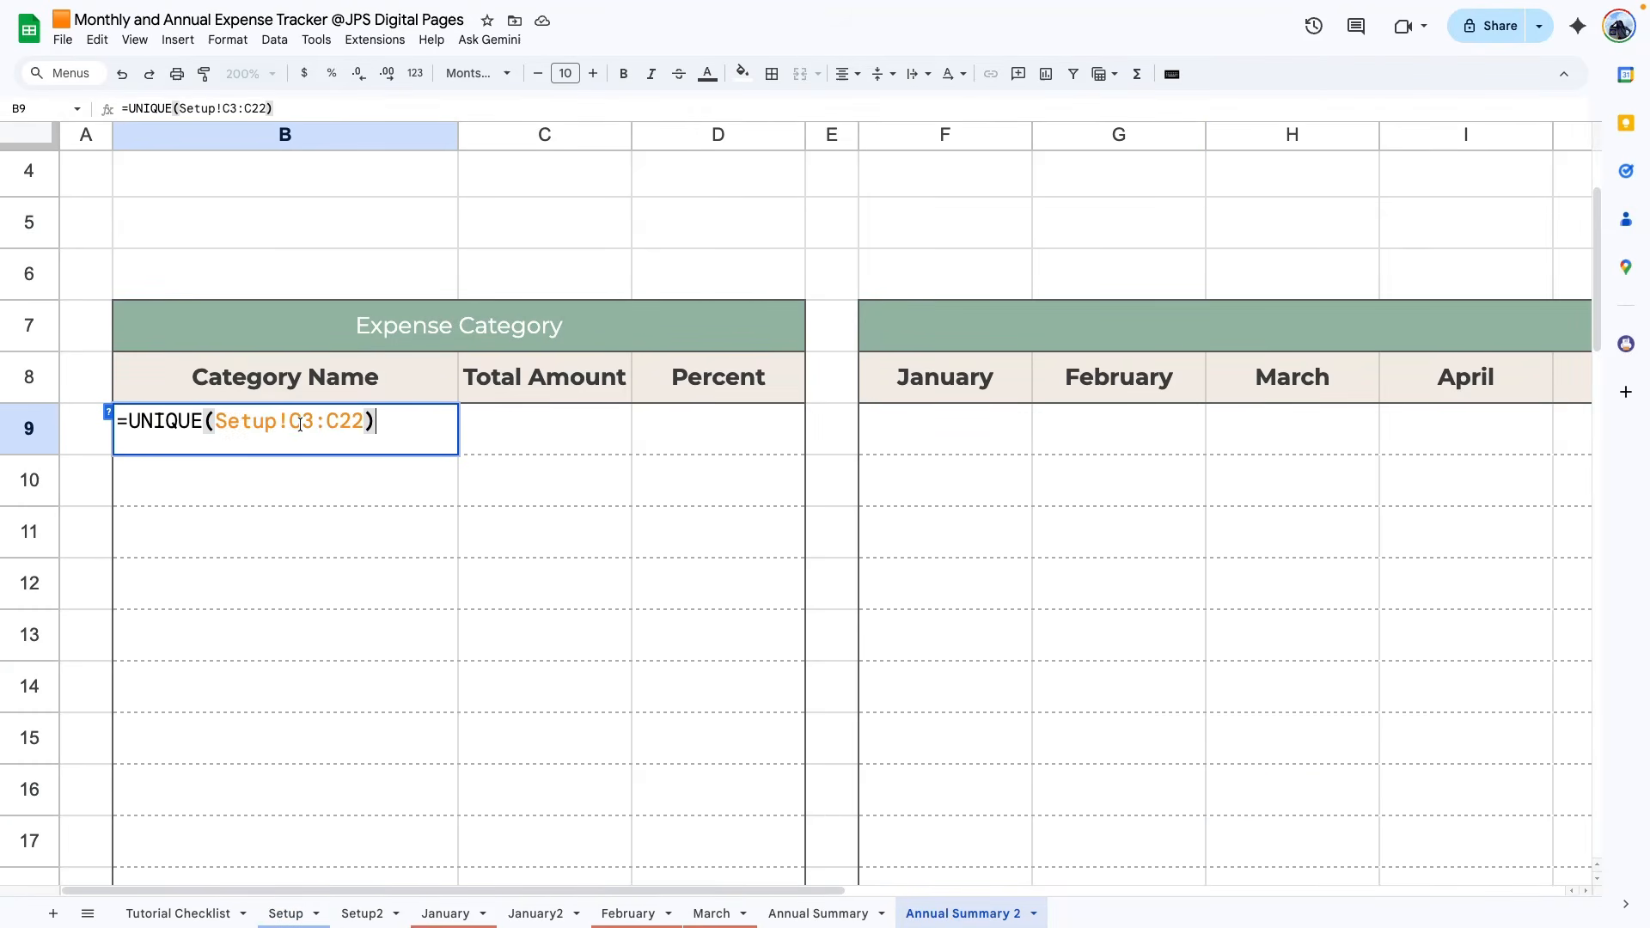
key(Return)
click(464, 691)
scroll(361, 531, down, 5)
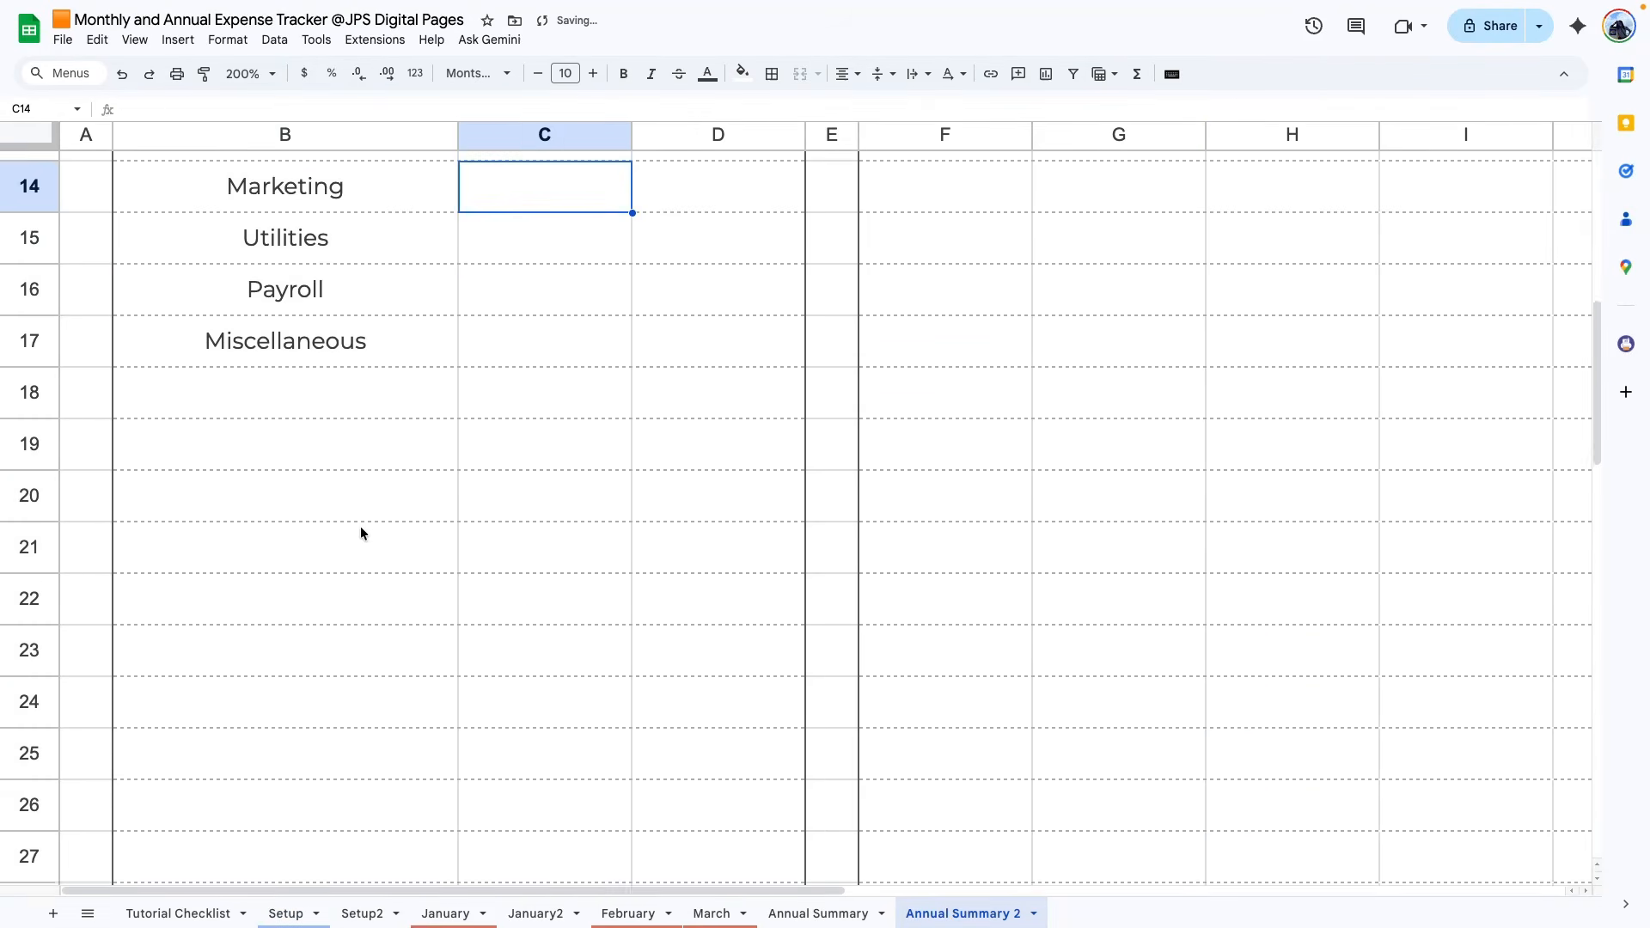
scroll(343, 411, up, 5)
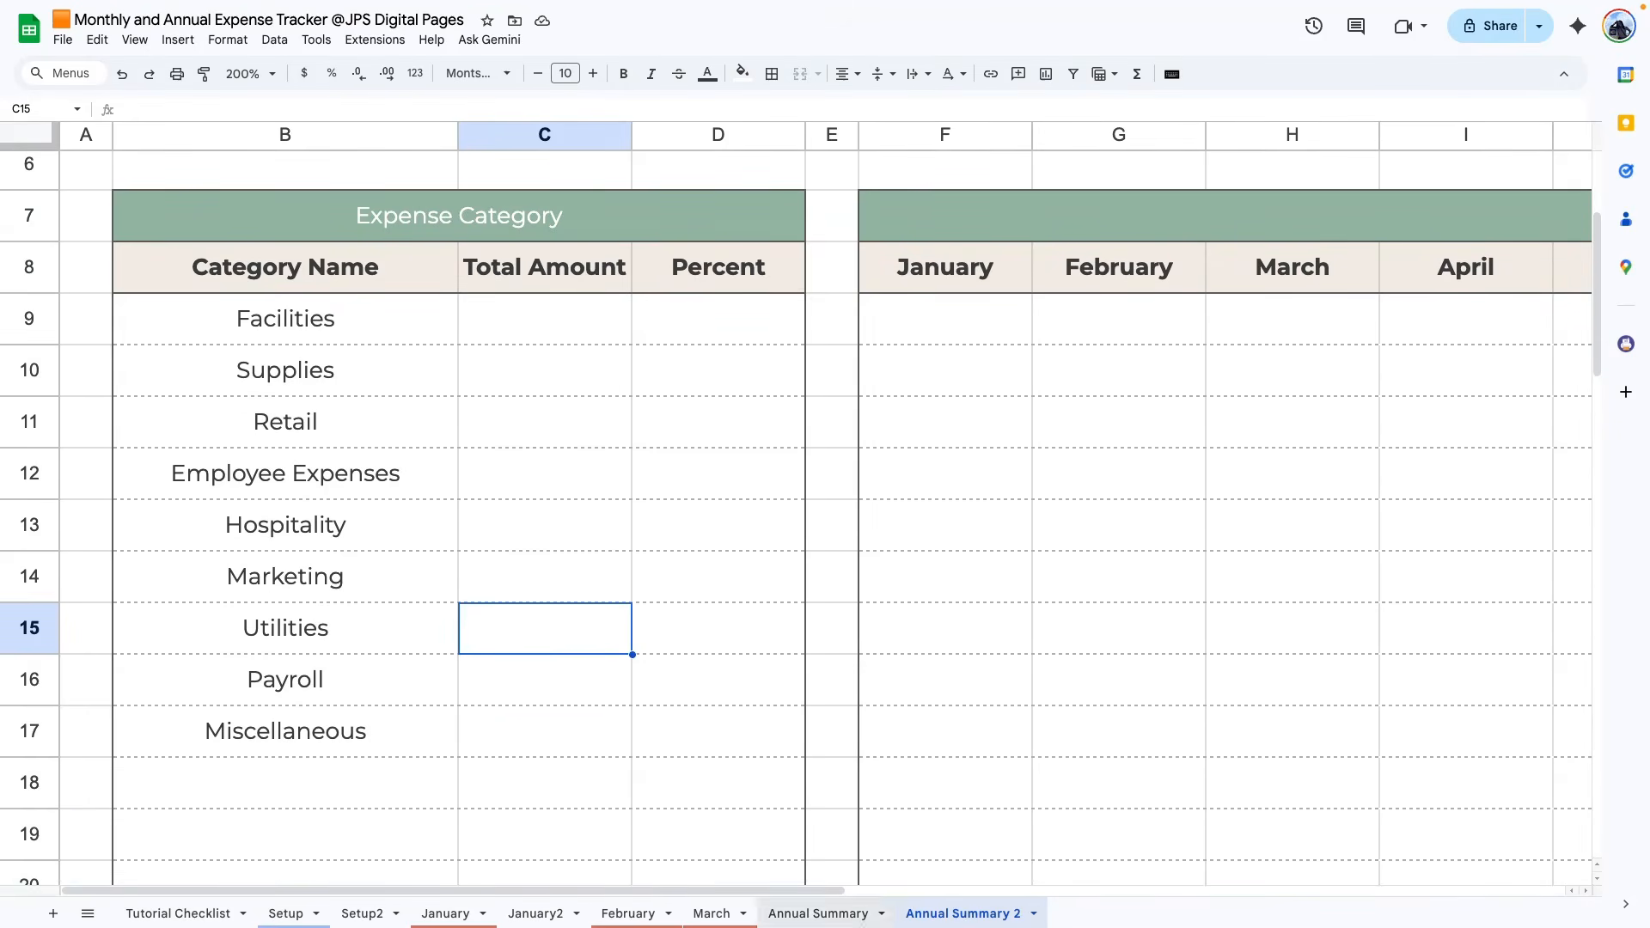
- Examine the January formula in F9 of the Annual Summary sheet, including its category cell B9 and lookup range E13:E64
scroll(810, 313, right, 2)
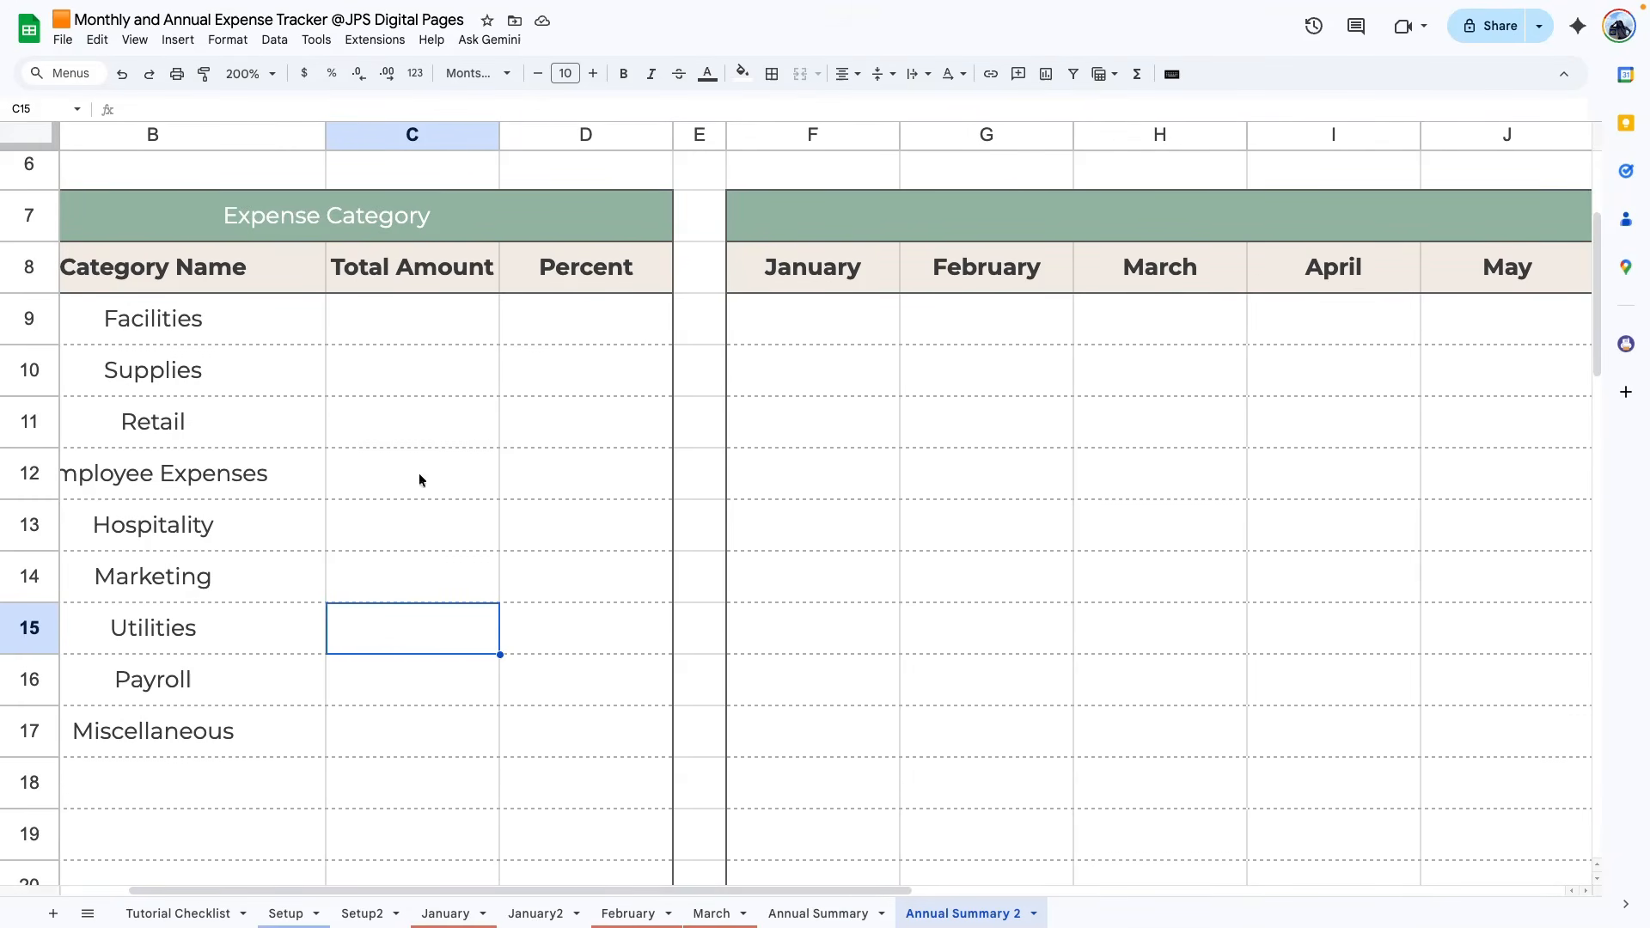
scroll(719, 842, right, 1)
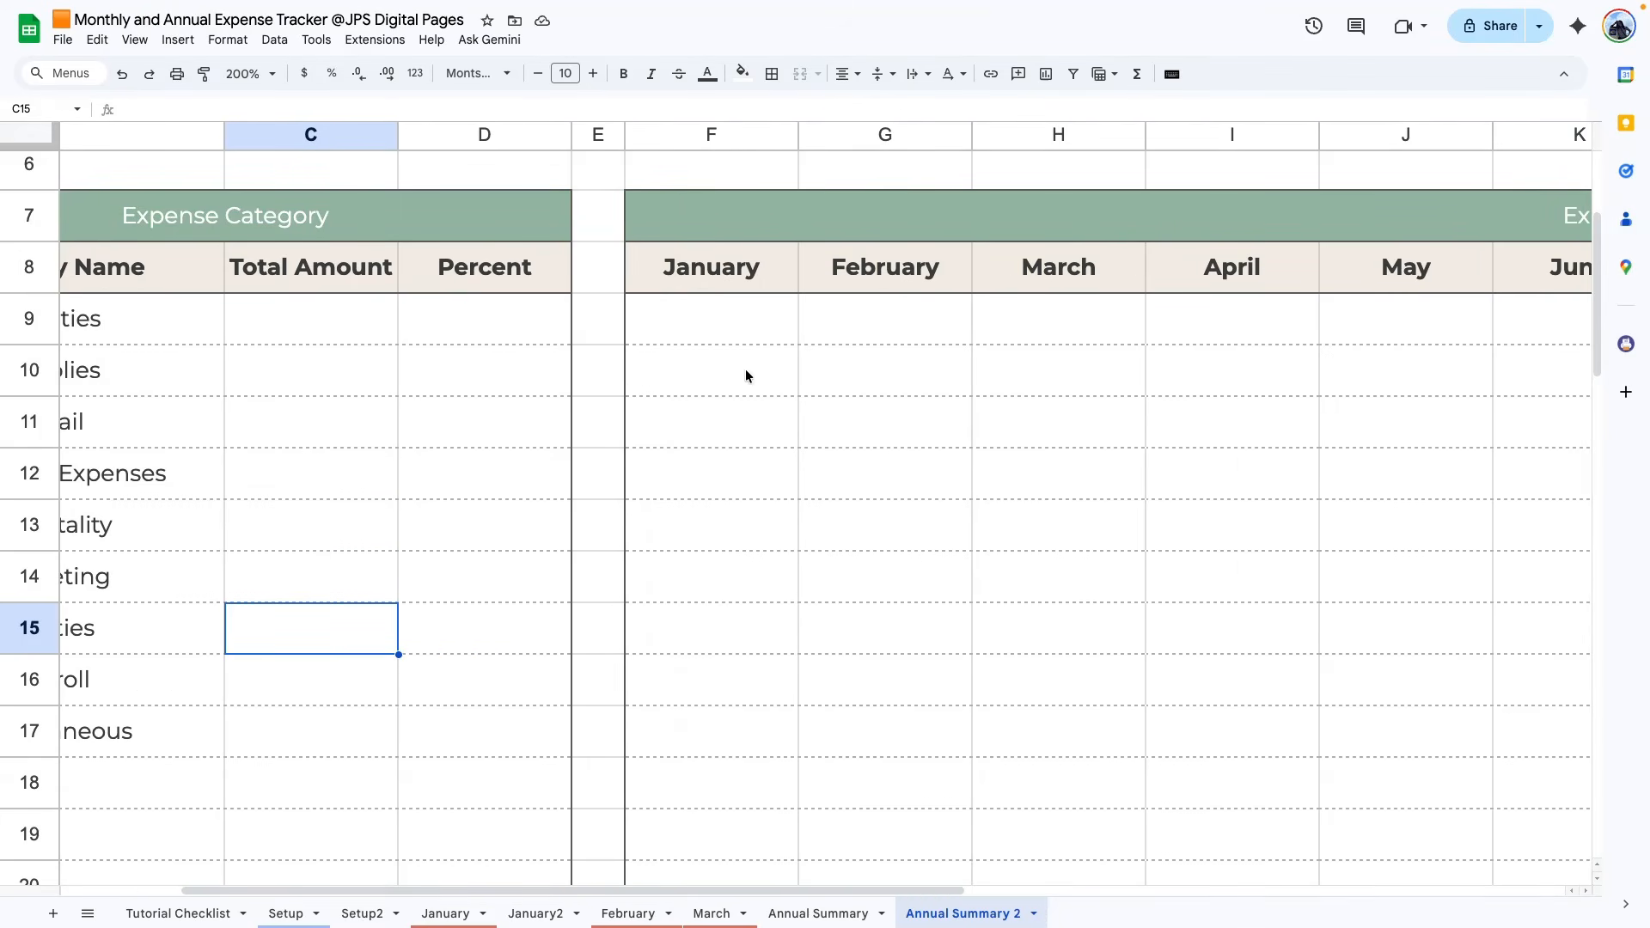
click(722, 456)
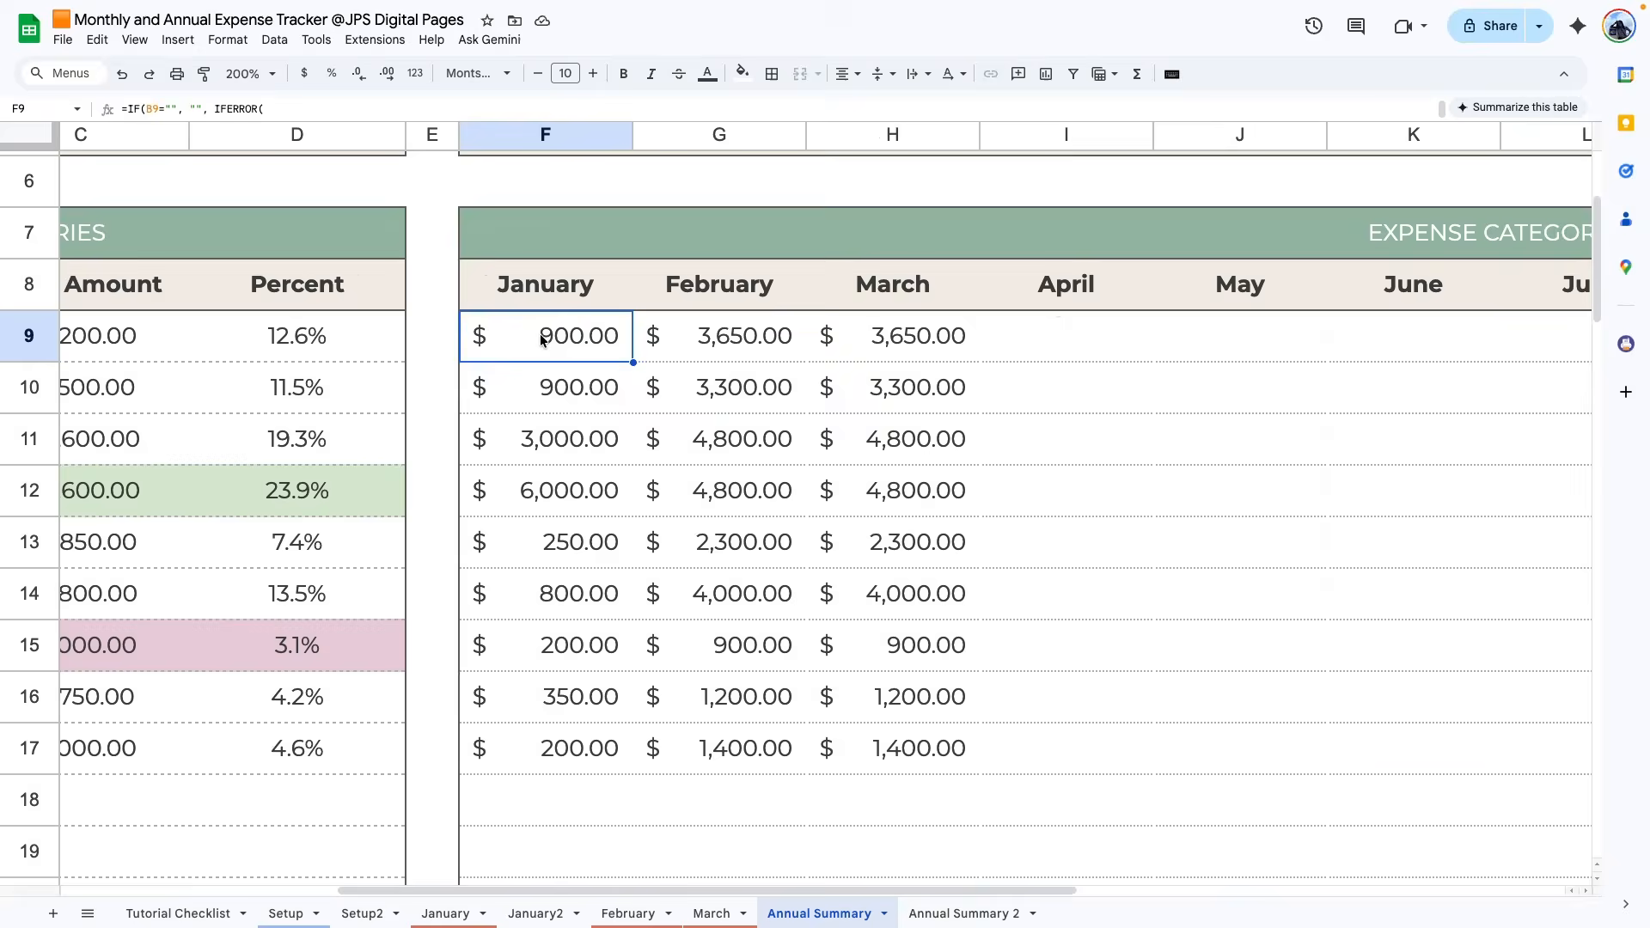
double_click(541, 335)
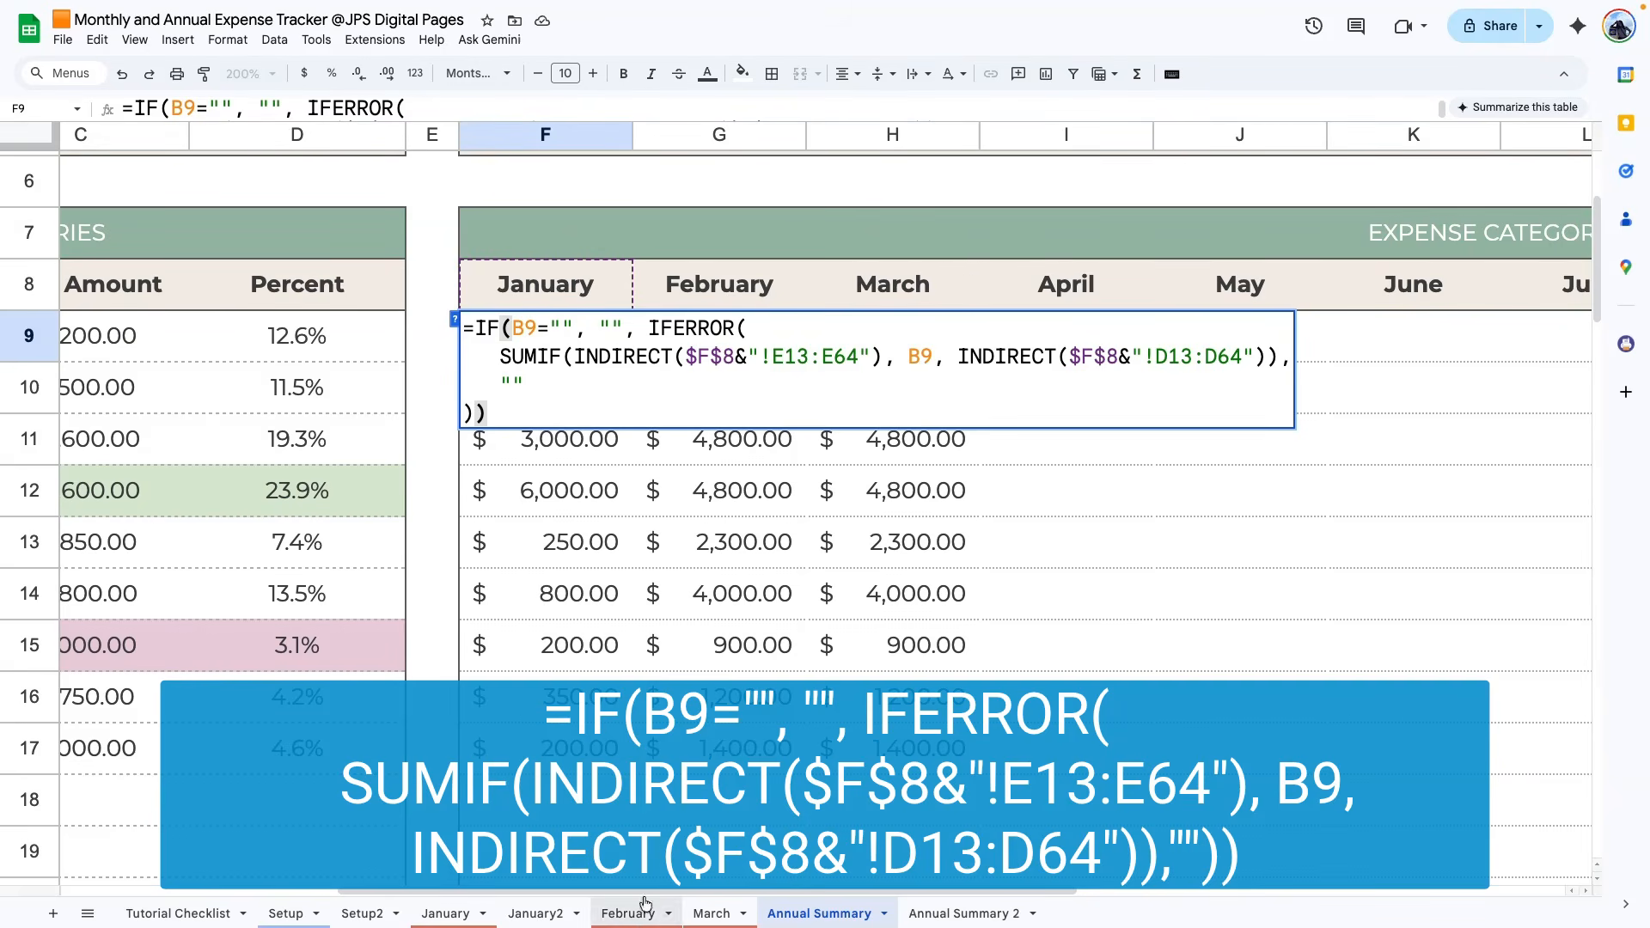
scroll(266, 368, left, 5)
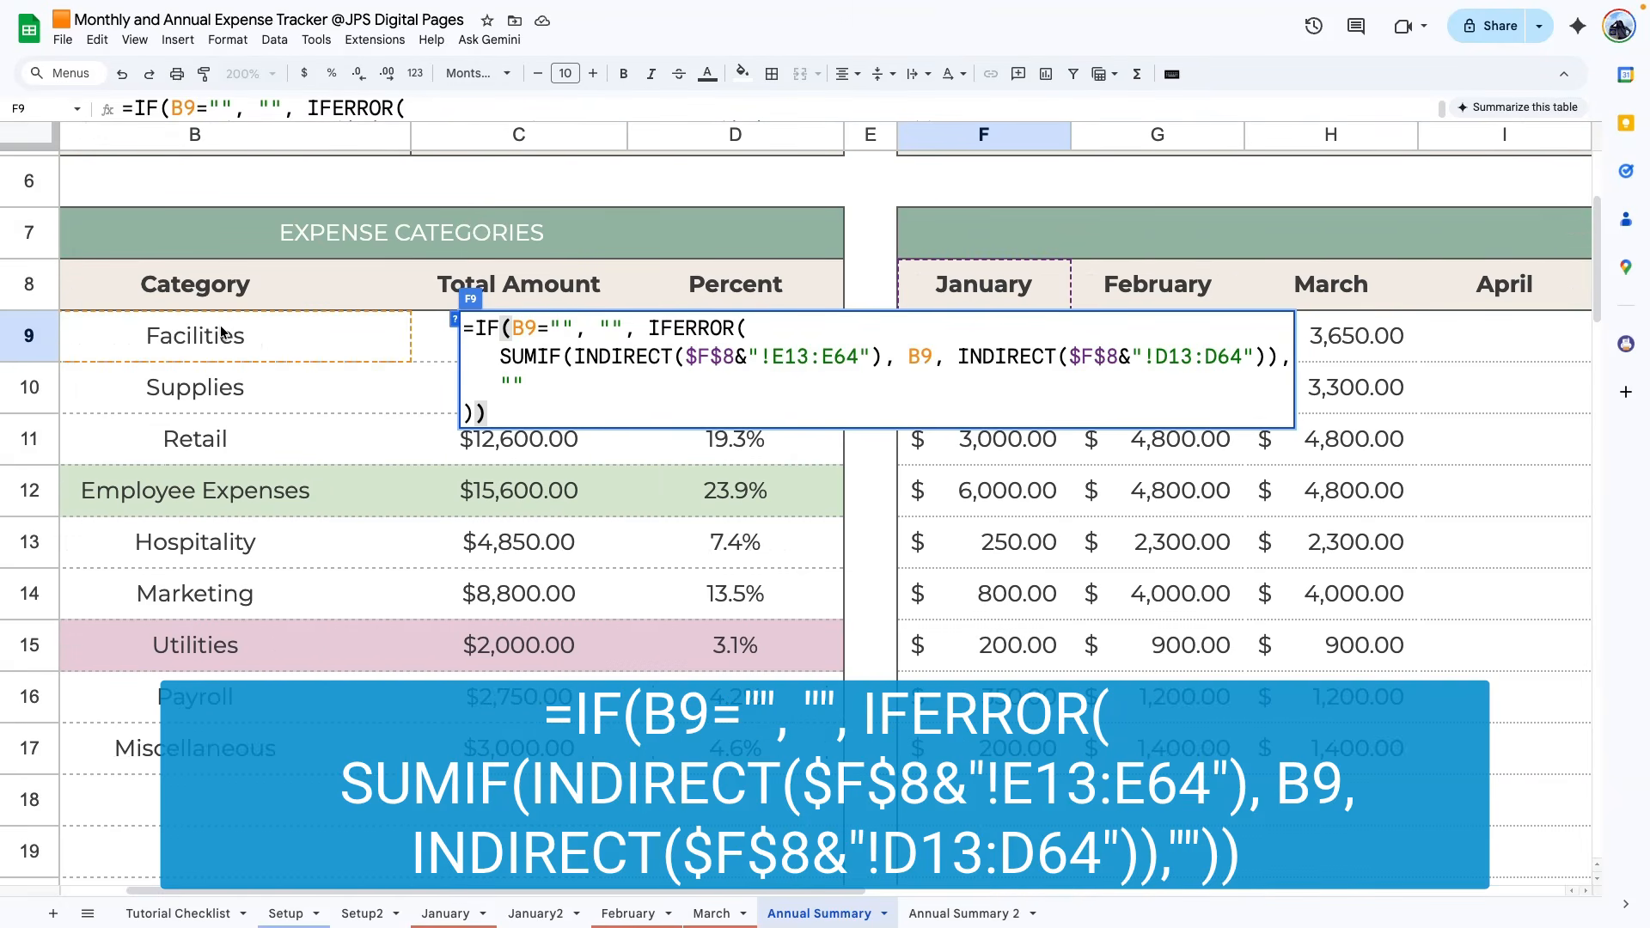
scroll(228, 338, left, 3)
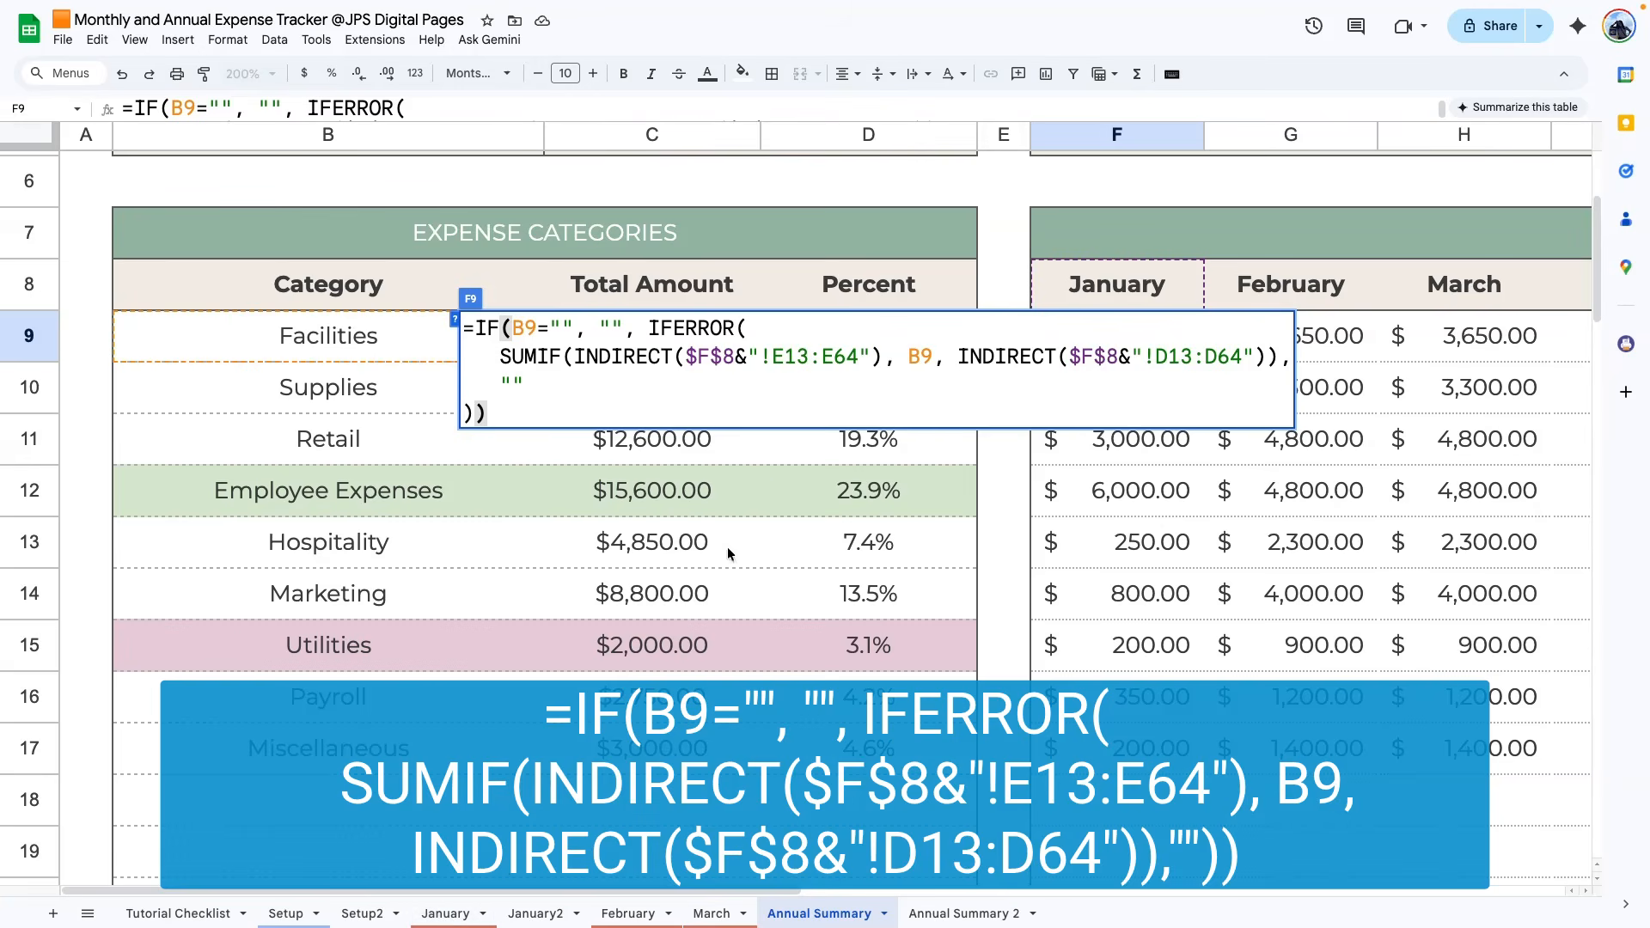
drag(771, 355, 860, 356)
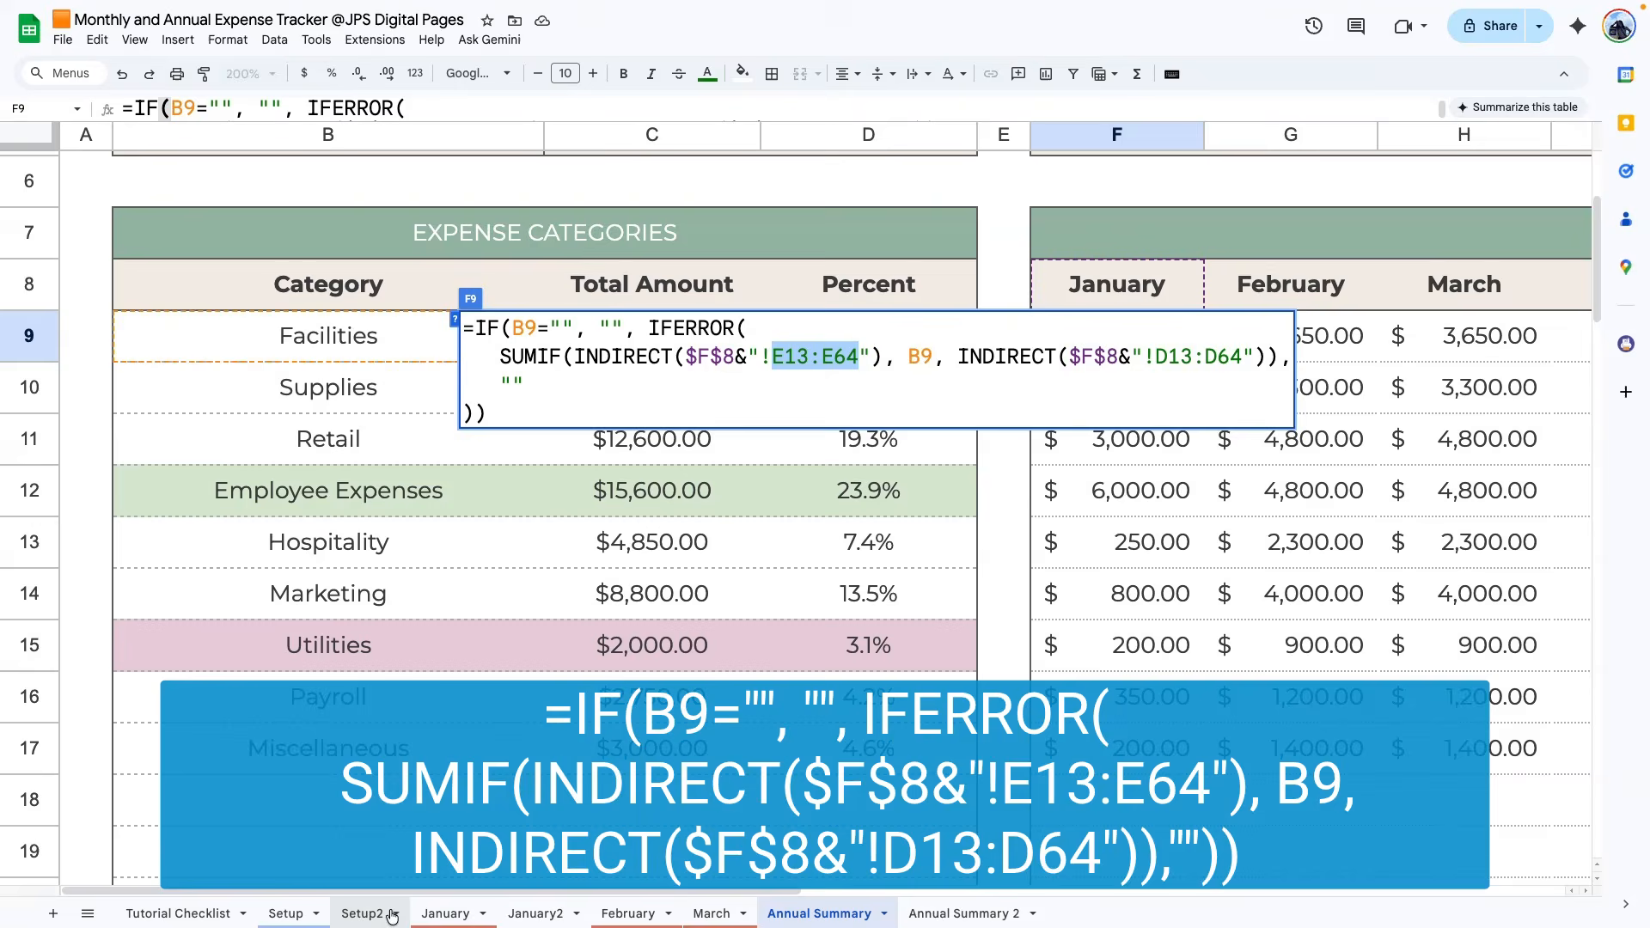
- Examine the Category column from E13 downward on the January sheet, which the formula uses as its criteria range
click(469, 913)
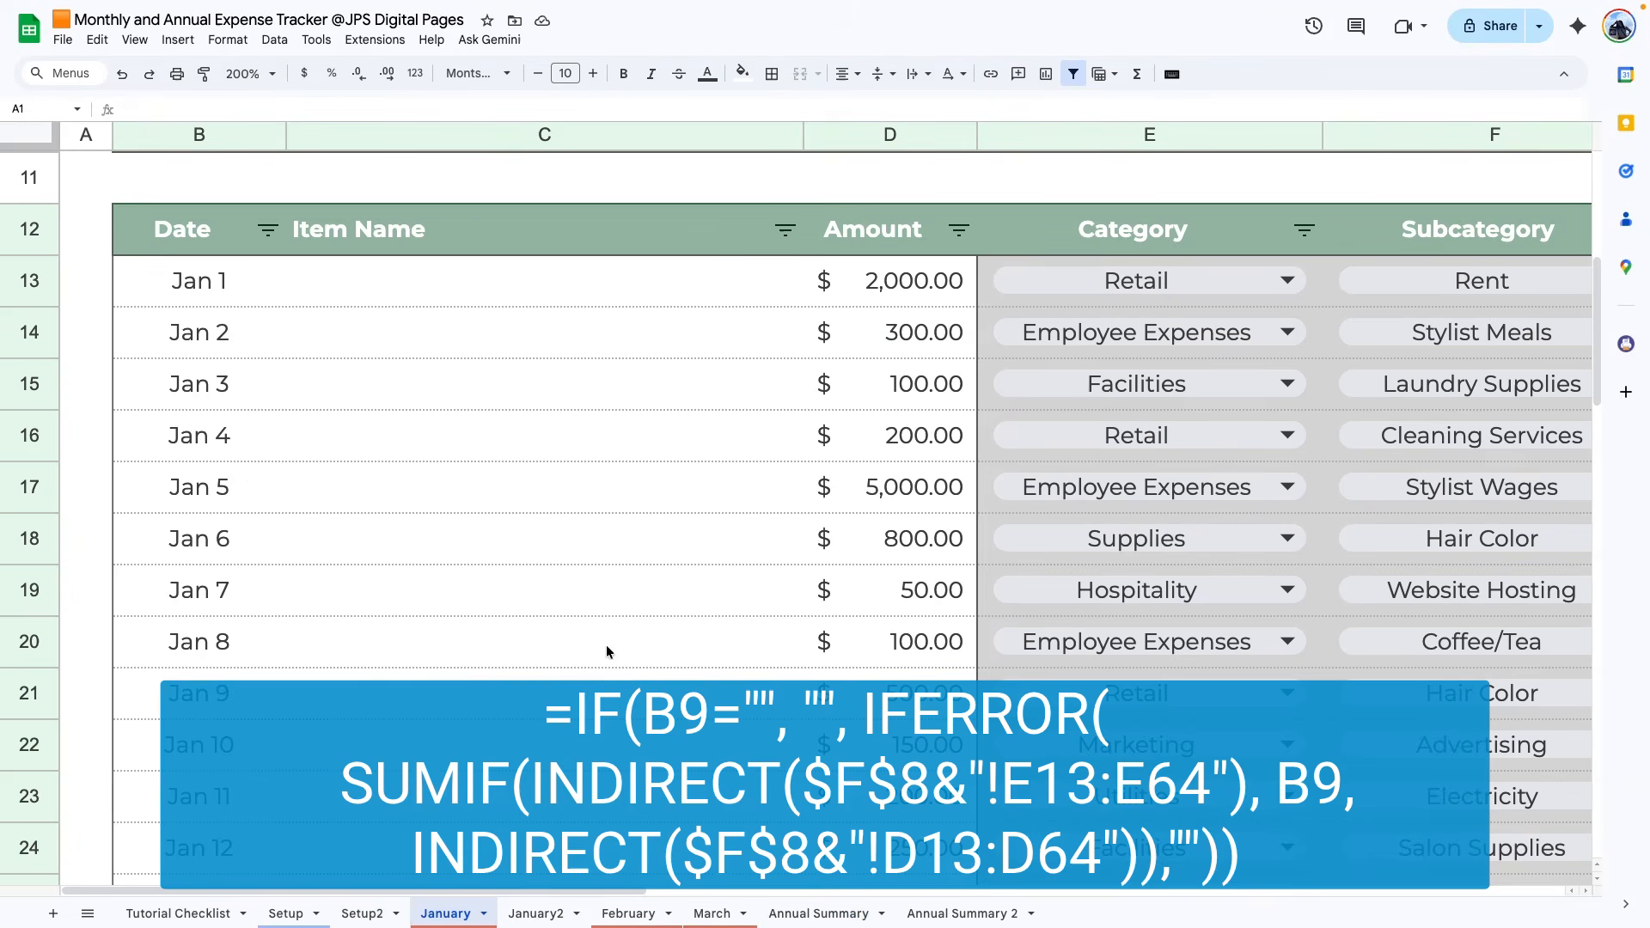
drag(589, 893, 713, 893)
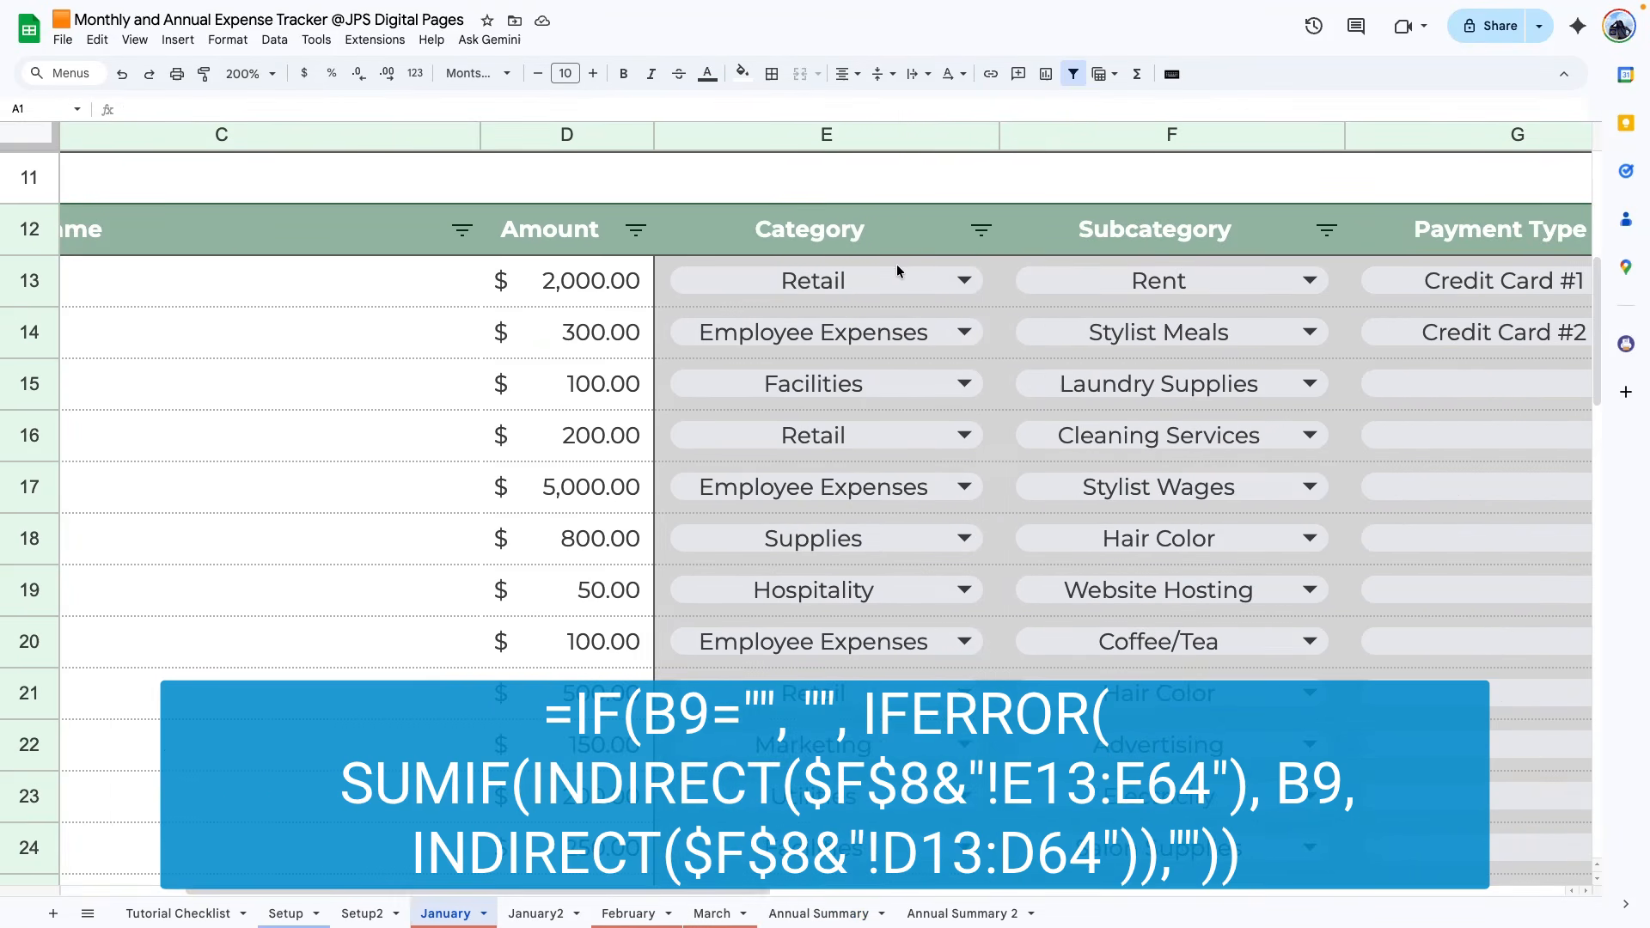
drag(899, 262, 899, 727)
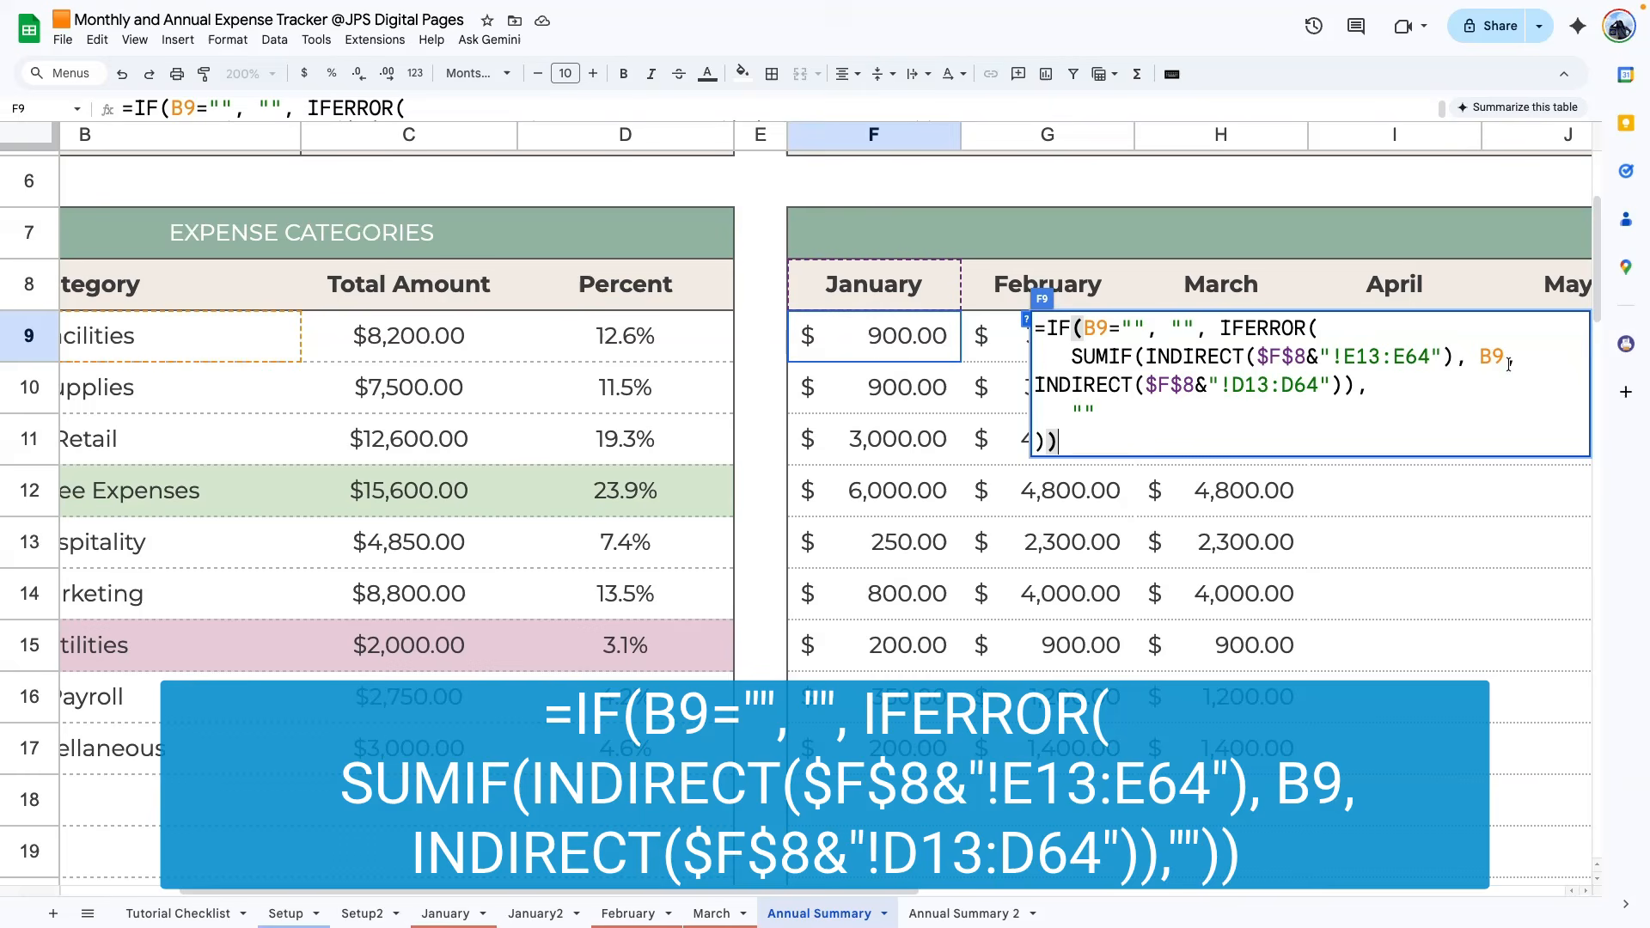
- Examine the E13:E64 and D13:D64 references in the Annual Summary F9 formula against the Amount and Category columns on the January sheet
double_click(1384, 356)
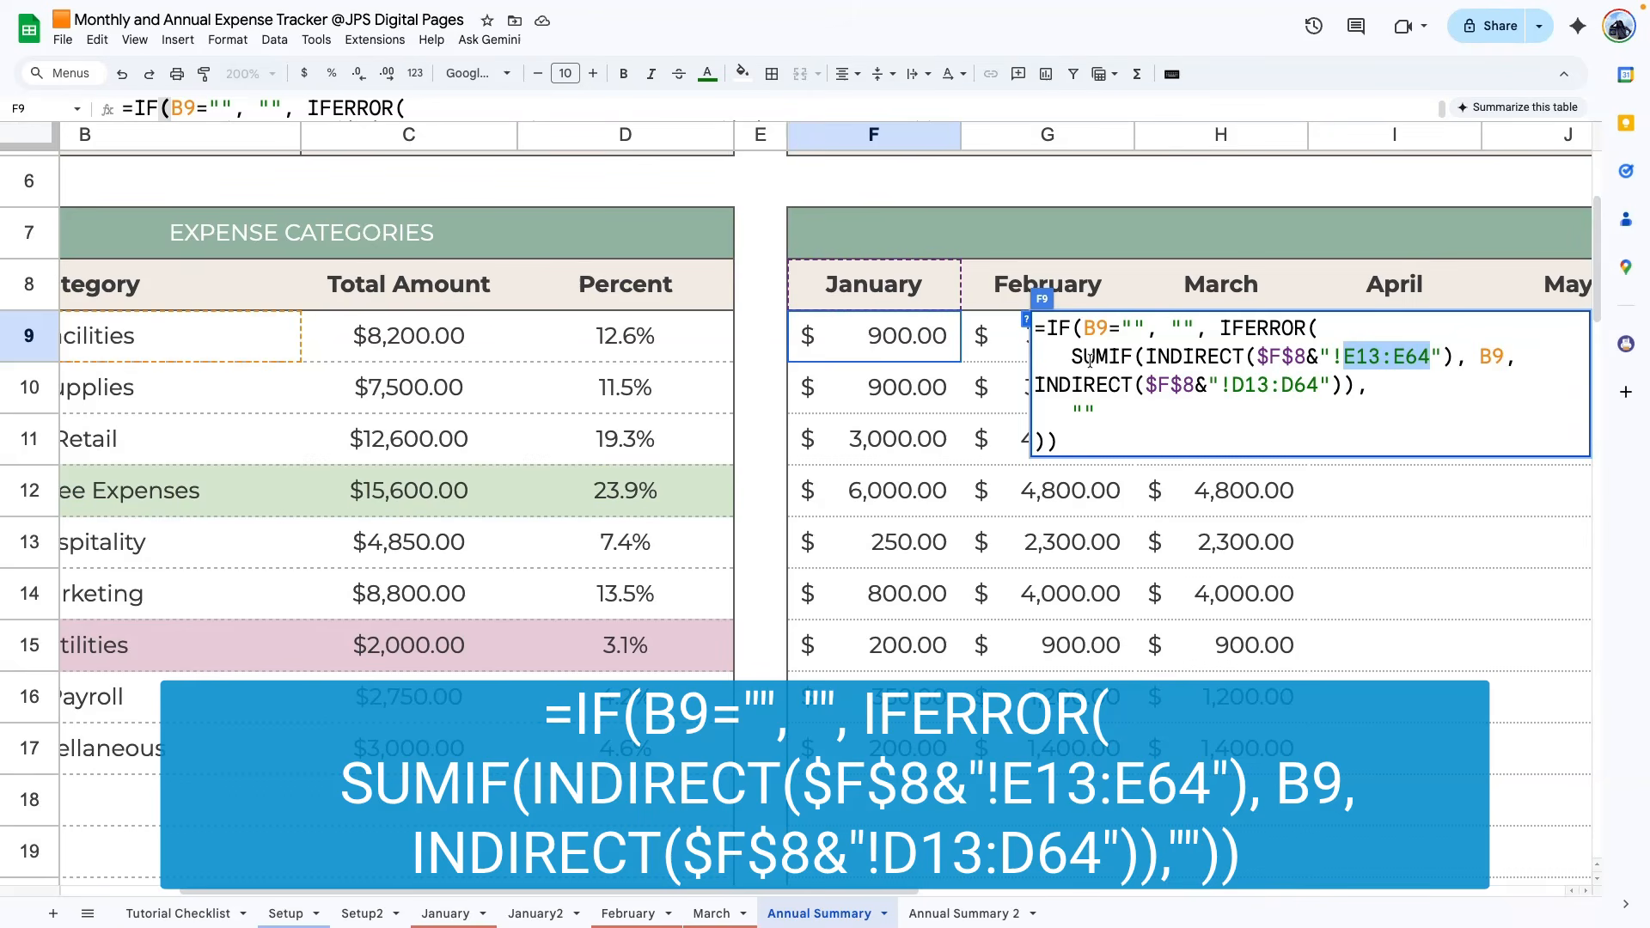
drag(1231, 385, 1315, 386)
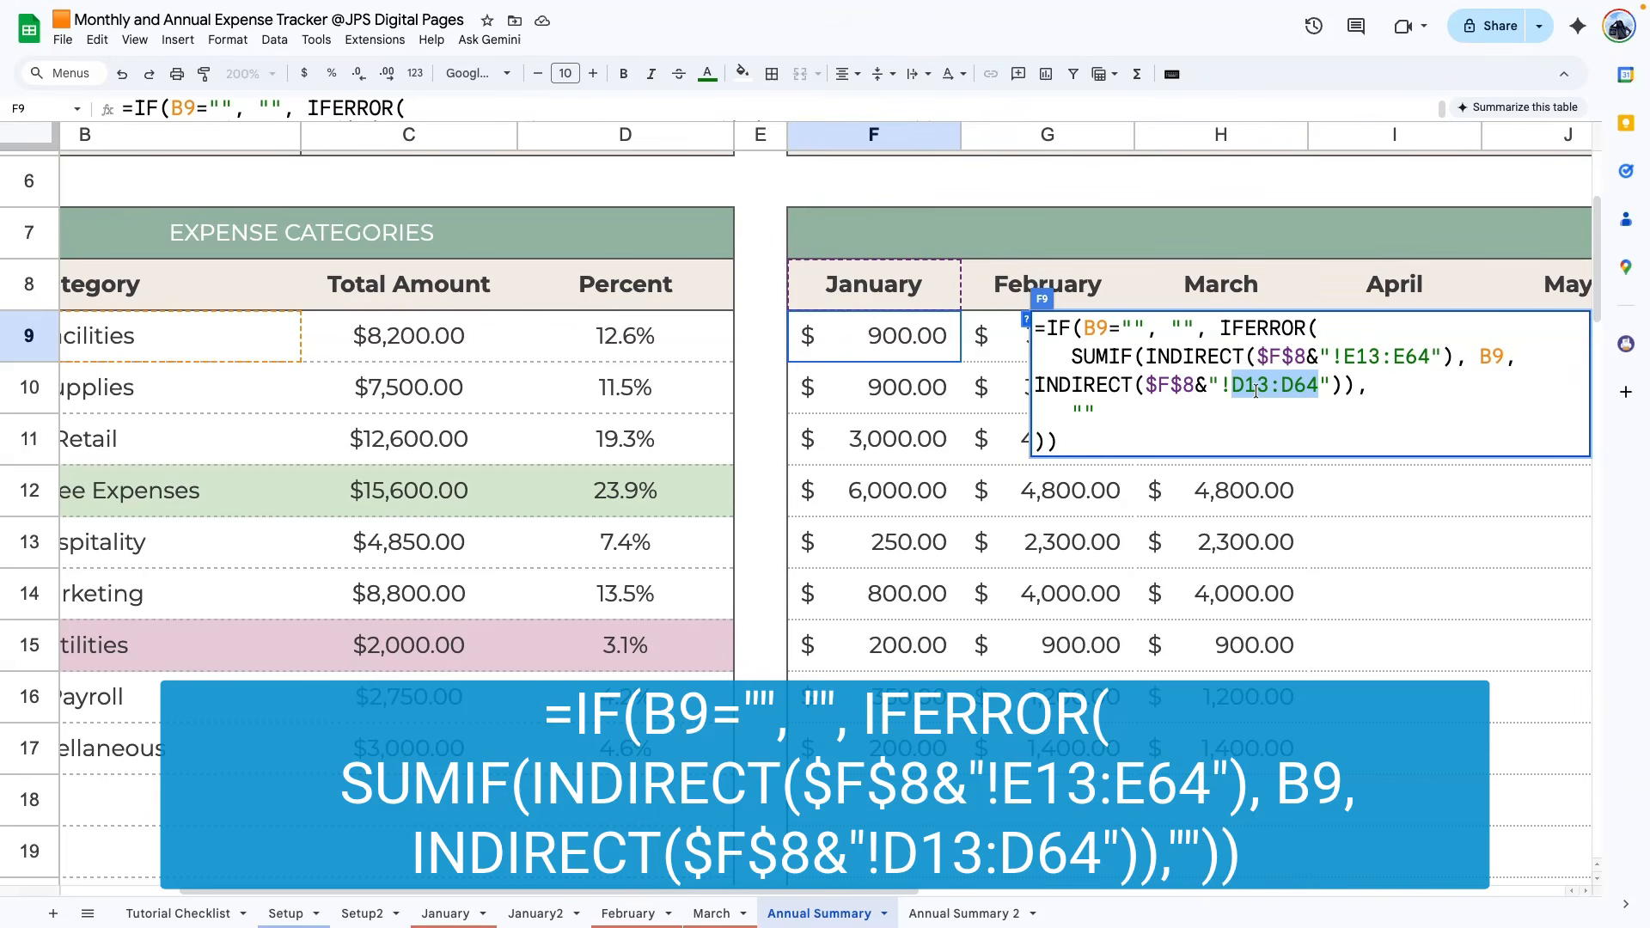
click(446, 914)
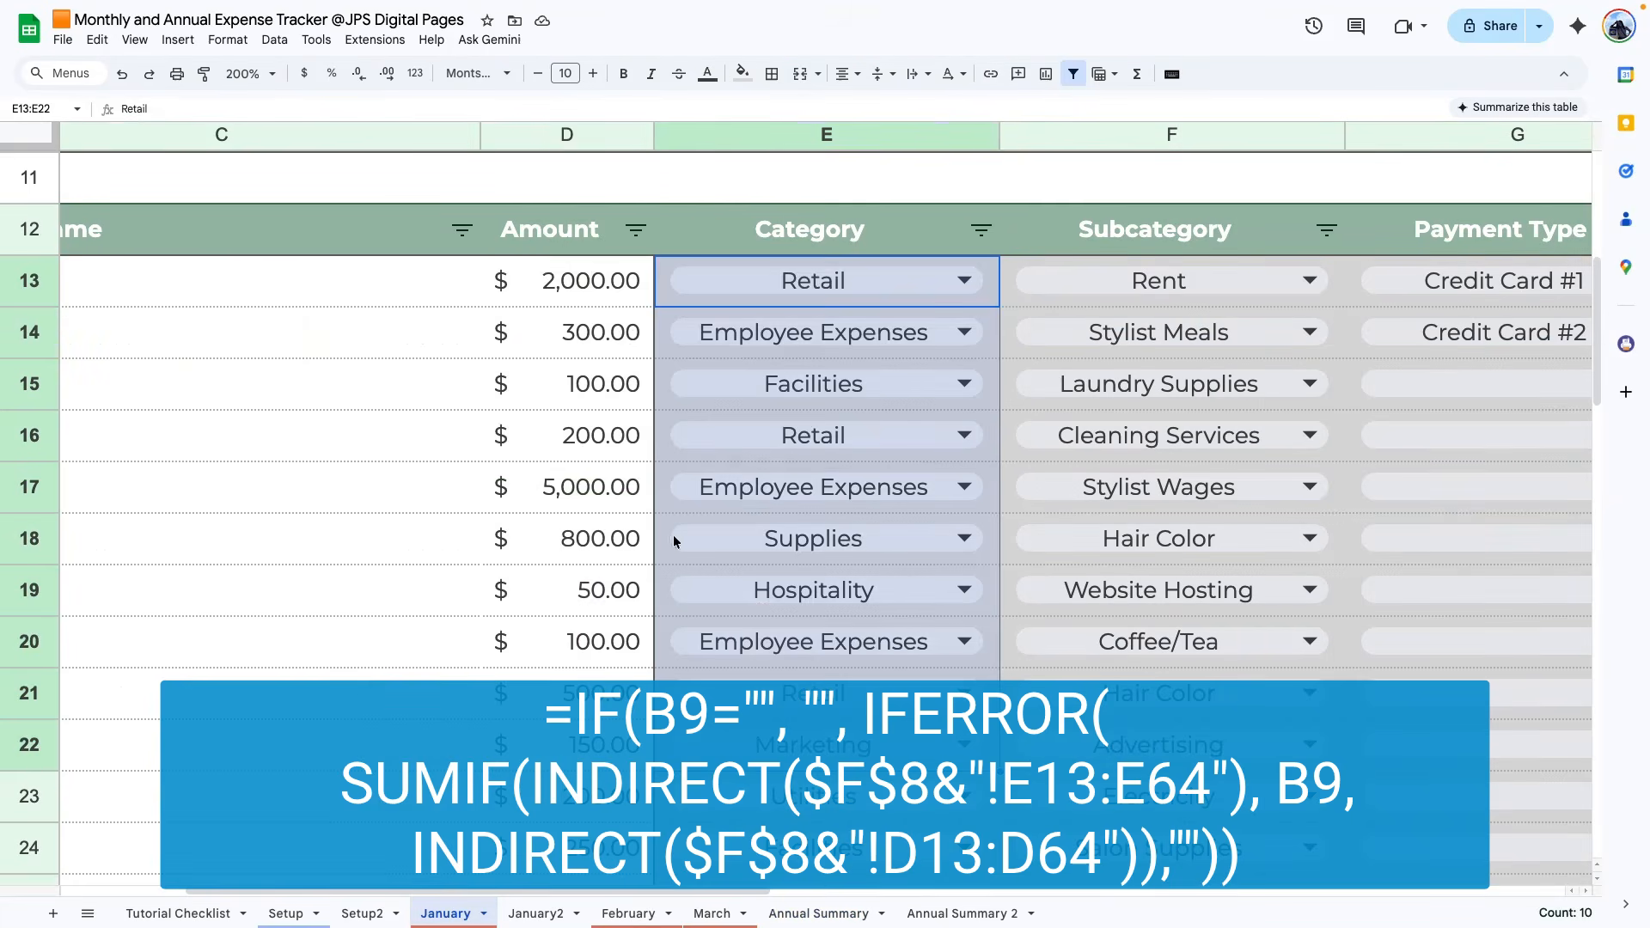
drag(593, 333, 516, 658)
scroll(504, 396, up, 20)
scroll(516, 705, down, 9)
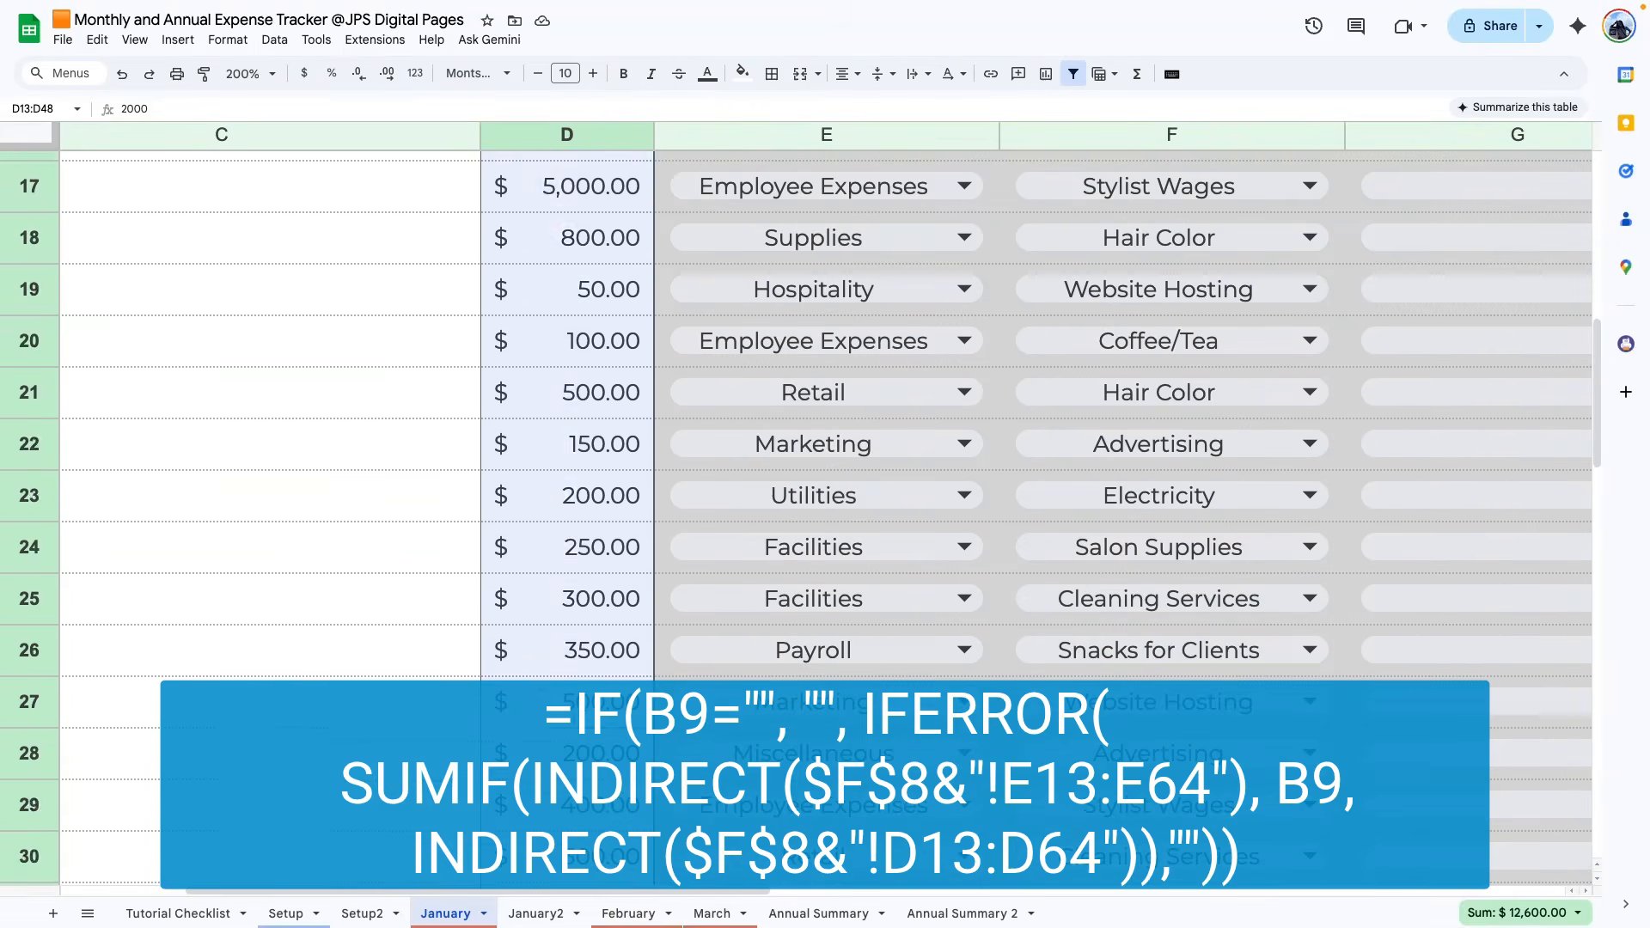
click(533, 705)
scroll(576, 634, up, 5)
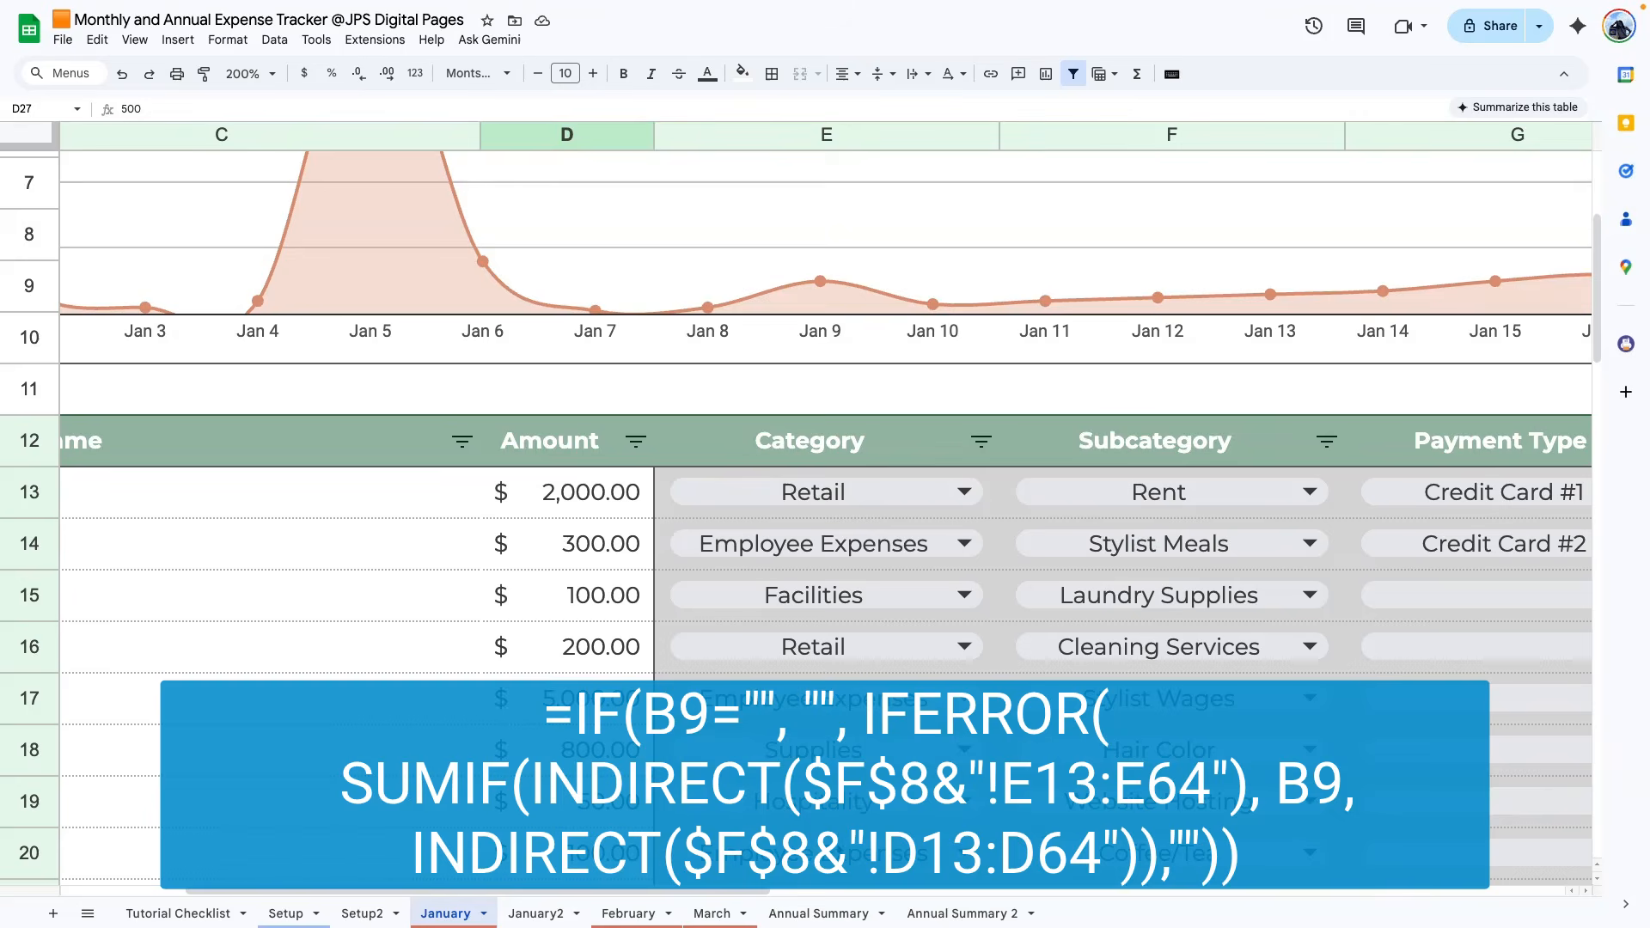
scroll(860, 512, down, 1)
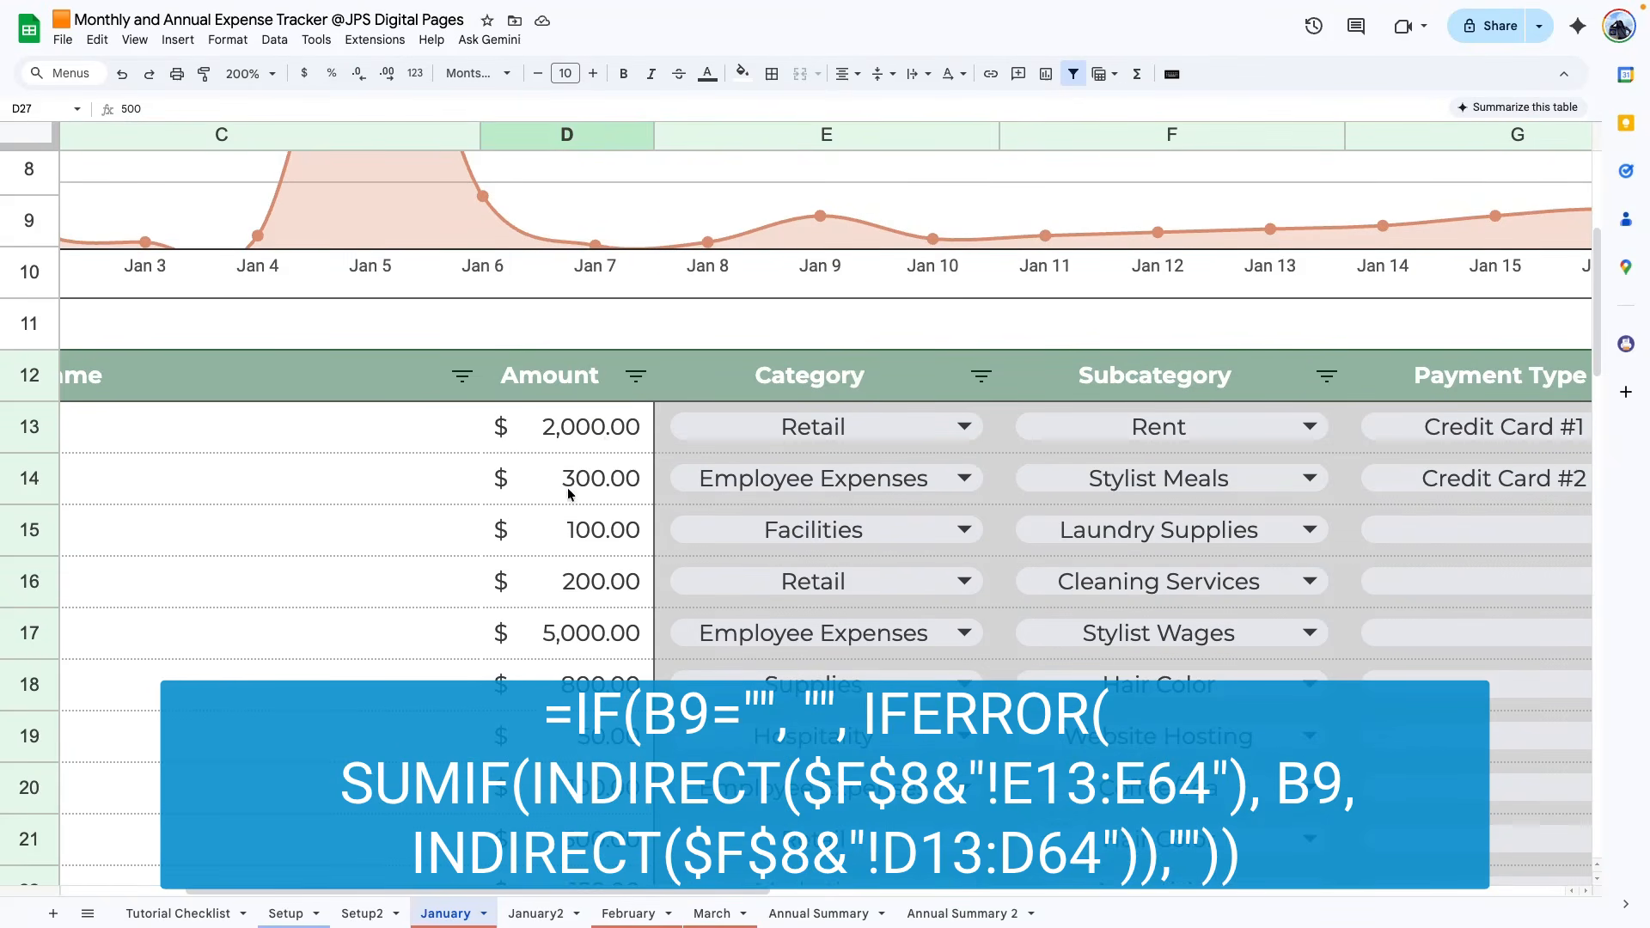
scroll(776, 465, down, 1)
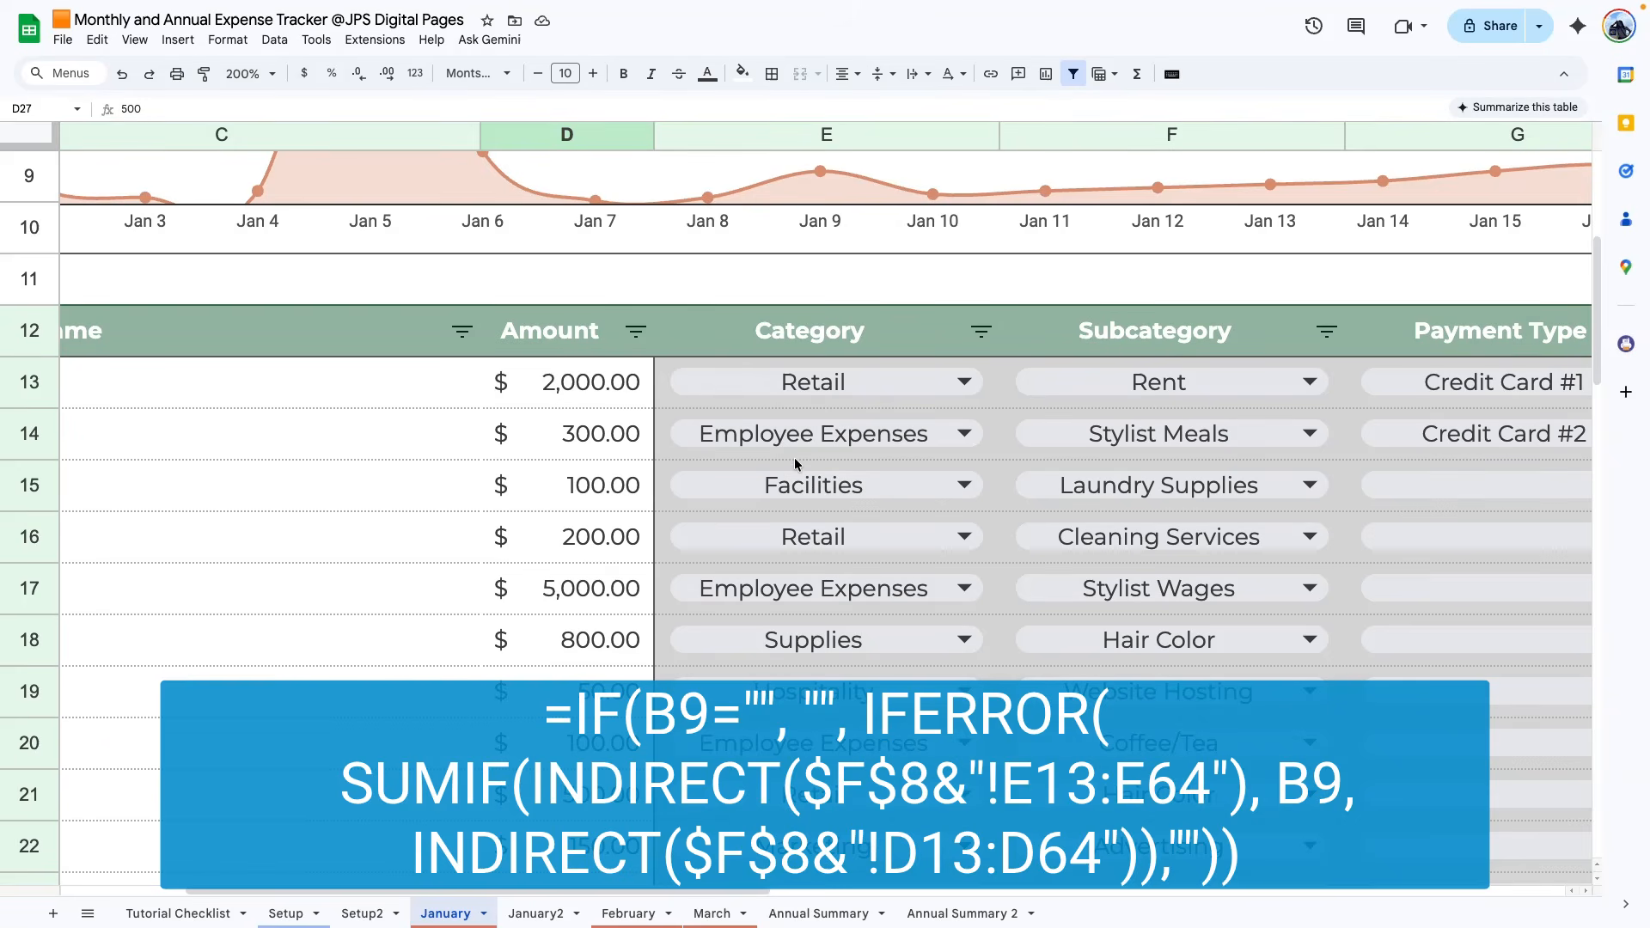
scroll(781, 468, down, 1)
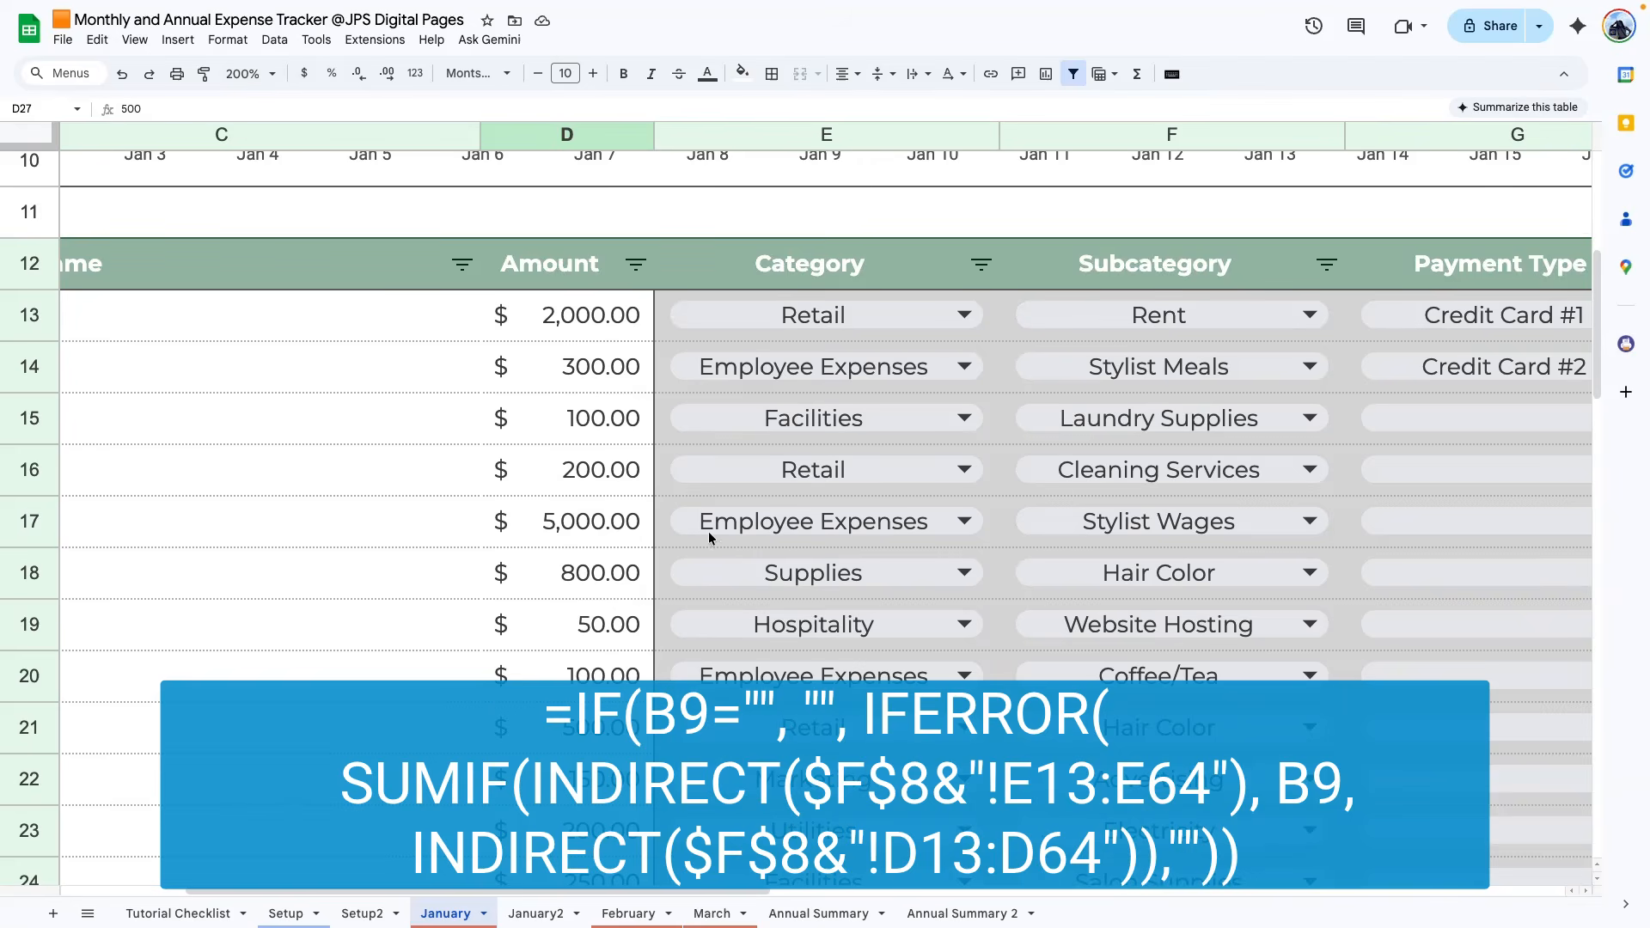
scroll(671, 516, down, 1)
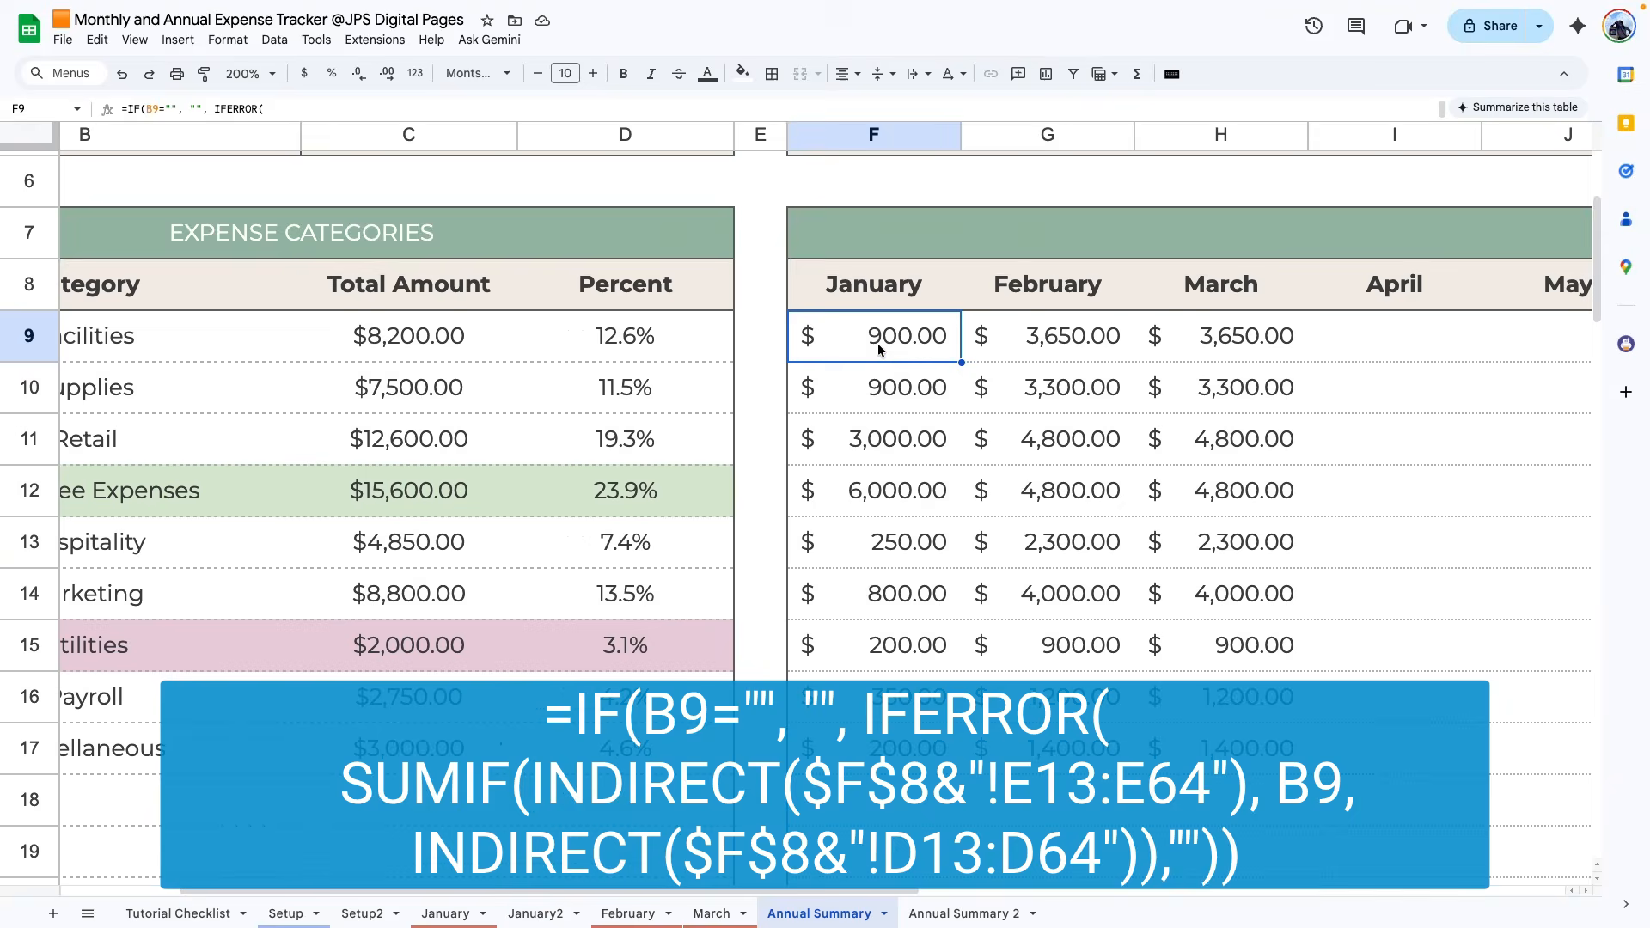
- Copy the Annual Summary F9 formula =IF(B9="", "", IFERROR(SUMIF(INDIRECT($F$8&"!E13:E64"), B9, INDIRECT($F$8&"!D13:D64")), "")) into F9 on Annual Summary 2
double_click(879, 350)
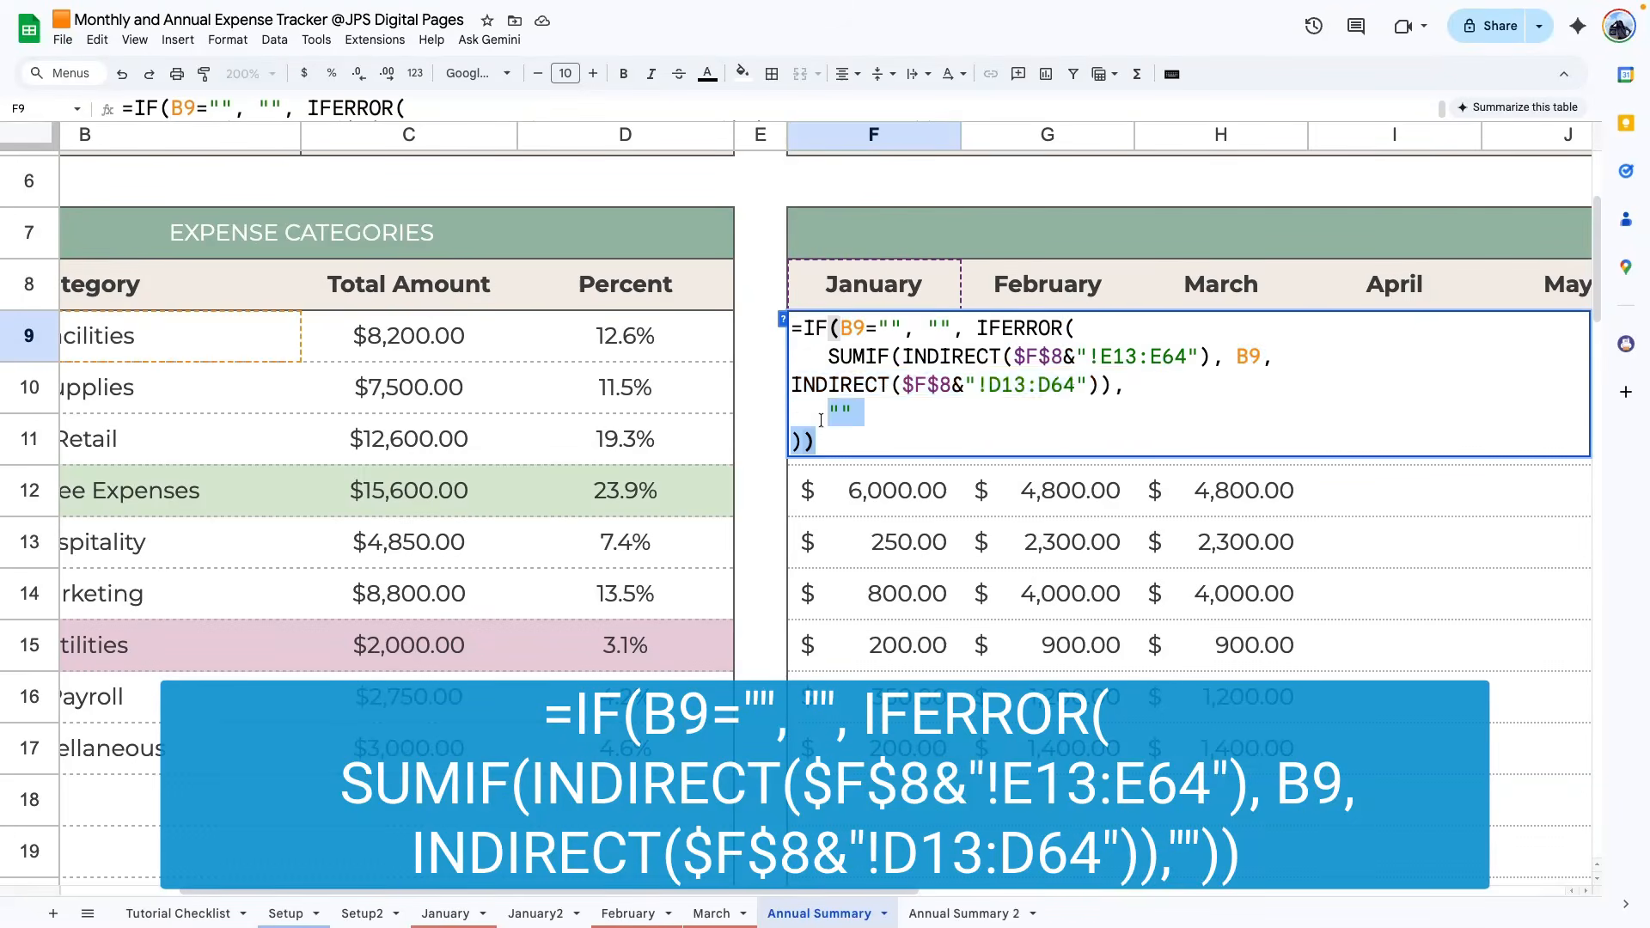
key(ctrl+a)
key(ctrl+c)
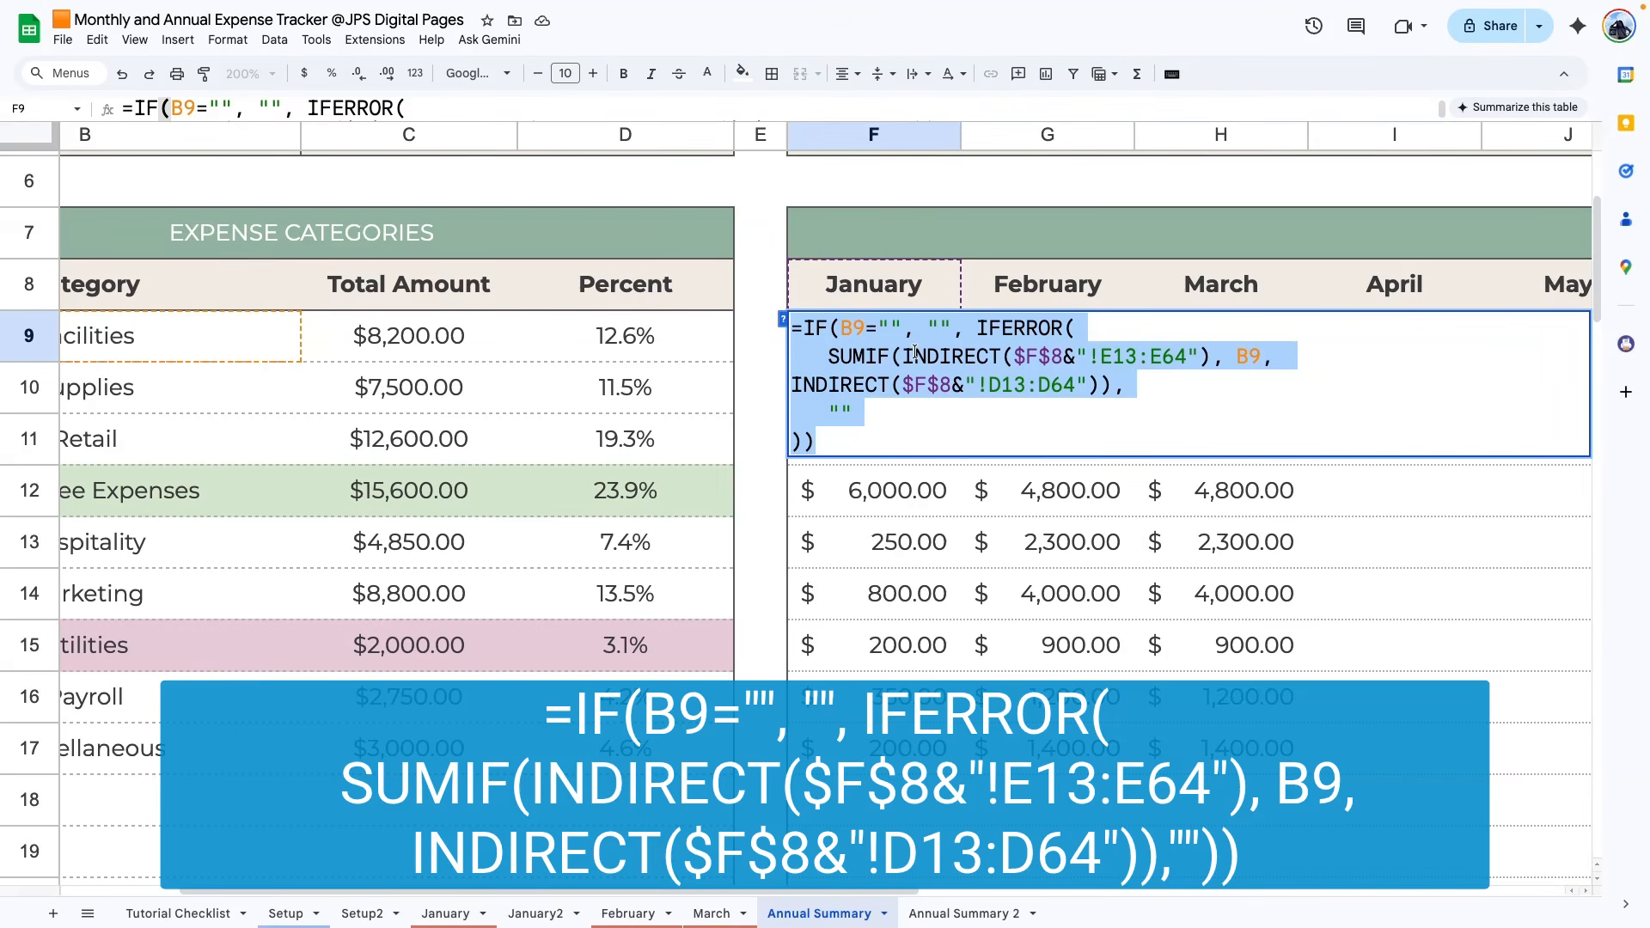
click(924, 698)
click(967, 915)
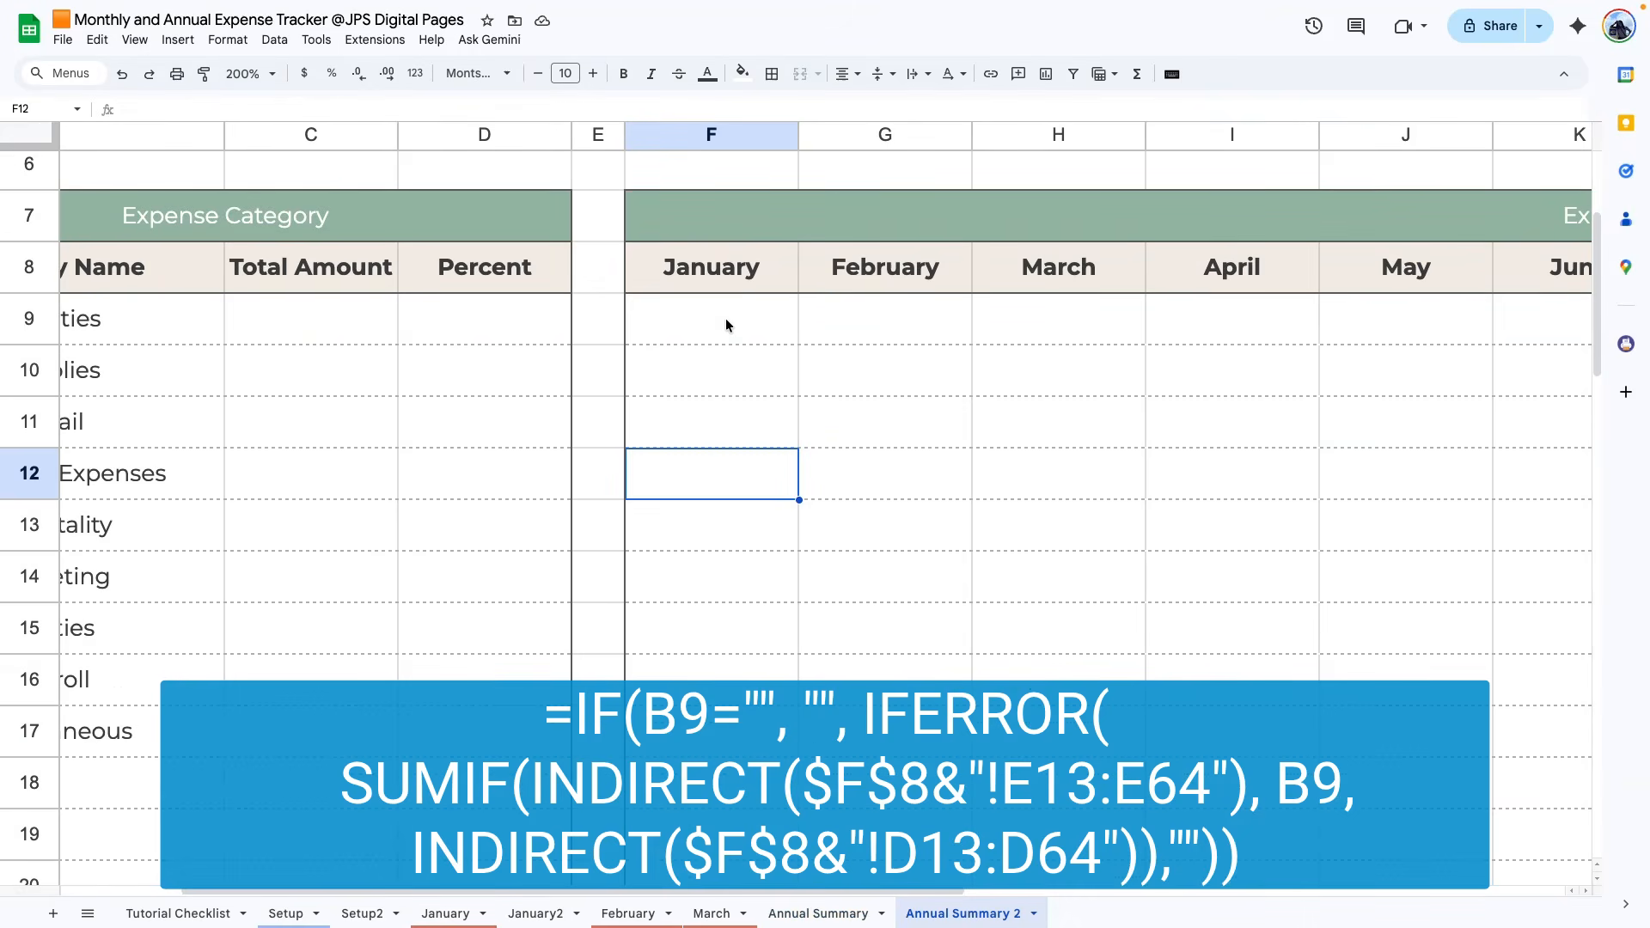
double_click(725, 318)
key(ctrl+v)
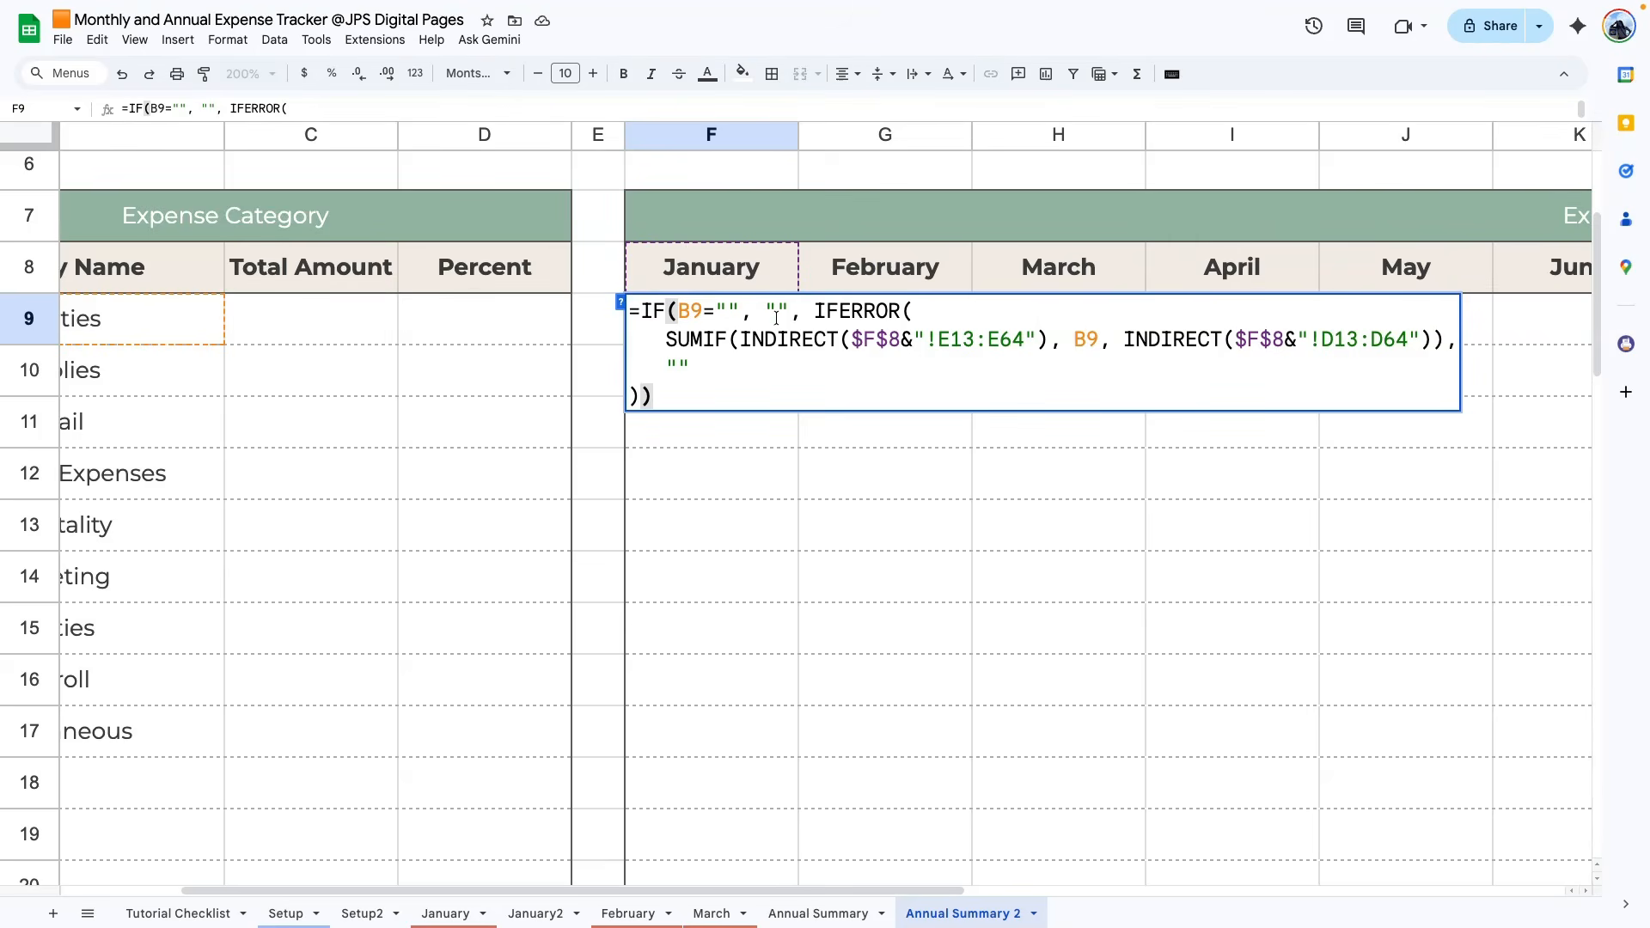
drag(874, 896, 756, 894)
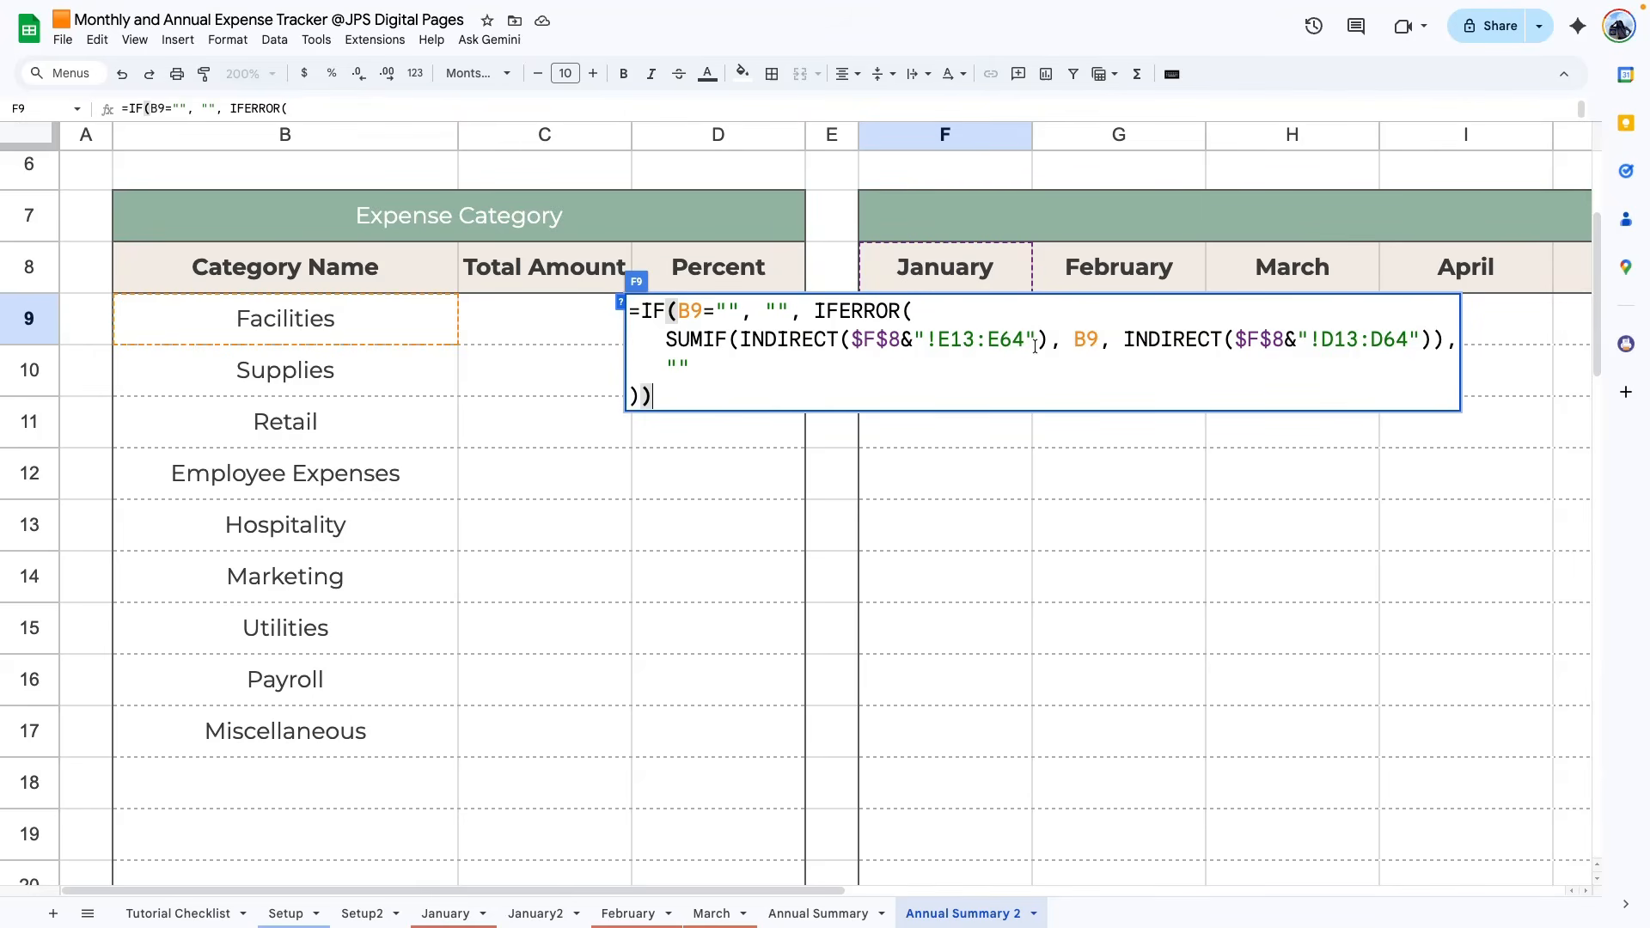
click(1013, 489)
click(955, 335)
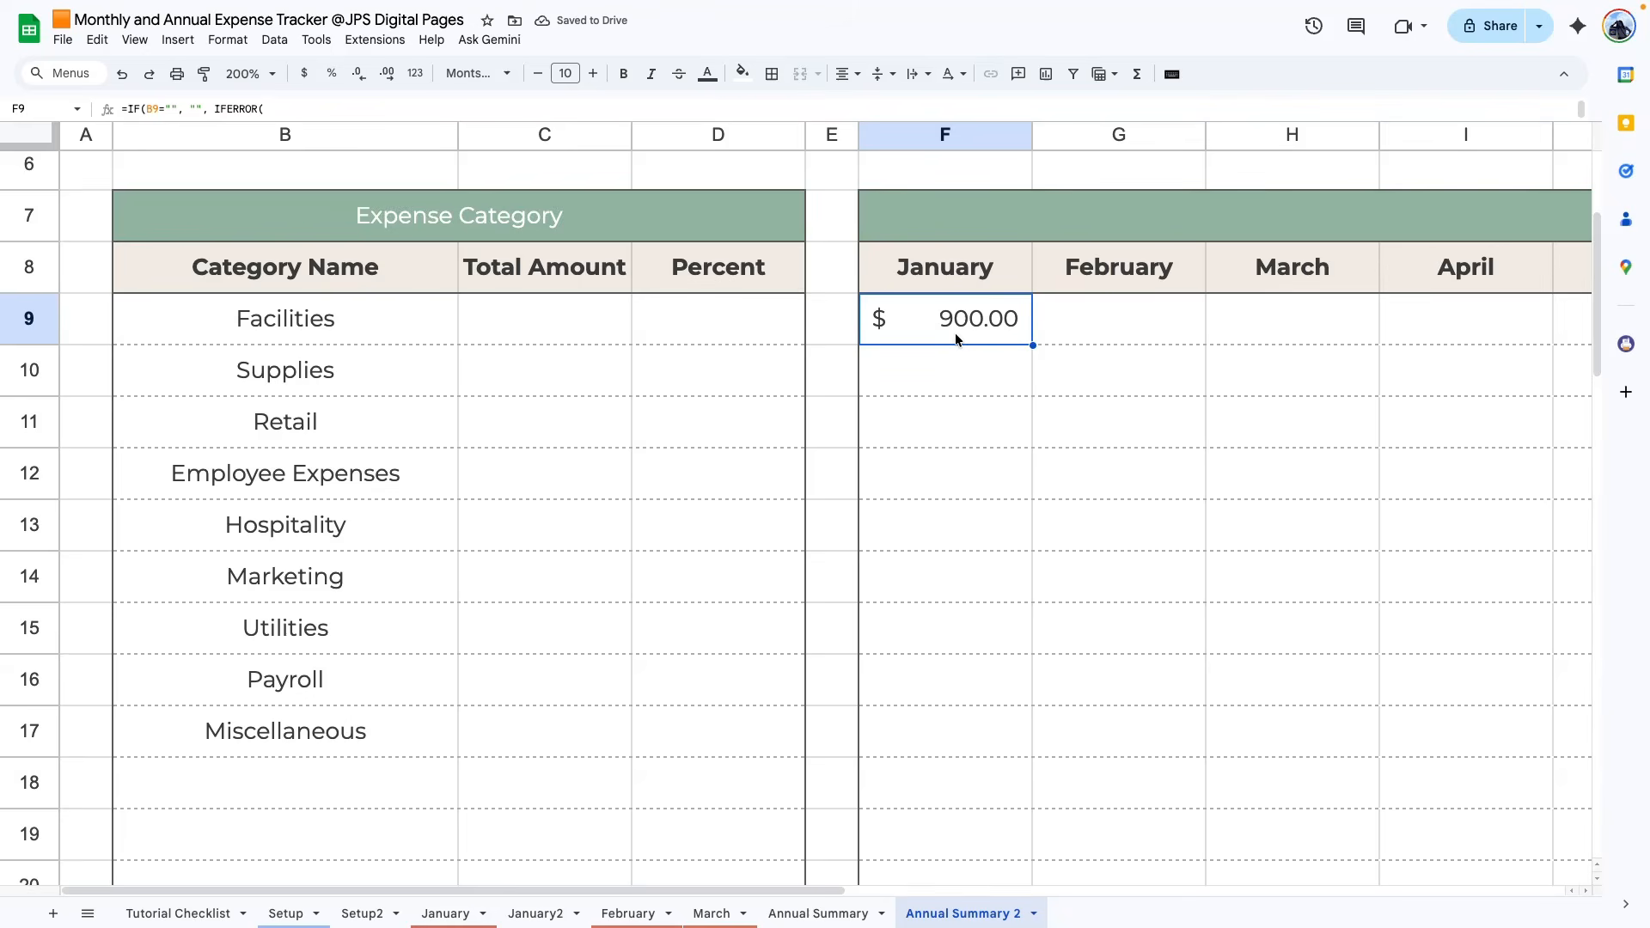
- Examine the Amount entries categorised as Facilities on the January sheet to verify the F9 total on Annual Summary 2
click(447, 914)
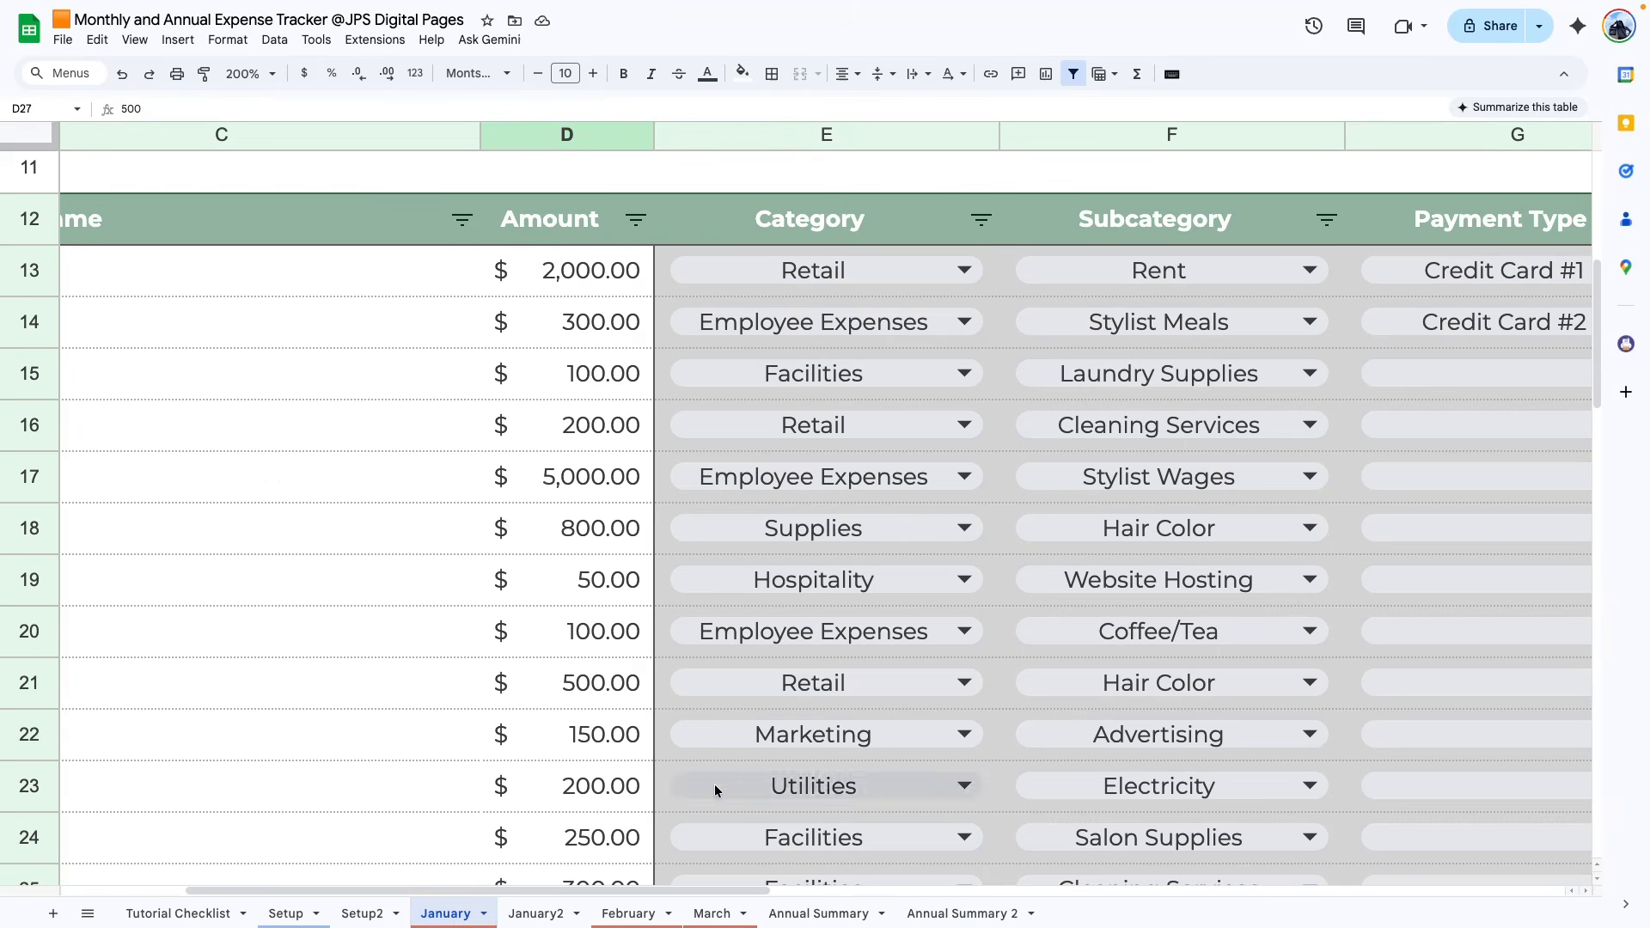
click(604, 379)
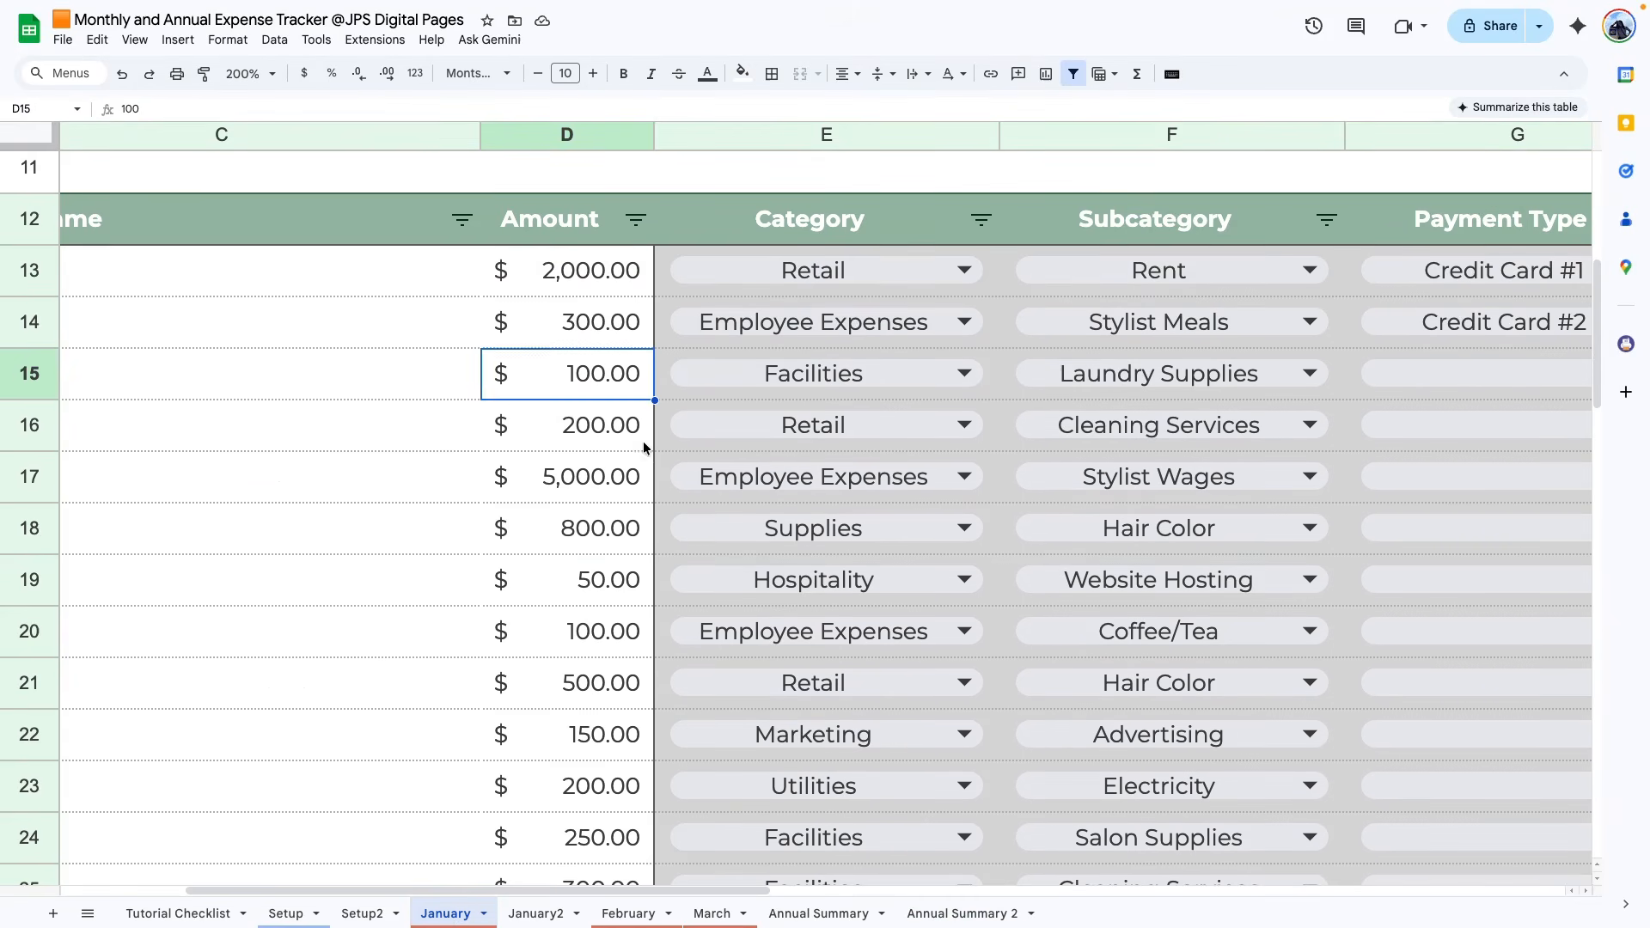
scroll(645, 441, down, 3)
drag(634, 763, 632, 724)
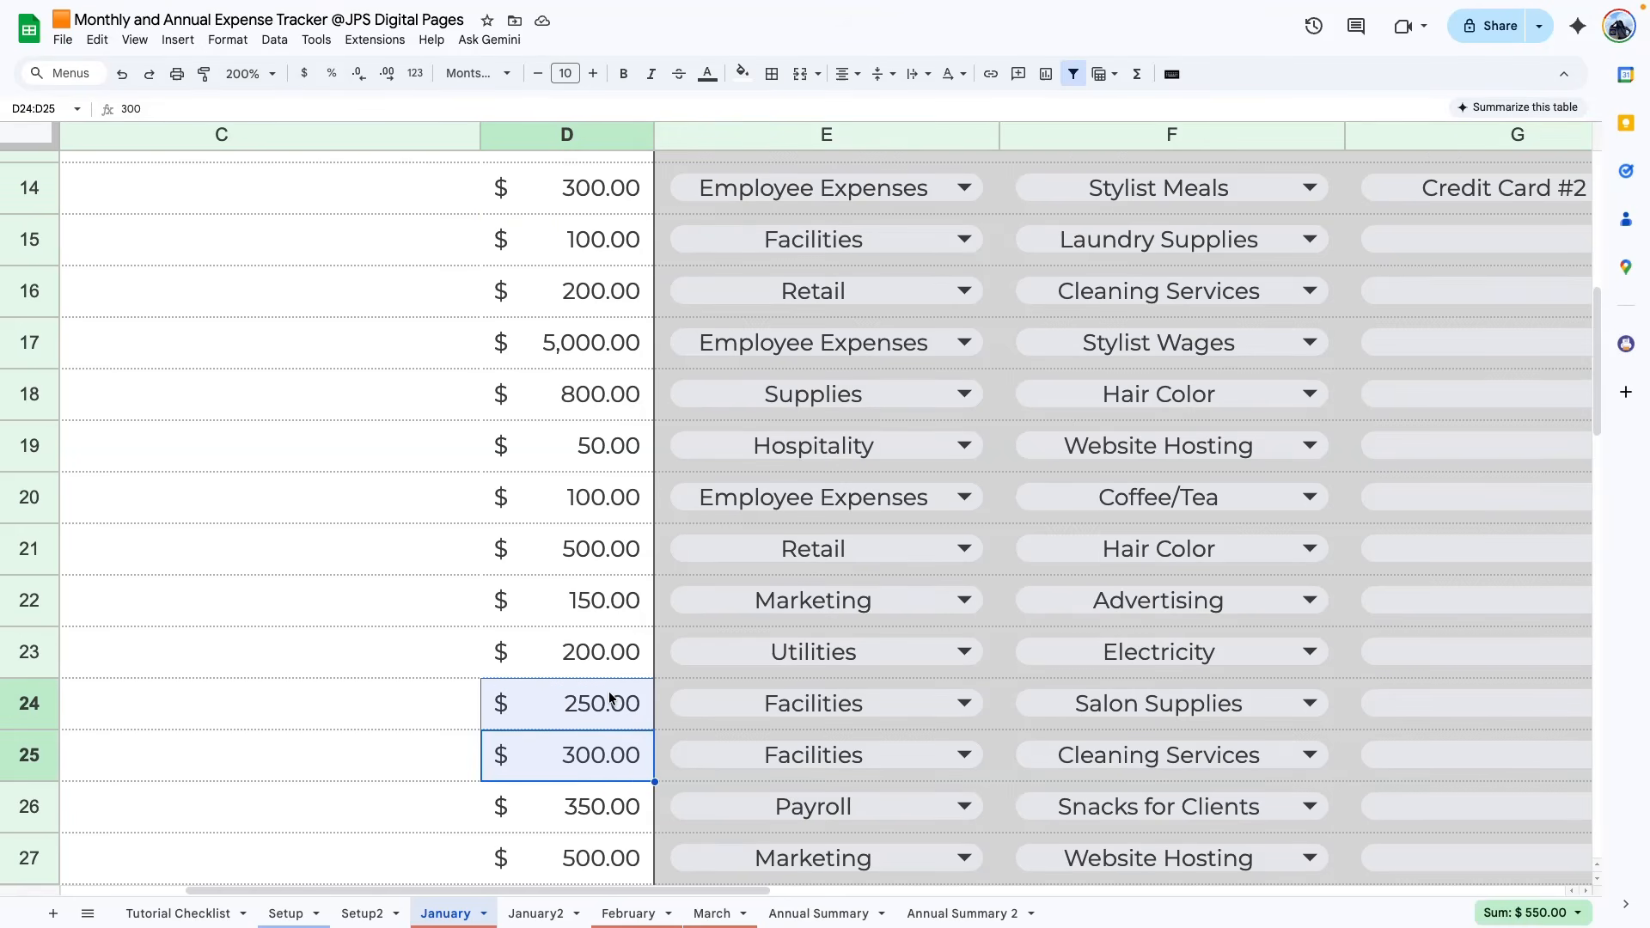
scroll(655, 604, down, 5)
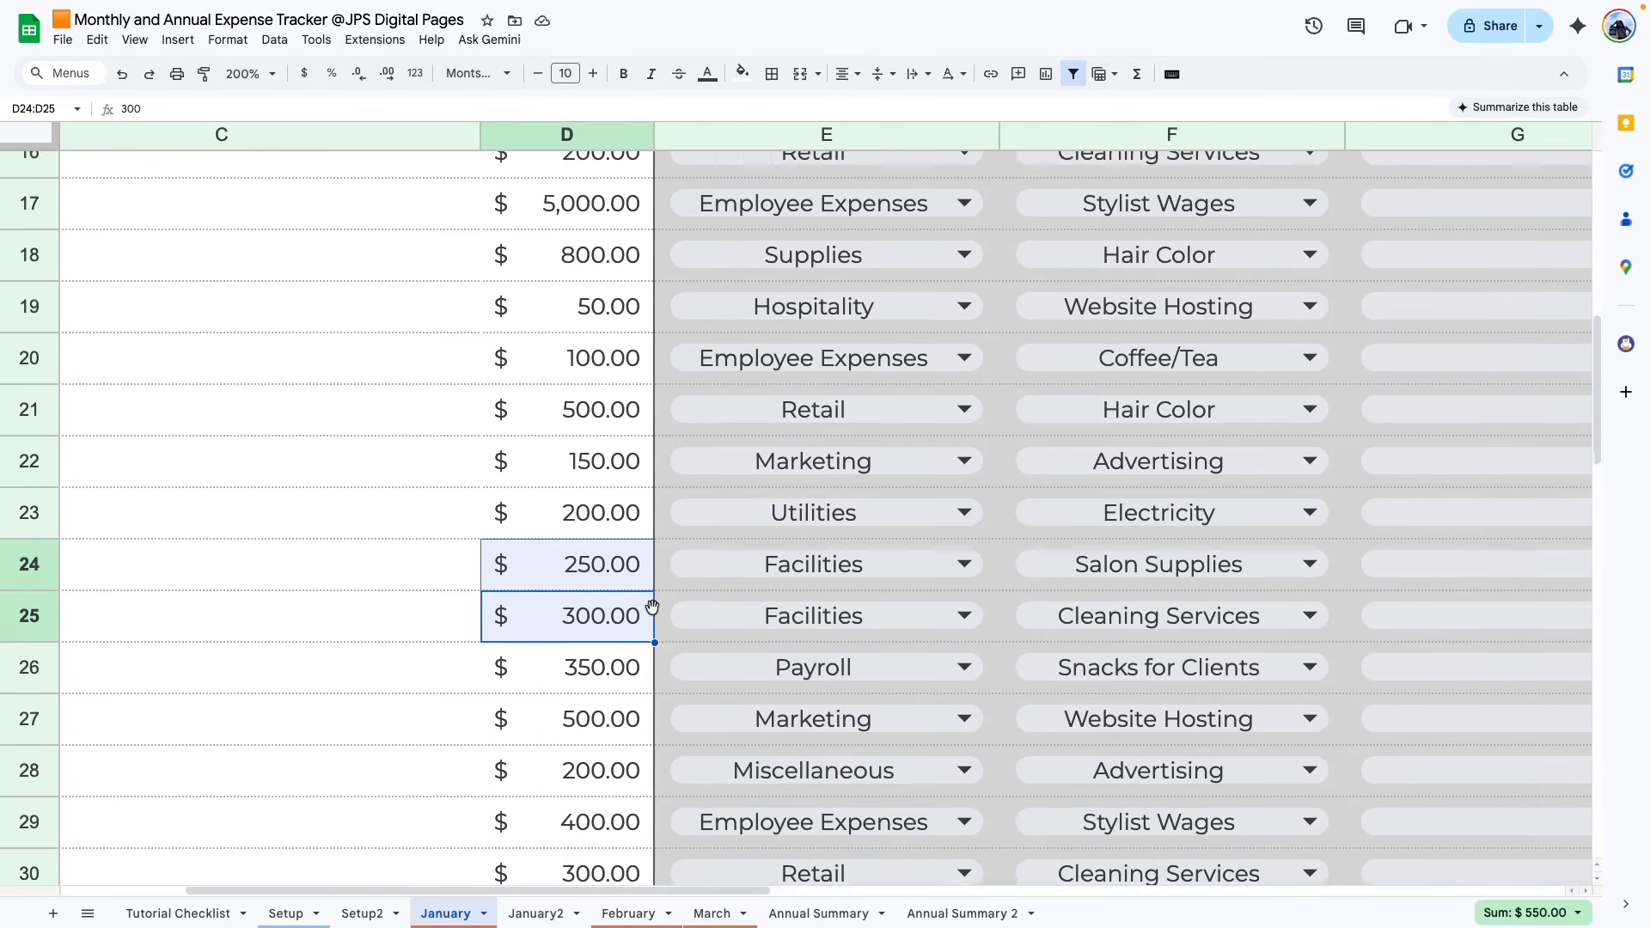
scroll(655, 612, down, 6)
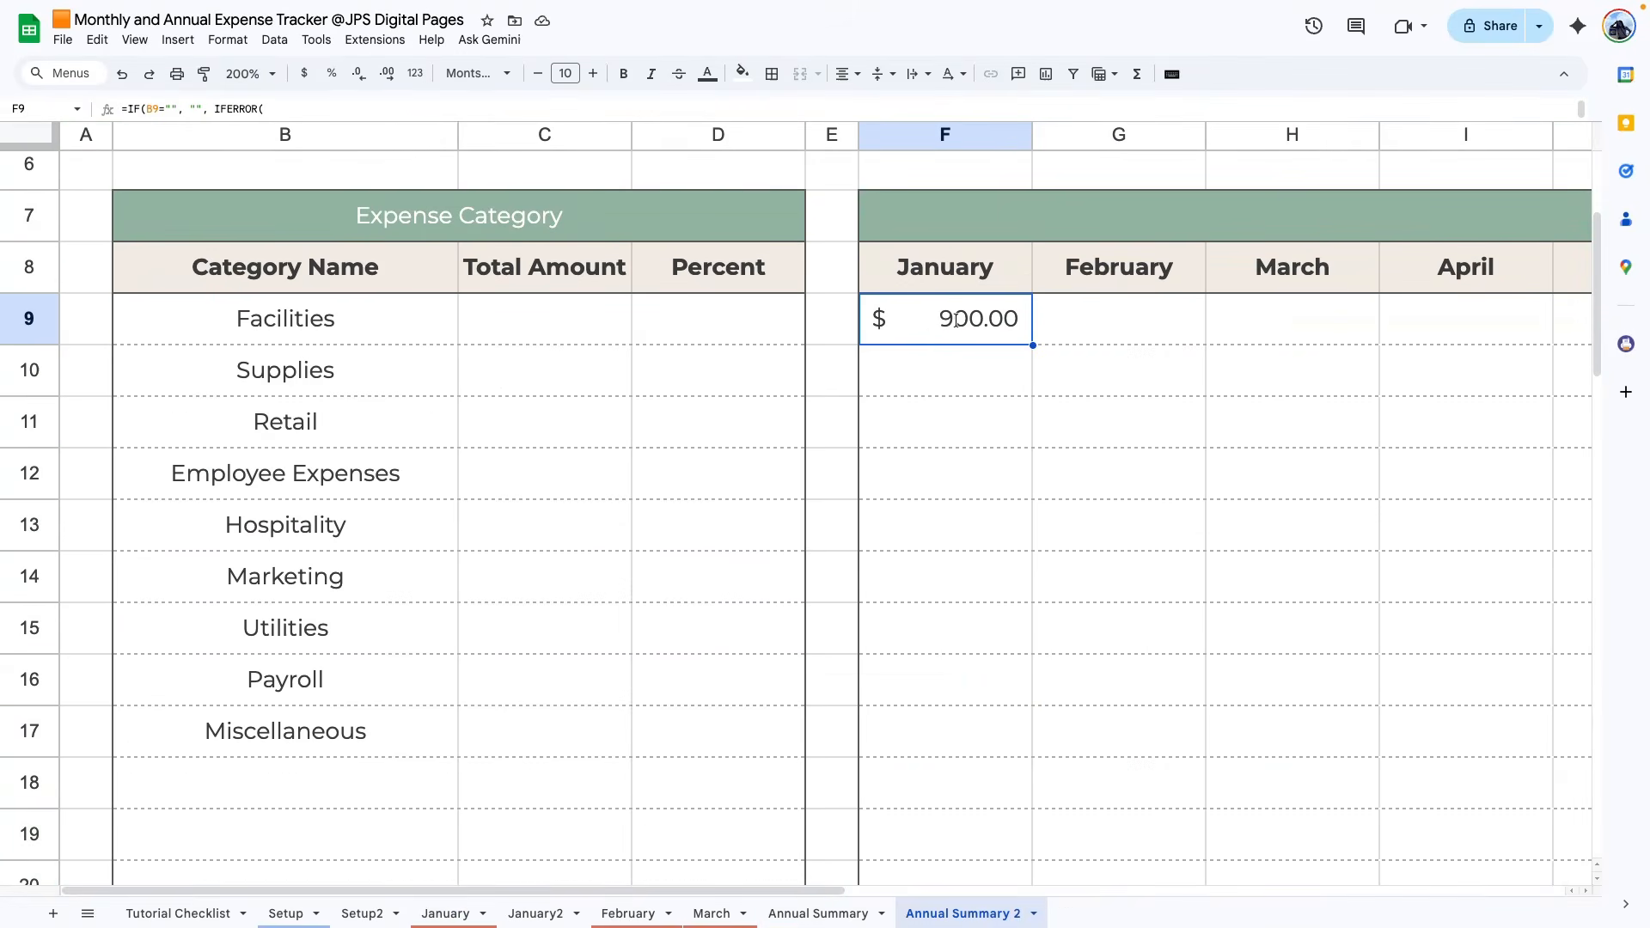
- Fill the January formula on Annual Summary 2 from F9 down through F16 and check the copied formula in F10
click(932, 527)
click(977, 329)
drag(1033, 345, 1024, 619)
drag(1025, 619, 1026, 698)
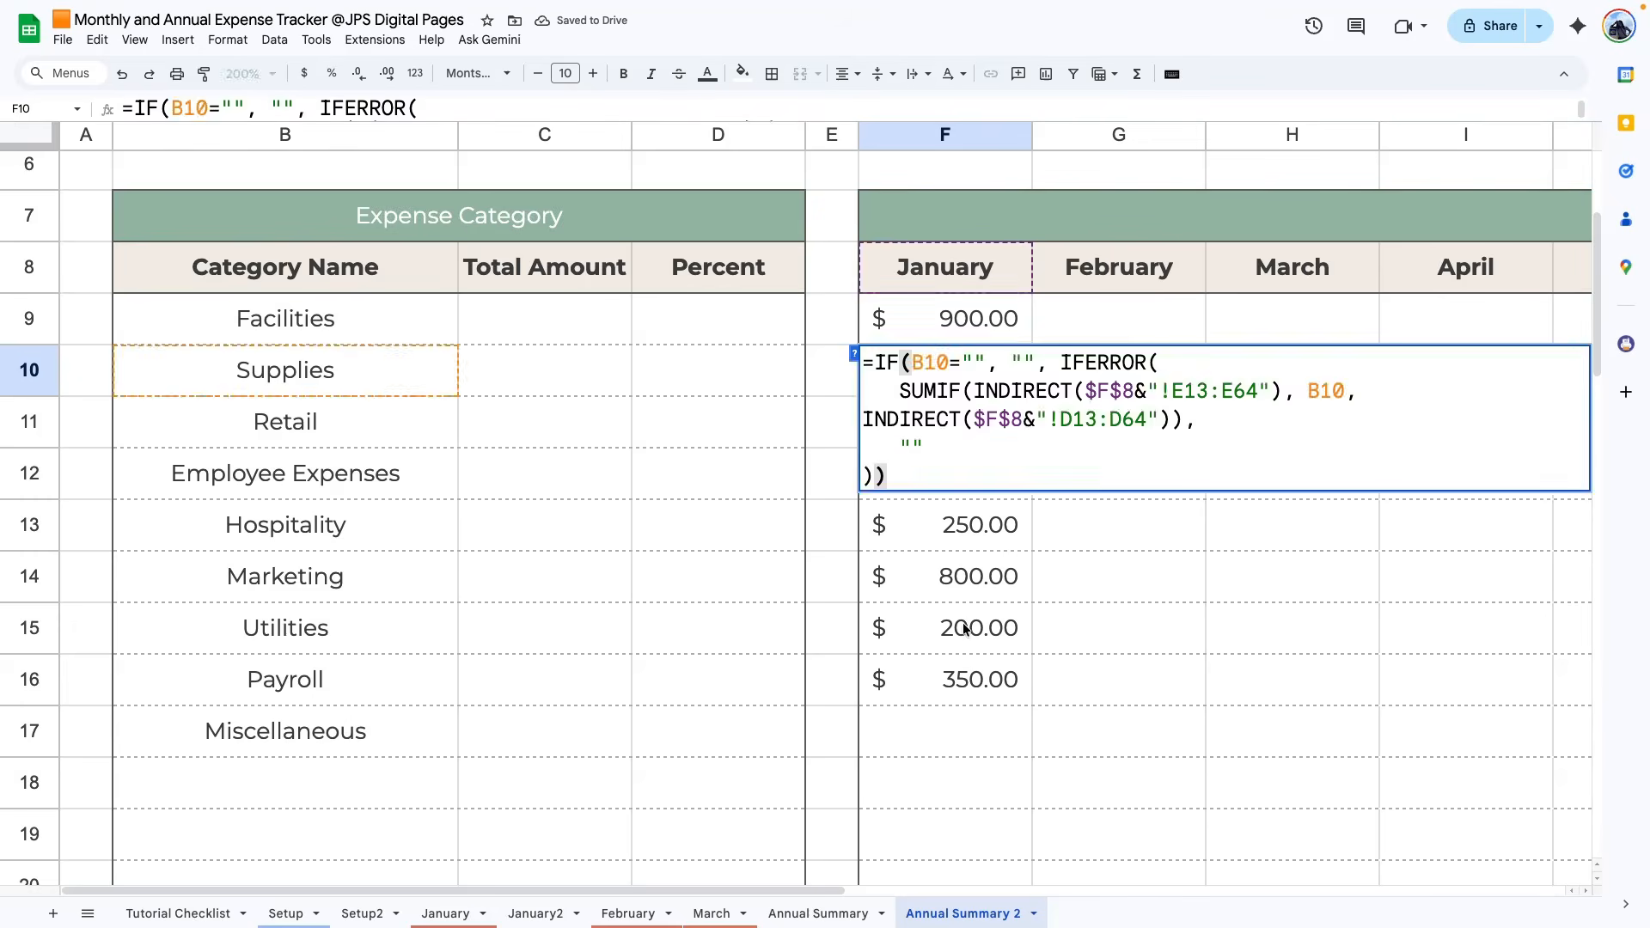
click(966, 630)
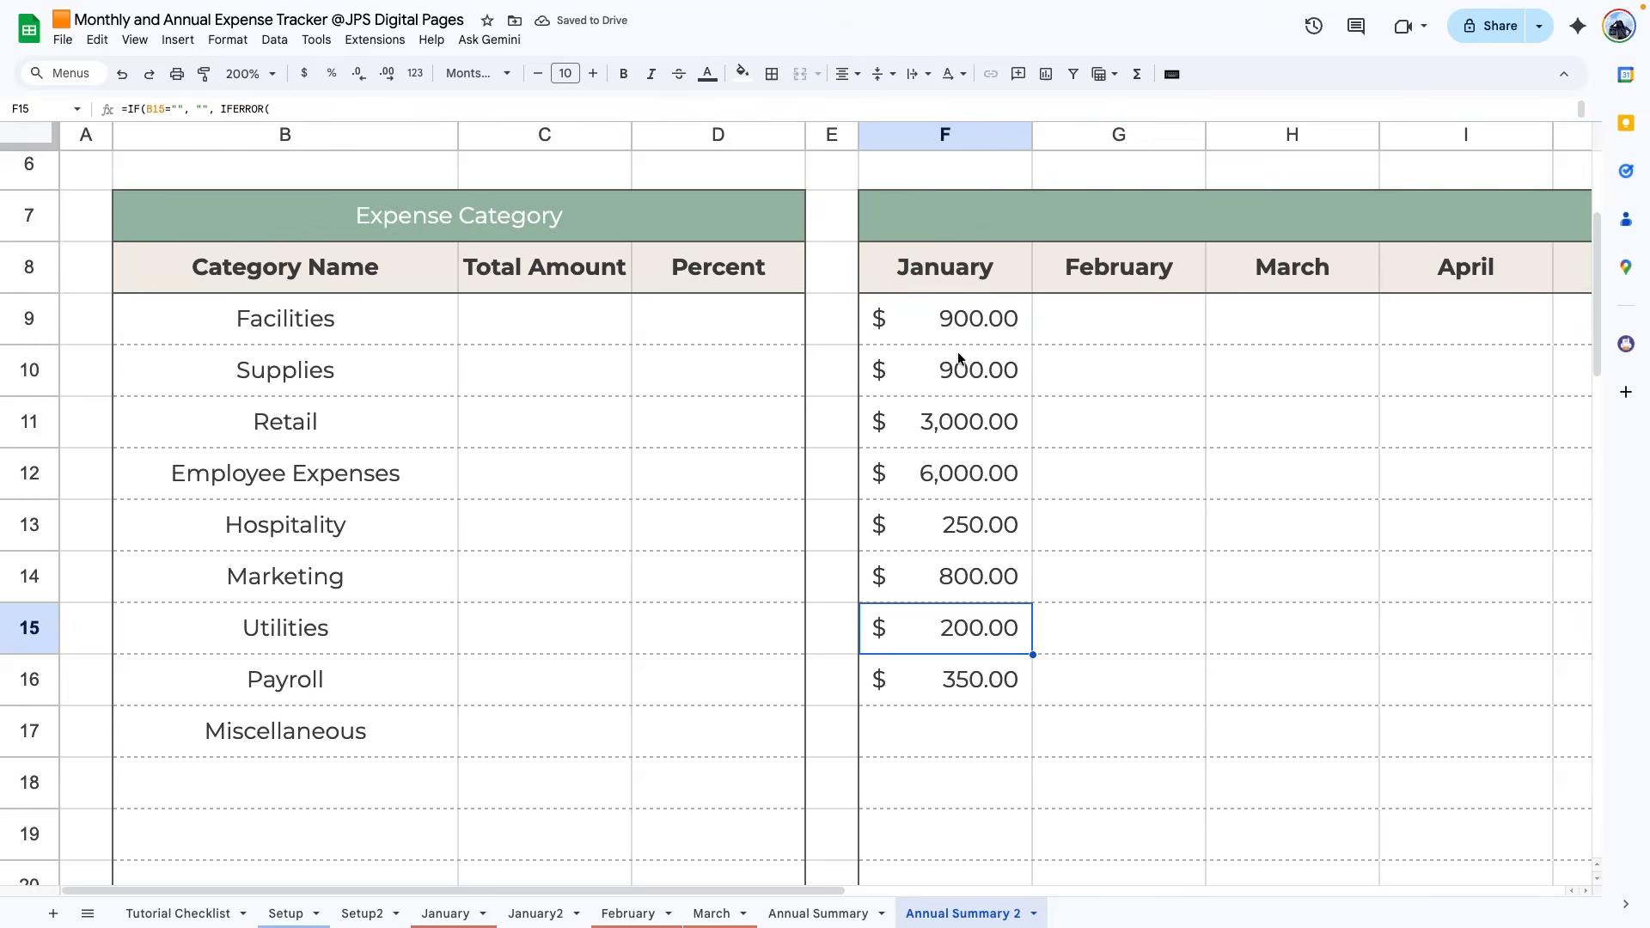
double_click(958, 356)
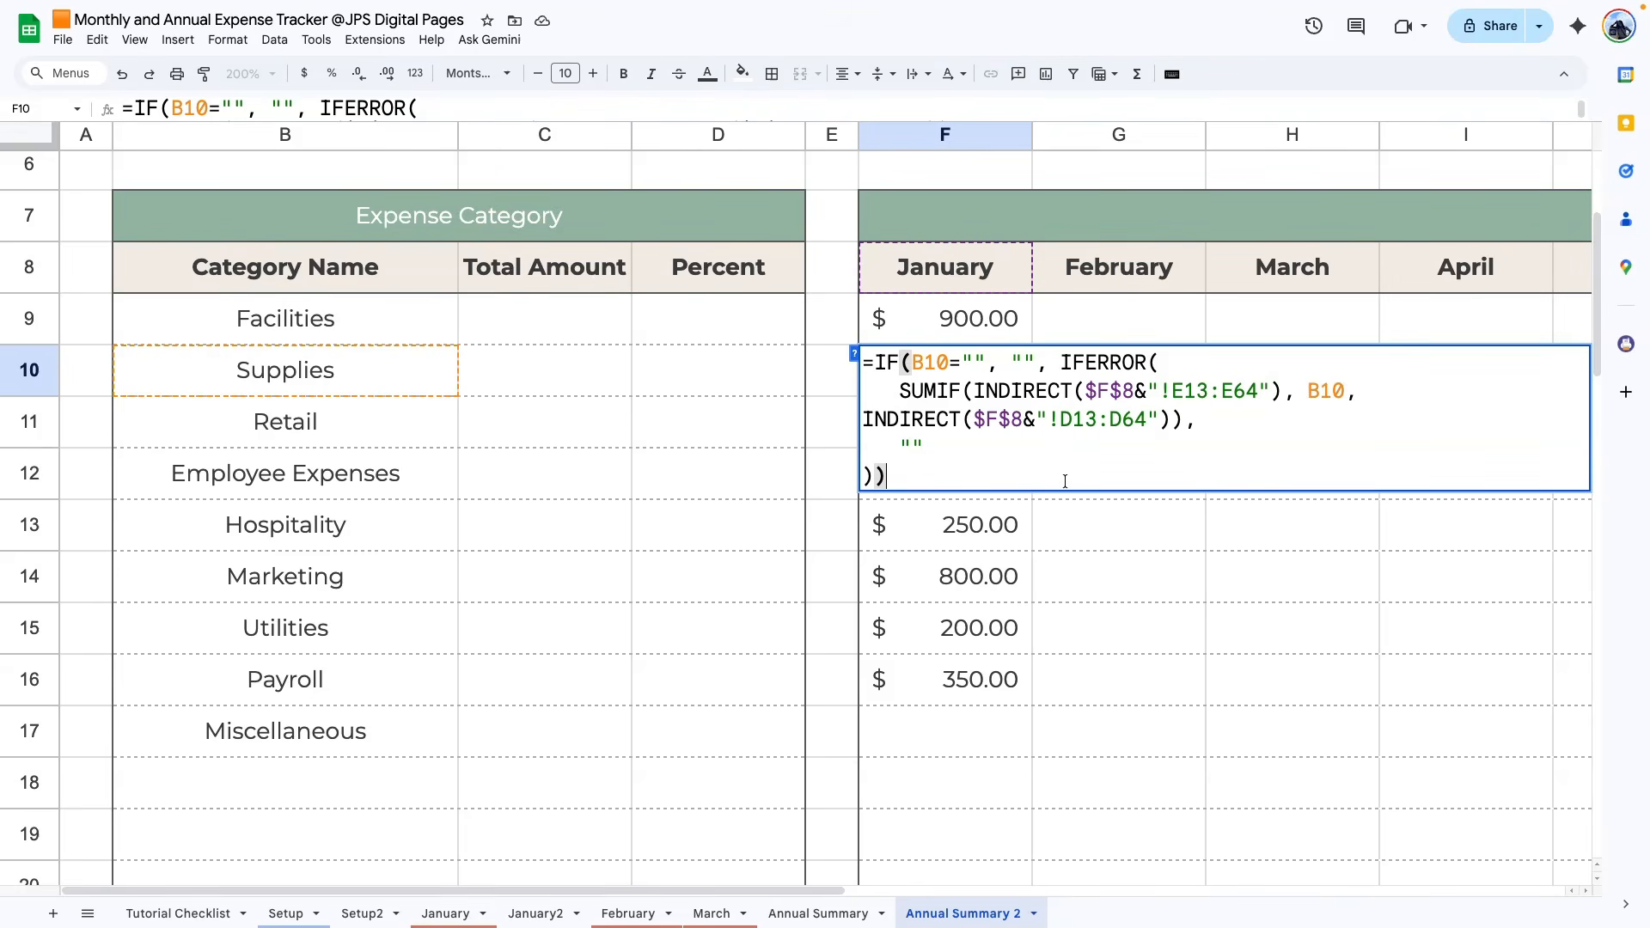
click(997, 640)
- Extend the January formula from F16 down through F28 and check the copied formulas in F22 and F28
scroll(988, 654, down, 2)
click(974, 509)
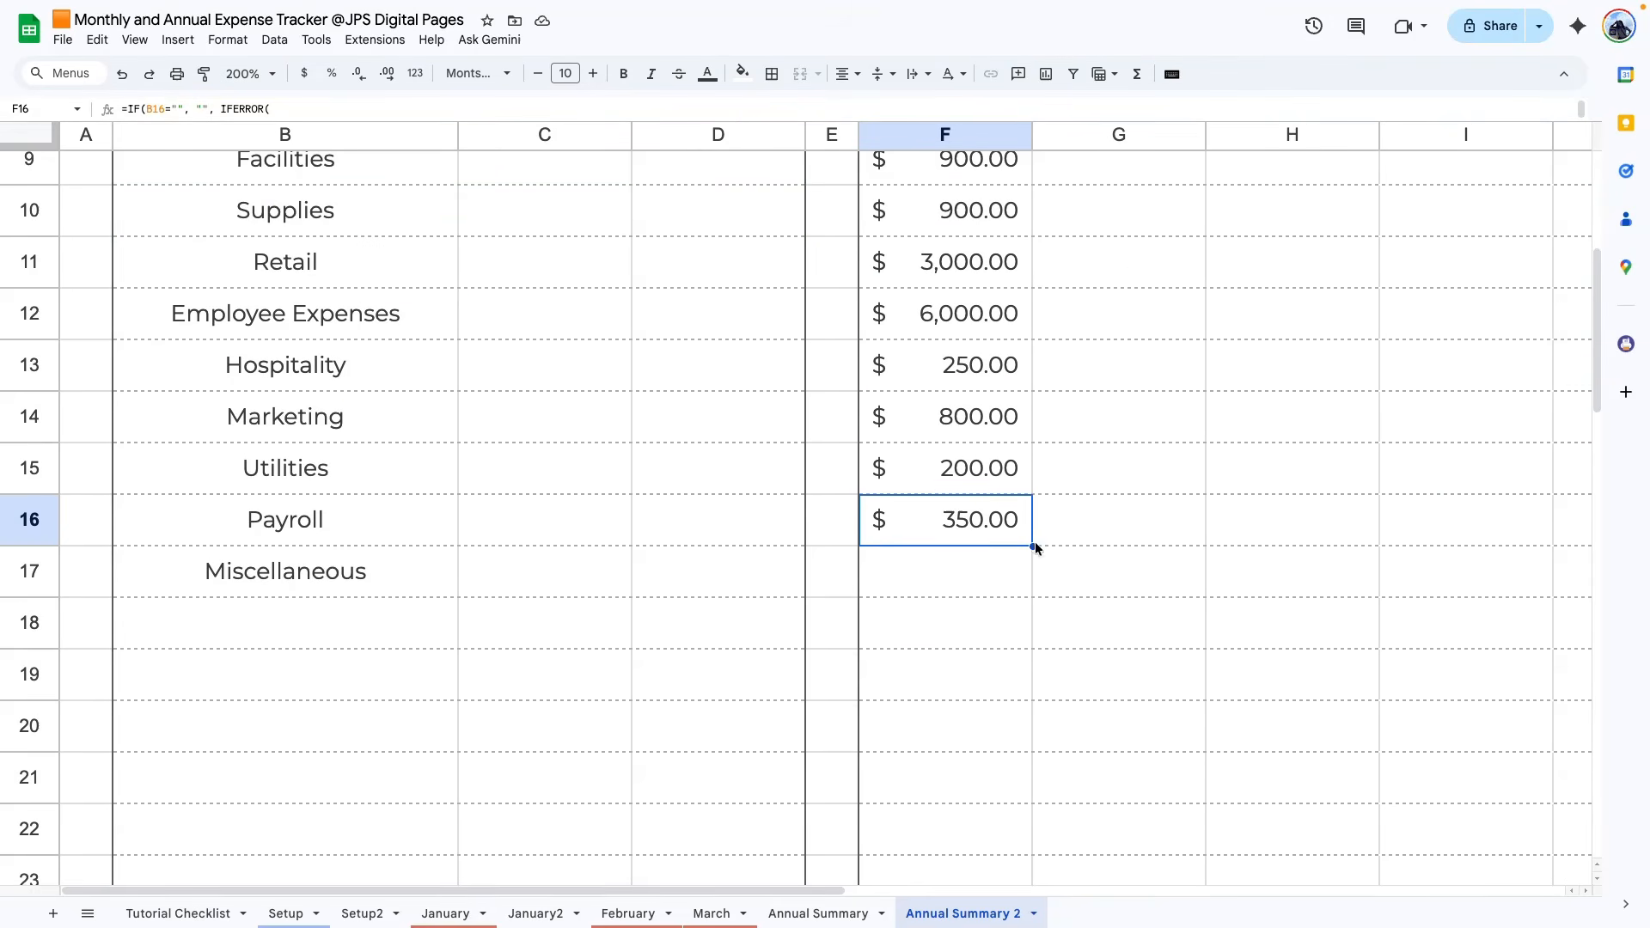
drag(1033, 546, 989, 825)
click(957, 626)
double_click(957, 626)
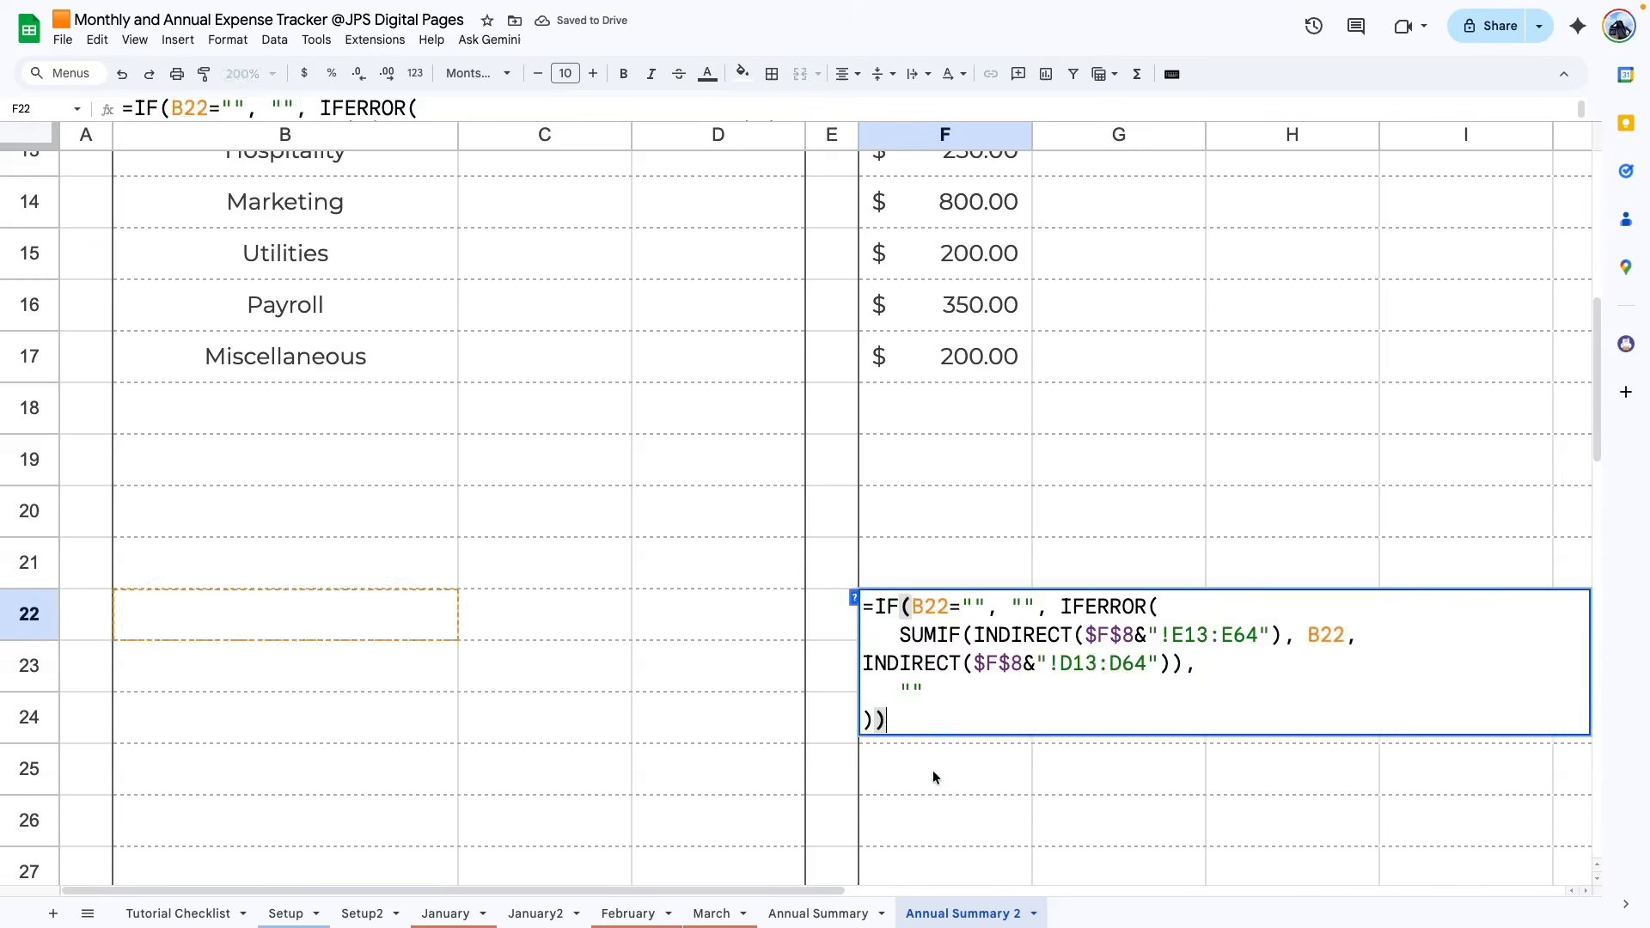
key(Escape)
click(928, 732)
scroll(917, 701, down, 2)
double_click(915, 698)
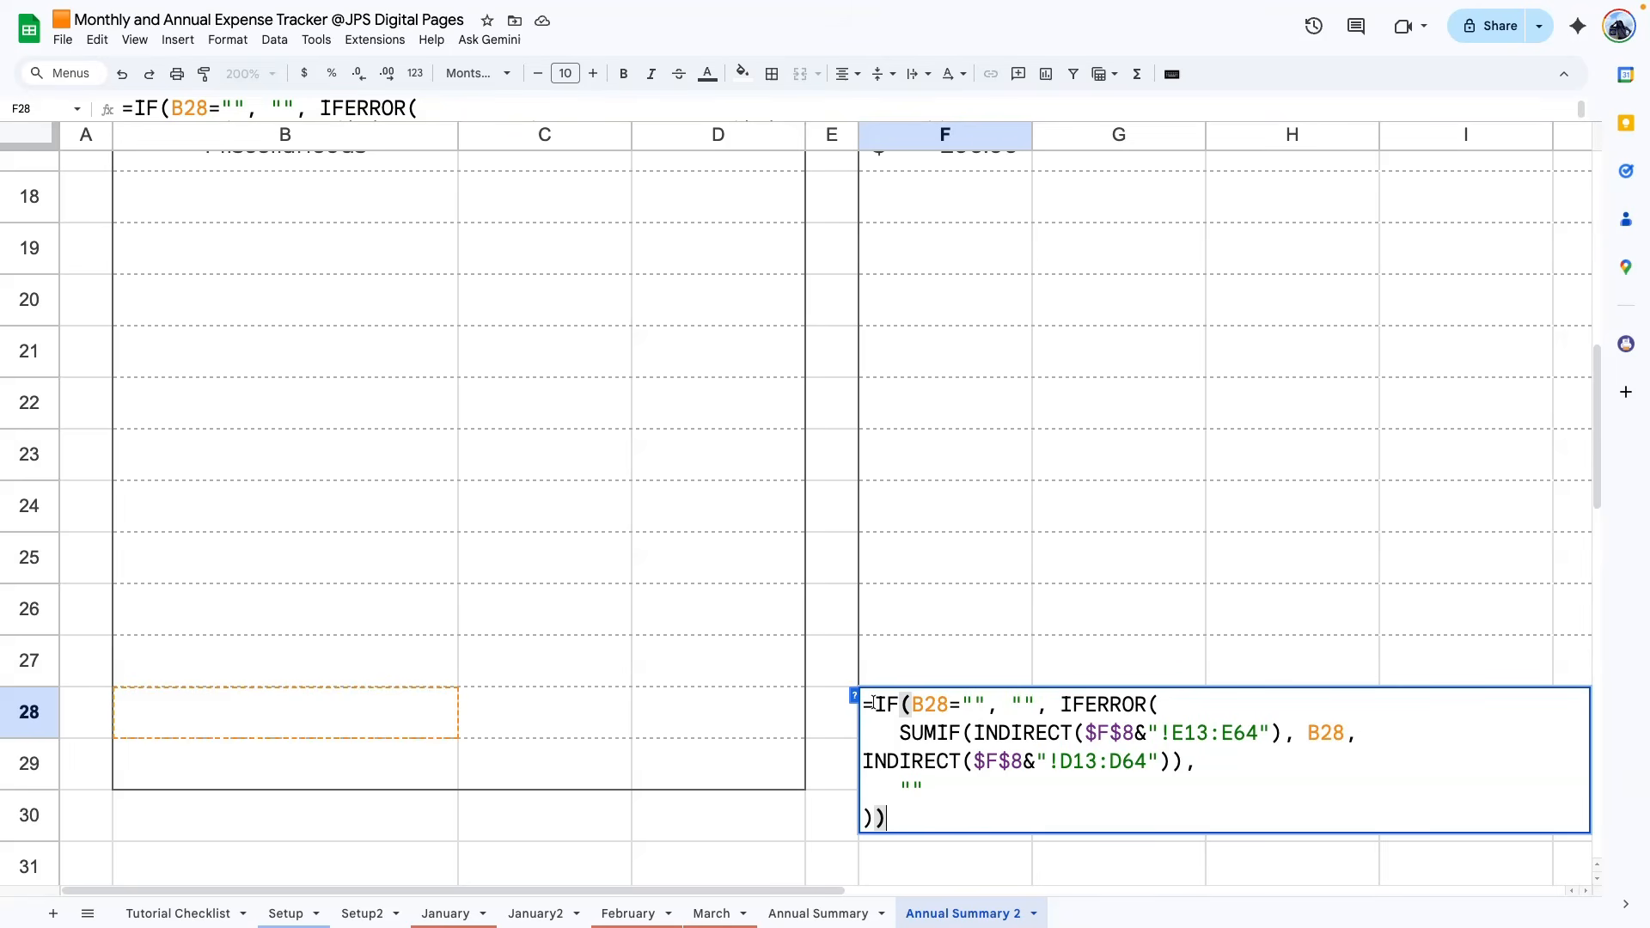
click(947, 580)
scroll(955, 601, up, 5)
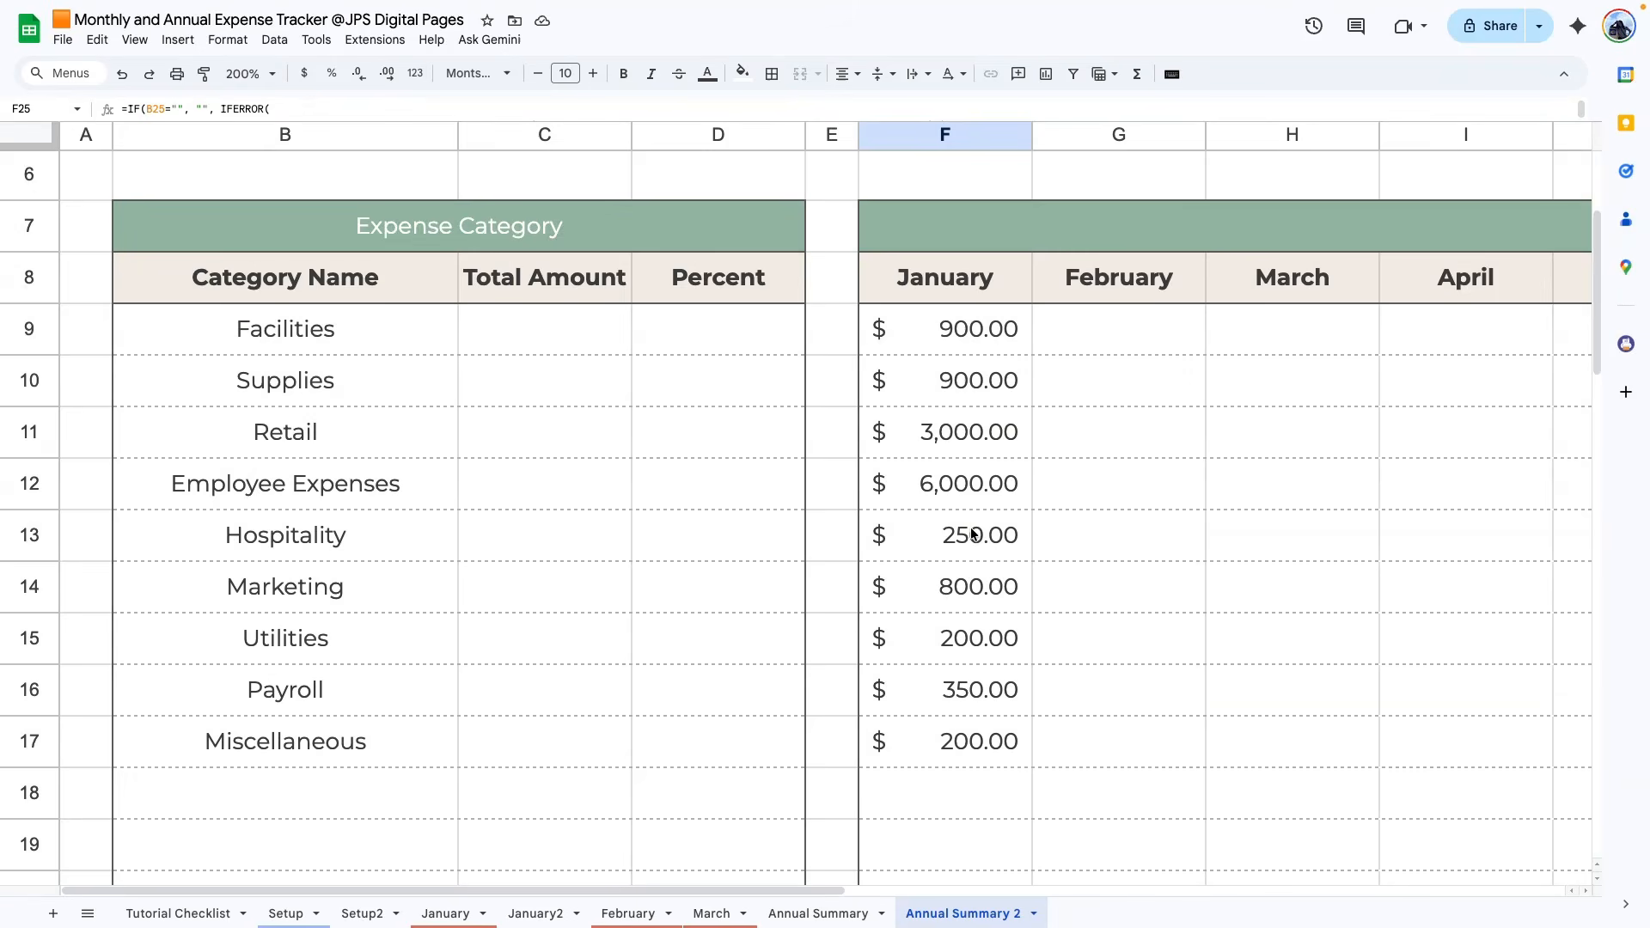
- Copy the January formula from F9 into February's cell G9 and decline the suggested autofill
double_click(970, 326)
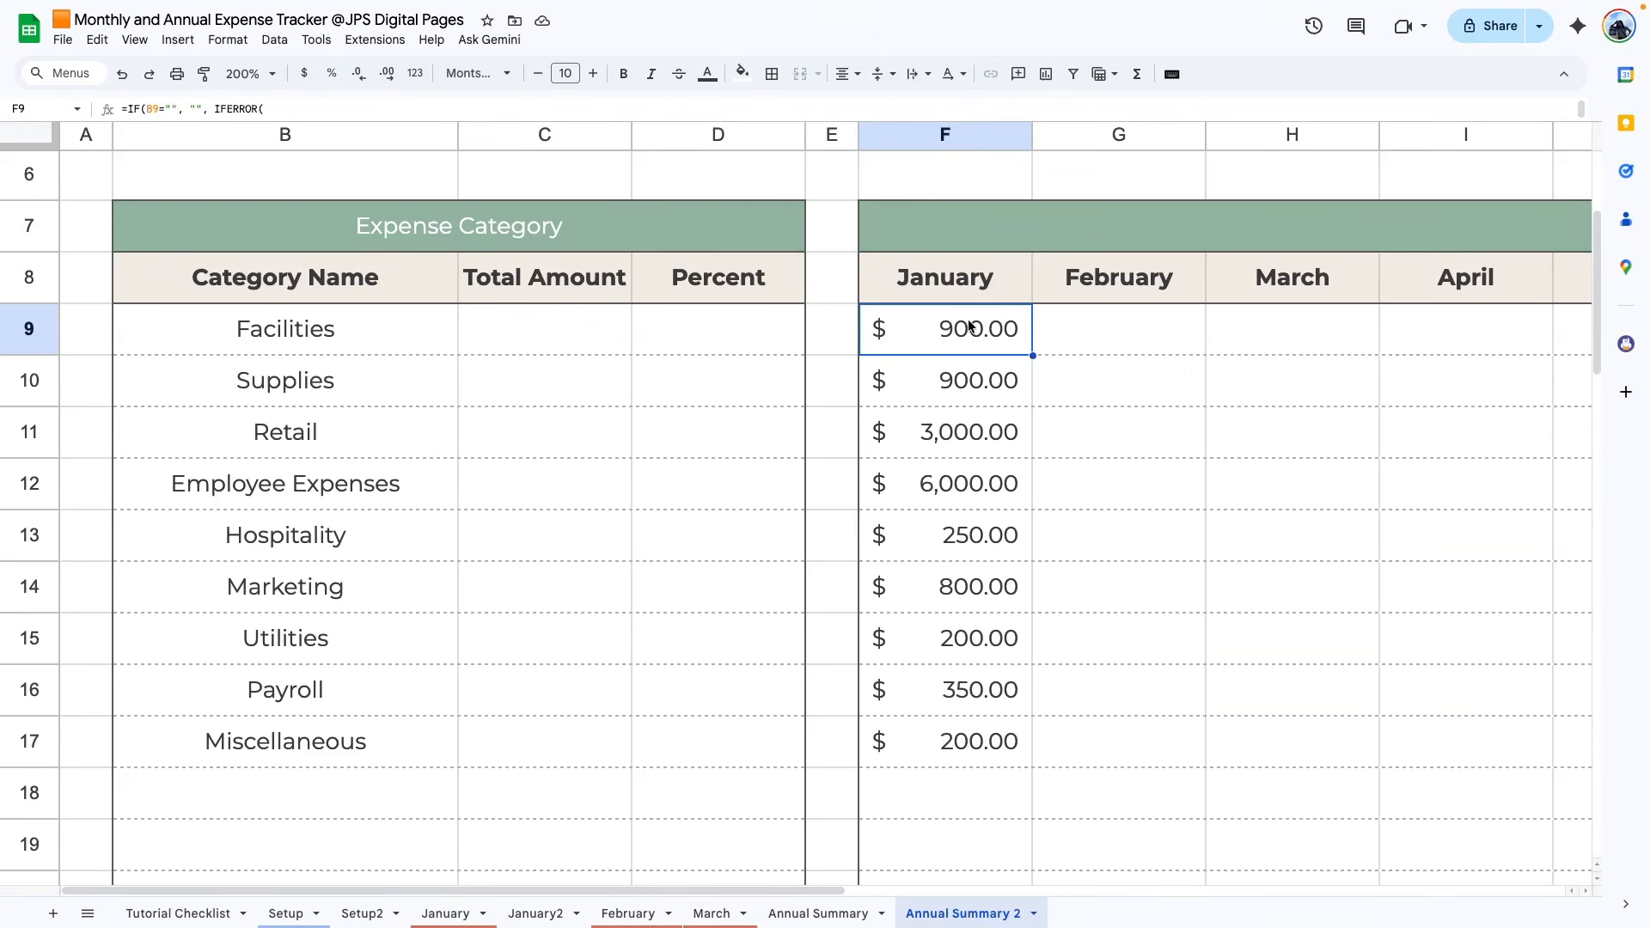
click(898, 638)
triple_click(960, 313)
key(Escape)
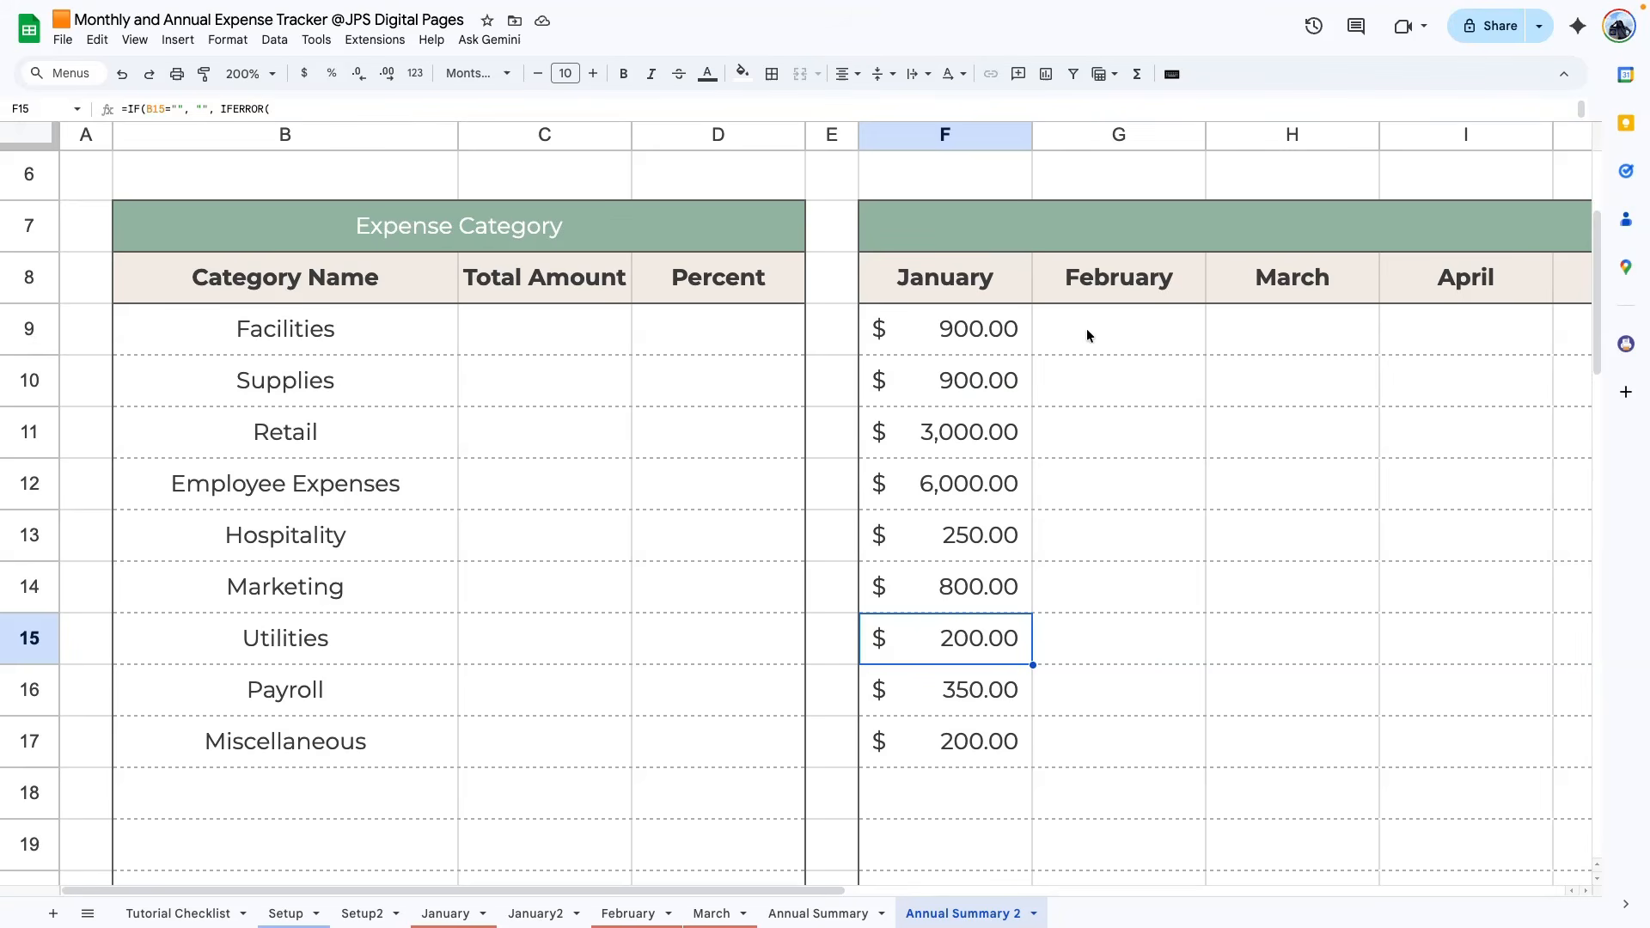
double_click(1086, 328)
key(ctrl+v)
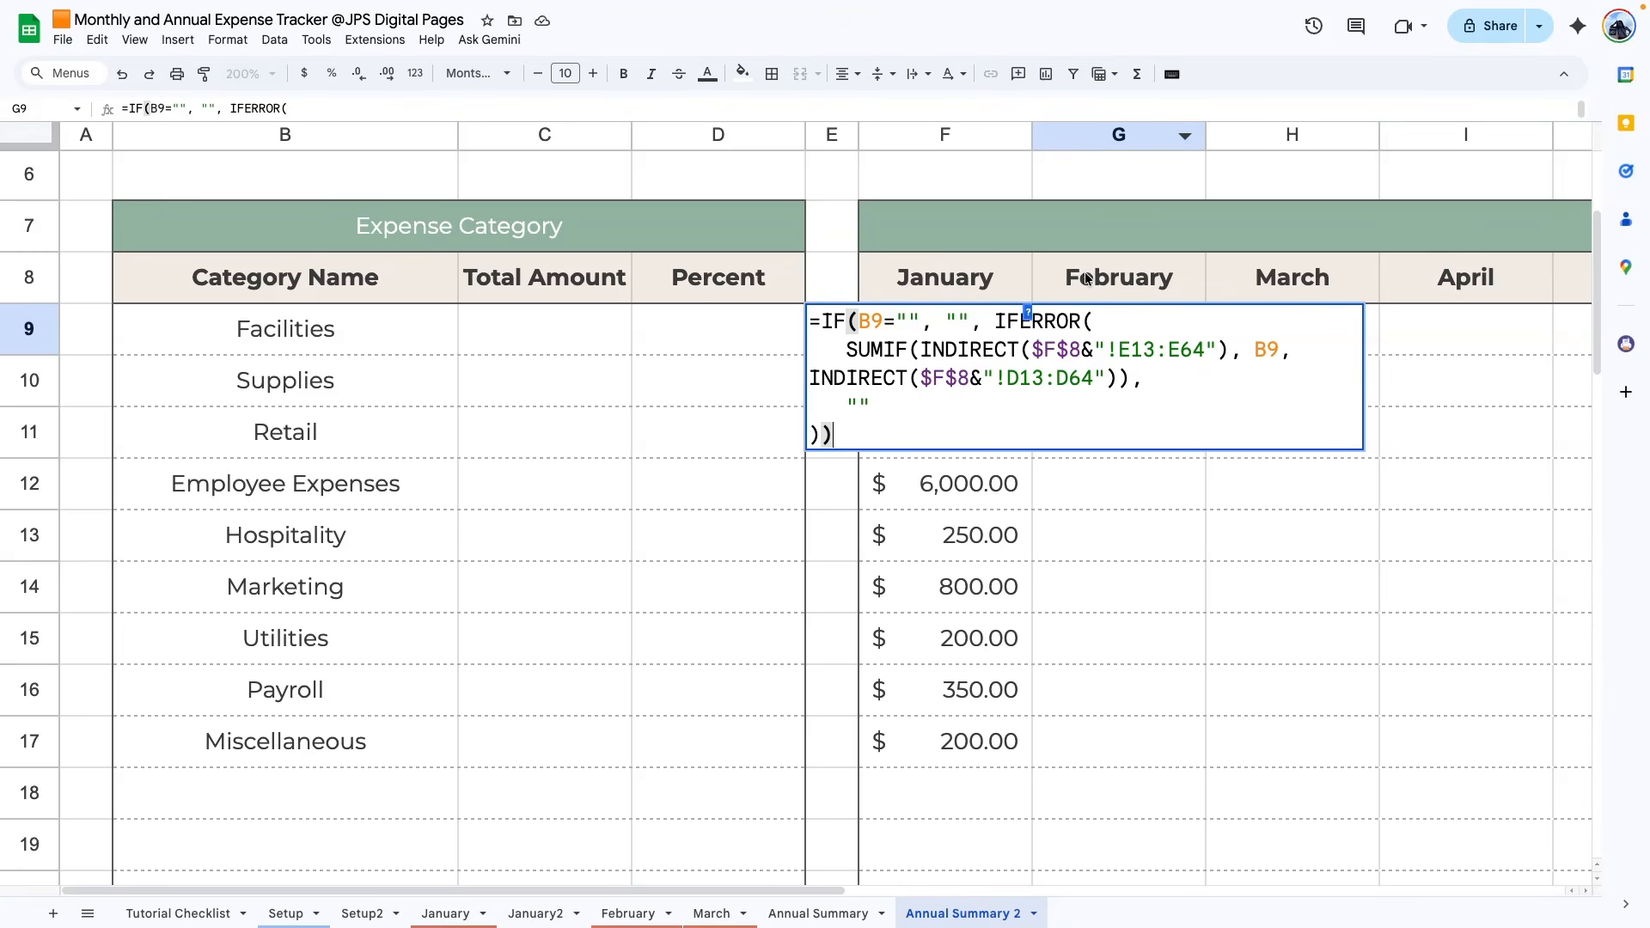
key(Return)
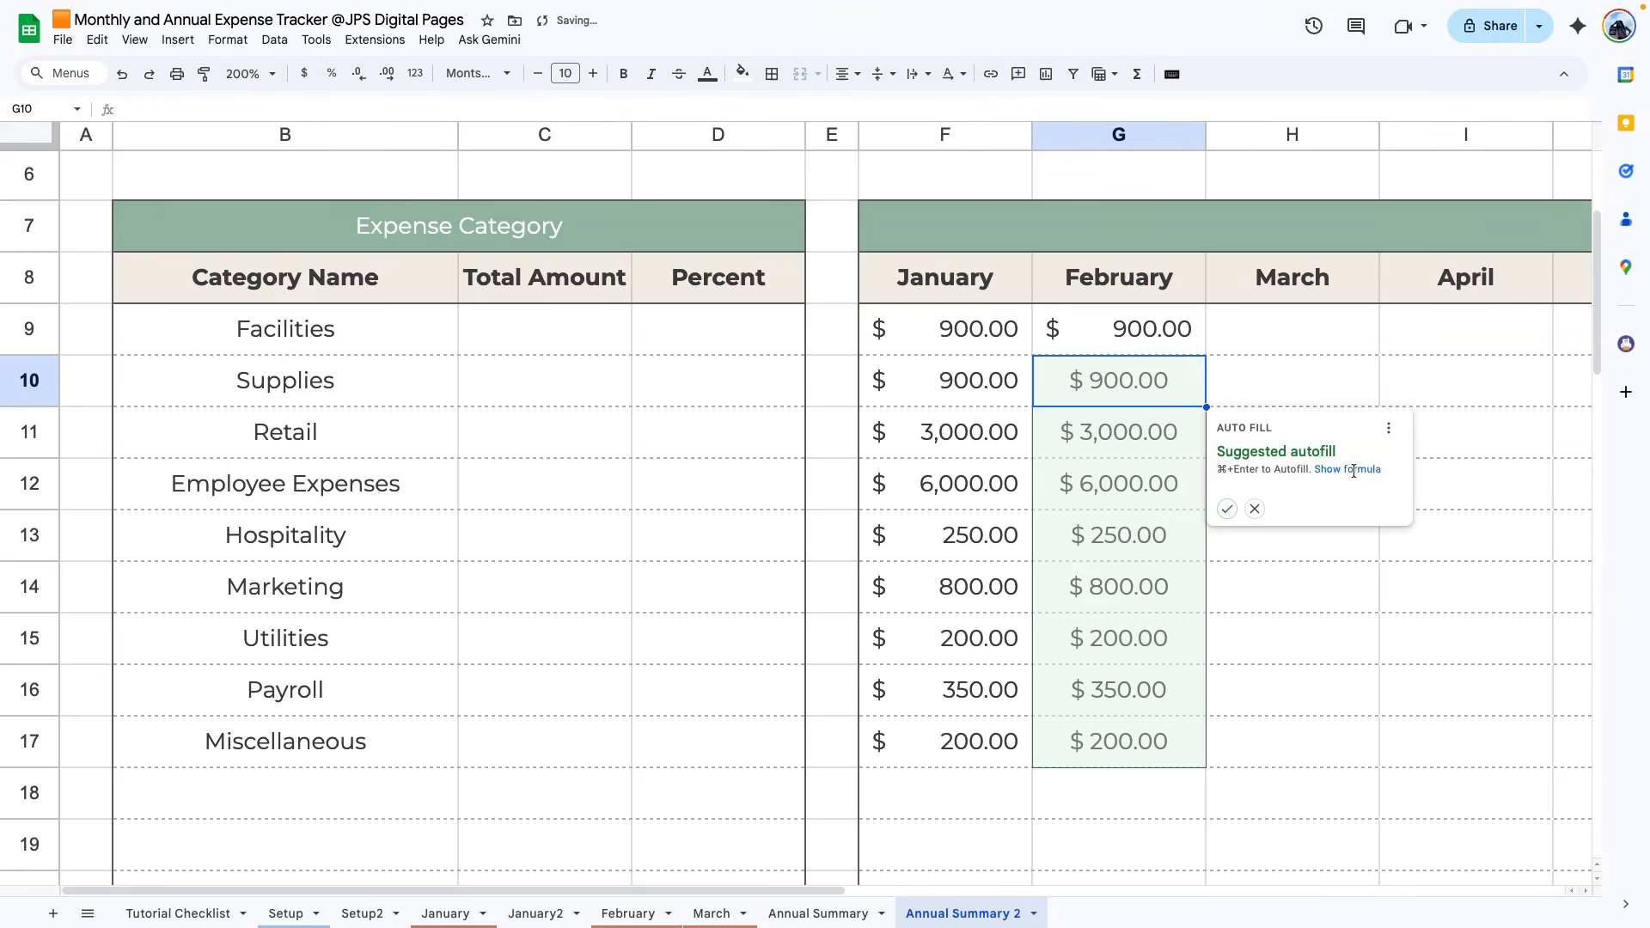
click(1255, 509)
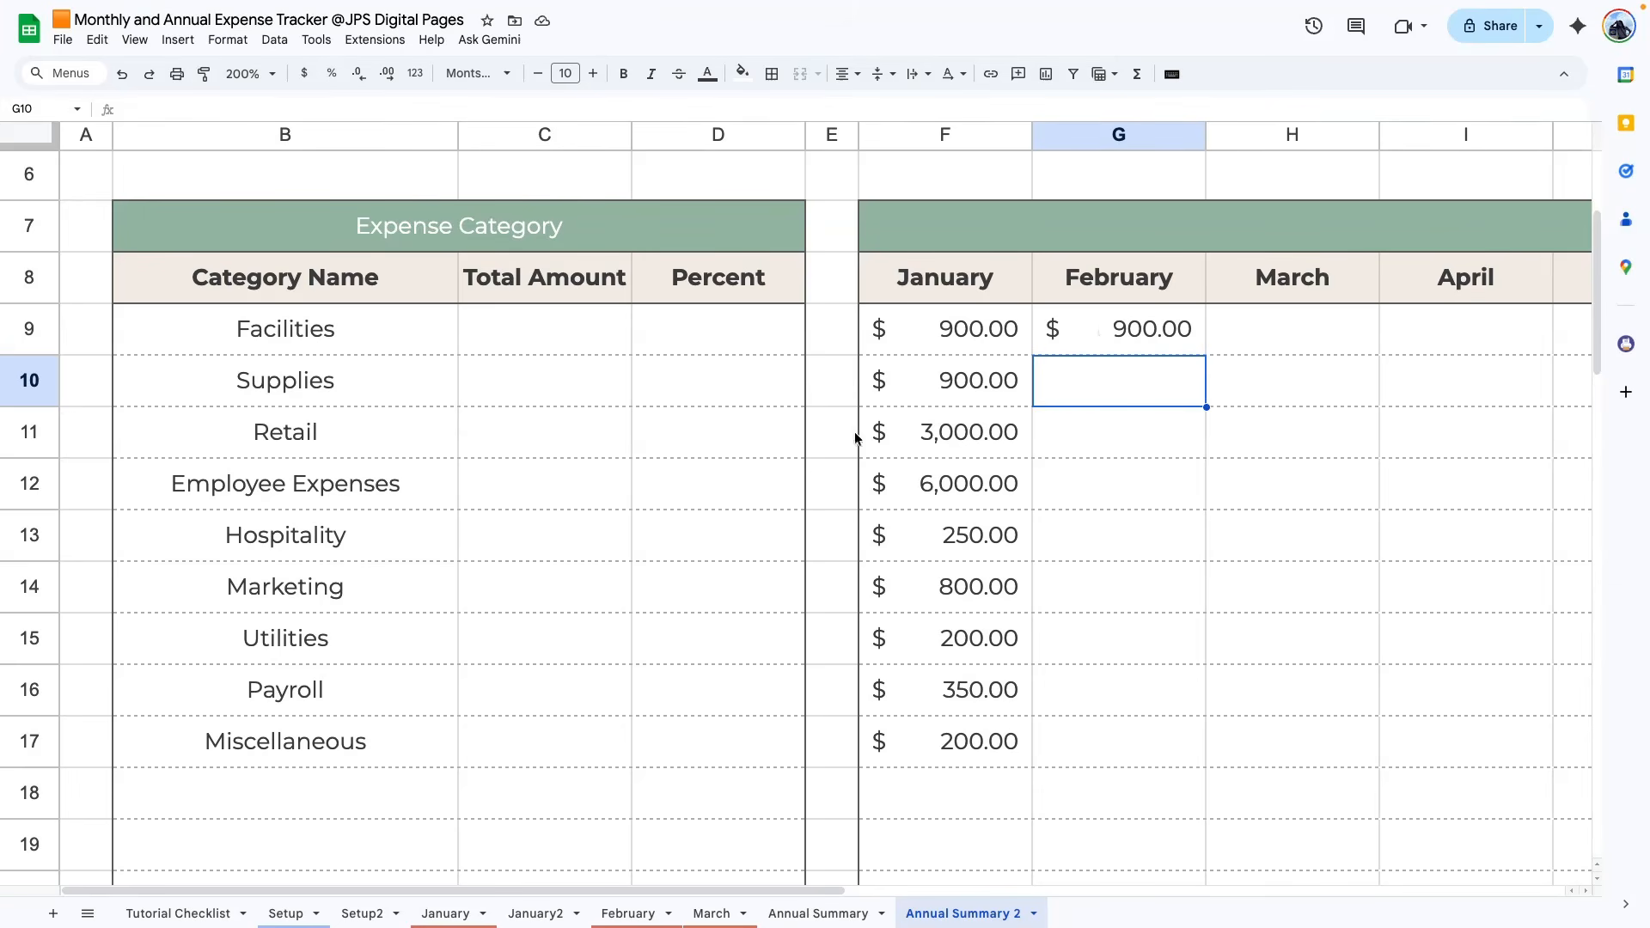
- Change both $F$8 references in the G9 formula to $G$8 so it reads the February sheet
double_click(1133, 318)
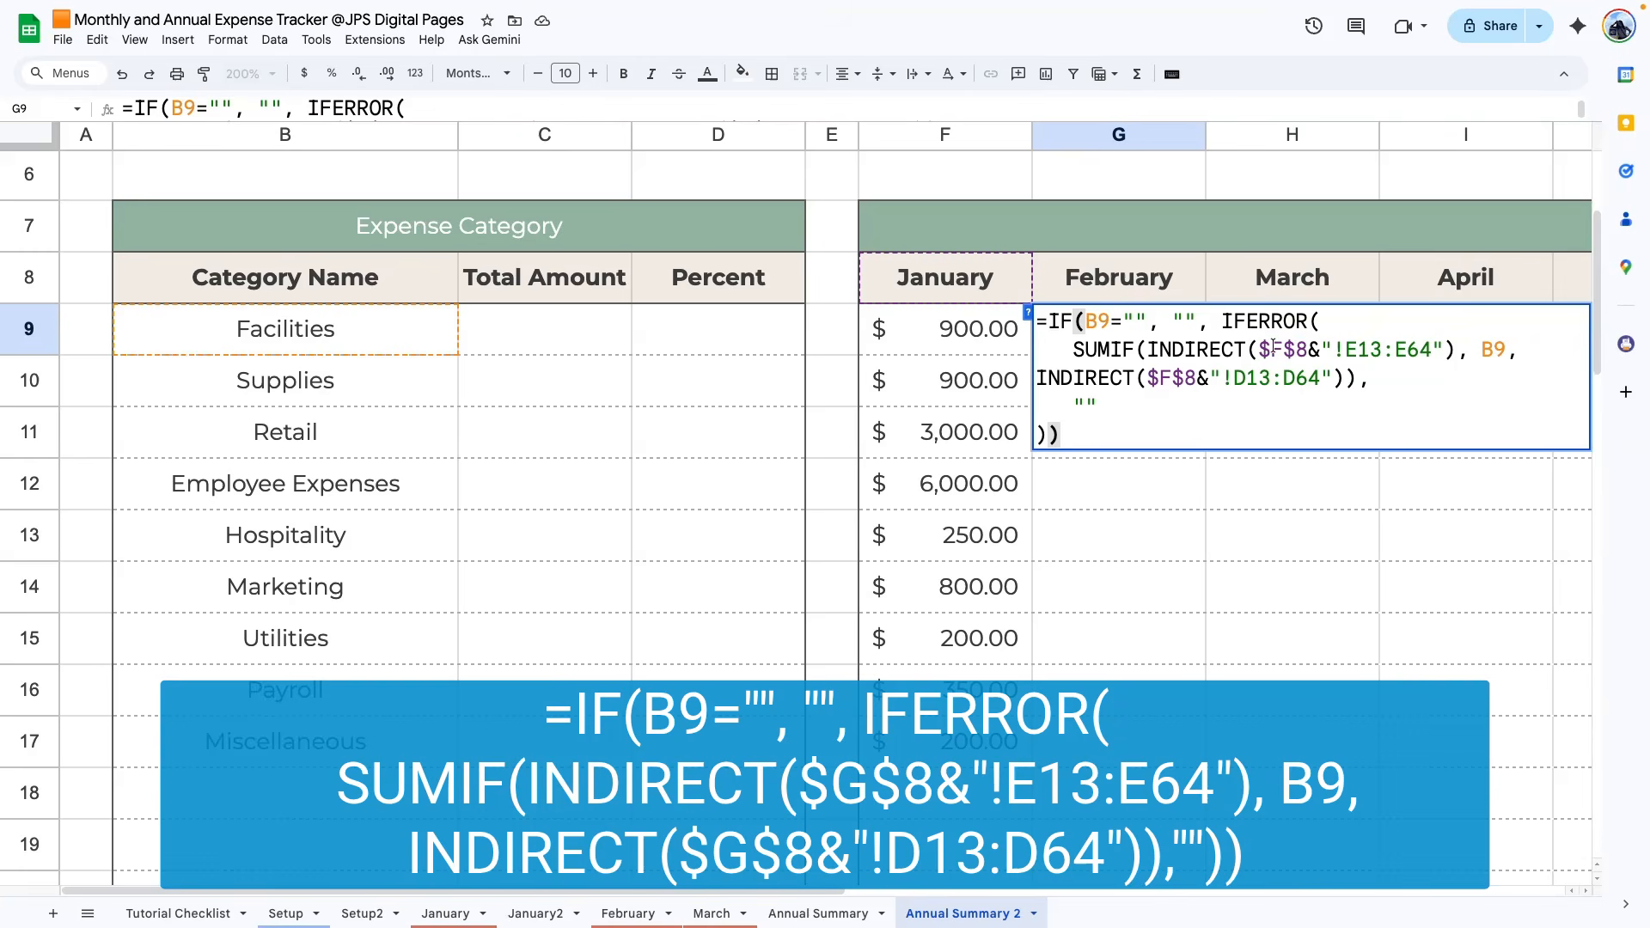
drag(1273, 349, 1282, 348)
key(BackSpace)
text(g)
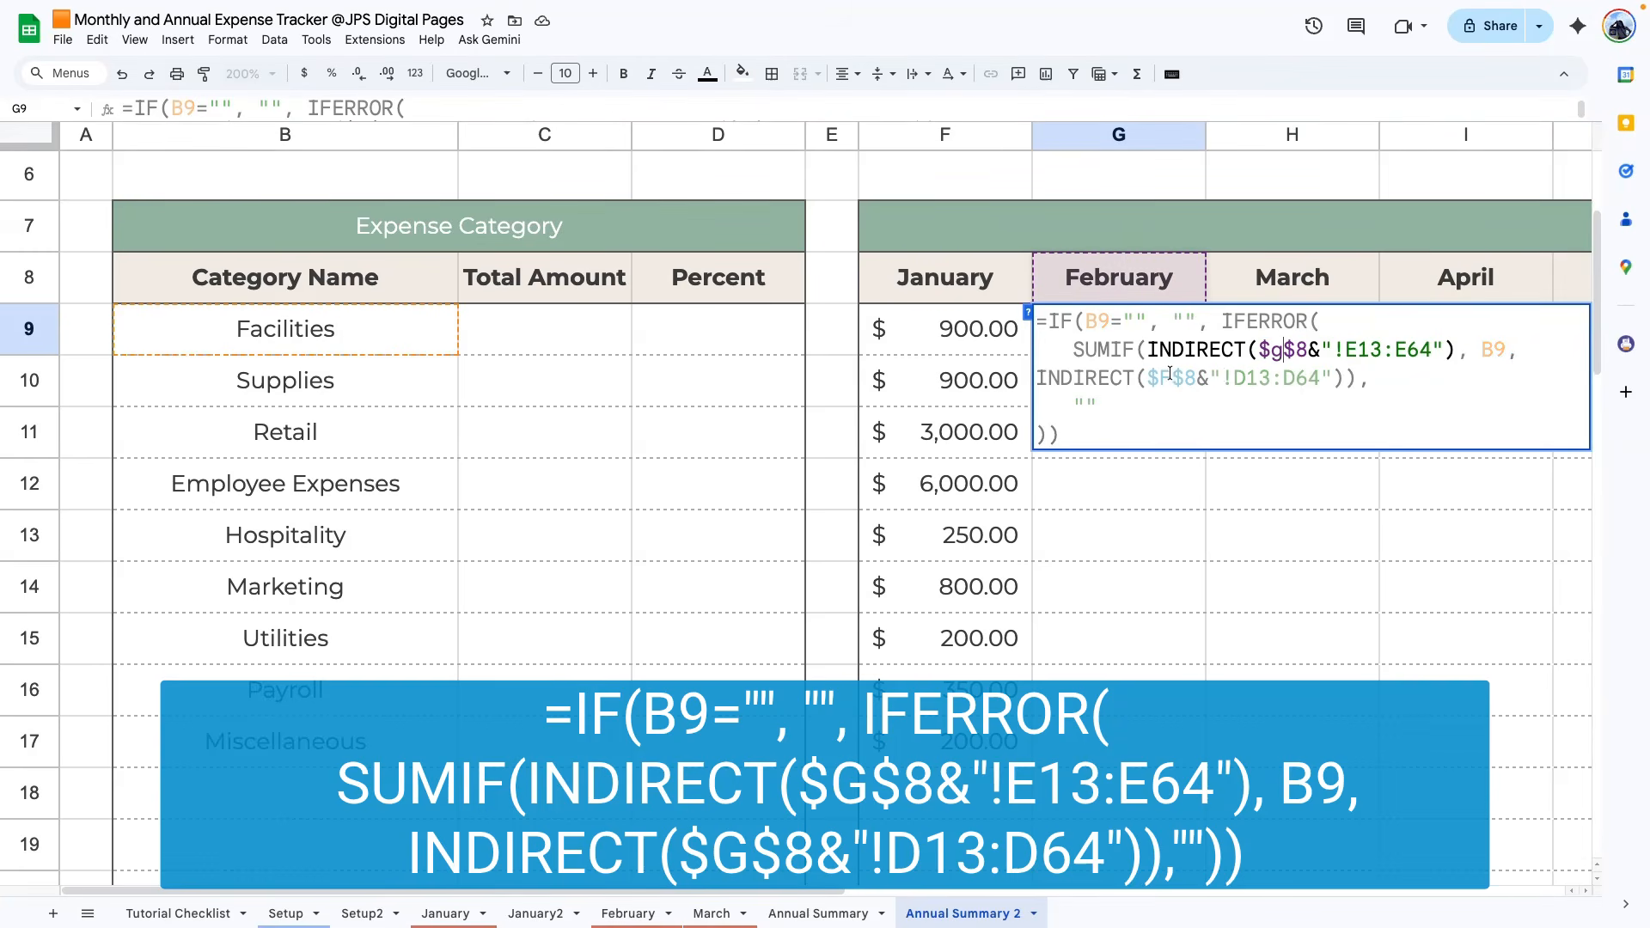
drag(1169, 372, 1155, 378)
key(BackSpace)
text(g)
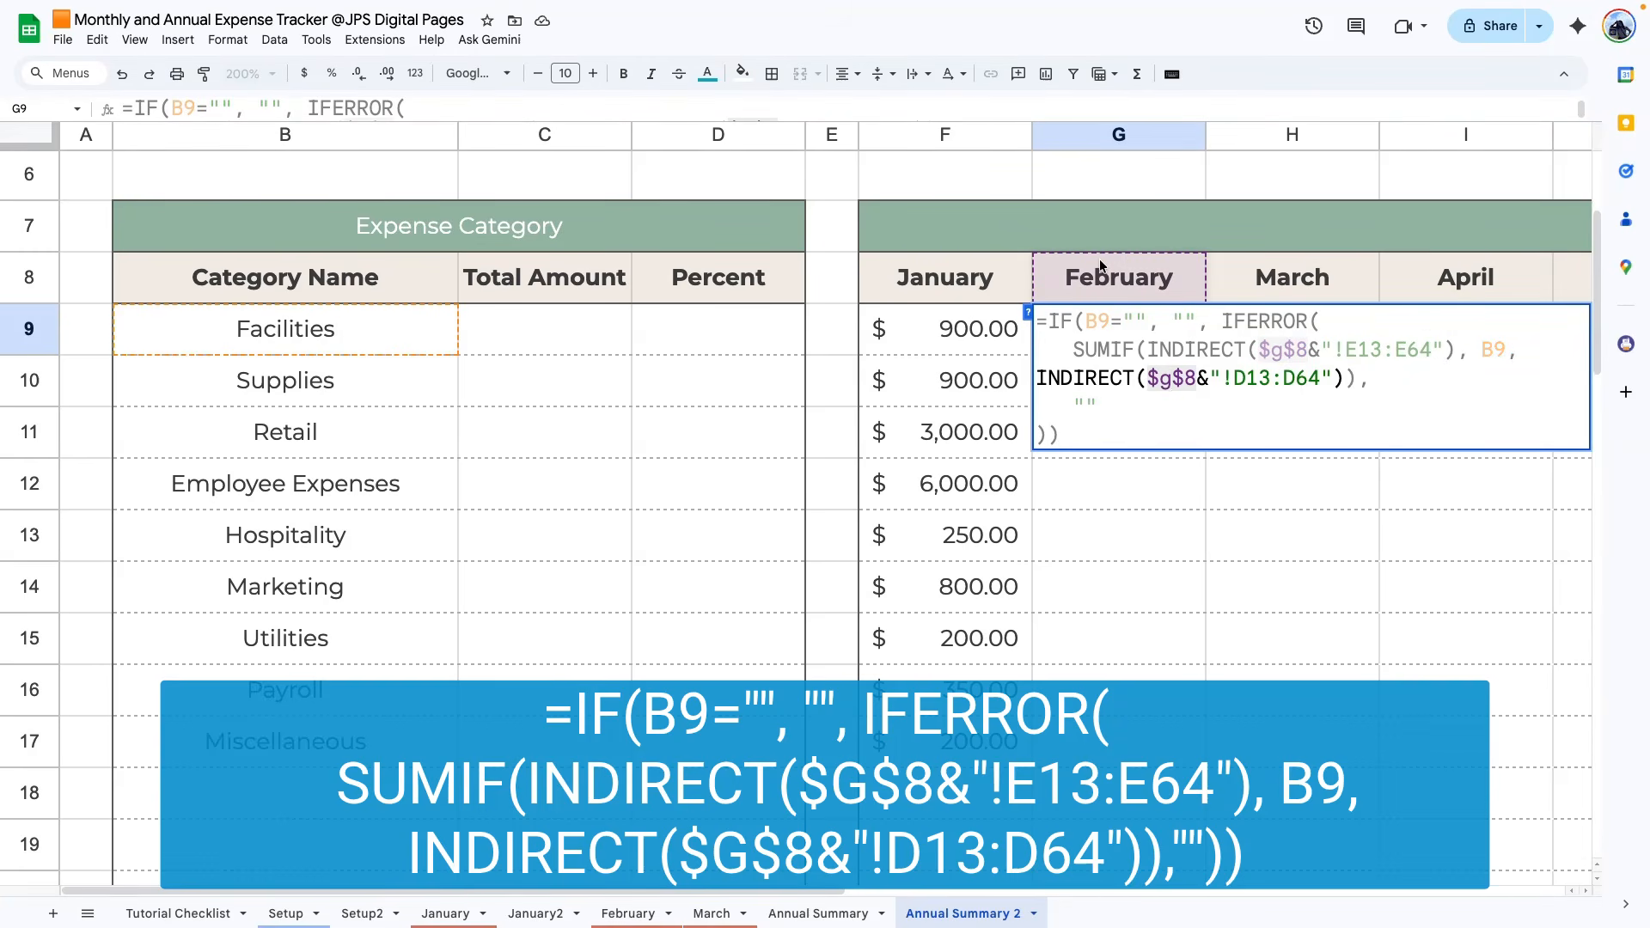
key(Return)
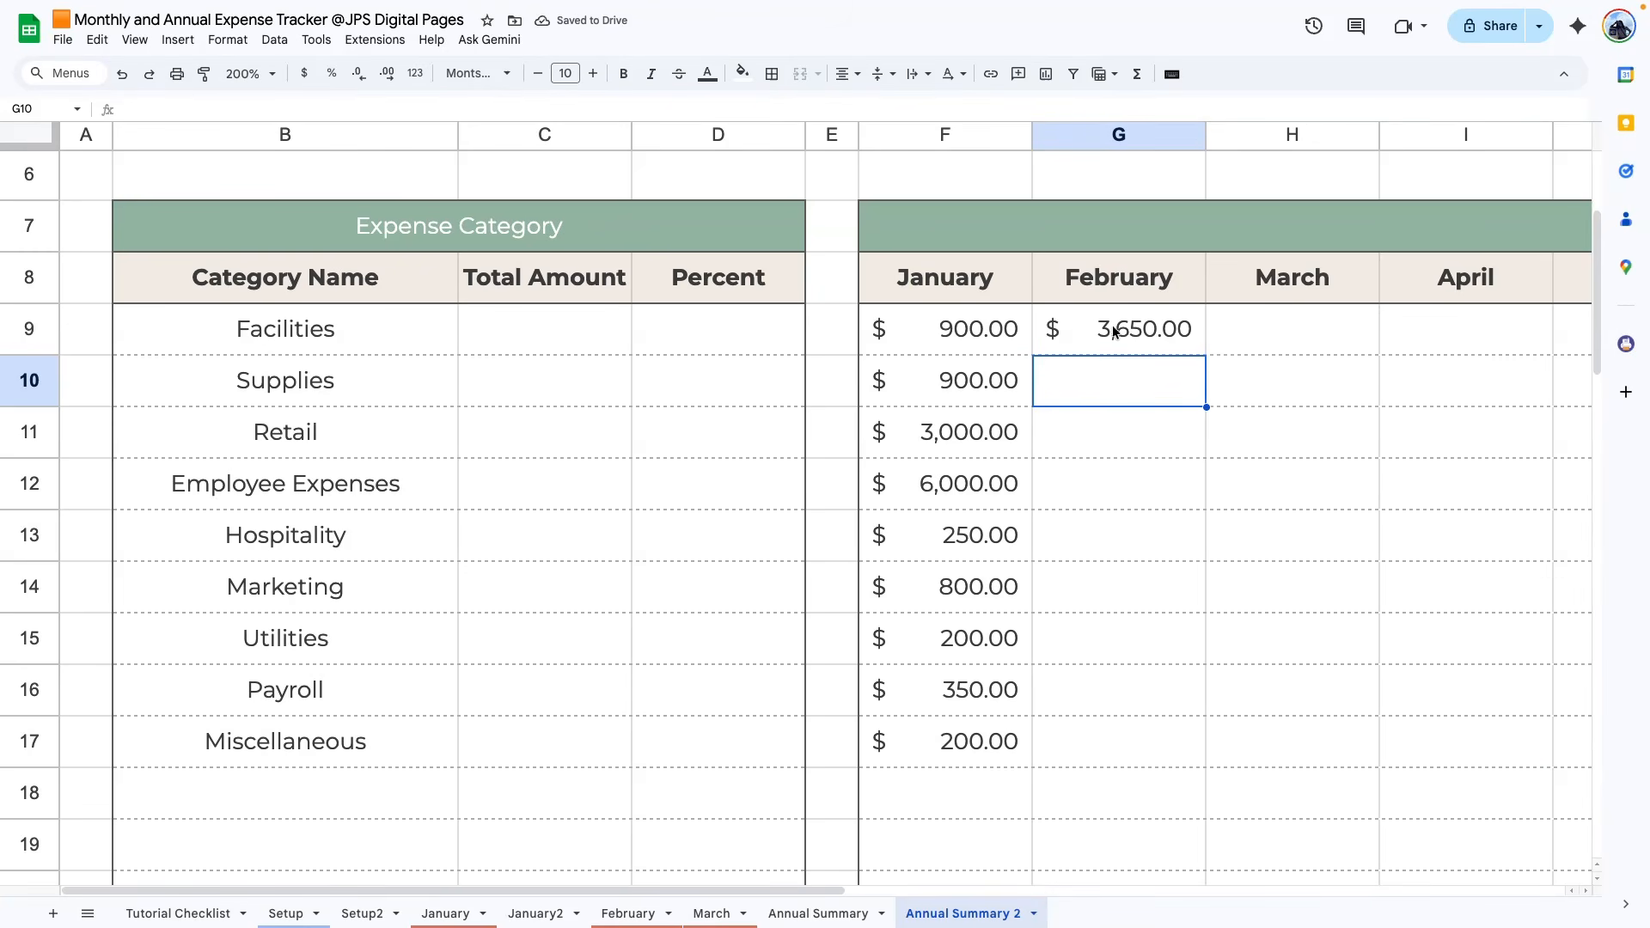
- Examine the Amount entries categorised as Facilities on the February sheet to verify the G9 total
click(627, 913)
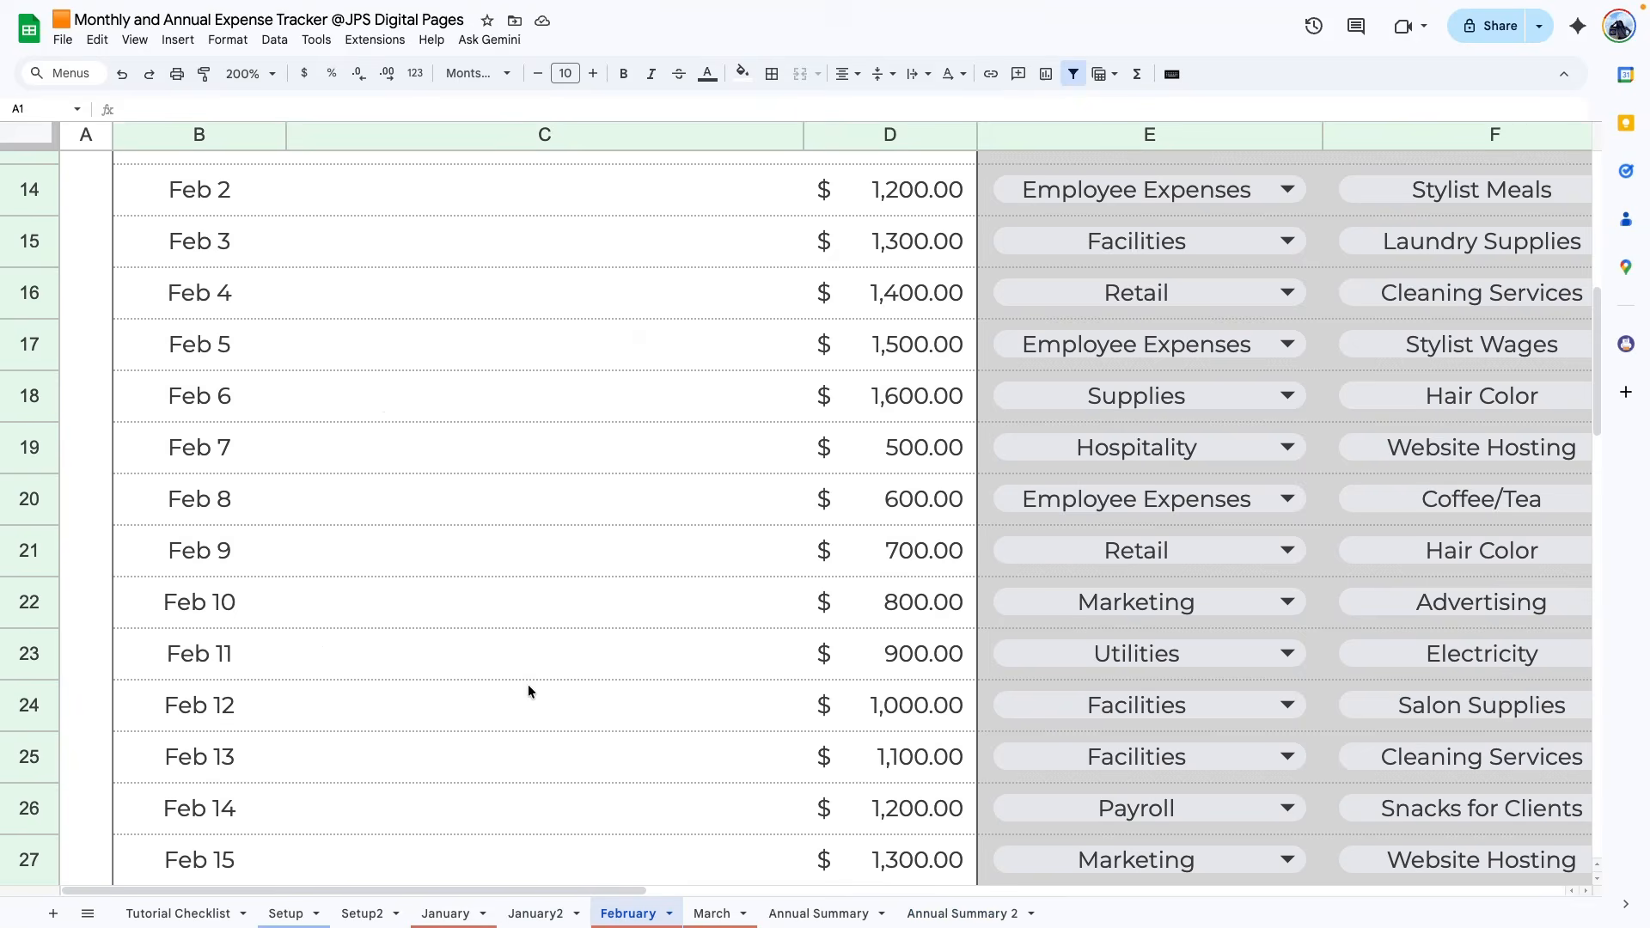
scroll(992, 227, right, 2)
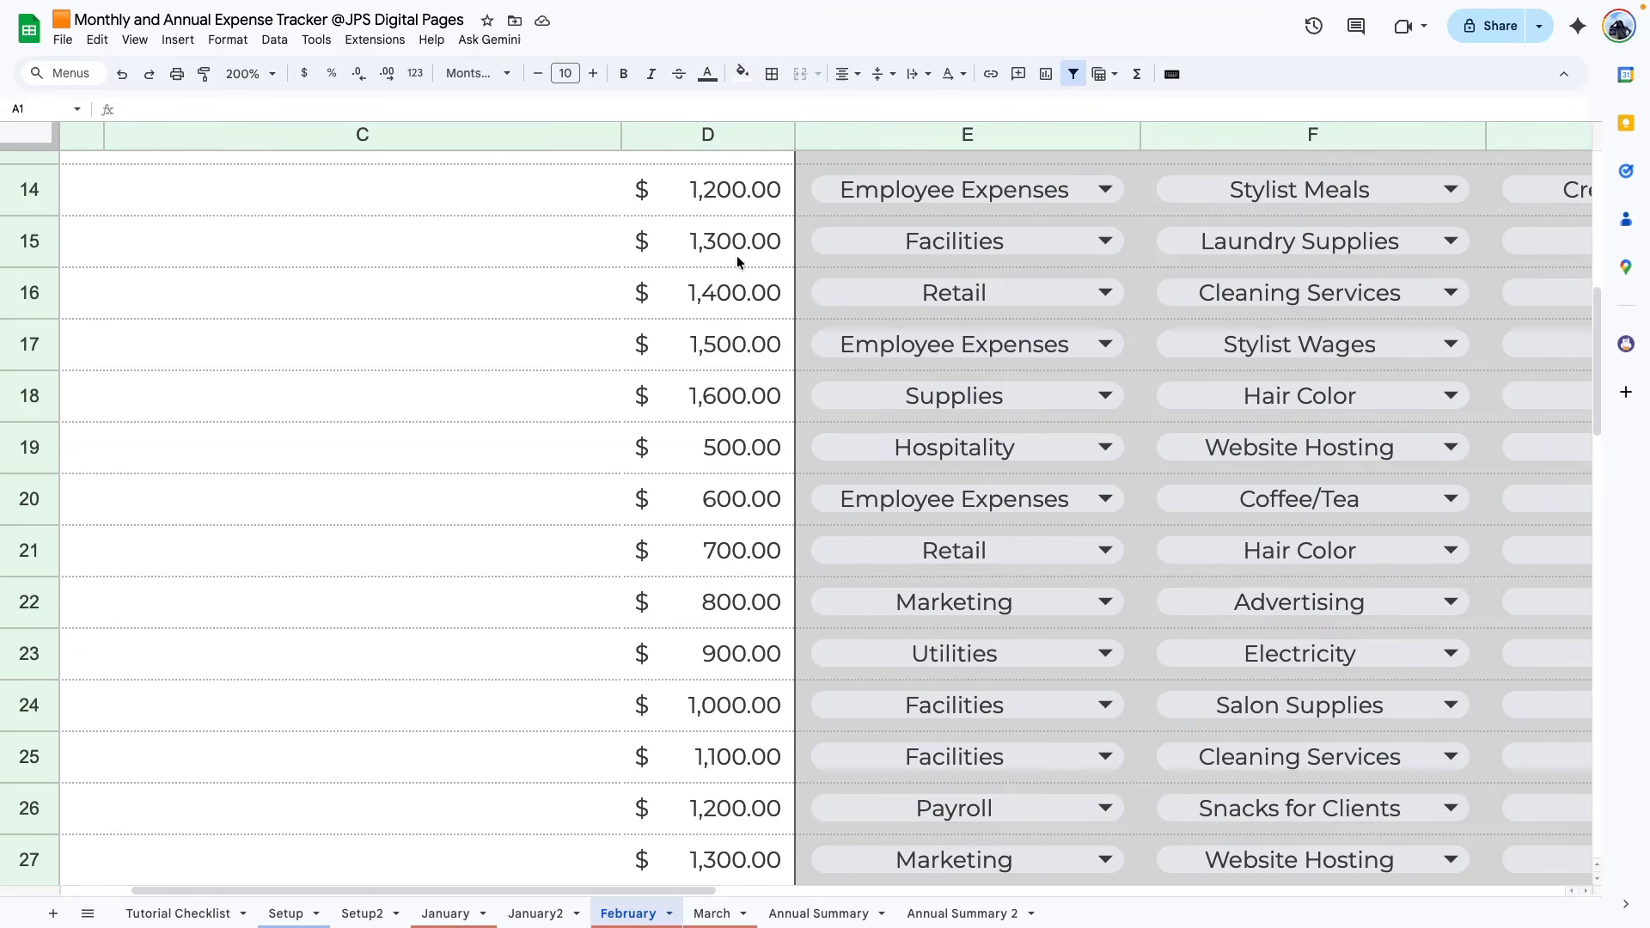
scroll(1108, 456, down, 4)
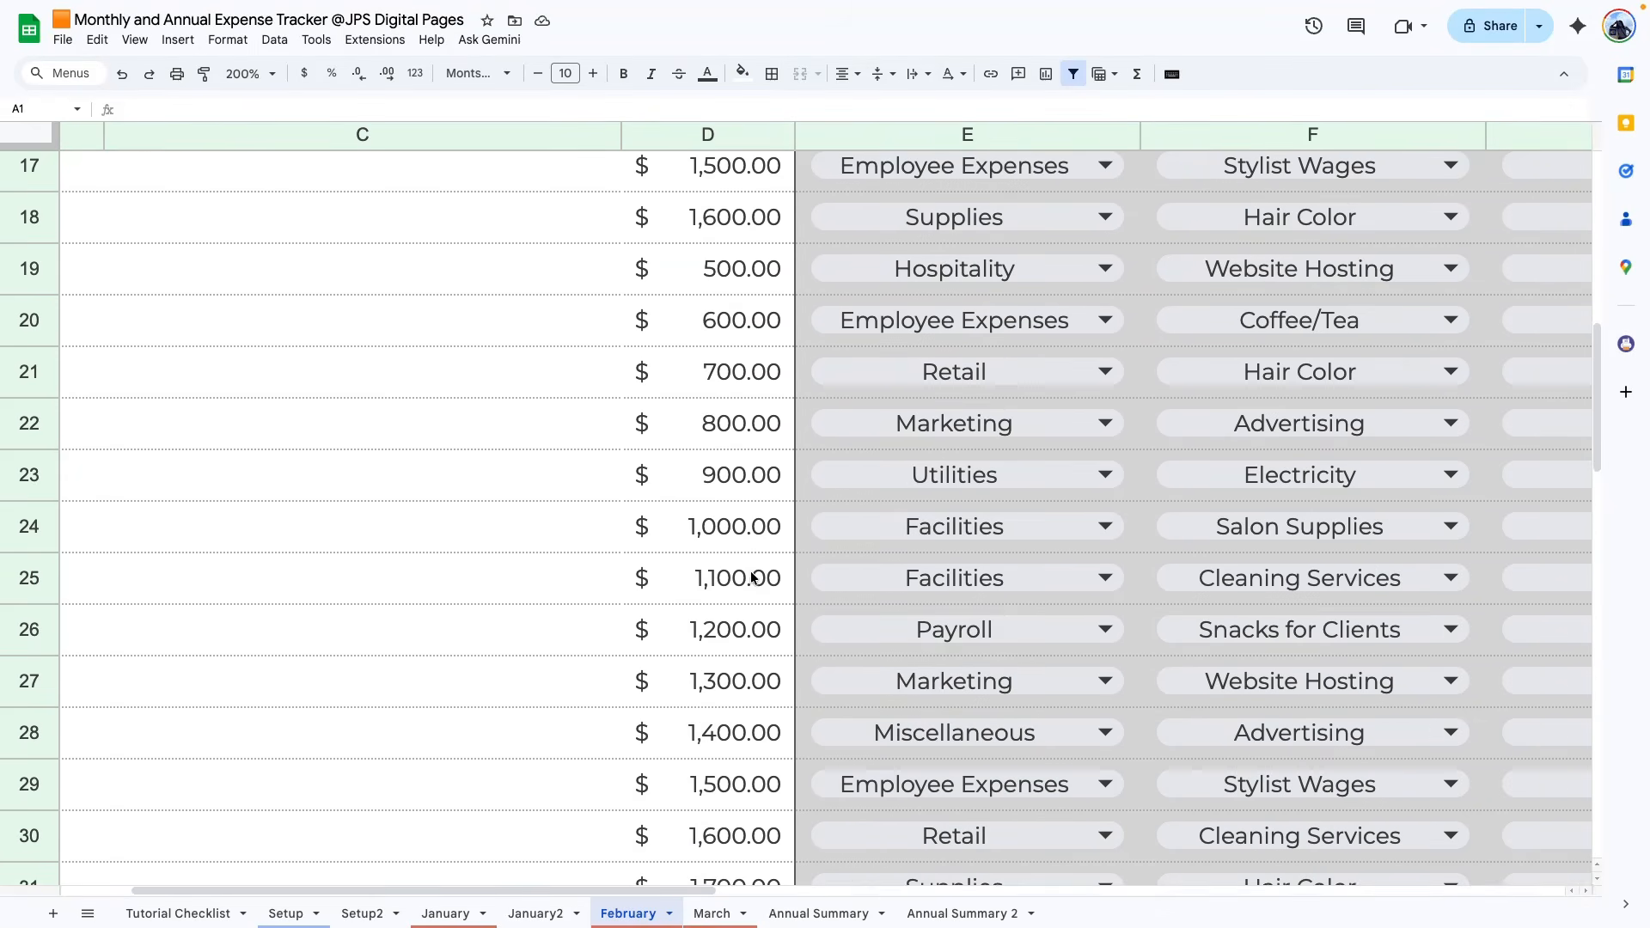
scroll(766, 578, down, 6)
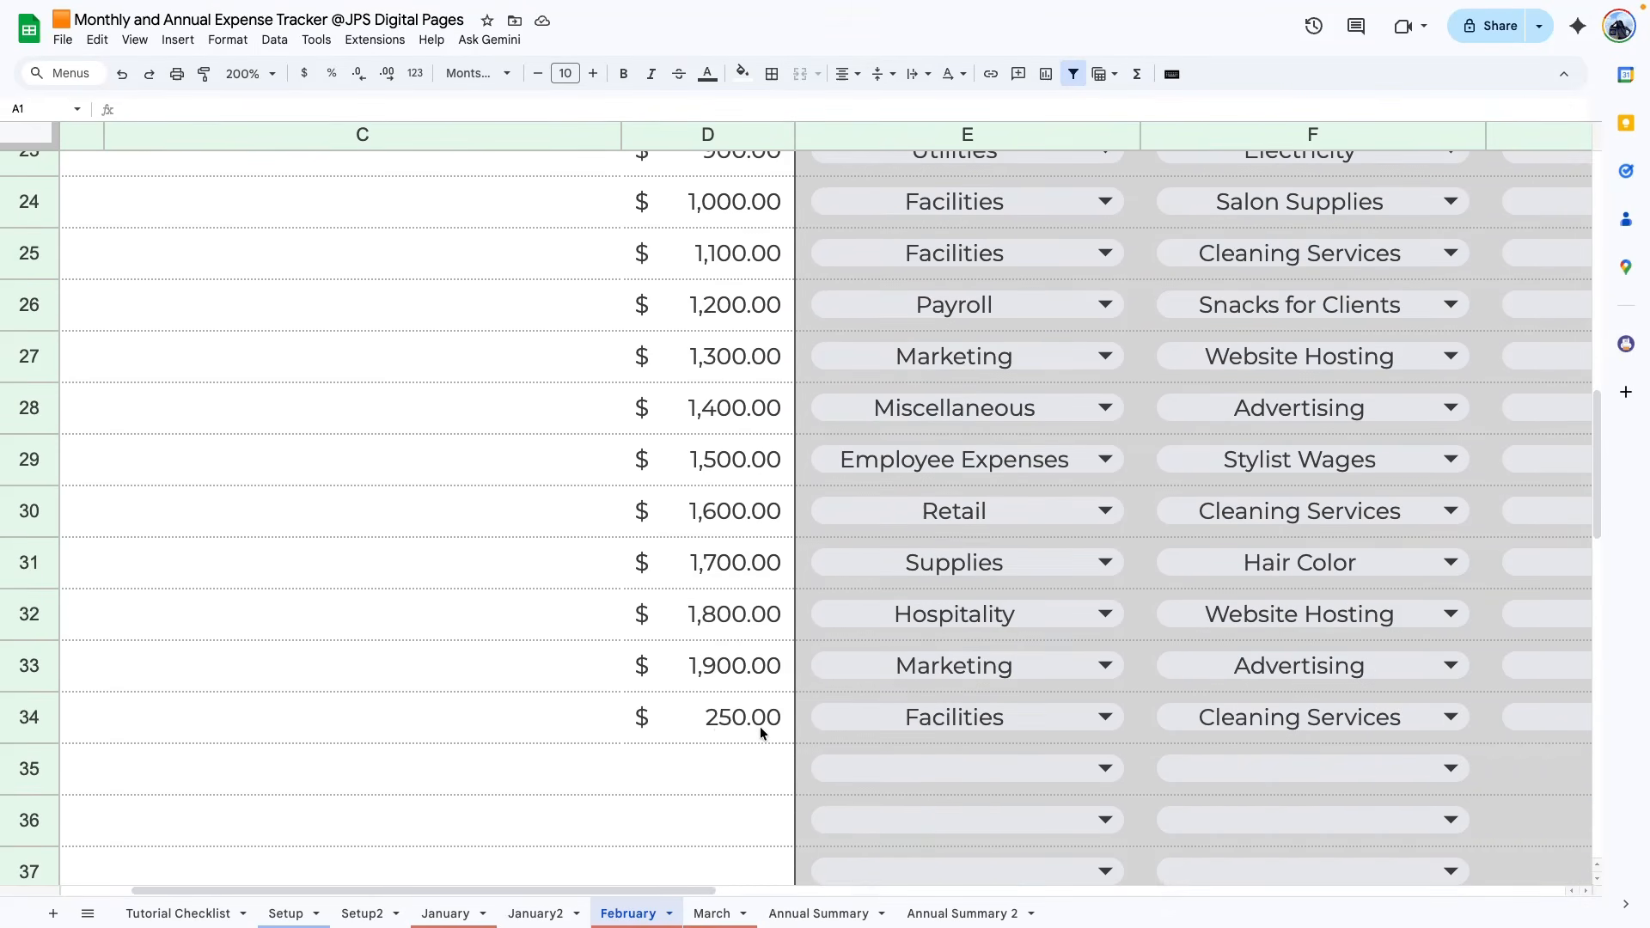
- Fill the February formula on Annual Summary 2 from G9 down through G28
click(962, 913)
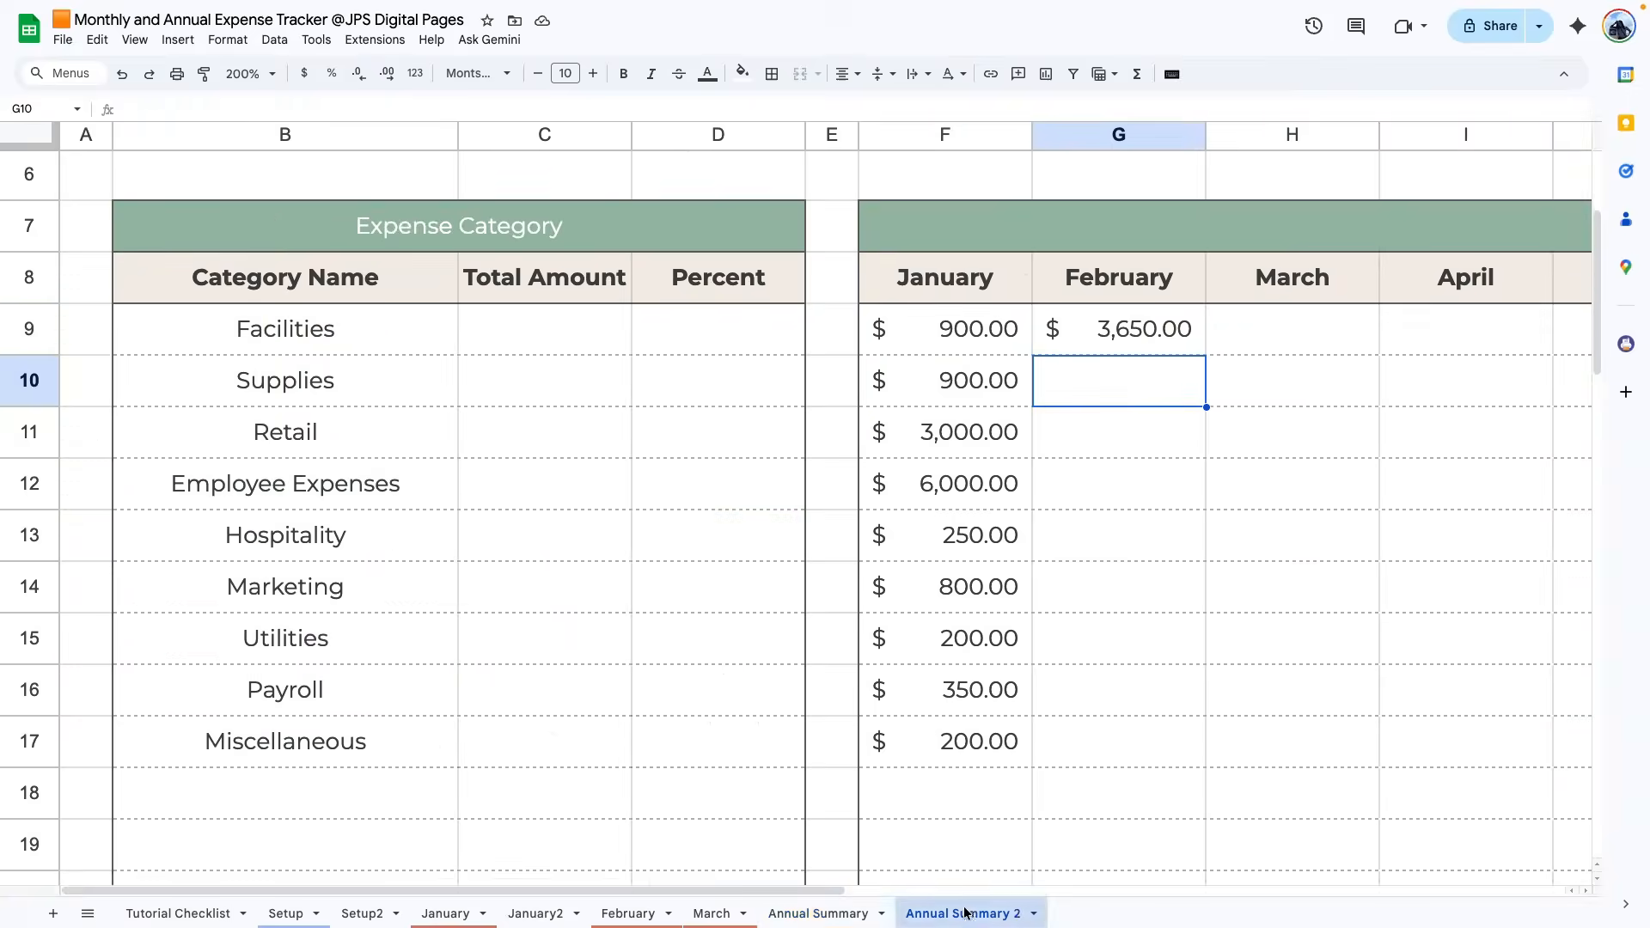
click(1175, 343)
scroll(1199, 361, up, 4)
drag(1206, 577, 1169, 726)
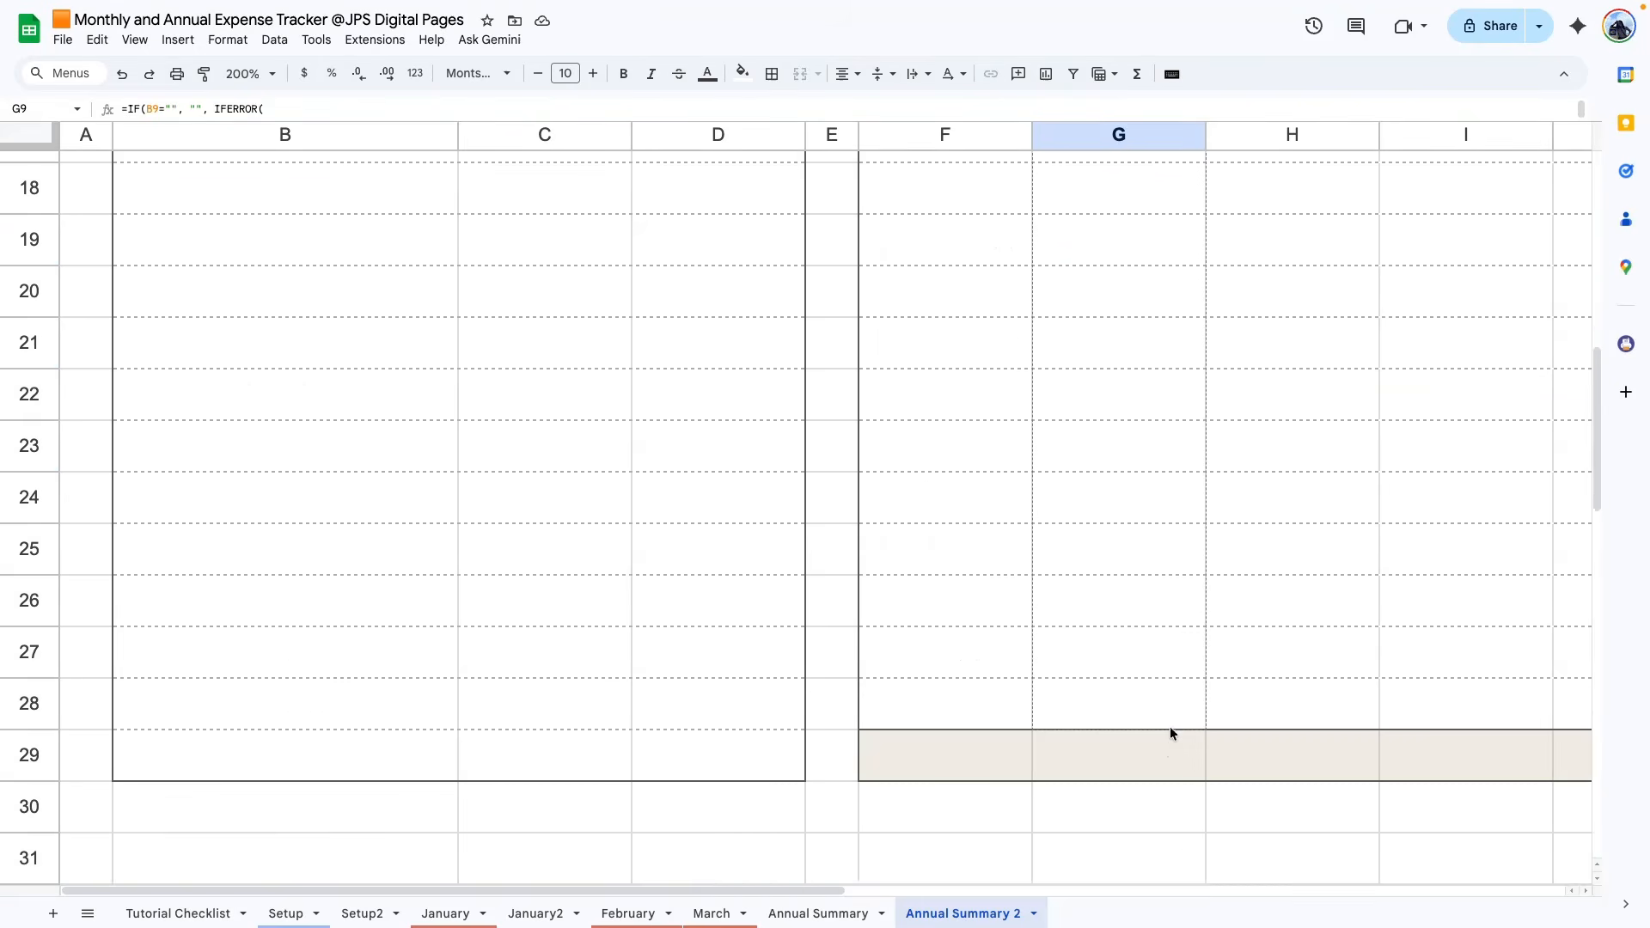
- Copy the February formula from G9 into March's cell H9
scroll(1112, 538, up, 9)
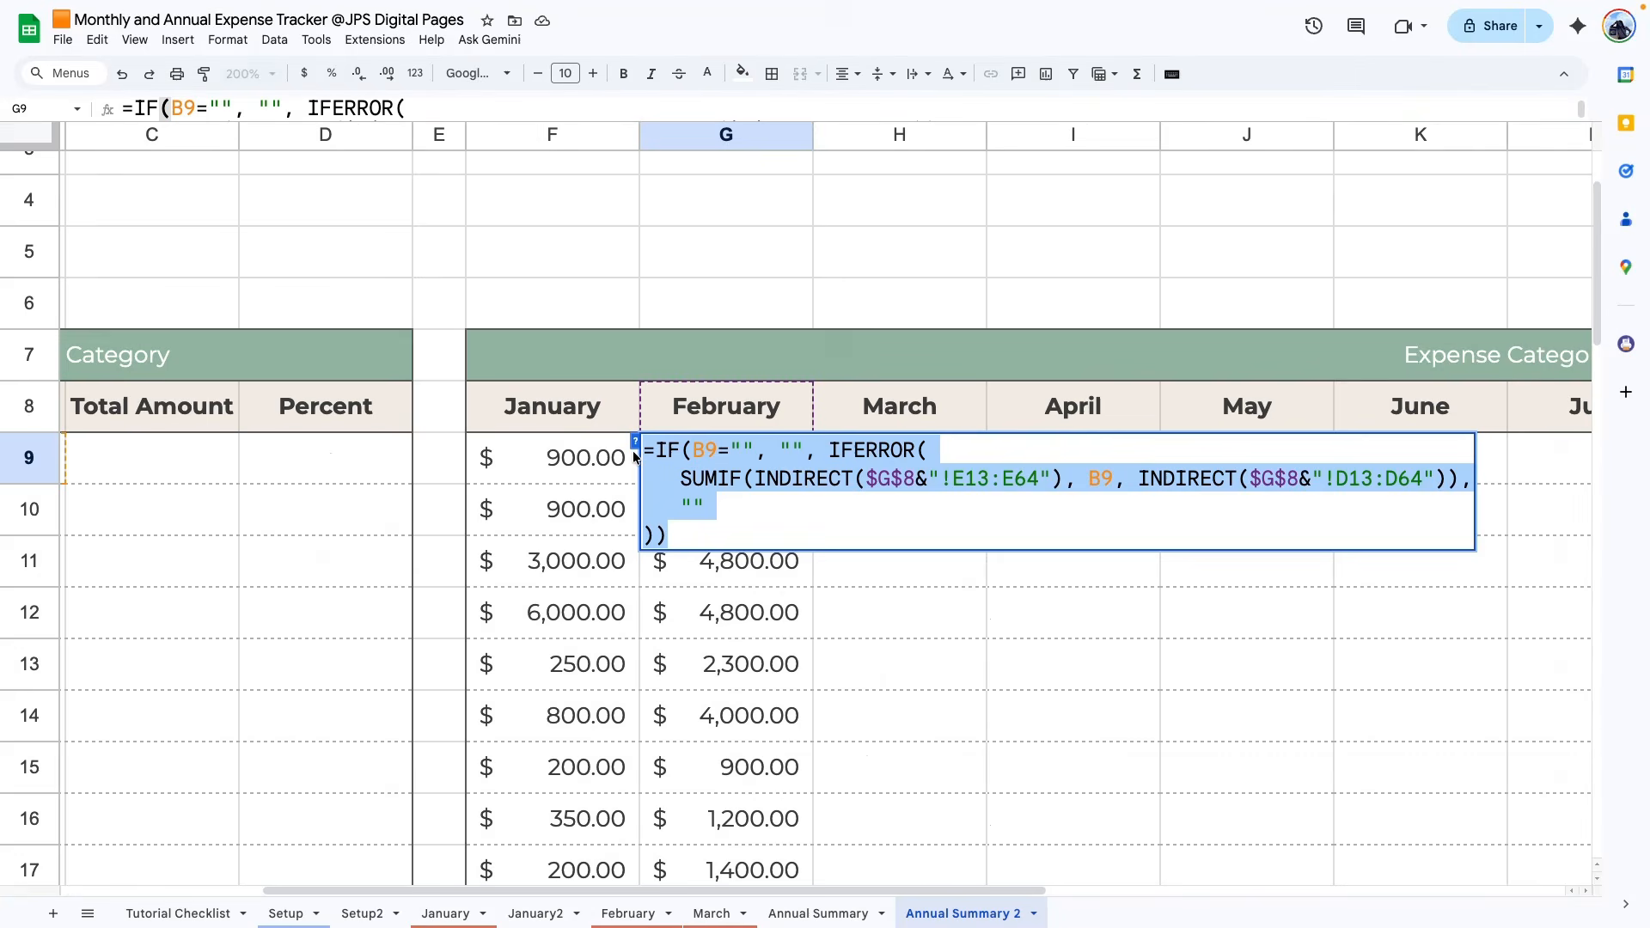
click(872, 600)
double_click(883, 462)
text(=IF(B9="", "", IFERROR(    SUMIF(INDIRECT($G$8&"!E13:E64"), B9, INDIRECT($G$8&"!D13:D64")),    "" )))
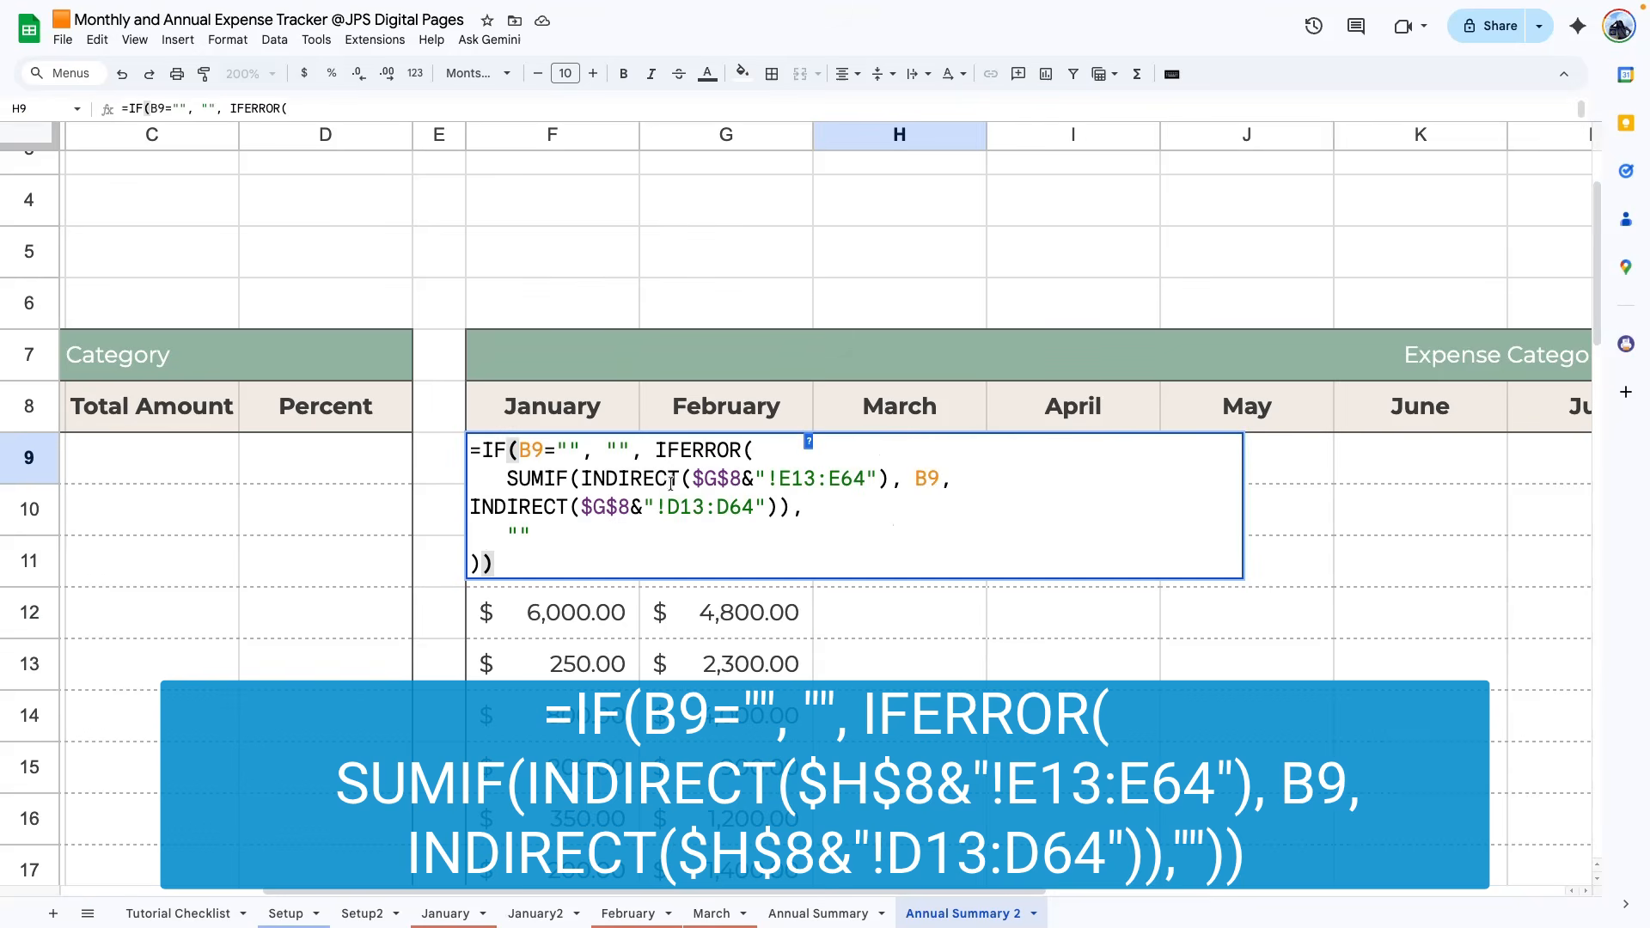
- Change both $G$8 references in the H9 formula to $H$8, decline the suggested autofill and check the formula
double_click(707, 472)
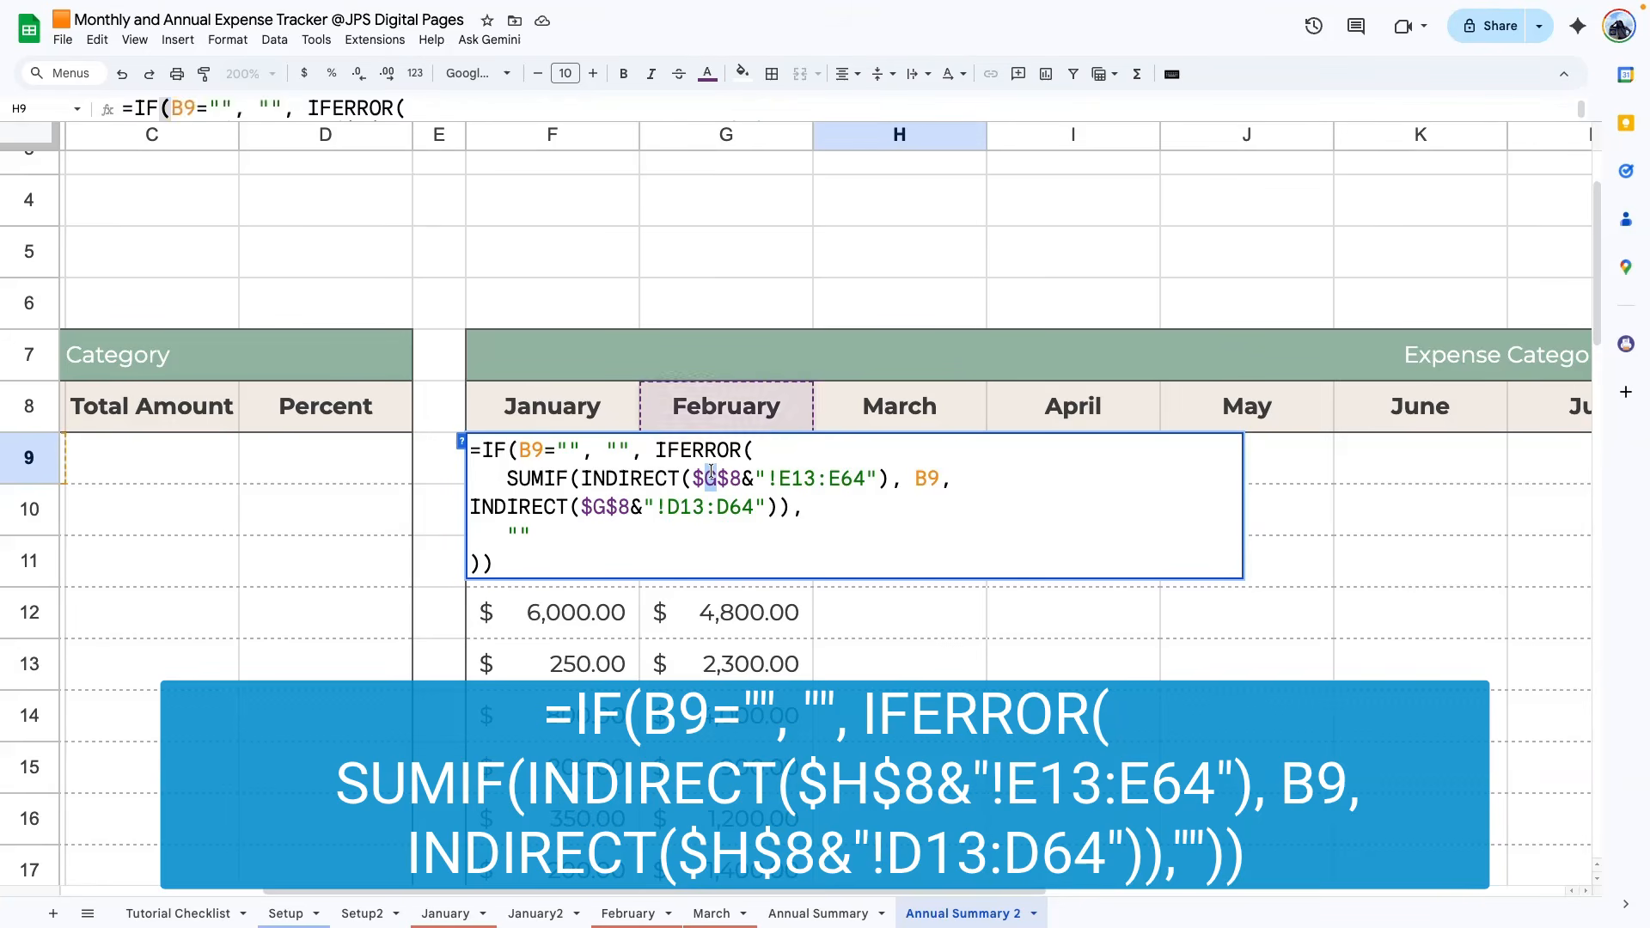
text(h)
double_click(602, 505)
text(h)
key(Return)
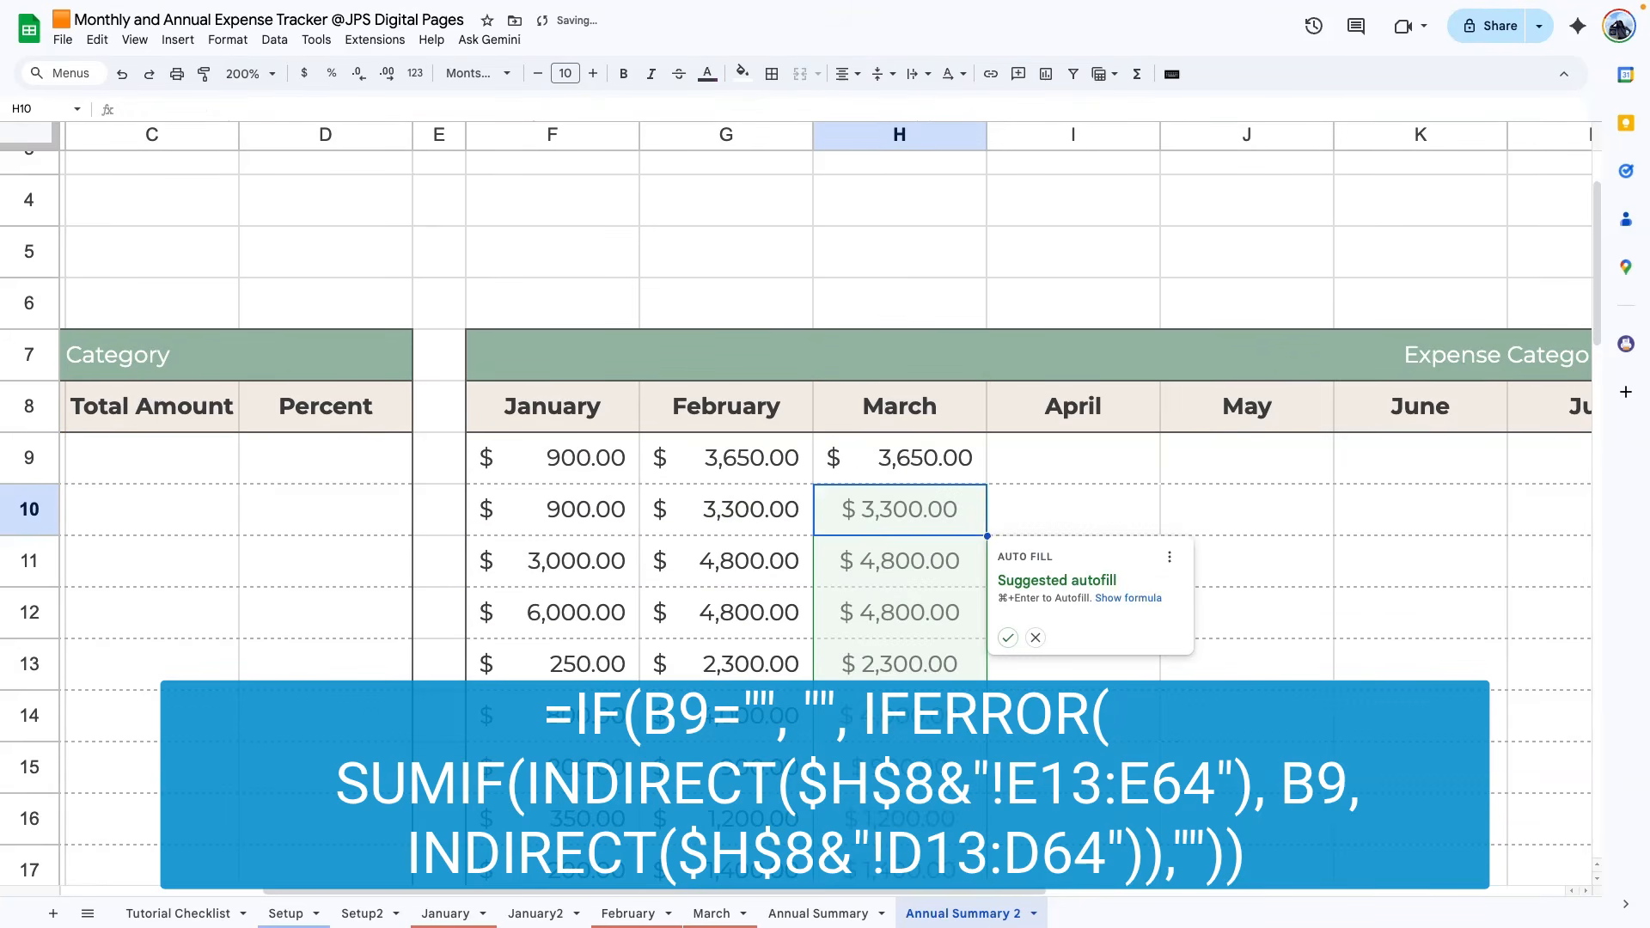
click(1035, 637)
double_click(931, 457)
click(917, 622)
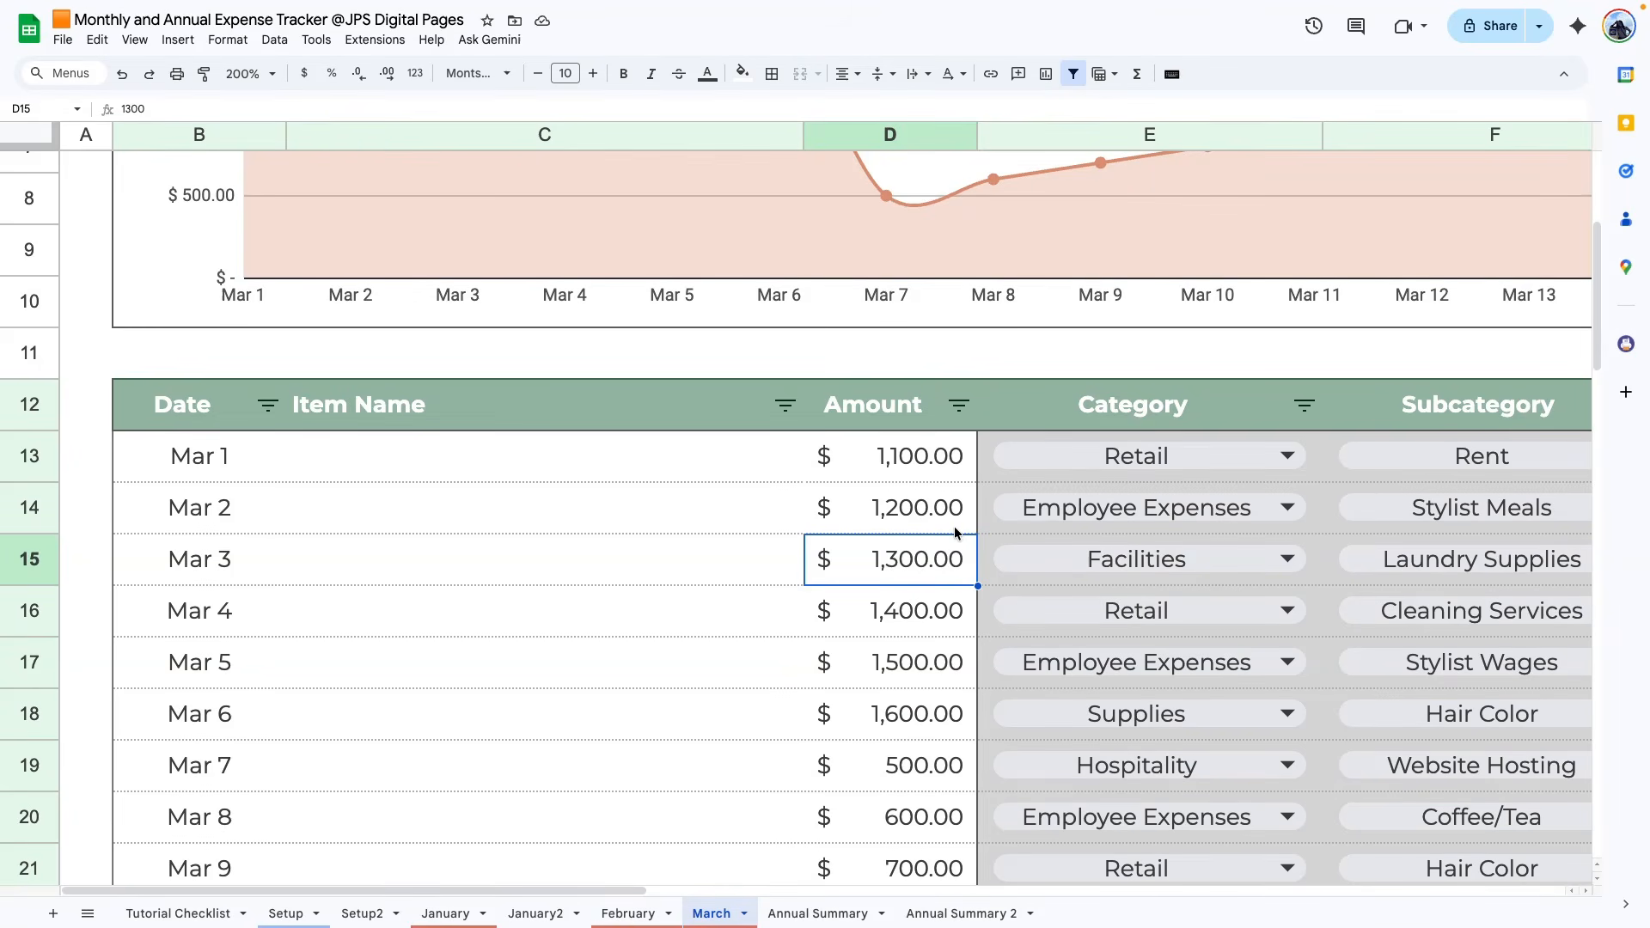
- Change sample amounts on the March sheet, setting the Mar 14 amount in D26 to 800, and return to Annual Summary 2
text(1300)
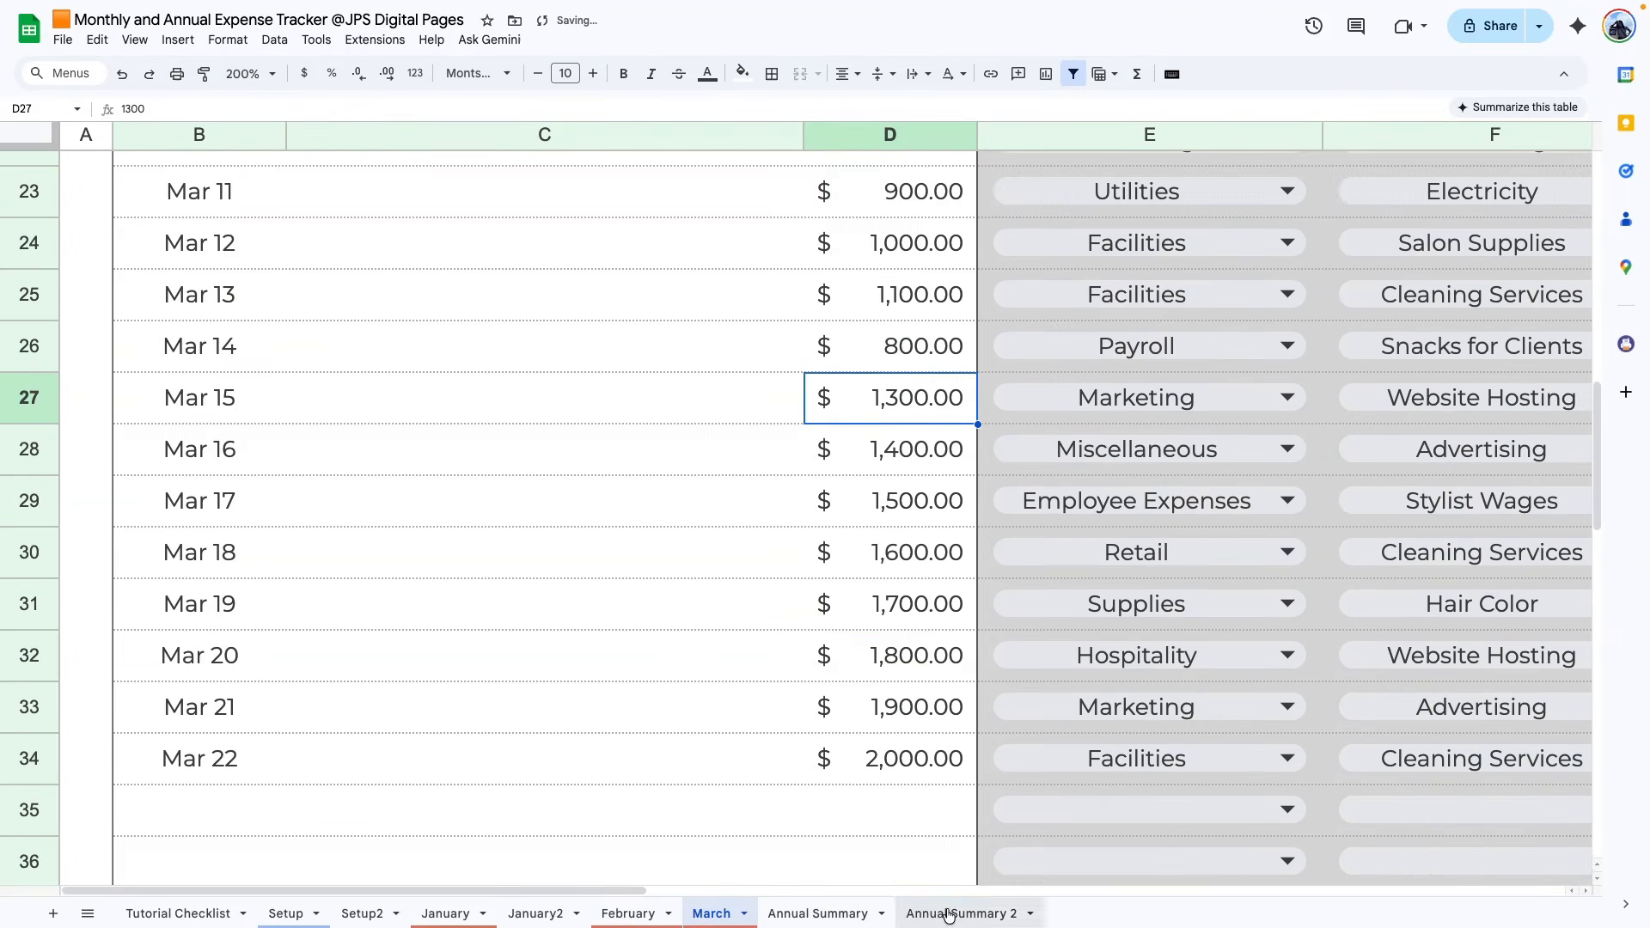
click(948, 916)
click(915, 601)
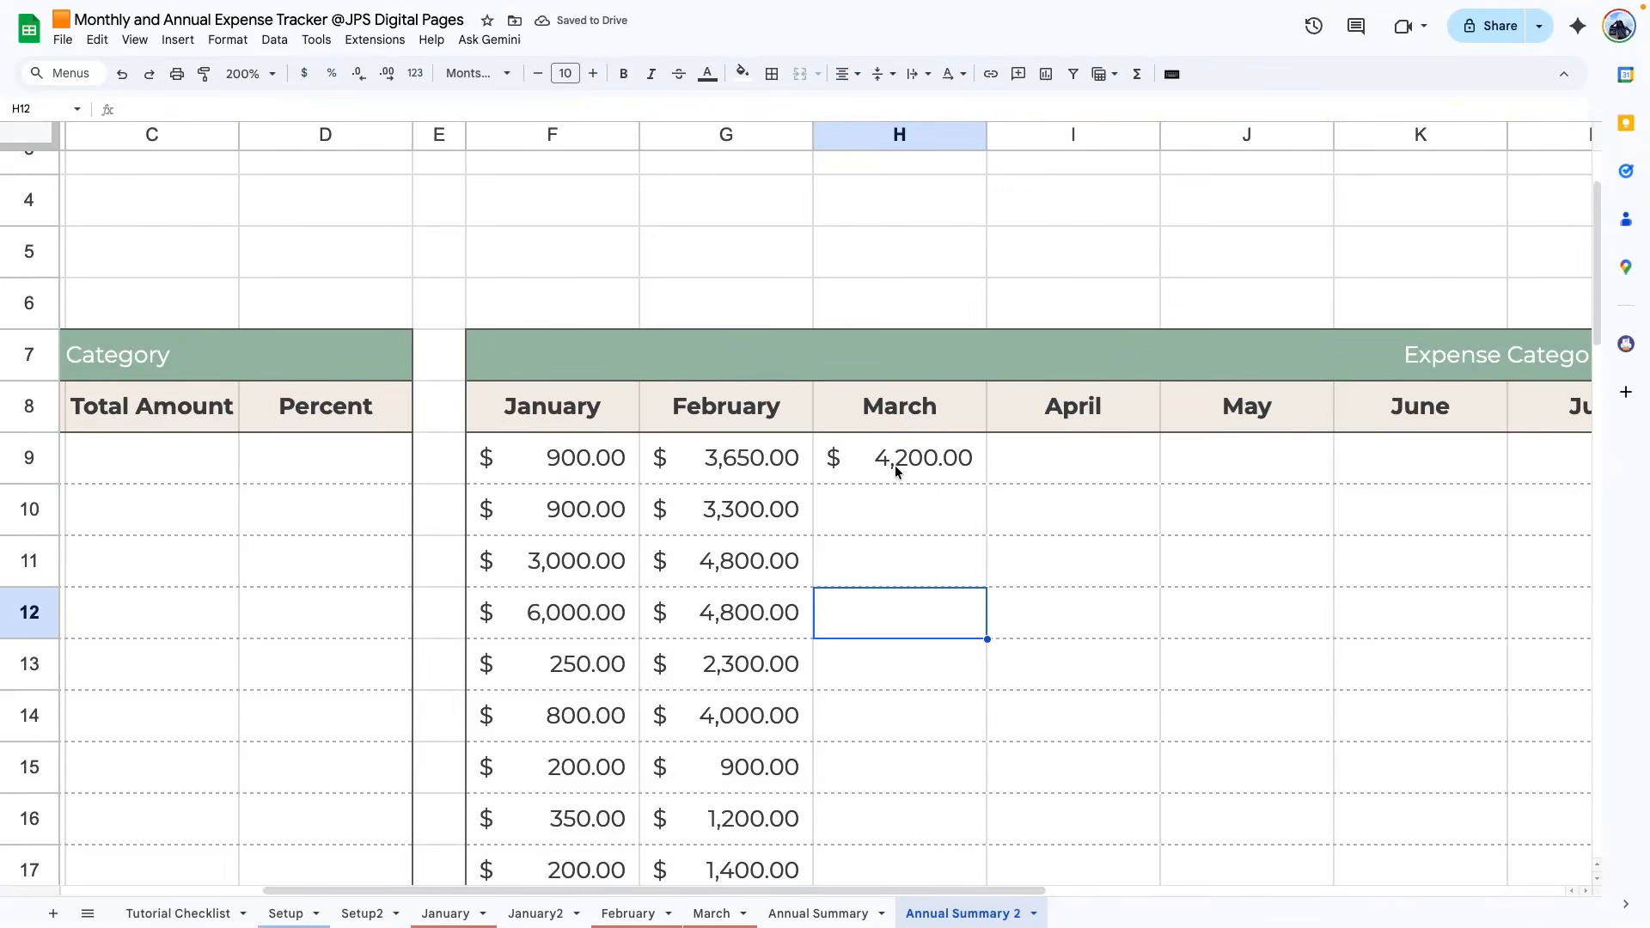
- Copy the March formula from H9 on Annual Summary 2 into April's cell I9
triple_click(899, 460)
click(864, 538)
click(842, 567)
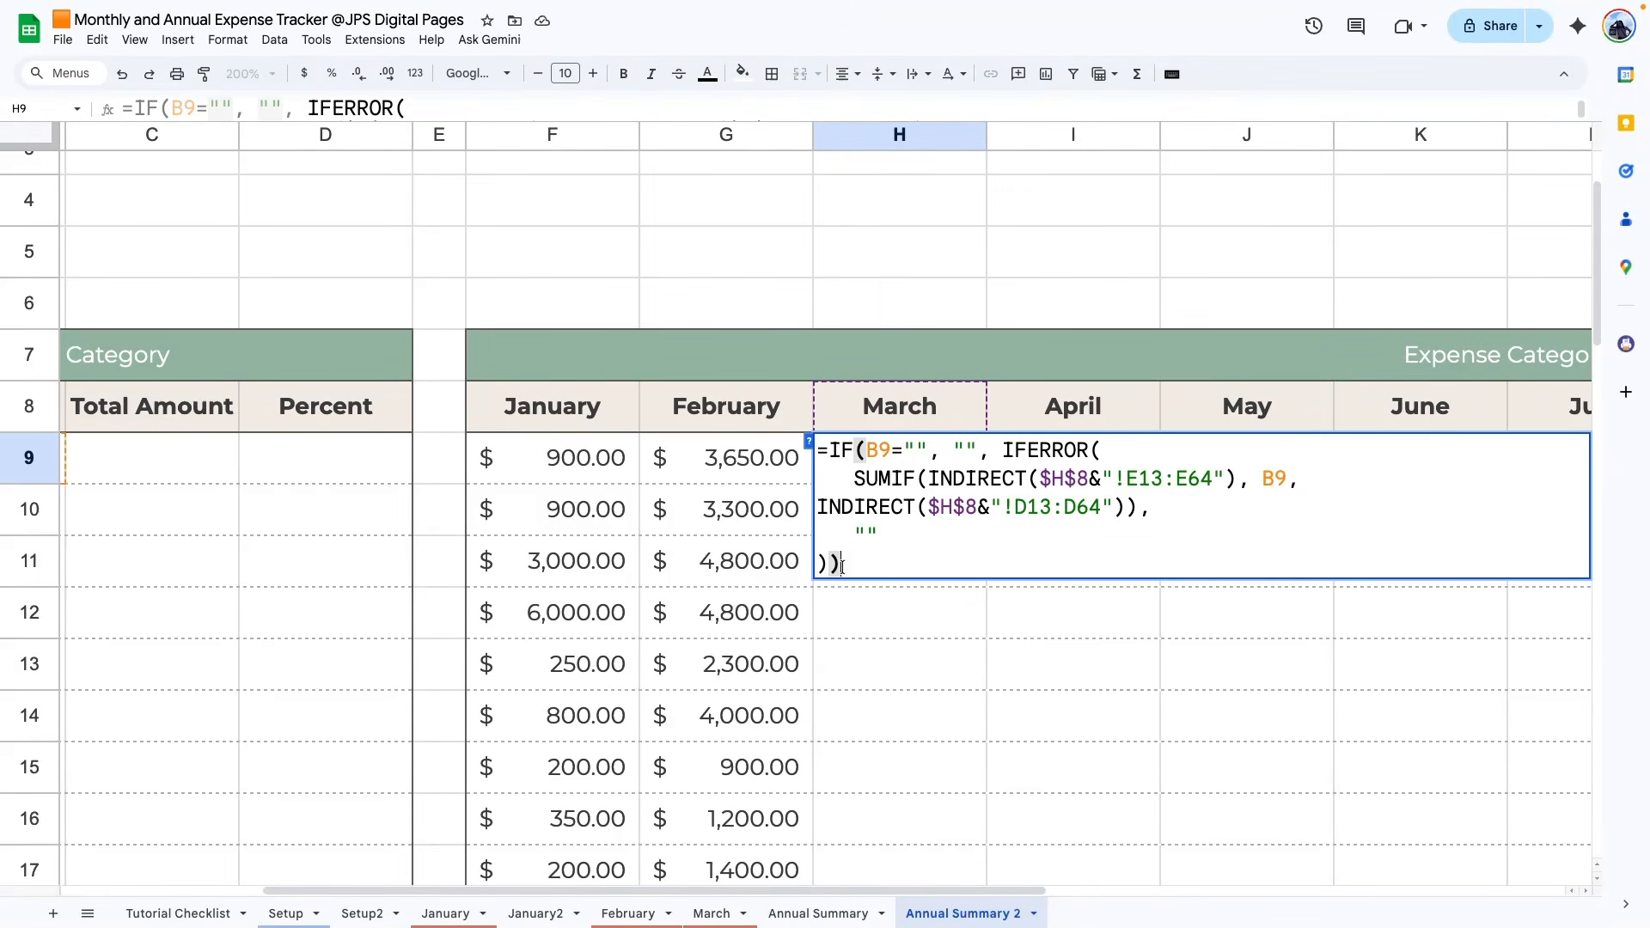
drag(842, 566, 815, 445)
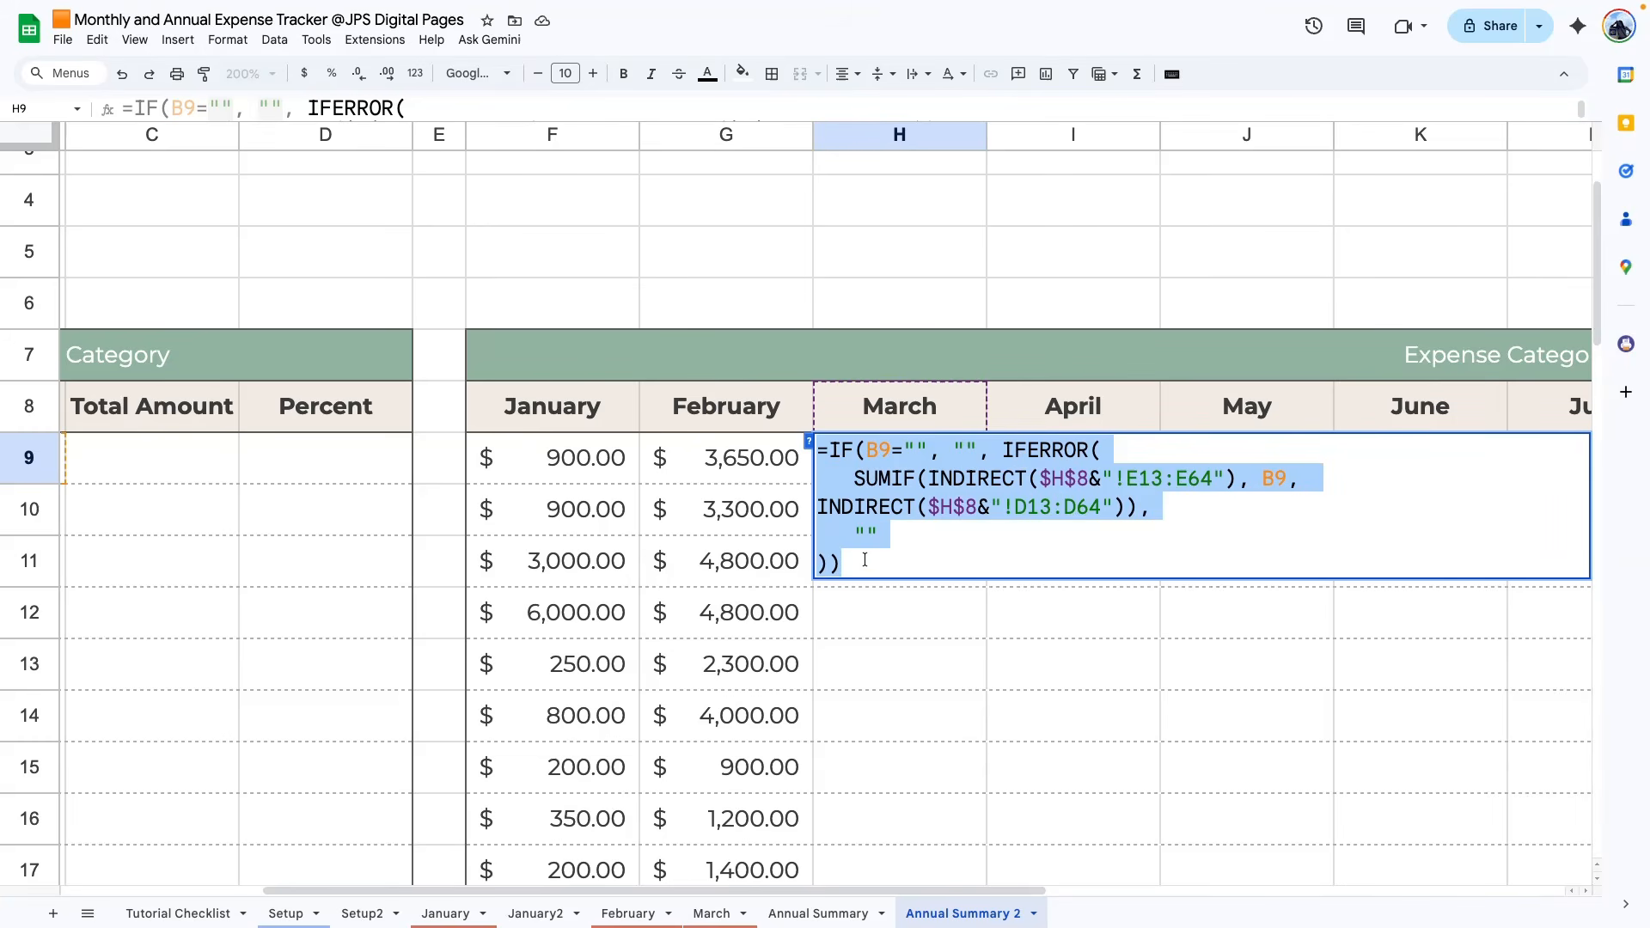
key(super+c)
click(907, 663)
double_click(1057, 478)
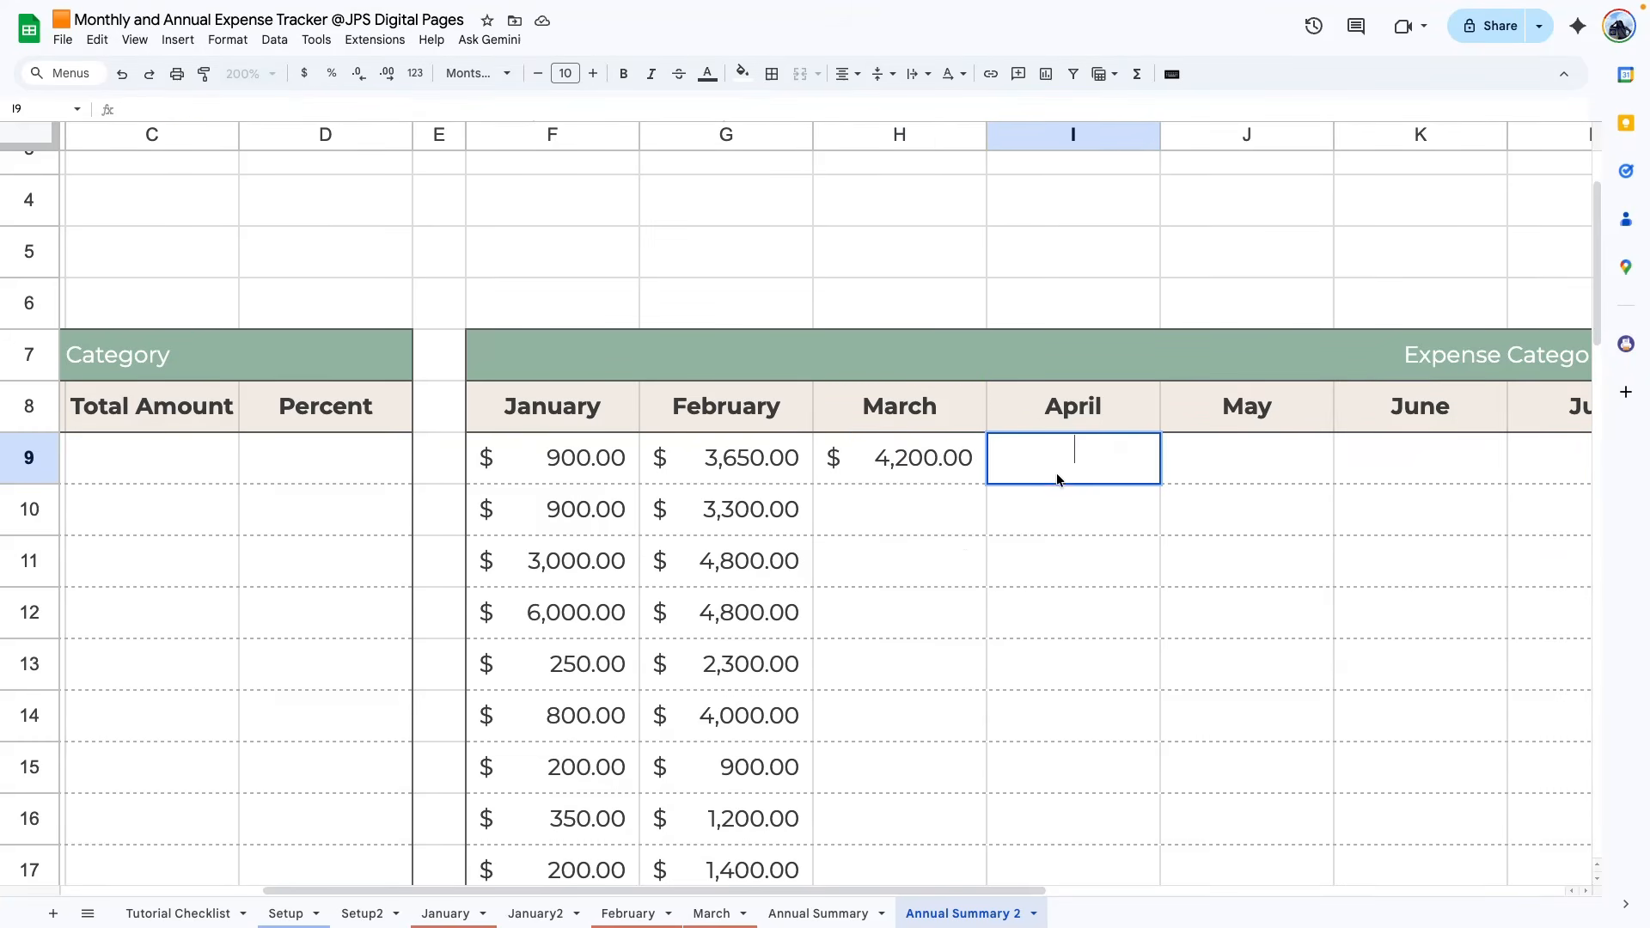
key(super+v)
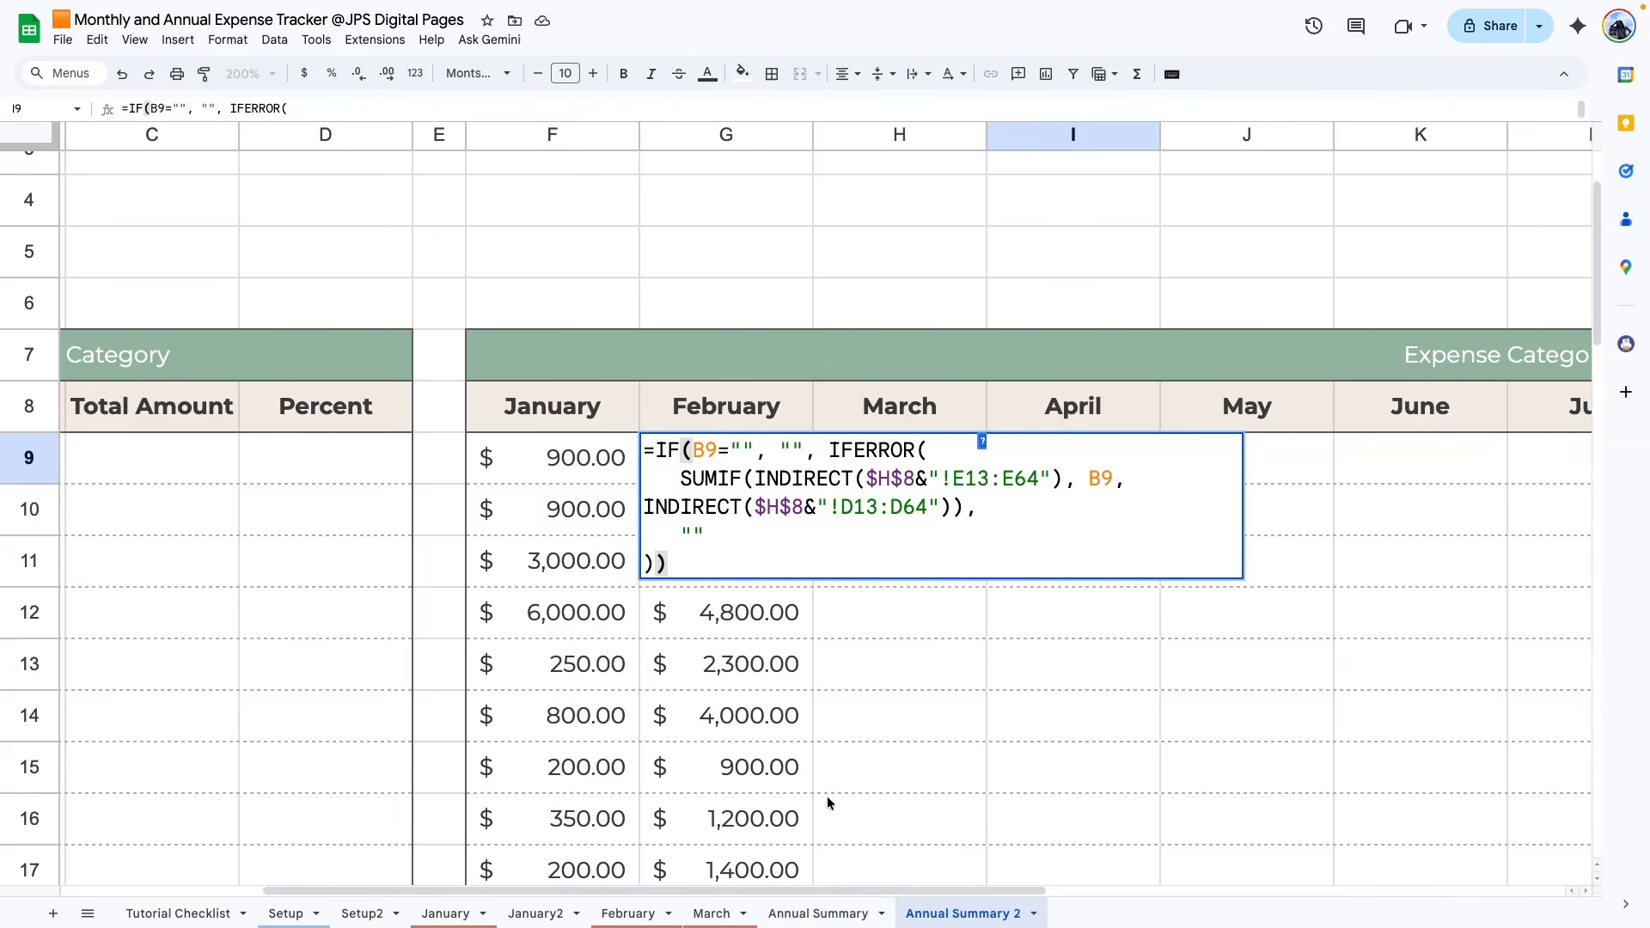
- Change both $H$8 references in the I9 formula to $I$8 and check the edited formula
double_click(884, 475)
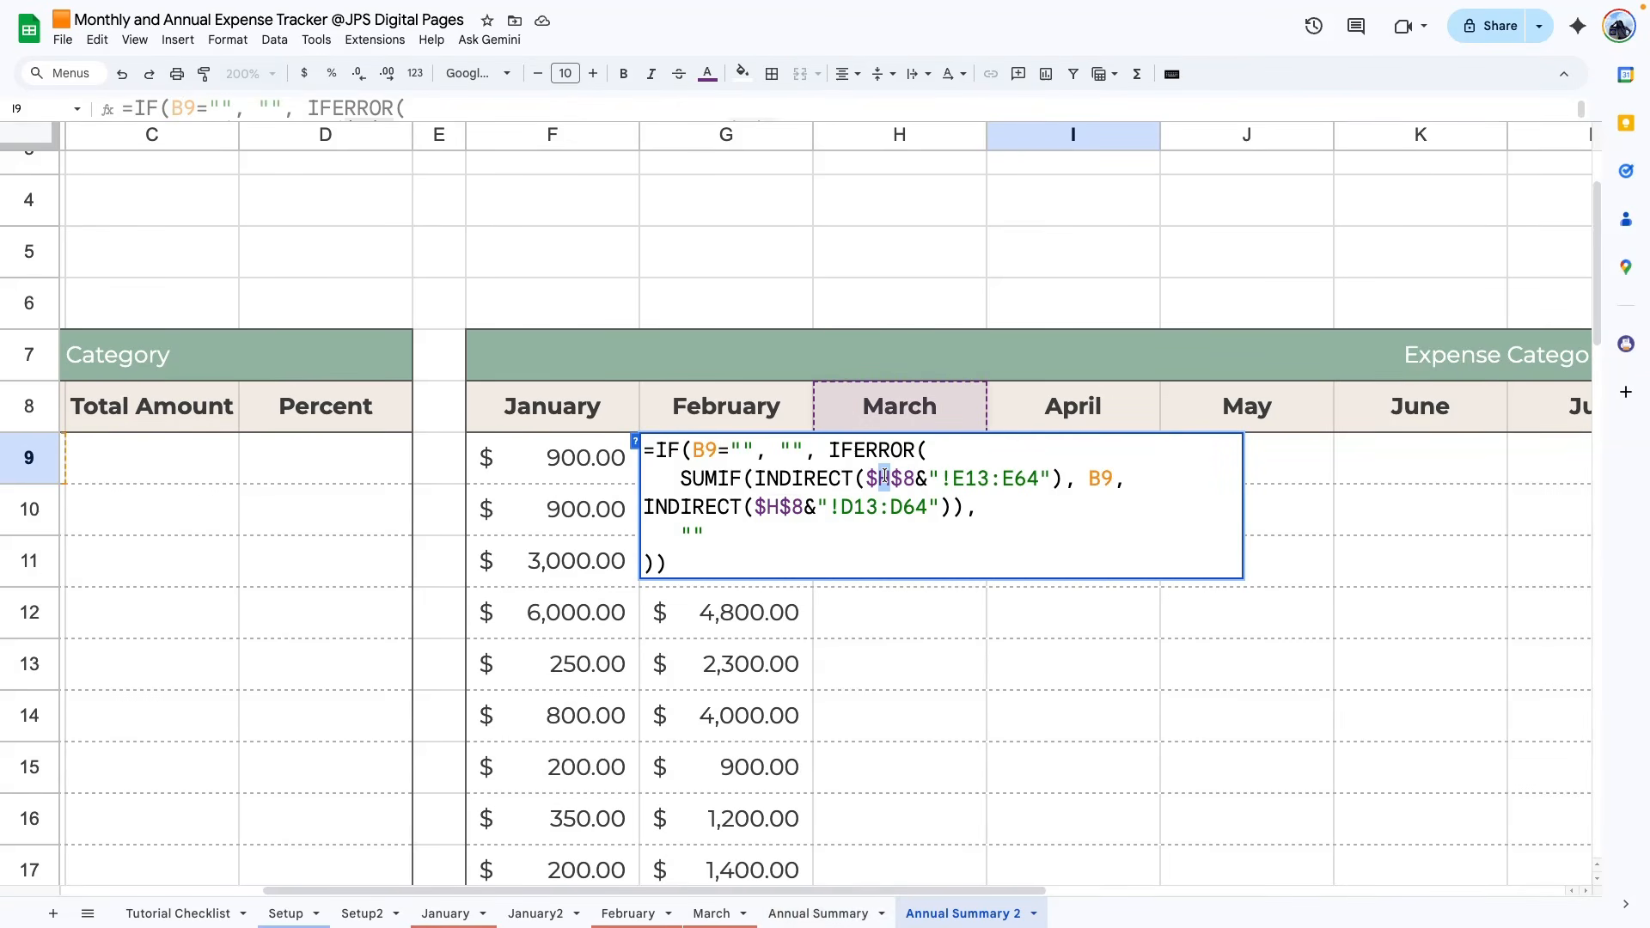
text(I)
double_click(772, 508)
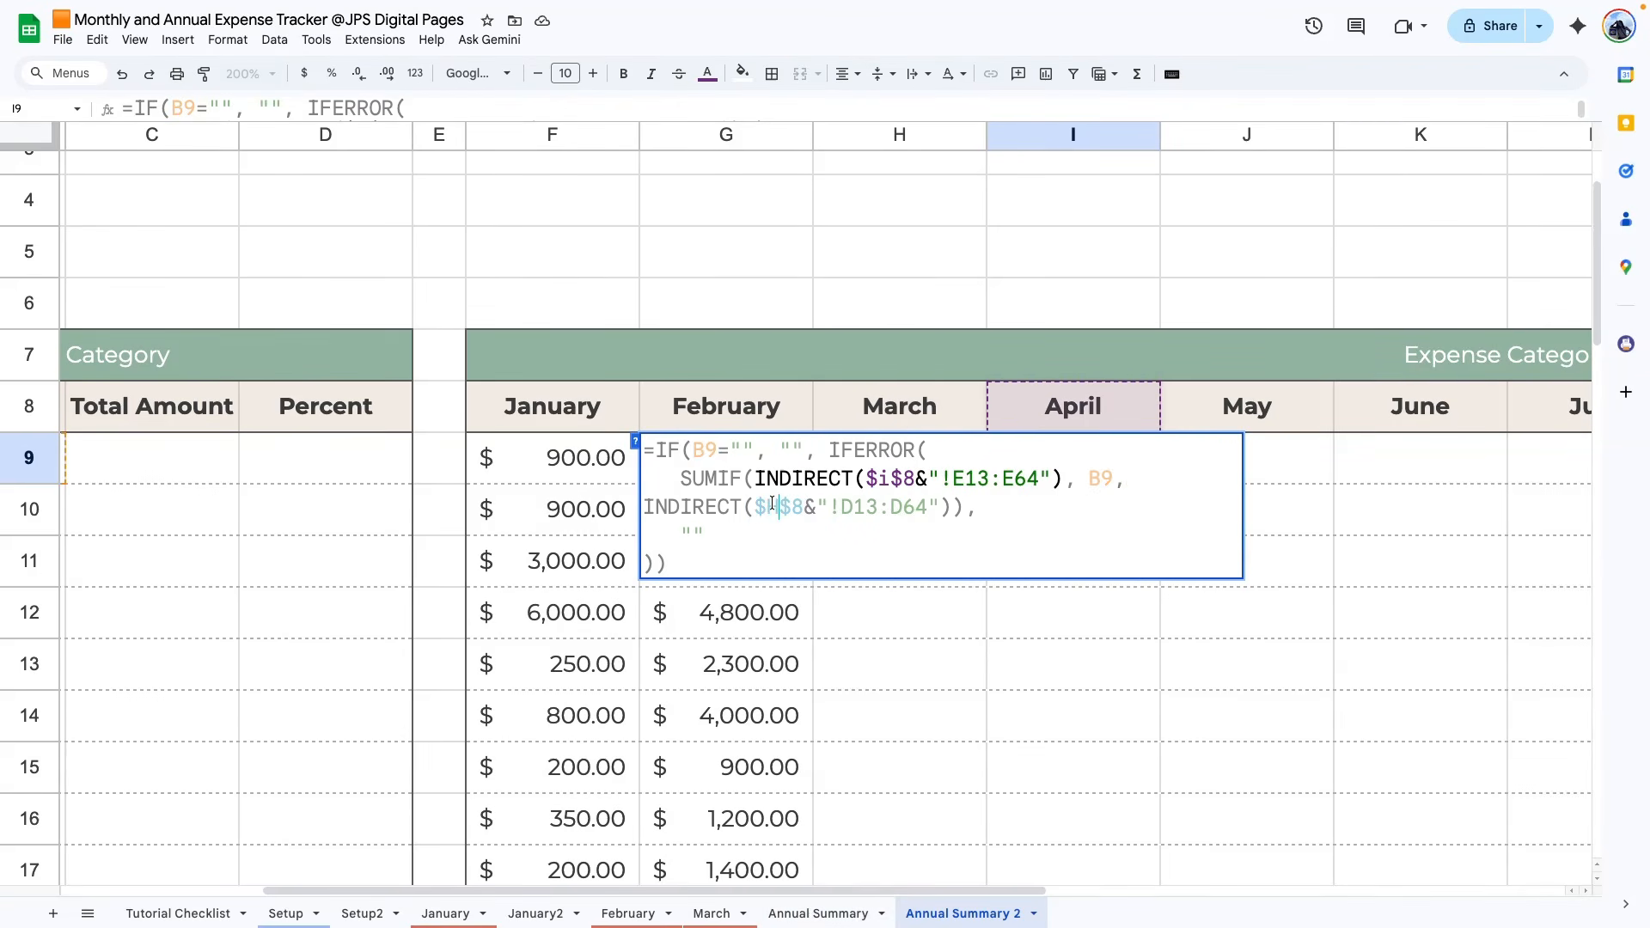
text(I)
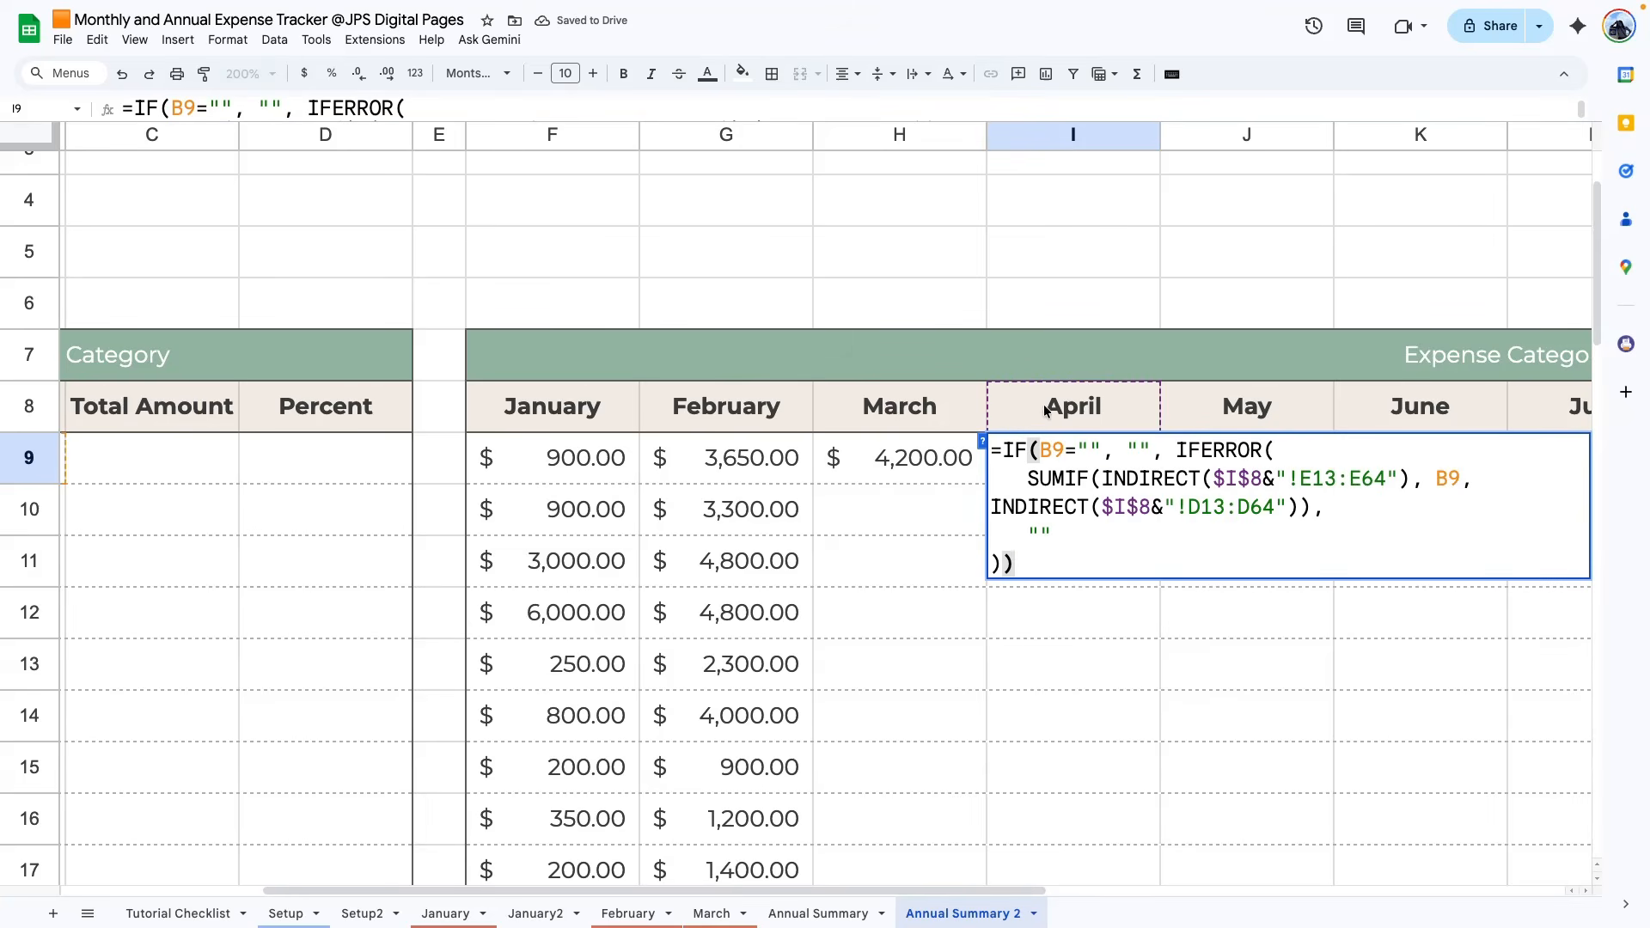
click(921, 514)
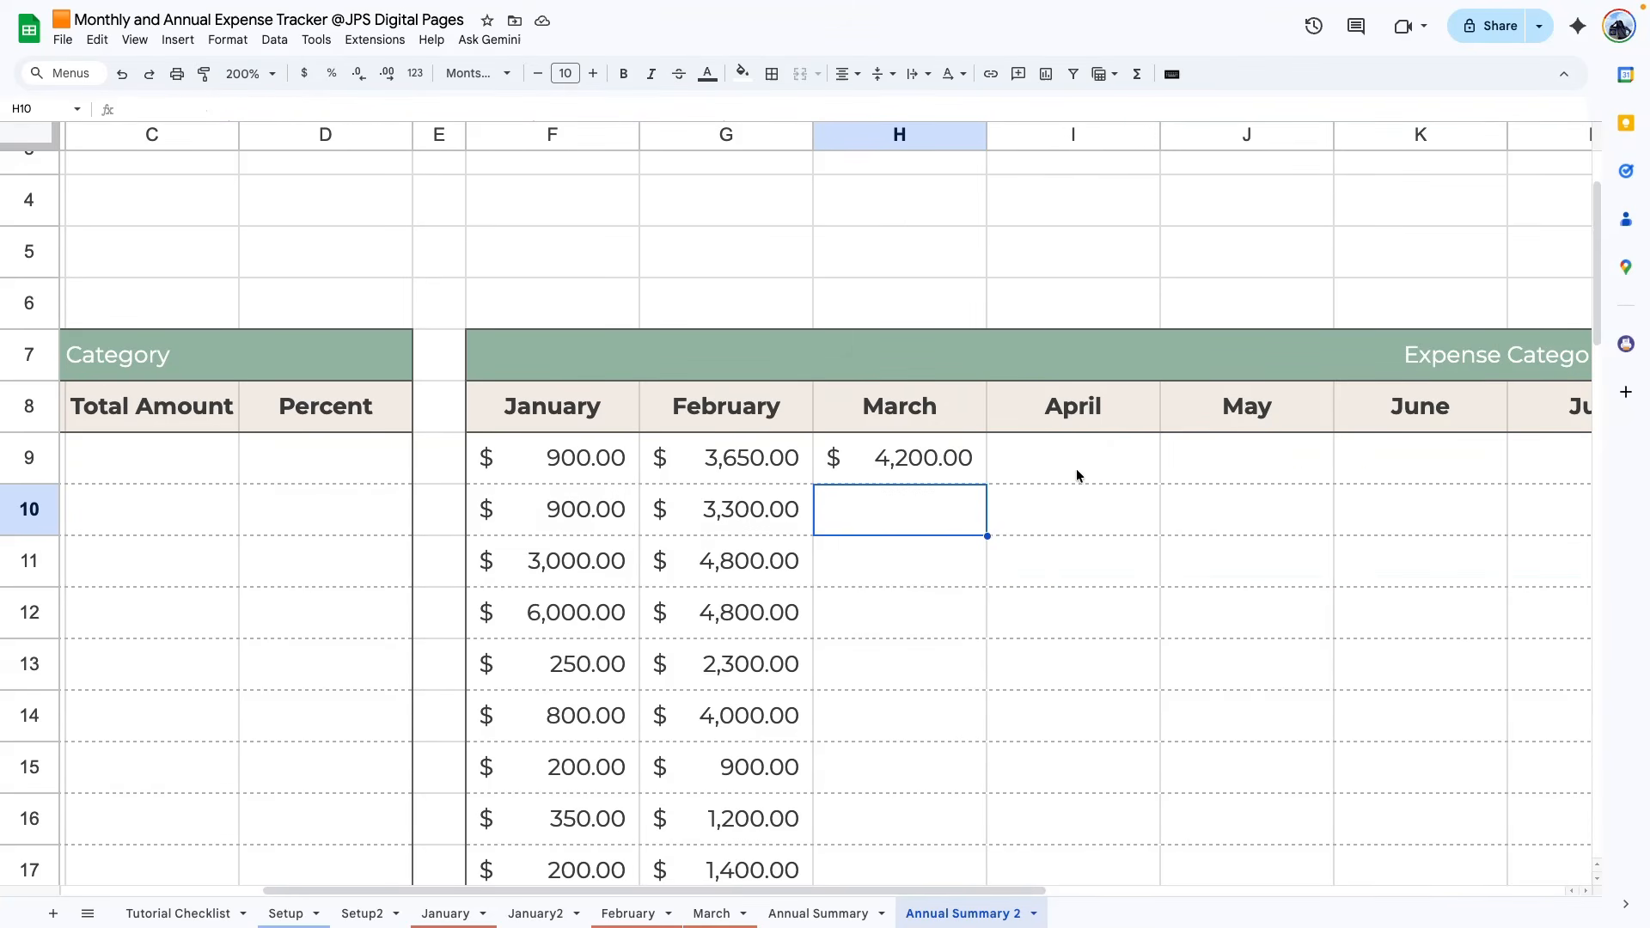
double_click(1075, 467)
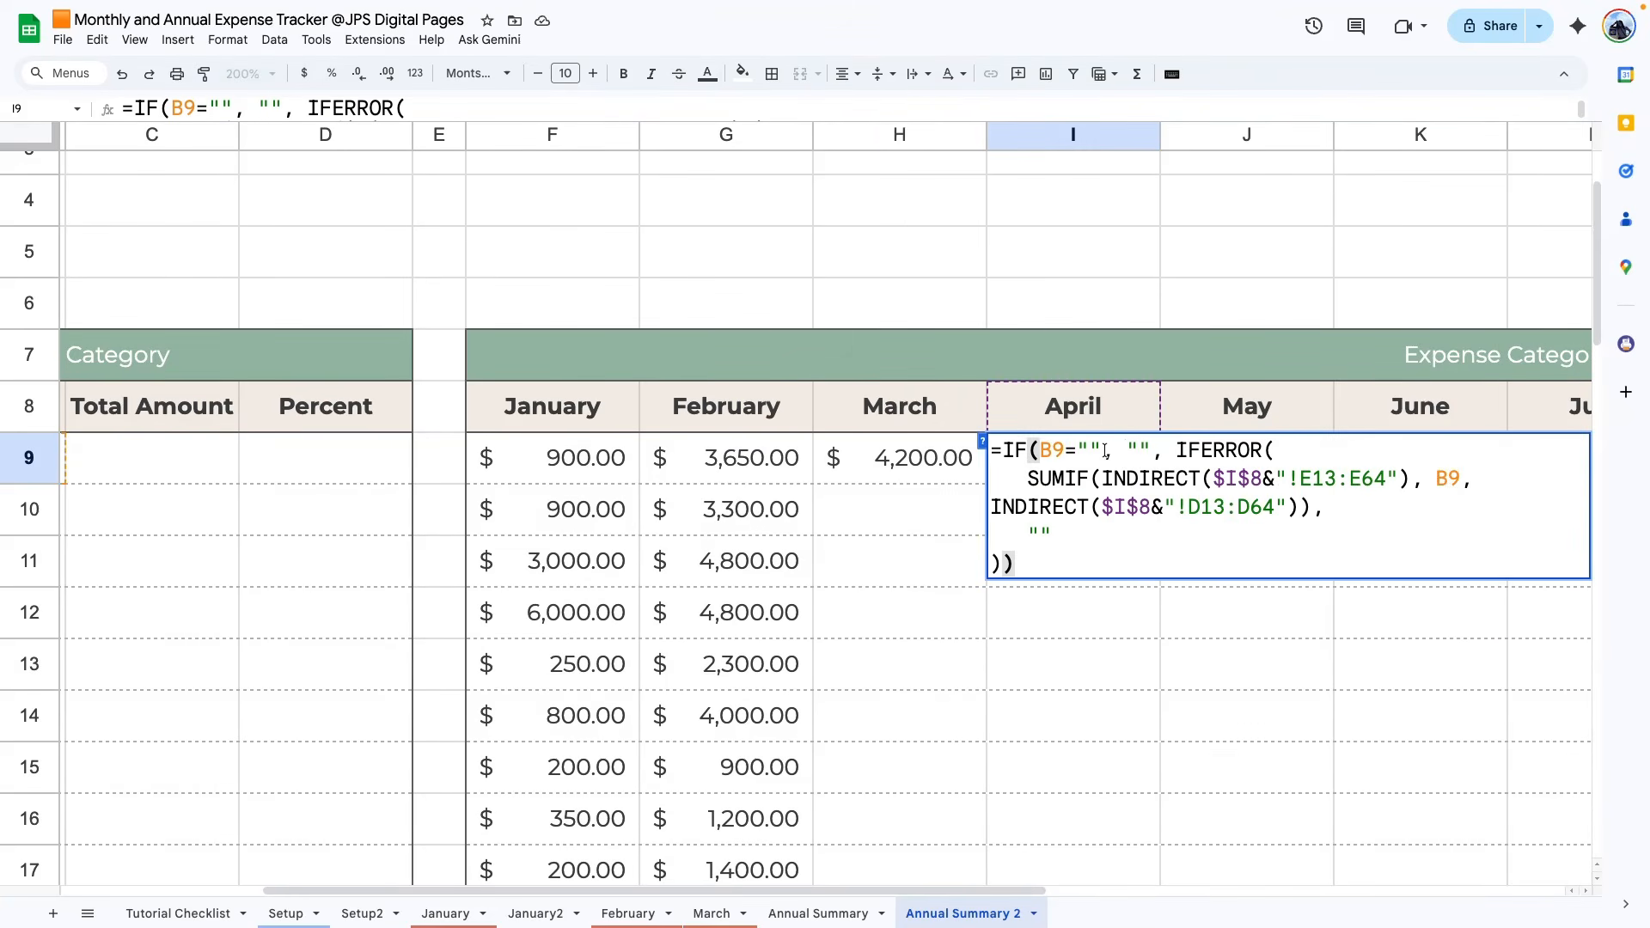
click(952, 526)
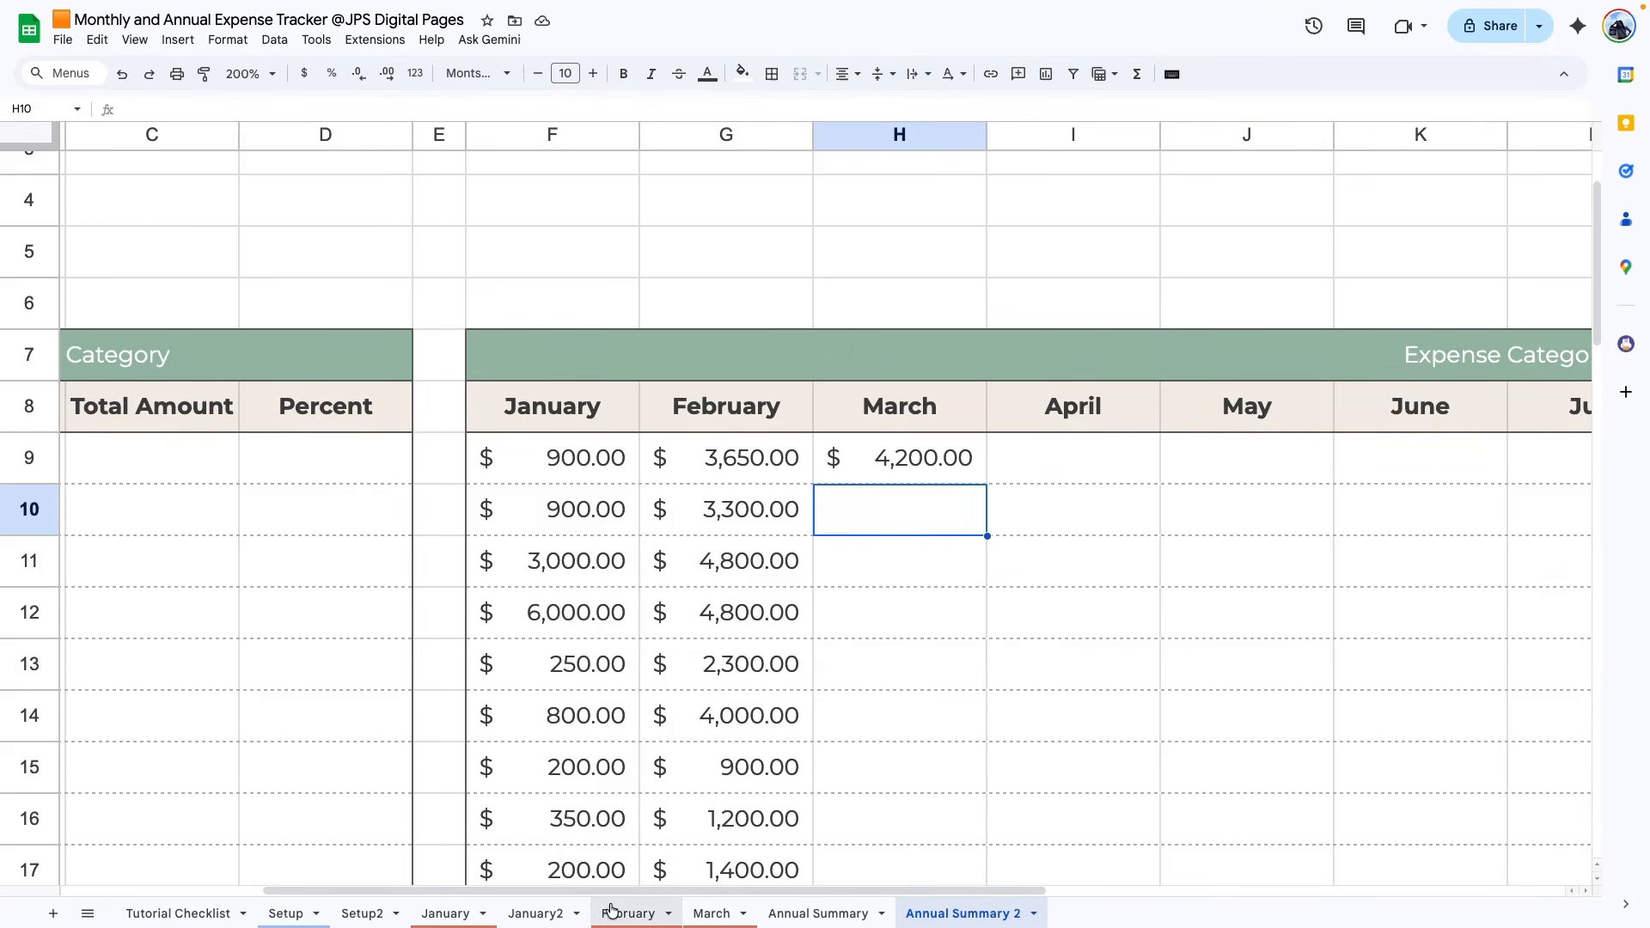
- Rename the January2 sheet as April to match the April column header, and return to Annual Summary 2
click(520, 917)
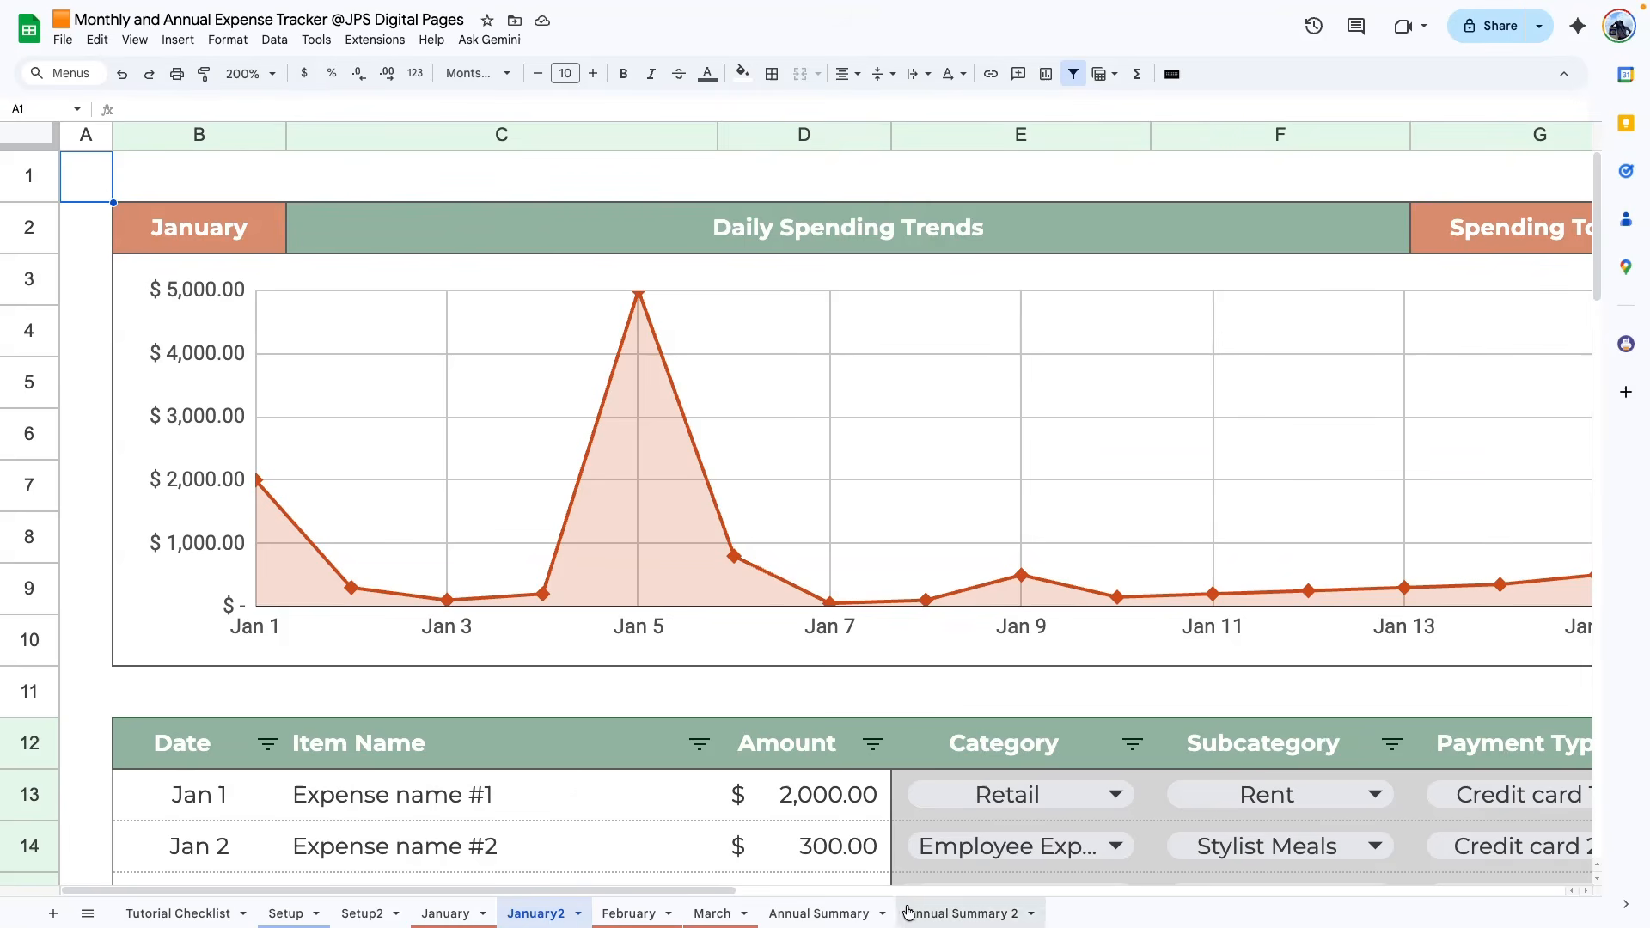
click(954, 914)
click(1058, 416)
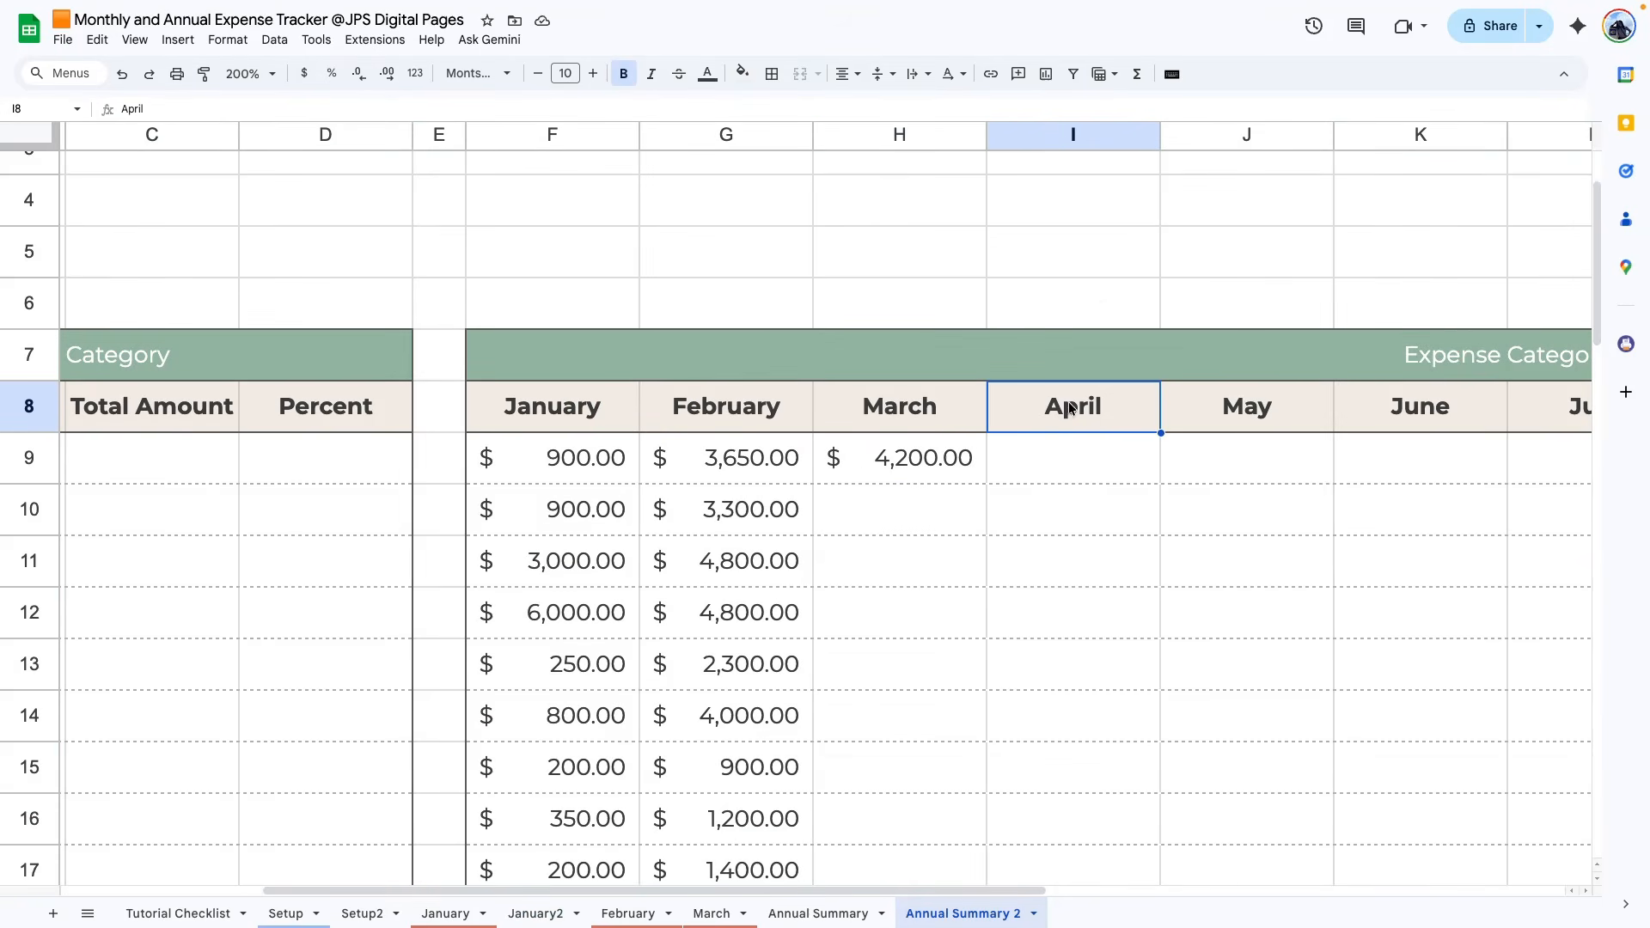
click(535, 916)
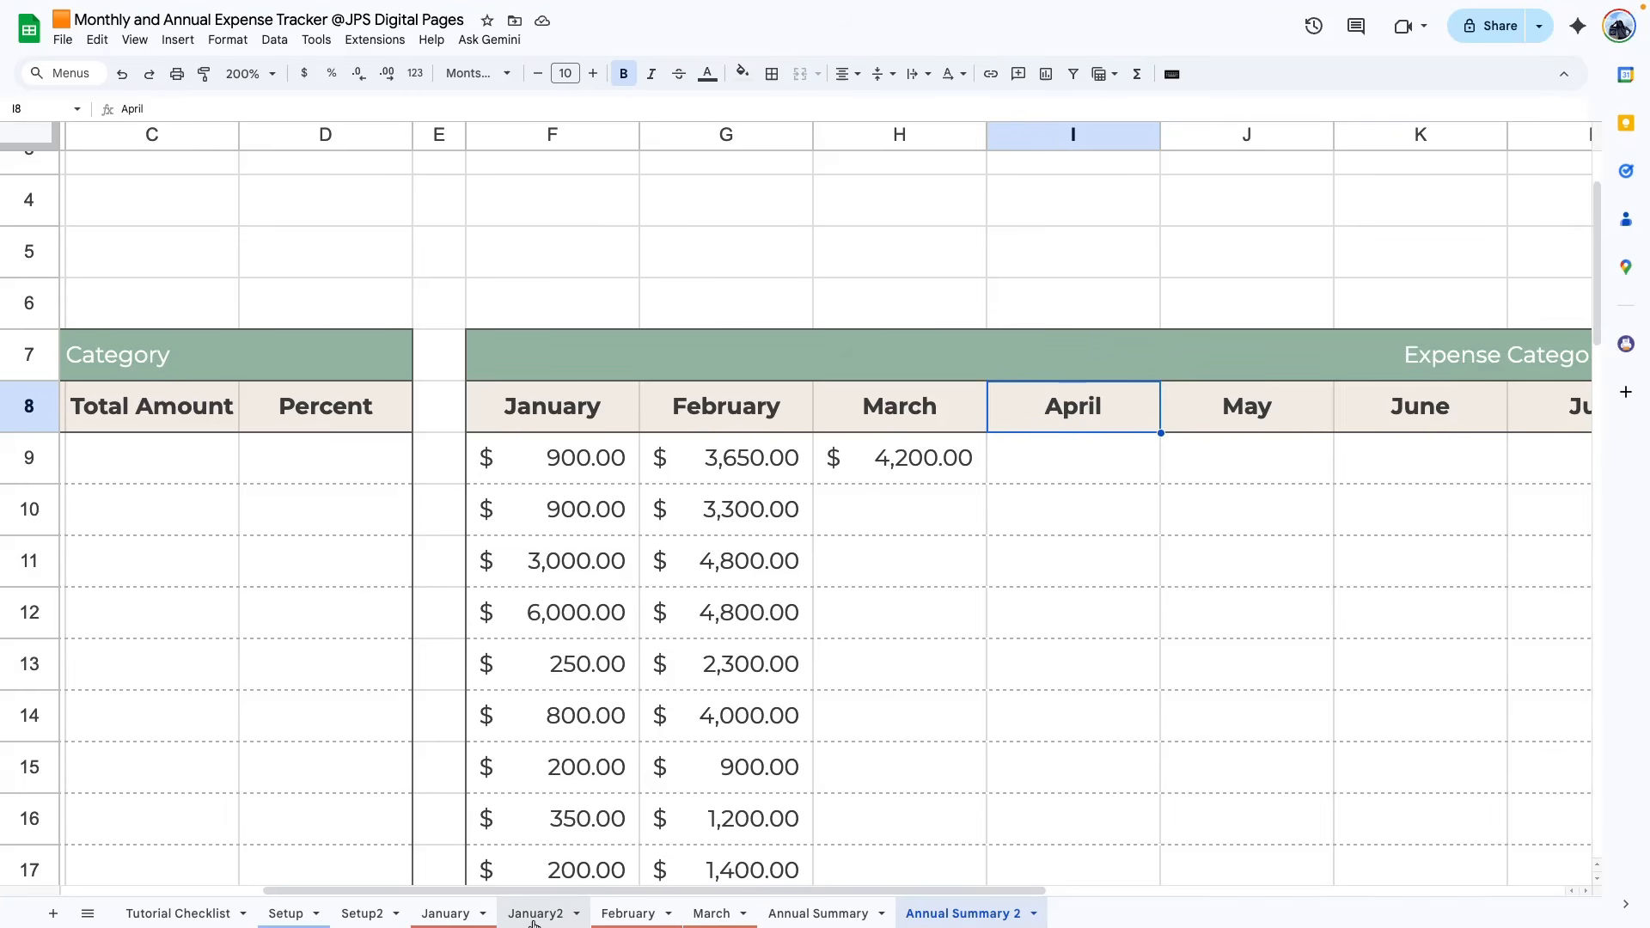
text(A)
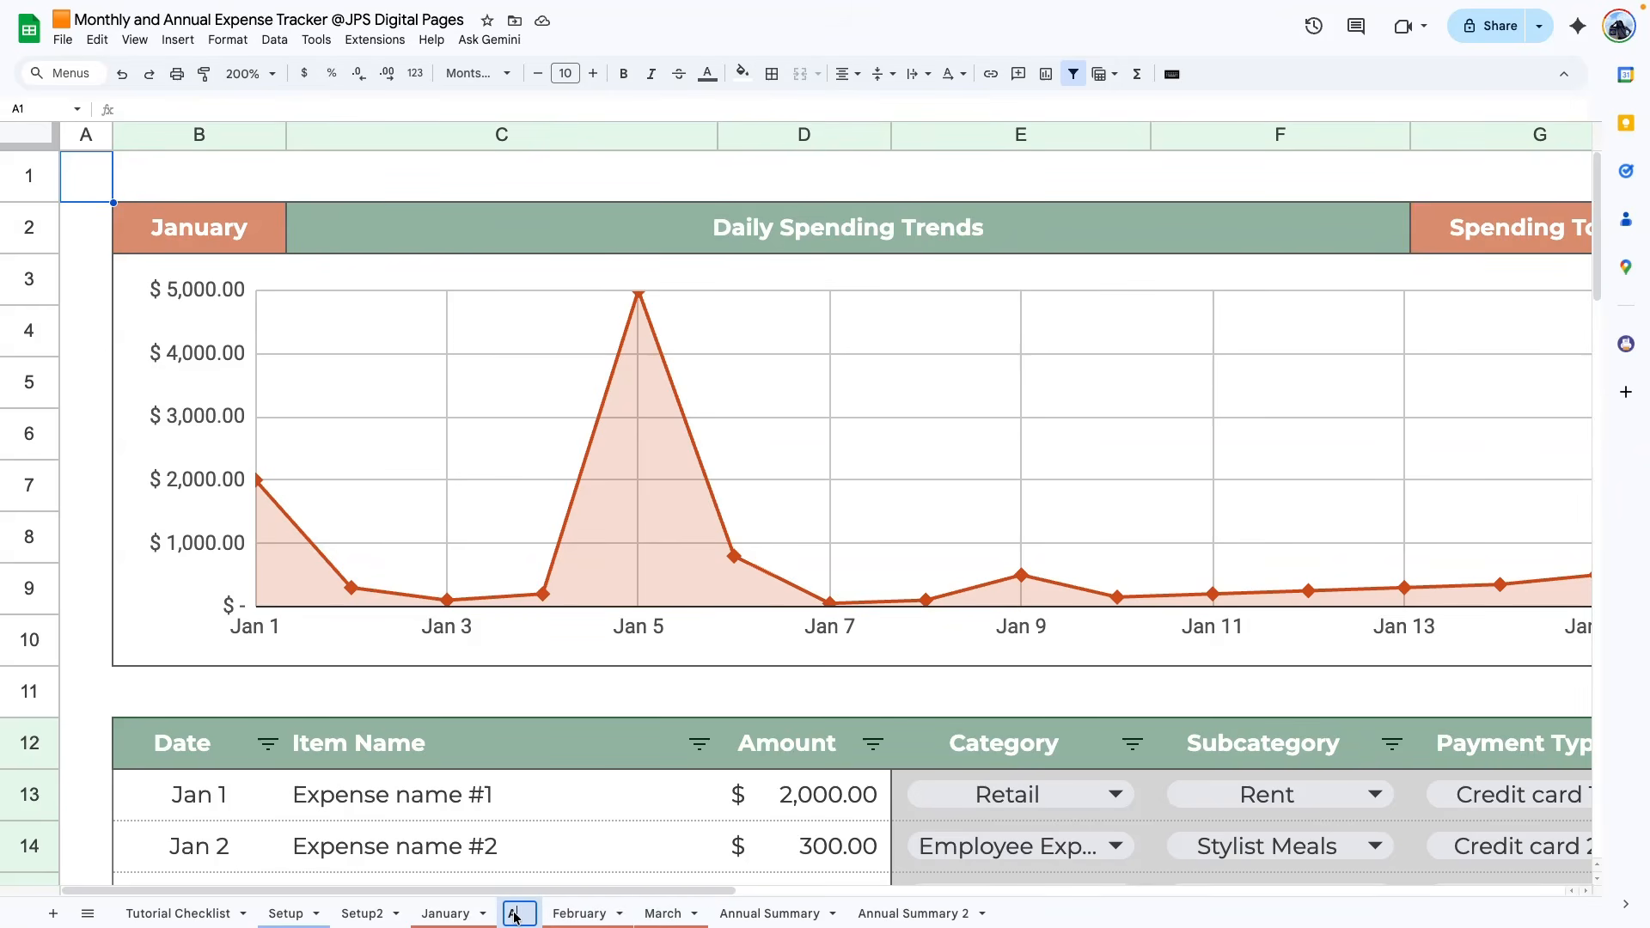
text(pril)
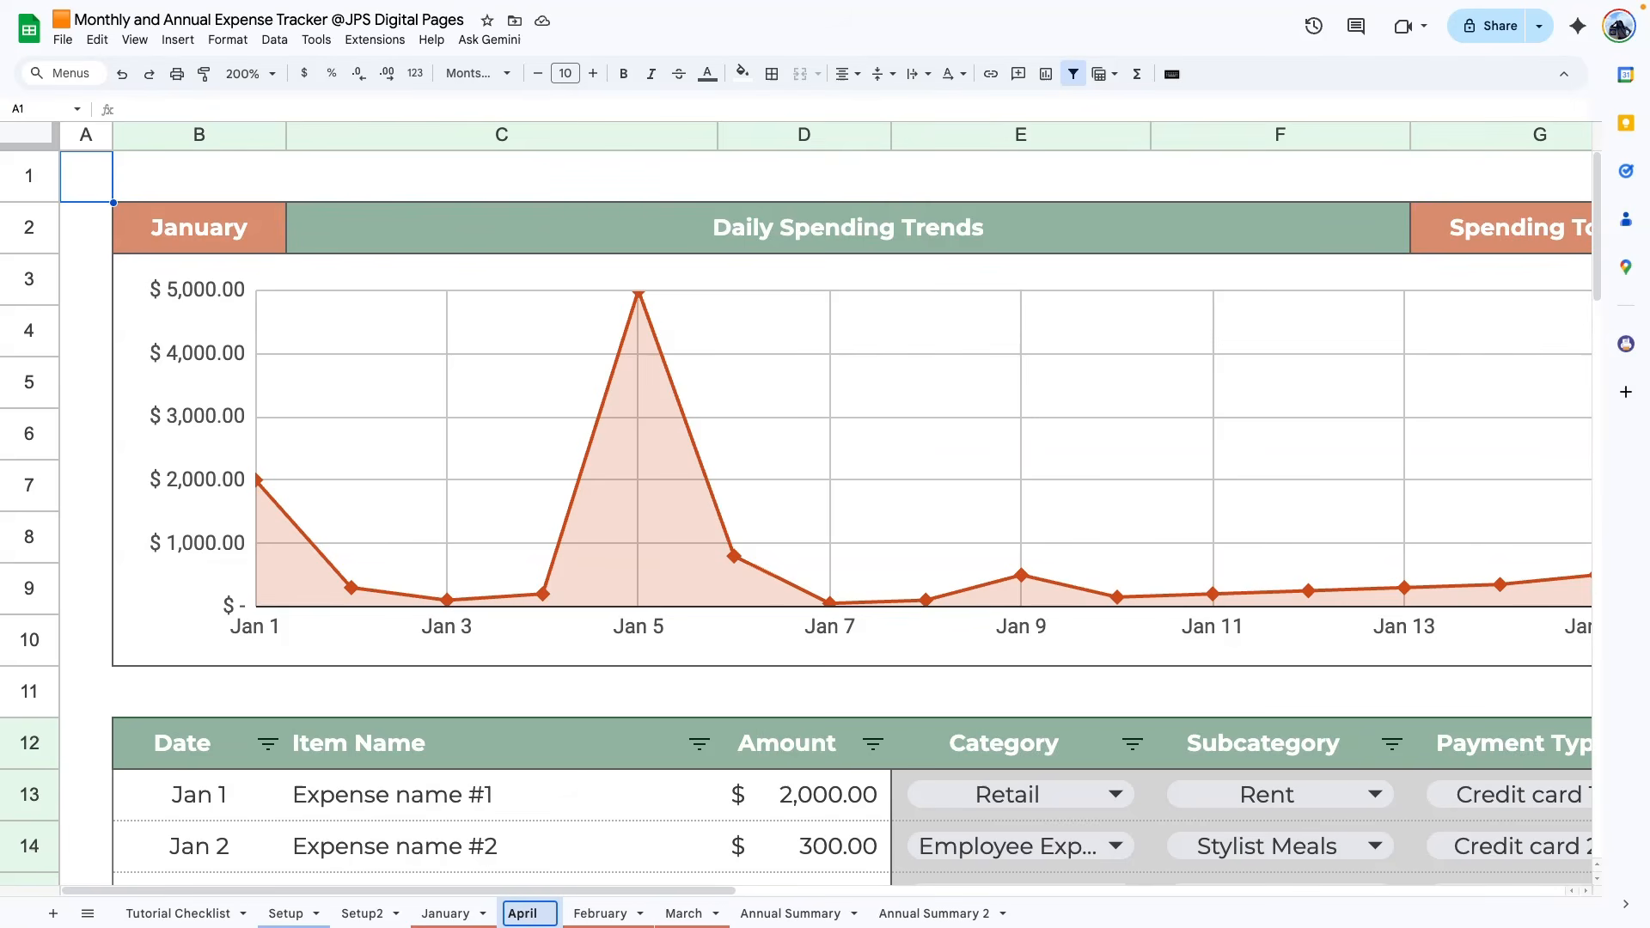
key(Return)
click(897, 916)
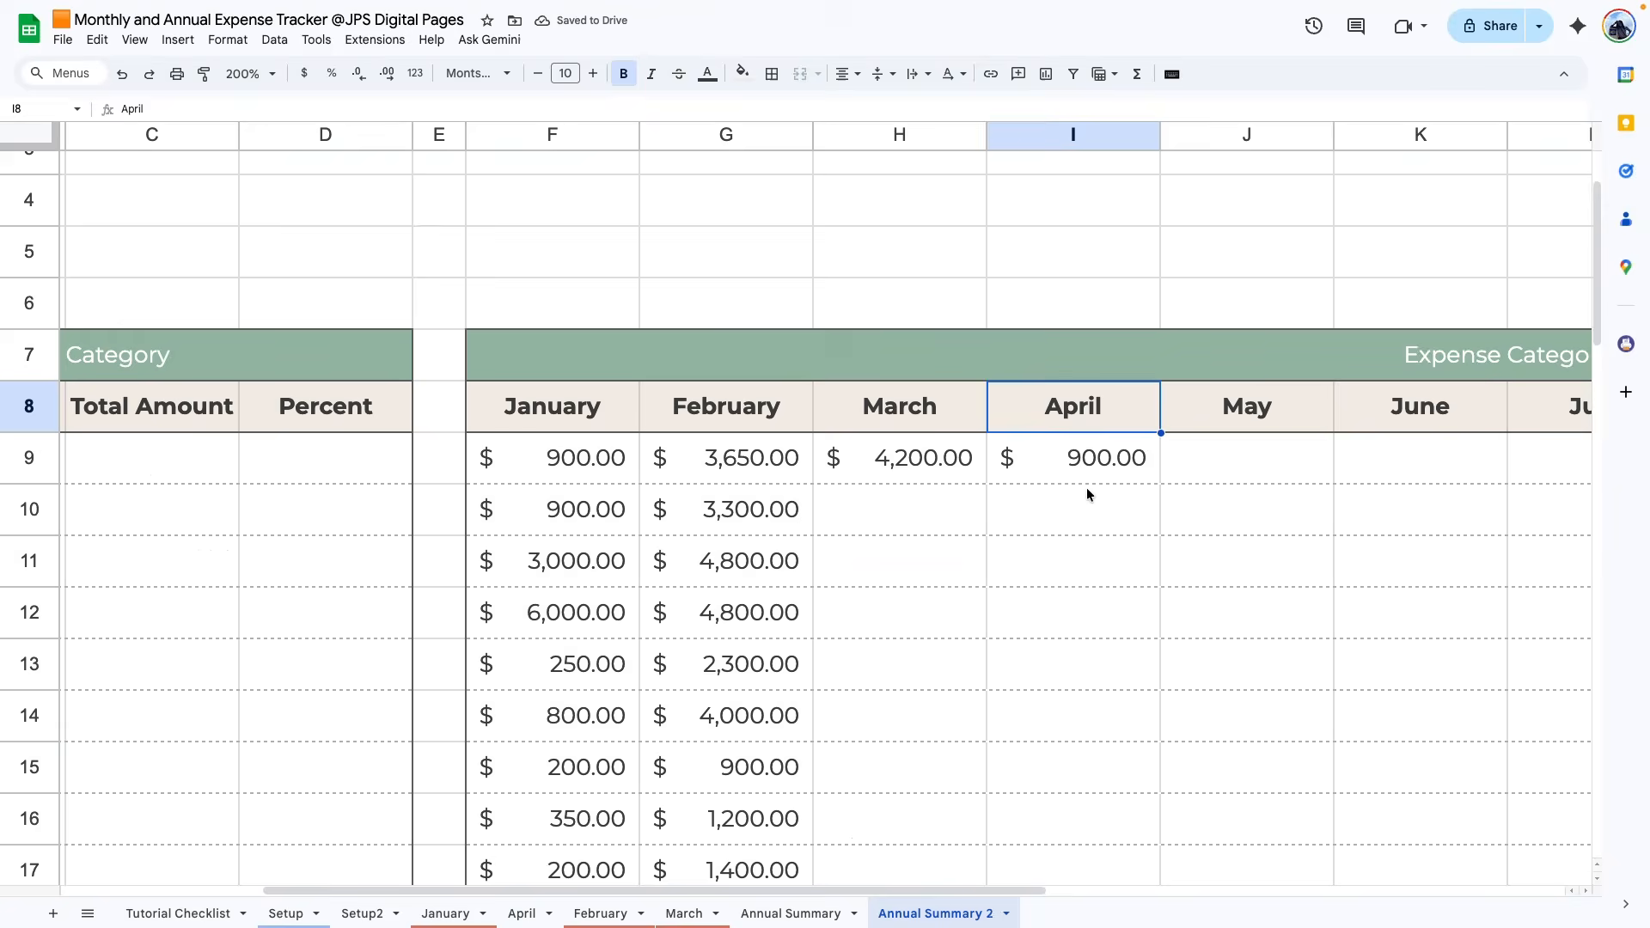
- Copy the April formula from I9 into May's cell J9
click(1035, 461)
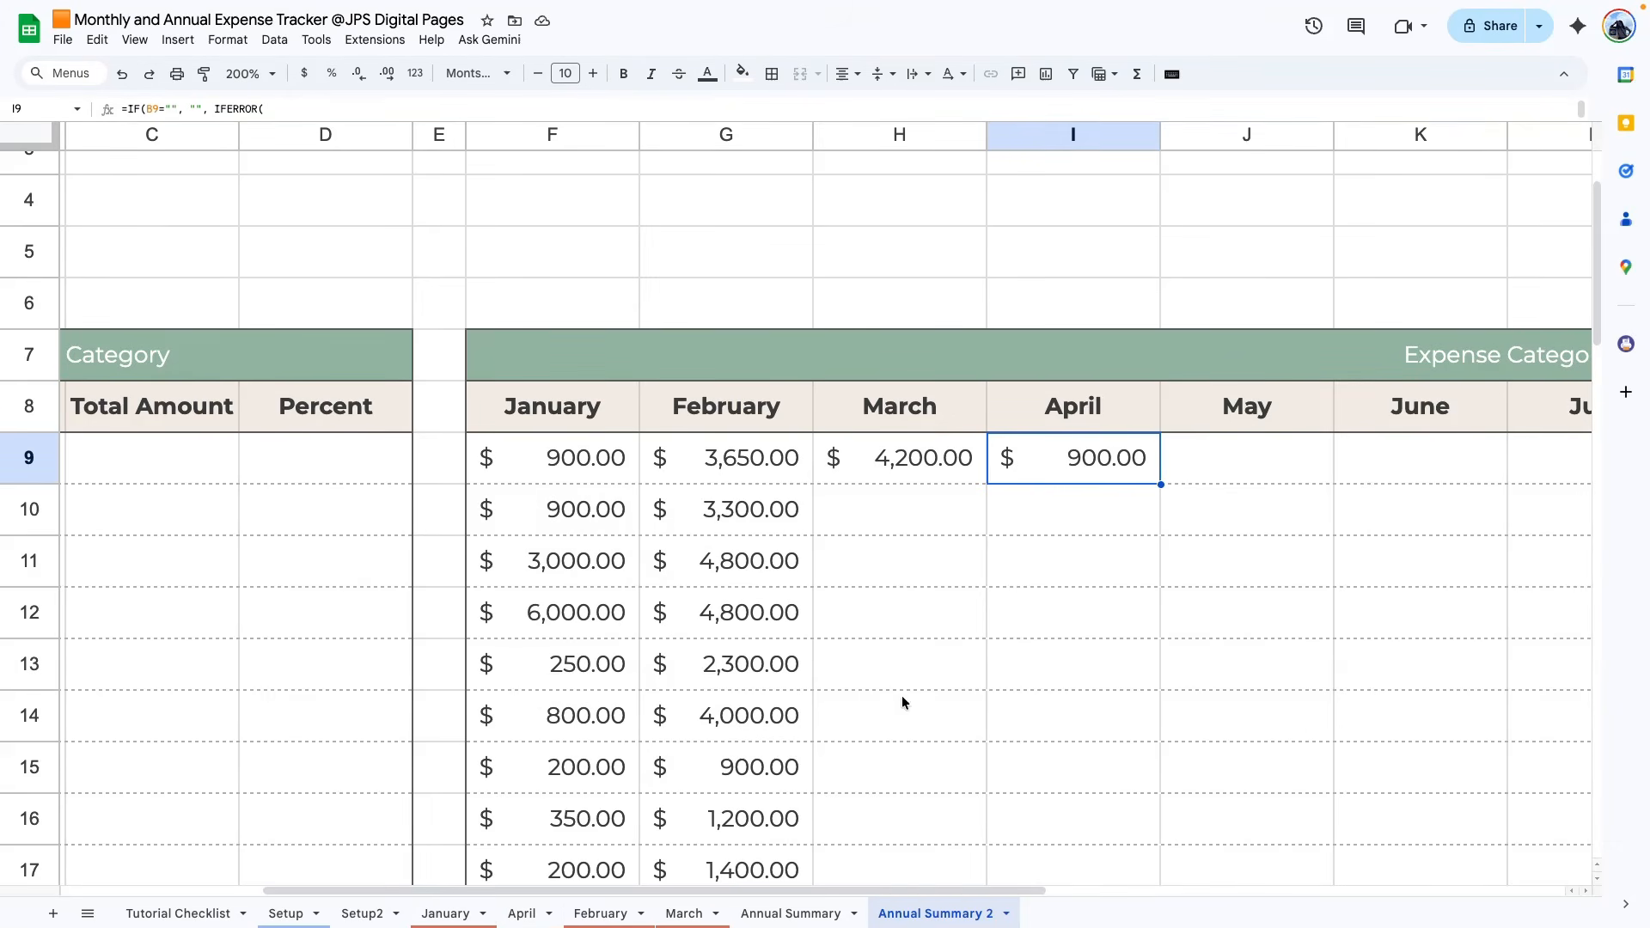
drag(946, 892, 1220, 885)
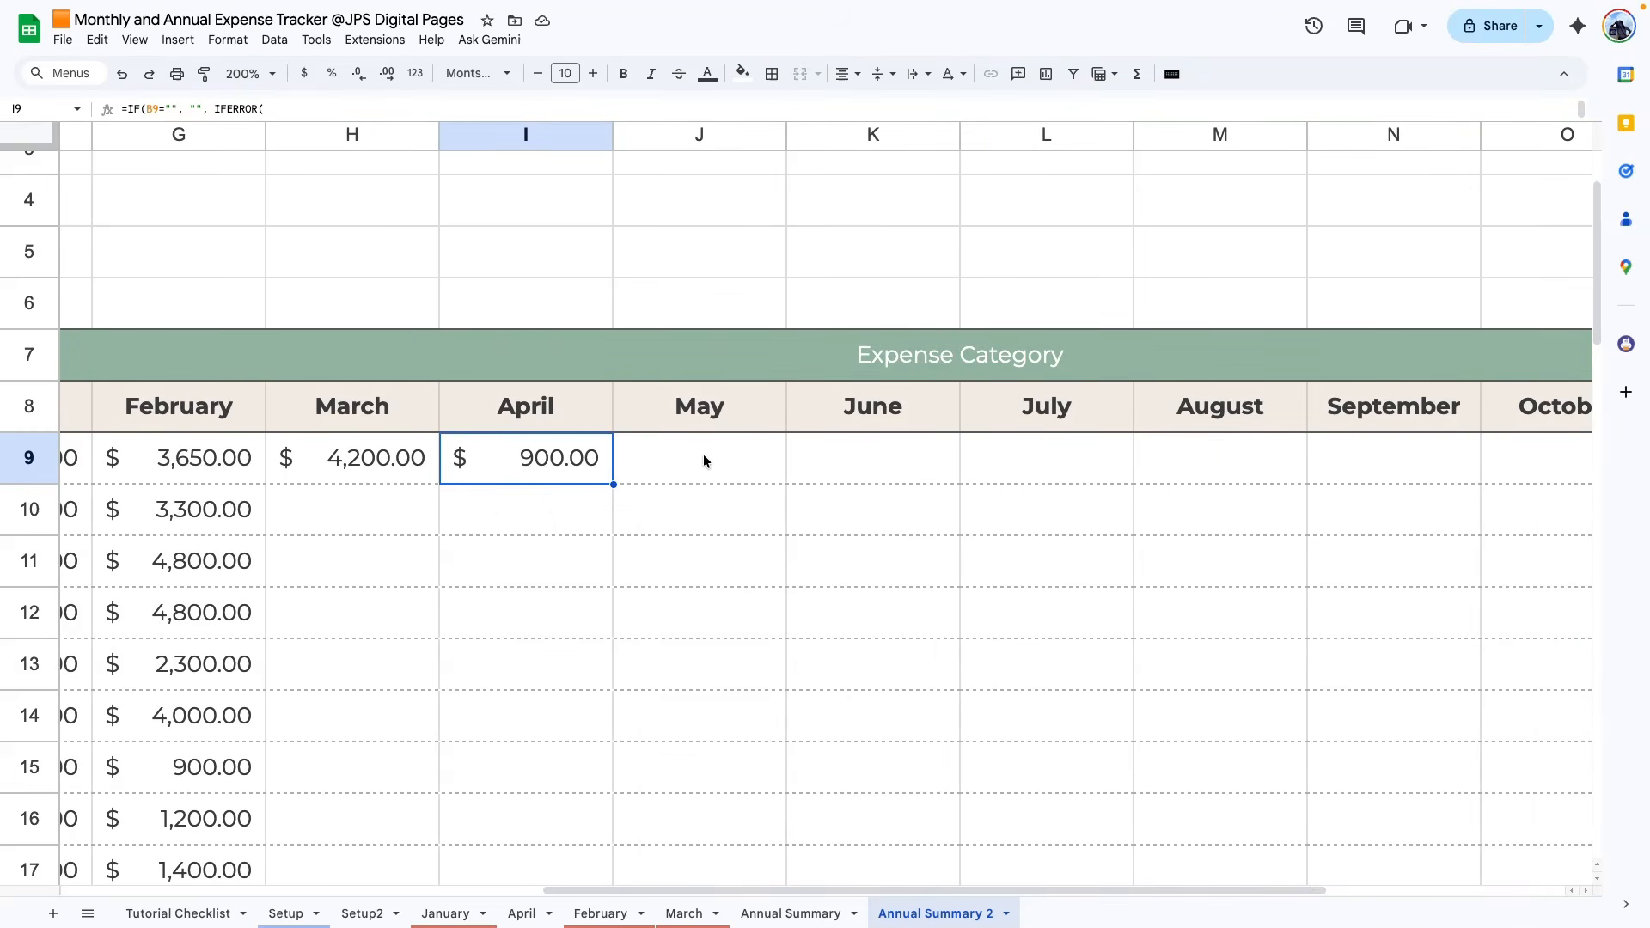
click(701, 419)
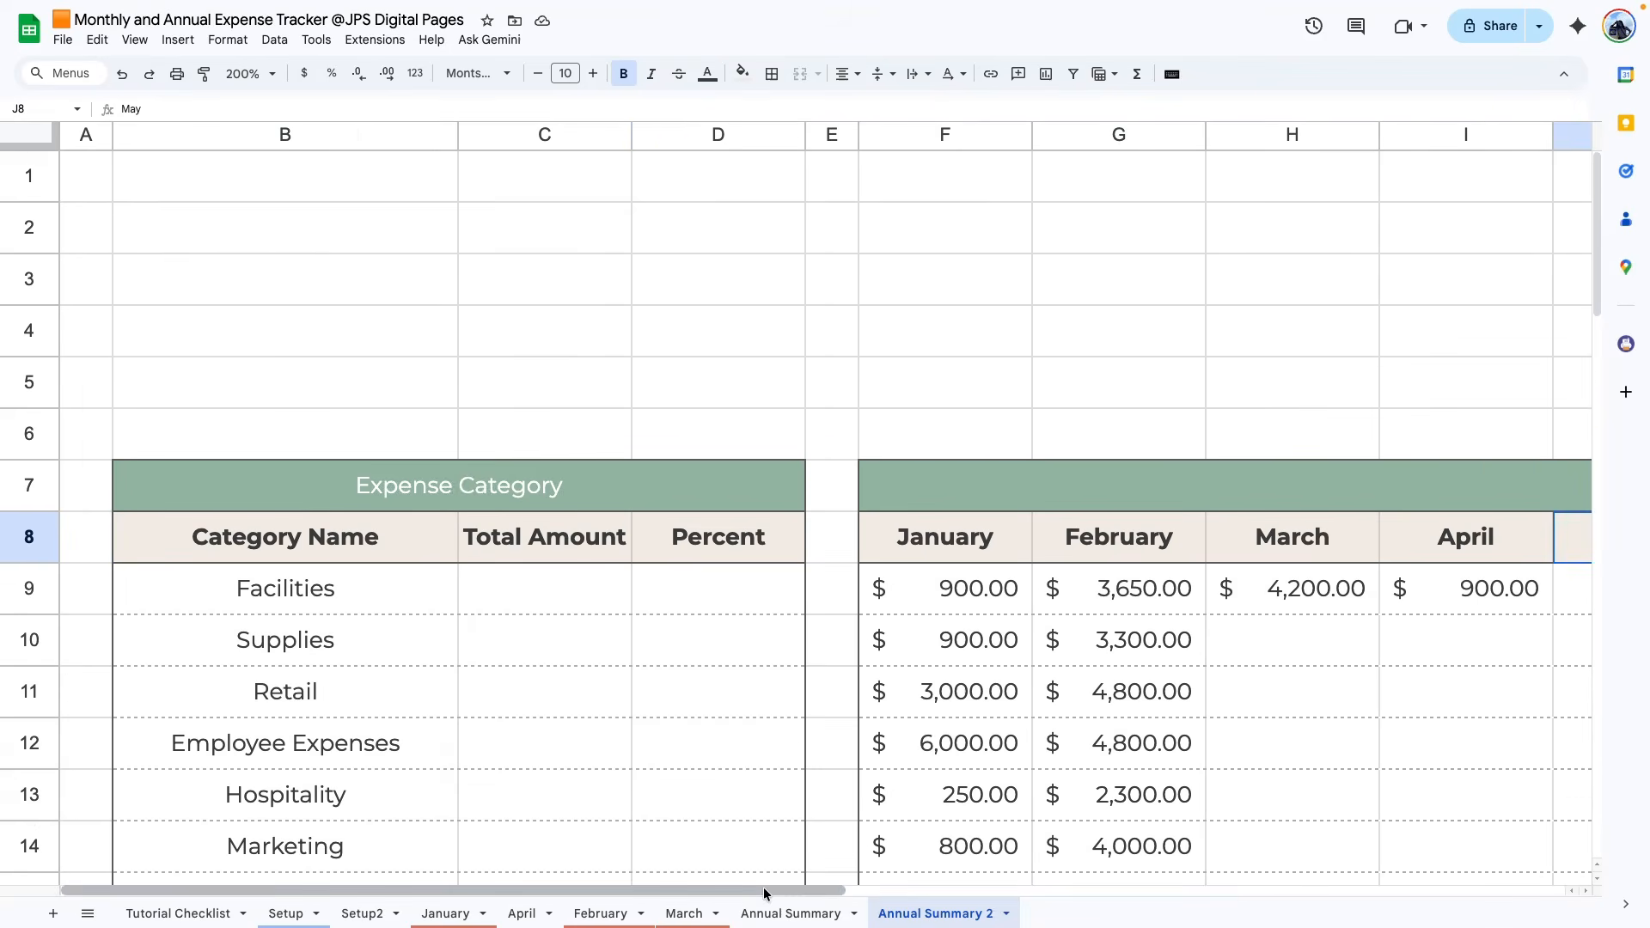
drag(765, 892, 1197, 885)
click(823, 605)
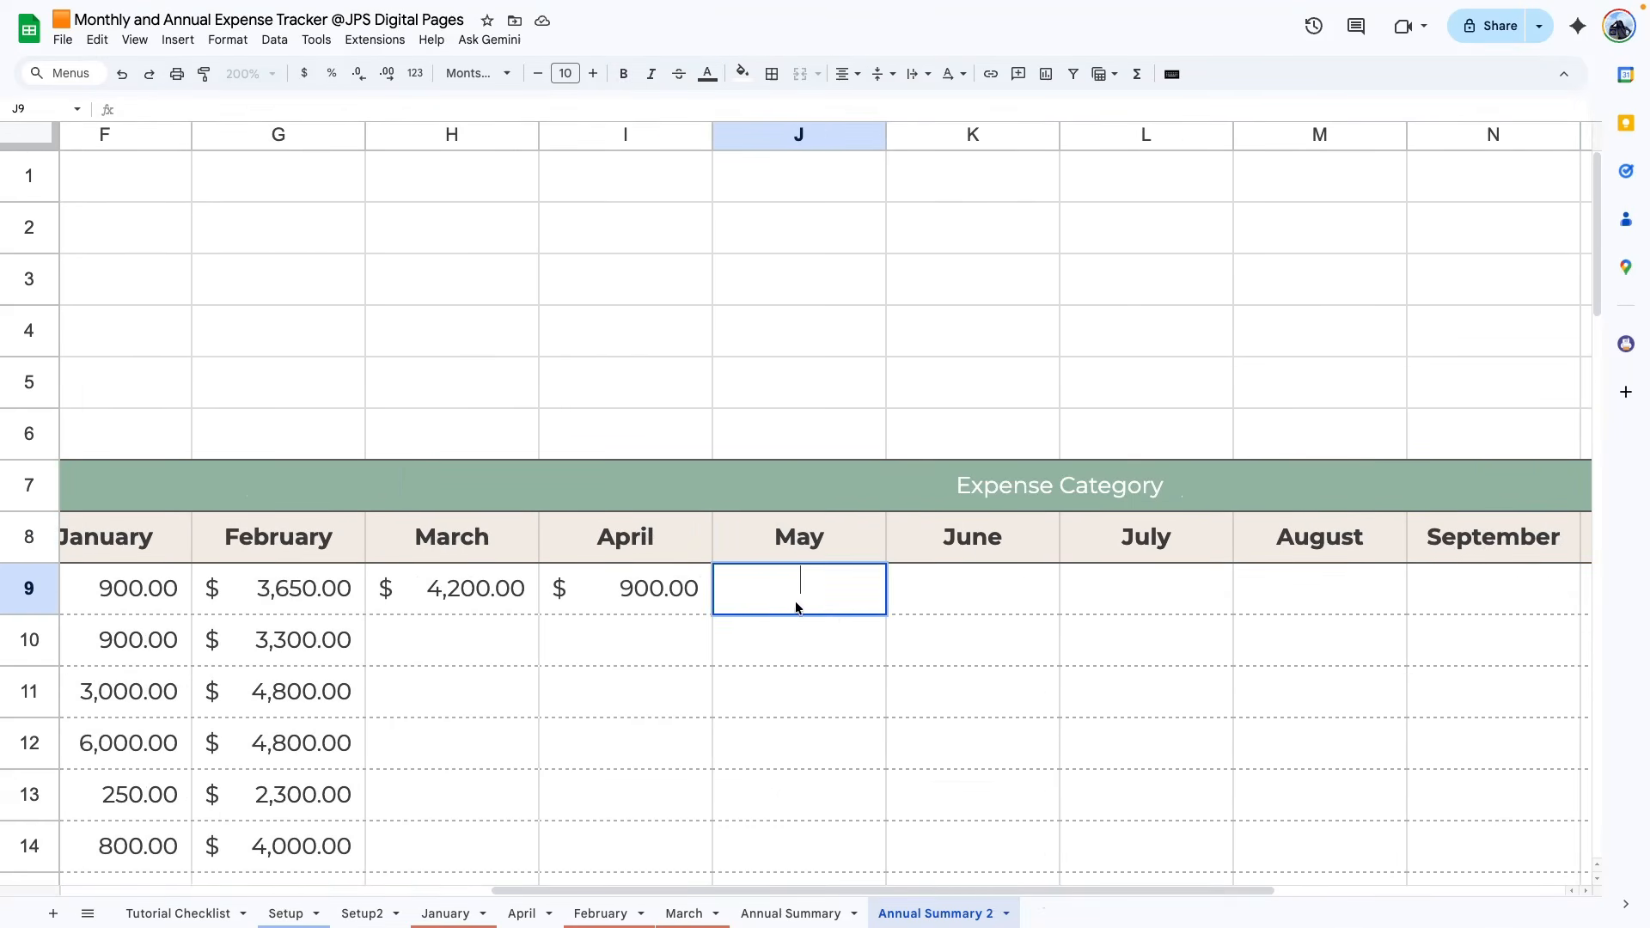
click(681, 589)
double_click(681, 590)
key(super+a)
key(super+c)
click(653, 733)
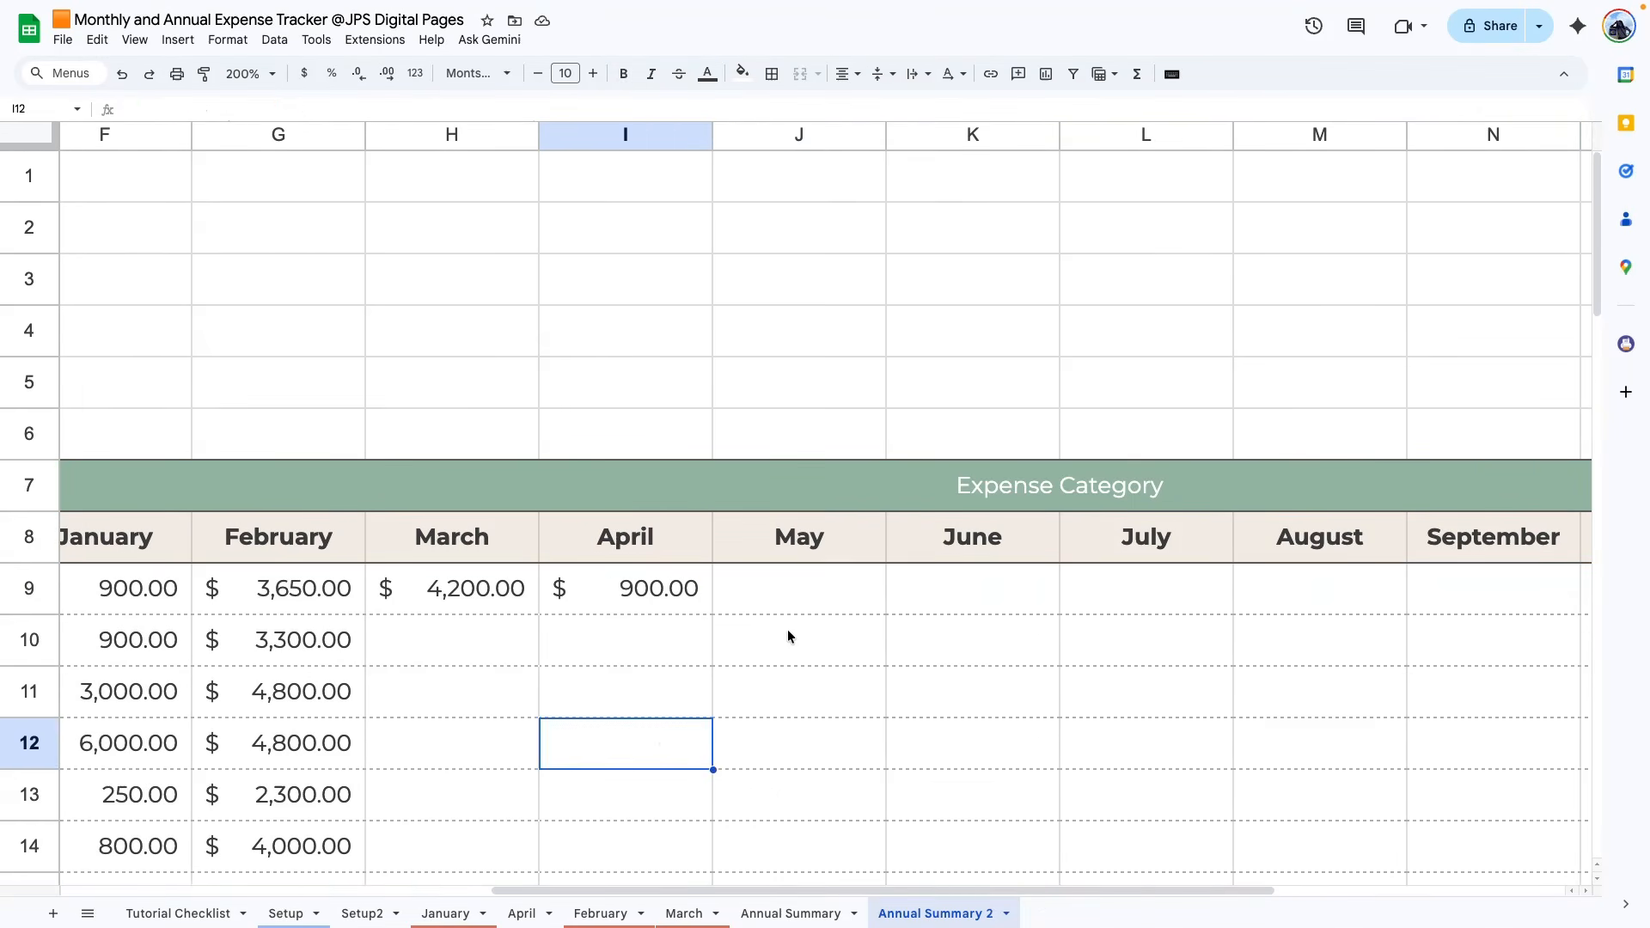
double_click(791, 596)
key(super+v)
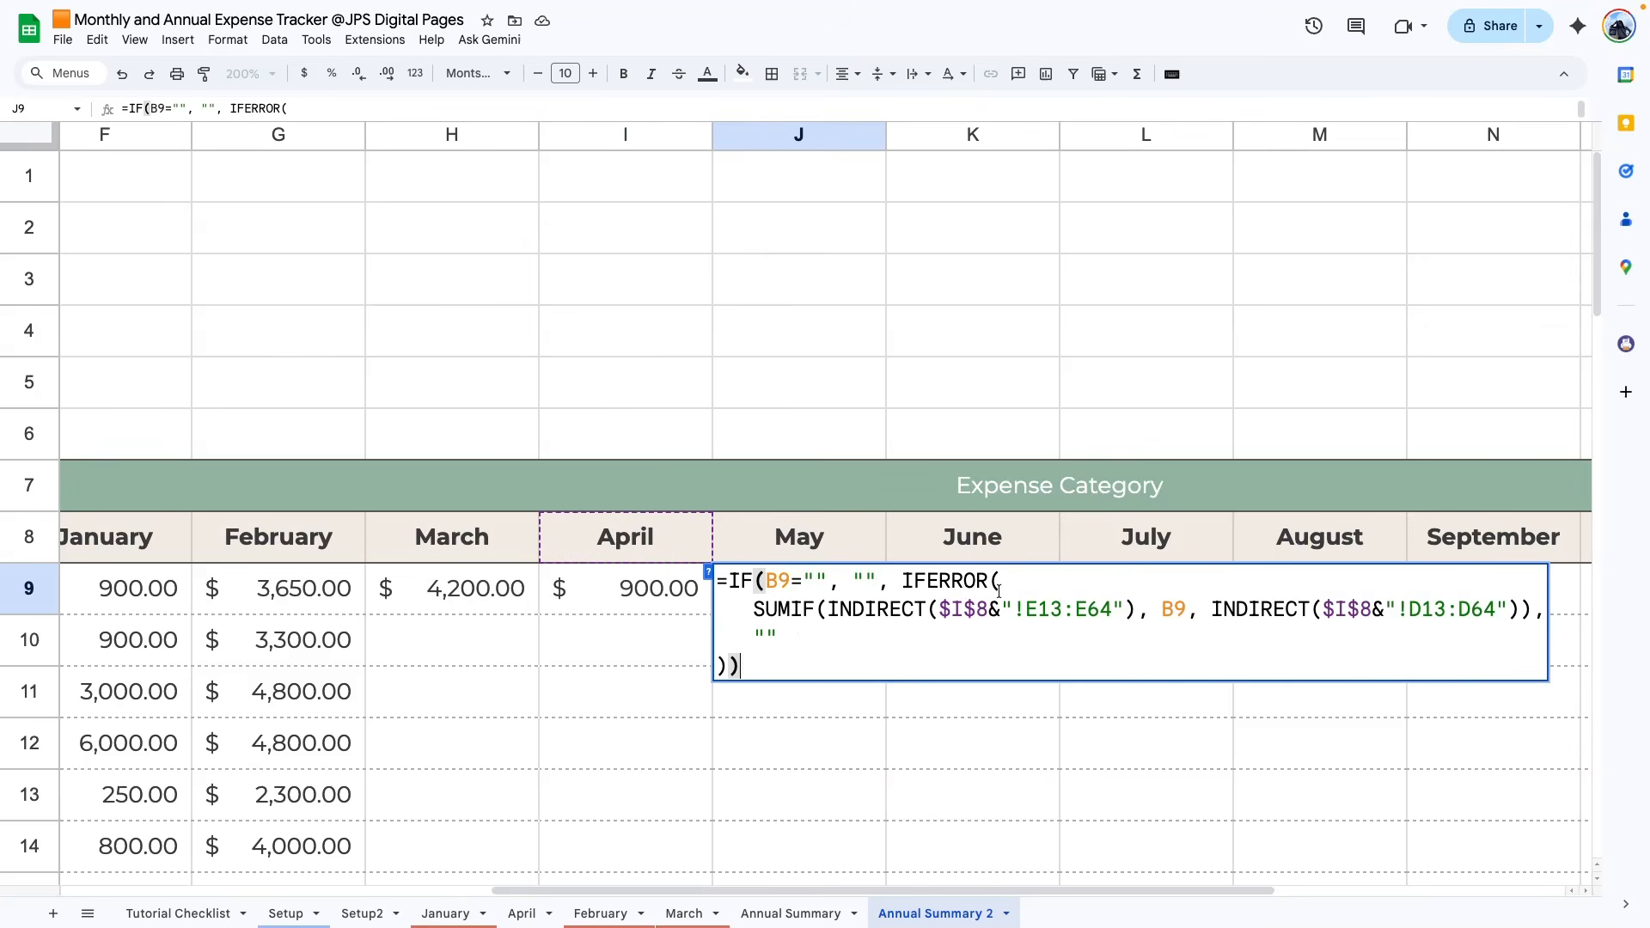
- Change both $I$8 references in the J9 formula to $J$8
click(956, 608)
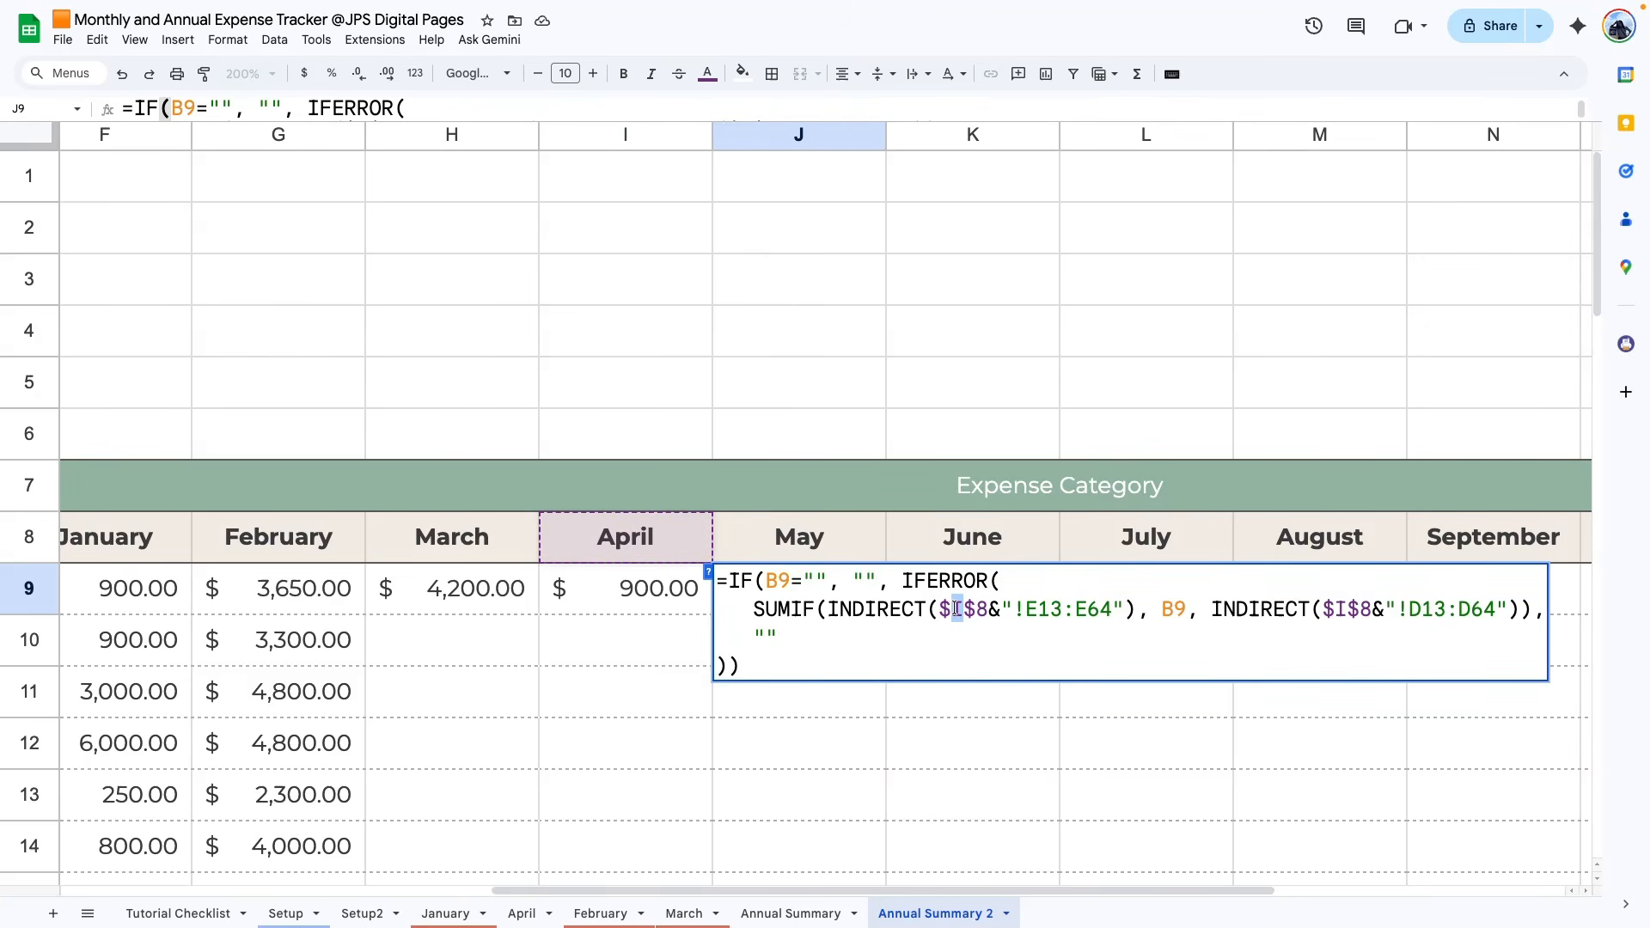
key(Delete)
text(j)
click(1341, 609)
key(BackSpace)
text(j)
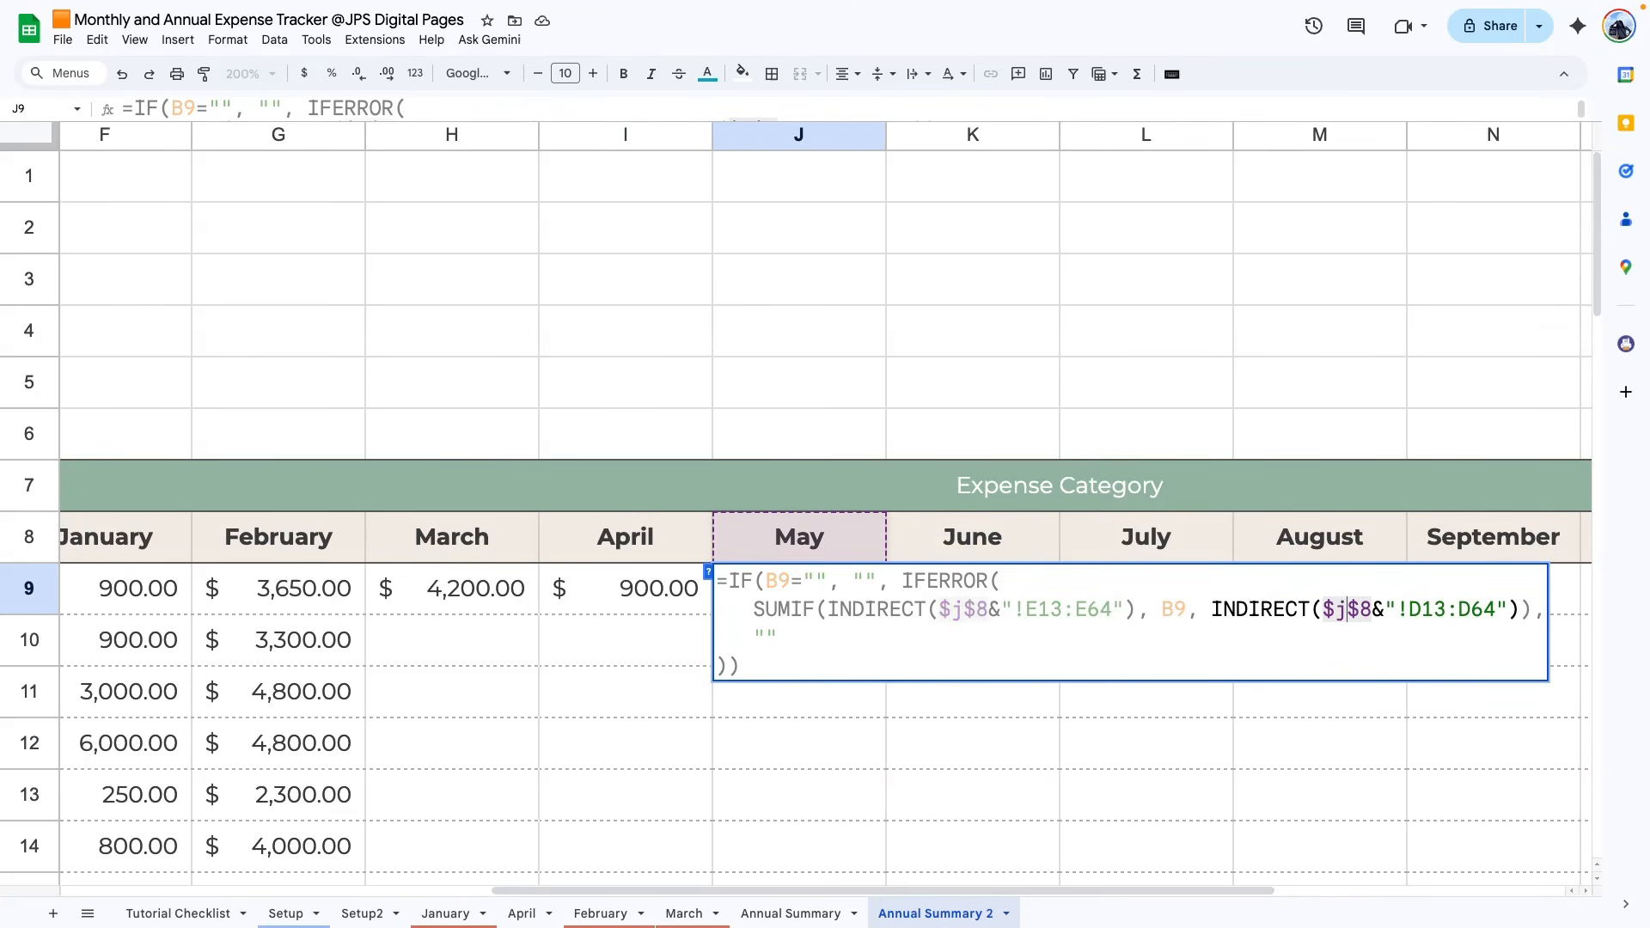
key(Return)
key(Up)
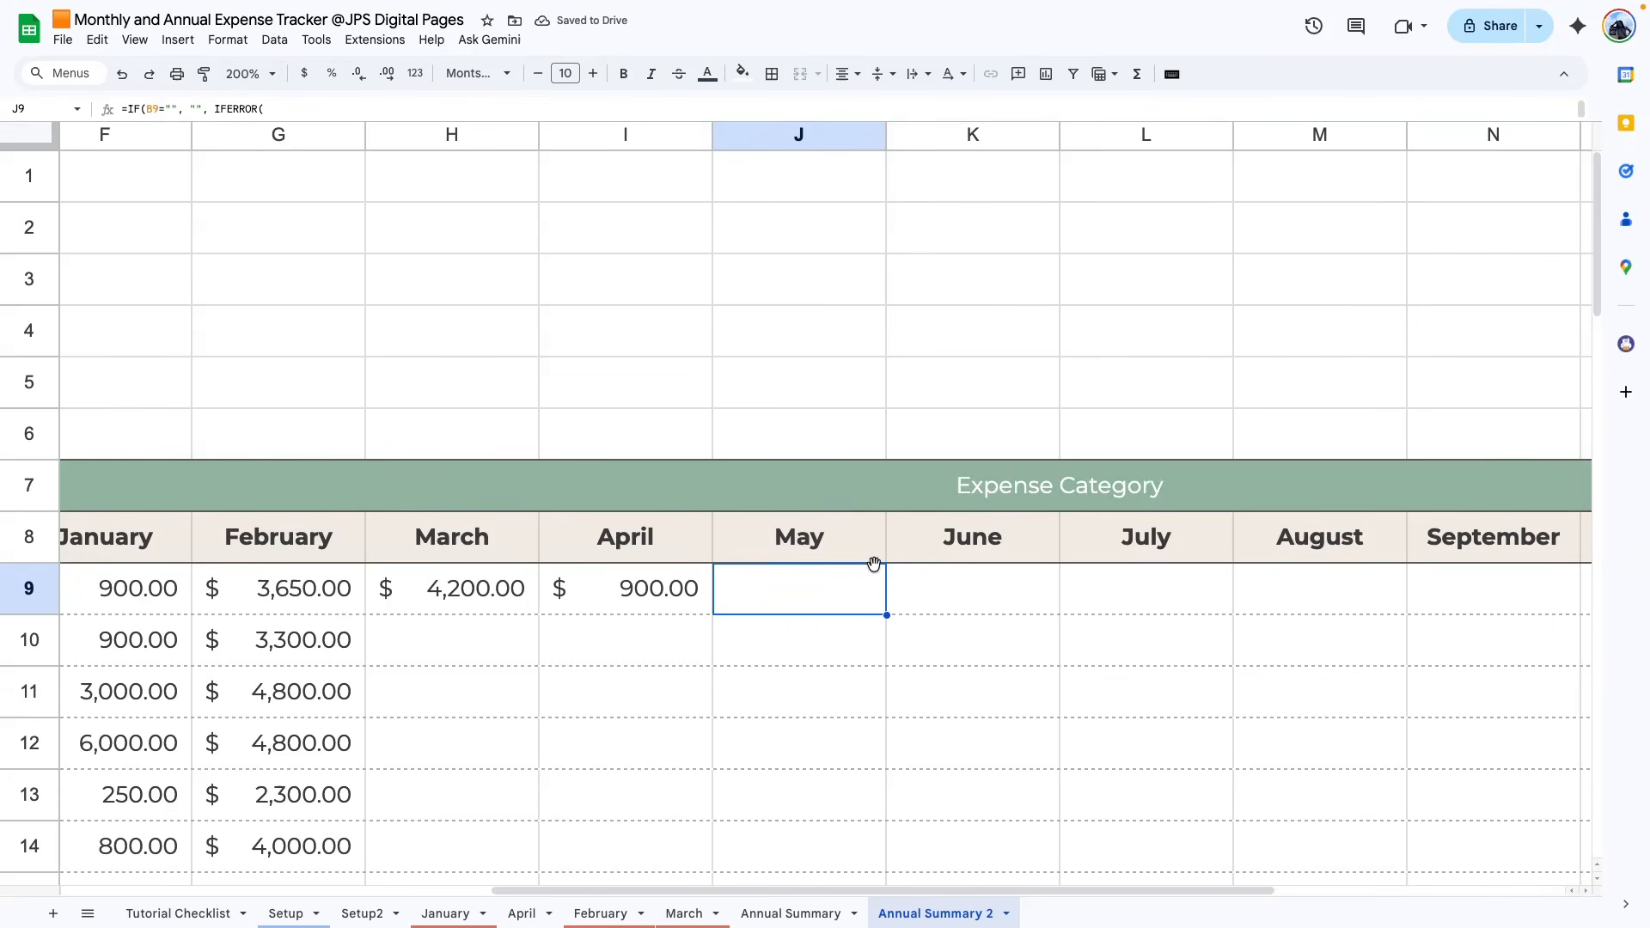
- Fill the March and April formulas from H9:I9 down through the category rows
click(524, 612)
click(576, 732)
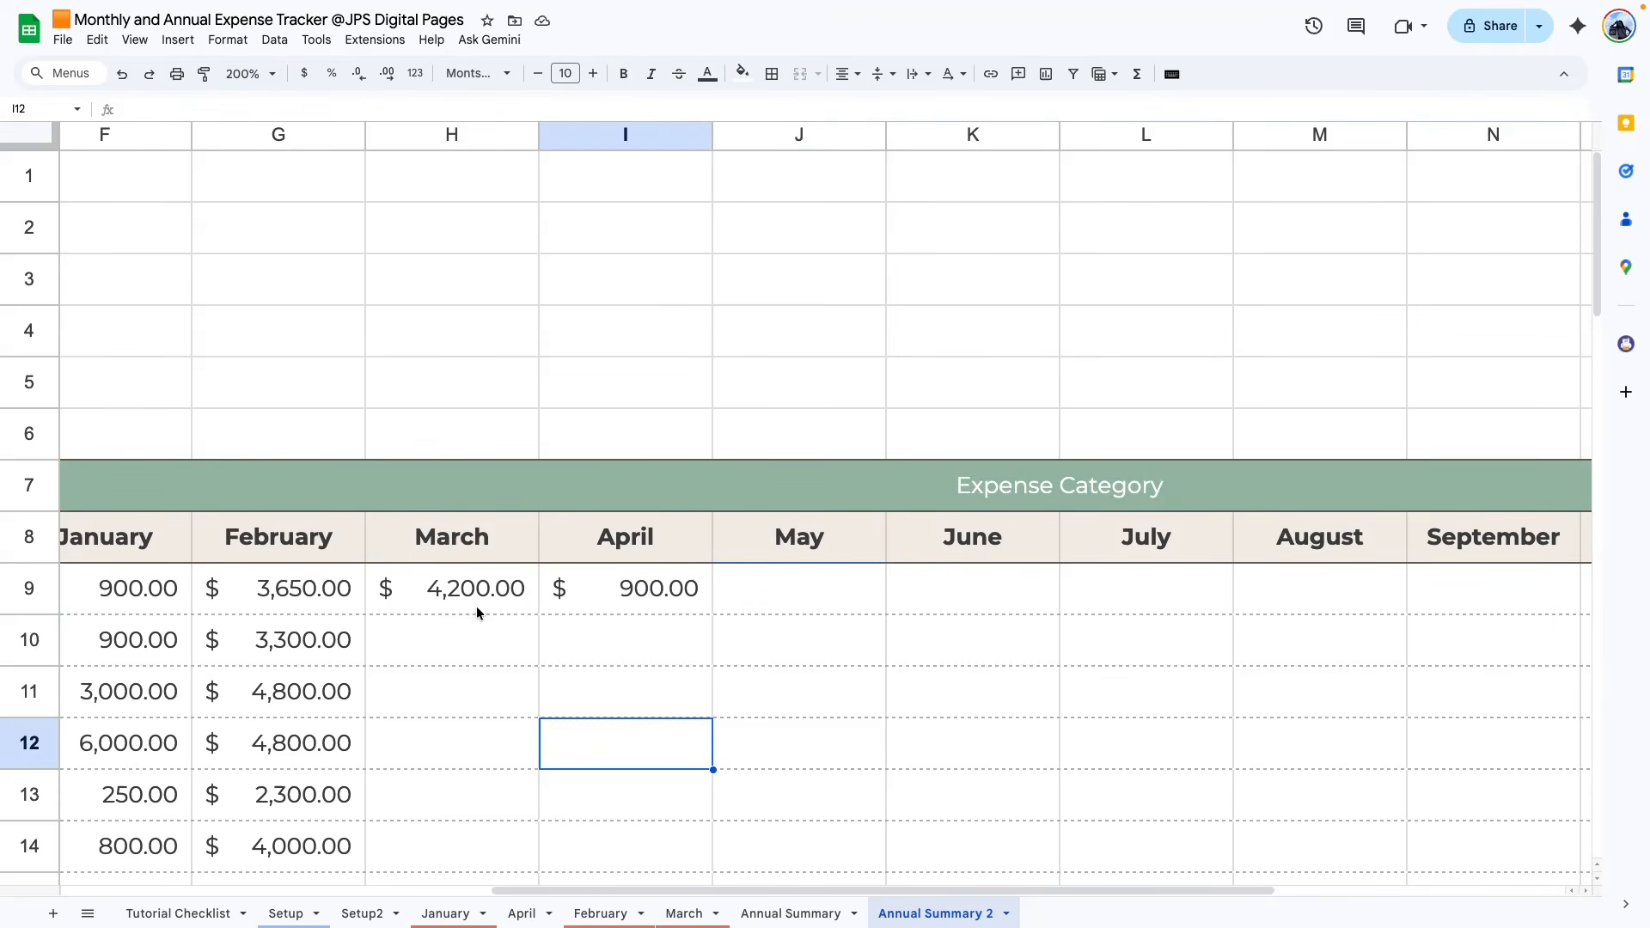
drag(476, 609, 589, 601)
drag(710, 616, 678, 214)
click(800, 597)
scroll(786, 442, up, 5)
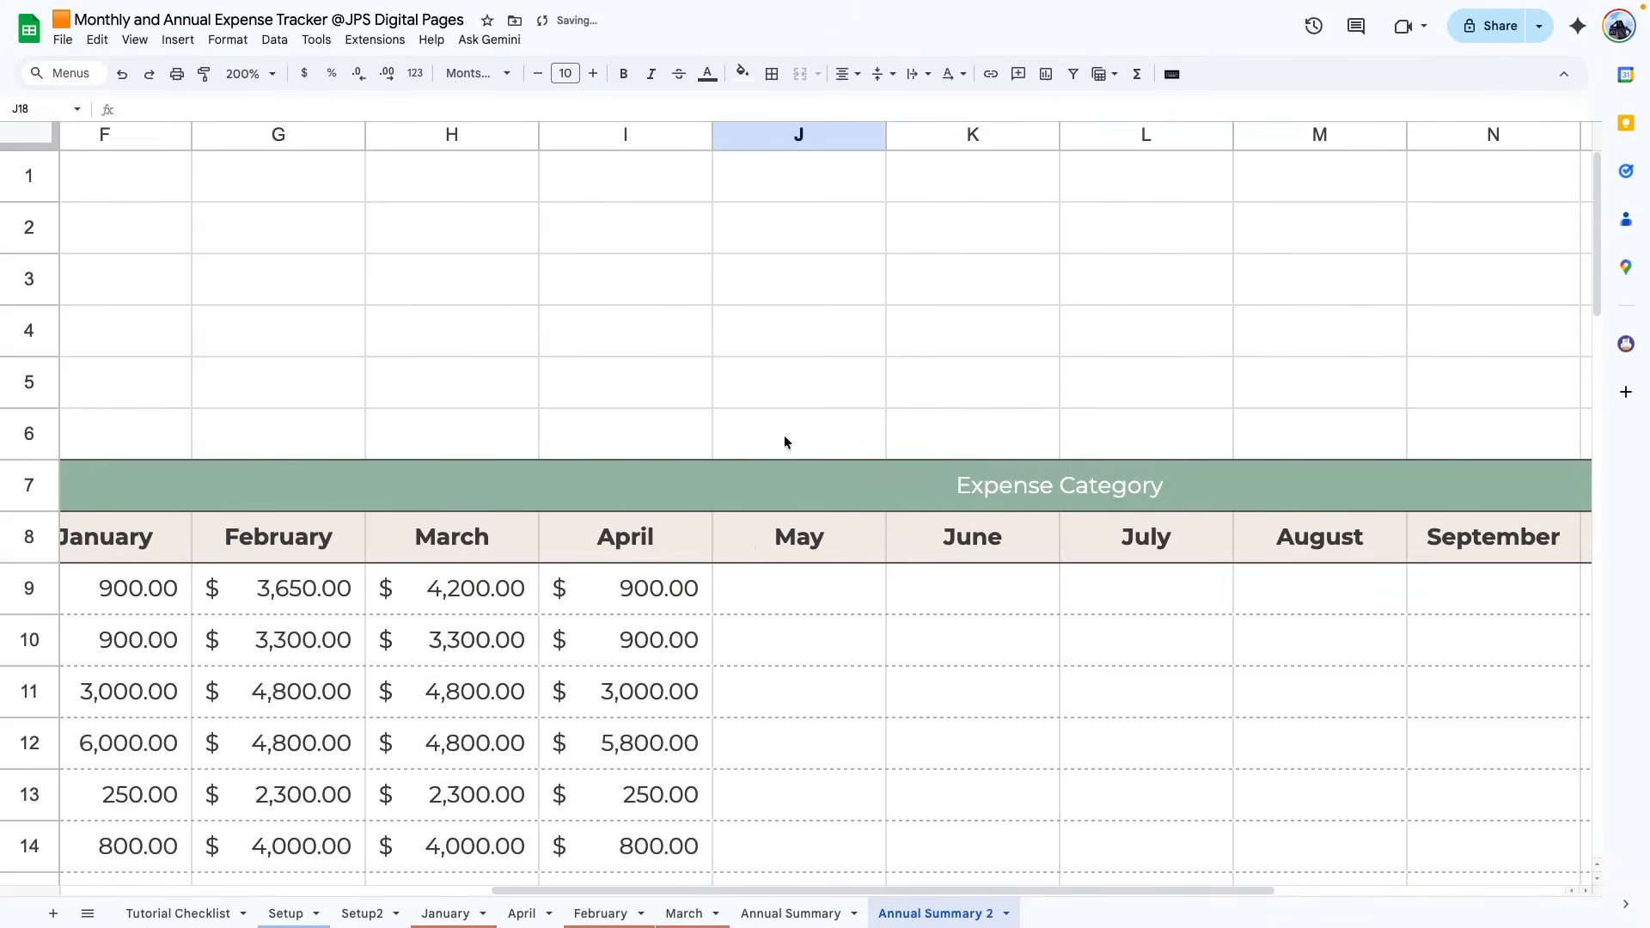
click(846, 584)
click(1013, 593)
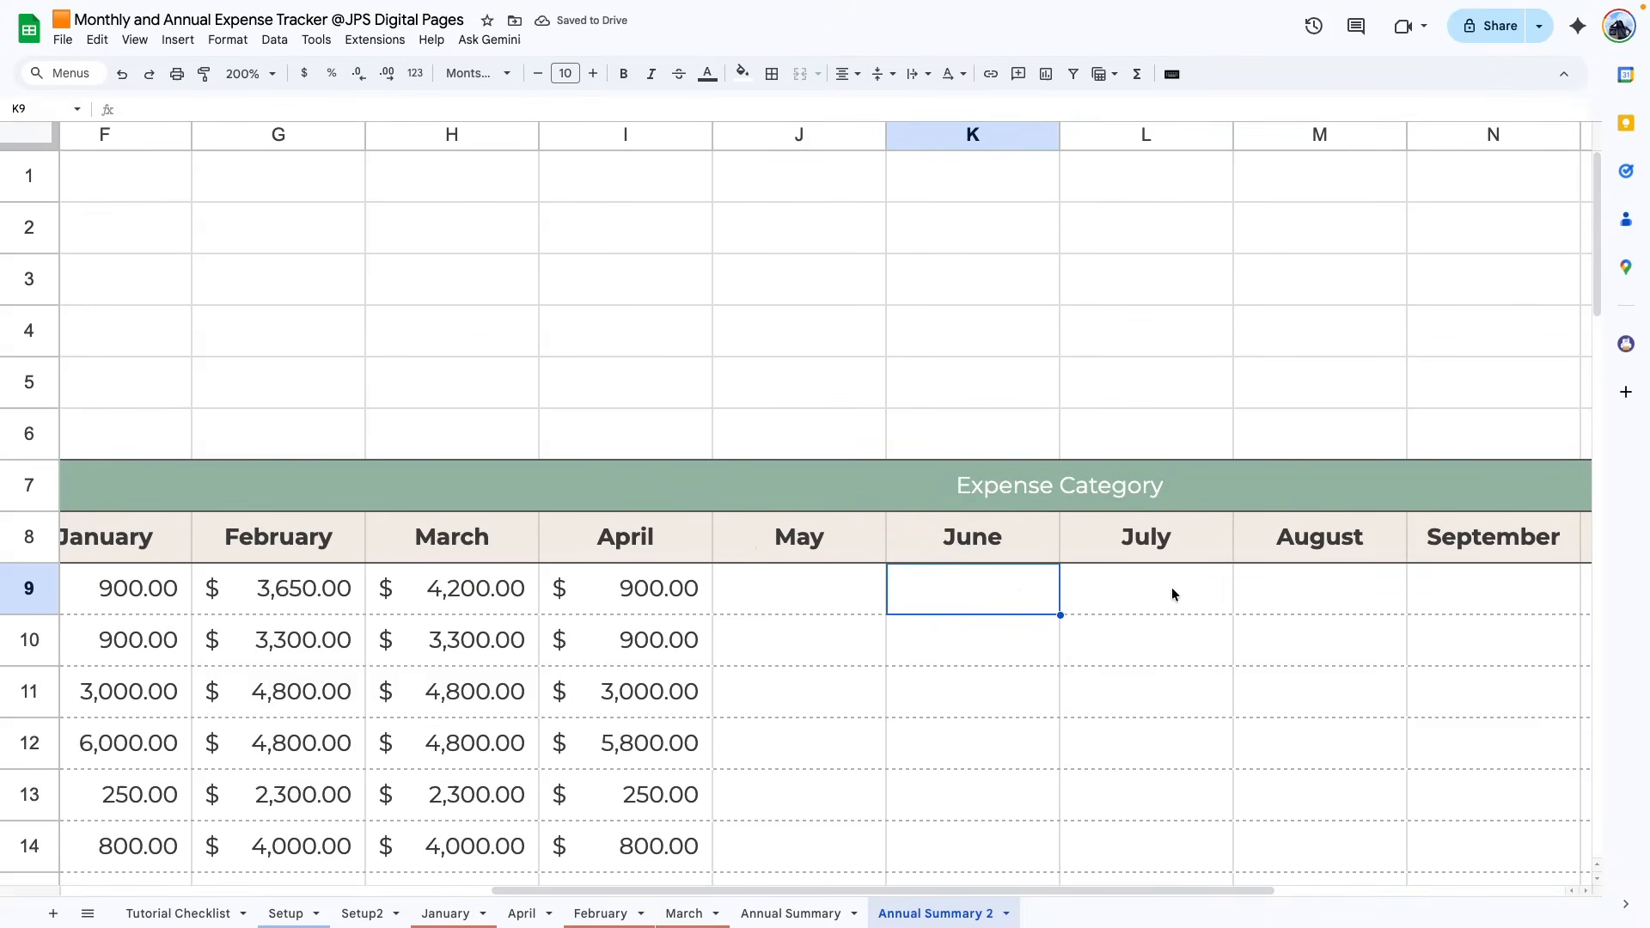
click(1172, 590)
click(1333, 582)
- Enter =SUM(F9:Q9) in C9 as the Facilities total amount, without accepting the suggested autofill
drag(1123, 890, 684, 875)
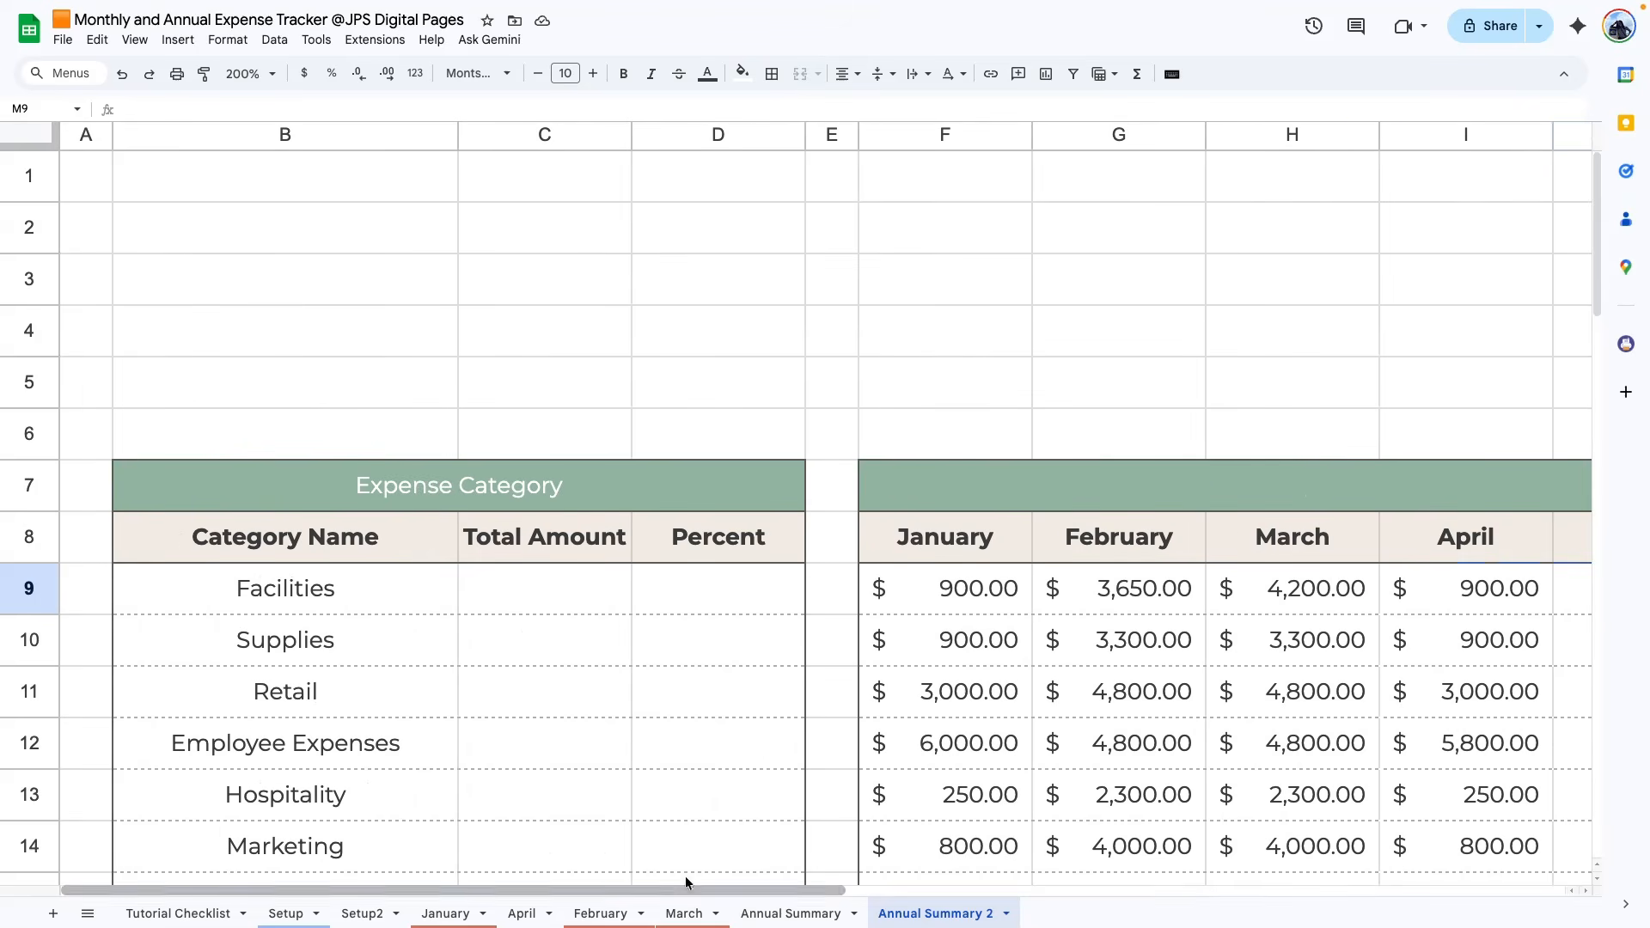
click(564, 593)
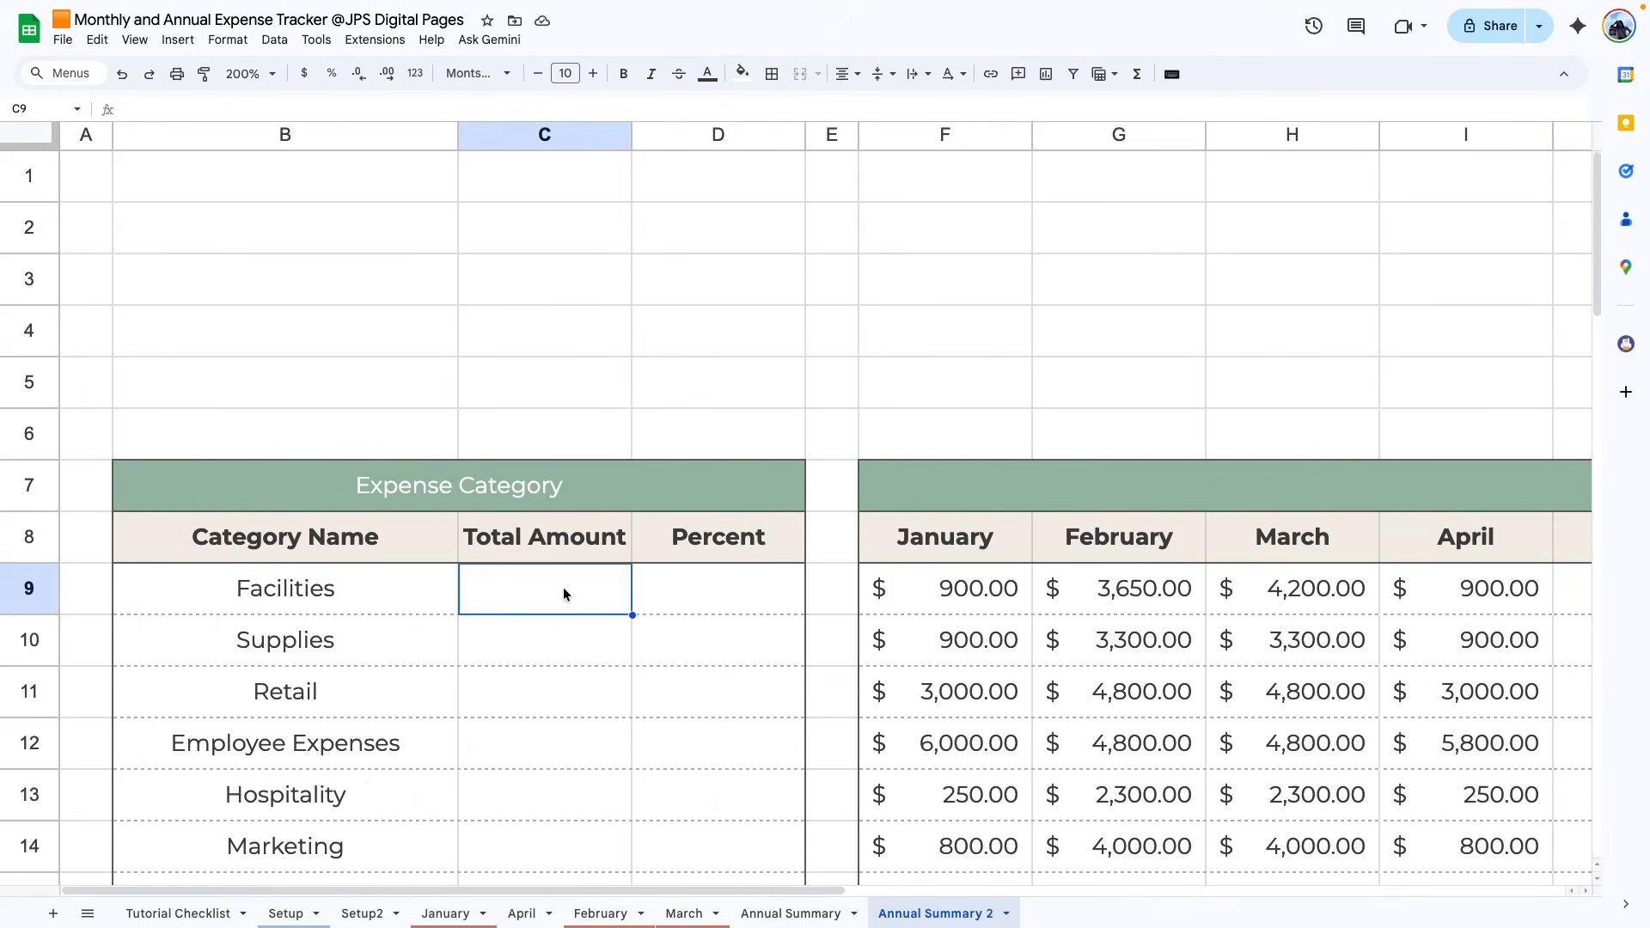
text(=SUM()
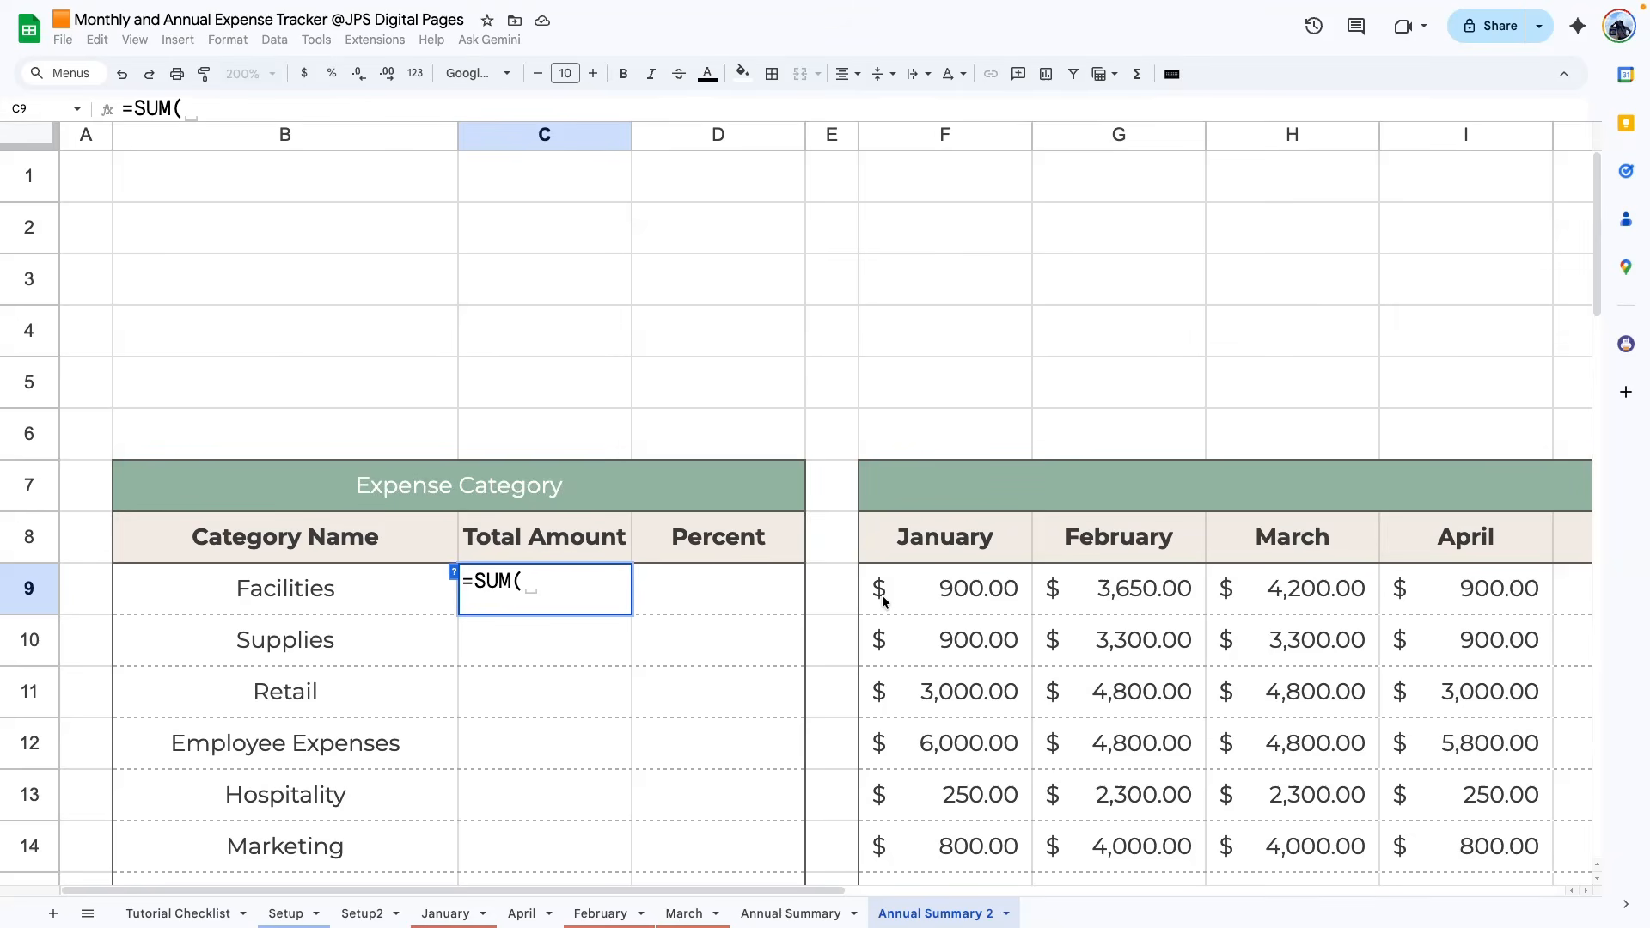
click(883, 599)
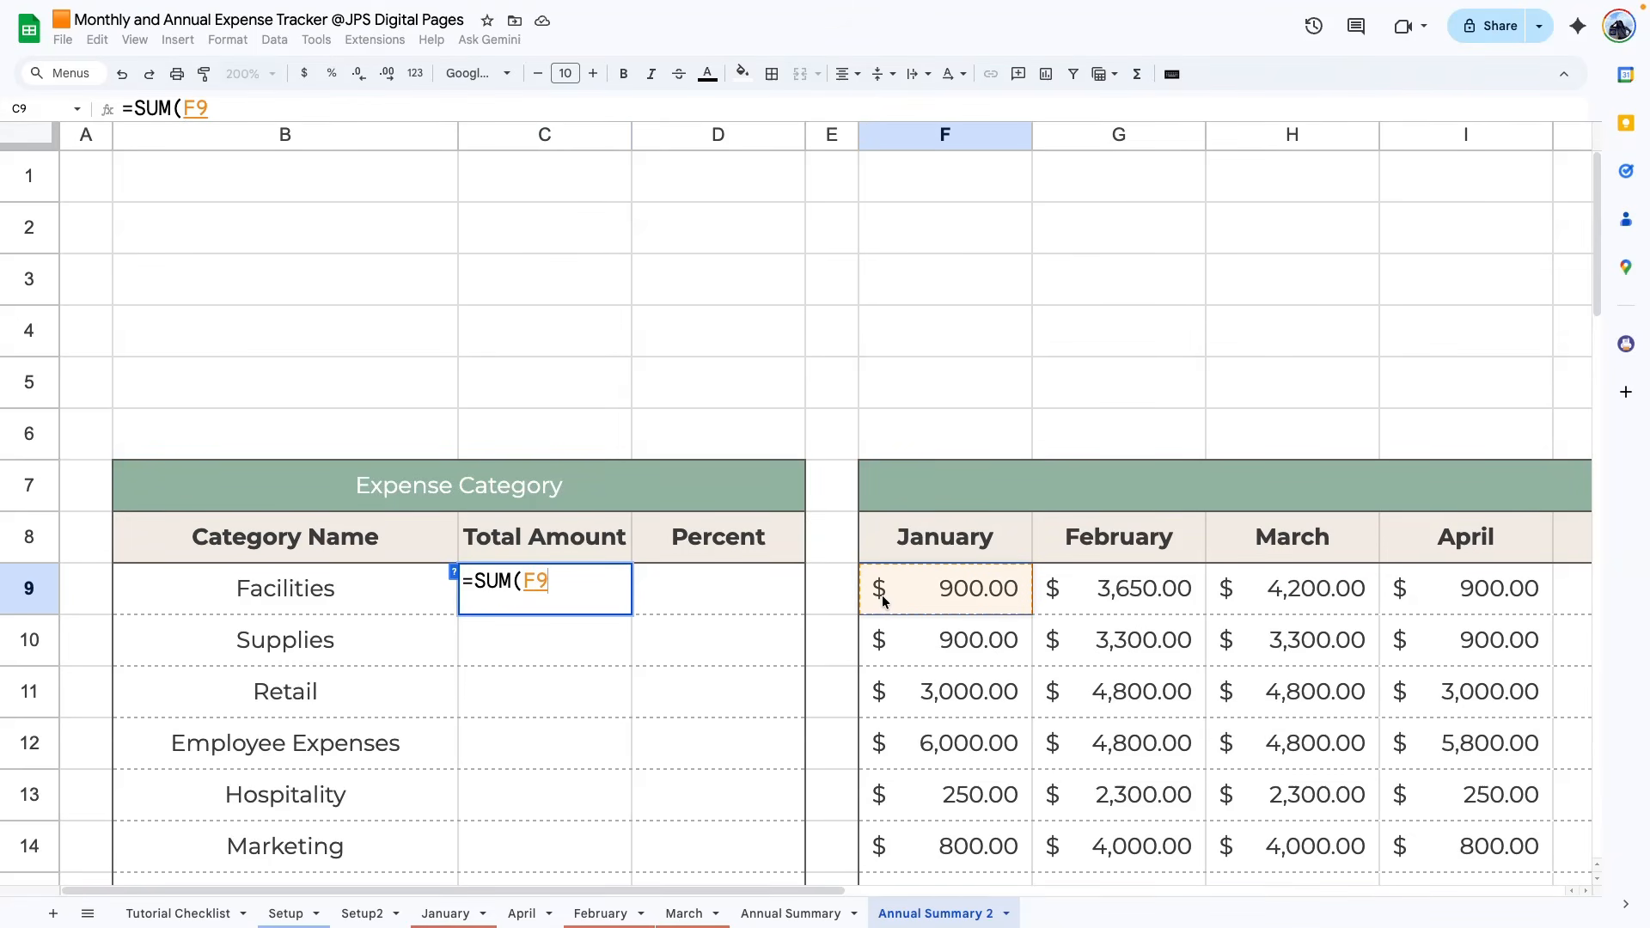
drag(882, 600, 1522, 600)
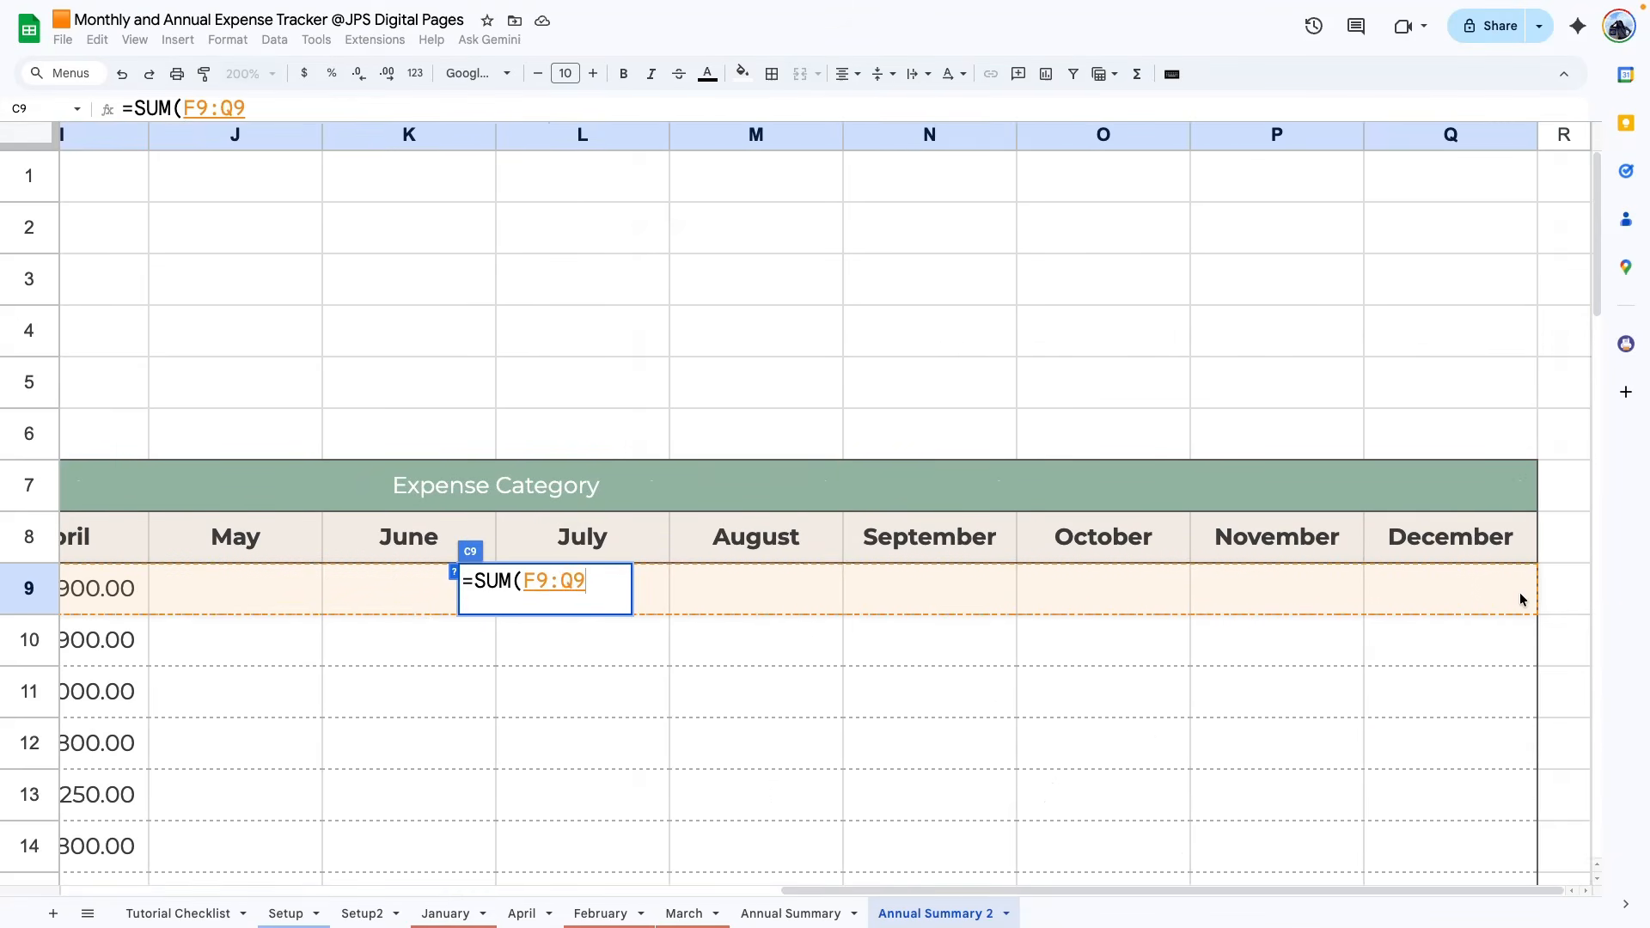
key(Return)
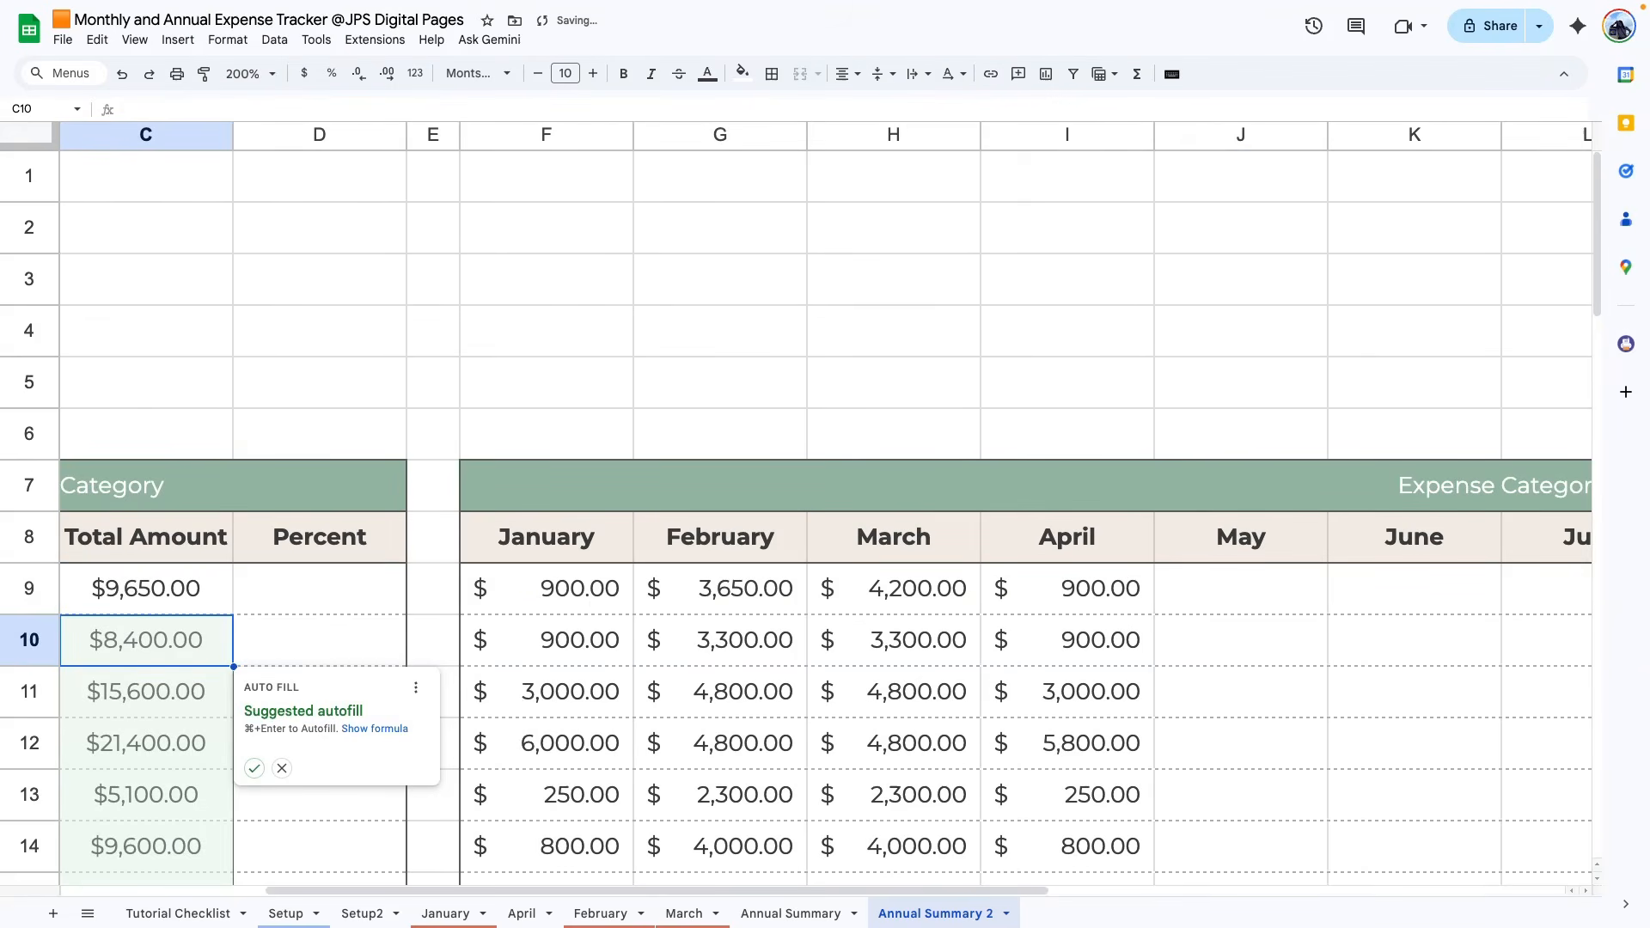
click(199, 587)
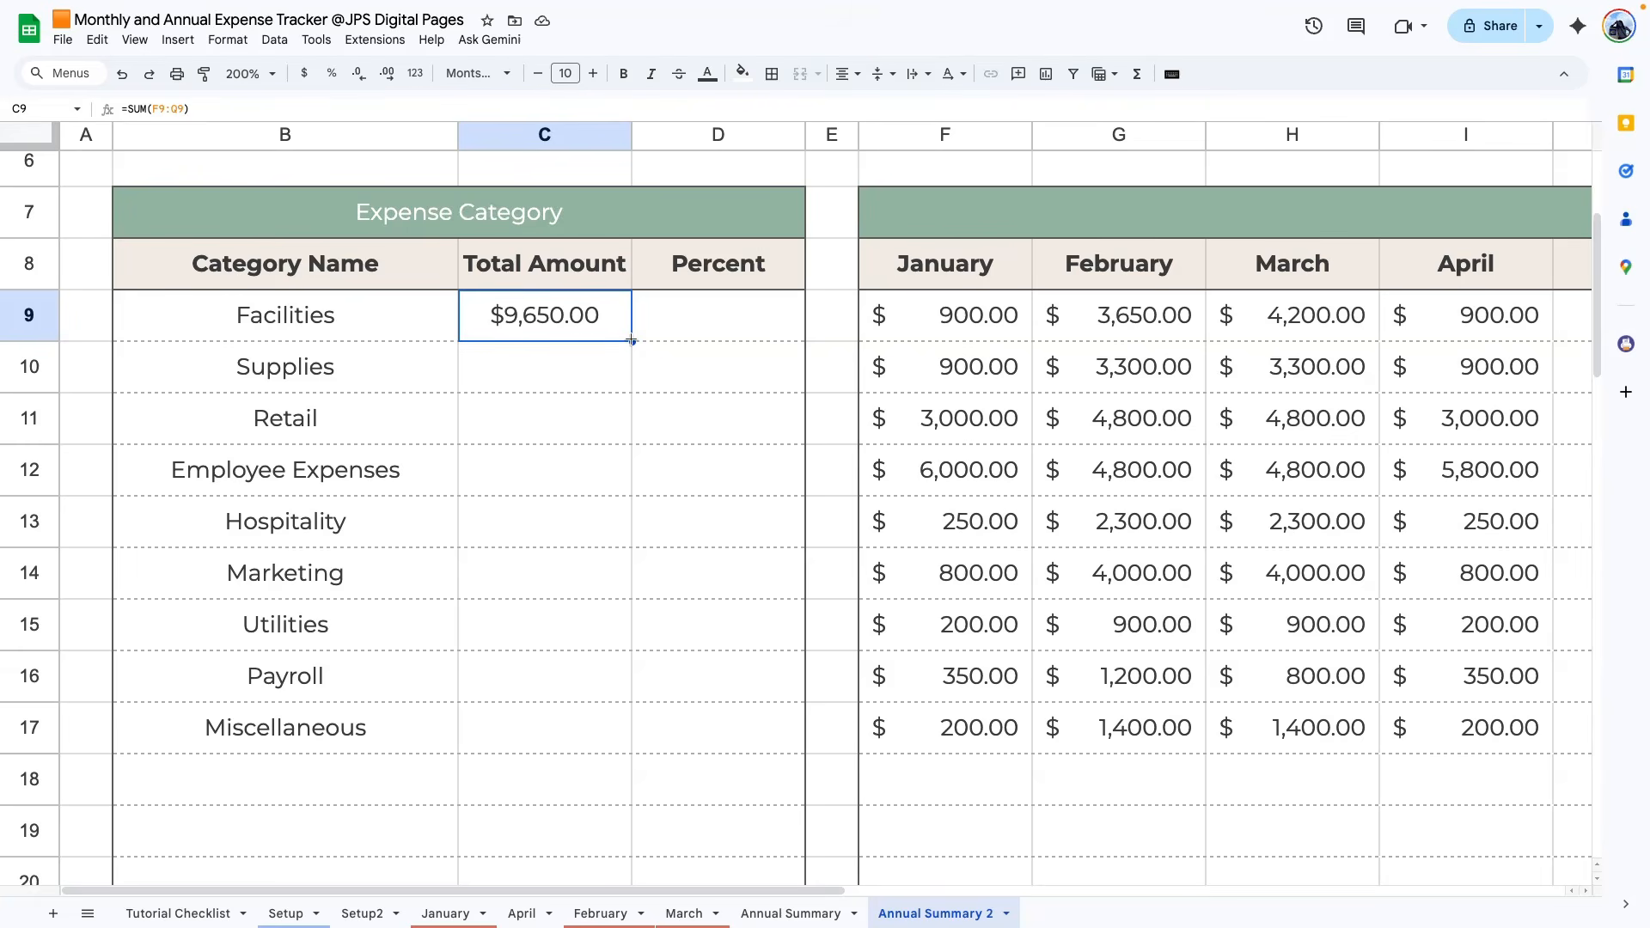
- Fill the C9 SUM formula down the Total Amount column and check the copied formulas in the rows below
drag(631, 340, 571, 885)
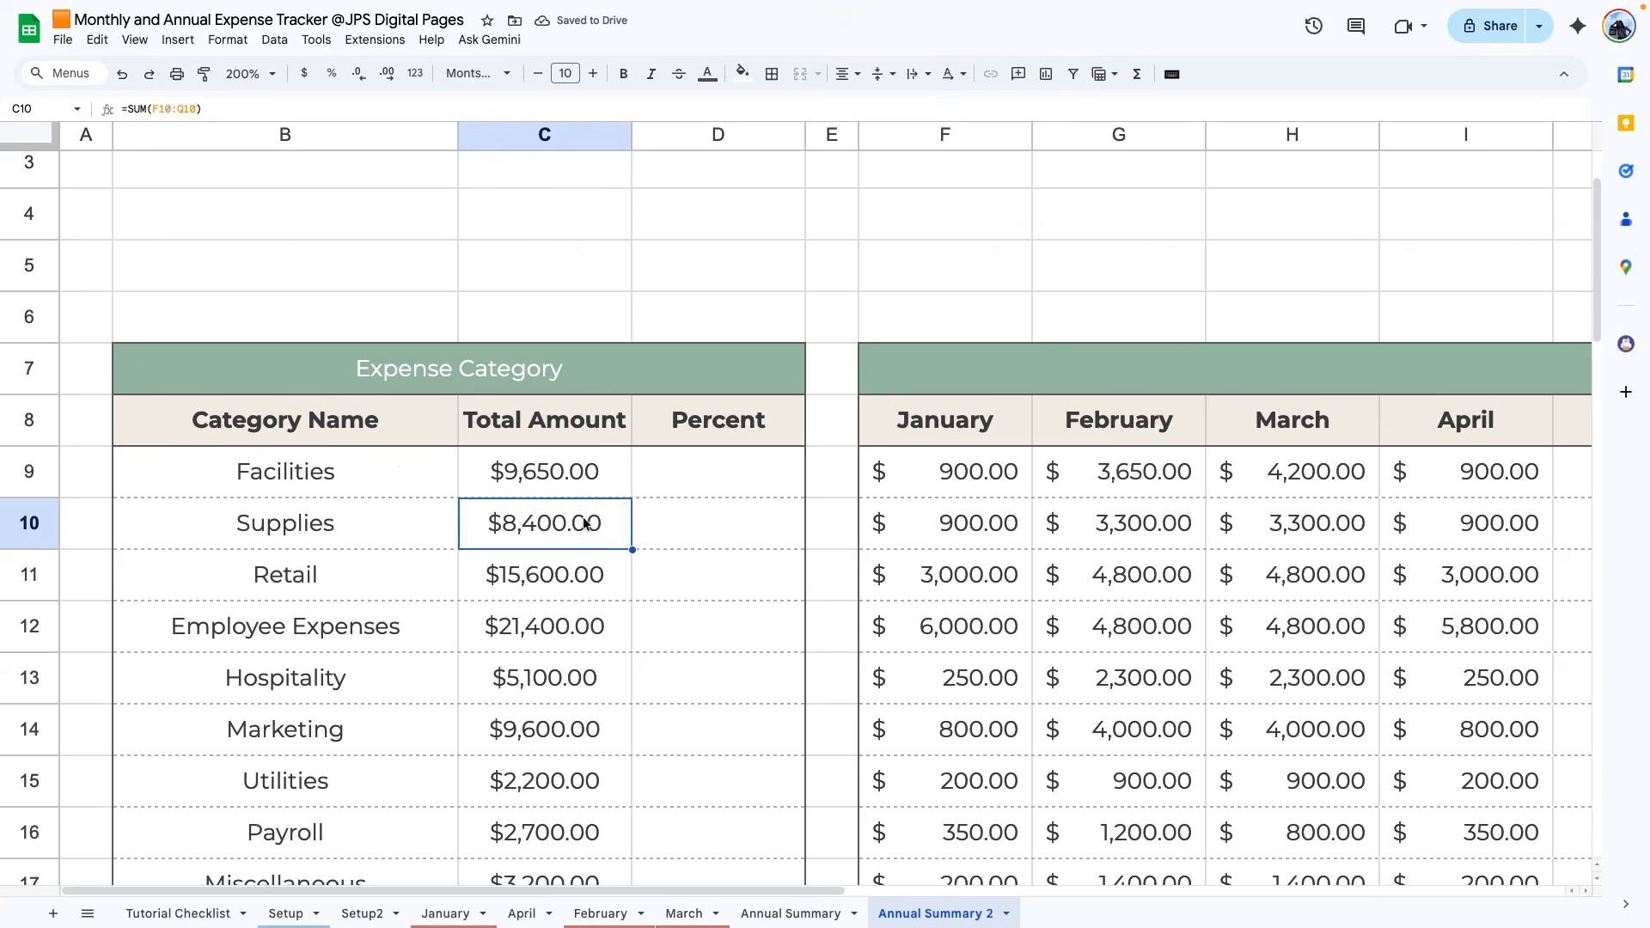
key(Return)
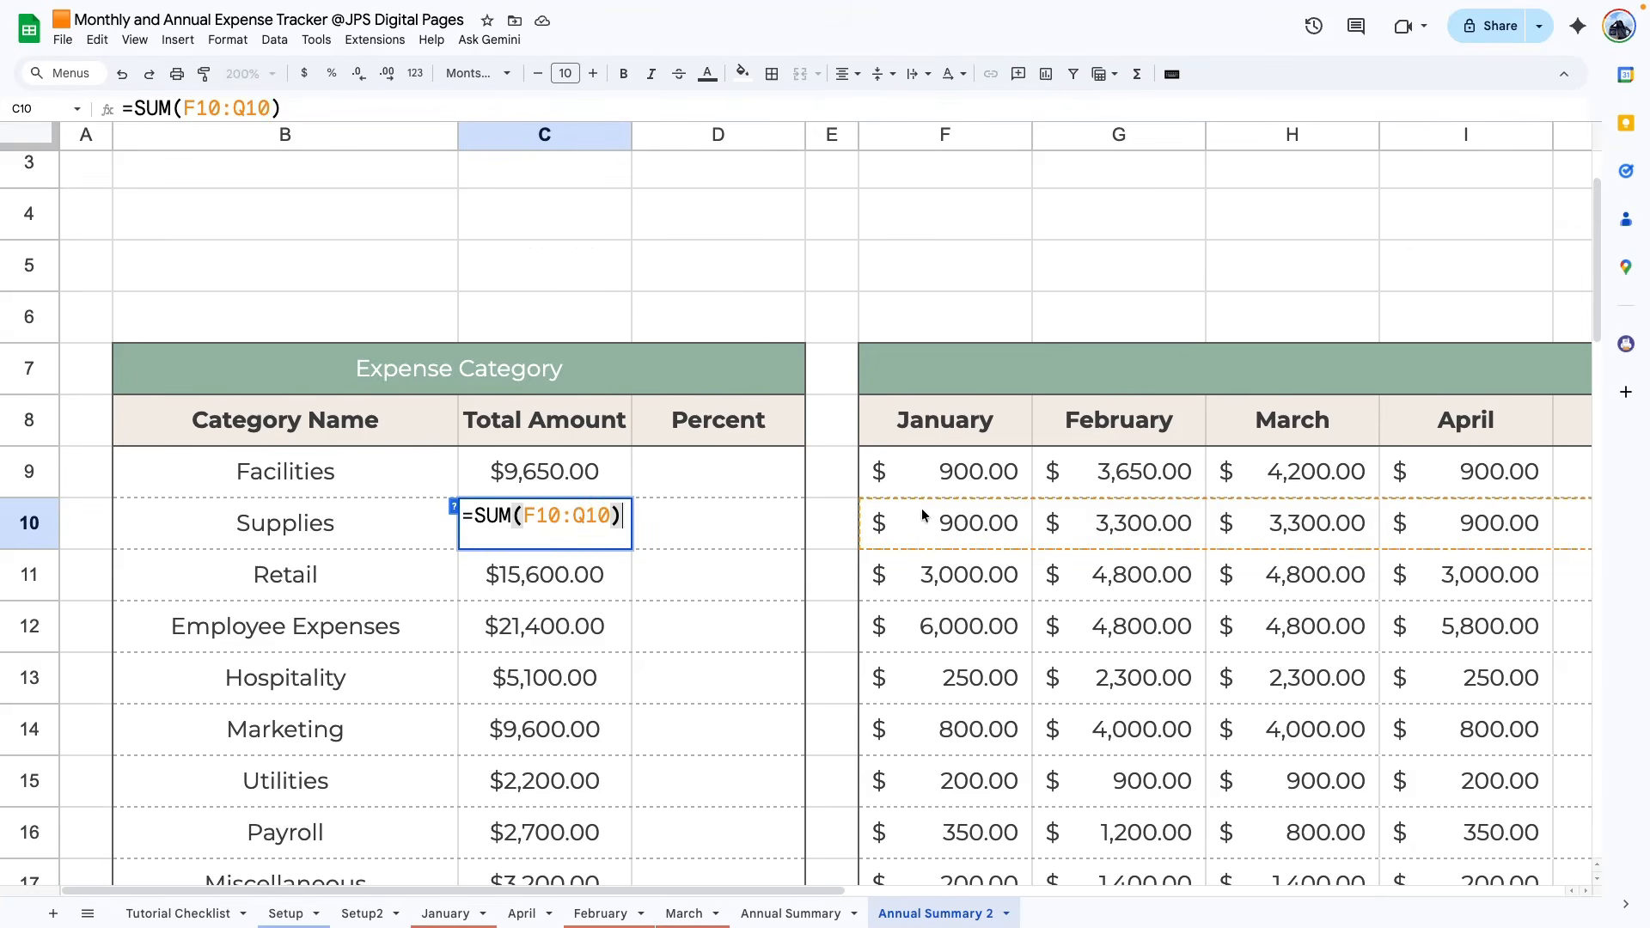
key(Return)
key(Return)
key(Return)
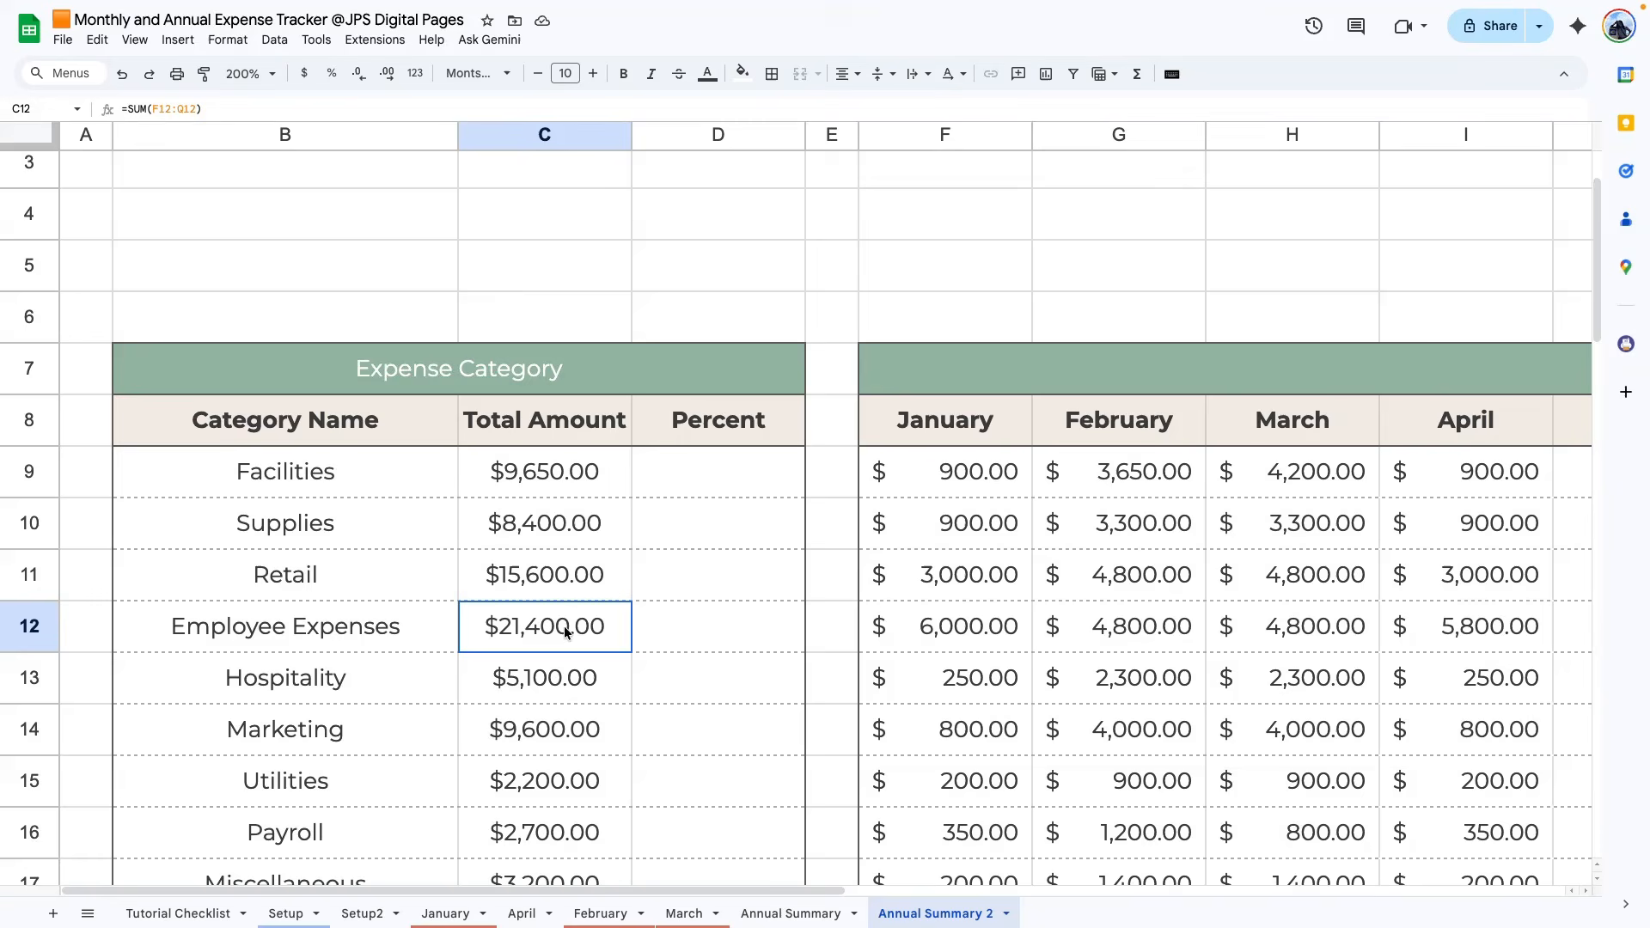
key(Return)
key(Return)
key(Return)
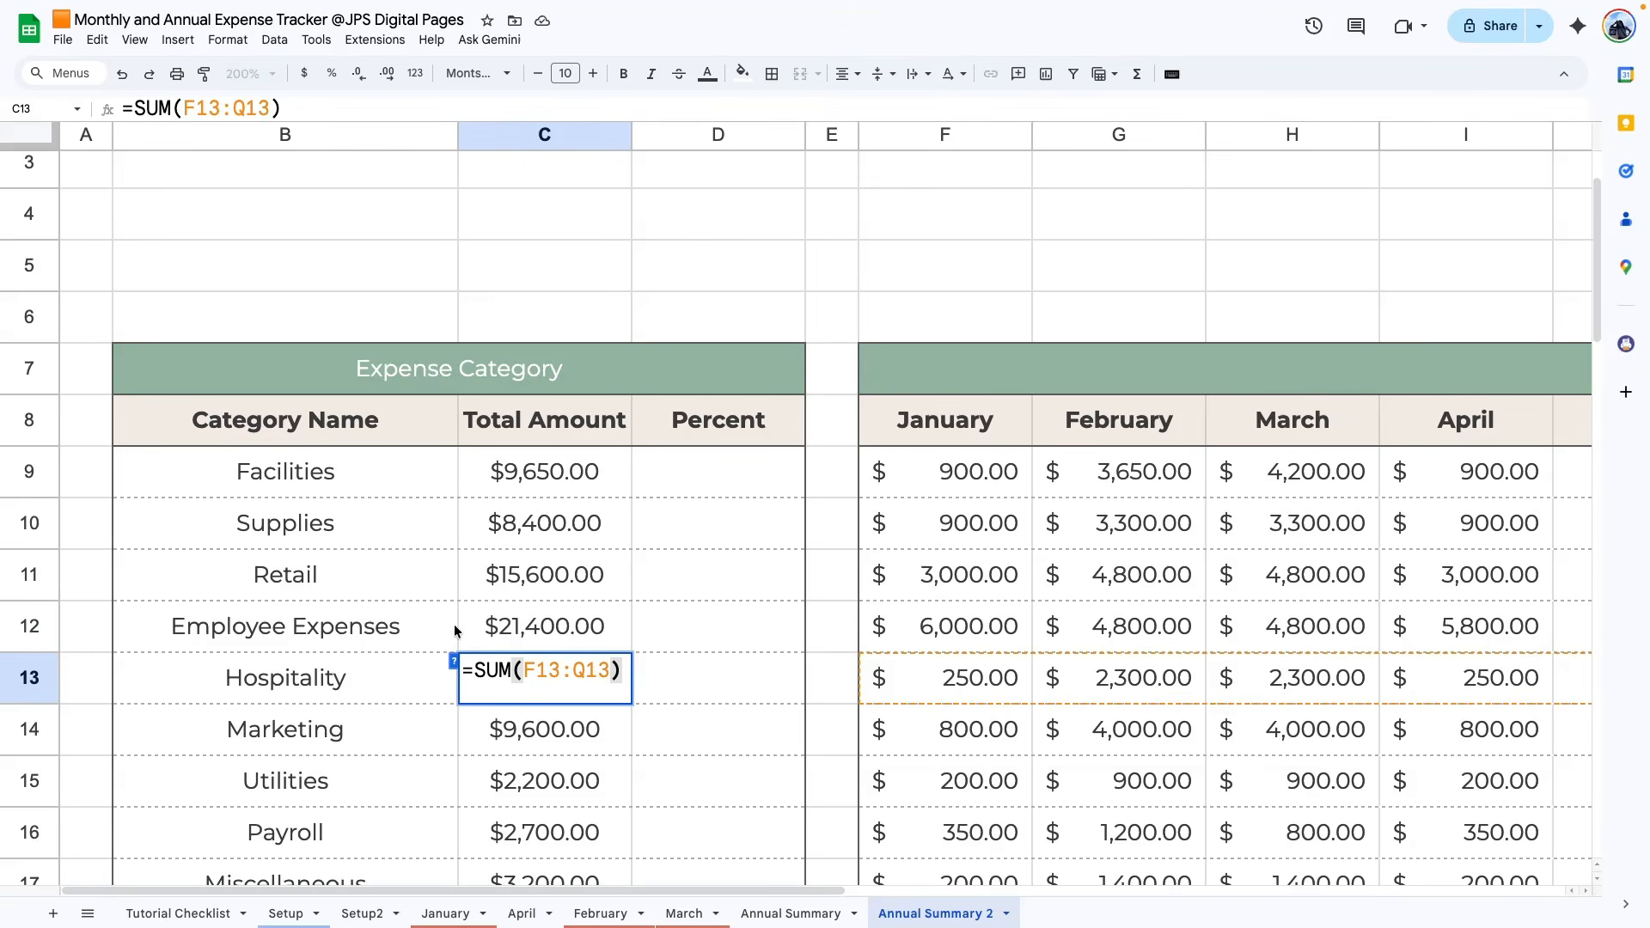
click(693, 722)
scroll(636, 445, down, 5)
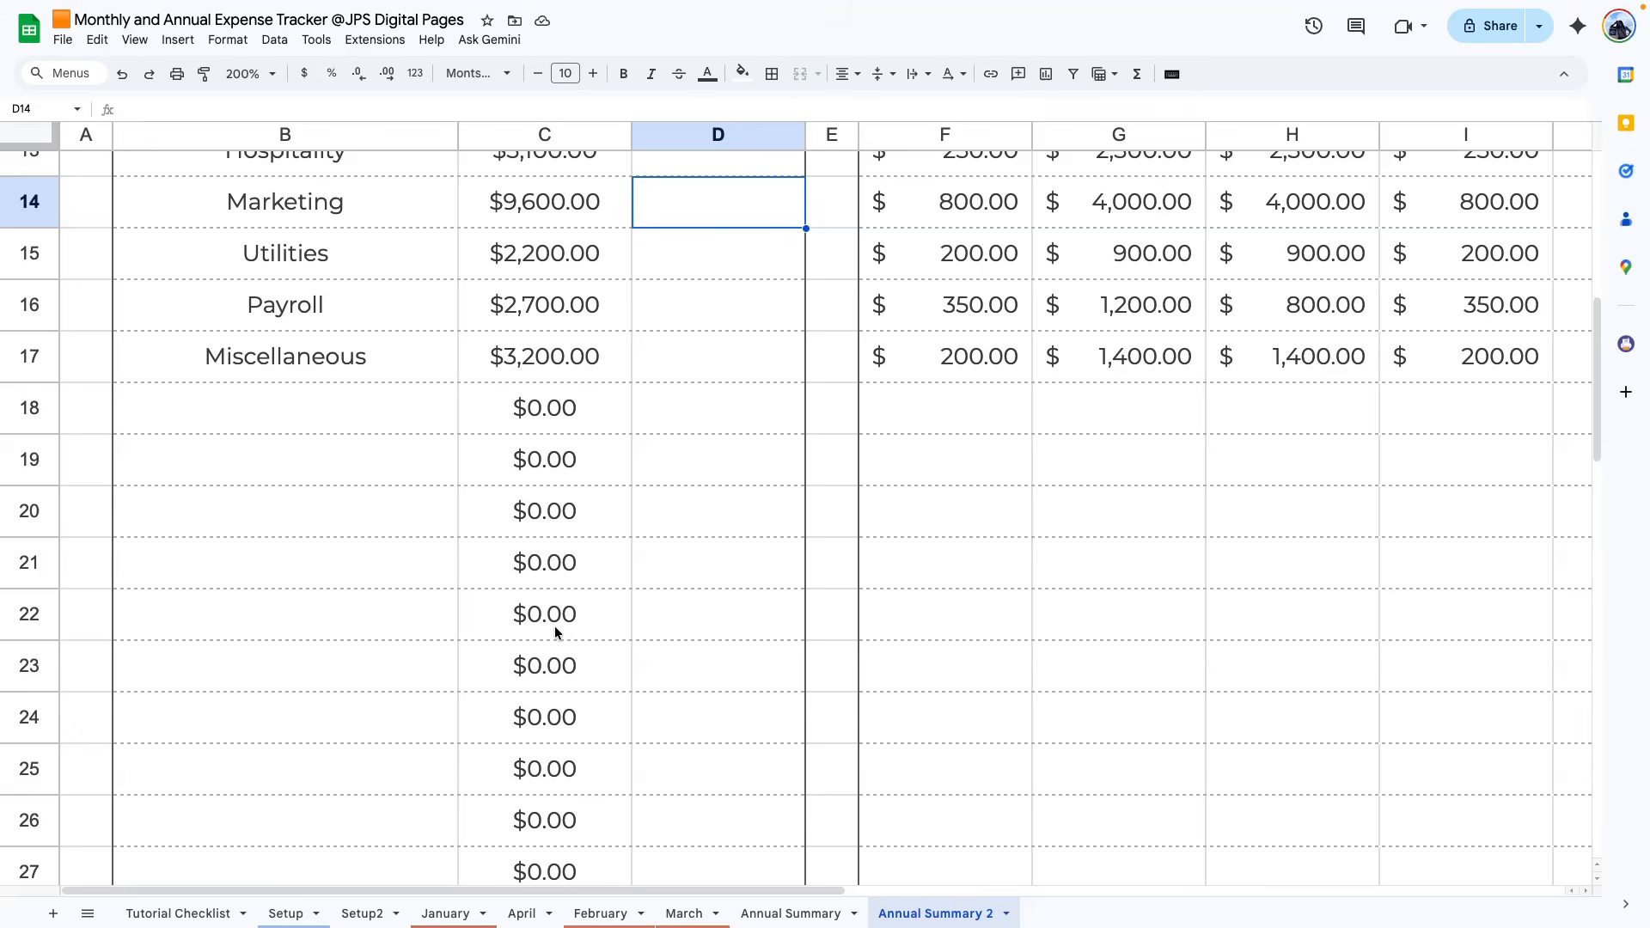
- Copy the Facilities total formula =IF(B9<>"", SUM(F9:Q9), "") from C9 of the Annual Summary sheet
click(786, 913)
scroll(617, 676, down, 1)
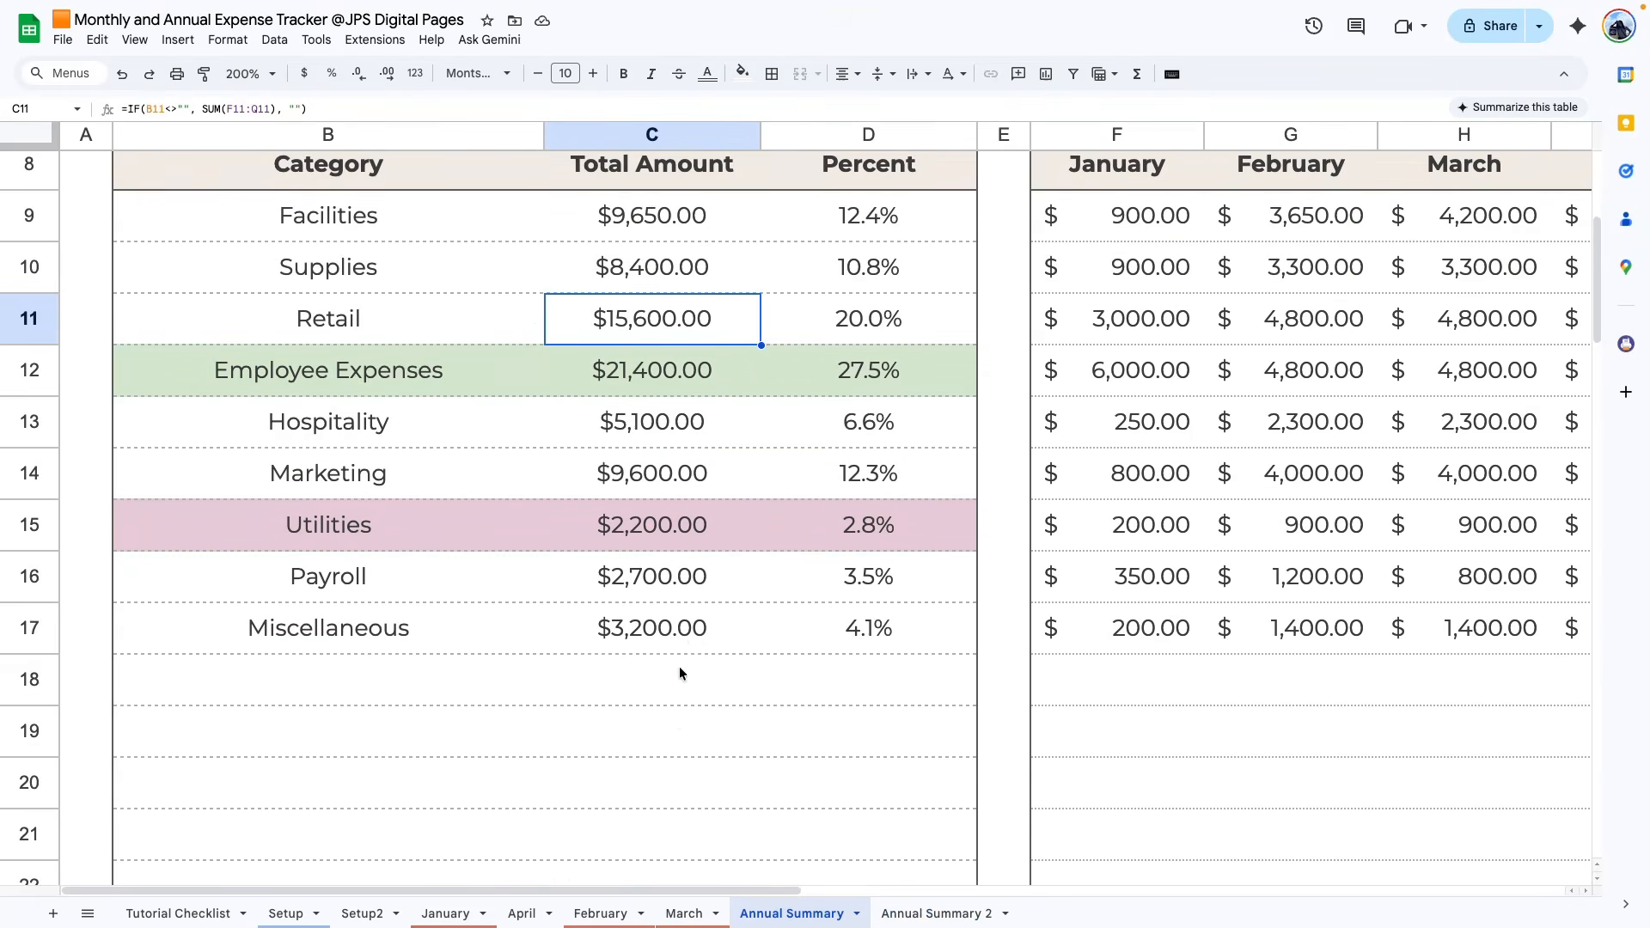
scroll(653, 234, up, 1)
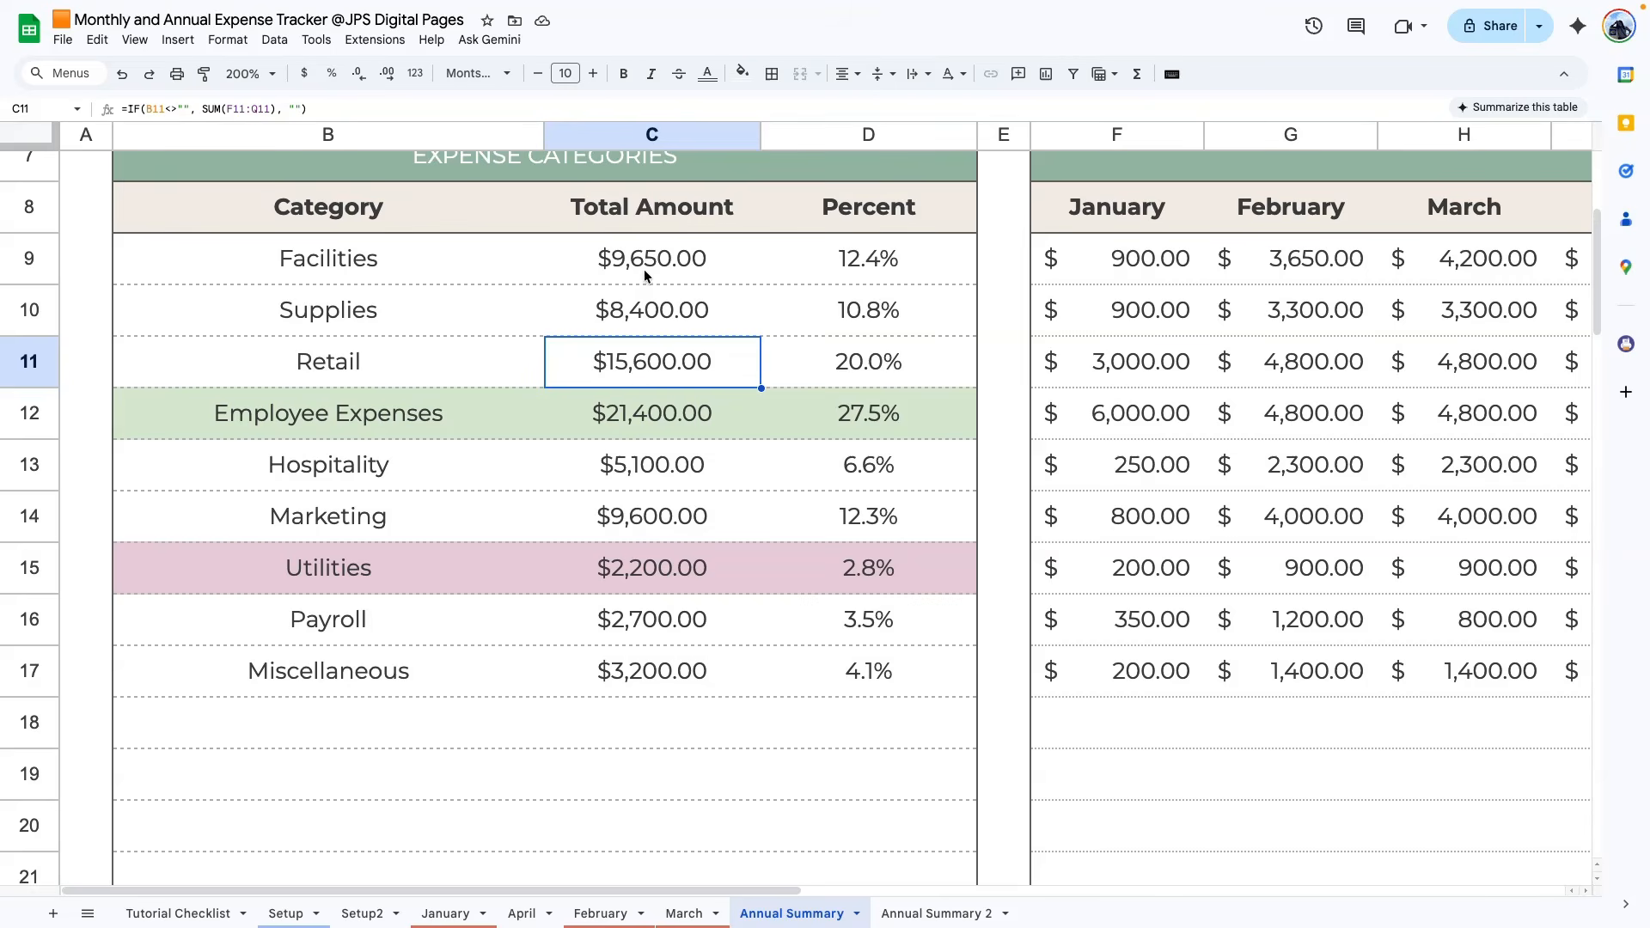
double_click(649, 258)
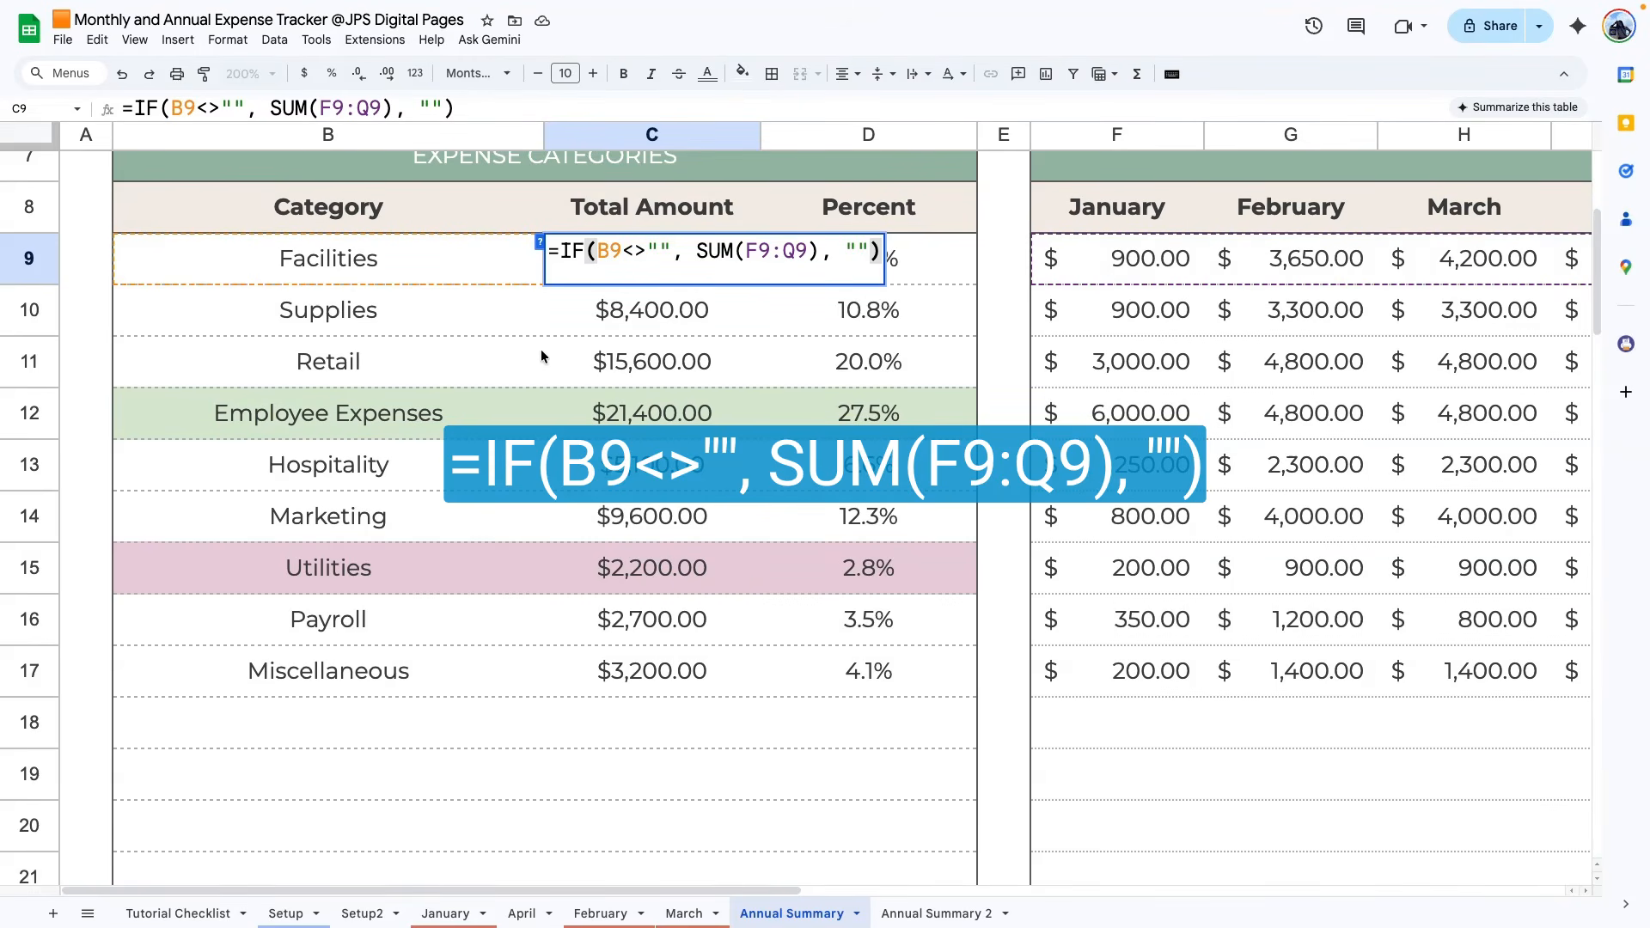
triple_click(587, 255)
key(ctrl+c)
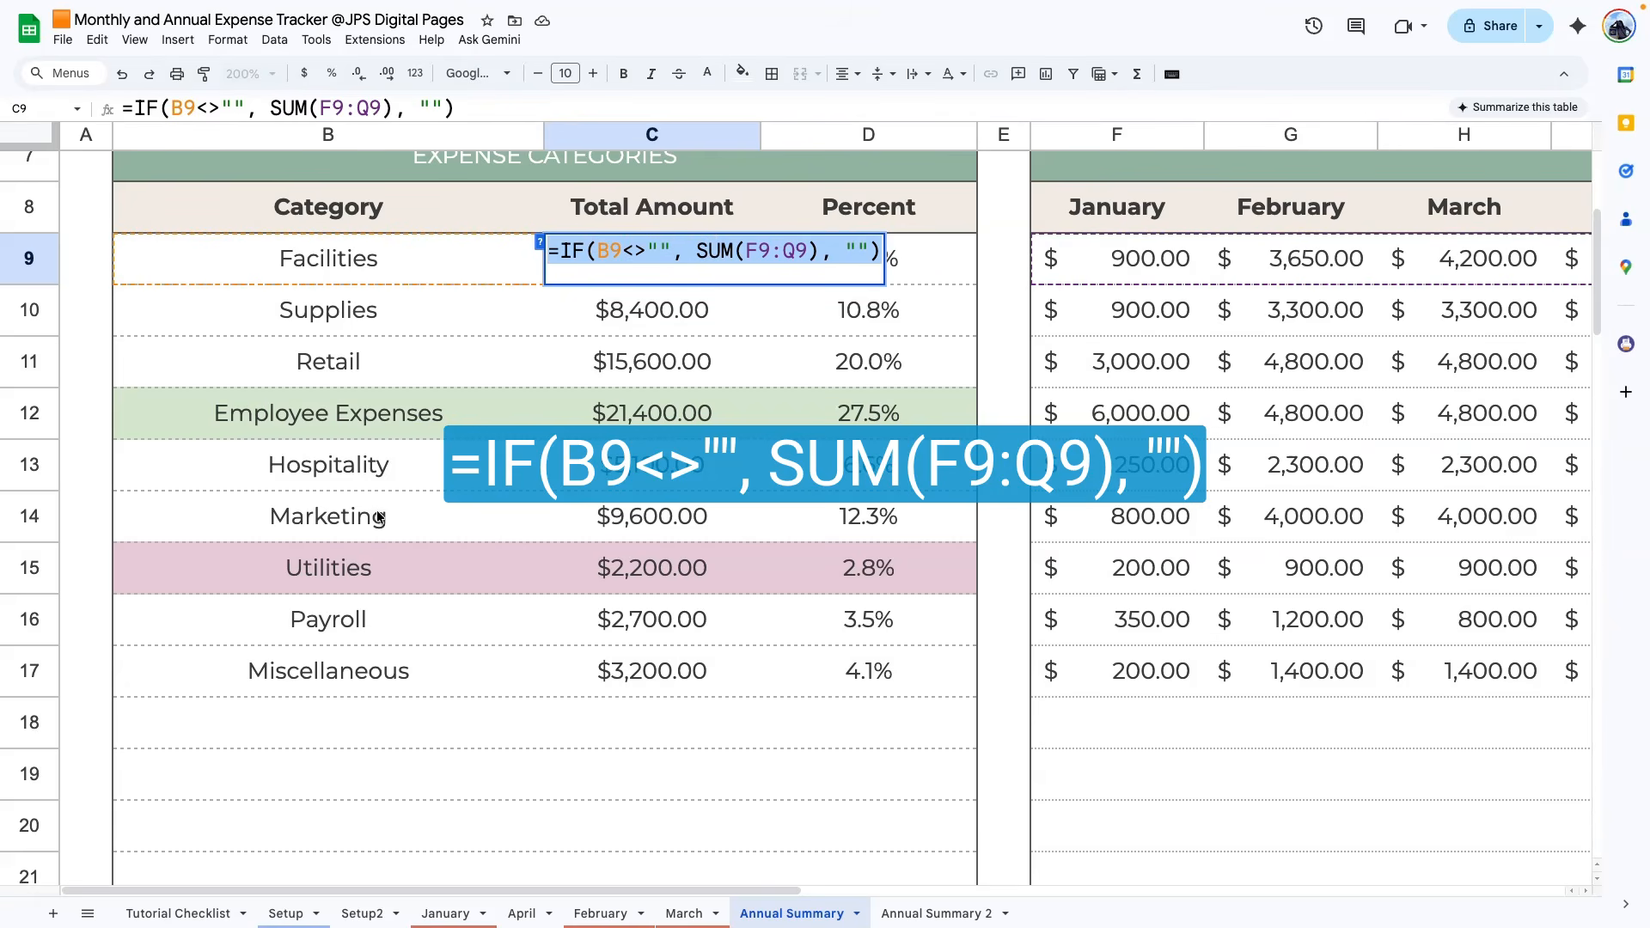
- Replace the formula in C9 of Annual Summary 2 with the copied =IF(B9<>"", SUM(F9:Q9), "")
click(935, 912)
scroll(552, 339, up, 5)
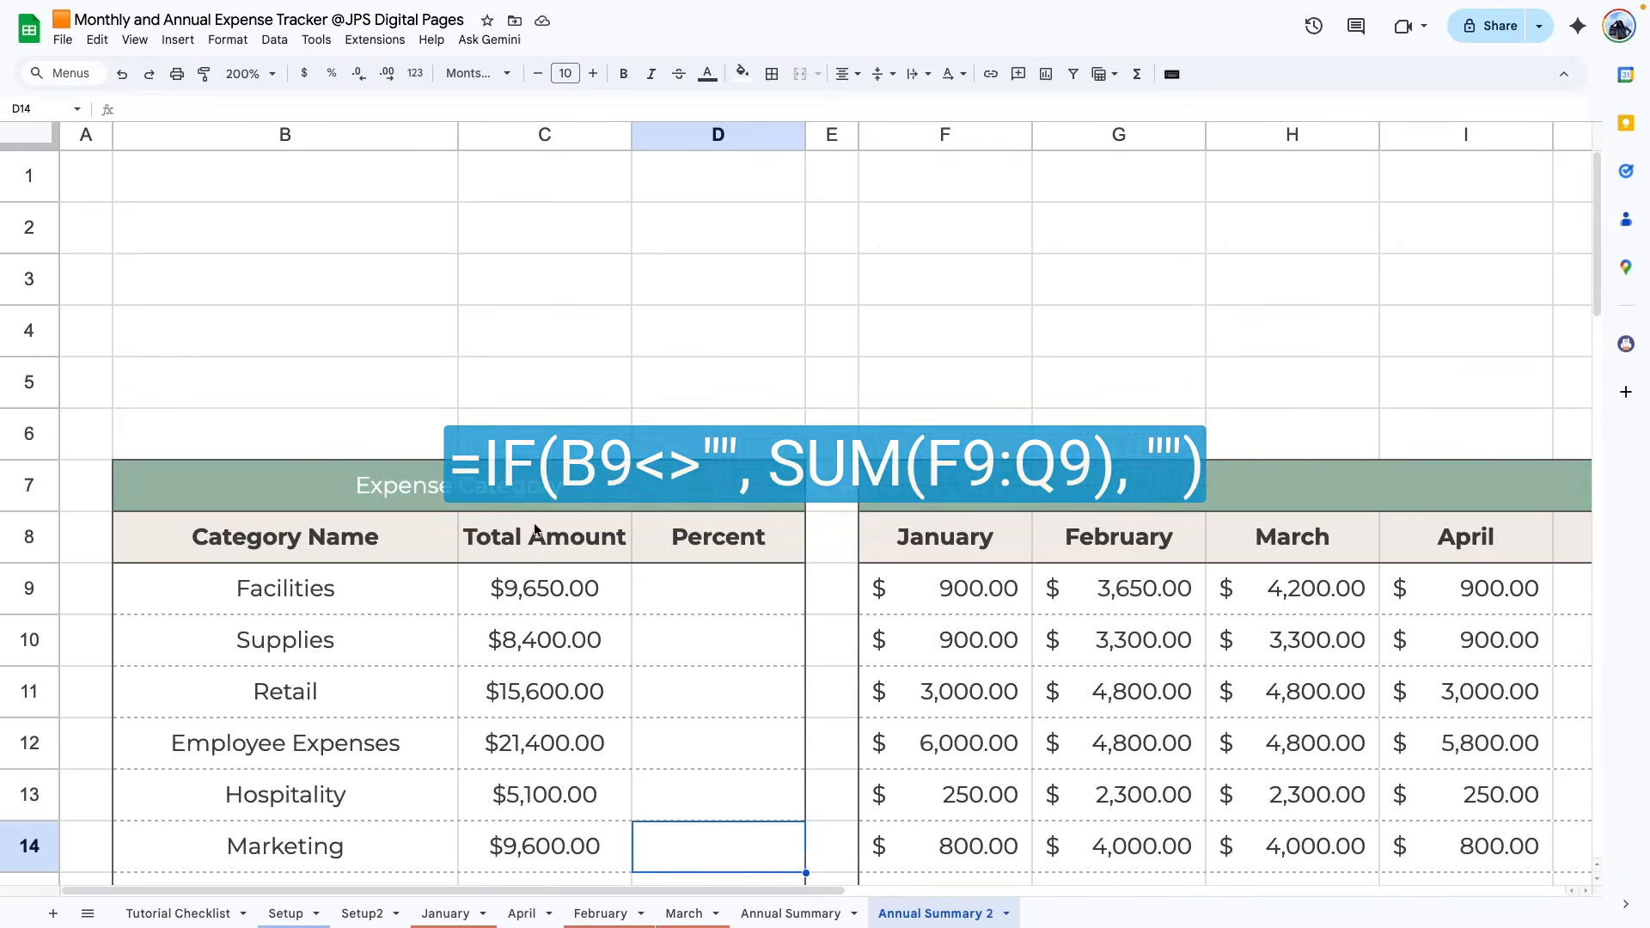
triple_click(564, 466)
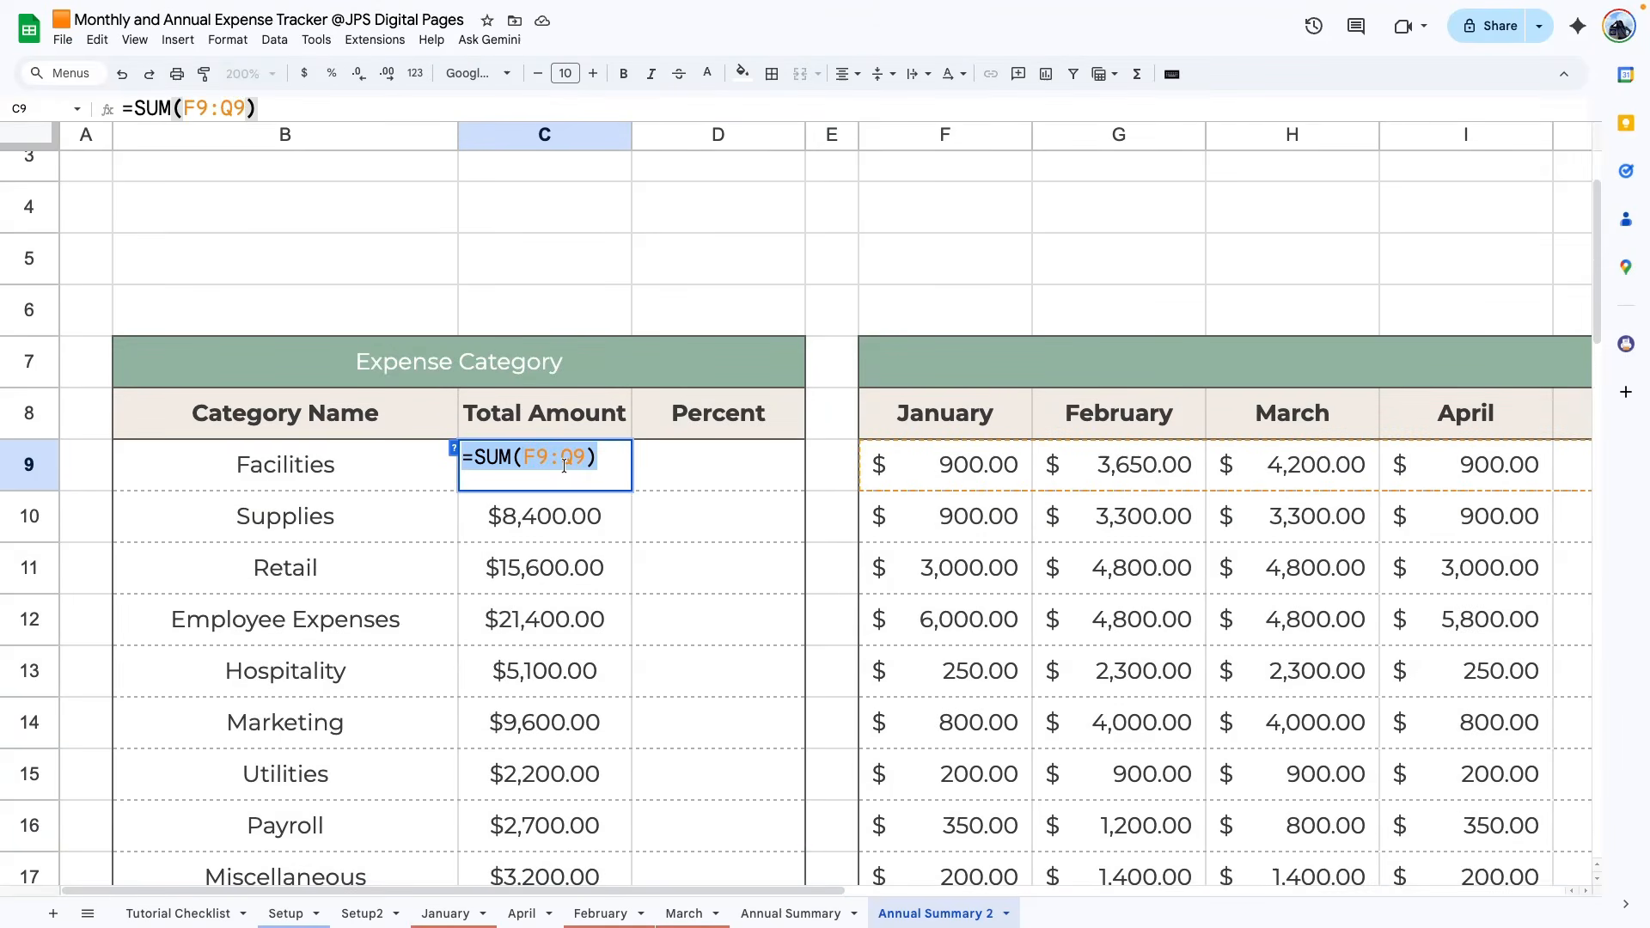
key(ctrl+v)
key(Return)
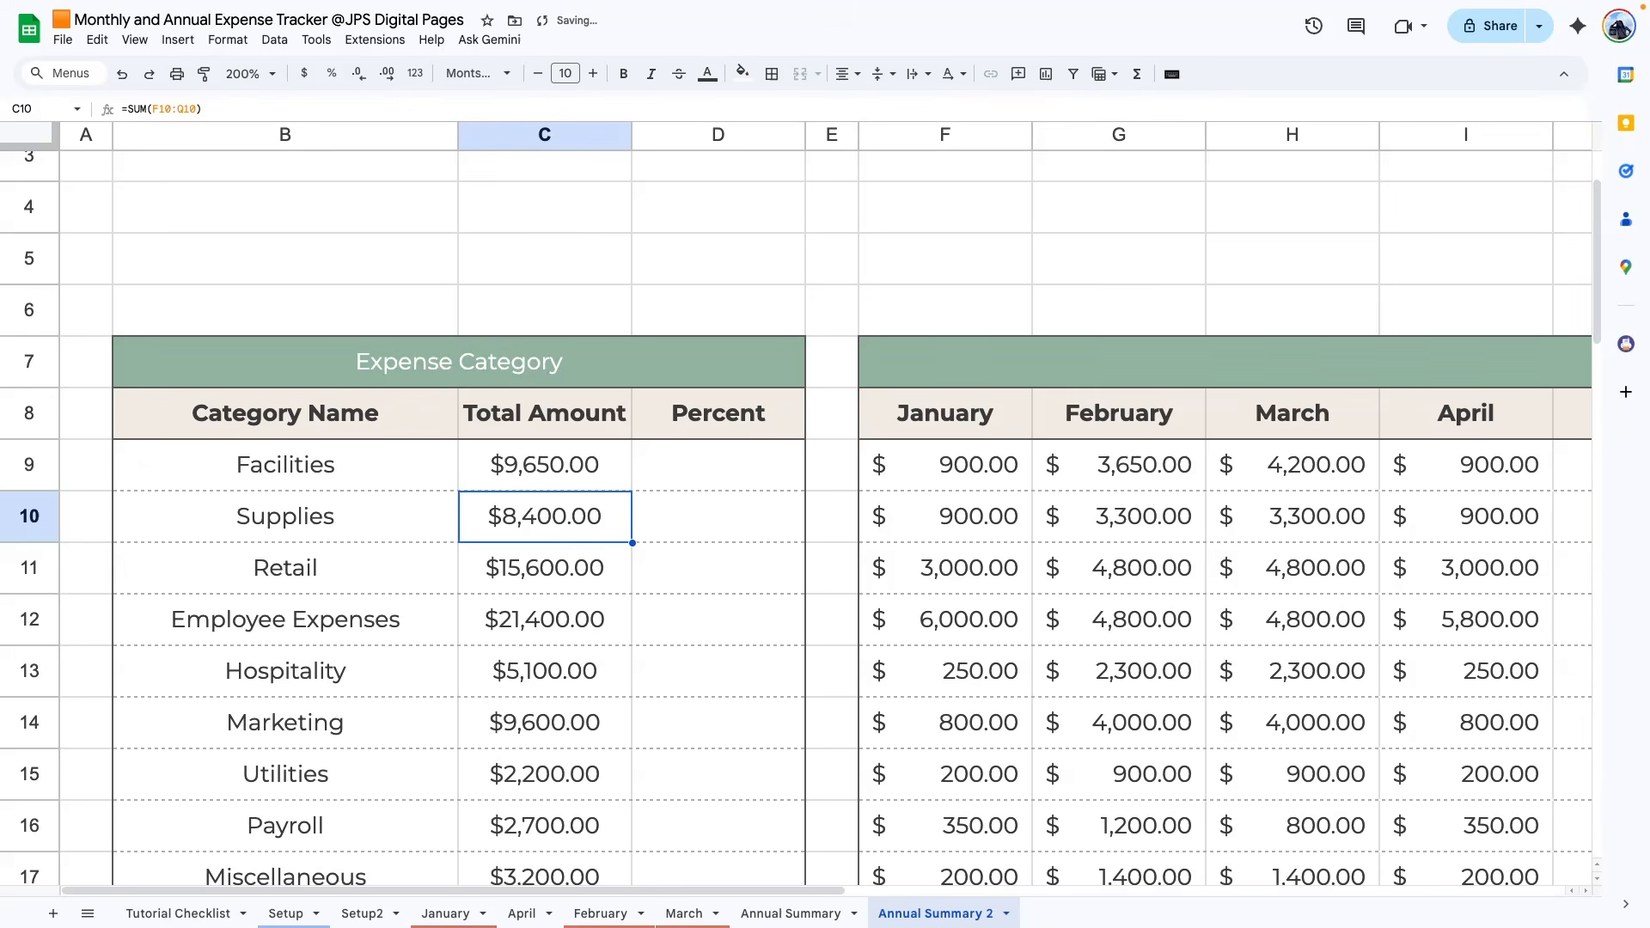
- Fill the IF/SUM formula from C9 down the Total Amount column and check the copied formula in C10
click(542, 475)
drag(632, 491, 585, 746)
click(663, 644)
scroll(663, 651, up, 5)
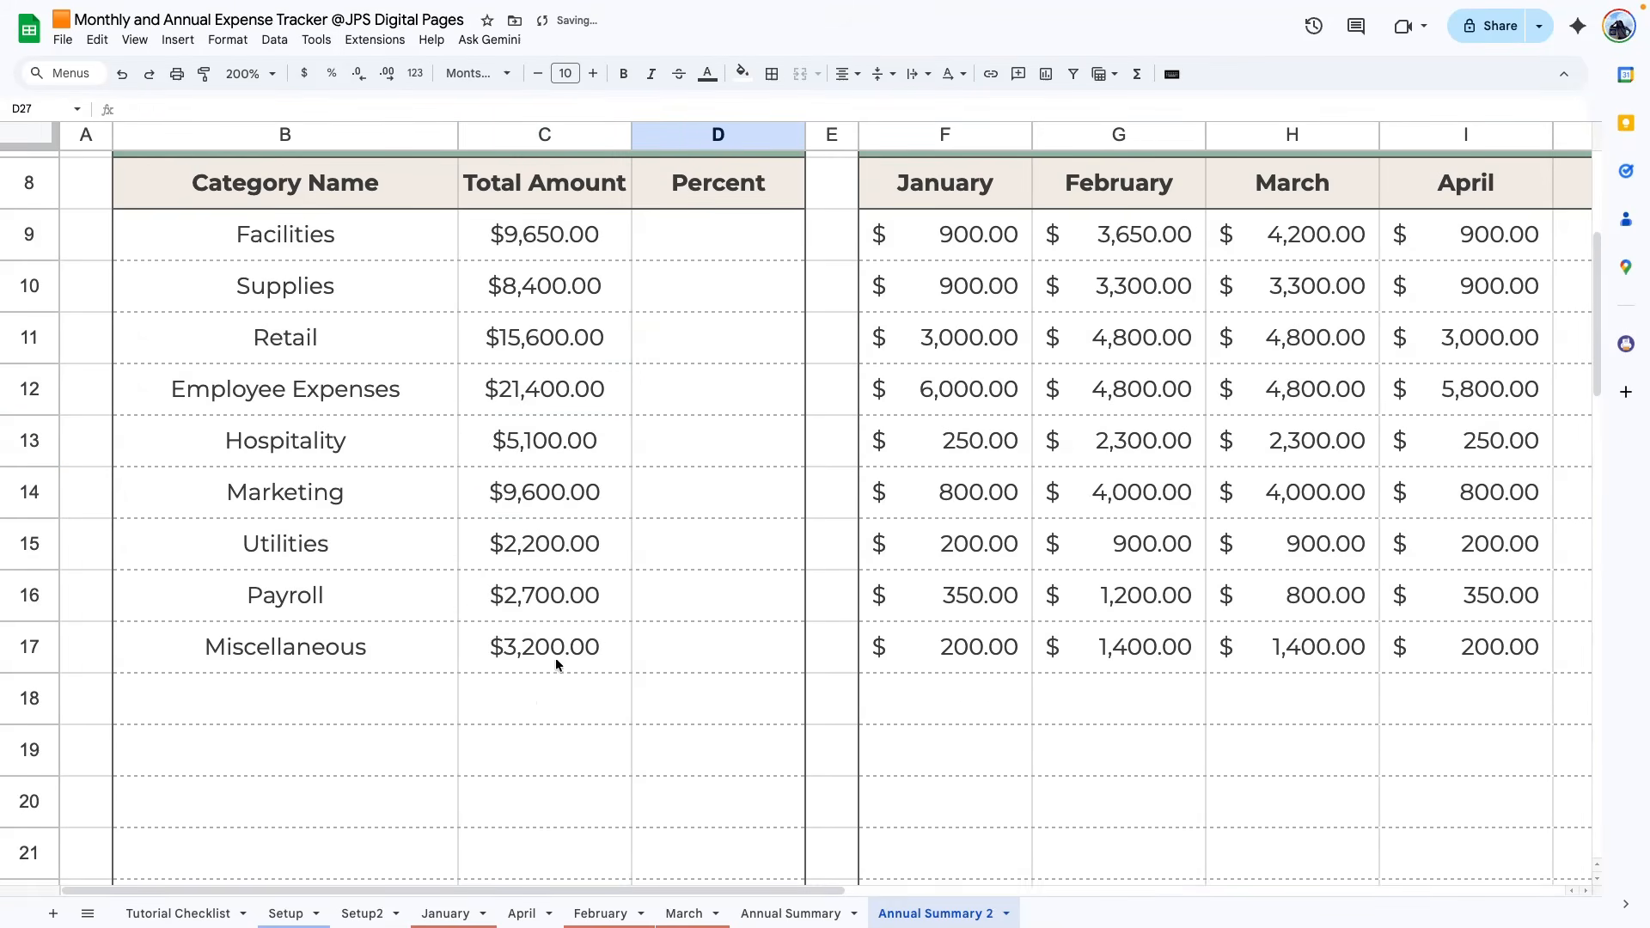
click(566, 292)
double_click(567, 292)
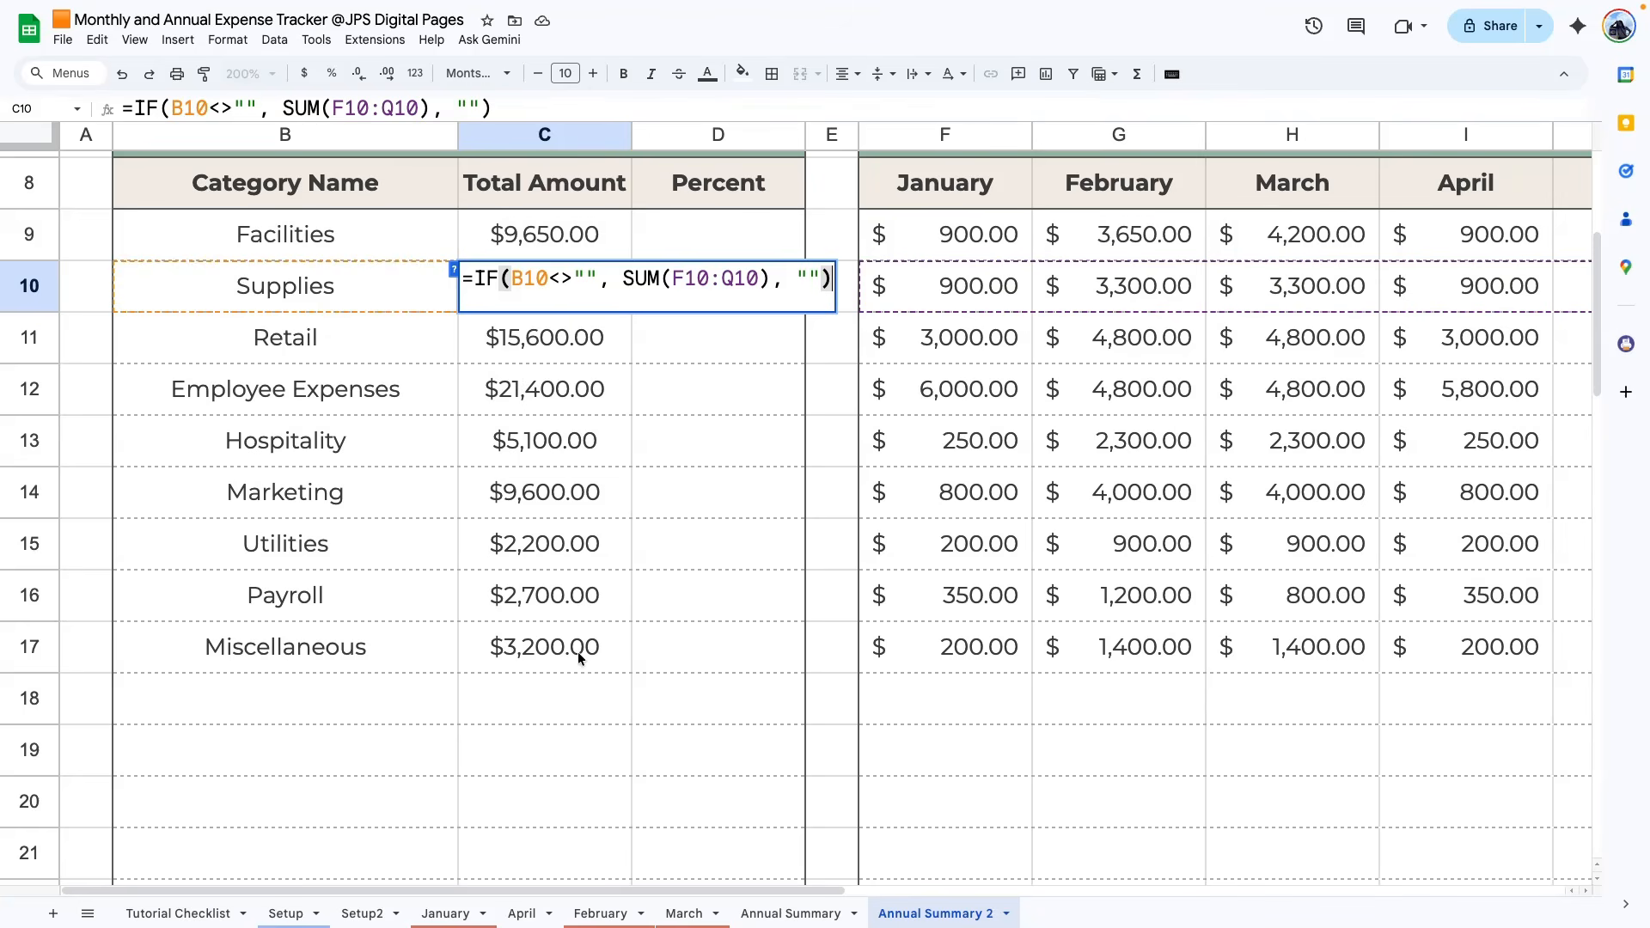
click(593, 749)
- Copy the Facilities percent formula =IF(B9<>"", C9/SUM($C$9:$C$29), "") from D9 of the Annual Summary sheet
click(751, 918)
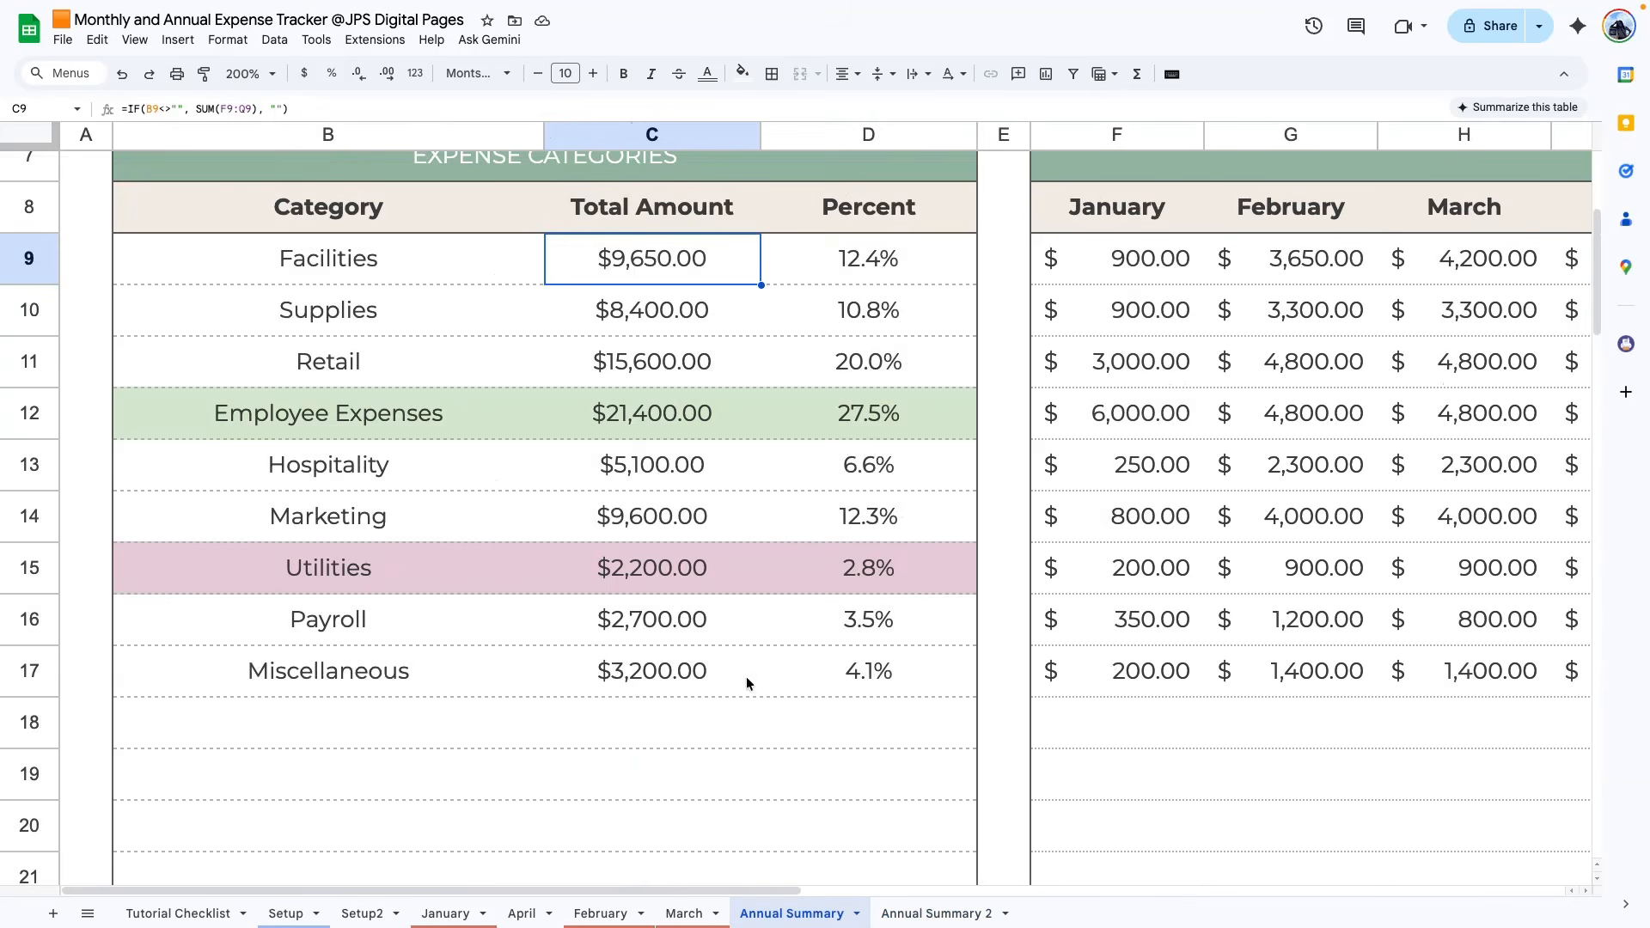
double_click(871, 256)
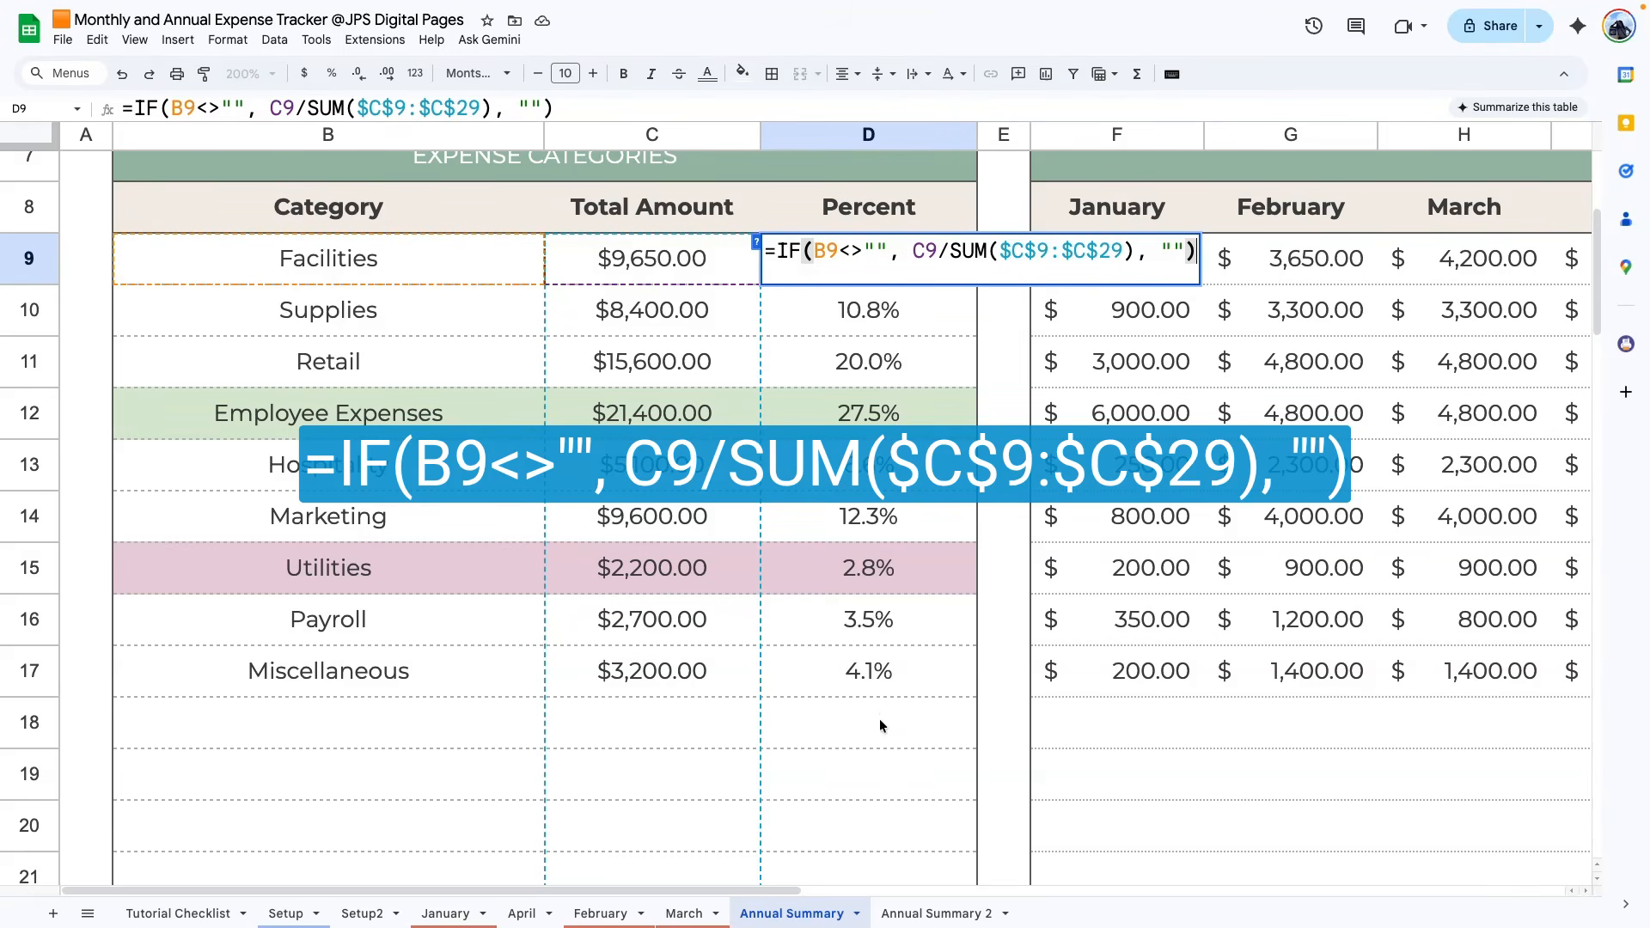
triple_click(874, 247)
key(ctrl+c)
key(Escape)
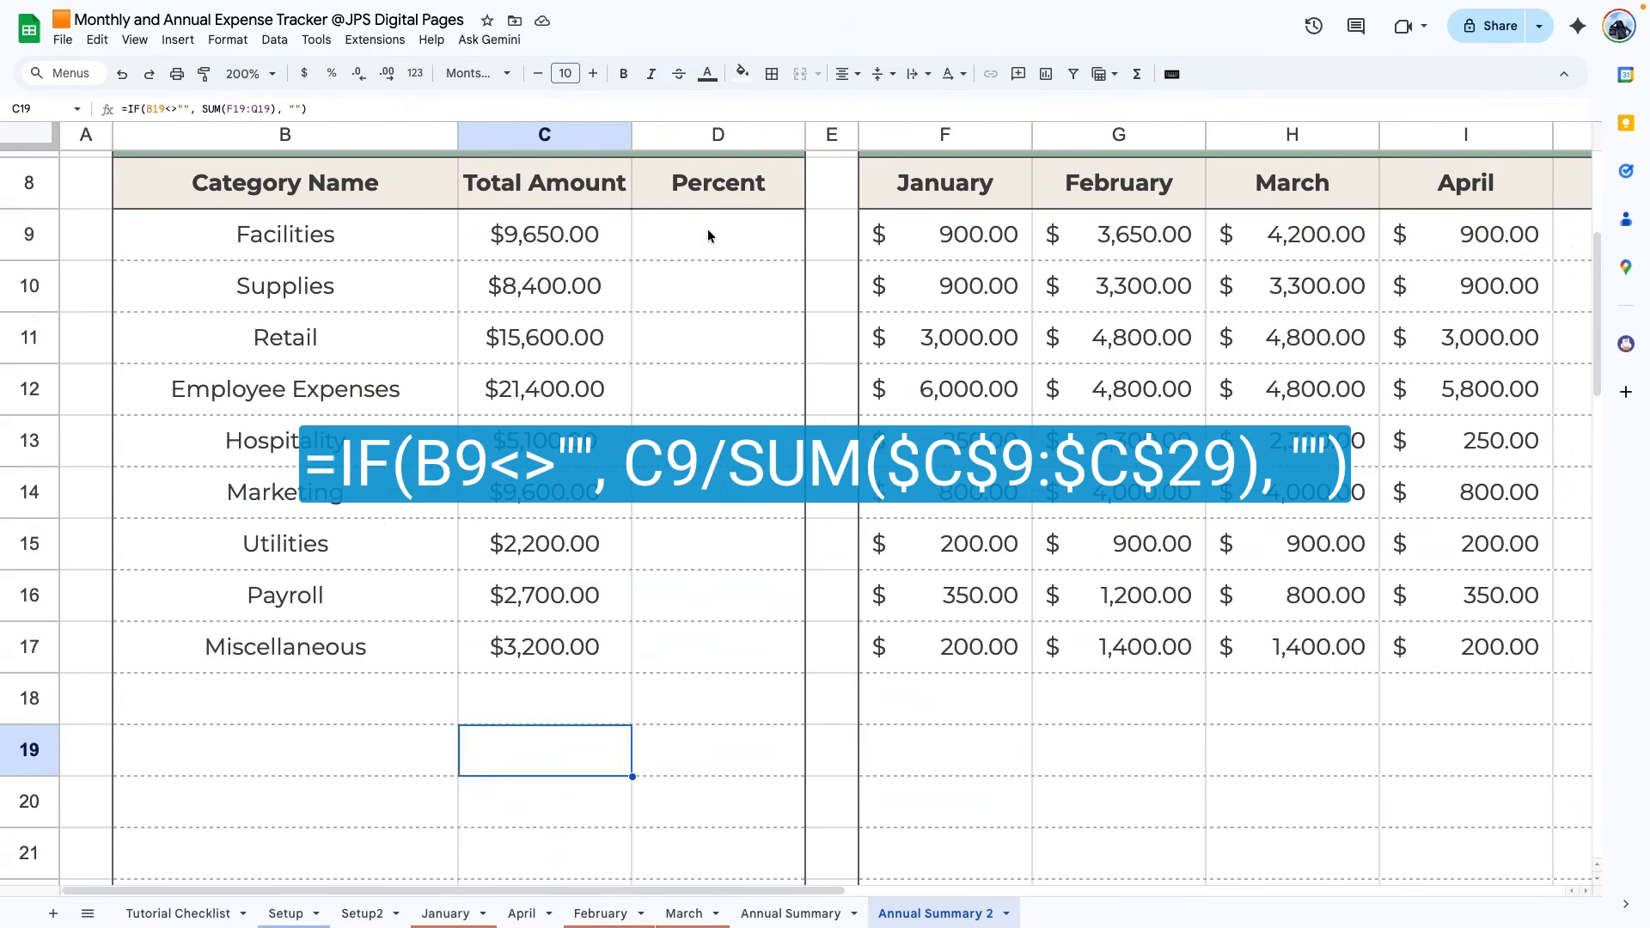
- Enter the copied formula =IF(B9<>"", C9/SUM($C$9:$C$29), "") in D9 of Annual Summary 2 as the Facilities percent
double_click(706, 231)
key(ctrl+v)
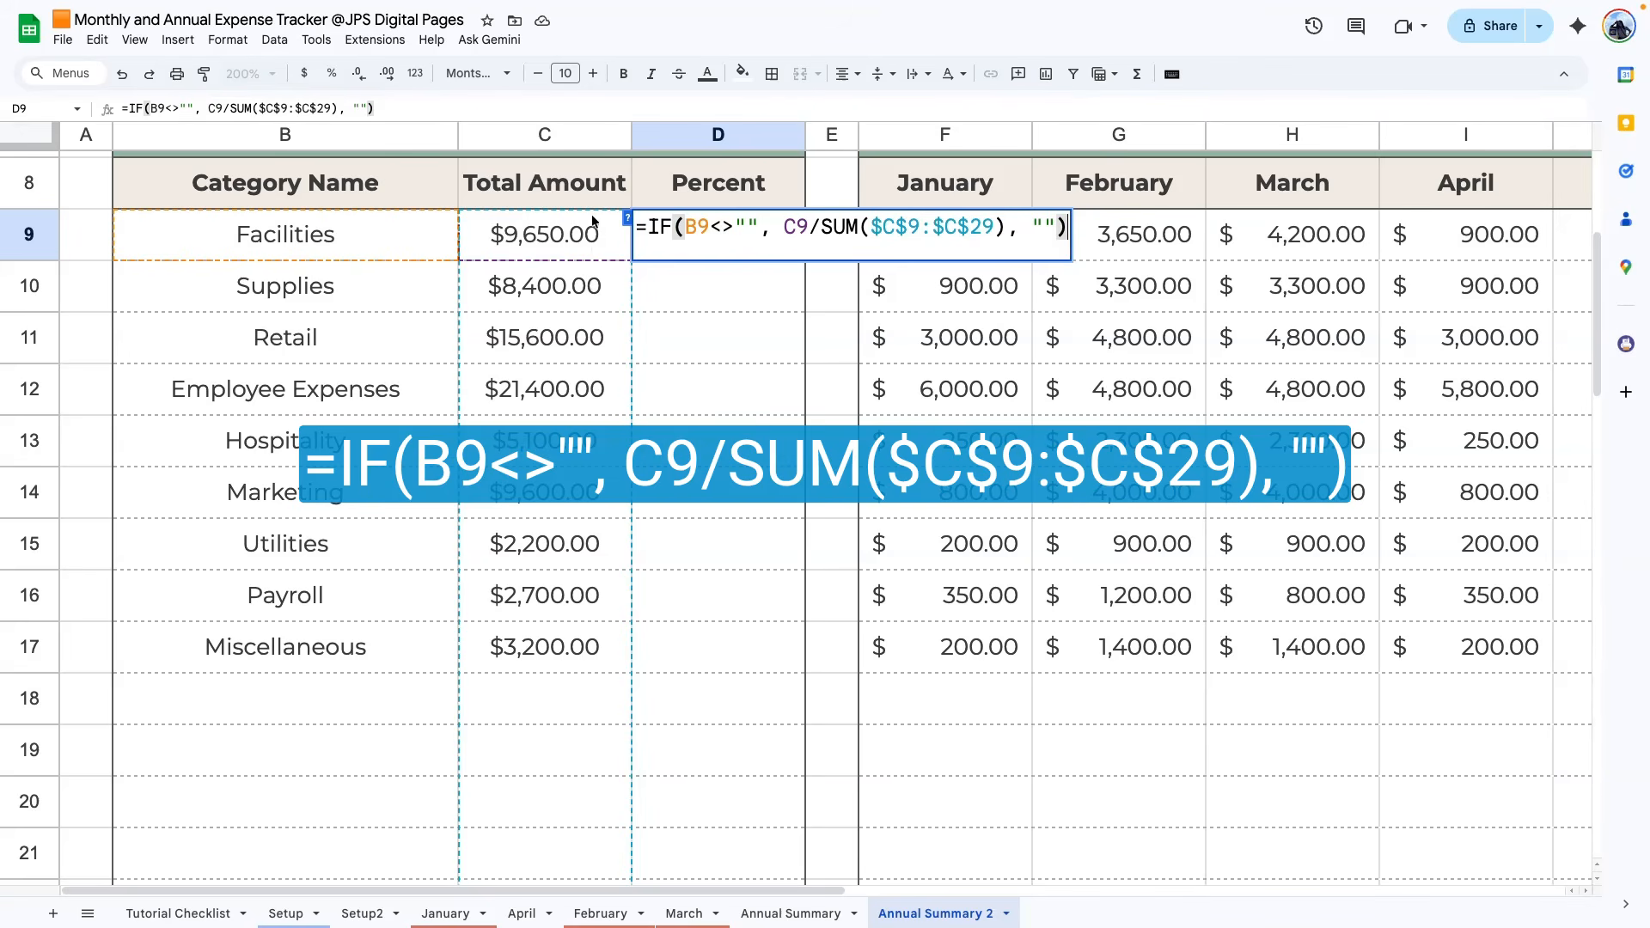
key(Return)
click(715, 240)
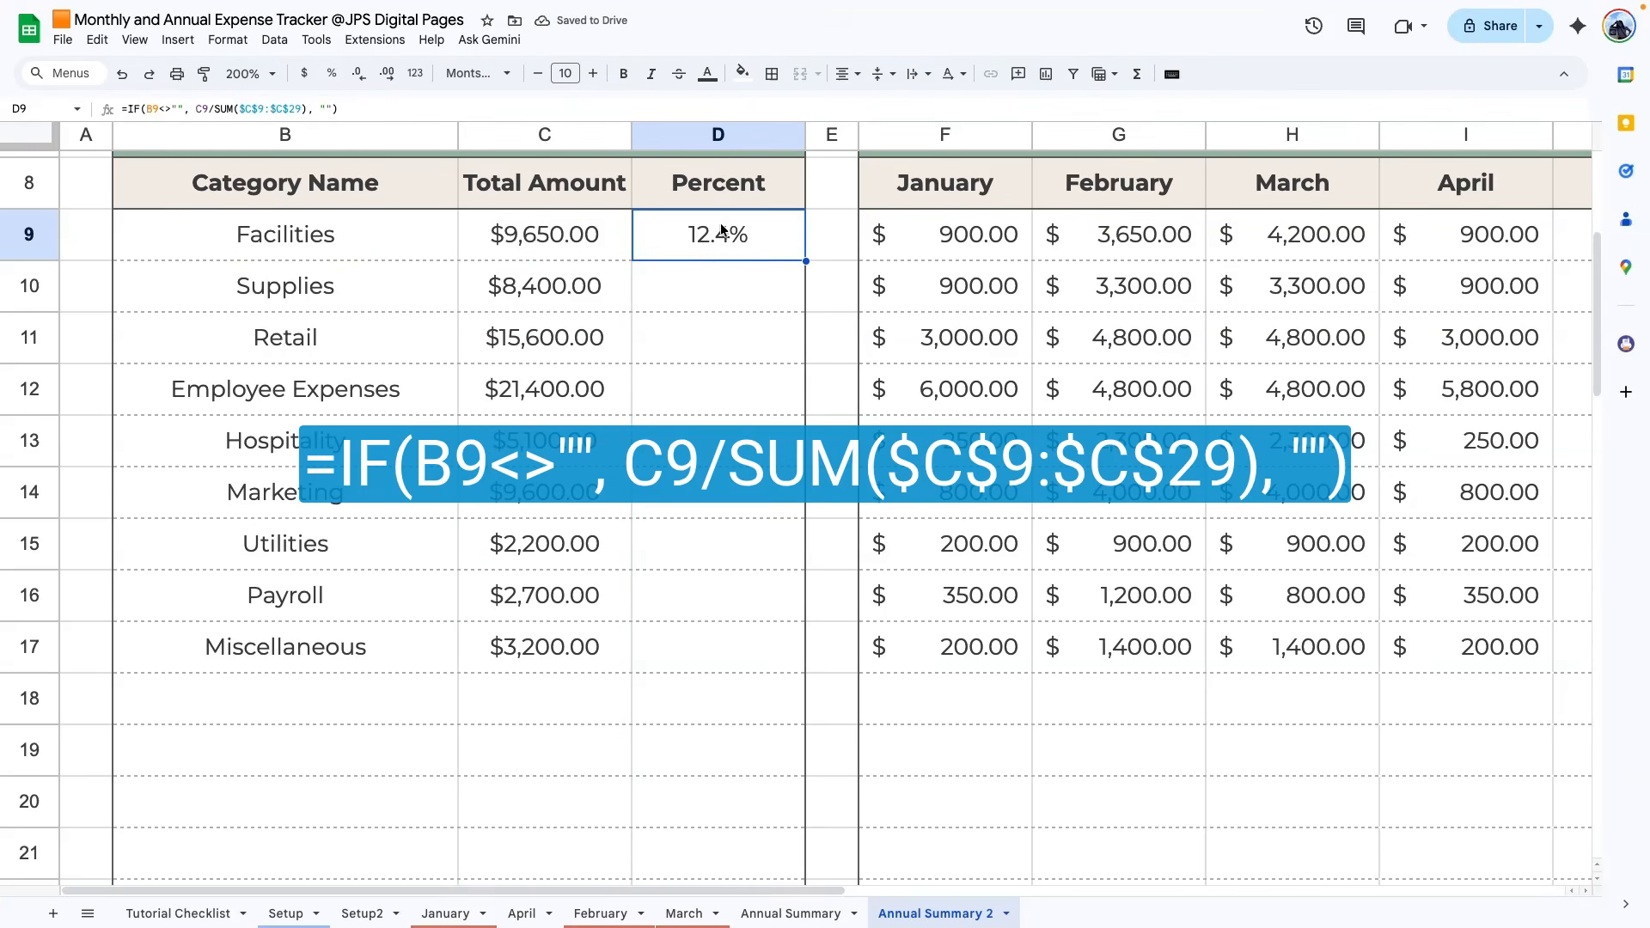
double_click(748, 224)
click(748, 339)
- Fill the percent formula from D9 down the Percent column and check the copied formulas in D10 and D11
click(738, 232)
drag(805, 260, 776, 909)
click(712, 379)
scroll(711, 384, up, 7)
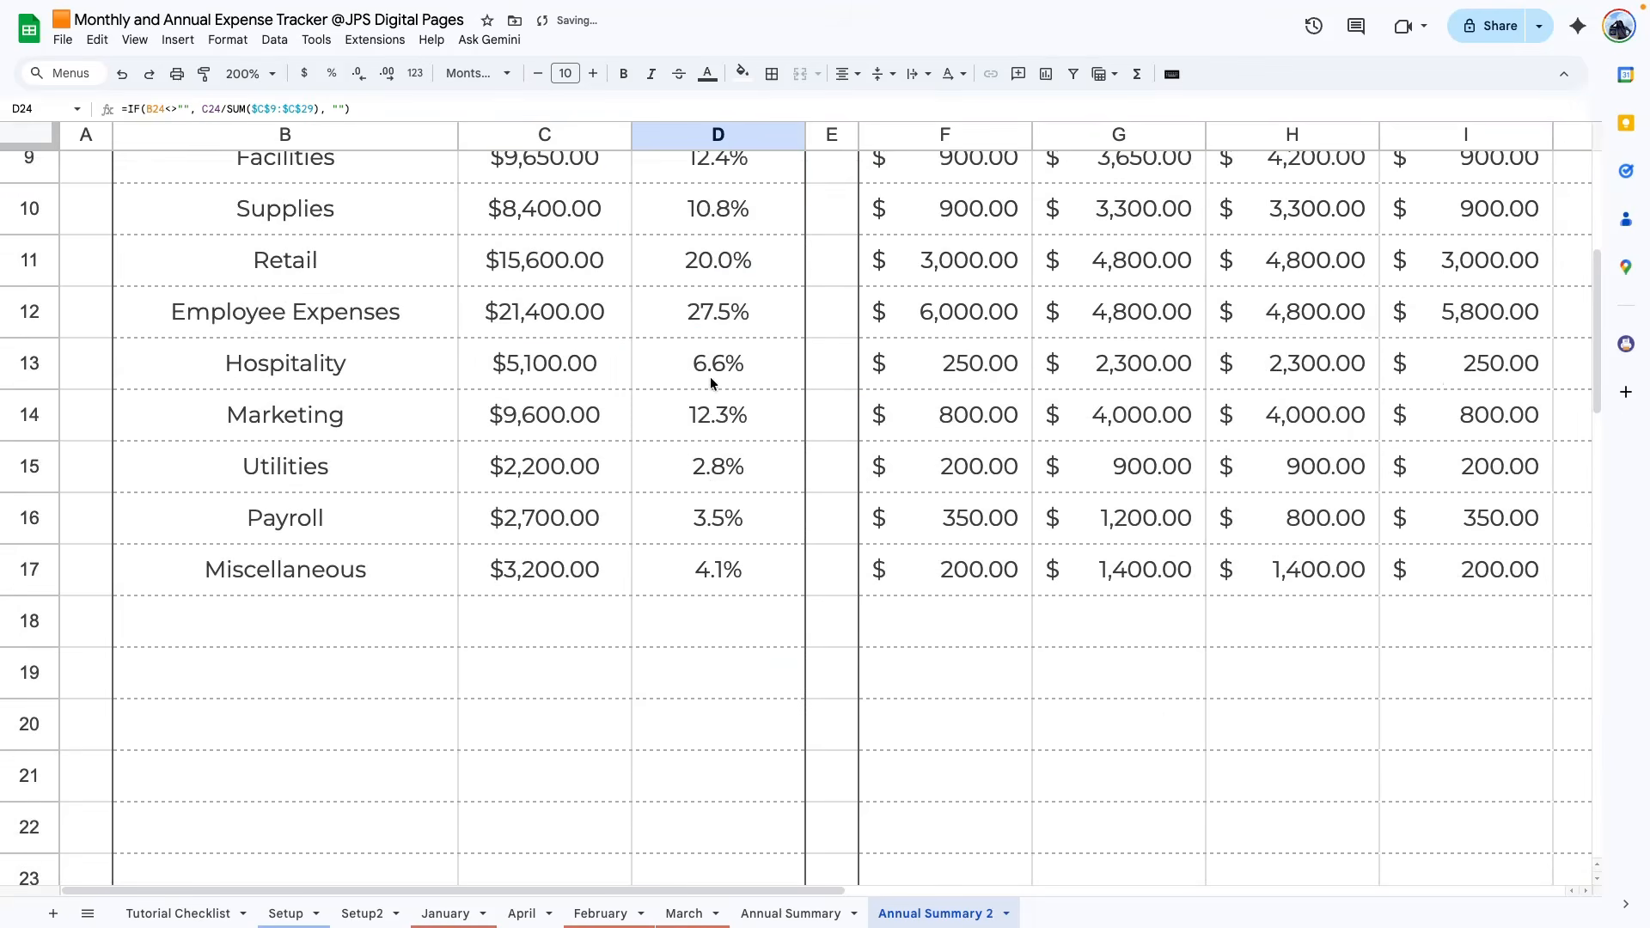
scroll(693, 703, up, 2)
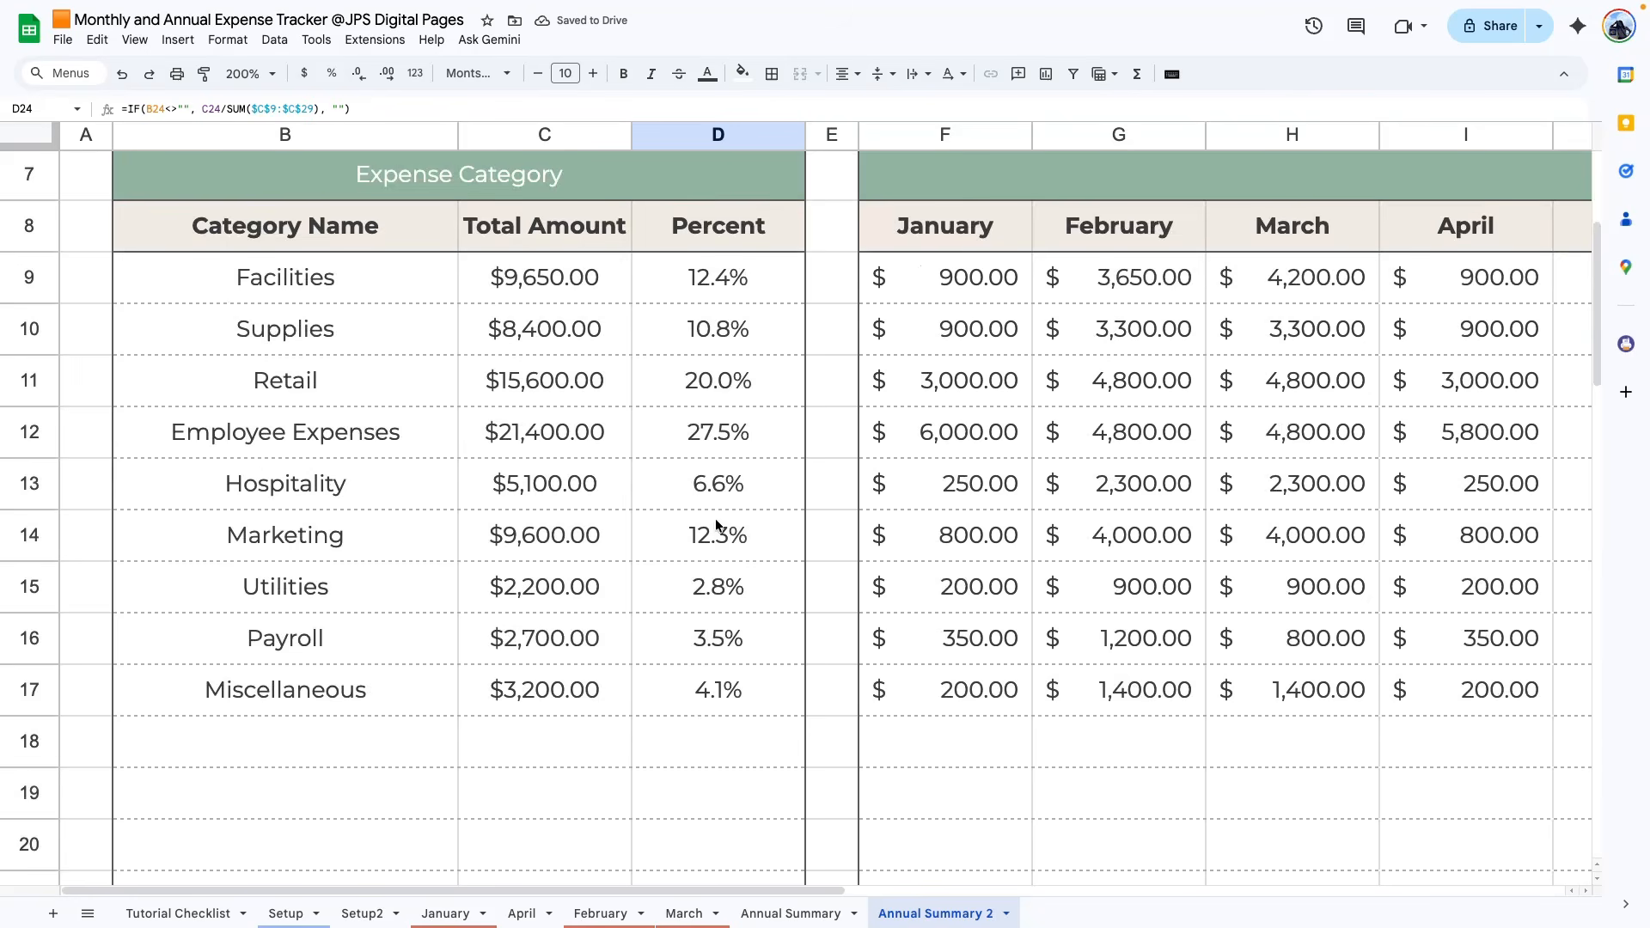
double_click(726, 337)
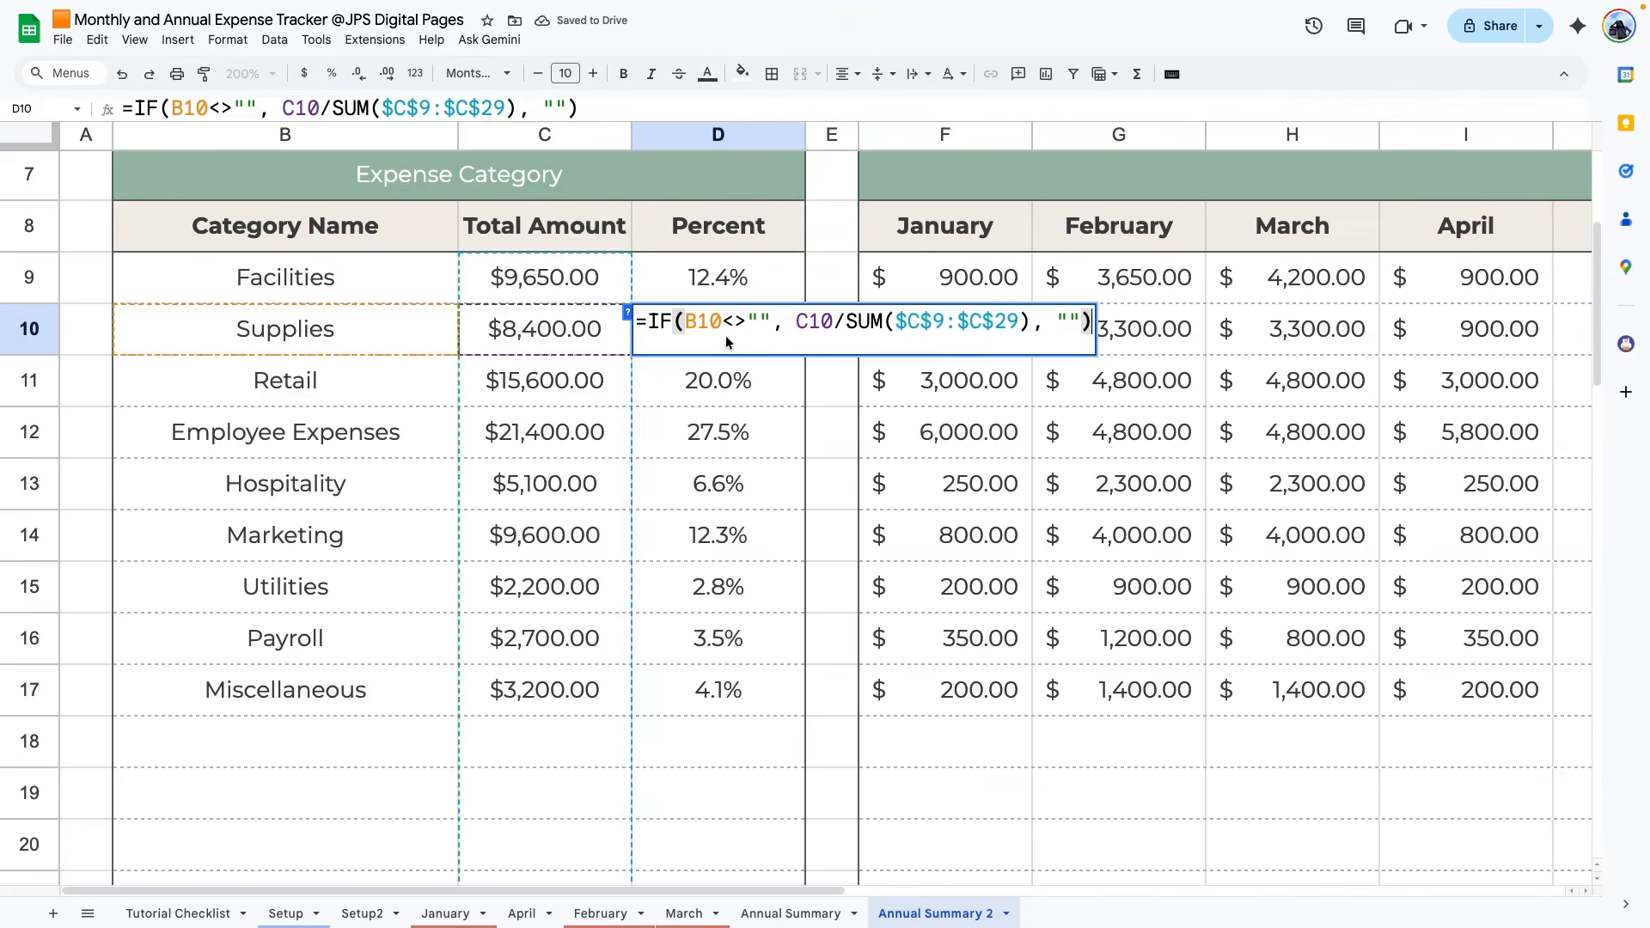
double_click(704, 384)
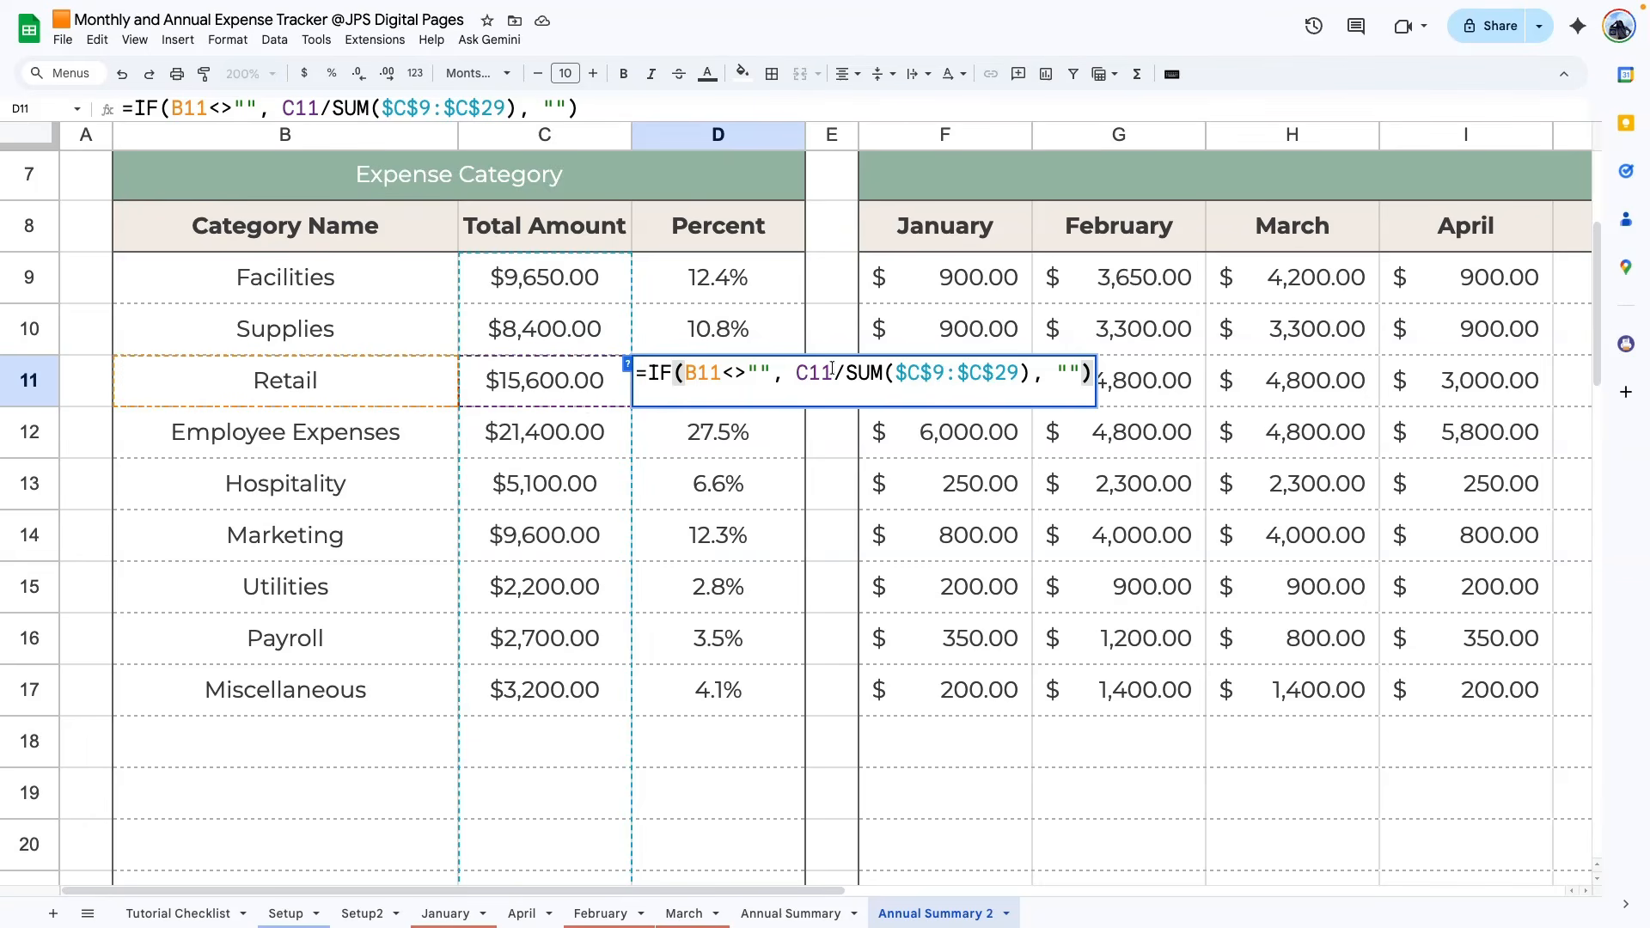
click(735, 626)
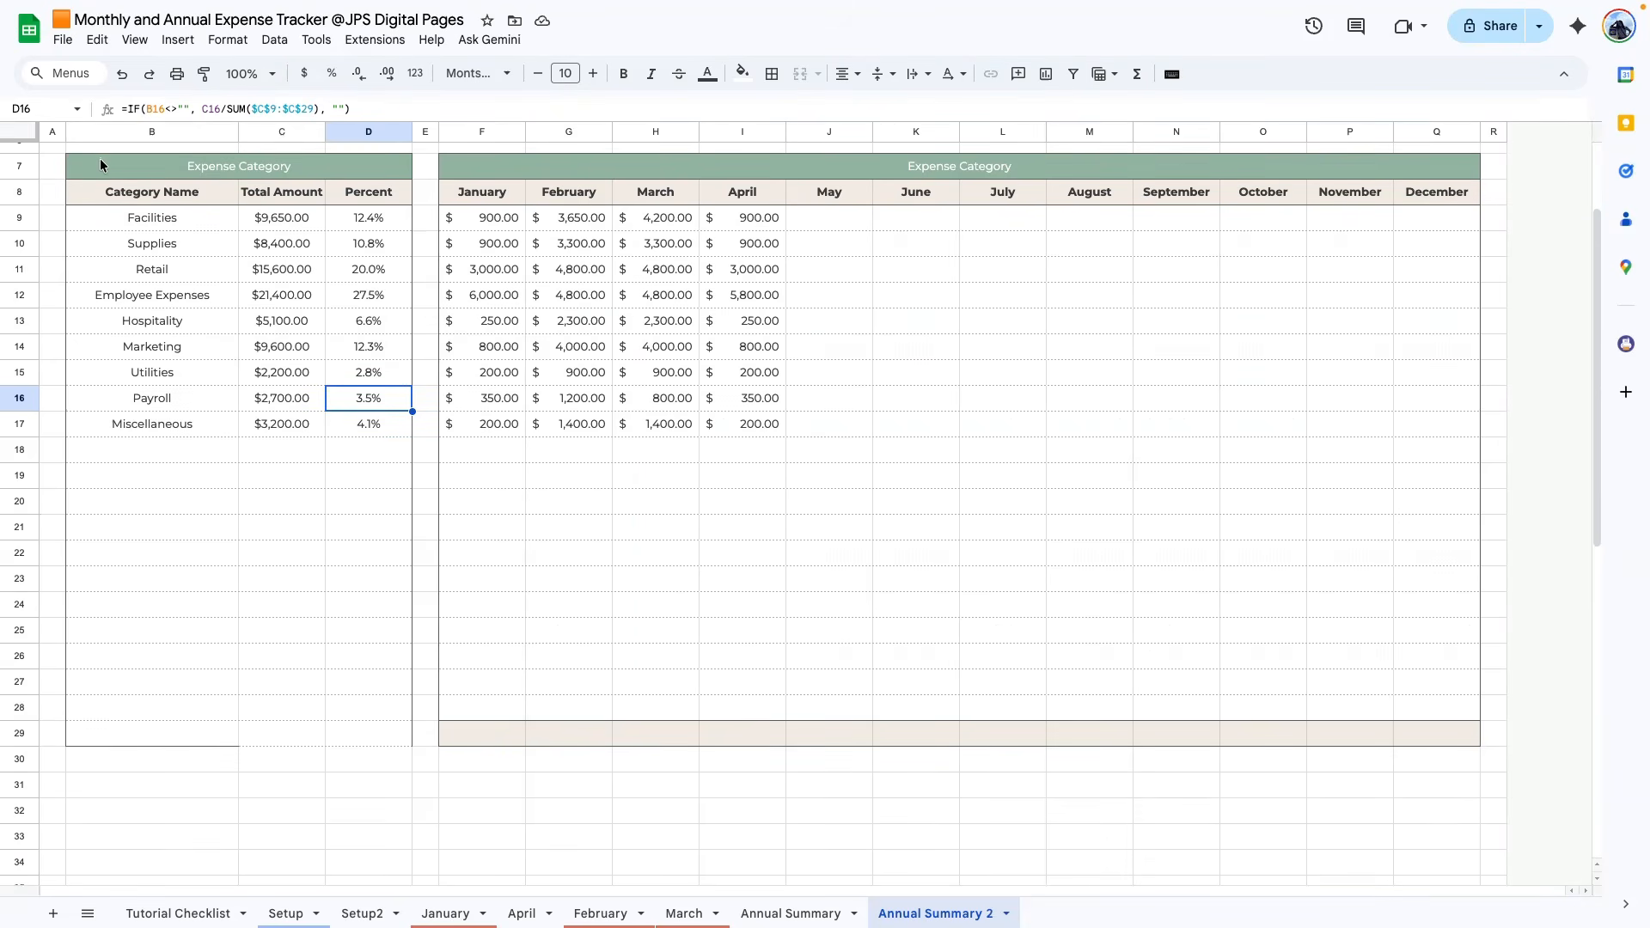
- Examine the Expense Subcategories table in the Annual Summary sheet, including the total amount formula for Rent in C33
drag(100, 163, 361, 735)
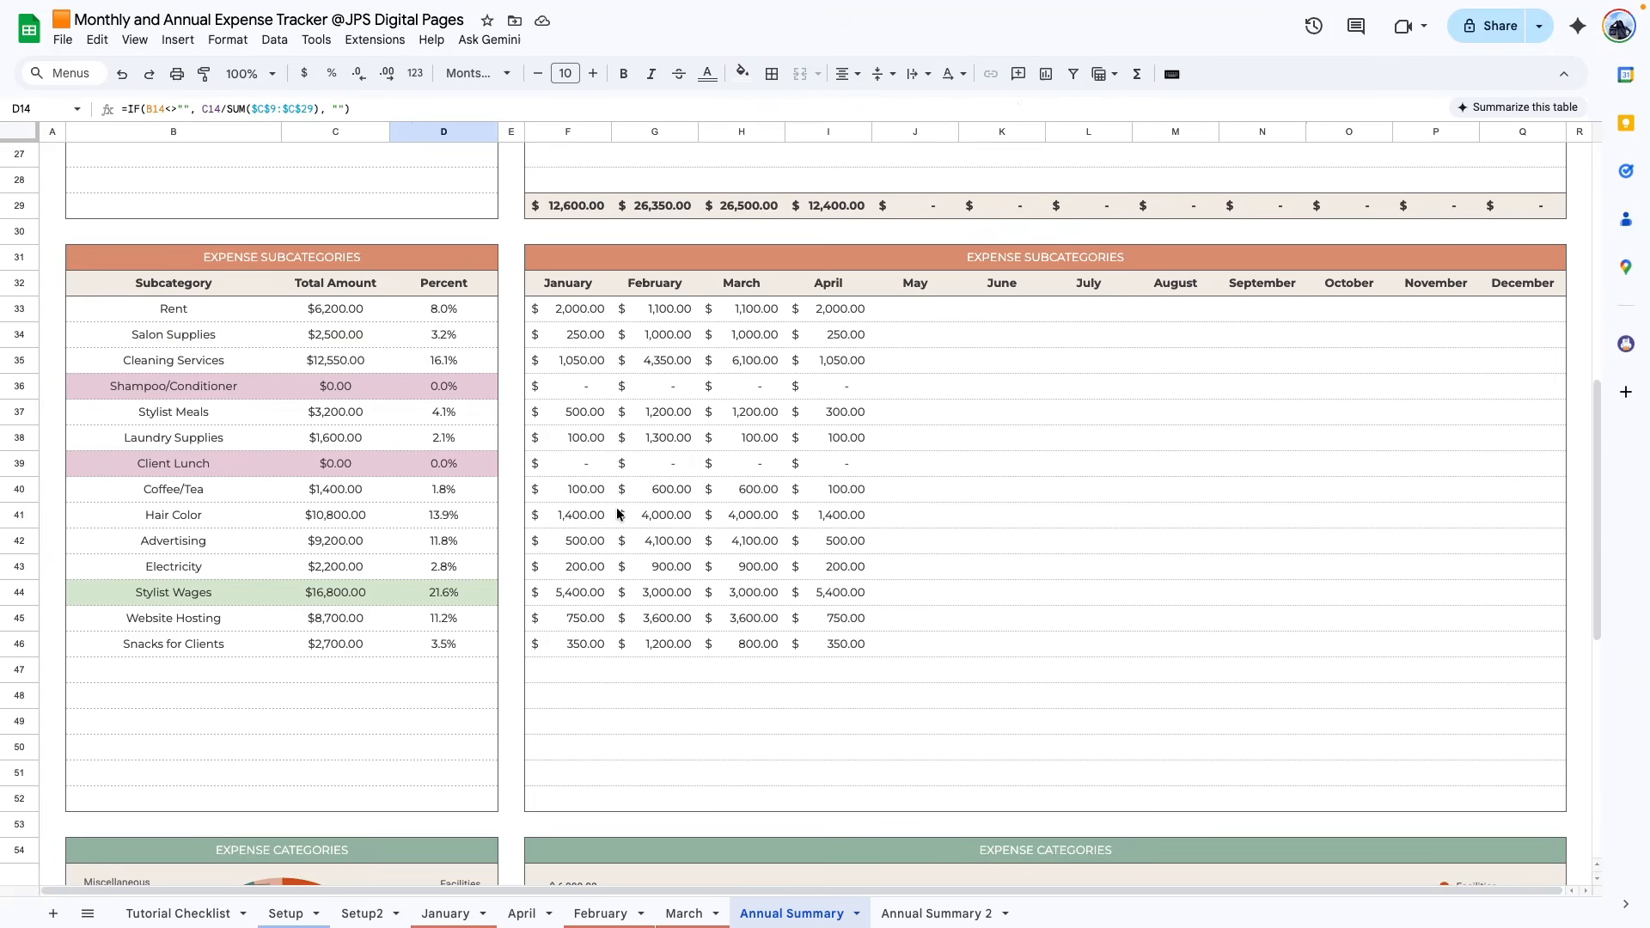
scroll(619, 512, down, 1)
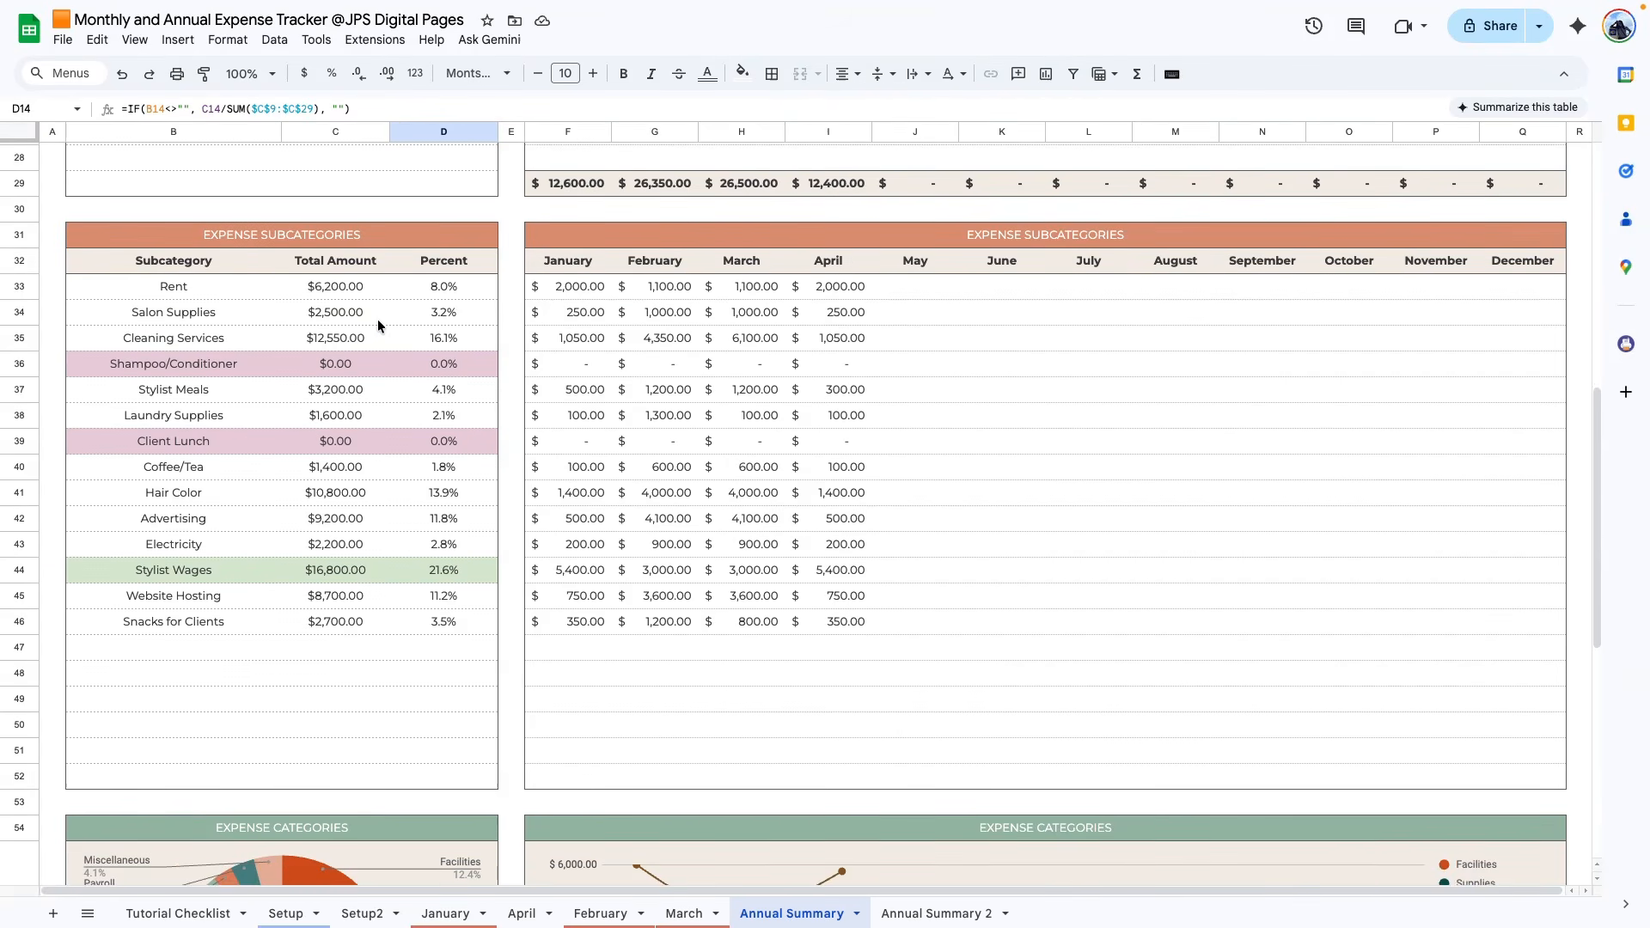
scroll(378, 322, down, 1)
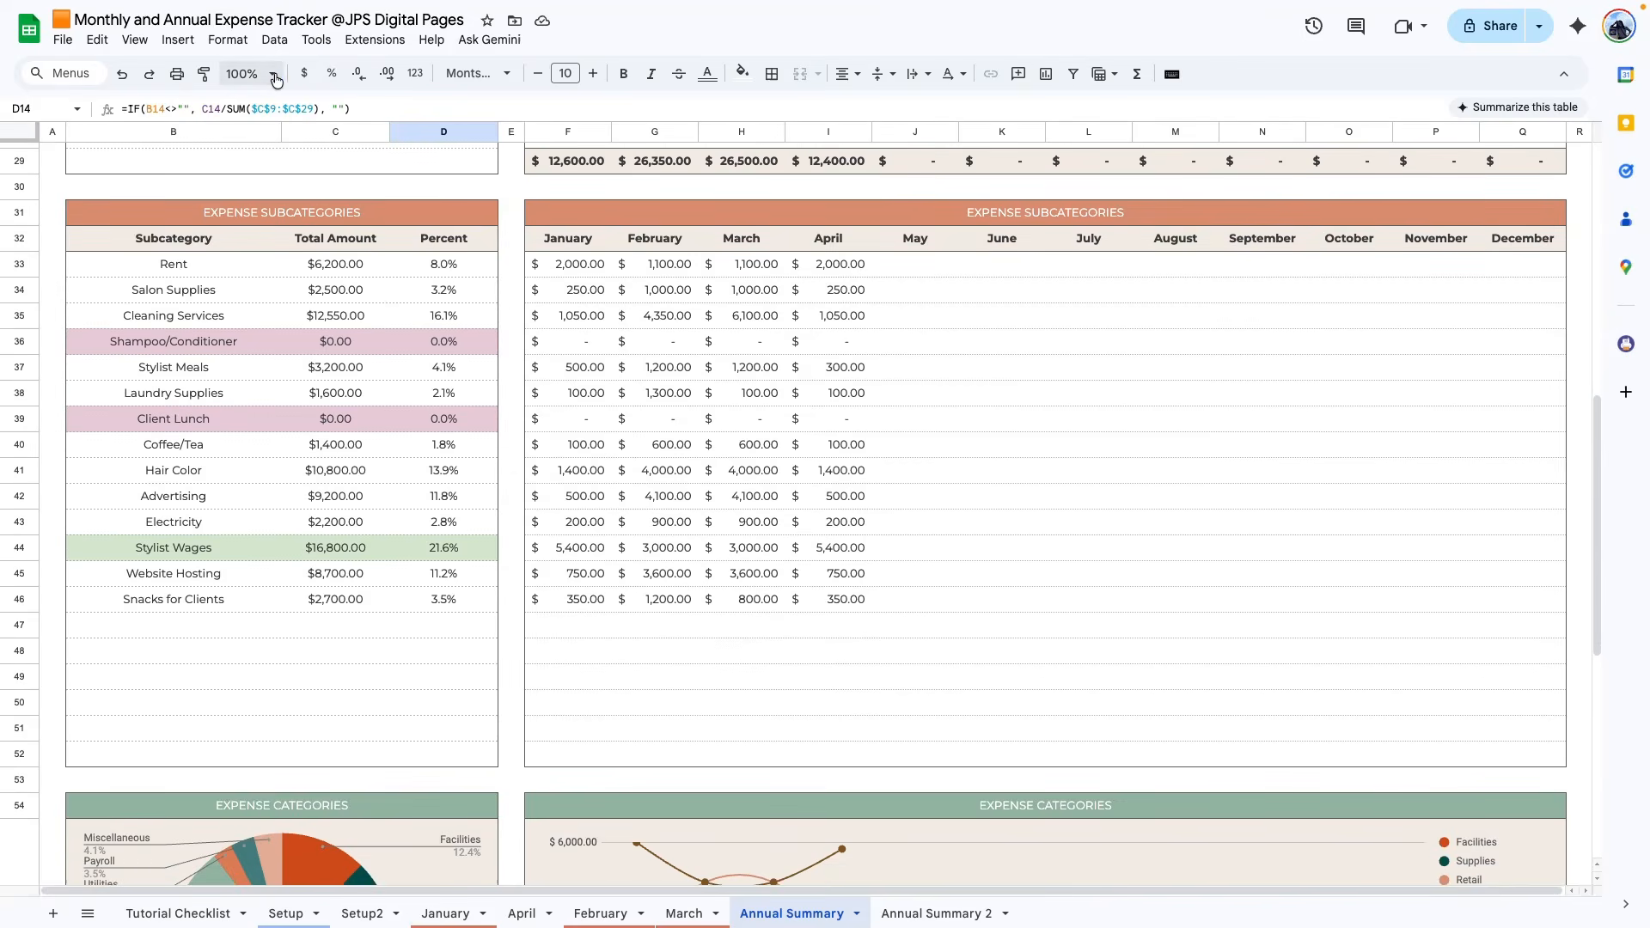
click(249, 74)
click(245, 264)
scroll(674, 472, down, 1)
click(690, 353)
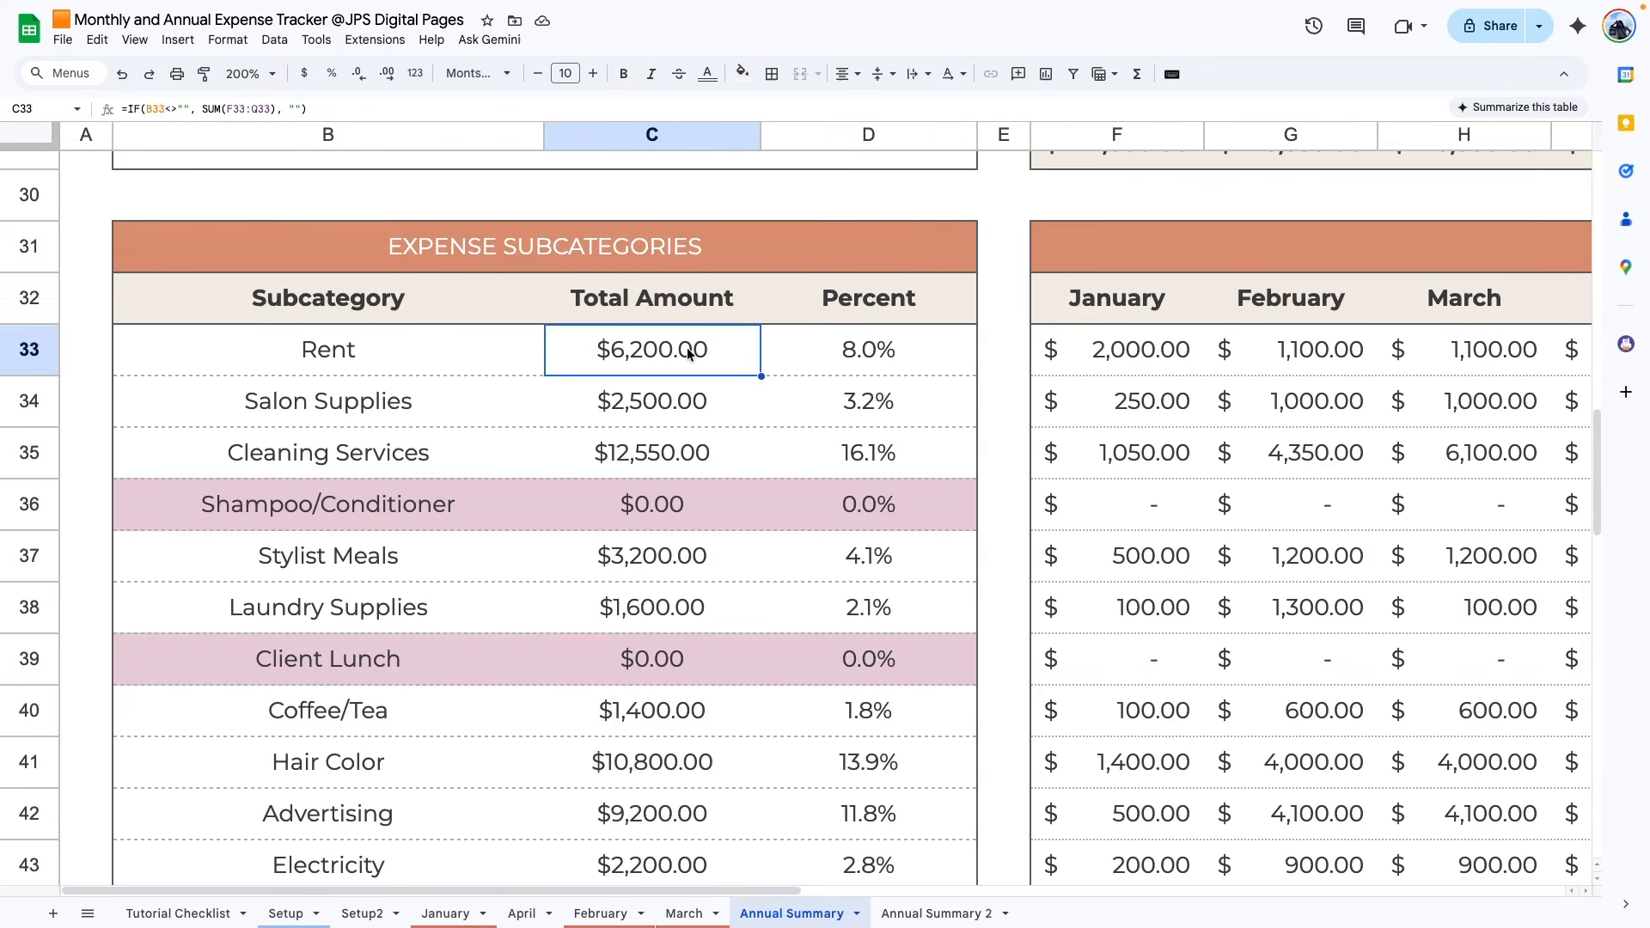
click(712, 557)
- Examine the January SUMIF/INDIRECT formula in F33 of Annual Summary and compare its ranges with the January sheet's Subcategory and Amount columns
drag(744, 891, 900, 892)
double_click(823, 350)
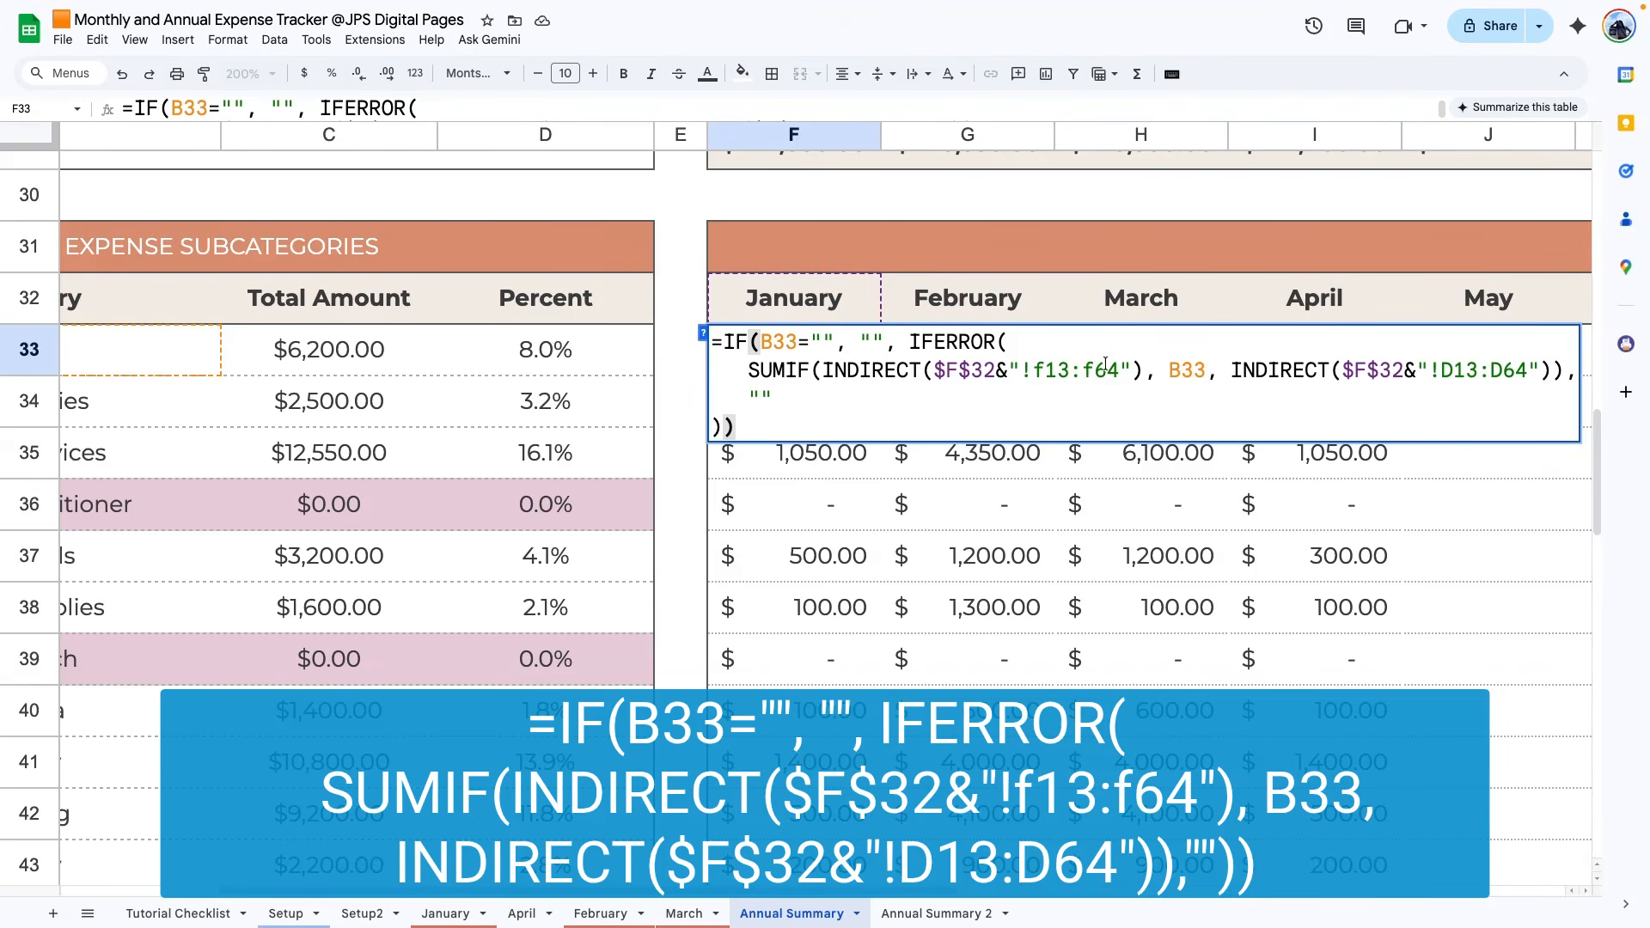
click(440, 912)
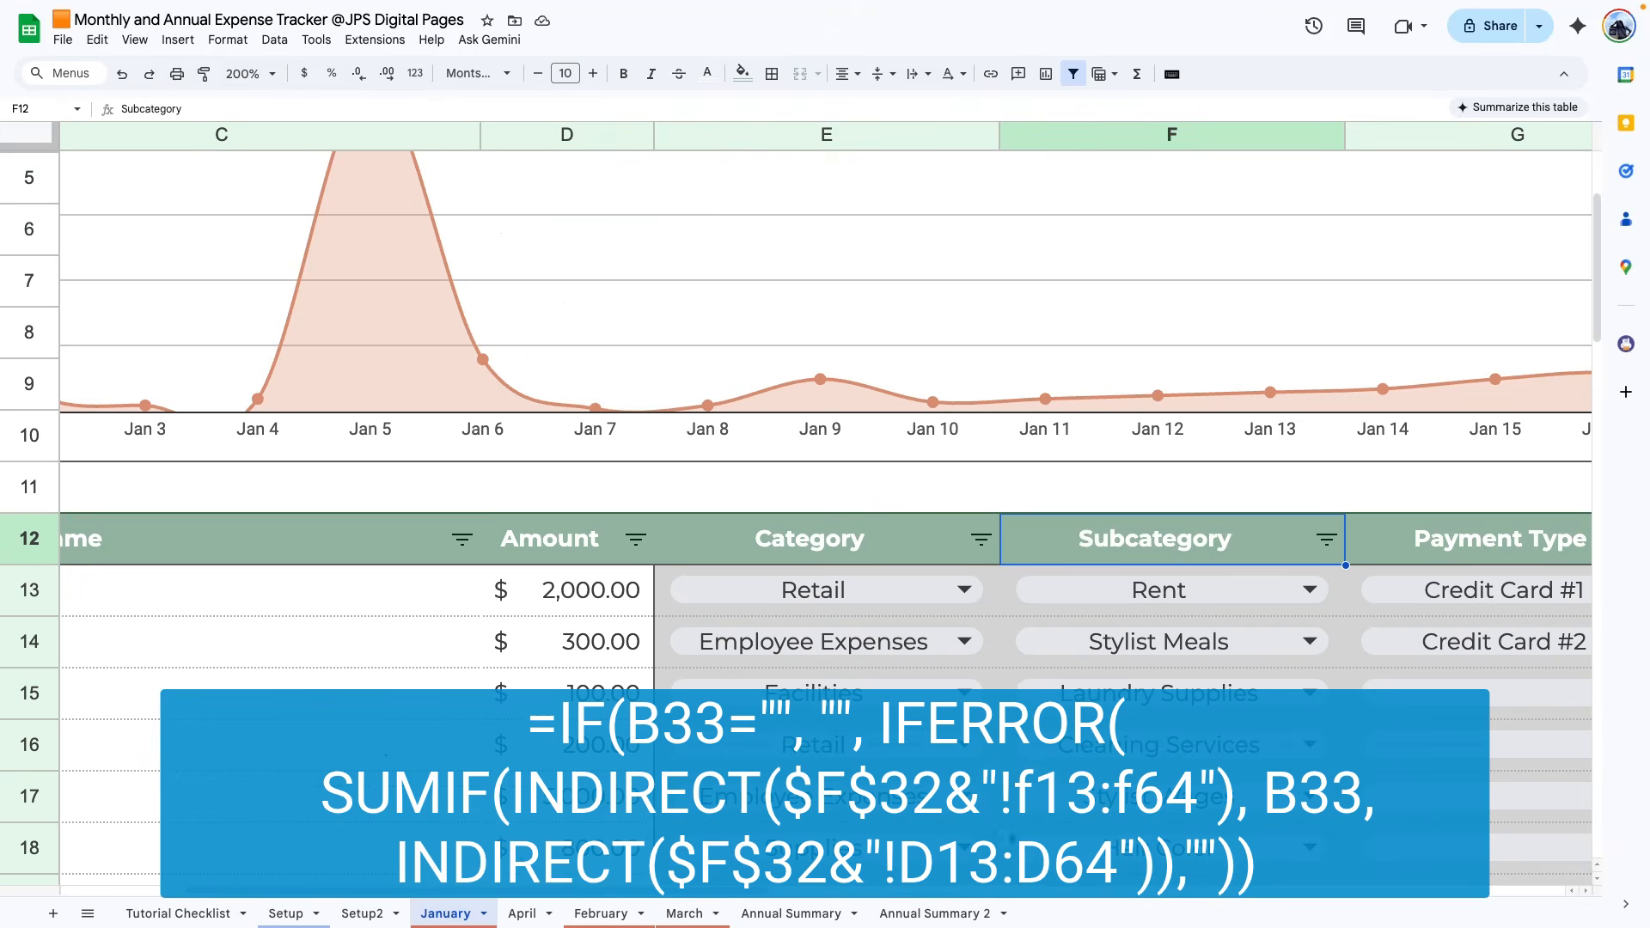
scroll(825, 516, right, 2)
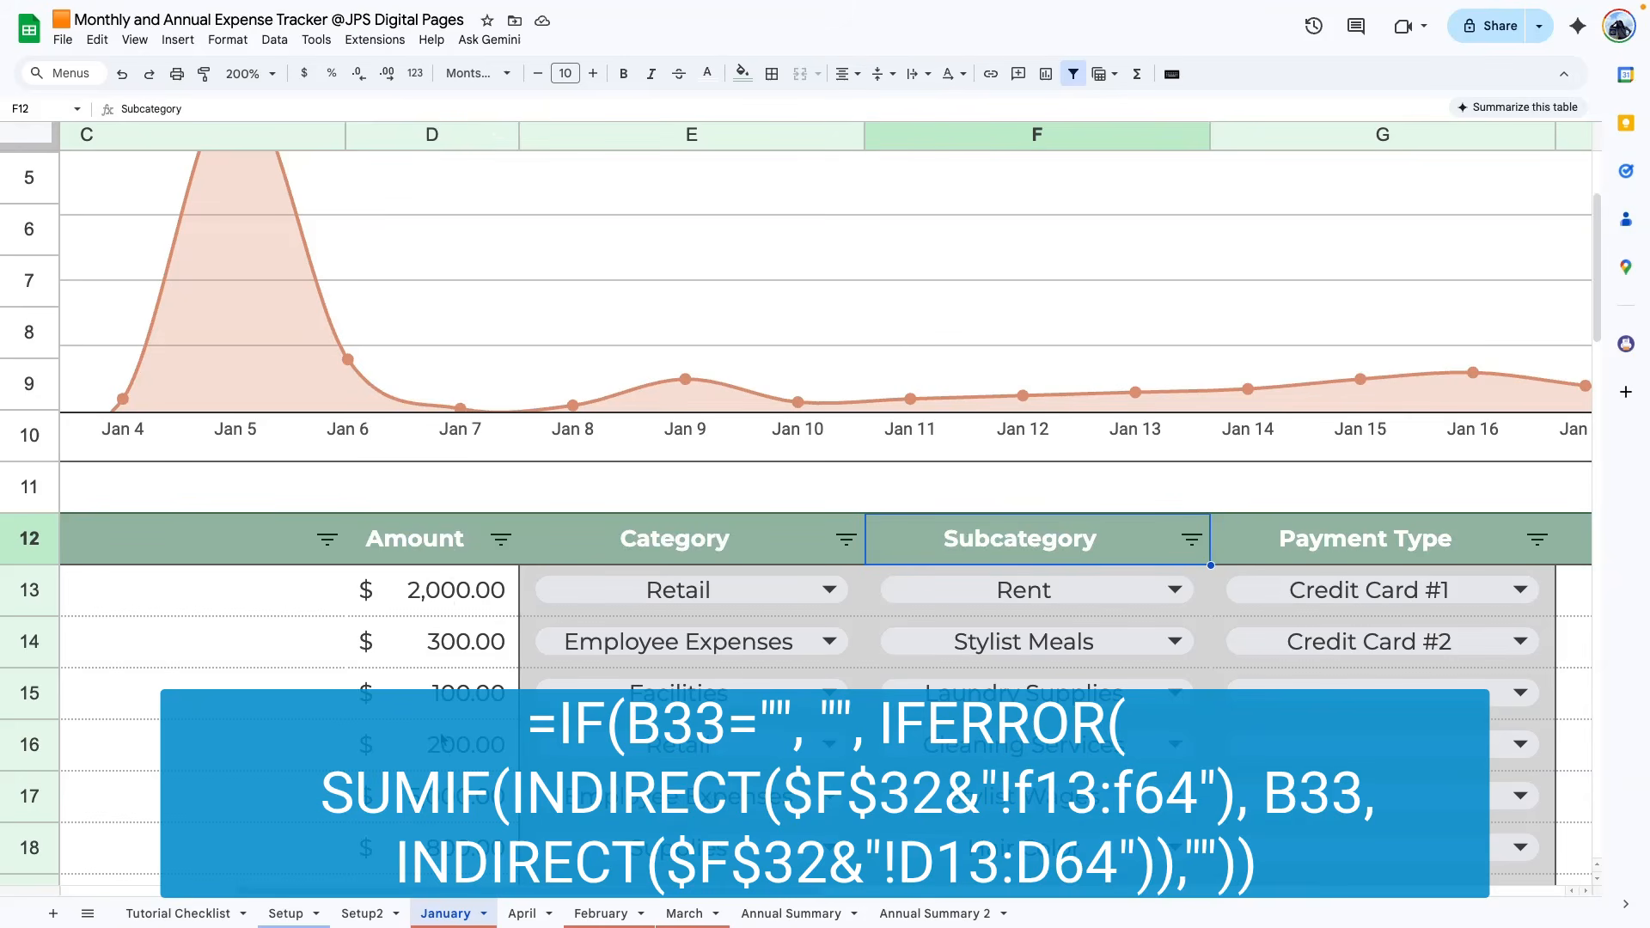
click(790, 914)
scroll(737, 344, right, 1)
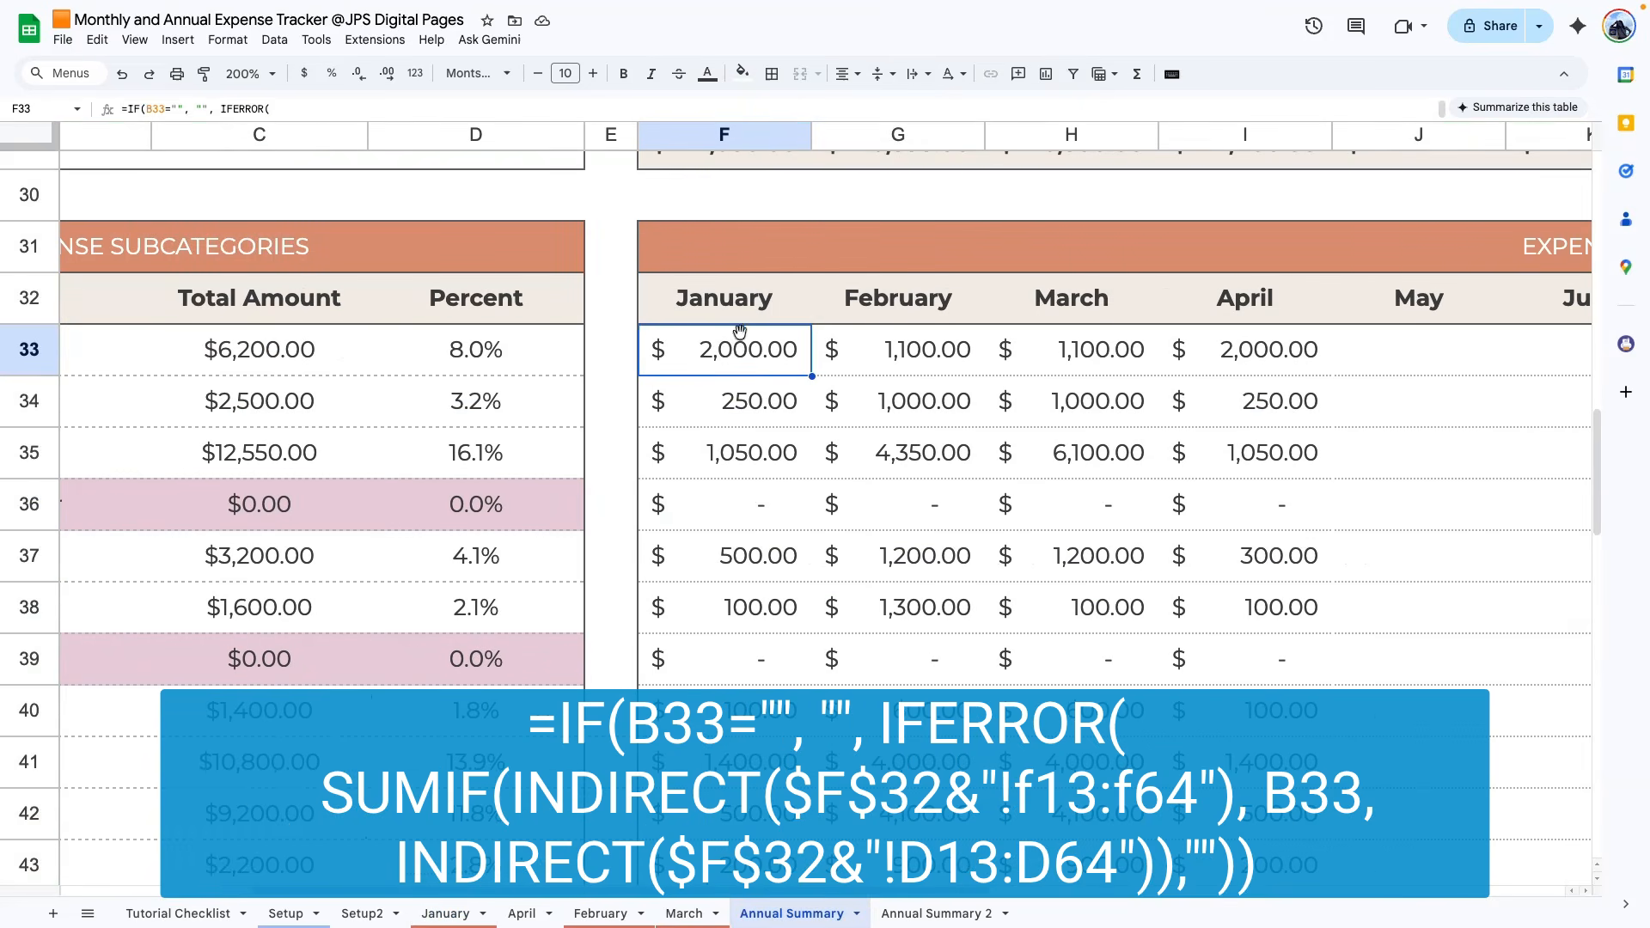
double_click(737, 348)
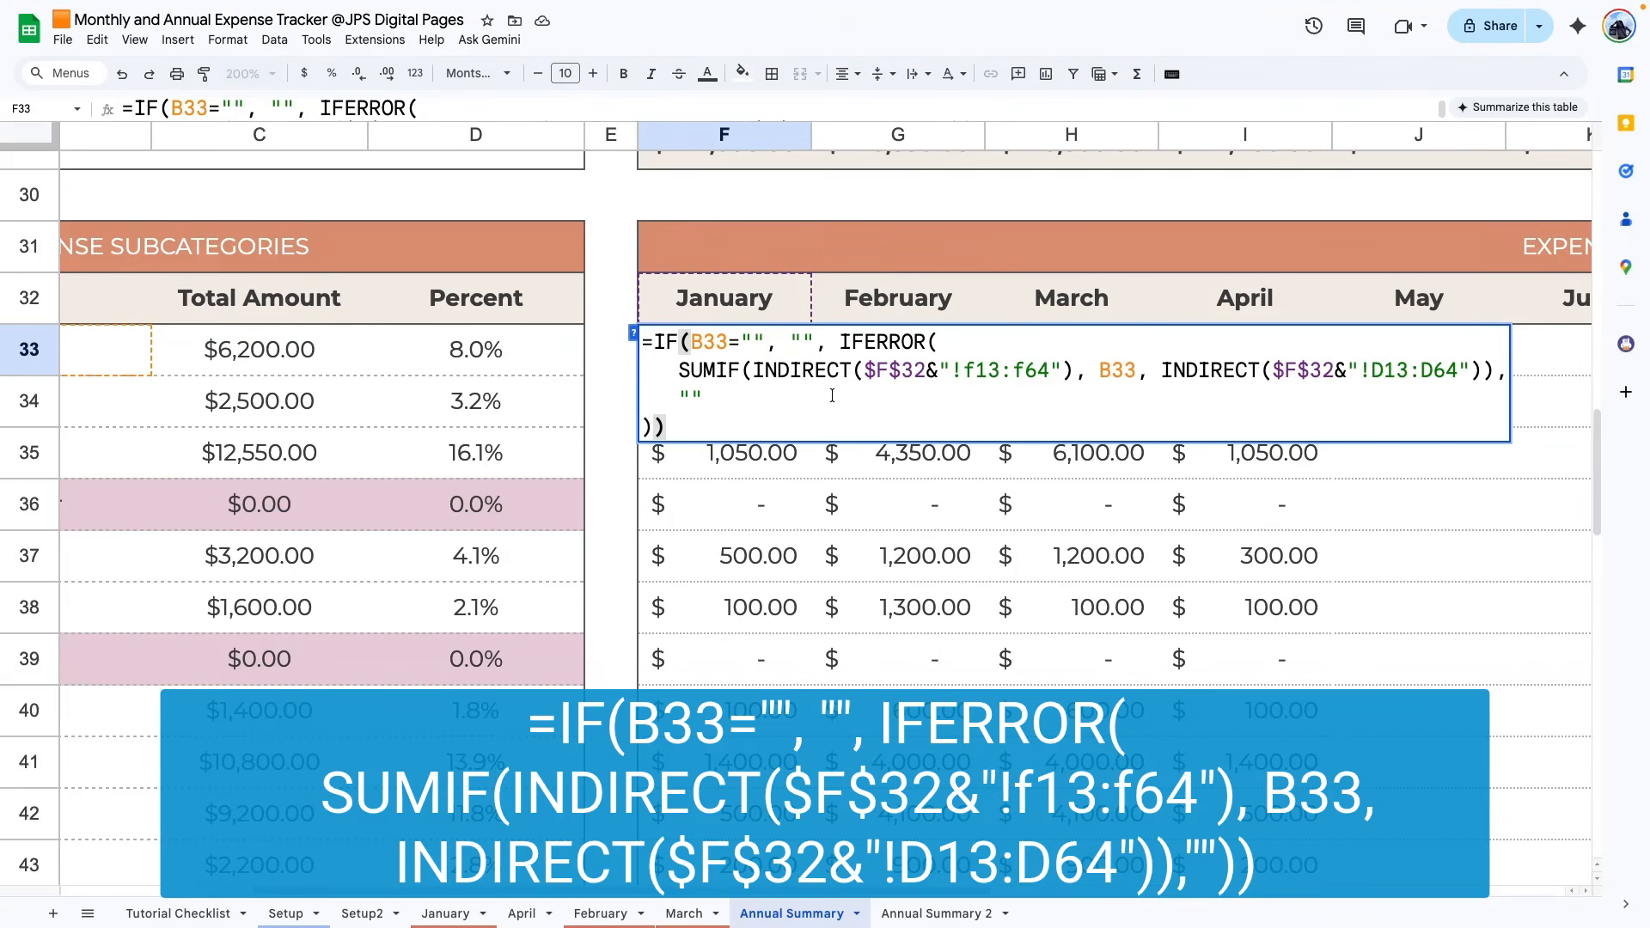
click(745, 535)
click(735, 353)
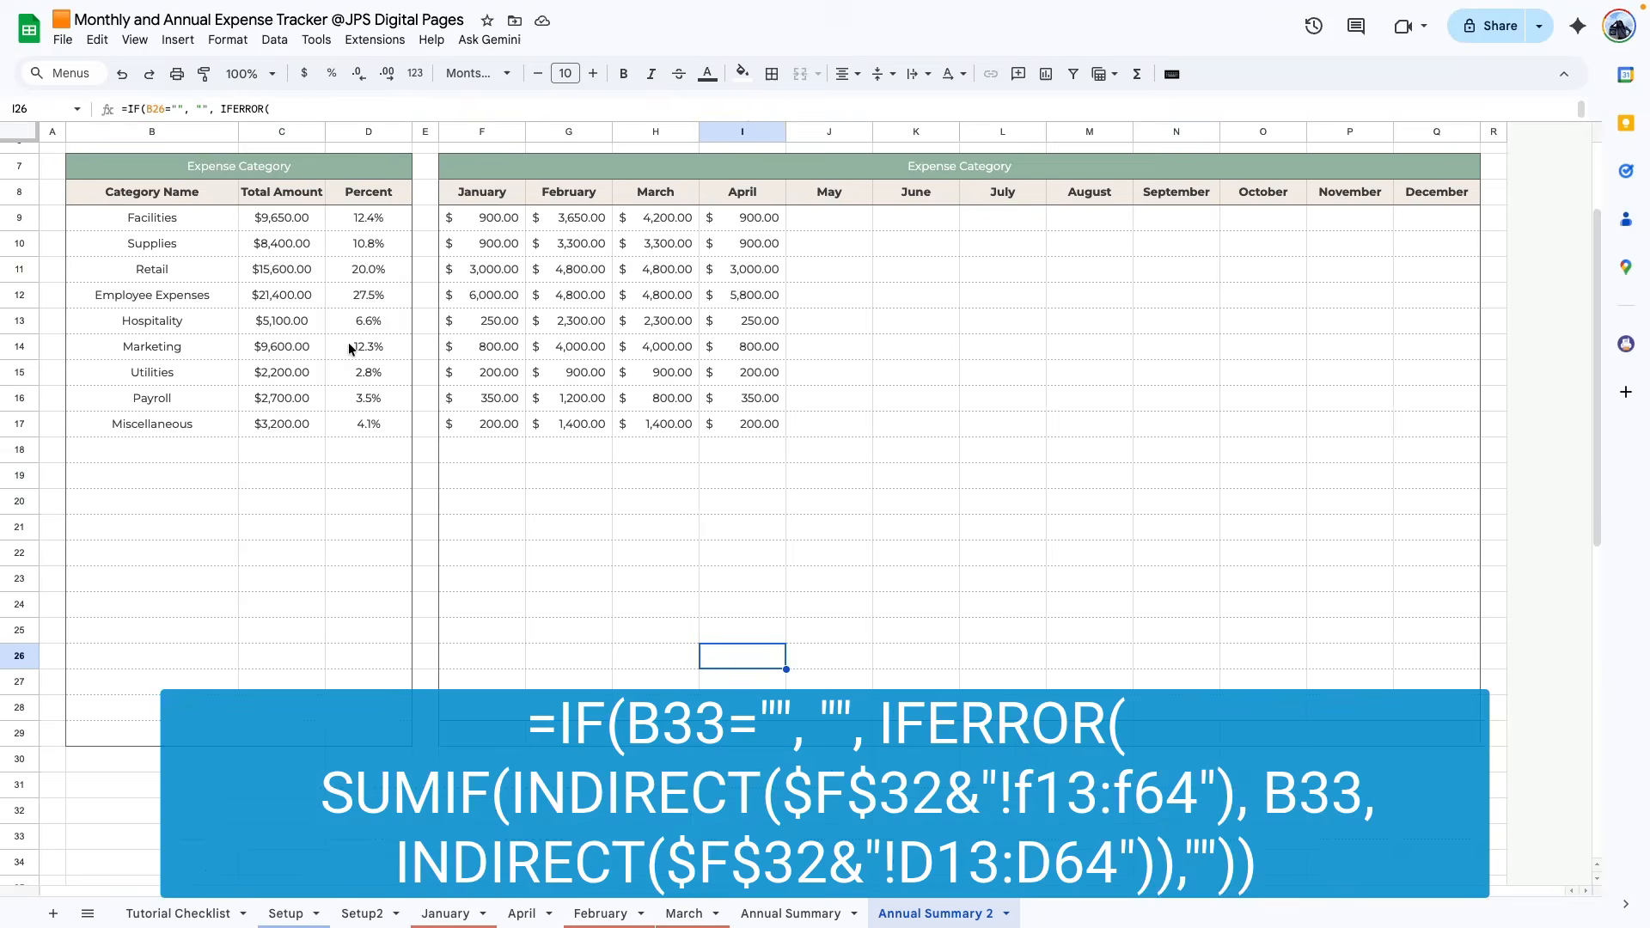
- Copy the expense category tables in B7:Q29 and apply only their formatting at B31 of Annual Summary 2
drag(121, 177, 945, 735)
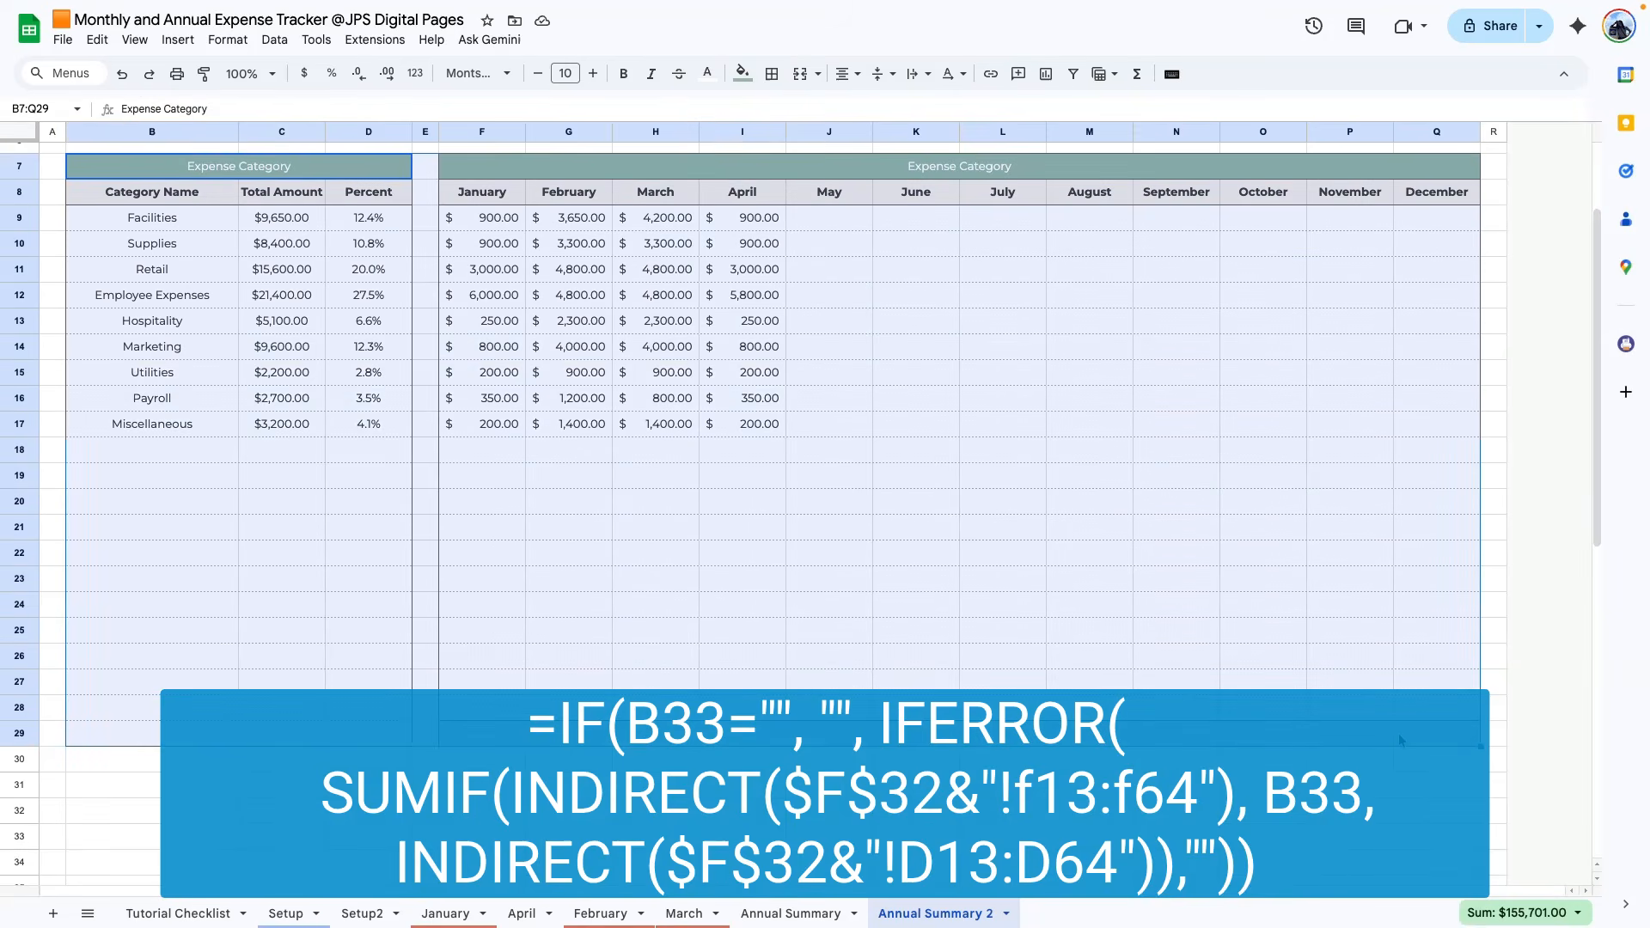
scroll(882, 524, down, 4)
click(87, 460)
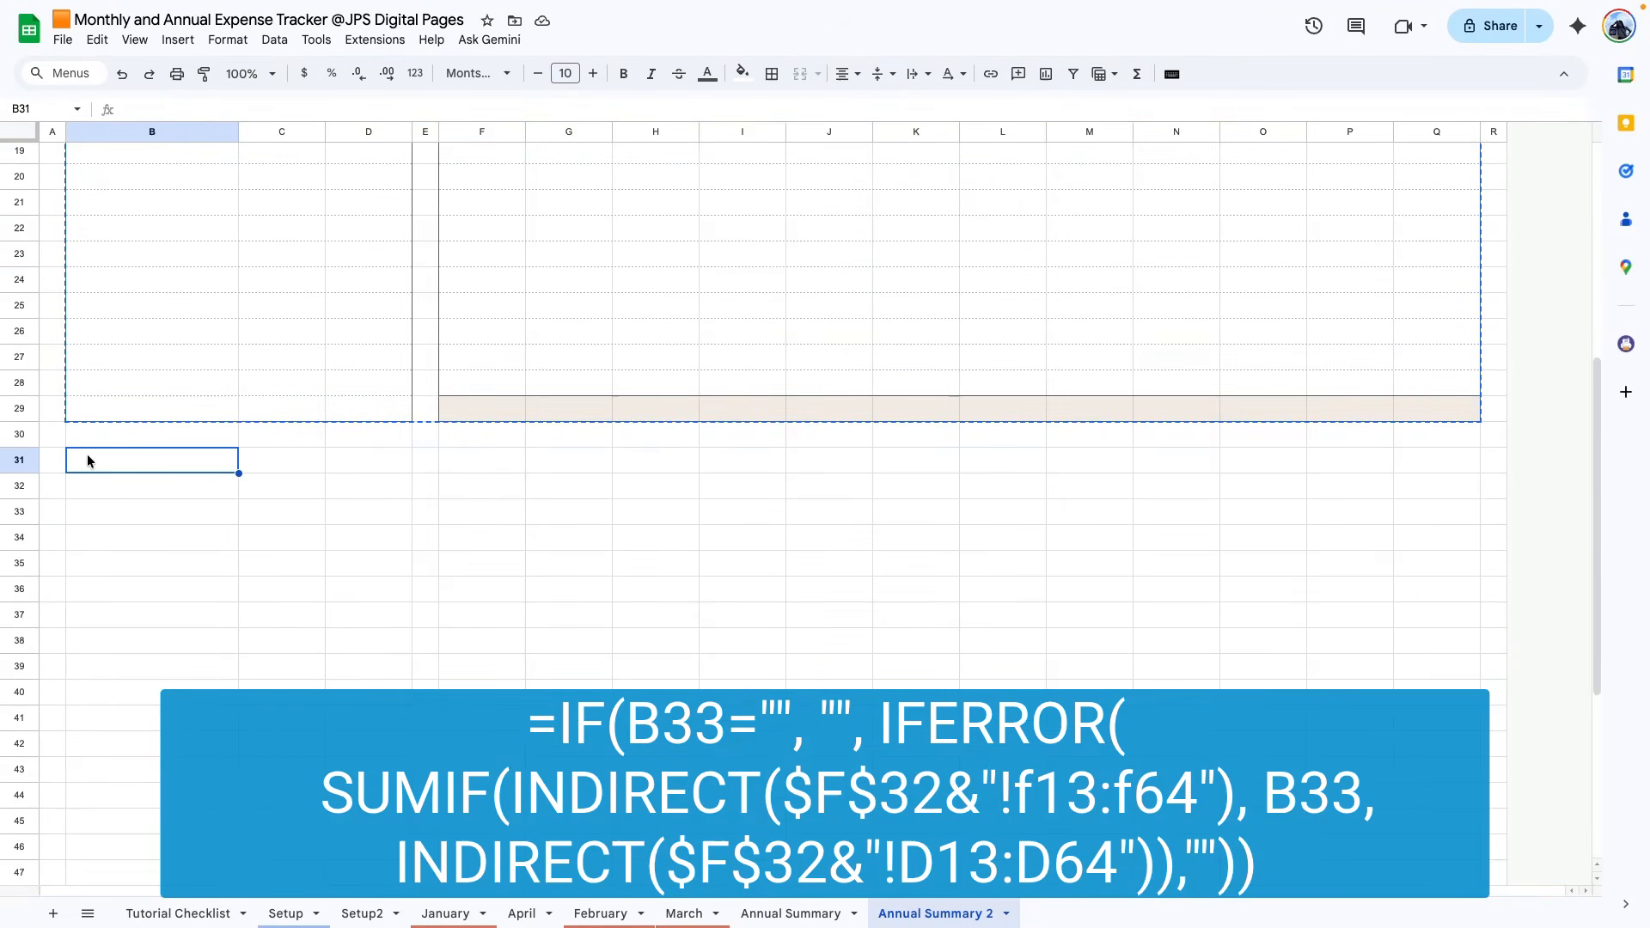
right_click(88, 461)
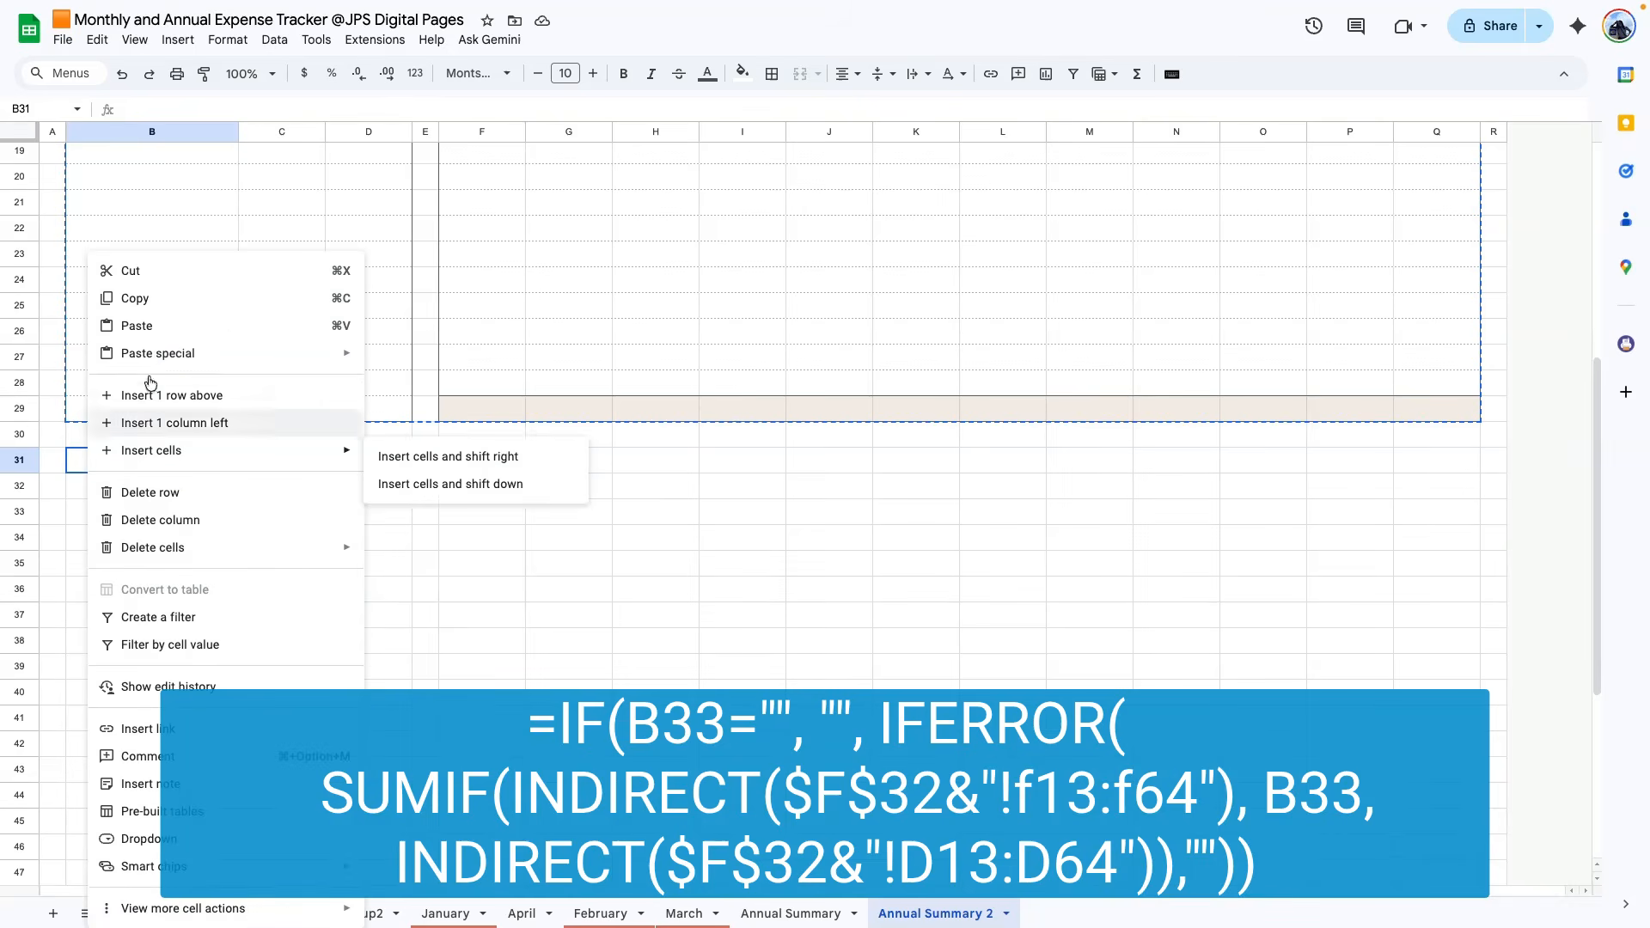
mouse_move(301, 354)
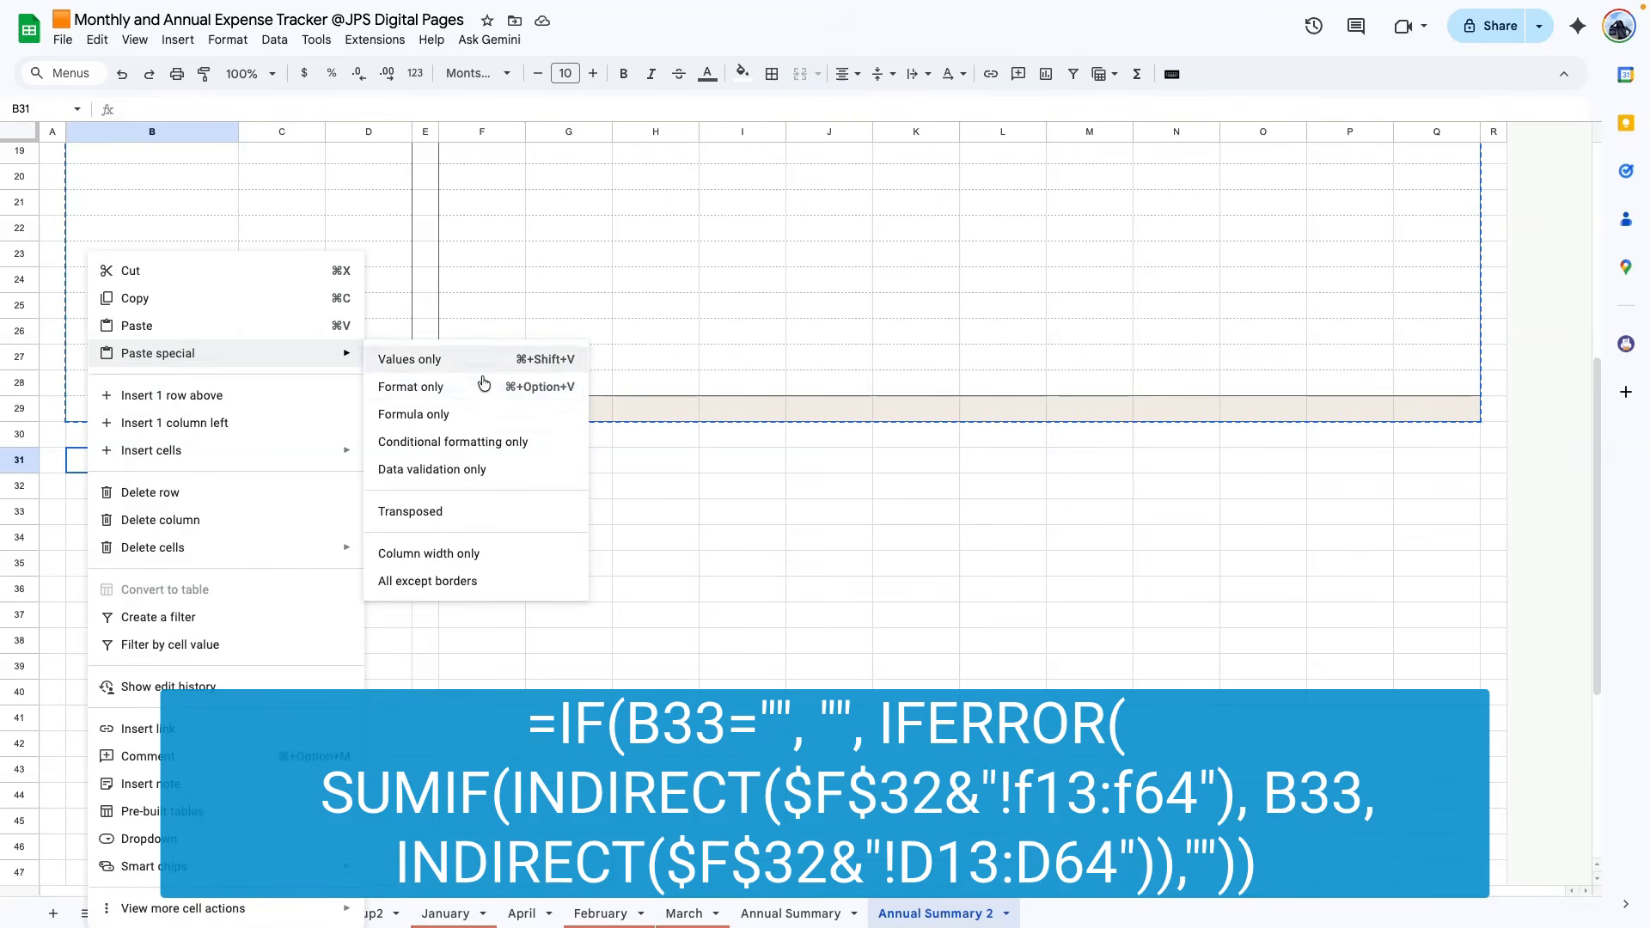
click(405, 388)
click(860, 590)
scroll(755, 574, up, 3)
scroll(745, 568, up, 3)
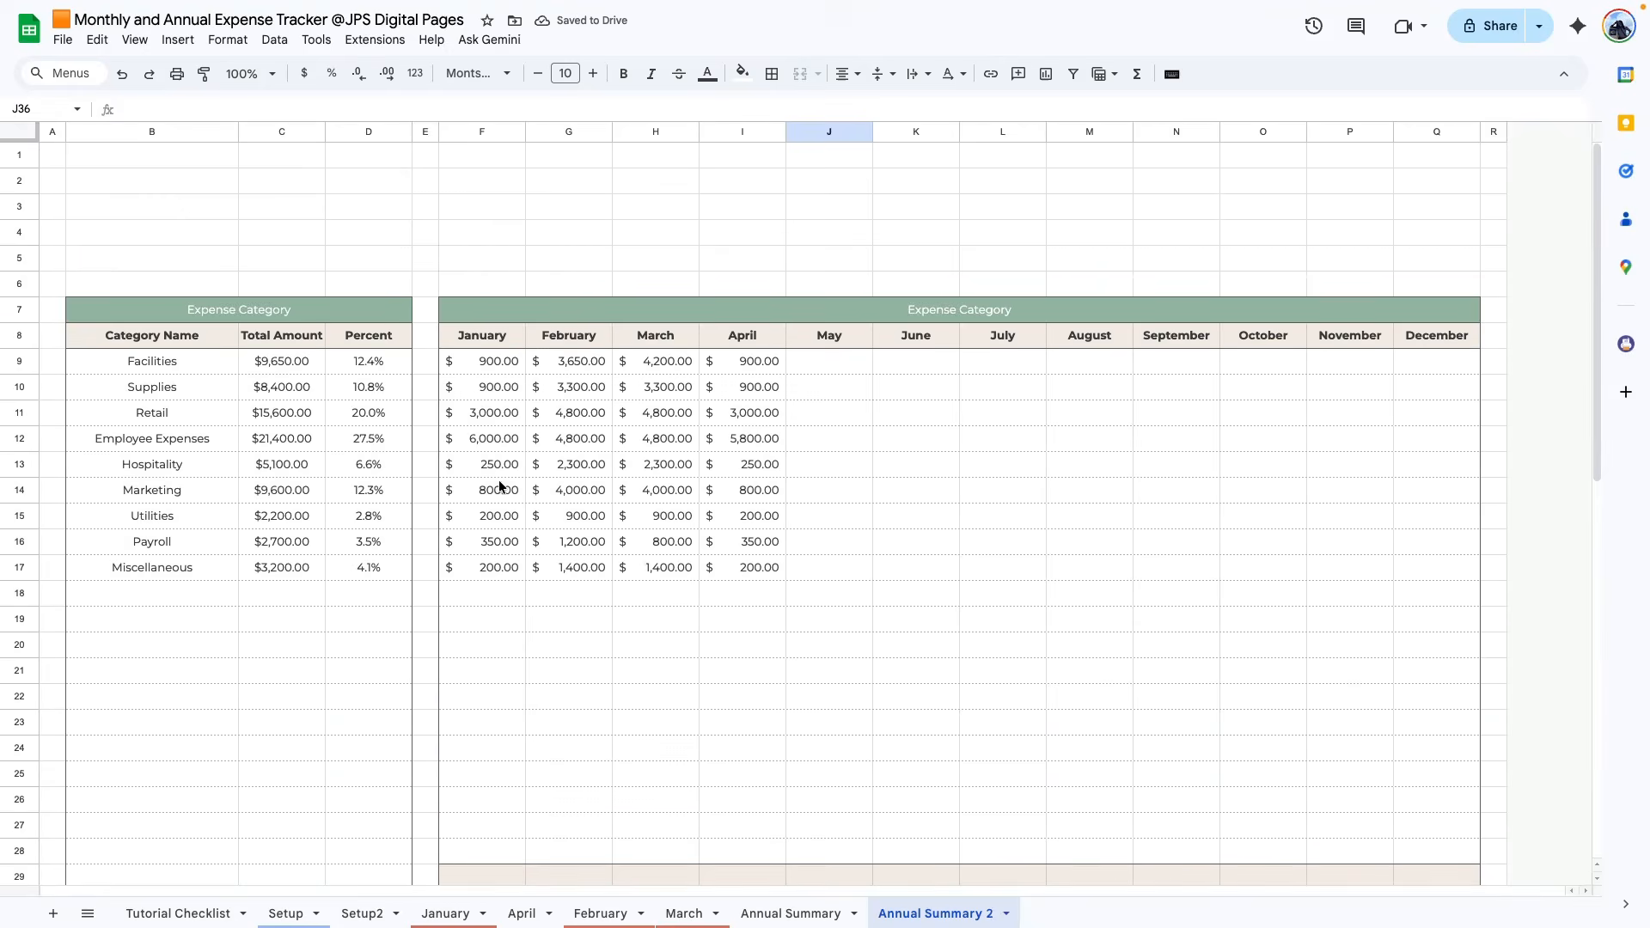
- Change the fill of the two new table title bars, B31:D31 and F31:Q31, to orange
scroll(308, 660, down, 4)
click(345, 626)
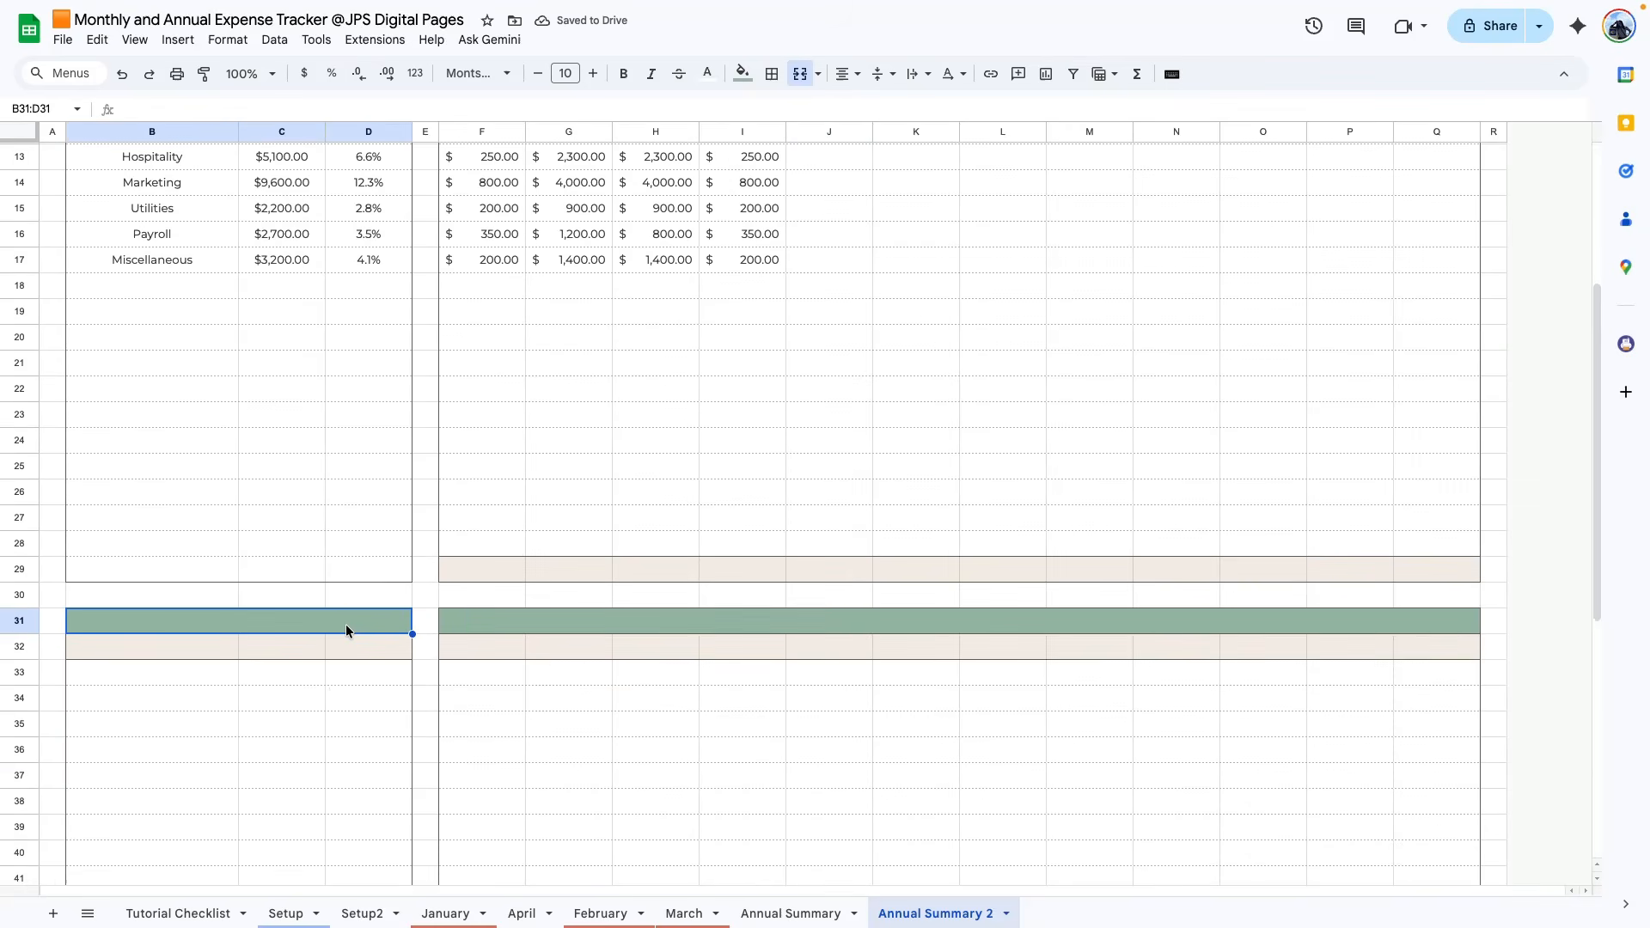
click(536, 620)
click(743, 73)
click(823, 308)
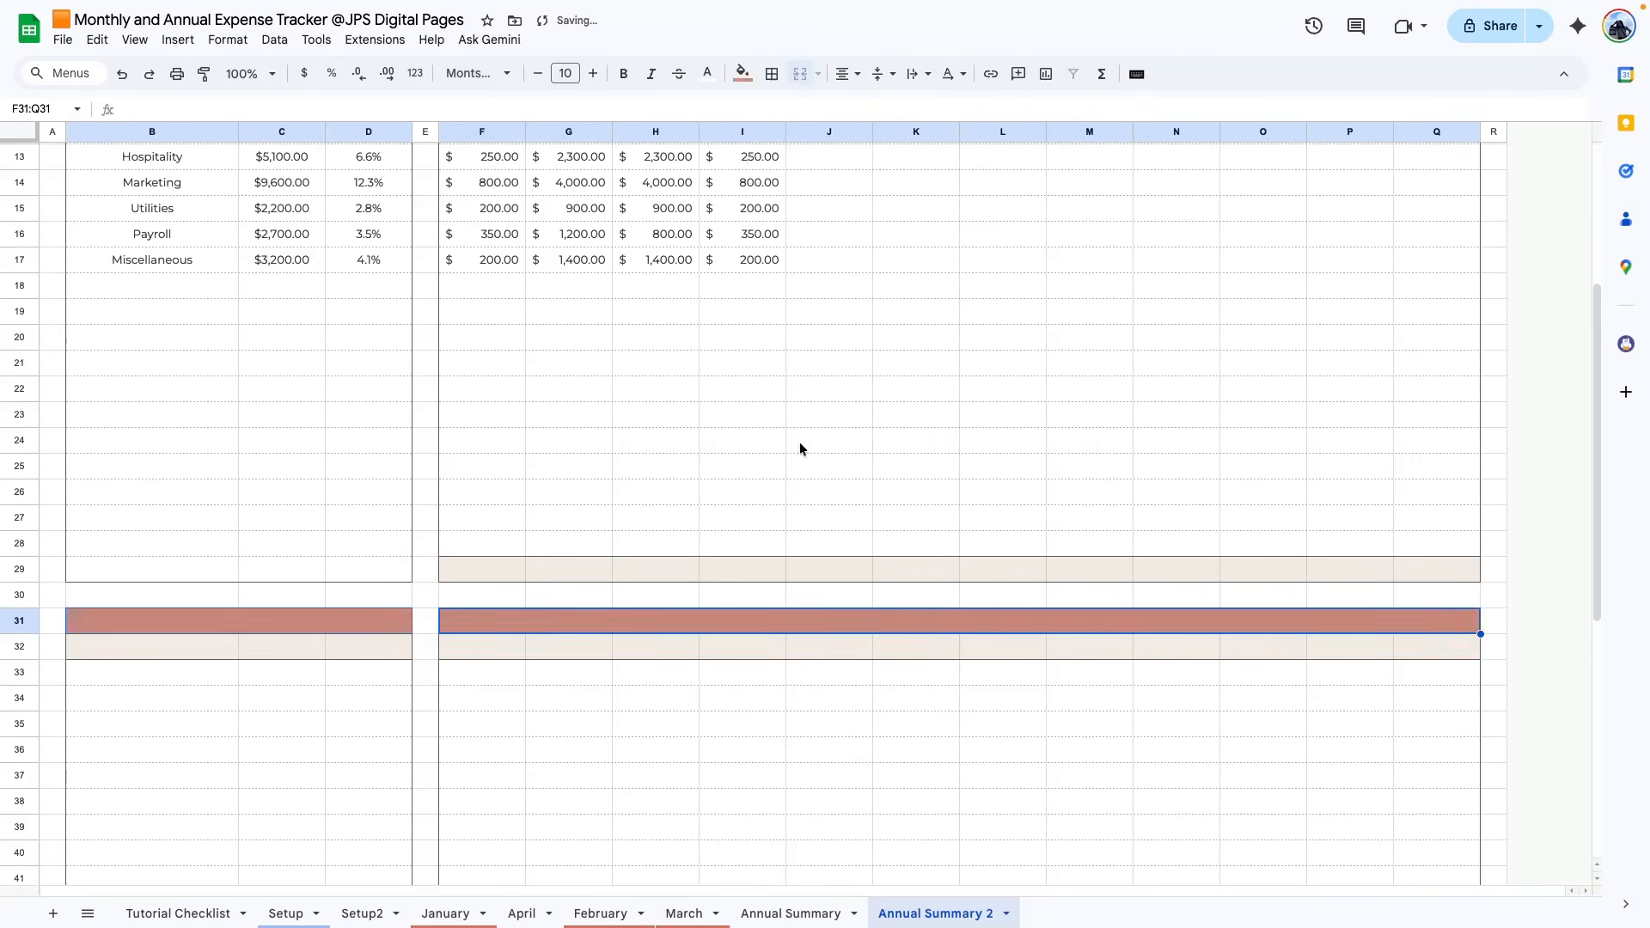
click(770, 468)
- Copy the column headers from row 8 to row 32, rename B32 as "Subategory Name" and title the tables "Expense Subategory"
scroll(688, 516, up, 3)
click(193, 493)
drag(115, 267, 1425, 264)
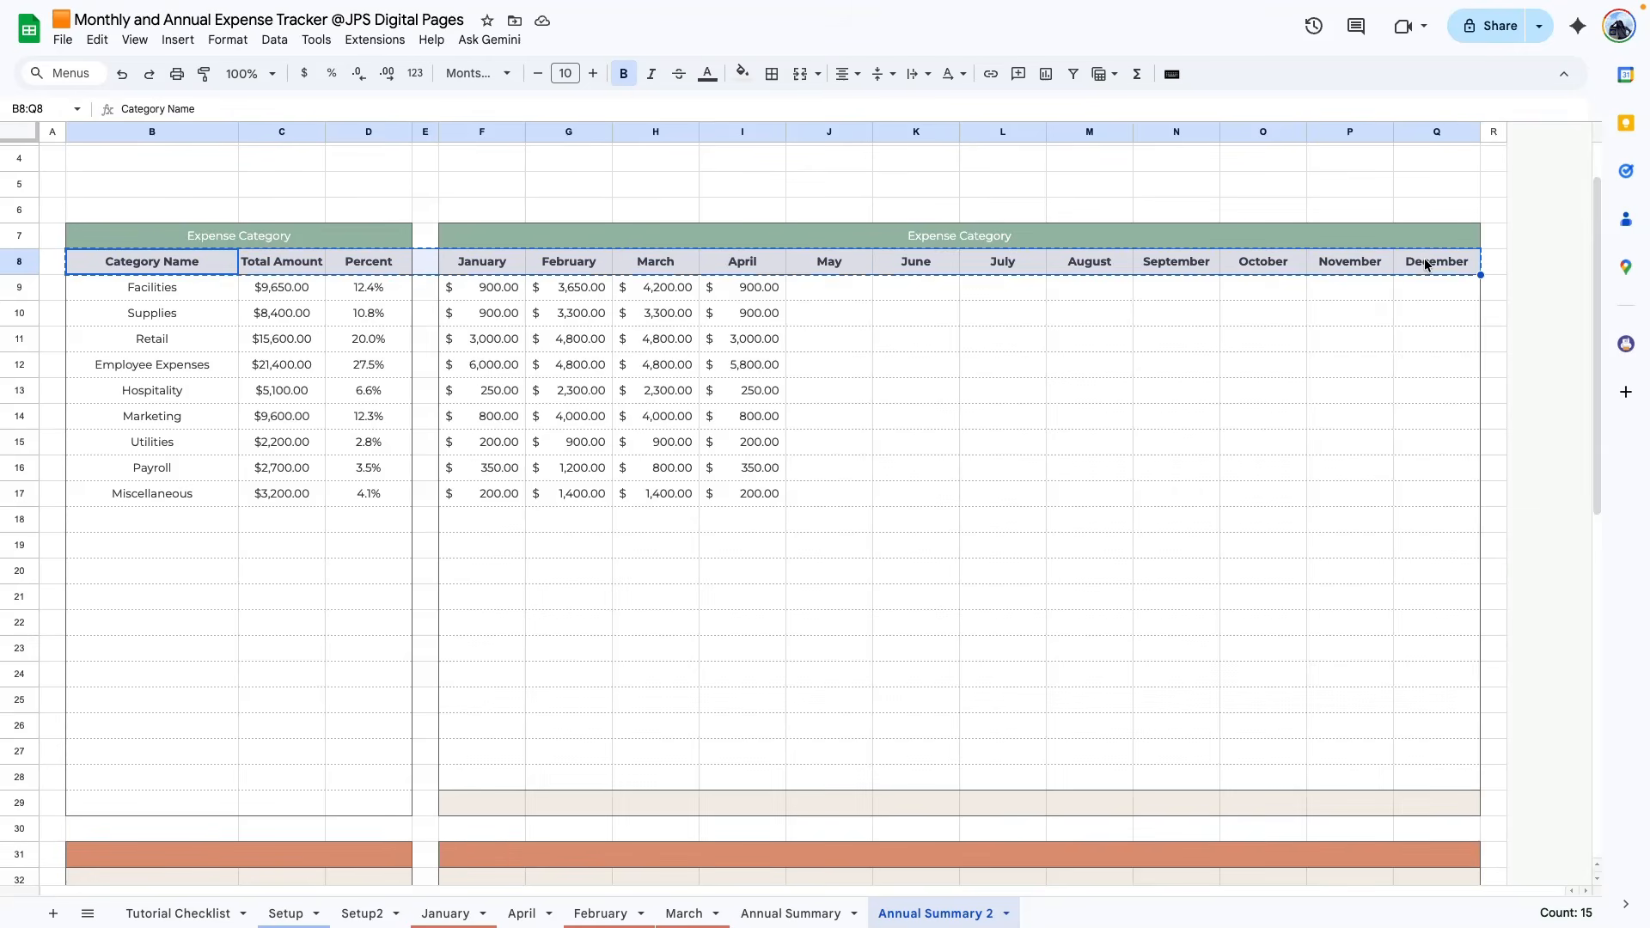
scroll(617, 669, down, 2)
double_click(215, 364)
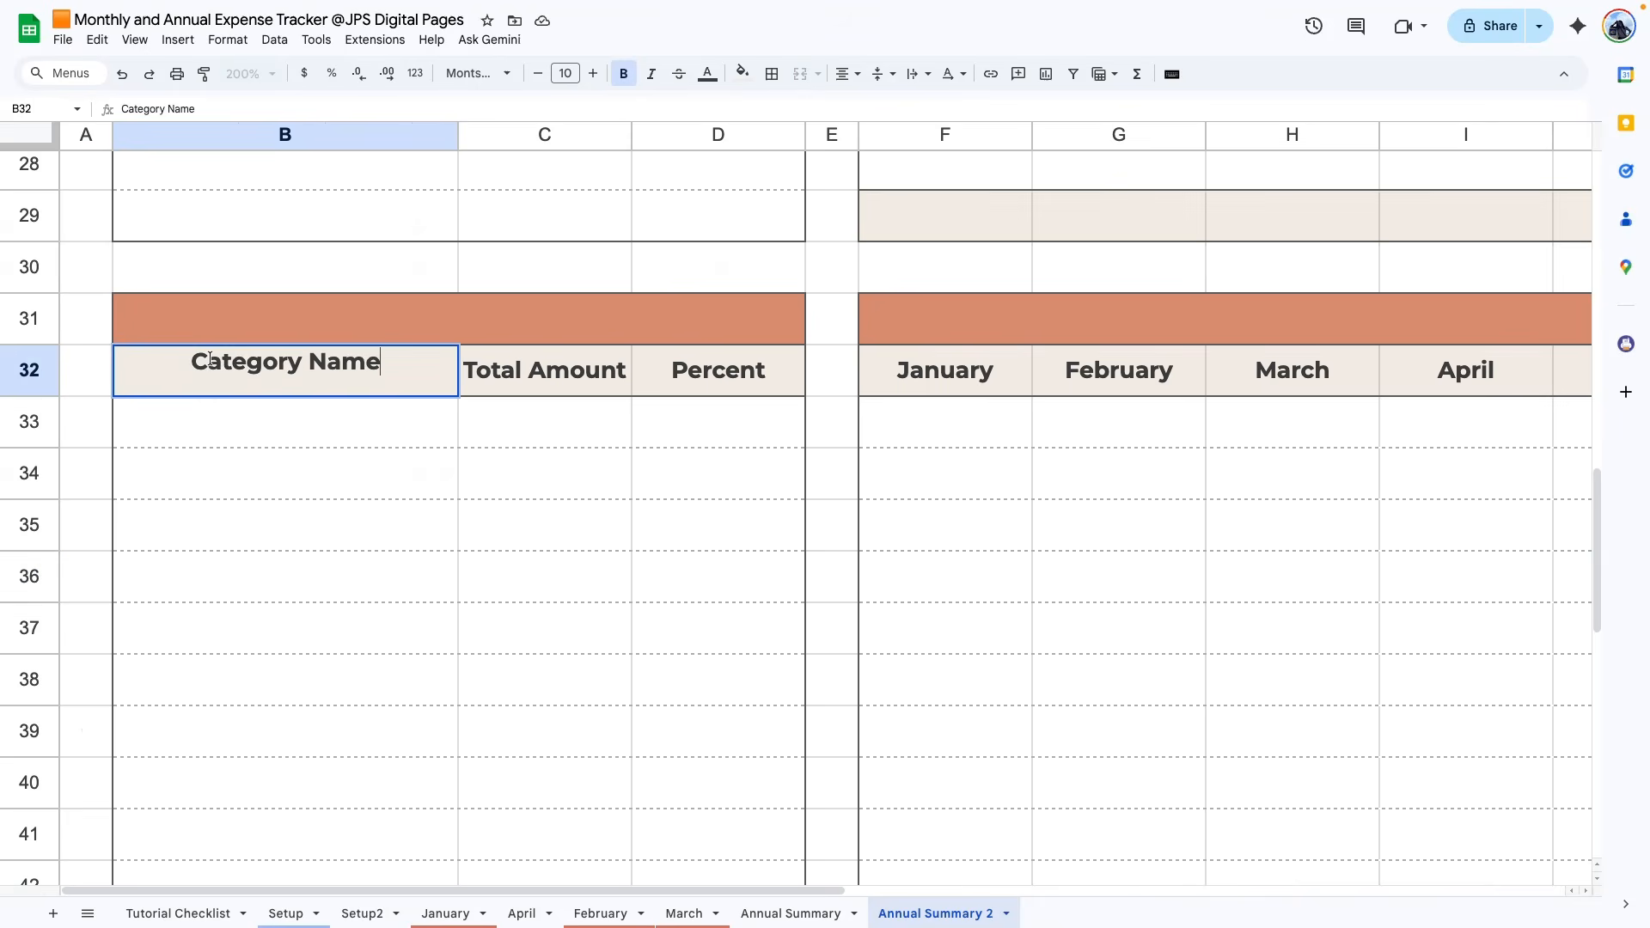
click(209, 361)
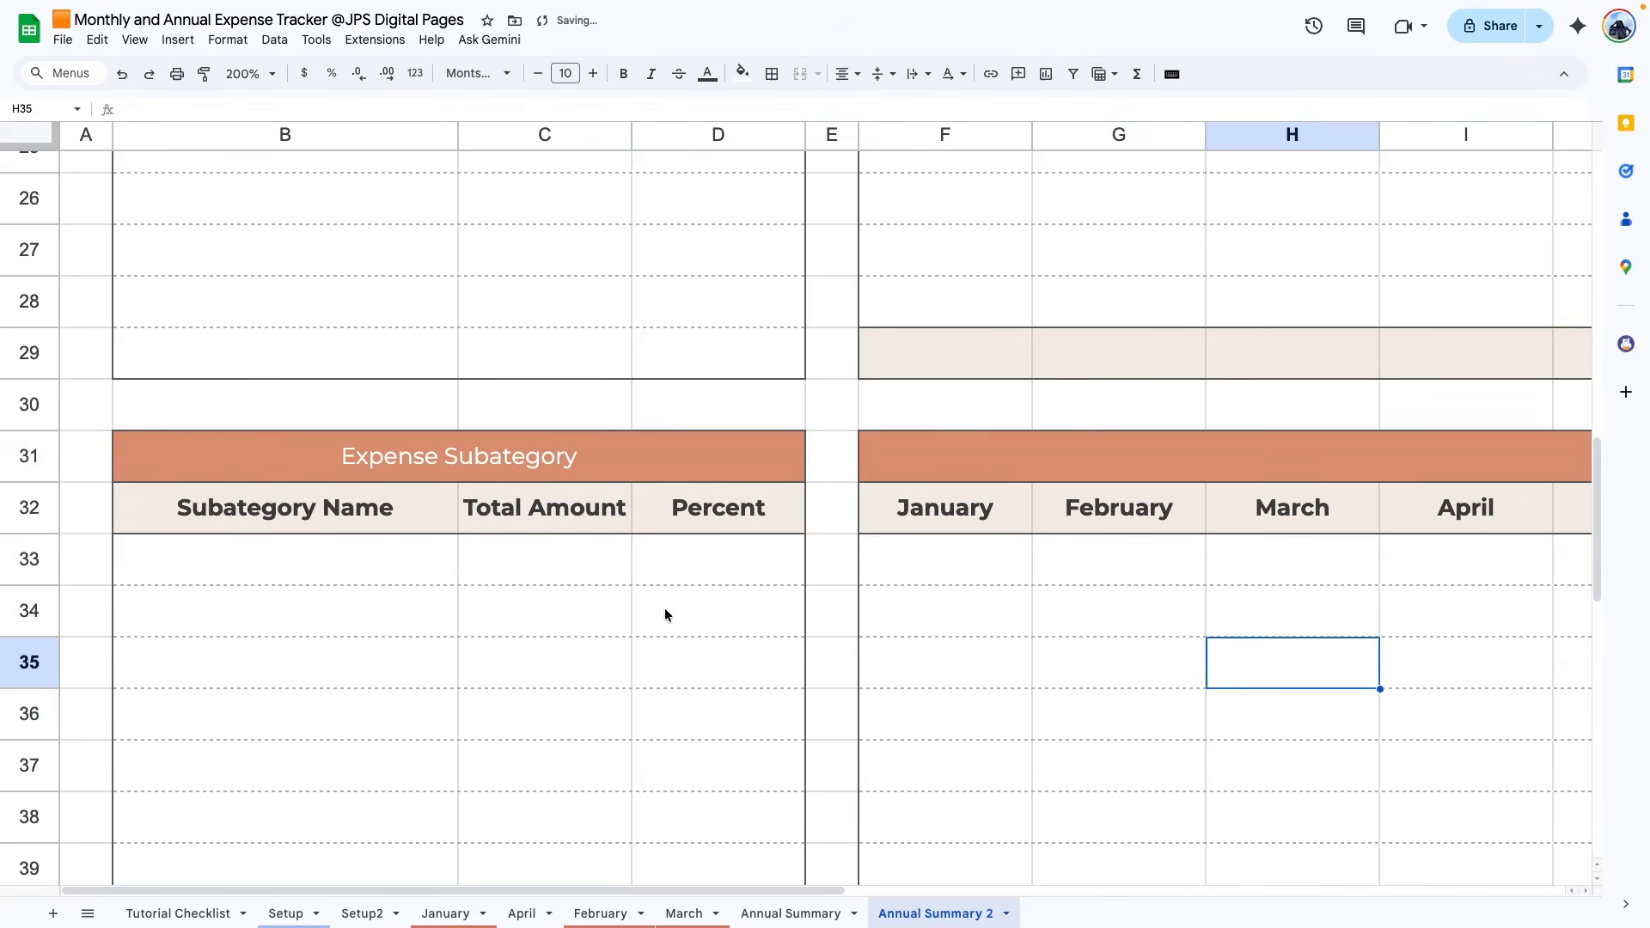
- Copy the formula =UNIQUE(Setup!F3:F22) from B33 of Annual Summary and check the subcategory list it references in the Setup sheet
scroll(664, 607, down, 3)
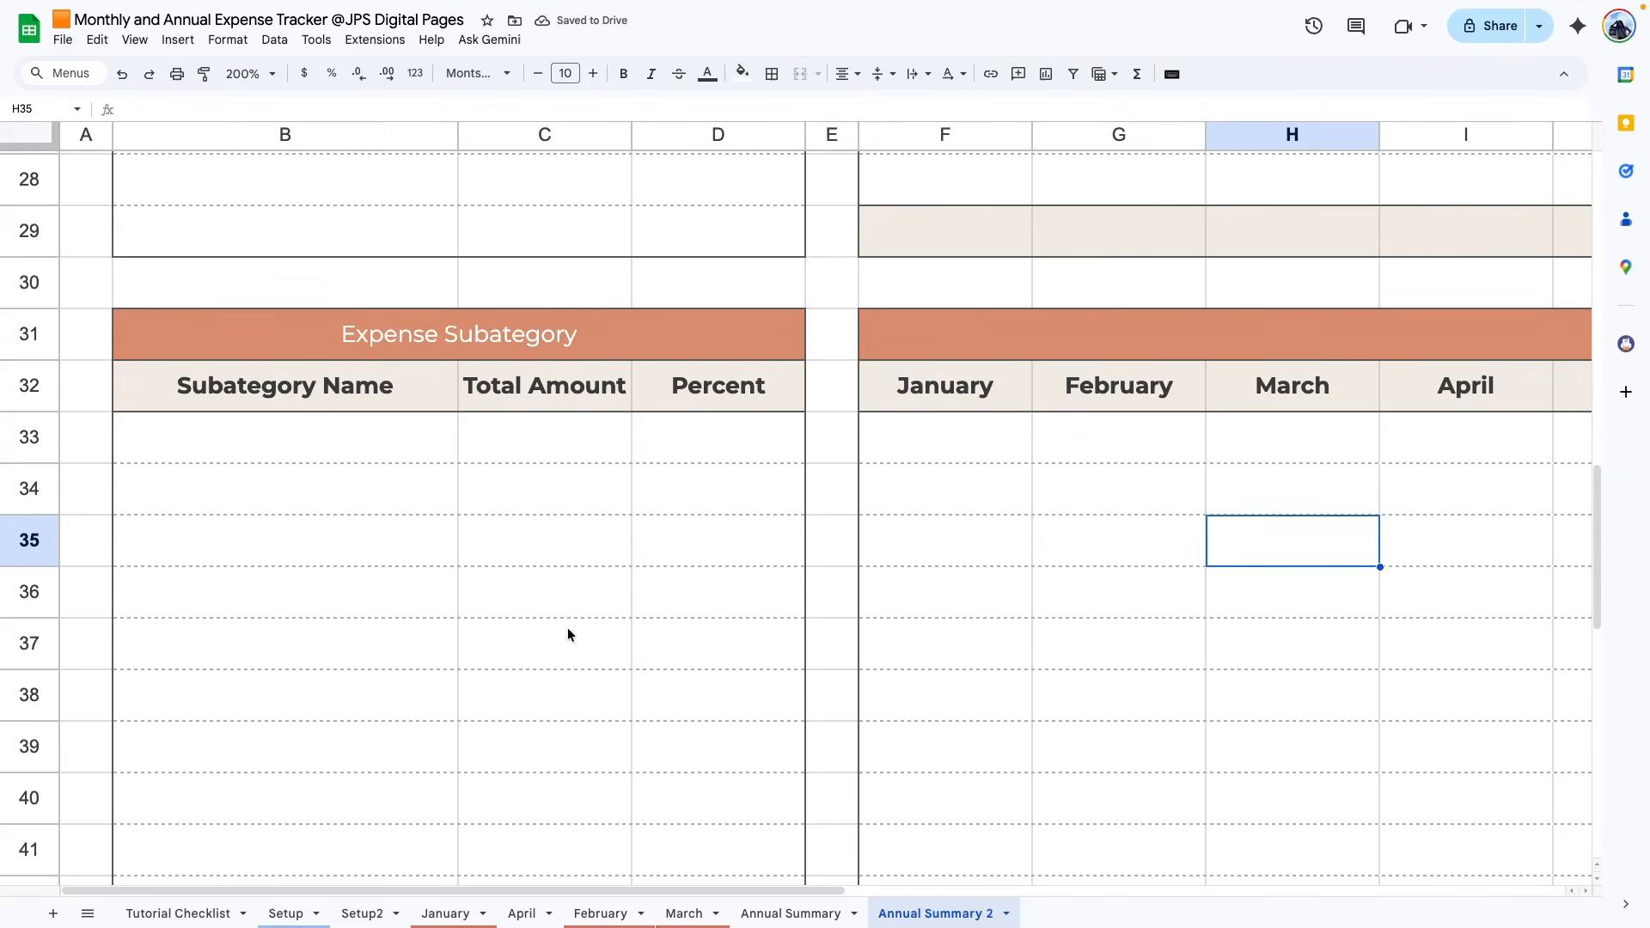
scroll(349, 595, down, 1)
scroll(349, 595, down, 1)
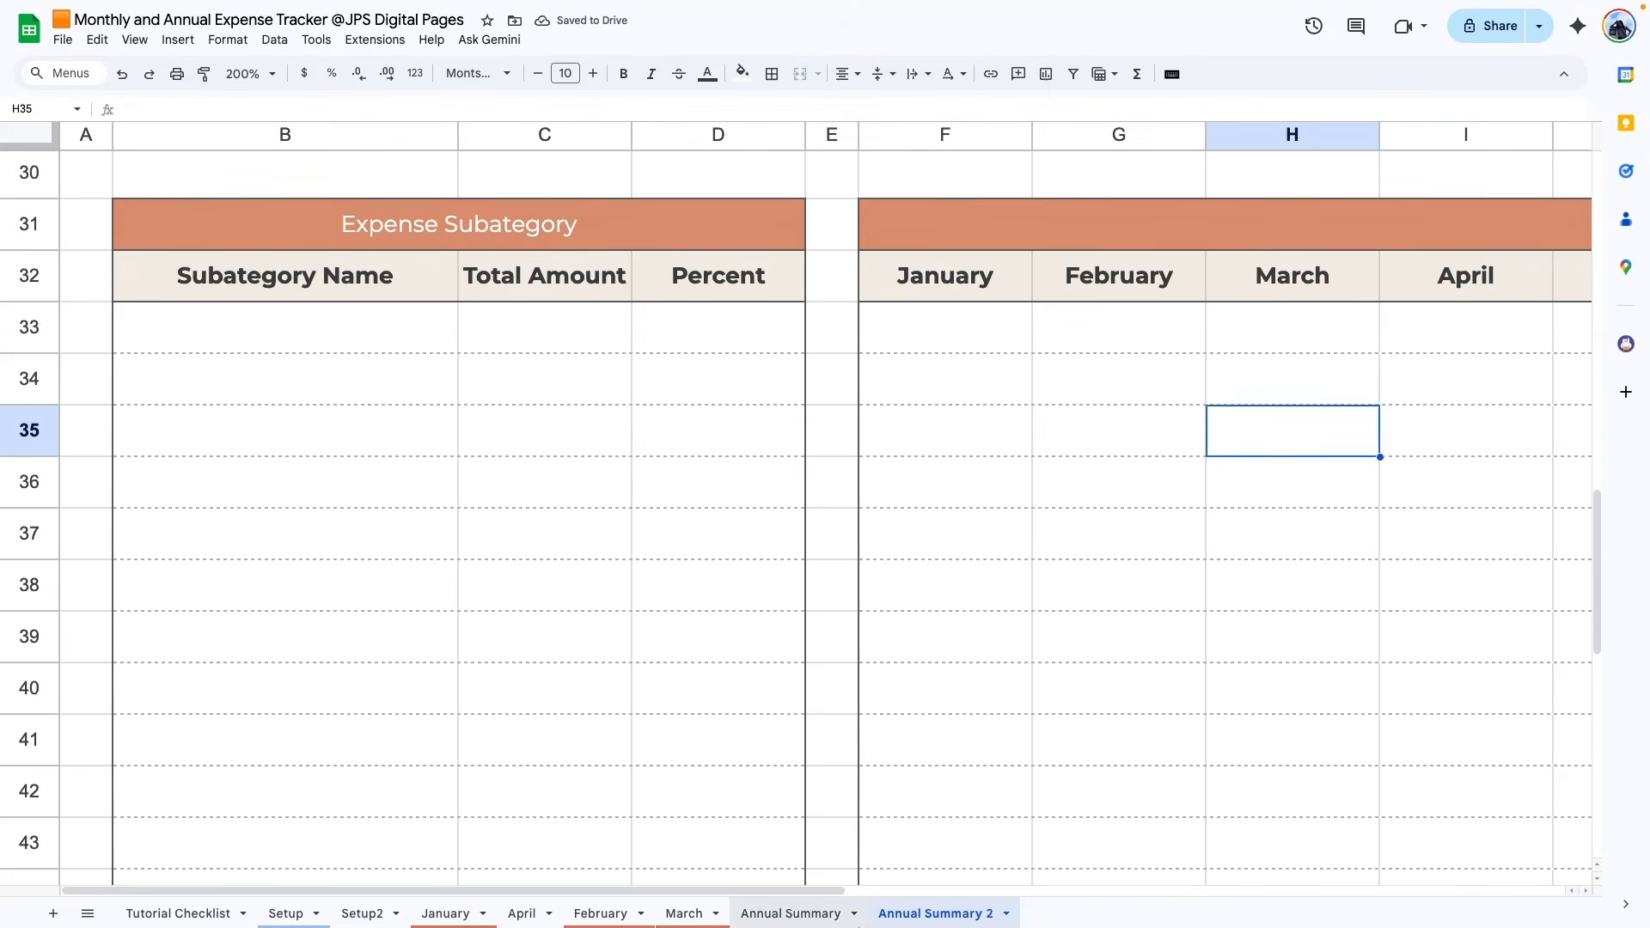
click(803, 913)
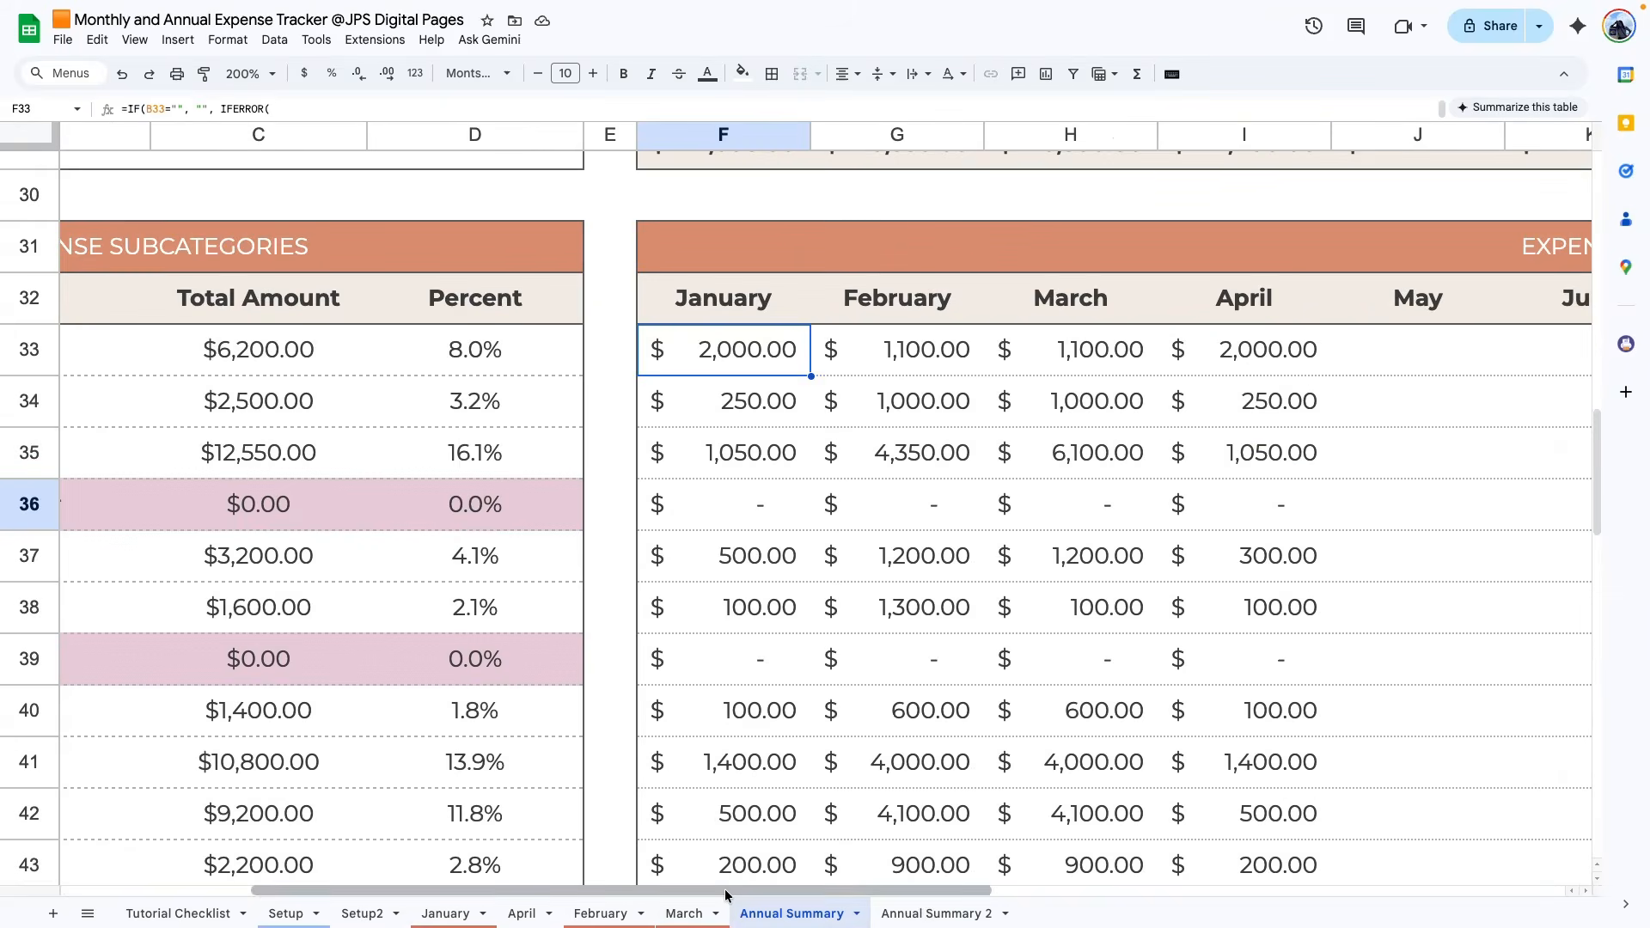
drag(724, 888, 535, 888)
click(375, 344)
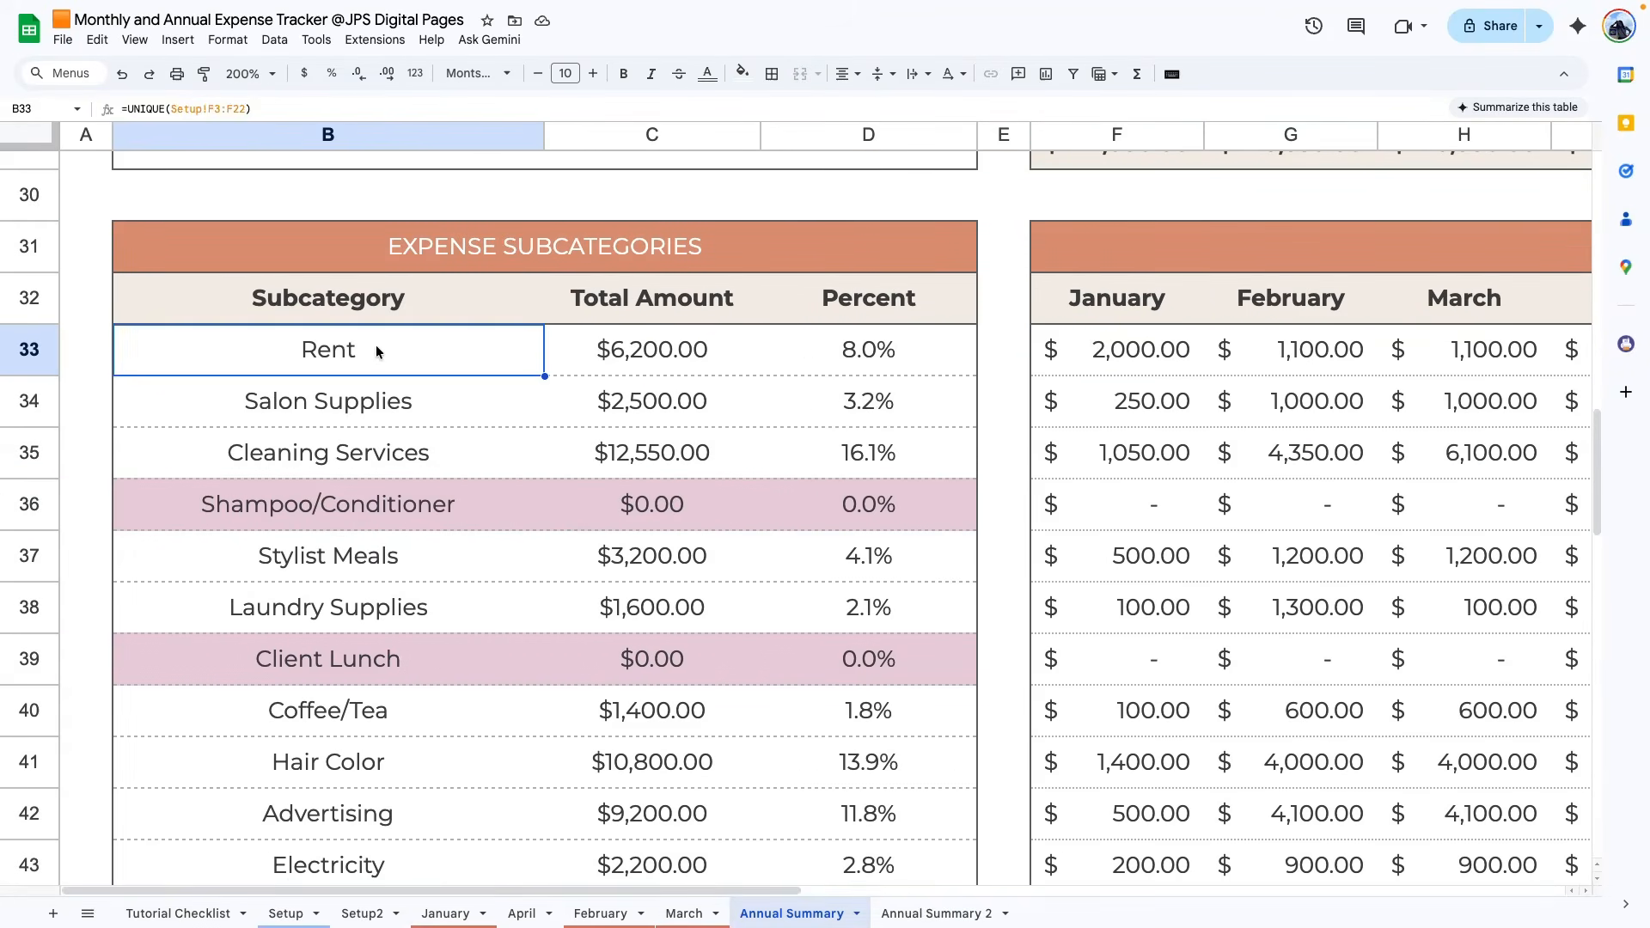
double_click(375, 343)
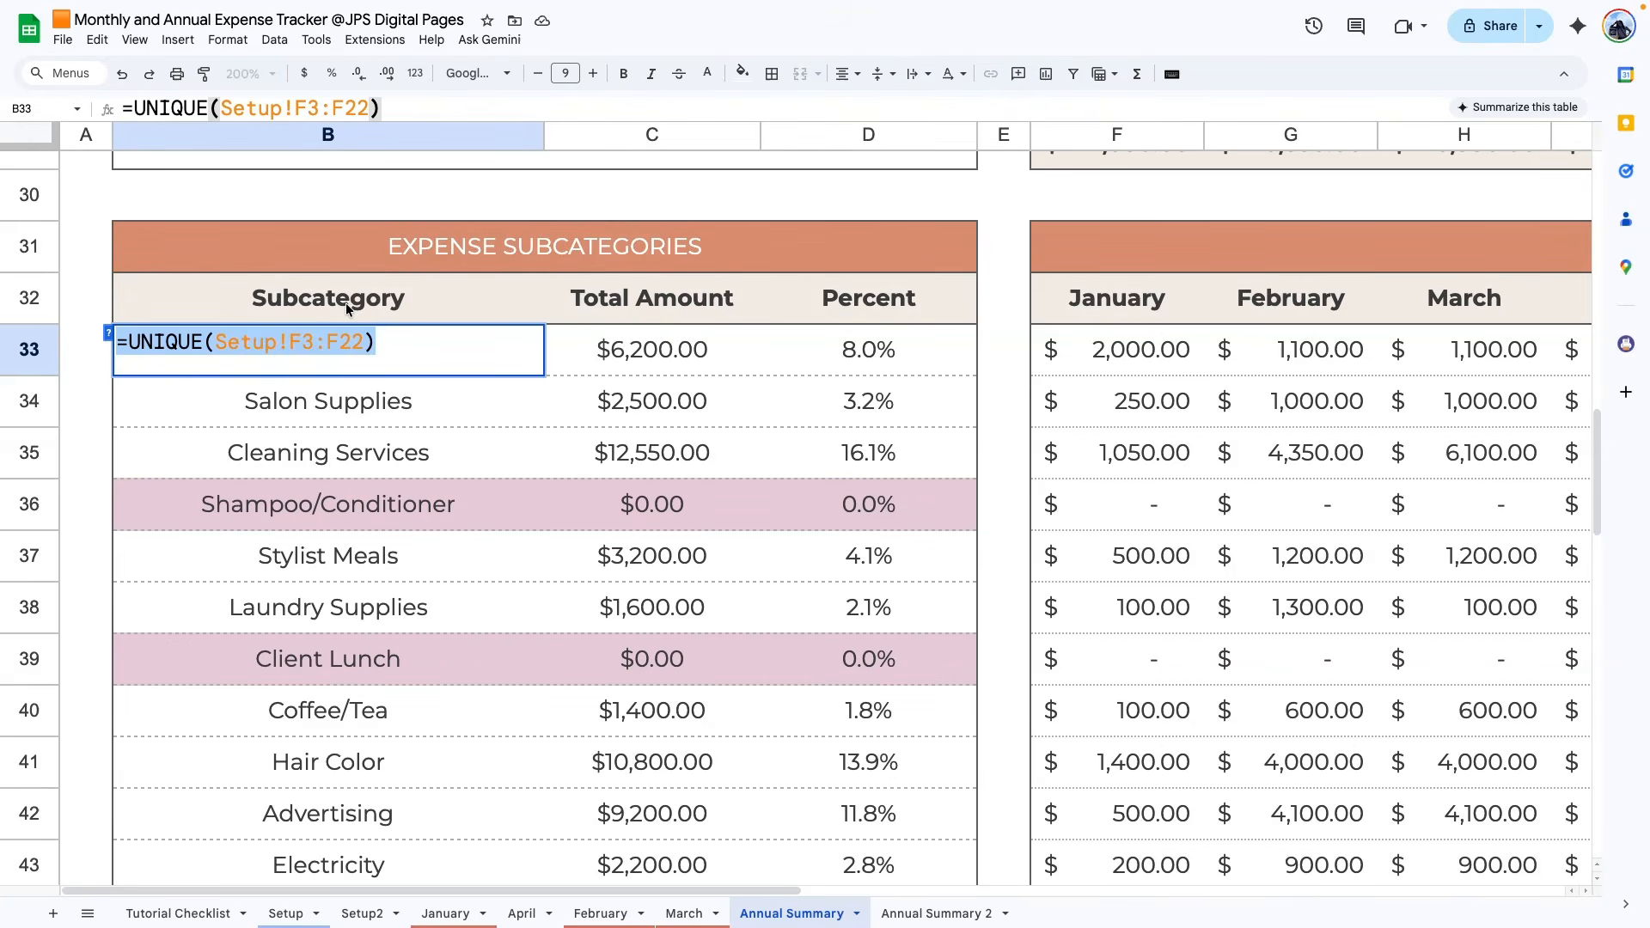
click(378, 675)
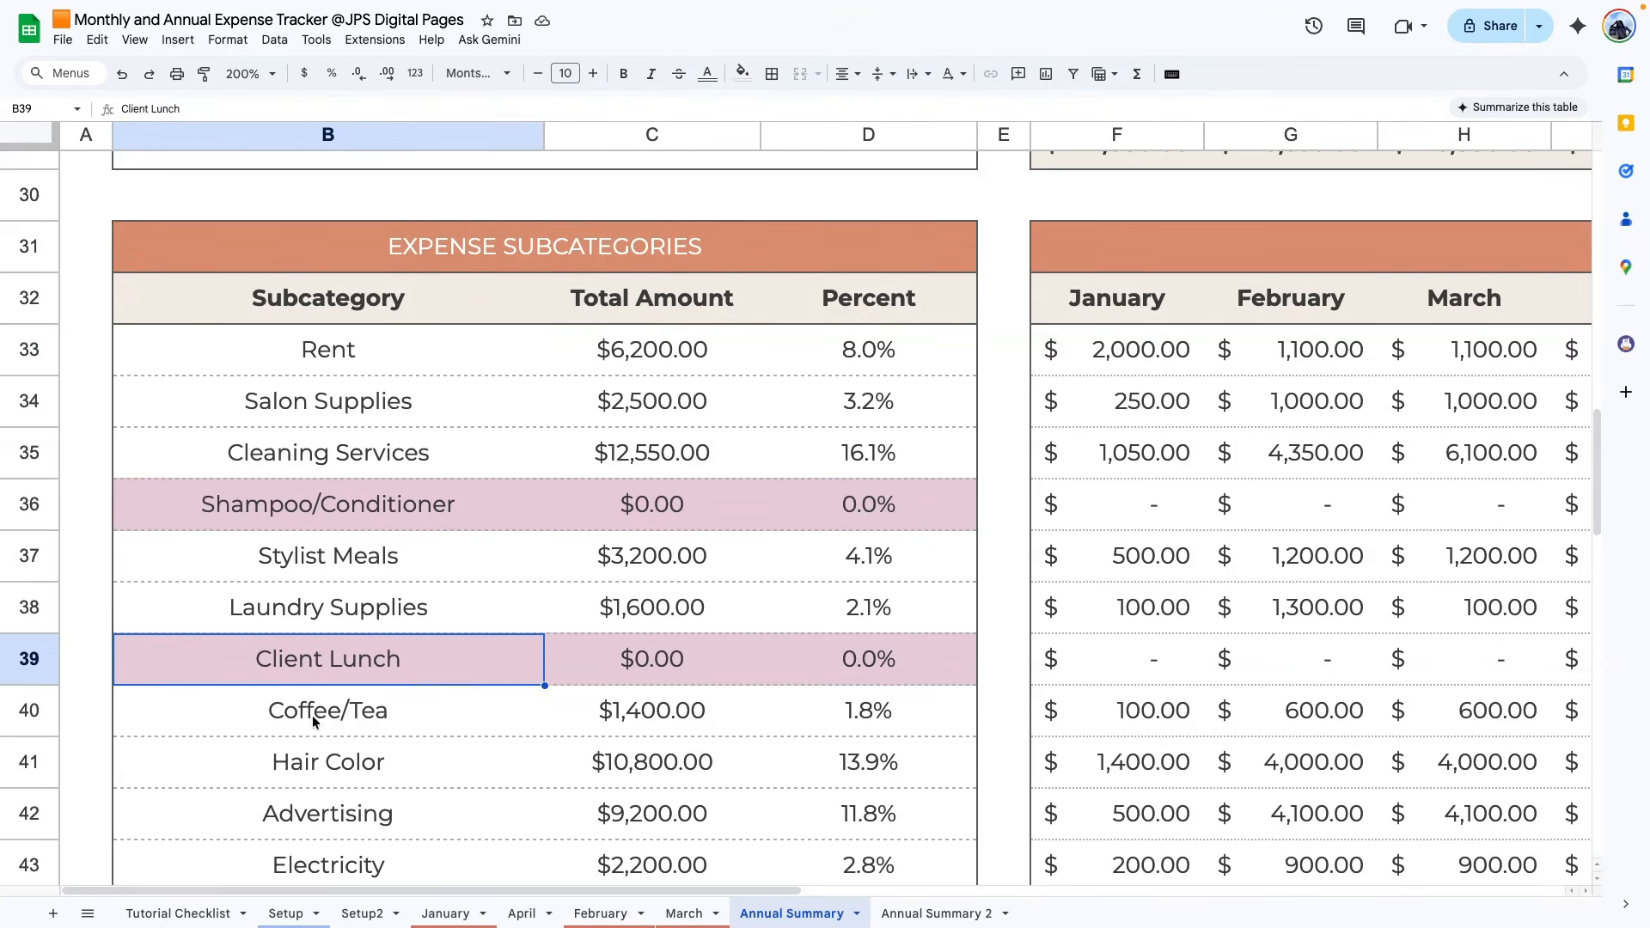
click(275, 916)
click(701, 331)
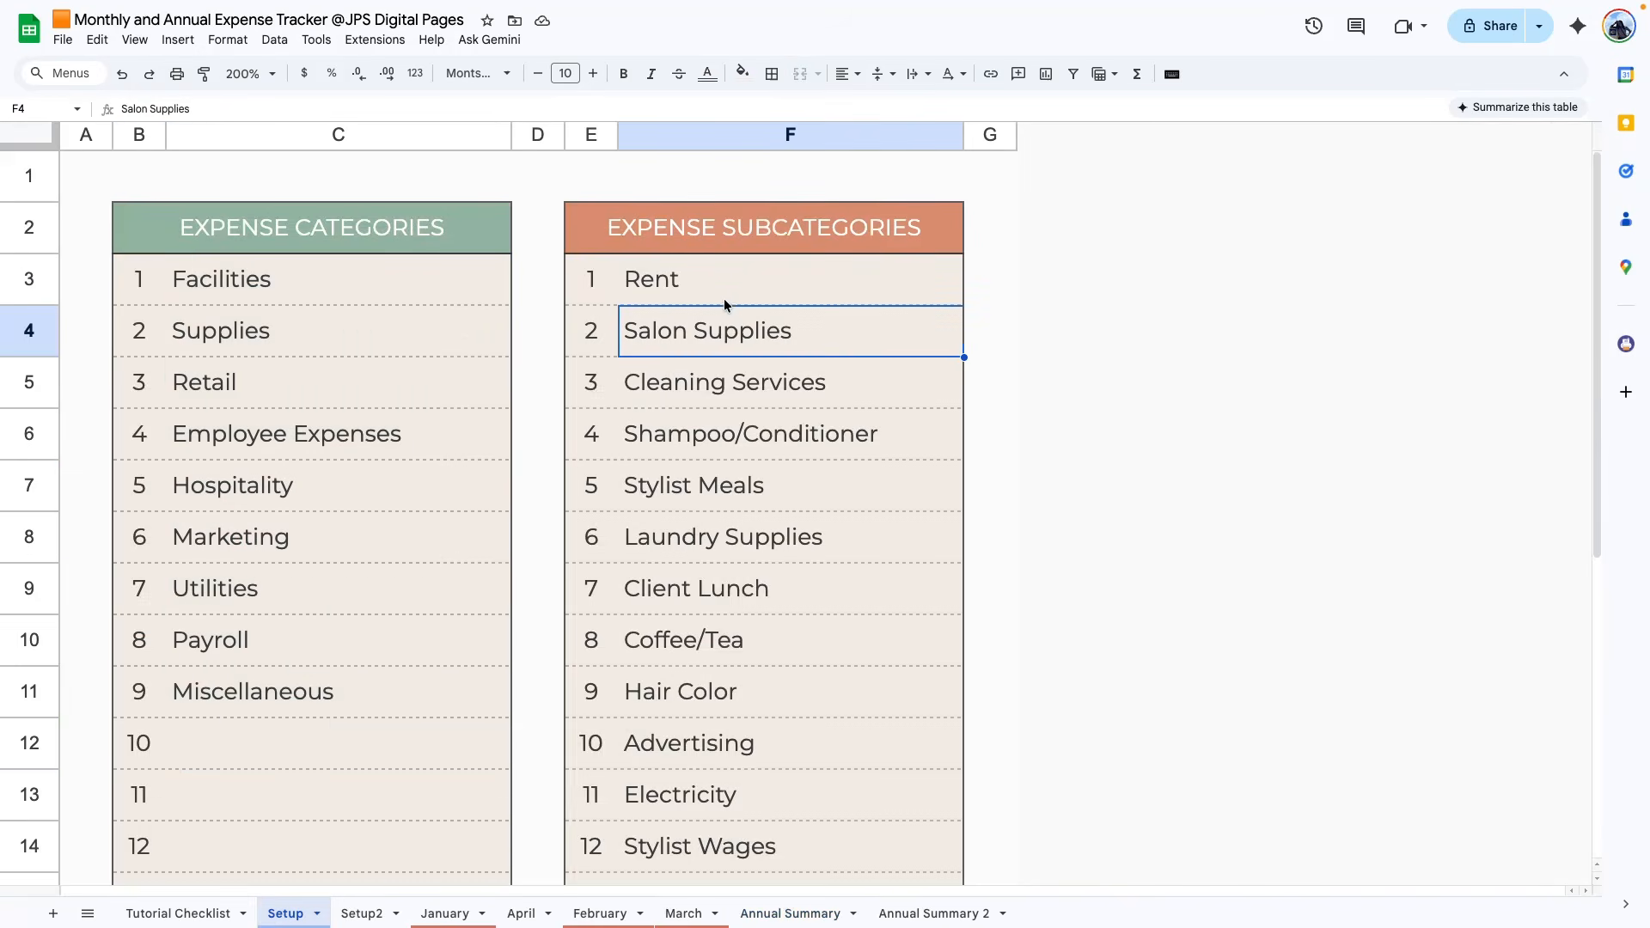
- Enter the copied formula =UNIQUE(Setup!F3:F22) in B33 of Annual Summary 2 to list the subcategory names
click(935, 914)
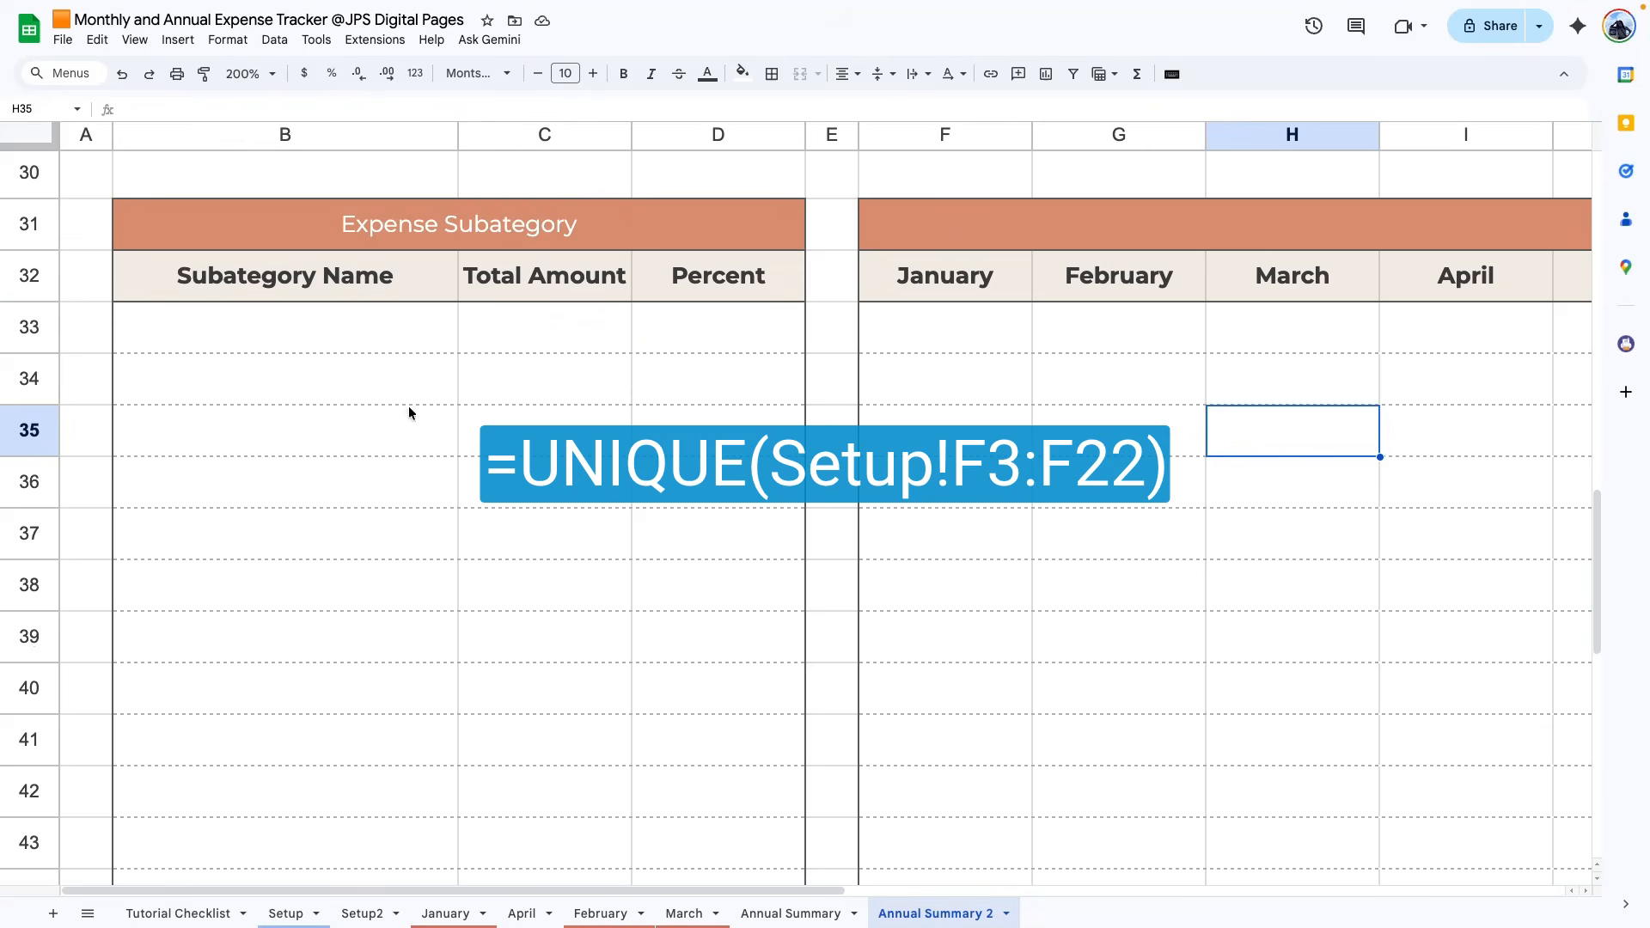
click(287, 320)
double_click(287, 320)
key(ctrl+v)
key(Return)
click(440, 547)
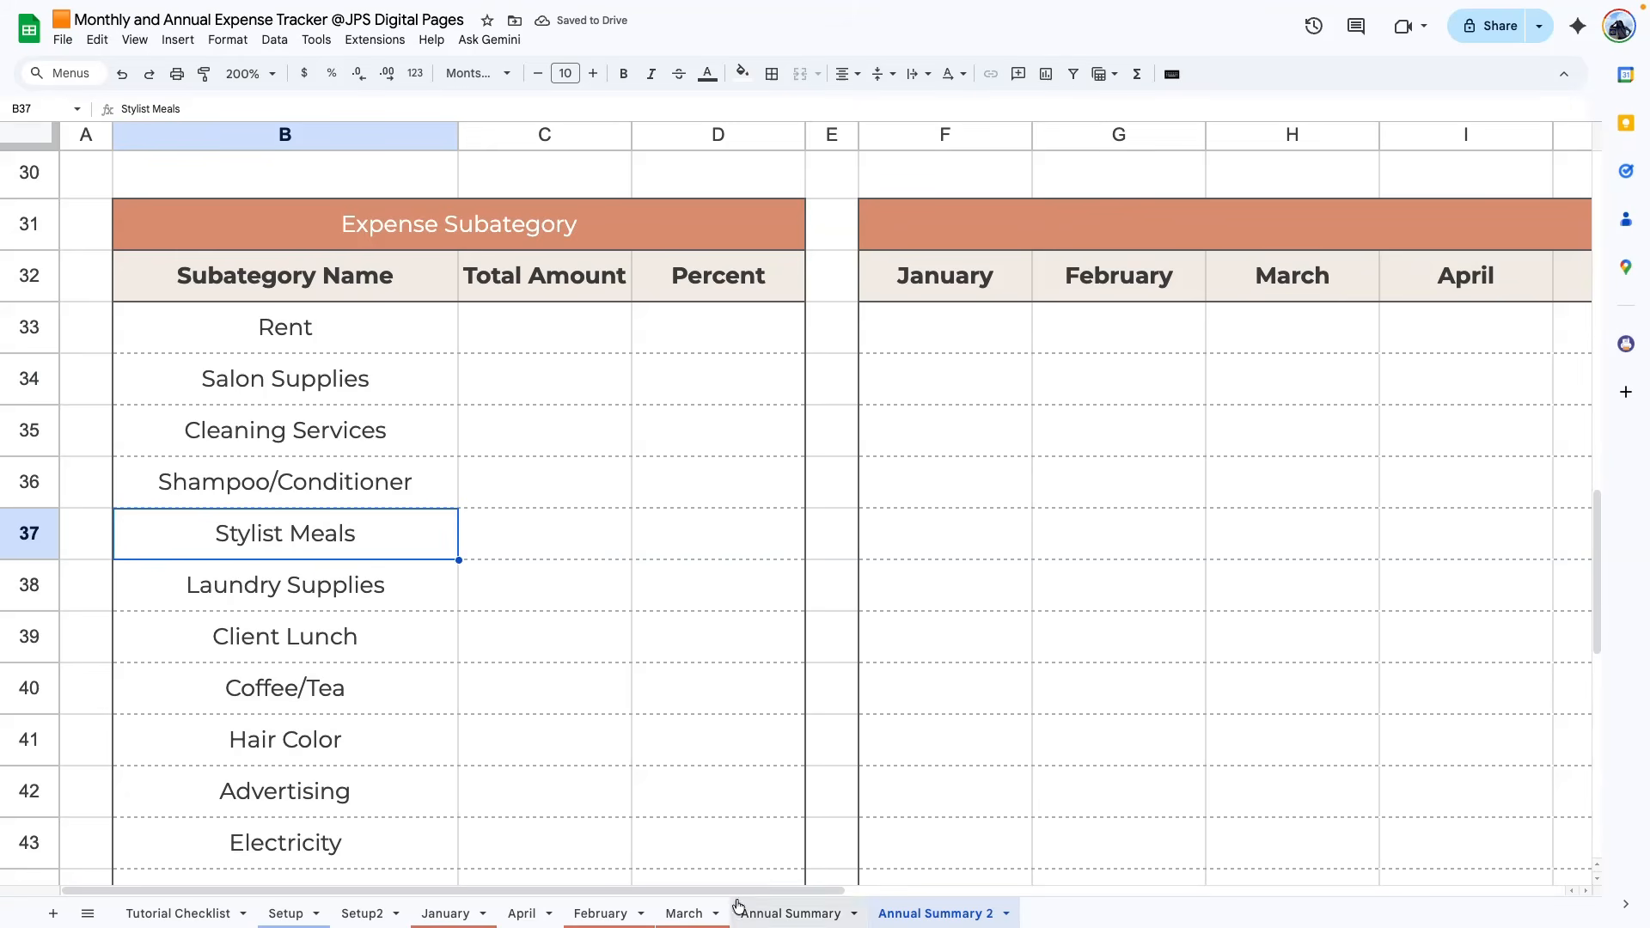
- Copy the January SUMIF/INDIRECT formula for Rent from F33 of the Annual Summary sheet
scroll(713, 447, right, 3)
click(722, 343)
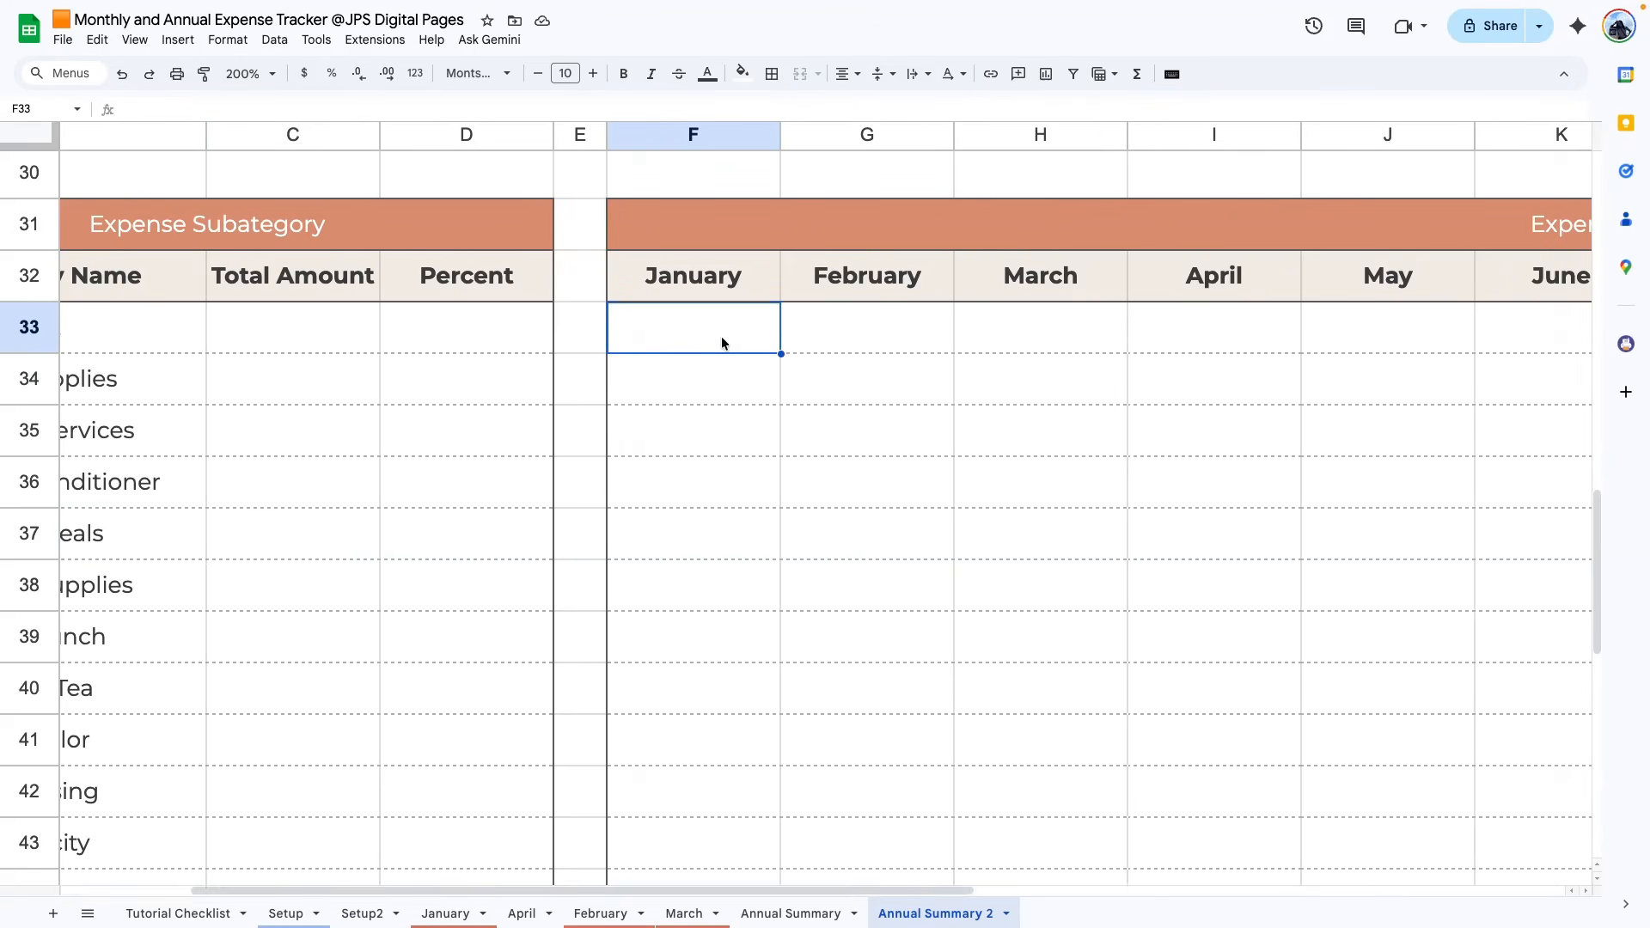
click(782, 912)
scroll(675, 343, right, 4)
click(737, 348)
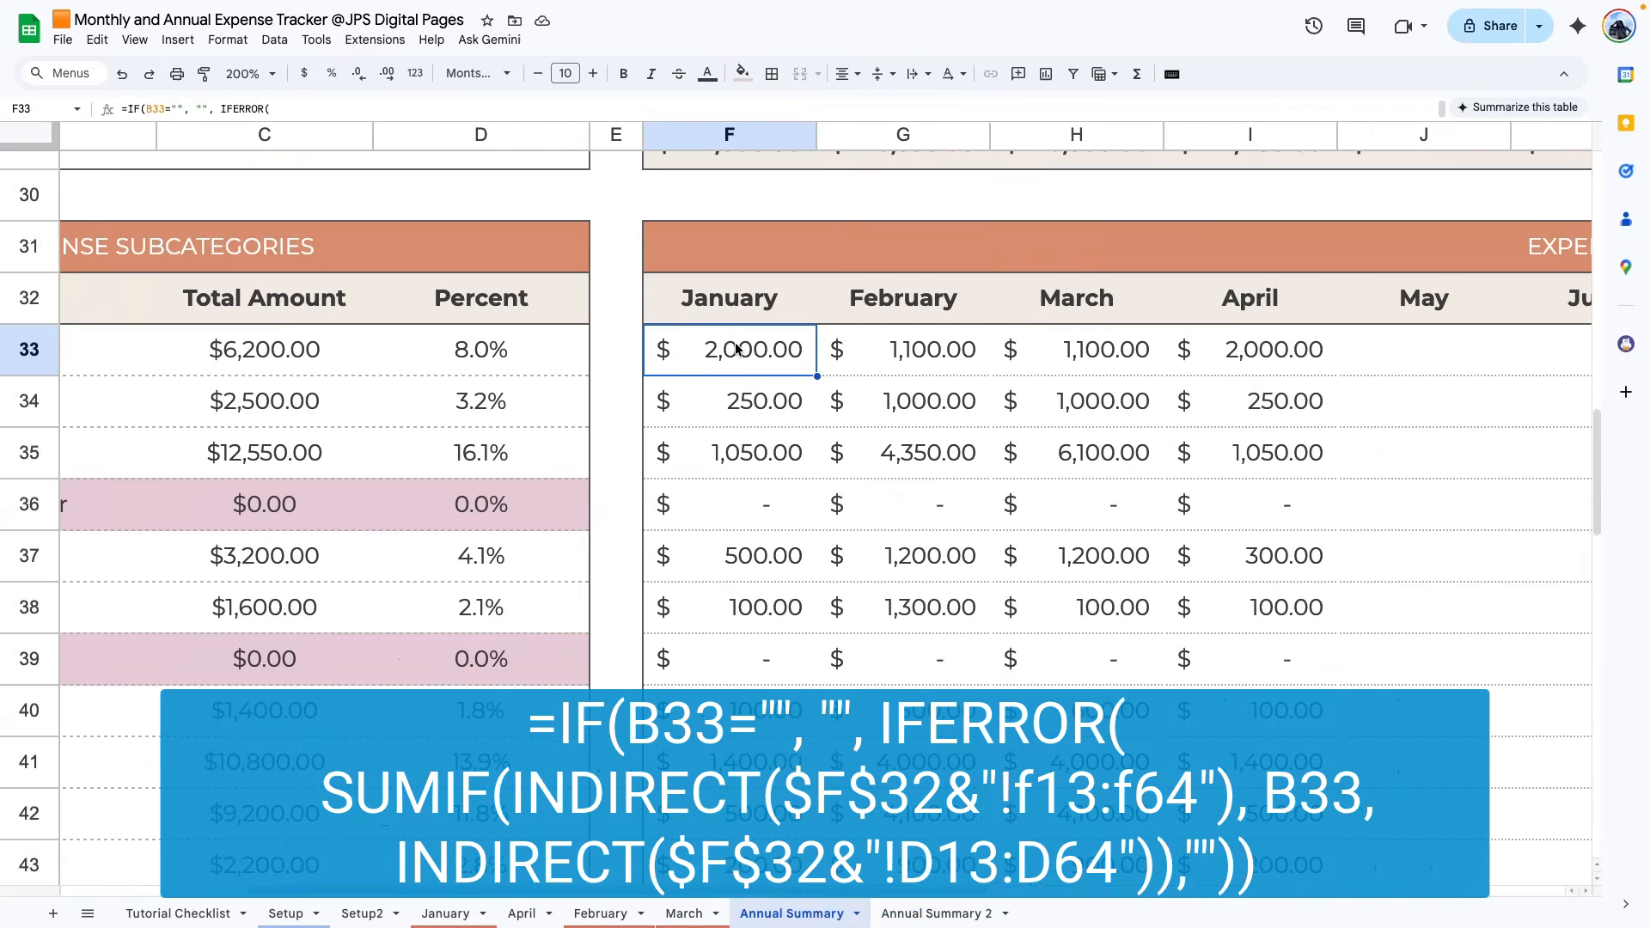
double_click(736, 347)
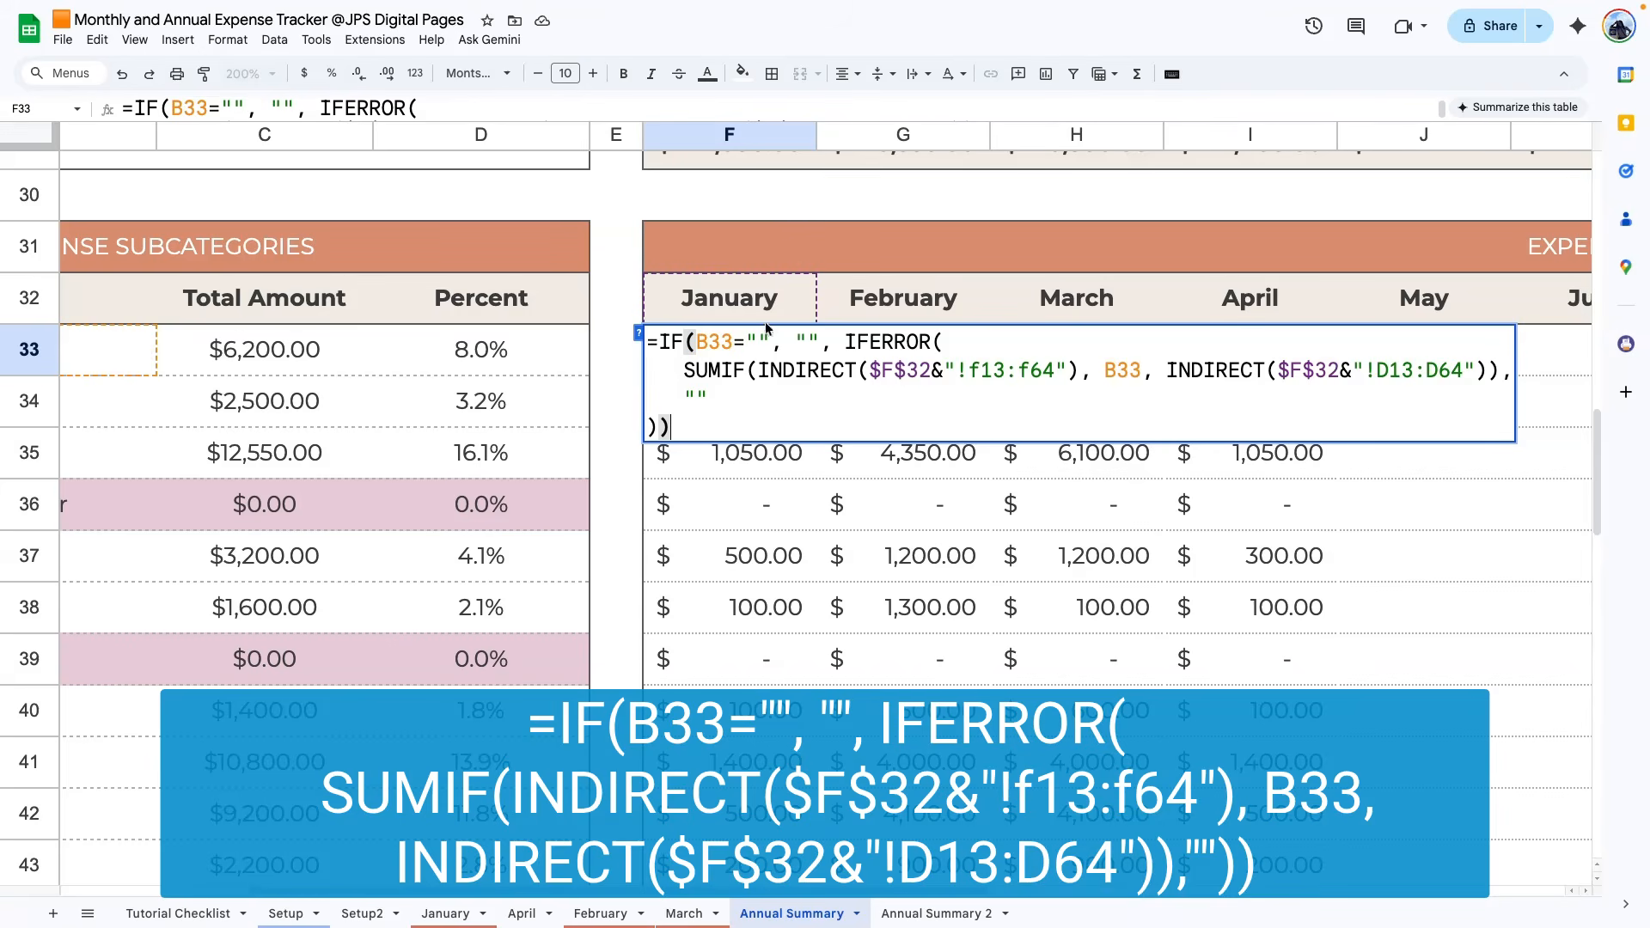
key(super+a)
key(super+c)
click(851, 706)
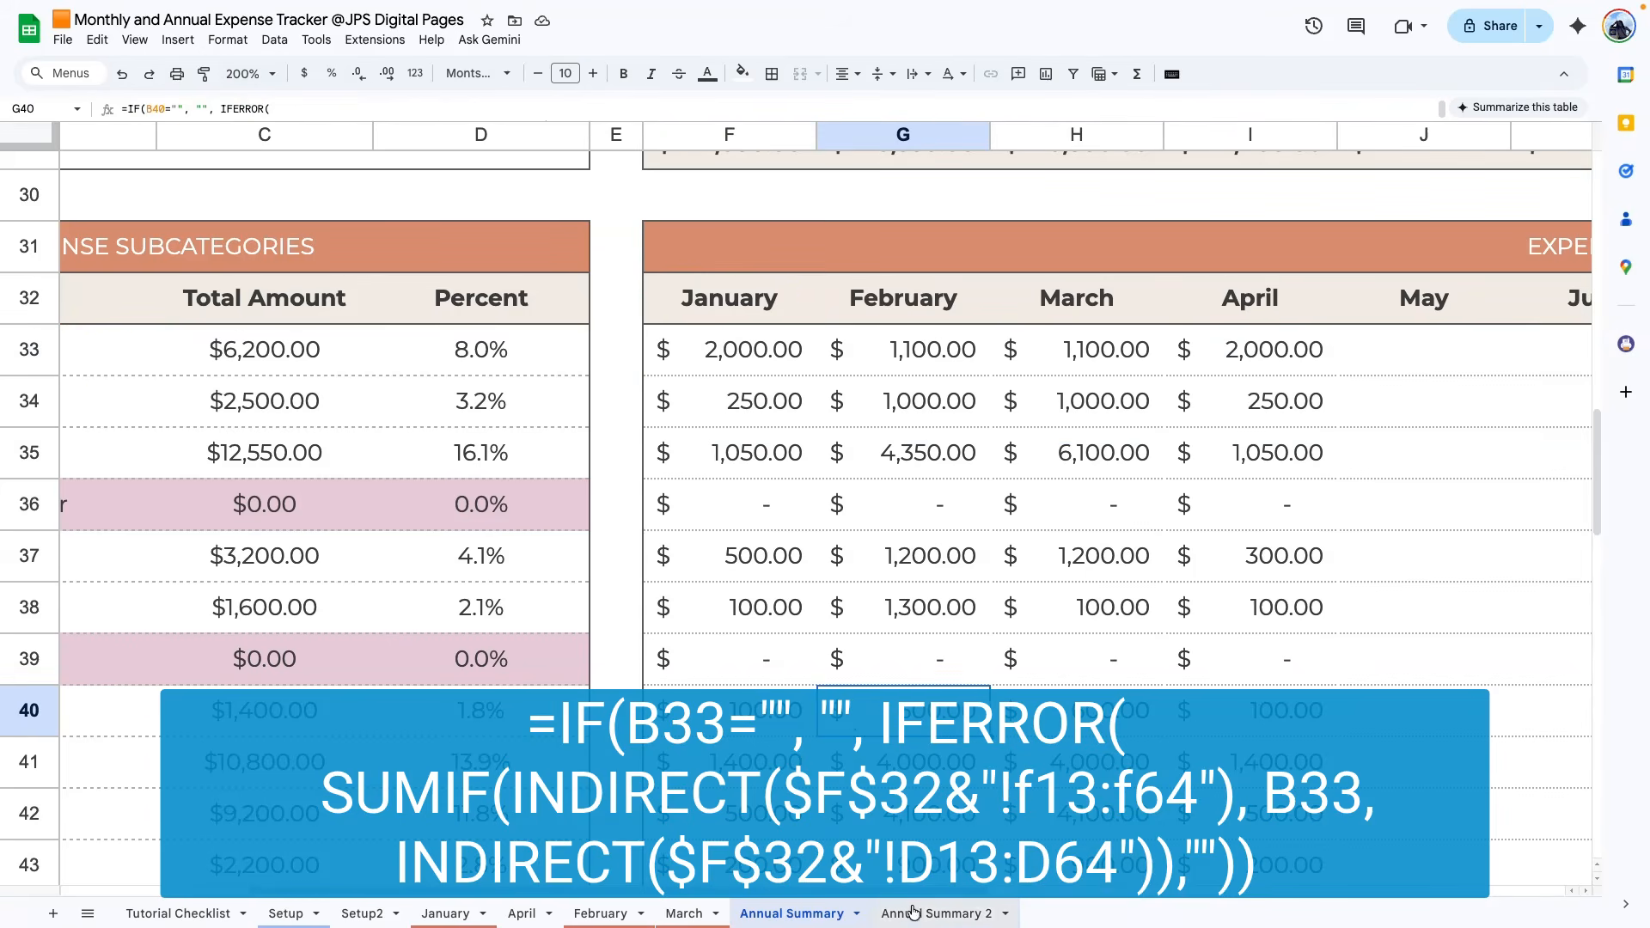
- Enter =IF(B33="", "", IFERROR(SUMIF(INDIRECT($F$32&"!f13:f64"), B33, INDIRECT($F$32&"!D13:D64")), "")) in F33 of Annual Summary 2
click(915, 913)
double_click(701, 322)
key(super+v)
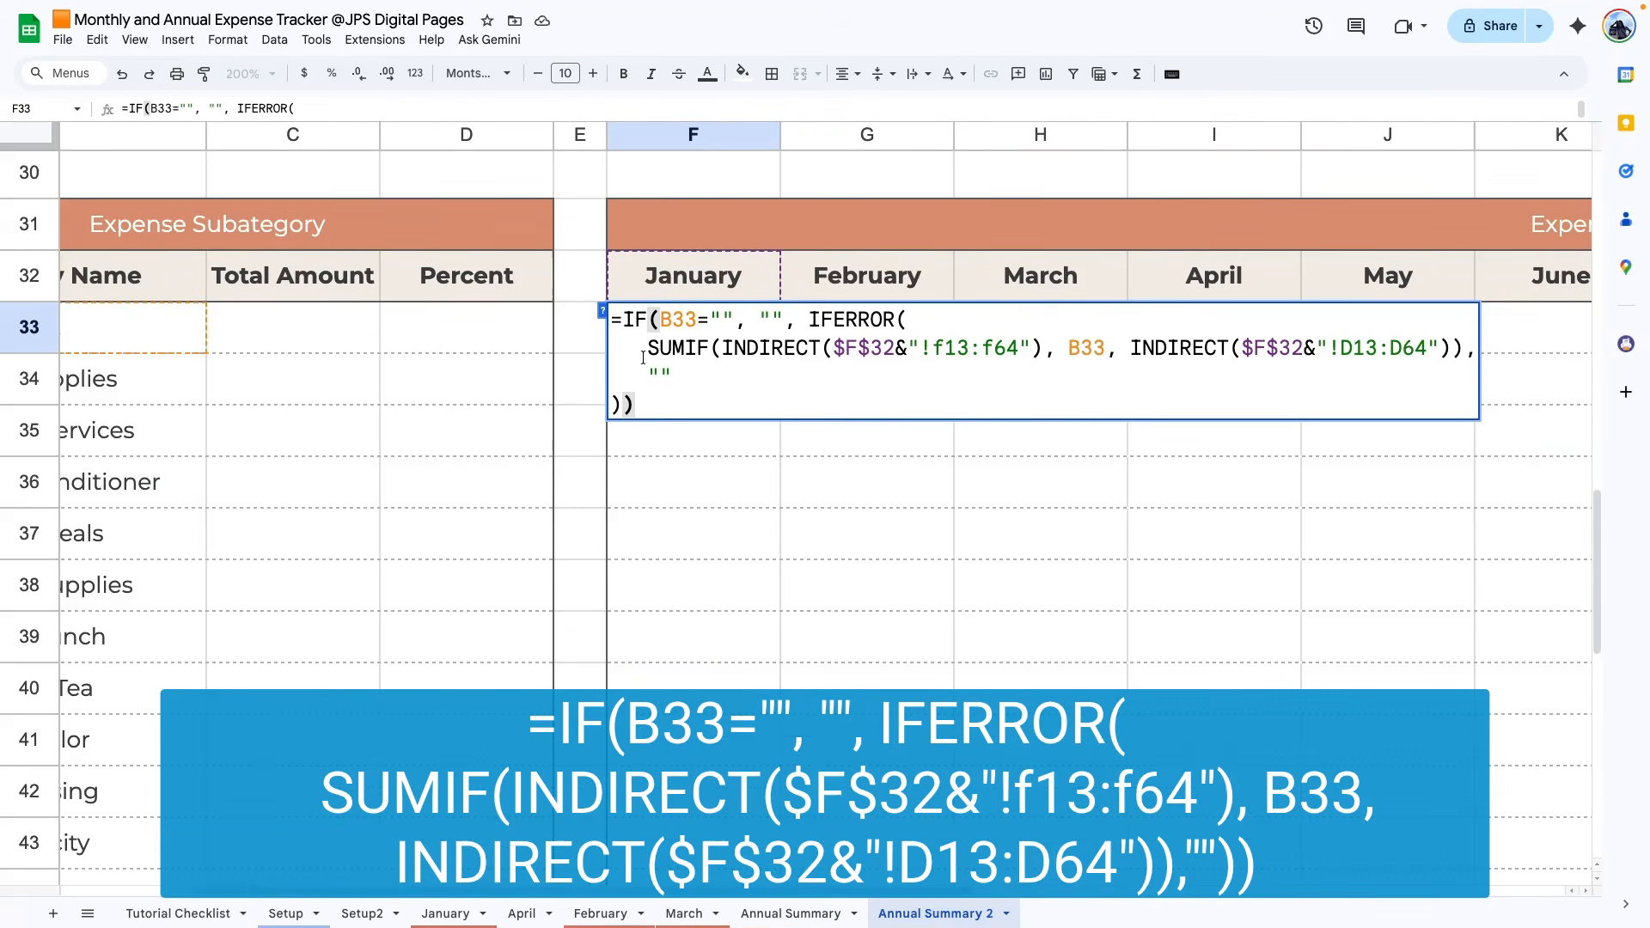
scroll(395, 335, left, 5)
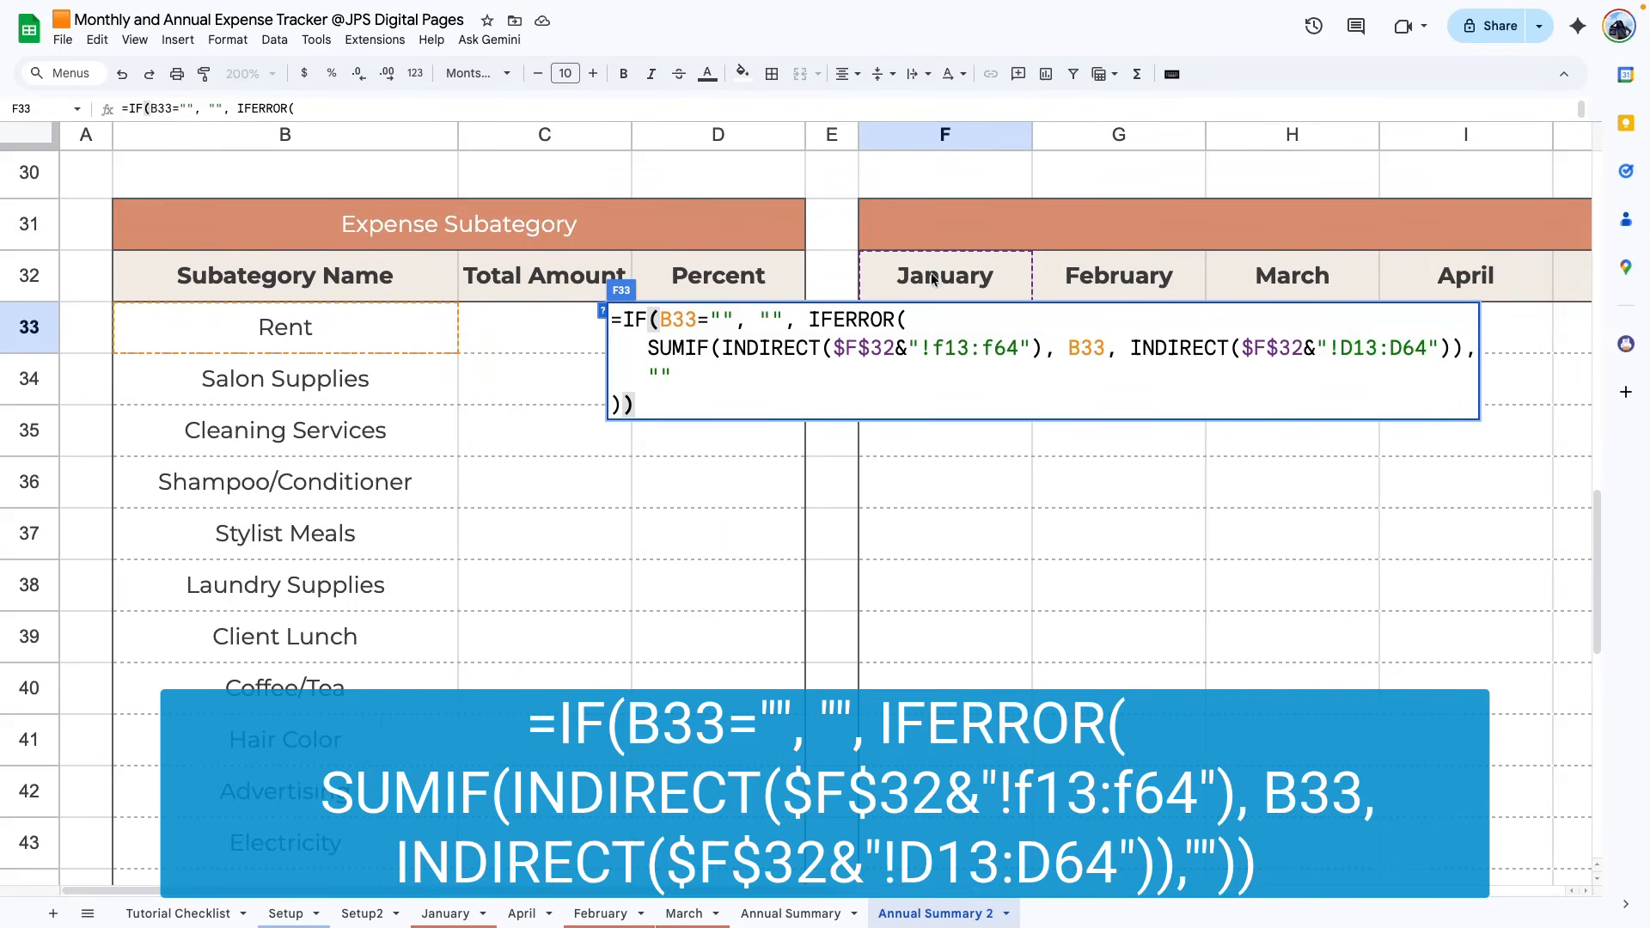
key(Return)
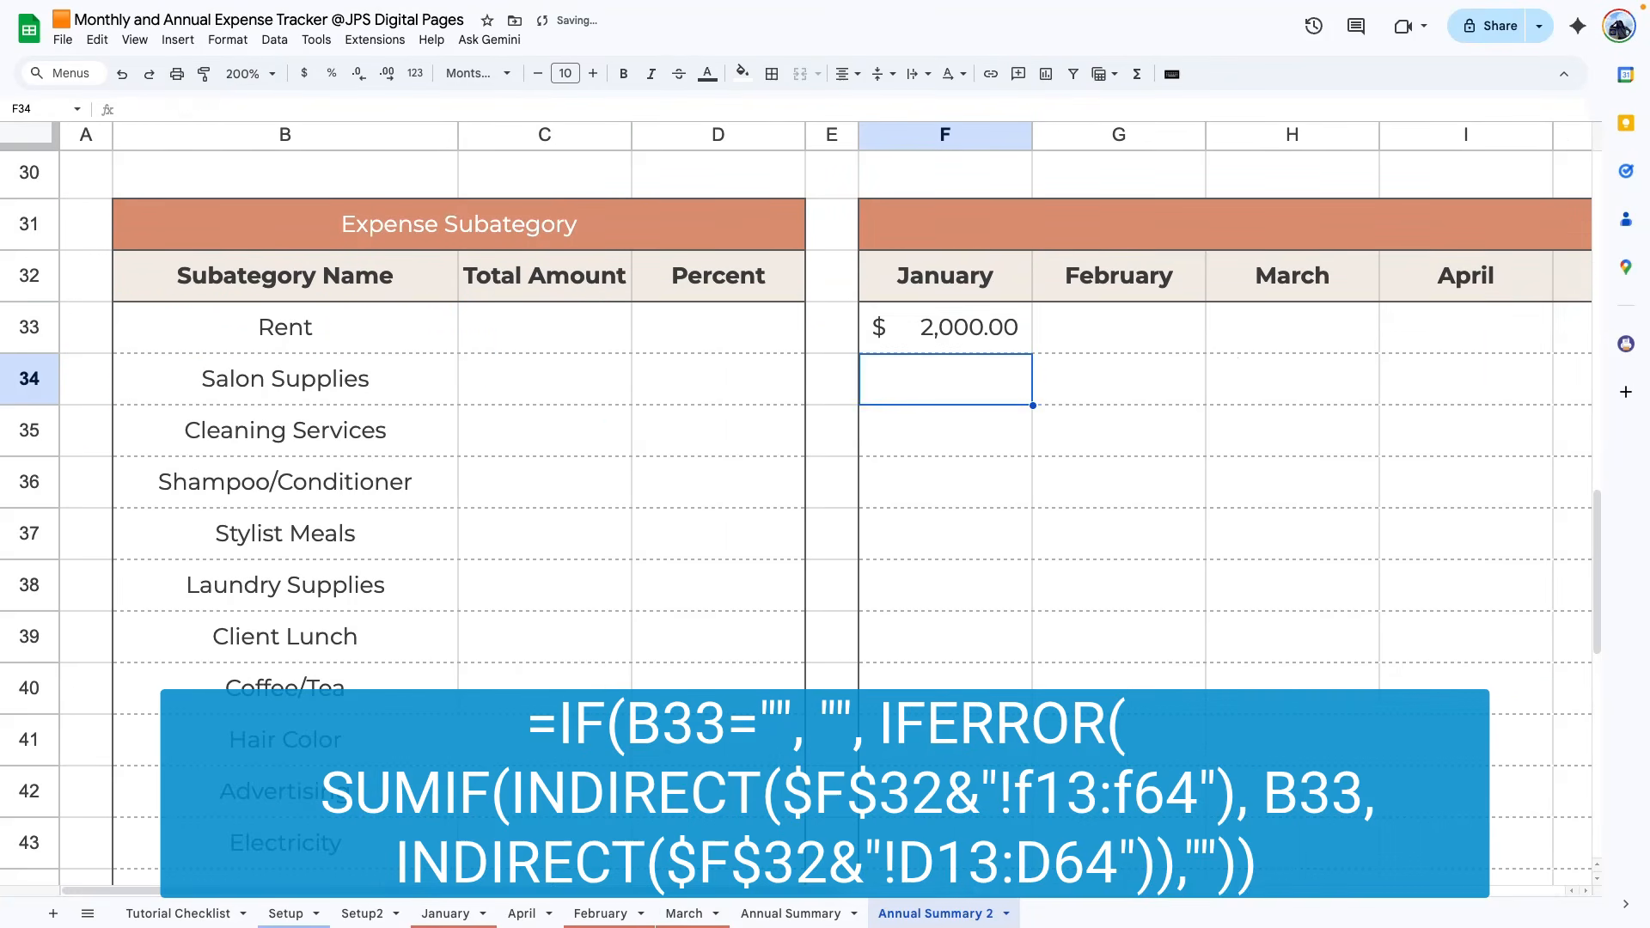
- Change the subcategory in F14 of the January sheet to Rent and check the January Rent amount in Annual Summary 2
click(948, 328)
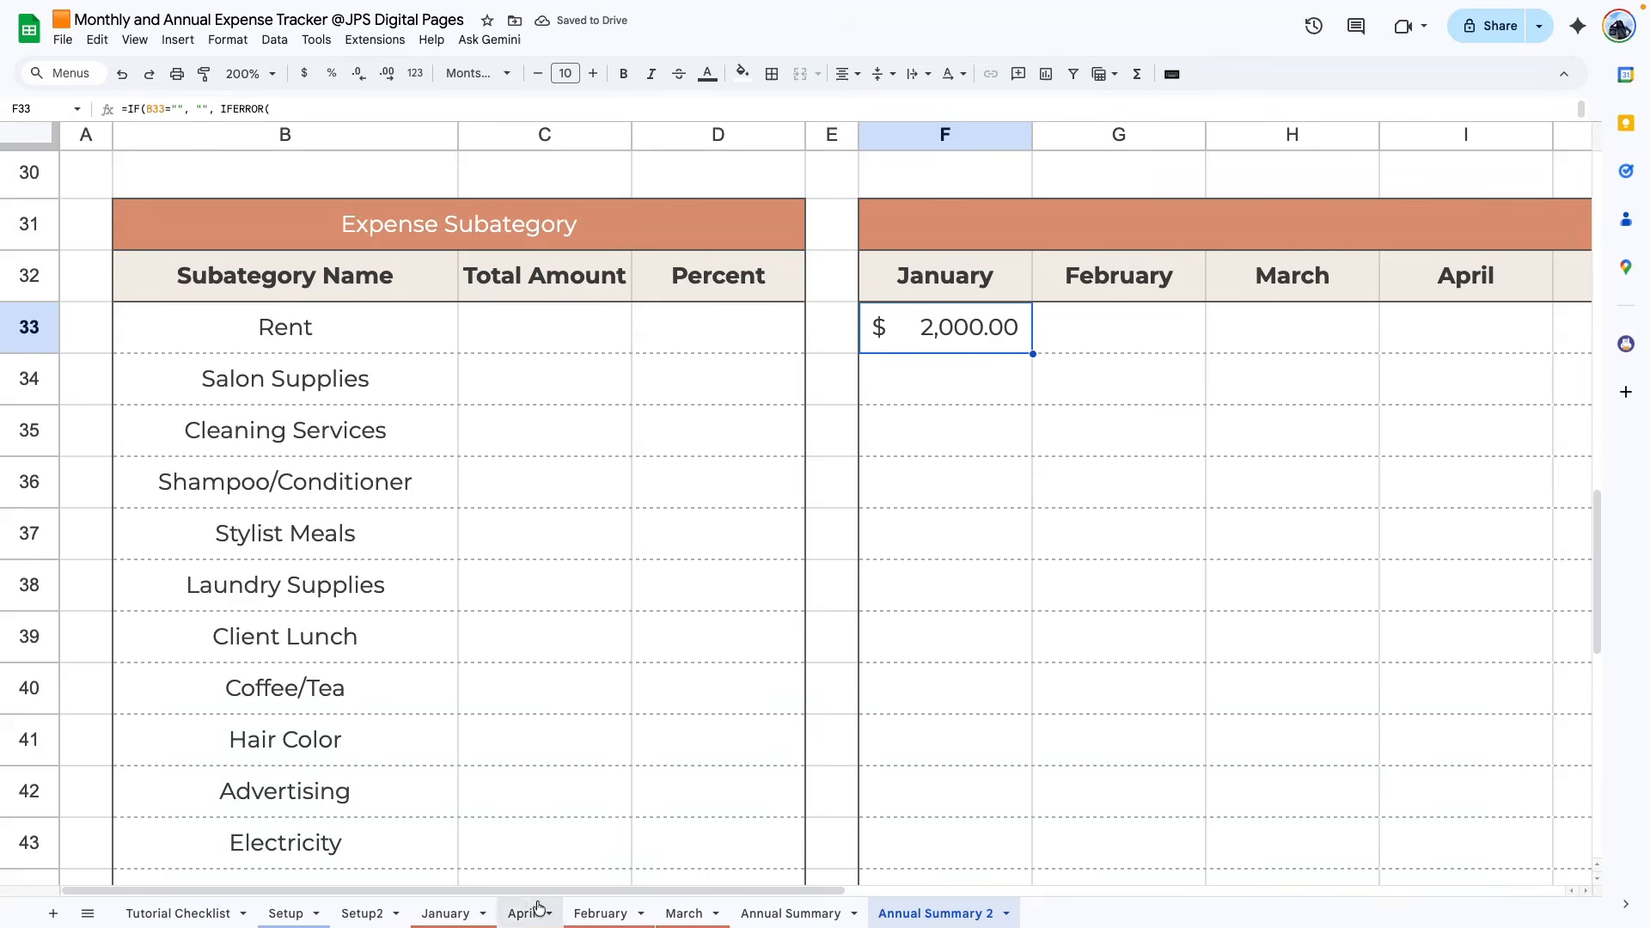
click(448, 913)
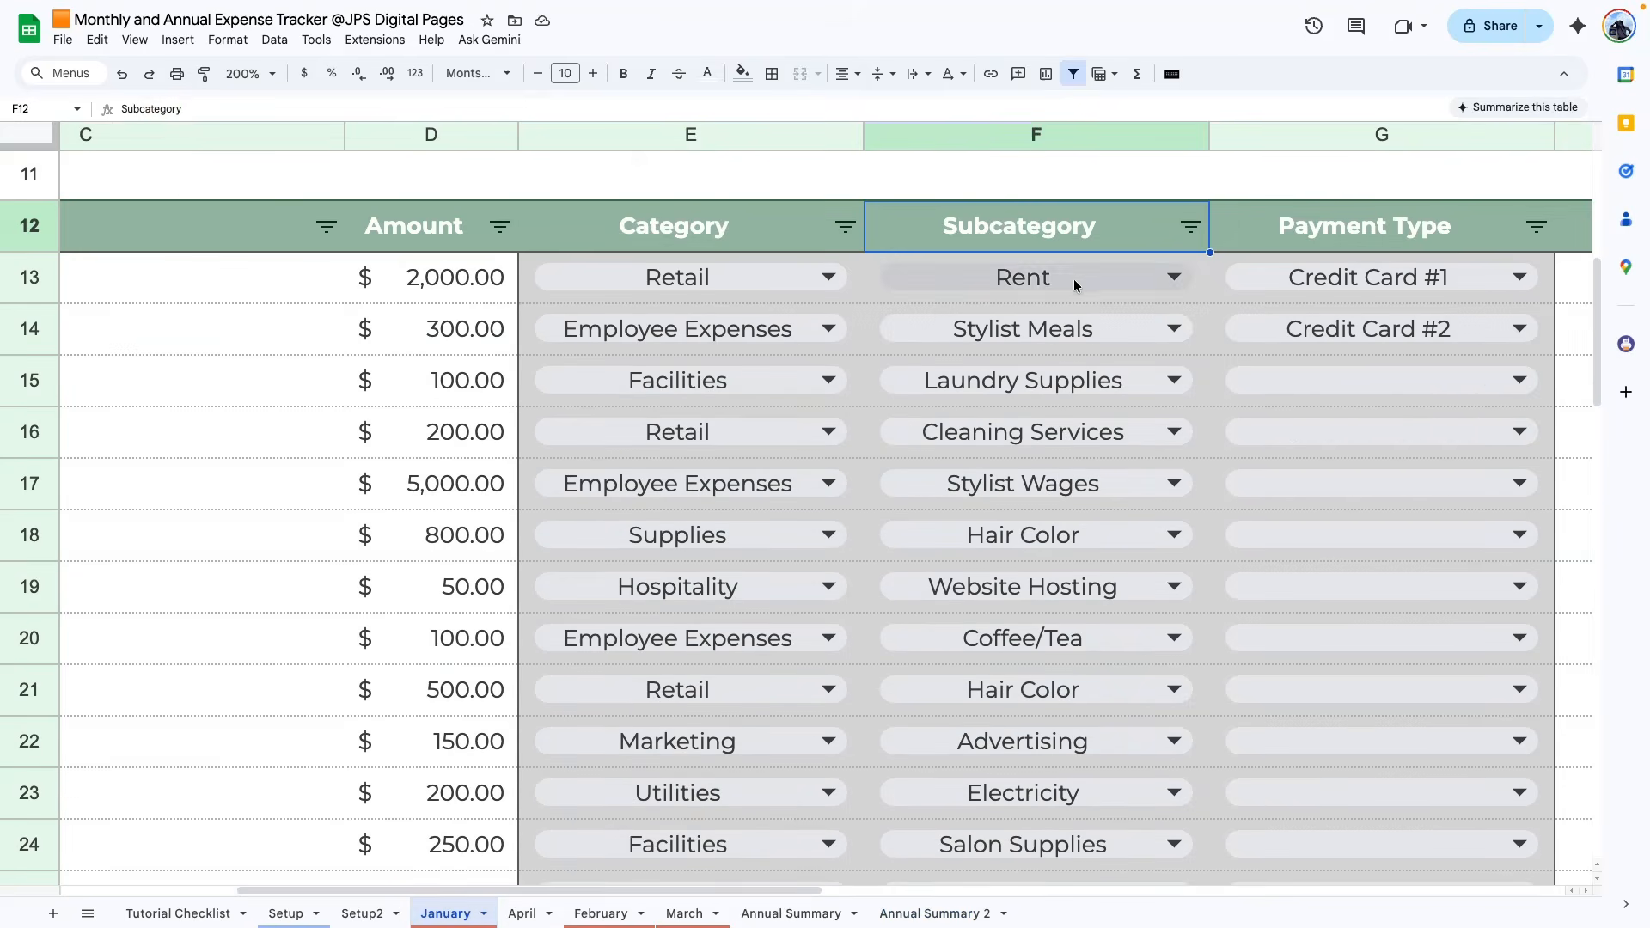
scroll(1174, 329, down, 5)
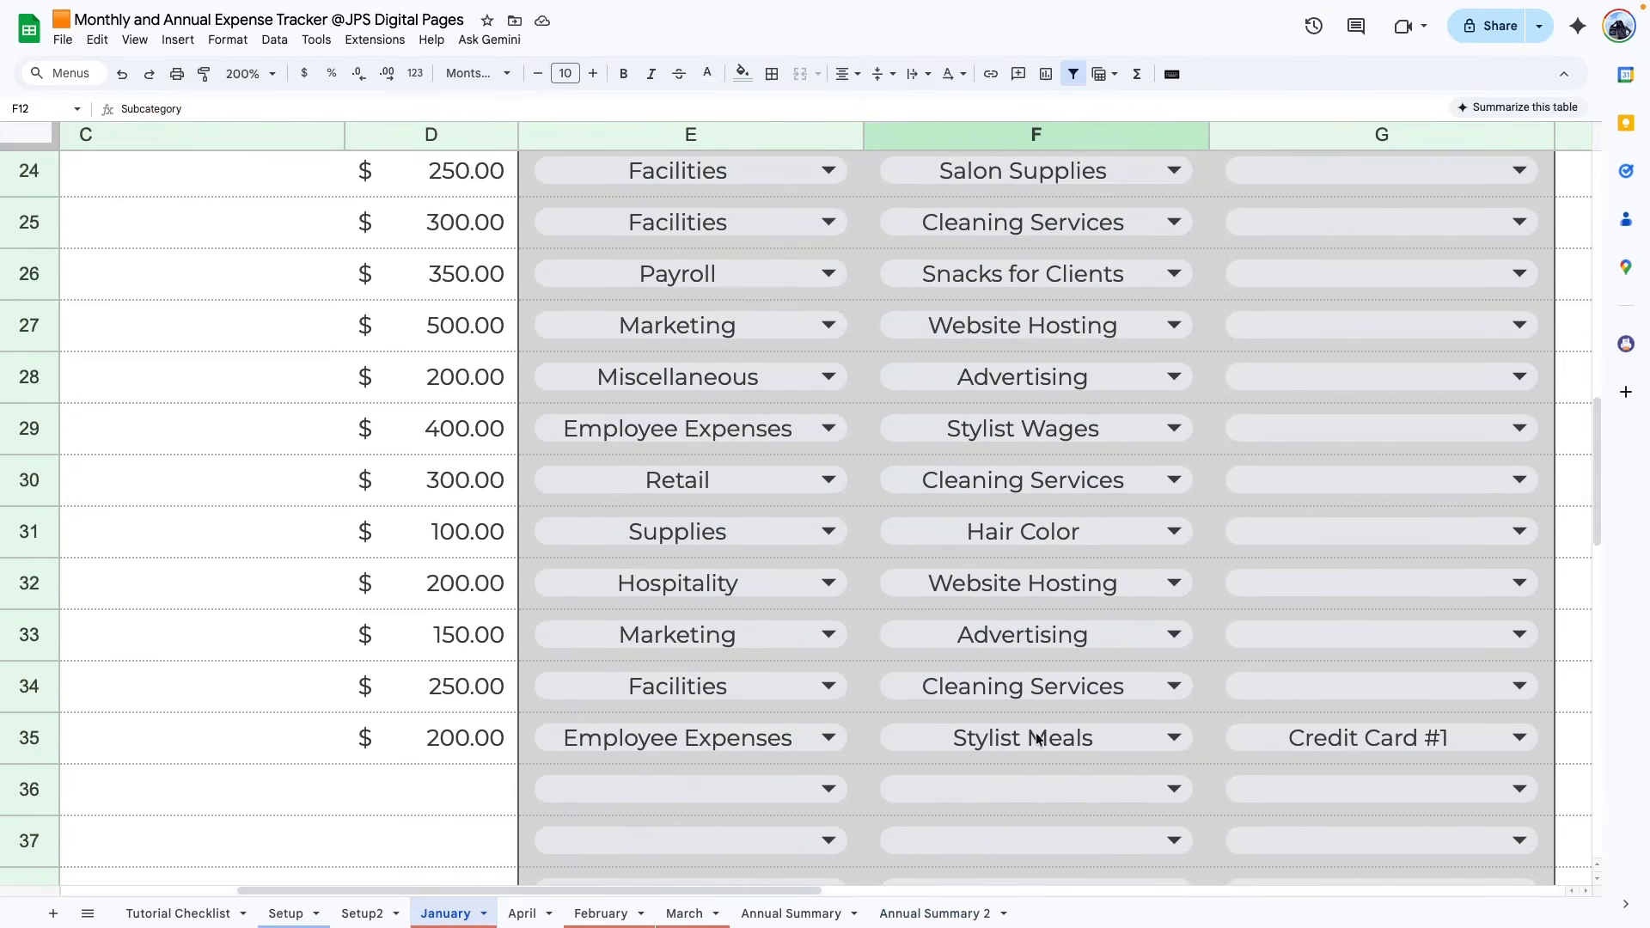
scroll(1035, 688, up, 7)
click(1045, 578)
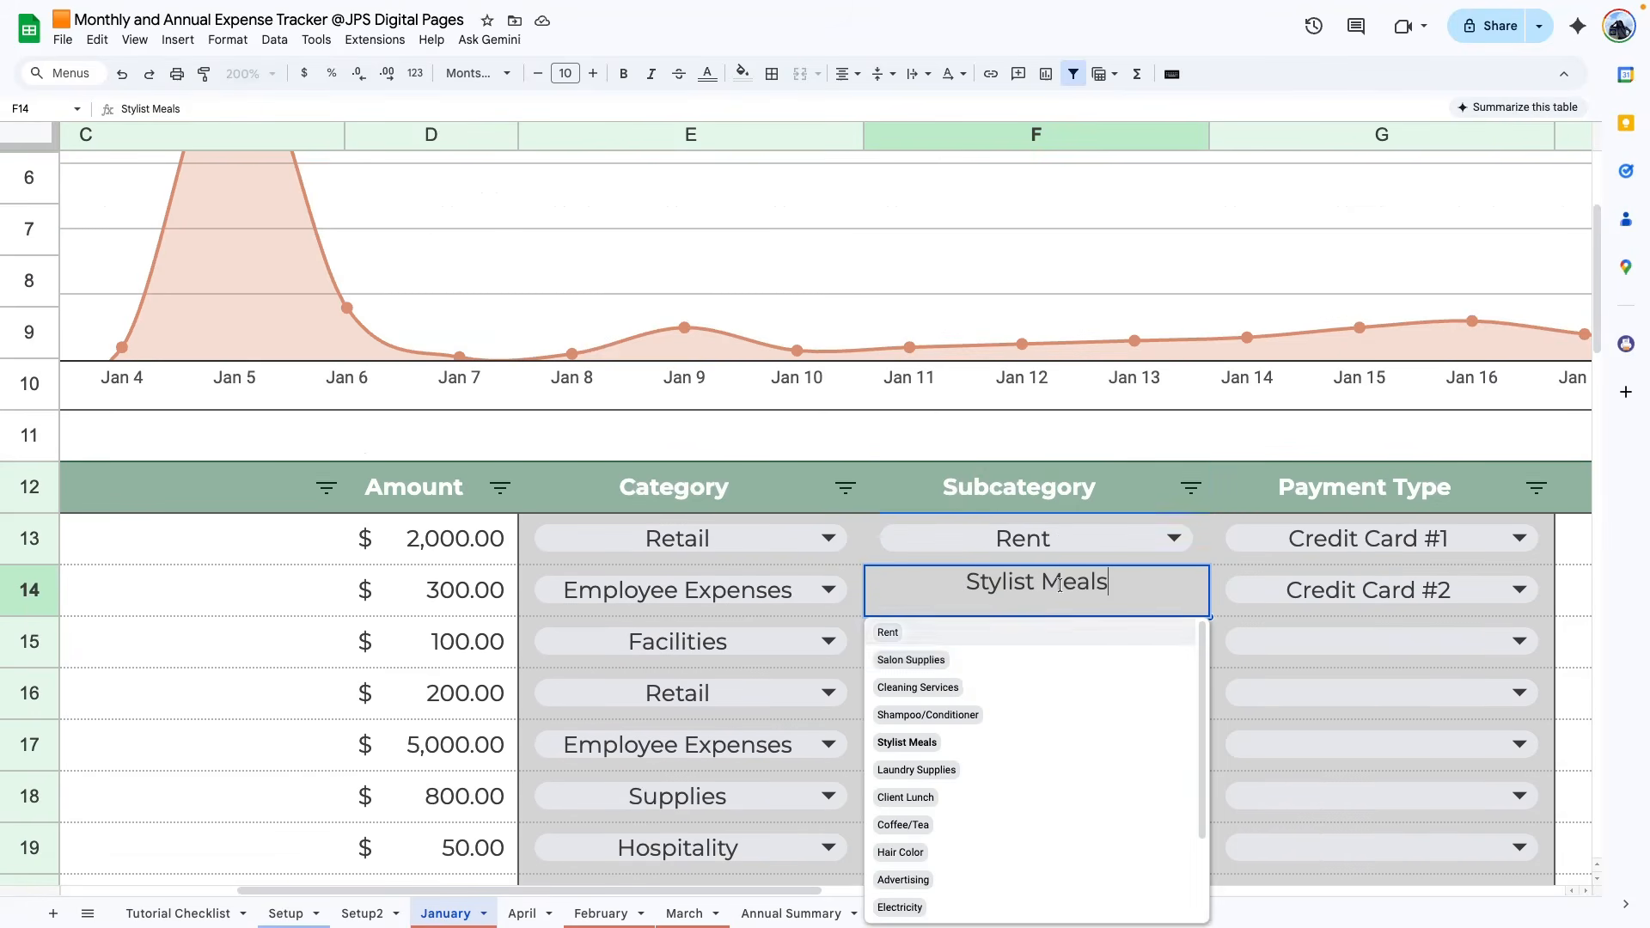
click(937, 638)
drag(475, 600, 469, 536)
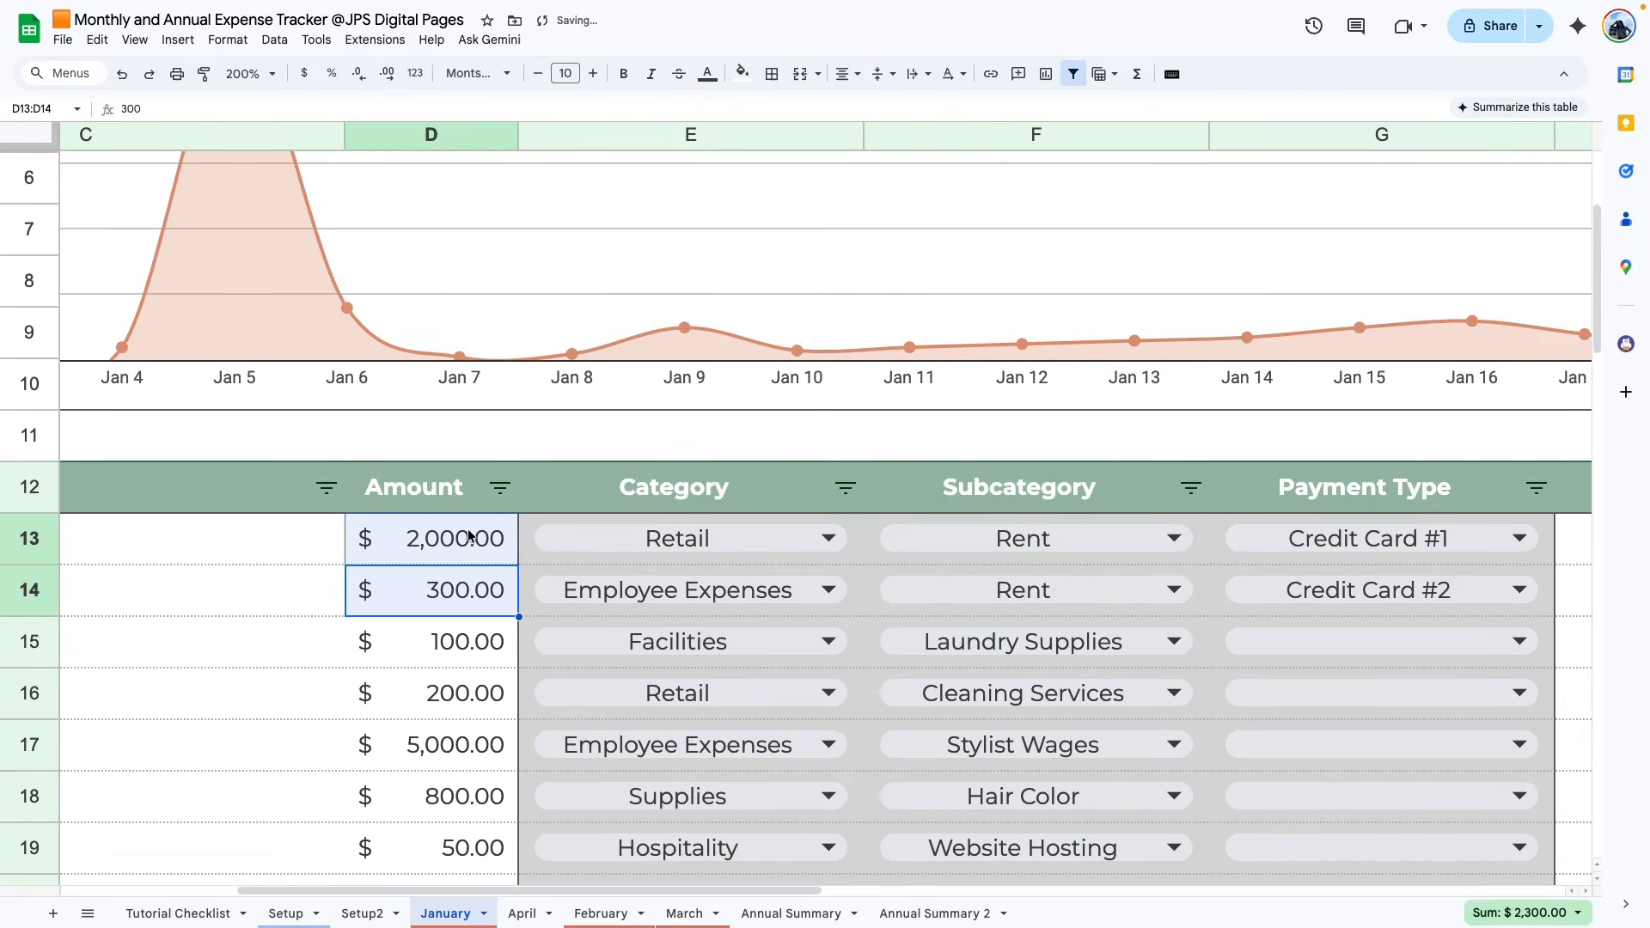
click(908, 915)
click(971, 636)
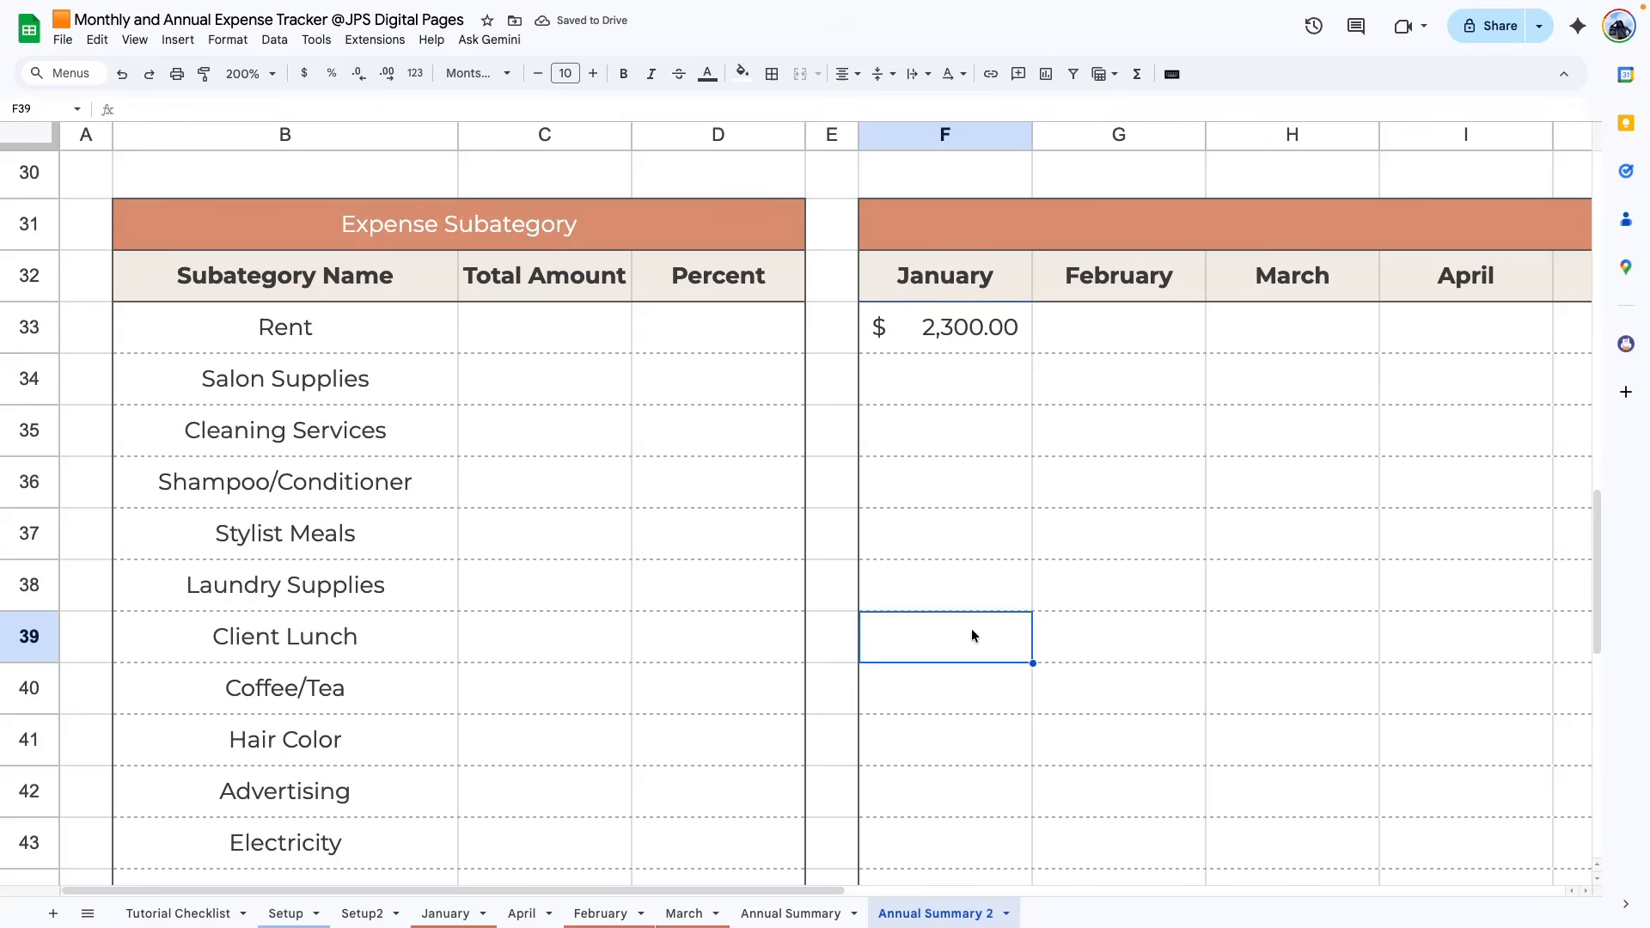
- Try to fill the January subcategory formula from F33 down to F48 and undo the fill
click(1002, 335)
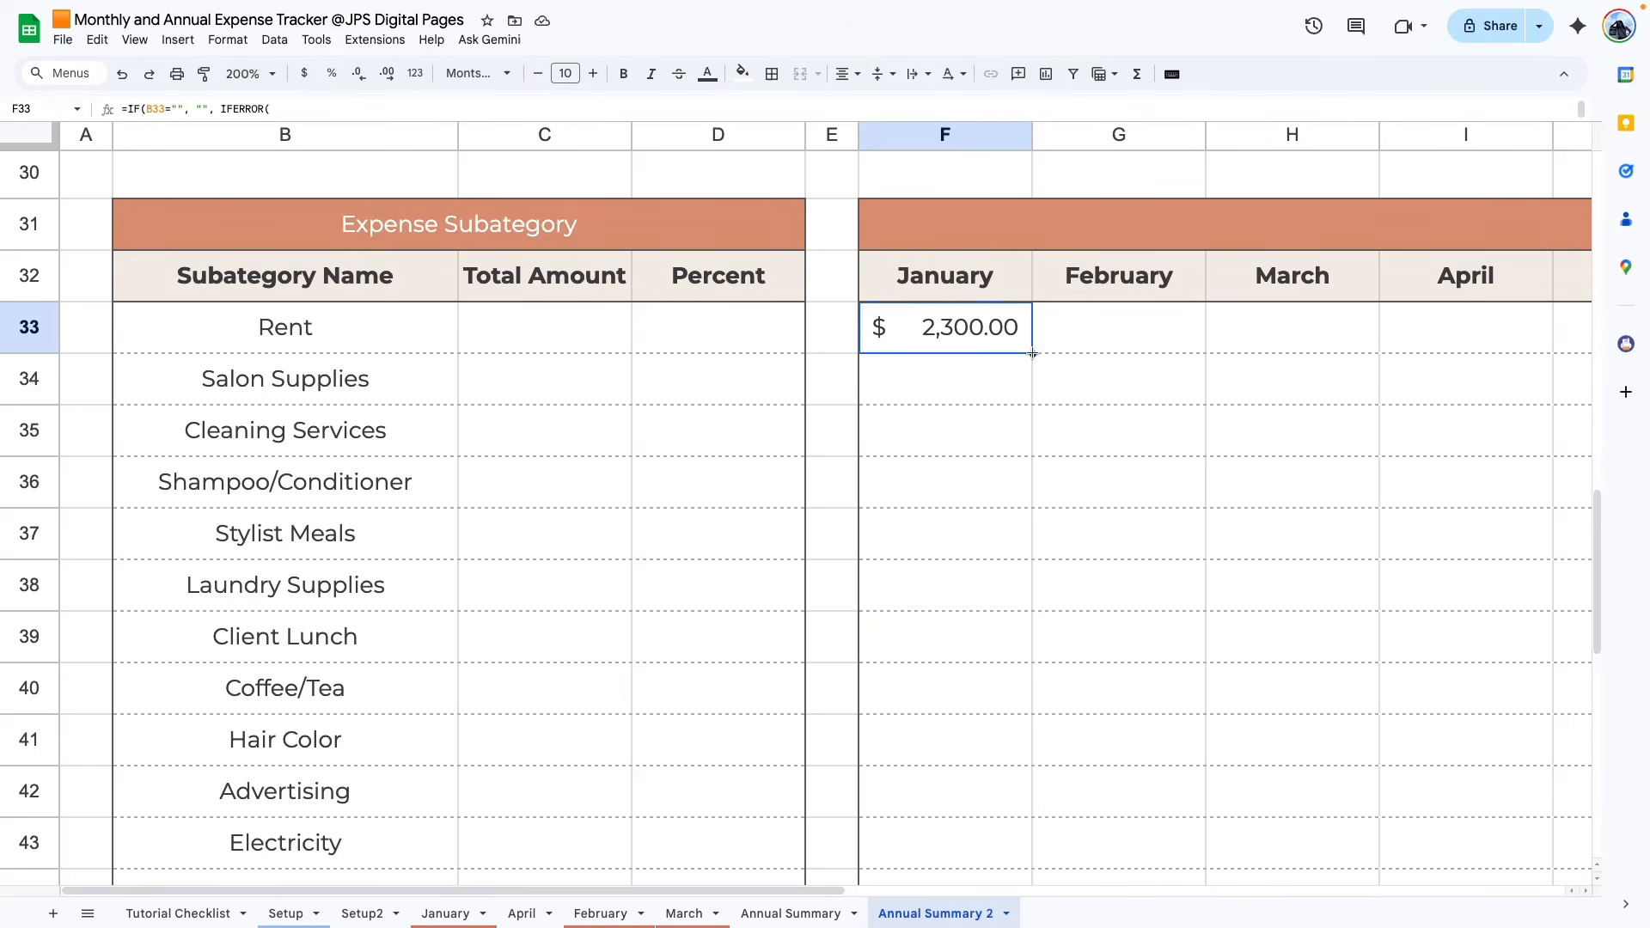
drag(1032, 354, 1008, 390)
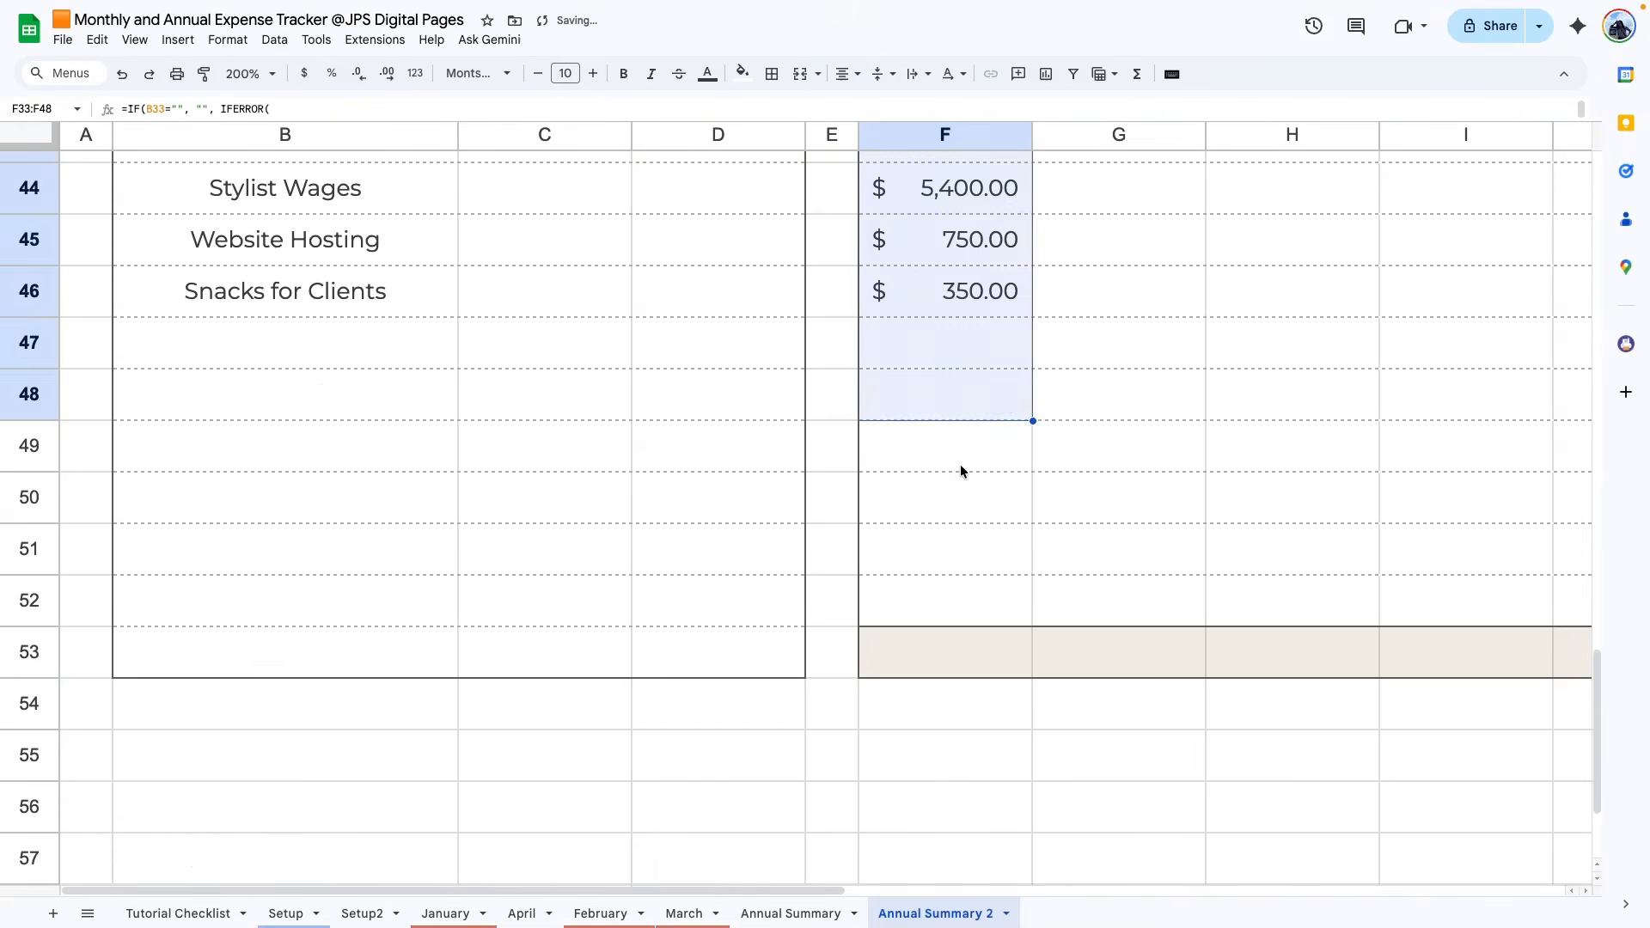
key(ctrl+z)
scroll(1094, 490, up, 2)
scroll(1049, 503, up, 5)
scroll(969, 593, down, 5)
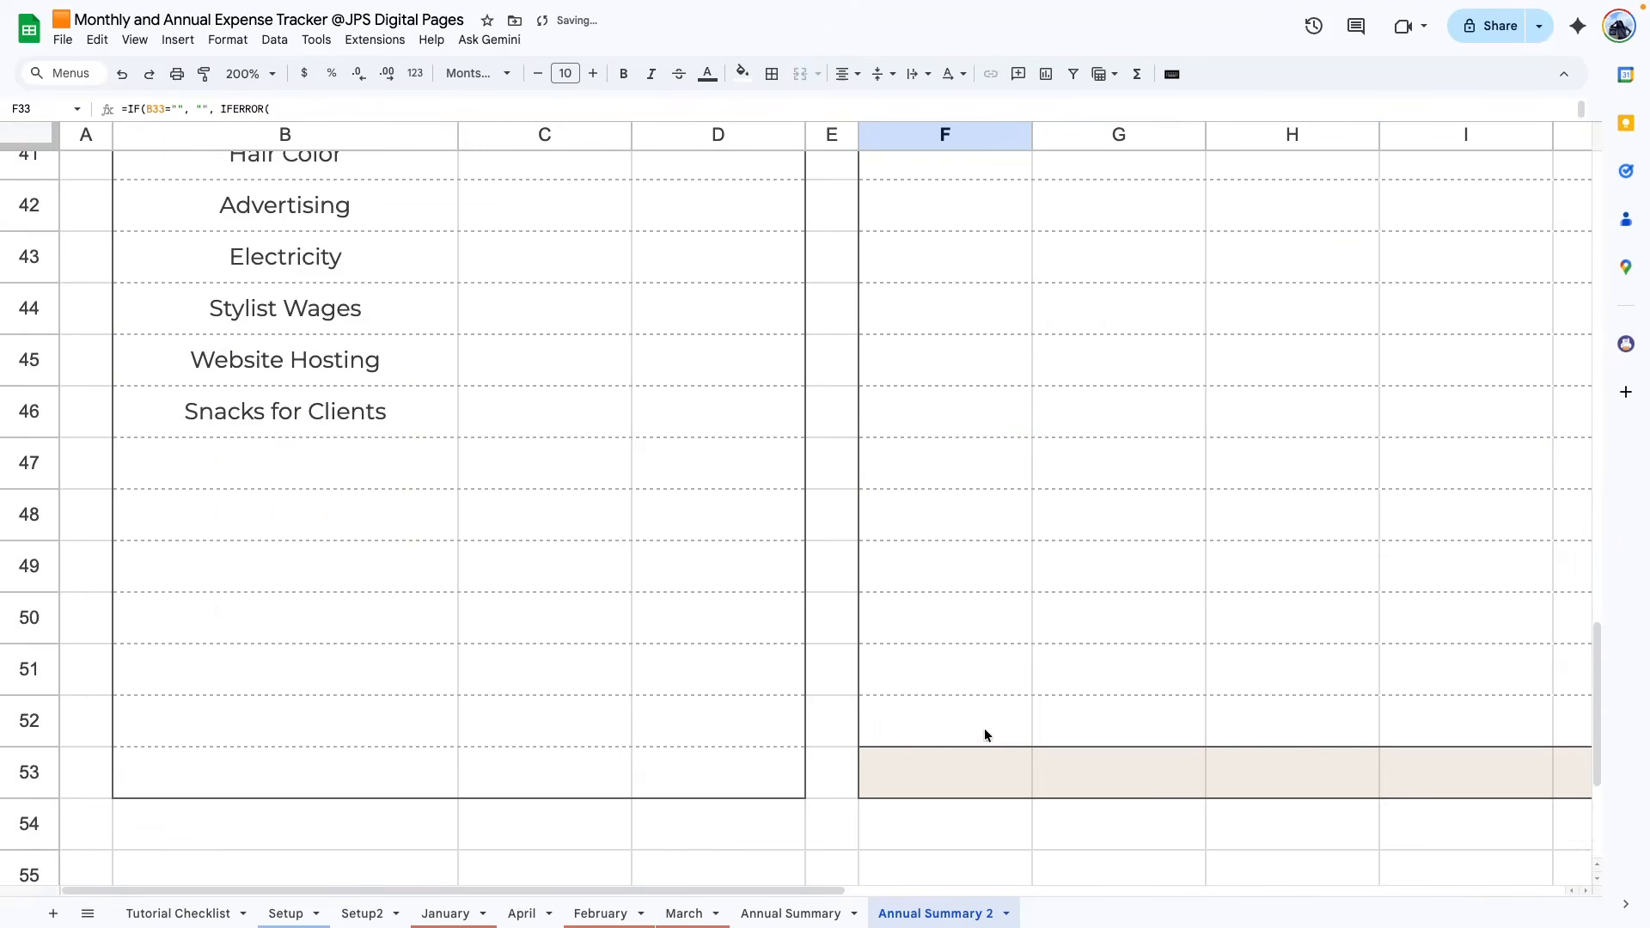
- Paste only the January formula from F33 into F34:F52 and check the filled subcategory amounts
scroll(959, 585, up, 5)
key(Down)
key(Down)
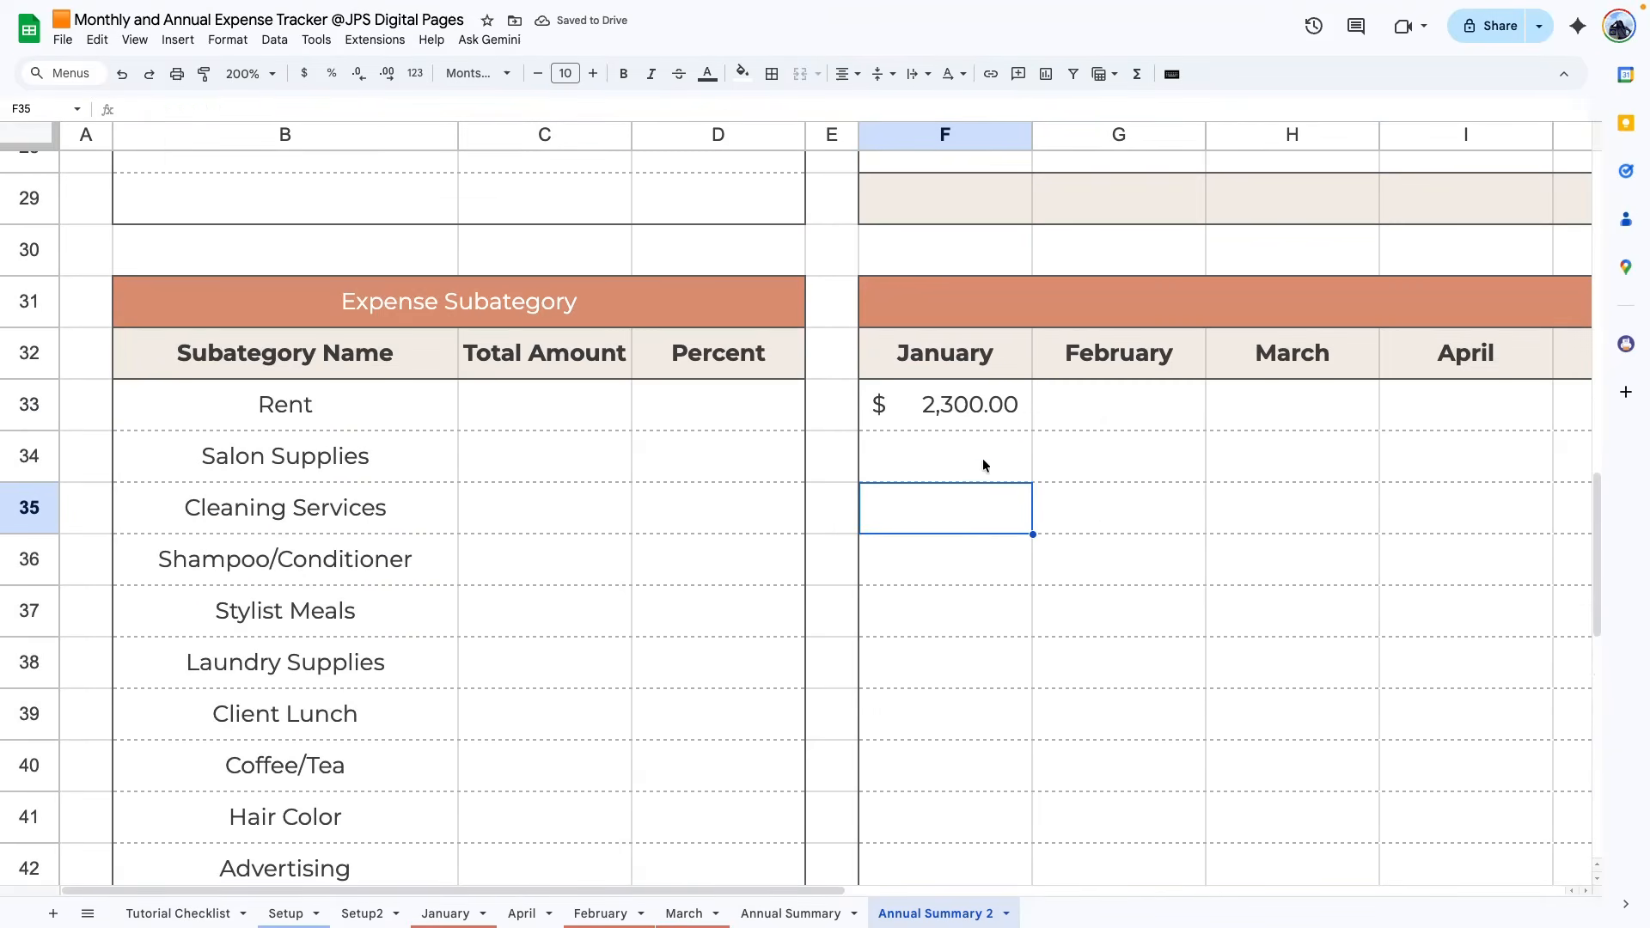
click(995, 419)
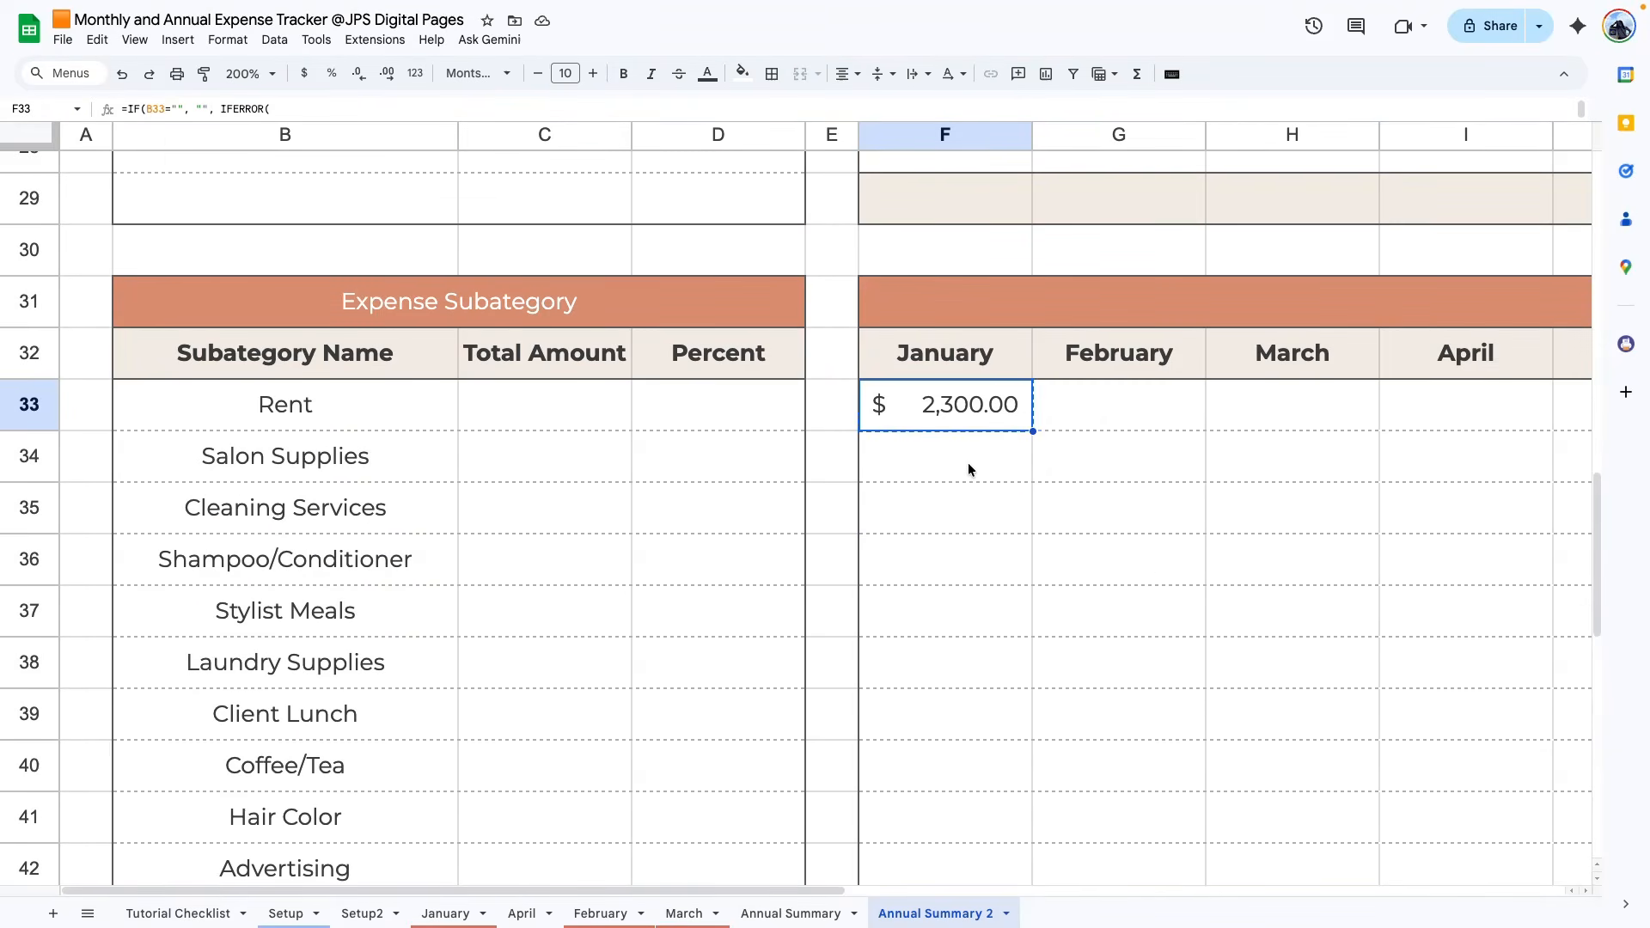
mouse_move(969, 467)
mouse_down()
mouse_move(939, 832)
mouse_move(940, 452)
mouse_up()
right_click(941, 452)
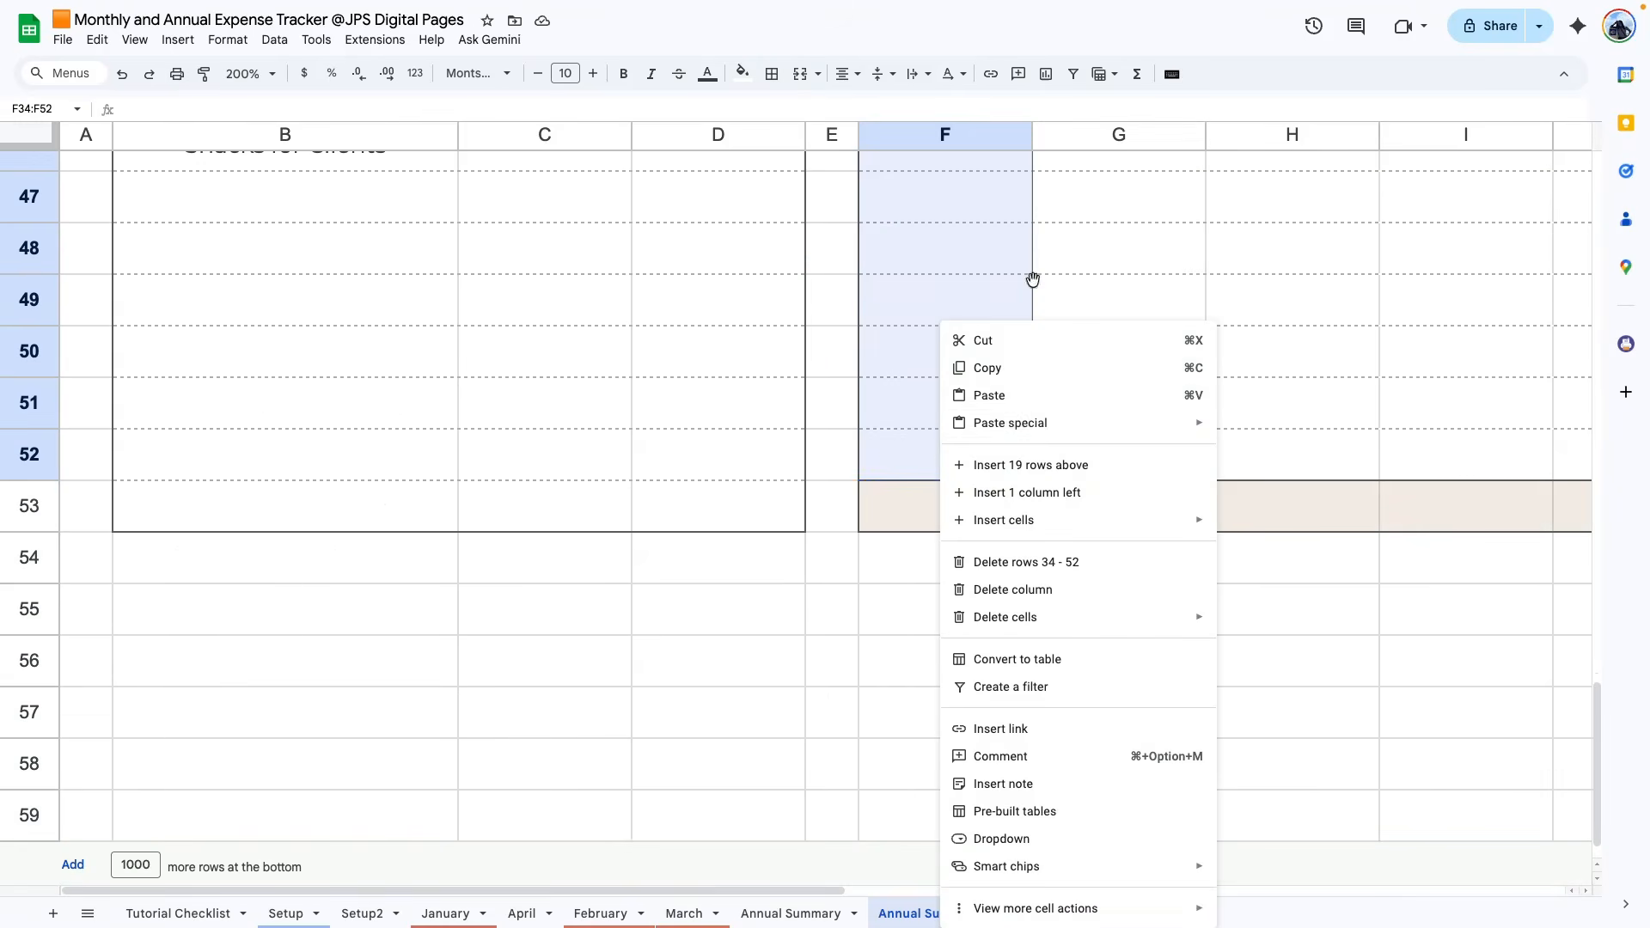
mouse_move(1162, 433)
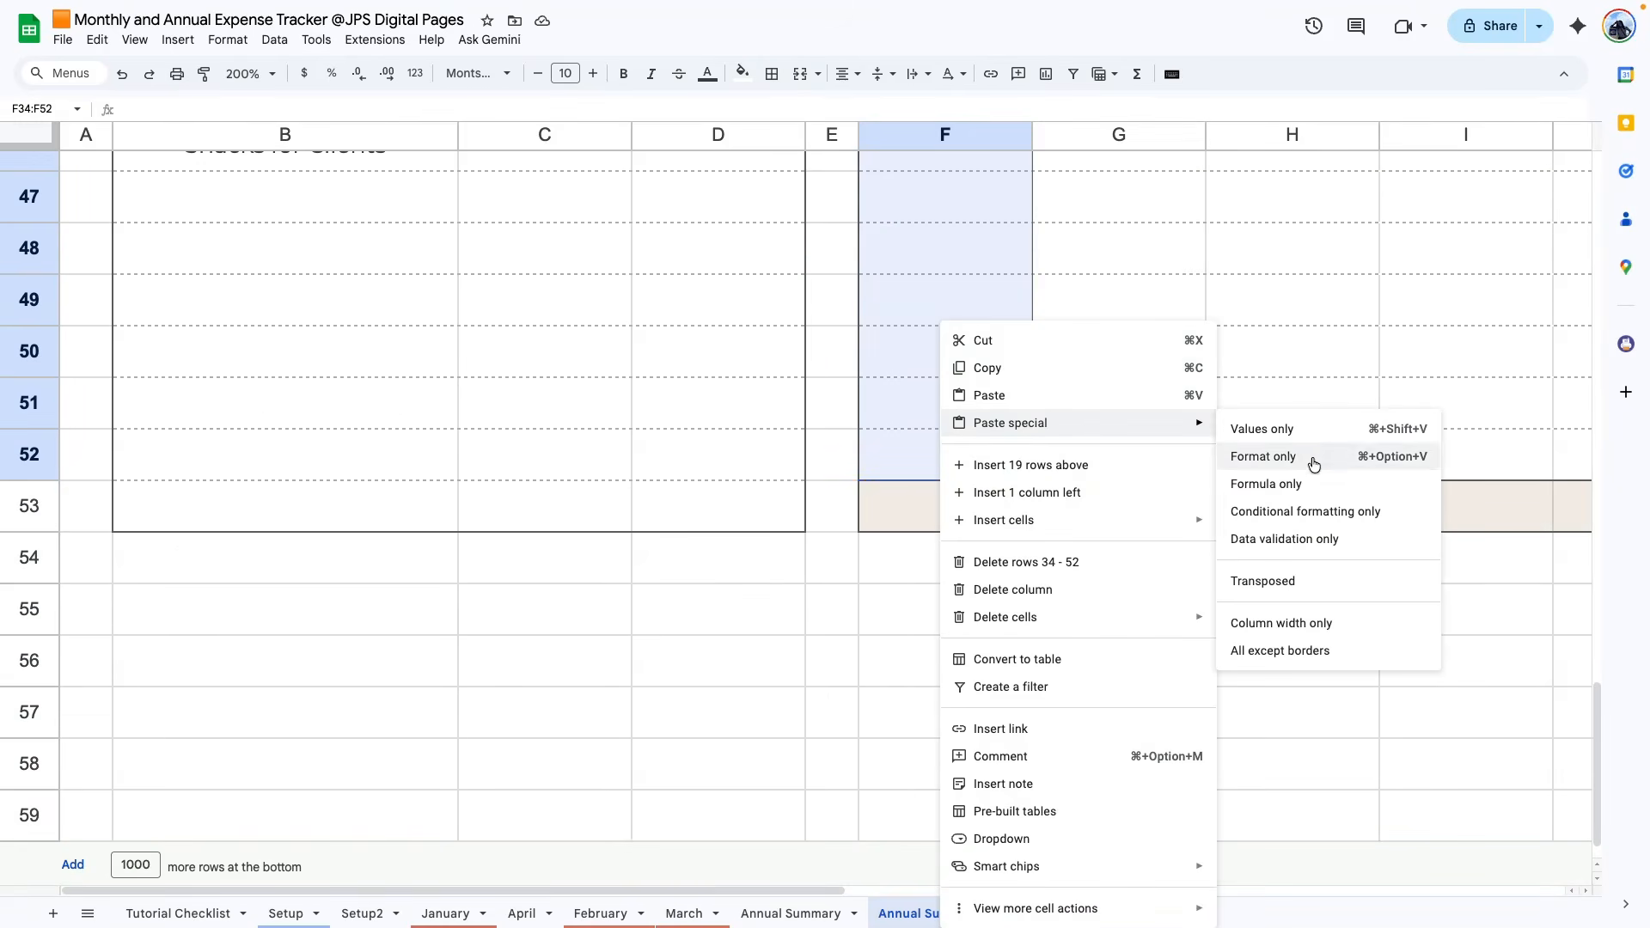
click(1315, 460)
click(1156, 358)
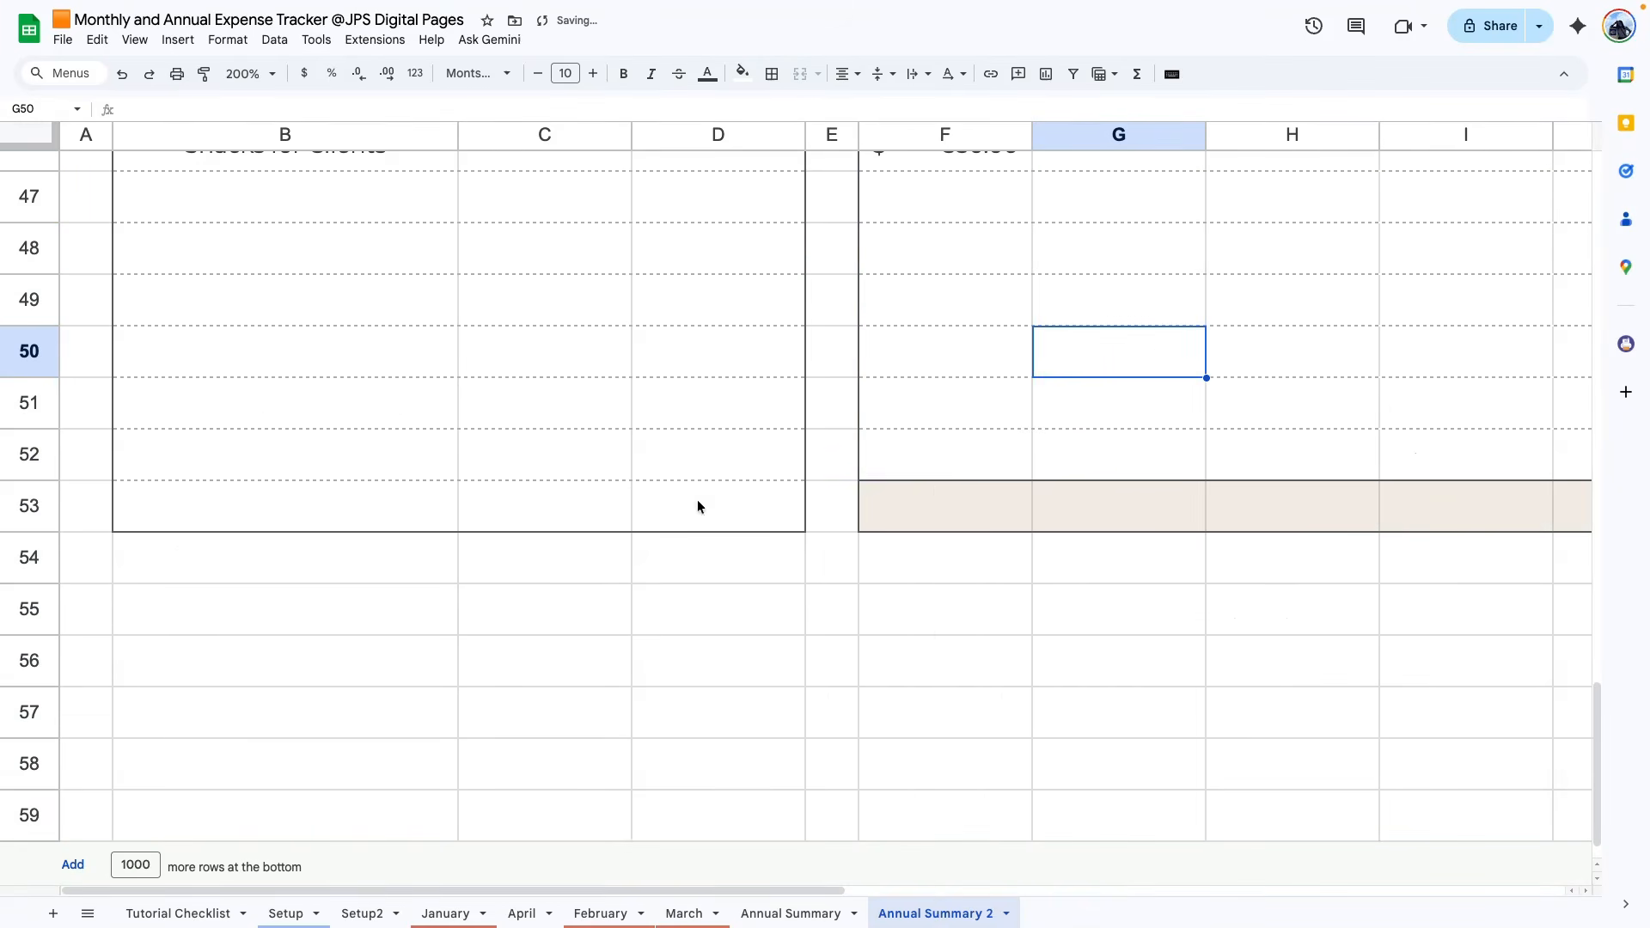
scroll(957, 386, up, 10)
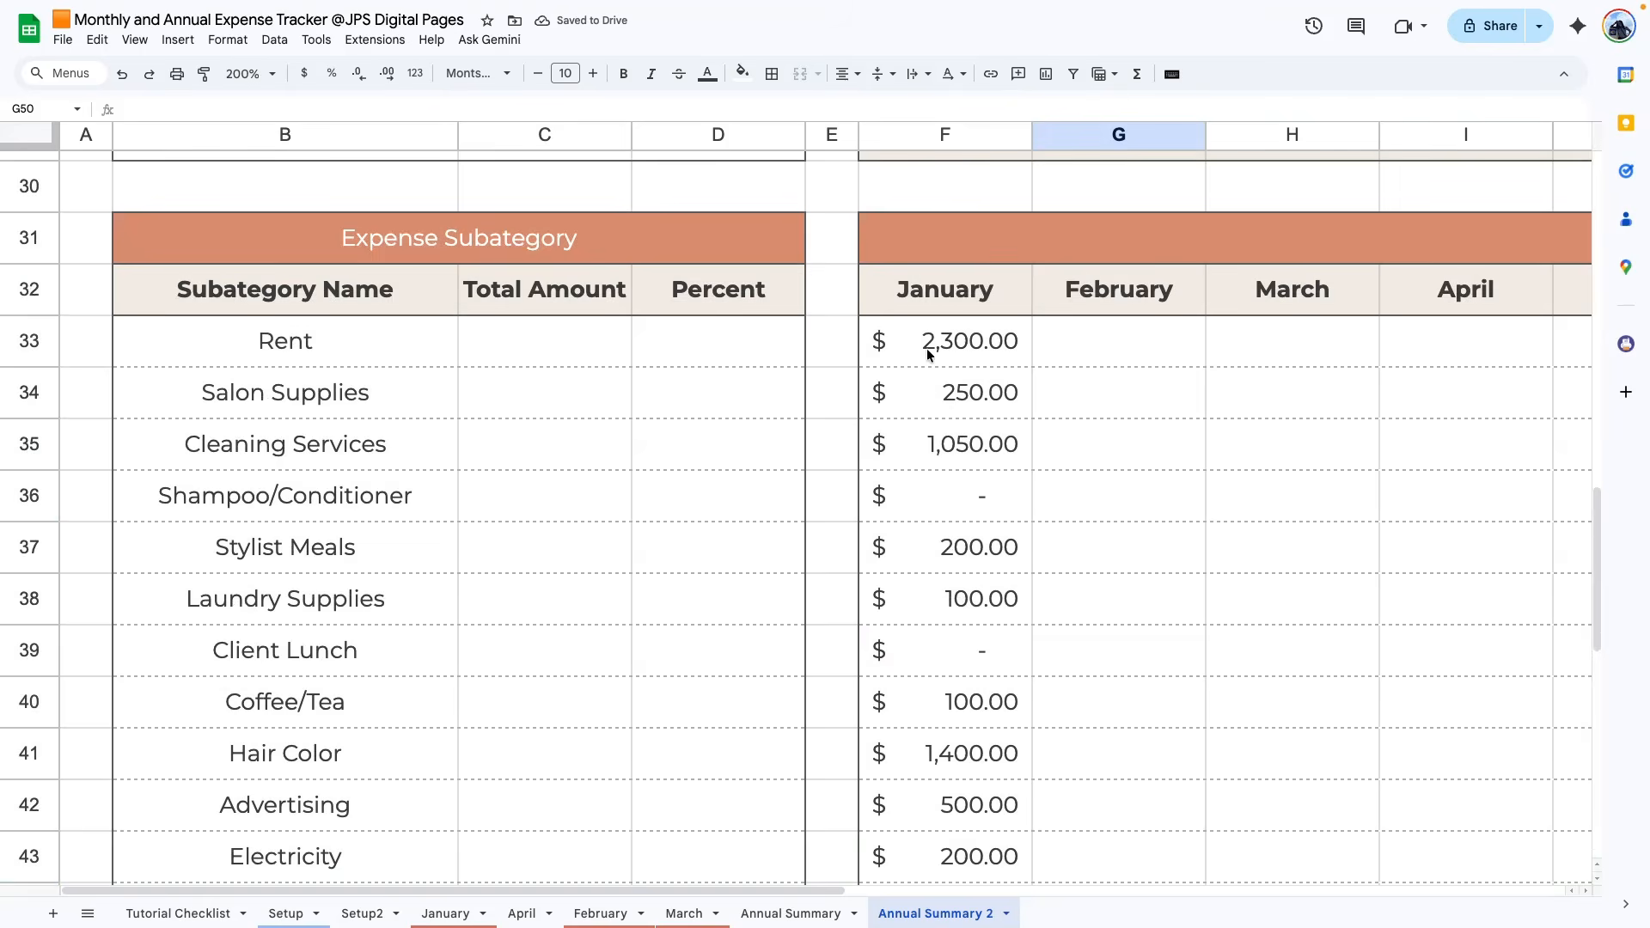
scroll(928, 354, down, 10)
scroll(947, 550, up, 14)
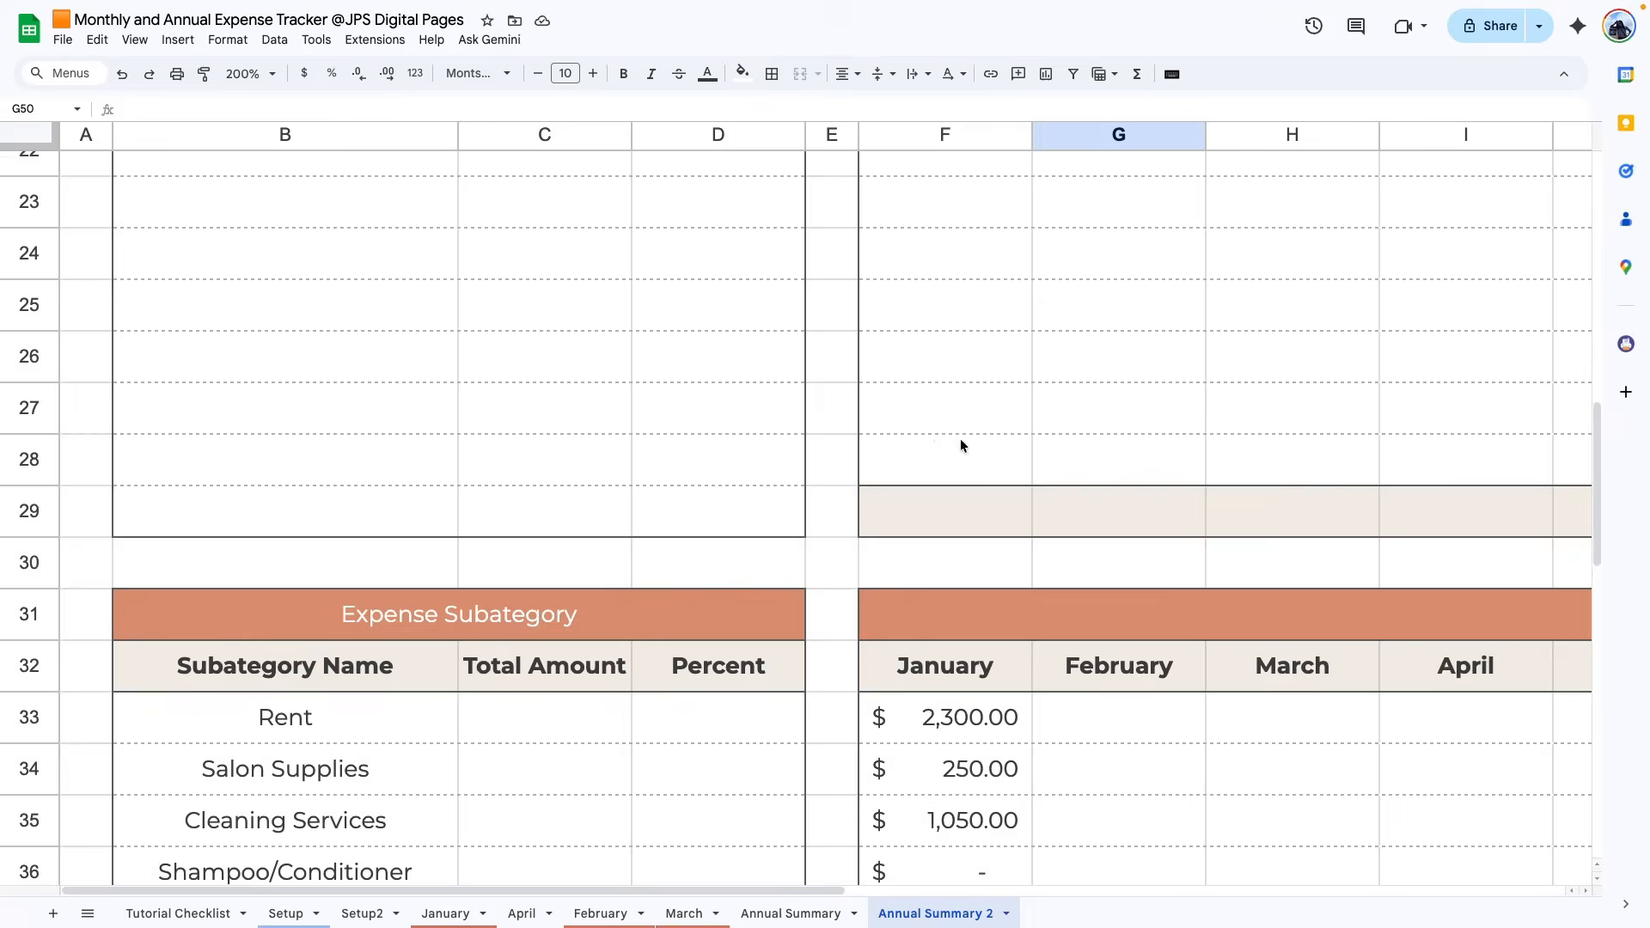
- Copy the January Rent formula text from F33 into G33 under February
scroll(961, 444, down, 5)
scroll(961, 445, right, 3)
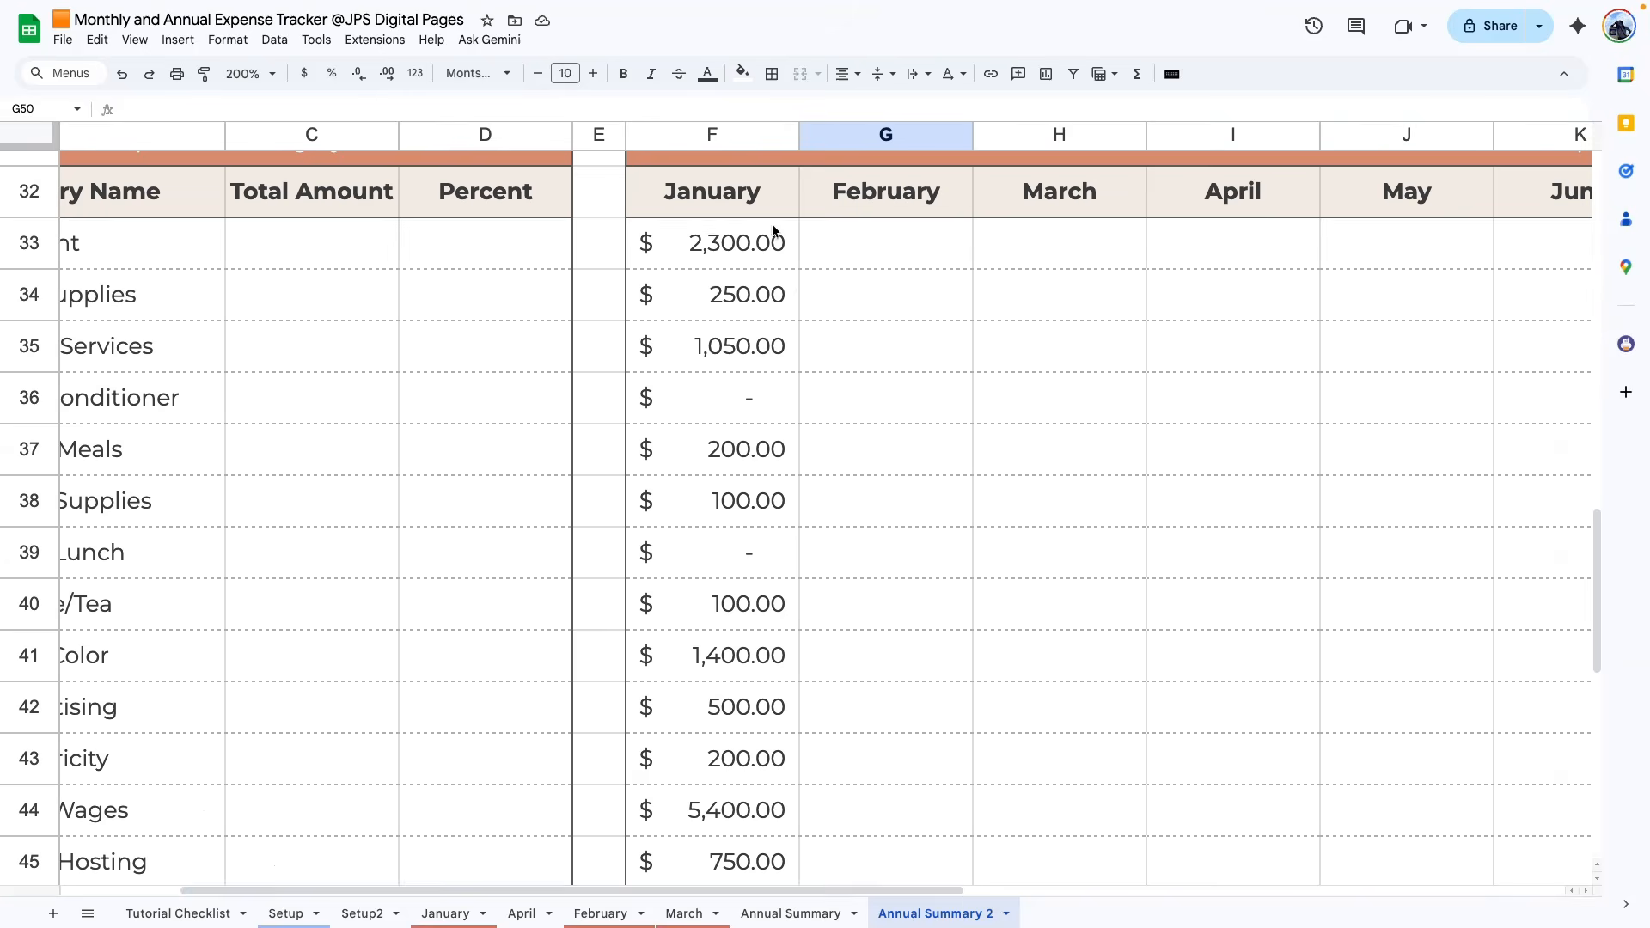
triple_click(714, 242)
drag(657, 321, 630, 237)
key(Escape)
double_click(865, 240)
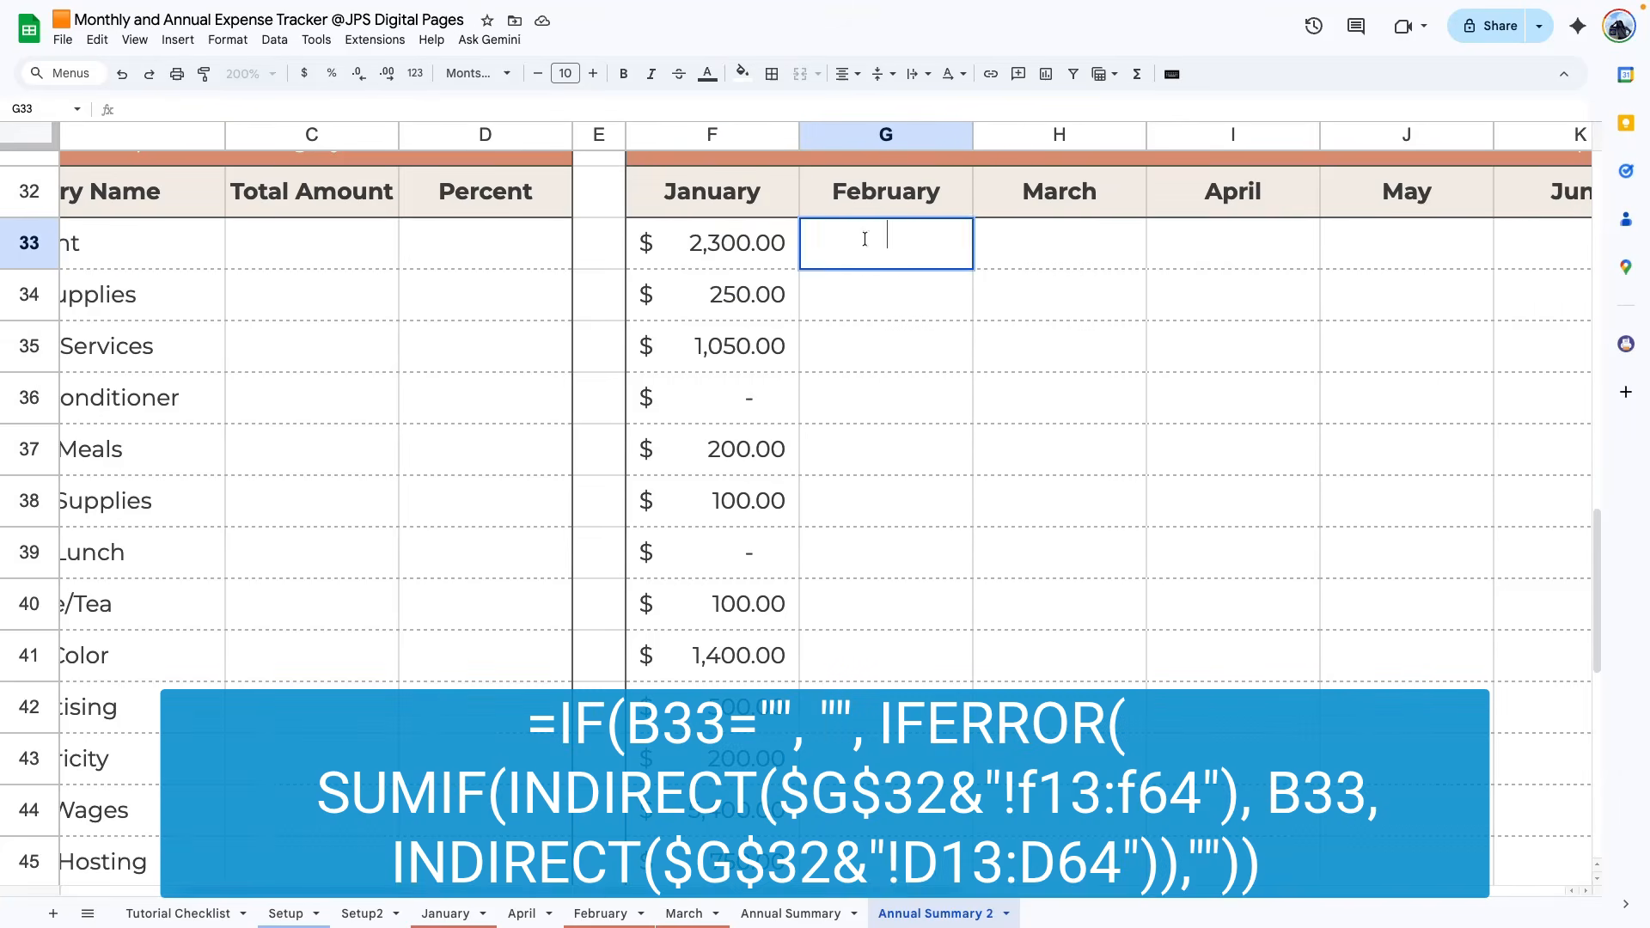
key(ctrl+v)
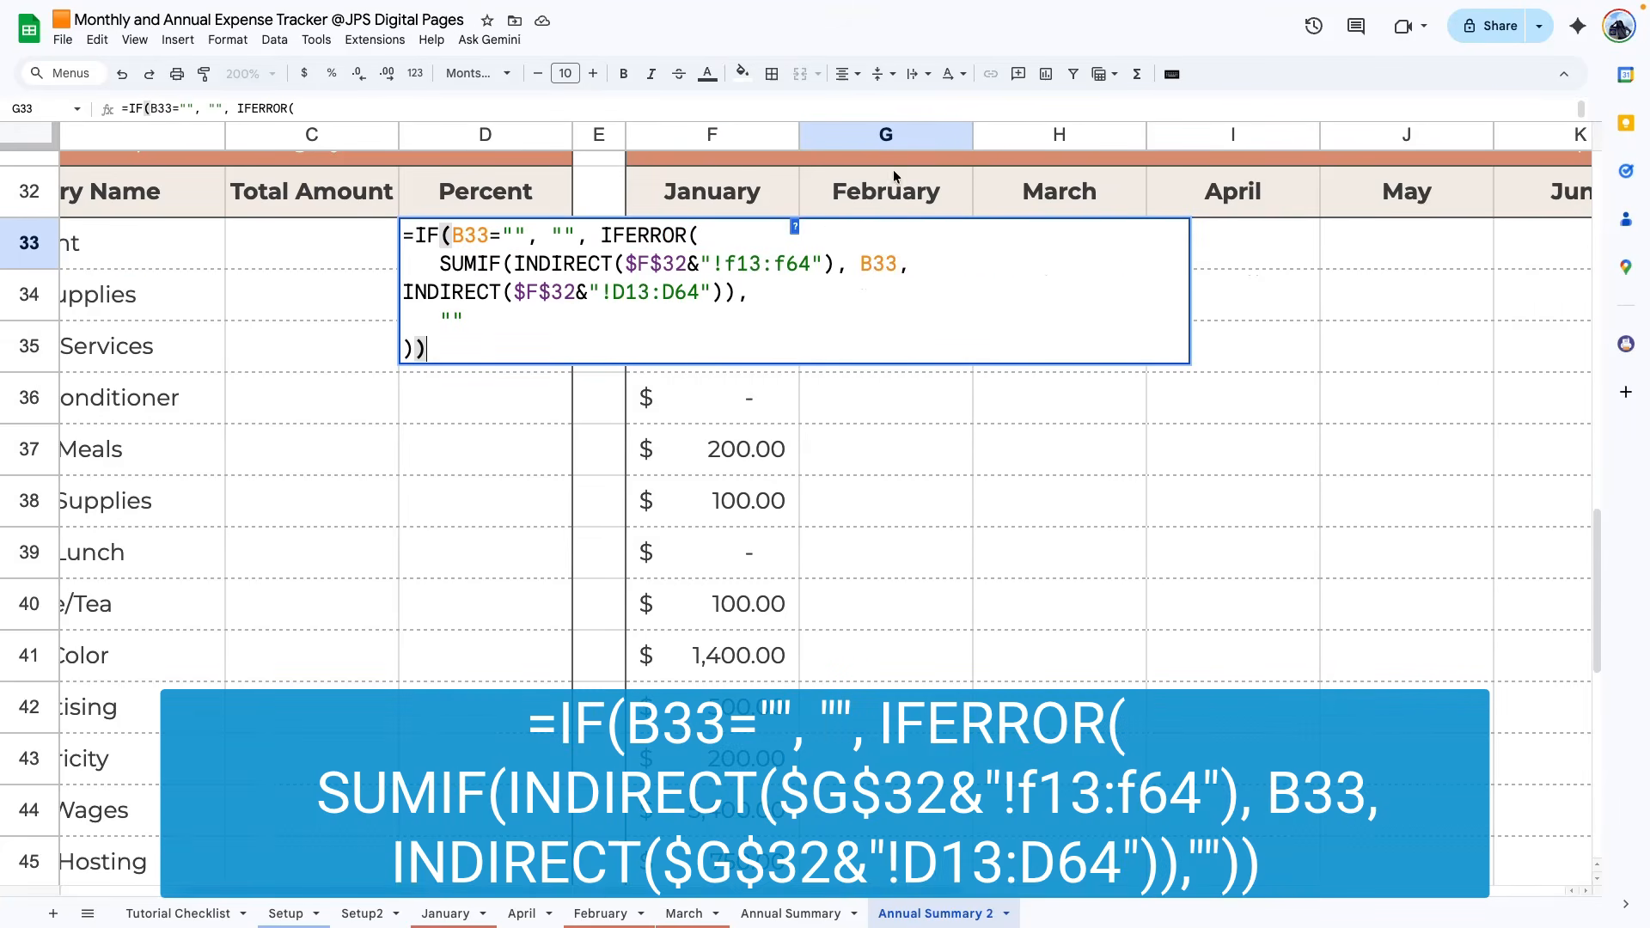
- Change both $F$32 month references in the G33 formula to $G$32
double_click(637, 264)
text(g)
double_click(527, 292)
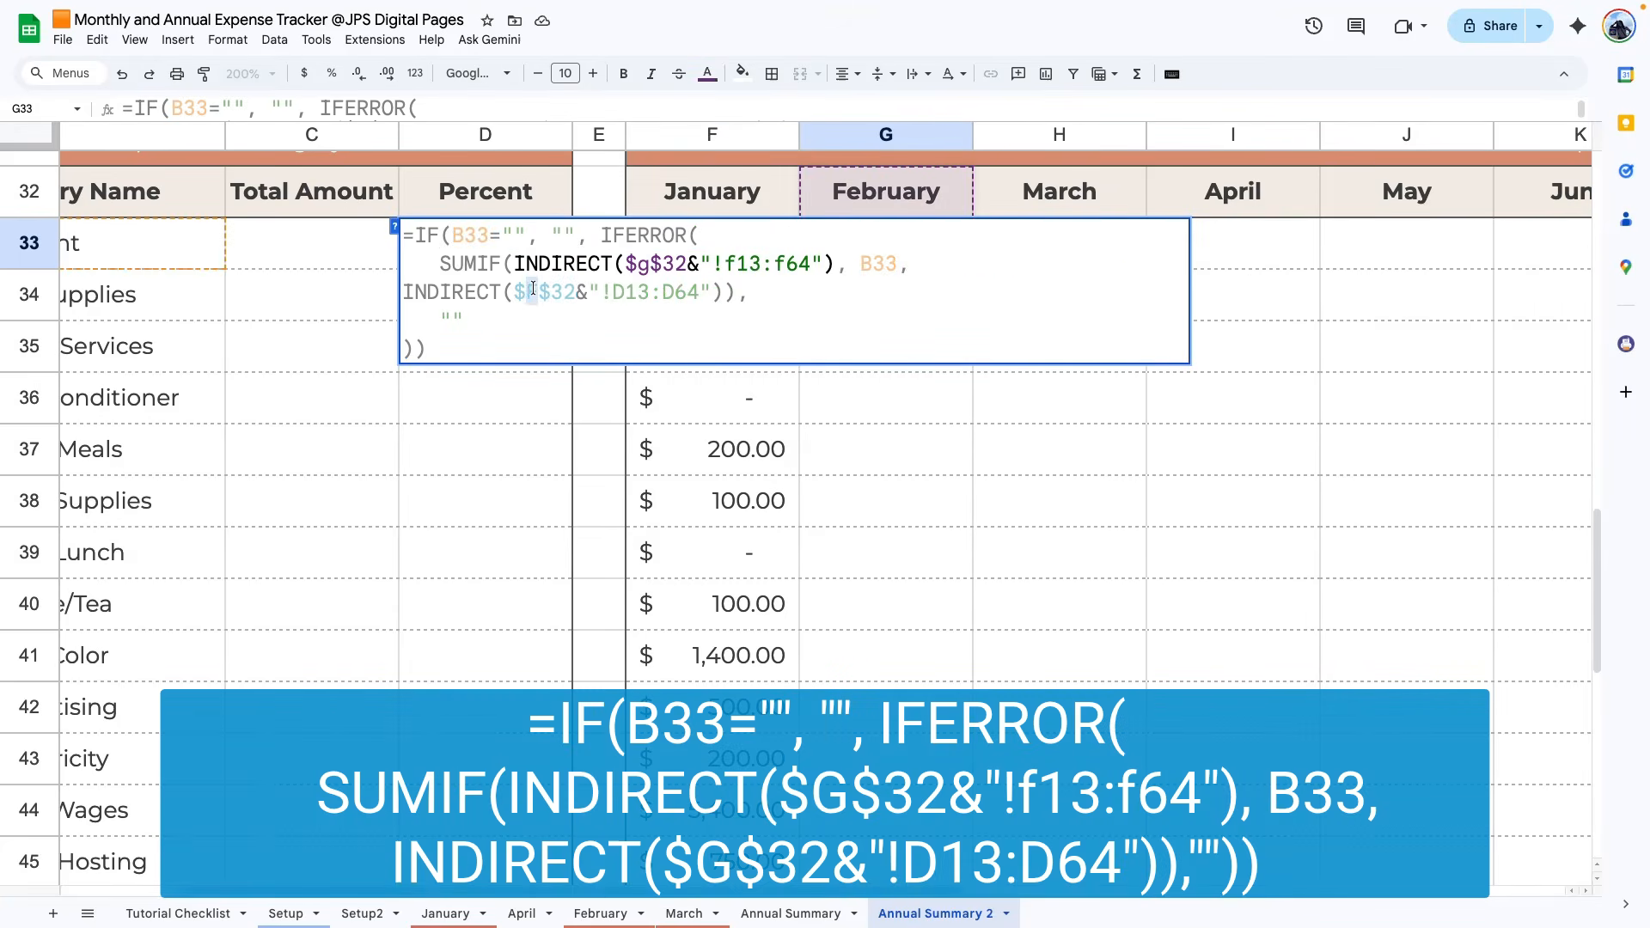
text(g)
key(Return)
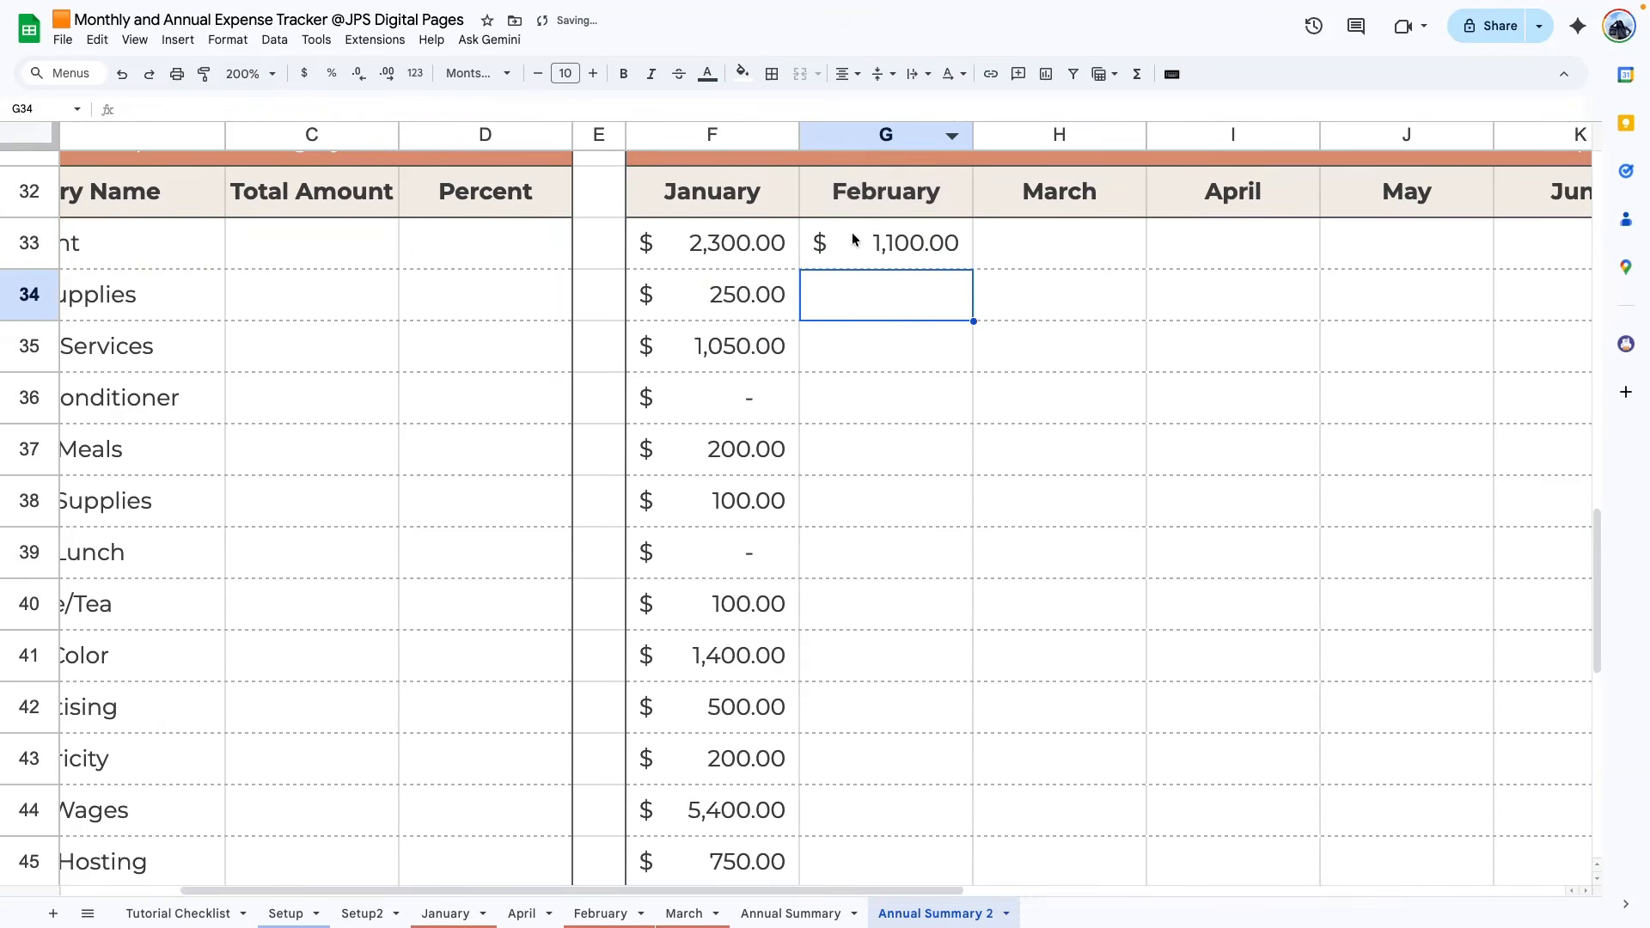
- Paste only the February formula from G33 into G34:G52 and check the filled subcategory amounts
click(857, 240)
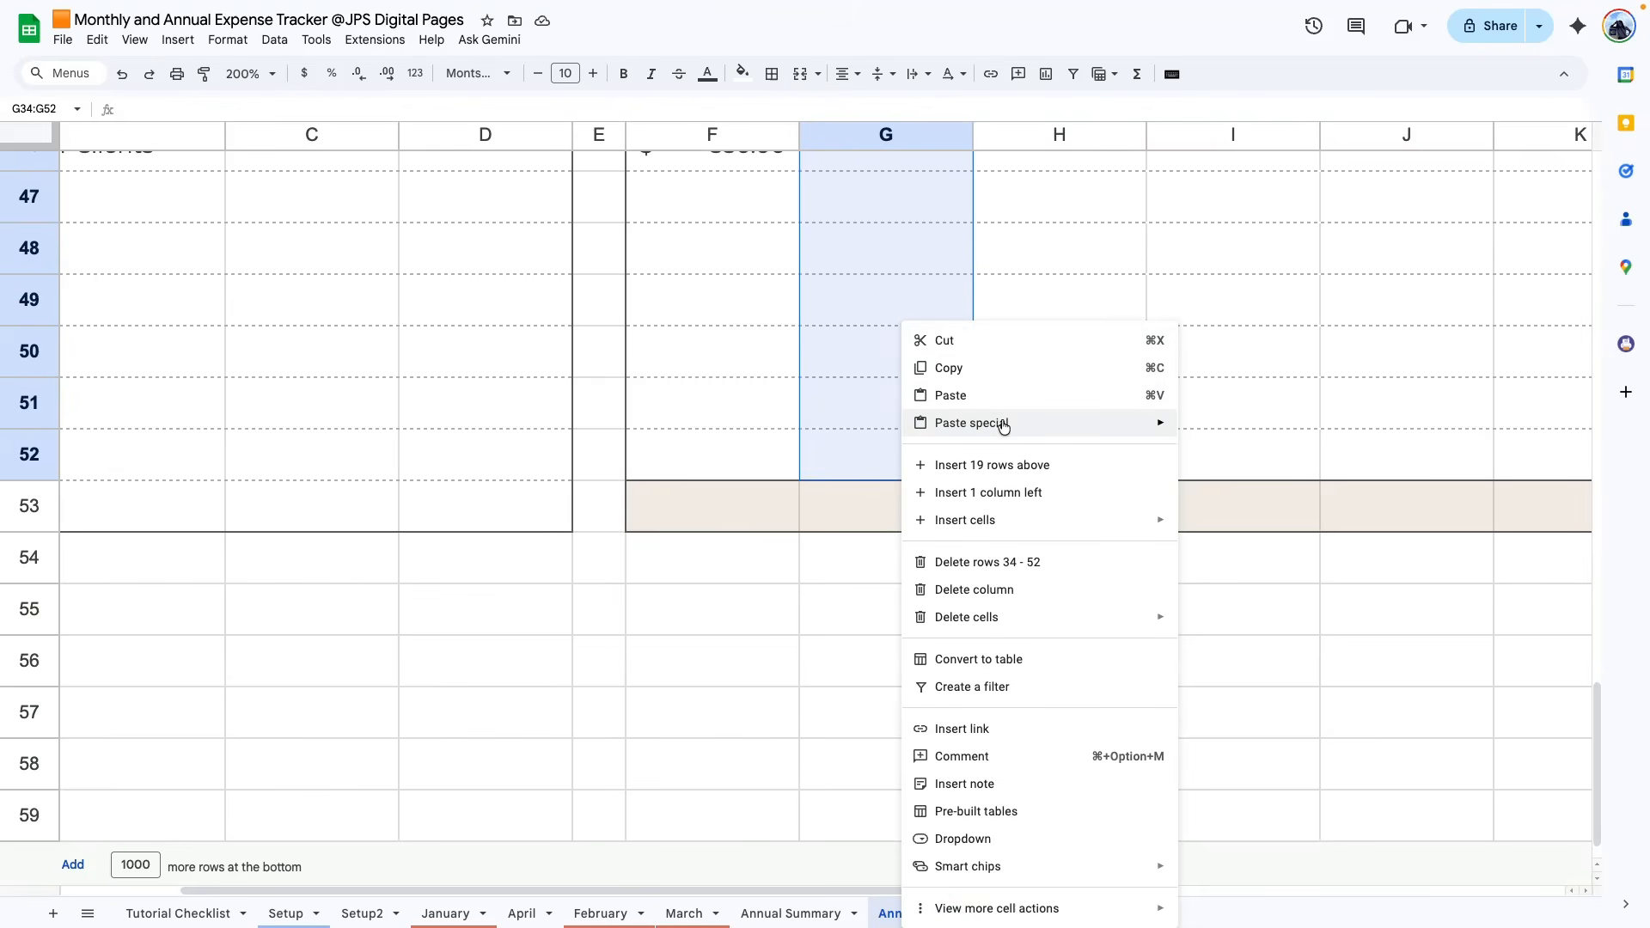
mouse_move(1002, 424)
click(1227, 484)
click(904, 342)
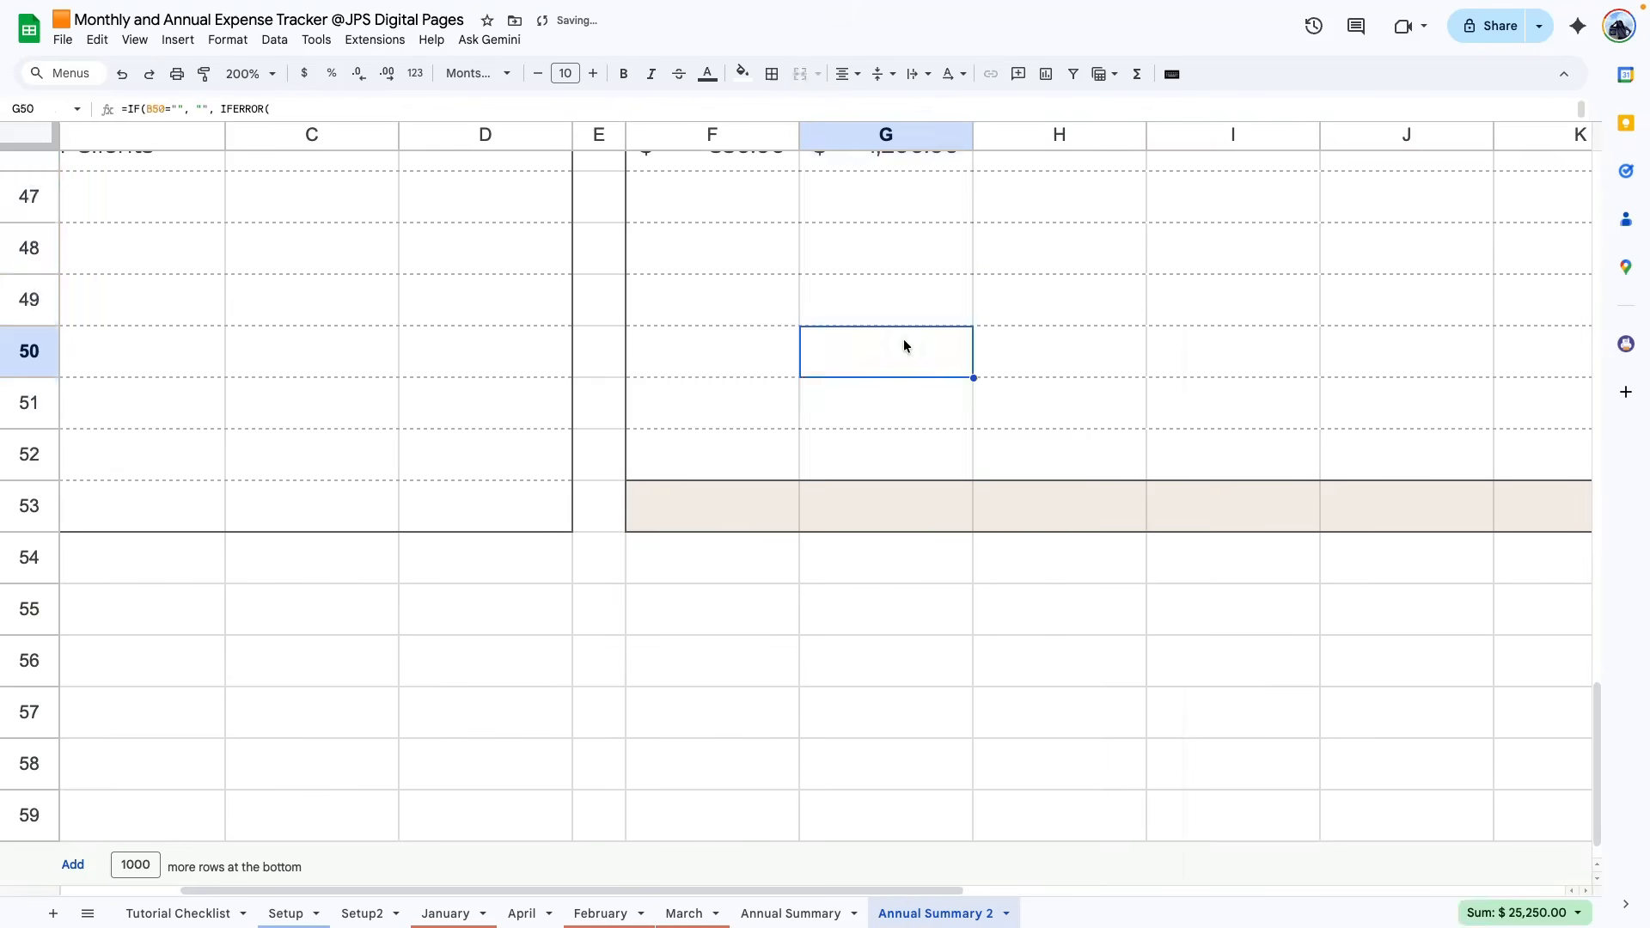
scroll(904, 338, up, 10)
scroll(940, 617, down, 8)
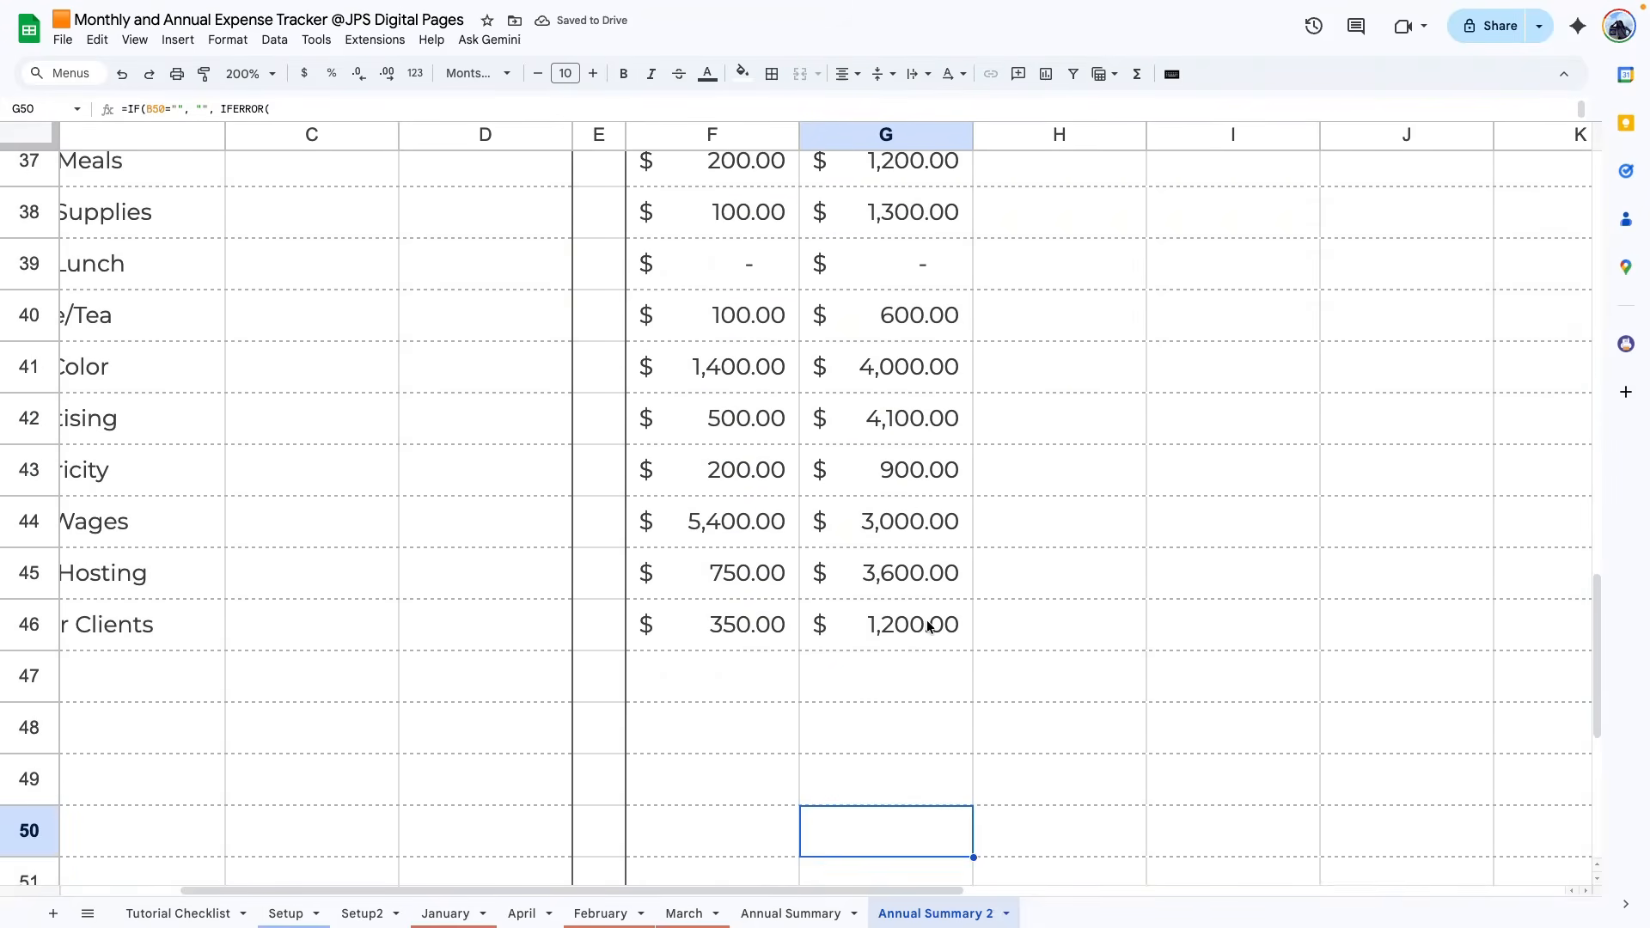
scroll(928, 627, up, 5)
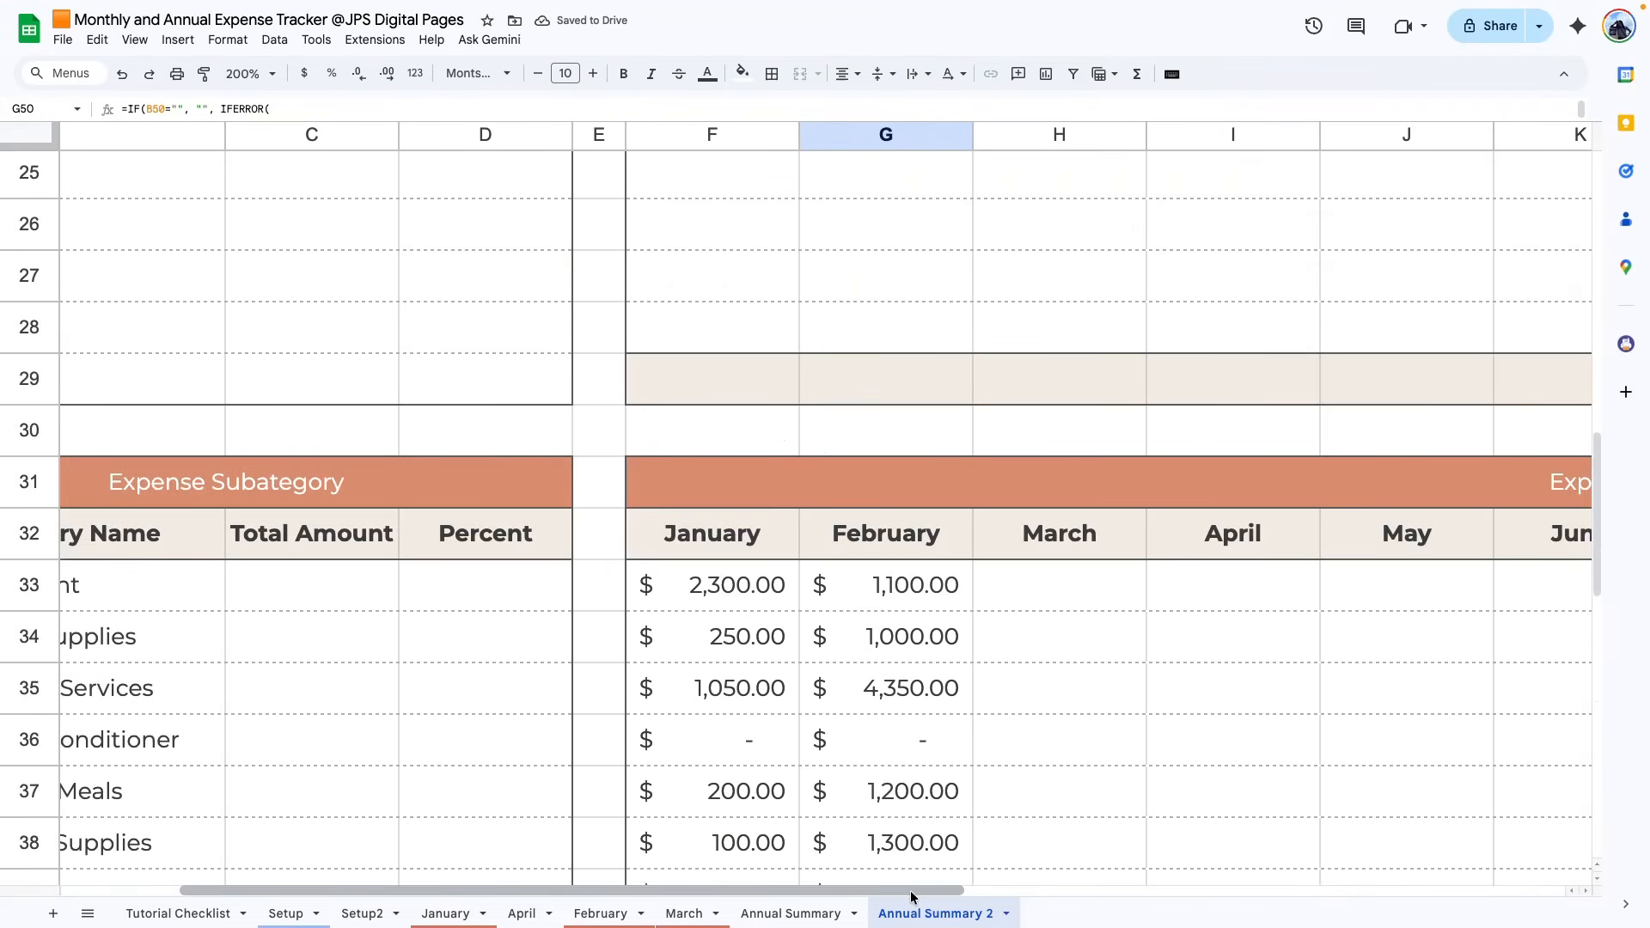
- Copy the Facilities total amount formula from C9 of the Expense Category table
drag(911, 897, 1472, 853)
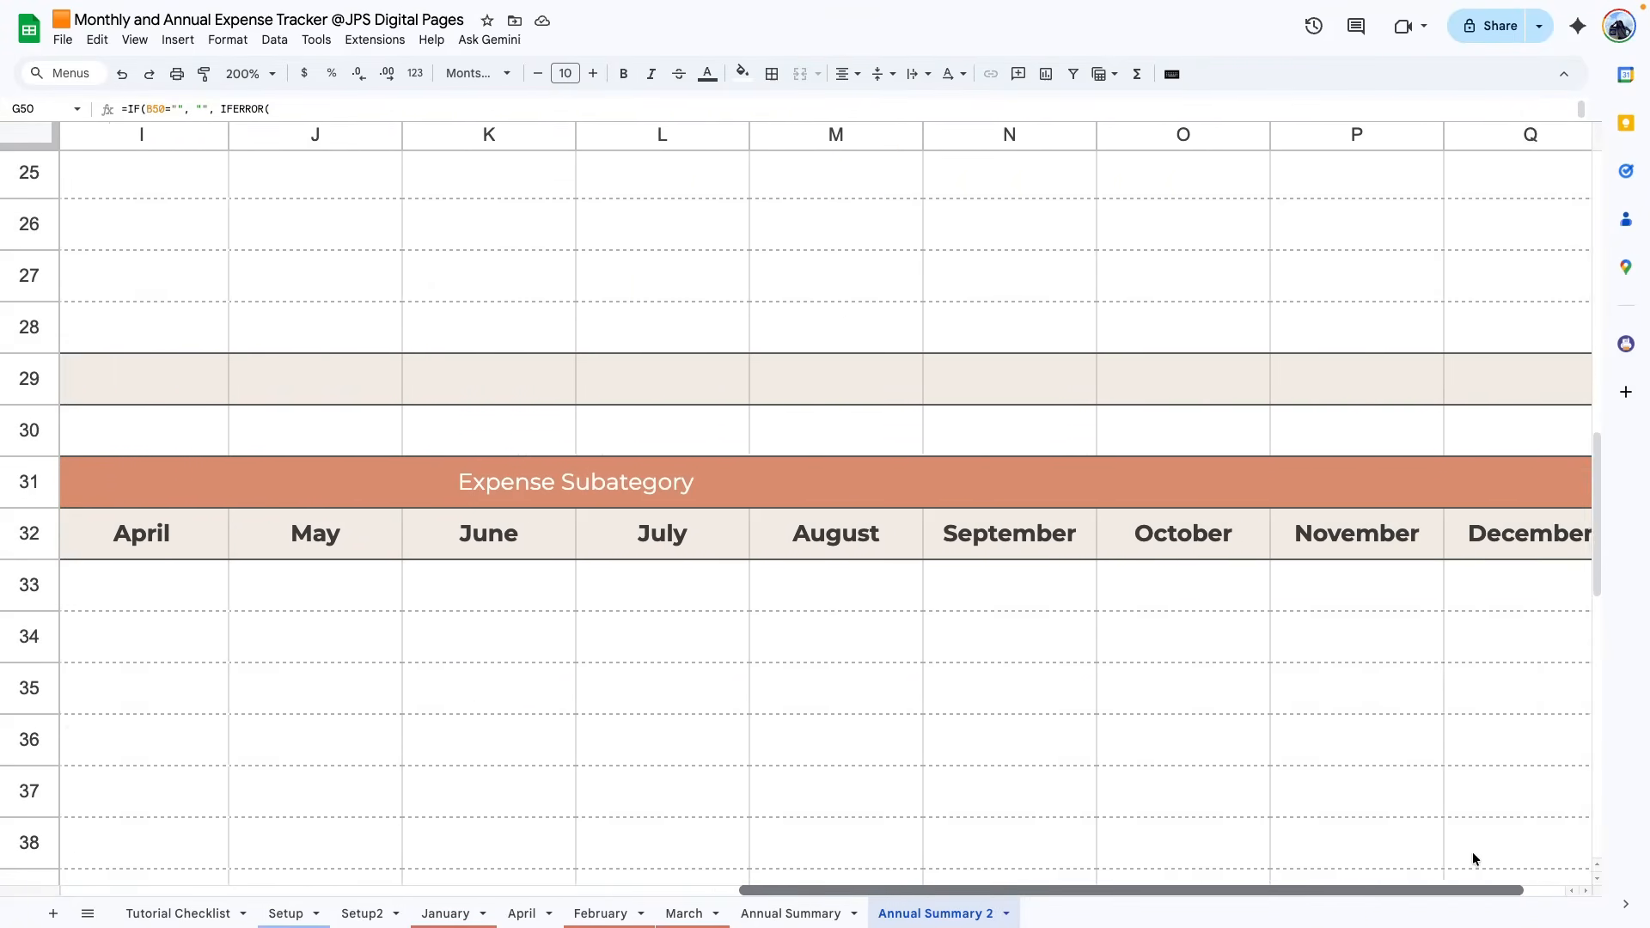
scroll(547, 621, left, 10)
scroll(548, 601, down, 1)
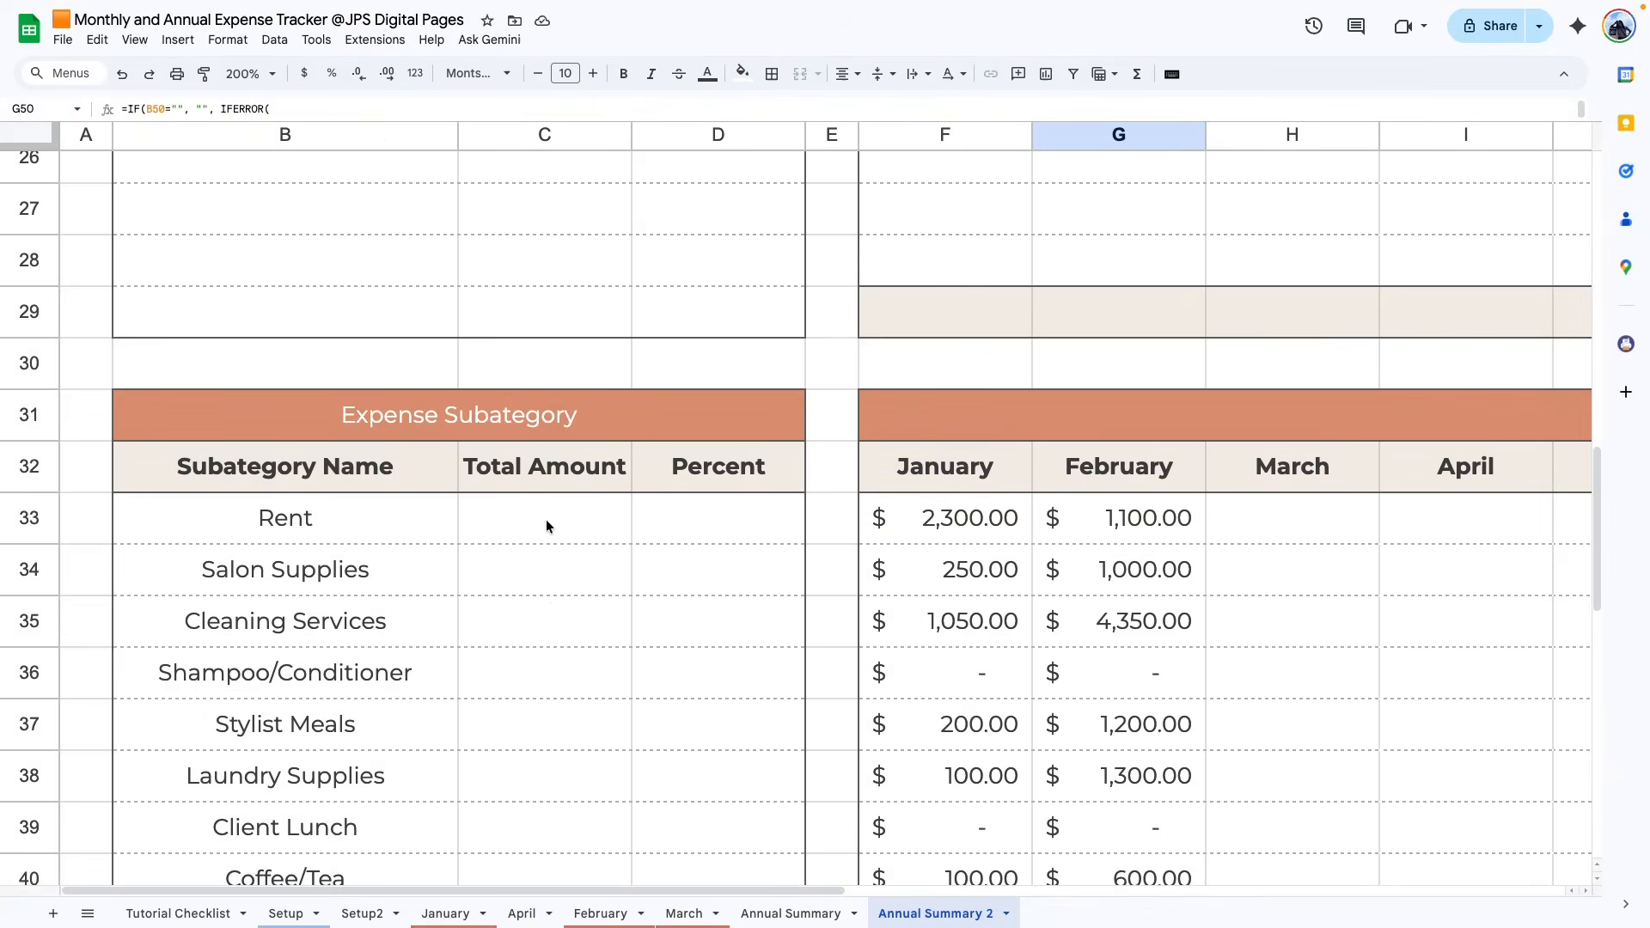
scroll(555, 514, up, 10)
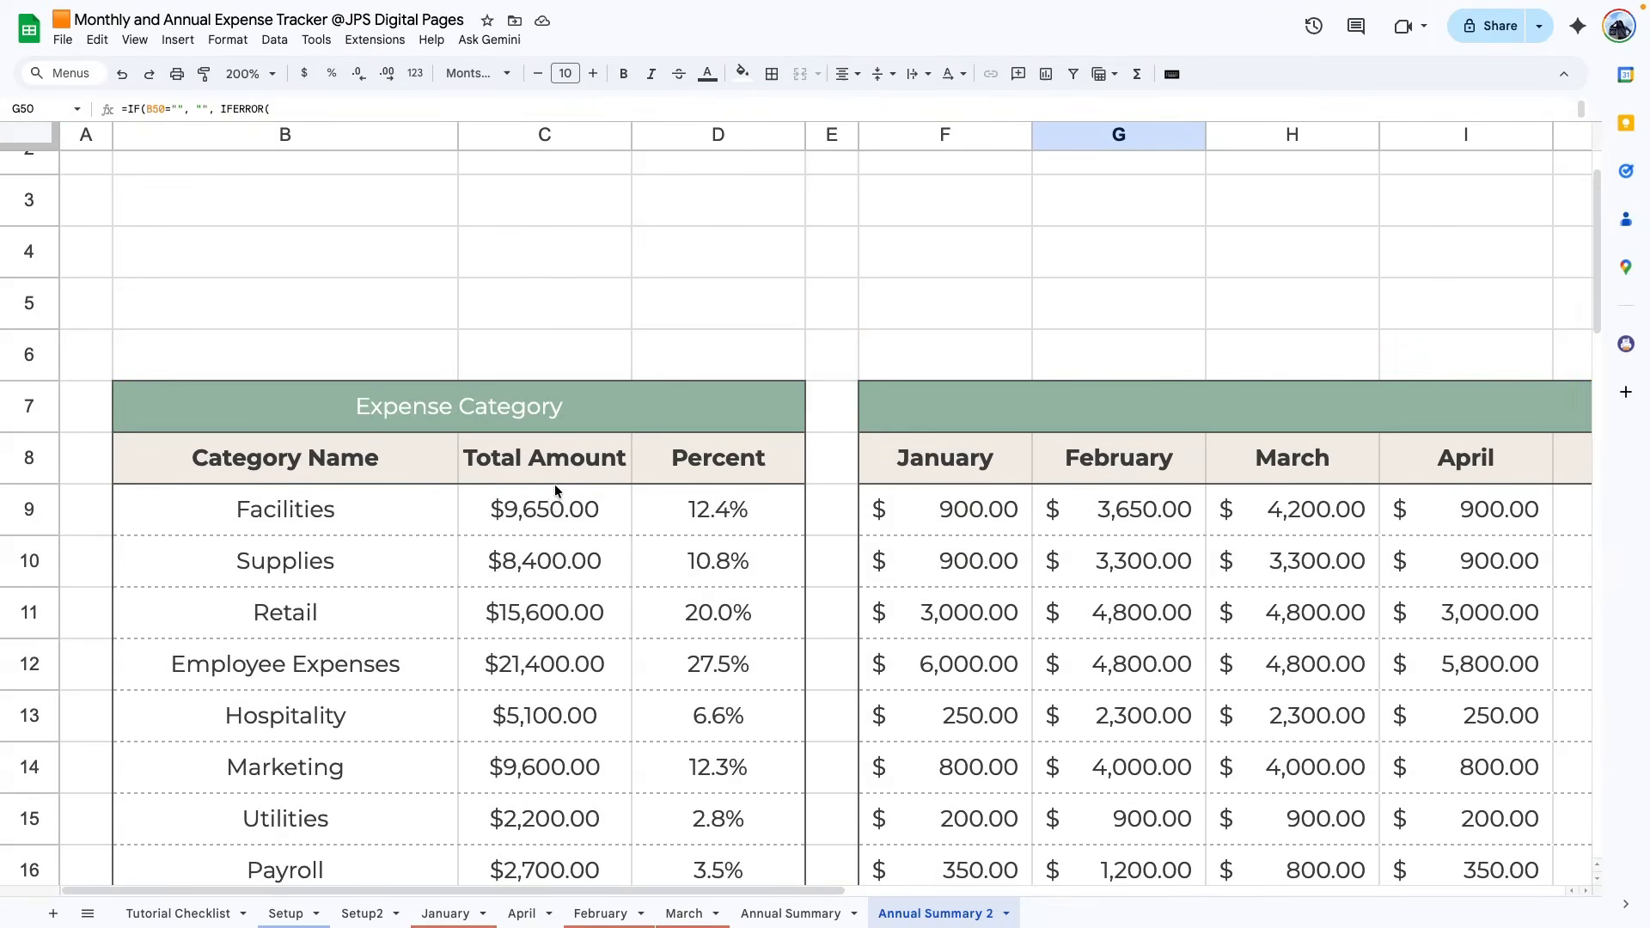
click(554, 507)
triple_click(548, 501)
click(565, 713)
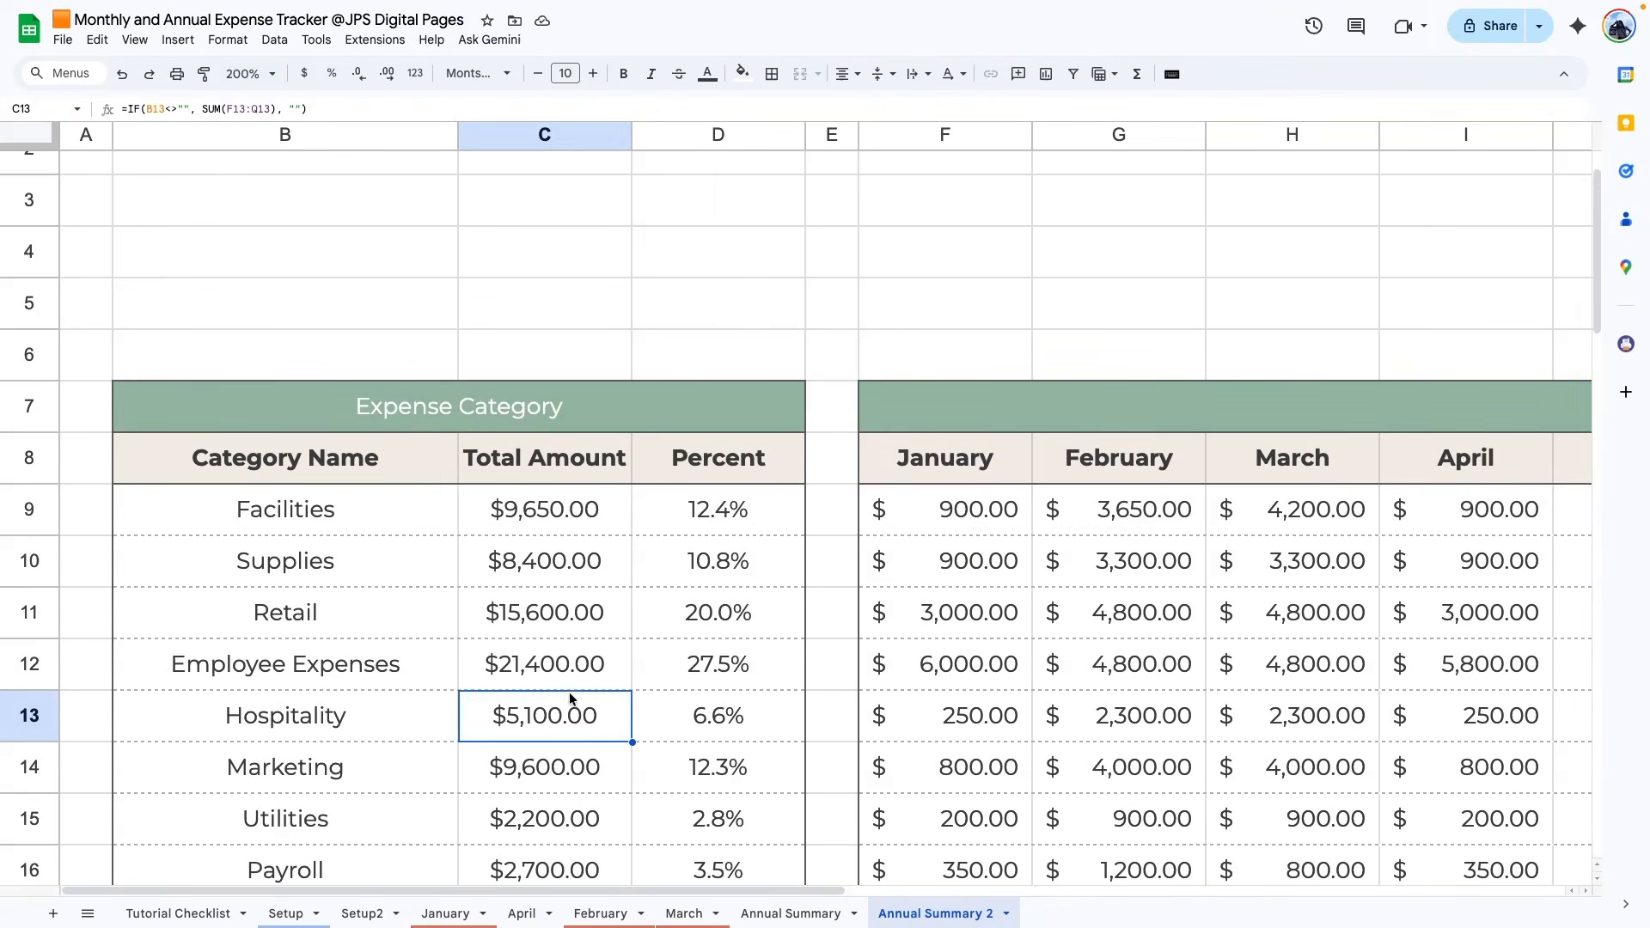
scroll(535, 567, up, 1)
click(535, 567)
- Enter =IF(B33<>"", SUM(F33:Q33), "") in C33 as Rent's total amount and review its references
scroll(535, 567, down, 10)
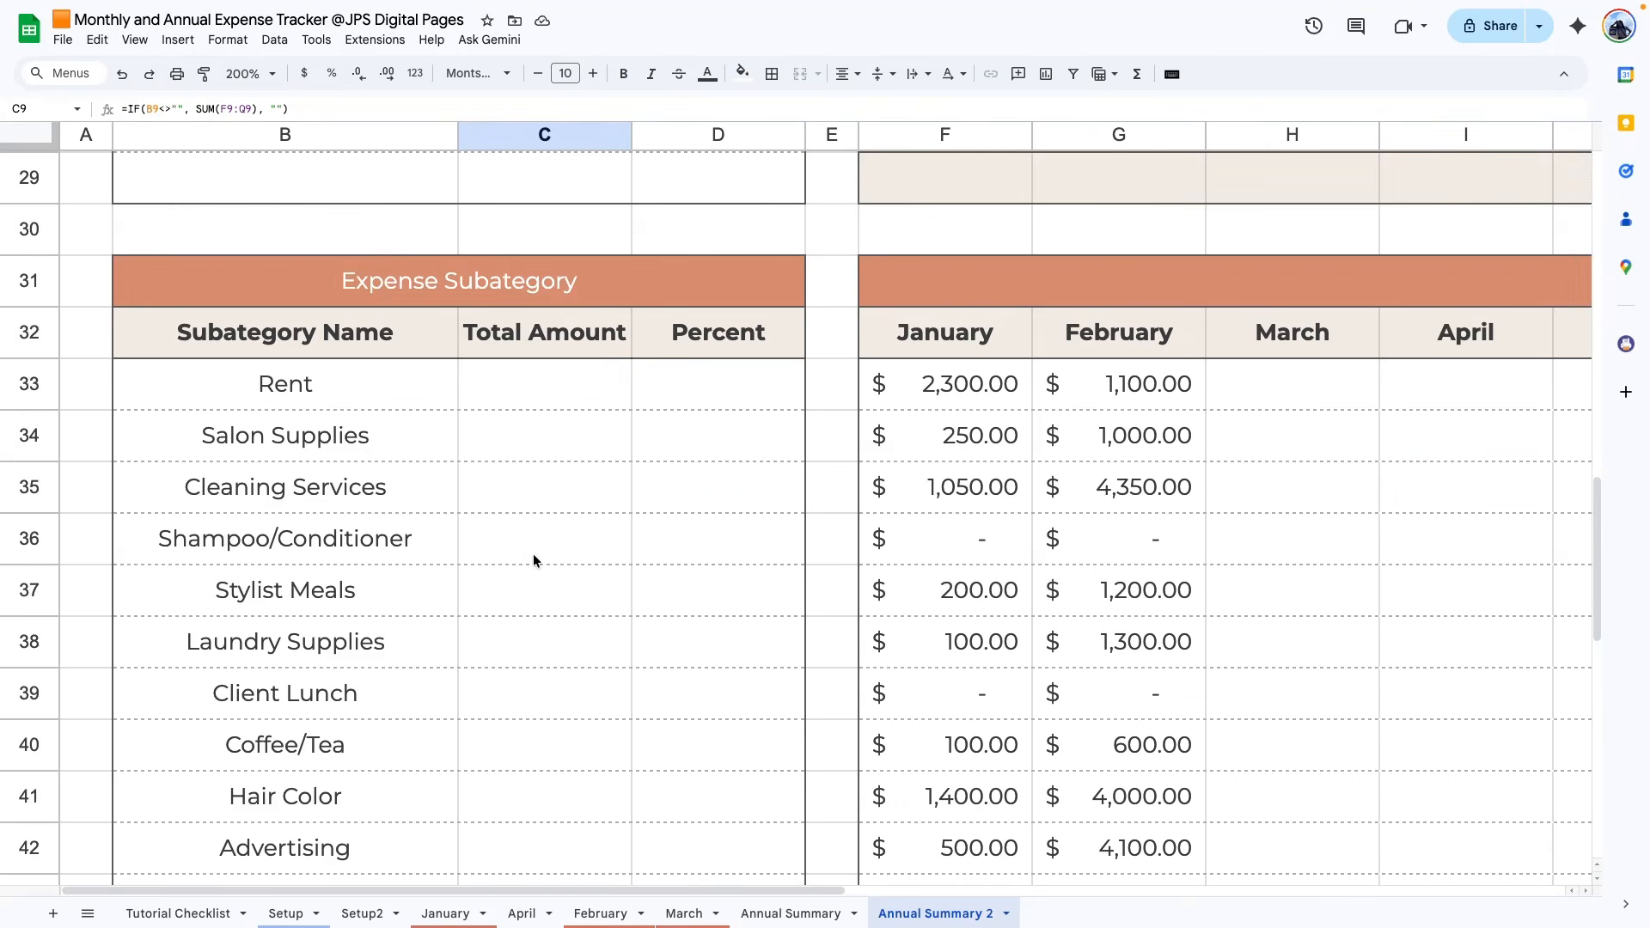
click(531, 405)
text(=IF(B33<>"", SUM(F33:Q33), ""))
double_click(550, 389)
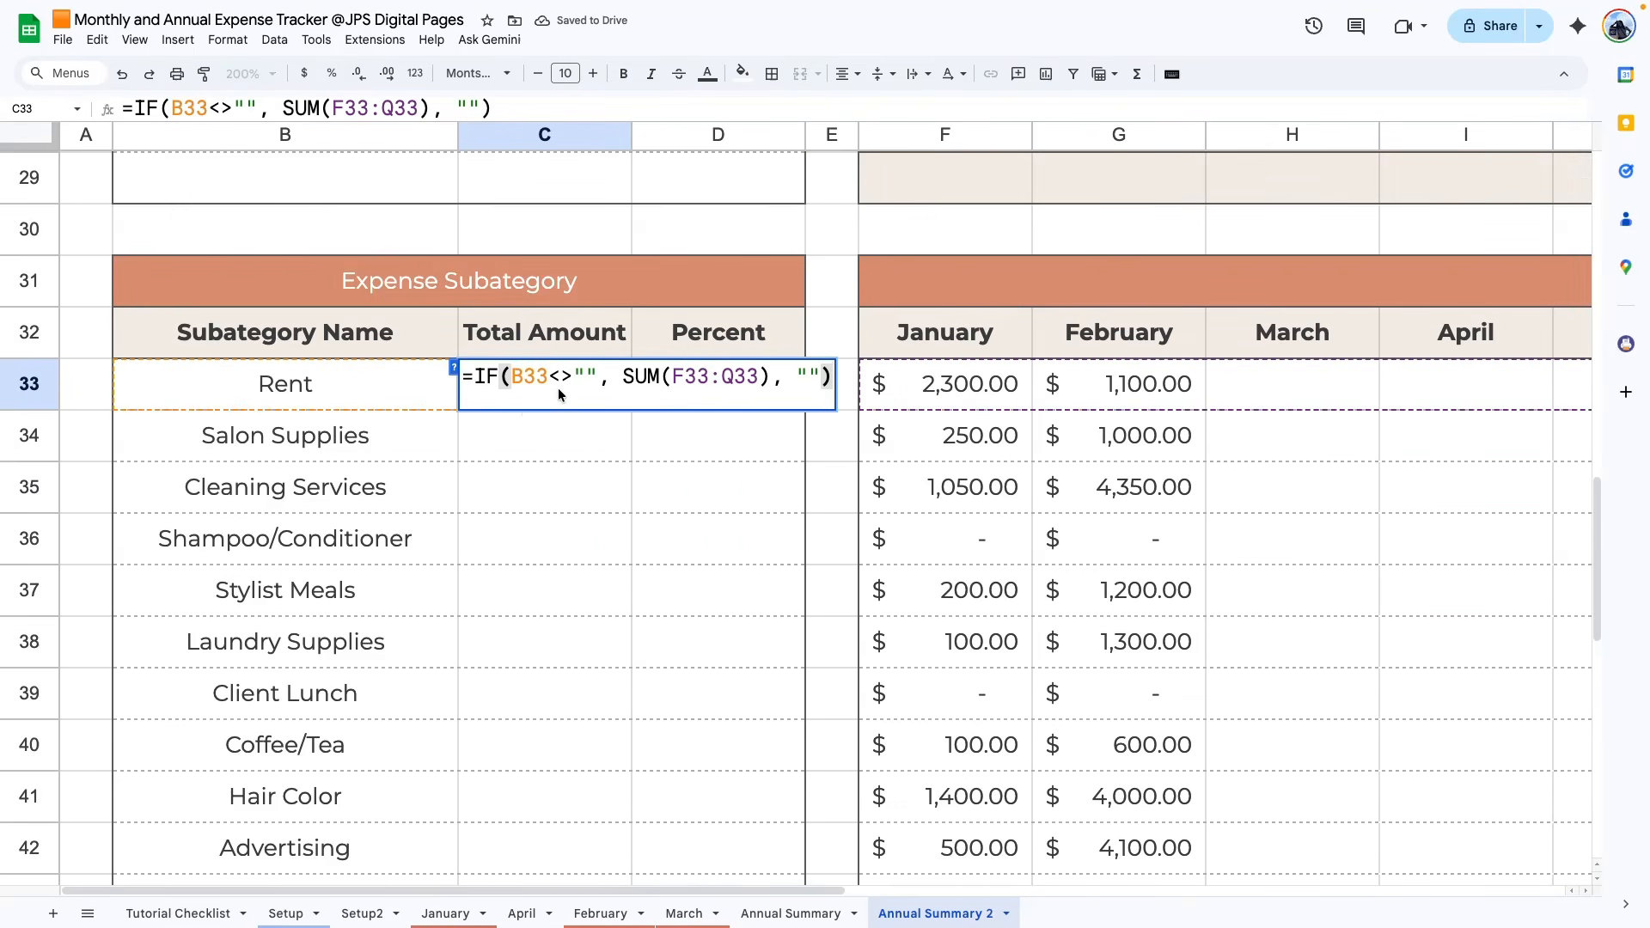
key(Escape)
triple_click(547, 388)
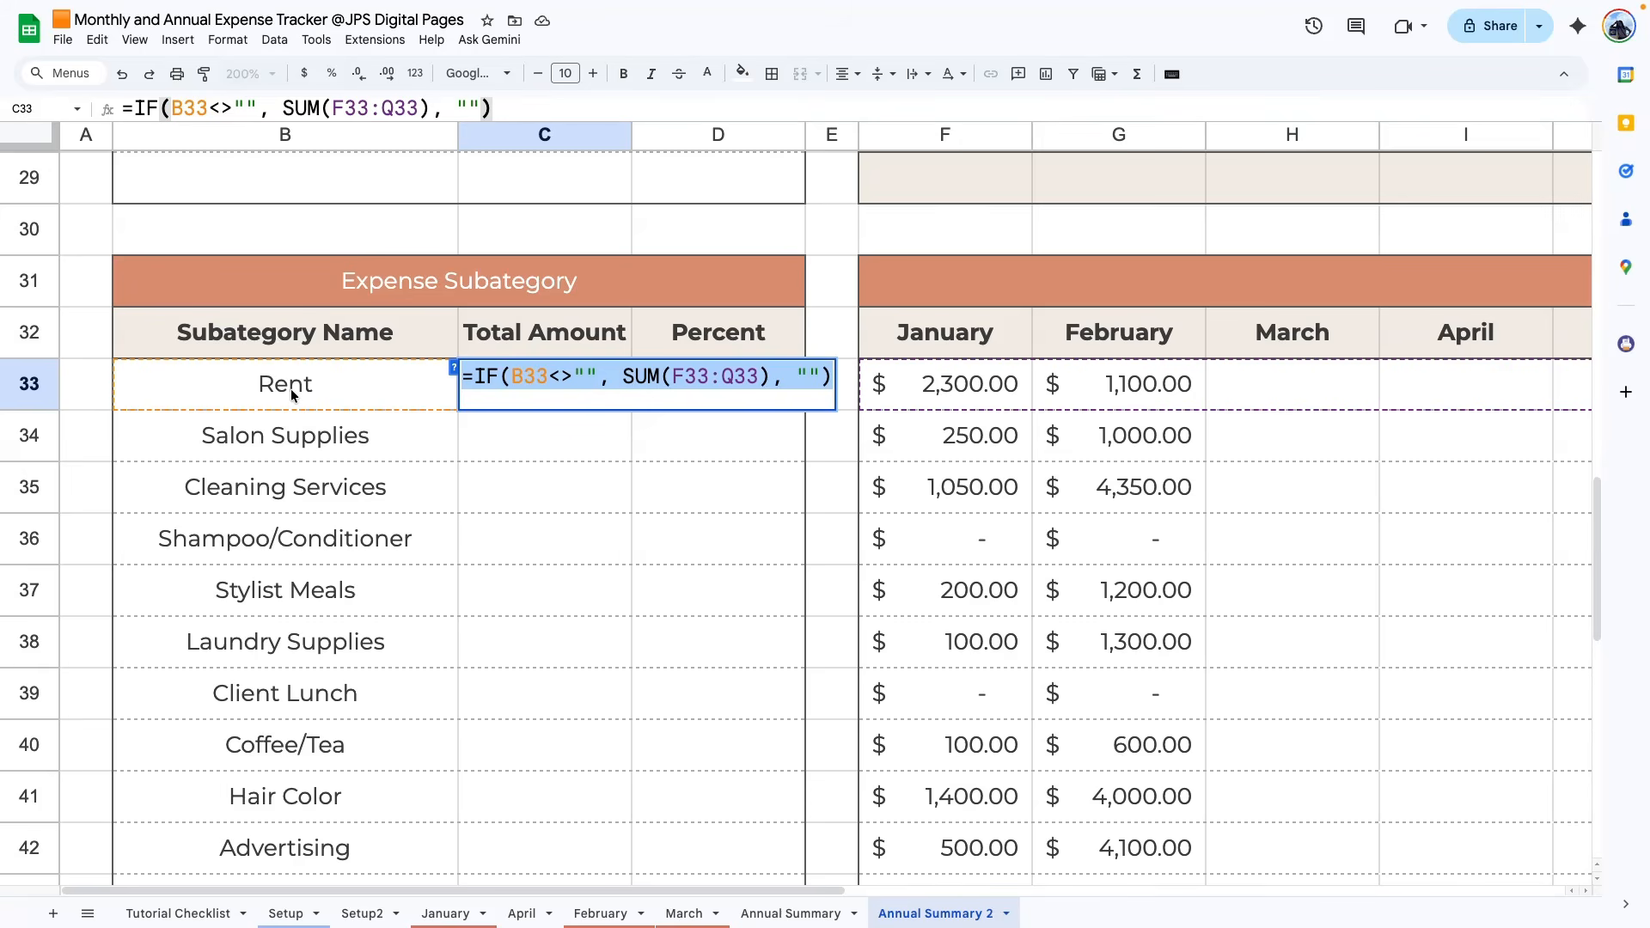
click(653, 508)
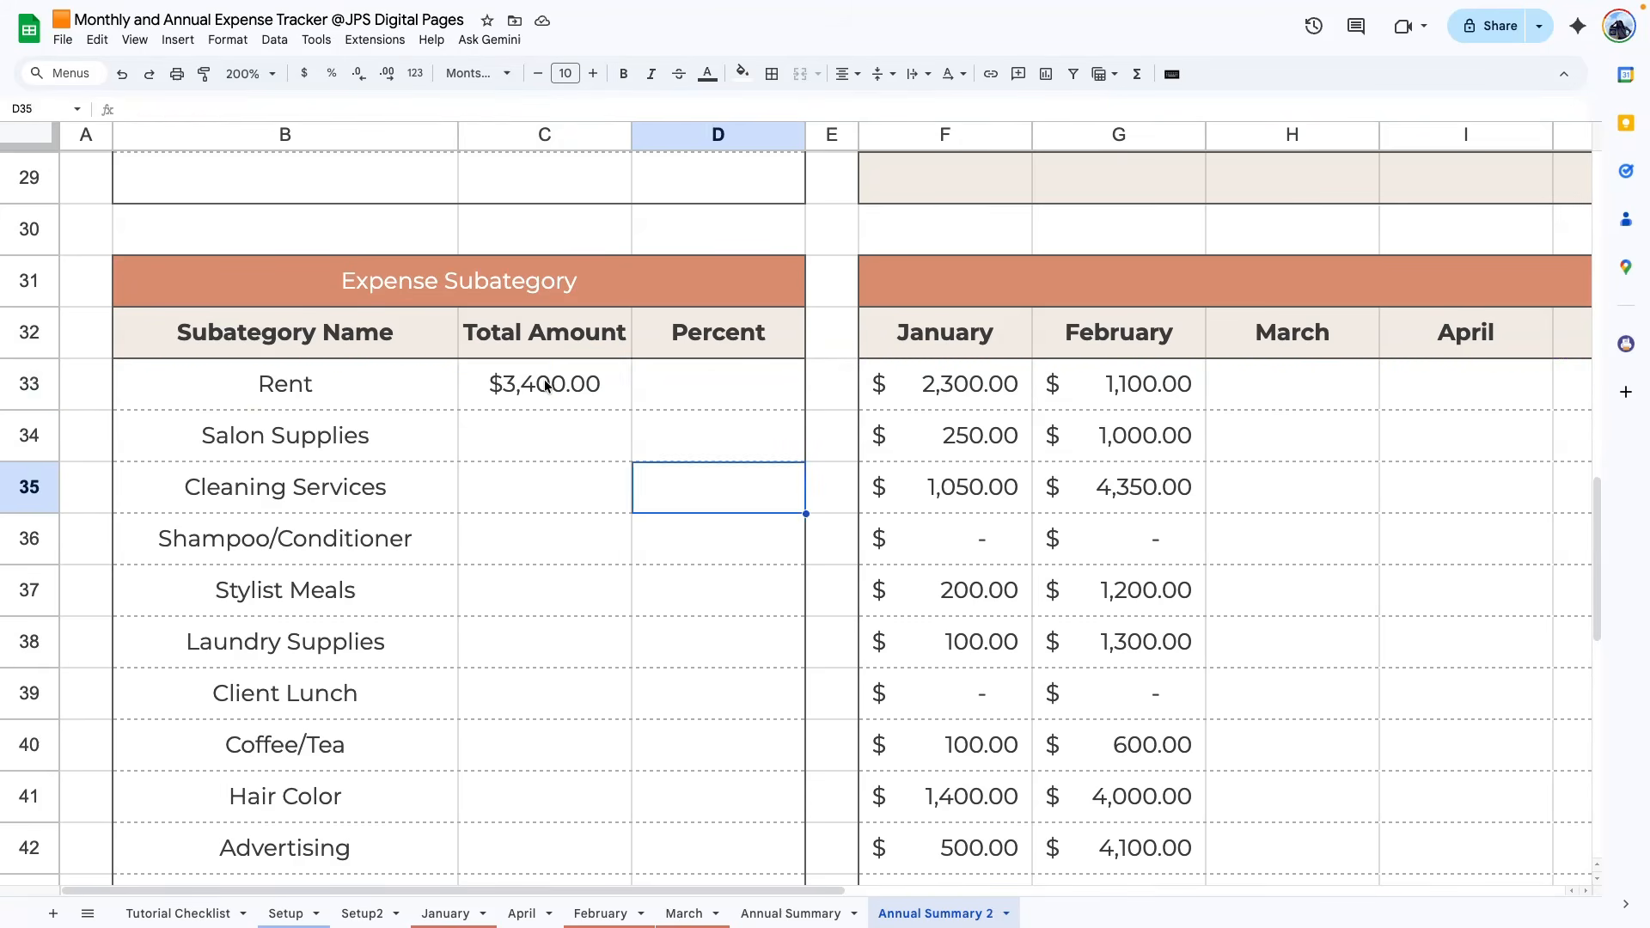
- Paste only the total amount formula from C33 into C34:C53 of the subcategory table
click(545, 383)
key(ctrl+c)
drag(545, 435, 545, 493)
right_click(545, 493)
mouse_move(774, 423)
click(906, 485)
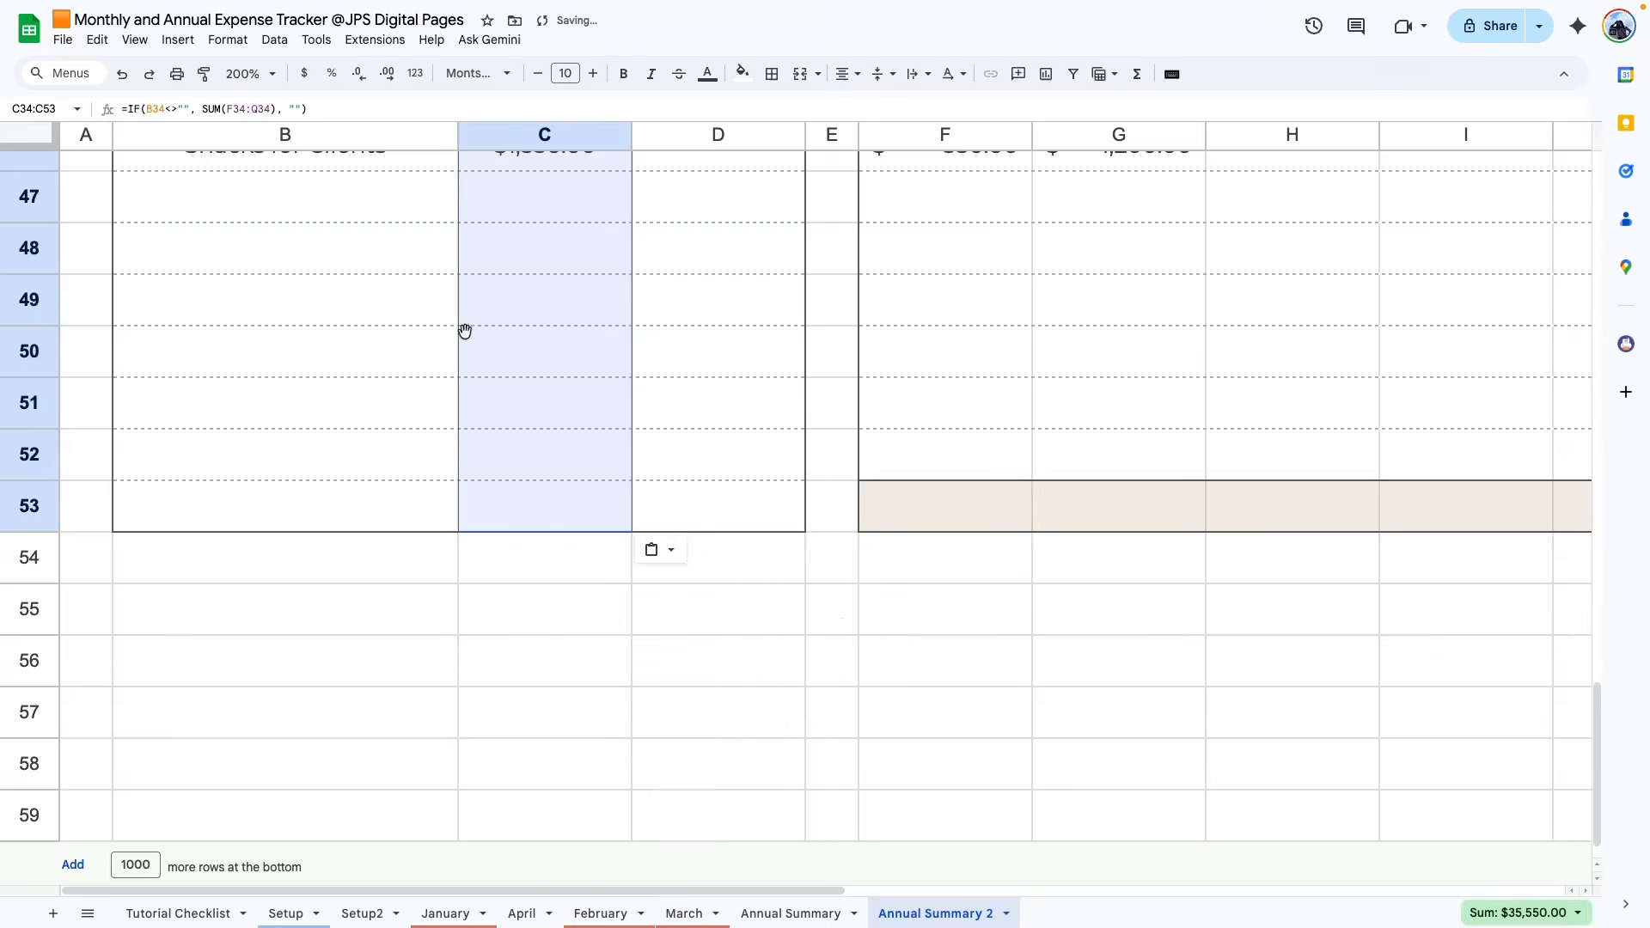
click(464, 332)
scroll(552, 294, up, 5)
scroll(654, 430, up, 3)
- Copy the Facilities percent formula from D9 into D33 for Rent
scroll(756, 283, up, 10)
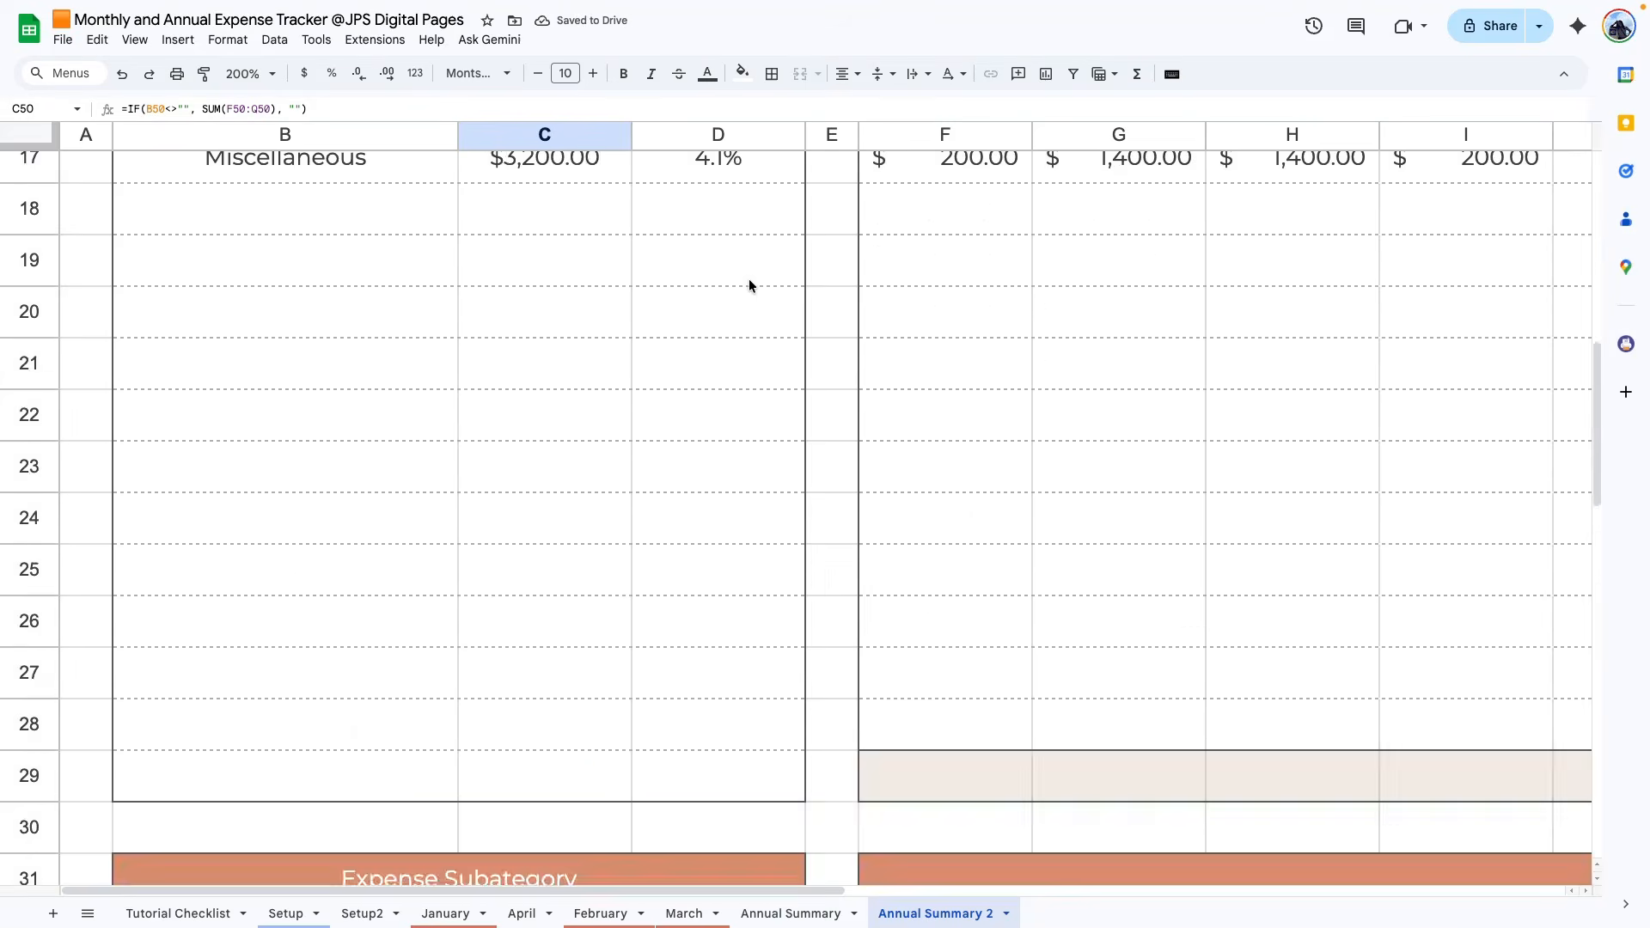
click(720, 550)
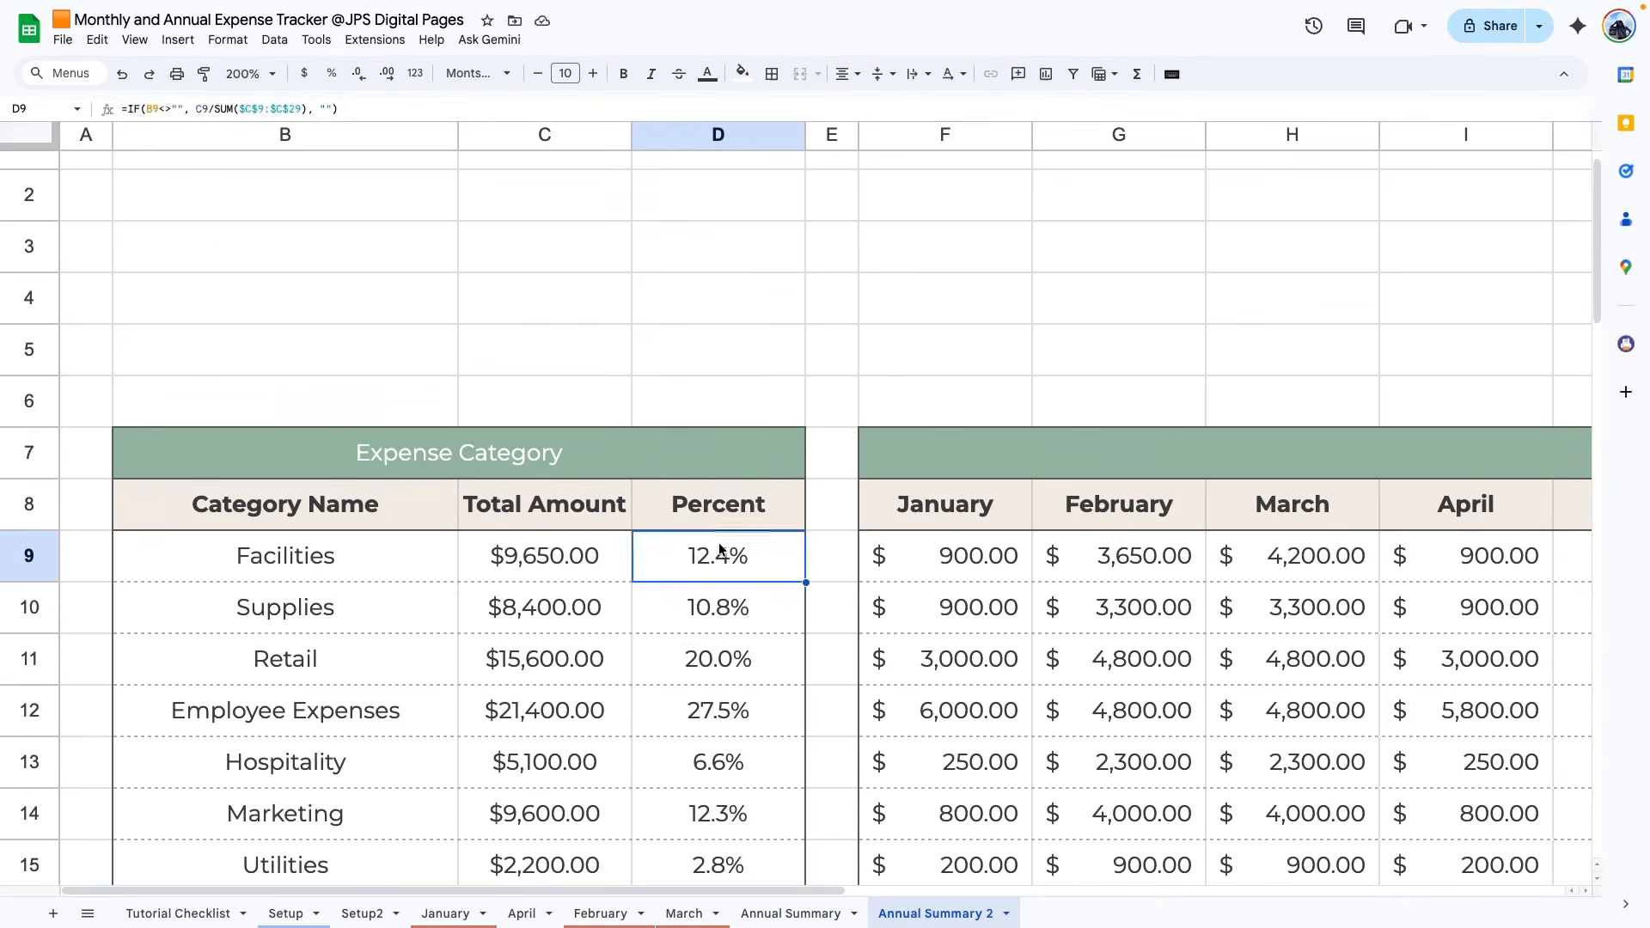
double_click(719, 548)
key(Return)
click(722, 568)
scroll(719, 550, down, 10)
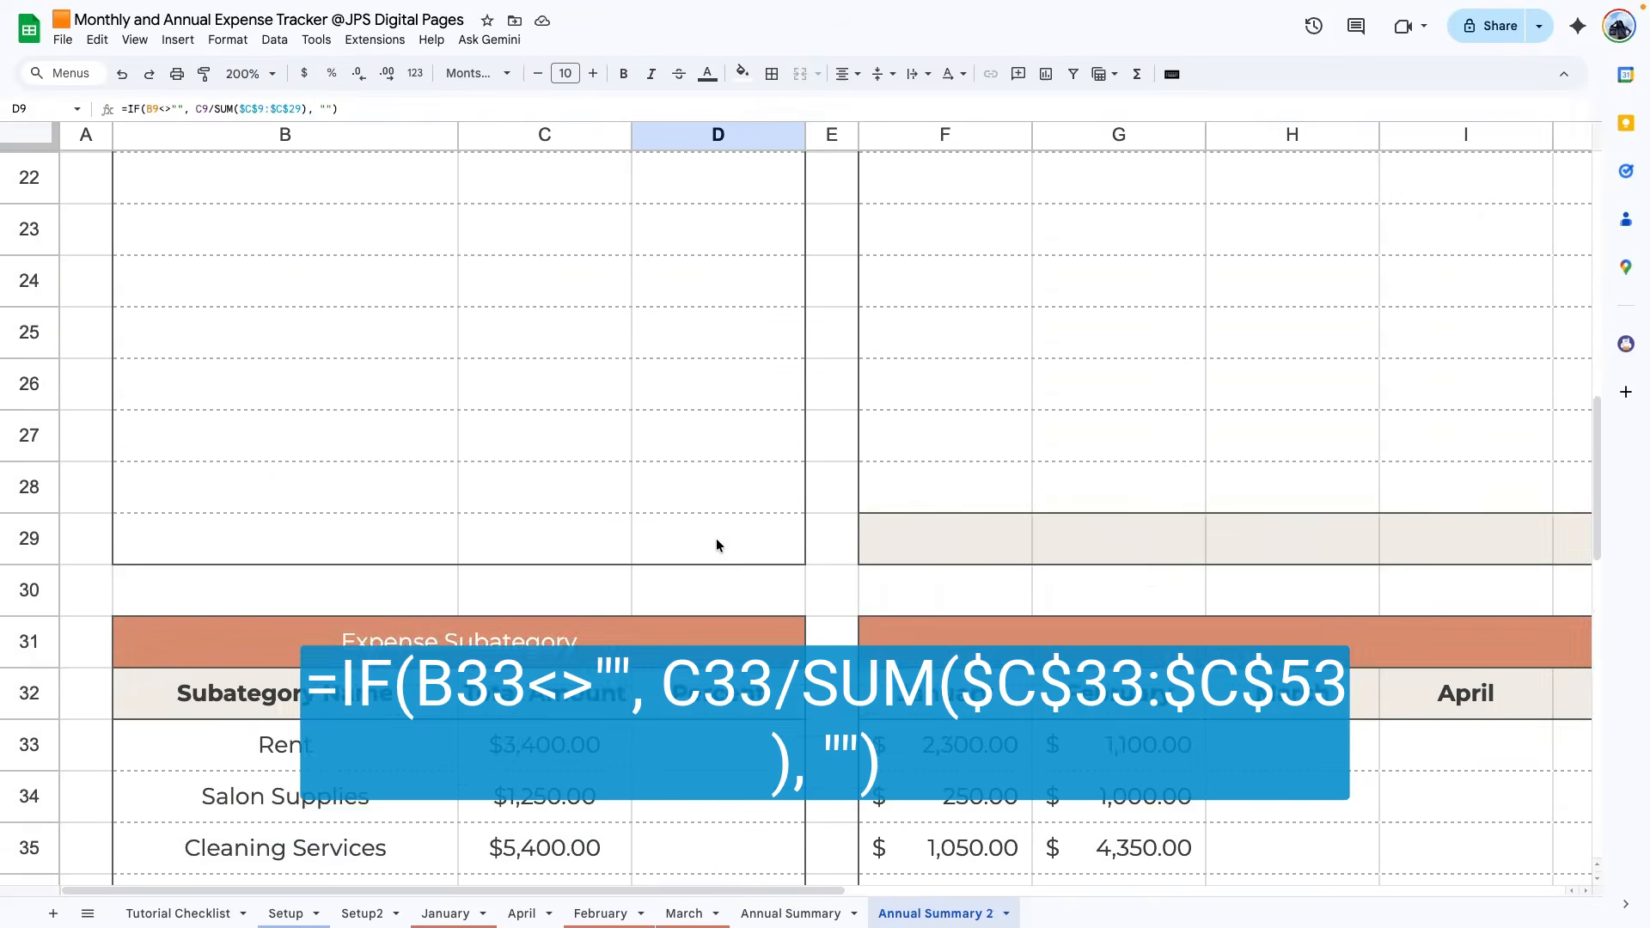
click(719, 415)
key(ctrl+v)
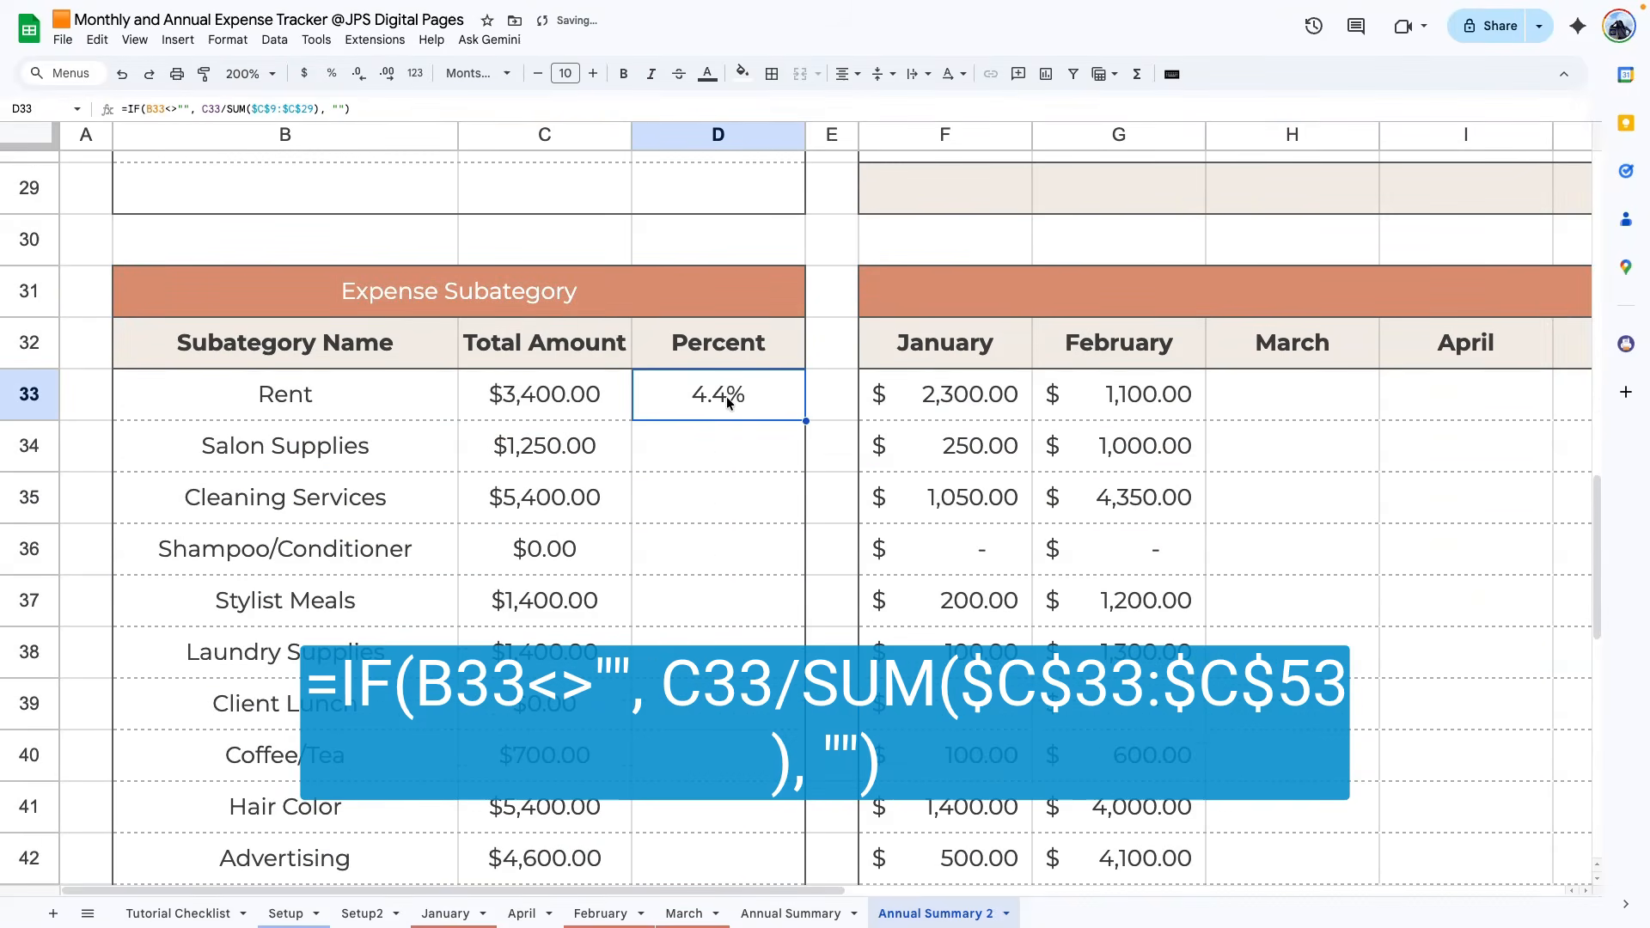
- Change the summed range in the D33 percent formula to $C$33:$C$53
double_click(721, 413)
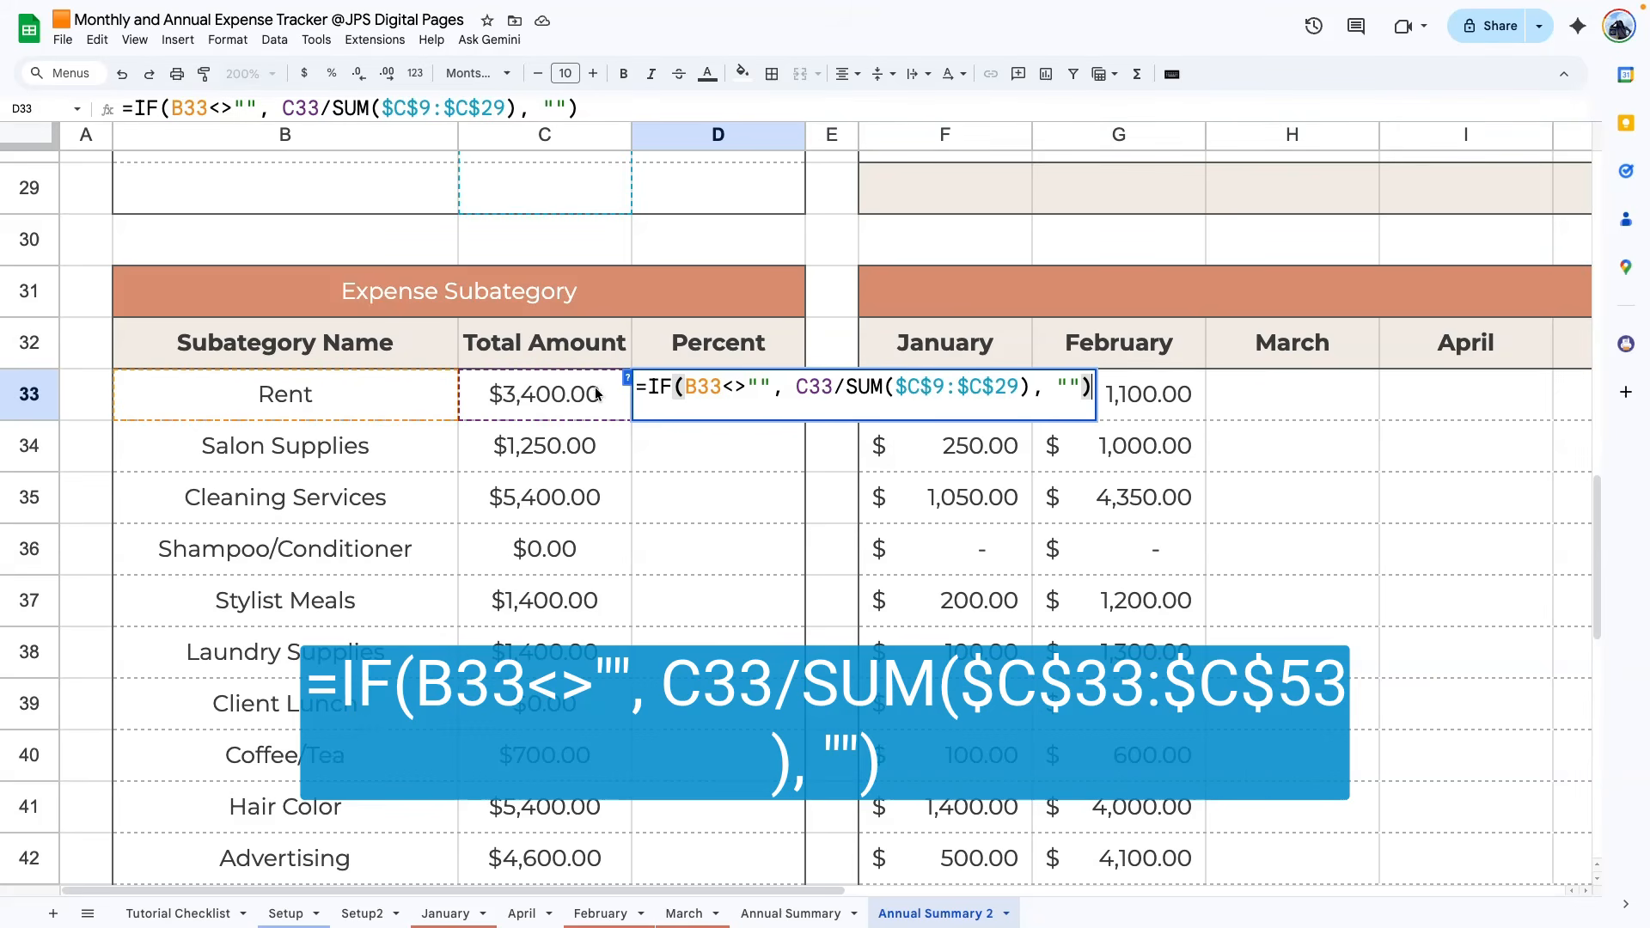
scroll(551, 425, down, 10)
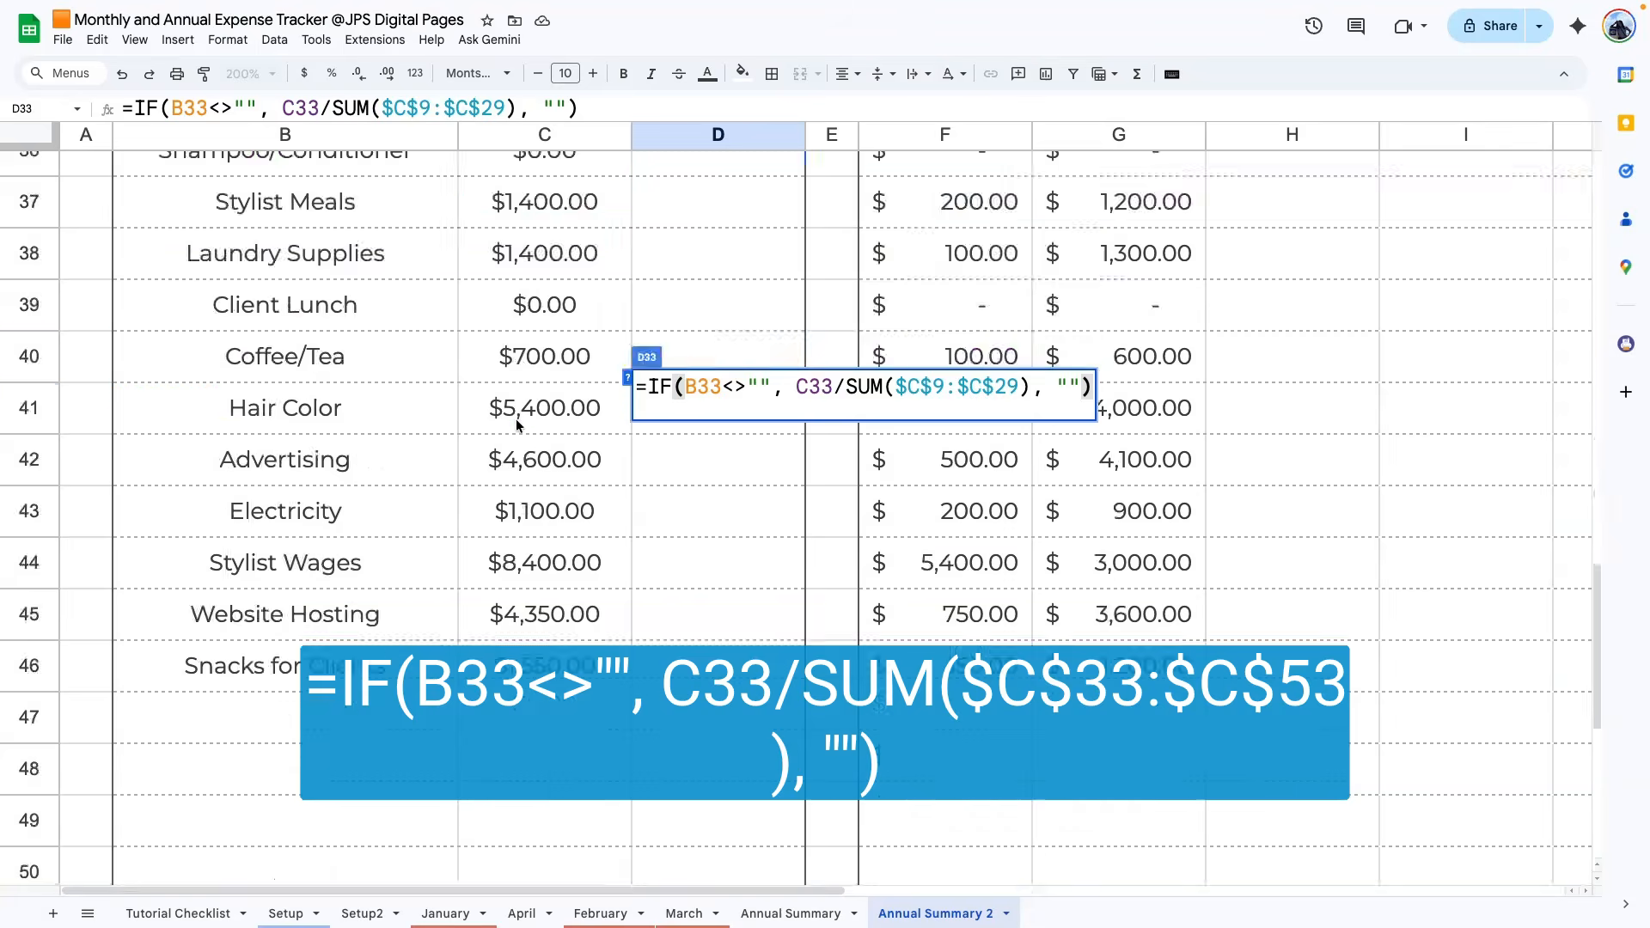
scroll(621, 501, up, 12)
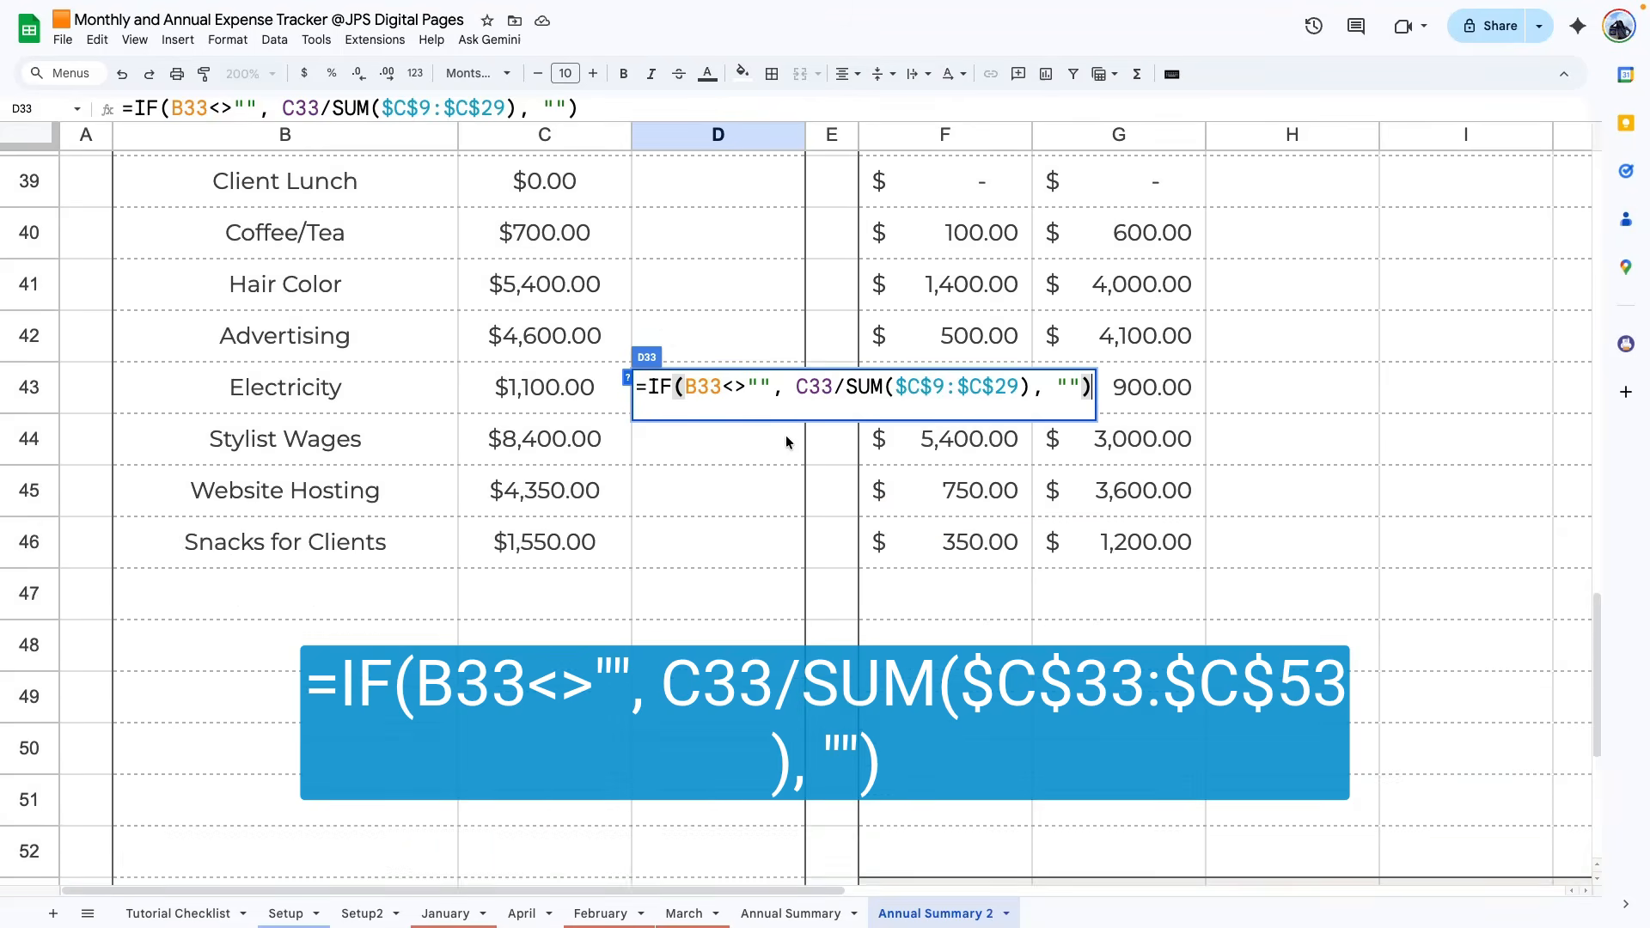
double_click(937, 386)
text(33)
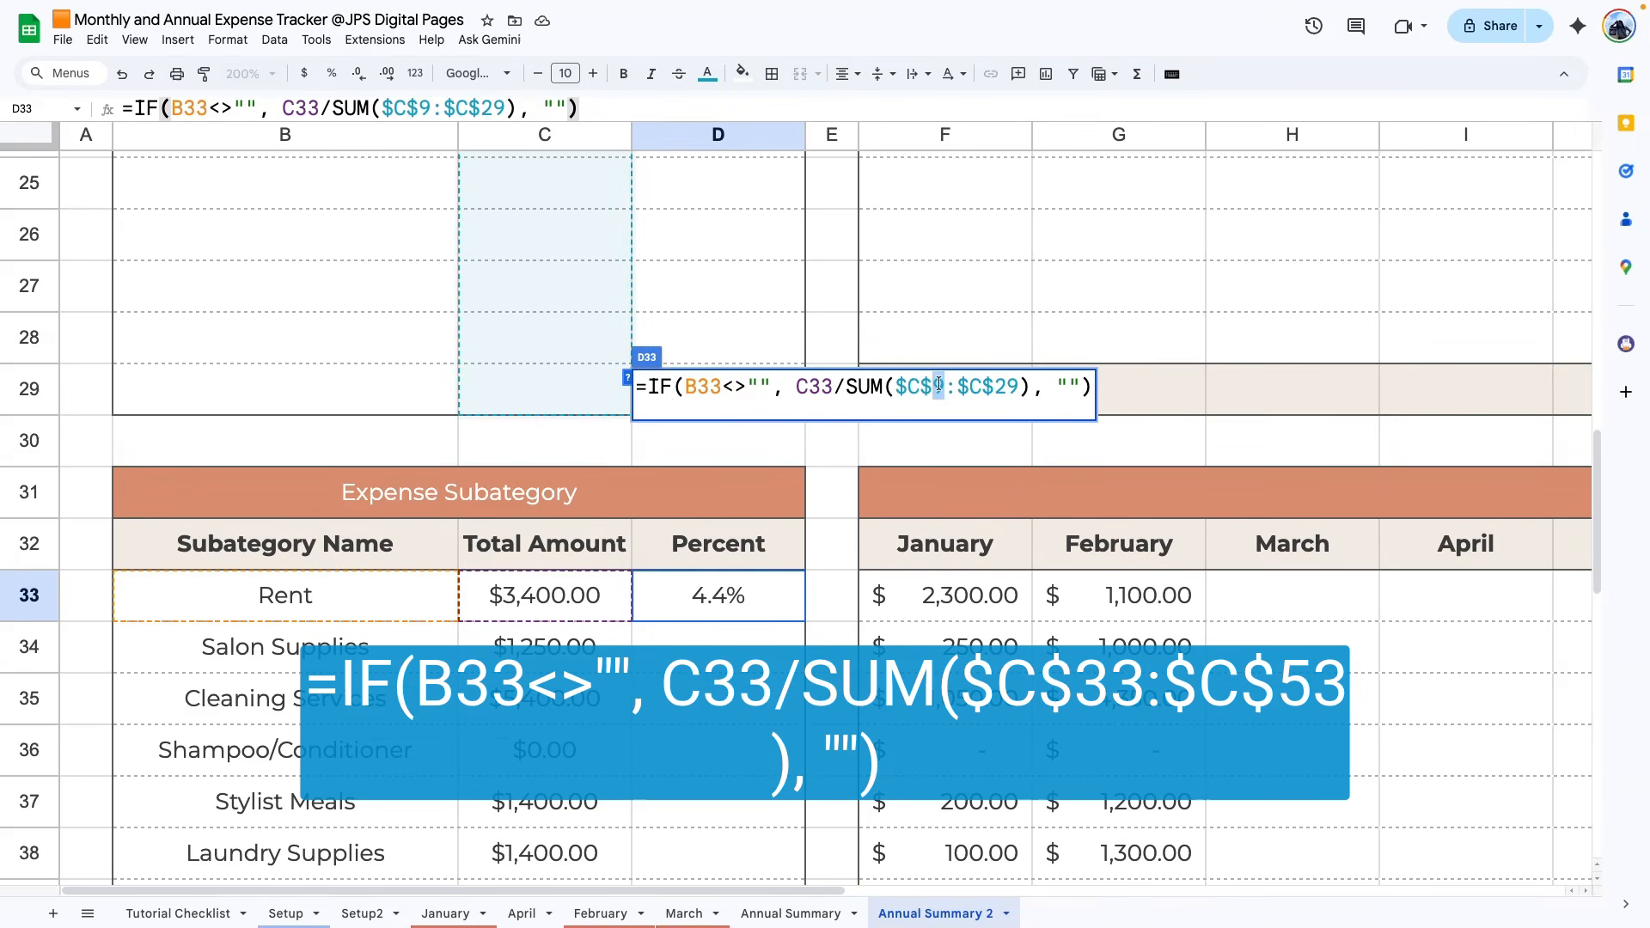
double_click(1012, 386)
text(53)
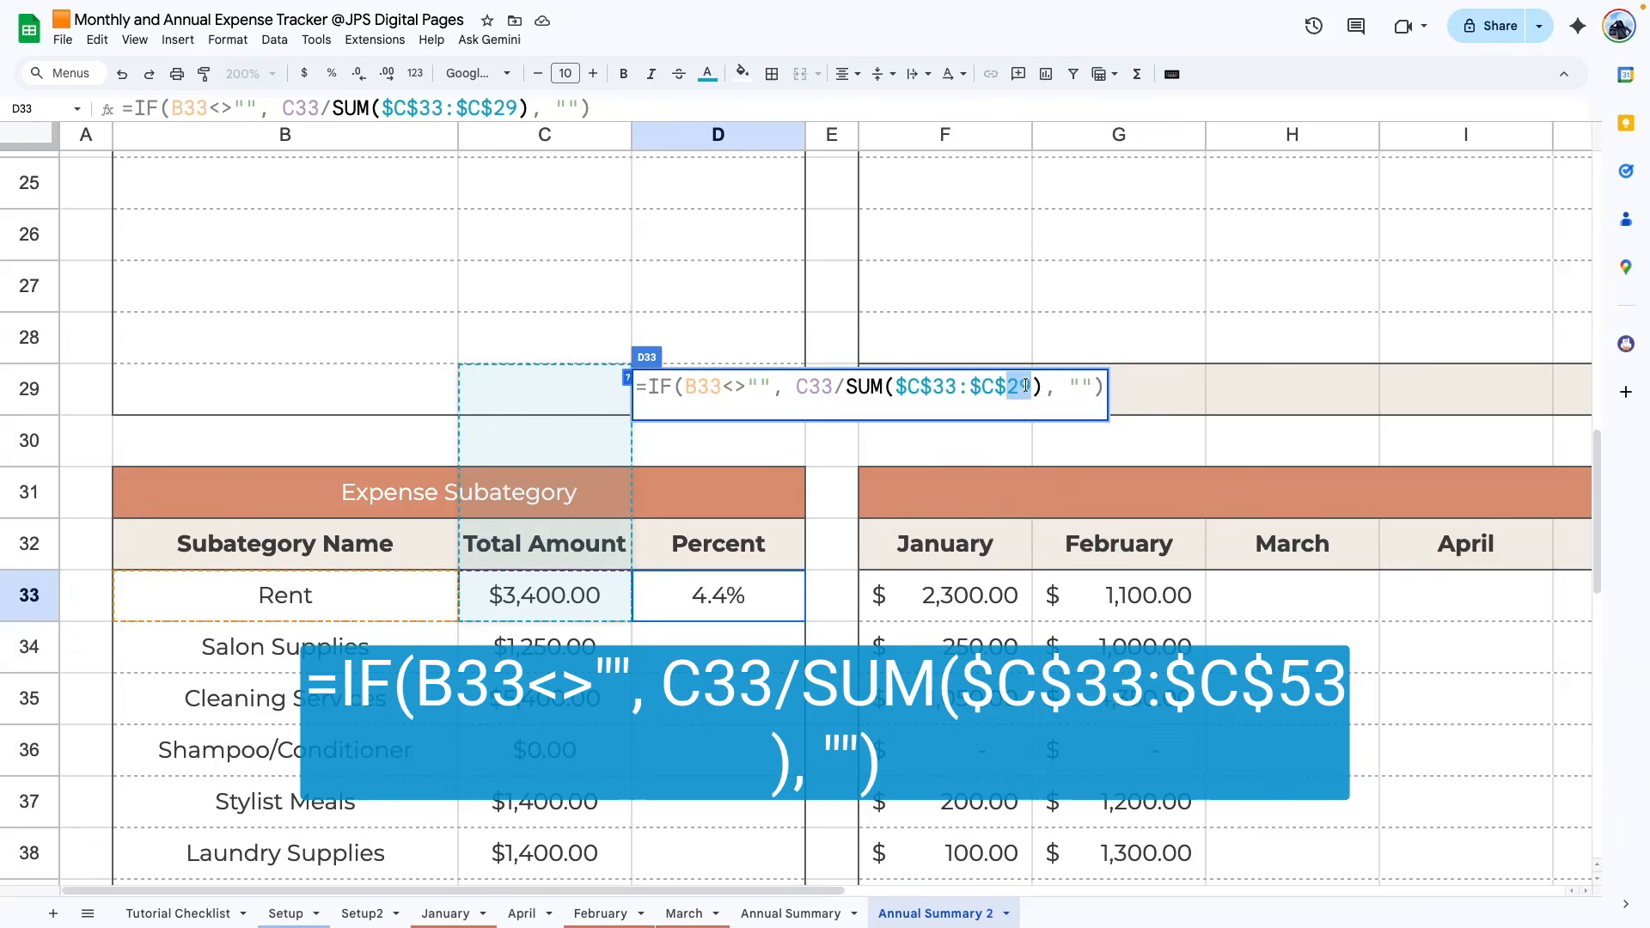
scroll(763, 530, down, 2)
key(Return)
double_click(730, 433)
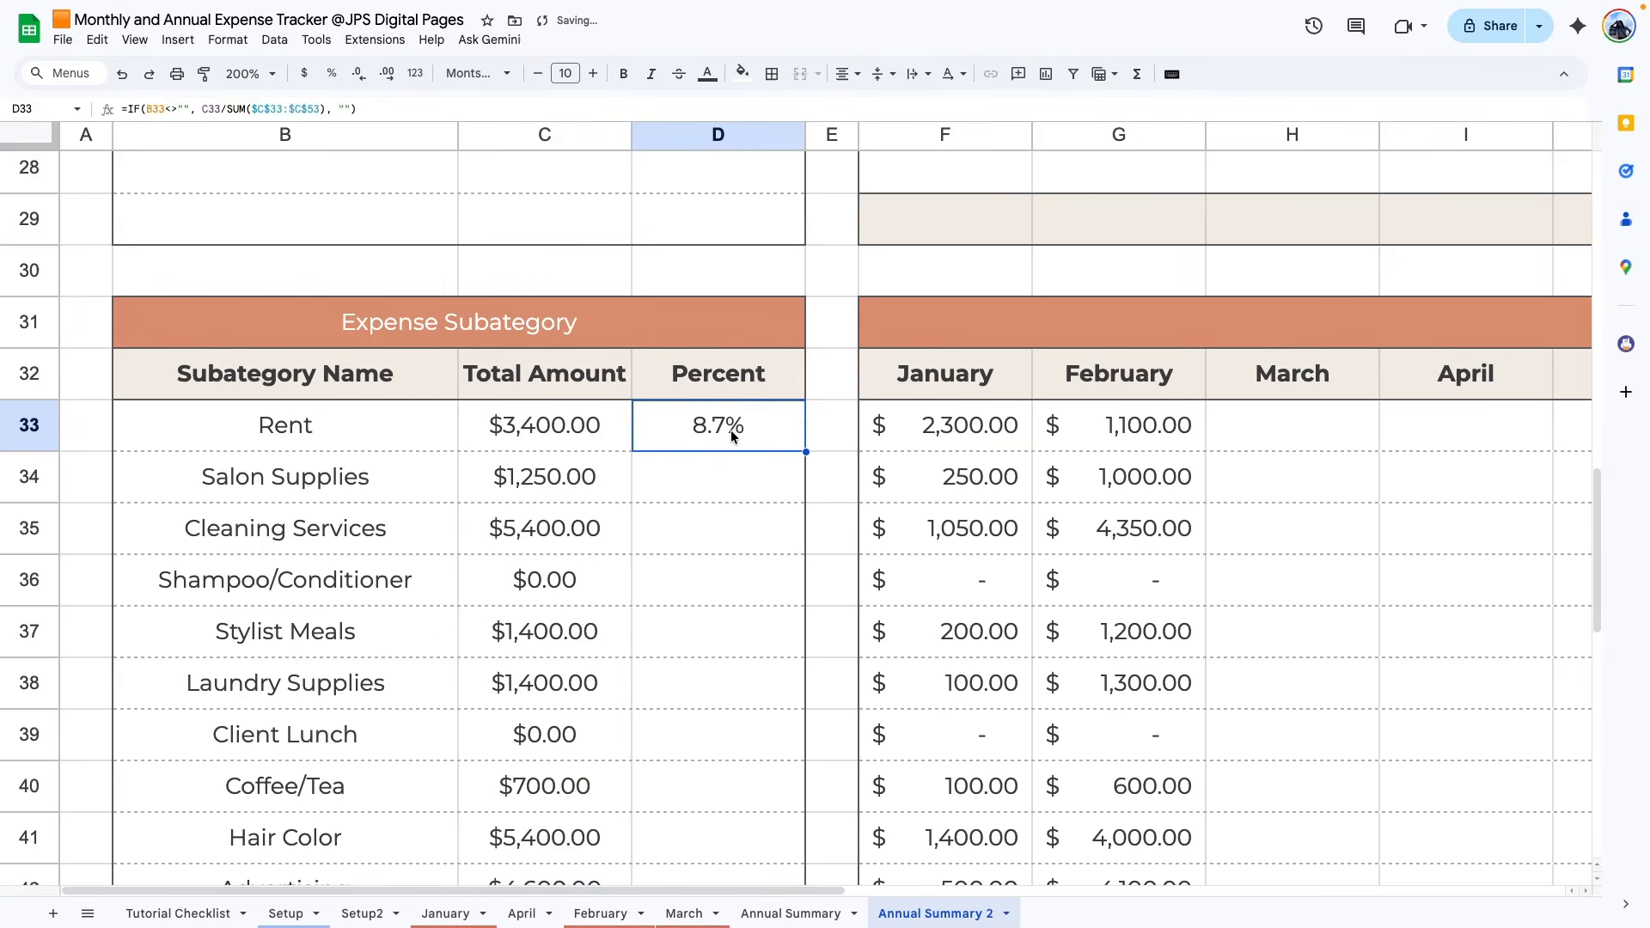
- Paste only the percent formula from D33 into D34:D53 of the subcategory table
click(731, 550)
click(727, 428)
drag(736, 497, 690, 596)
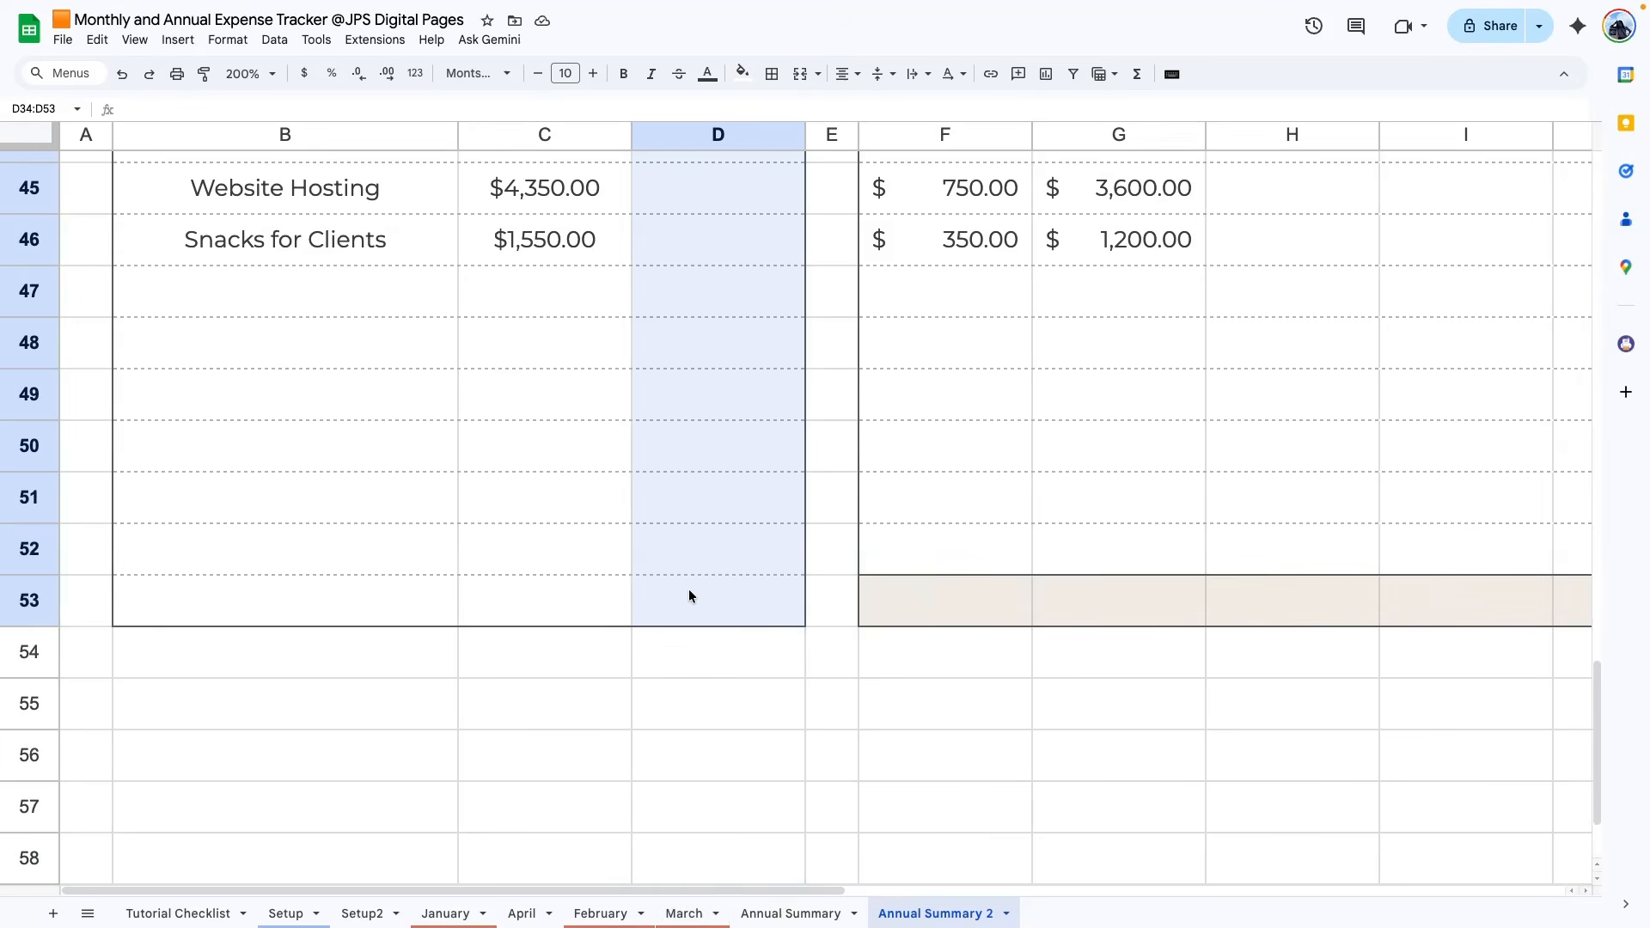
right_click(690, 596)
mouse_move(768, 423)
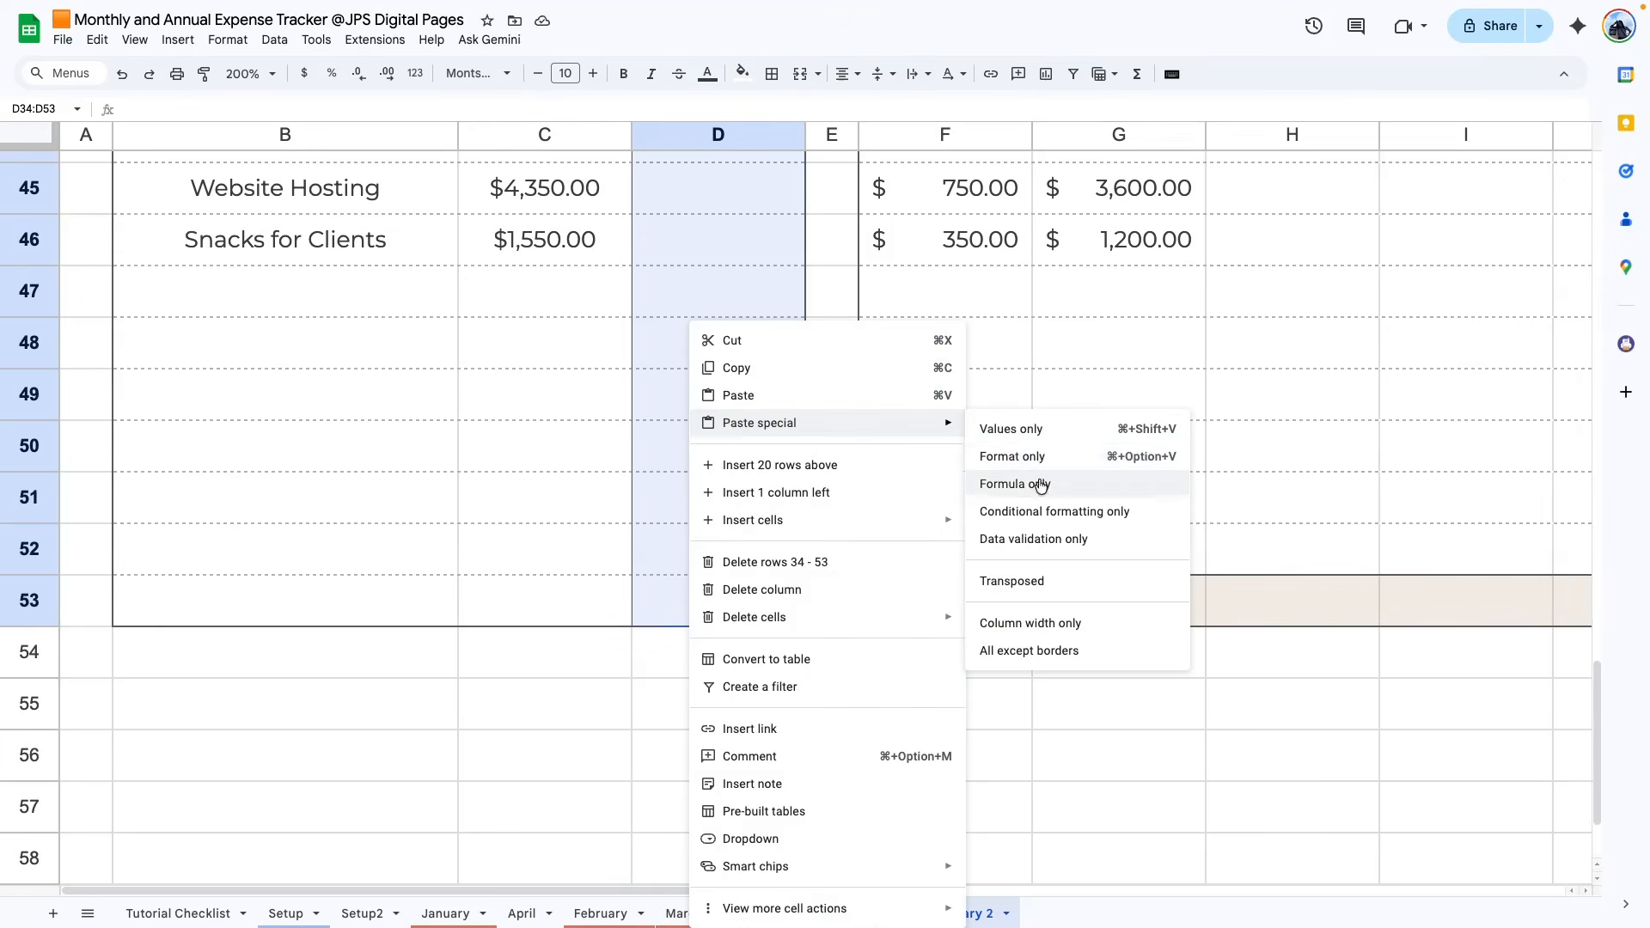
click(1041, 486)
- Inspect the January and February total formulas in F29 and G29 on the Annual Summary sheet
scroll(684, 368, up, 5)
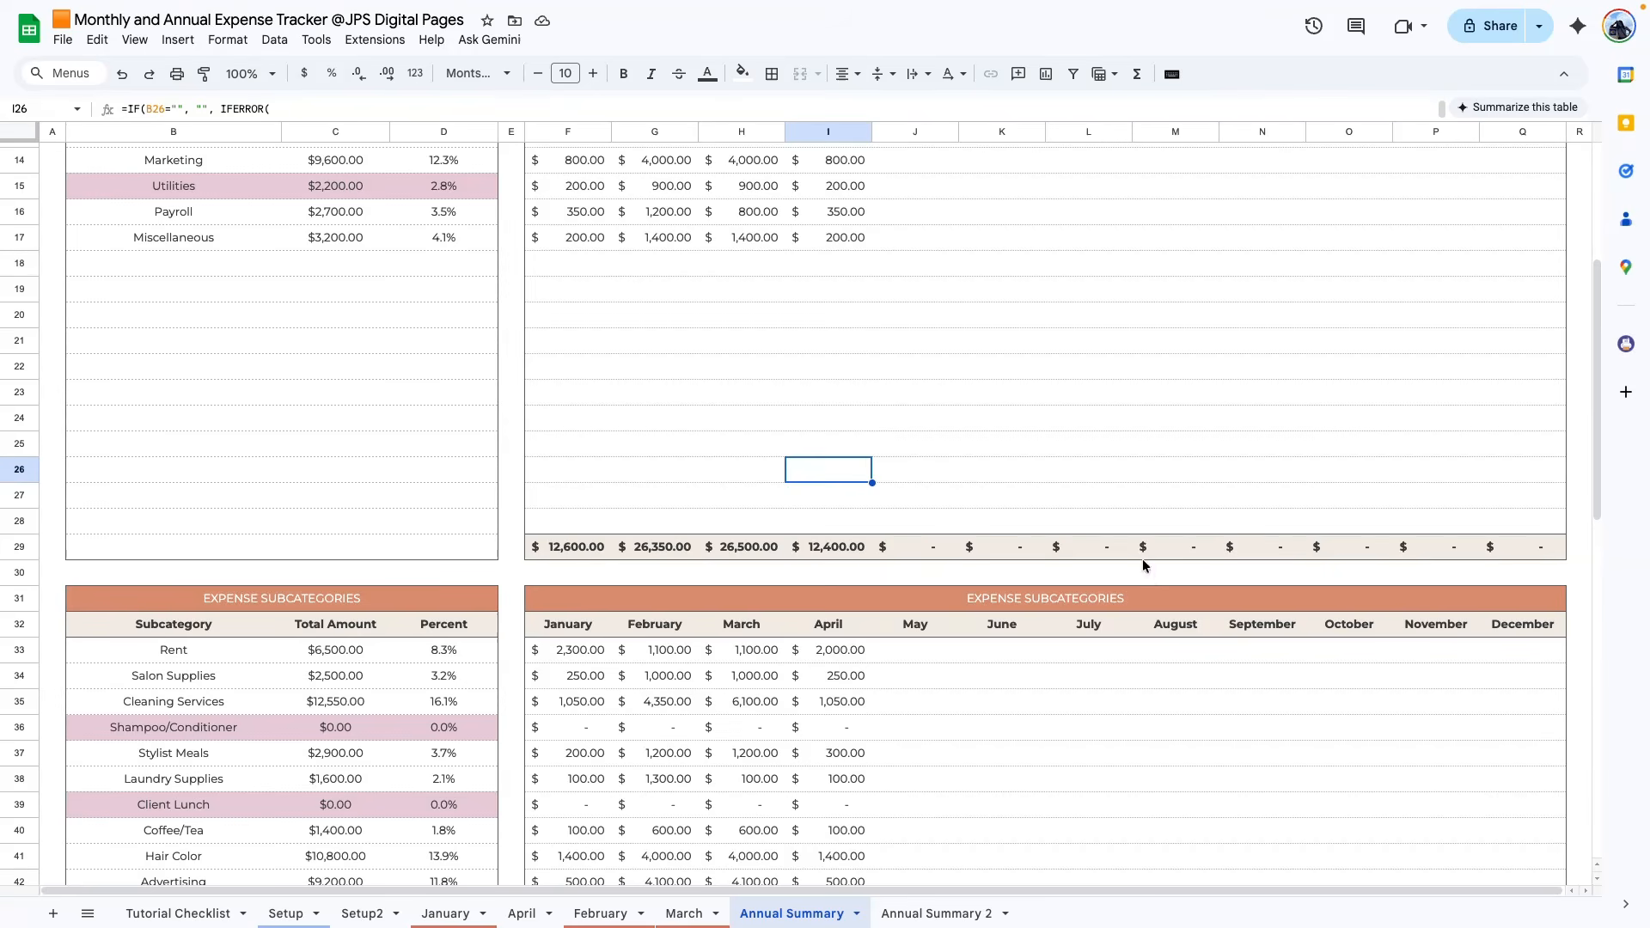
double_click(574, 546)
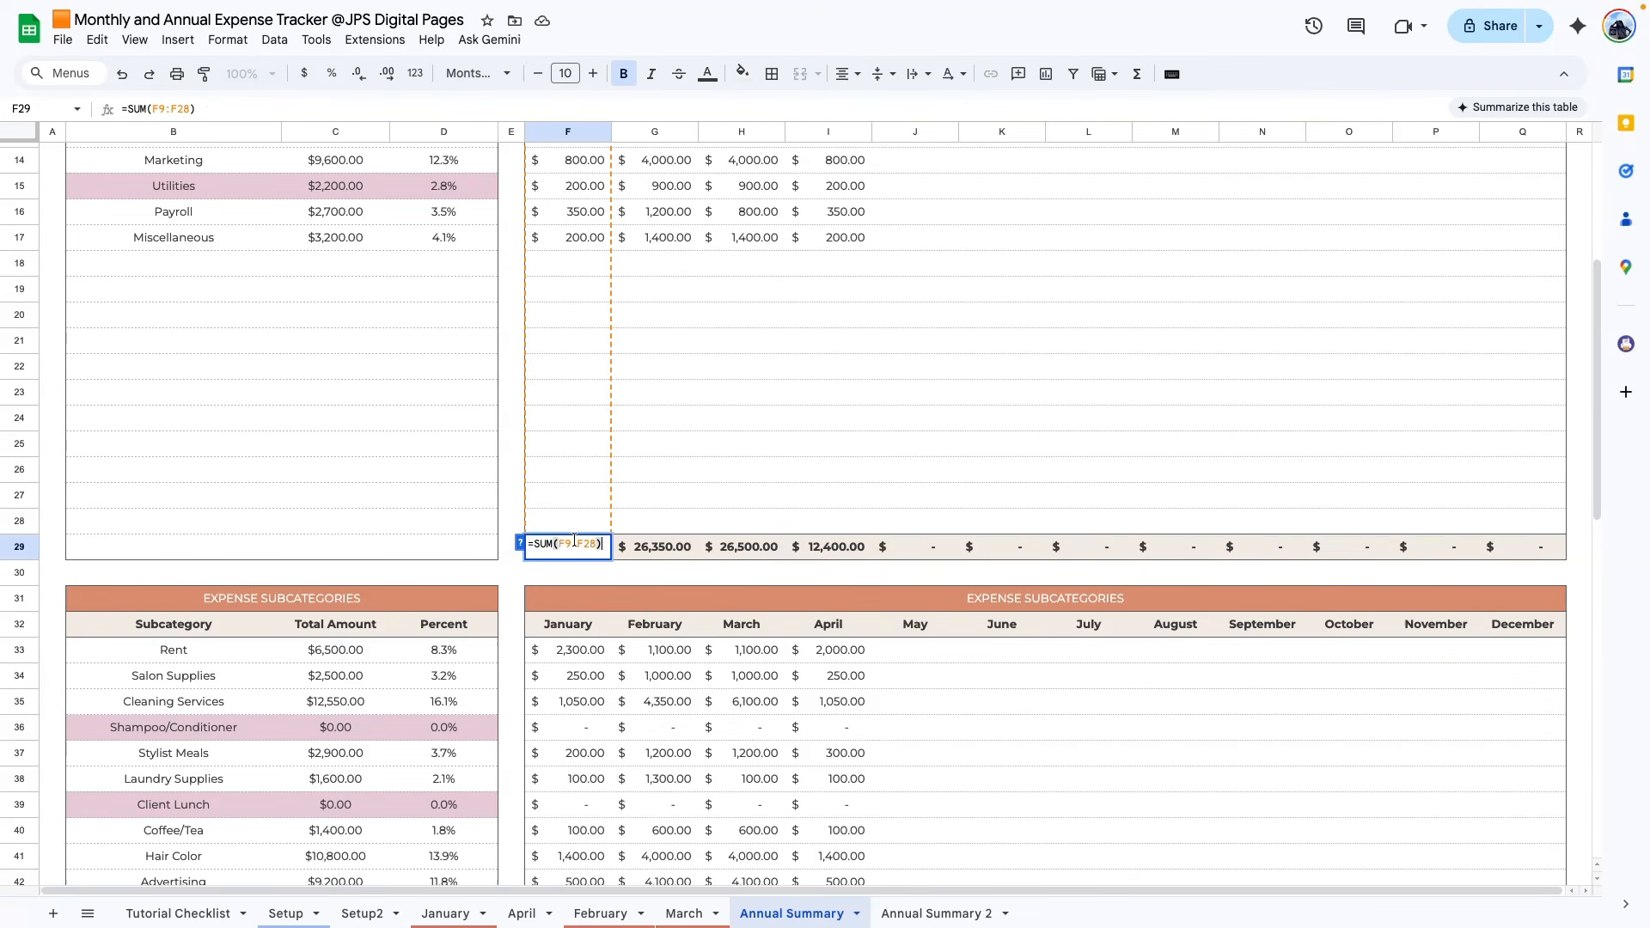
click(640, 546)
- Examine the spacer, header and chart rows 53 to 55 of the Annual Summary chart section
scroll(693, 634, down, 10)
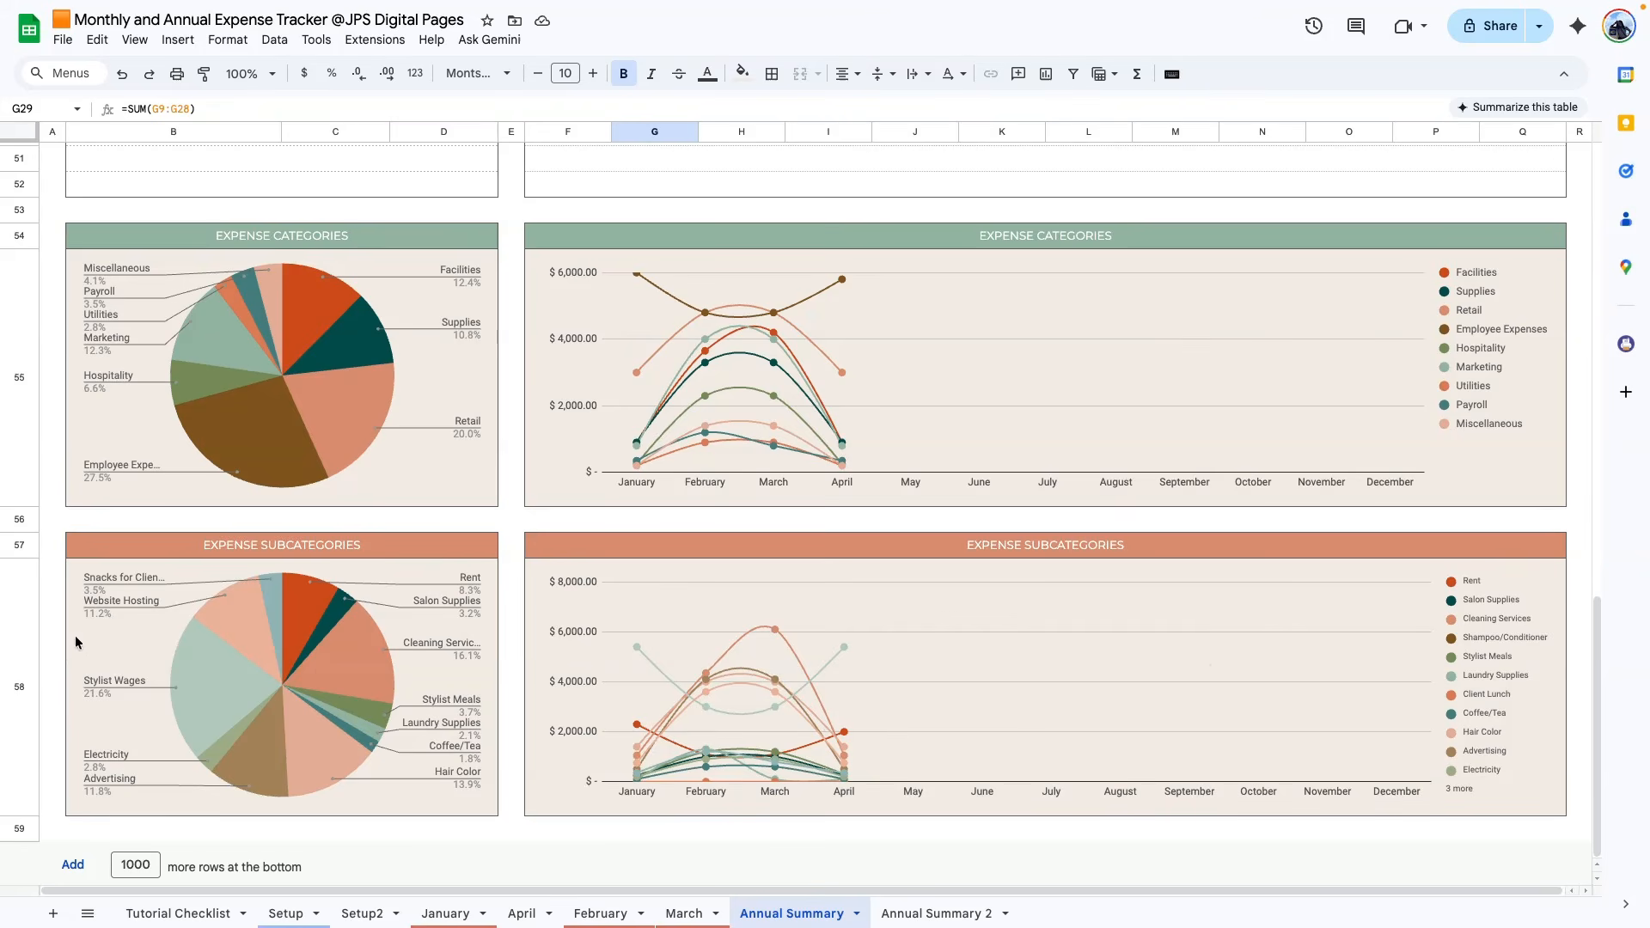
click(172, 210)
click(15, 210)
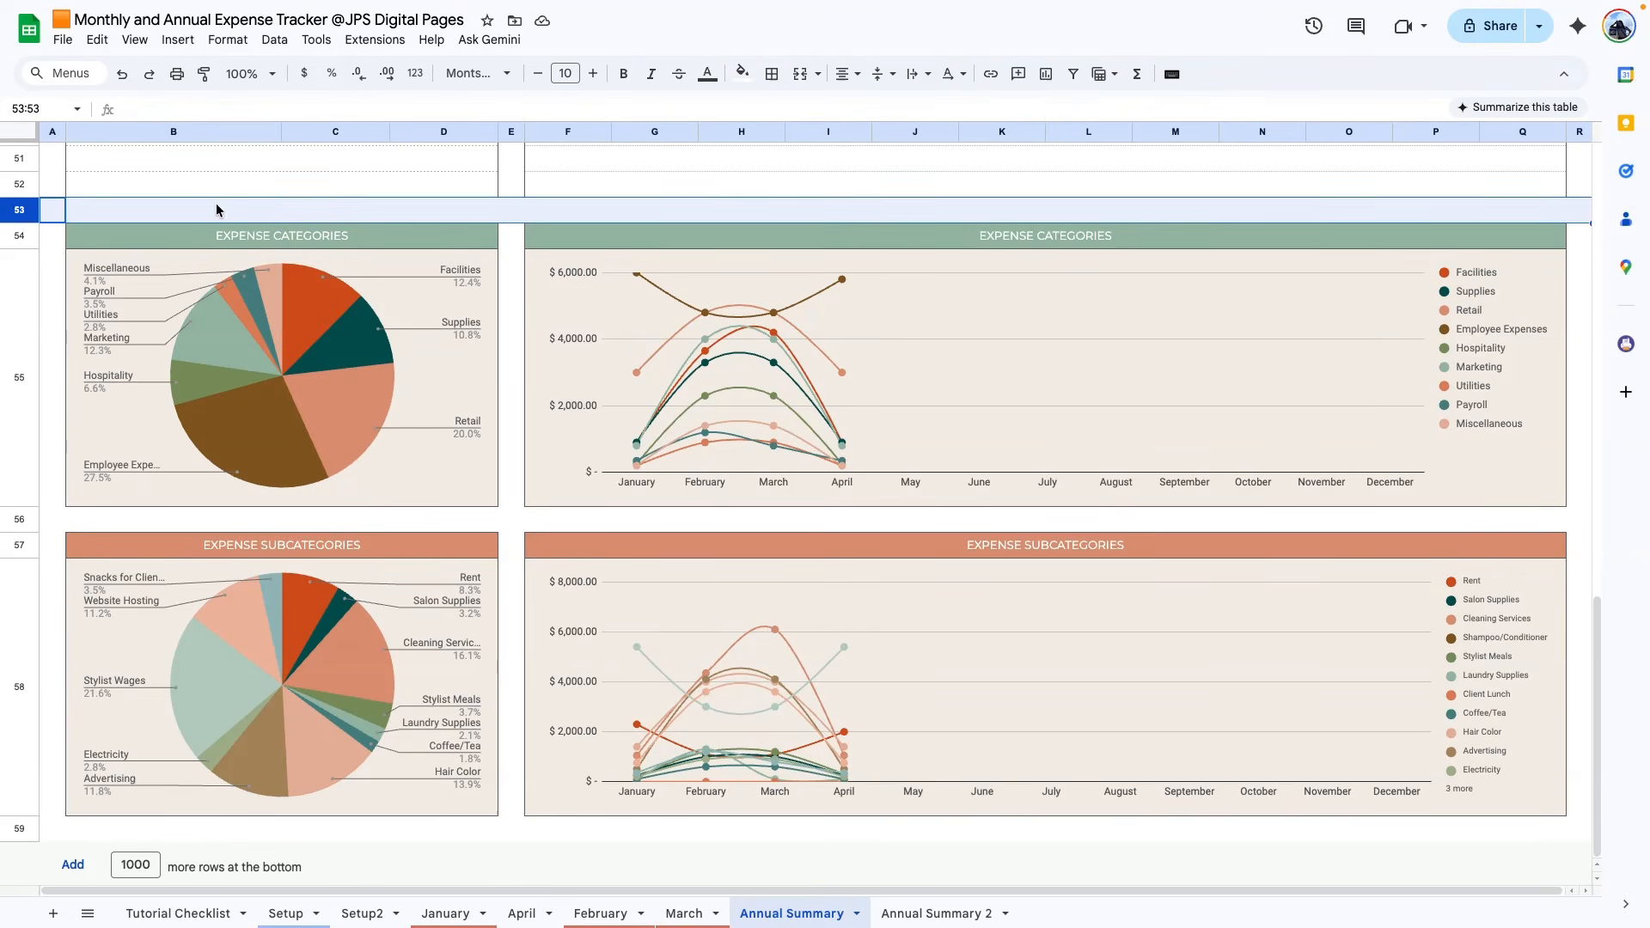
click(26, 236)
click(16, 298)
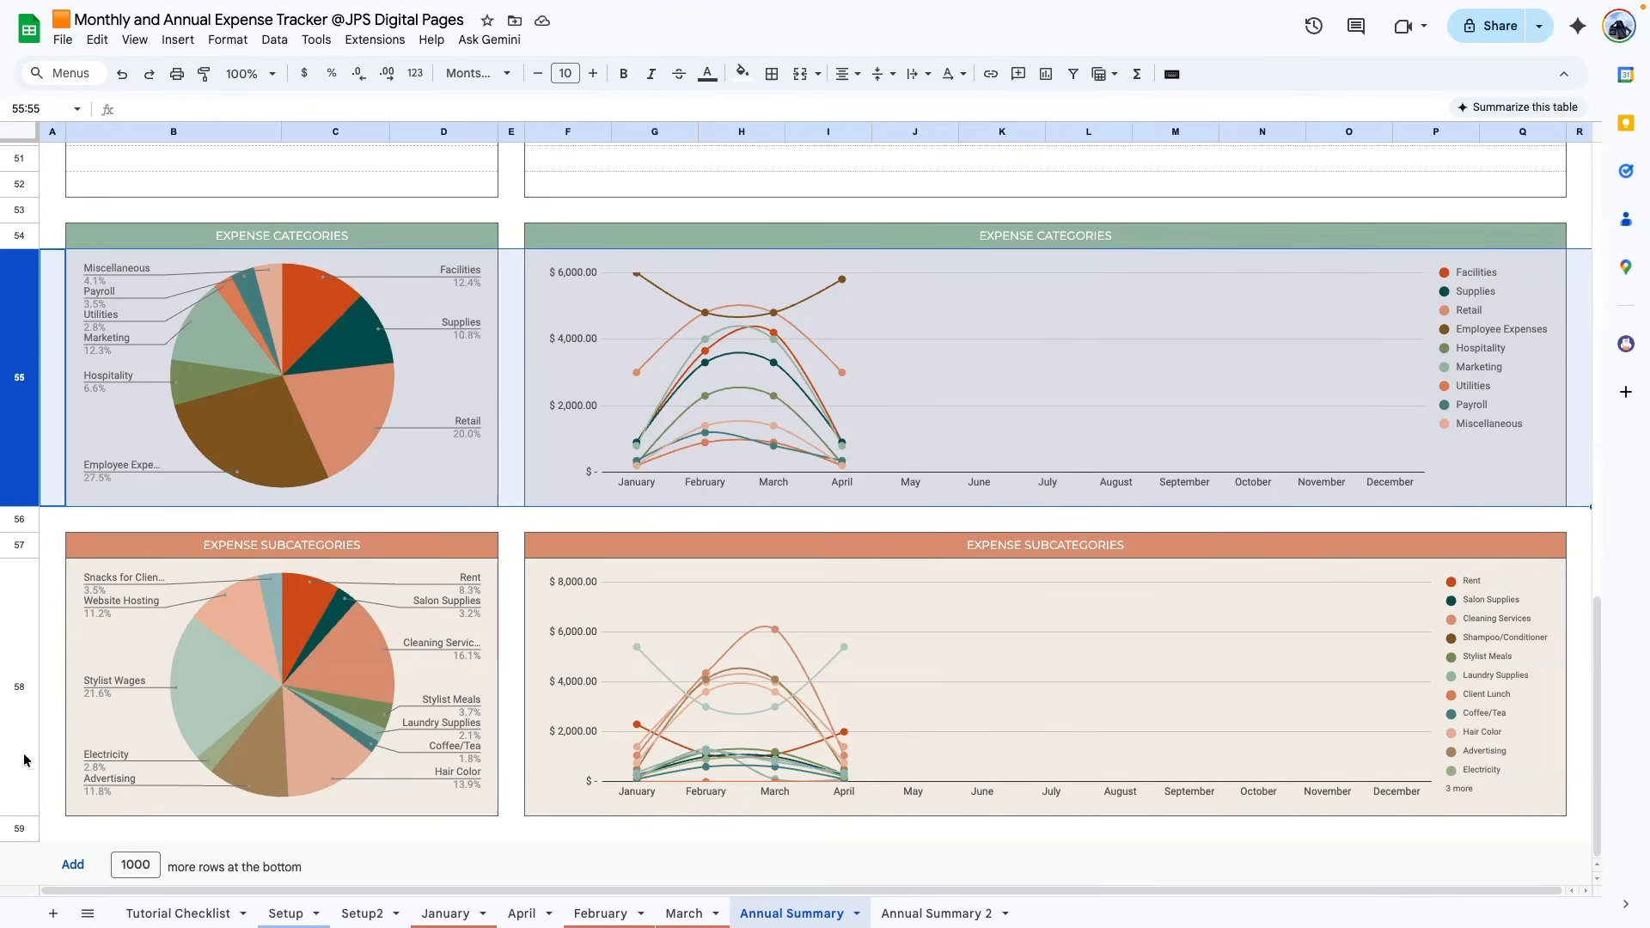
- Resize rows 56 and 58 of Annual Summary 2 to a height of 300
click(924, 912)
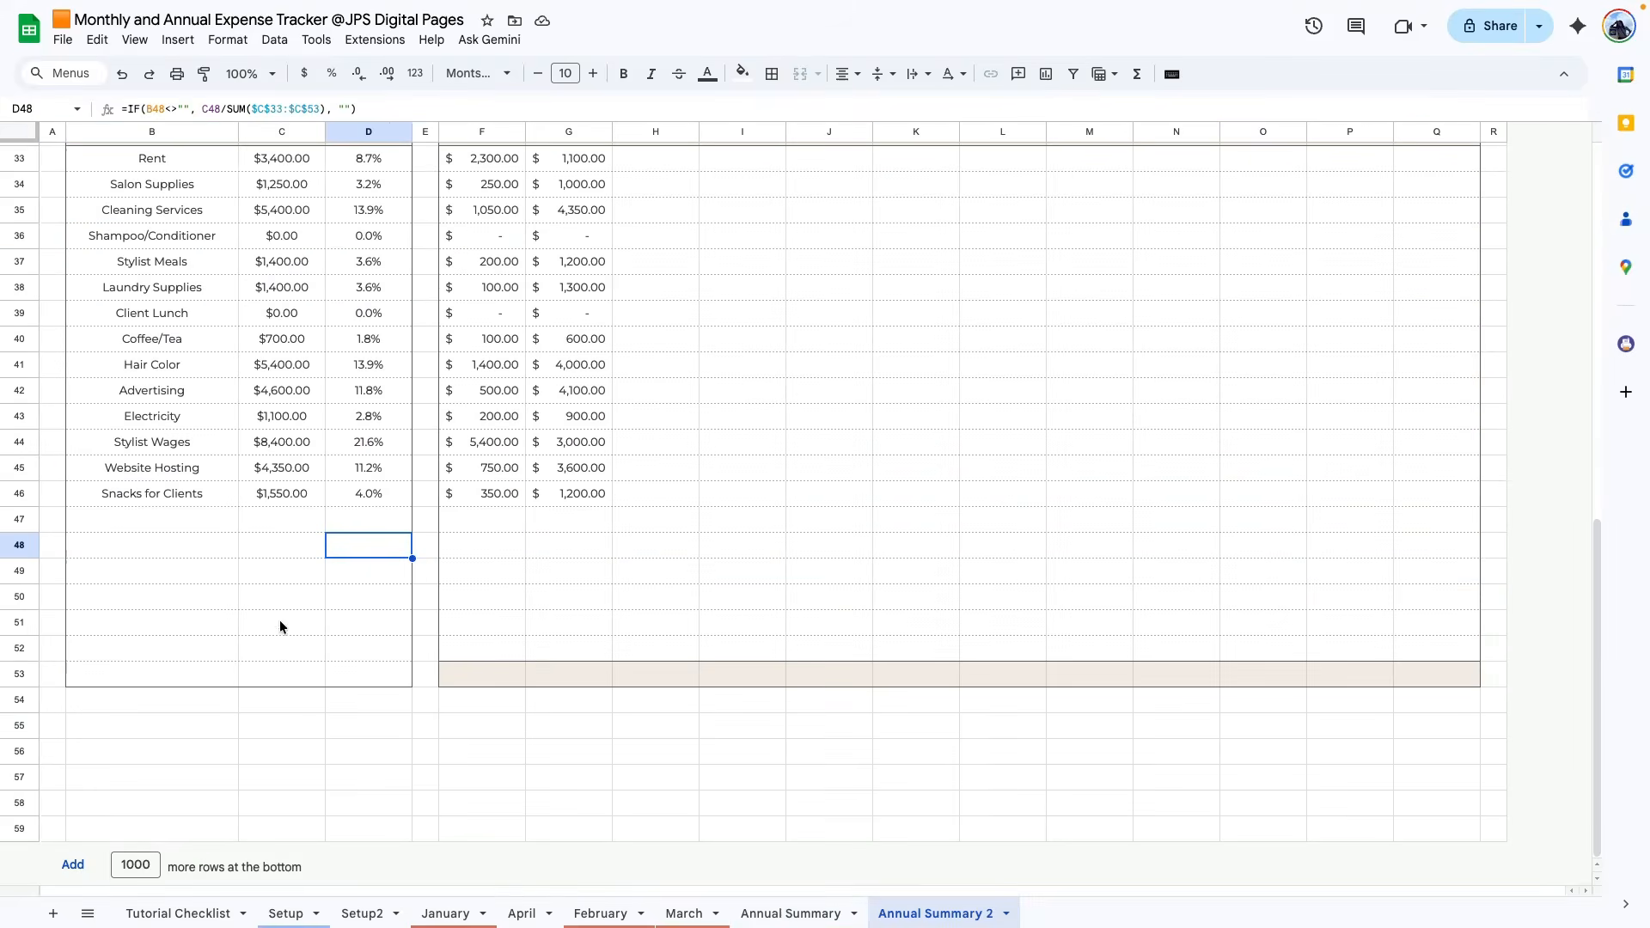
click(11, 700)
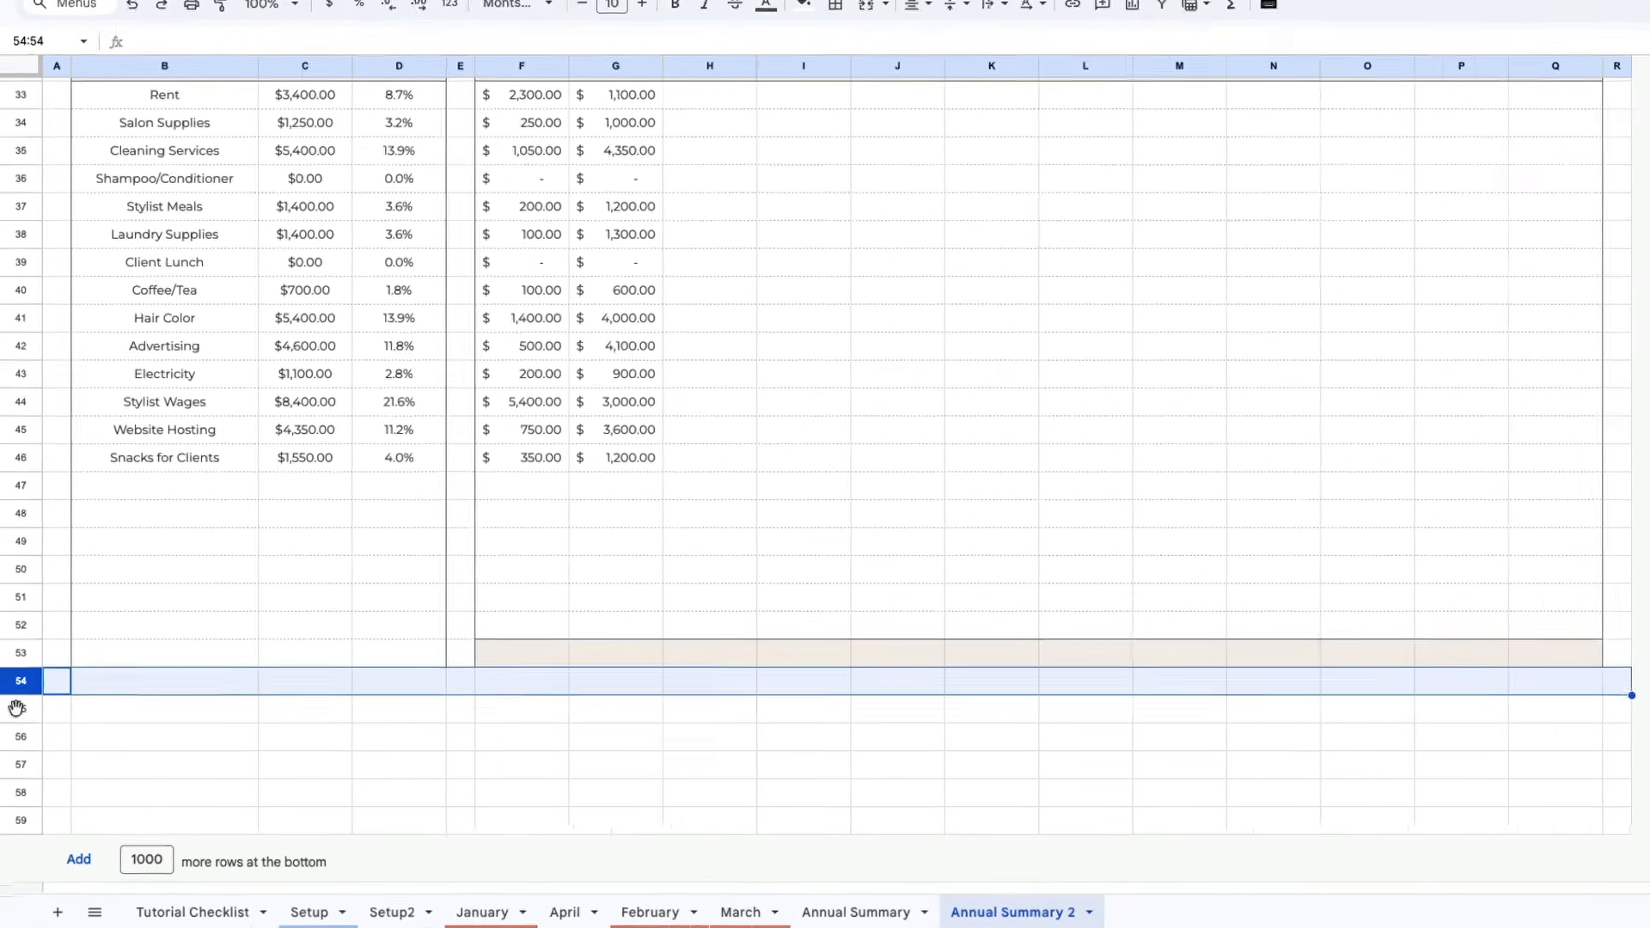
click(15, 726)
click(21, 751)
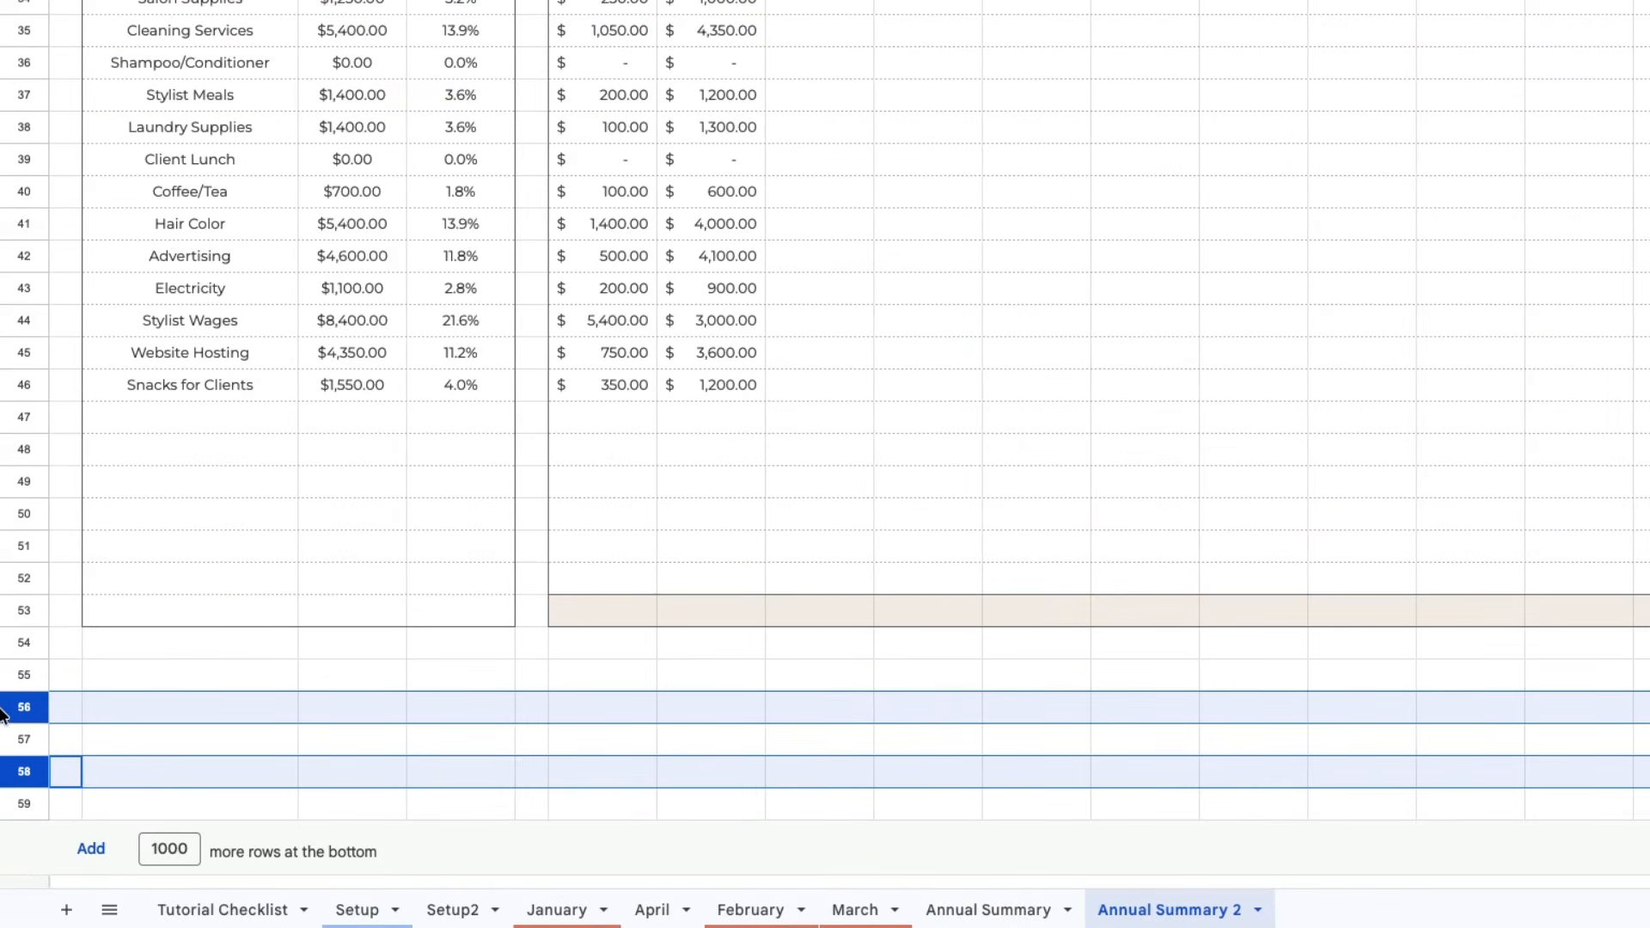
right_click(36, 778)
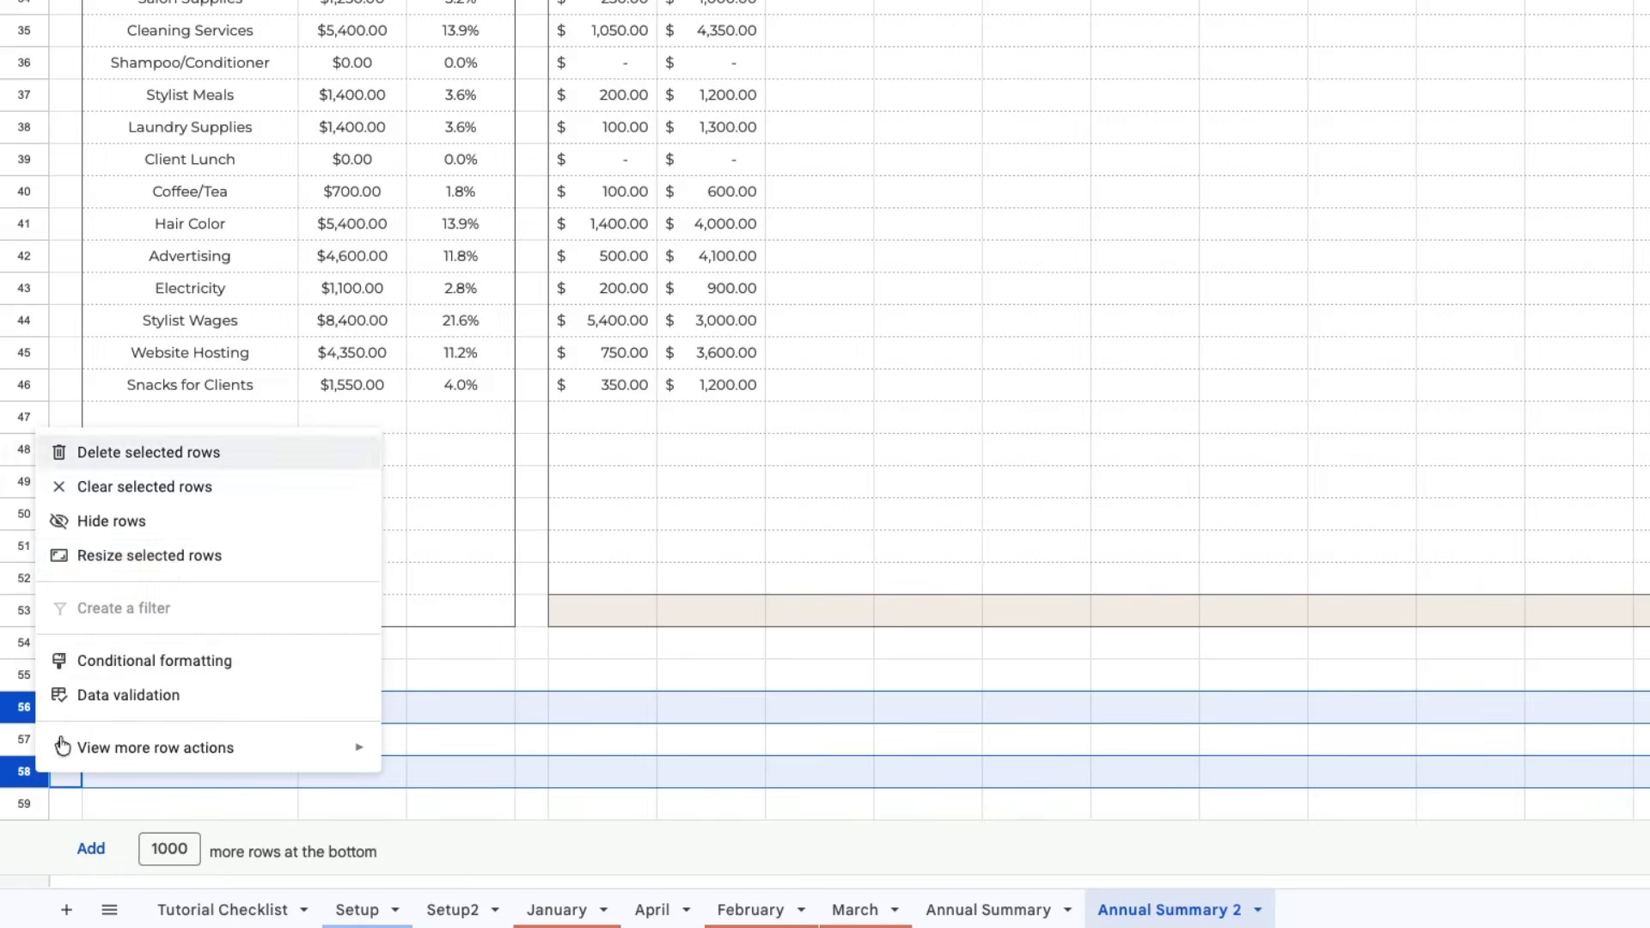
click(188, 555)
text(300)
key(Return)
- Add an outer border around B55:D56 for the first chart block
scroll(151, 442, down, 5)
click(95, 344)
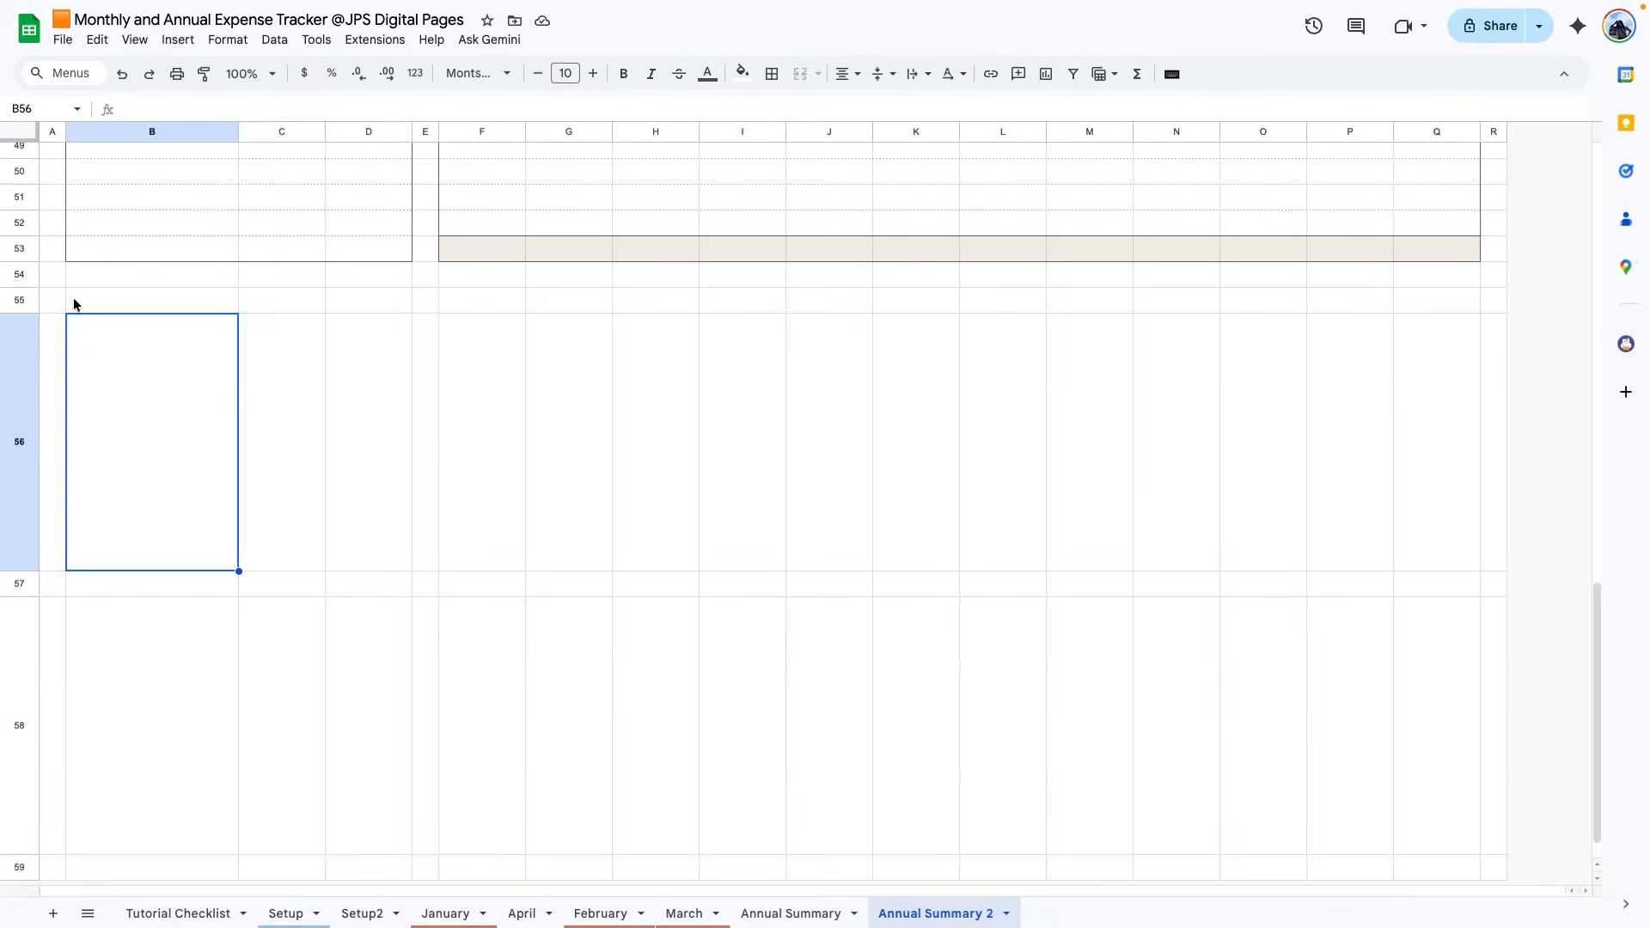
drag(73, 303, 346, 498)
click(170, 176)
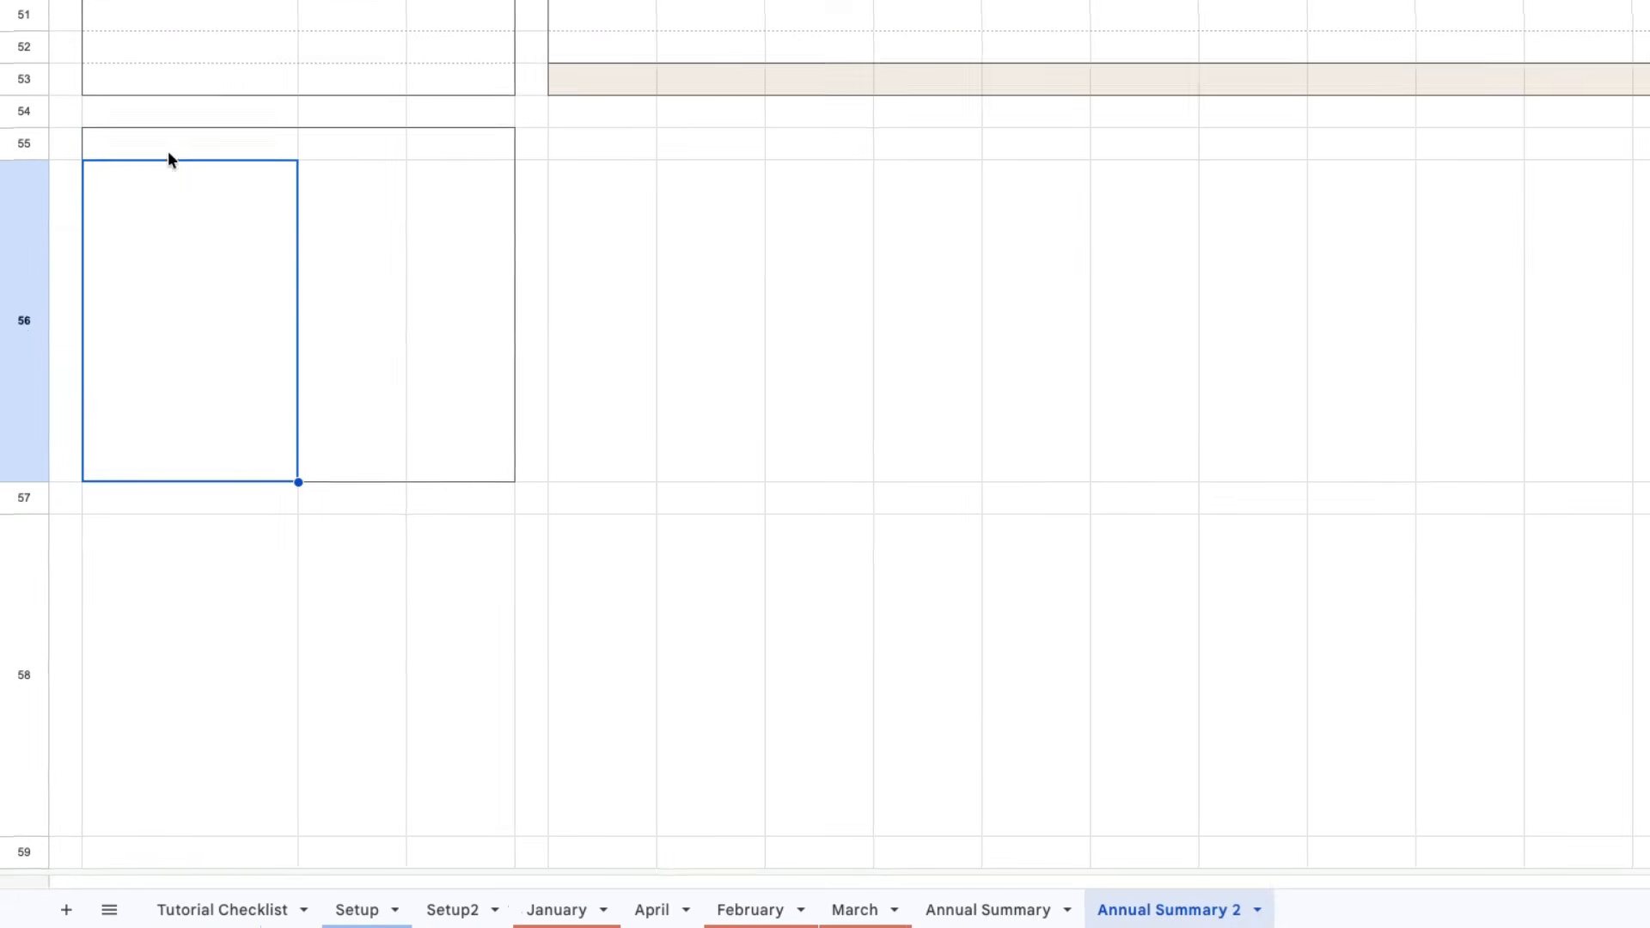
- Merge and border B55:D55 and B56:D56, and duplicate the finished block into rows 57 and 58
drag(168, 151, 449, 152)
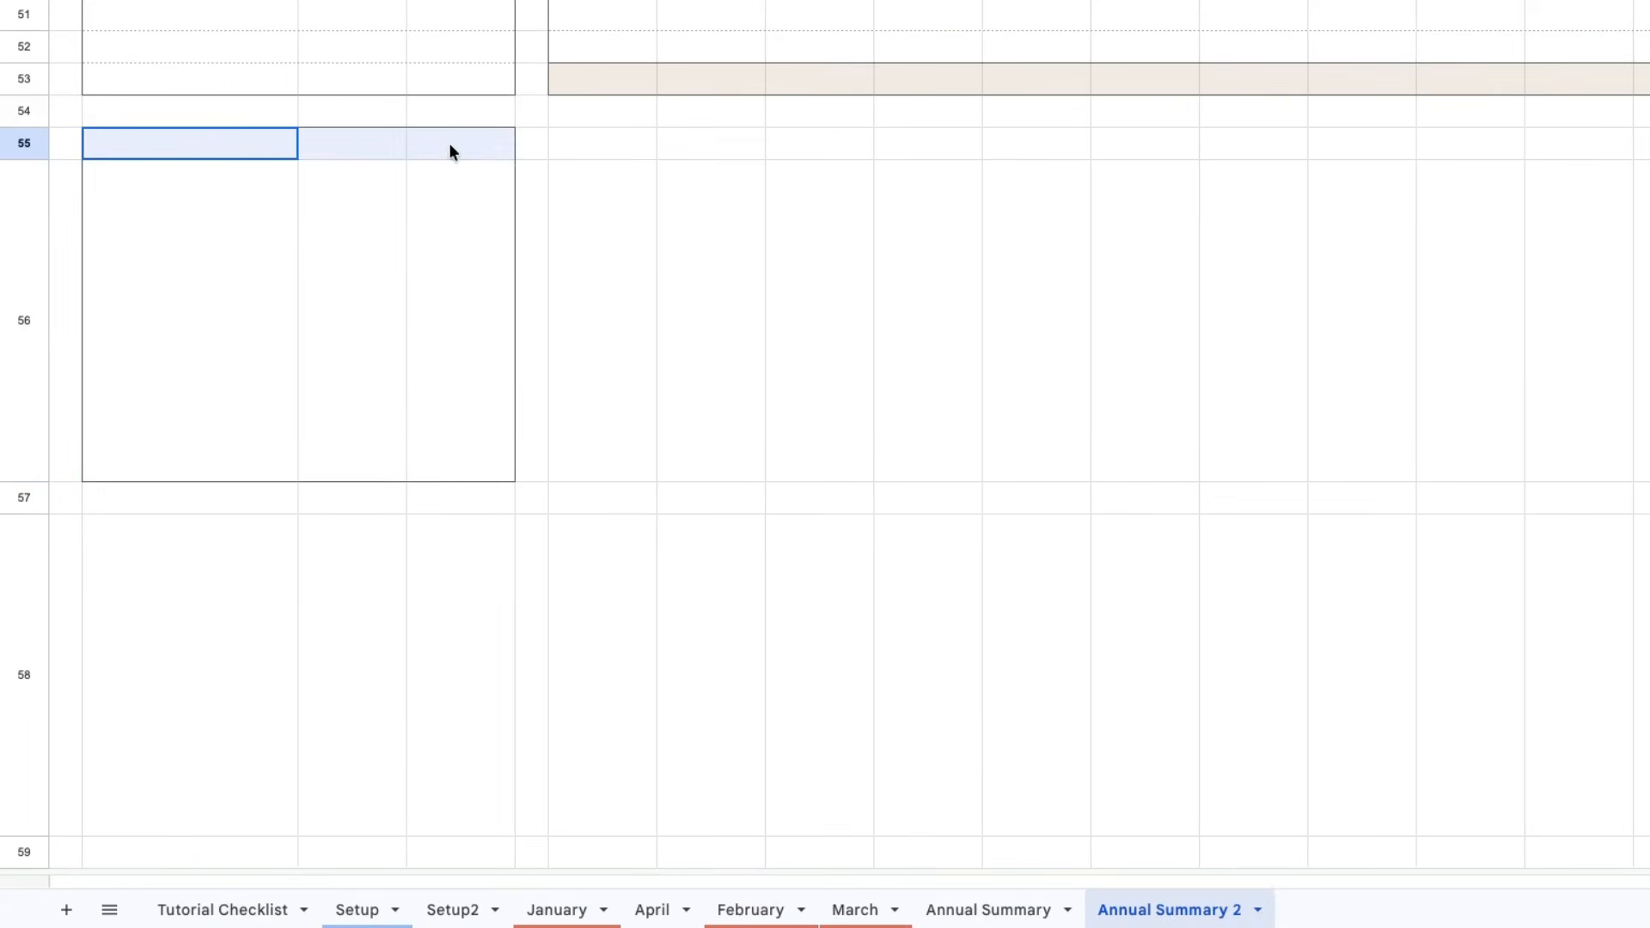
drag(198, 258, 464, 275)
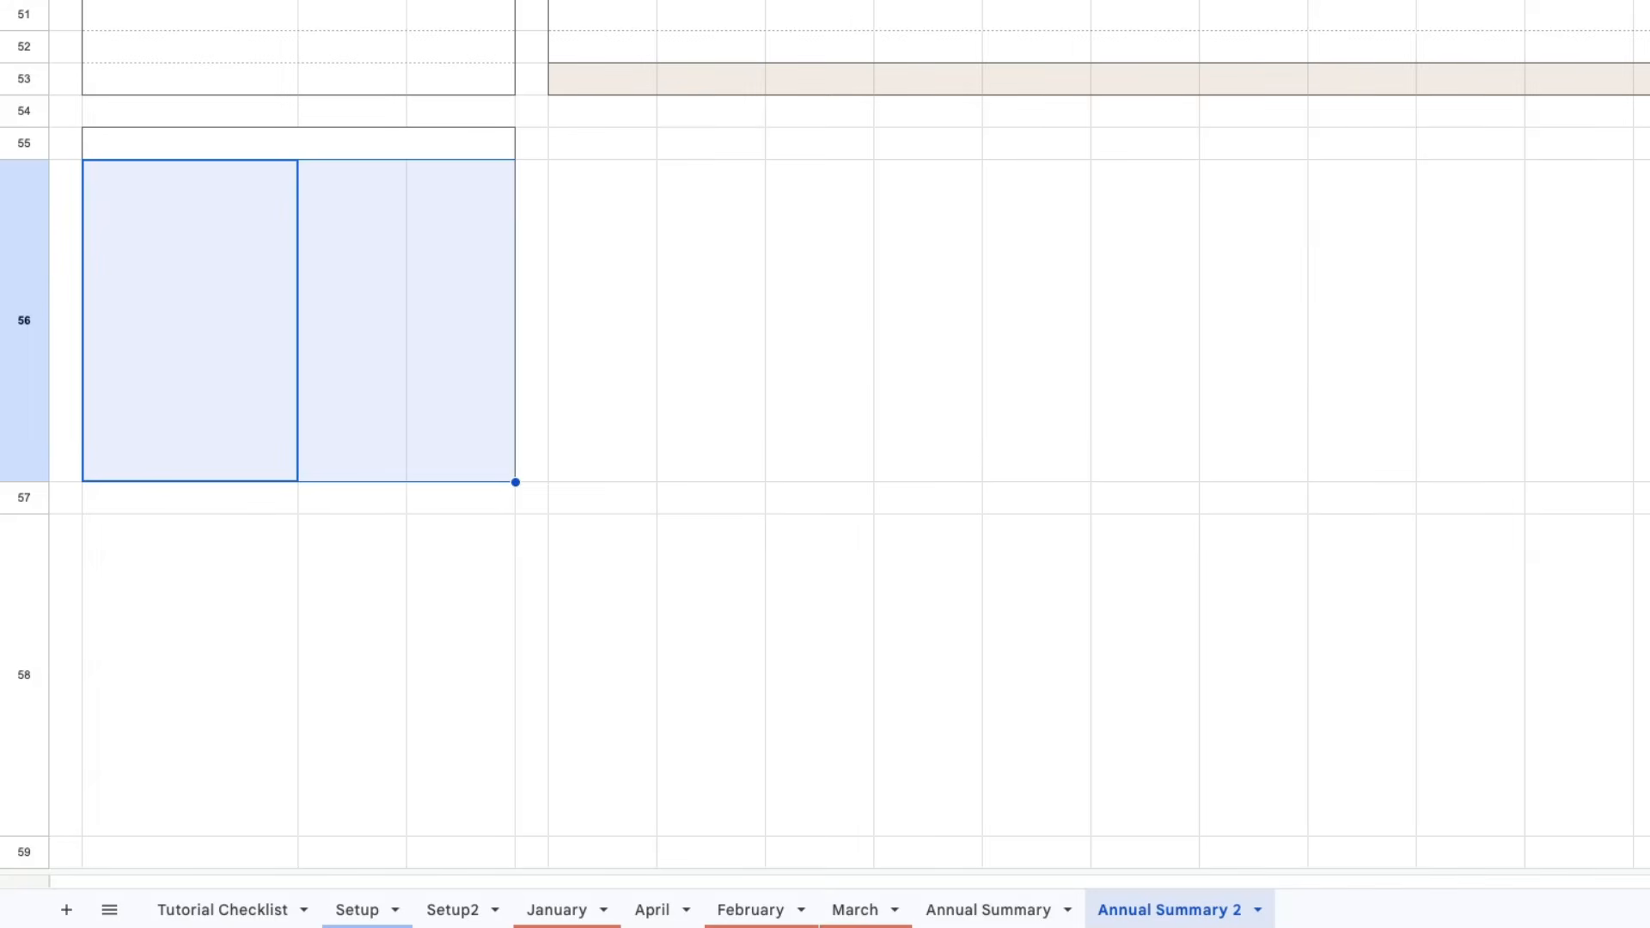
drag(332, 139, 316, 299)
key(super+c)
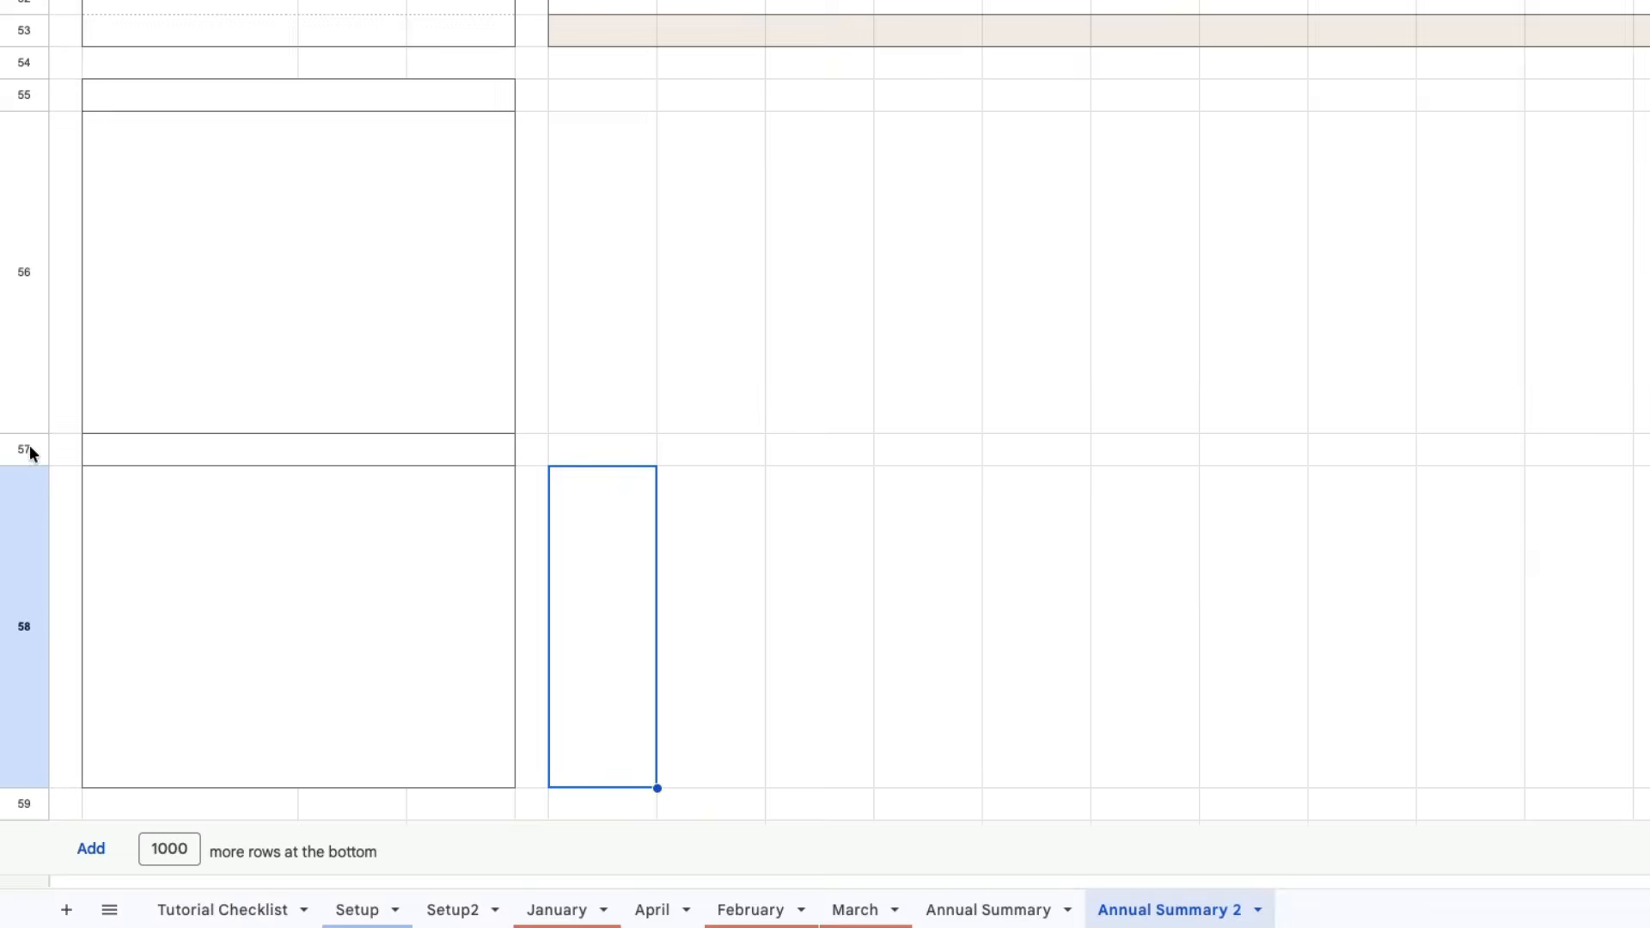
- Insert a row above row 57 and paste blank row 54 onto it as an unbordered spacer between the chart blocks
click(29, 447)
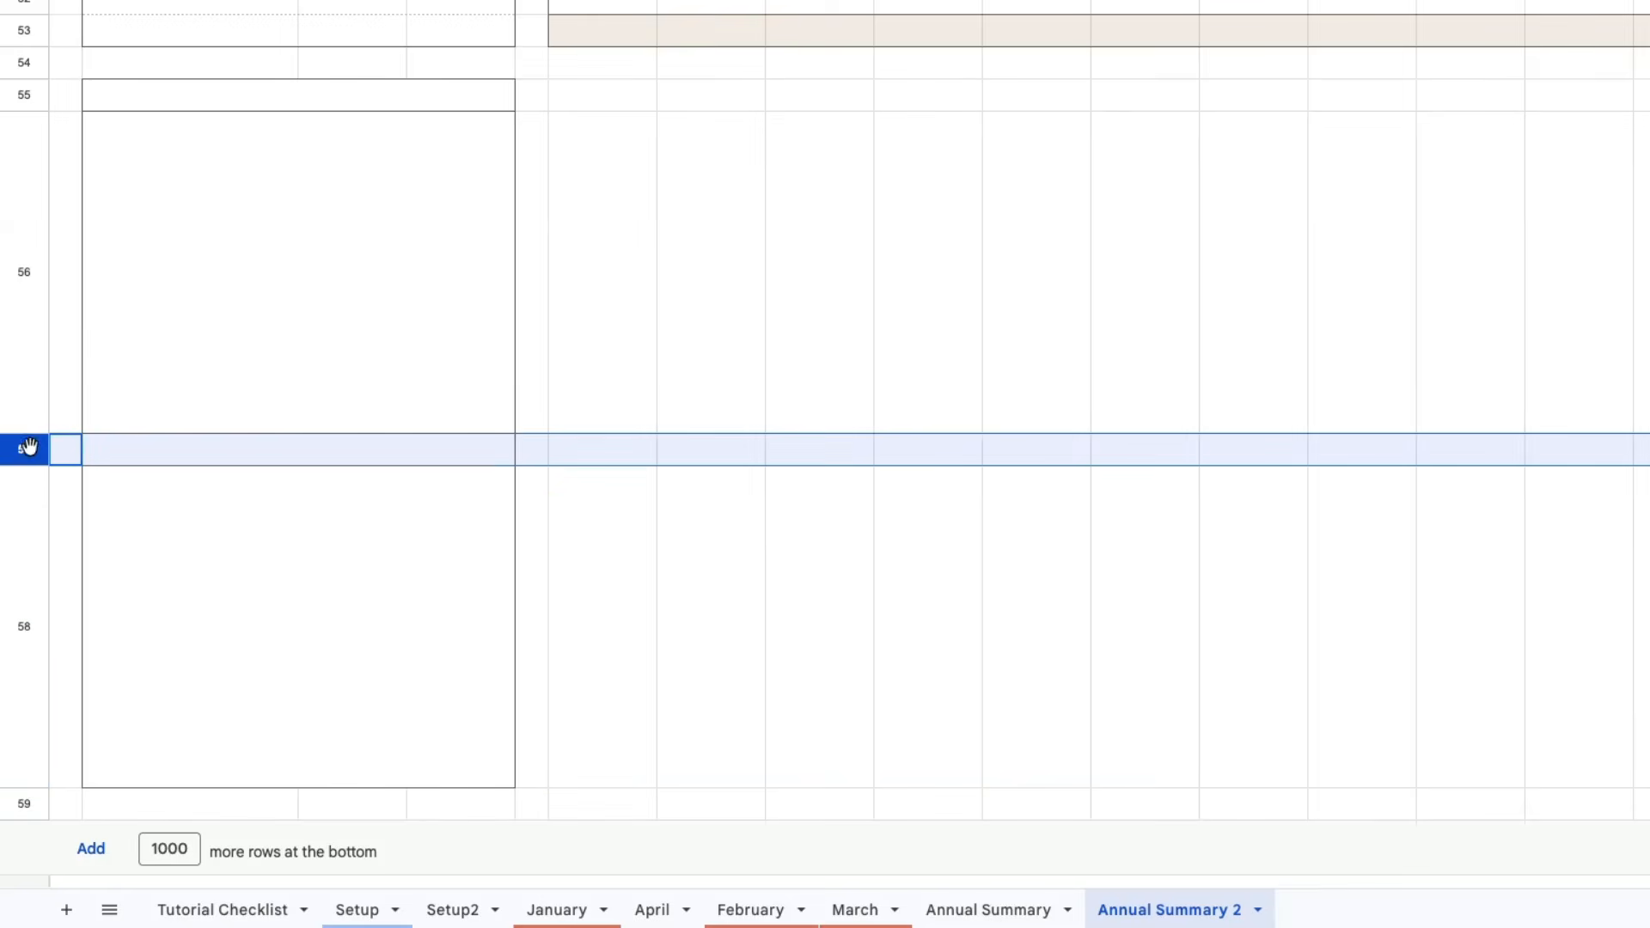
right_click(3, 450)
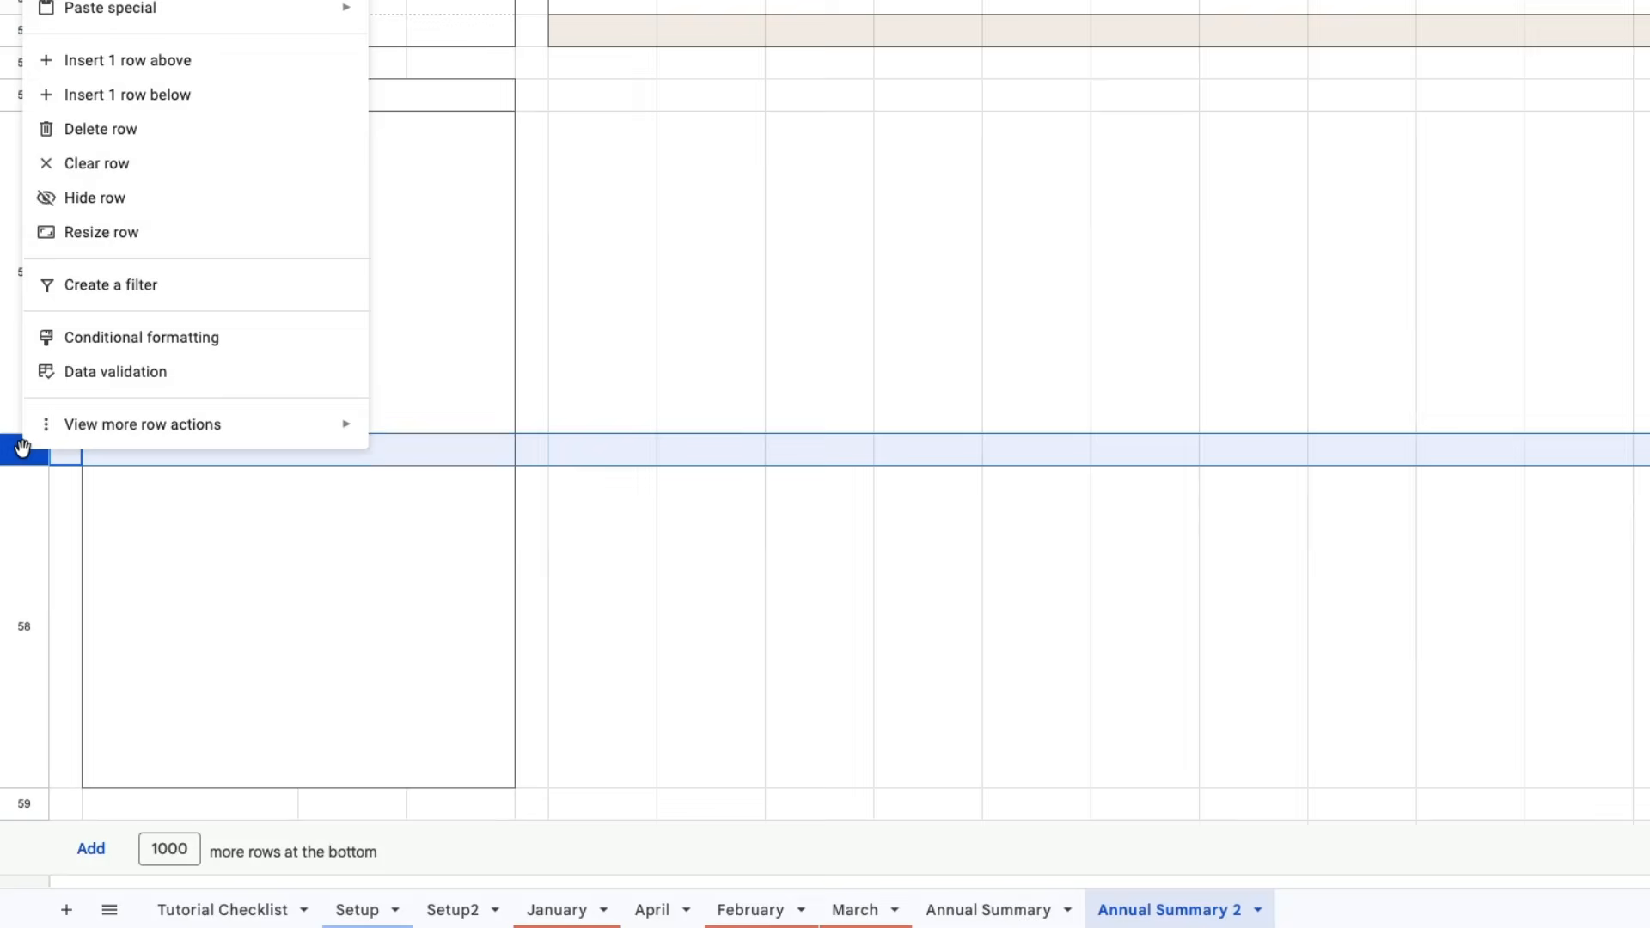
click(221, 61)
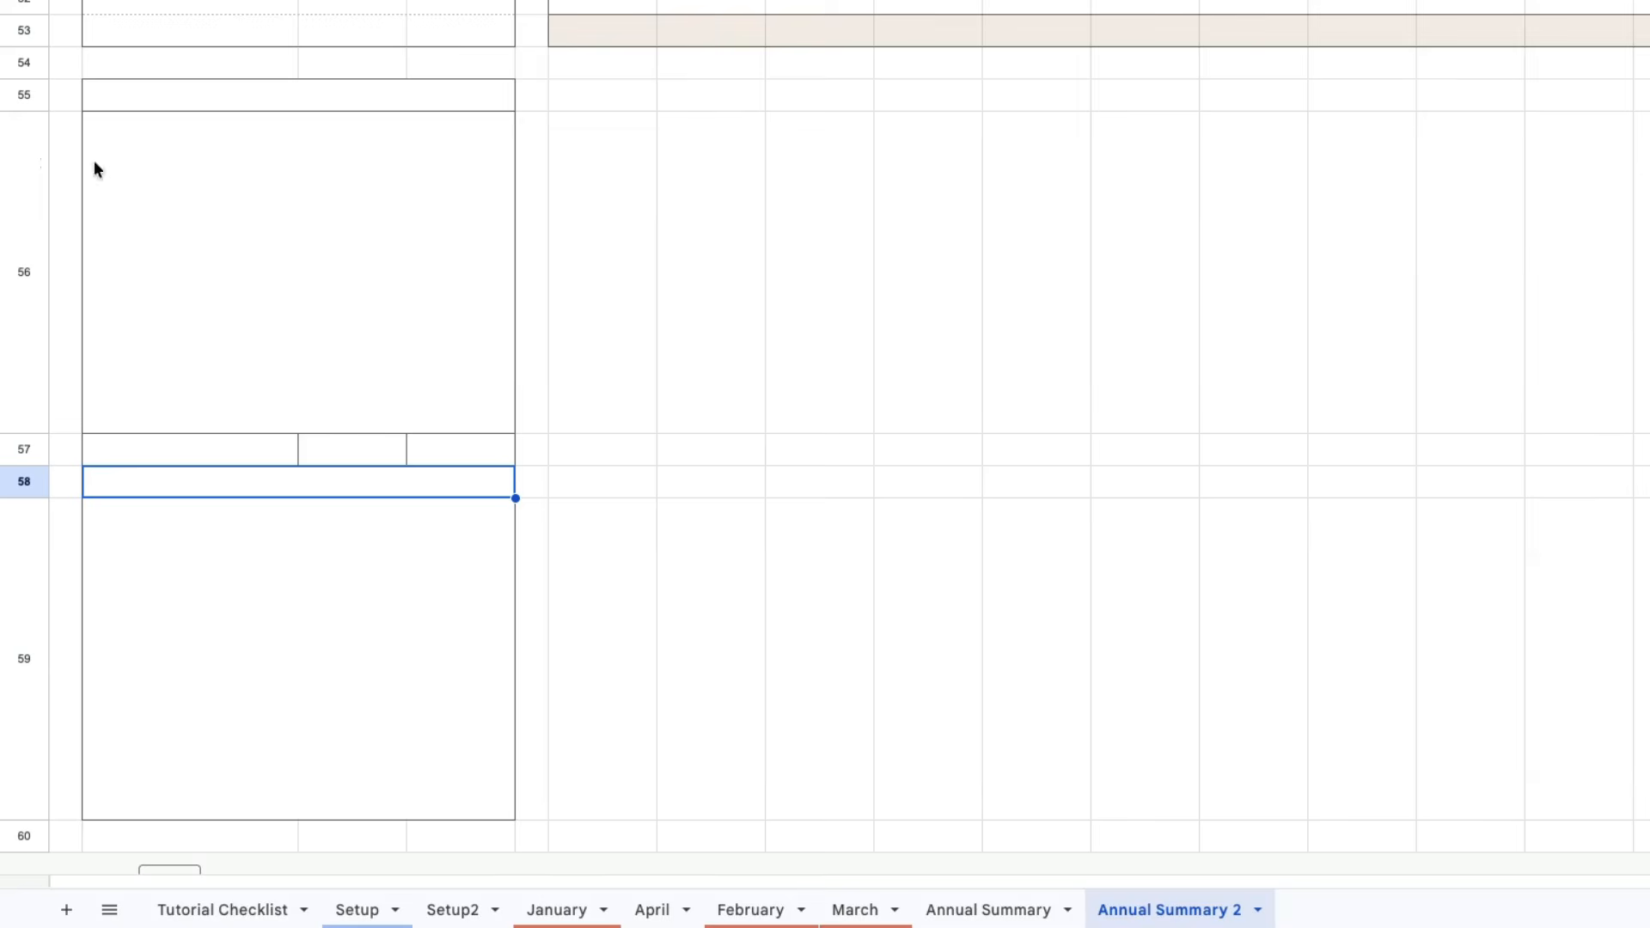
click(23, 62)
drag(21, 61, 19, 450)
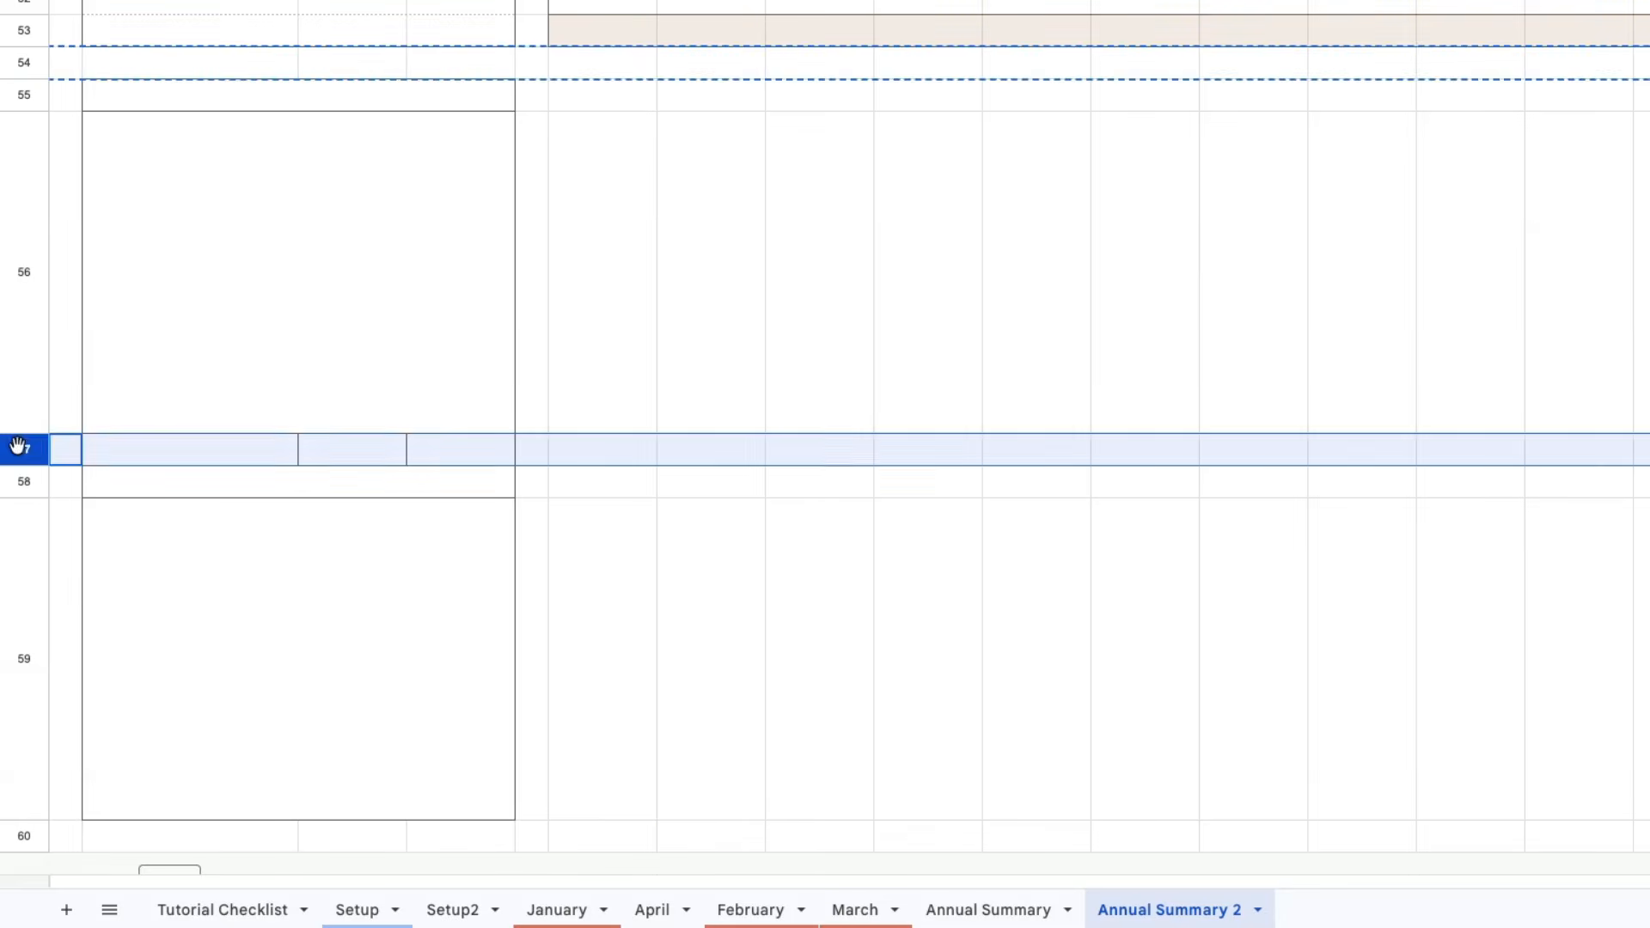
click(737, 678)
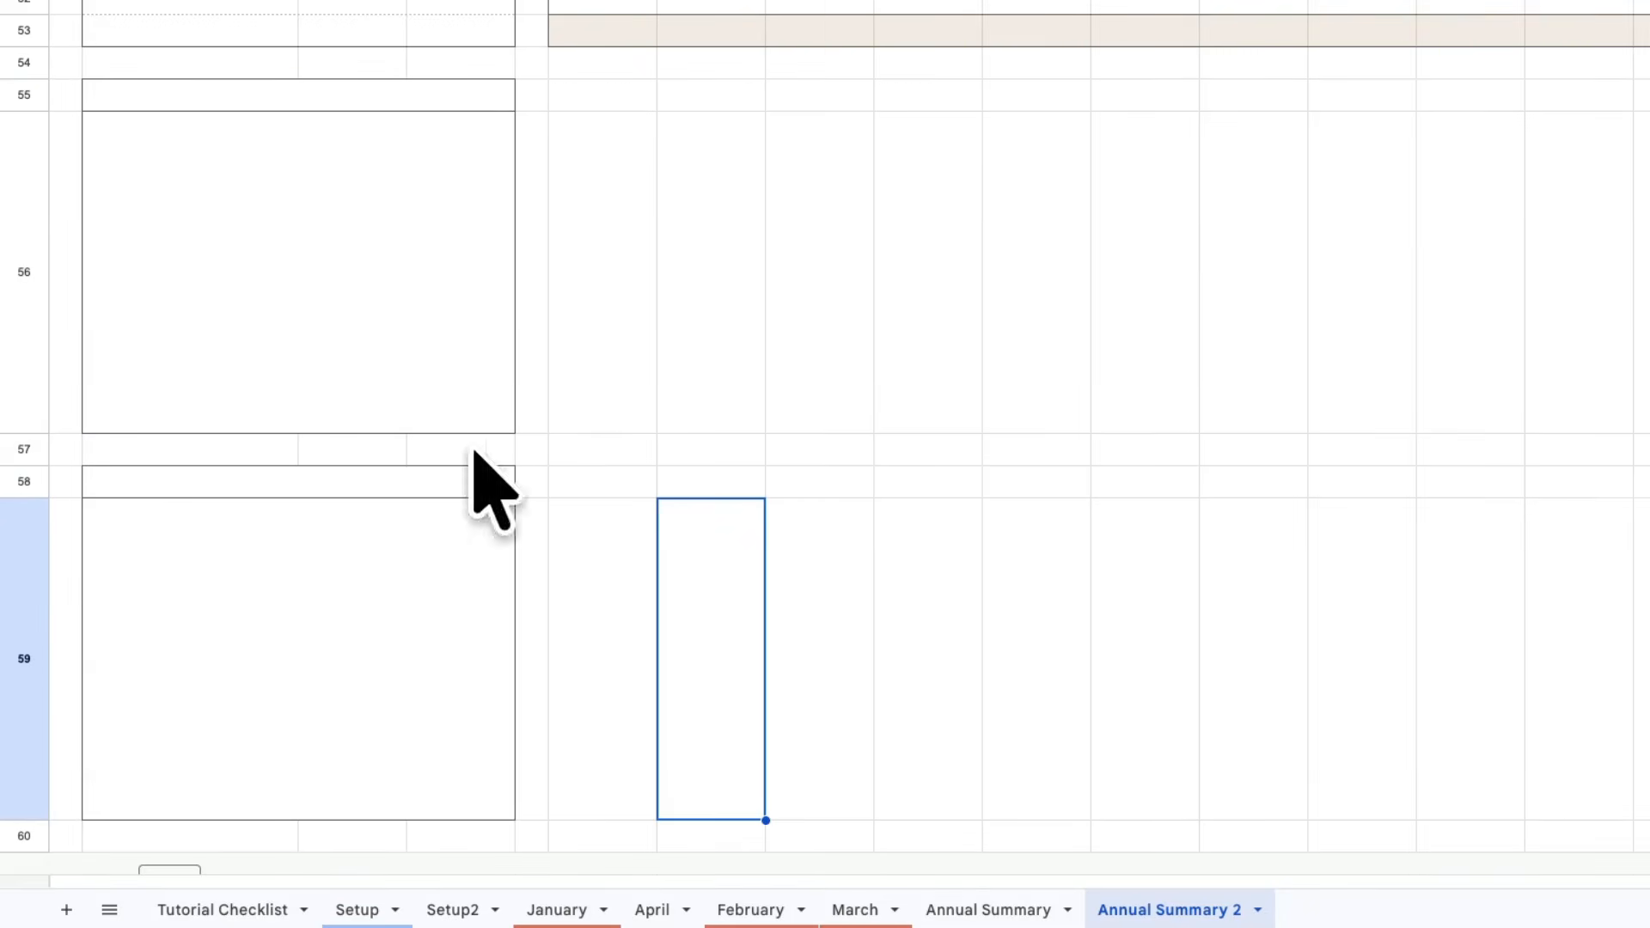
- Compare the empty chart blocks with the Annual Summary chart headers, pie charts and their source category and subcategory tables
click(211, 100)
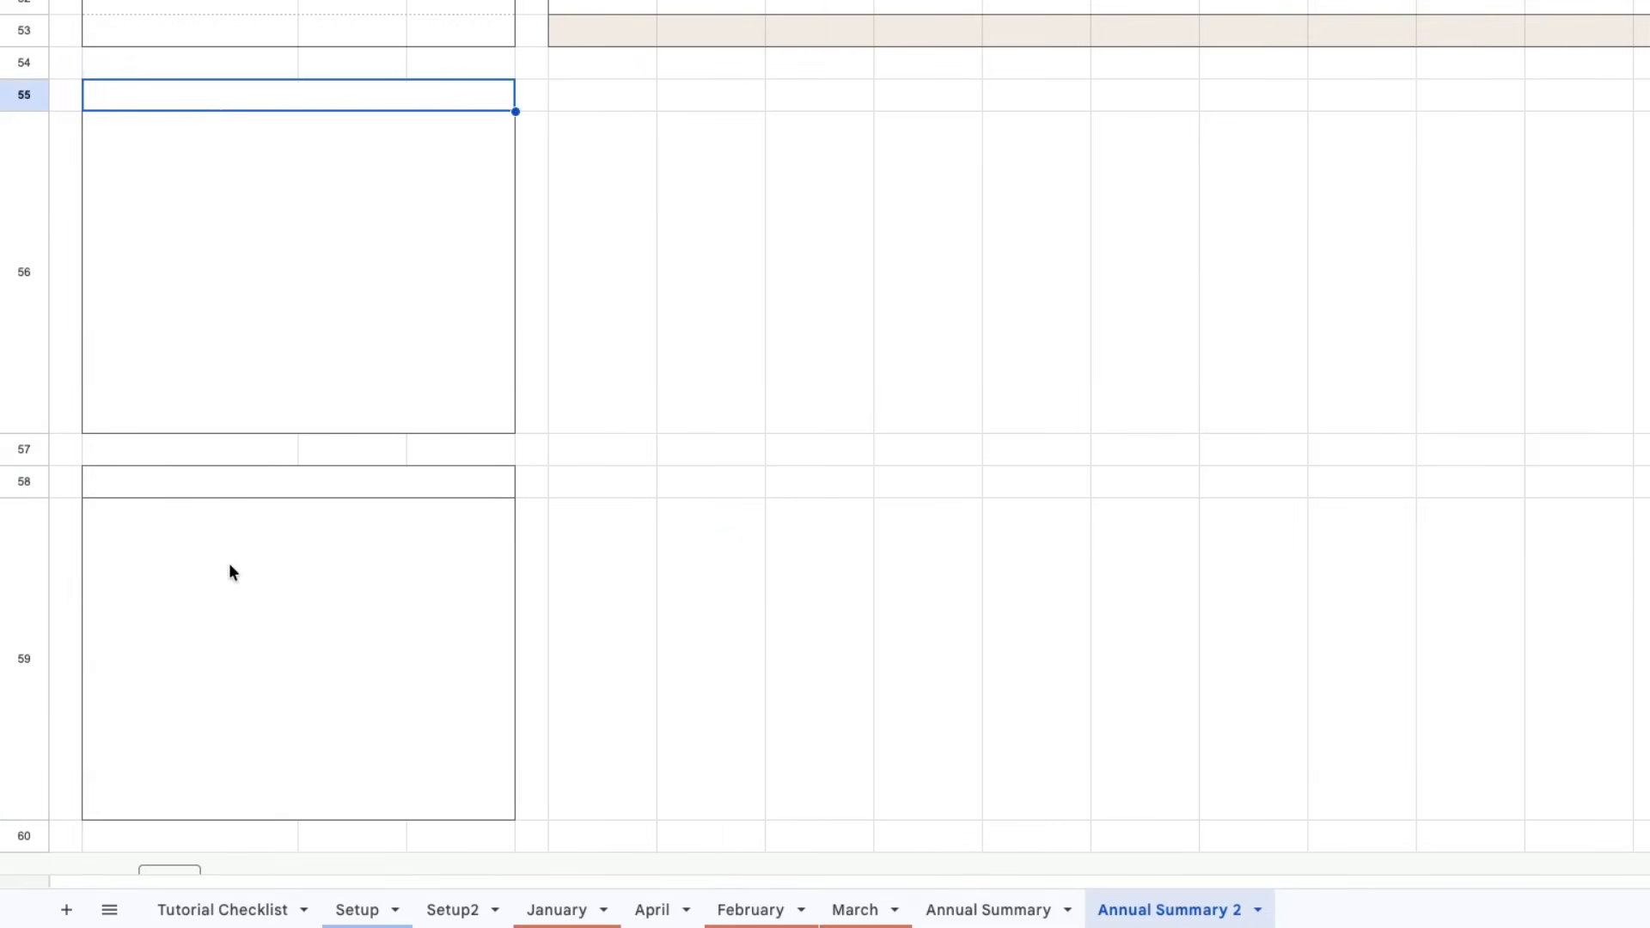
click(251, 608)
click(989, 910)
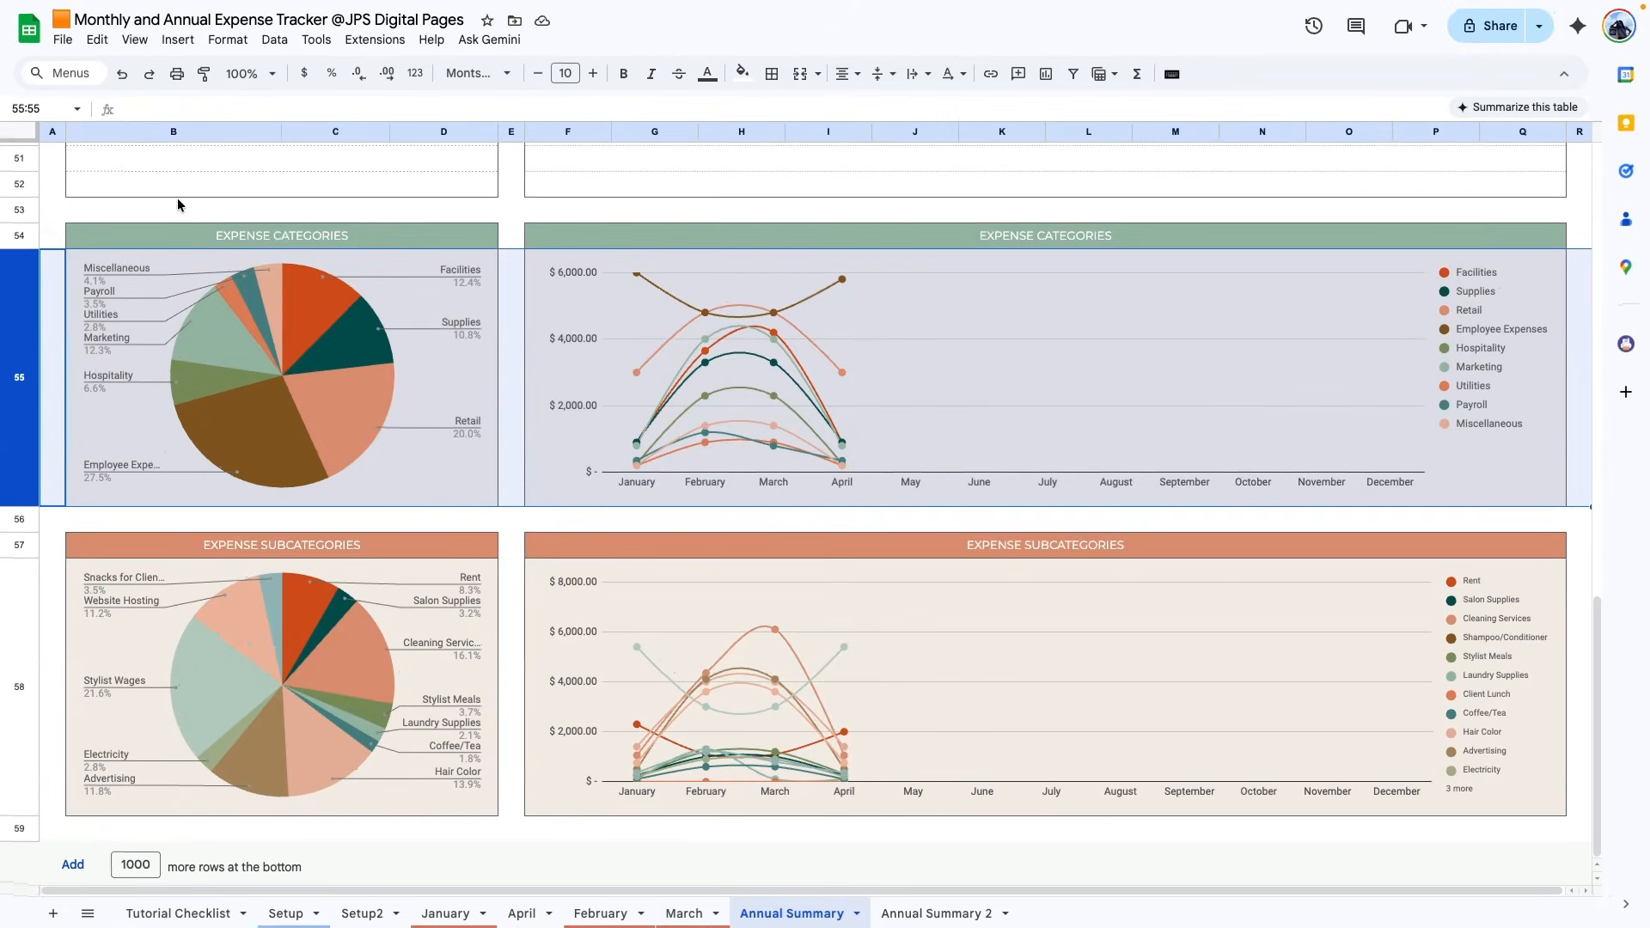
click(277, 230)
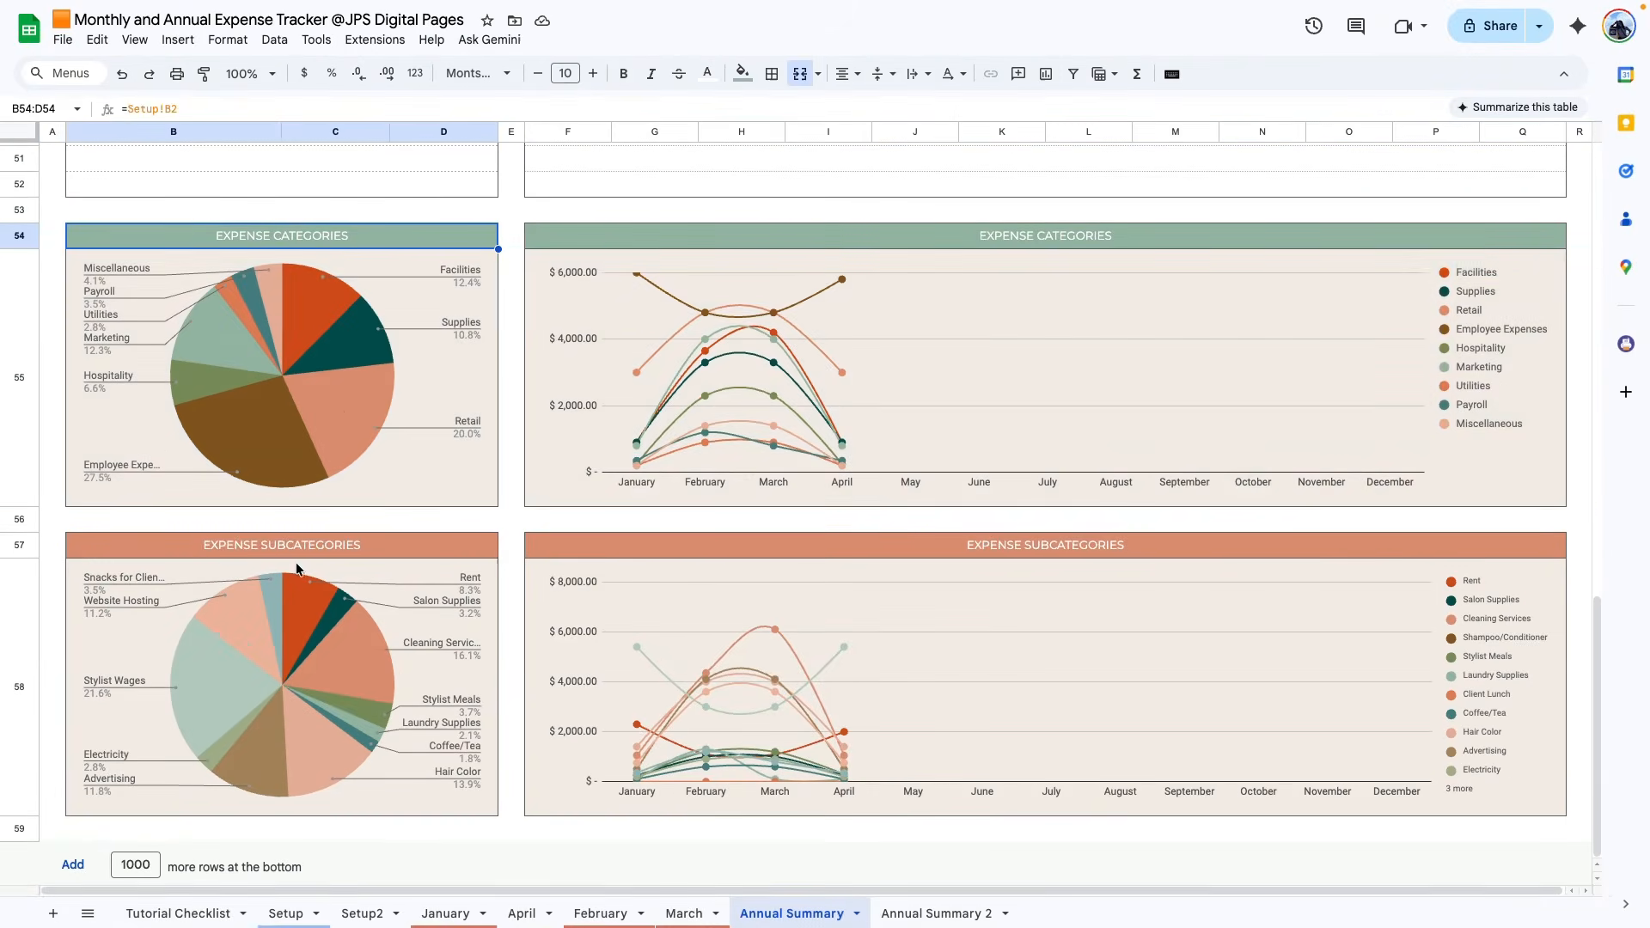
scroll(349, 311, up, 15)
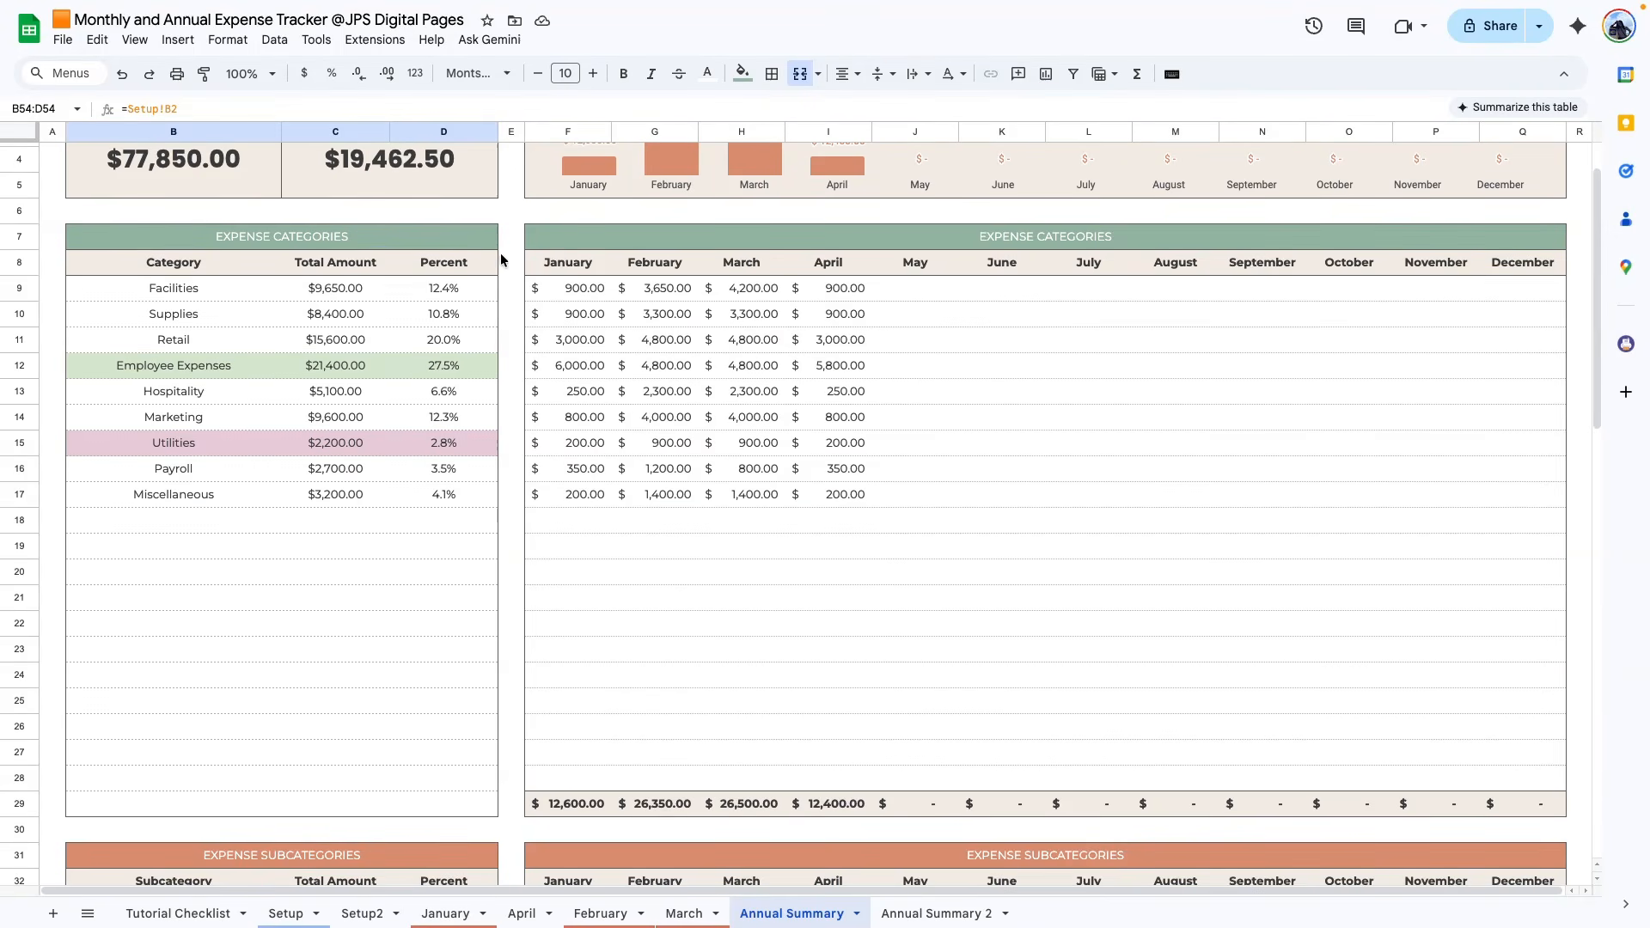
drag(478, 290, 460, 471)
scroll(379, 519, down, 12)
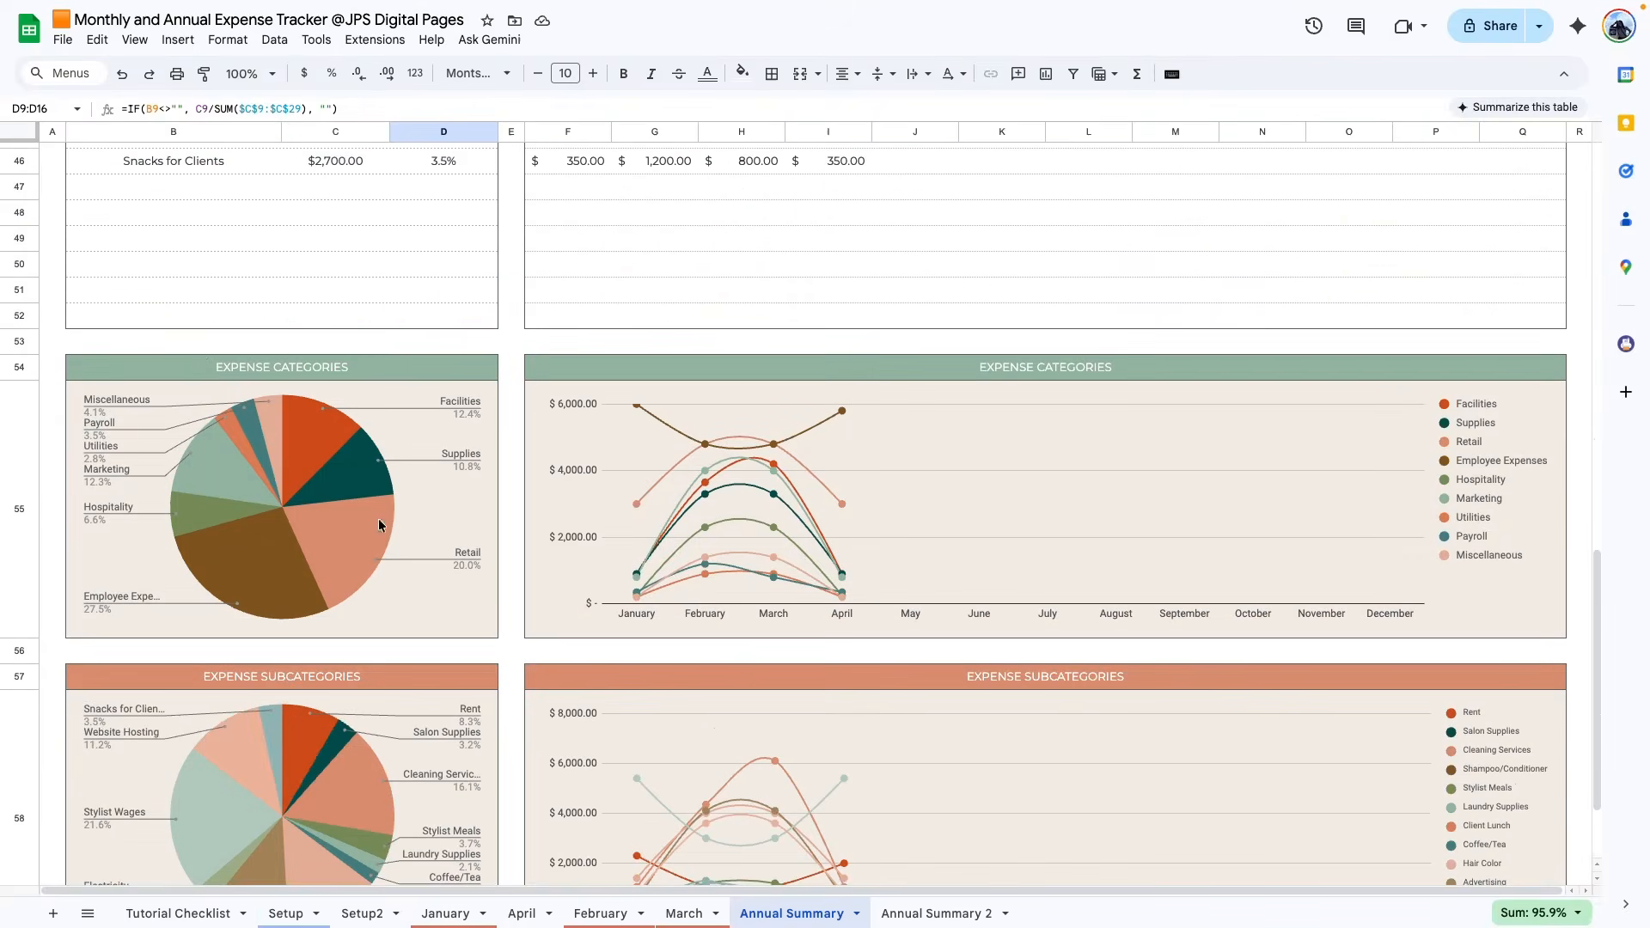
scroll(421, 510, down, 3)
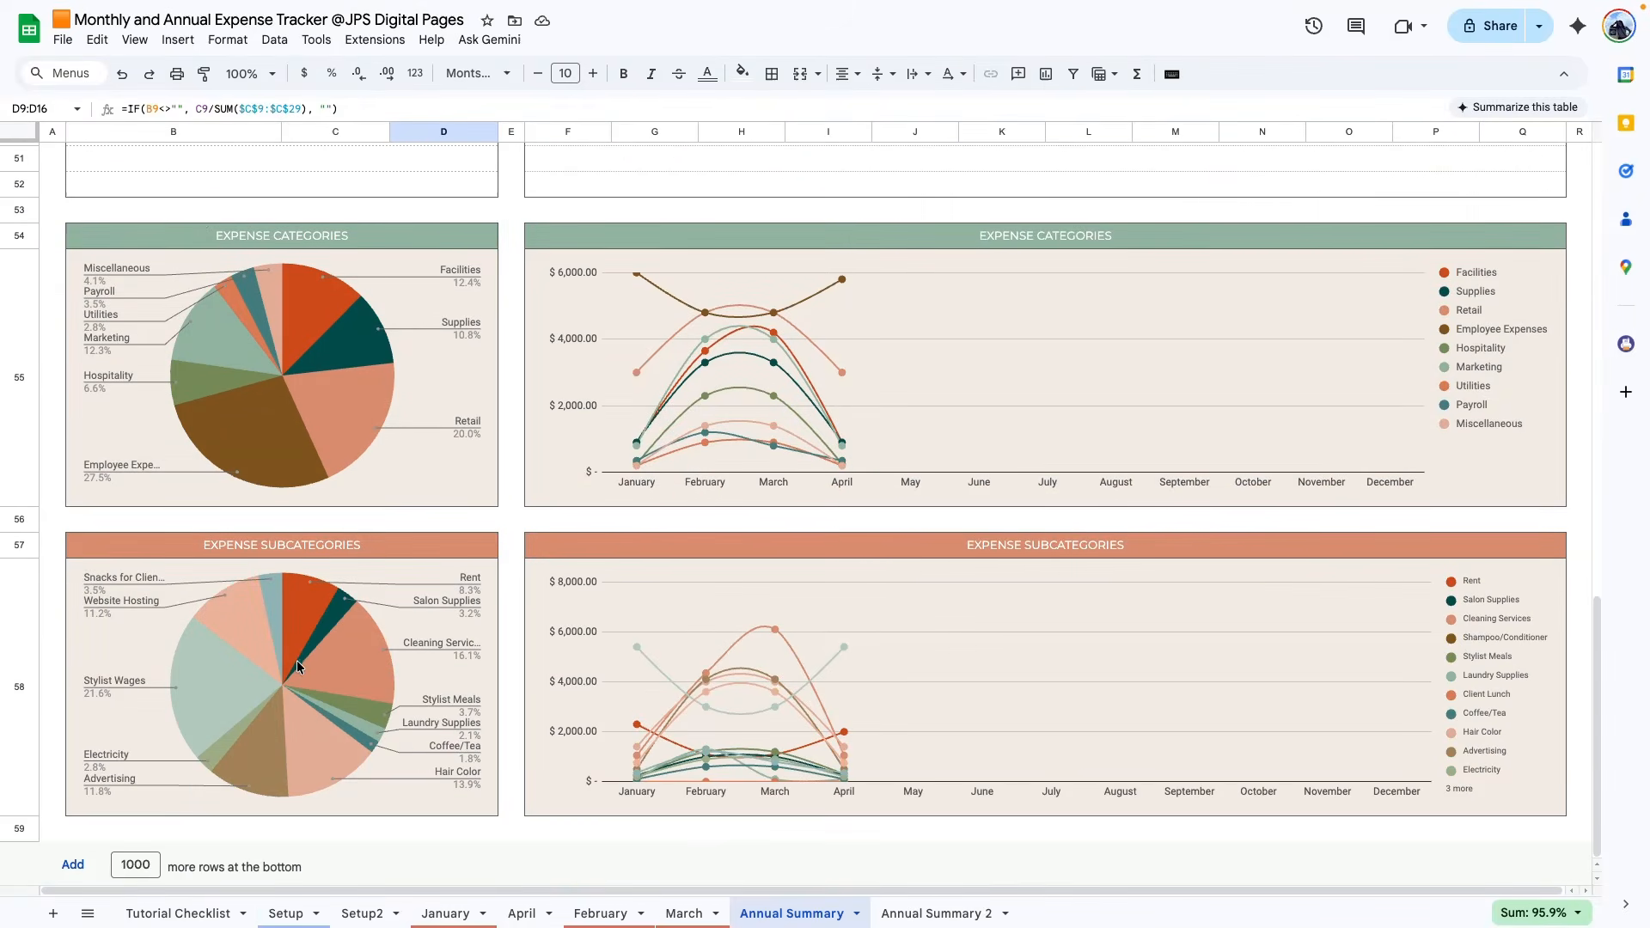
scroll(326, 636, up, 5)
scroll(349, 607, up, 5)
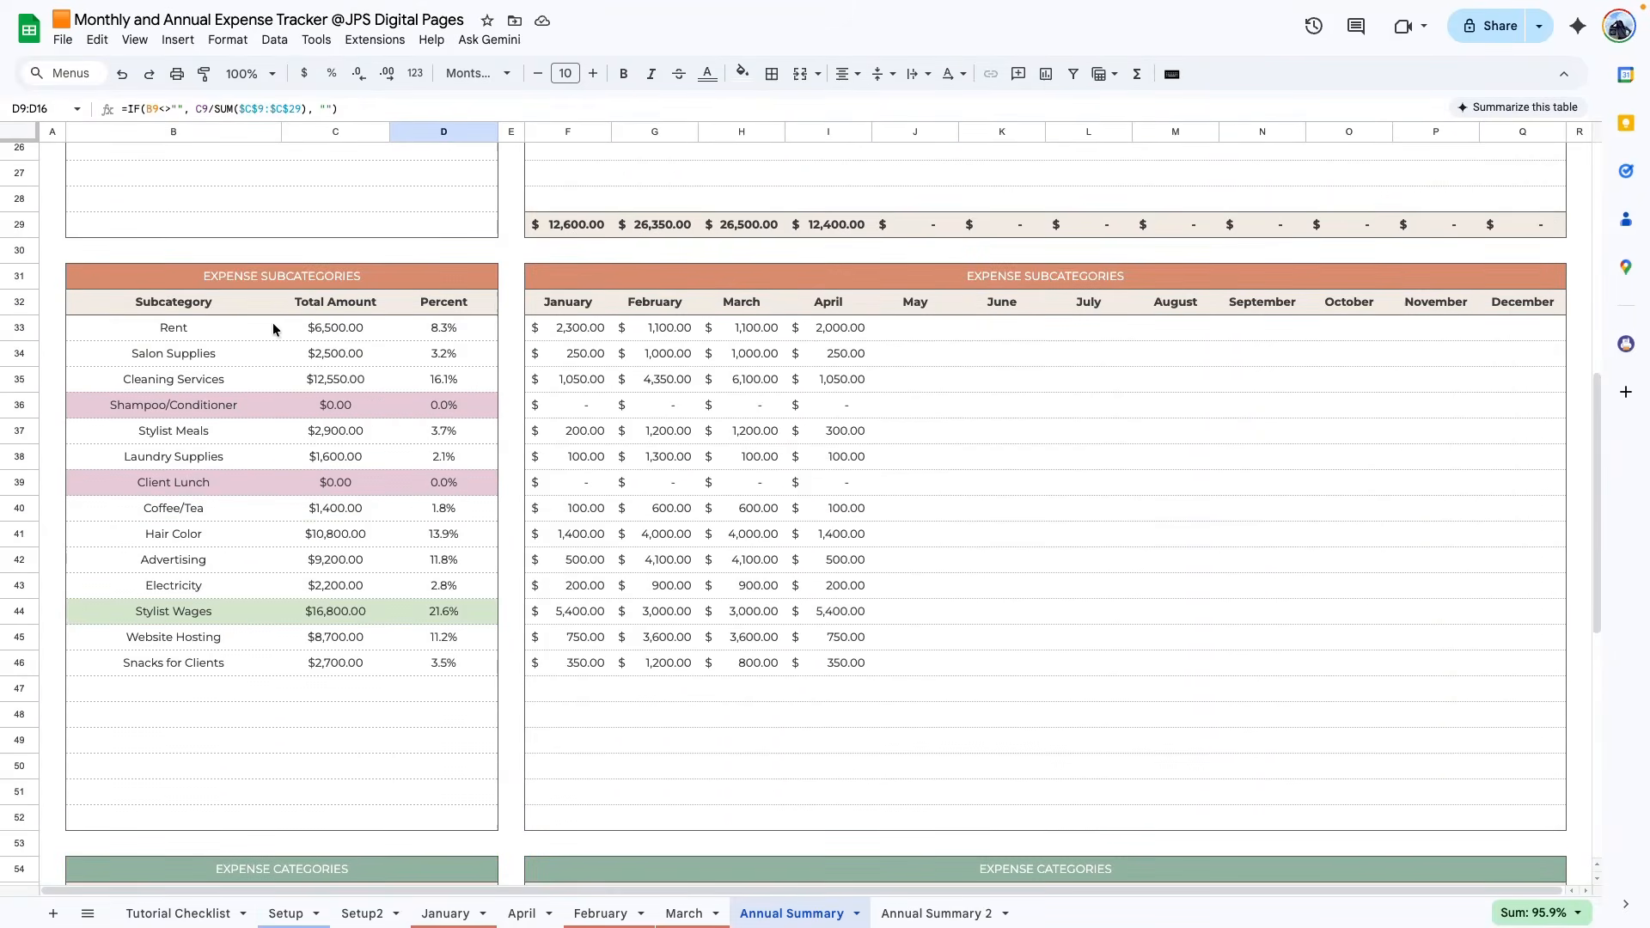
scroll(321, 640, down, 7)
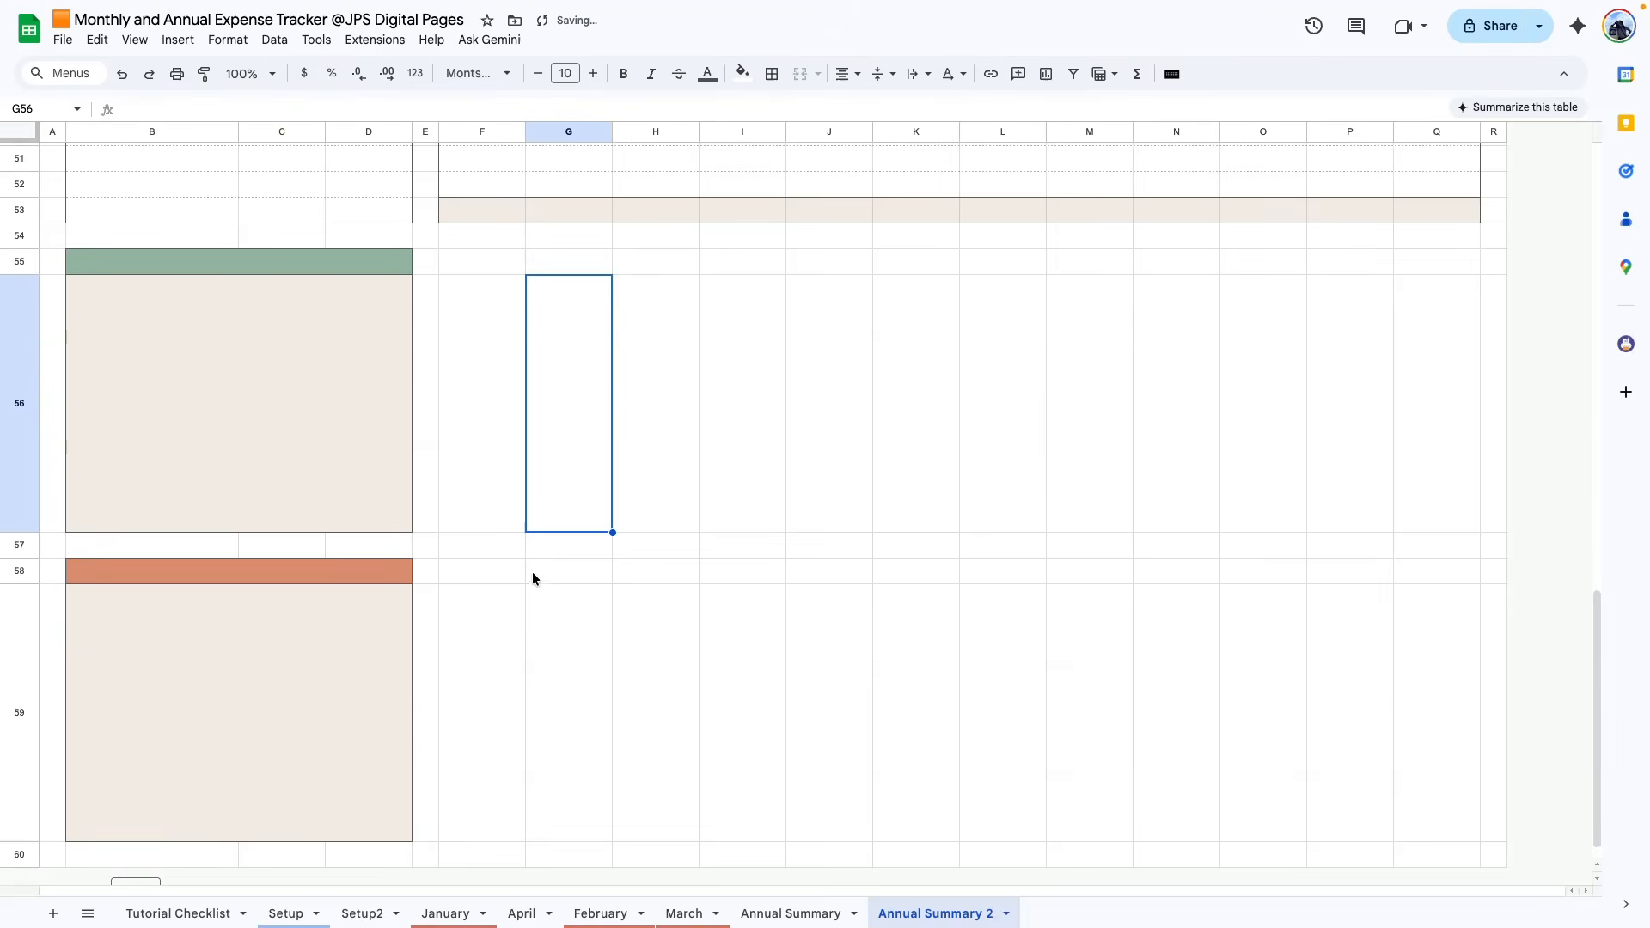
- Insert a pie chart from the category names and total amounts in B8:C29 and delete its title
scroll(533, 574, up, 2)
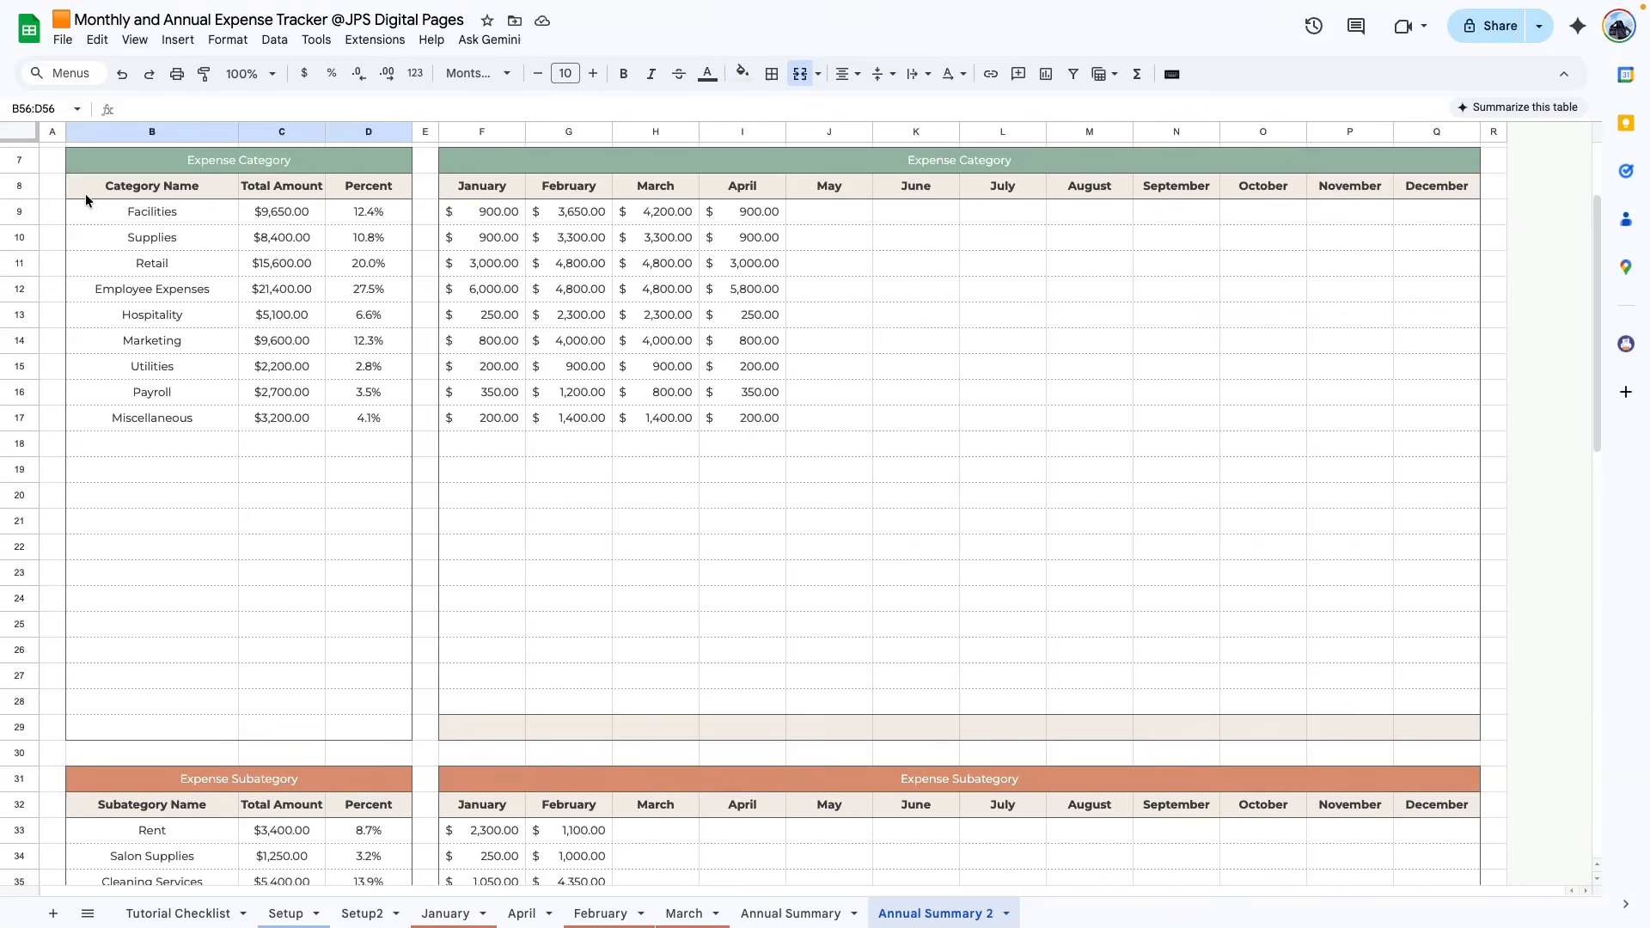
drag(85, 201, 305, 732)
click(1046, 73)
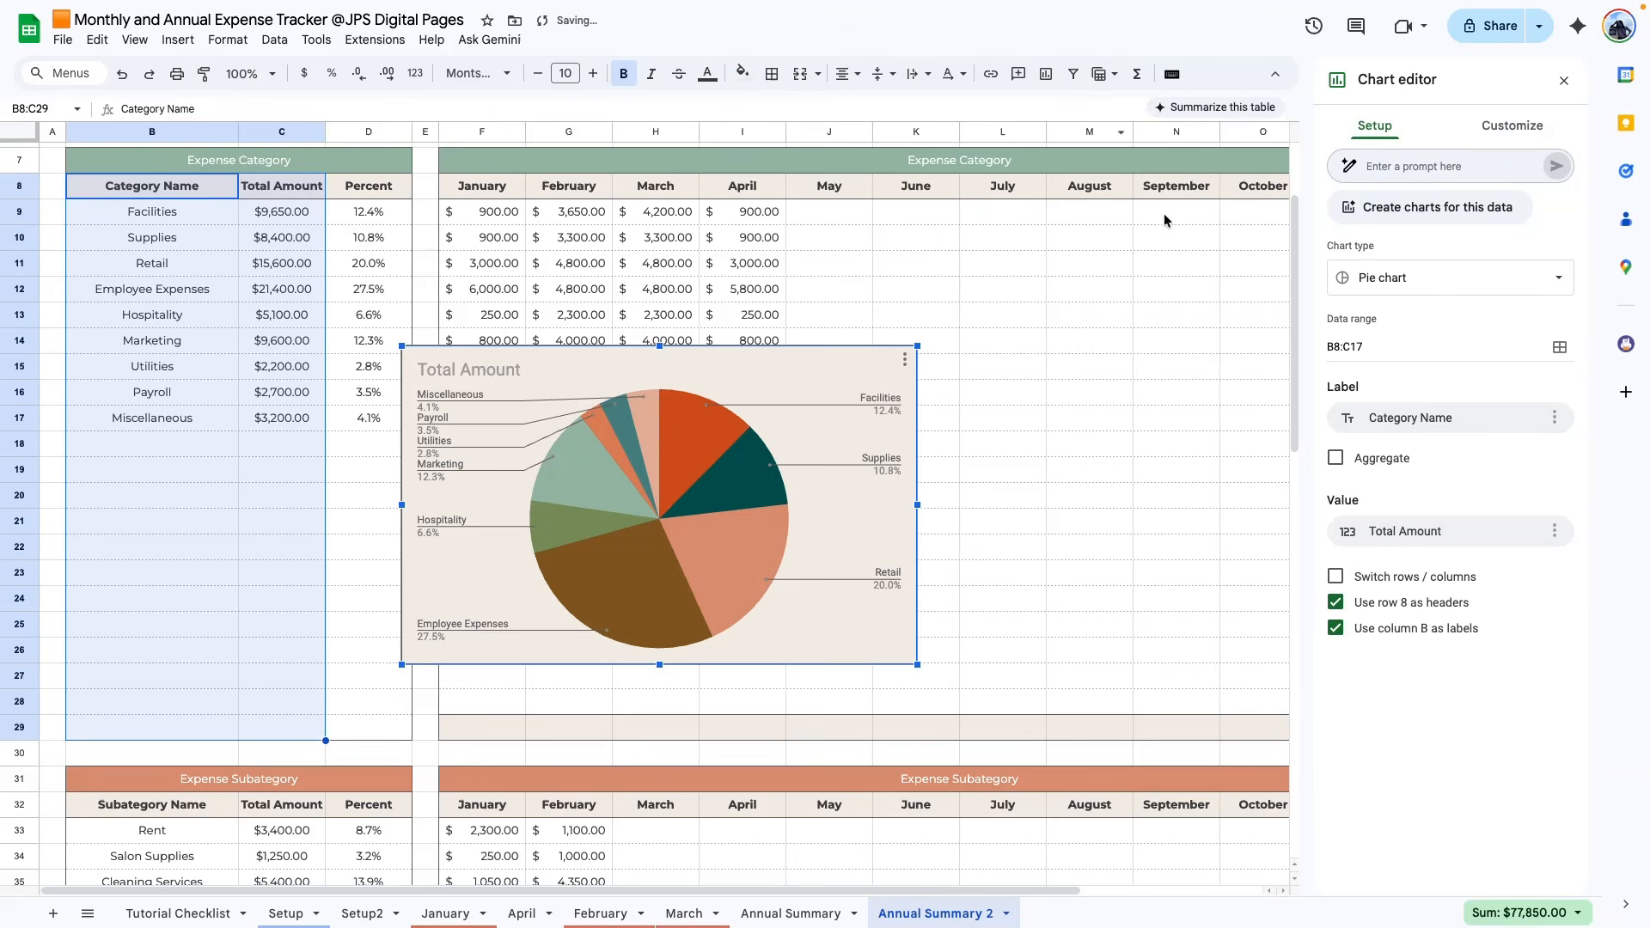
click(537, 368)
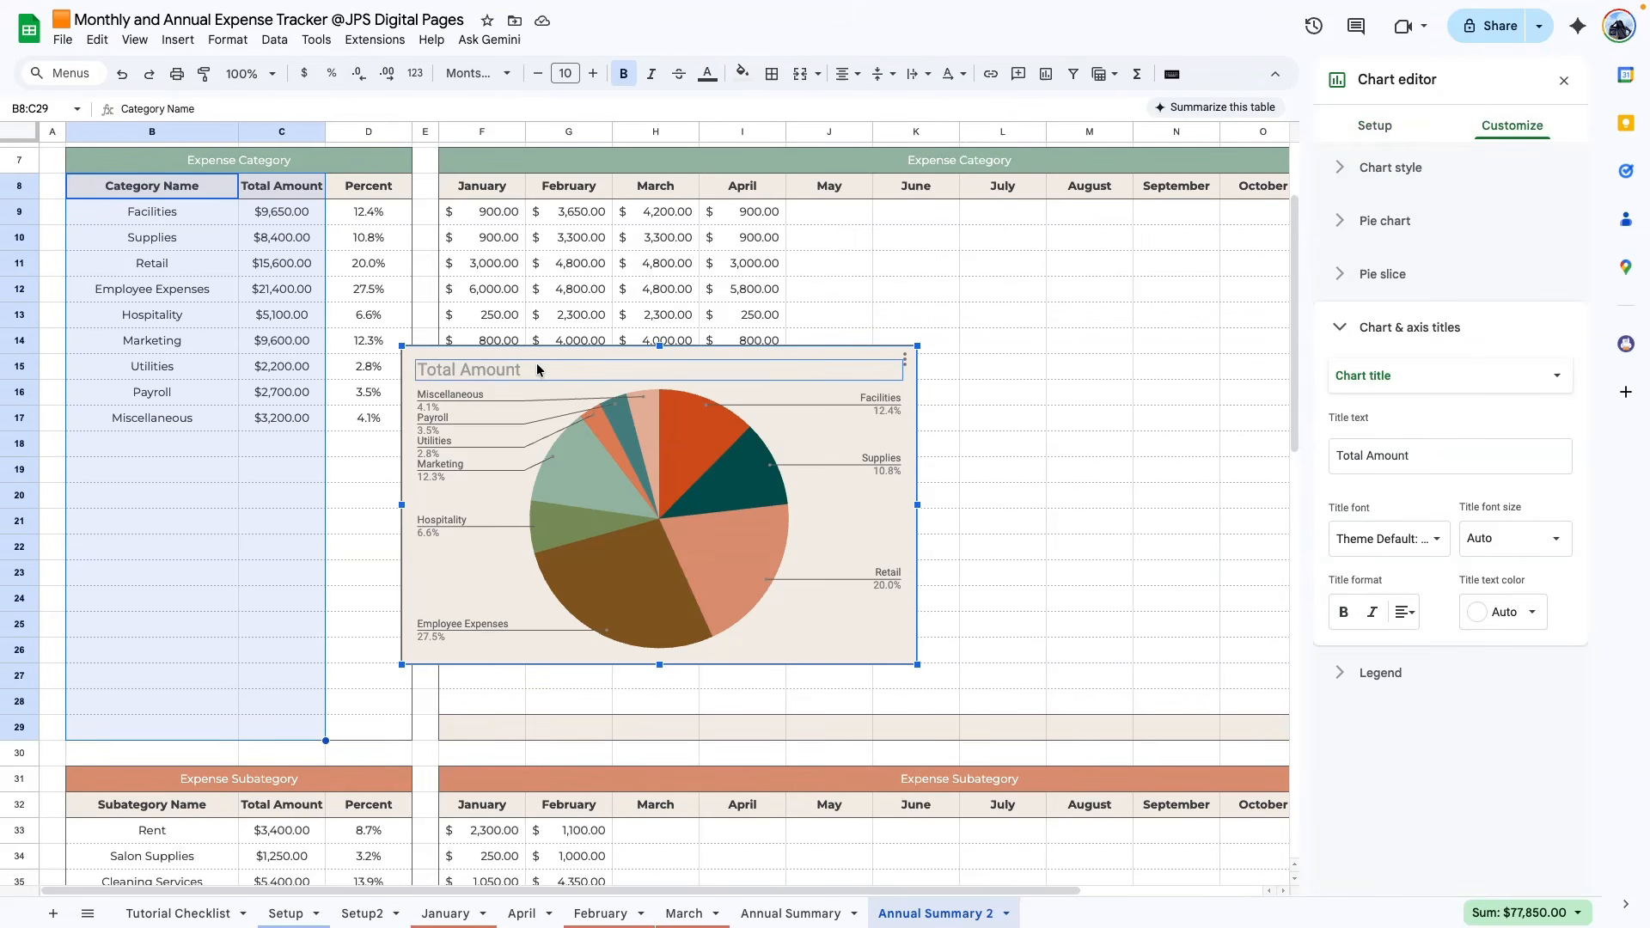
key(Delete)
- Set the pie chart's background color and border color to None
click(1412, 167)
click(1358, 238)
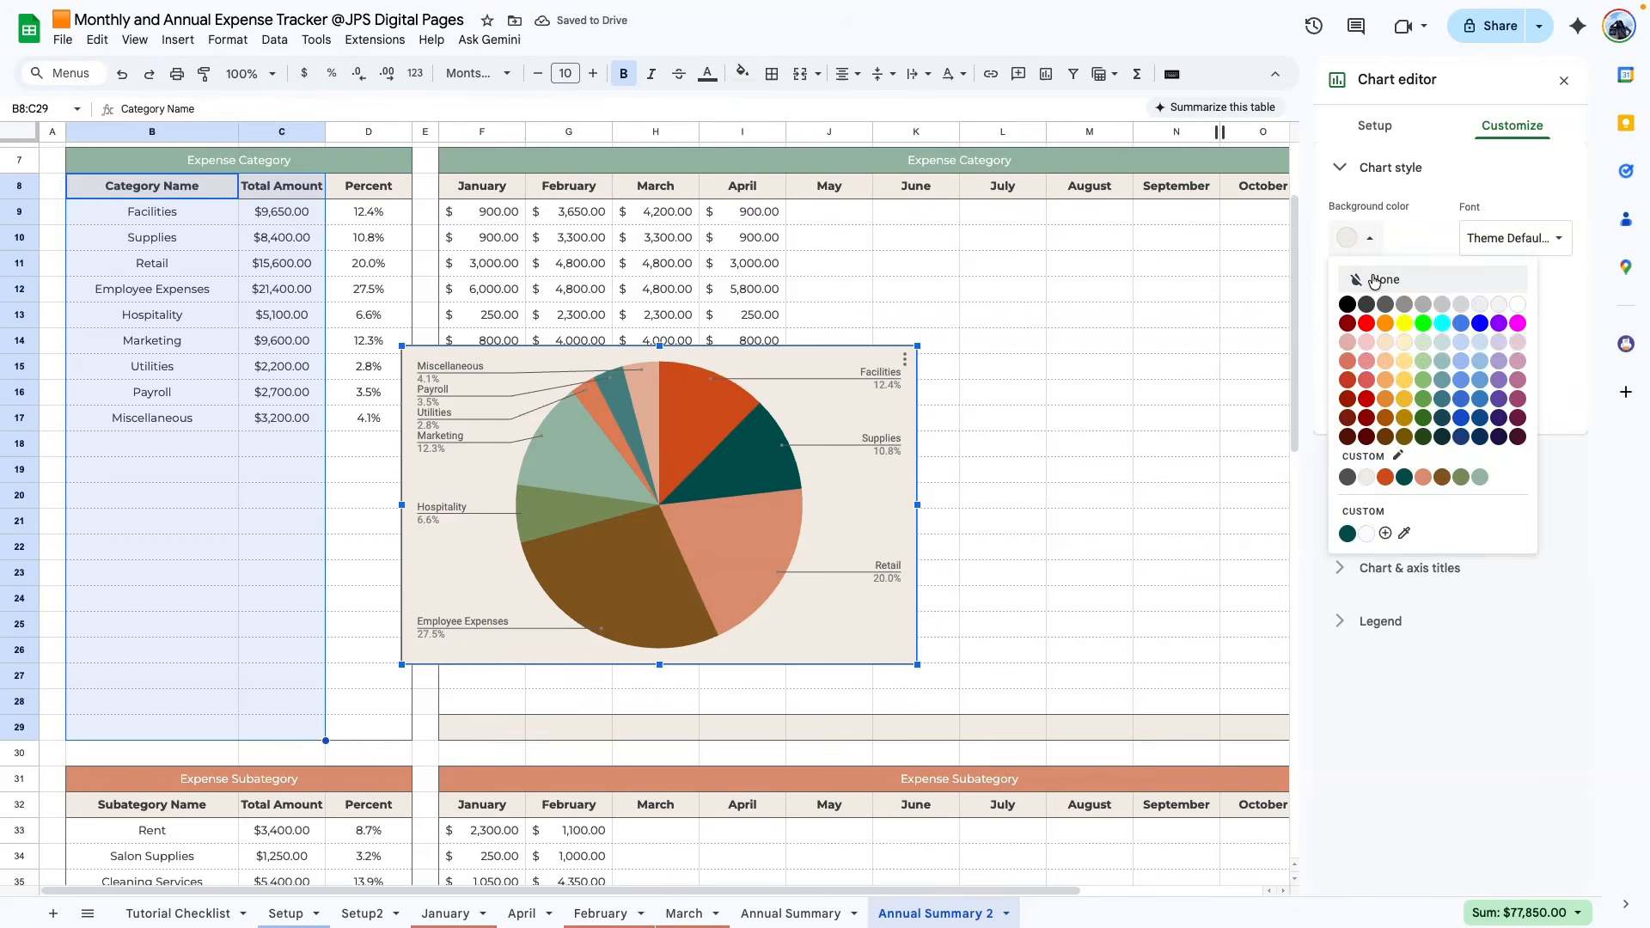
click(1384, 281)
click(1362, 311)
click(1383, 352)
click(1090, 546)
- Move the category pie chart down onto the beige chart cell B56 beneath the green header
drag(734, 477, 634, 713)
scroll(634, 714, down, 10)
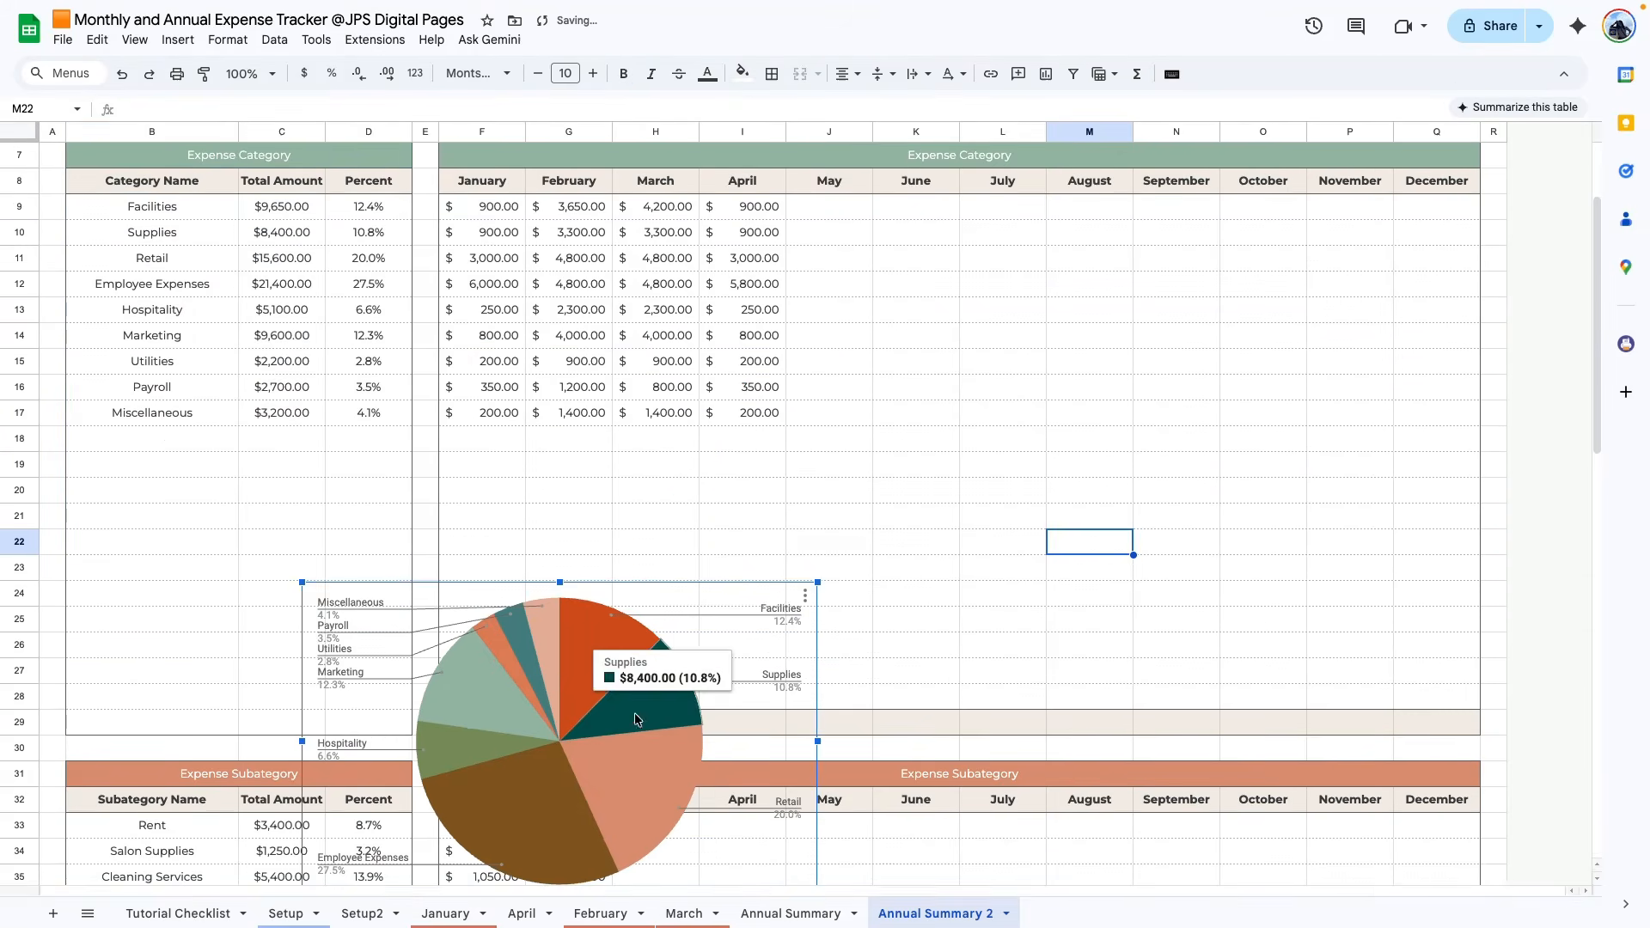
drag(552, 662, 321, 595)
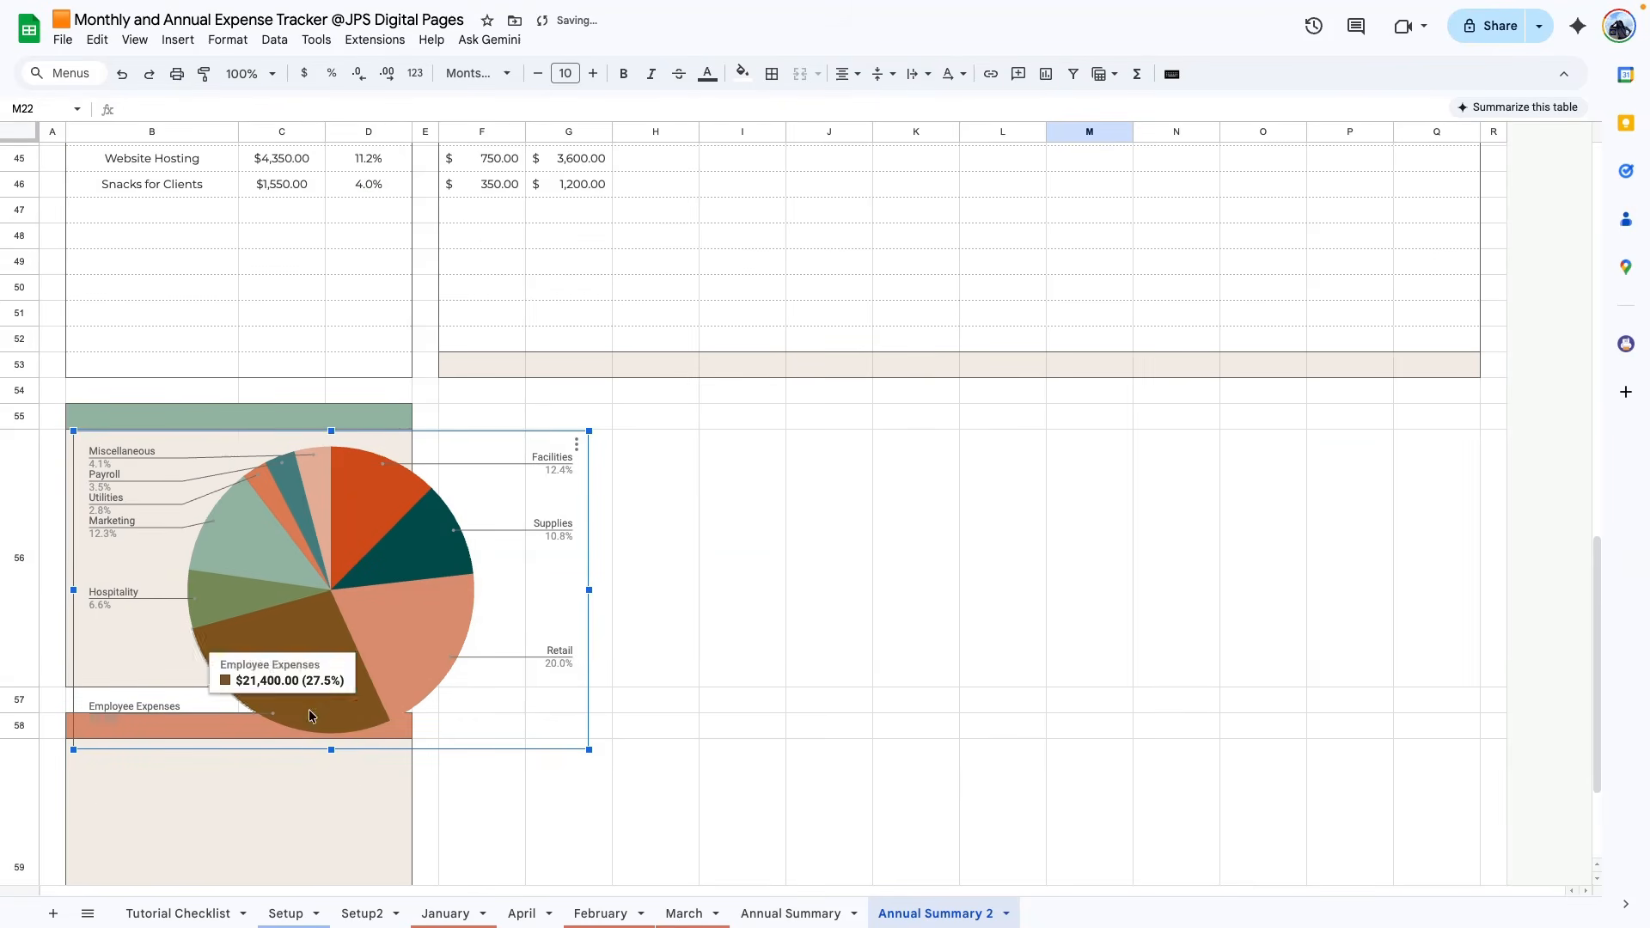
- Shrink the category pie chart's height and width so it fits inside the beige chart cell B56
drag(326, 750, 331, 681)
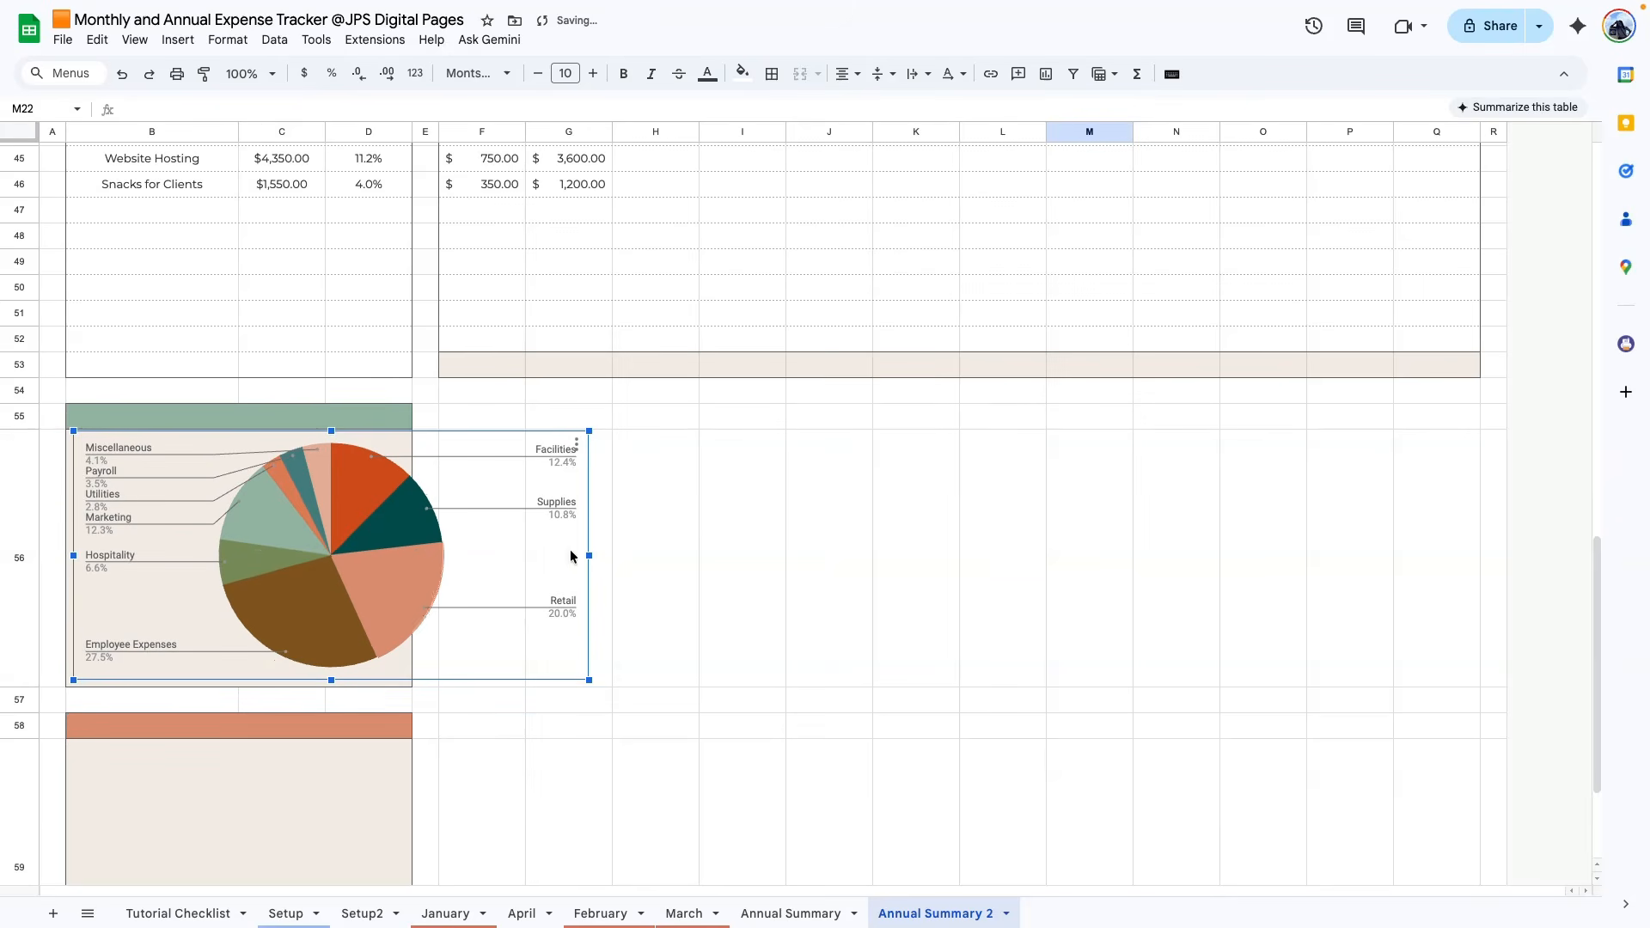
drag(590, 556, 412, 556)
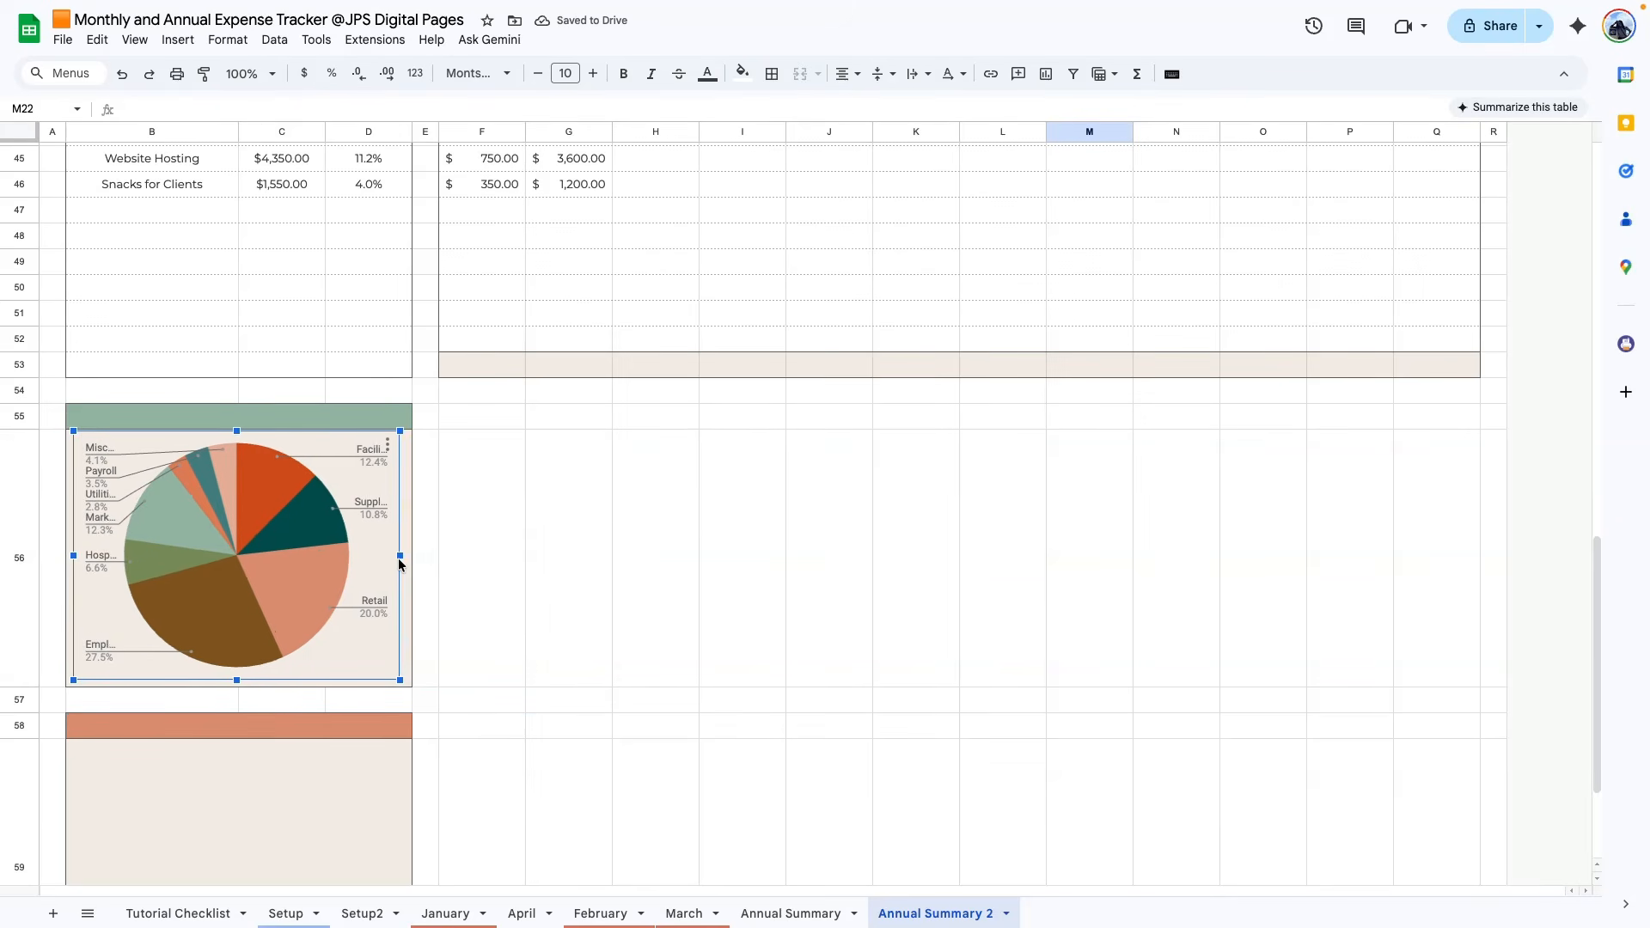
click(559, 567)
click(286, 578)
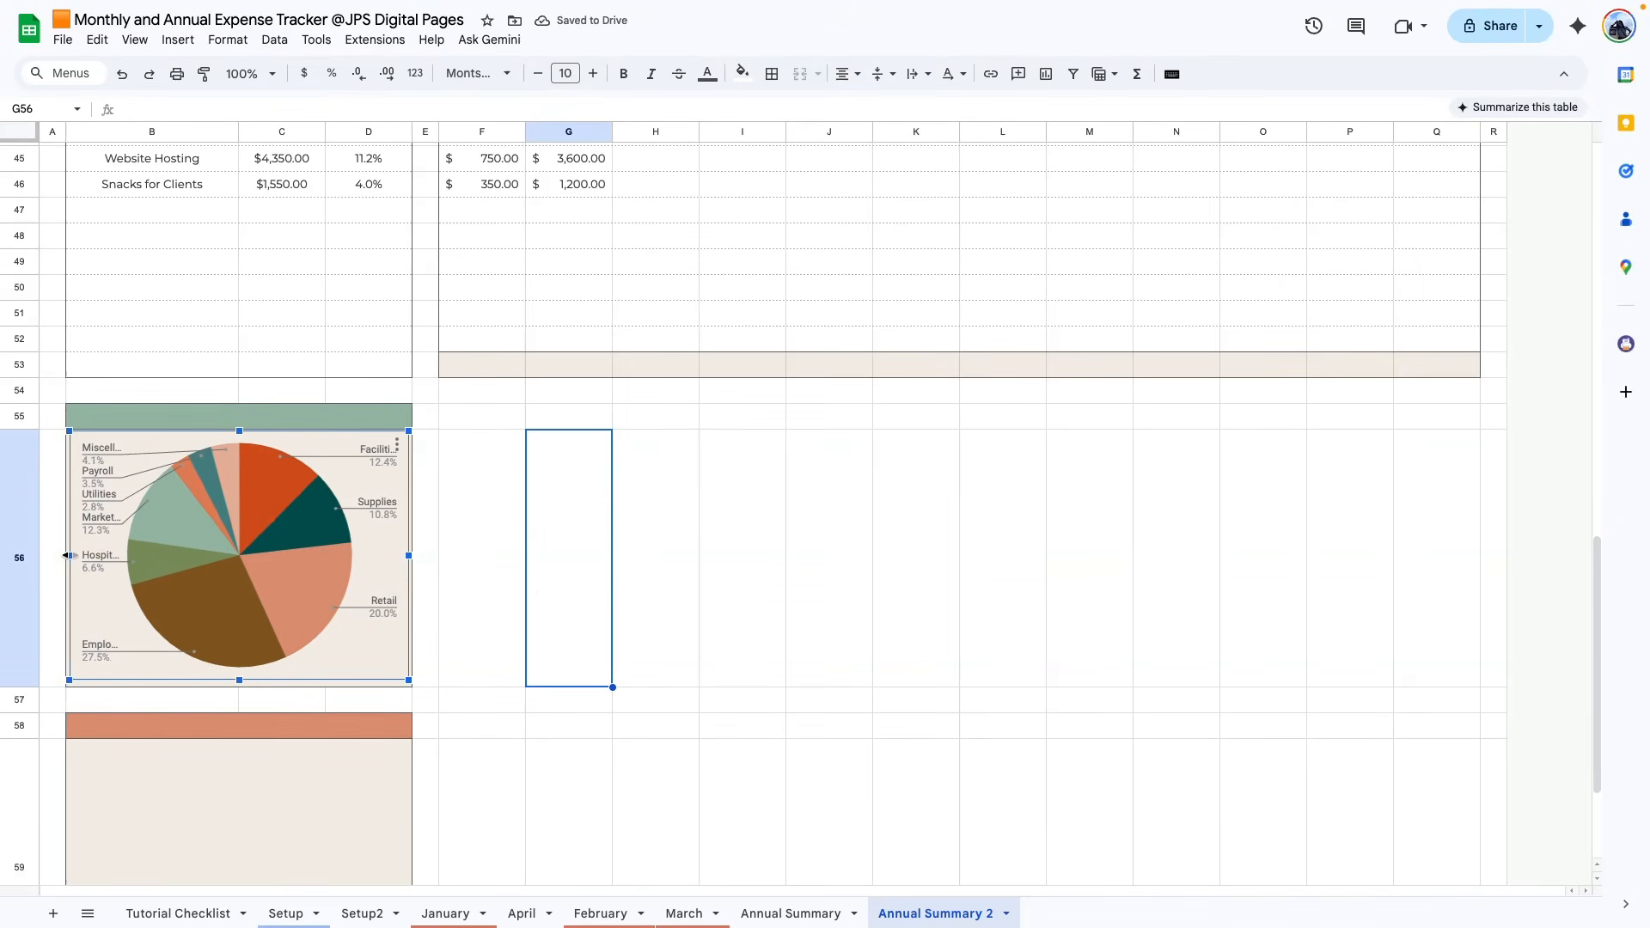
click(440, 651)
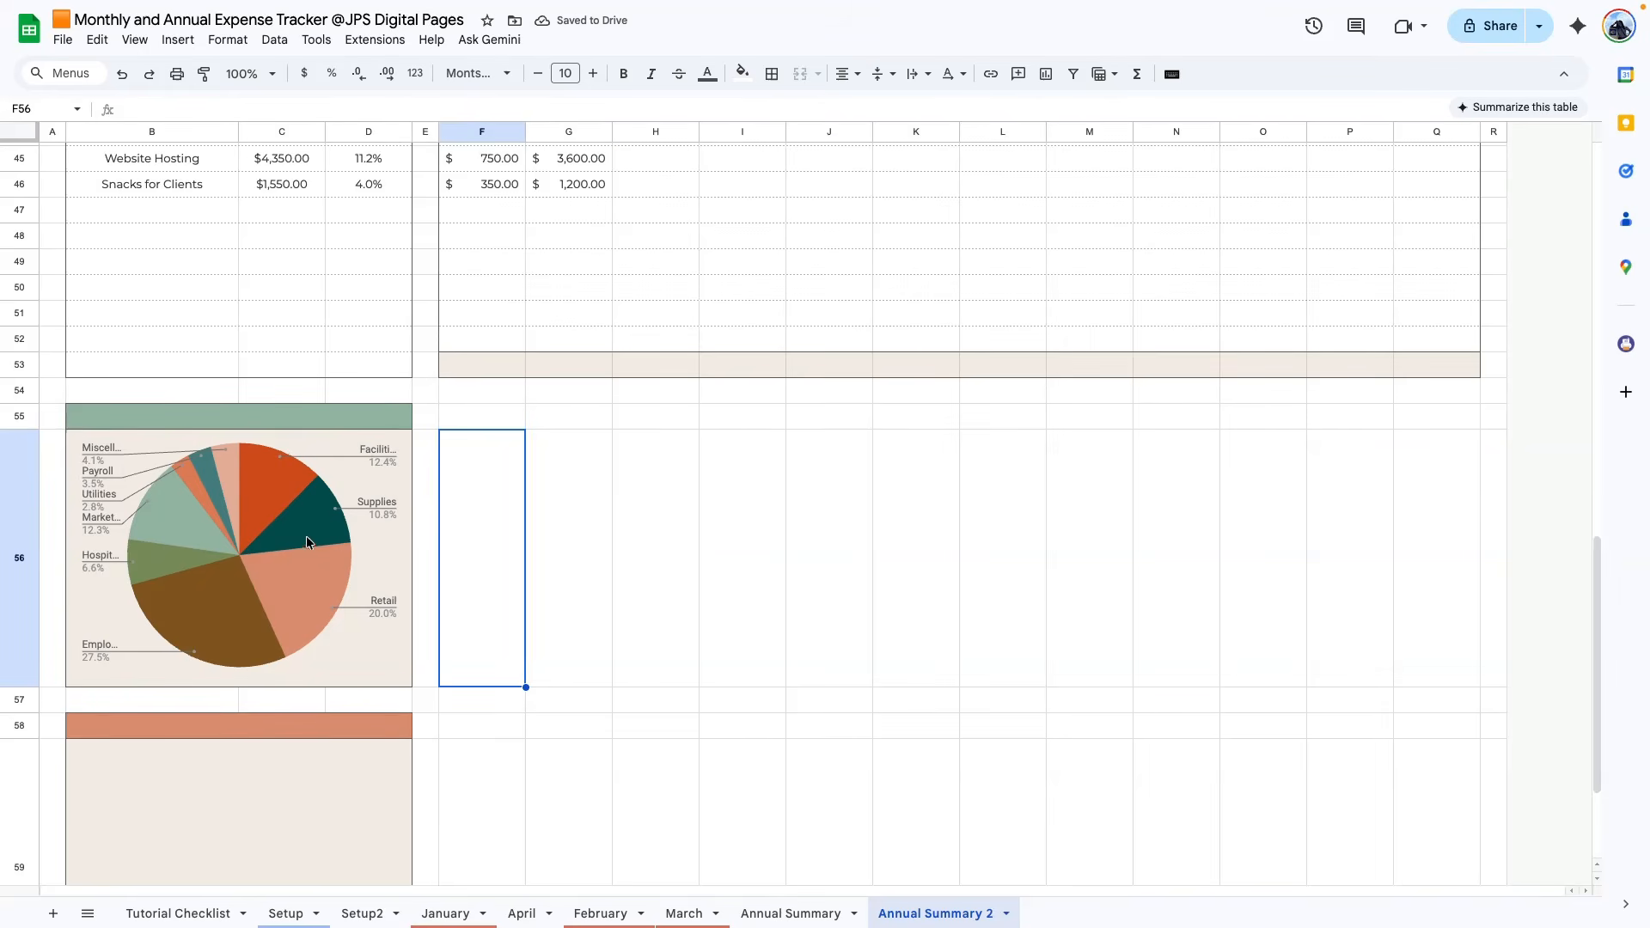
- Set the legend position of the category pie chart to Left
double_click(366, 454)
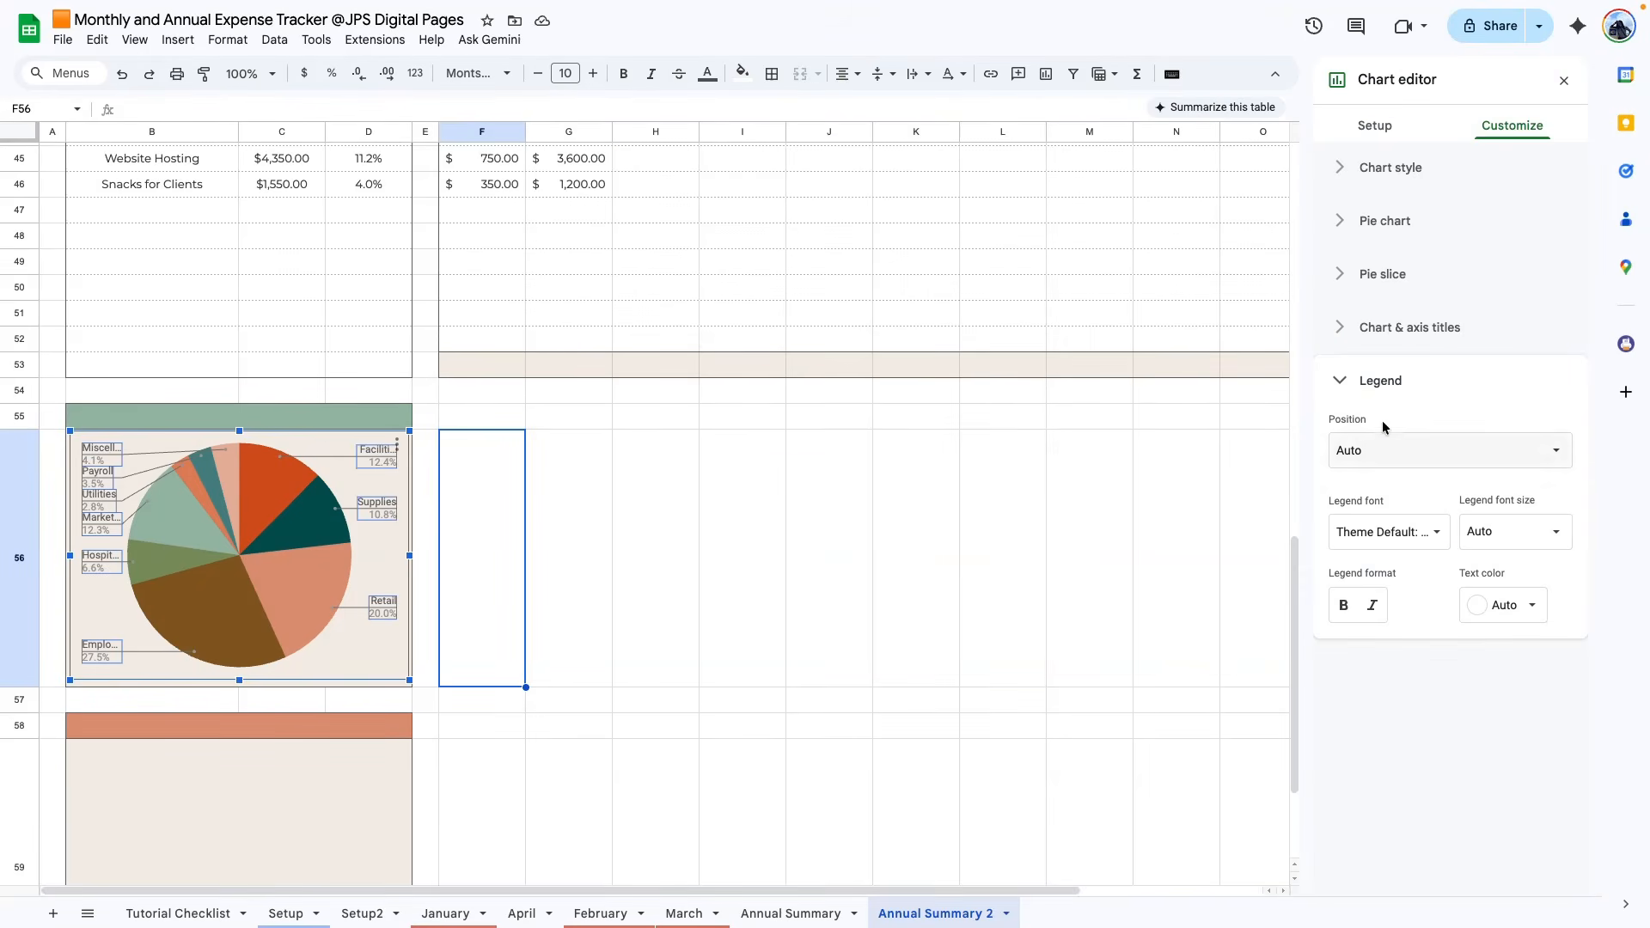
click(1356, 451)
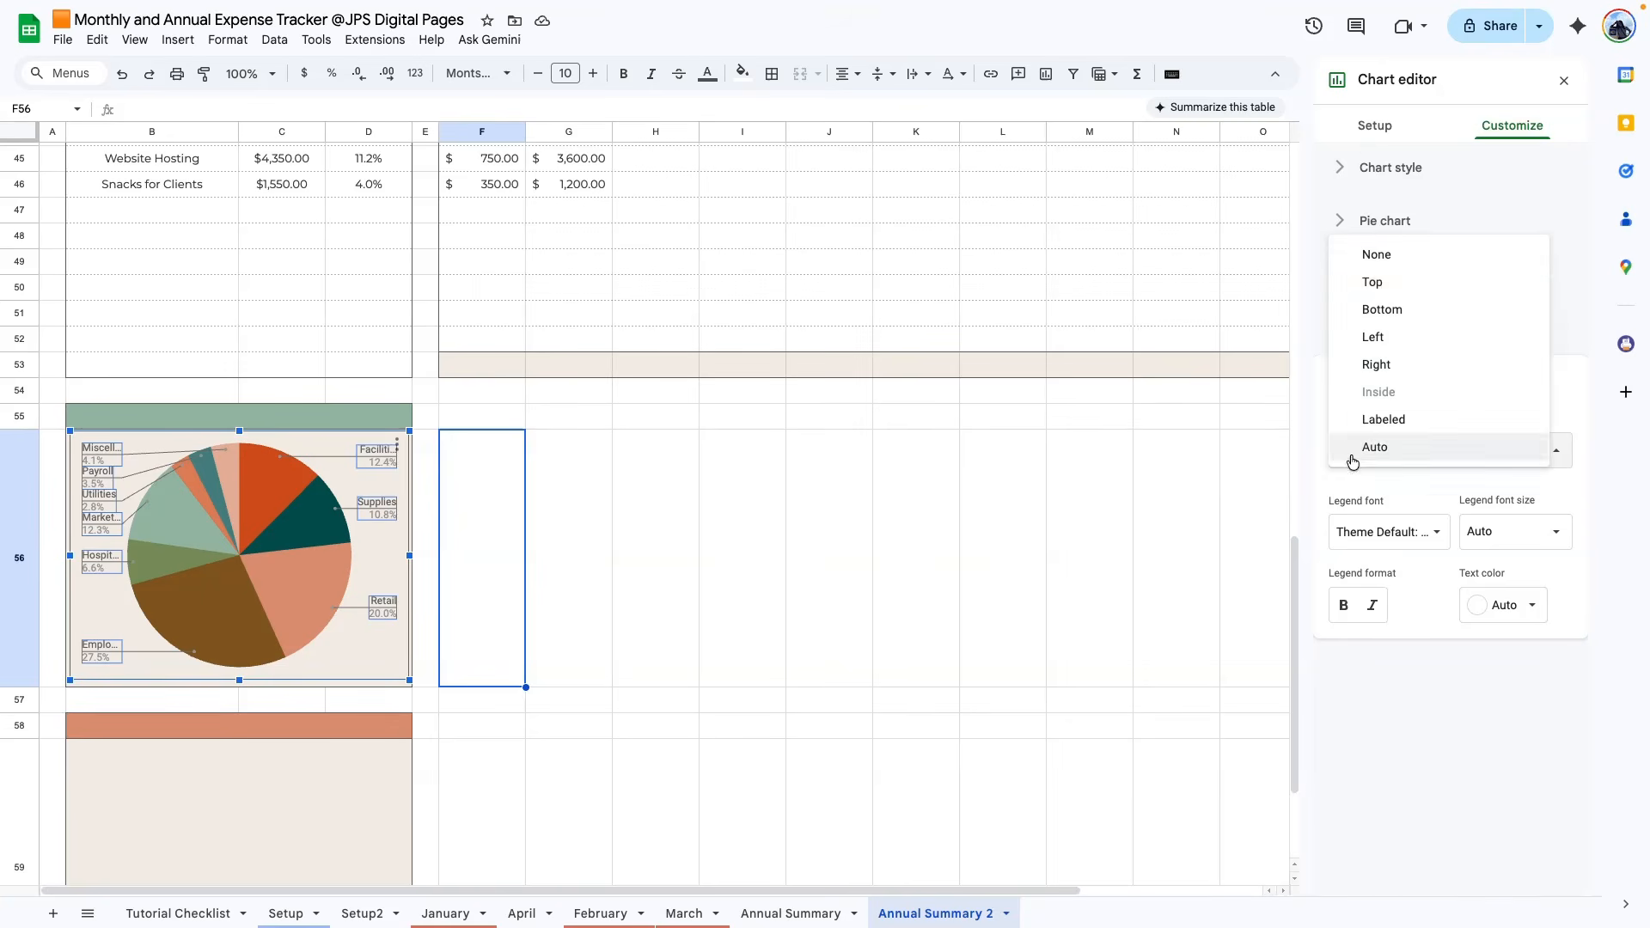
click(1375, 336)
click(635, 571)
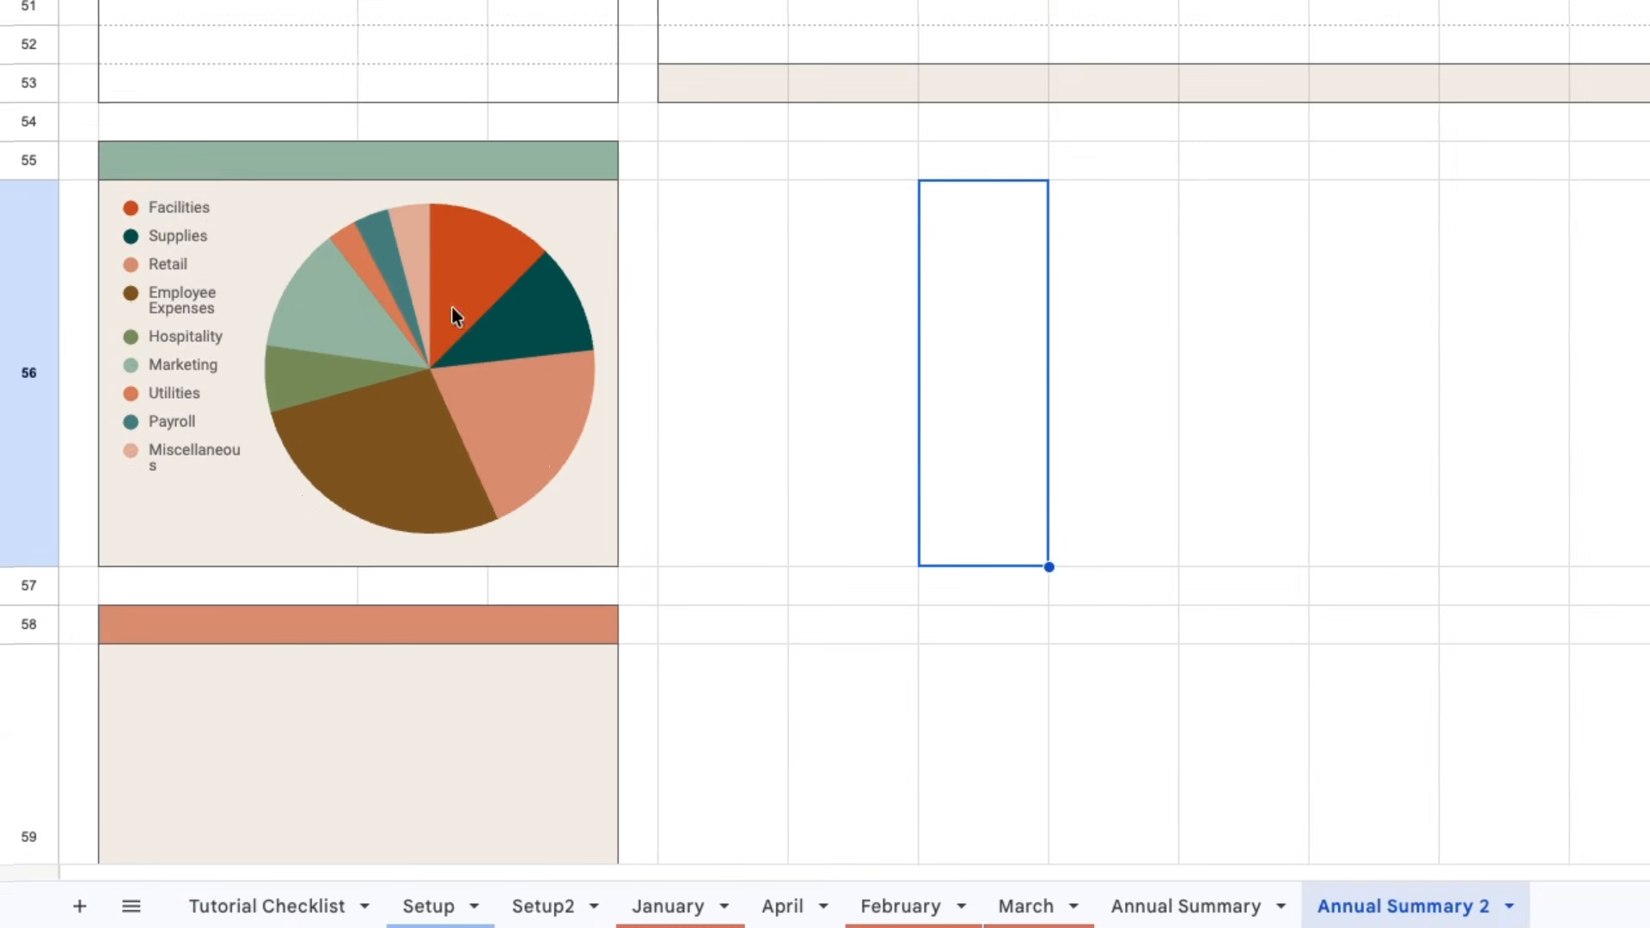
- Narrow the pie area slightly inside the category chart to give the legend labels more room
click(192, 302)
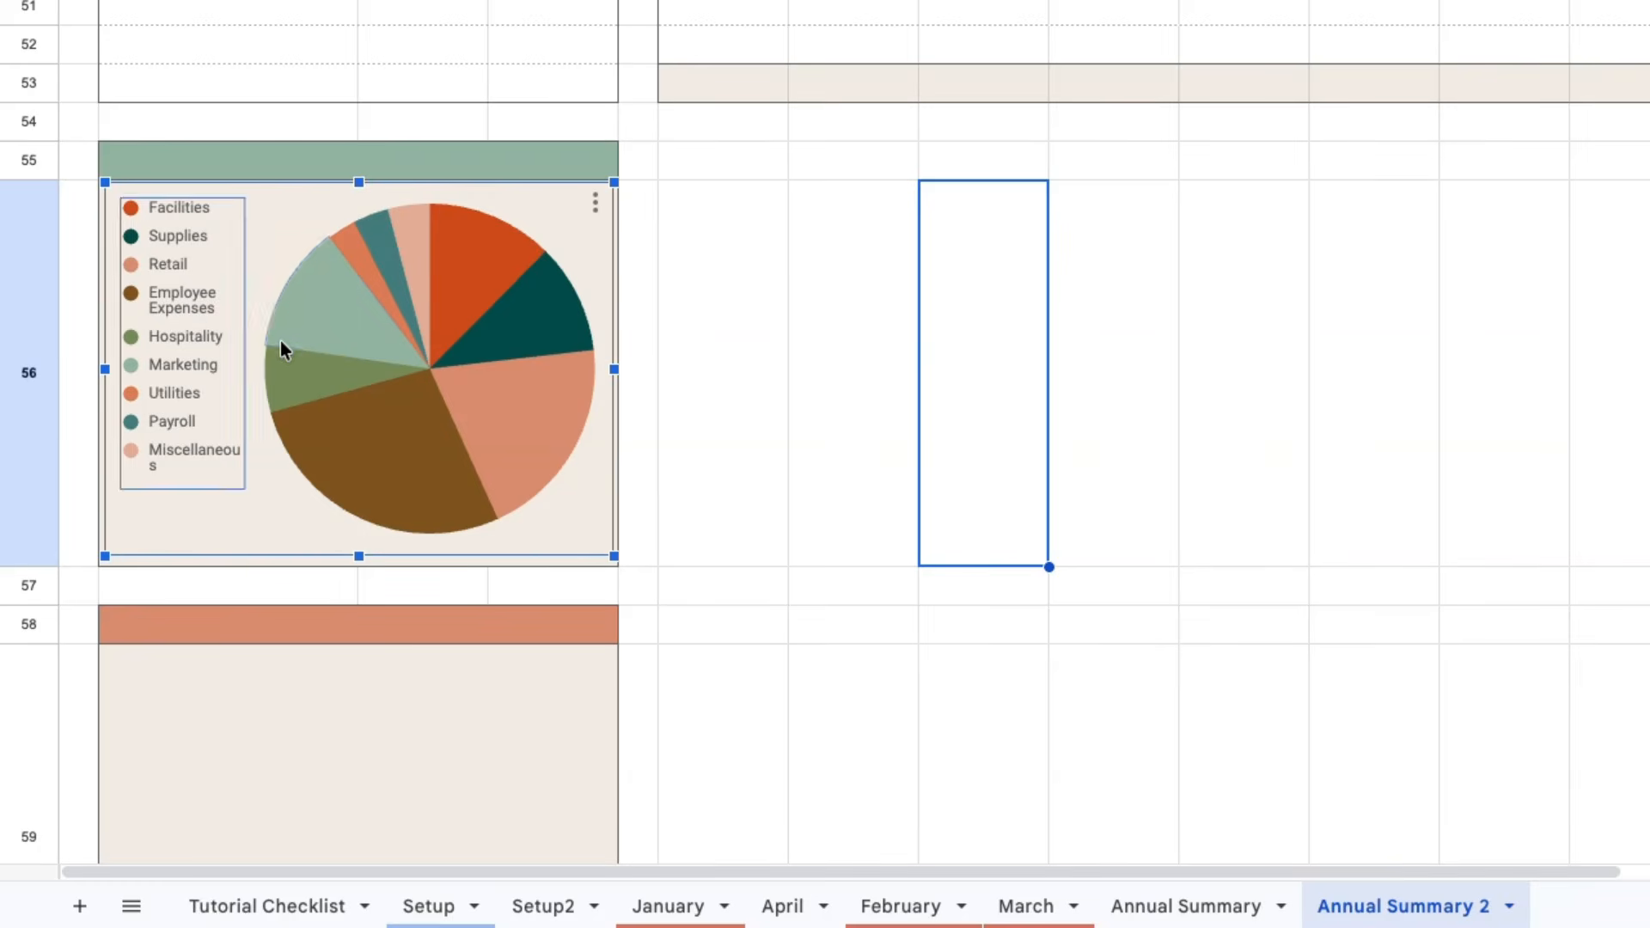
click(285, 264)
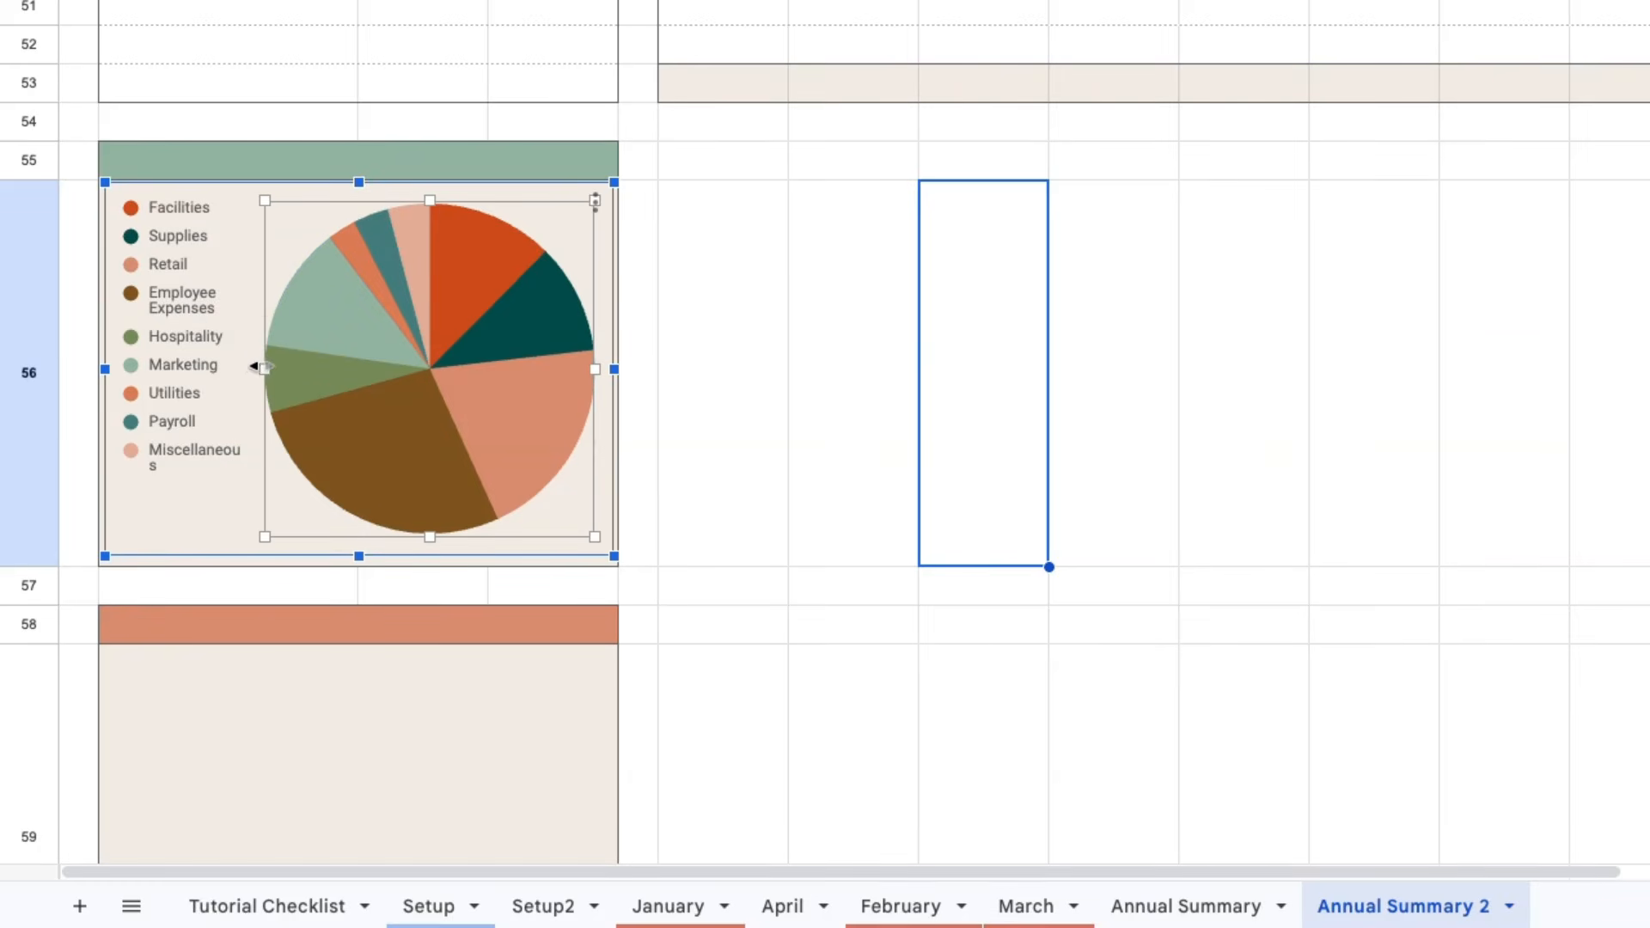
drag(263, 368, 269, 368)
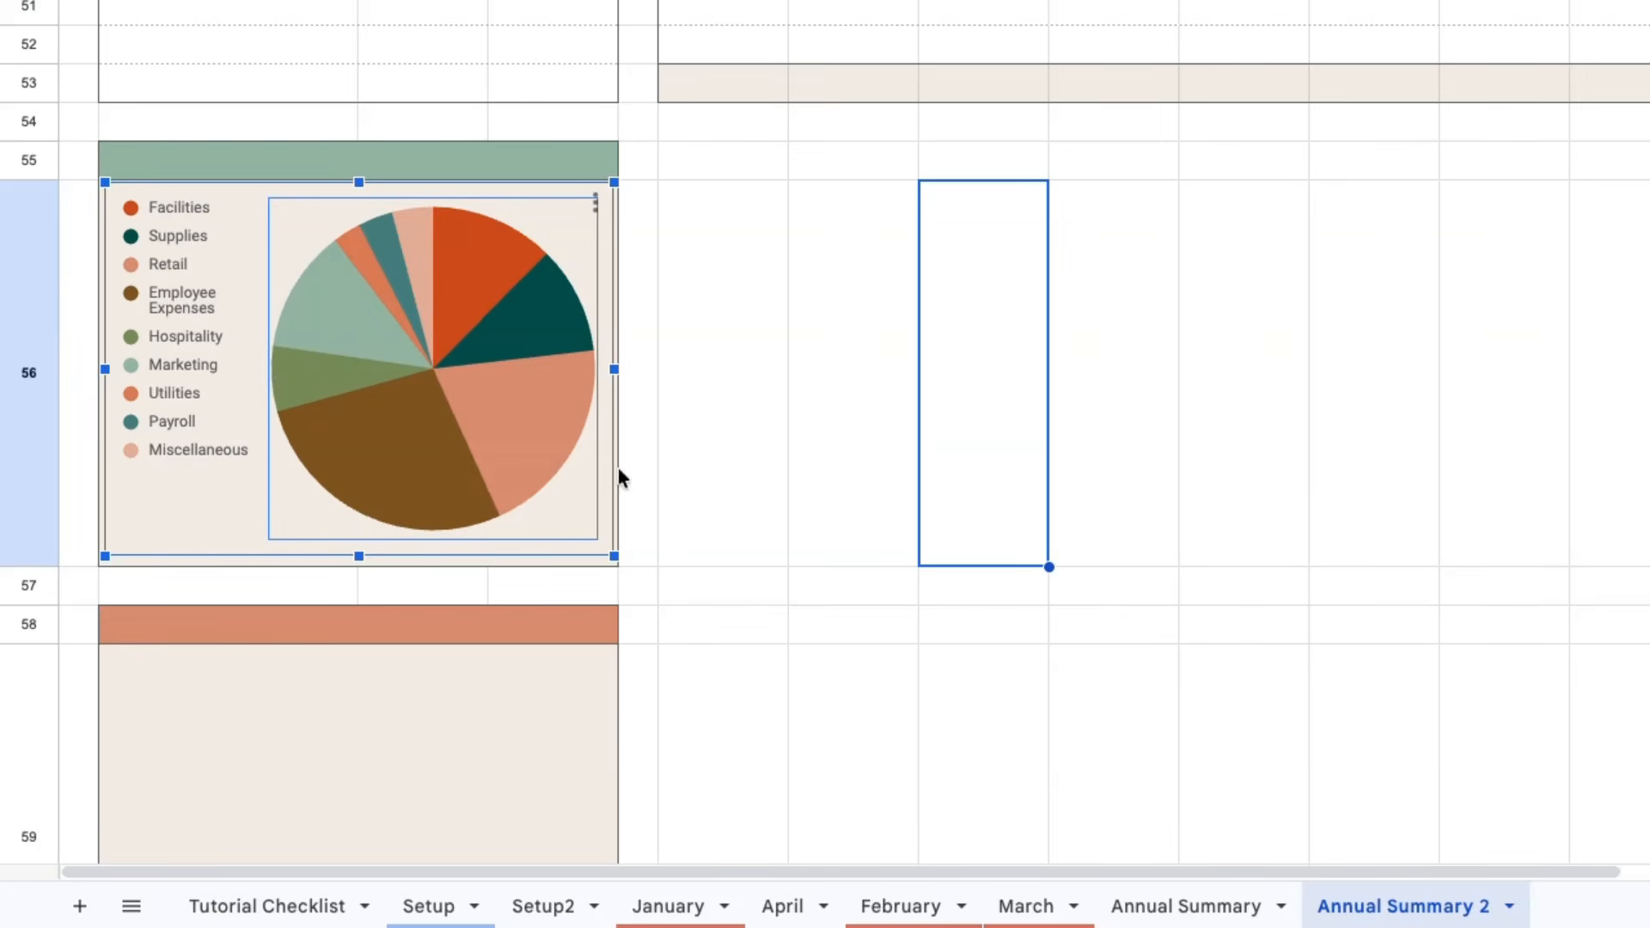
click(694, 544)
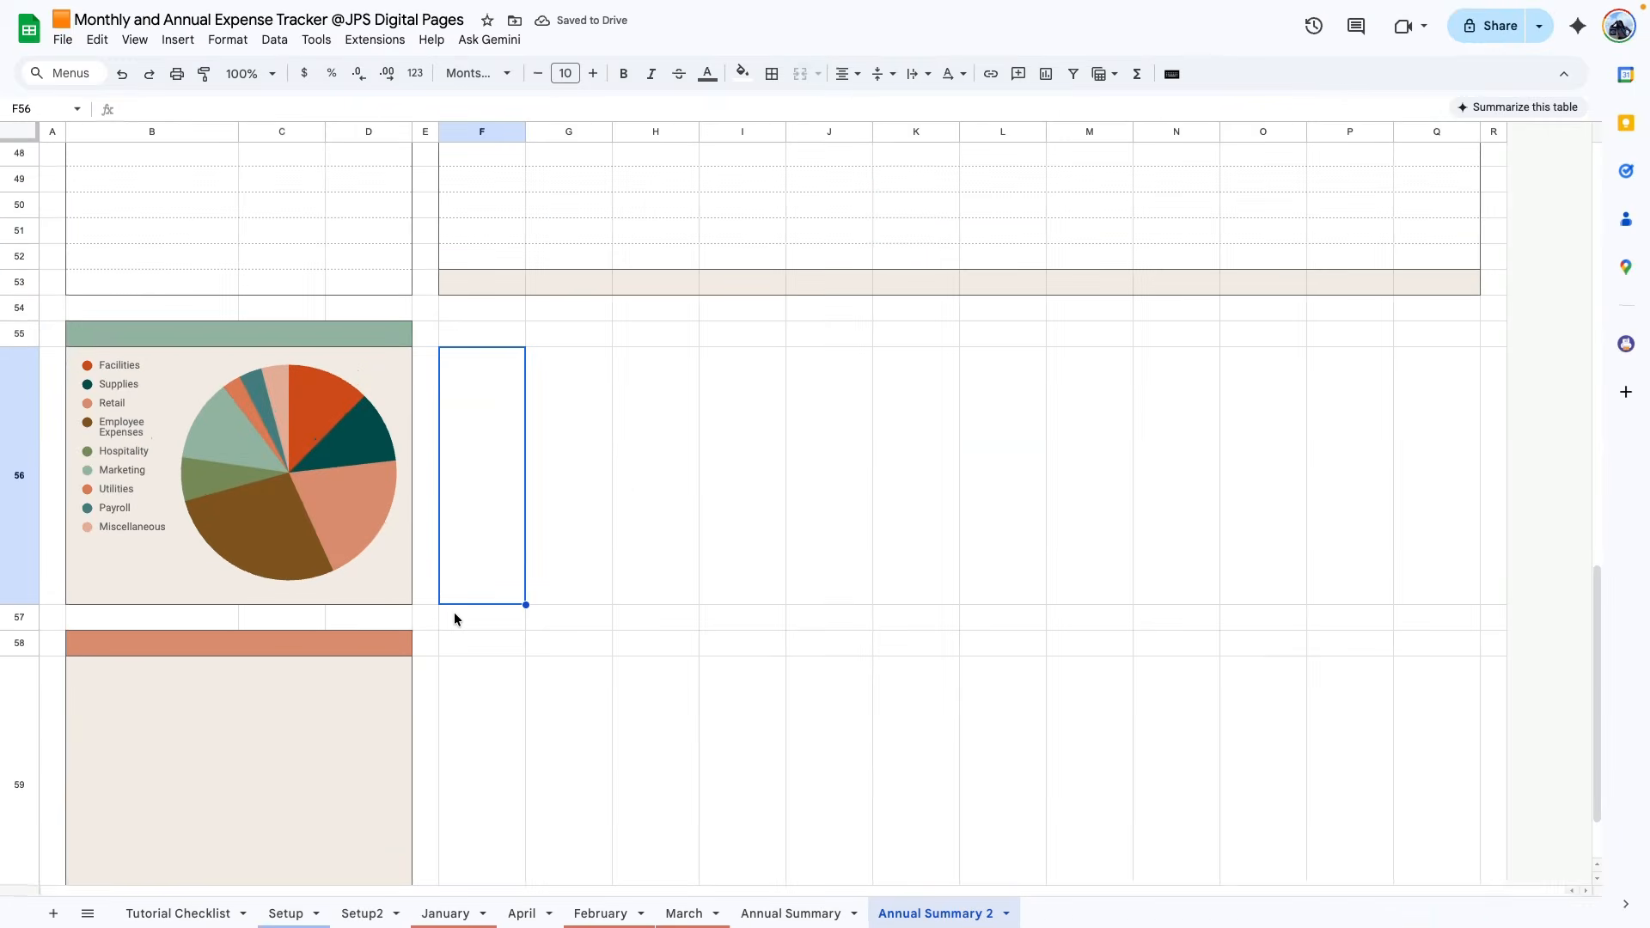
- Insert a pie chart from the subcategory names and total amounts in B32:C53, without a chart title
scroll(450, 619, down, 2)
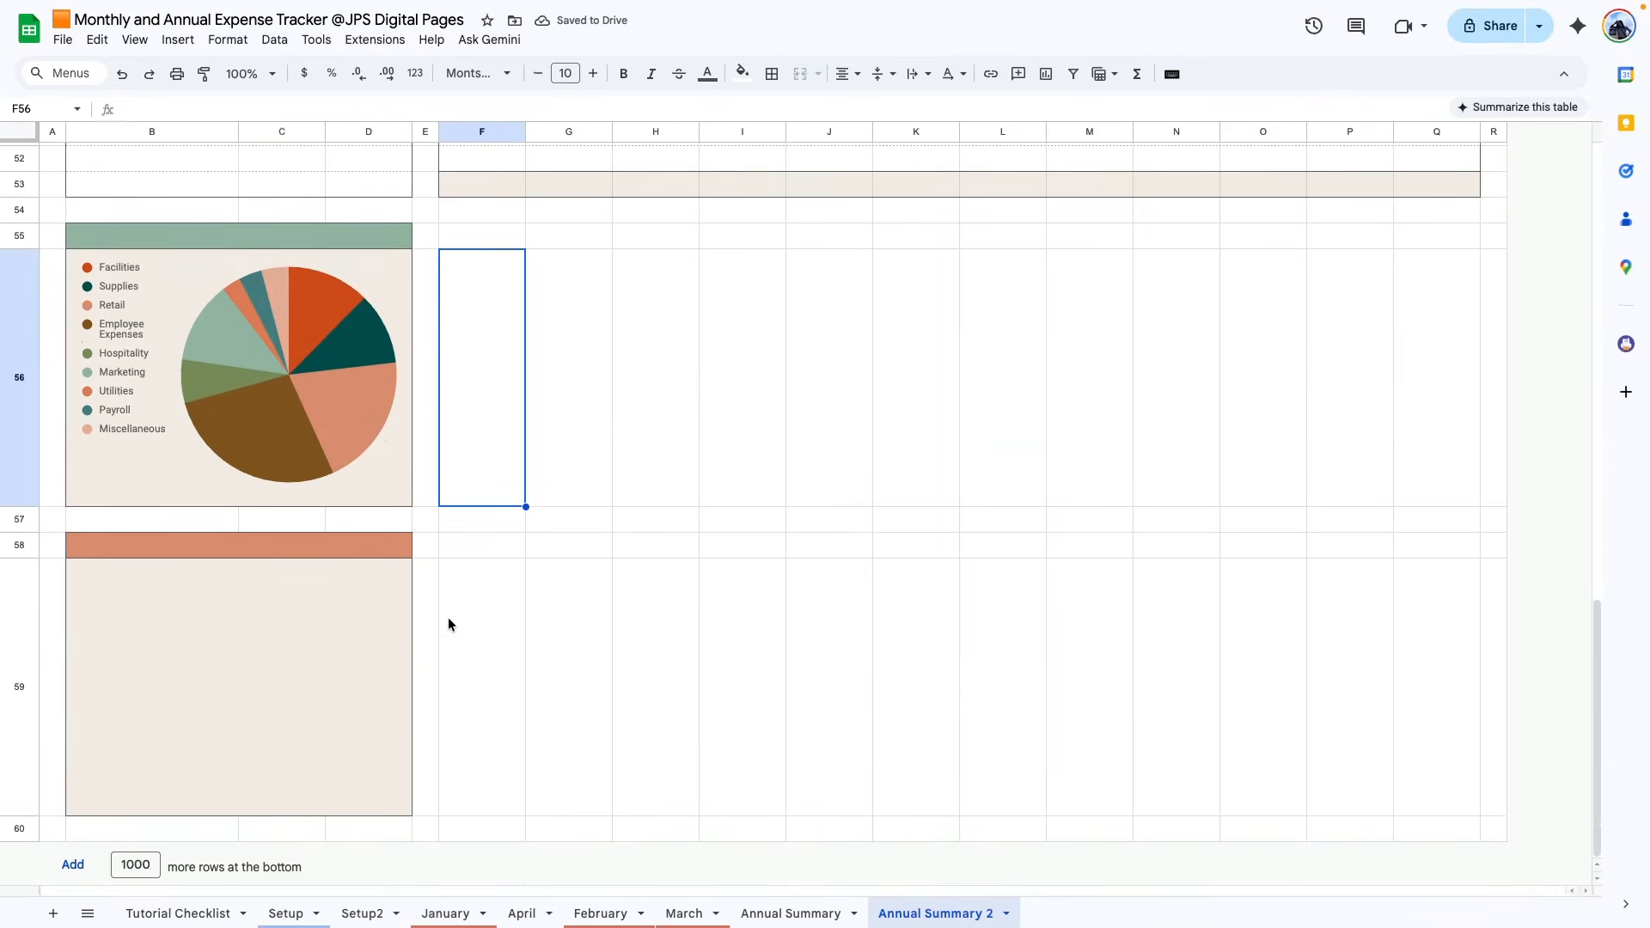
click(251, 637)
scroll(740, 594, up, 7)
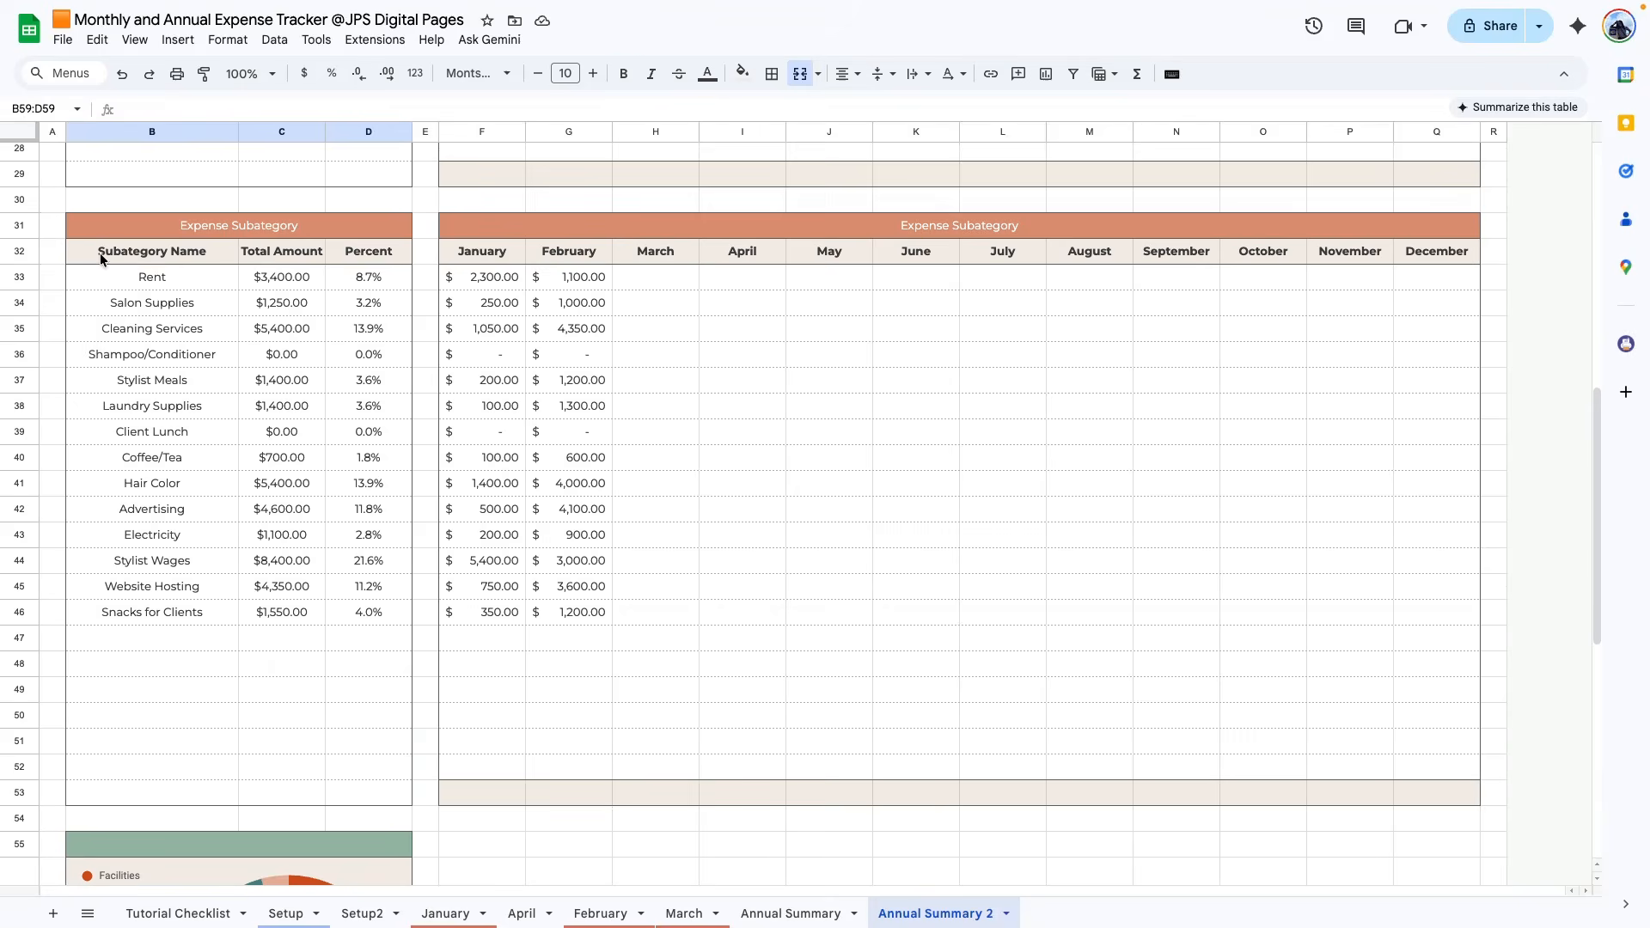
drag(101, 260, 320, 795)
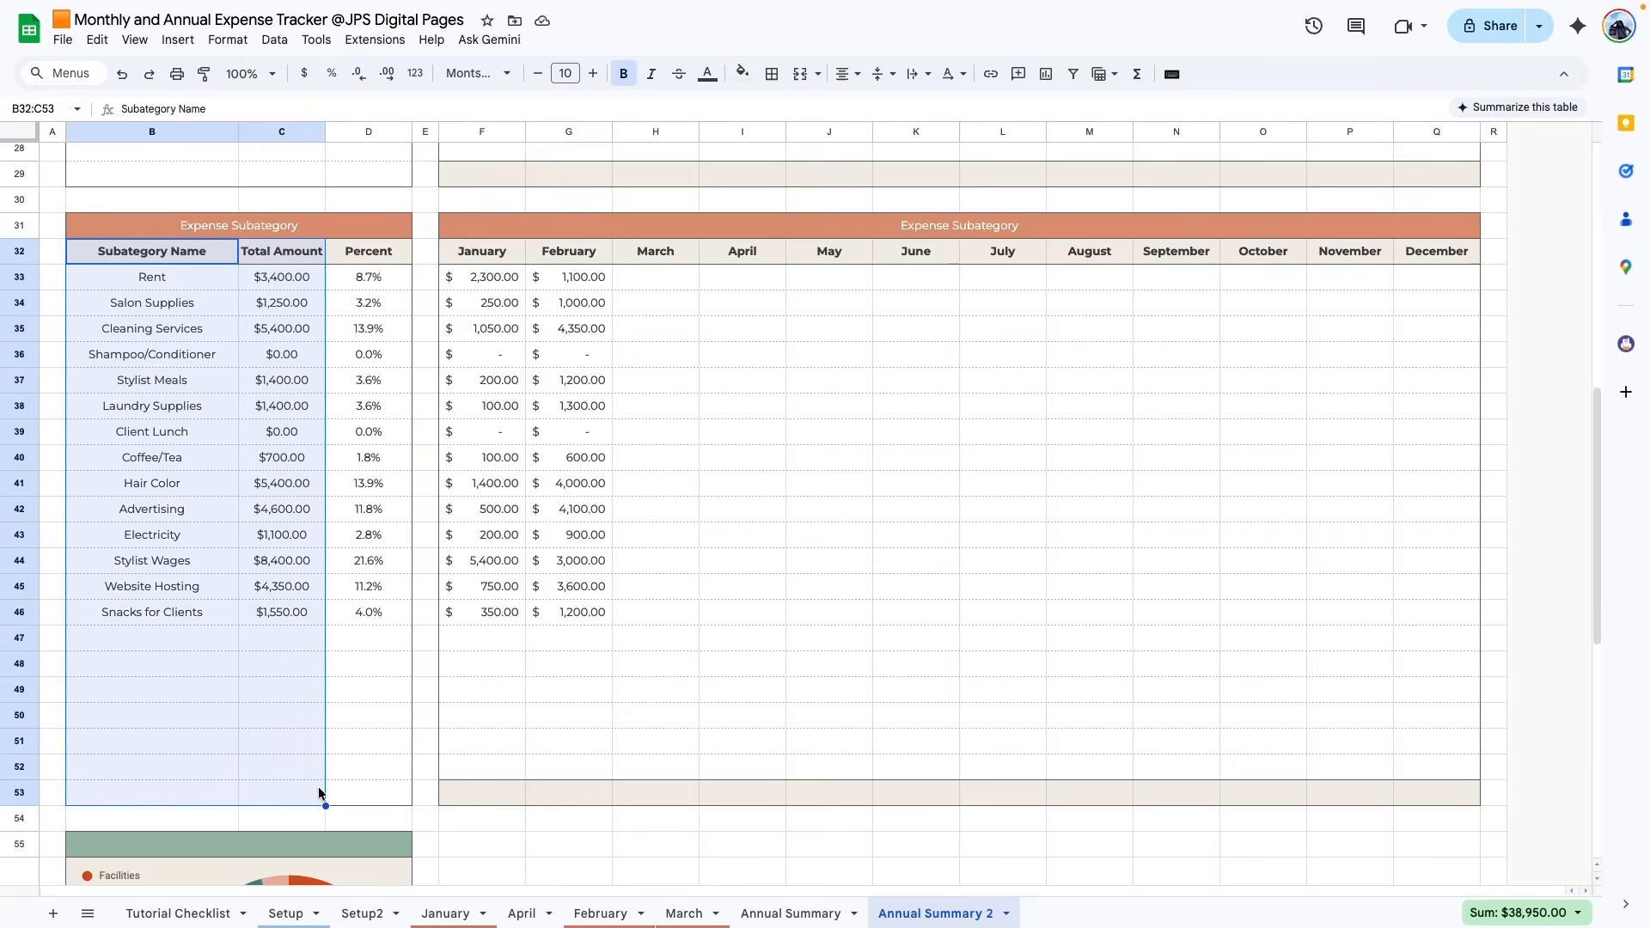
click(1045, 76)
click(1512, 125)
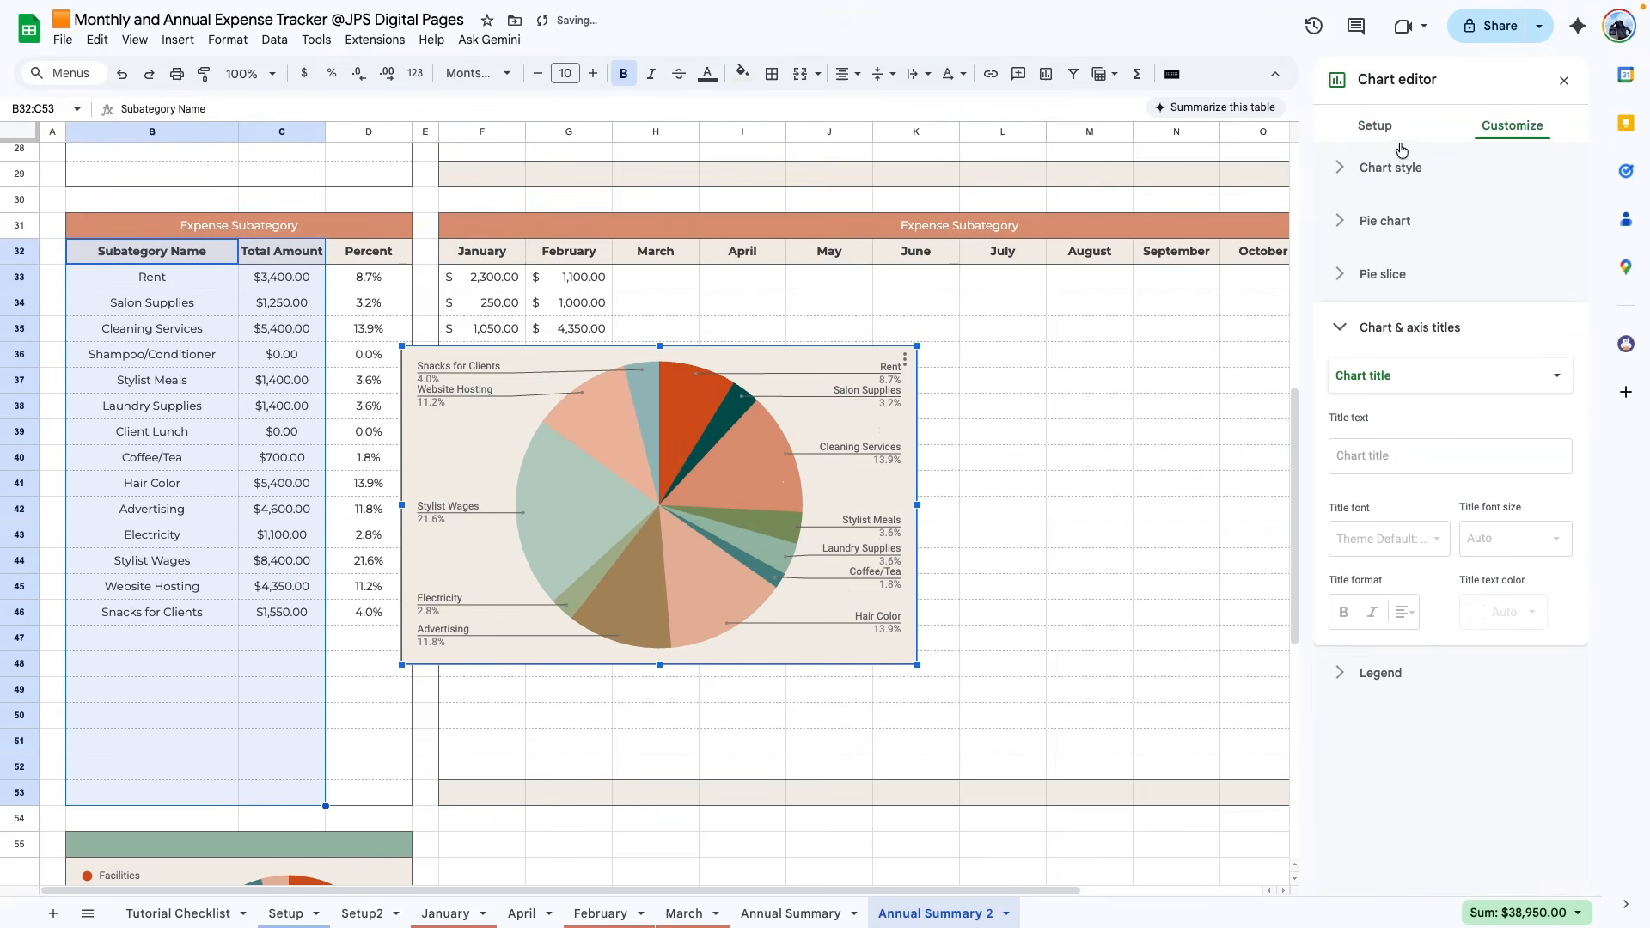
- Set the subcategory pie chart's background color and border color to None
click(1391, 167)
click(1355, 238)
click(1370, 286)
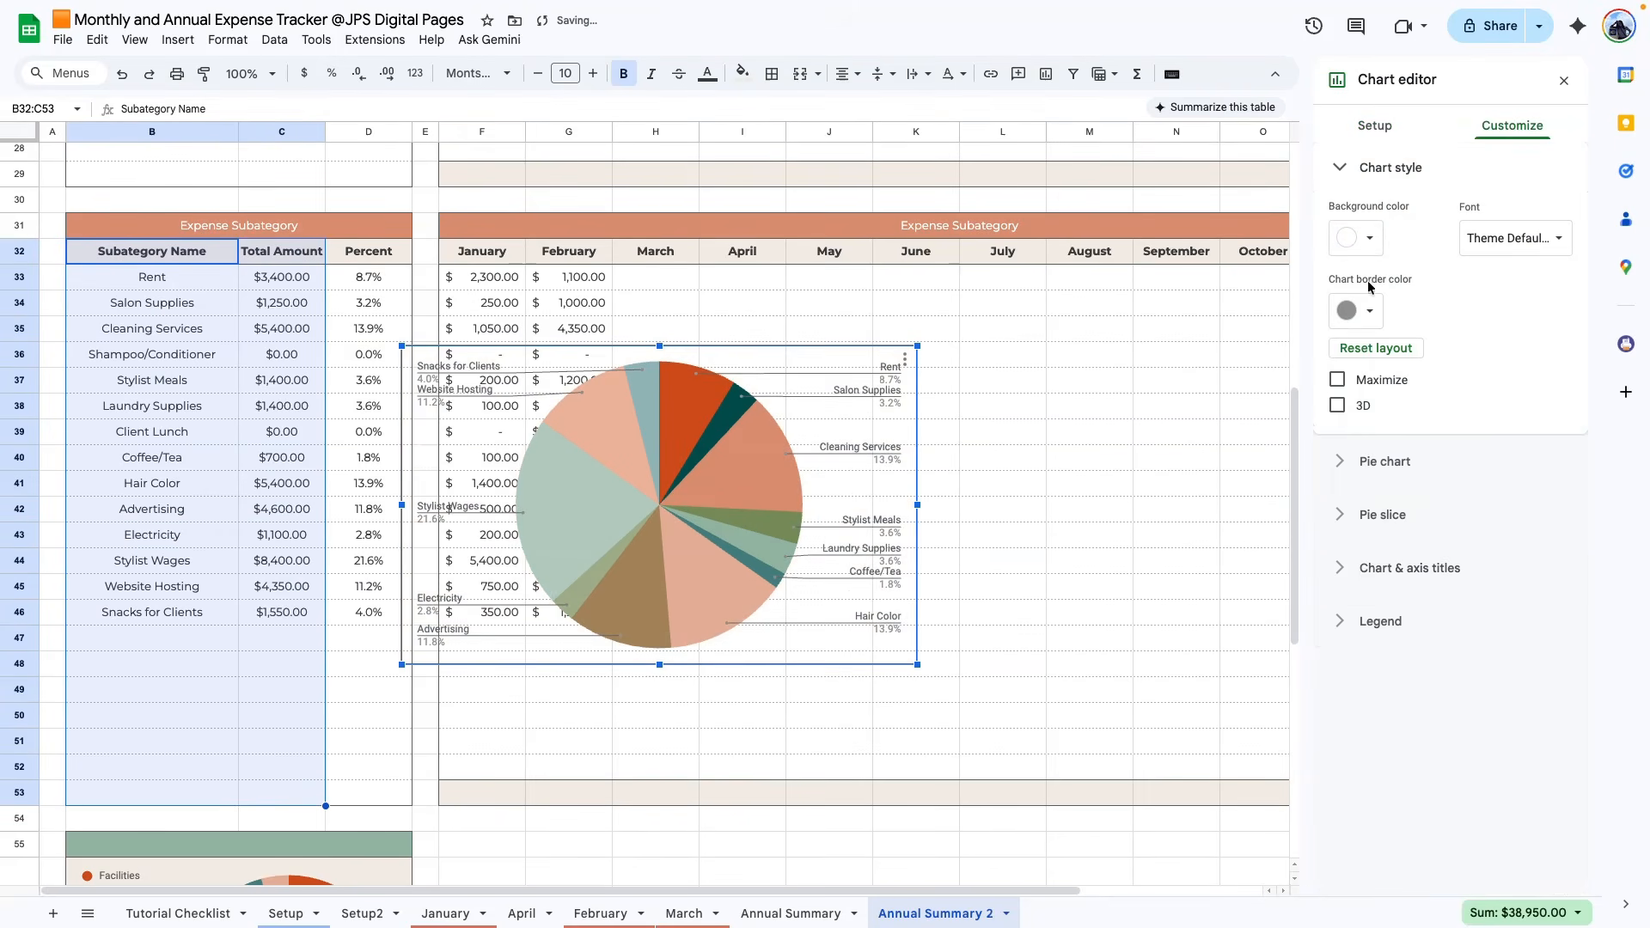
click(1362, 311)
click(1373, 349)
- Fit the subcategory pie chart into the beige chart cell B59 and set its legend position to Left
drag(680, 530, 339, 700)
drag(586, 684, 410, 685)
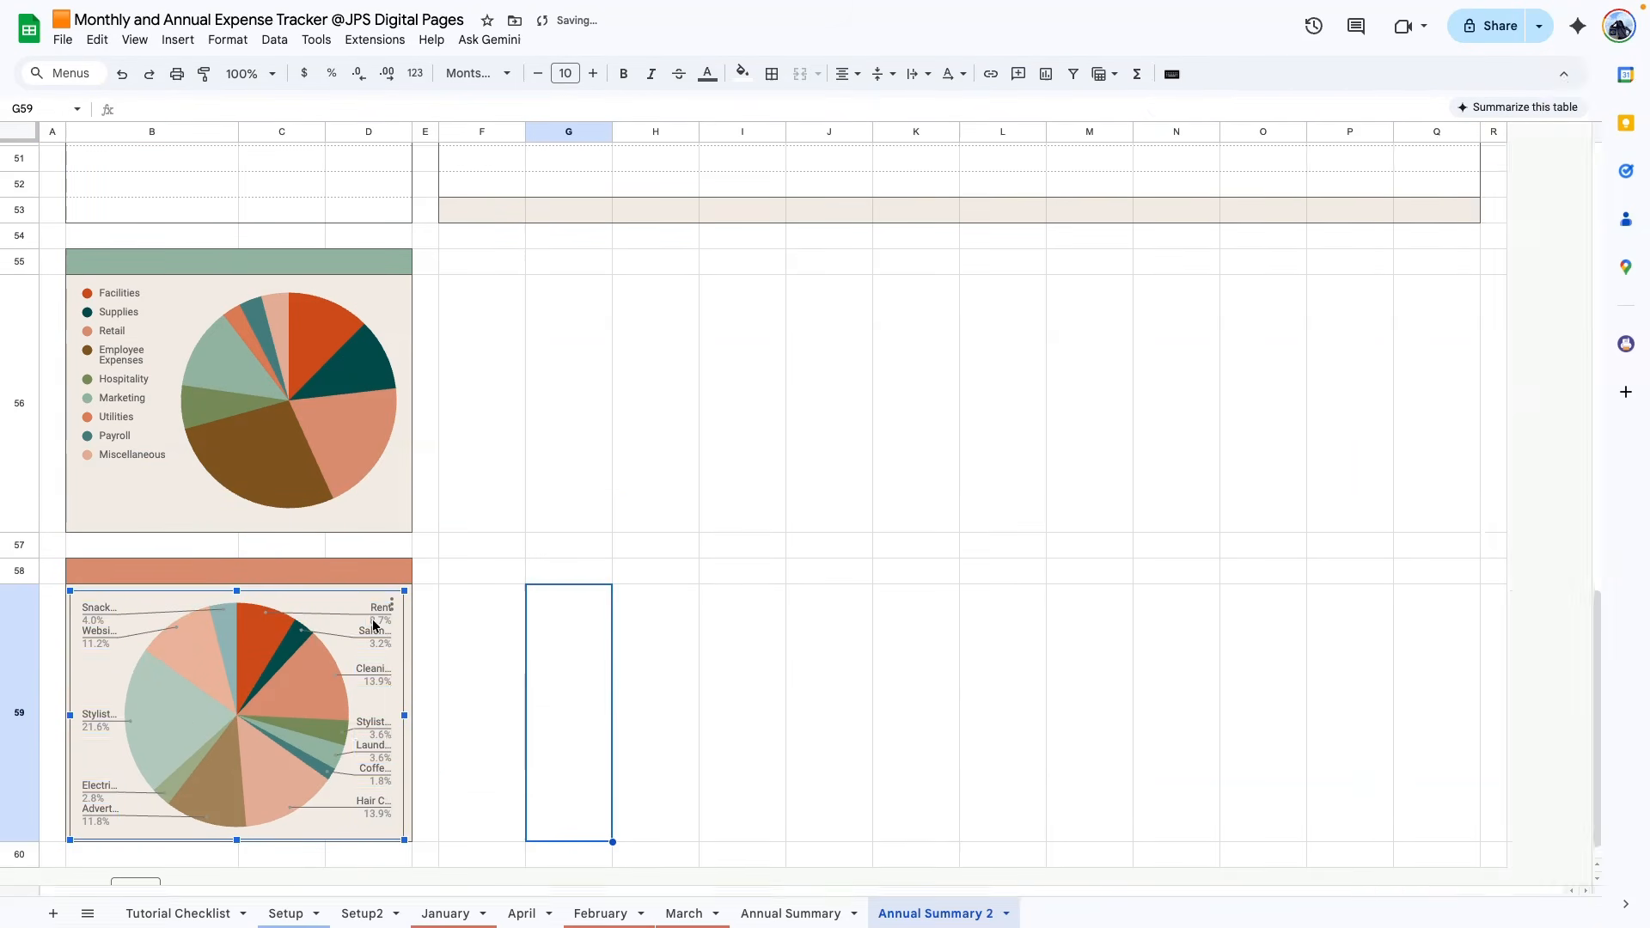
double_click(372, 624)
click(1369, 448)
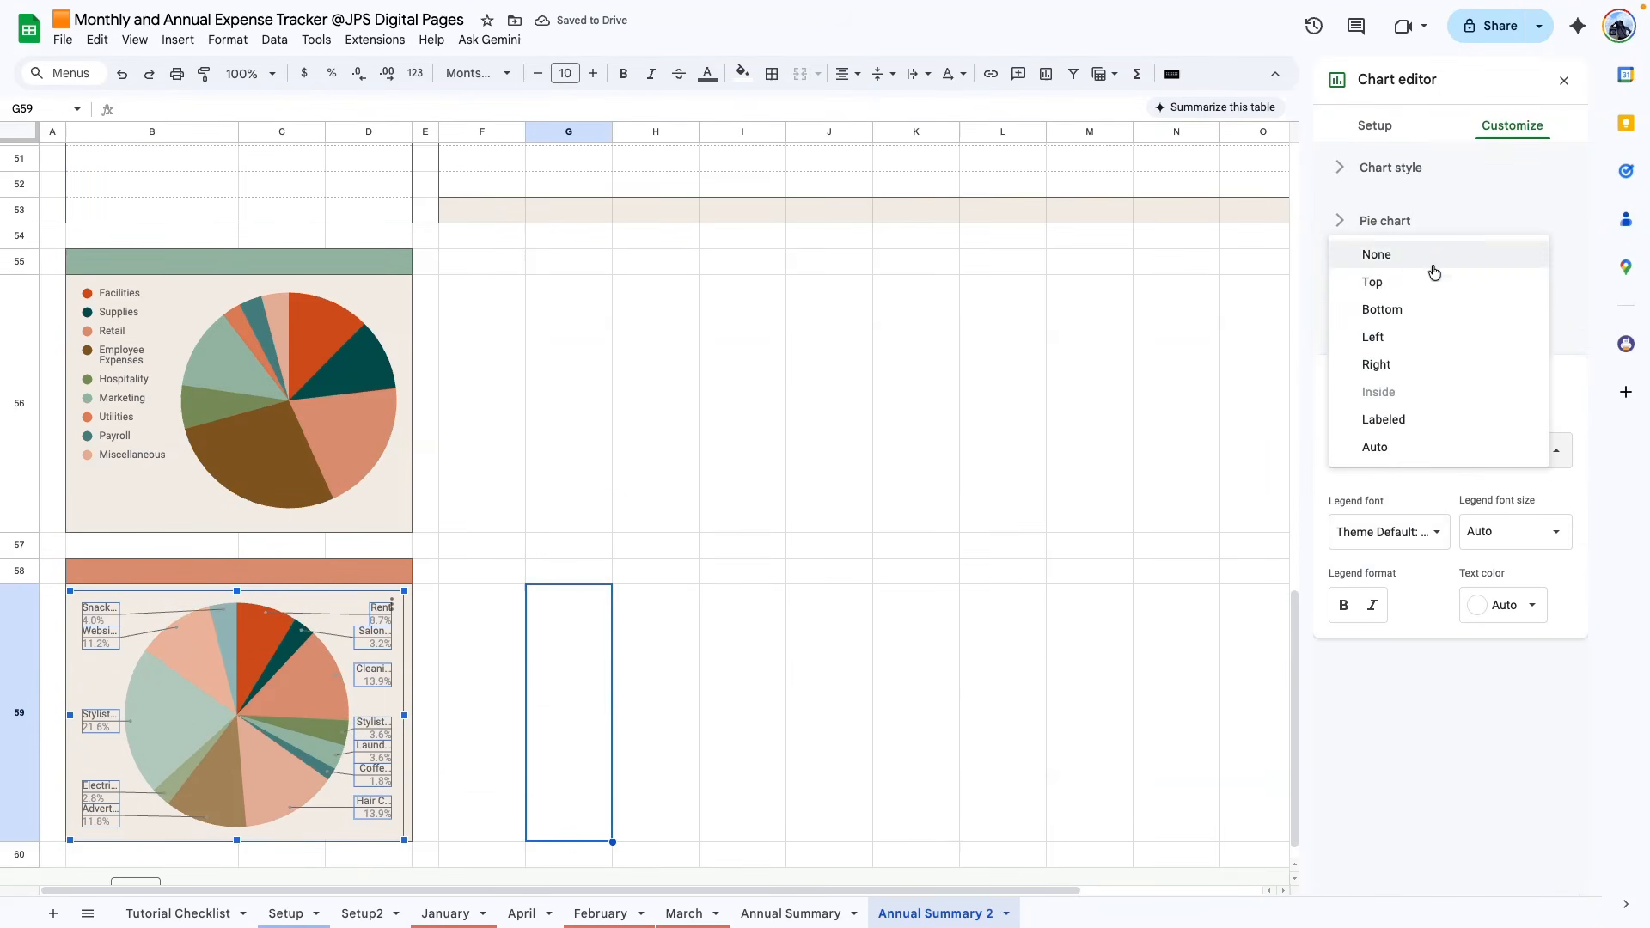
click(1373, 337)
click(188, 718)
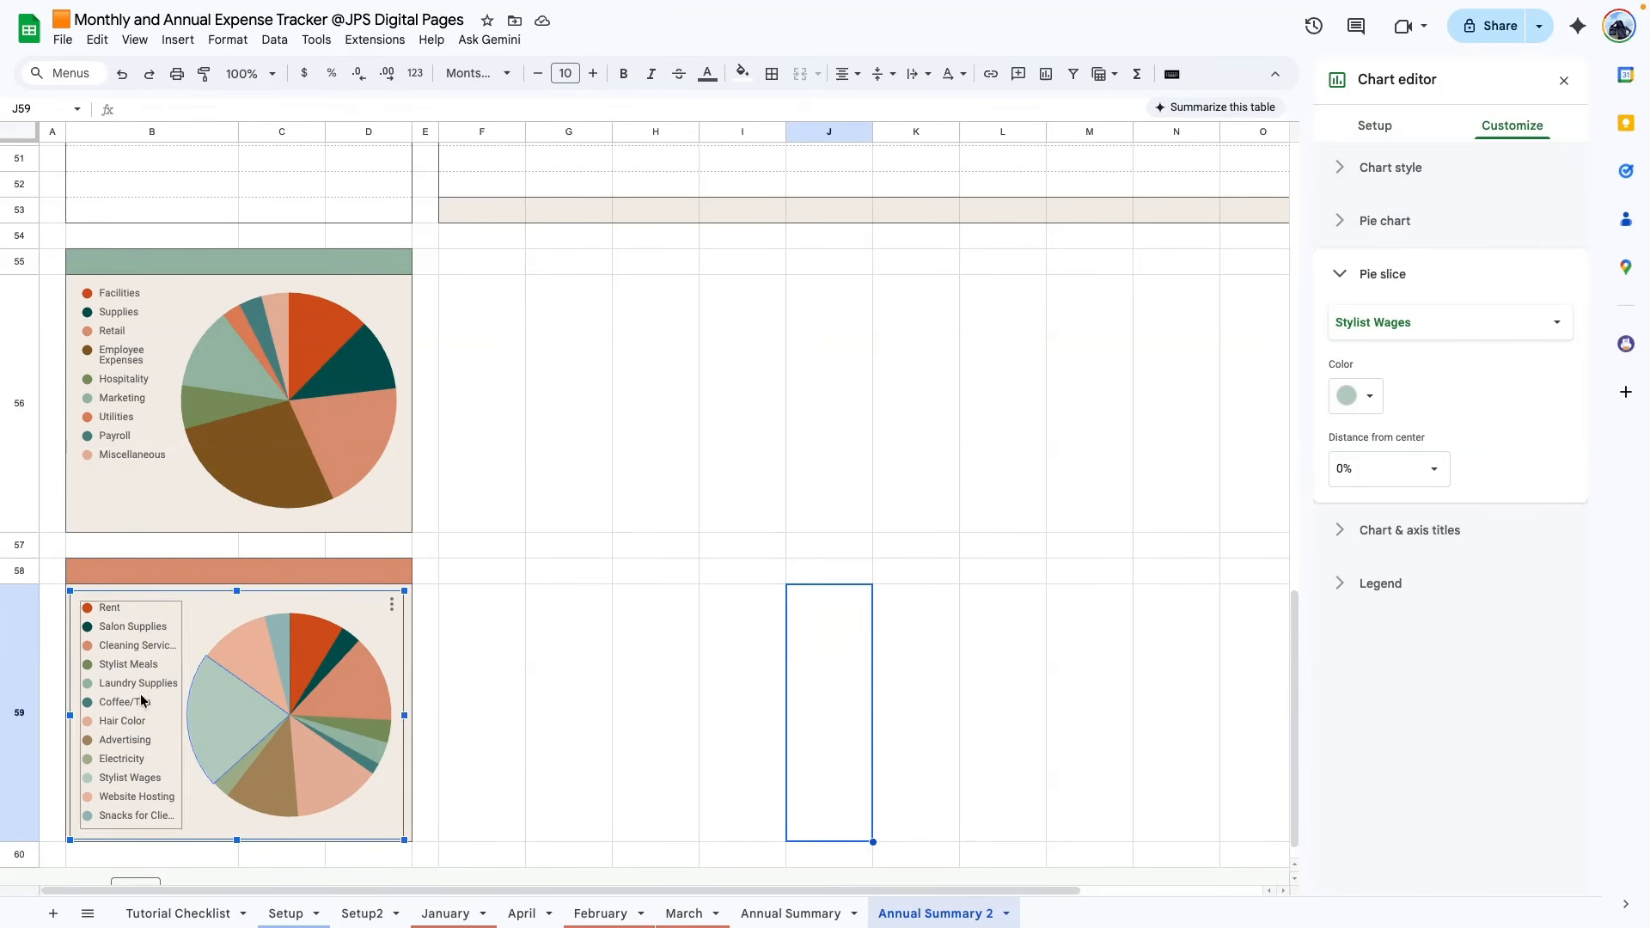
click(518, 703)
- Examine the Annual Summary line charts for expense categories and subcategories and the monthly tables that feed them
scroll(495, 550, up, 1)
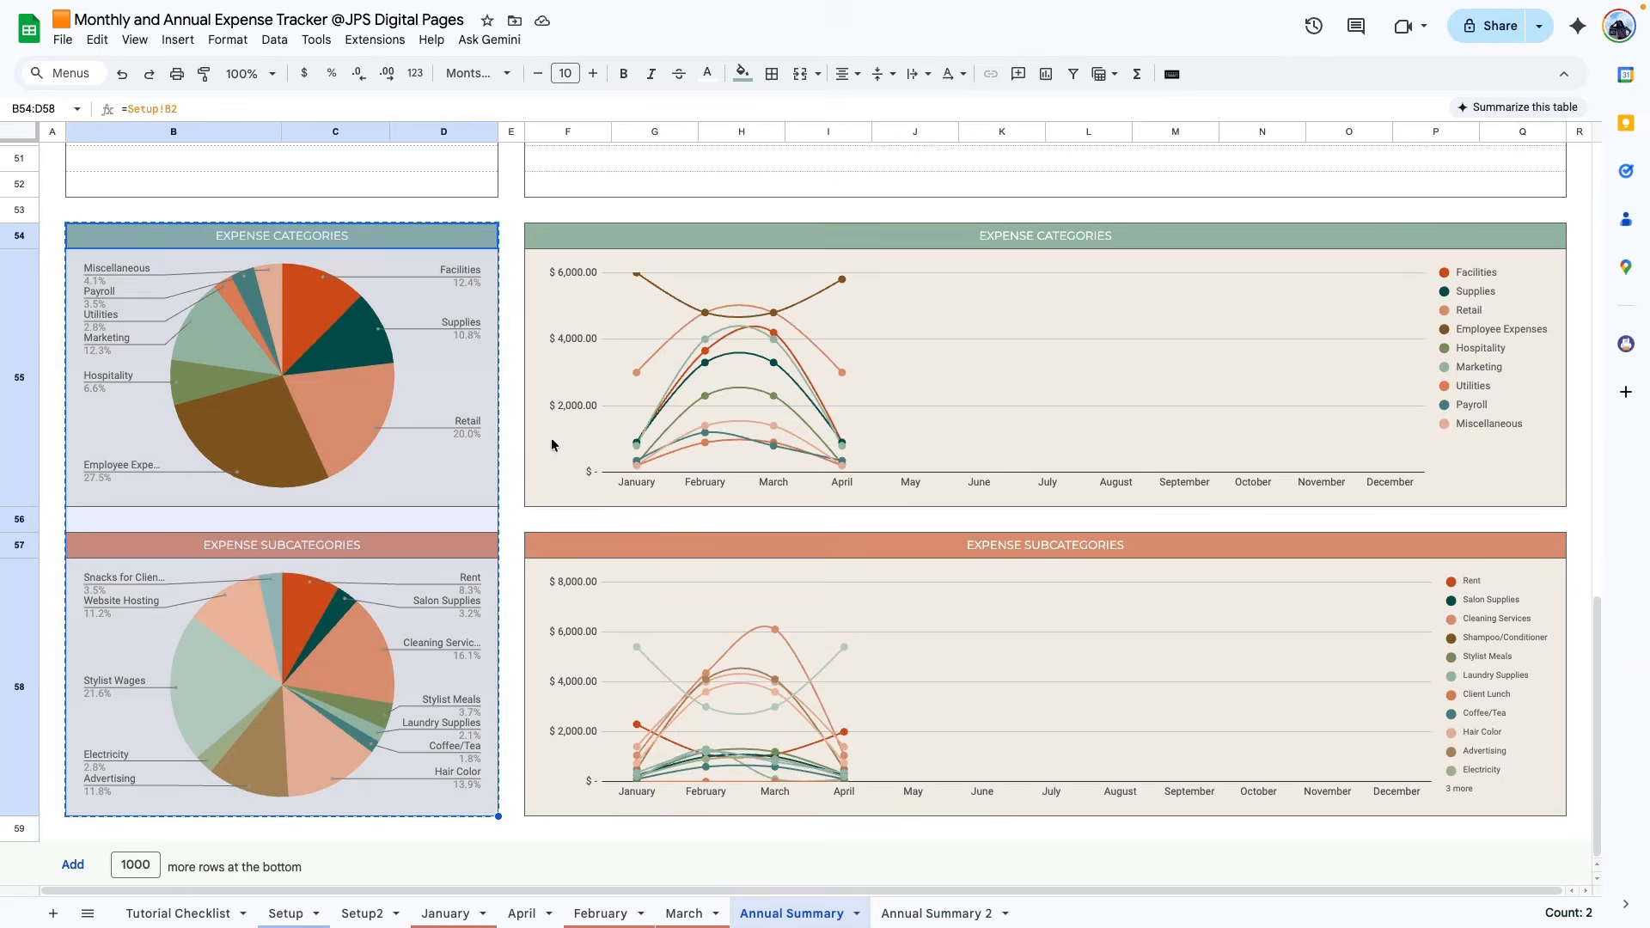
click(511, 428)
scroll(600, 353, up, 10)
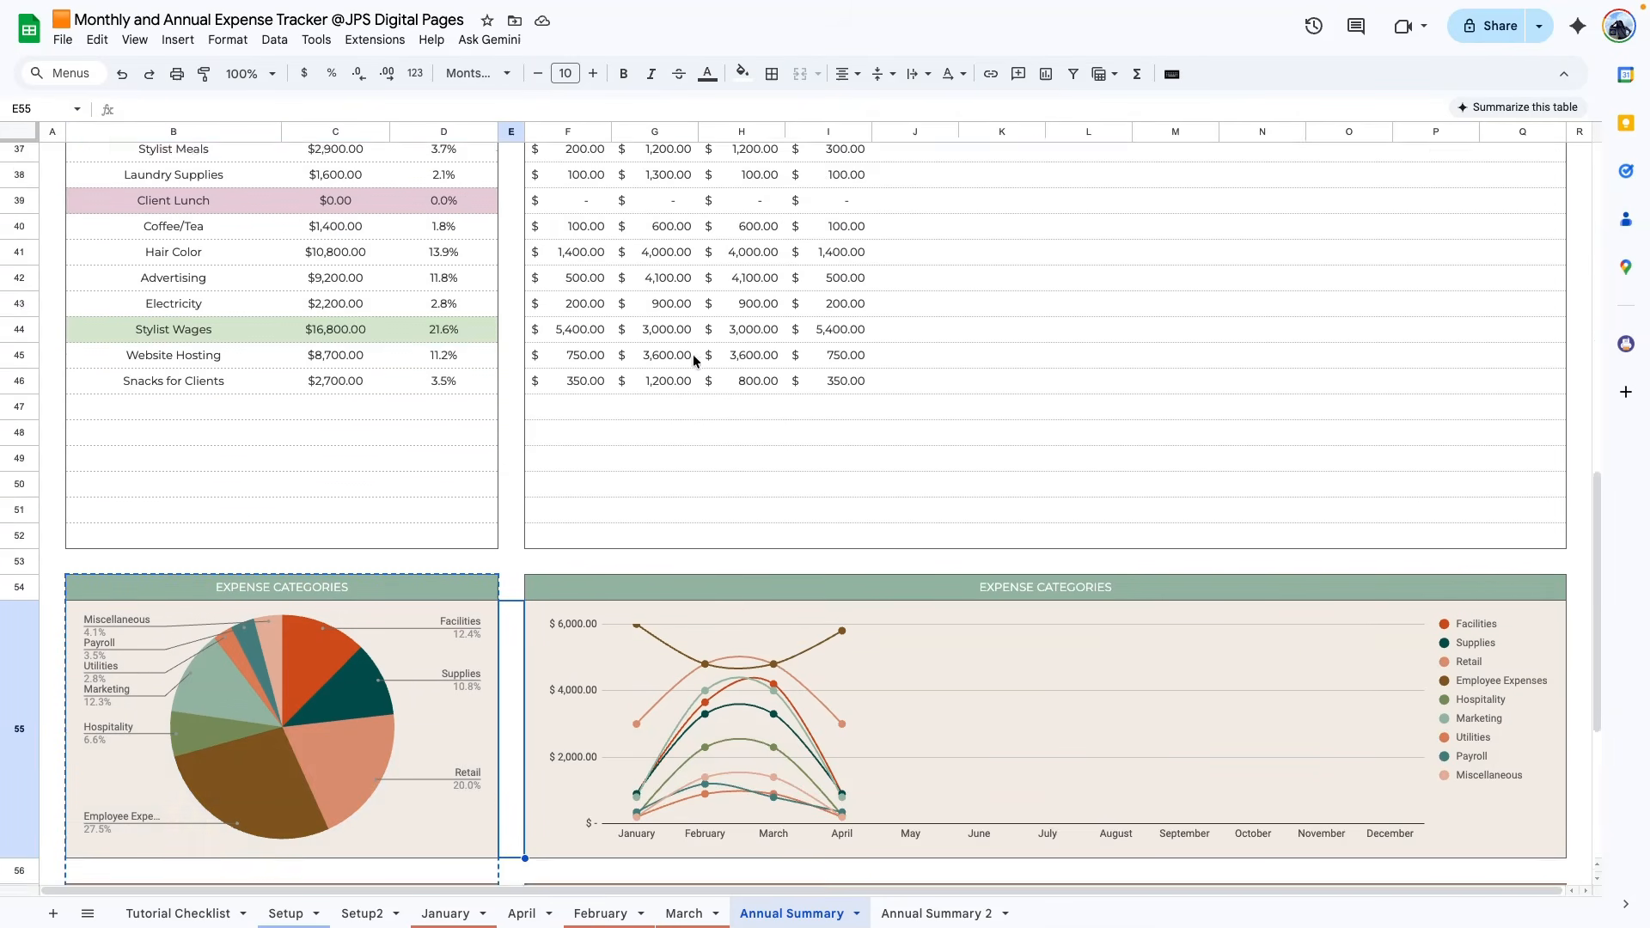
scroll(885, 411, up, 4)
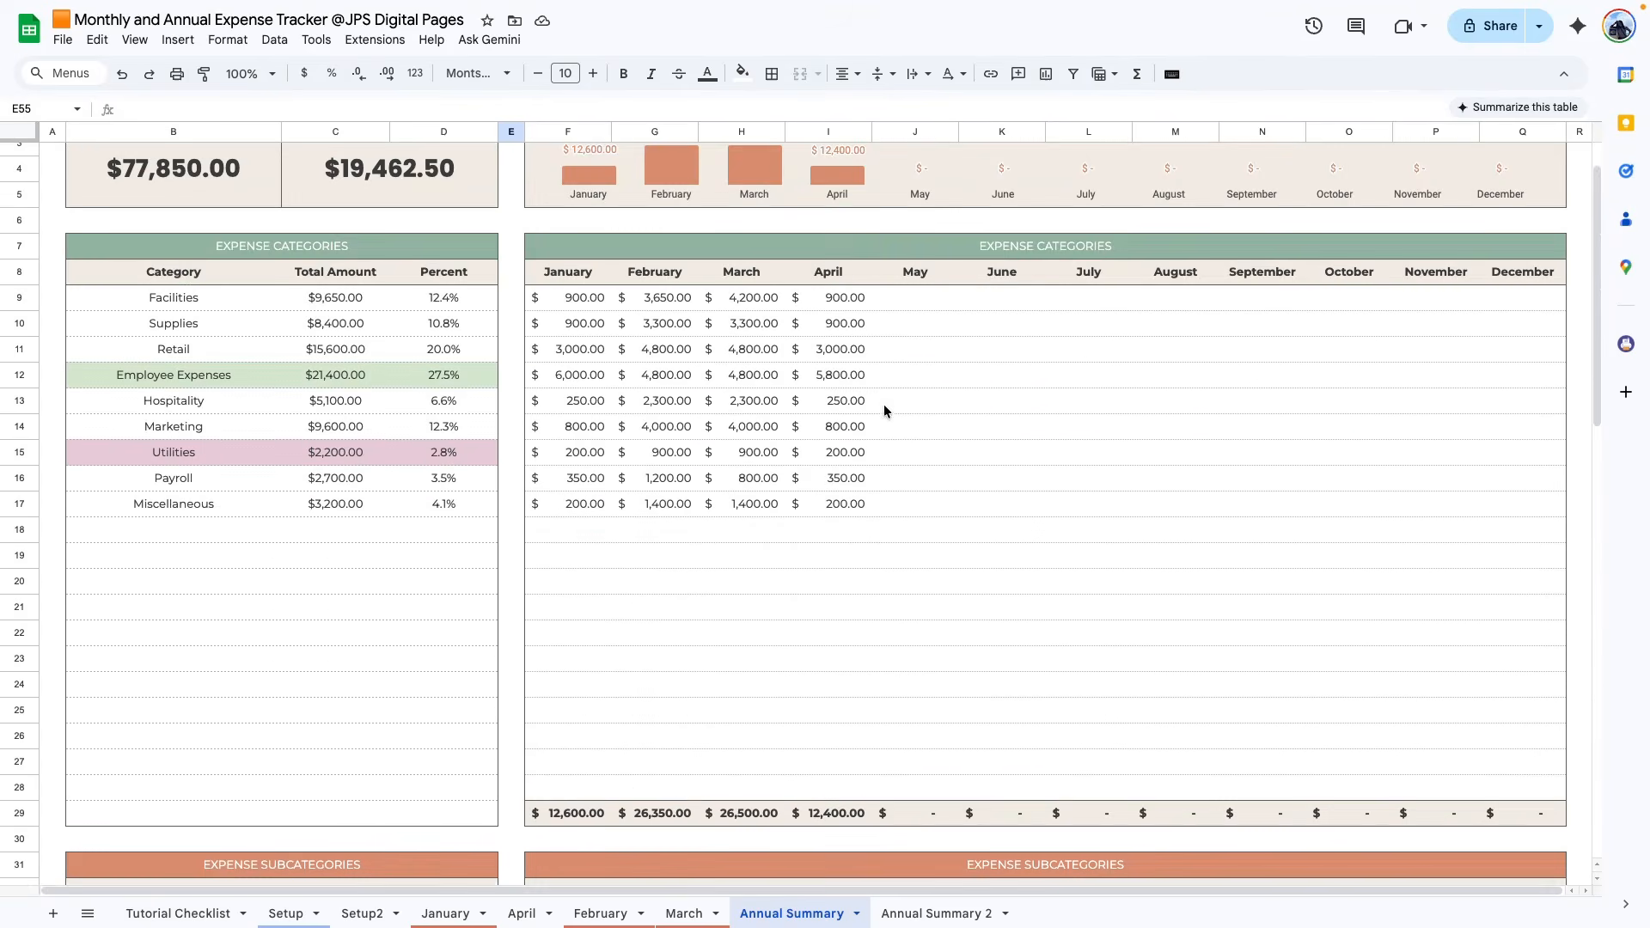
scroll(538, 465, up, 1)
scroll(540, 468, down, 1)
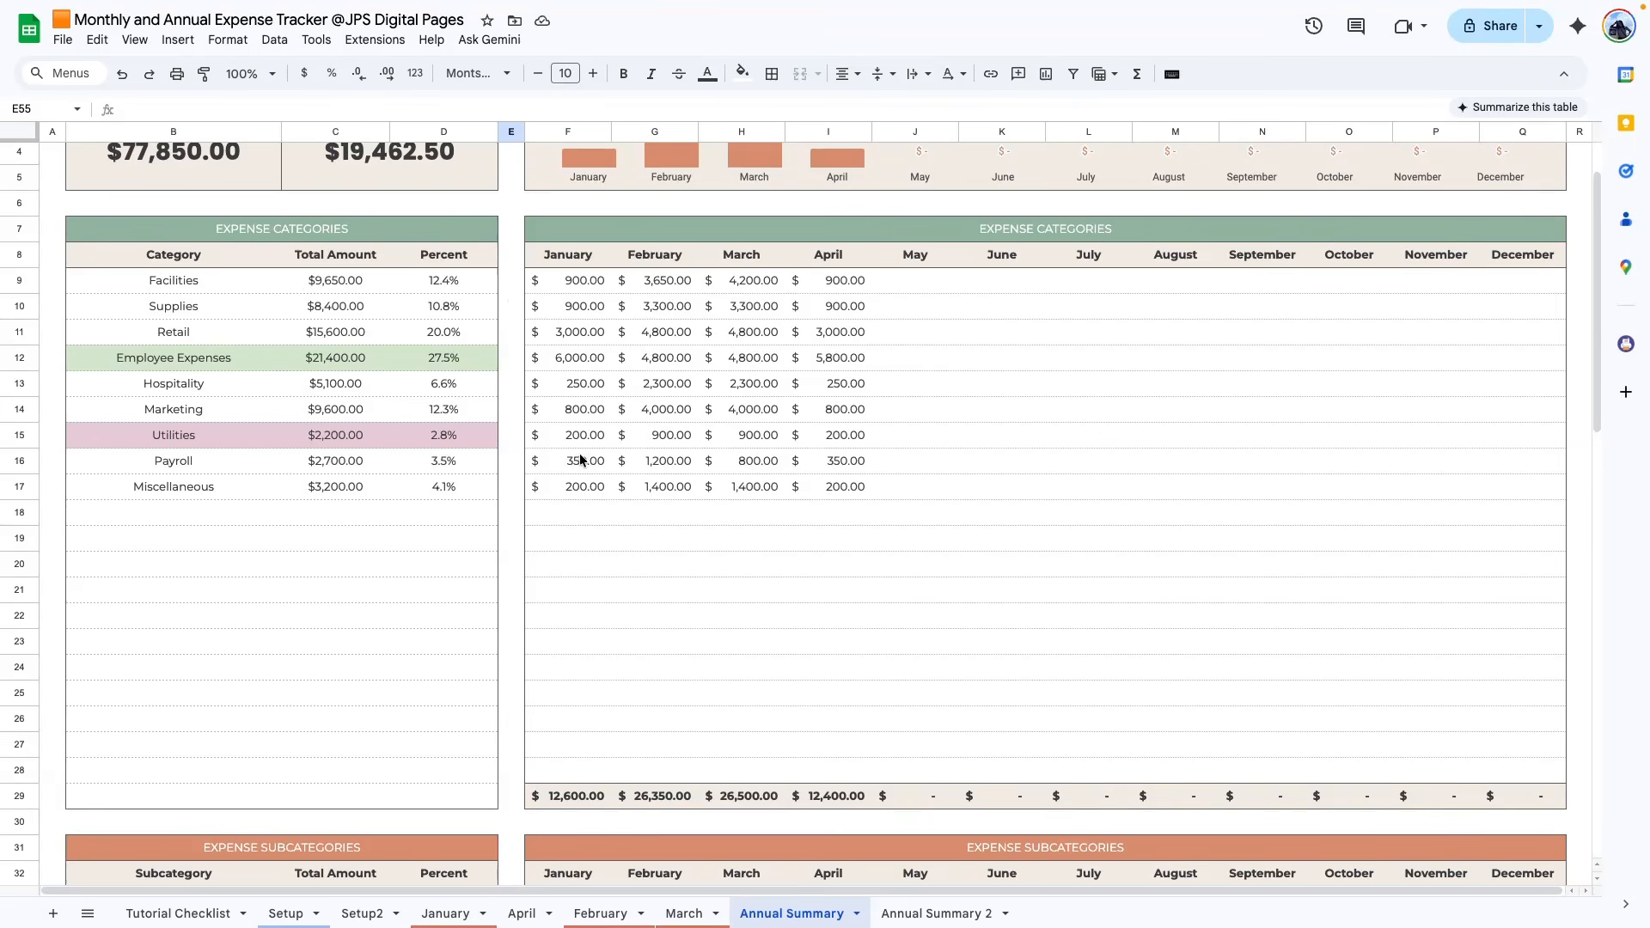
scroll(1133, 497, down, 15)
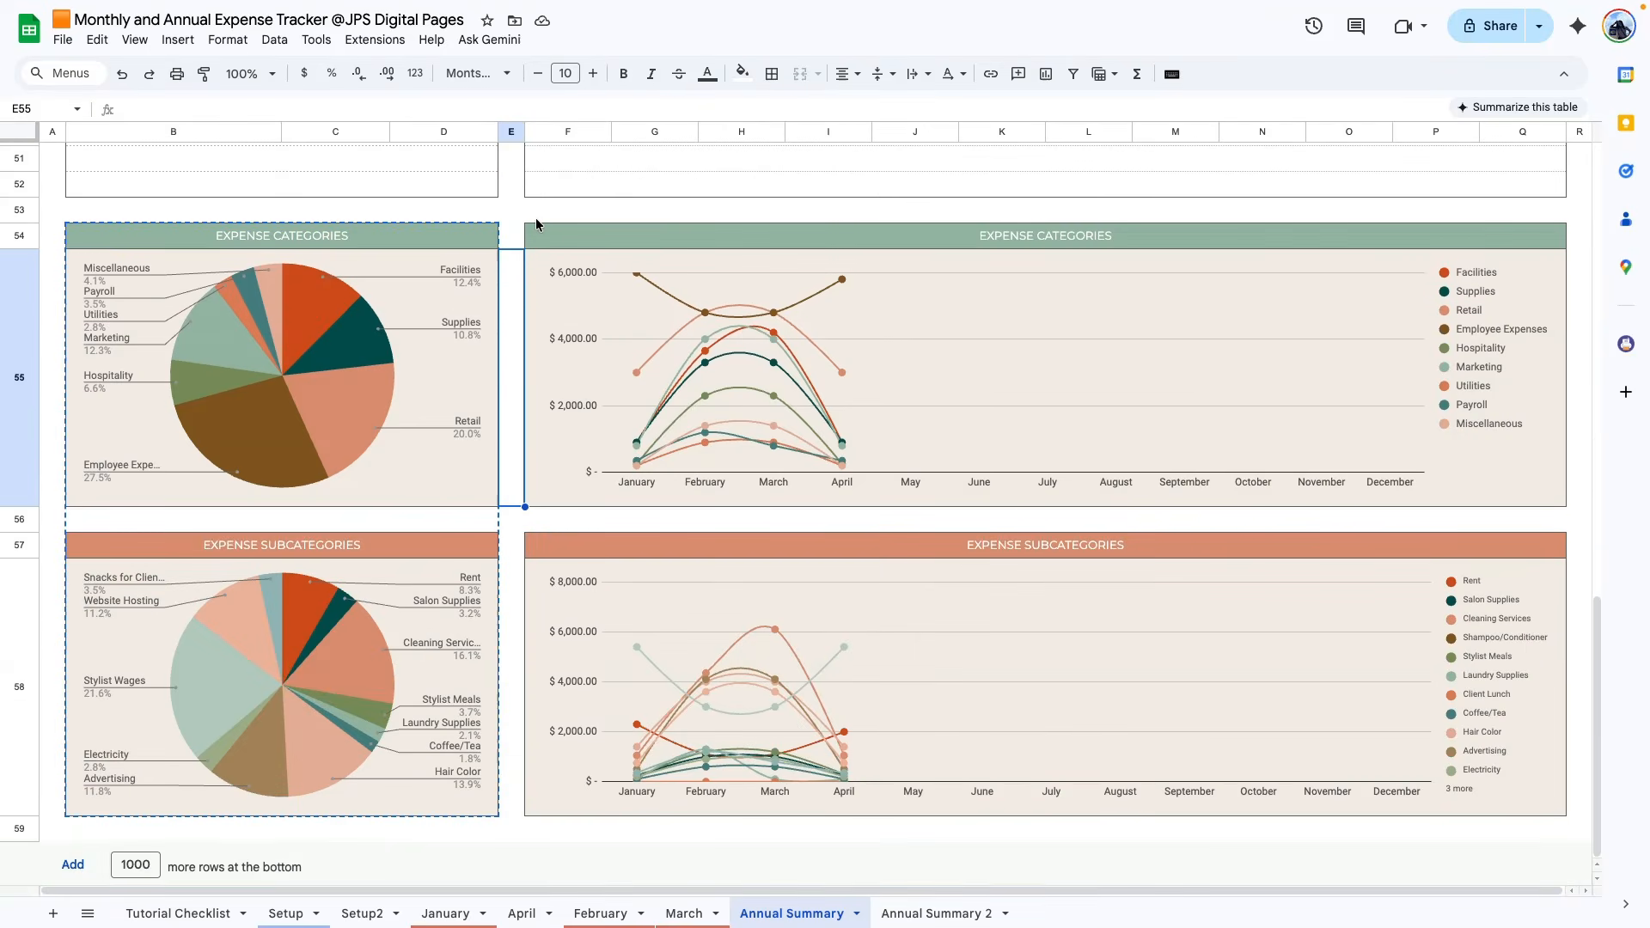
click(537, 220)
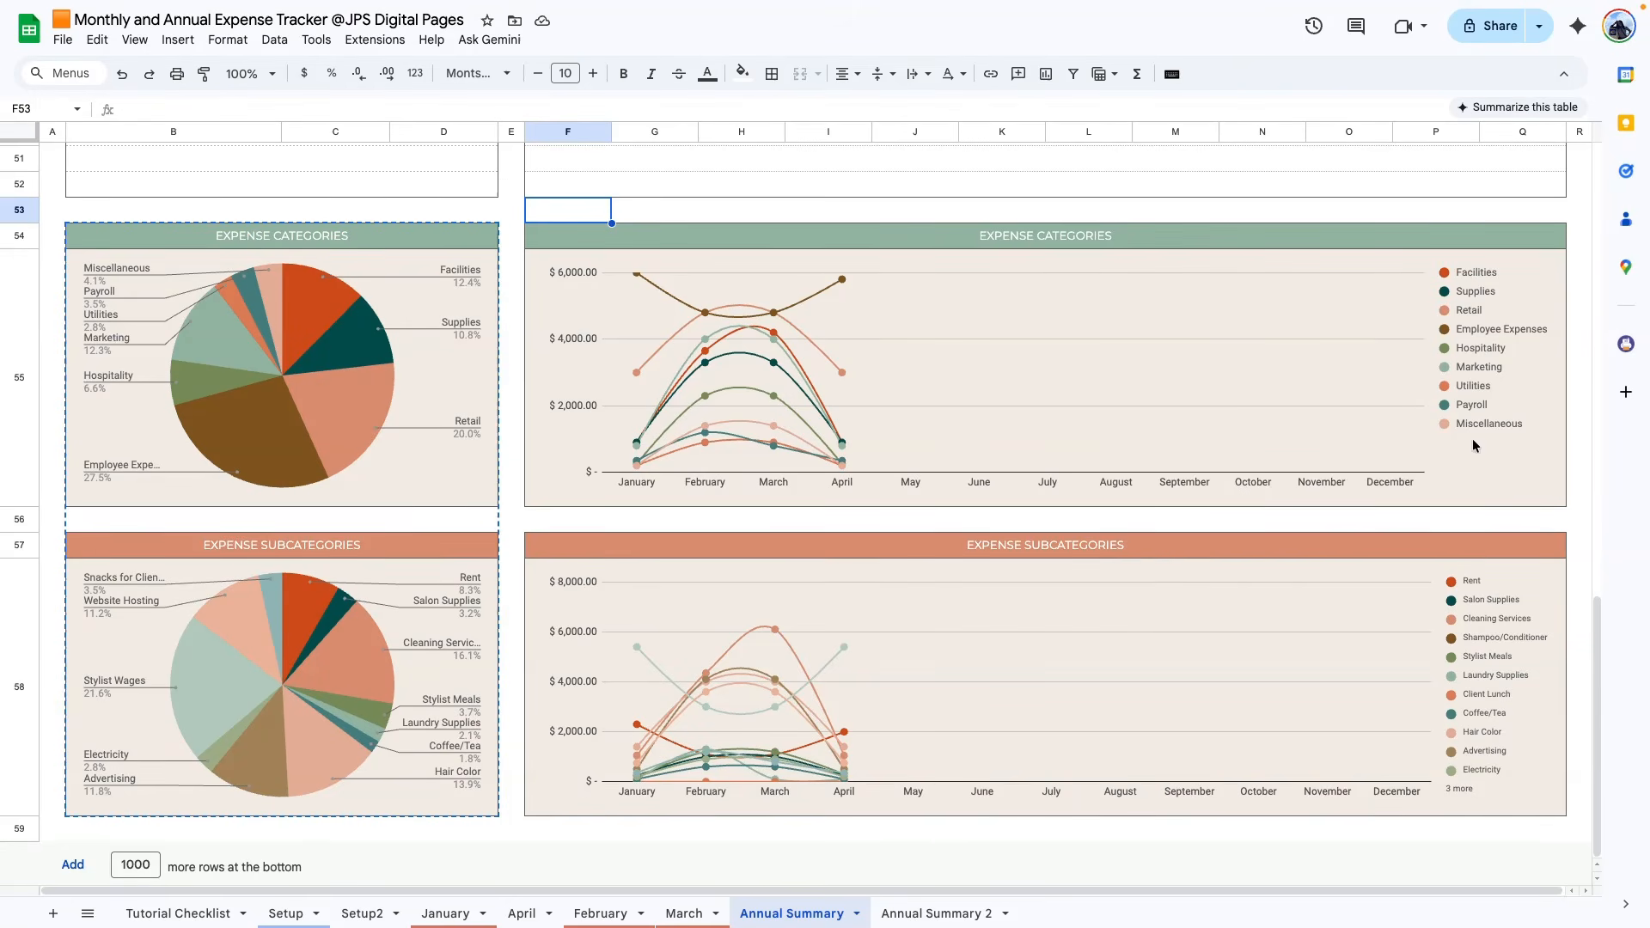
- Add an outer border around F55:Q56 on Annual Summary 2, beside the category pie chart
click(935, 913)
click(706, 471)
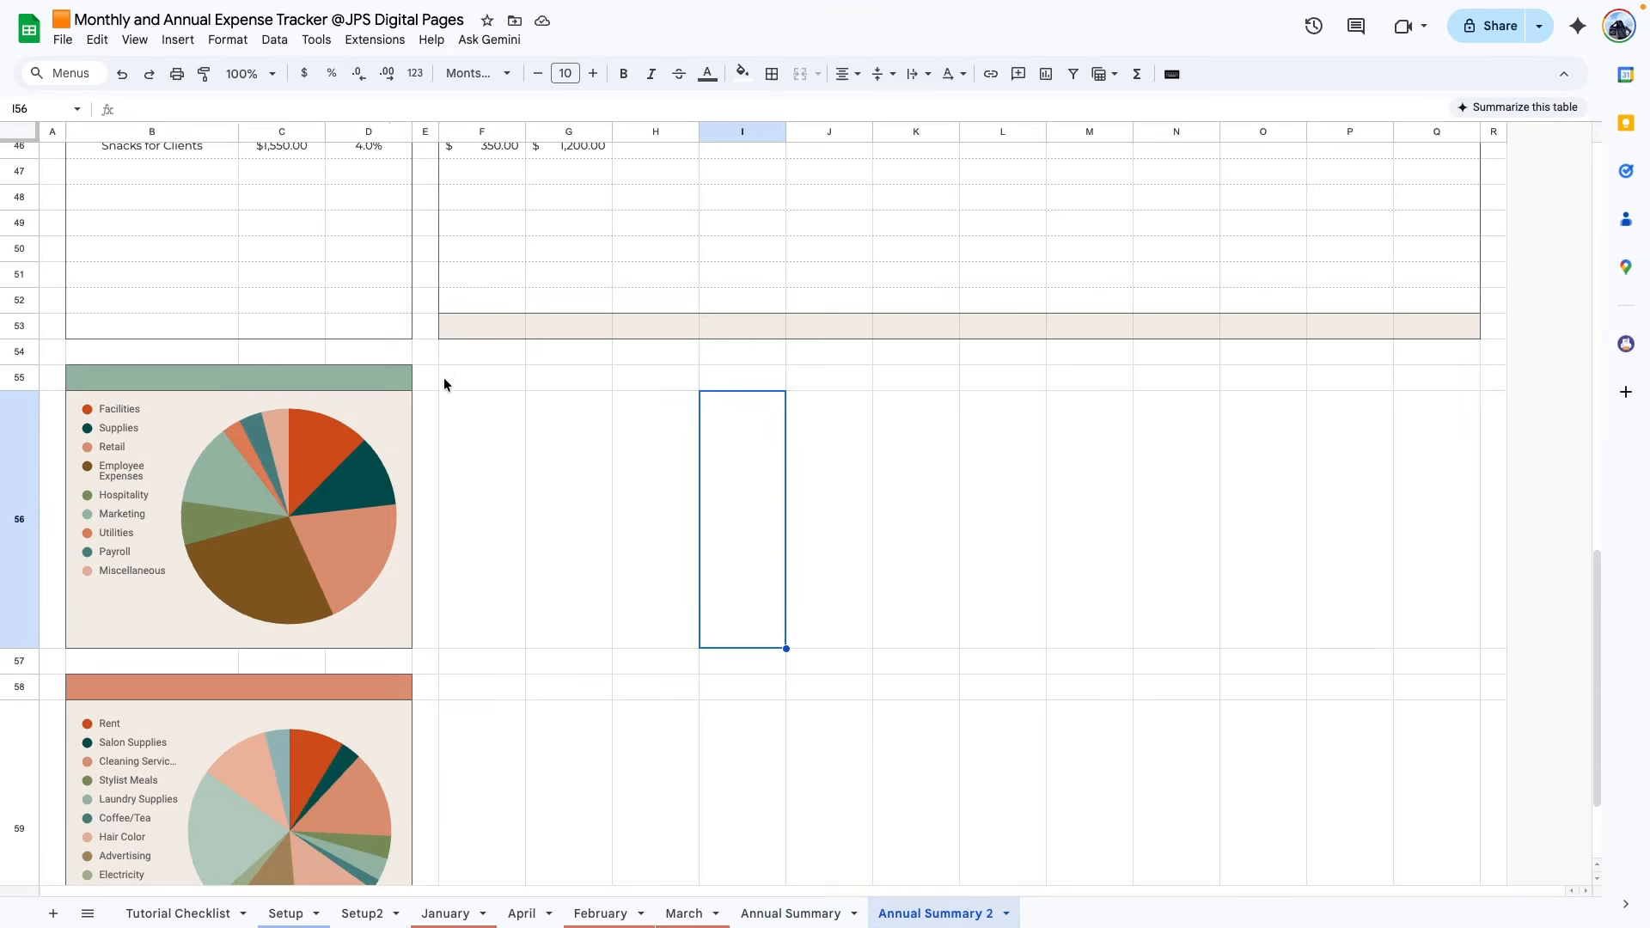
drag(445, 385, 1407, 561)
click(772, 76)
click(897, 112)
- Merge F55:Q55 into a bordered header cell and merge F56:Q56 into one chart cell
drag(483, 378, 1438, 381)
click(799, 76)
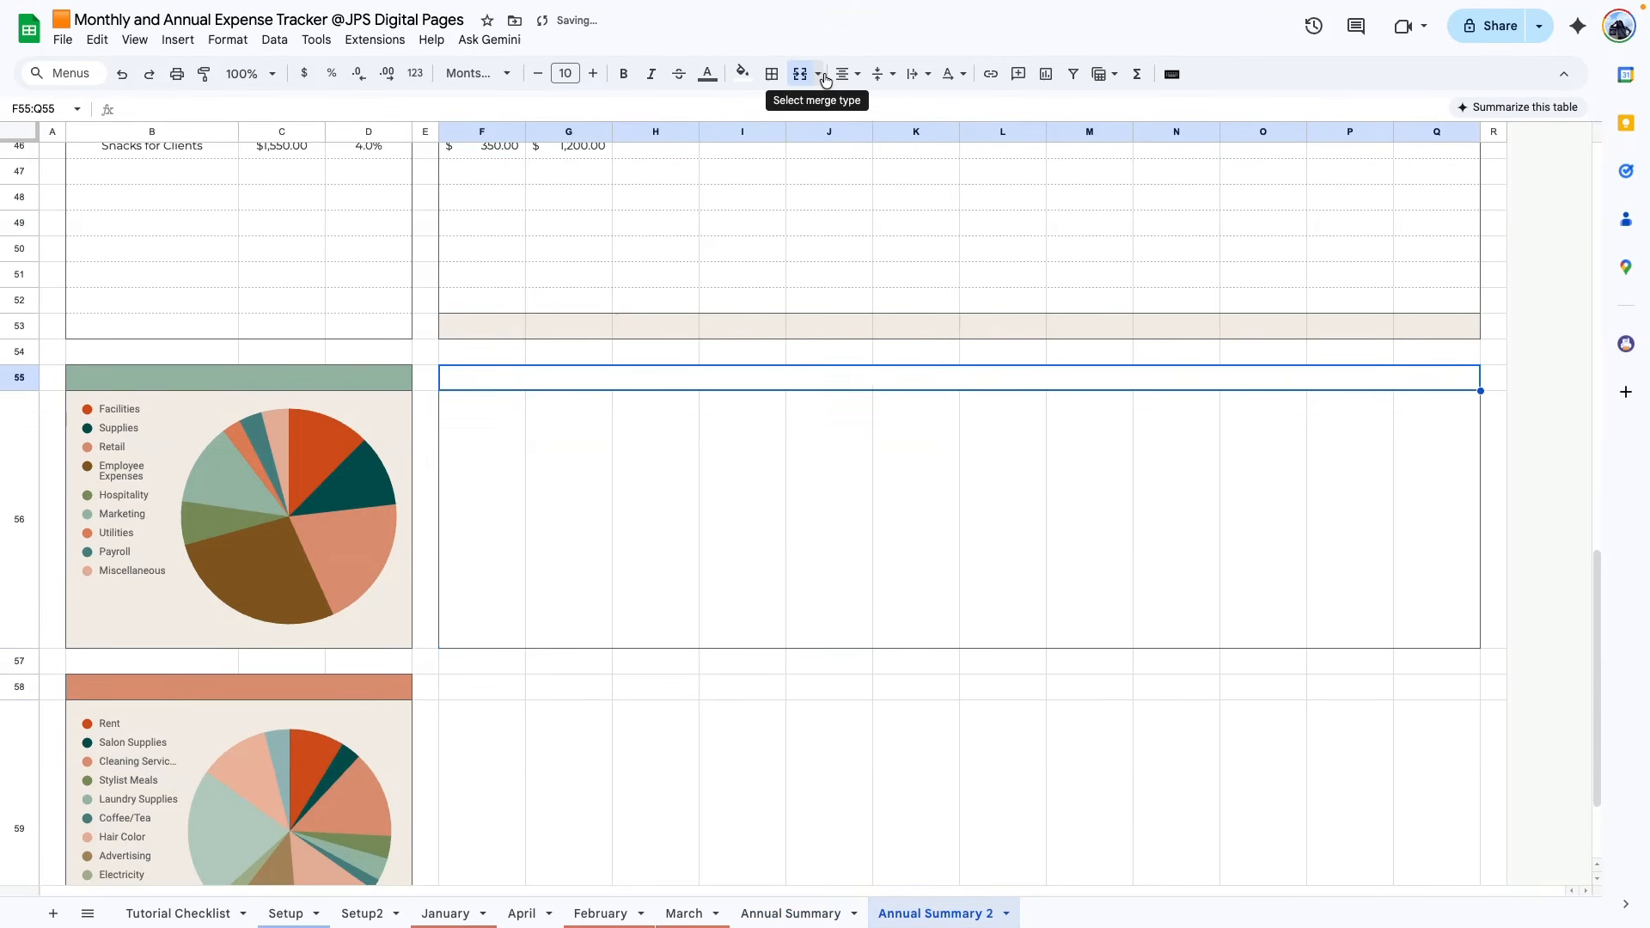
click(771, 75)
drag(519, 414, 1466, 514)
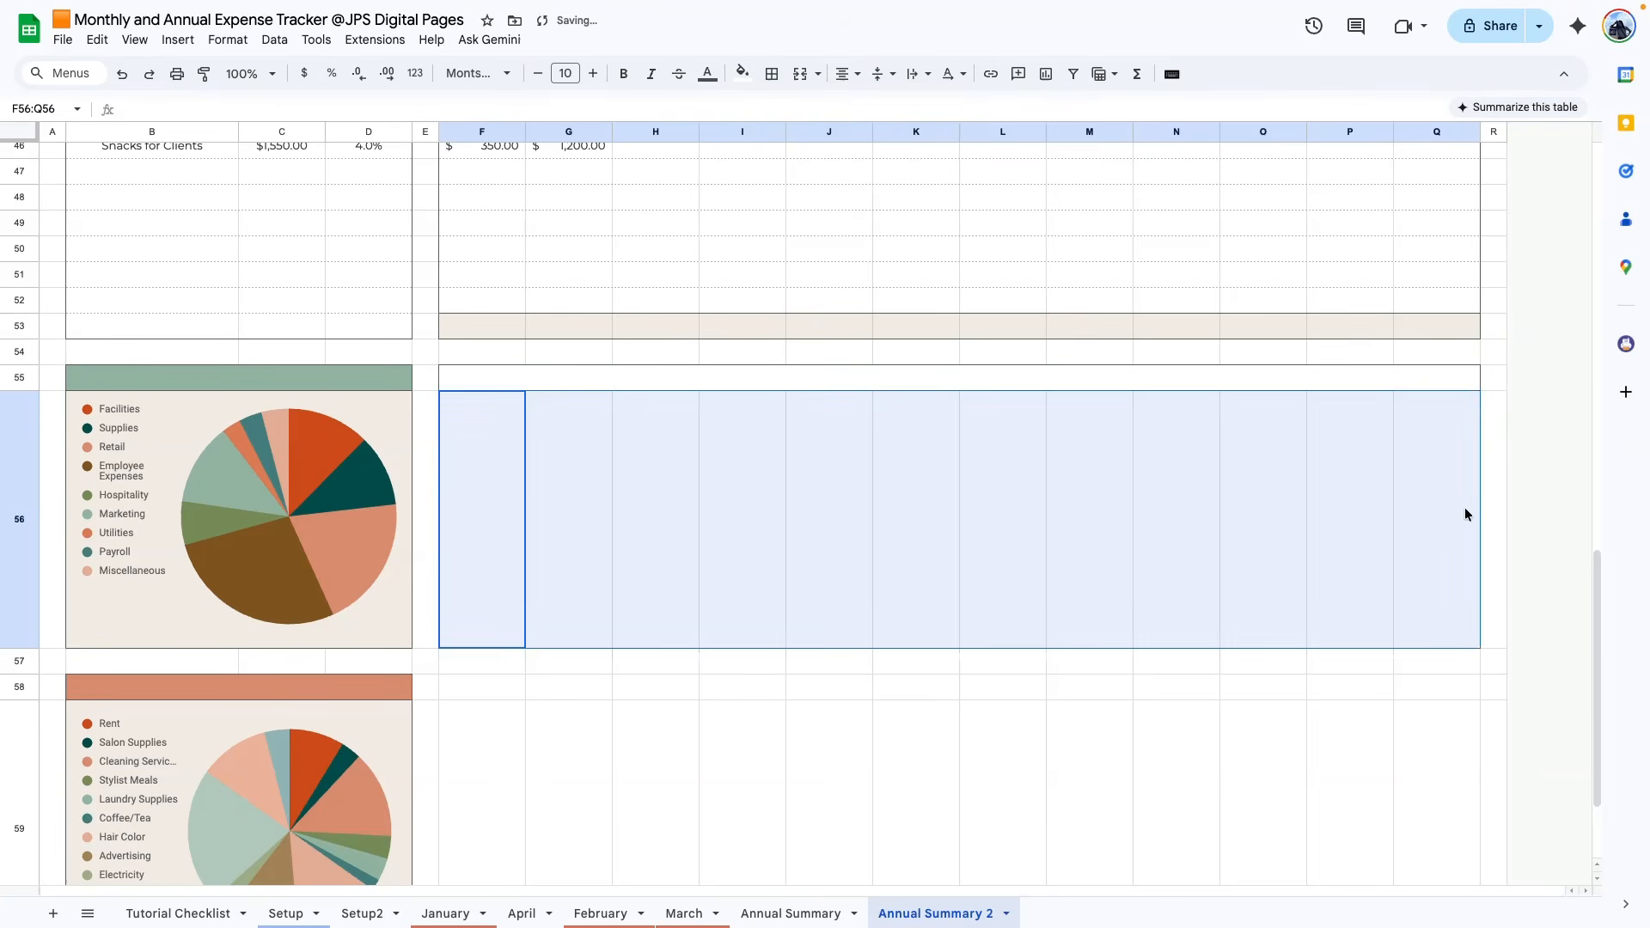
click(799, 74)
- Copy the merged header and chart block F55:Q56 to F58, beside the subcategory pie chart
drag(865, 383, 855, 481)
key(ctrl+c)
scroll(855, 480, down, 2)
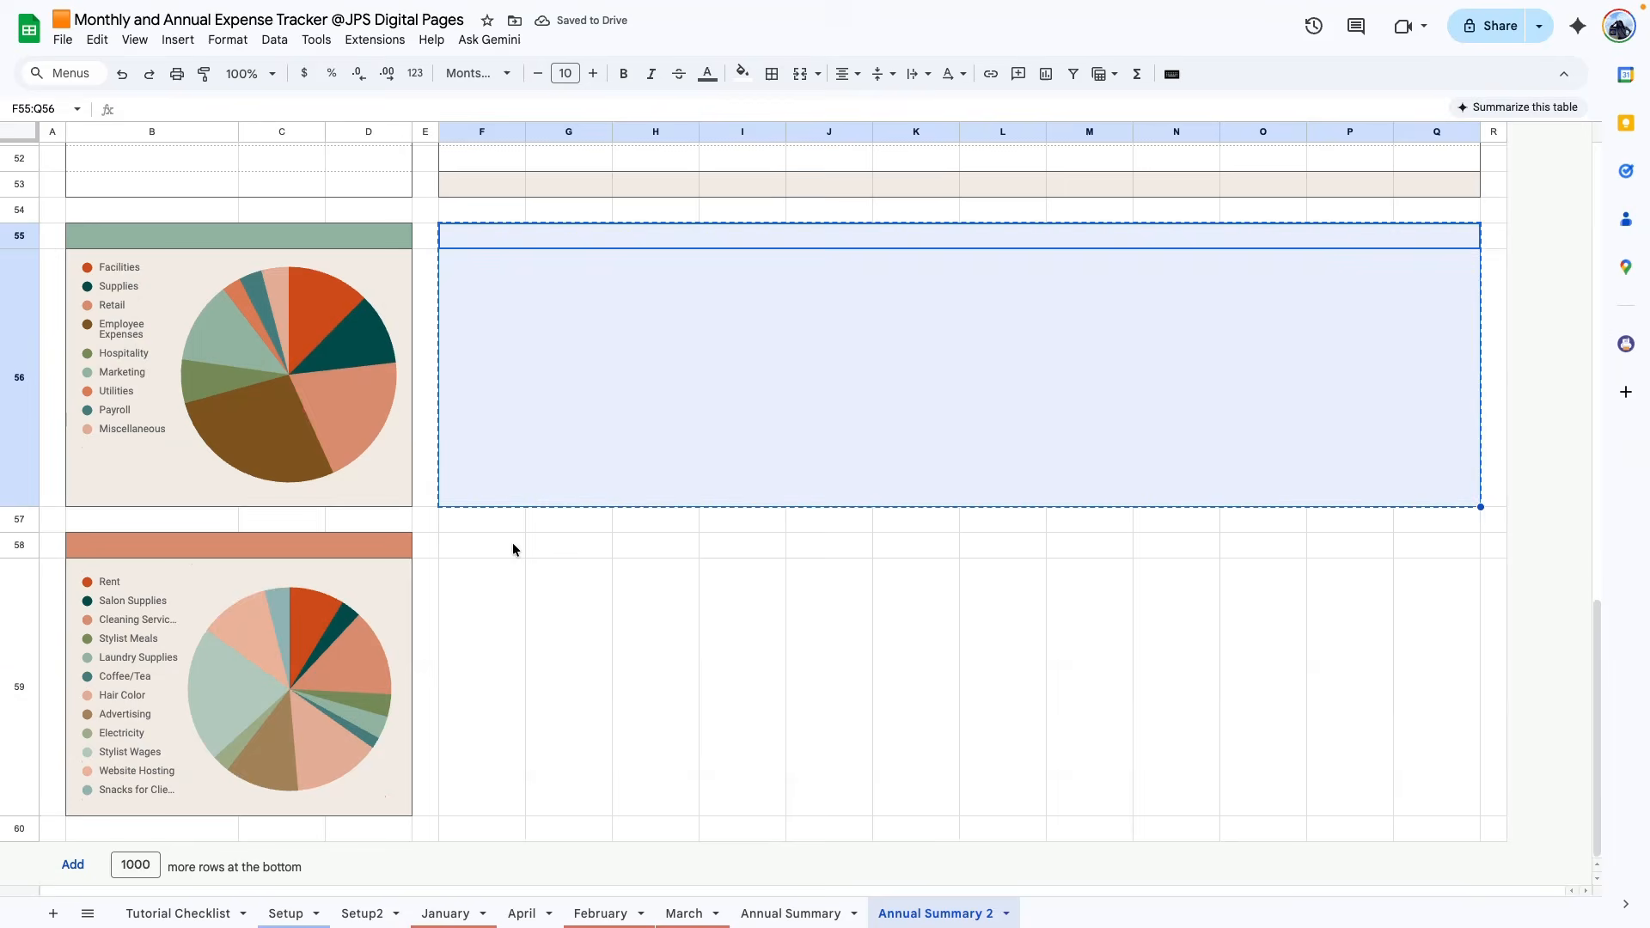
click(476, 545)
key(ctrl+v)
click(821, 677)
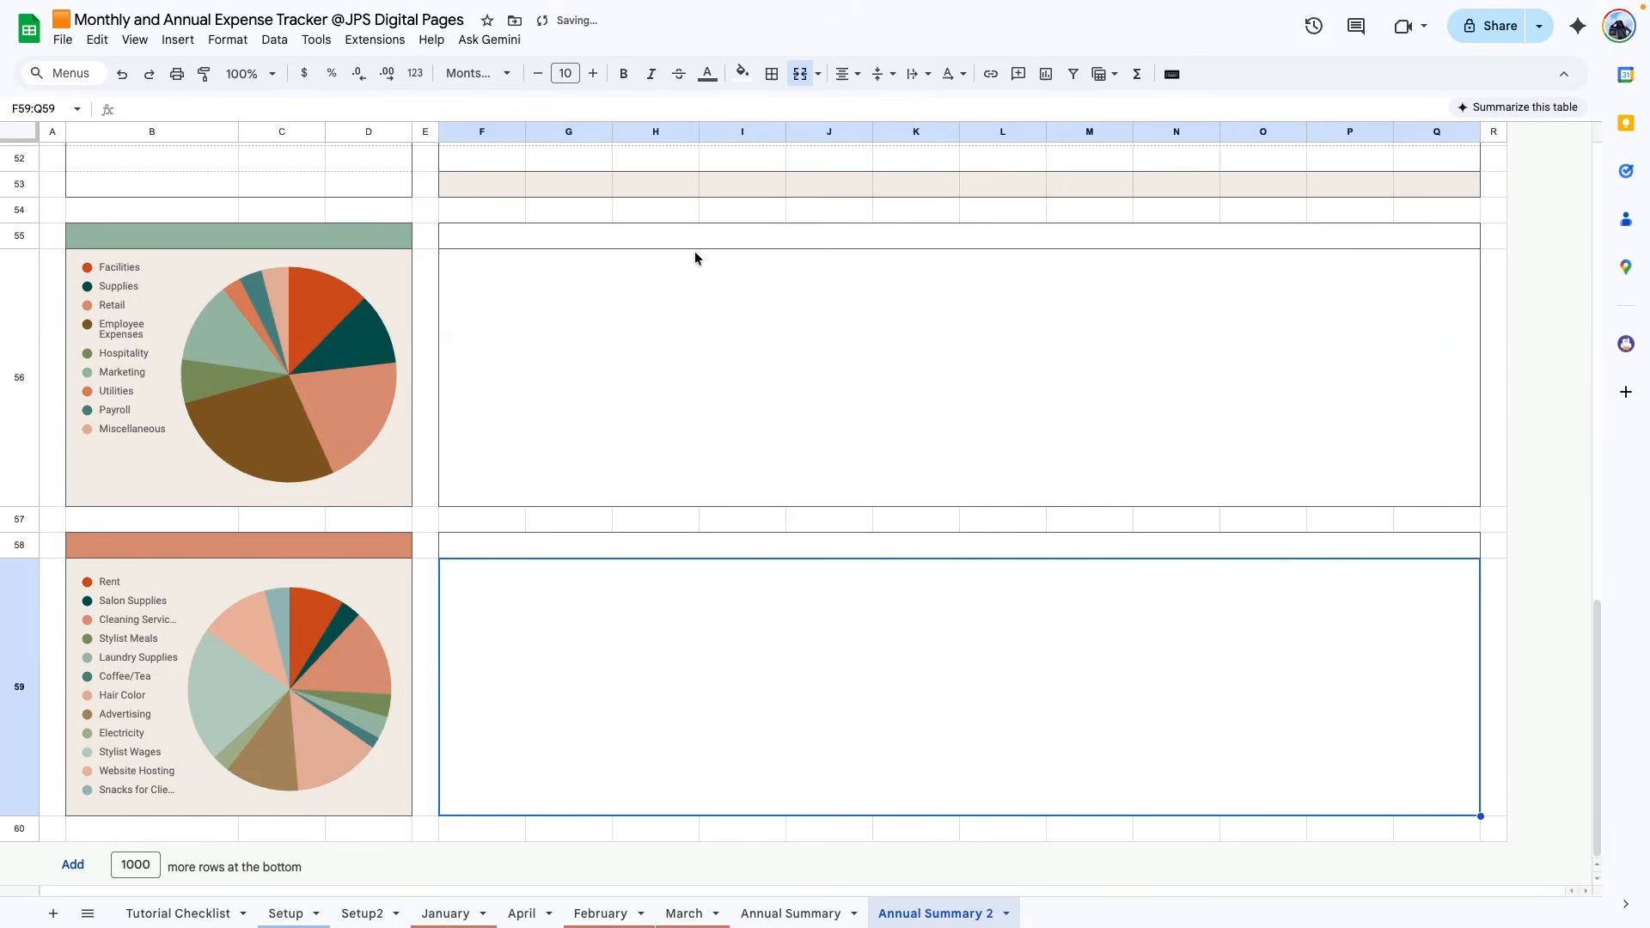
- Insert a chart from the category names B8:B28 and monthly amounts F8:Q28, and widen it
scroll(787, 535, up, 2)
scroll(698, 482, up, 12)
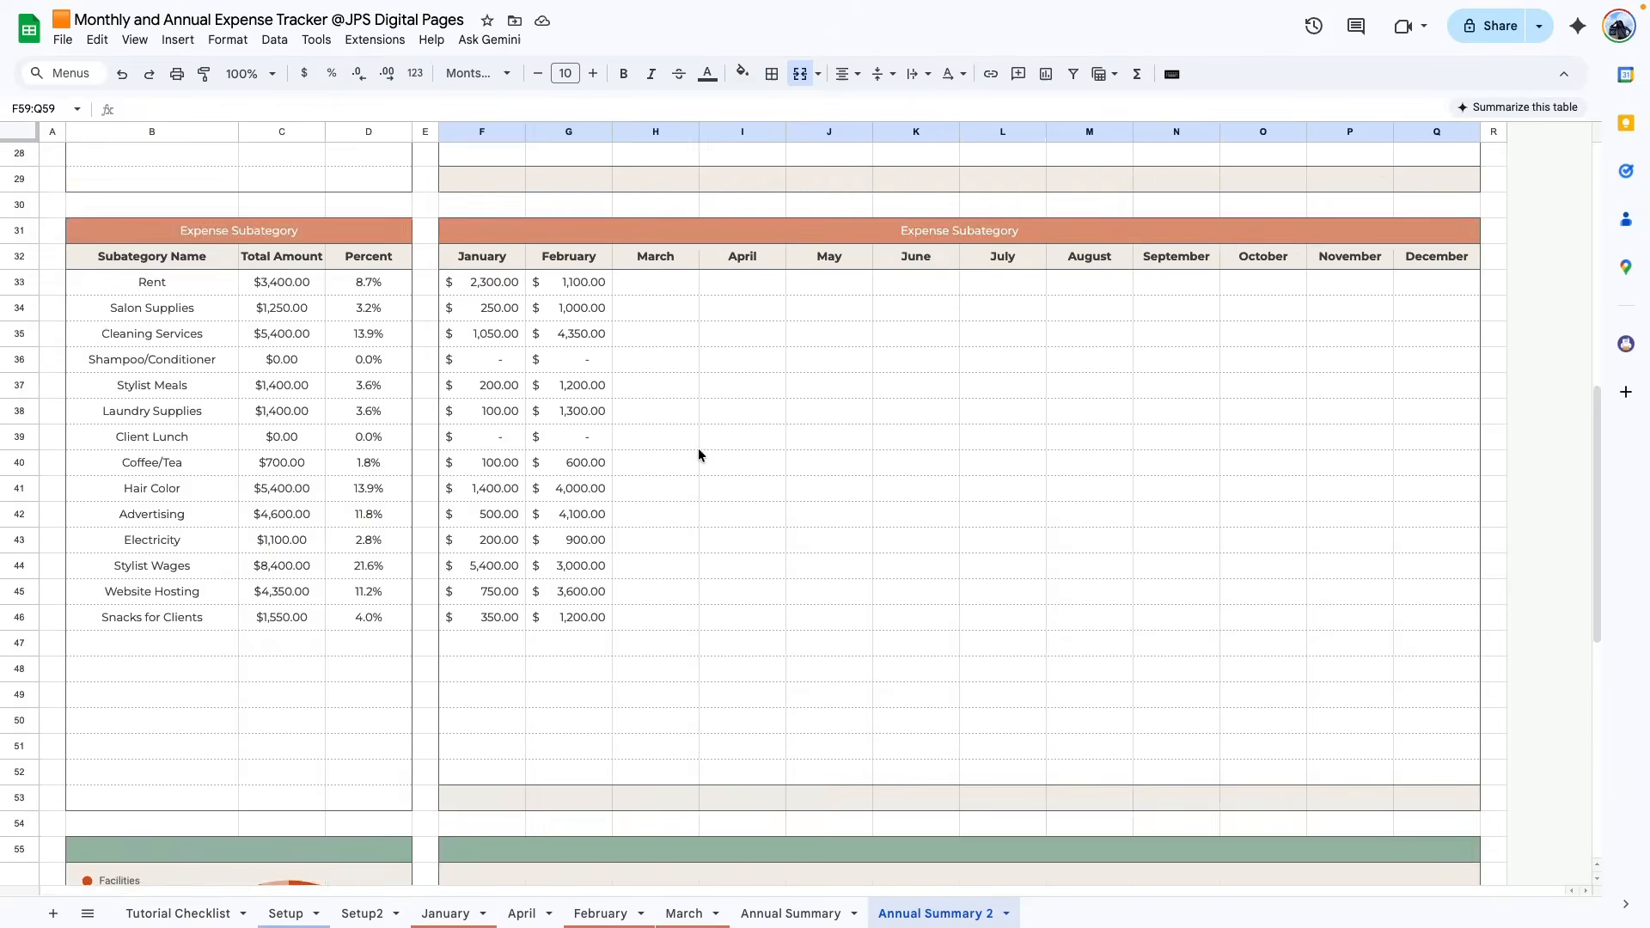
drag(467, 282, 1425, 795)
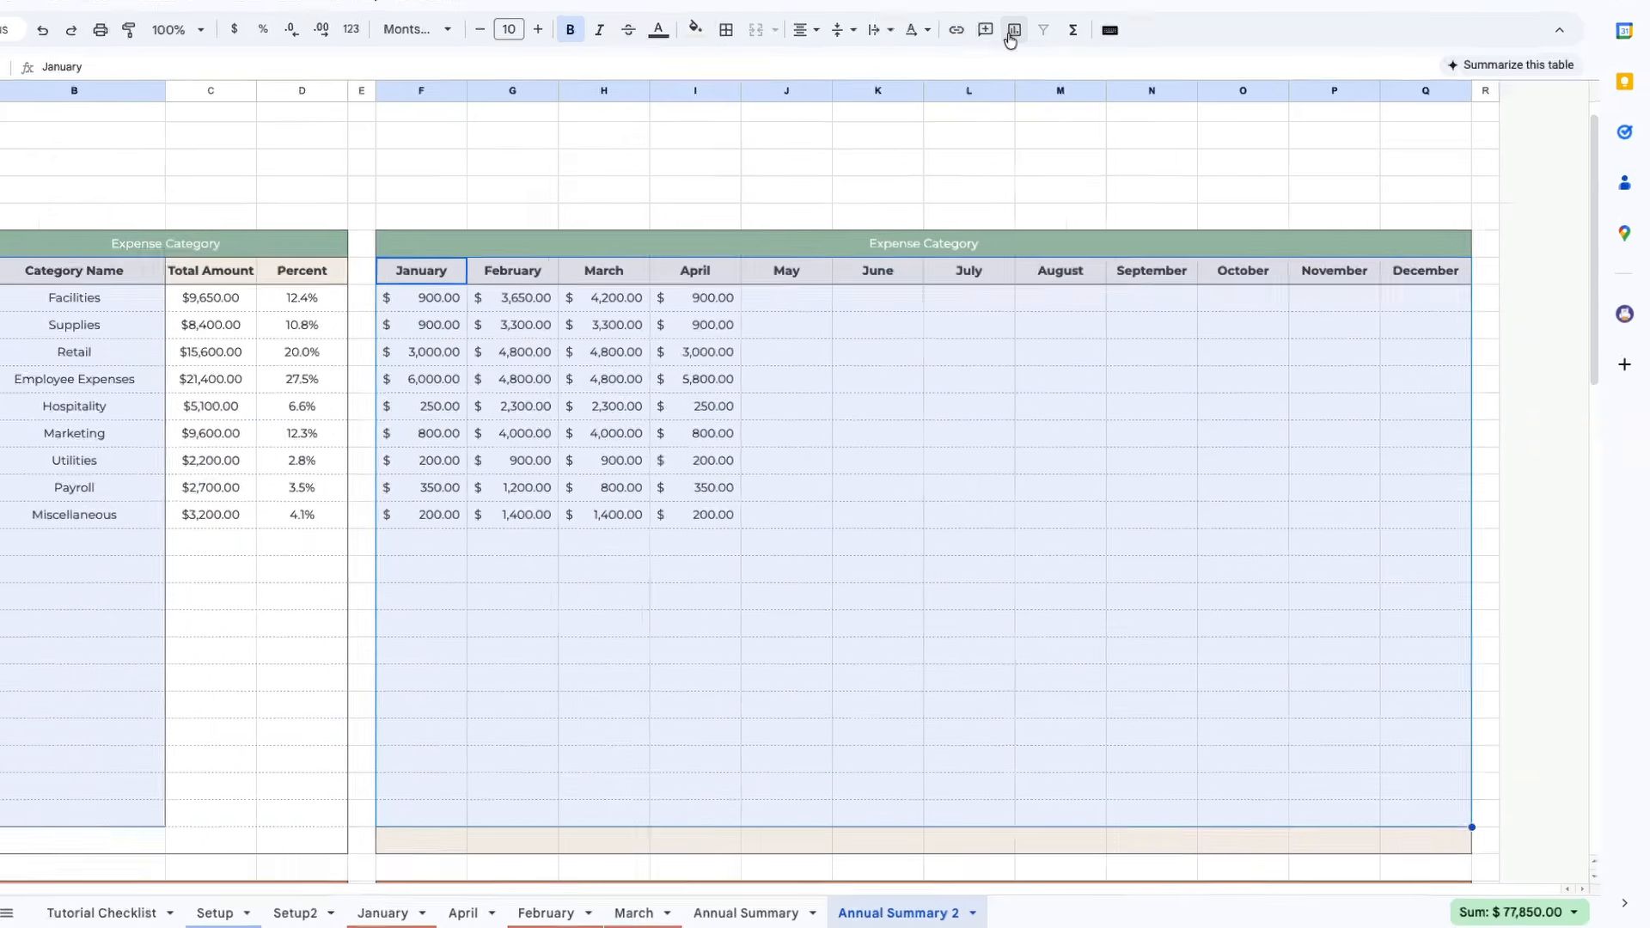
click(1045, 73)
drag(847, 362, 853, 414)
drag(702, 443, 971, 442)
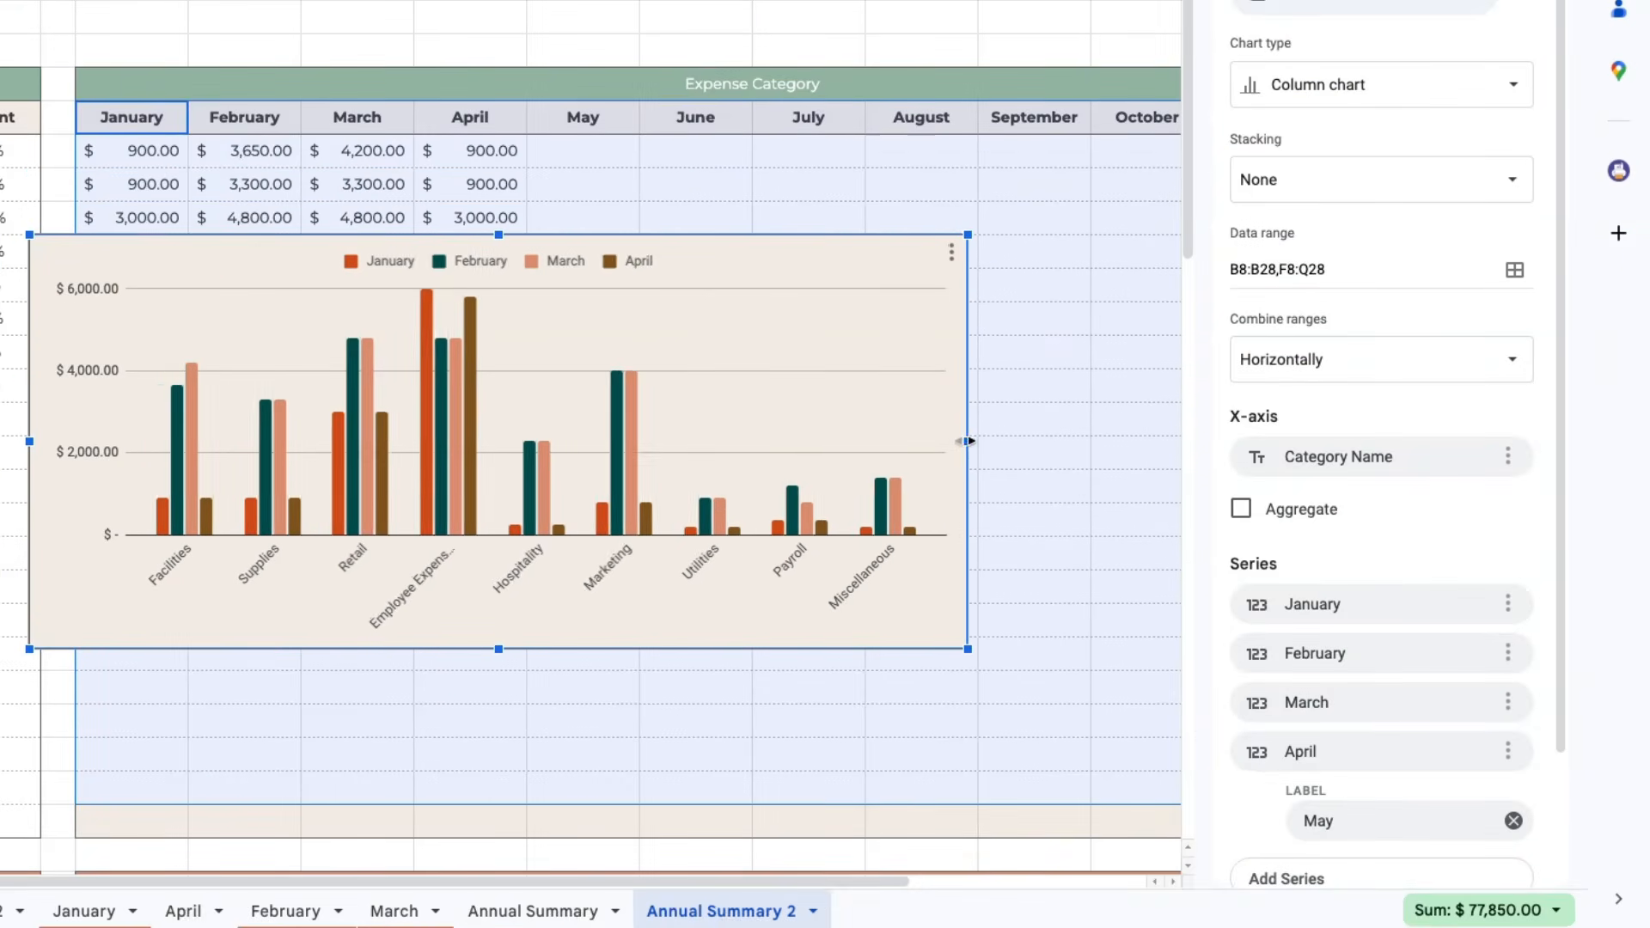
- Change the chart type of the monthly category chart to Area chart
click(1278, 84)
click(1268, 291)
click(1286, 83)
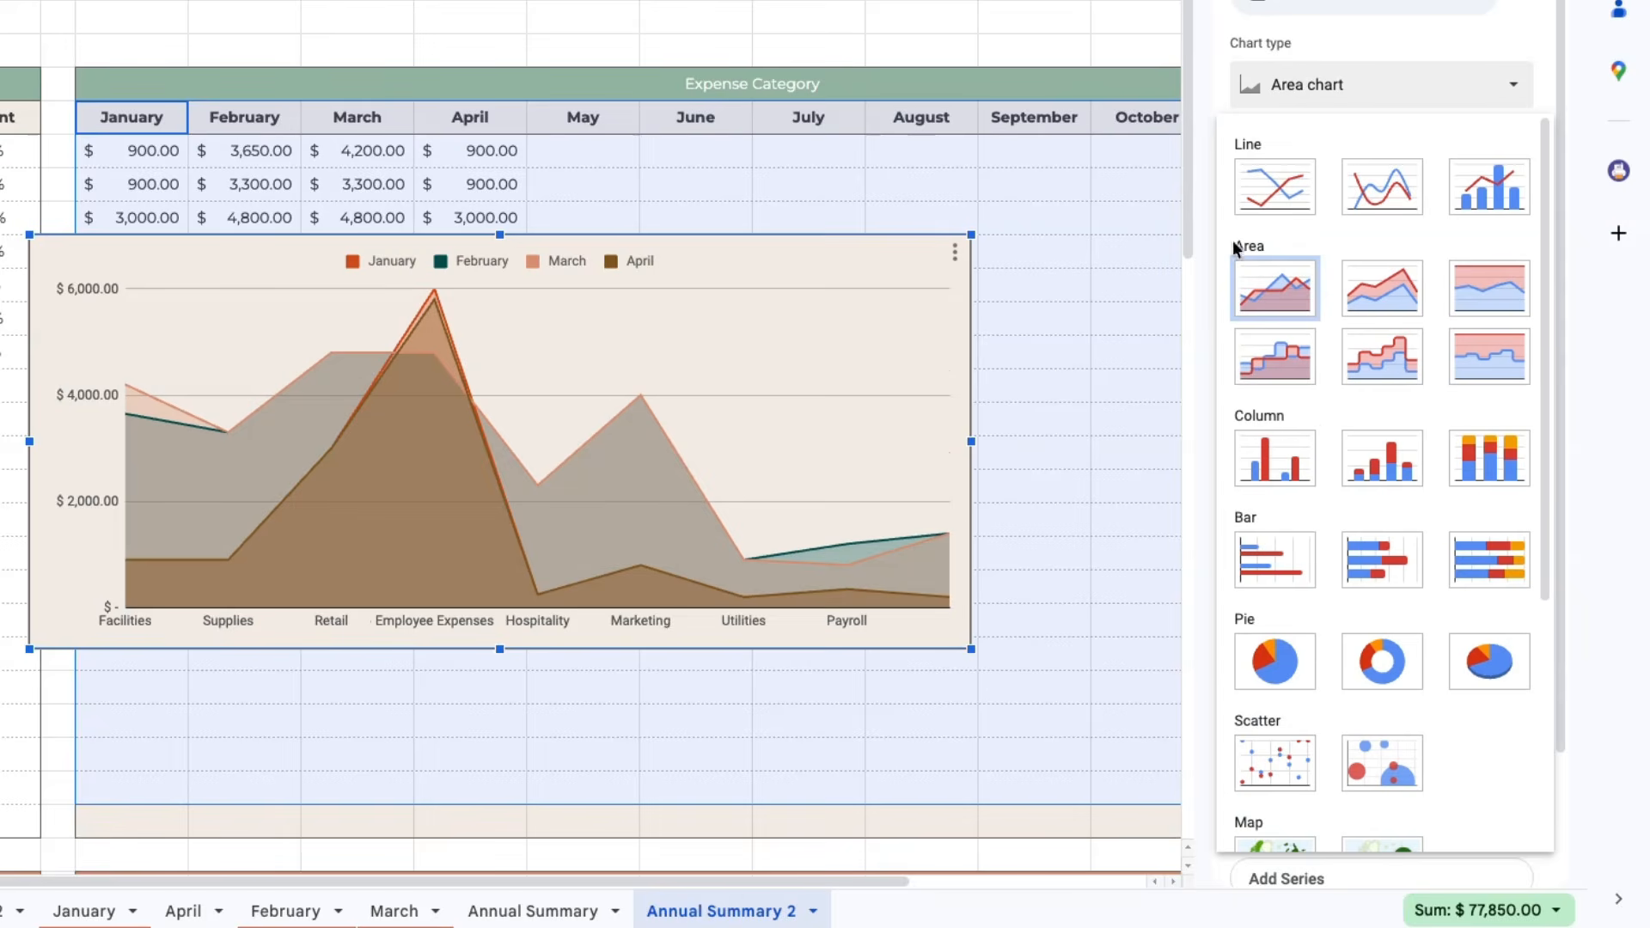
click(1275, 288)
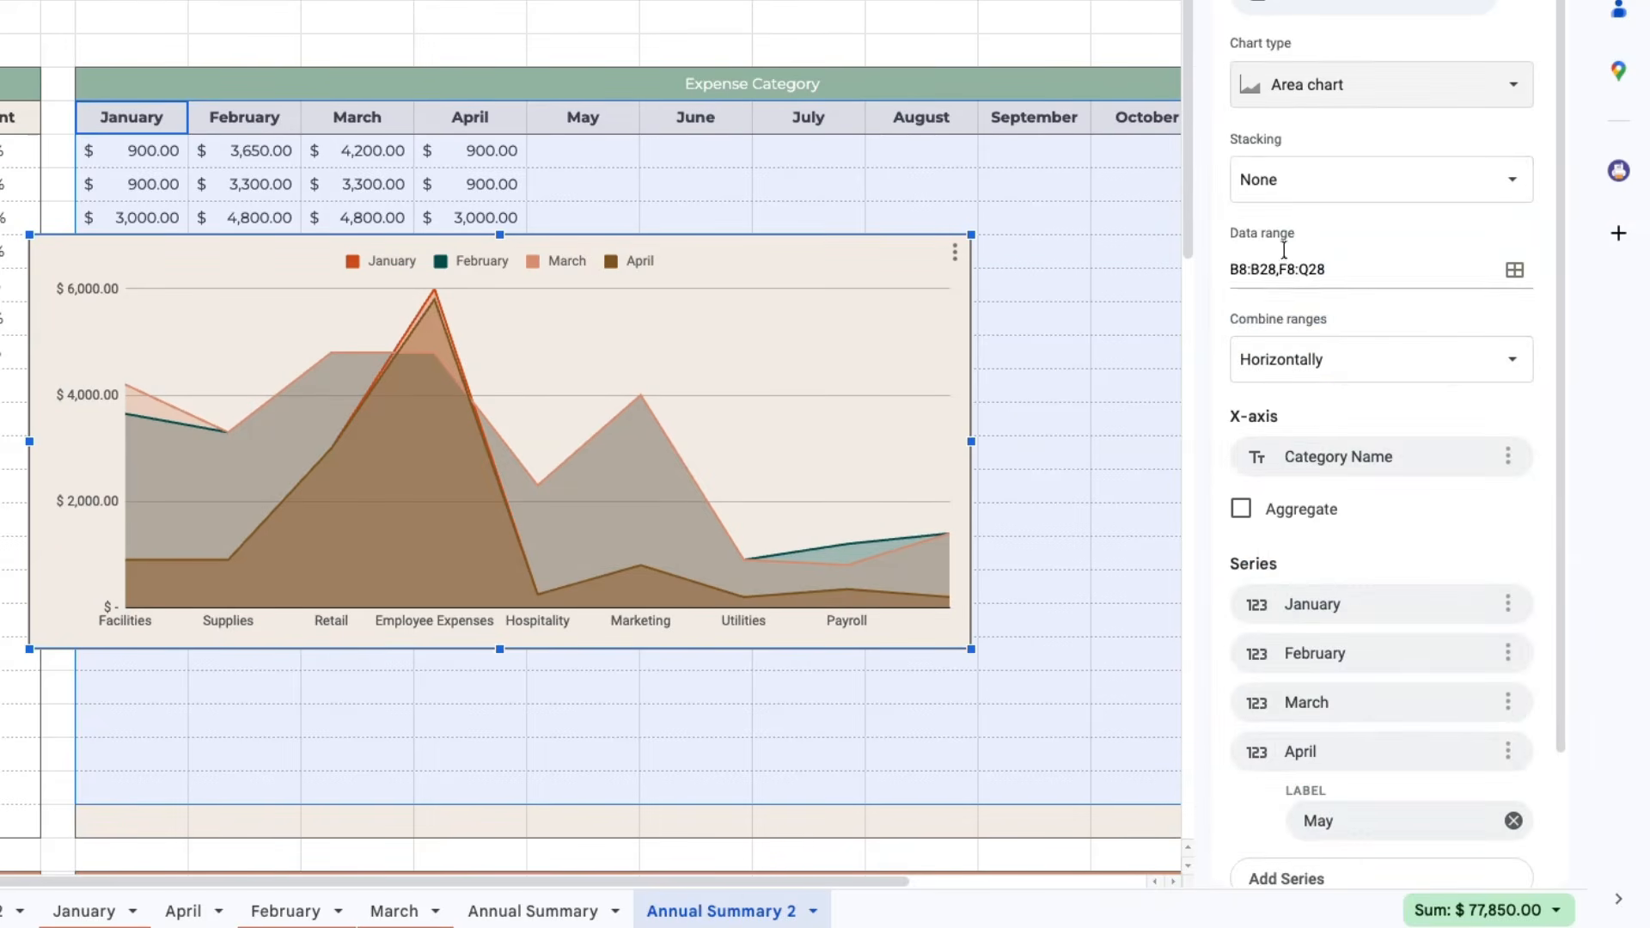
- Switch rows and columns in the monthly category area chart so the months run along the horizontal axis
drag(134, 493, 157, 404)
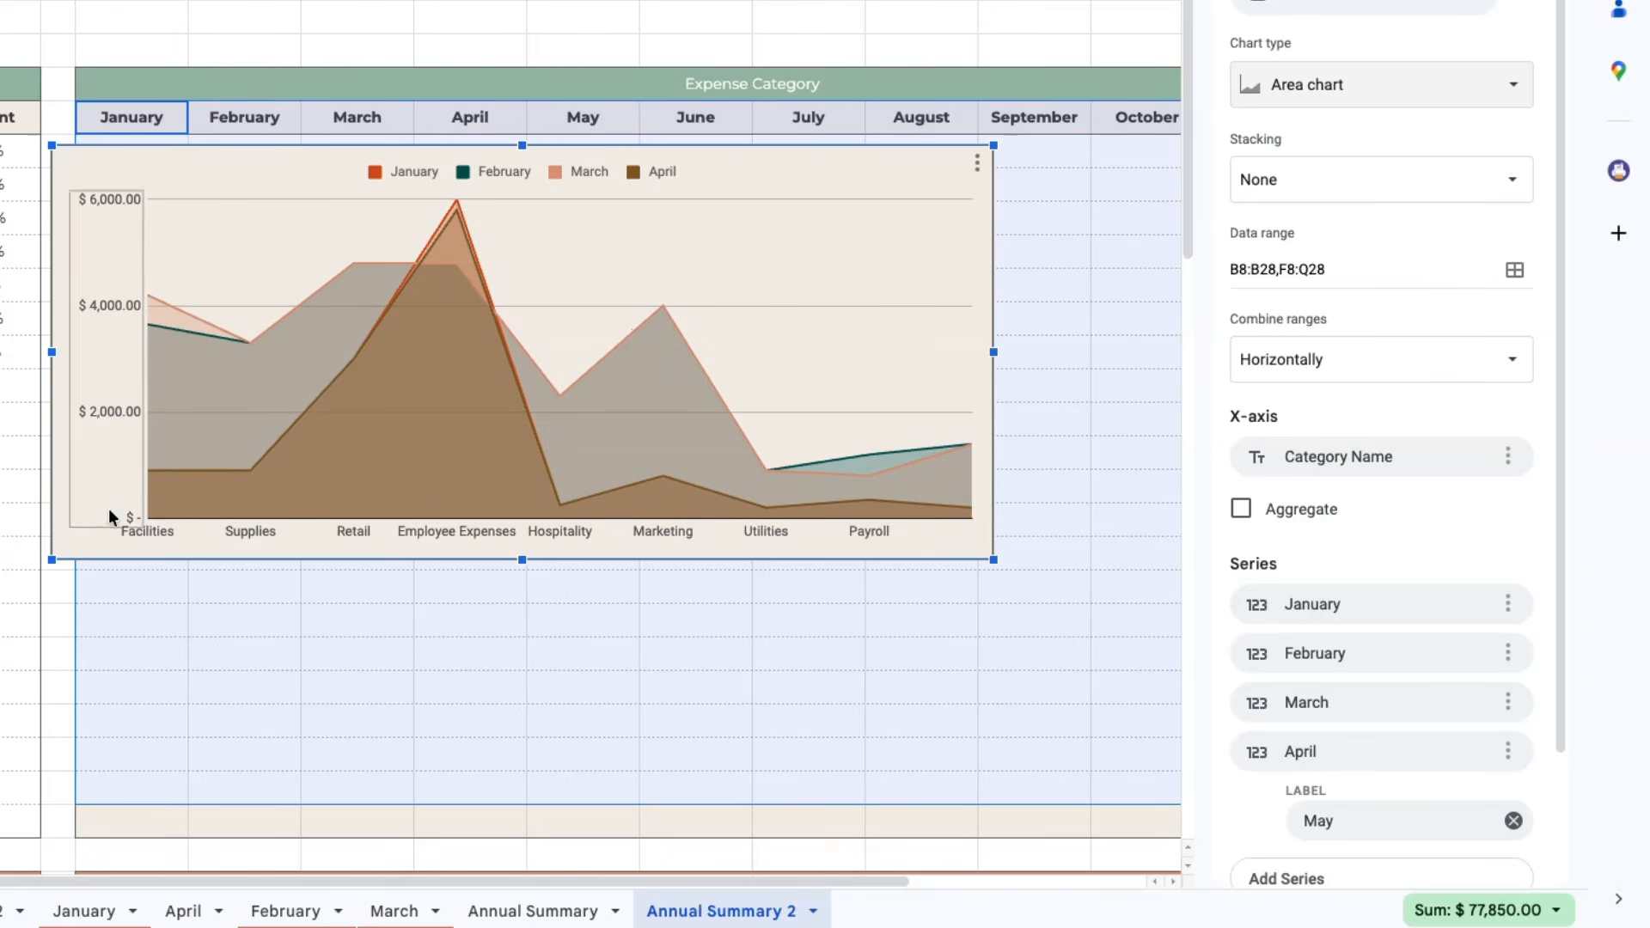
scroll(1386, 491, down, 1)
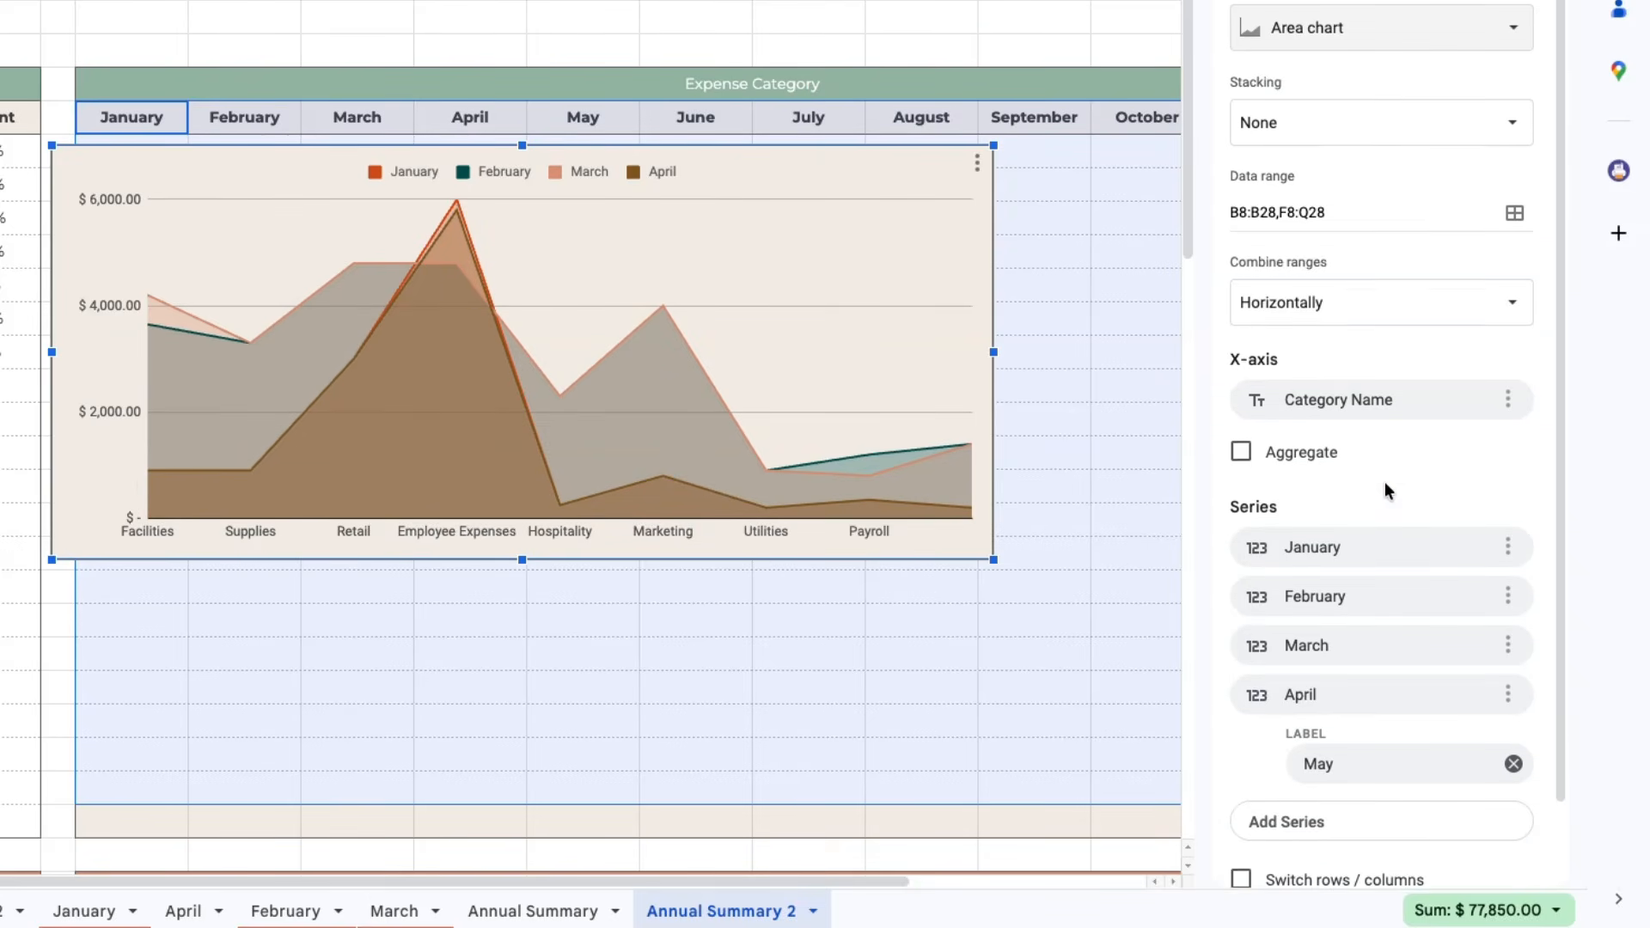
scroll(1386, 490, down, 2)
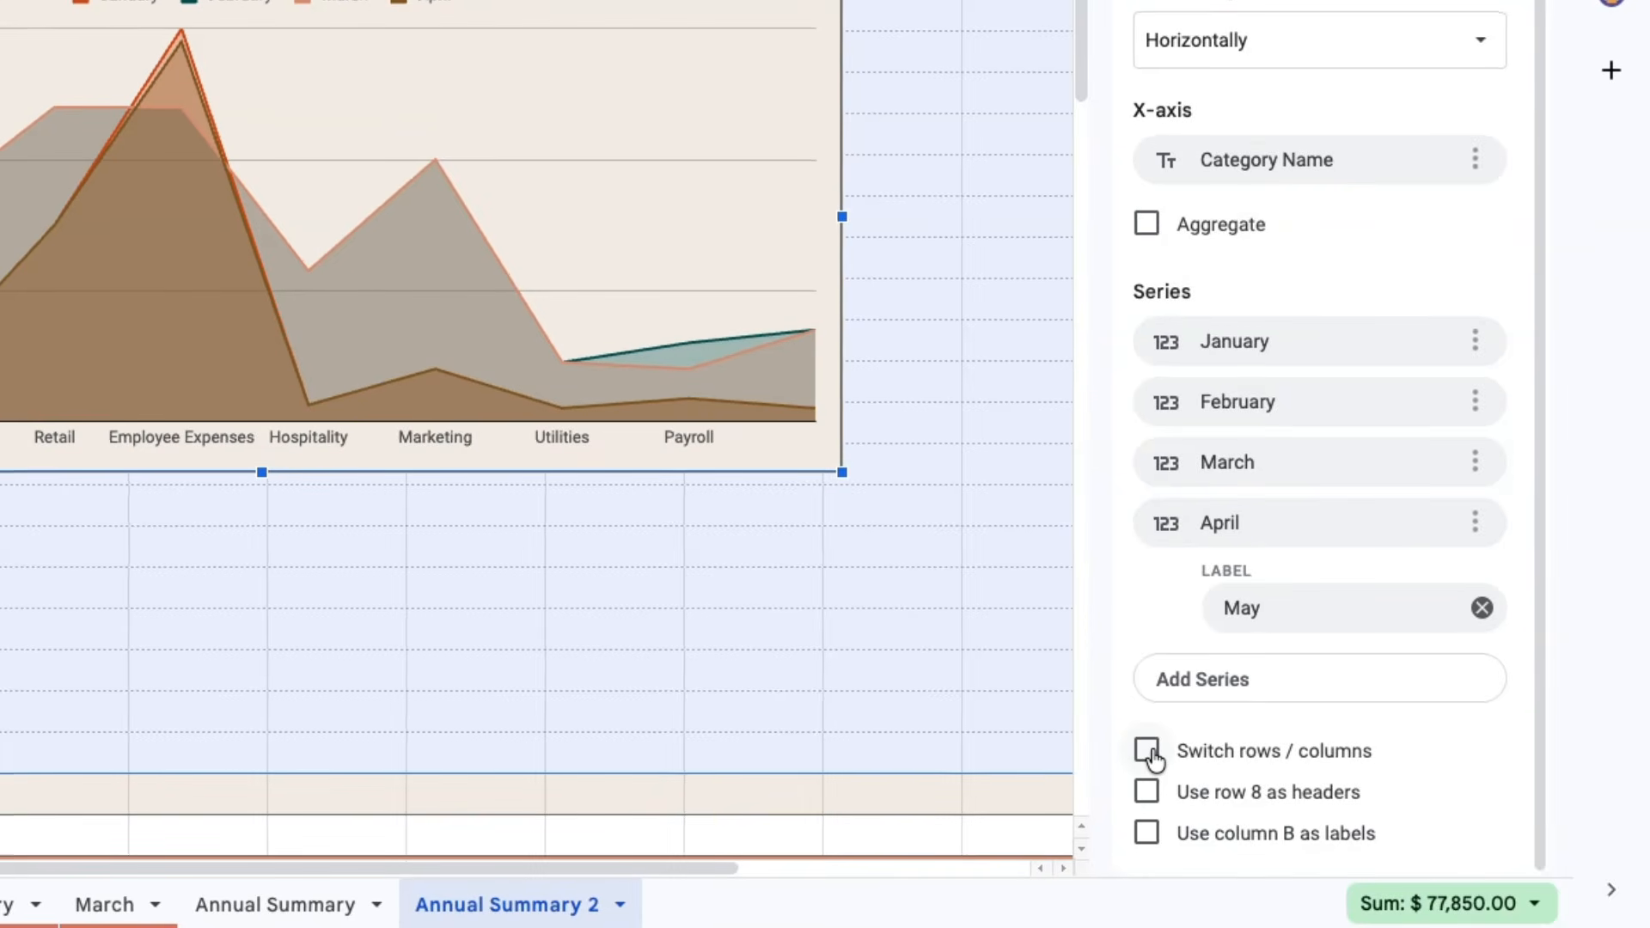
click(1149, 751)
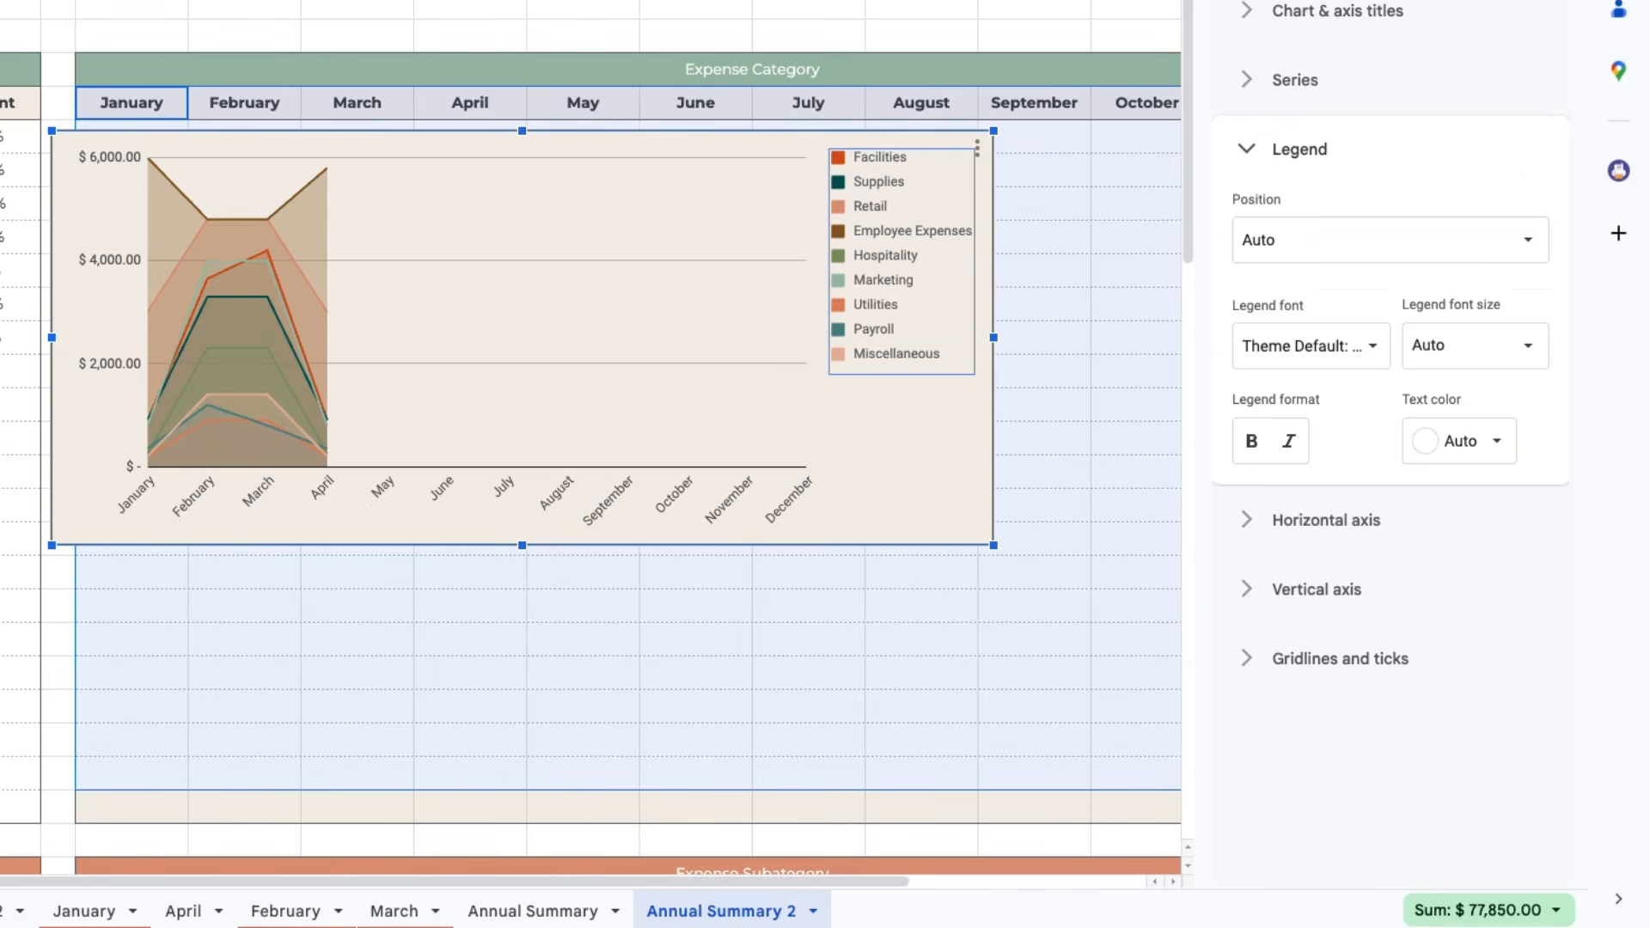
- Set both the background color and the border color of the monthly category chart to None
click(1289, 31)
click(1324, 81)
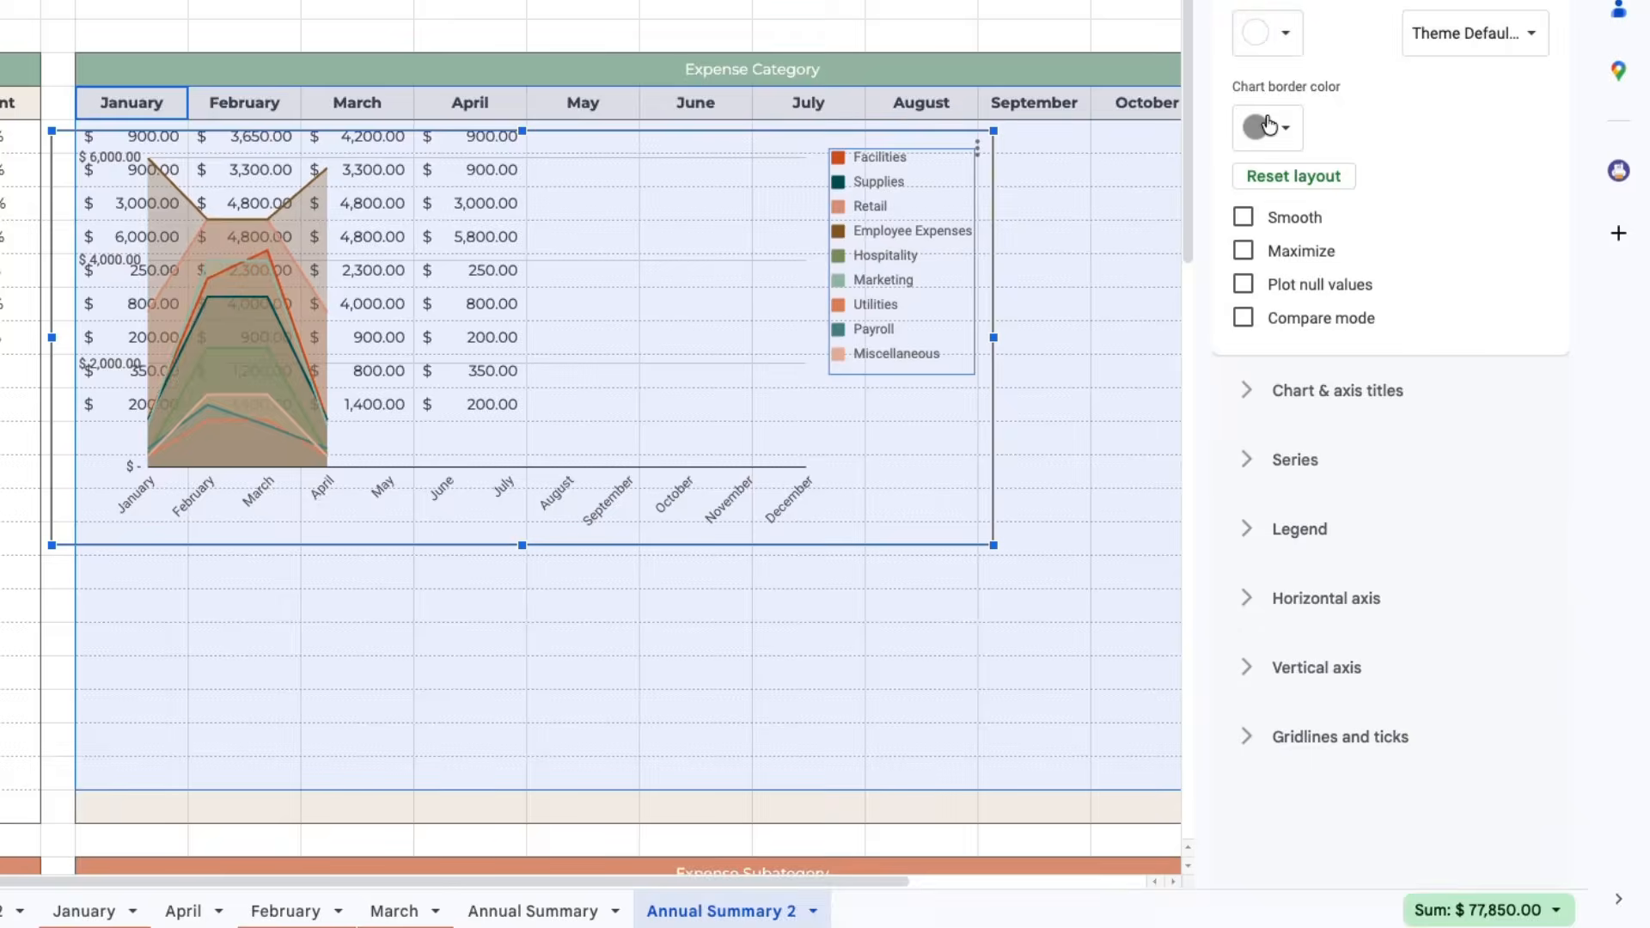
click(1269, 126)
click(1302, 177)
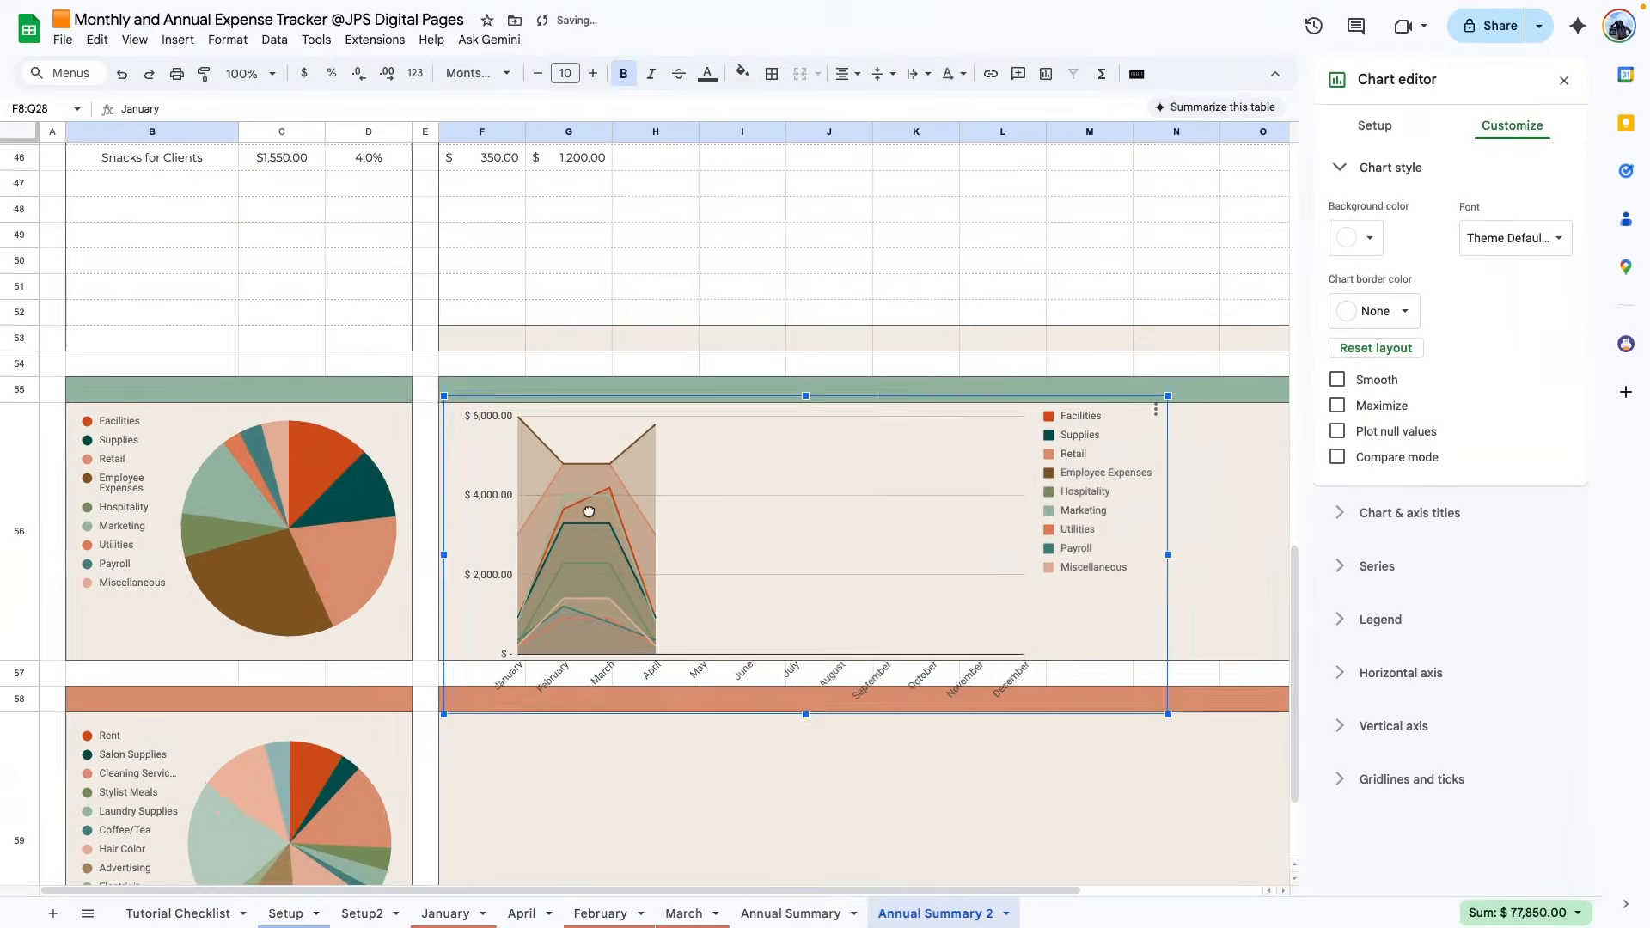
- Move the monthly category chart into the merged block F56:Q56 and resize it to fill the block
drag(589, 512, 585, 526)
drag(804, 732, 817, 659)
drag(1165, 535, 1263, 535)
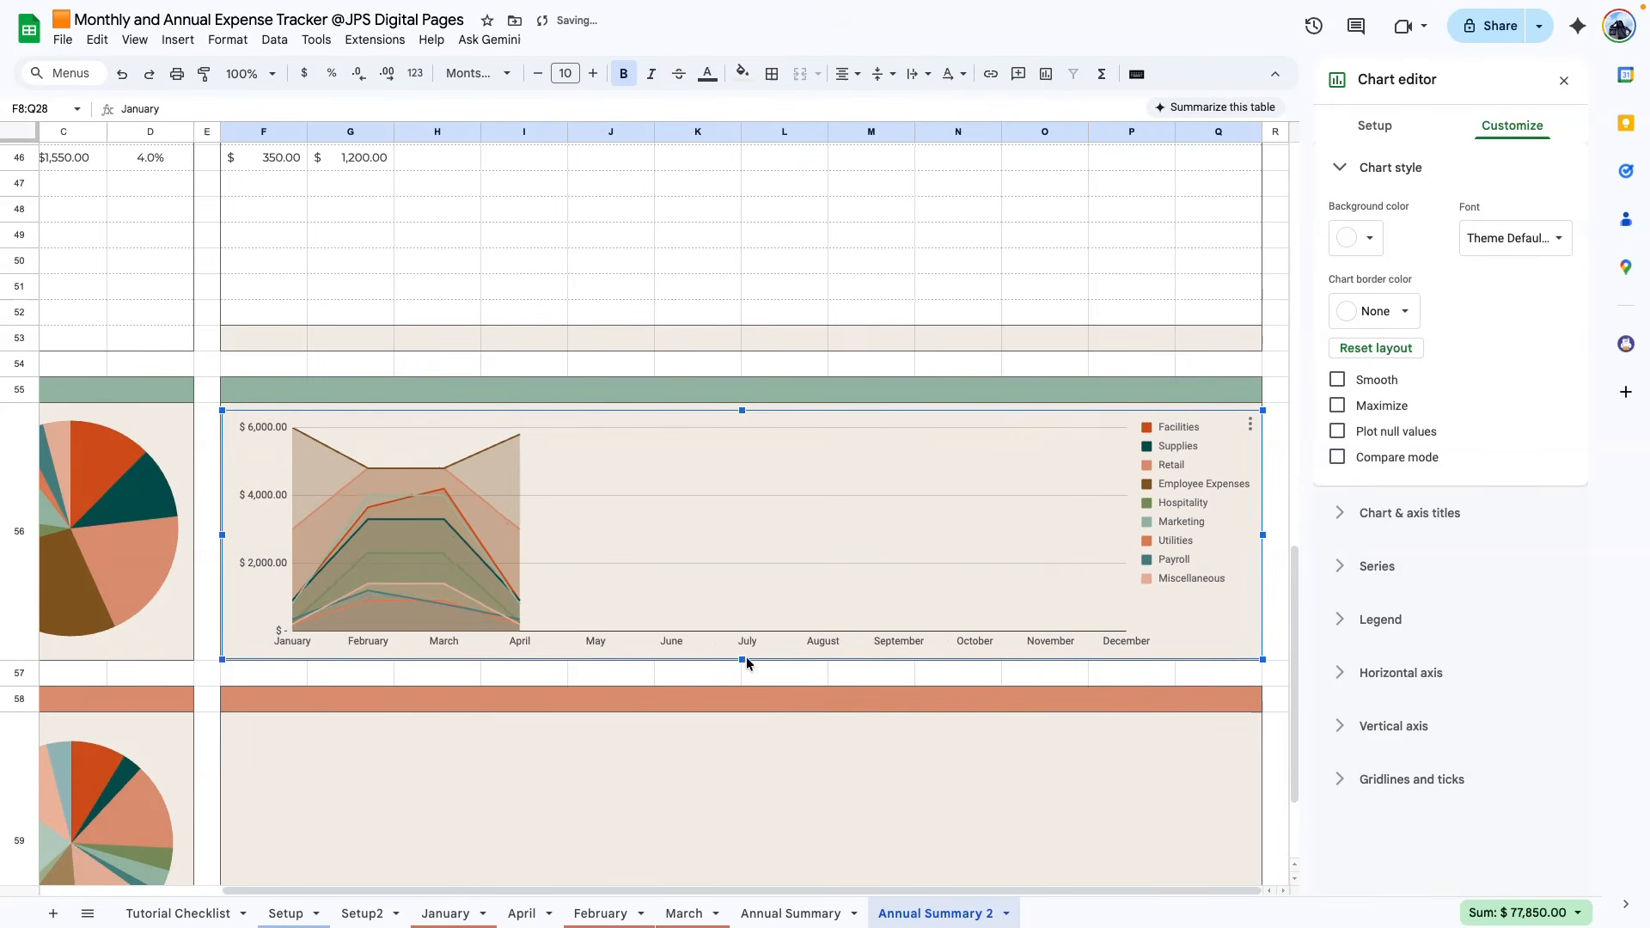
drag(743, 660, 745, 653)
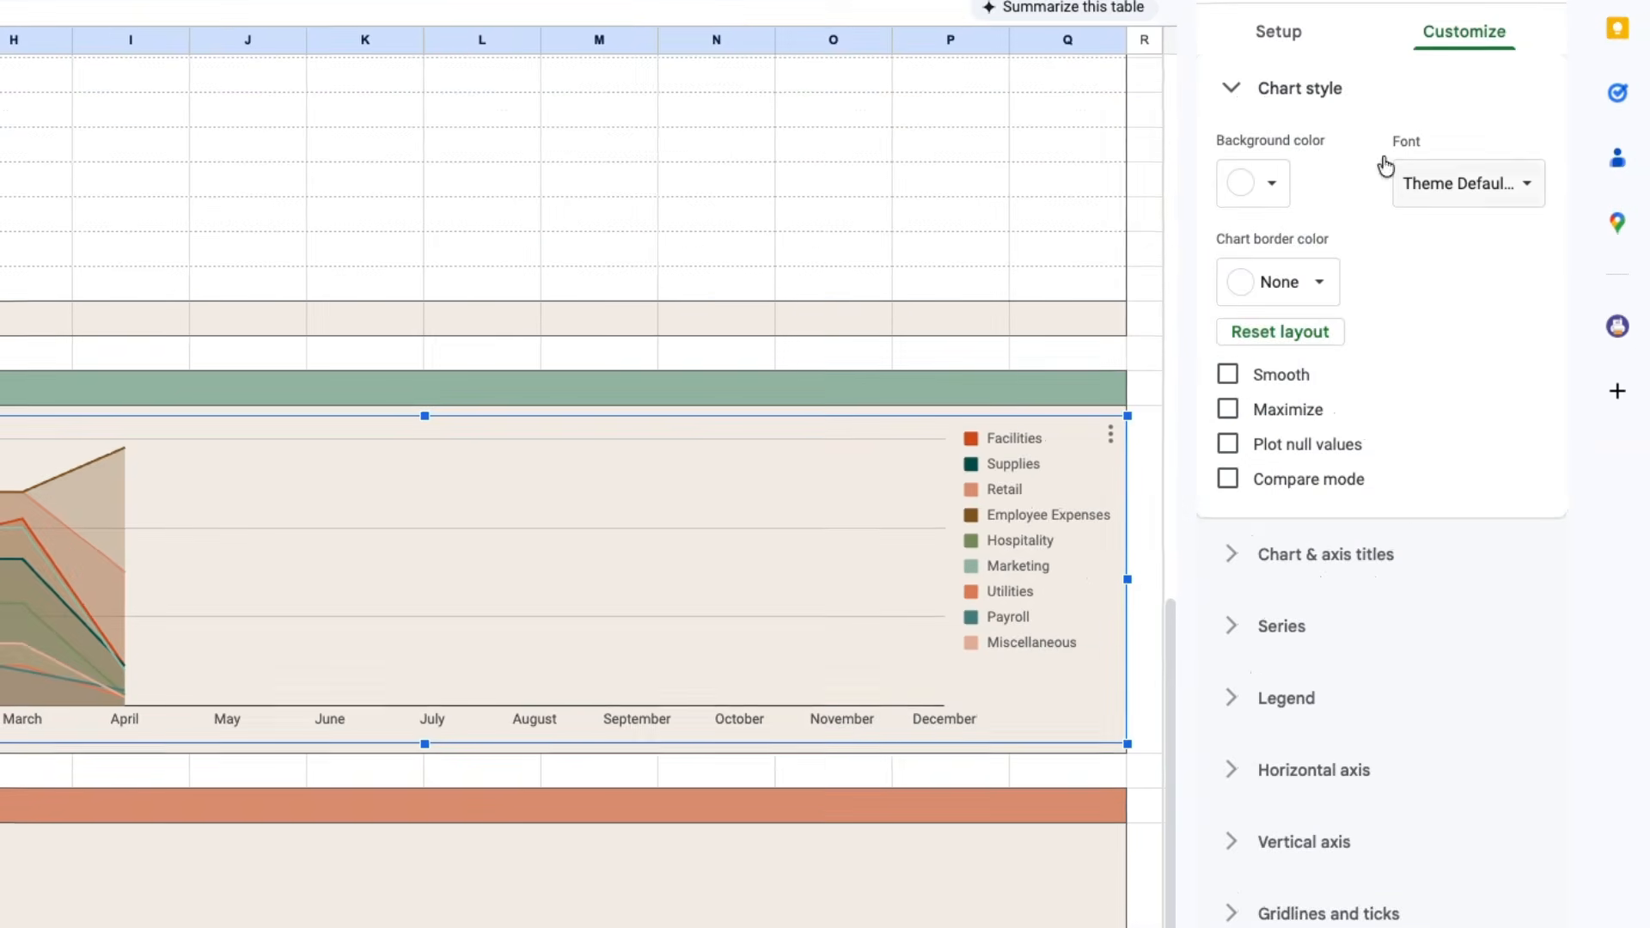
- Smooth the lines of the monthly category chart and set the point size for all series to 7px
click(1271, 383)
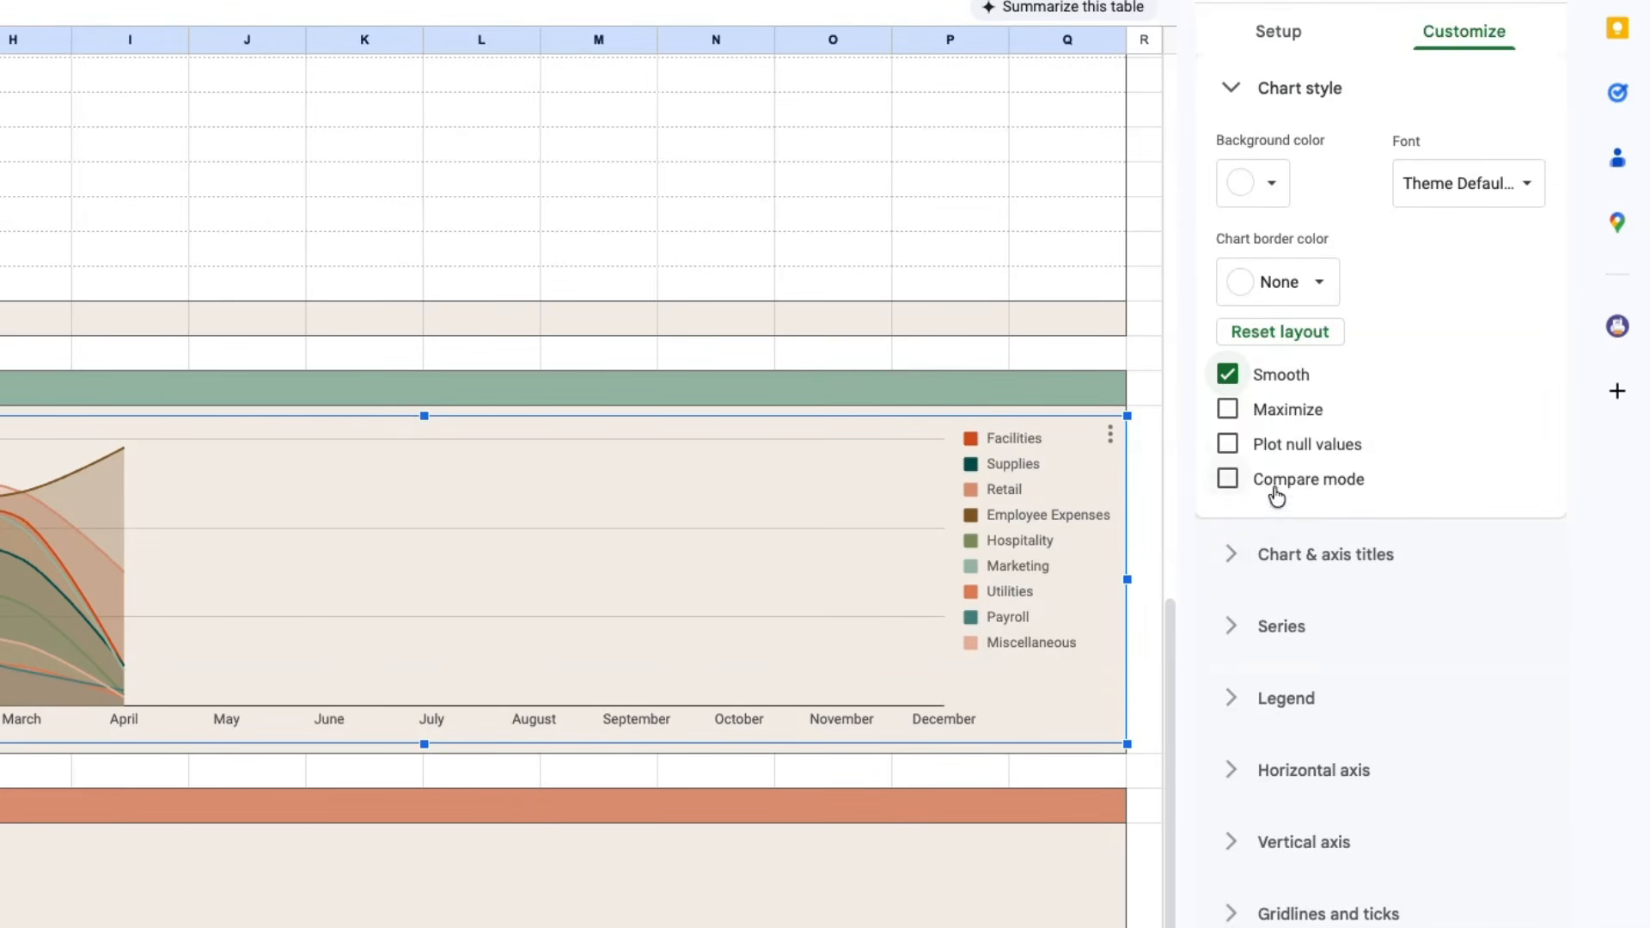
click(1276, 627)
scroll(1302, 579, down, 3)
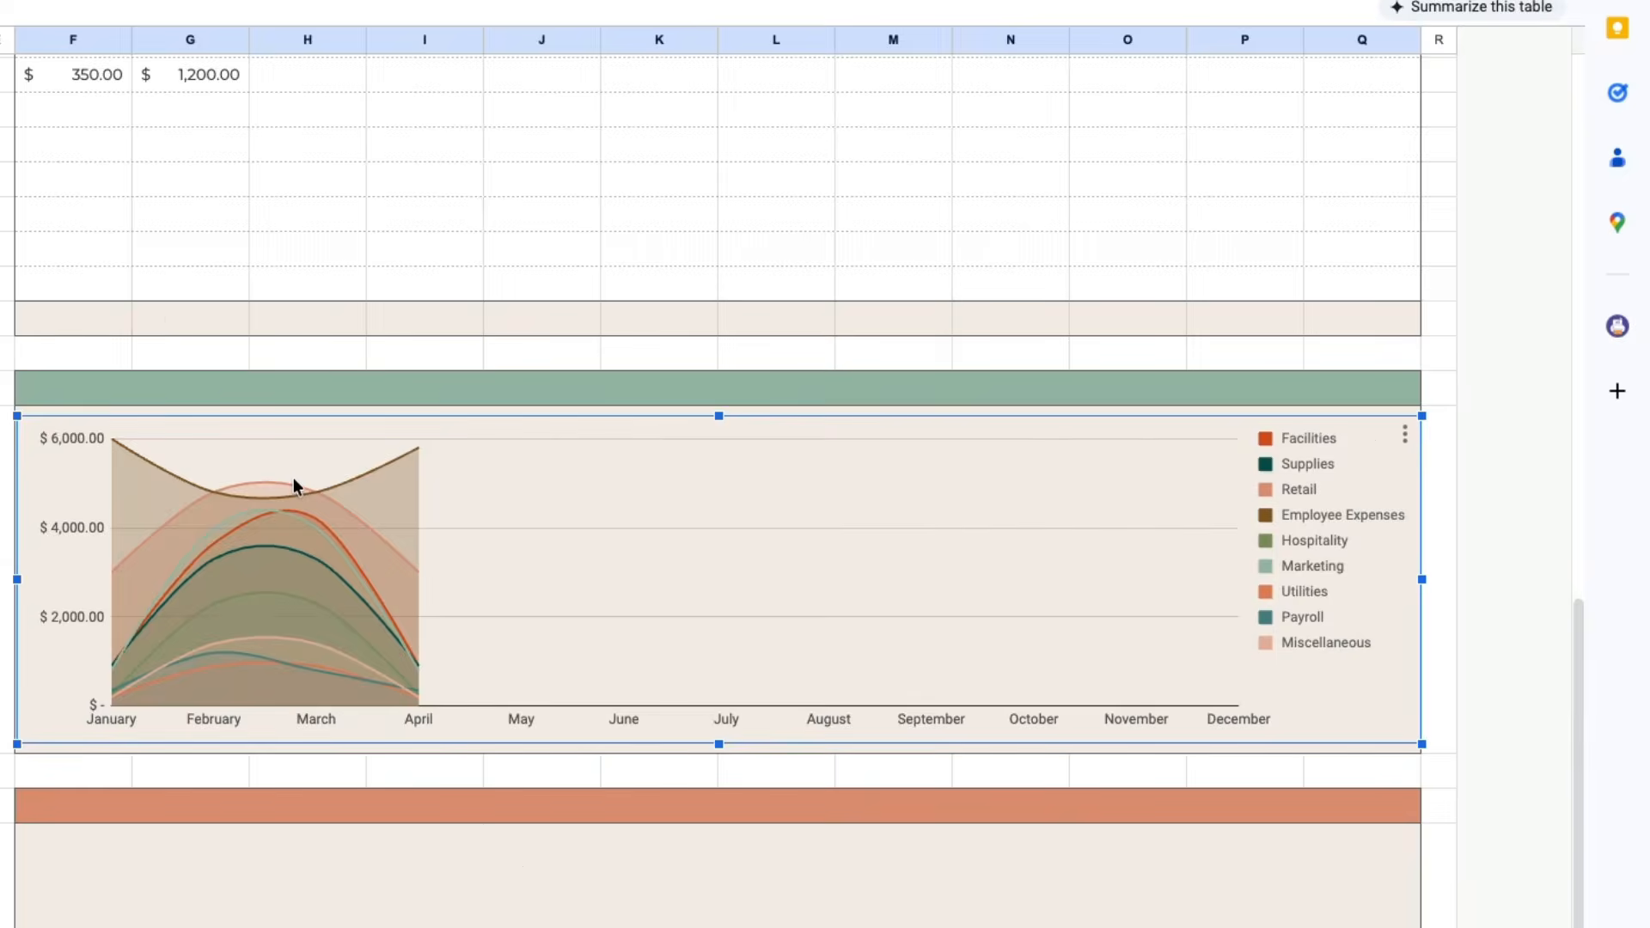
double_click(740, 453)
click(1453, 31)
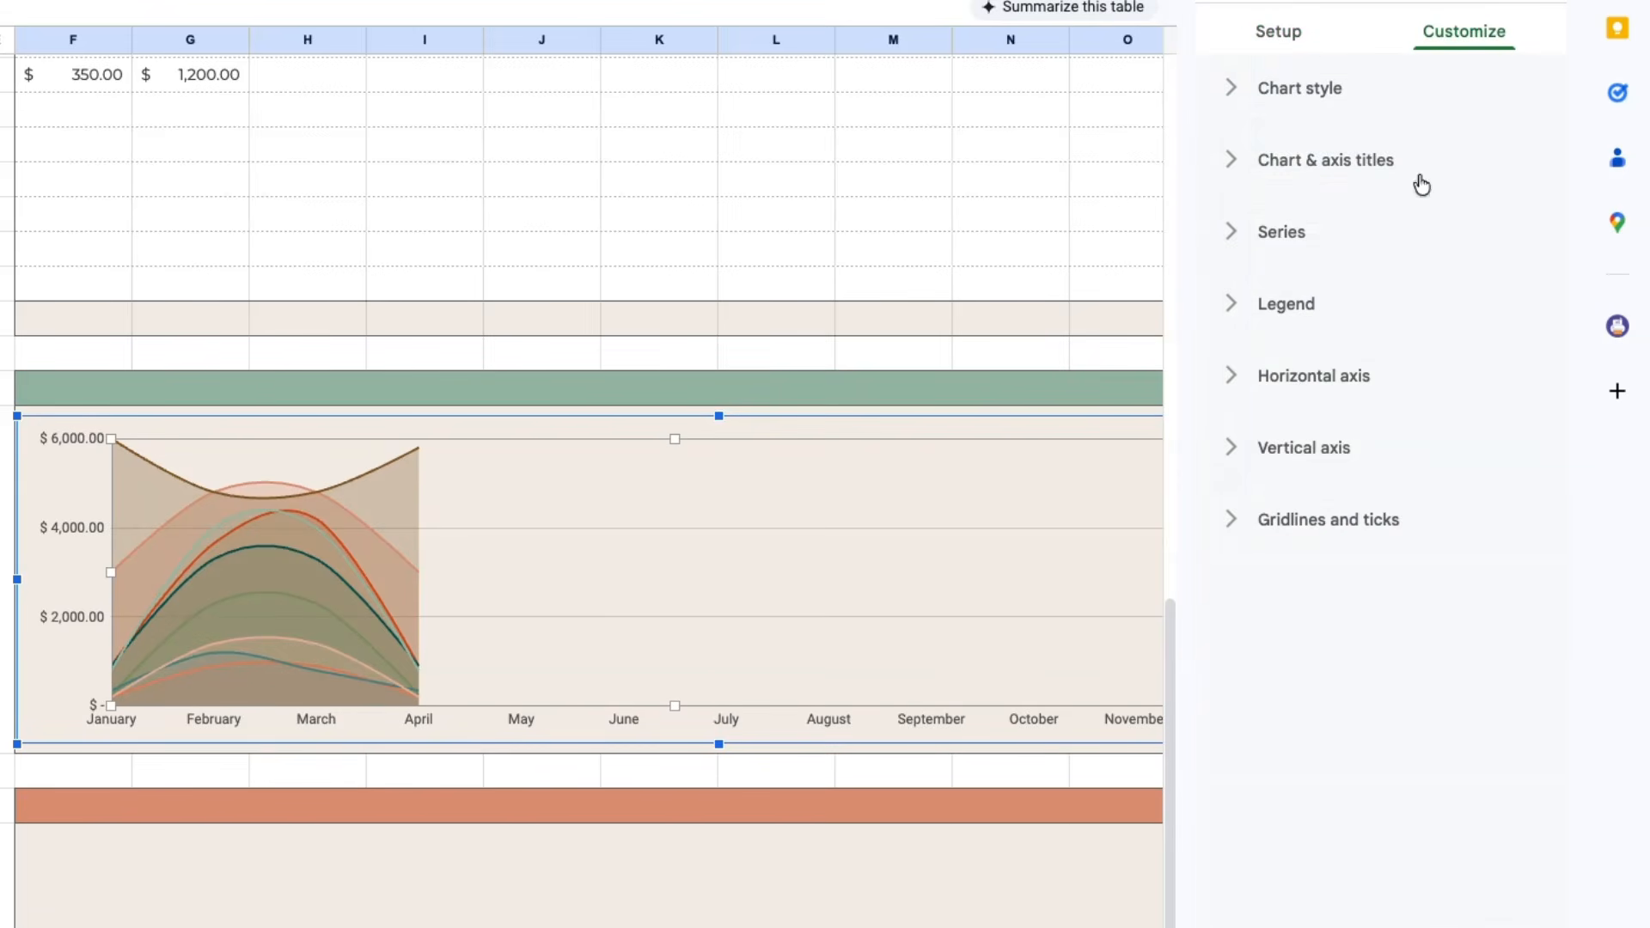
click(1281, 235)
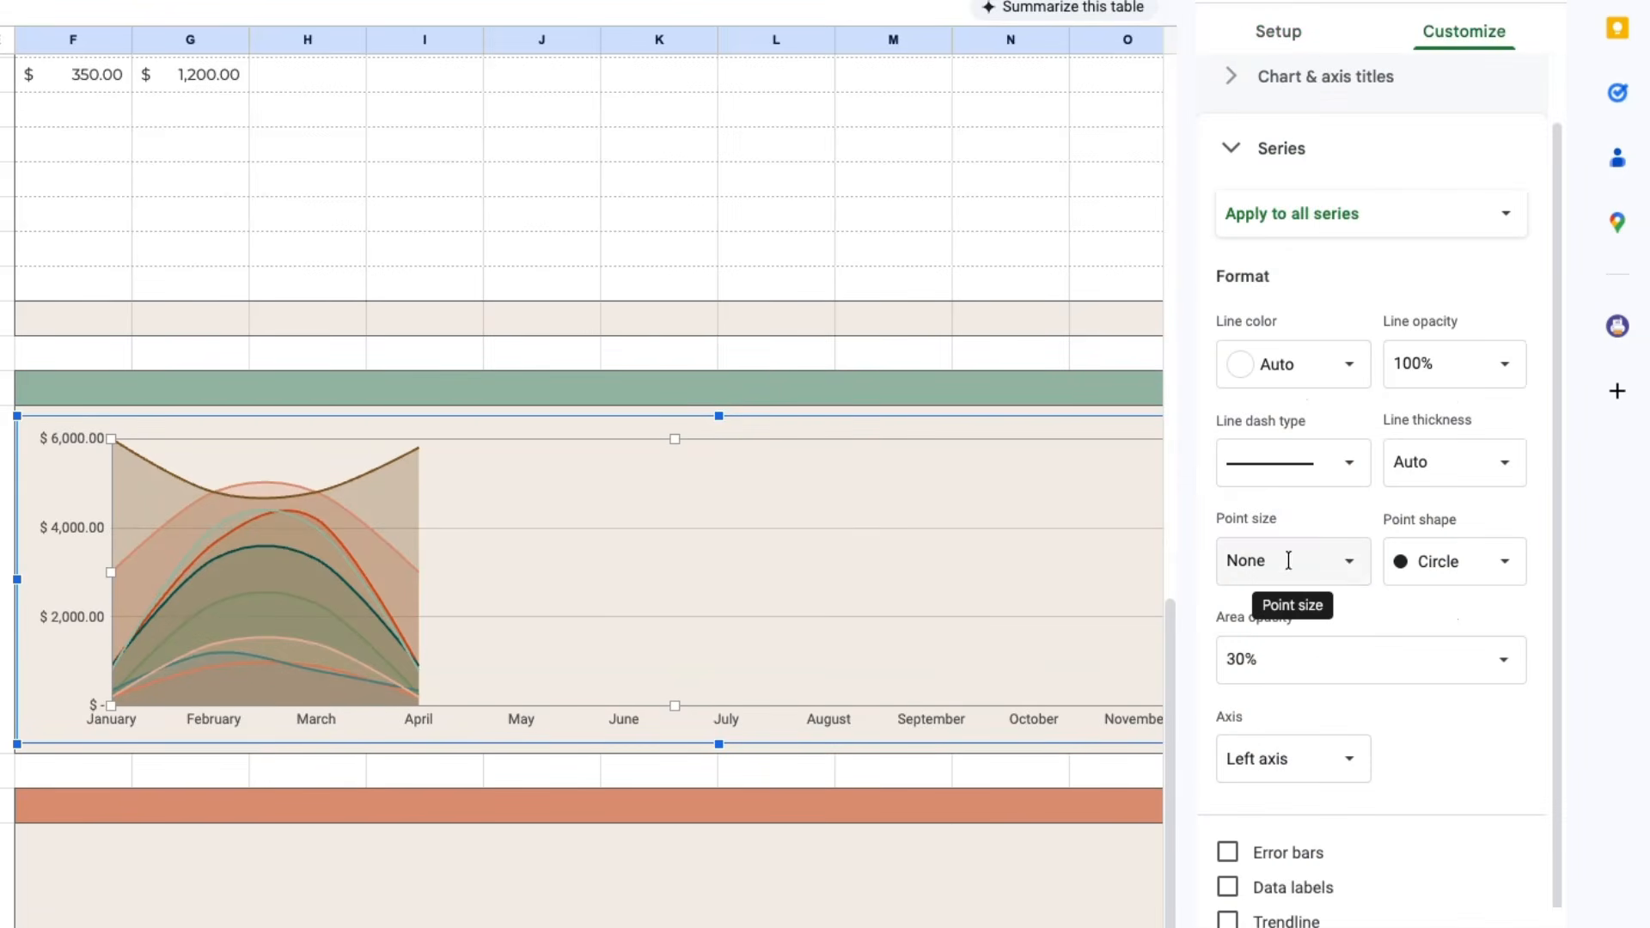
click(1338, 560)
click(1282, 649)
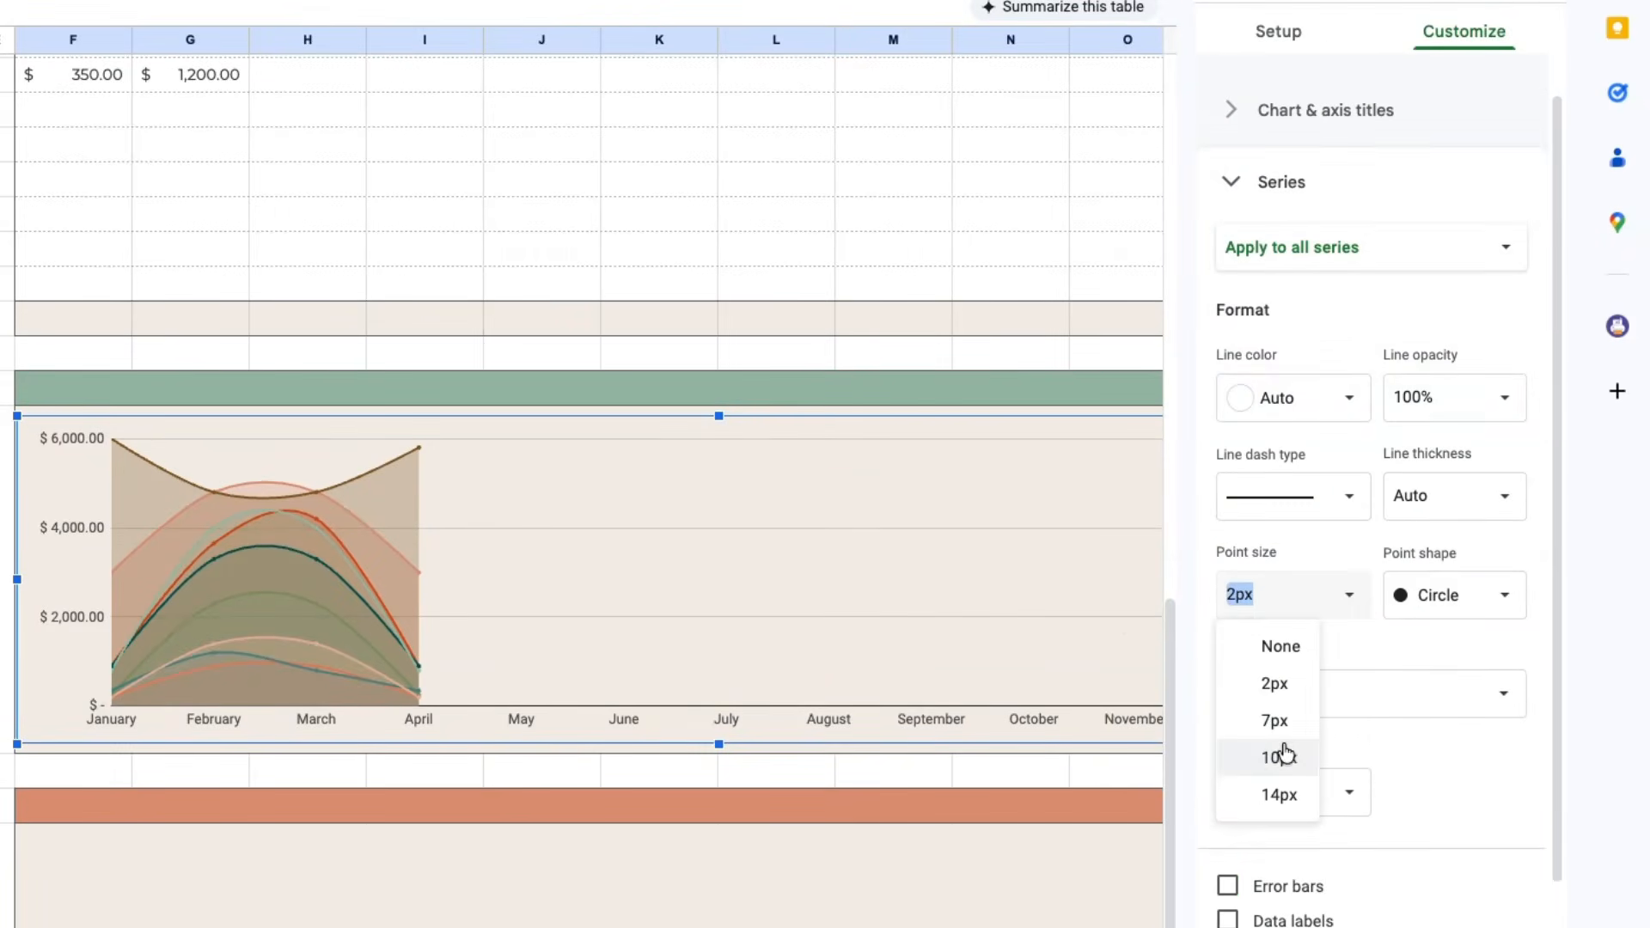
click(1224, 715)
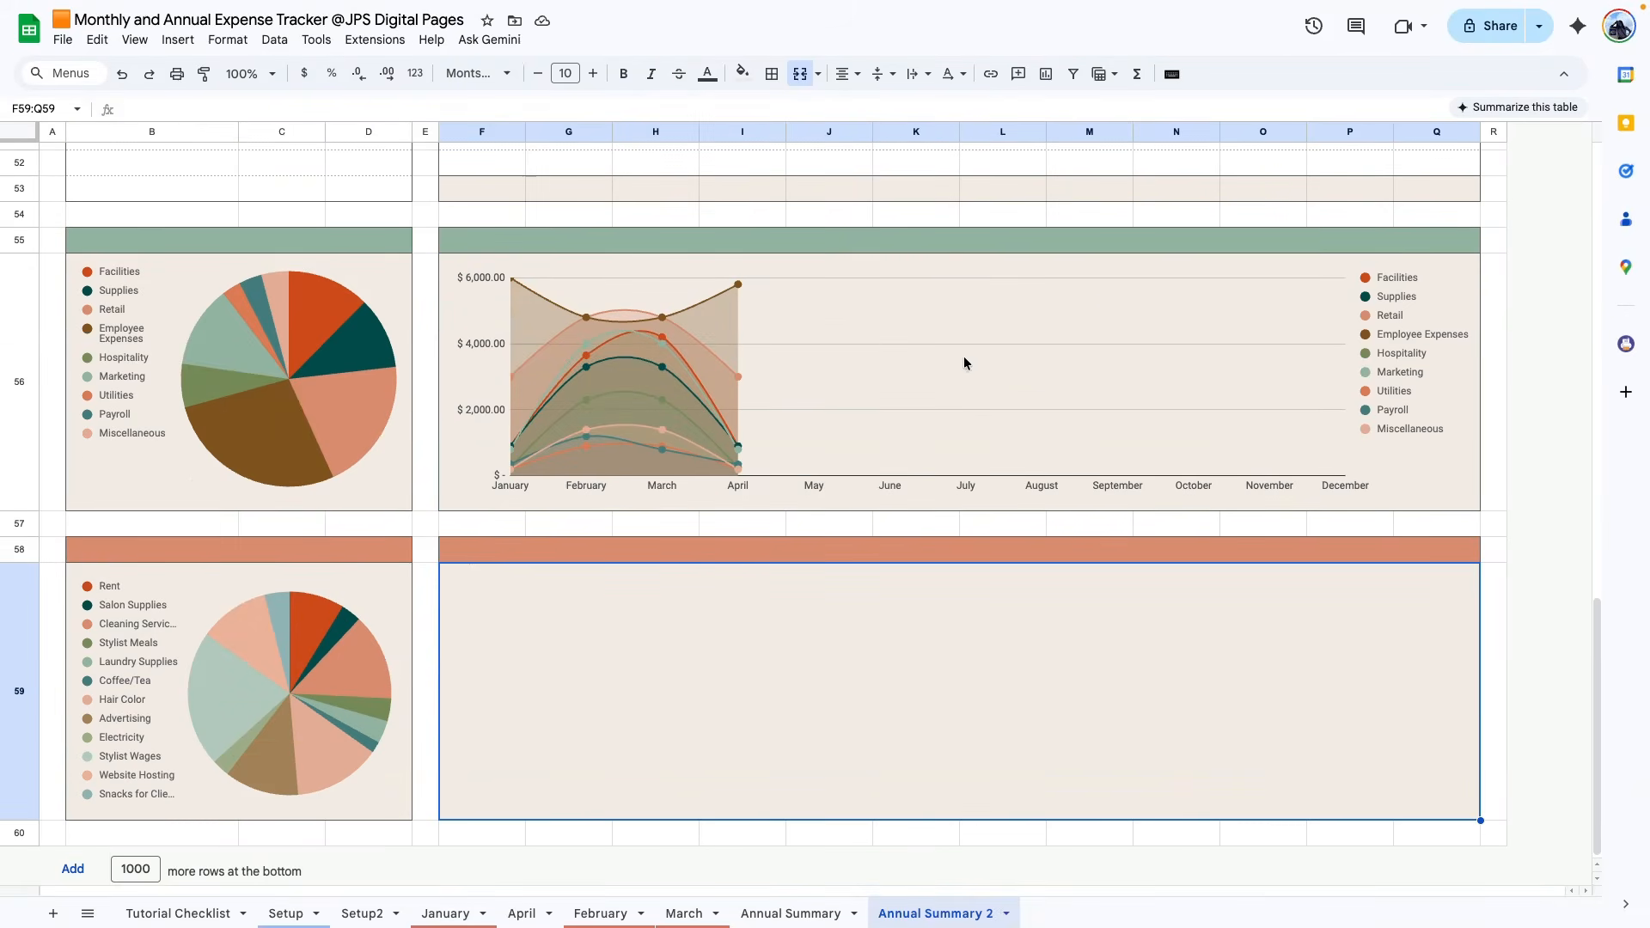
- Insert an area chart from subcategory names B32:B52 and monthly amounts F32:Q52, with rows and columns switched
scroll(808, 371, up, 4)
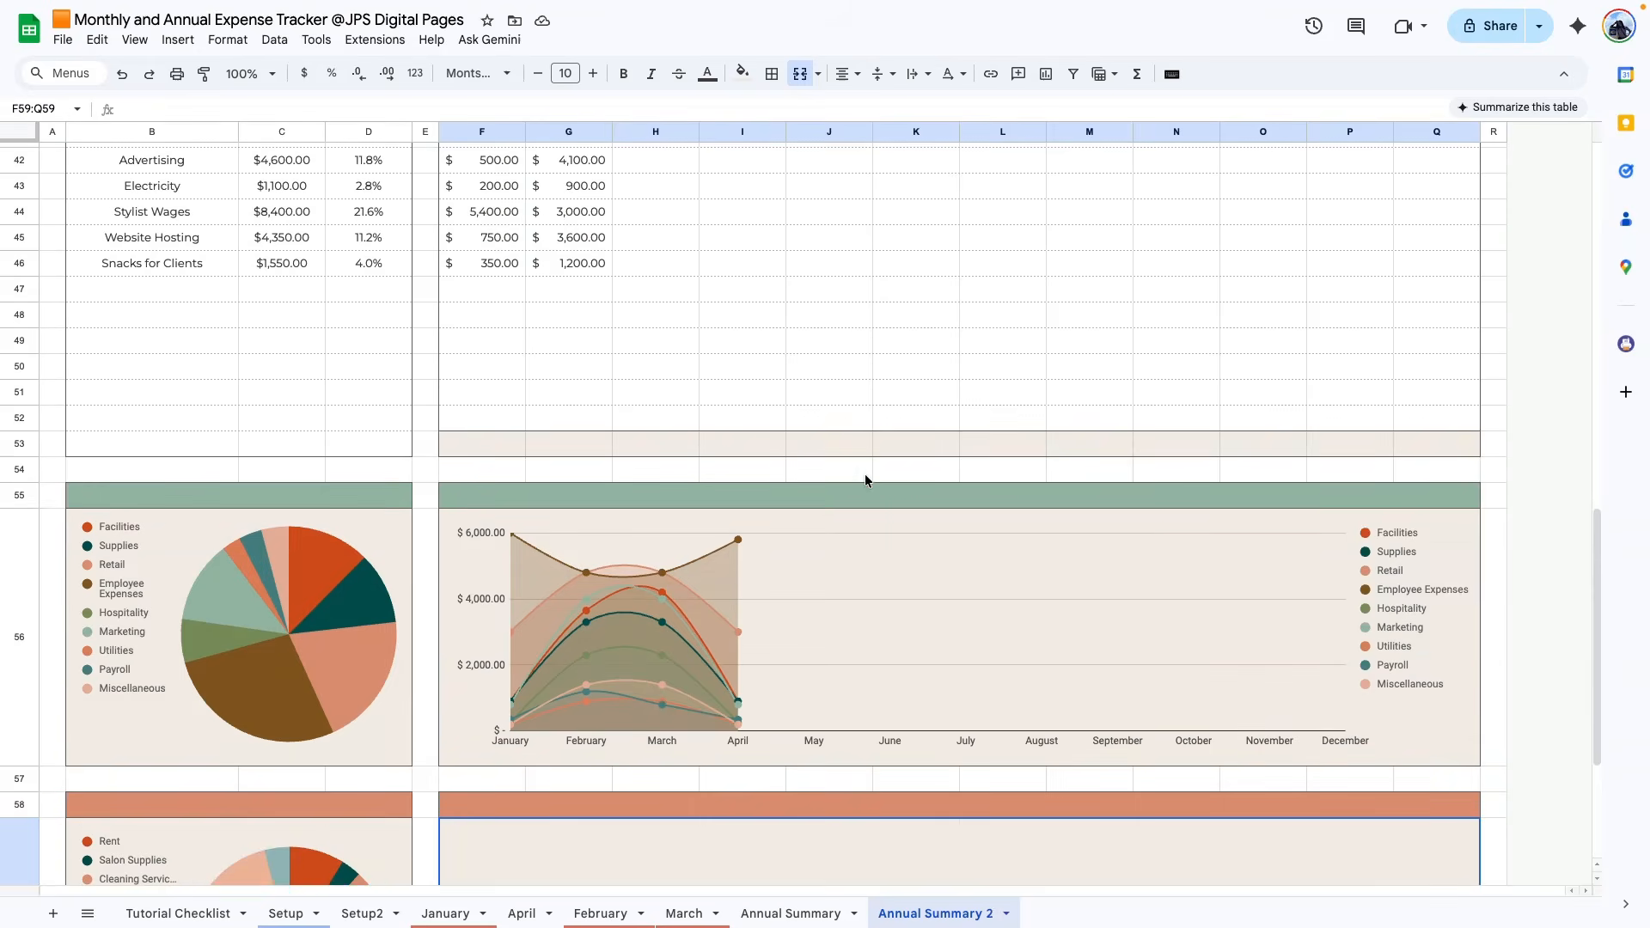
scroll(865, 472, up, 4)
scroll(855, 492, up, 1)
drag(152, 304, 162, 790)
mouse_move(481, 283)
mouse_down()
mouse_move(1203, 649)
mouse_move(1423, 795)
mouse_up()
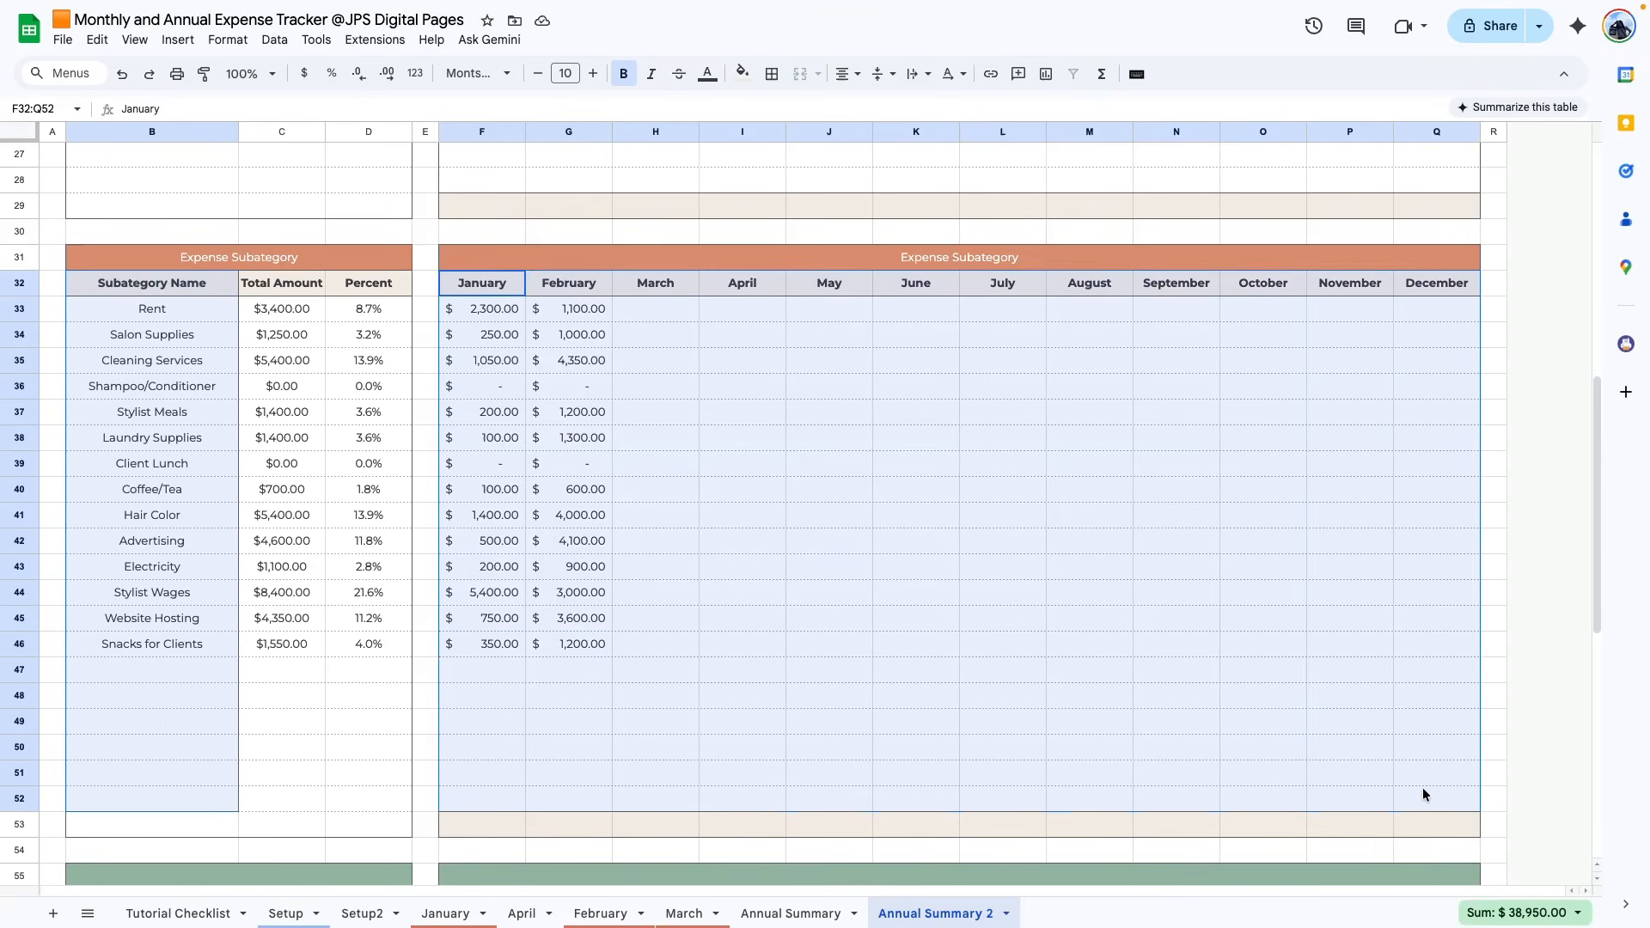
click(1046, 73)
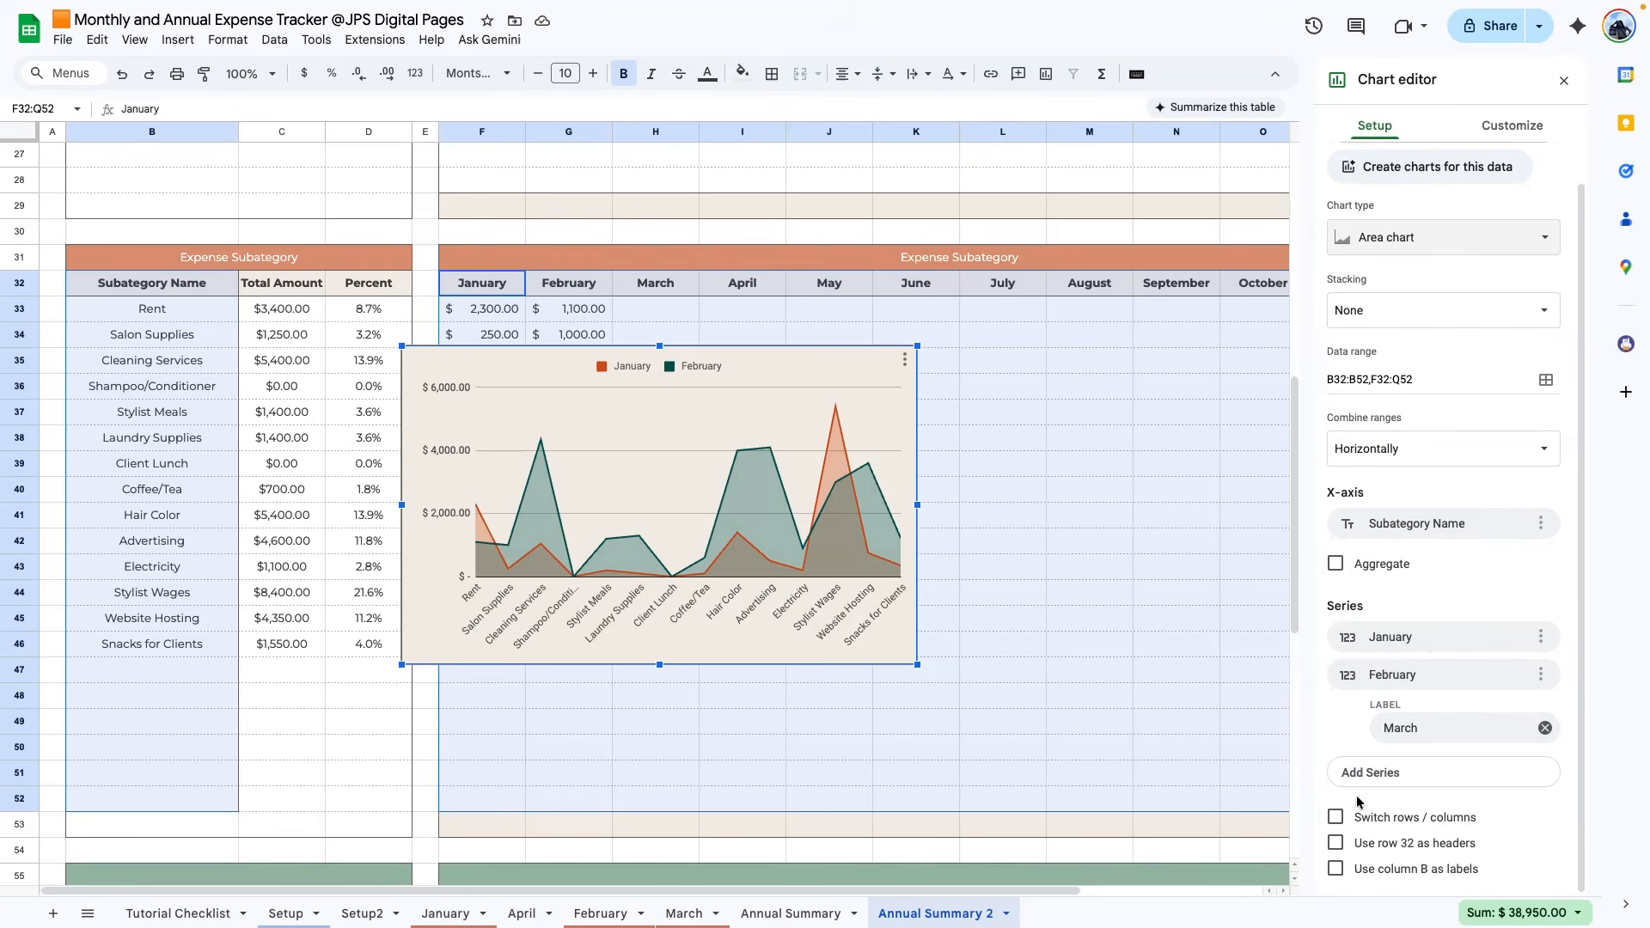
click(1336, 817)
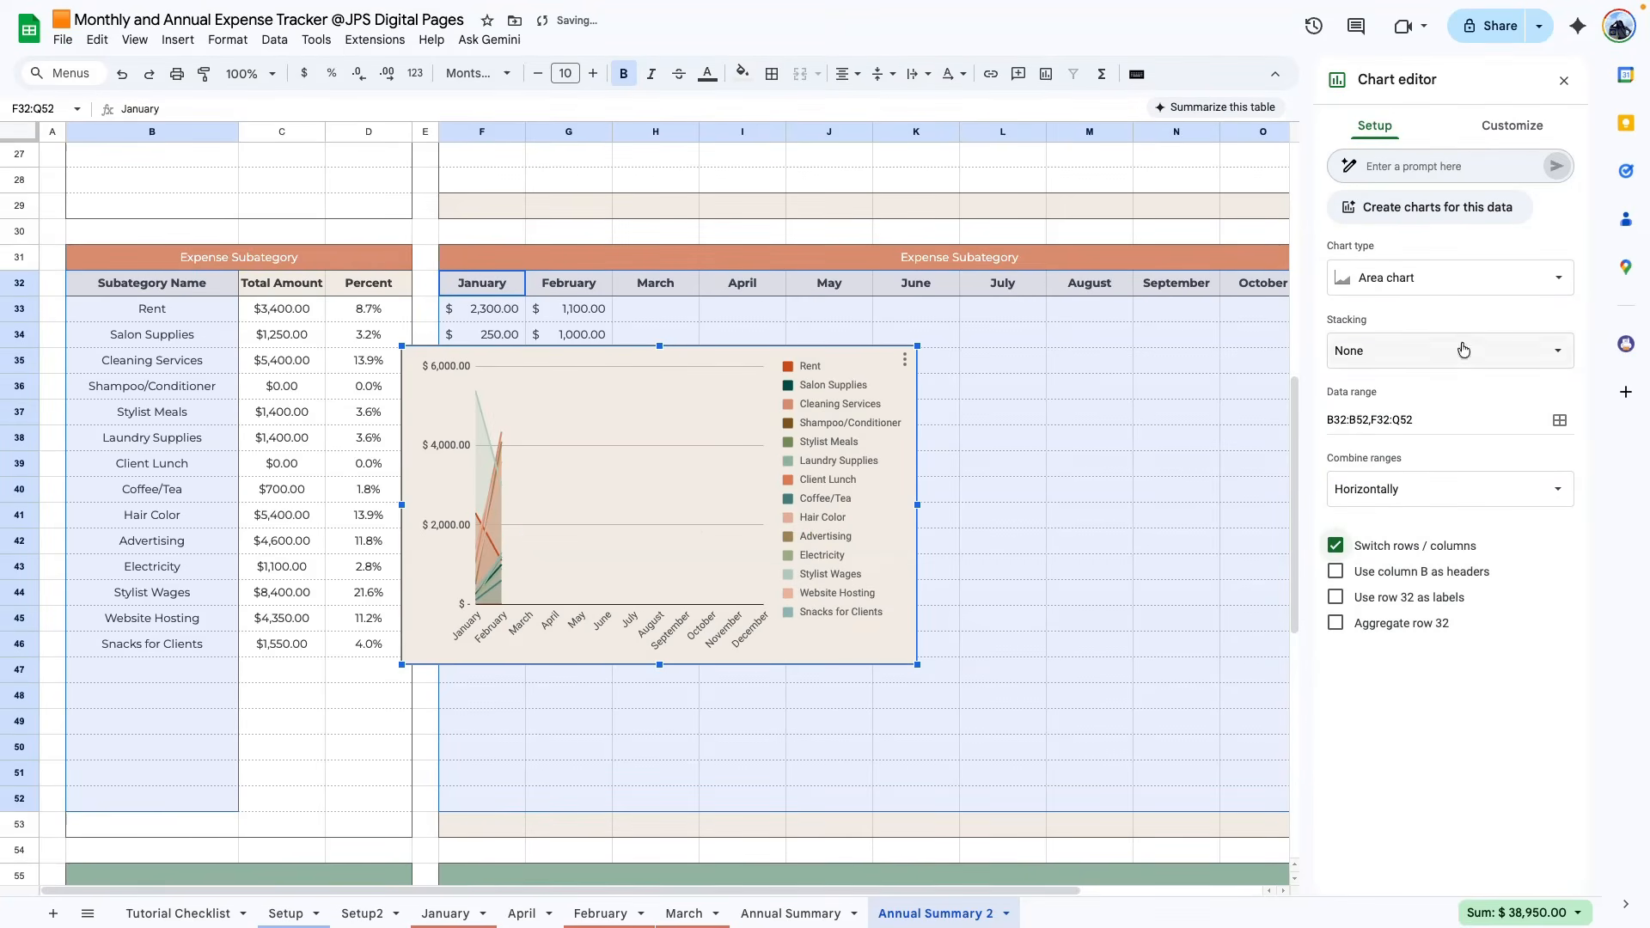
- Set the subcategory area chart's background and border to None and give all series a 7px point size
click(1500, 126)
click(1358, 239)
click(1407, 282)
click(1365, 307)
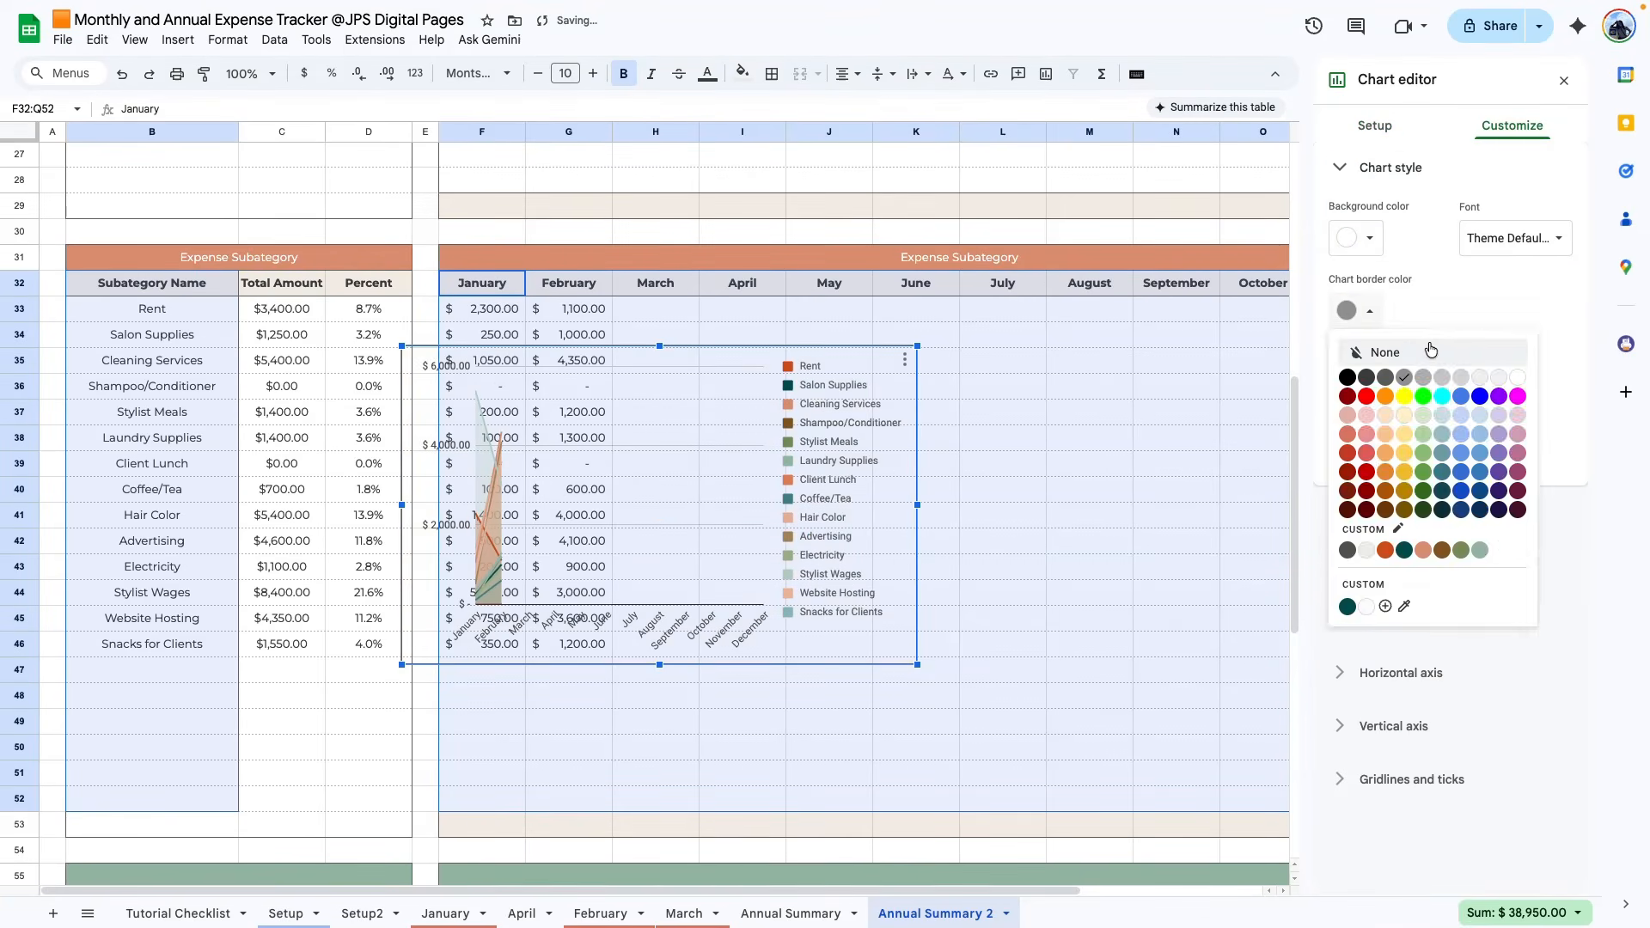
click(1407, 350)
click(1397, 580)
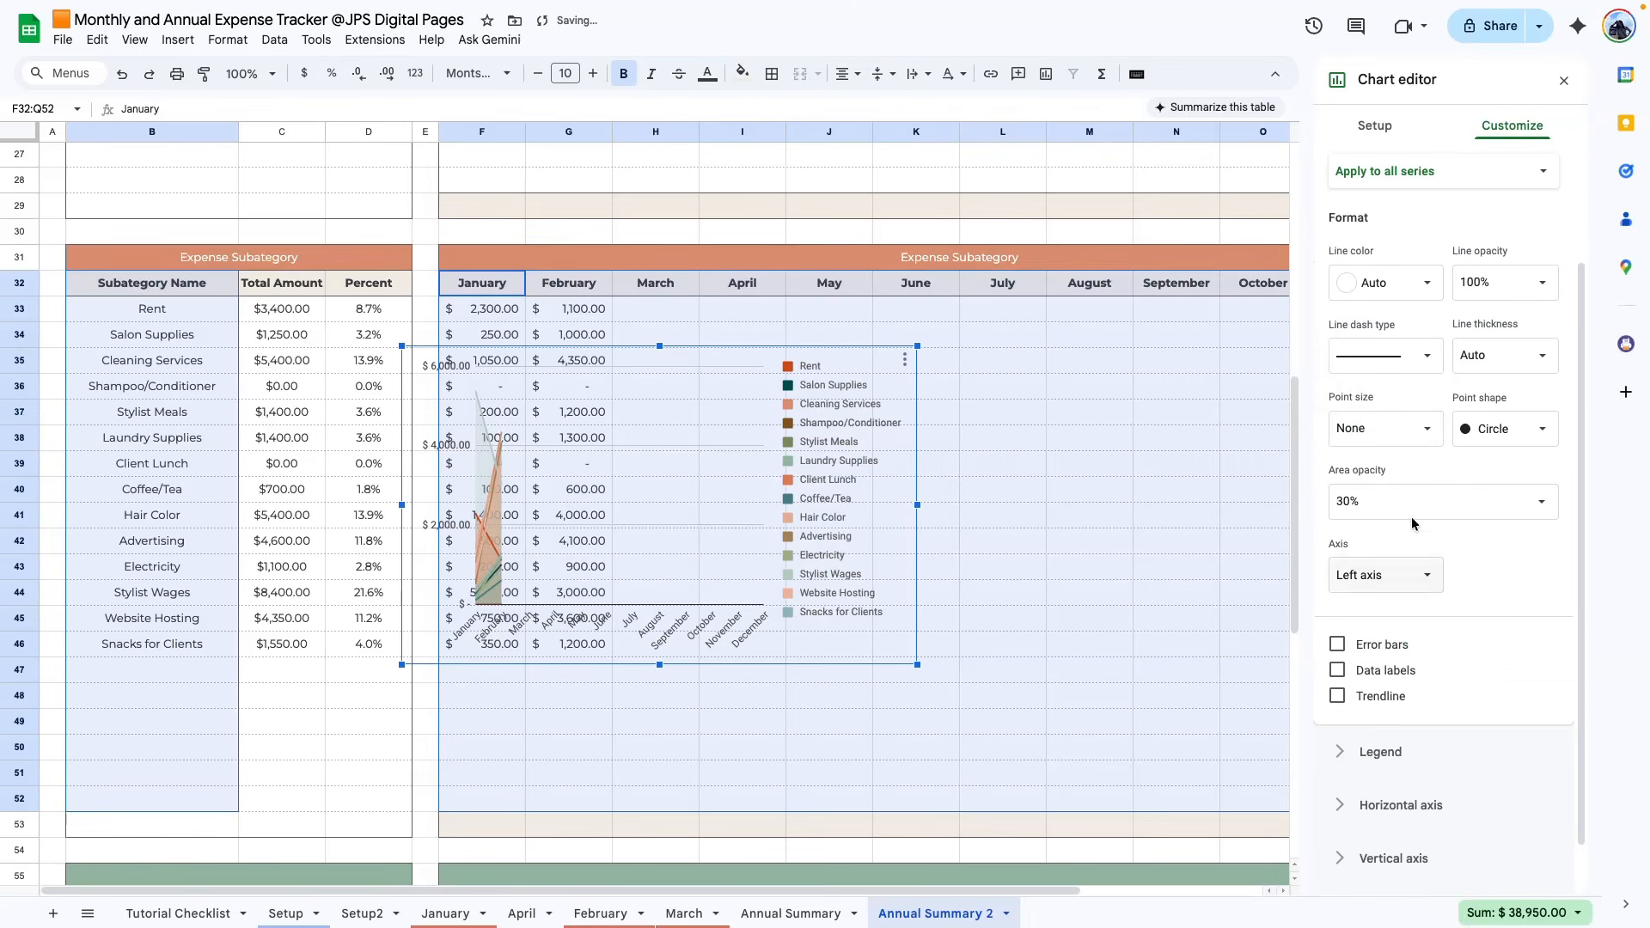
click(1428, 432)
click(1373, 521)
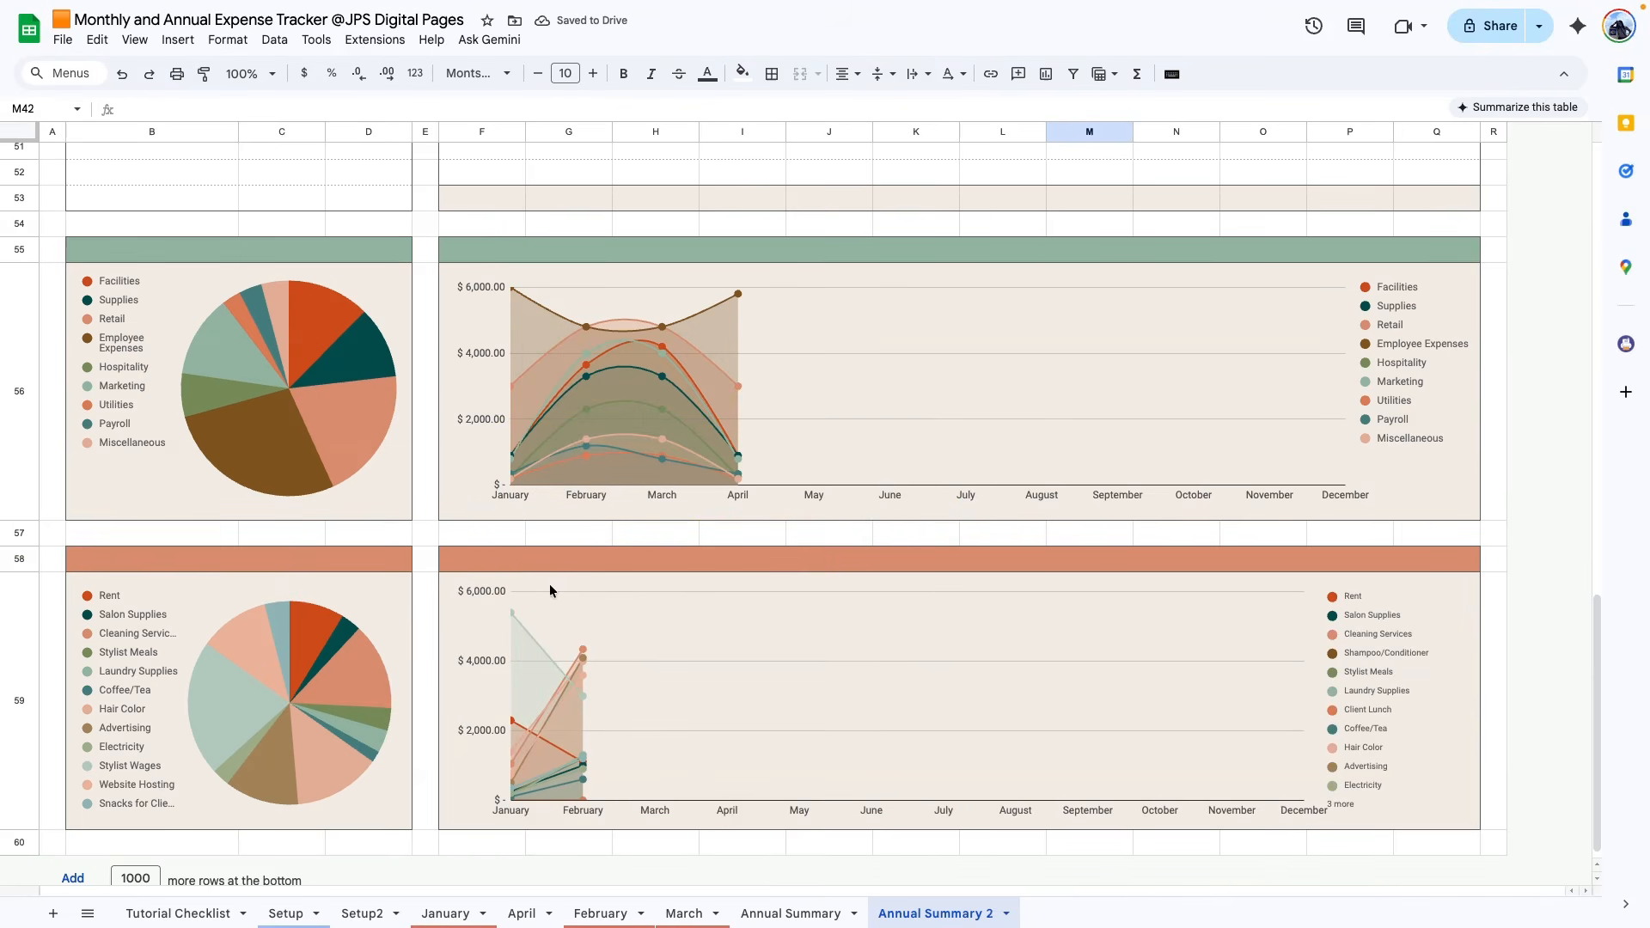
- Compare the Annual Summary 2 charts with the original Annual Summary, examining its linked chart headers and its top summary blocks
scroll(569, 768, up, 6)
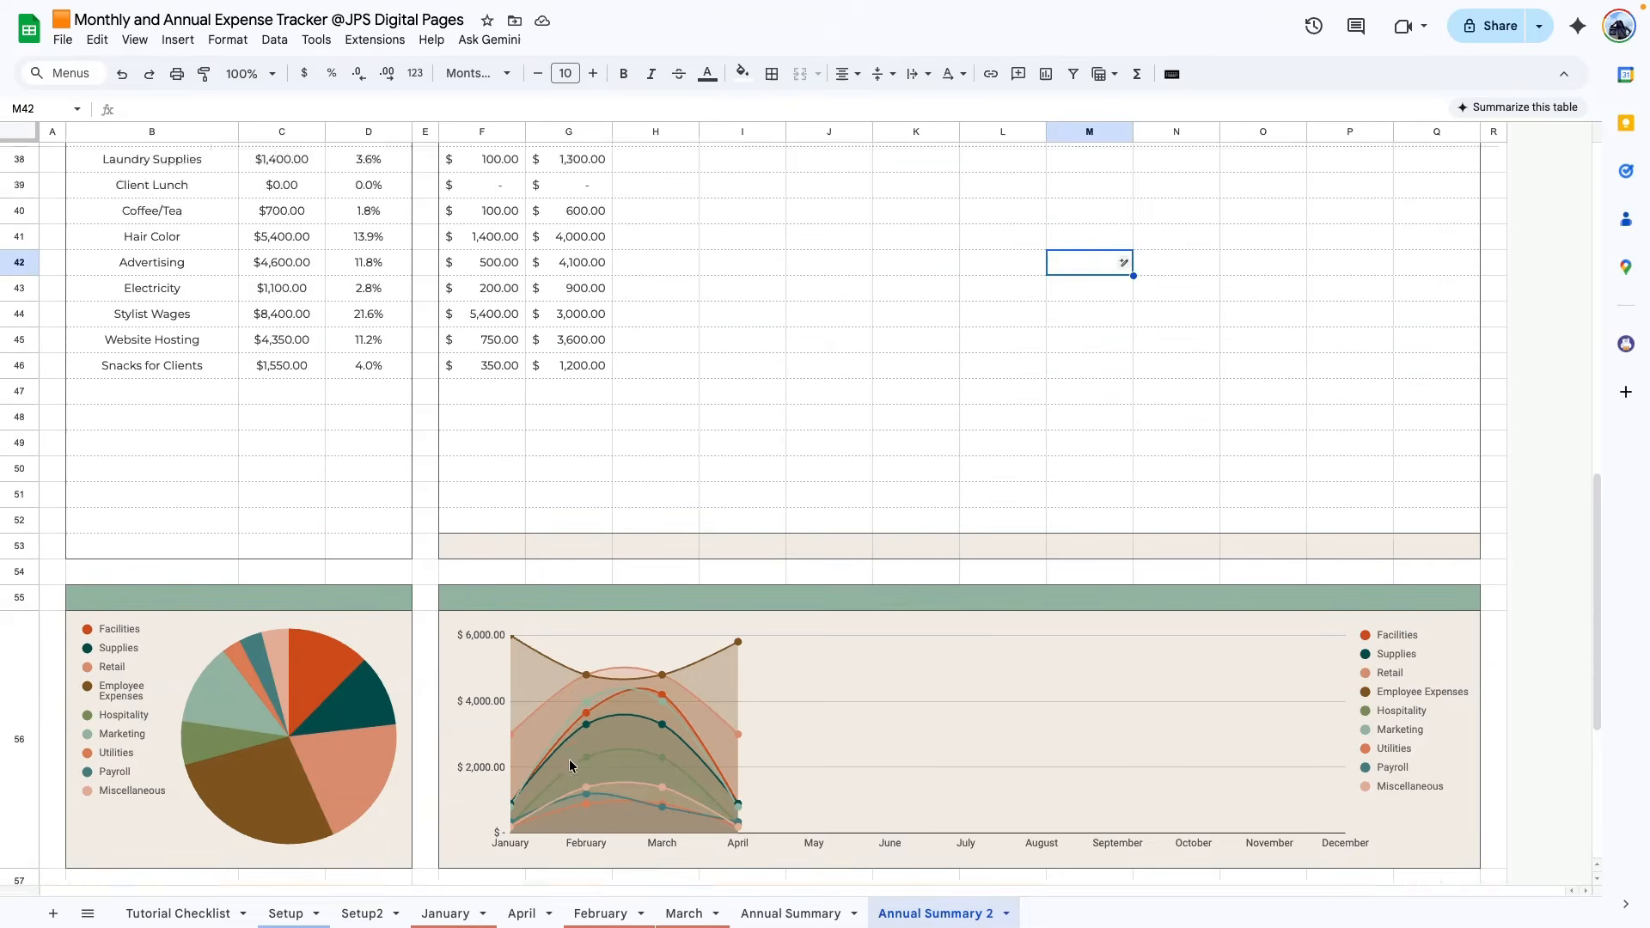
click(656, 247)
scroll(791, 563, down, 6)
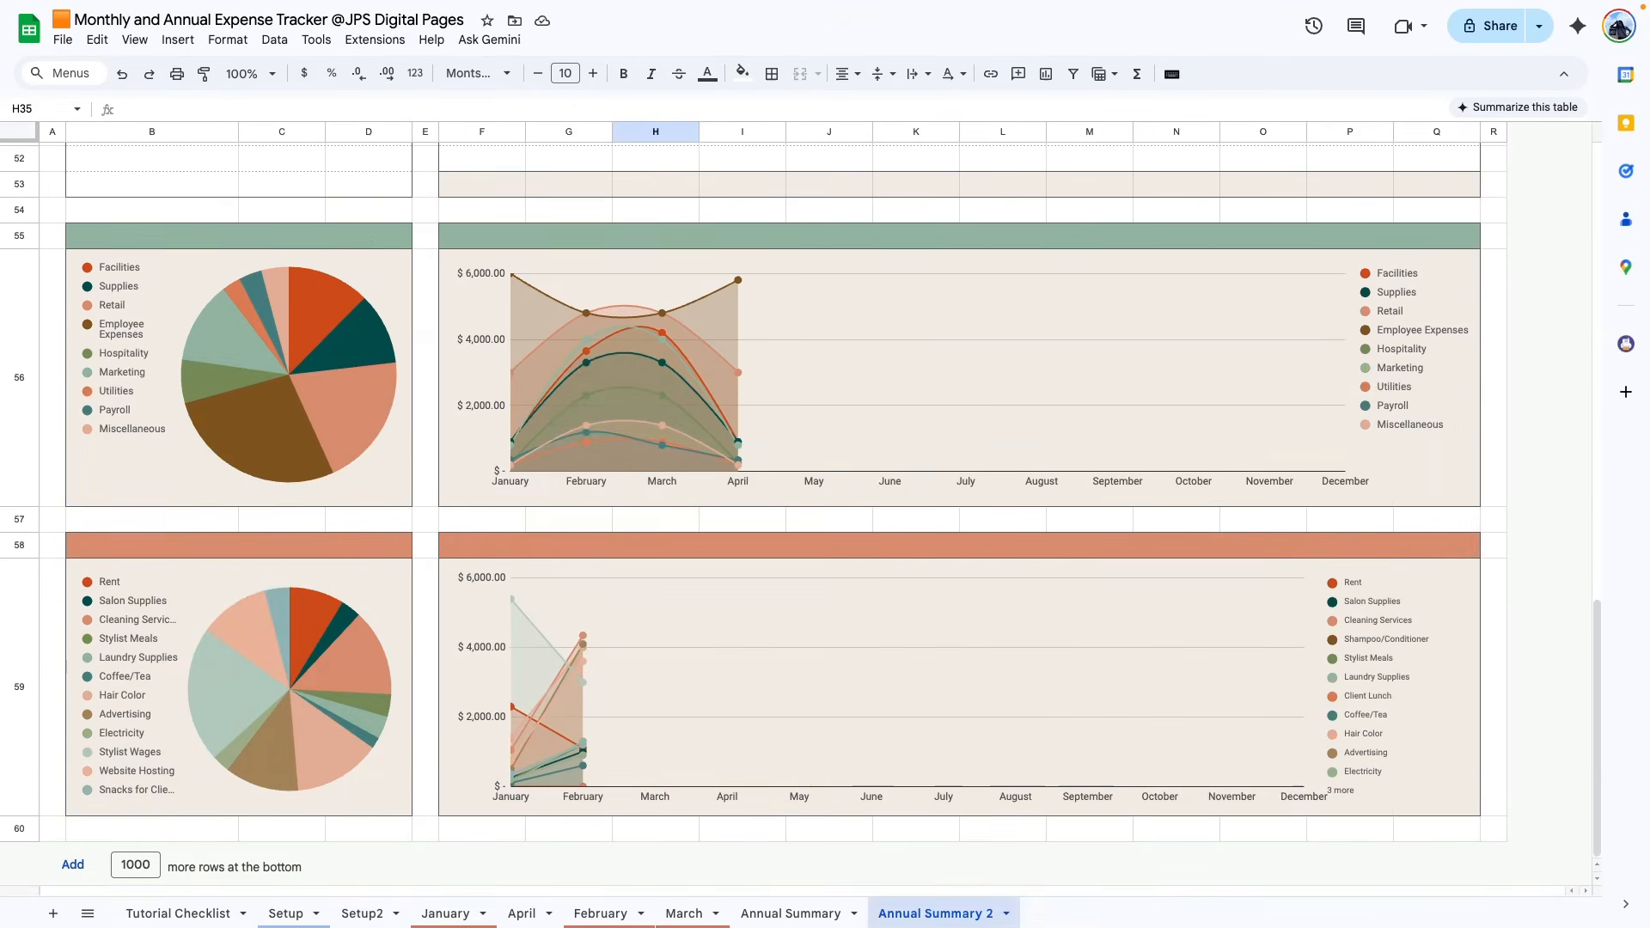
click(802, 913)
click(302, 246)
click(1133, 248)
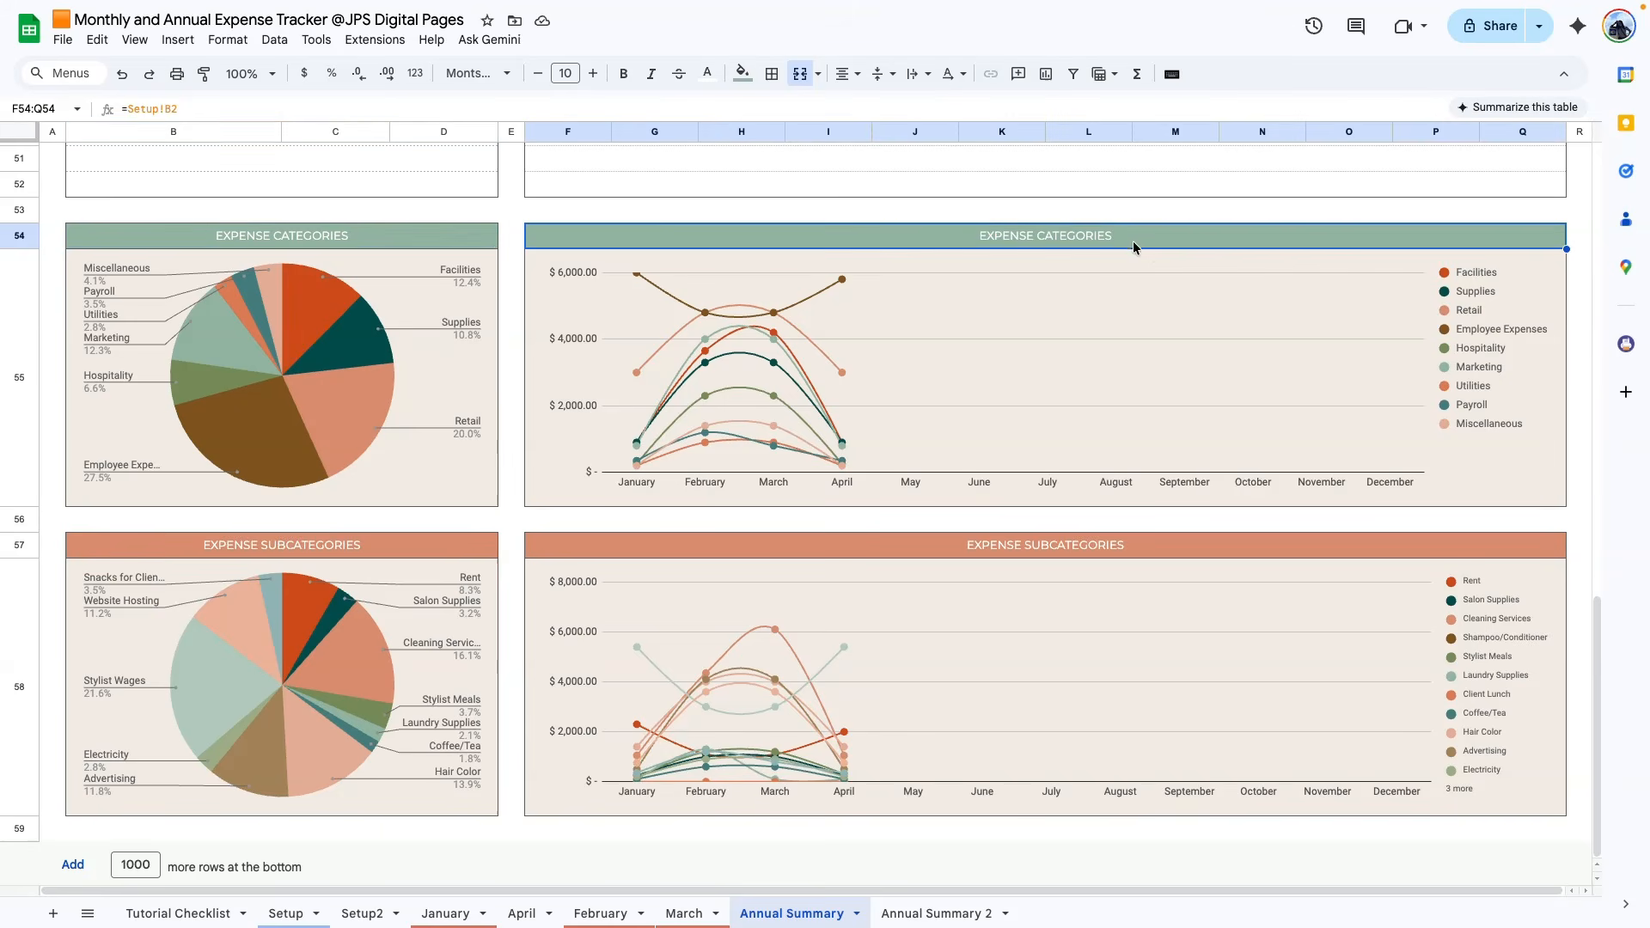
click(399, 553)
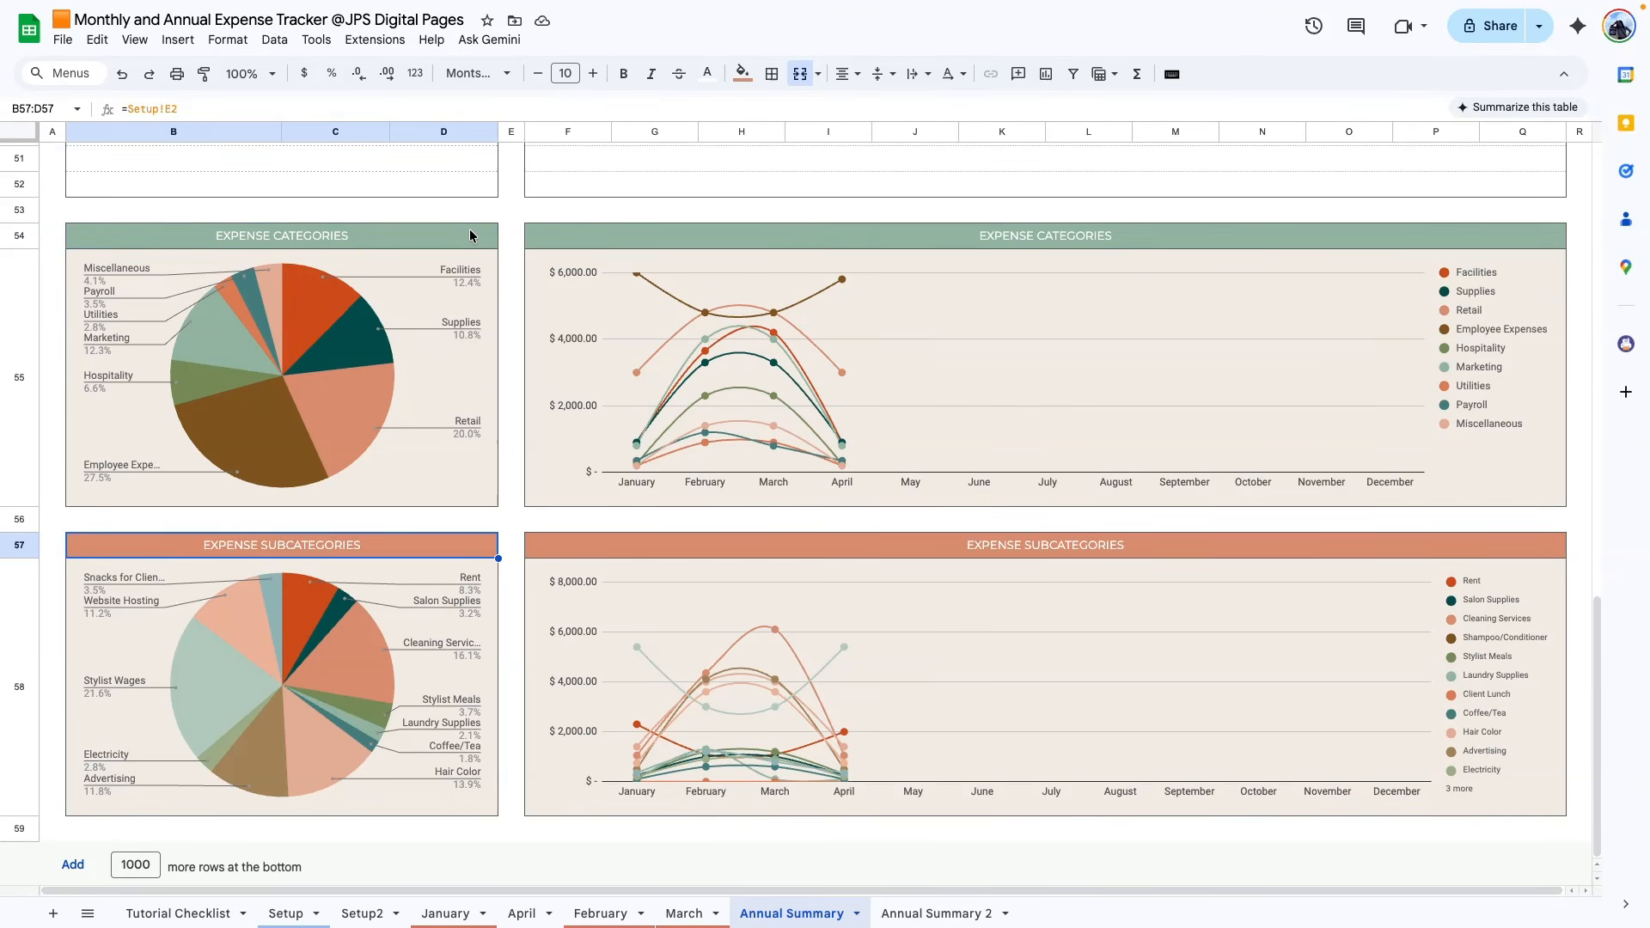
key(ctrl+Page_Down)
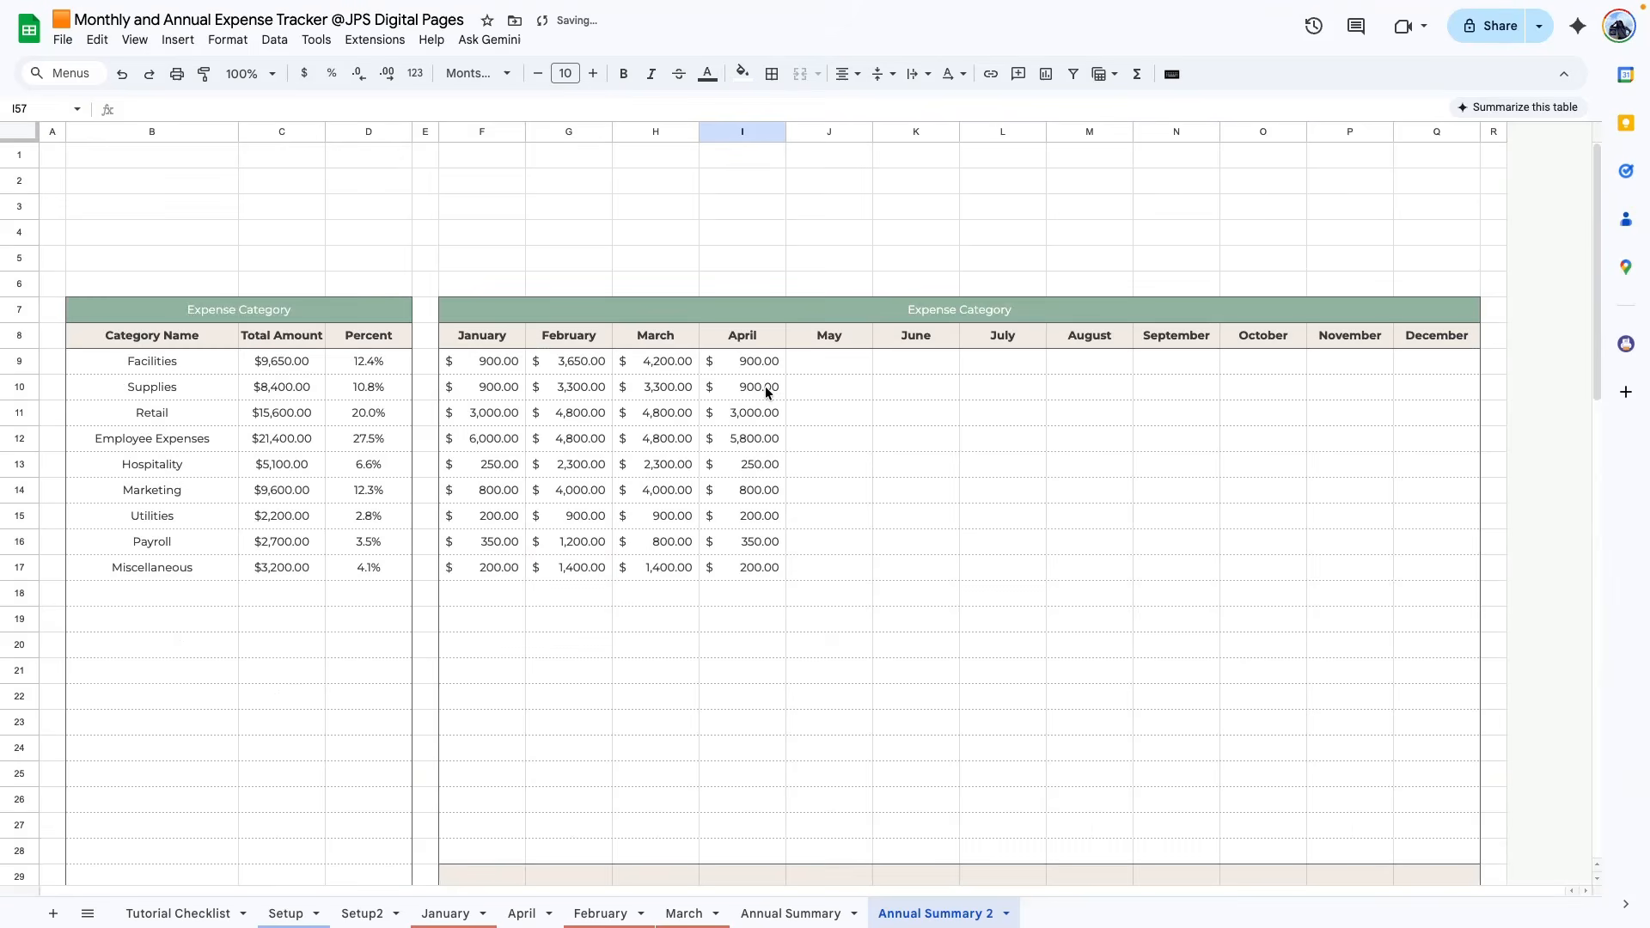
click(812, 911)
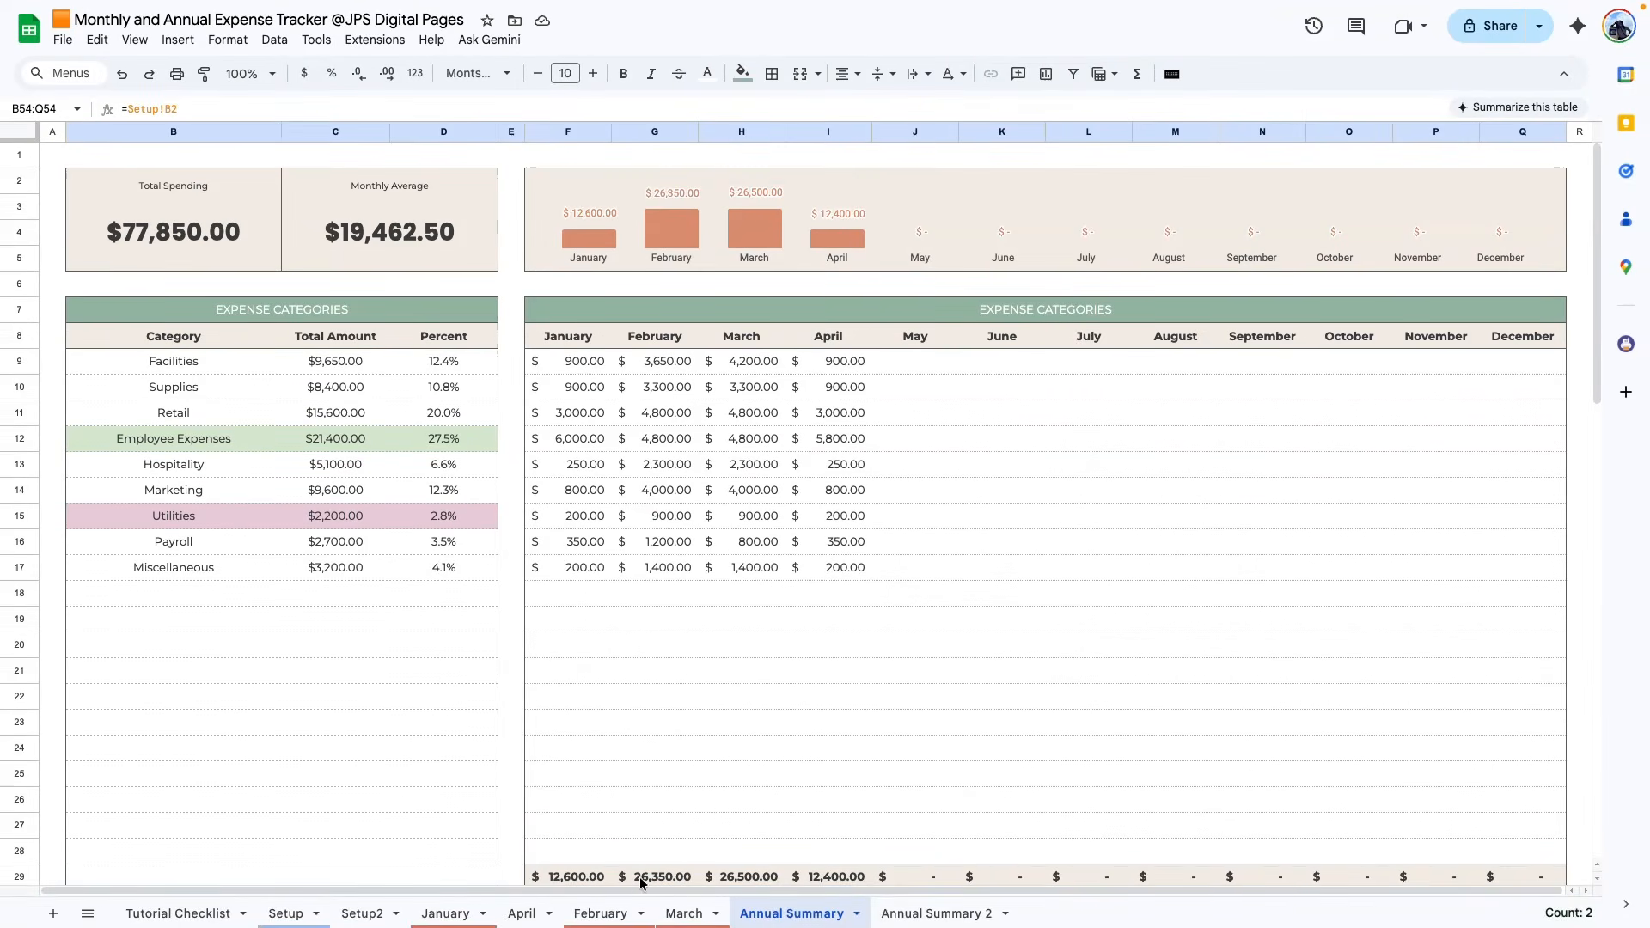
click(935, 914)
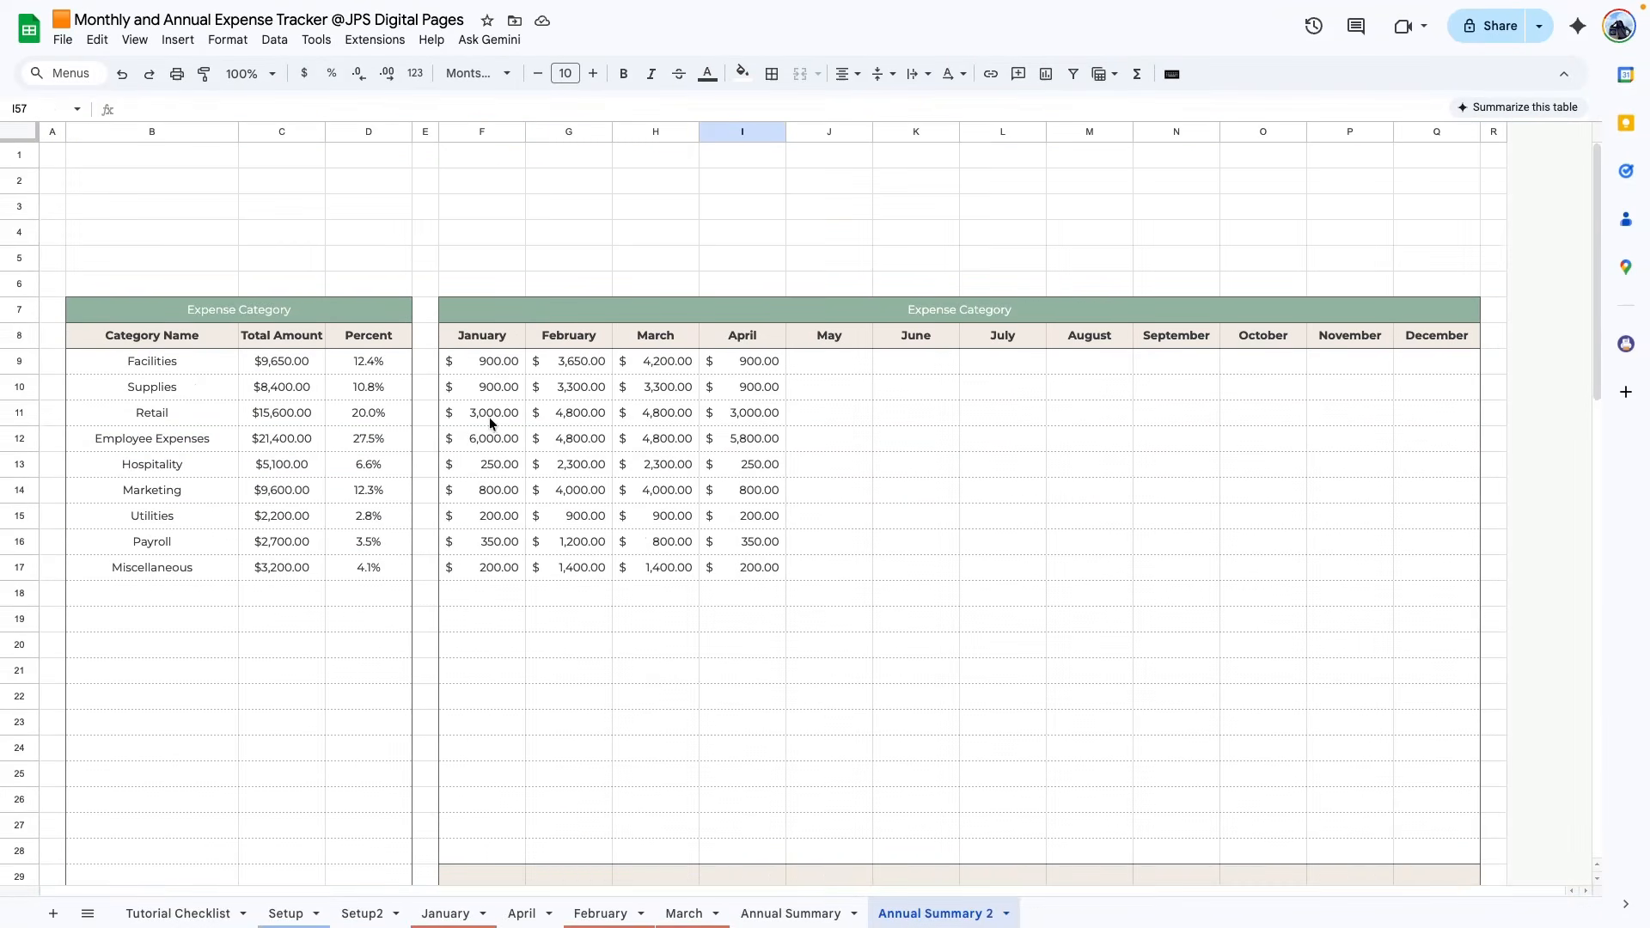
- Add outer borders around B2:D5 and F2:Q5, with a dividing border around B2:B5
drag(76, 181, 373, 267)
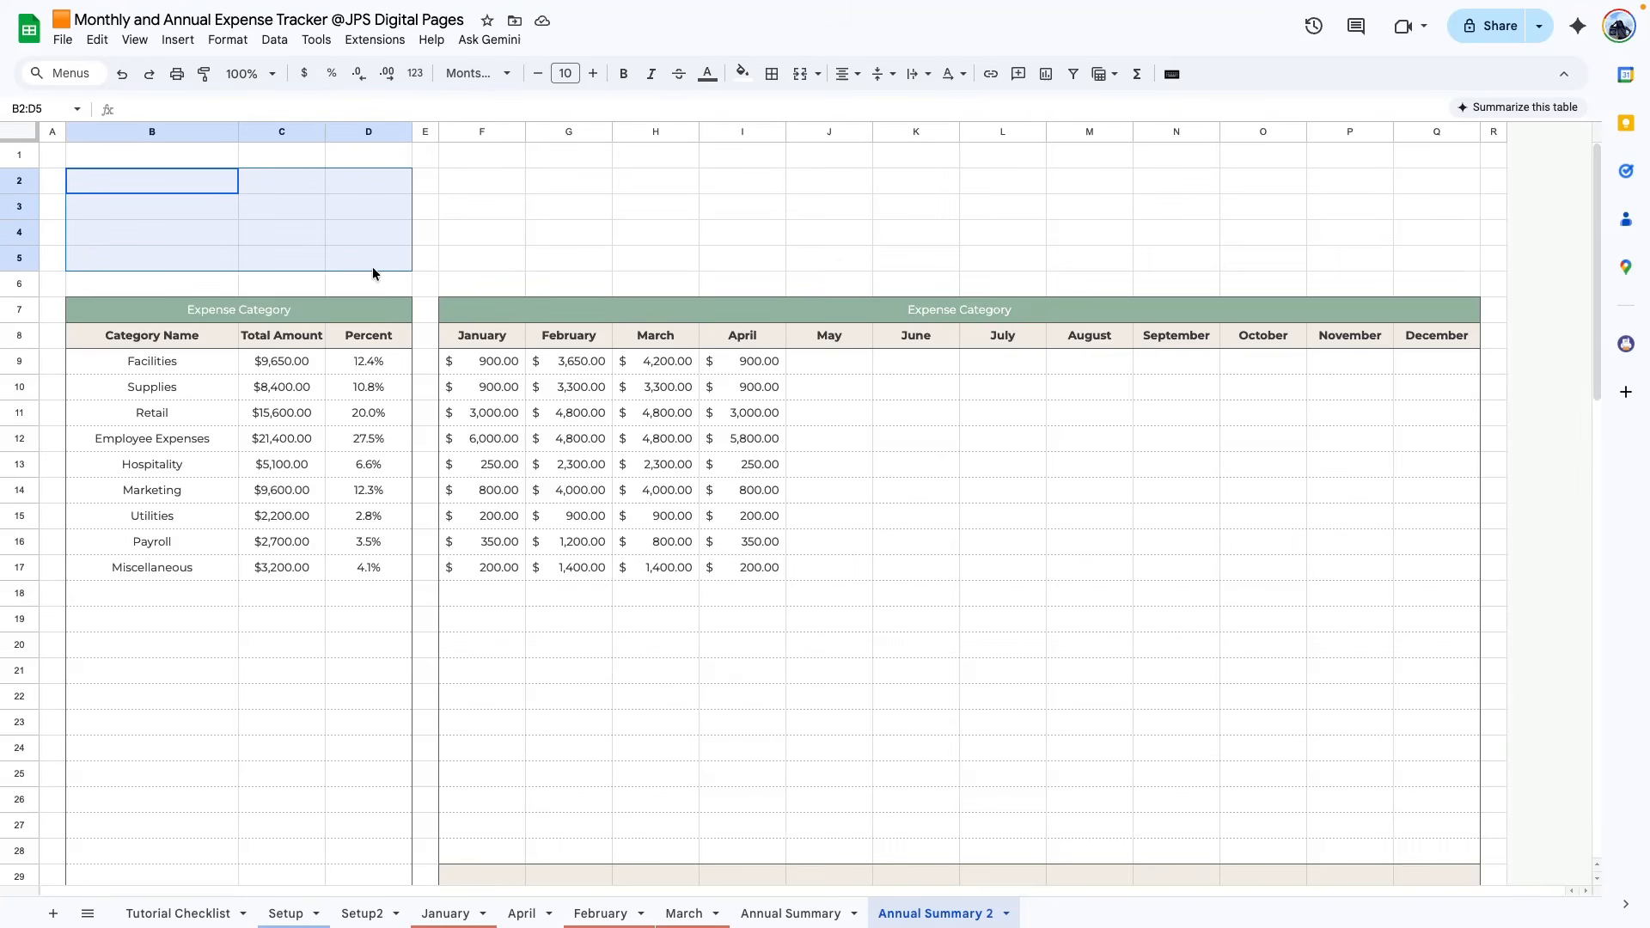
click(774, 82)
click(899, 111)
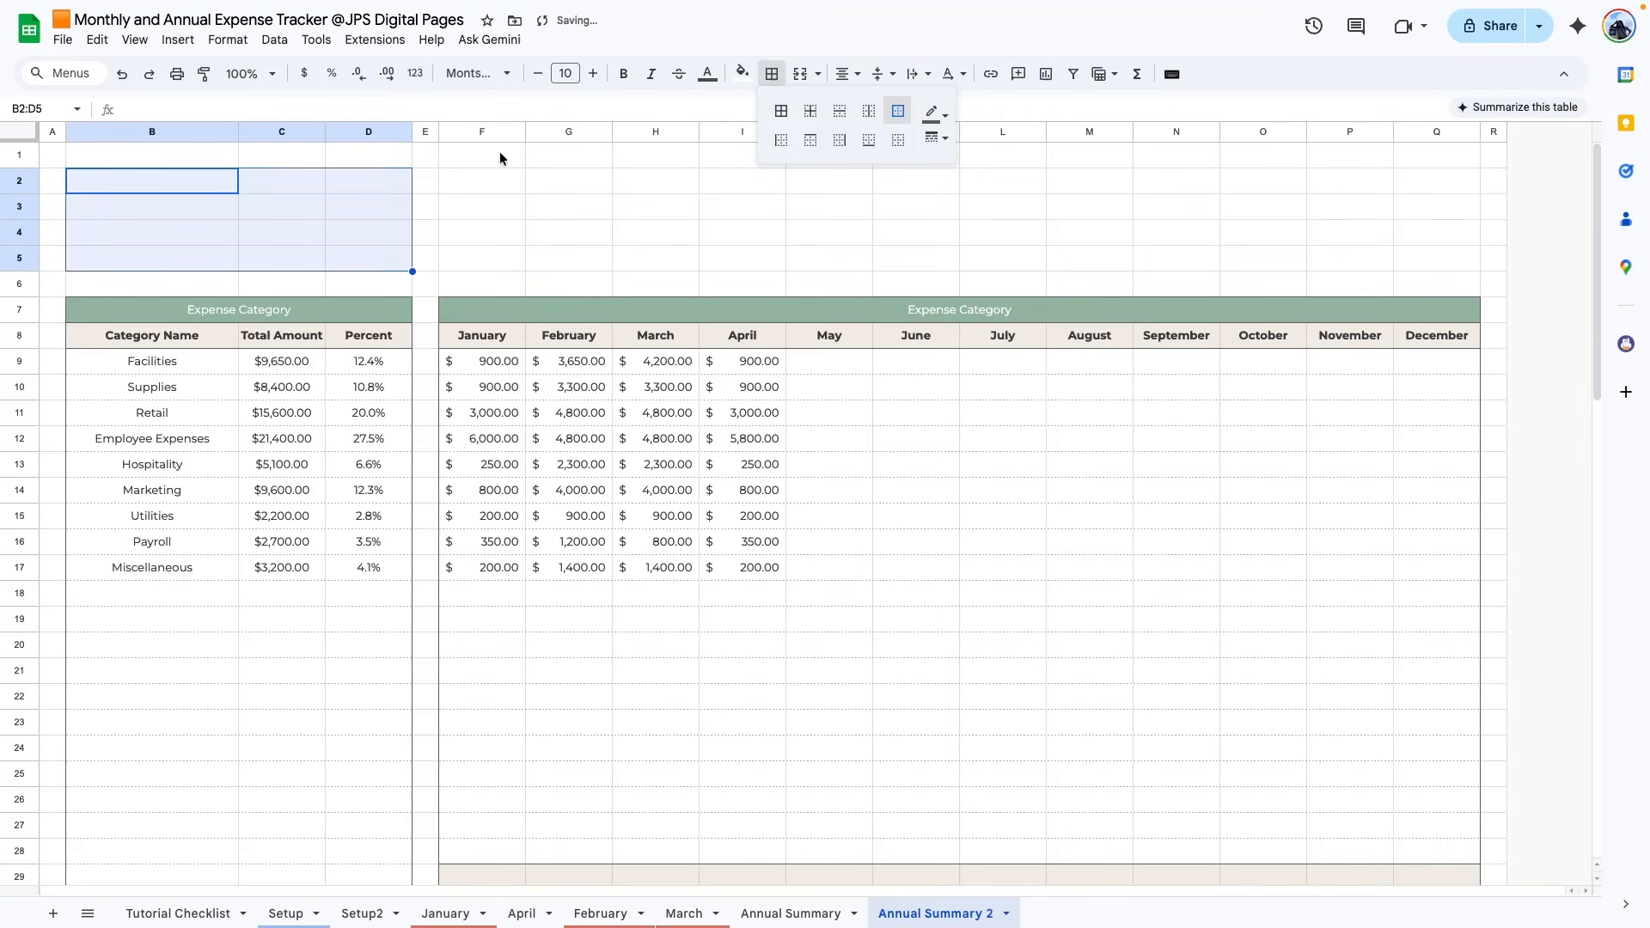
click(369, 232)
drag(204, 182, 209, 262)
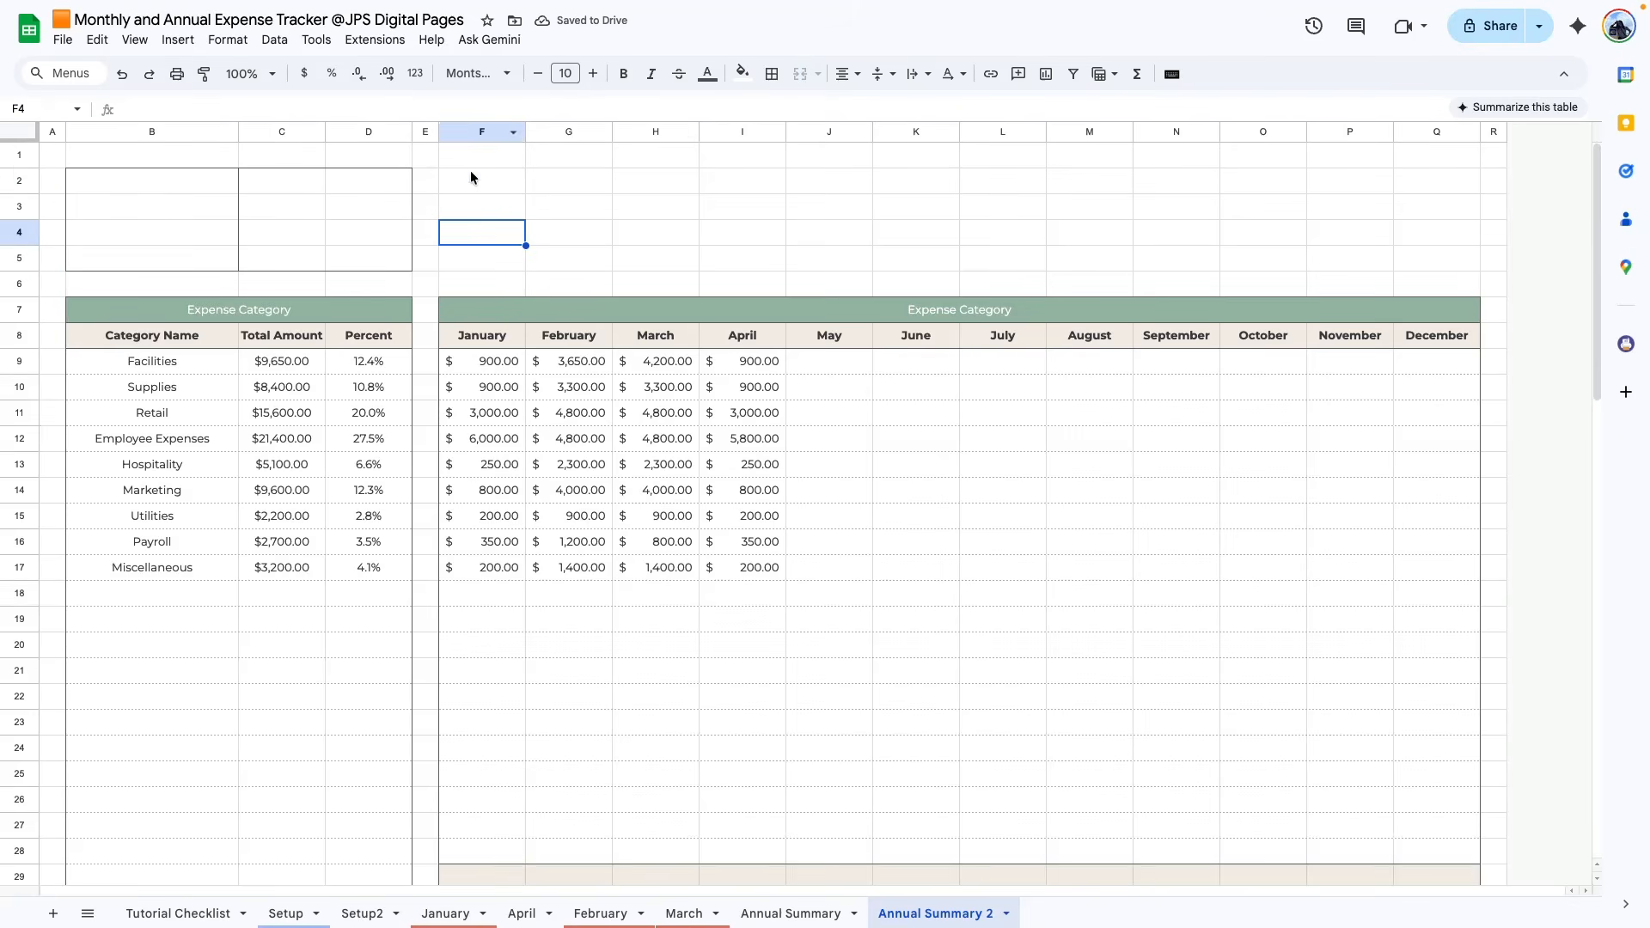
drag(471, 175, 1434, 255)
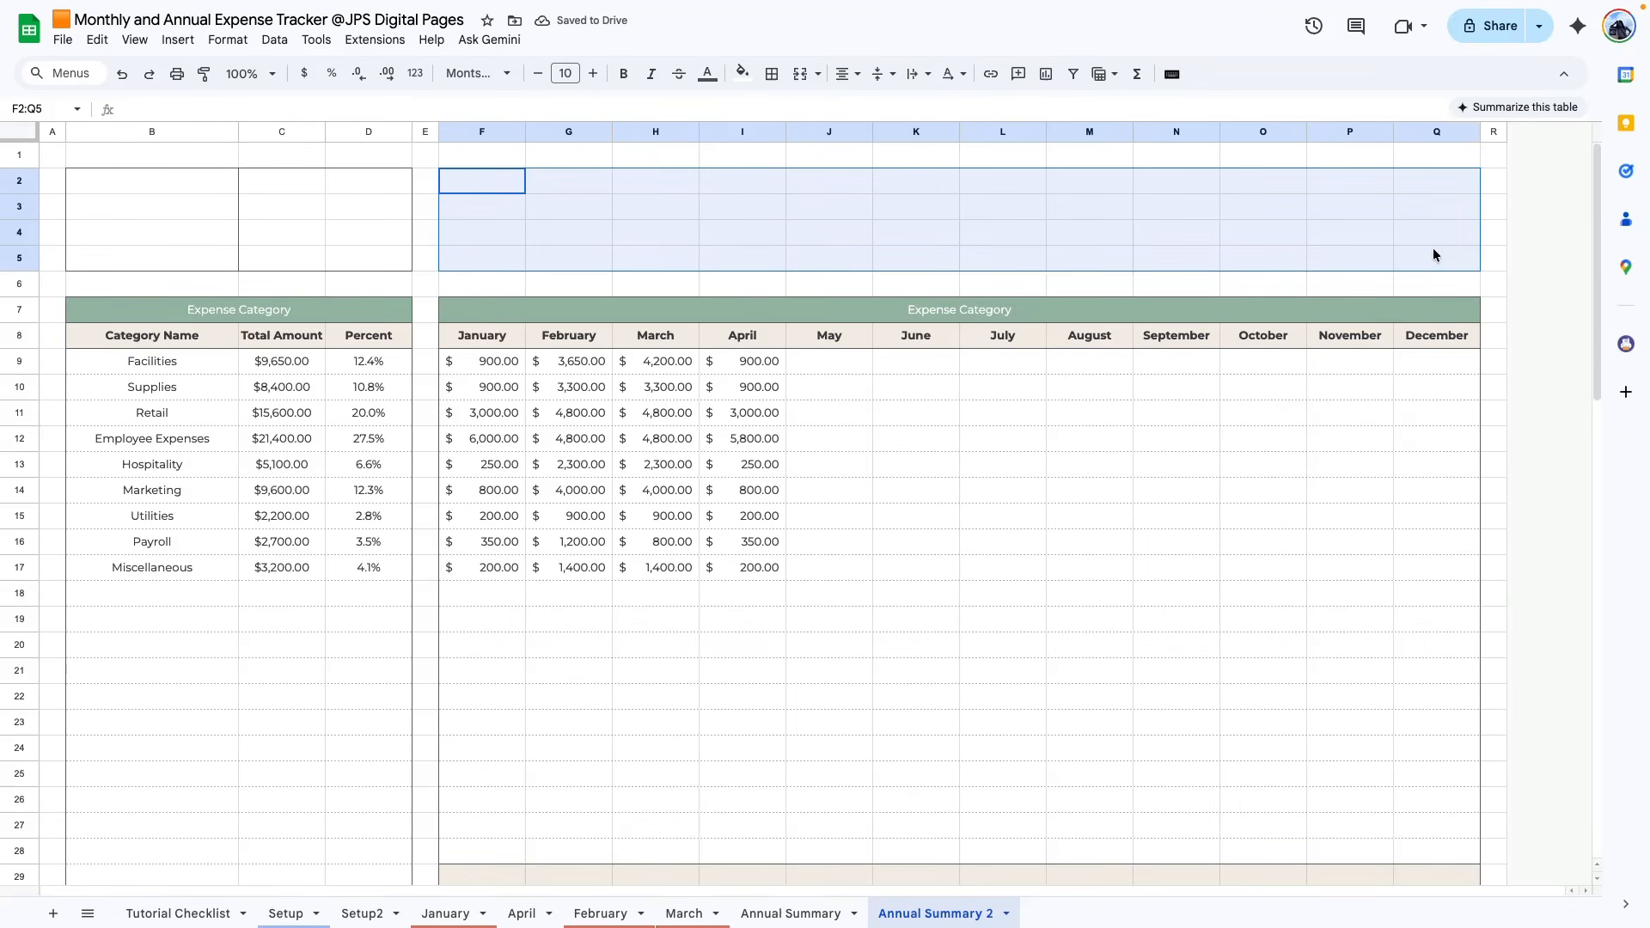
click(712, 210)
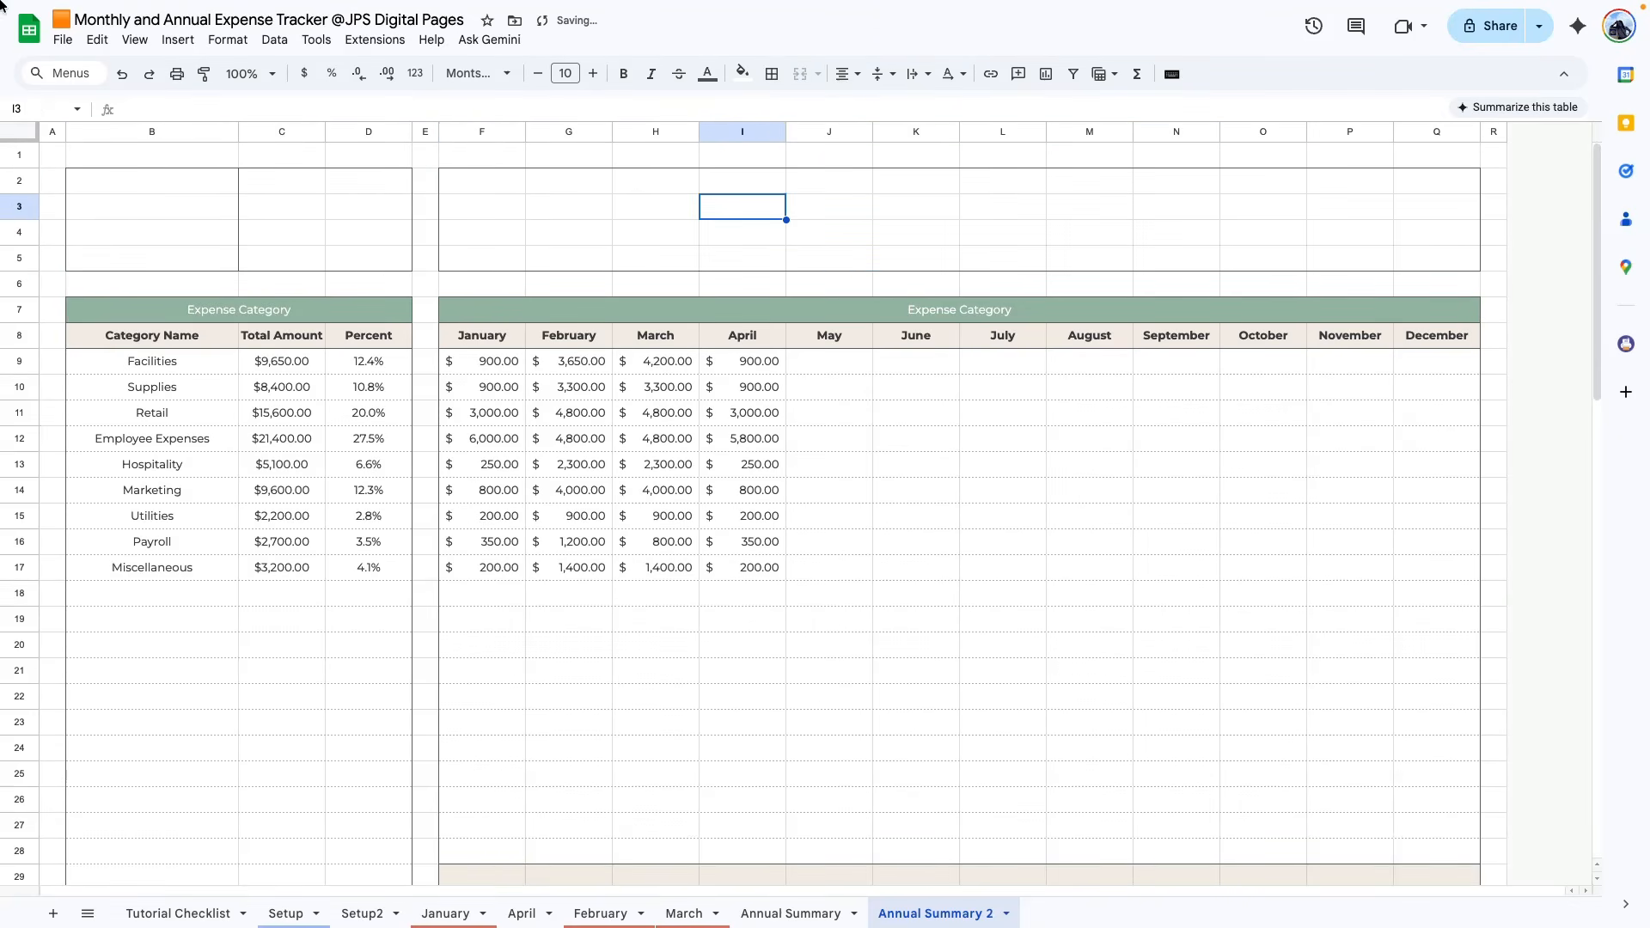
- Merge B3:B5 into one cell and C3:D5 into another inside the top summary block
drag(154, 181, 380, 264)
click(358, 222)
drag(152, 206, 152, 258)
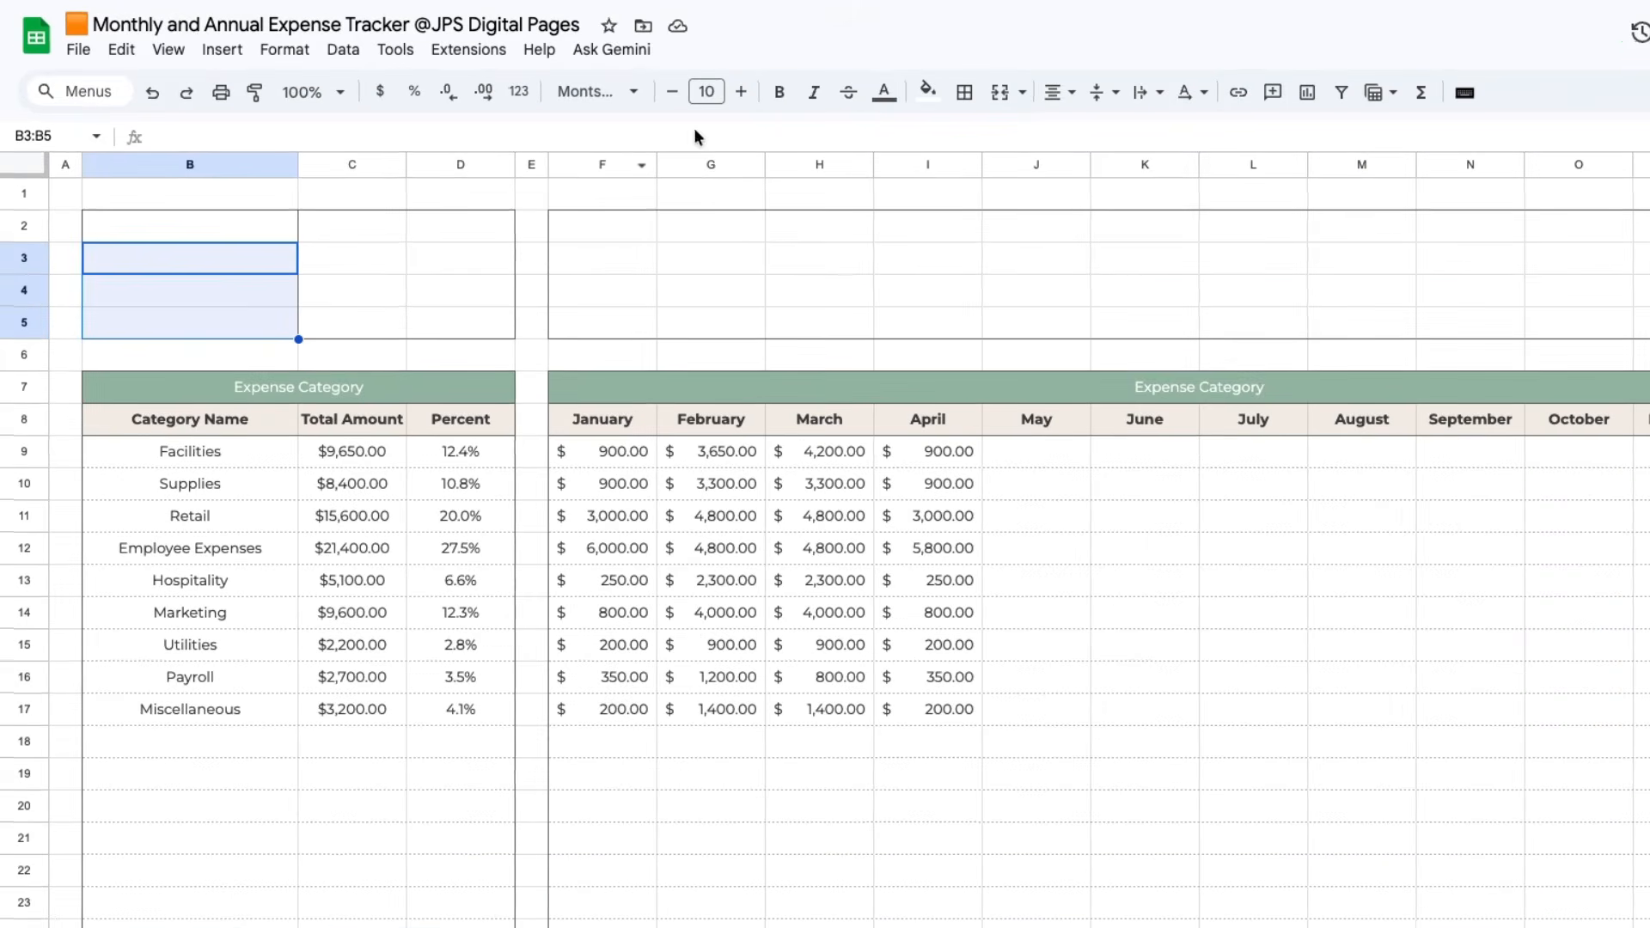
click(1011, 93)
drag(345, 251, 469, 324)
click(1000, 92)
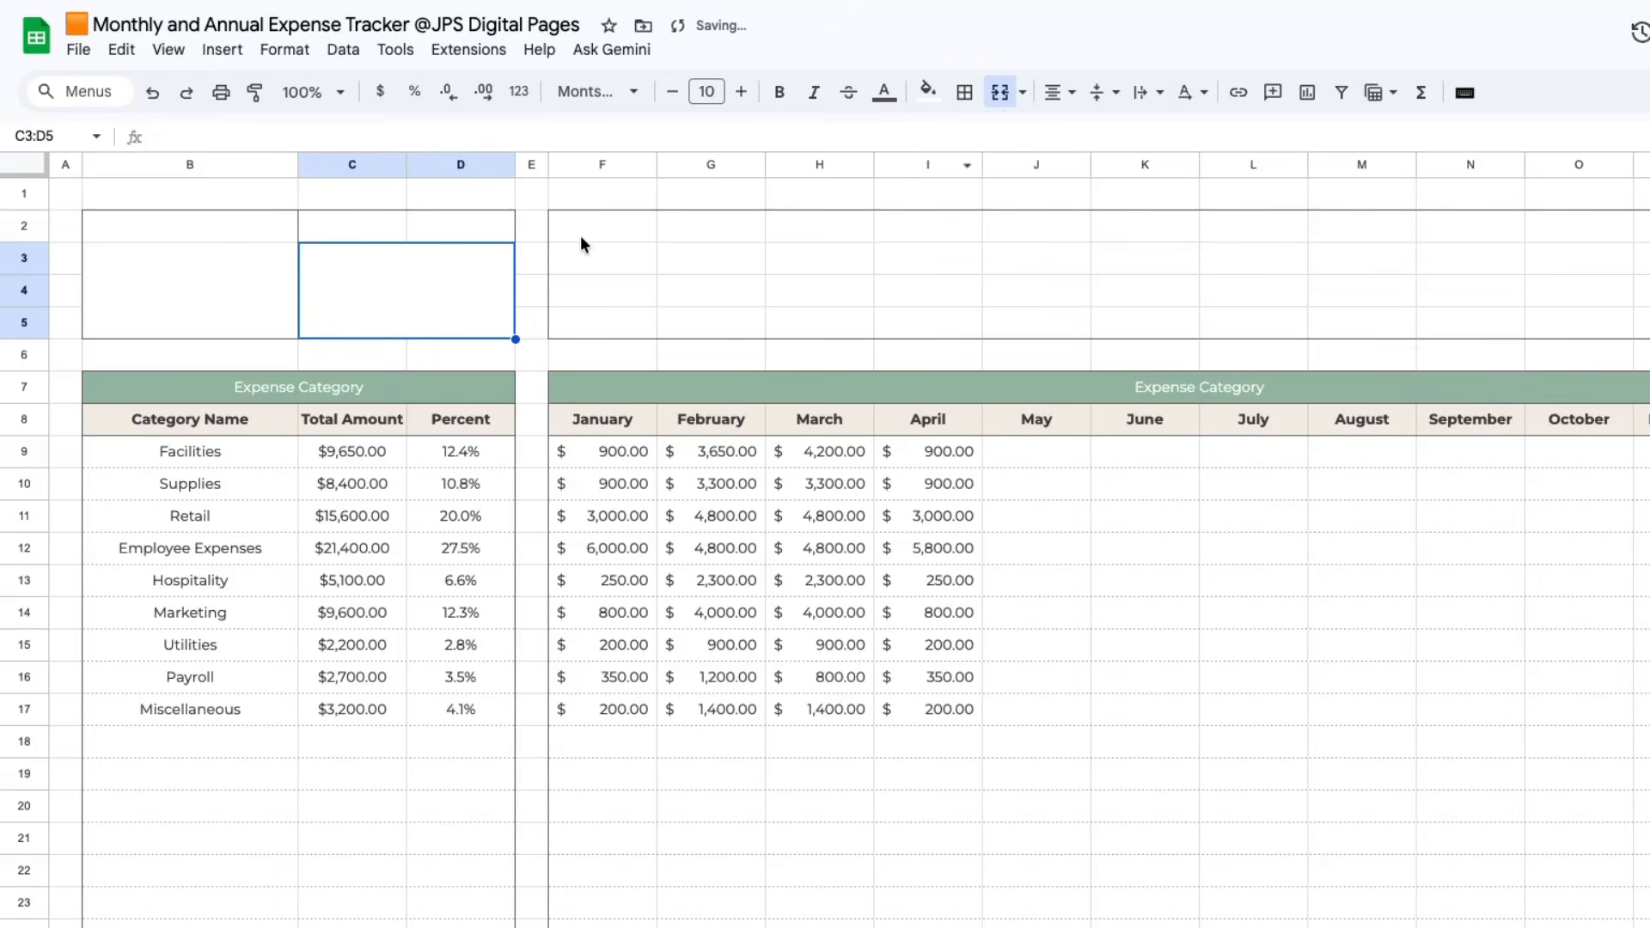
- Fill F2:Q5 with light beige and copy the Total Spending and Monthly Average headings from Annual Summary into B2:D2 of Annual Summary 2
drag(580, 232, 1643, 326)
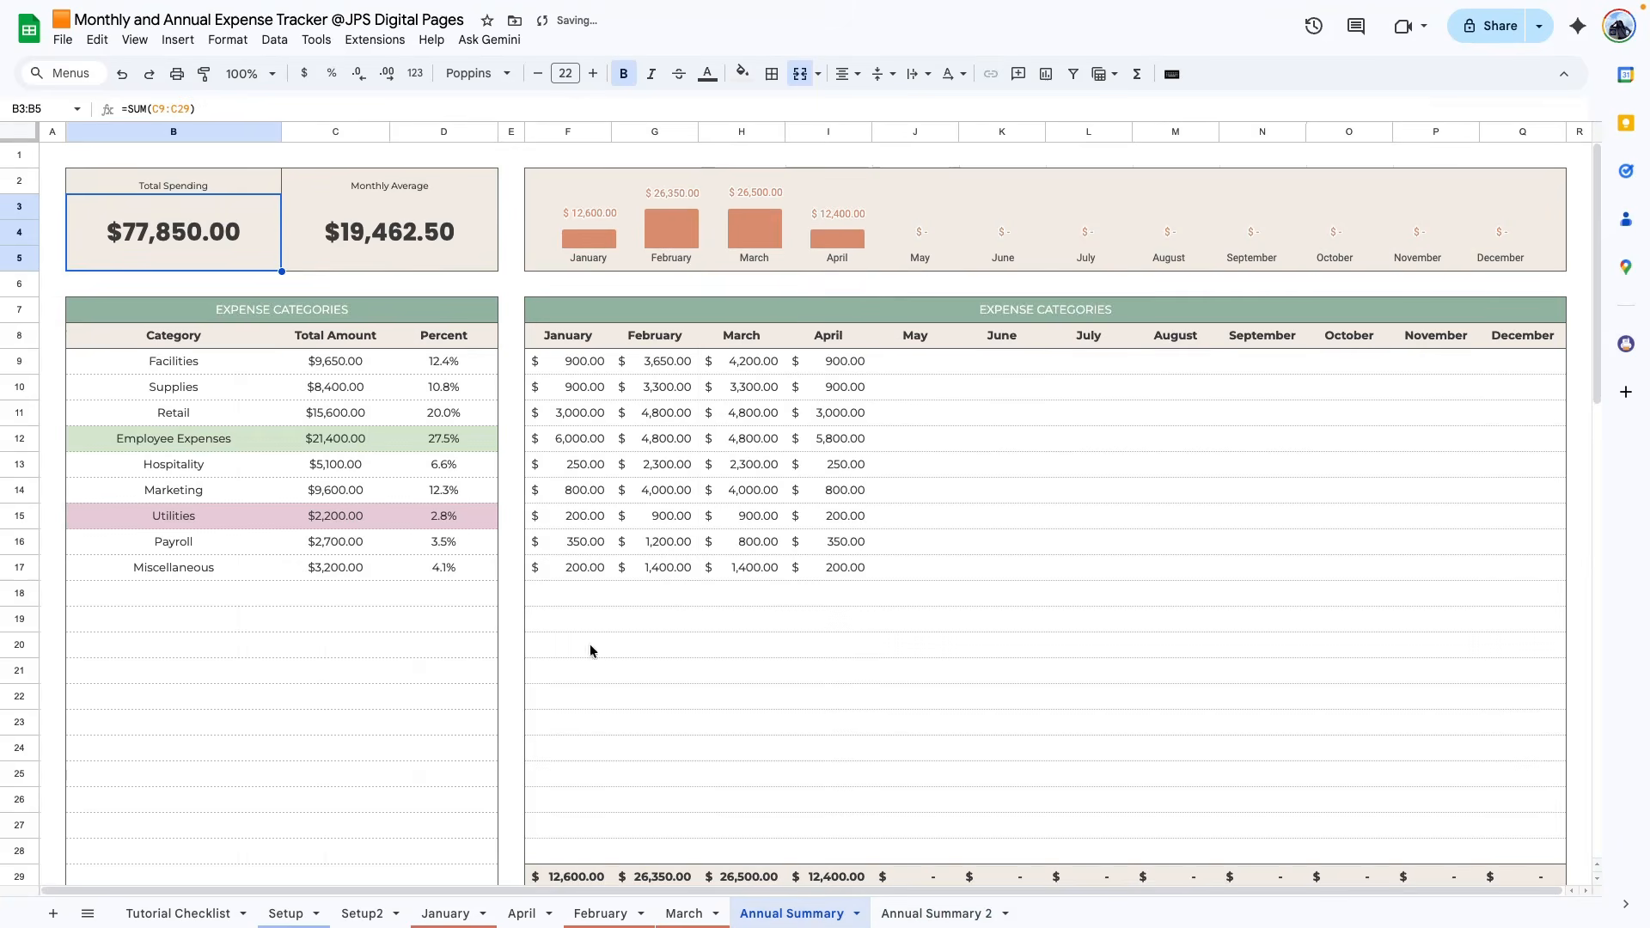
click(169, 188)
click(395, 188)
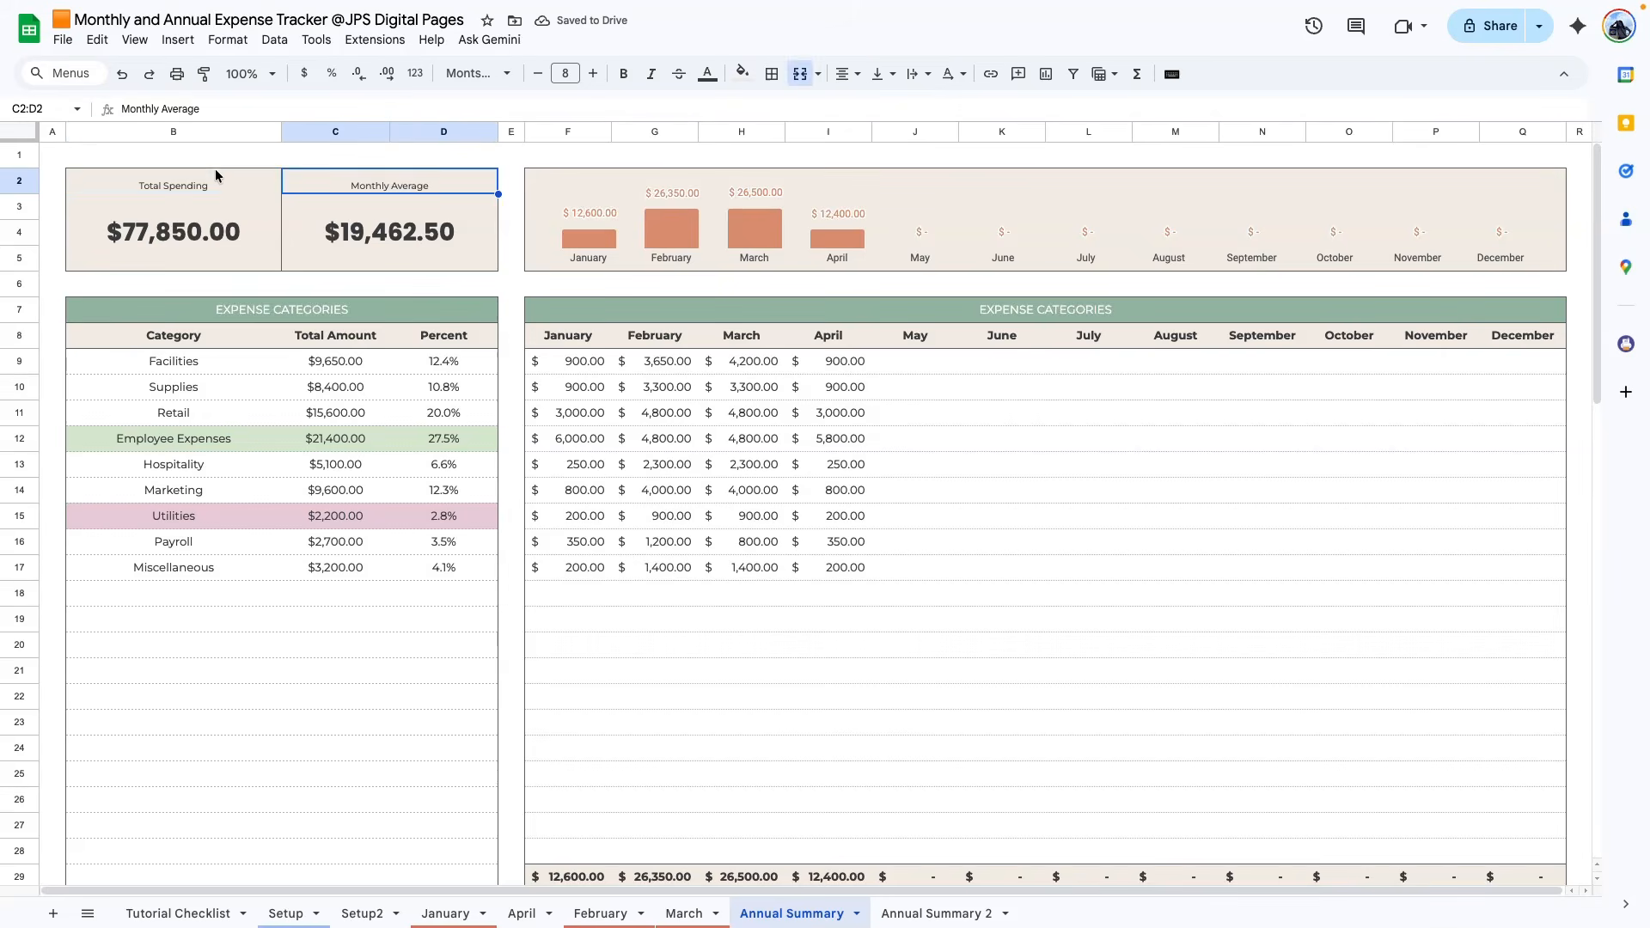
click(227, 188)
click(379, 185)
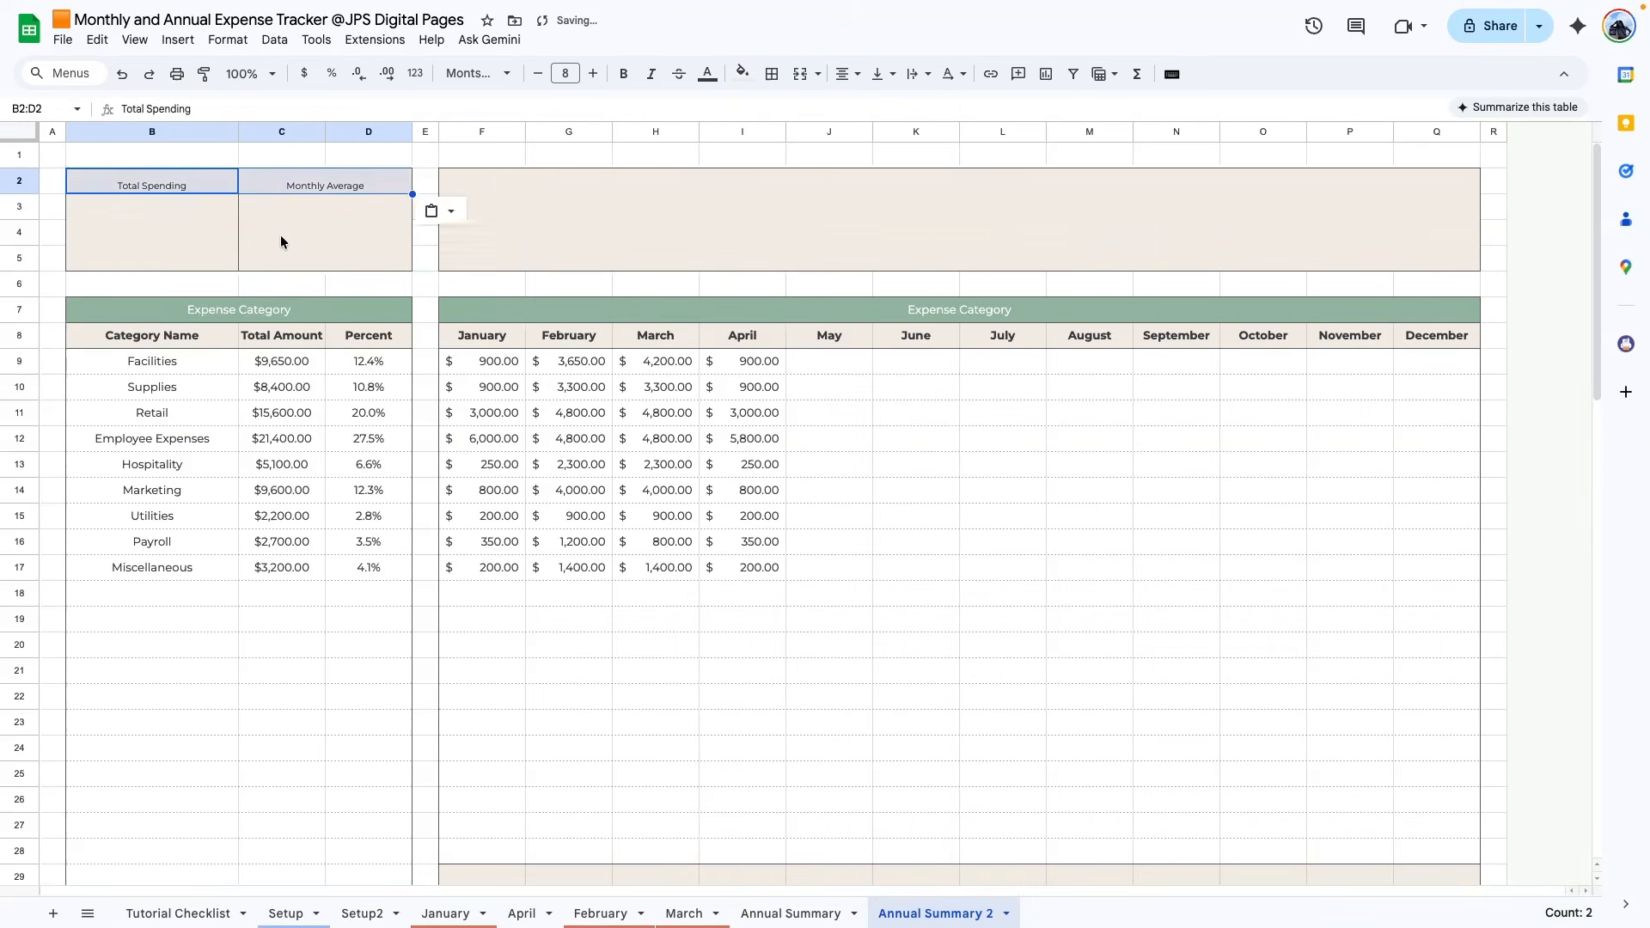
click(280, 239)
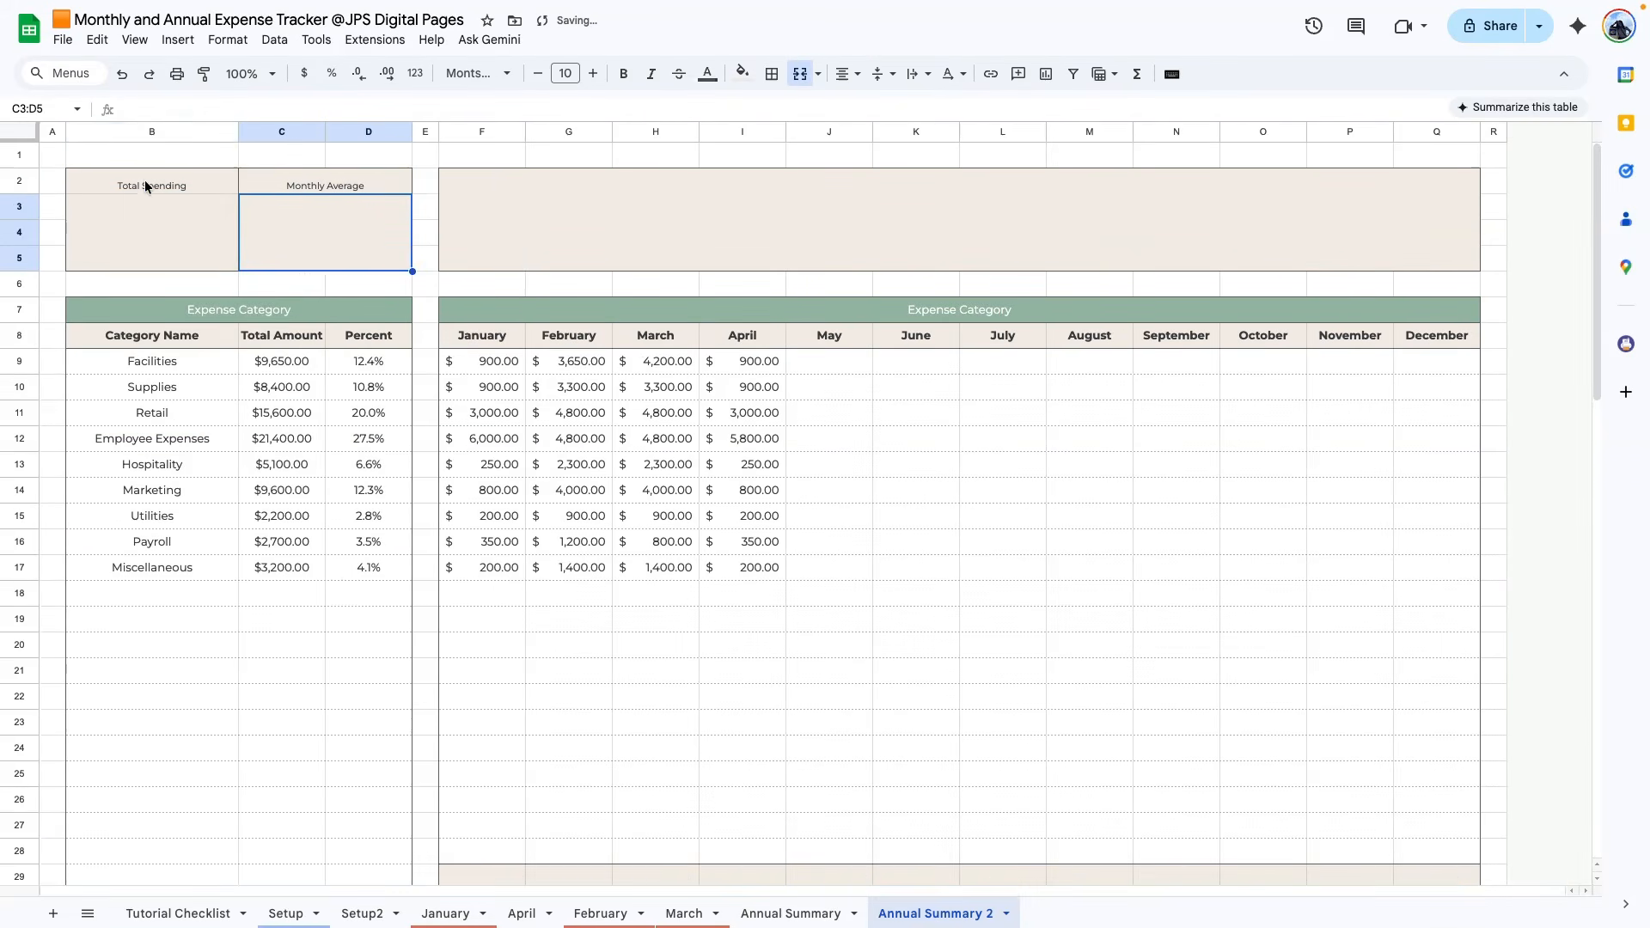
click(147, 184)
click(309, 199)
- Examine the formulas behind the Total Spending and Monthly Average figures in the original Annual Summary at 200% zoom
click(790, 913)
click(249, 73)
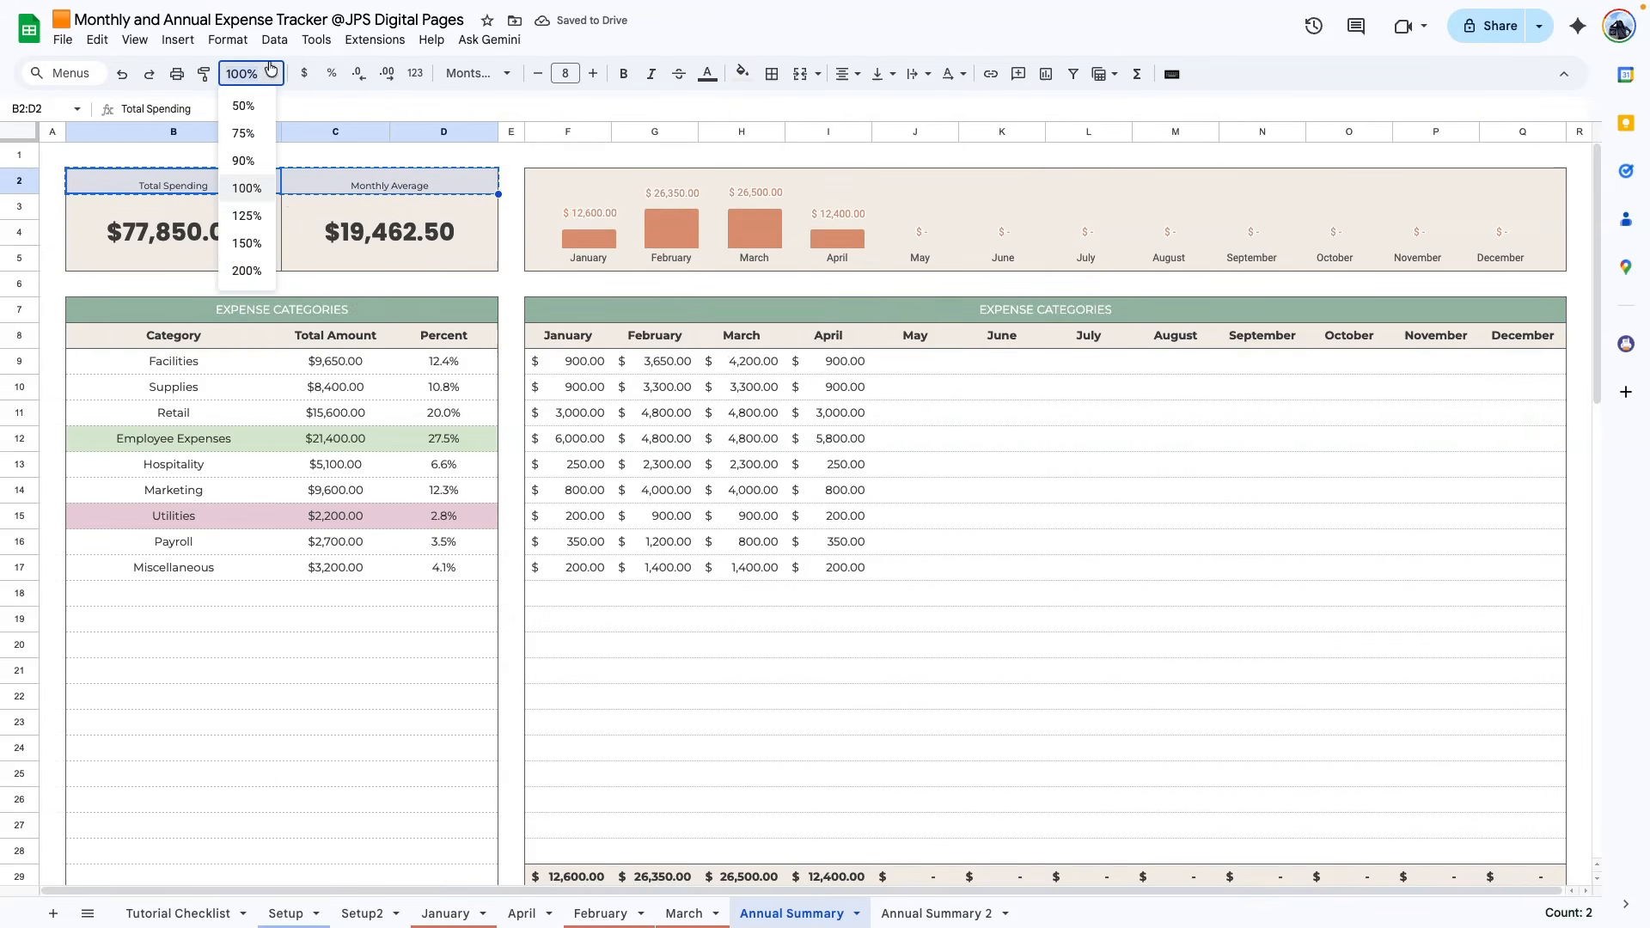
click(245, 277)
double_click(316, 305)
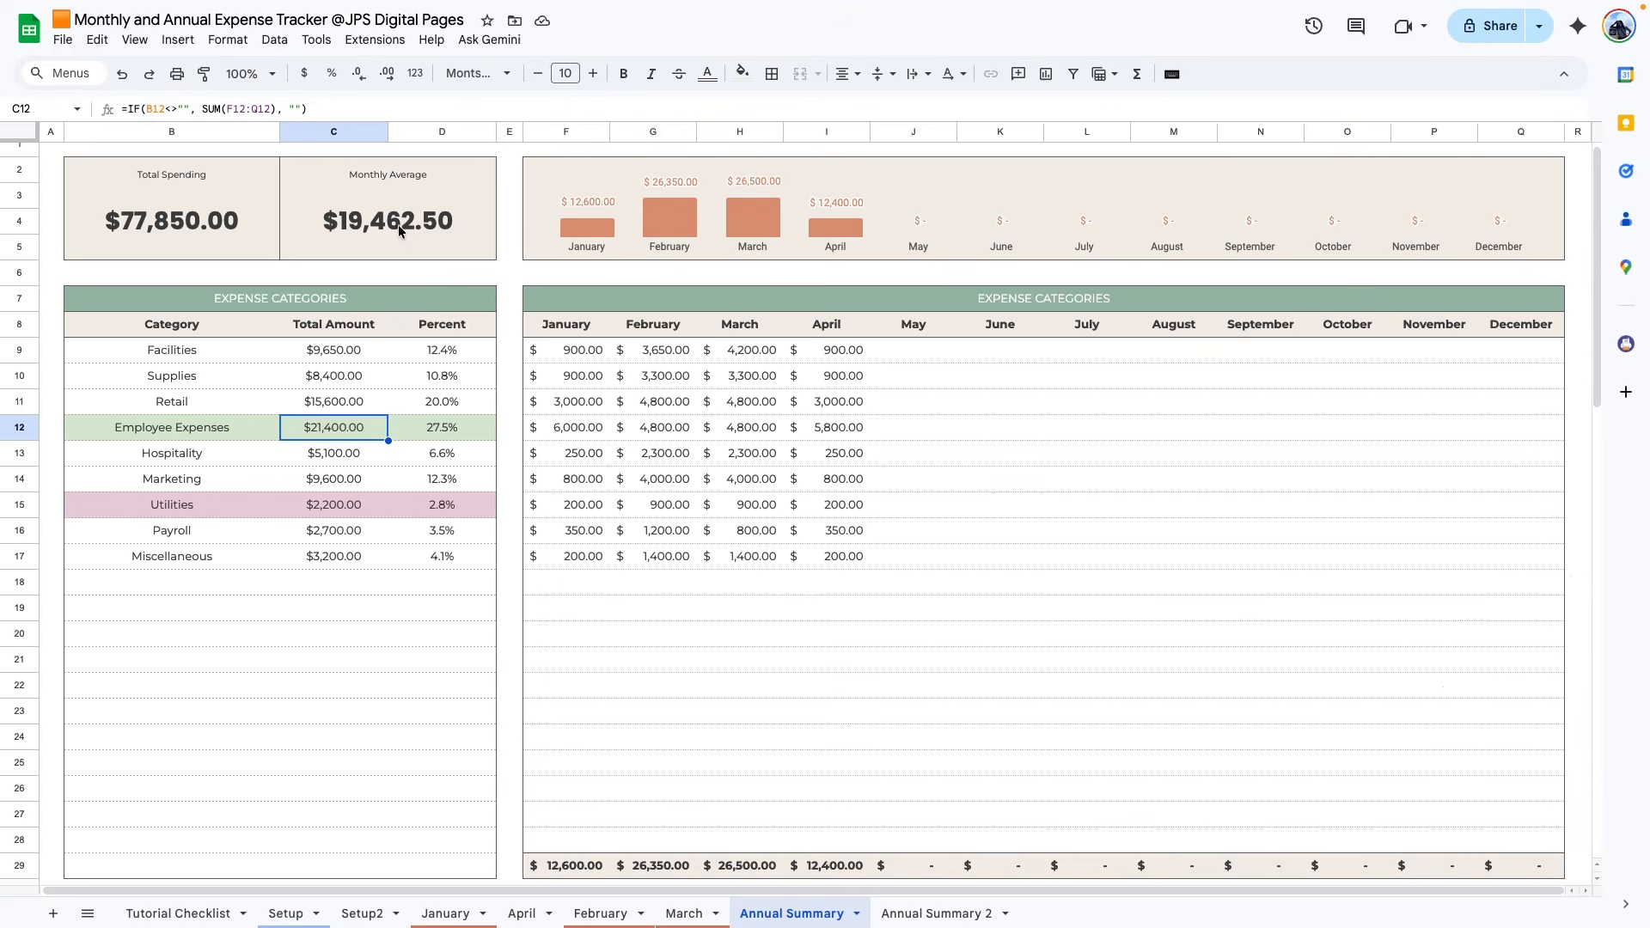
double_click(361, 225)
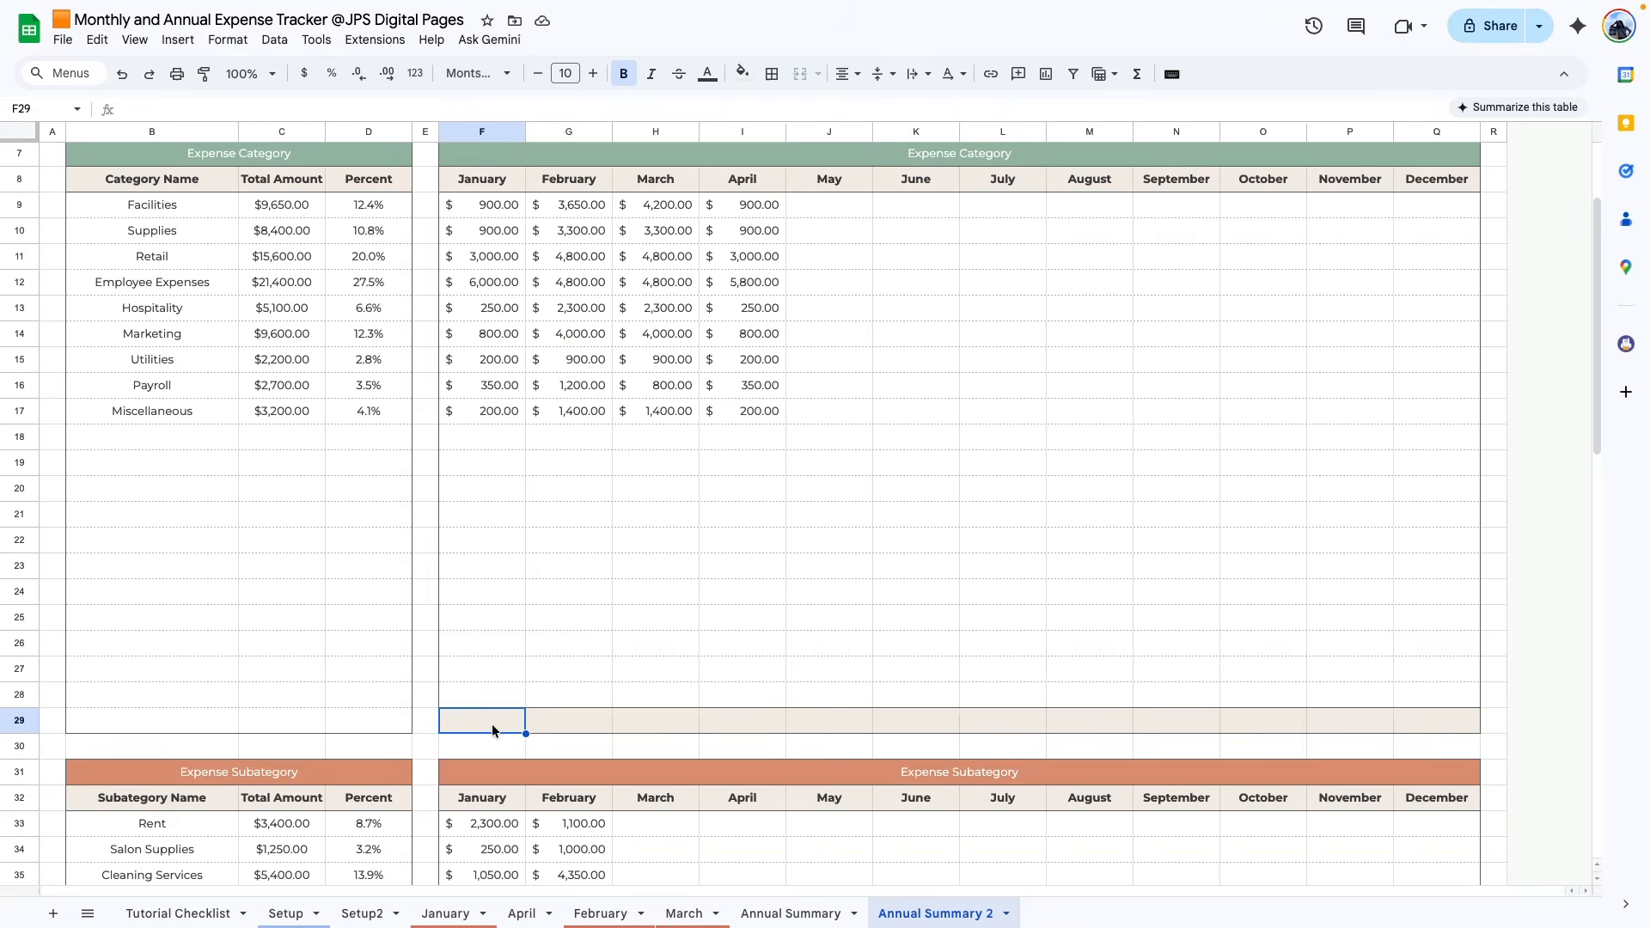
- Total the January category amounts in F29 of Annual Summary 2 with =SUM(F9:F28)
text(=su)
text(m()
drag(357, 810, 349, 74)
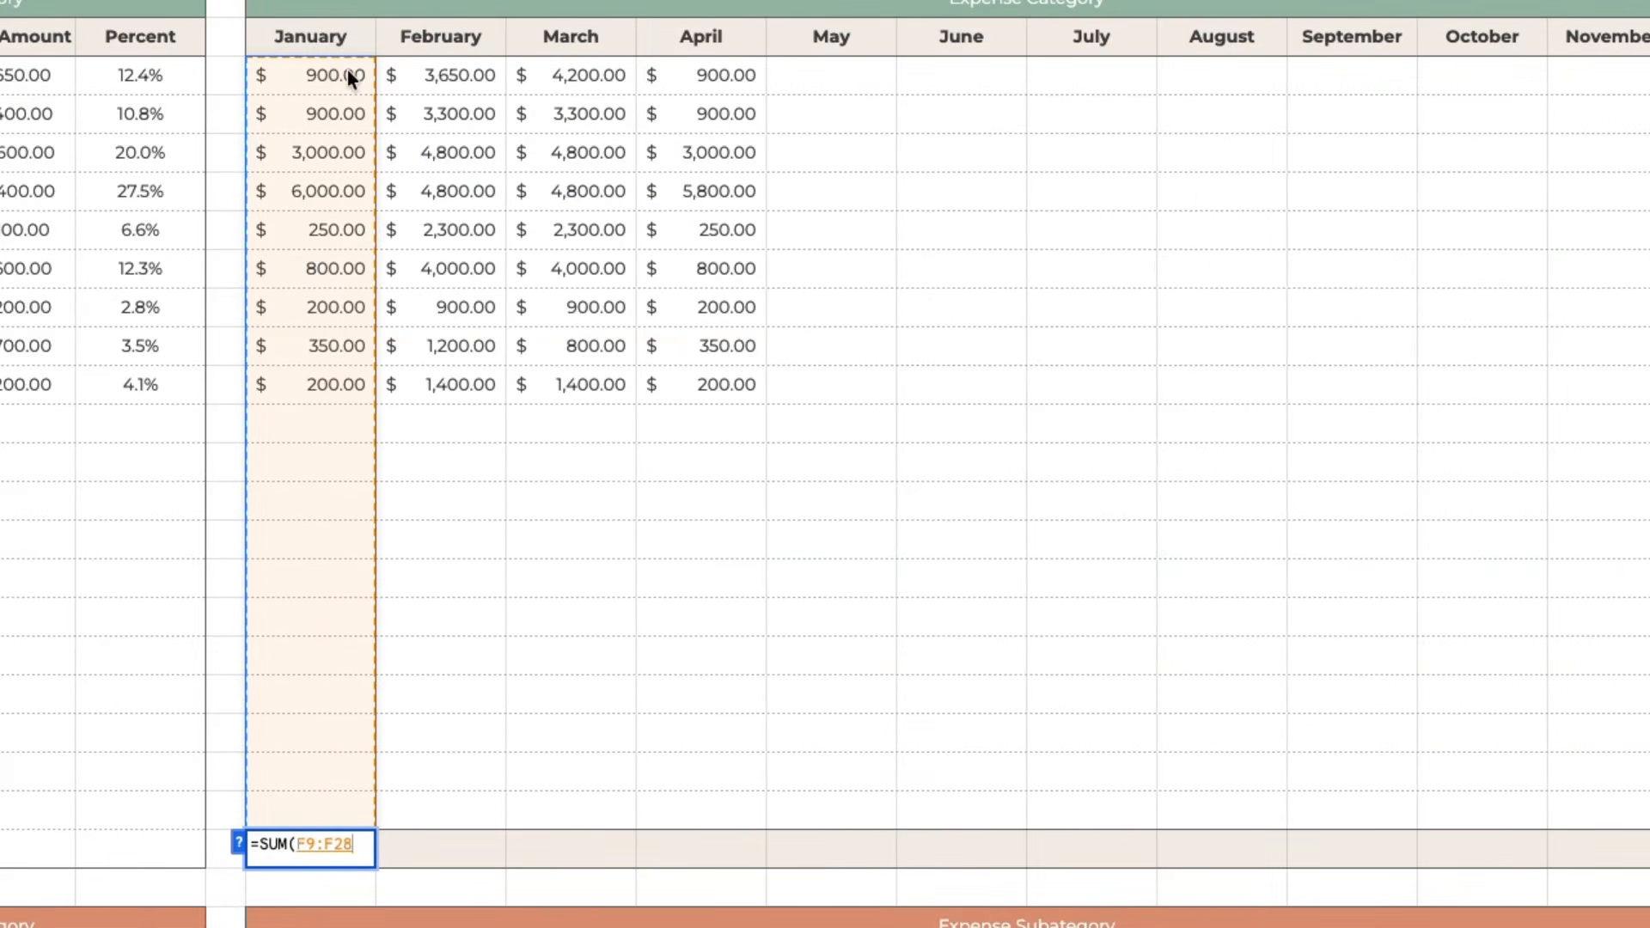
key(Return)
- Copy the January total formula from F29 across G29:Q29 for the remaining months
click(321, 859)
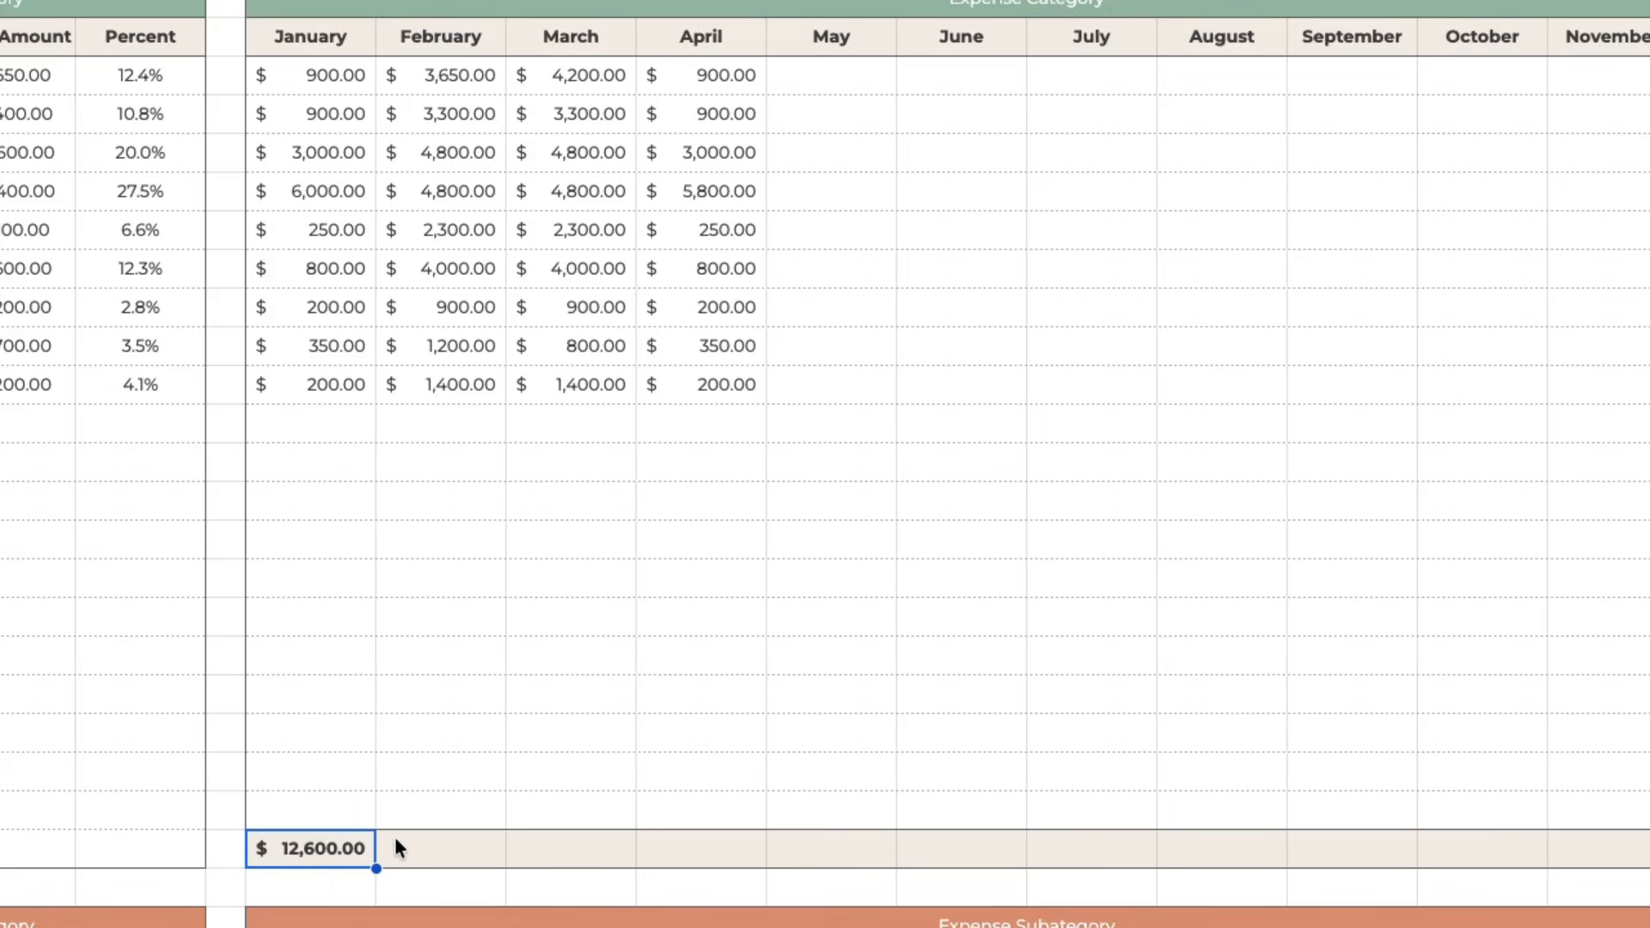
drag(401, 839, 1633, 848)
right_click(1362, 848)
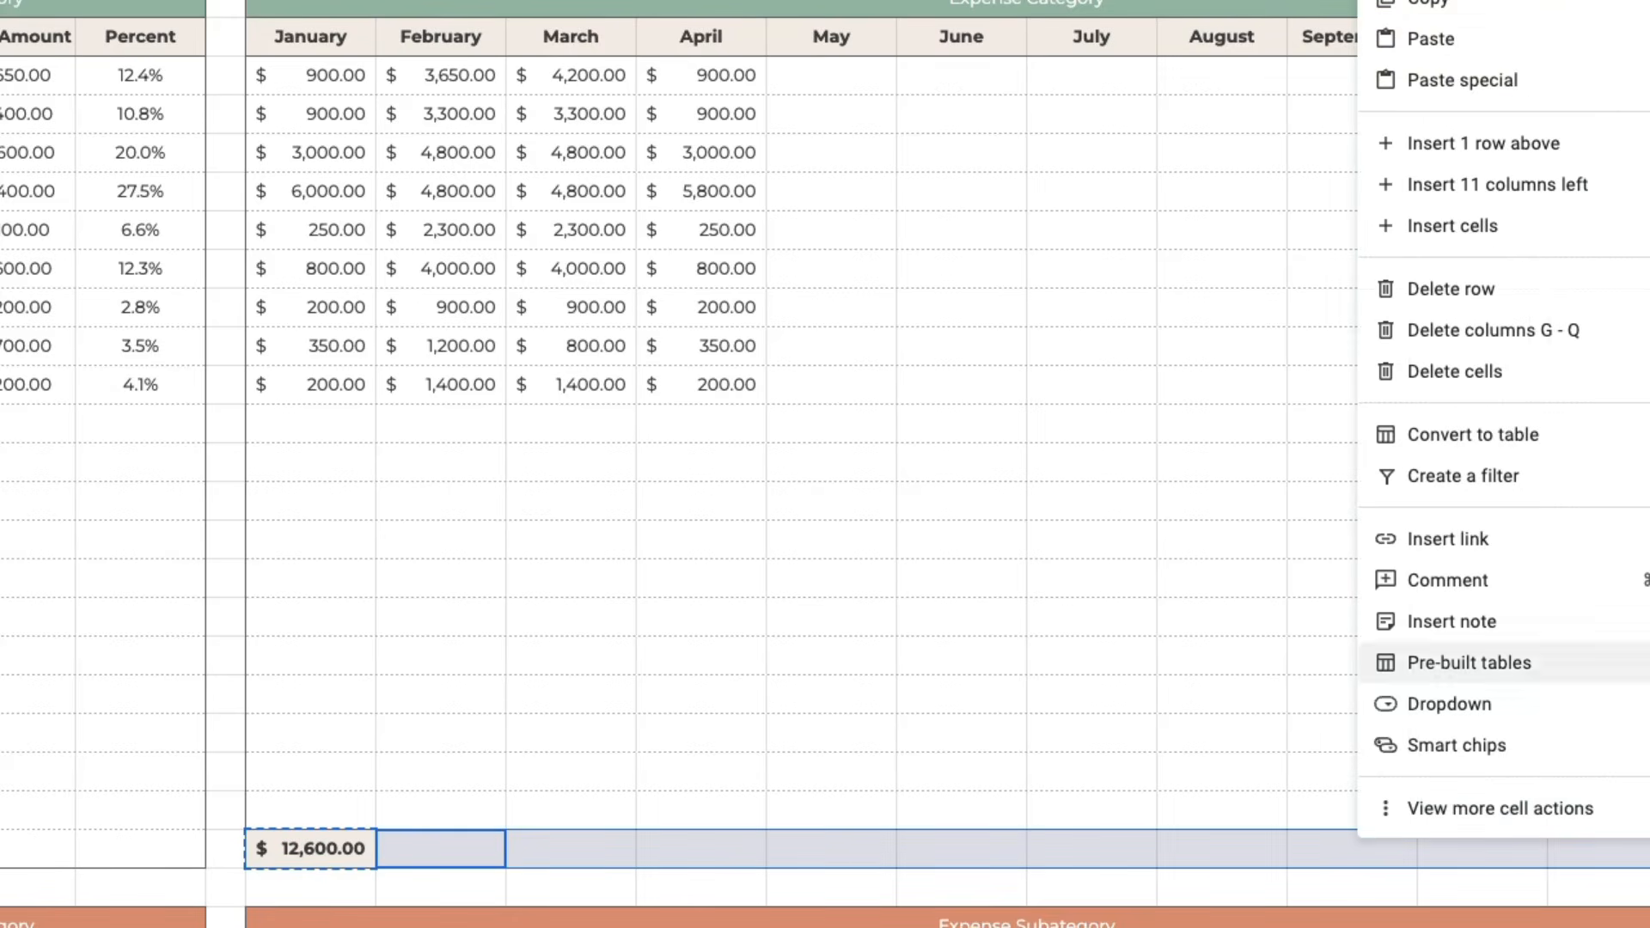
mouse_move(1506, 95)
click(1156, 172)
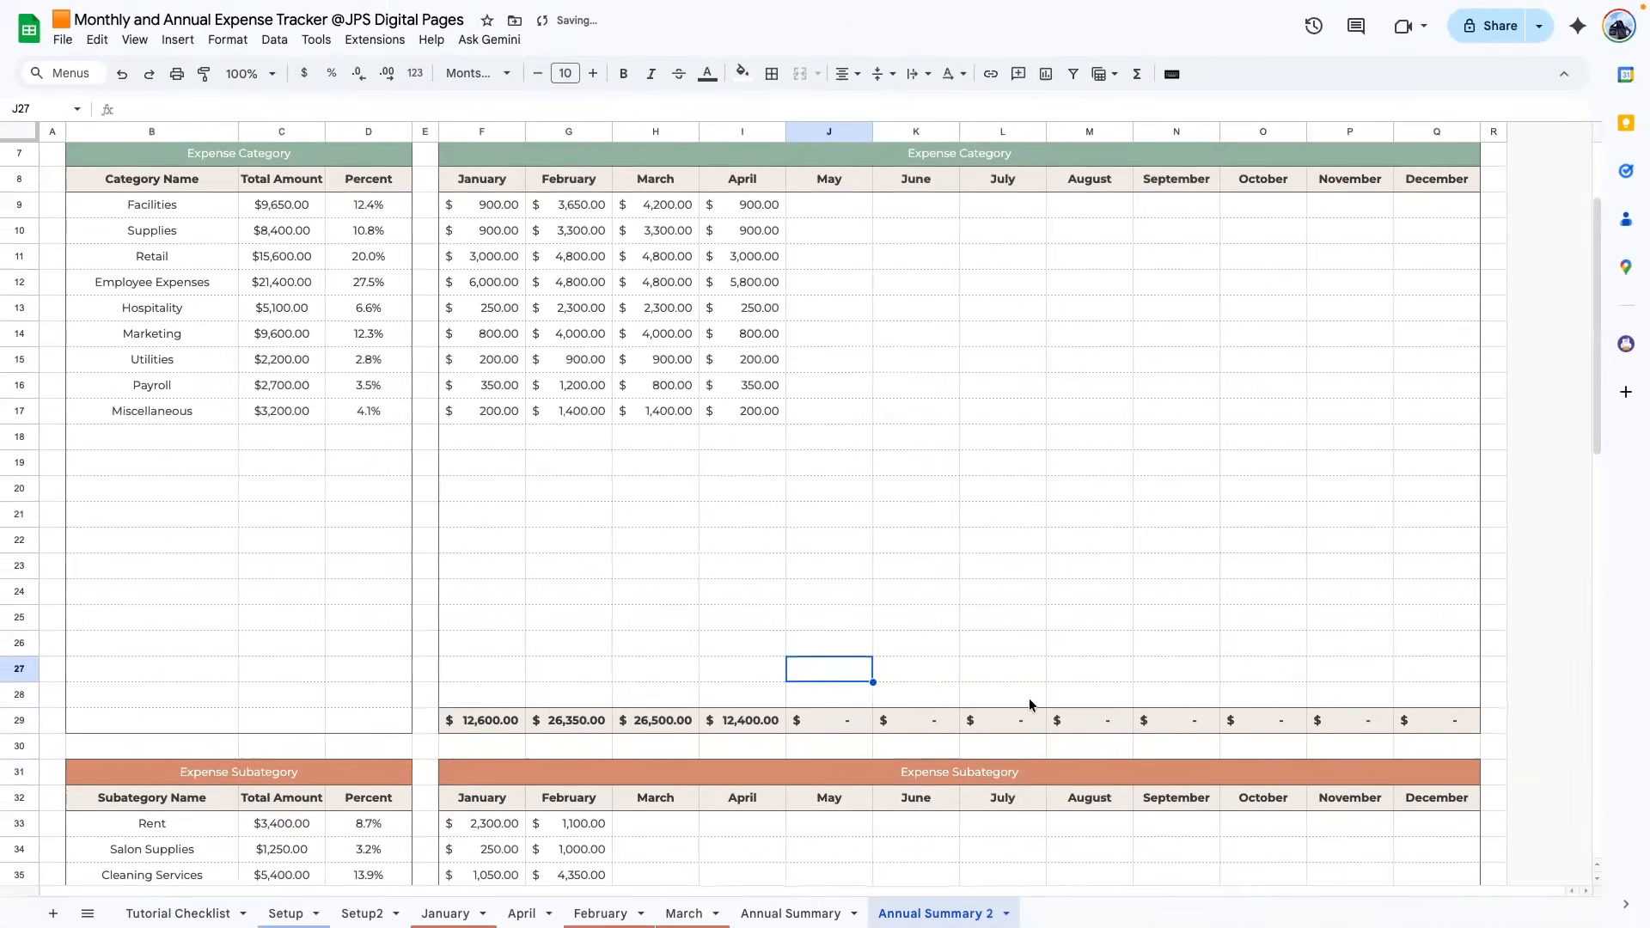
- Enter =SUM(C9:C30) in the merged cell B3:B5 under Total Spending
scroll(774, 430, up, 2)
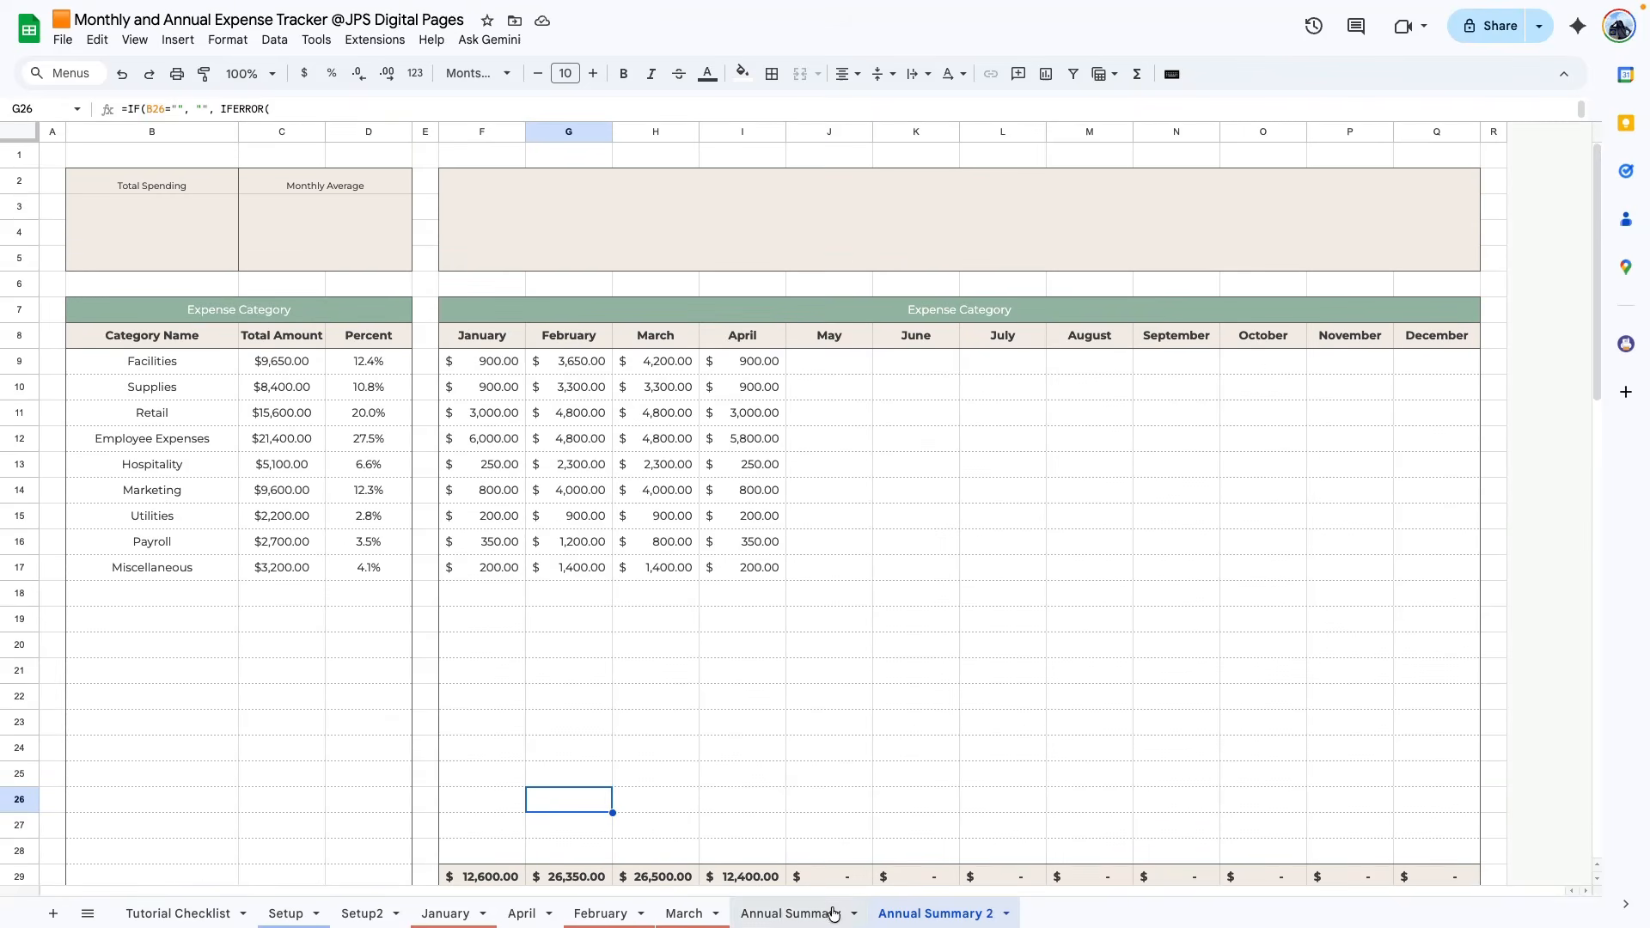
click(142, 218)
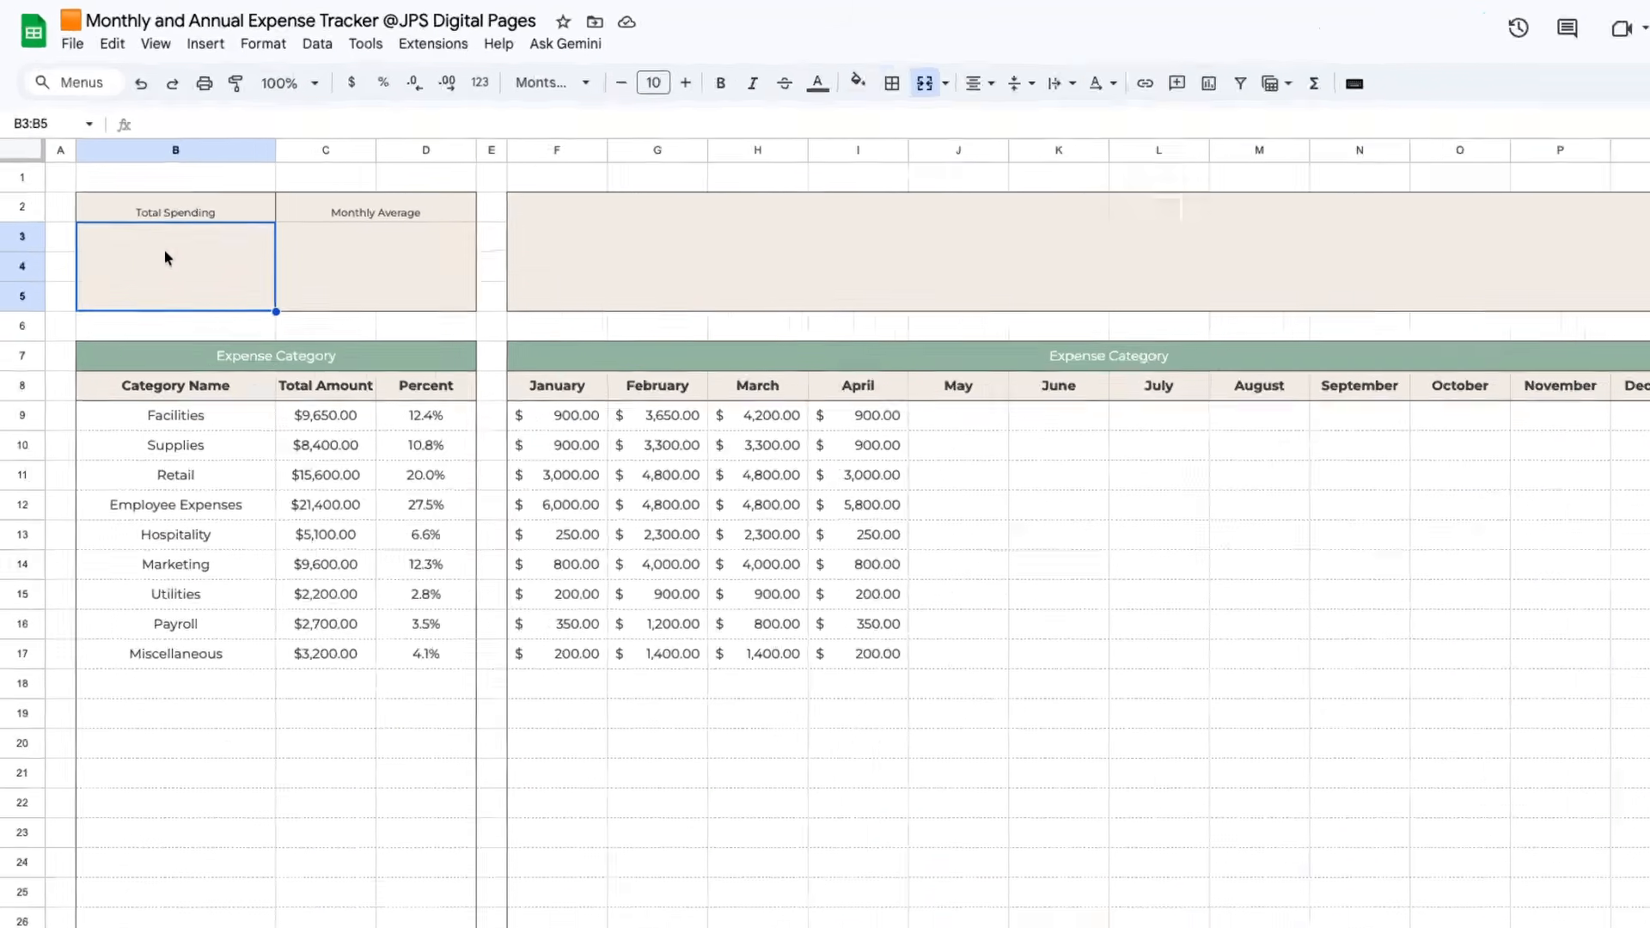
text(=)
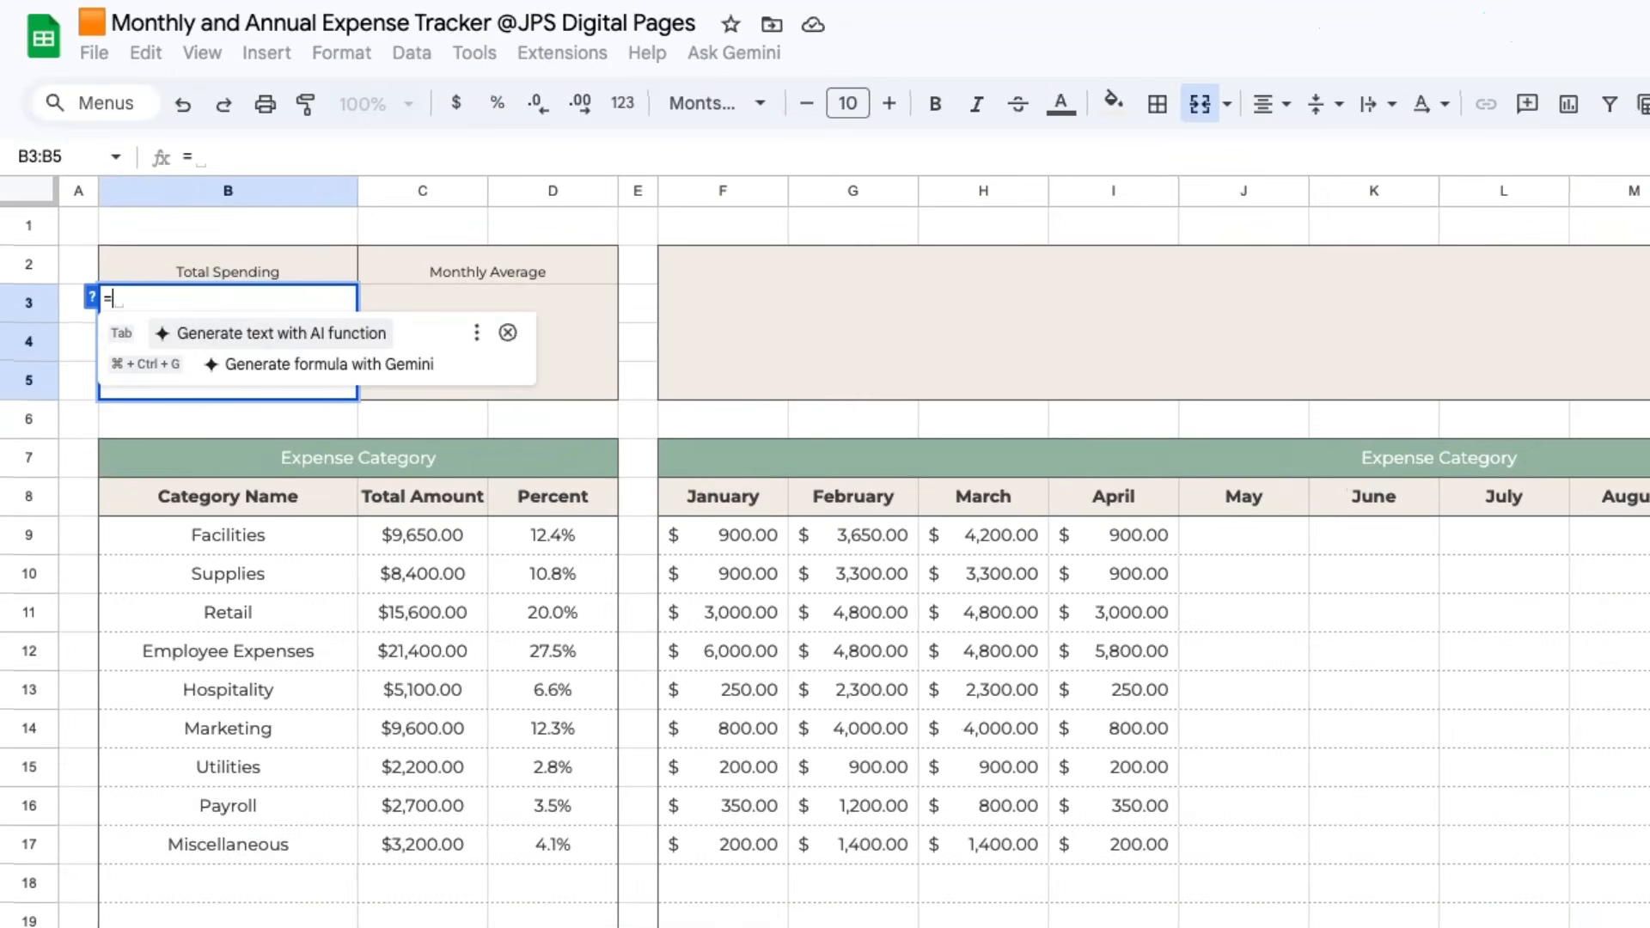
text(SUM()
drag(422, 534, 450, 885)
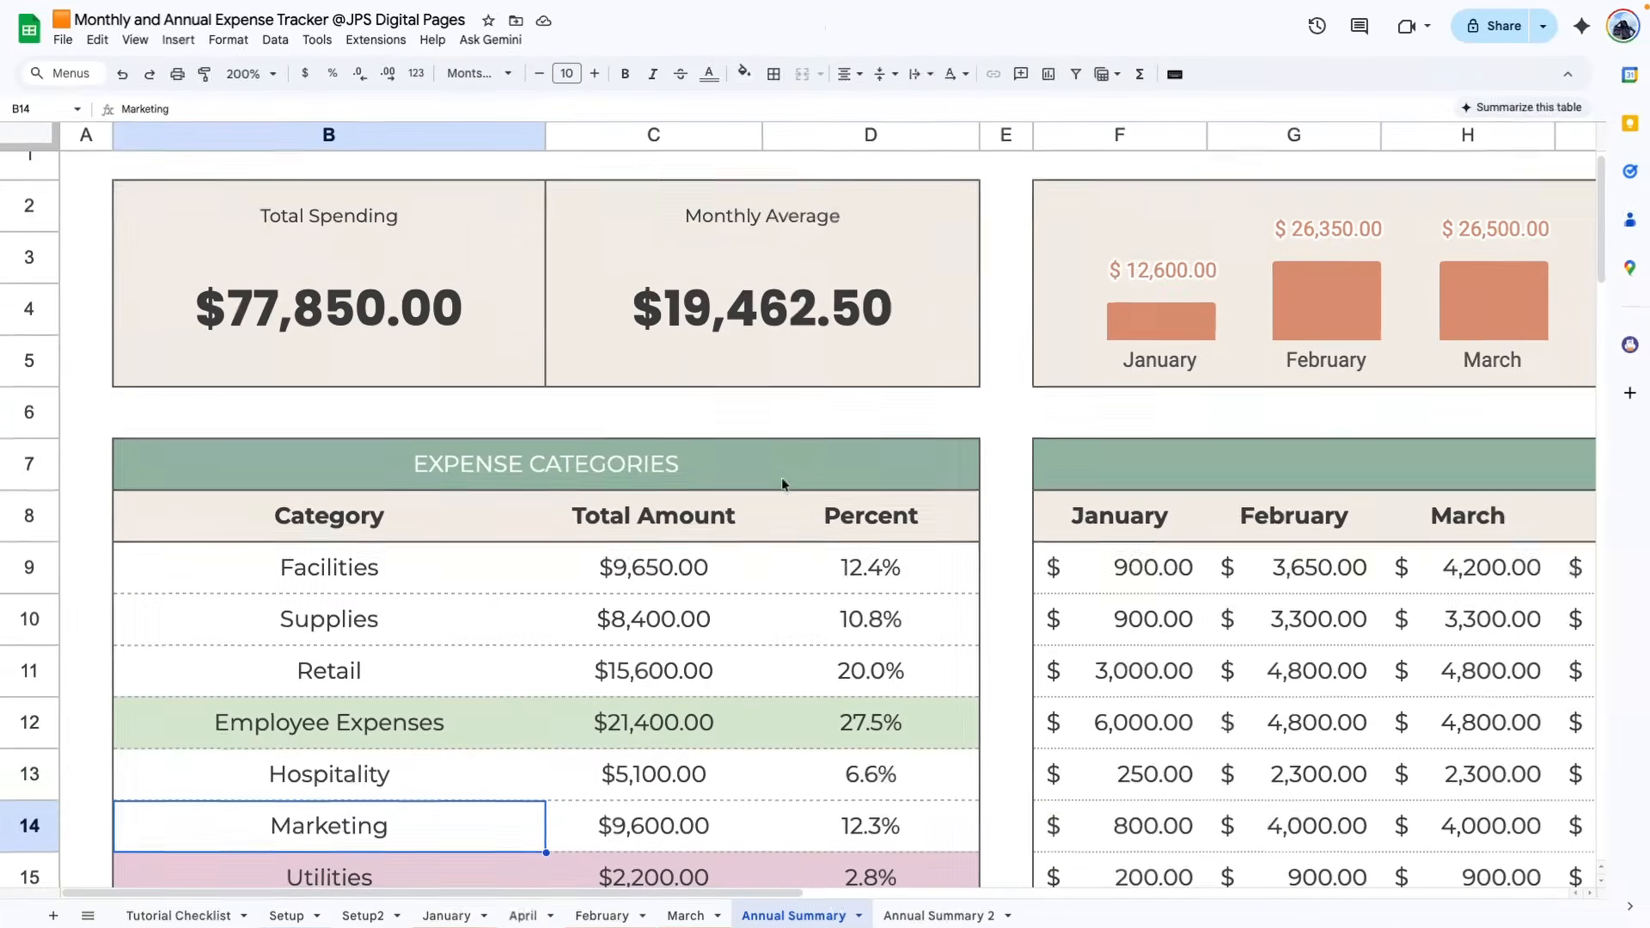
- Copy the Monthly Average formula =AVERAGEIFS(F29:Q29, F29:Q29, "<>", F29:Q29, "<>0") from Annual Summary into C3:D5 of Annual Summary 2
double_click(763, 307)
drag(635, 892, 888, 885)
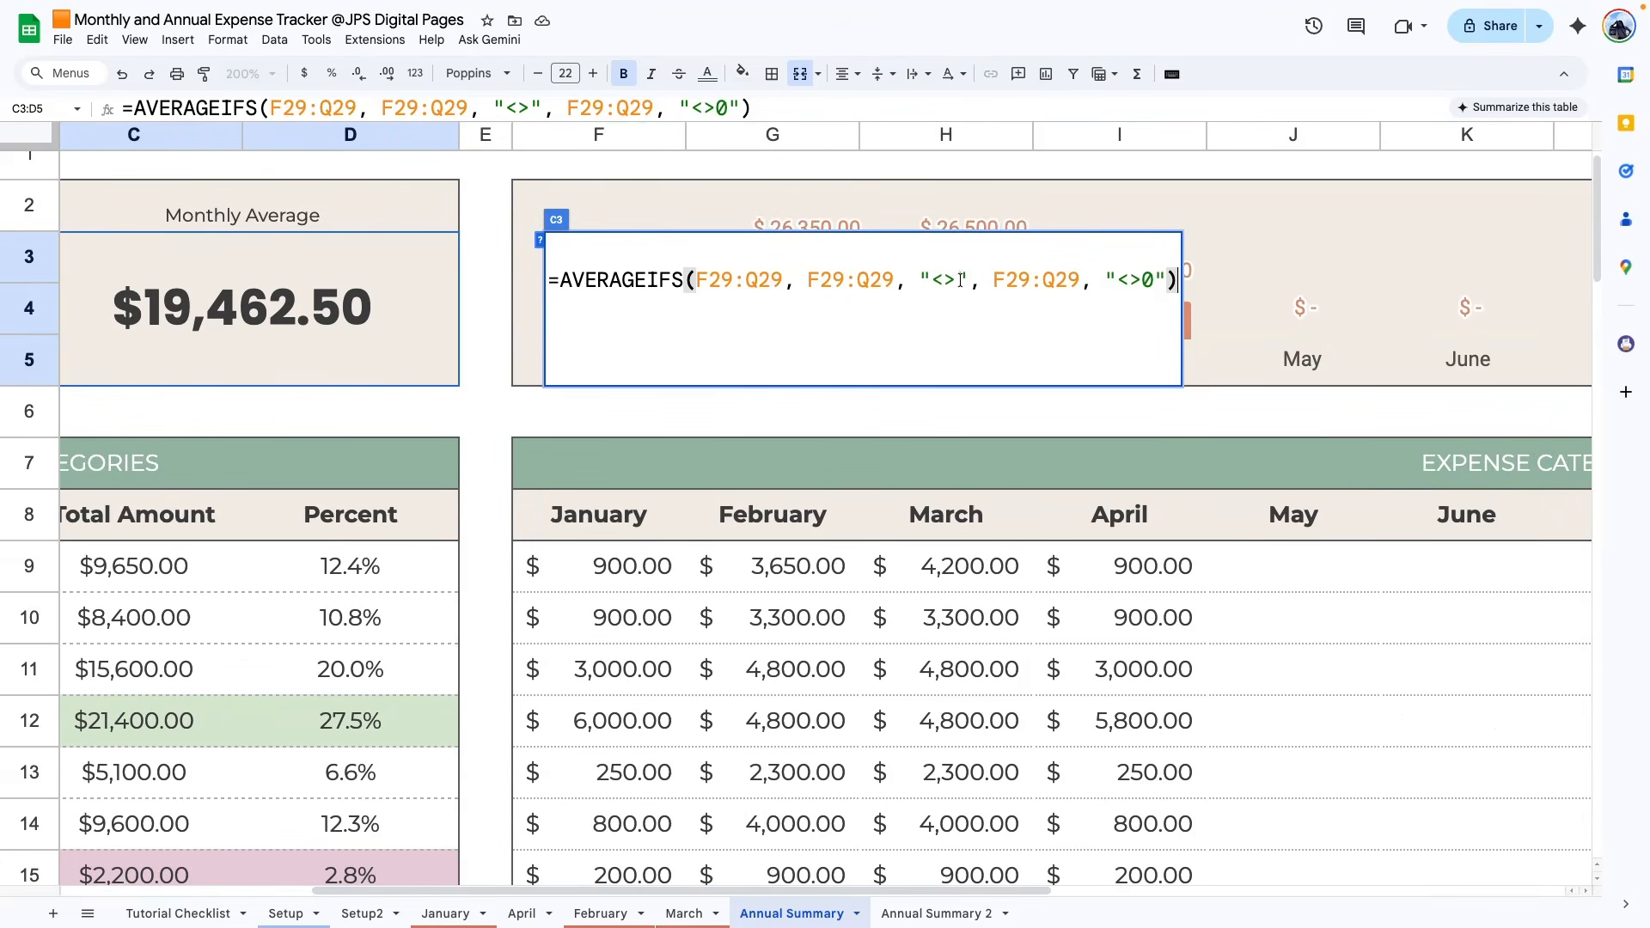
scroll(822, 300, down, 6)
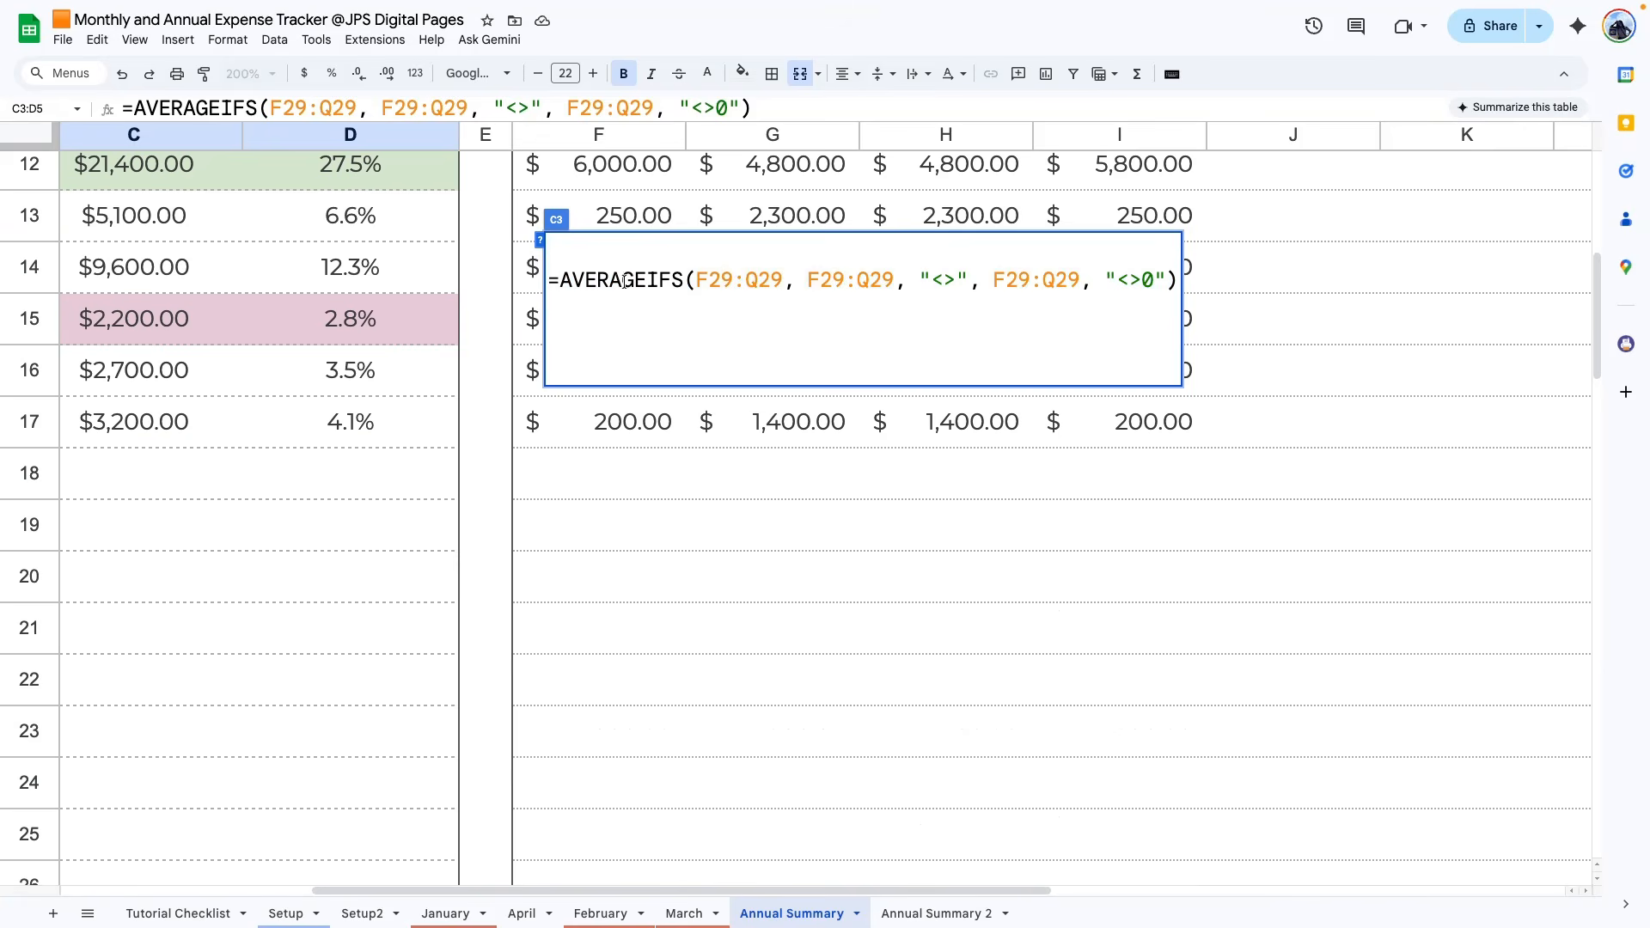
key(ctrl+a)
click(729, 543)
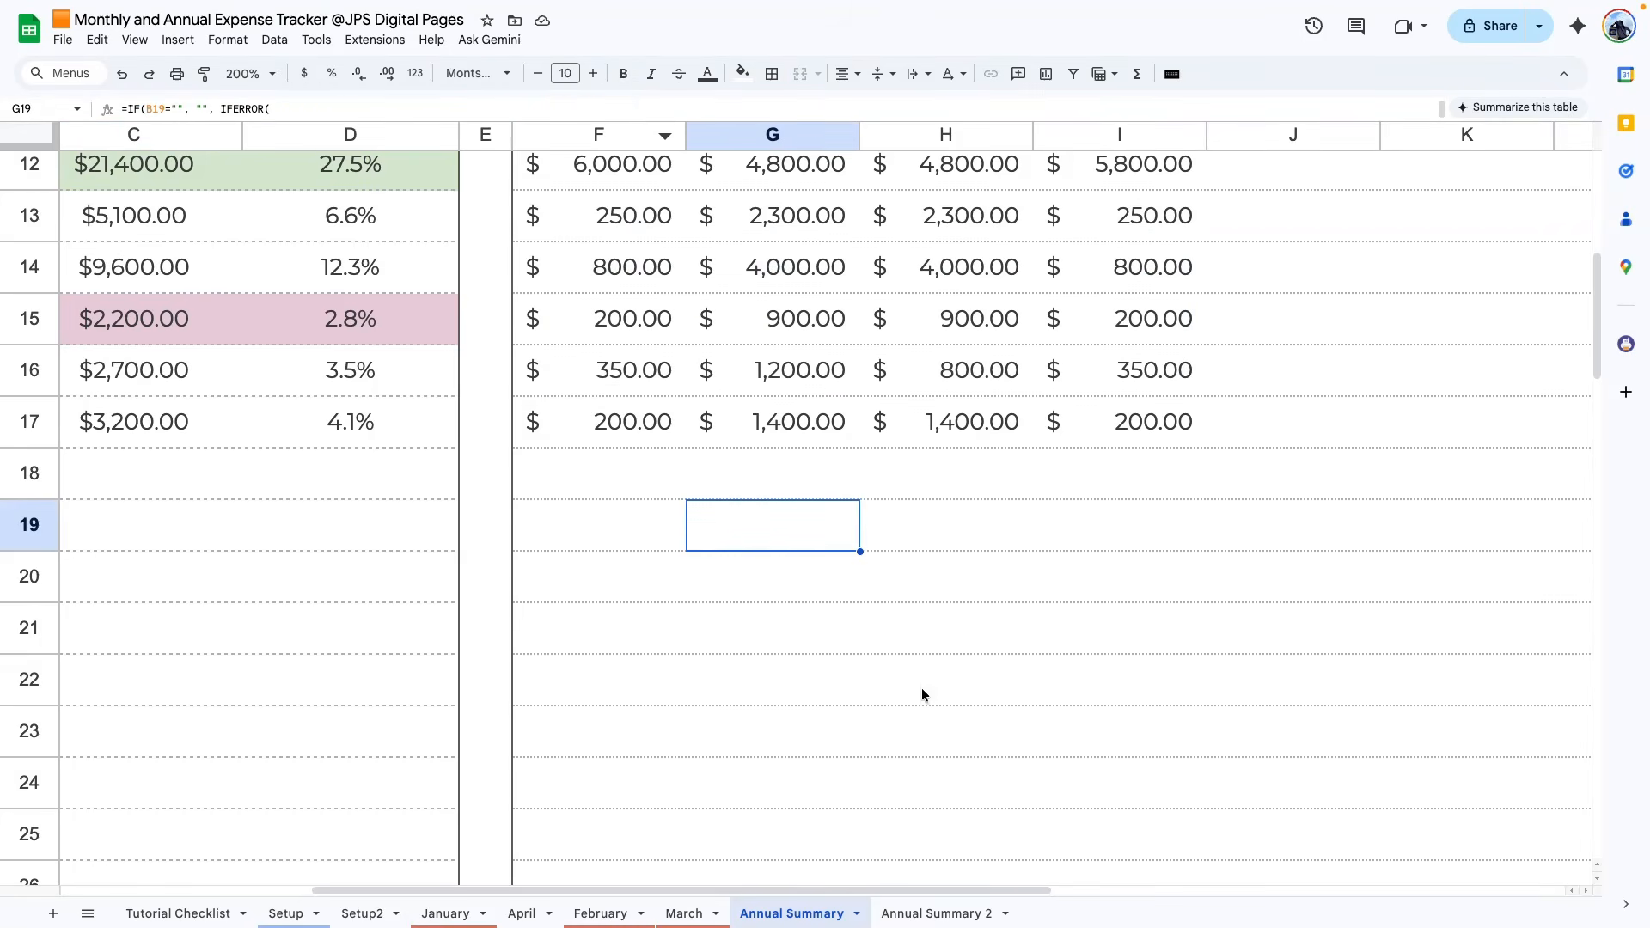
click(902, 913)
key(super+Return)
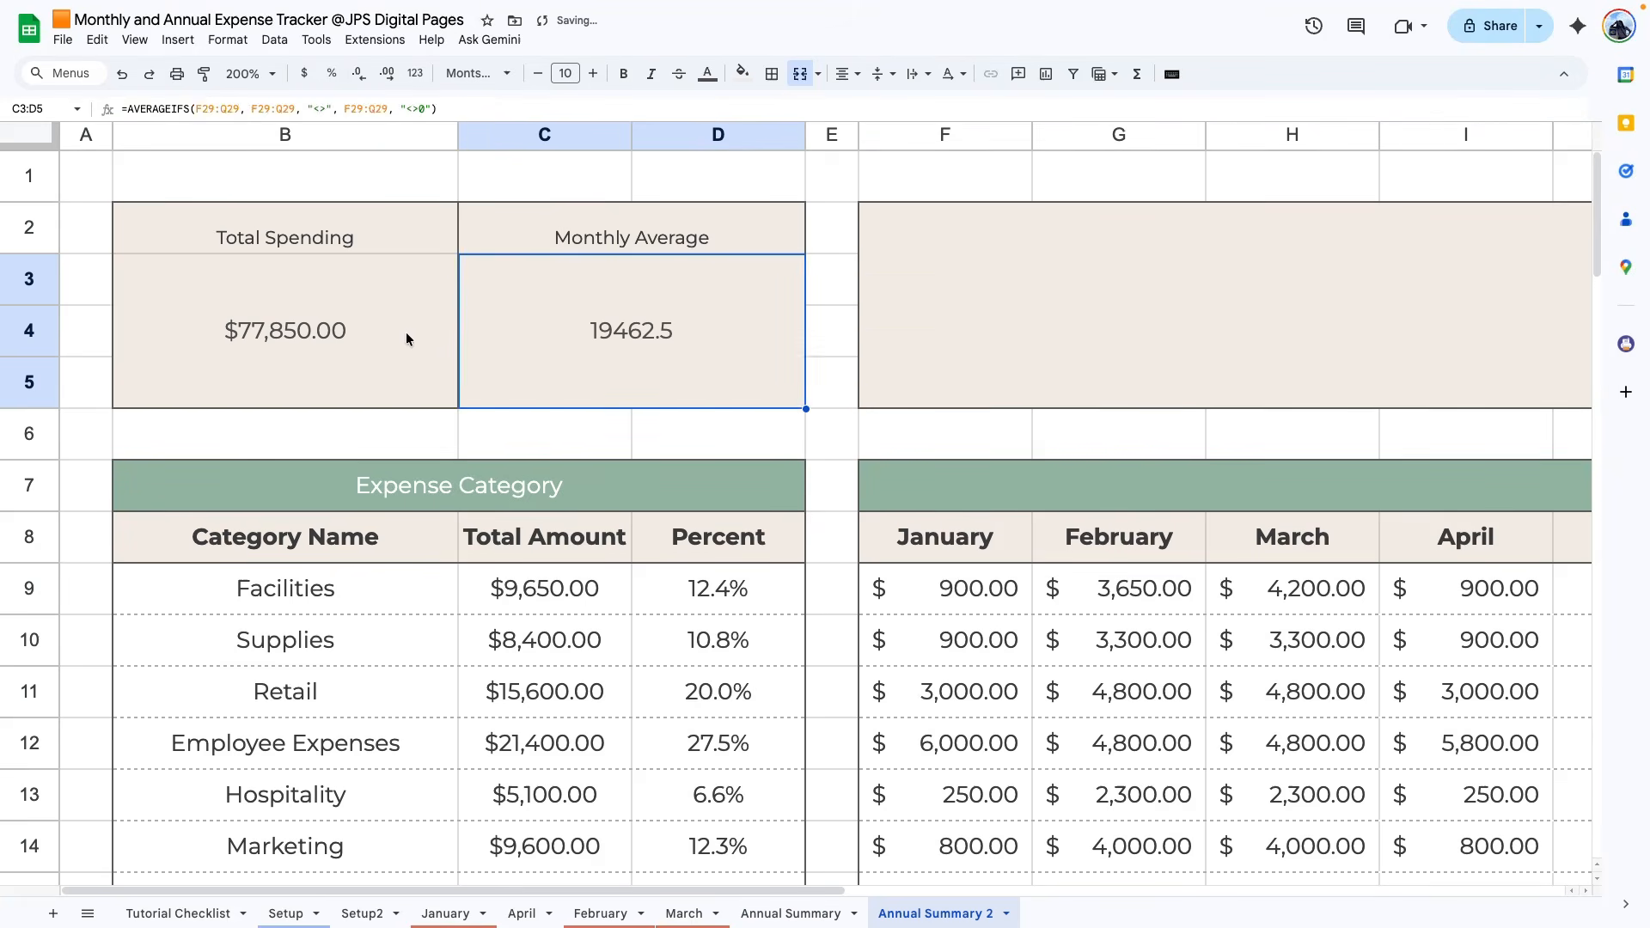
- Format the Total Spending and Monthly Average values in B3:D5 as currency, bold, at font size 24
drag(311, 327, 655, 320)
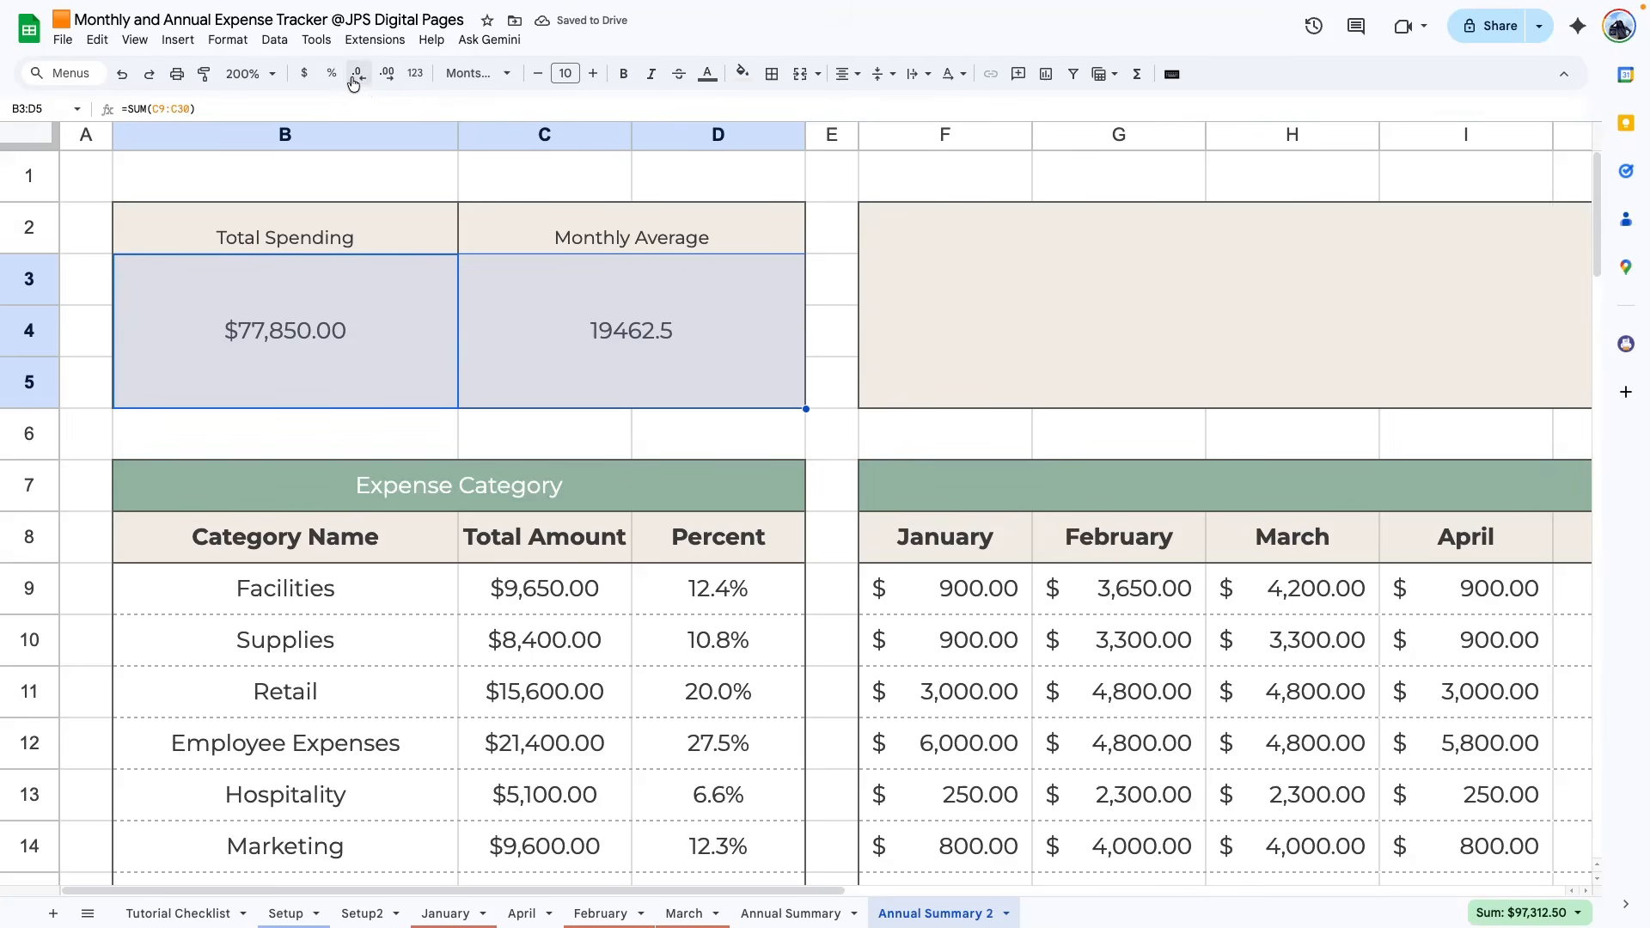
click(305, 74)
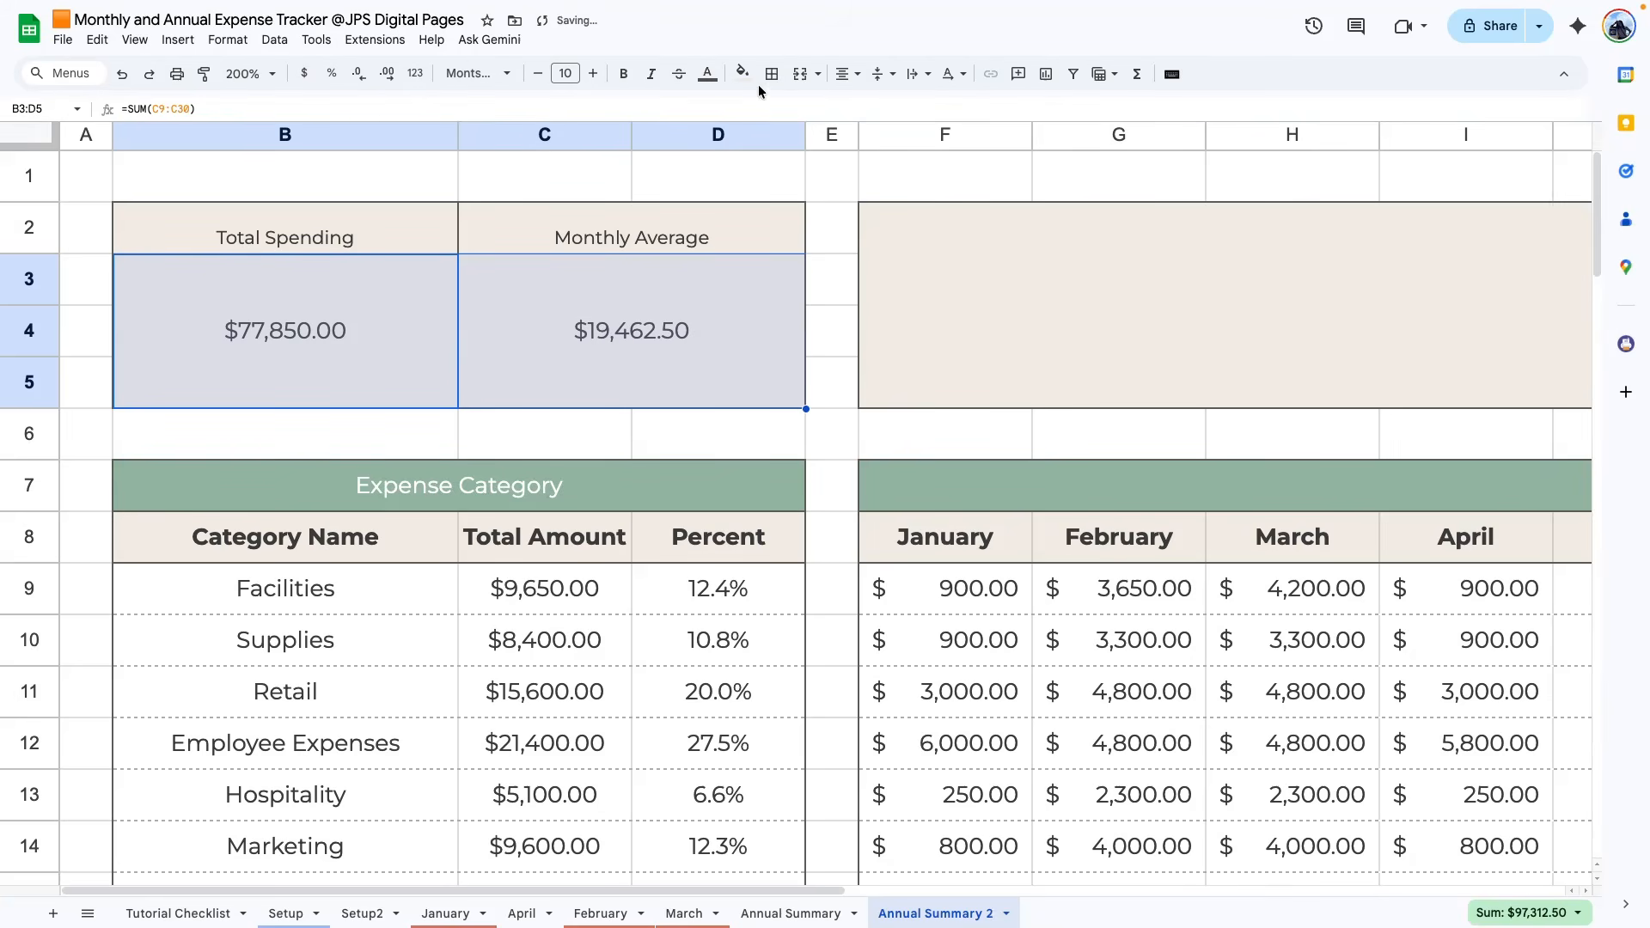
click(565, 73)
click(571, 353)
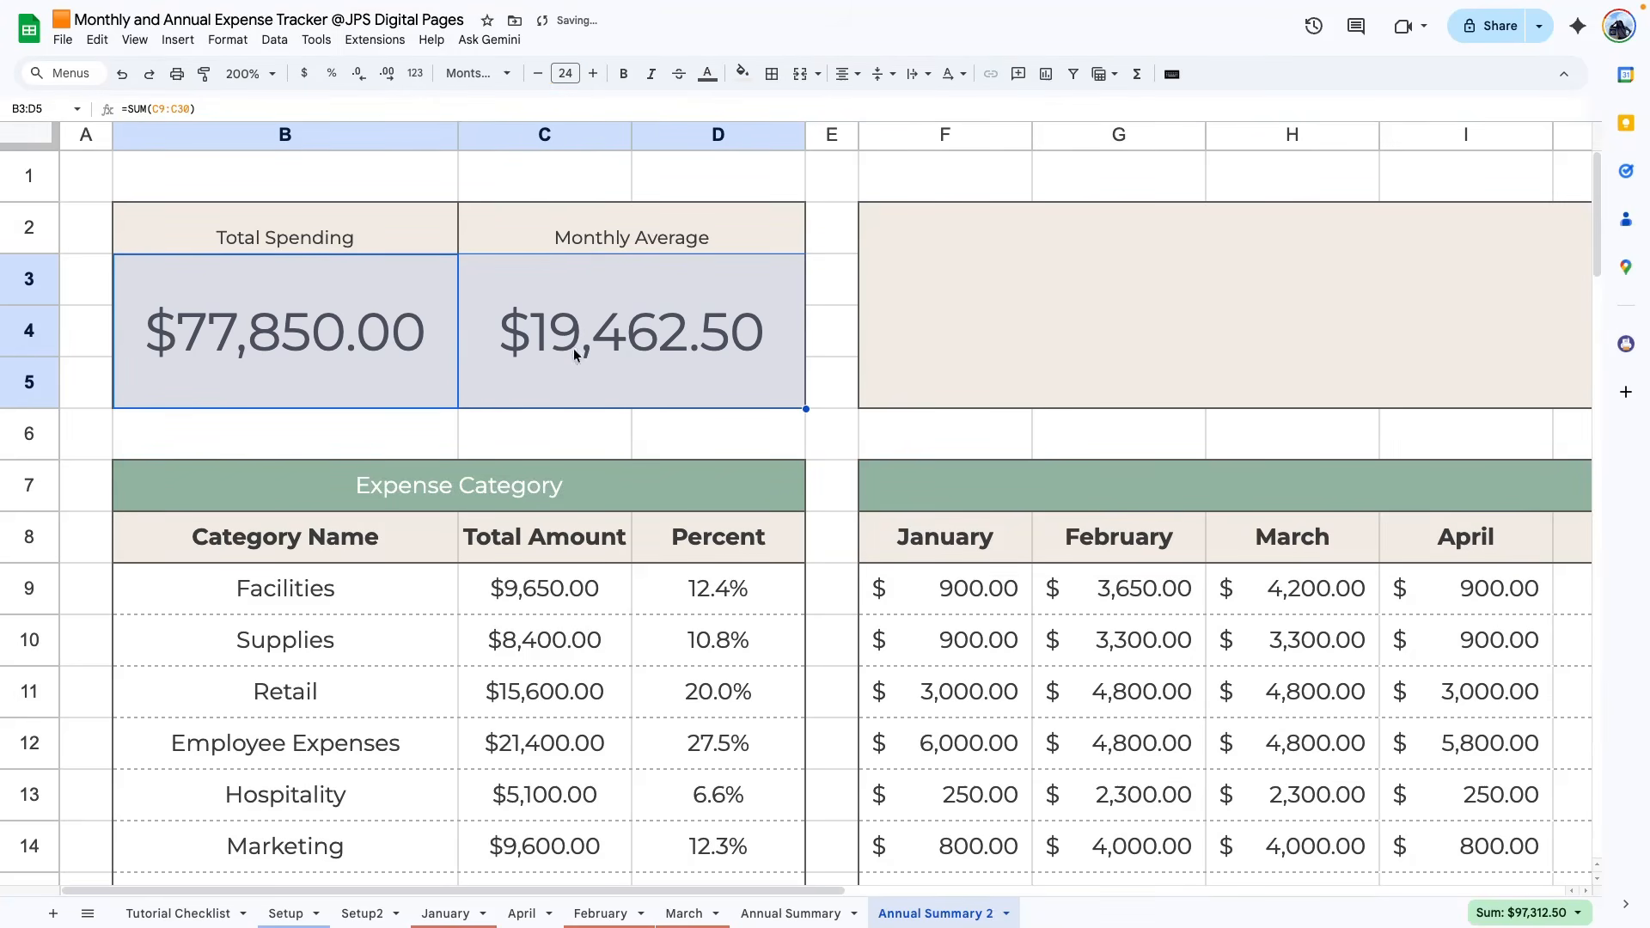
click(624, 73)
click(831, 284)
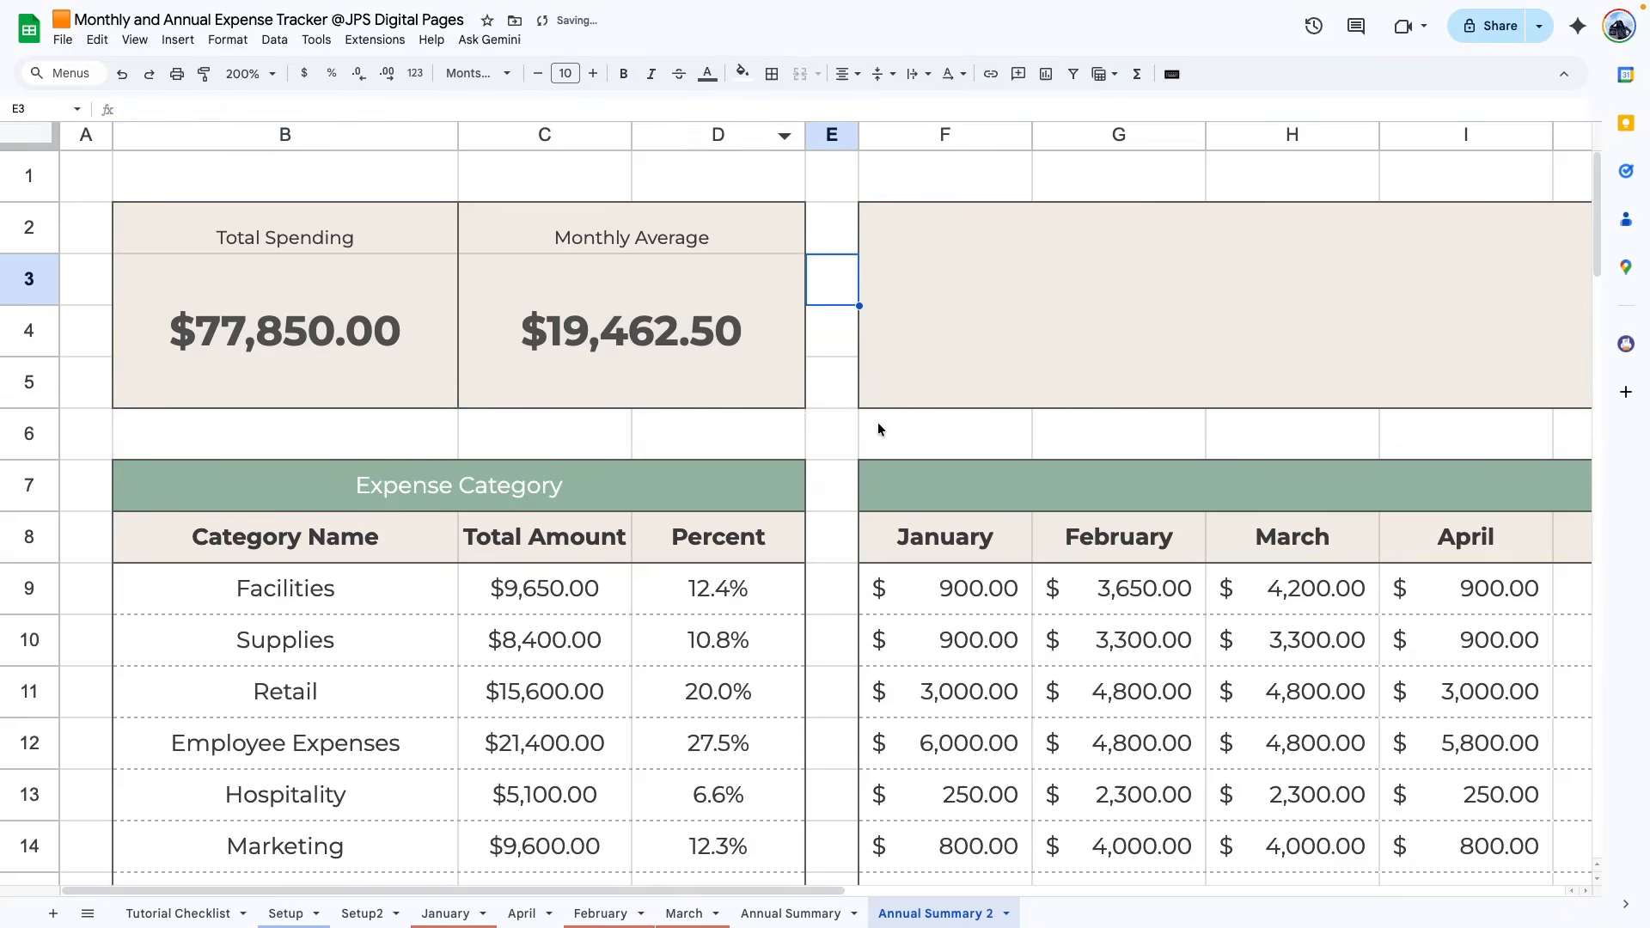
- Examine the monthly column chart at the top of the original Annual Summary and the row 29 totals
drag(685, 892, 839, 892)
click(791, 912)
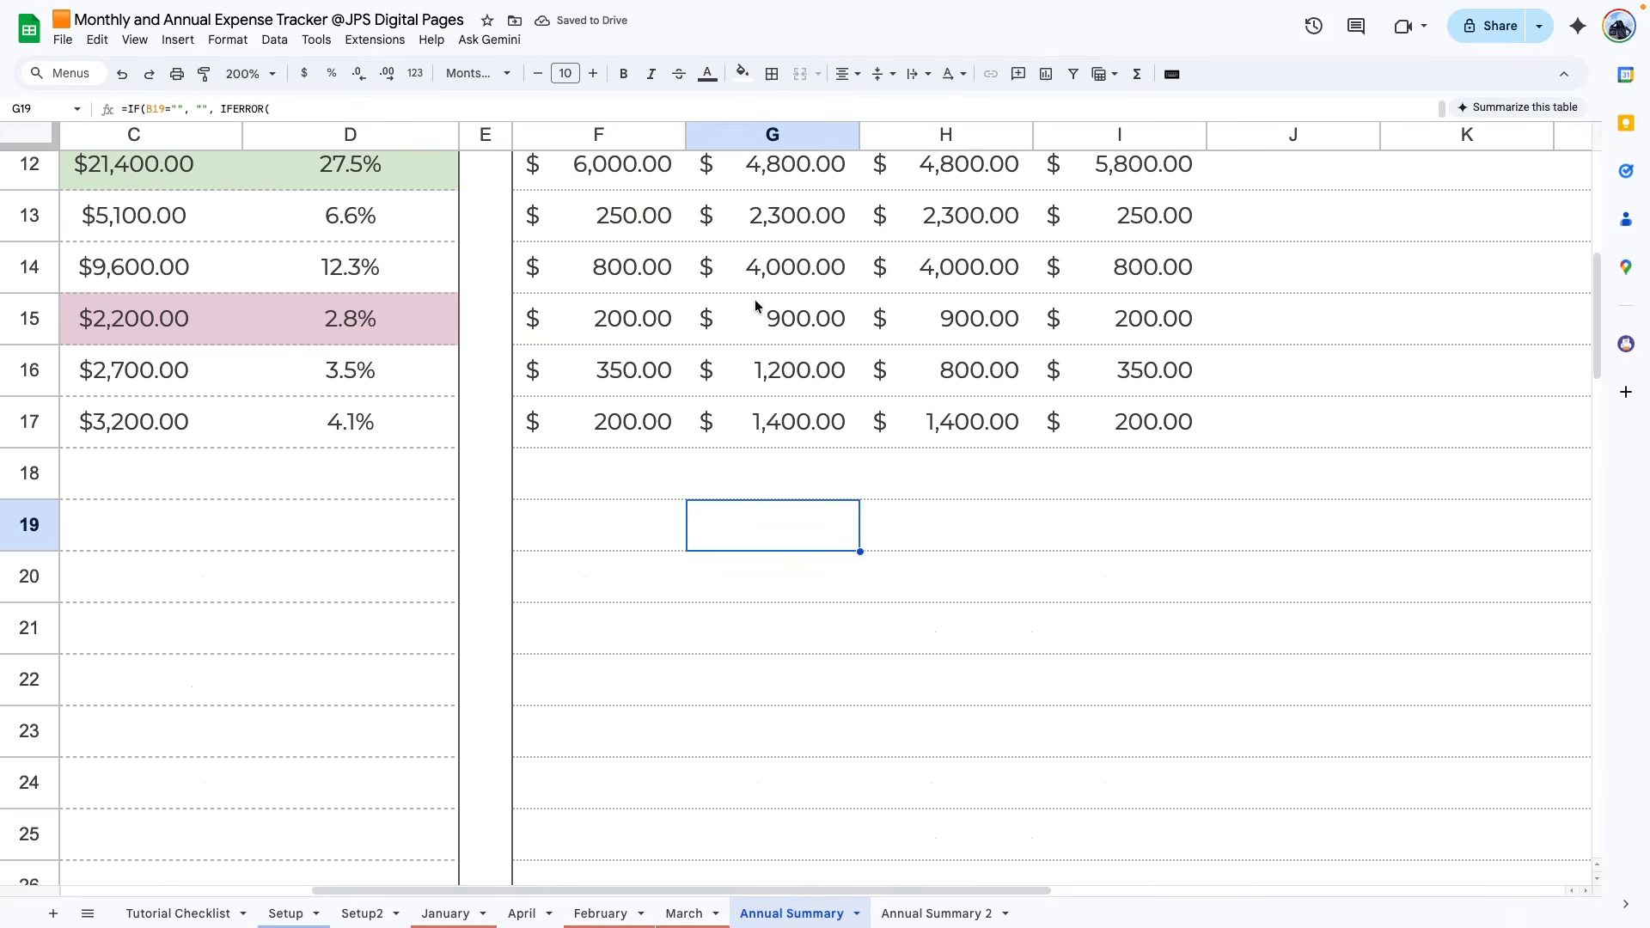
scroll(754, 460, up, 5)
click(725, 343)
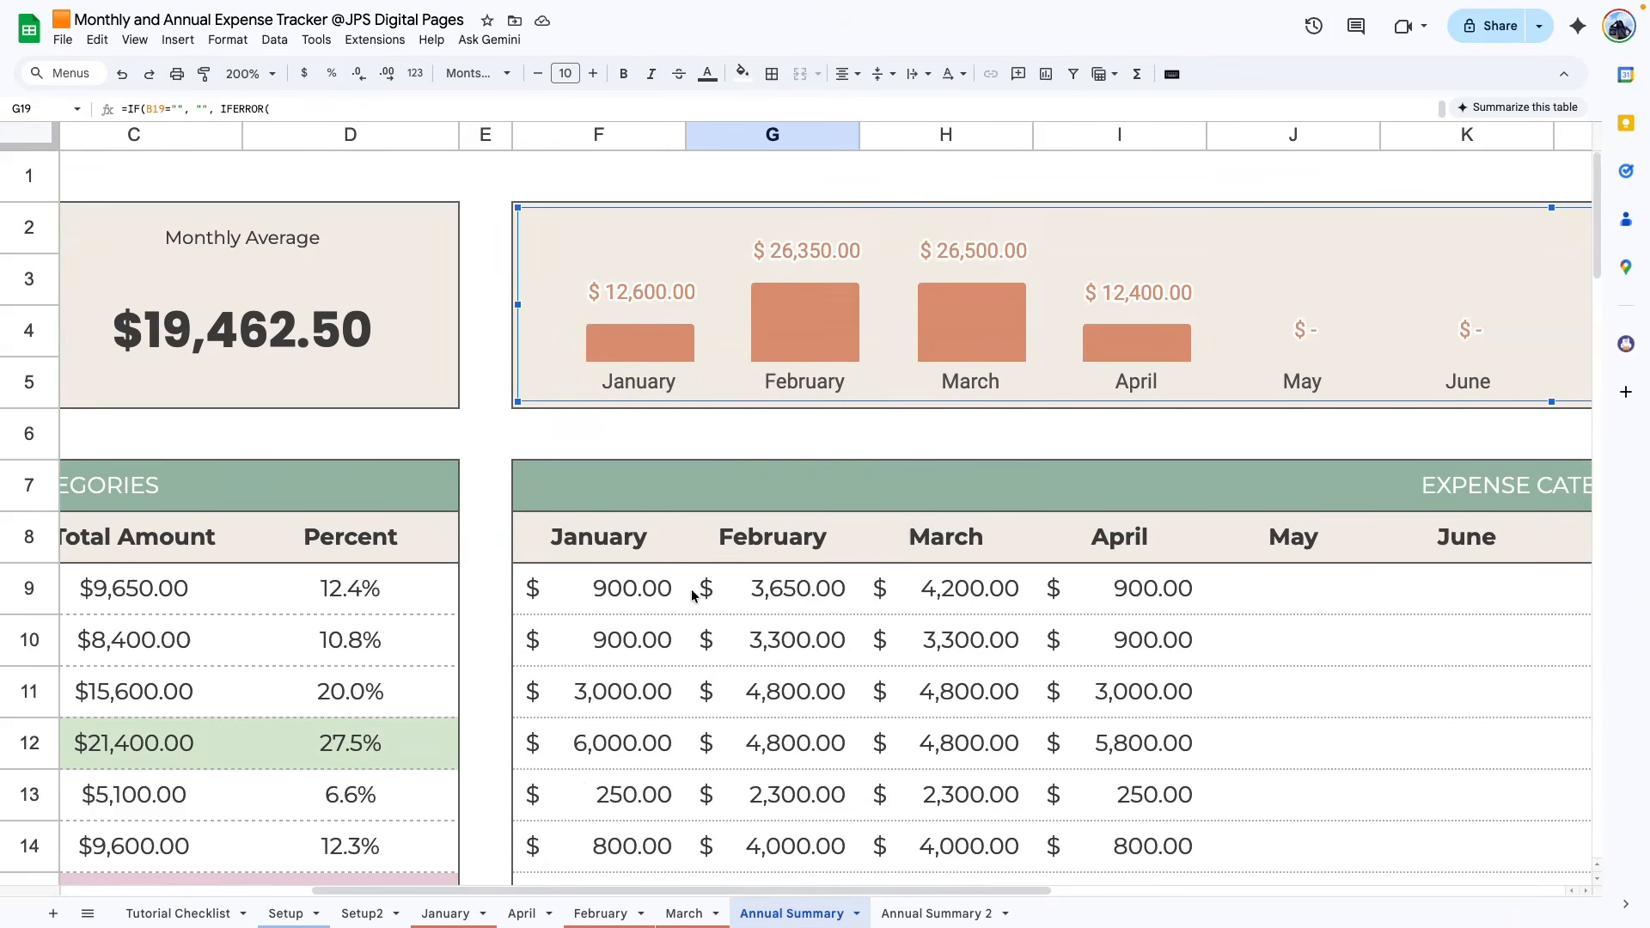
scroll(721, 803, down, 12)
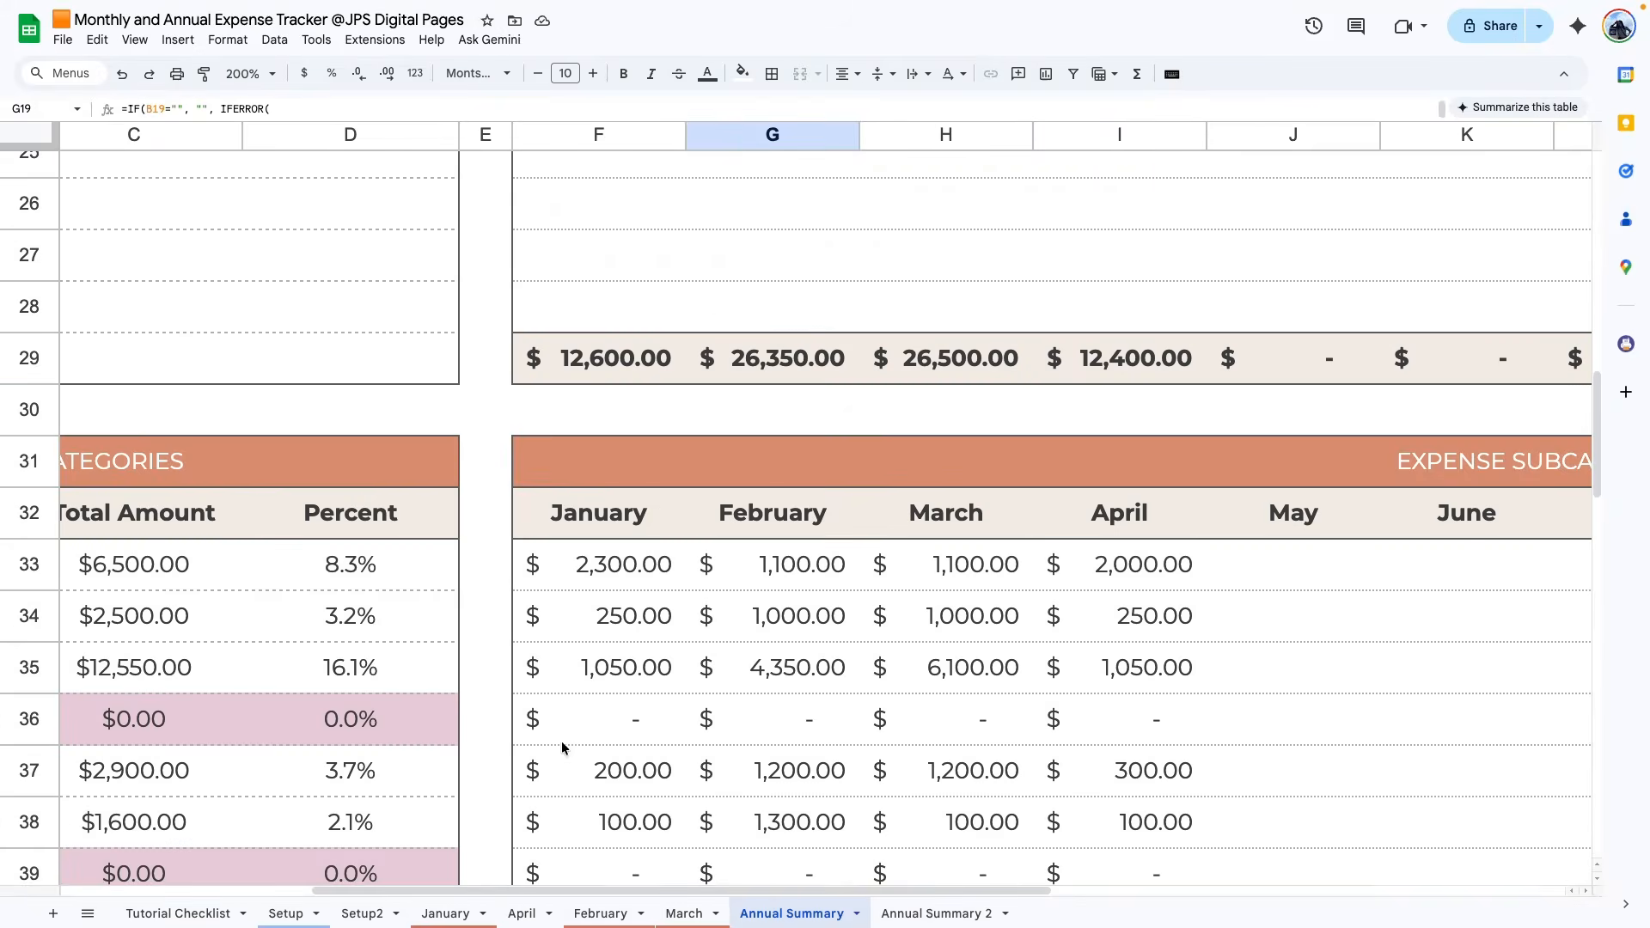
scroll(834, 719, up, 6)
scroll(833, 719, up, 5)
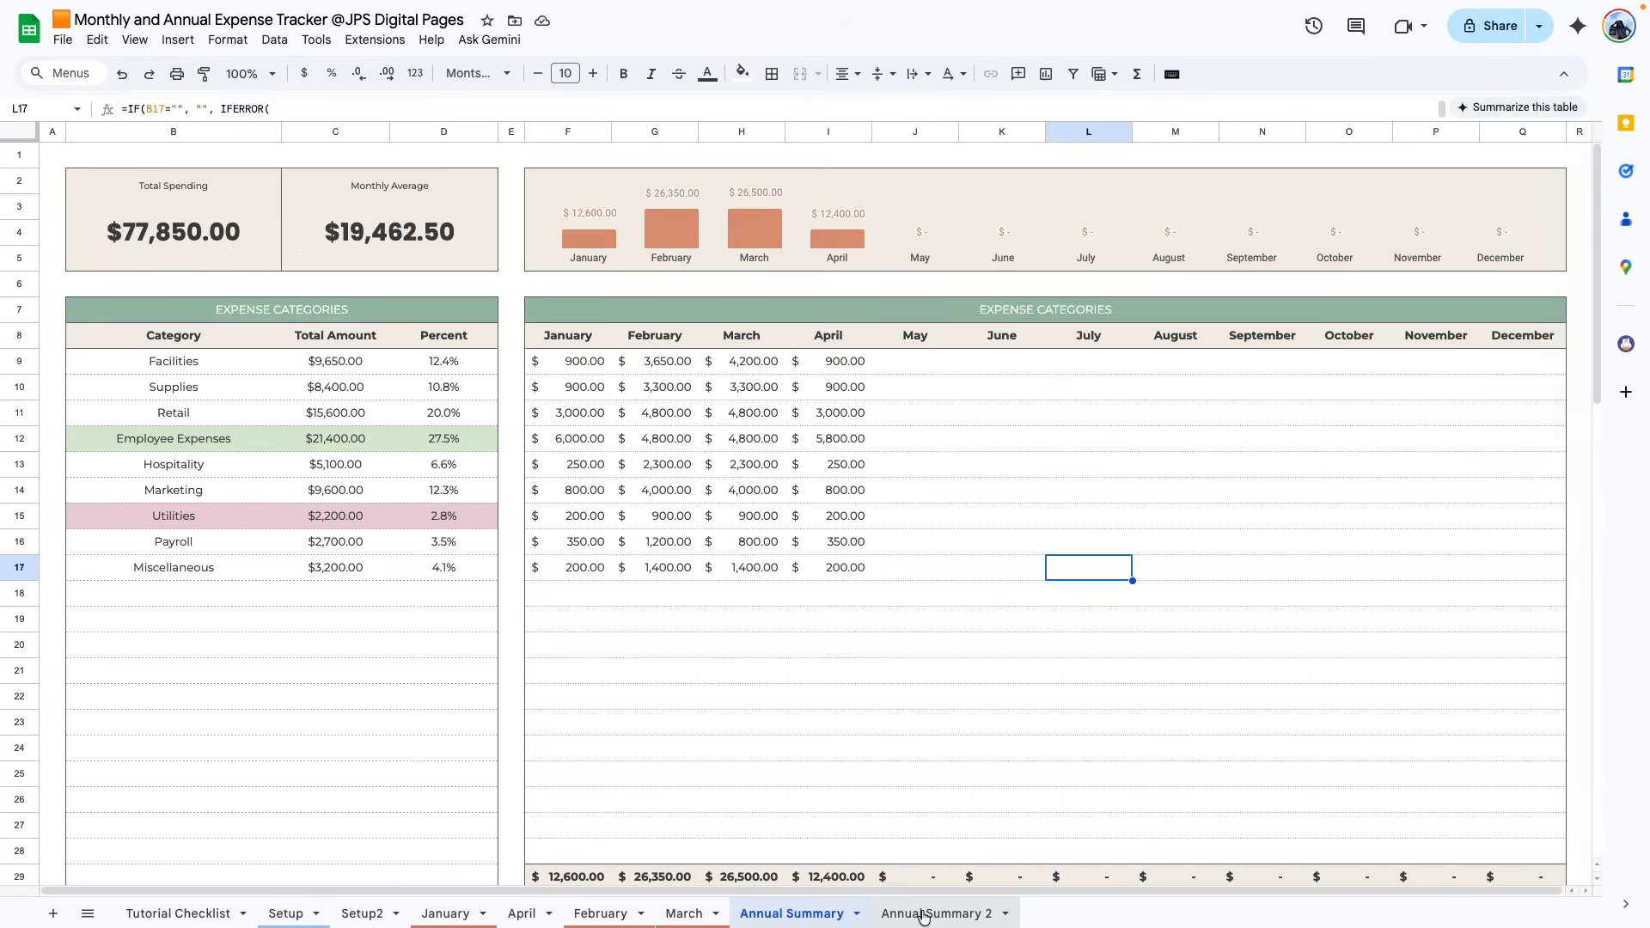
- Insert a chart in Annual Summary 2 from the month headers F8:Q8 and the monthly totals F29:Q29
click(920, 916)
scroll(635, 499, down, 1)
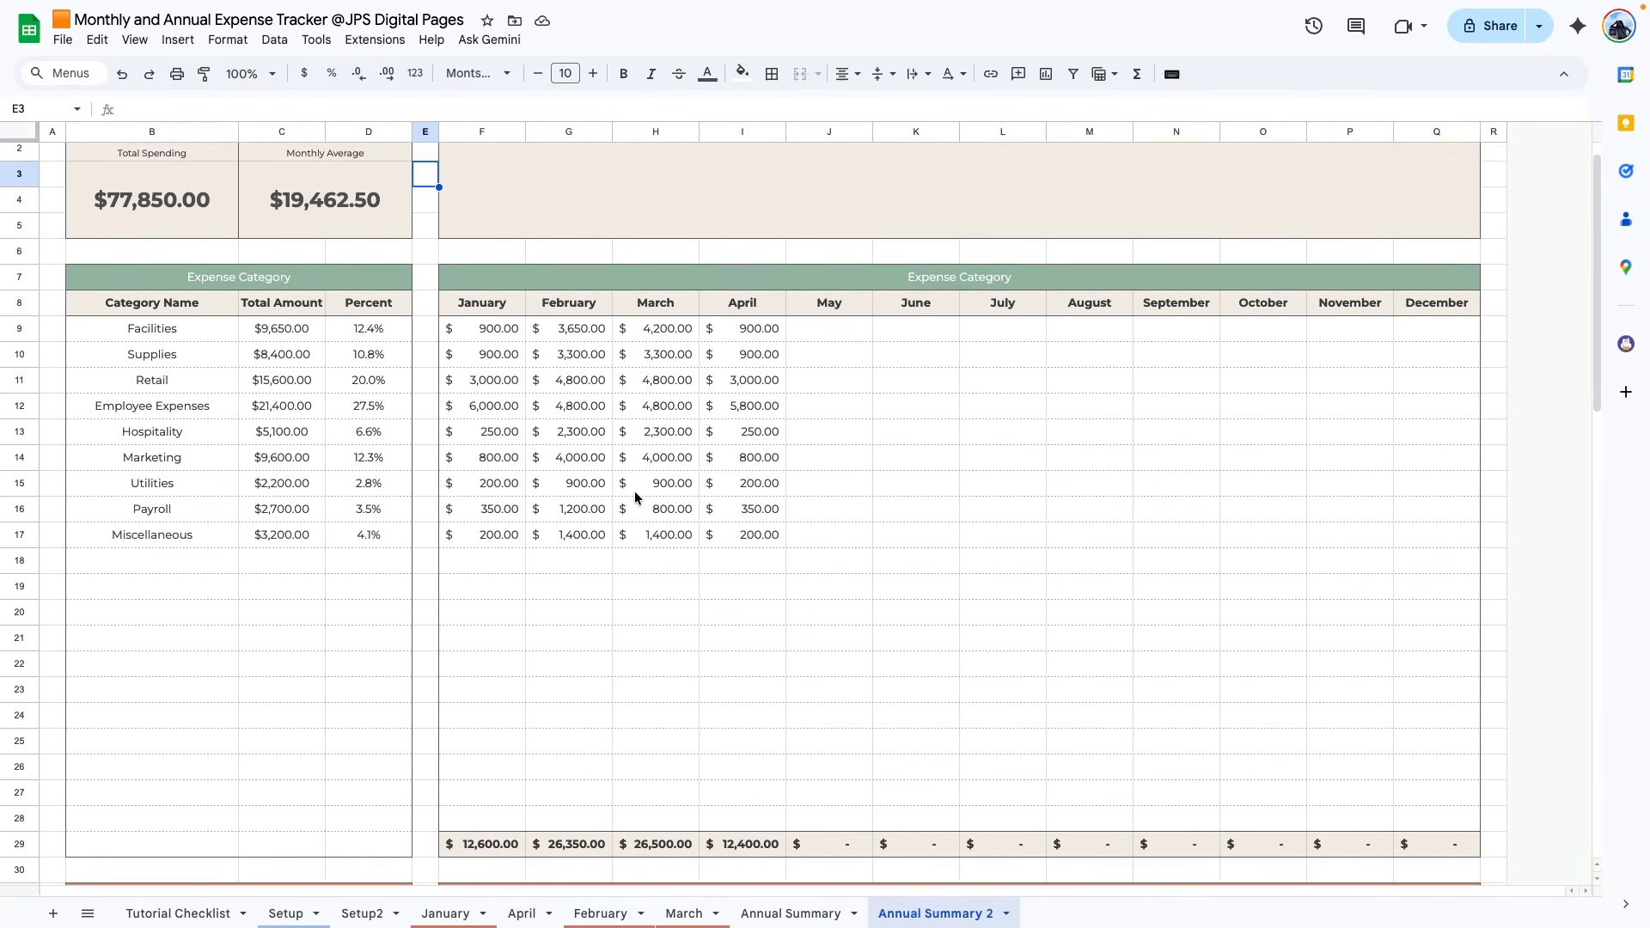
drag(450, 304, 1420, 306)
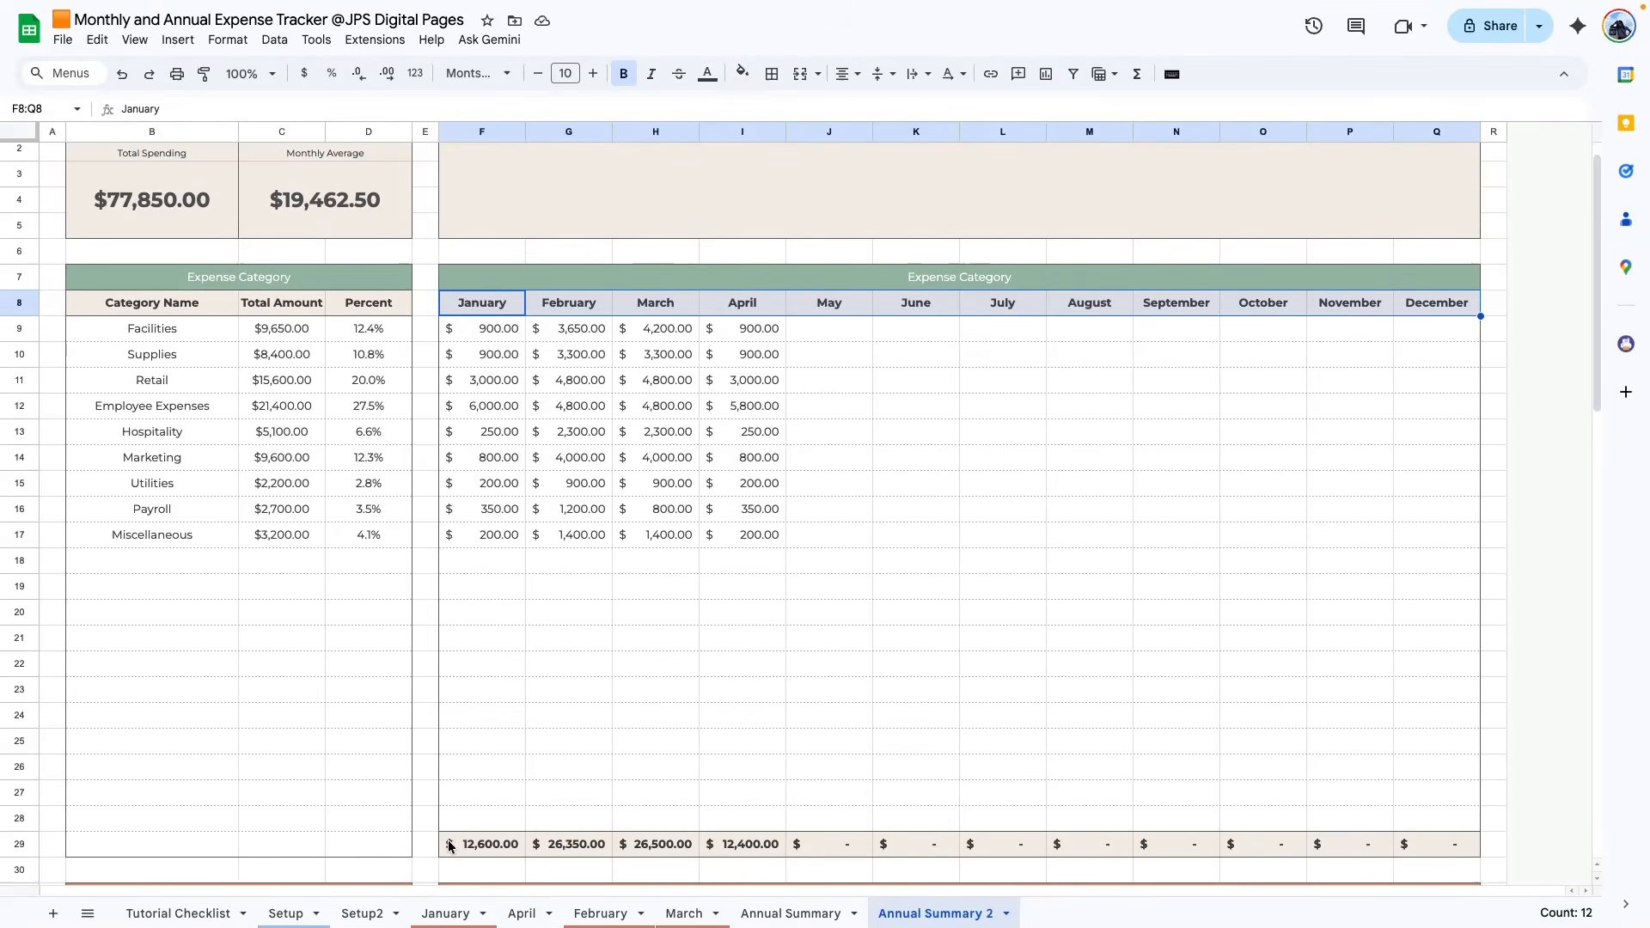
drag(449, 847, 1443, 847)
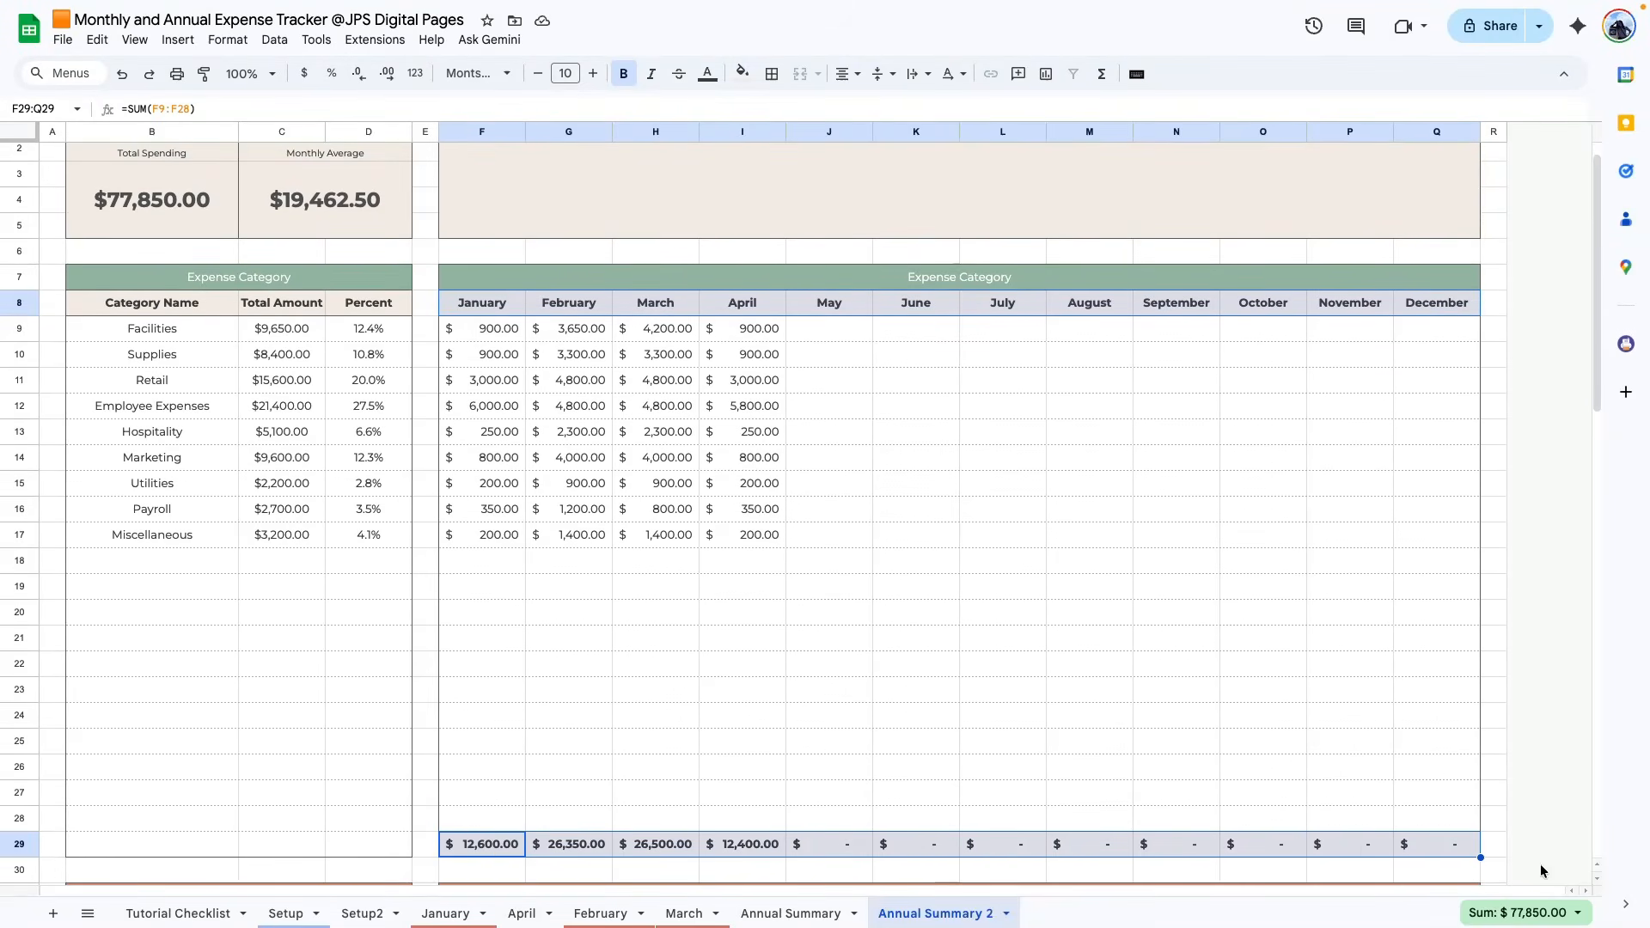
scroll(722, 472, up, 1)
click(1046, 74)
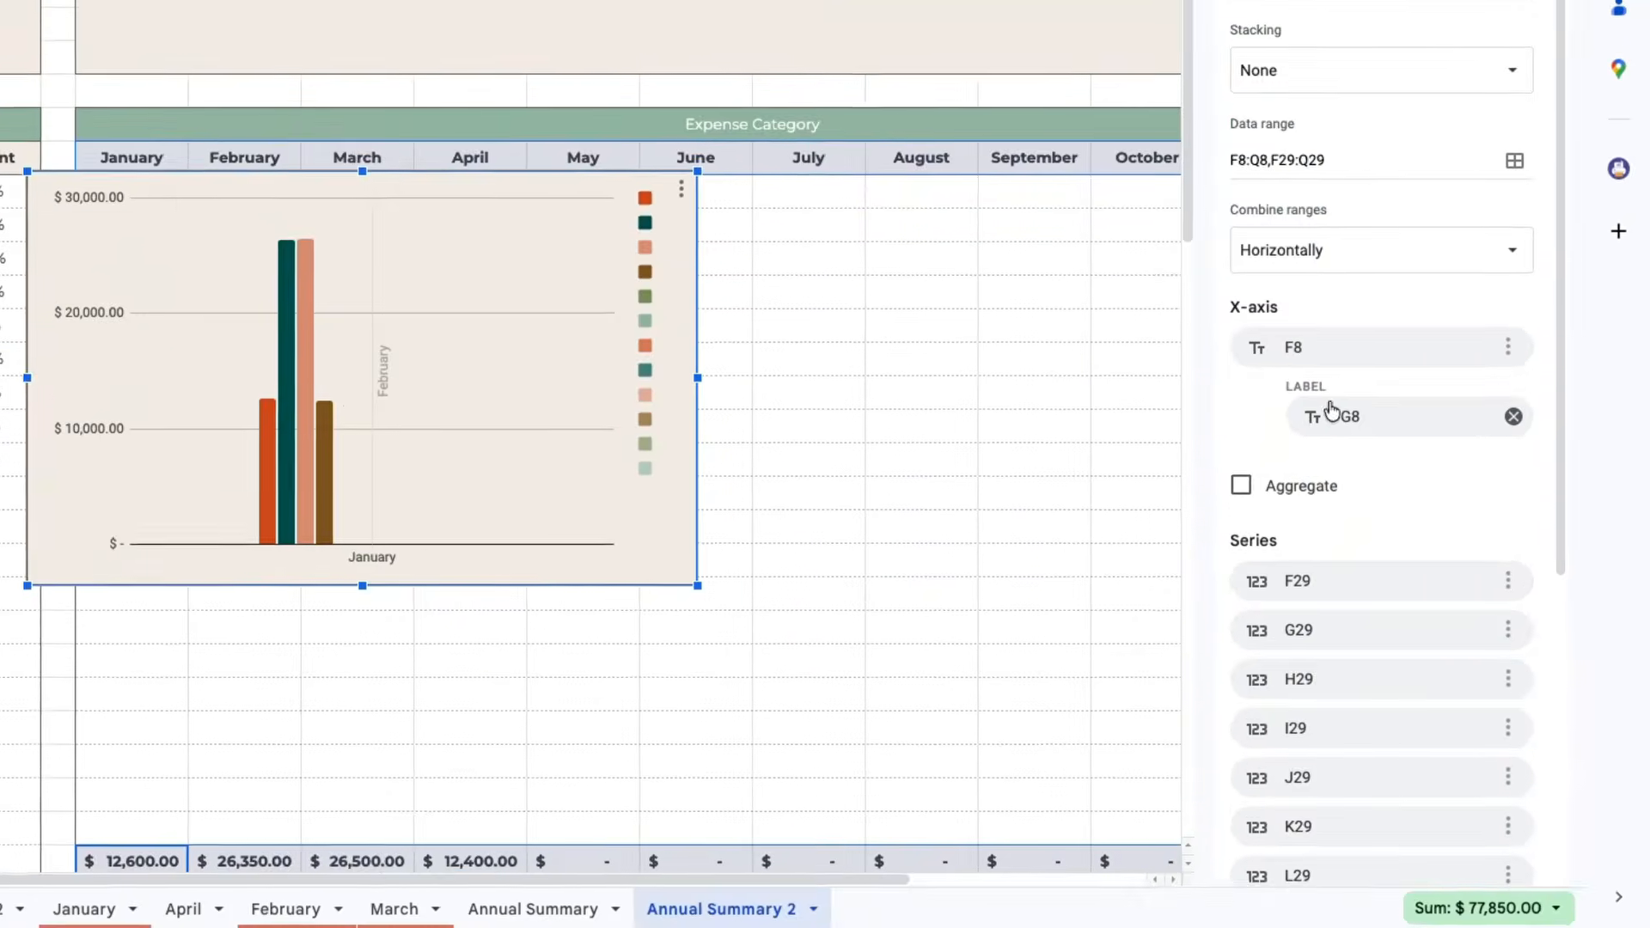
- Switch the new chart's rows and columns, and turn the use of row 8 as labels on and back off
scroll(1403, 521, down, 5)
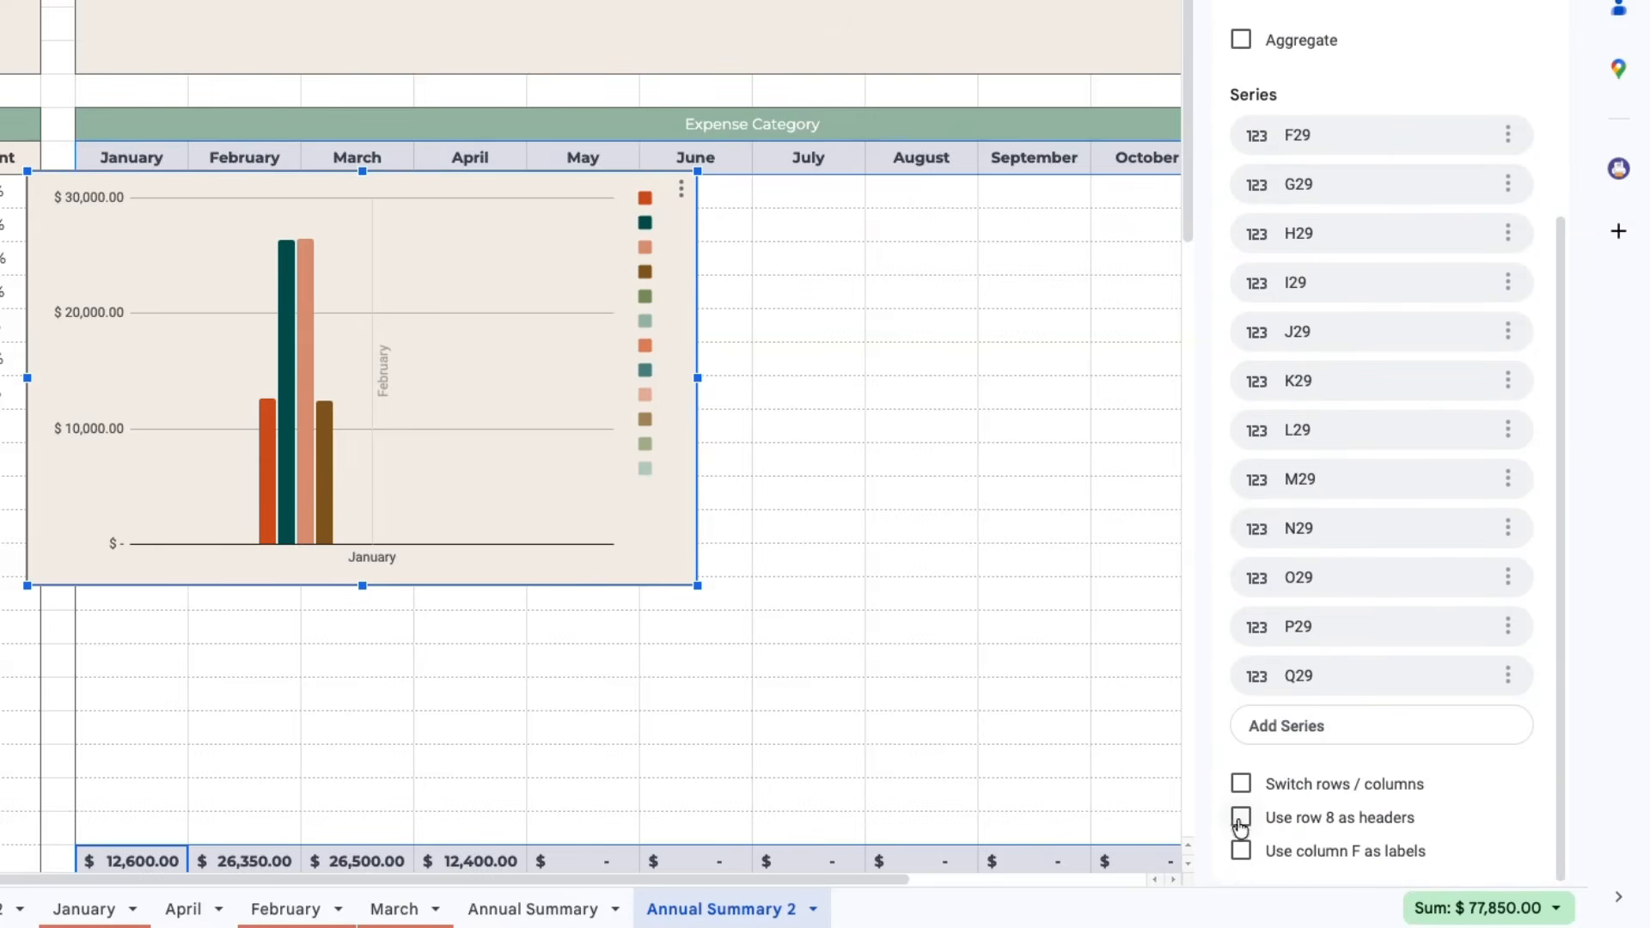
click(1241, 783)
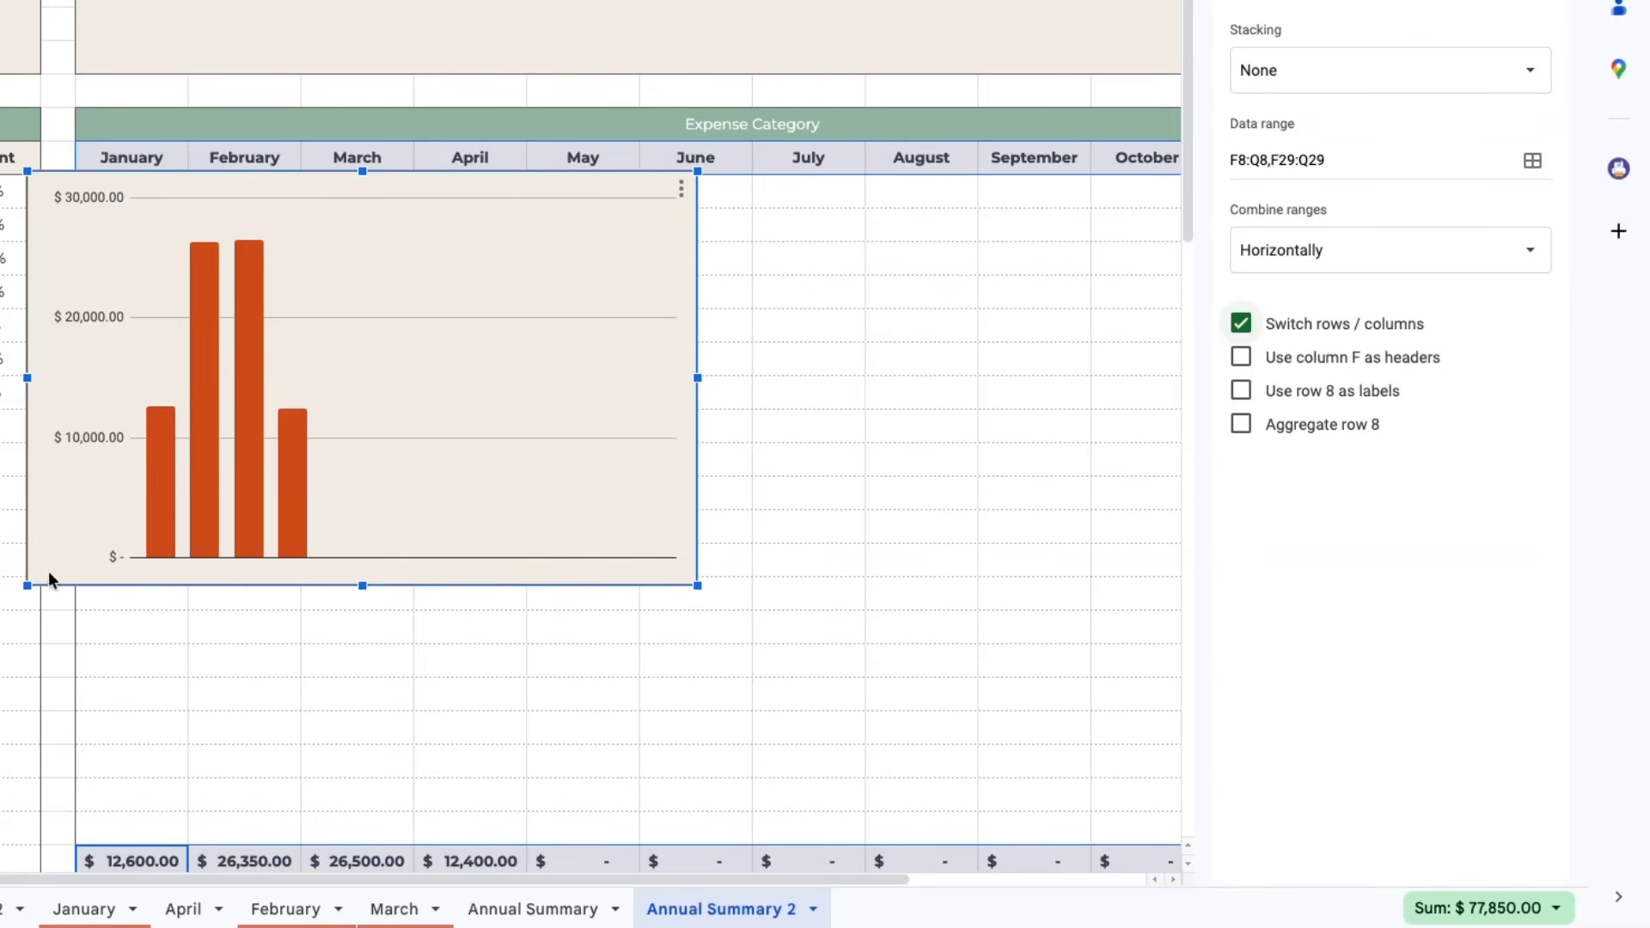
click(1239, 392)
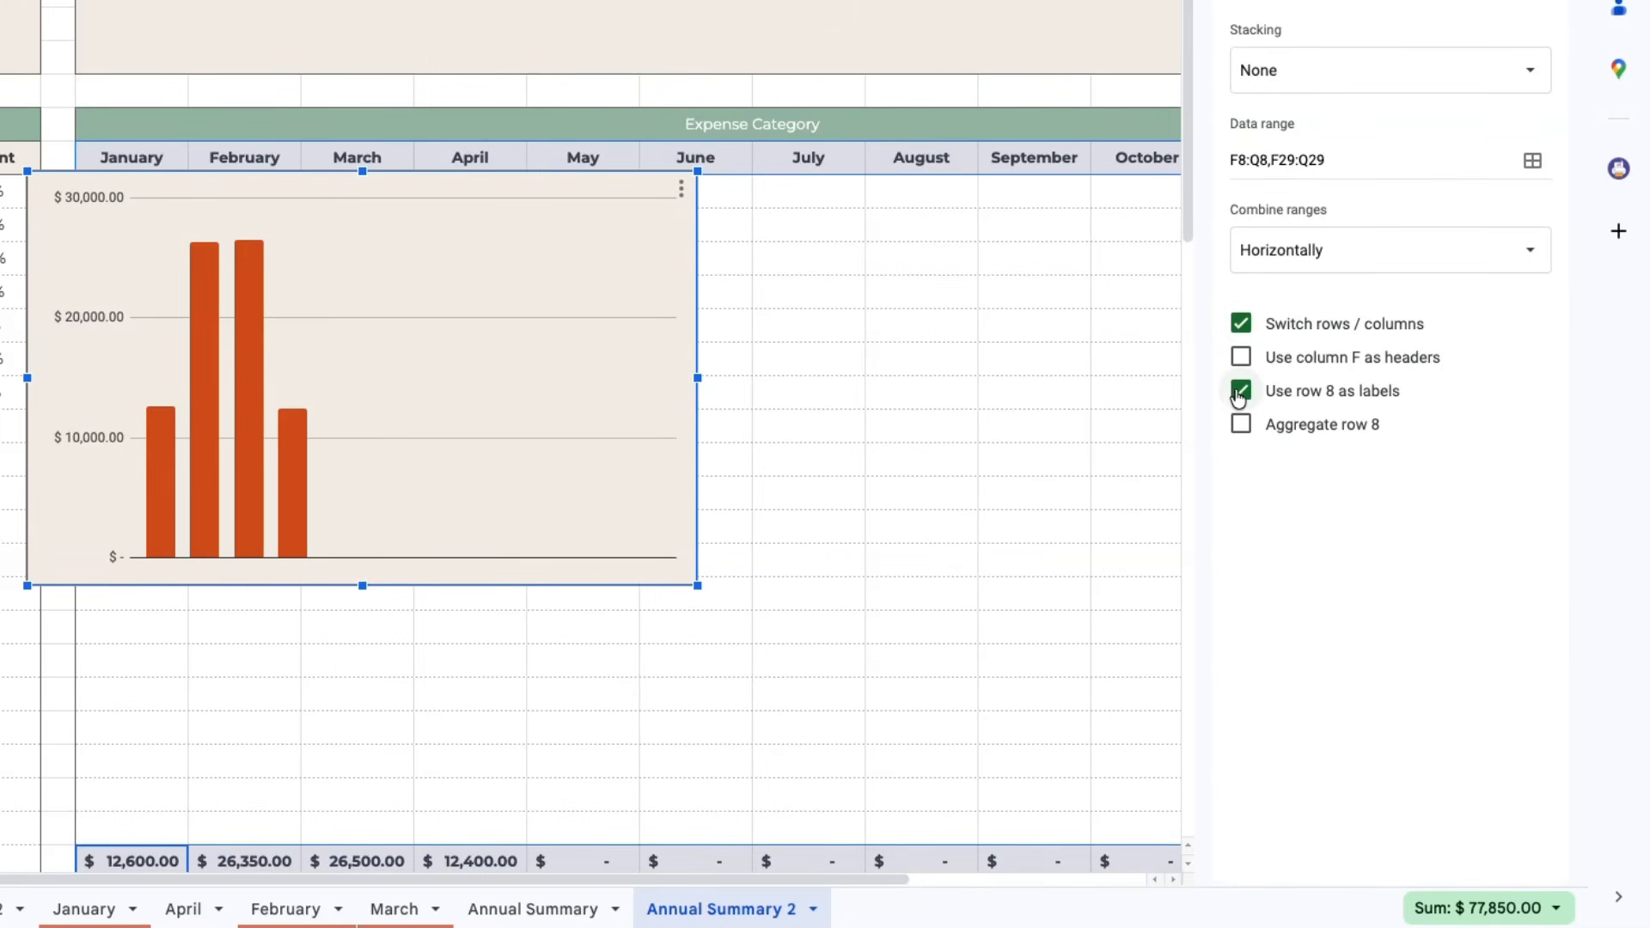
click(1239, 394)
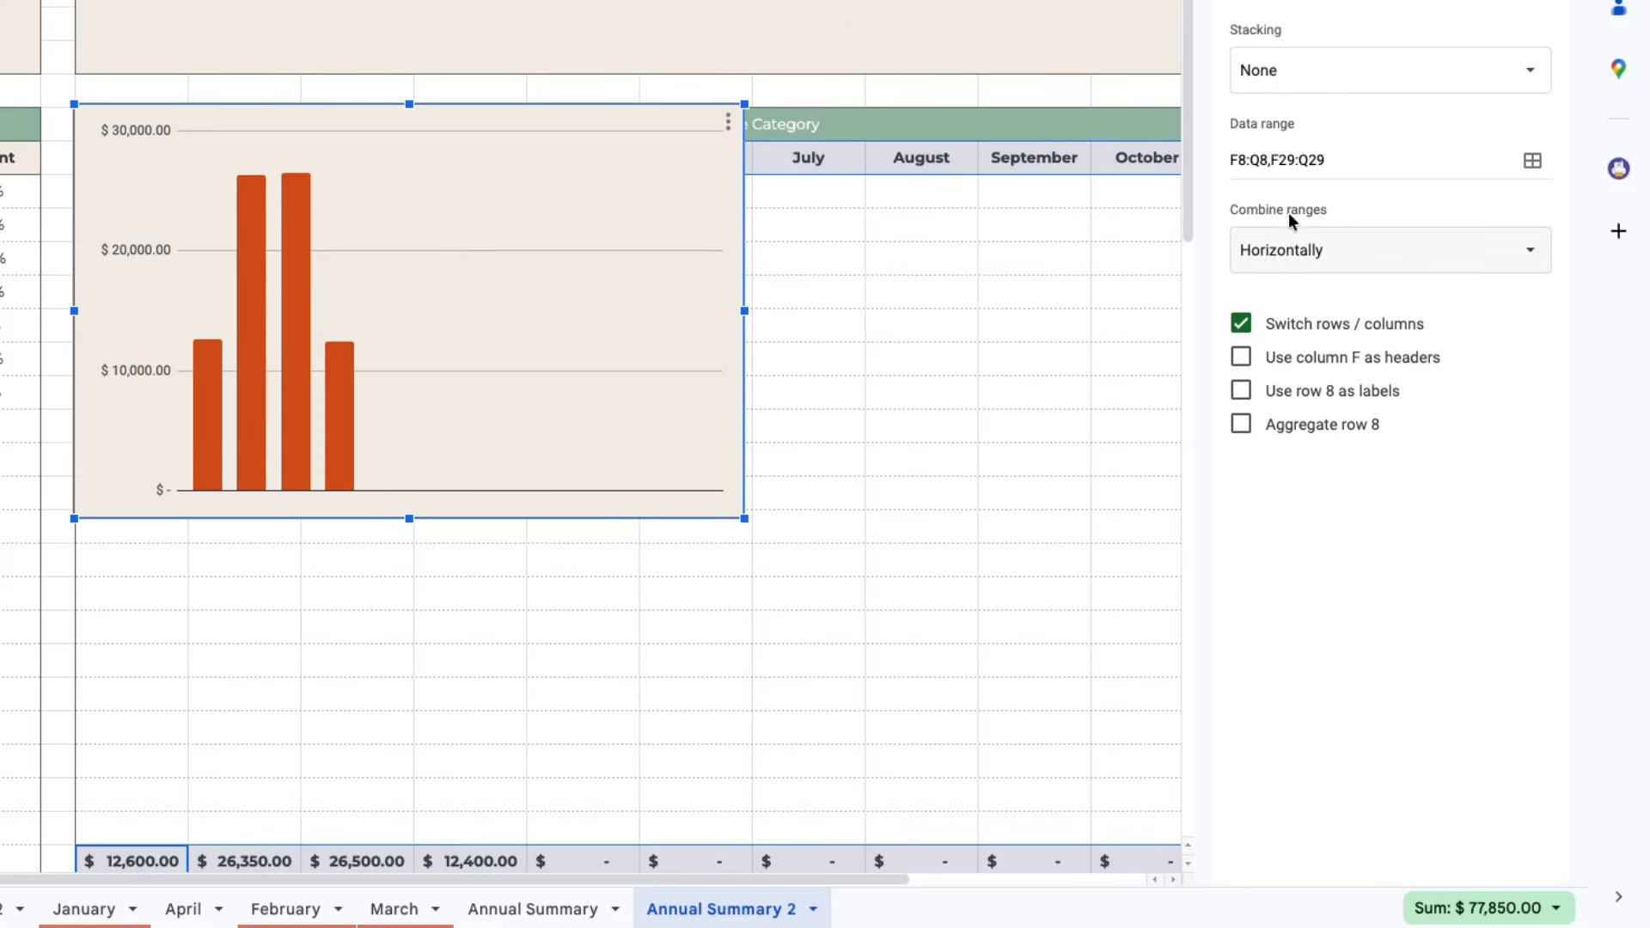
- Combine the monthly totals chart's data ranges vertically so the month names label its horizontal axis
click(1280, 251)
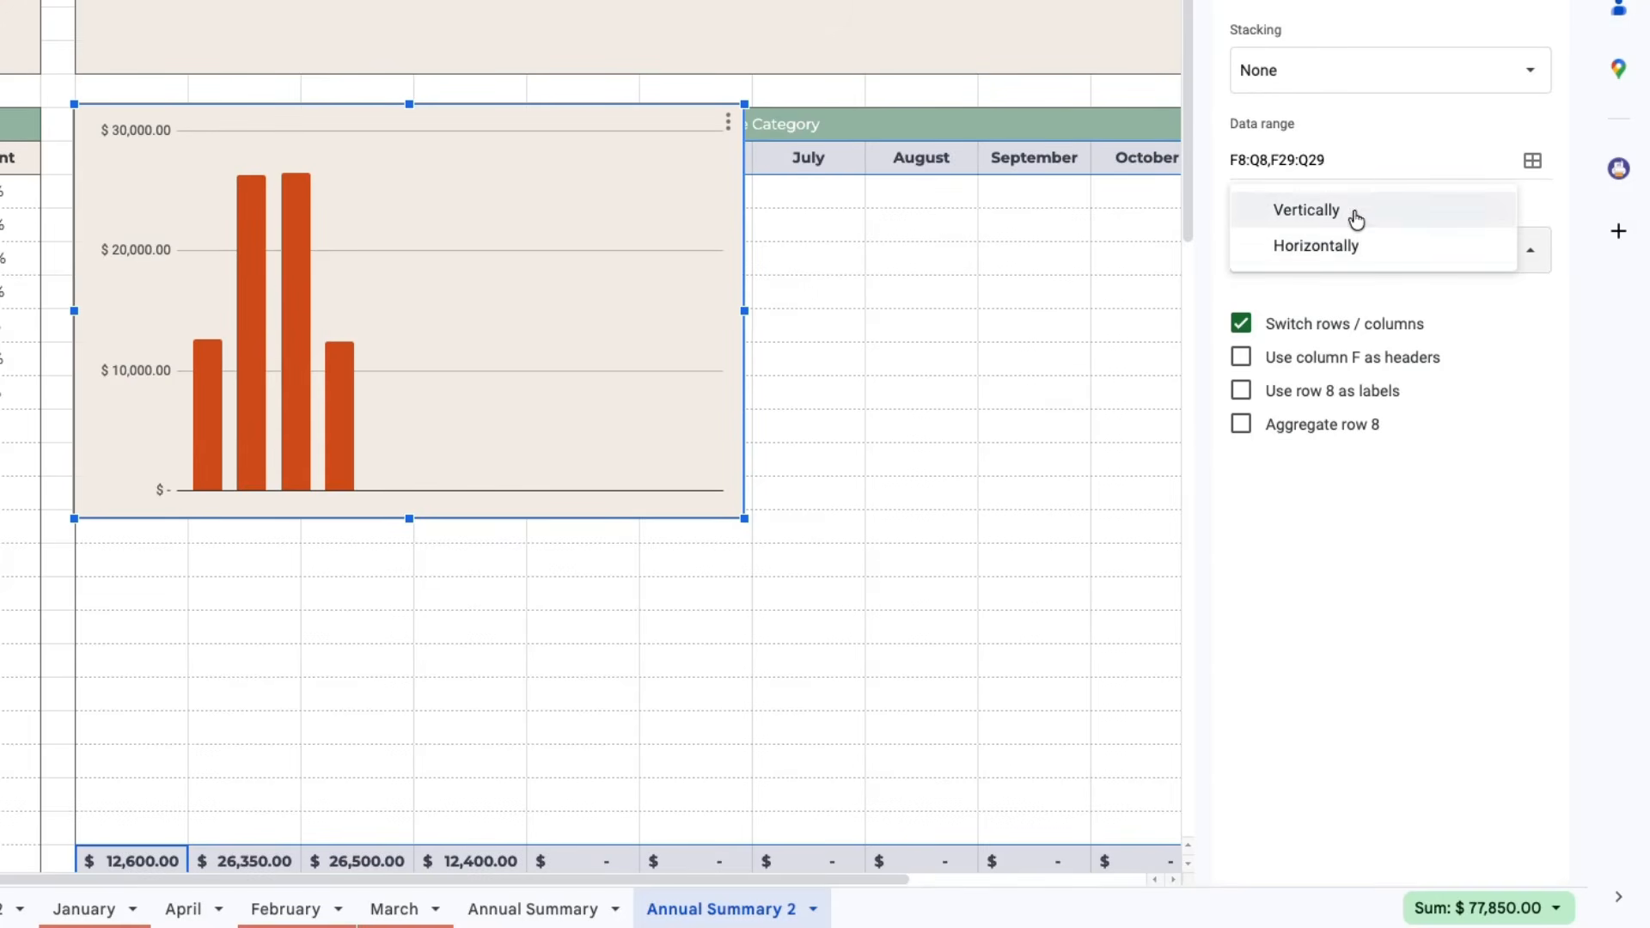
click(1355, 220)
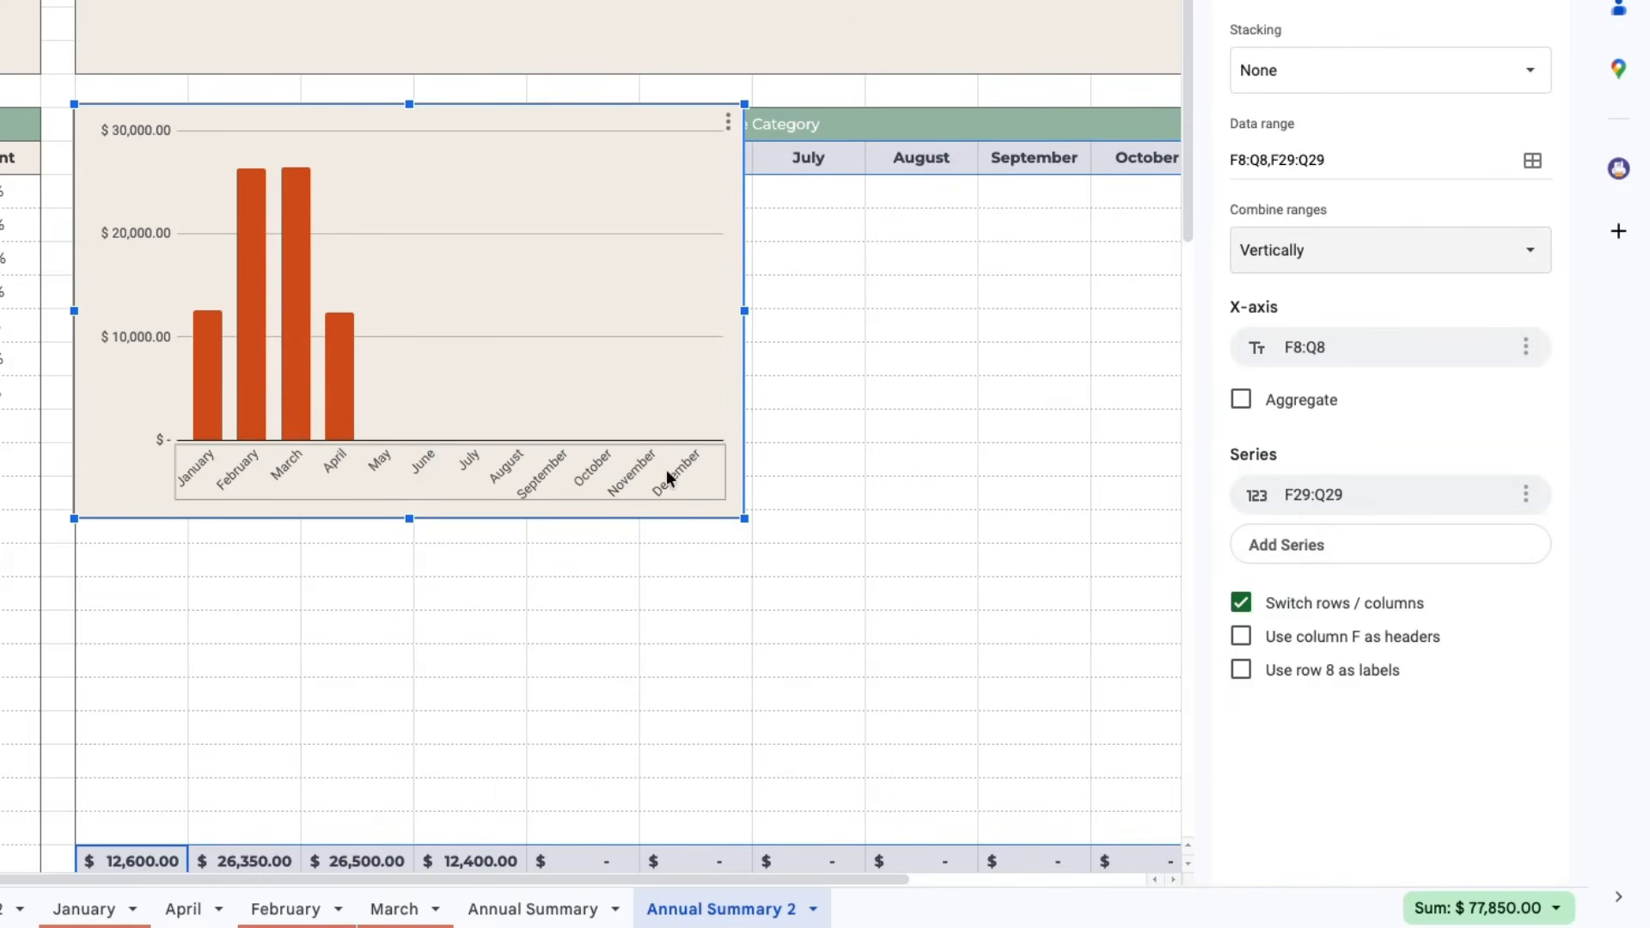
click(1242, 399)
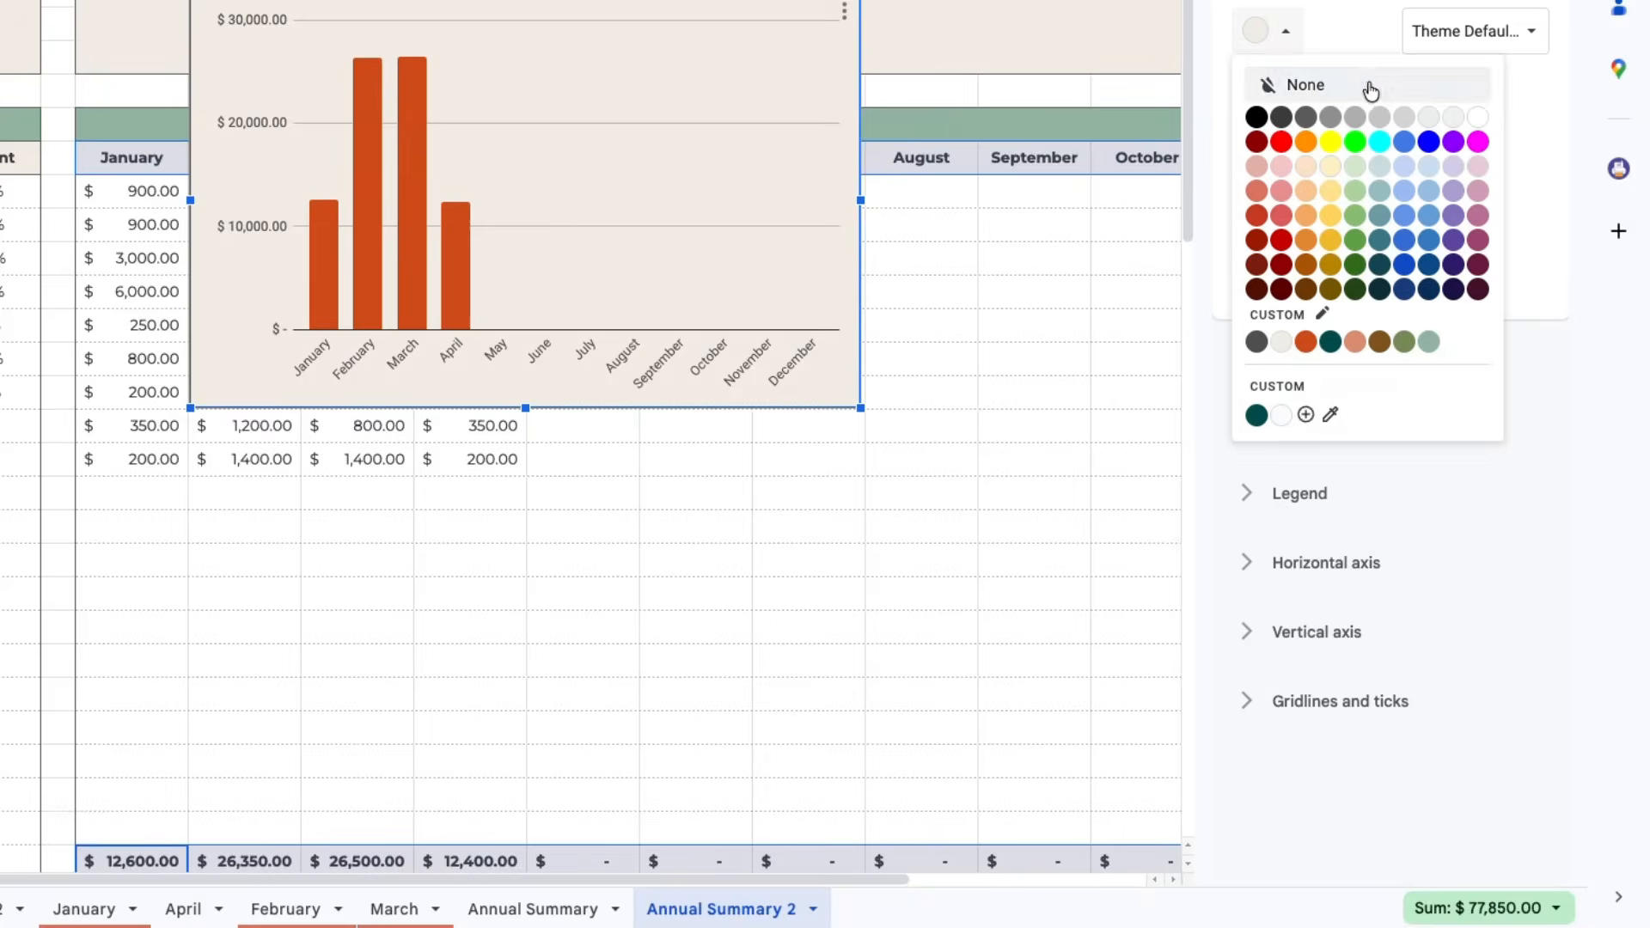
- Set the monthly totals chart's background color and border color to None
click(1363, 84)
click(1267, 121)
click(1341, 175)
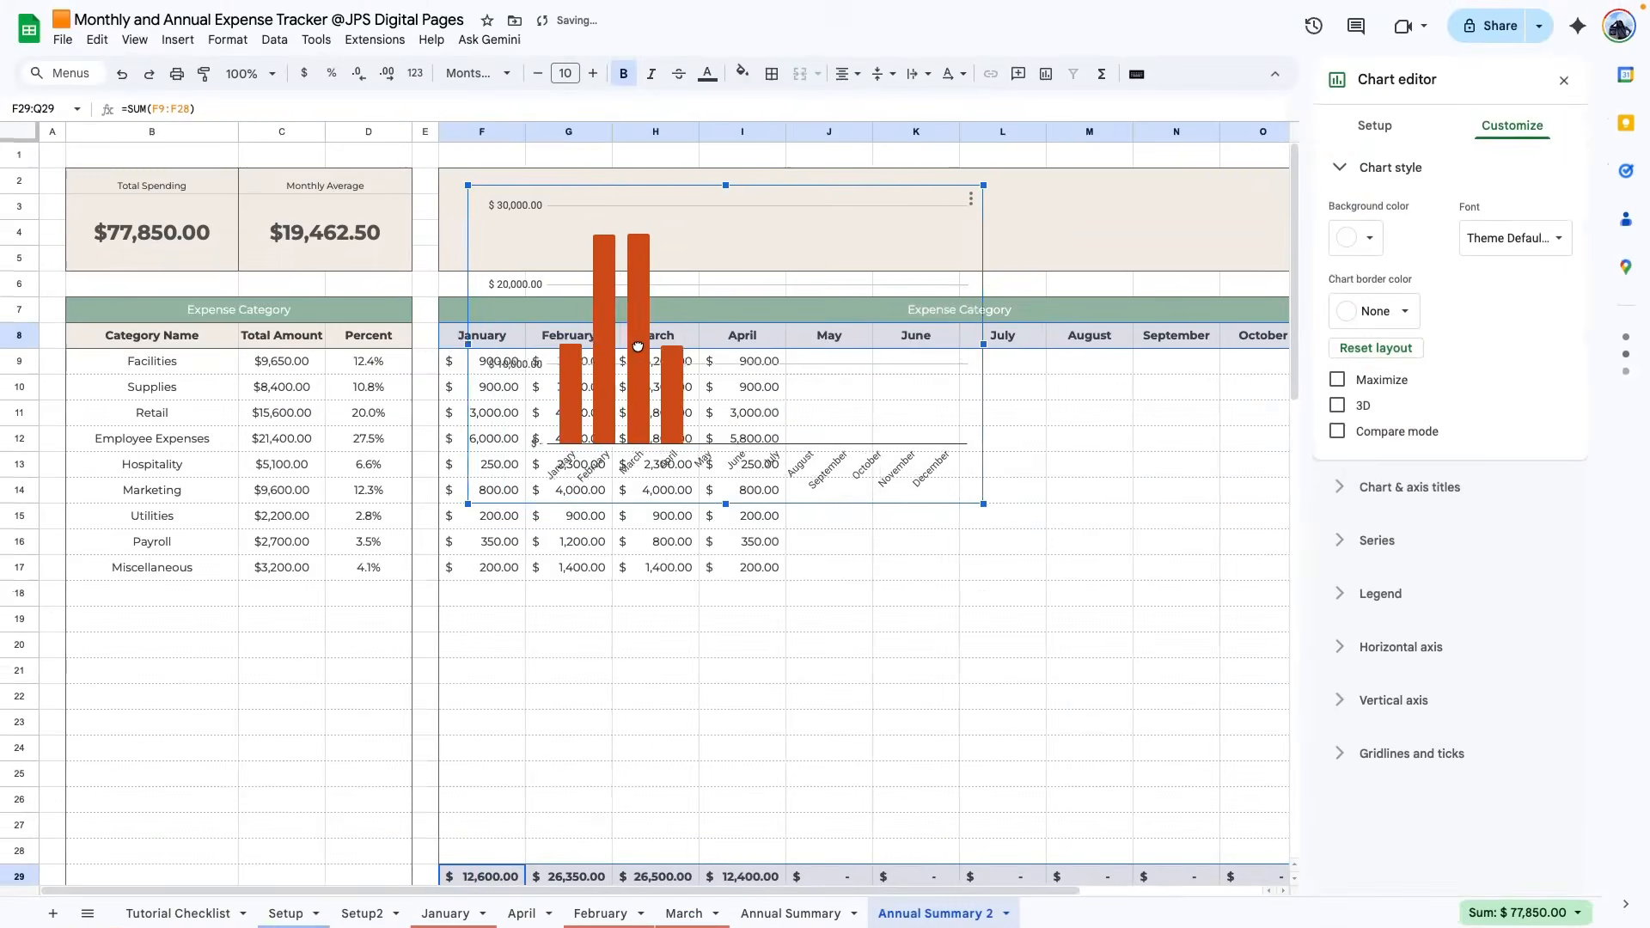
- Move and resize the monthly column chart to fill the beige block in F2:Q5, and turn off its major gridlines
drag(637, 346, 616, 337)
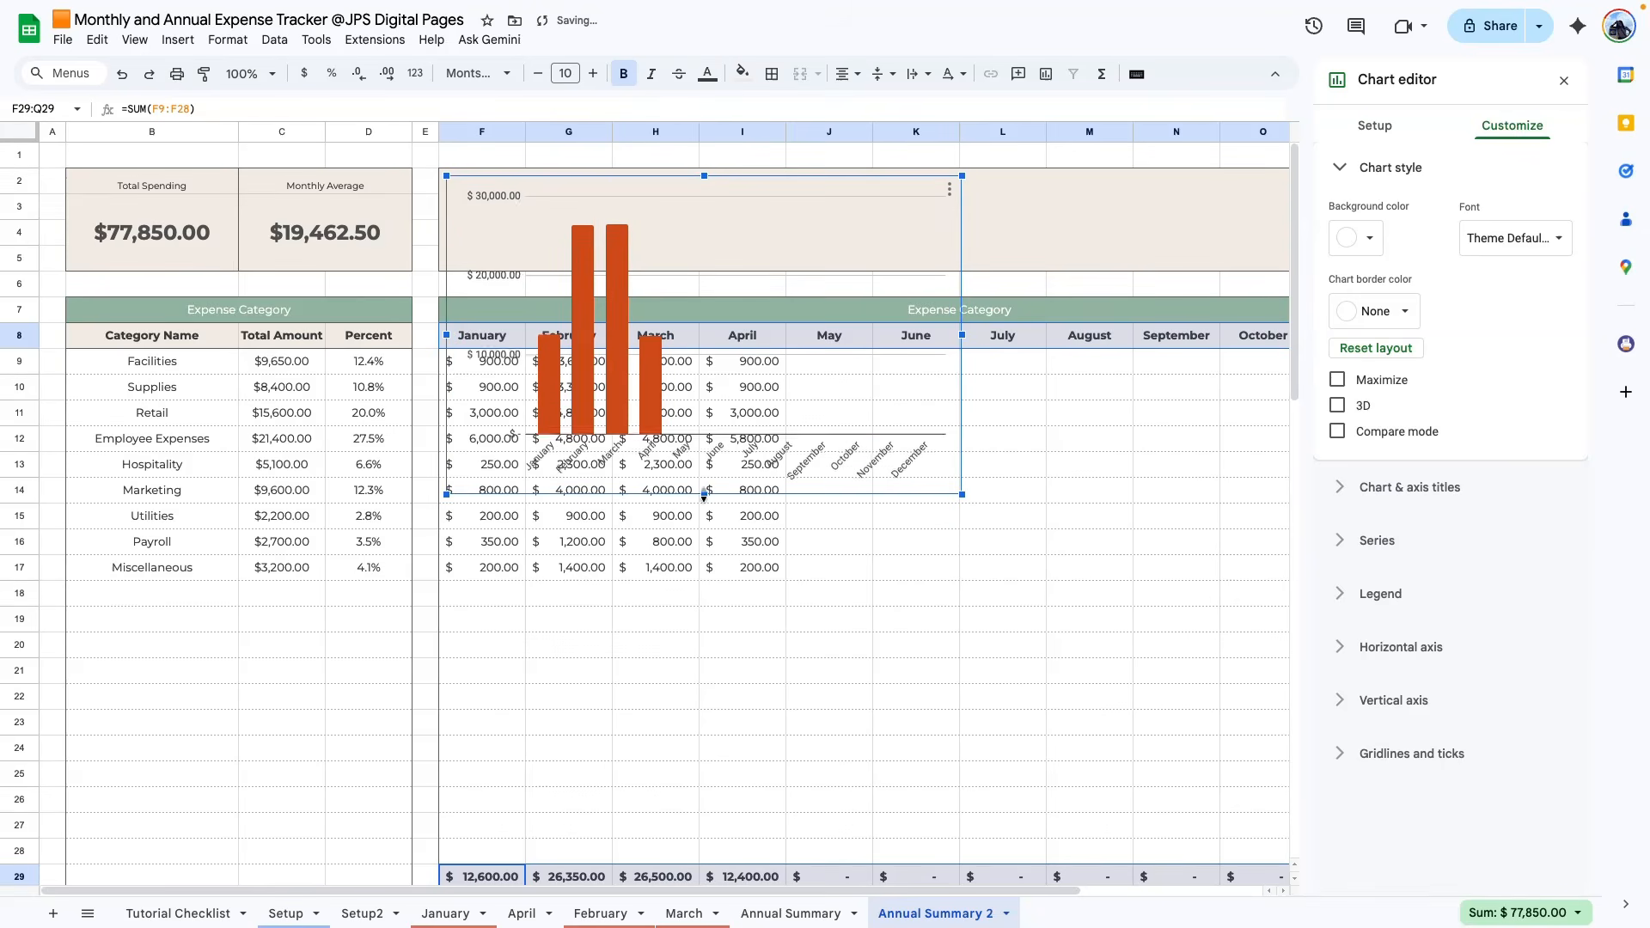
drag(704, 495, 704, 267)
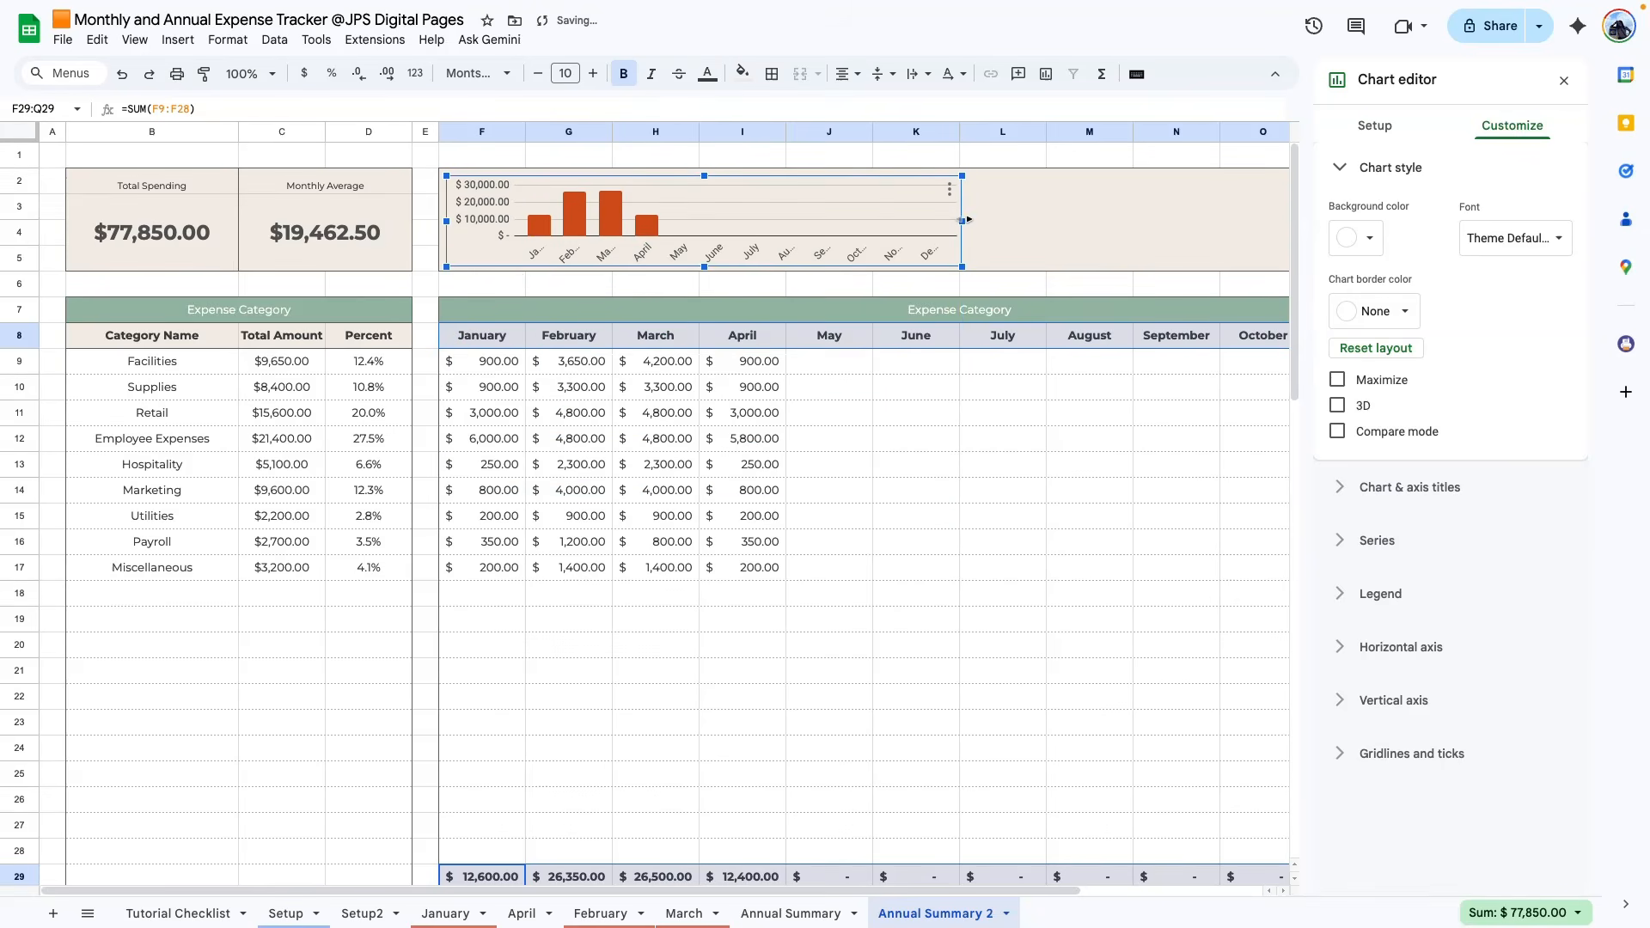
drag(963, 222, 1248, 222)
scroll(1250, 222, right, 3)
drag(1028, 222, 1254, 222)
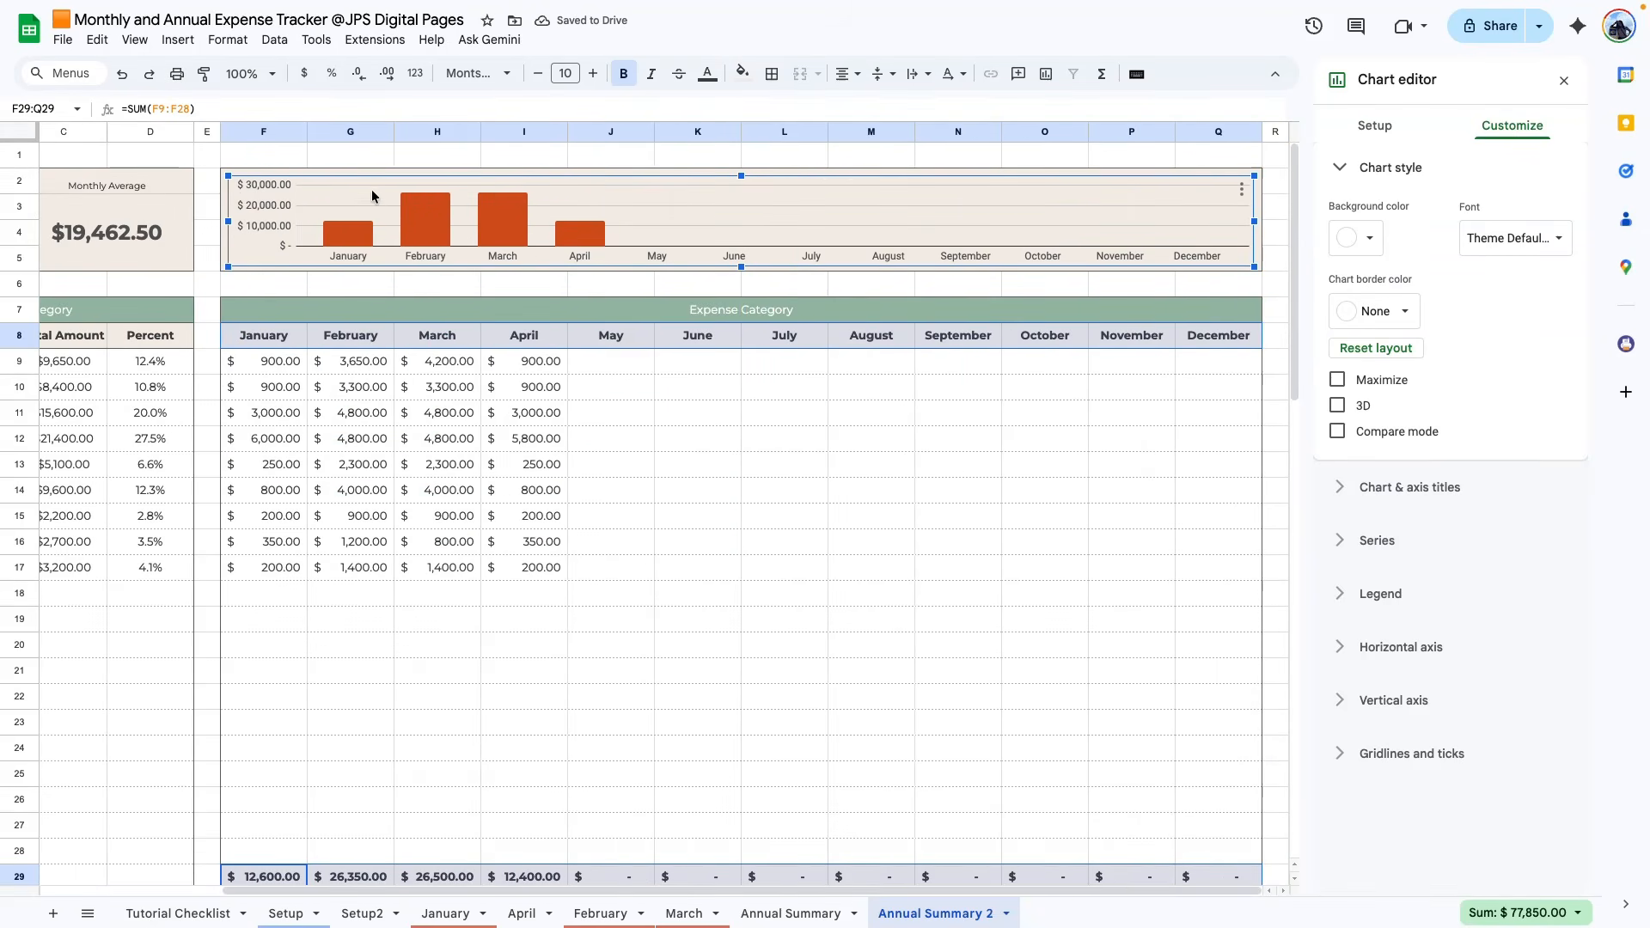
click(1412, 753)
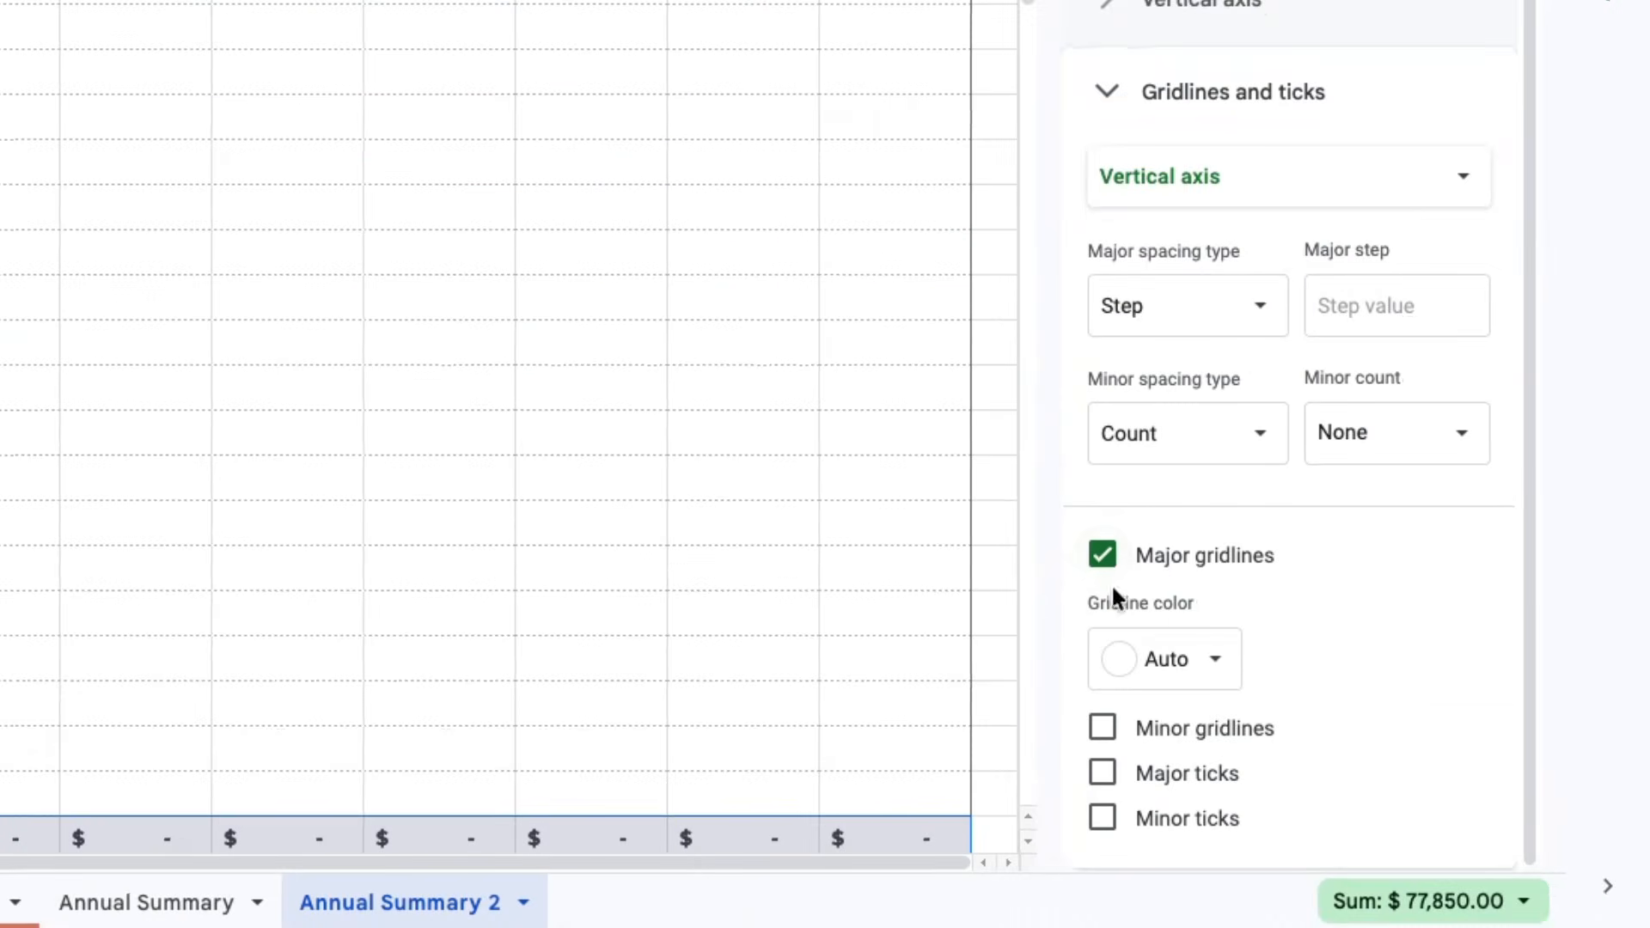
click(1103, 555)
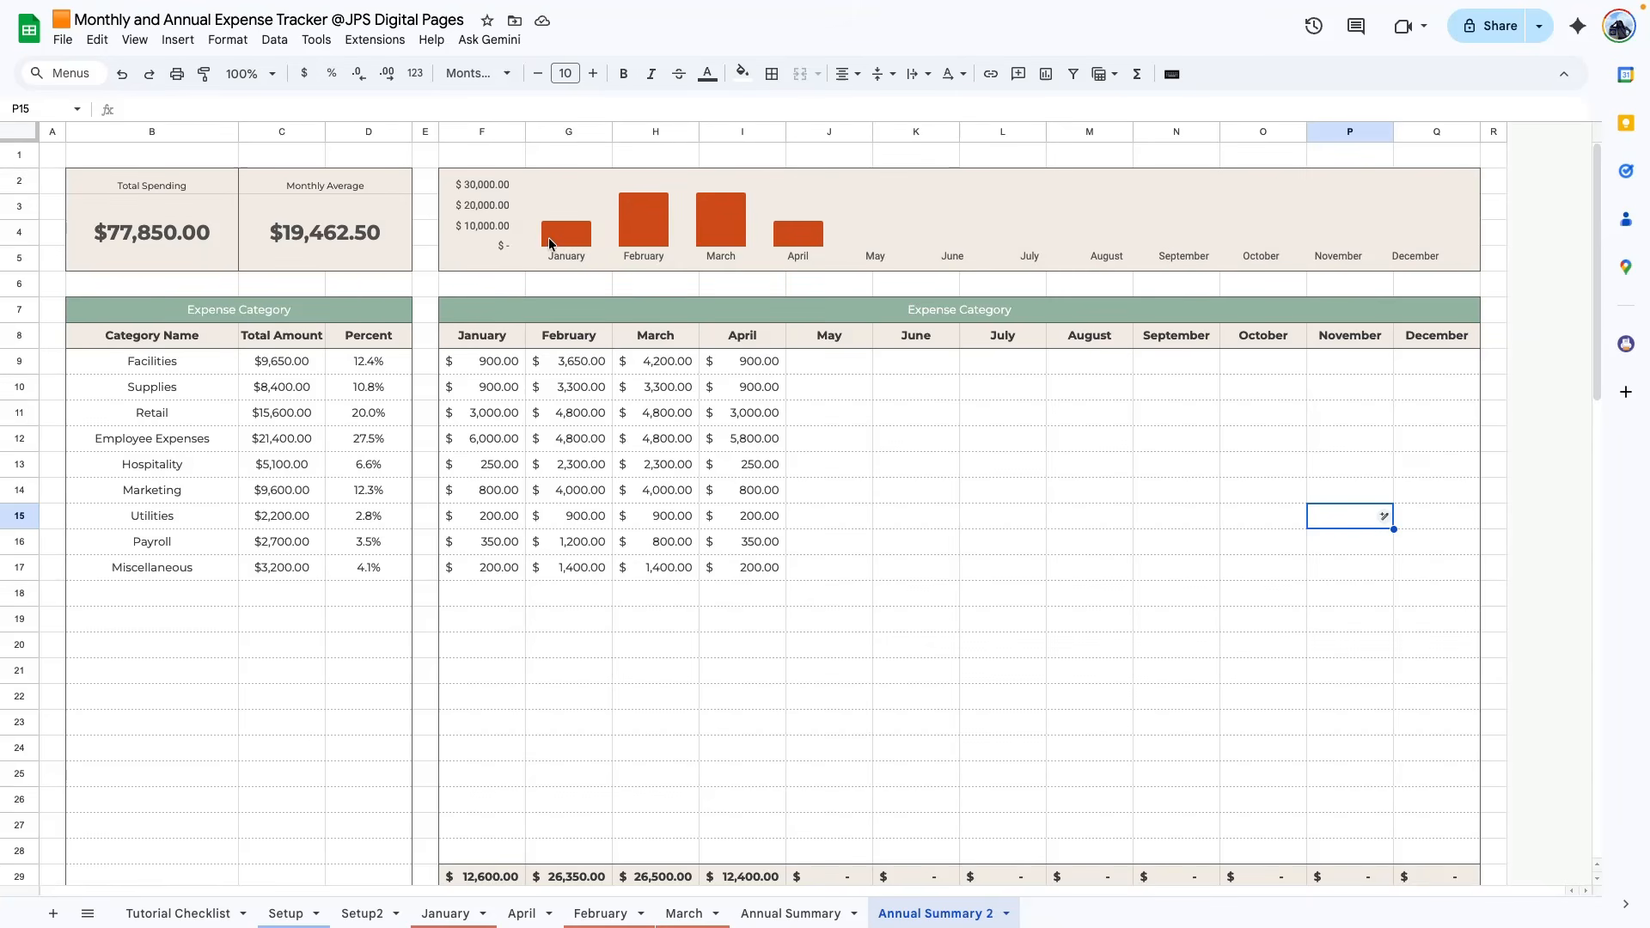
- Fill the chart's January column with dark teal and its February column with salmon from the custom theme colors
double_click(563, 241)
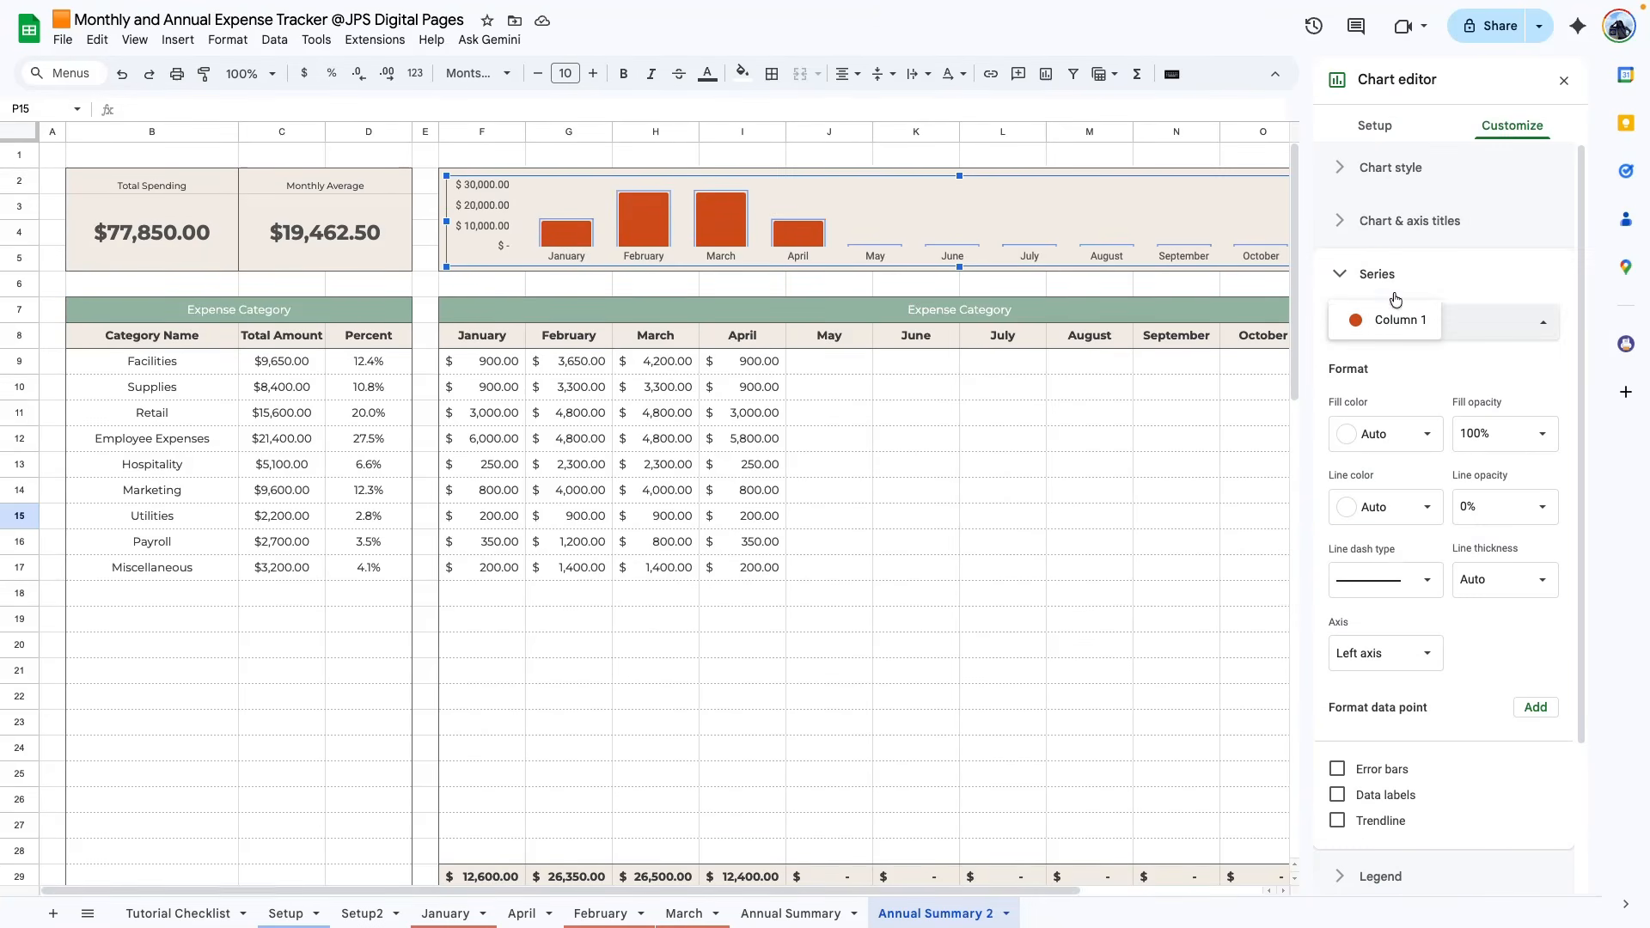
click(573, 245)
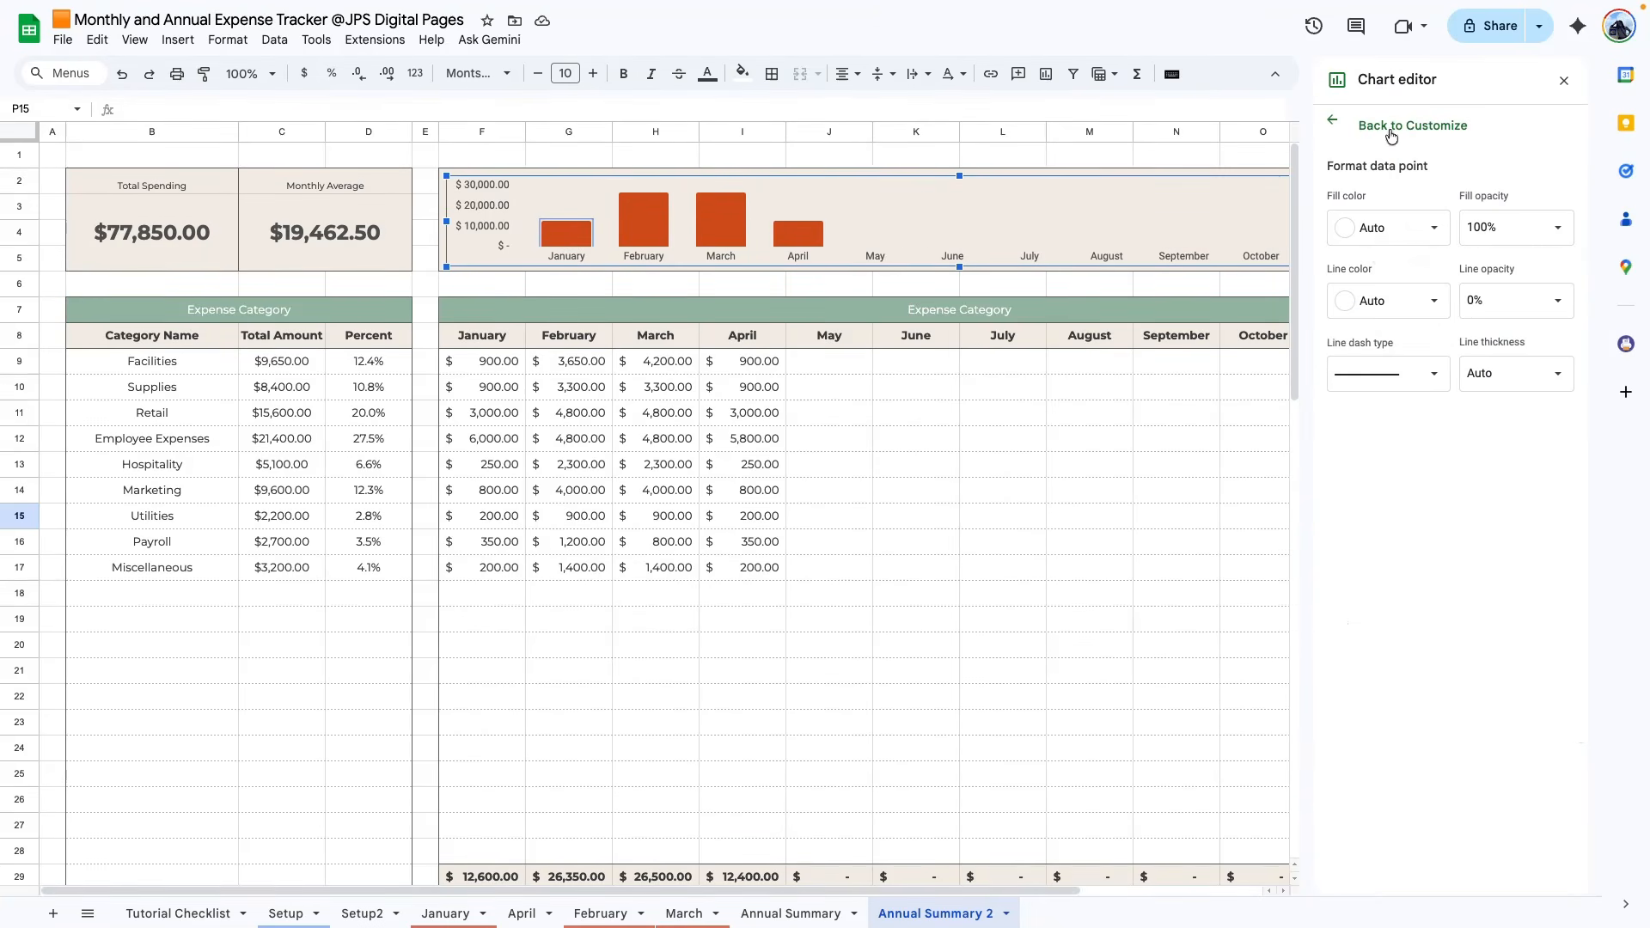
click(1410, 229)
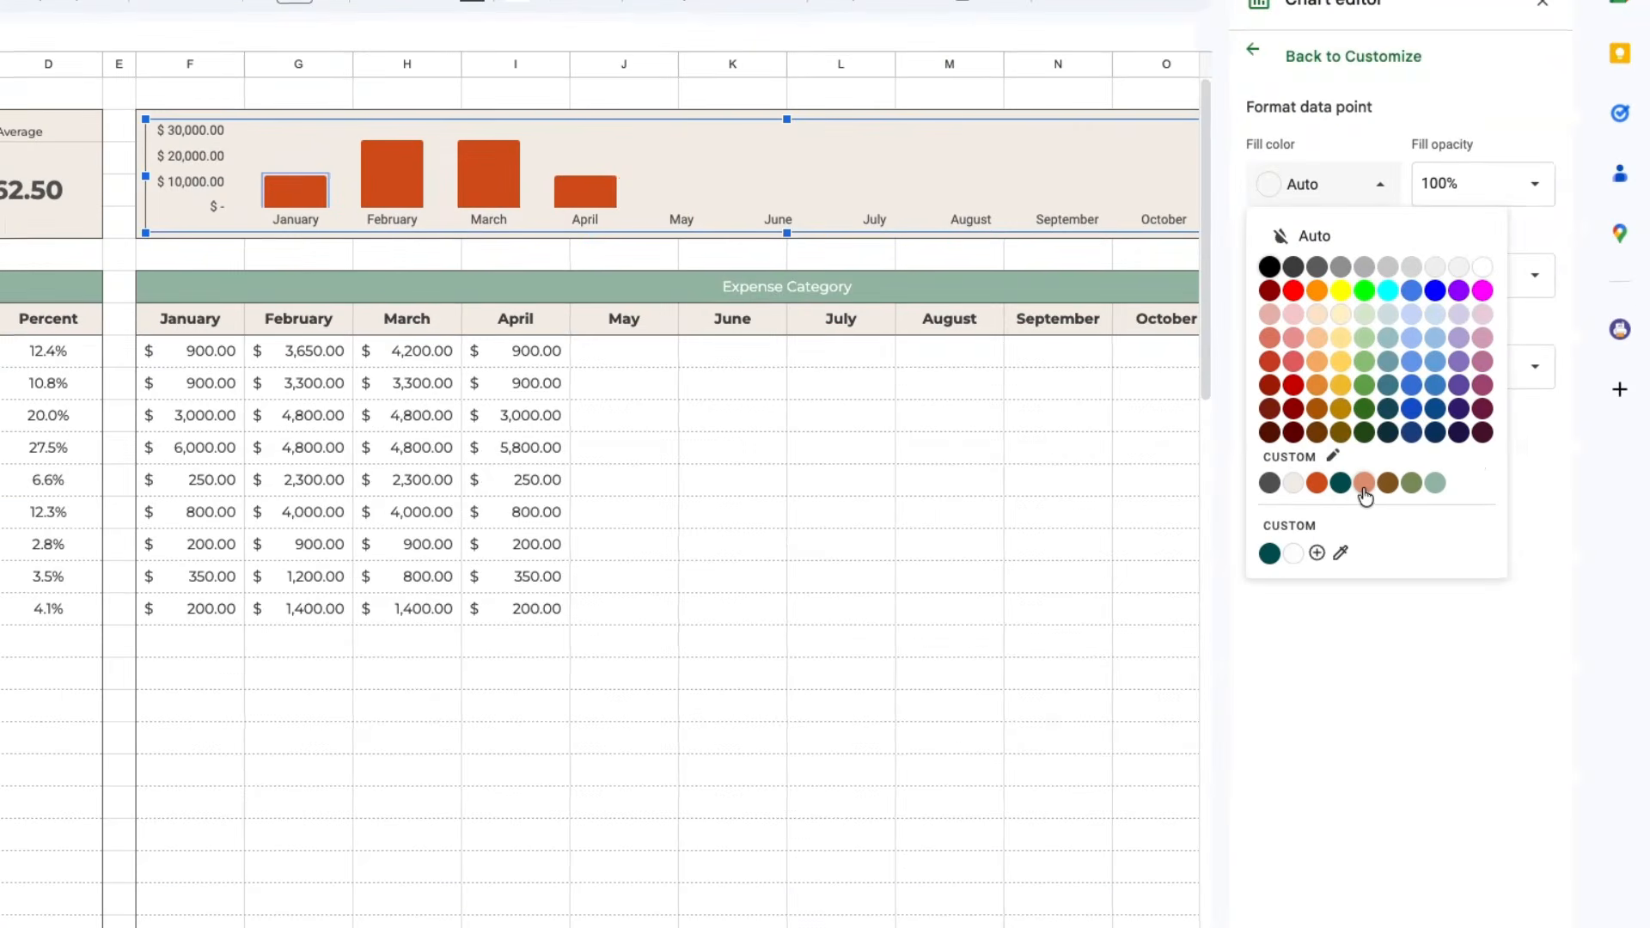
click(1341, 483)
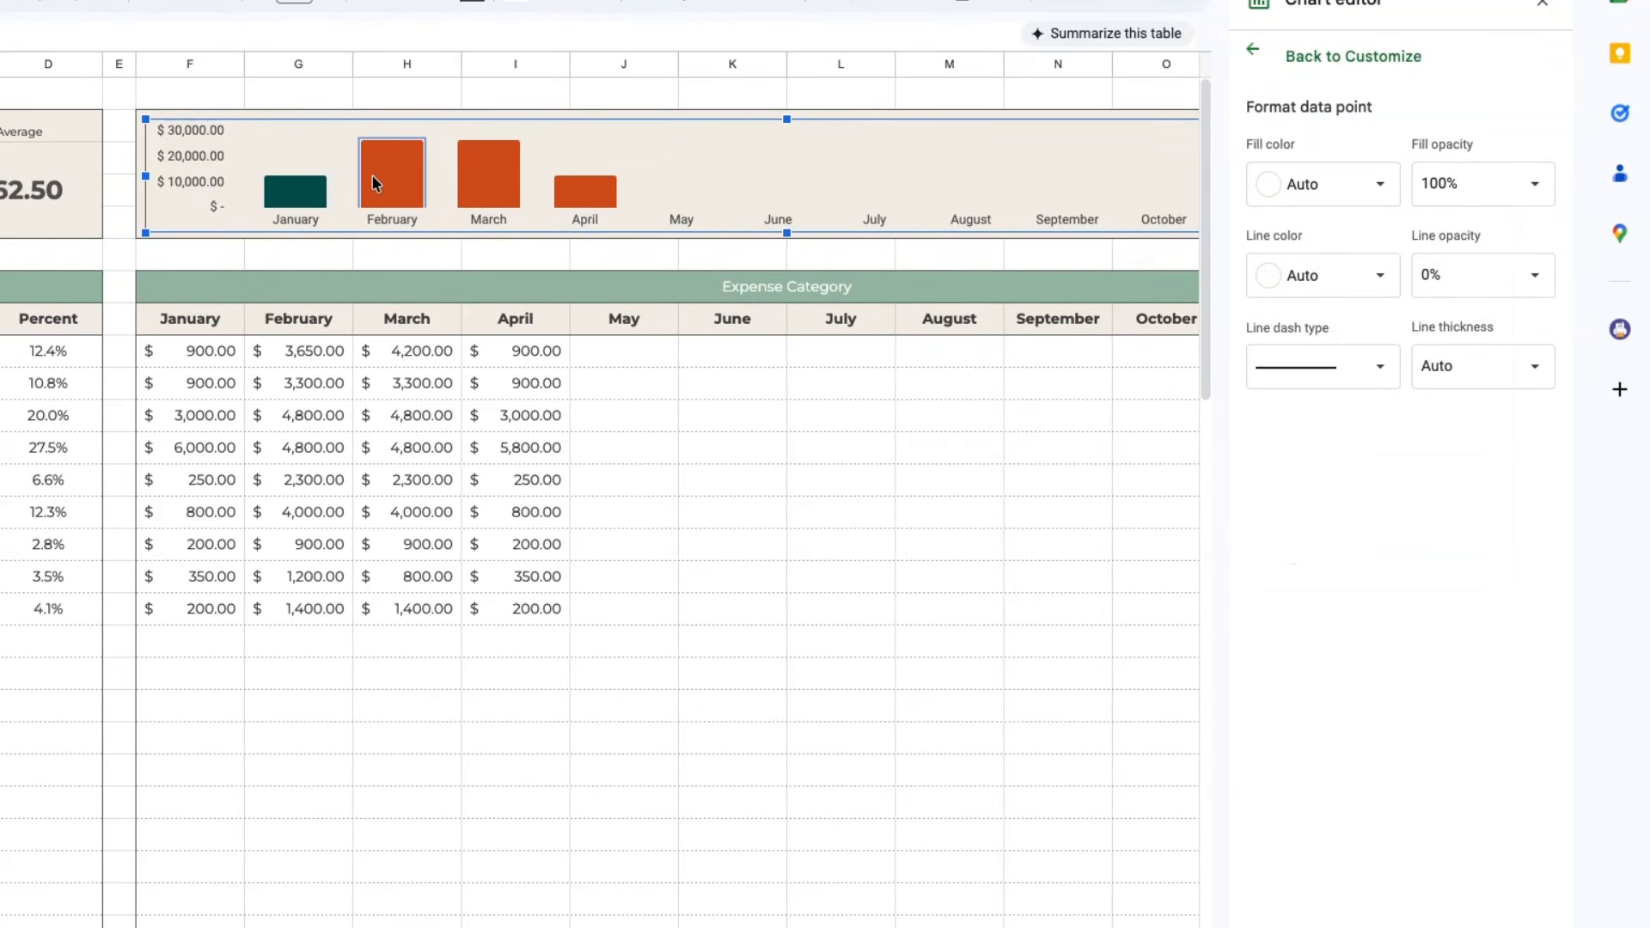
click(1291, 180)
click(1272, 345)
- Fill the chart's March column with olive green and its April column with light sage green
click(505, 177)
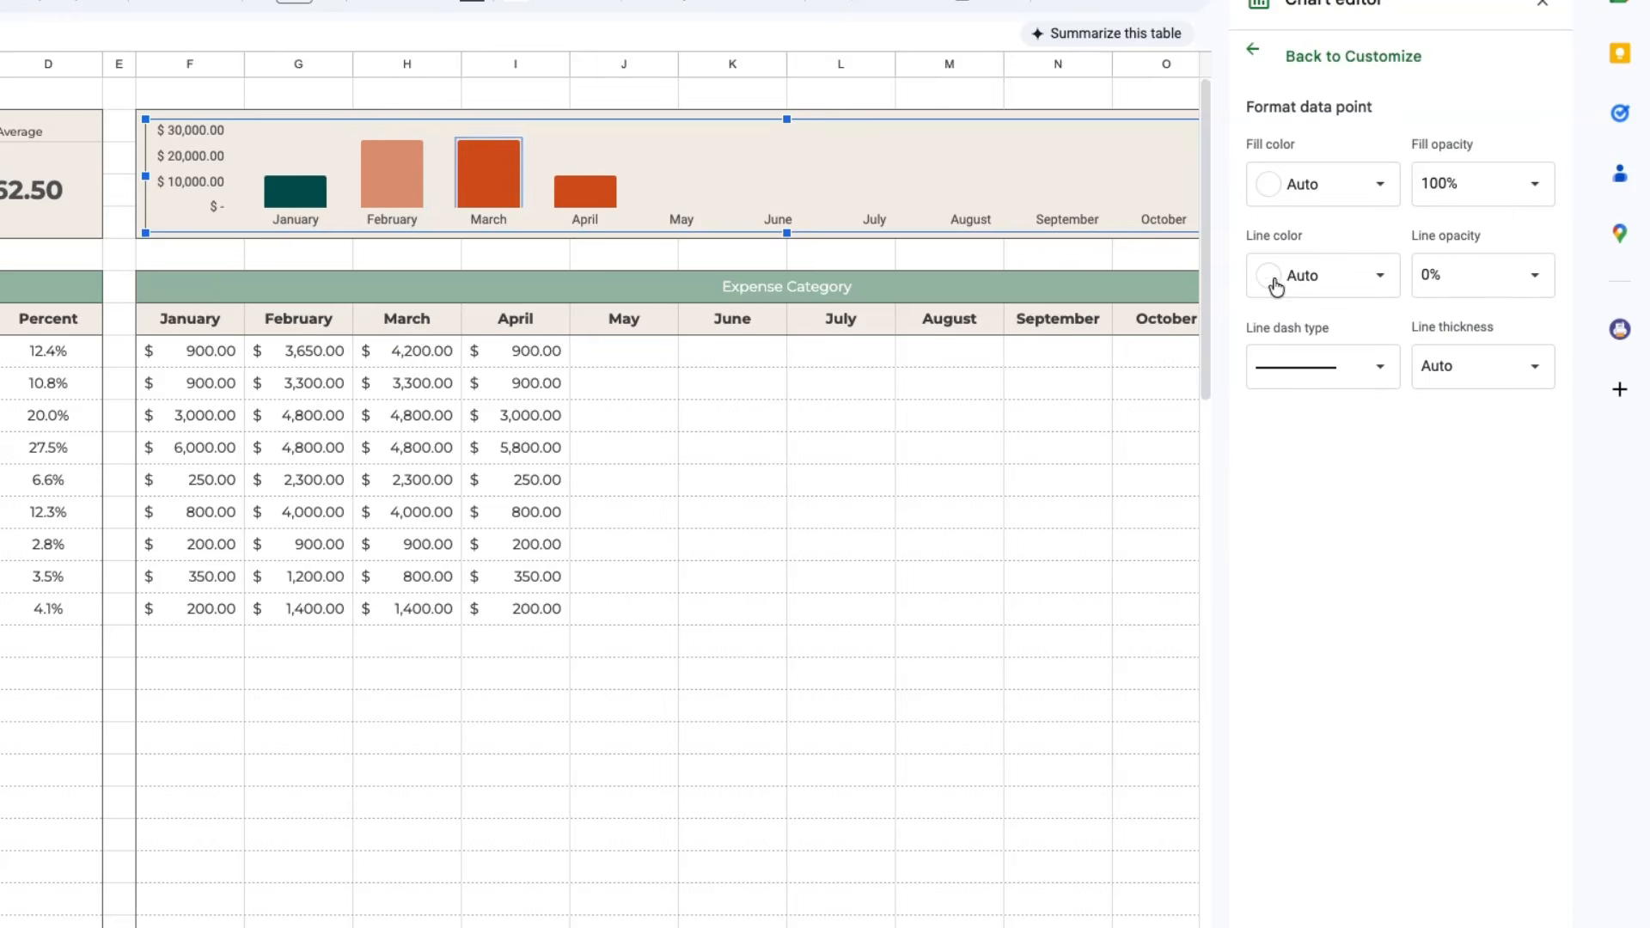
click(1329, 191)
click(1406, 476)
click(574, 194)
click(1328, 186)
click(1365, 481)
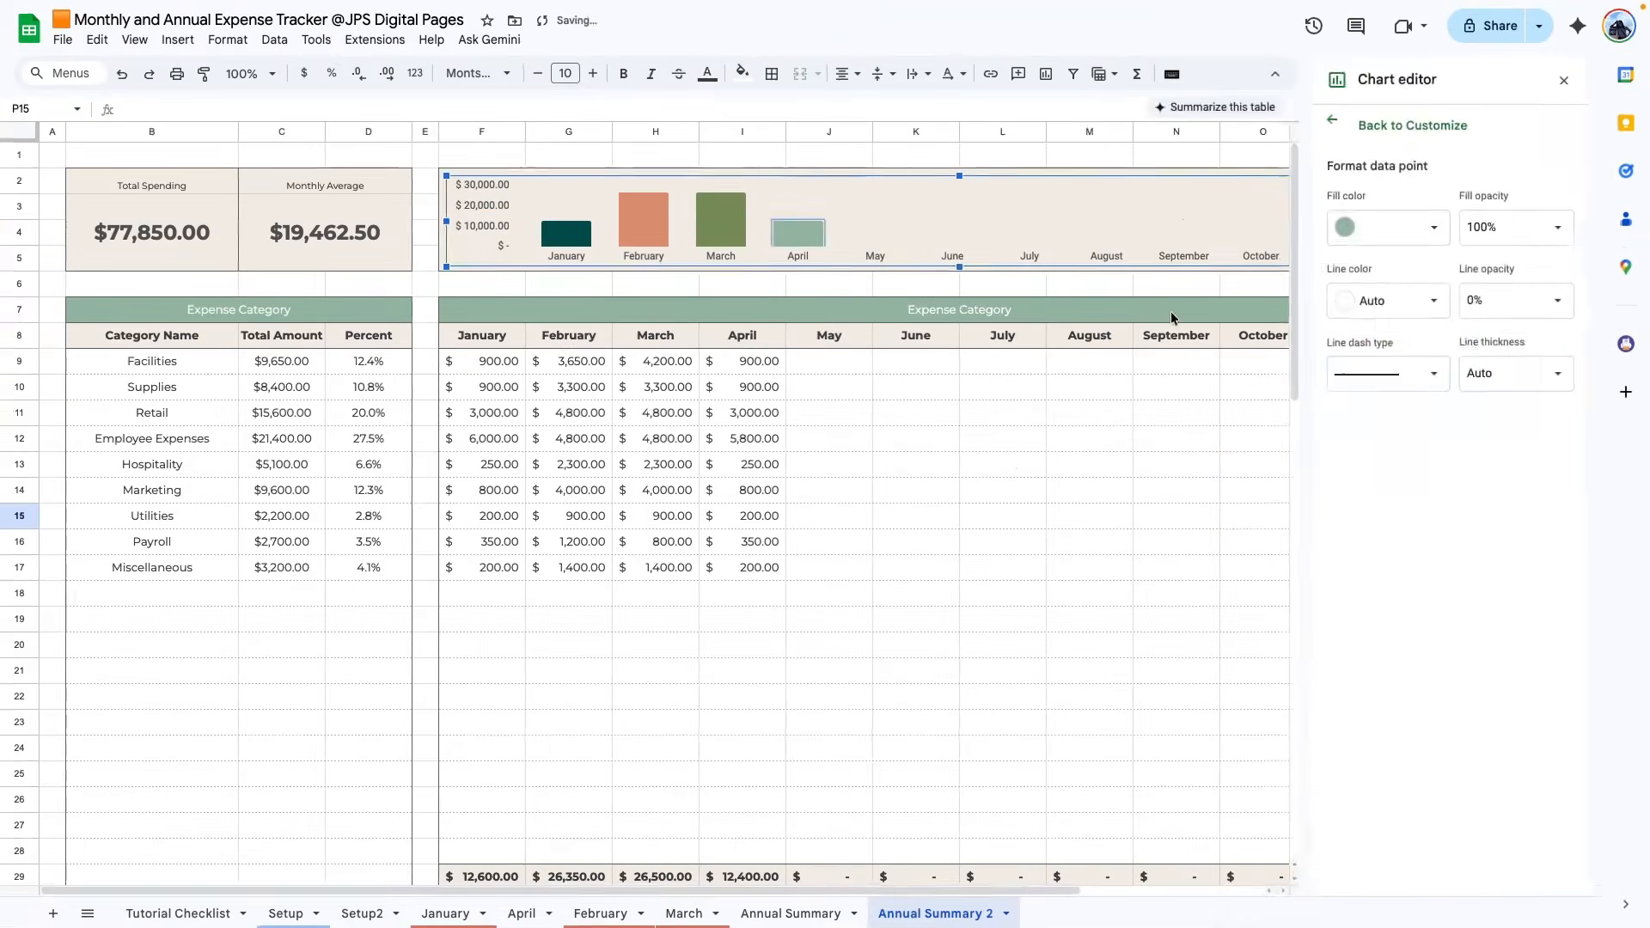
click(950, 544)
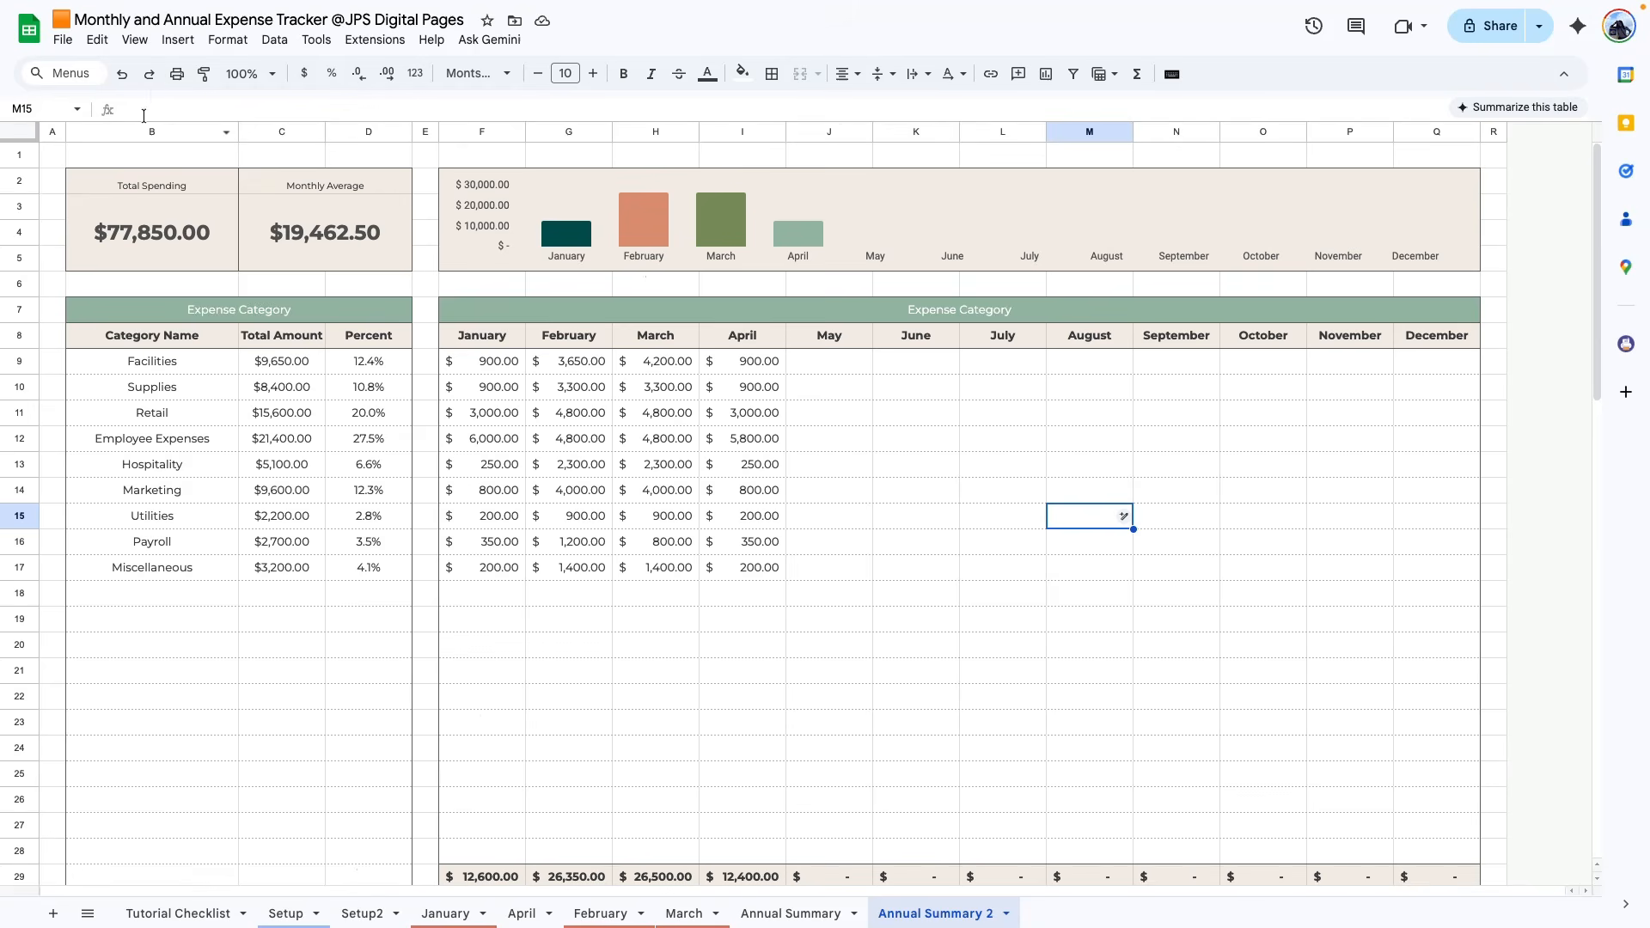
- Hide the sheet gridlines in Annual Summary 2
click(134, 39)
mouse_move(155, 69)
click(487, 106)
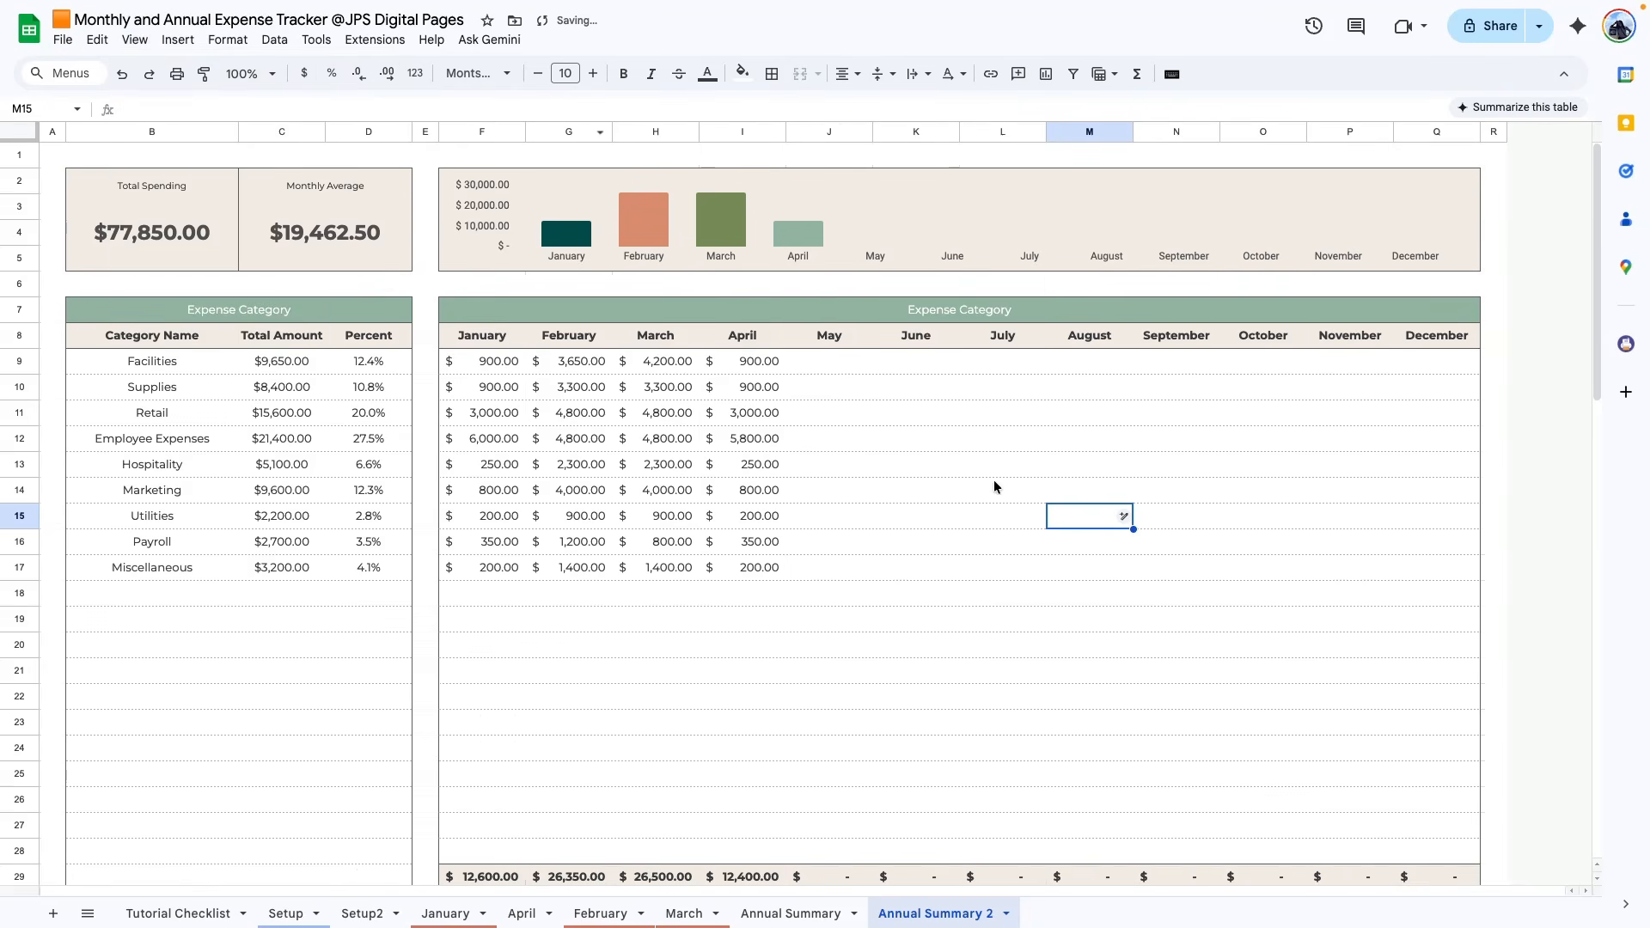
- Change the Expense Category area chart's data range to B8:B28,F8:Q28 so the totals row is excluded
scroll(988, 477, down, 10)
scroll(982, 471, down, 2)
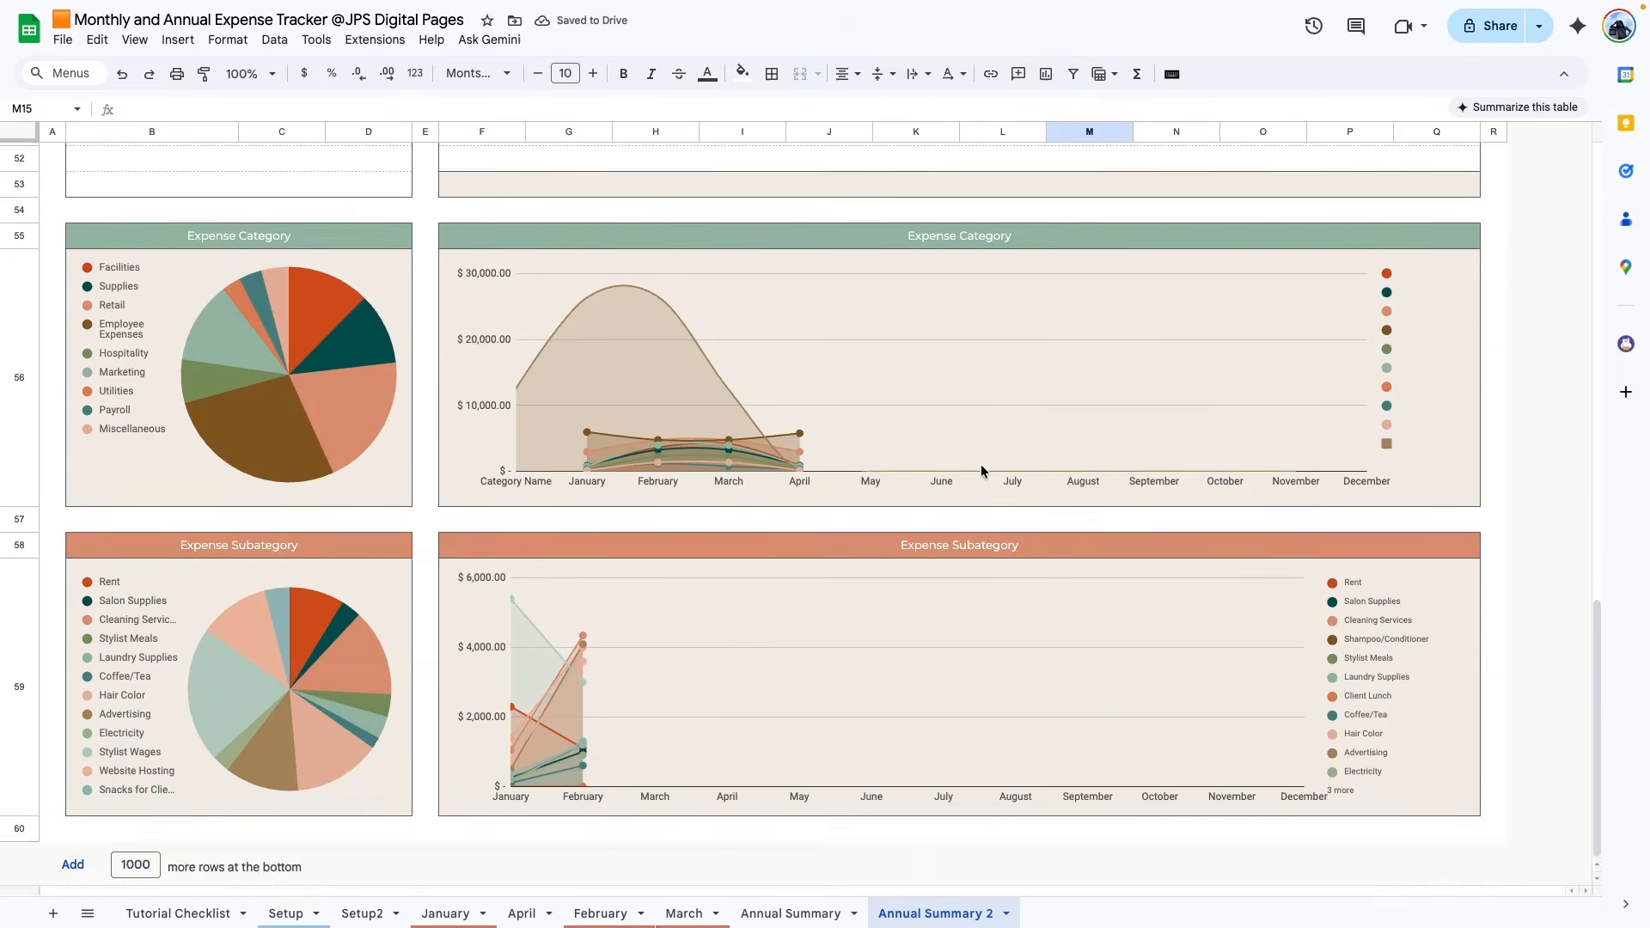
scroll(982, 471, up, 1)
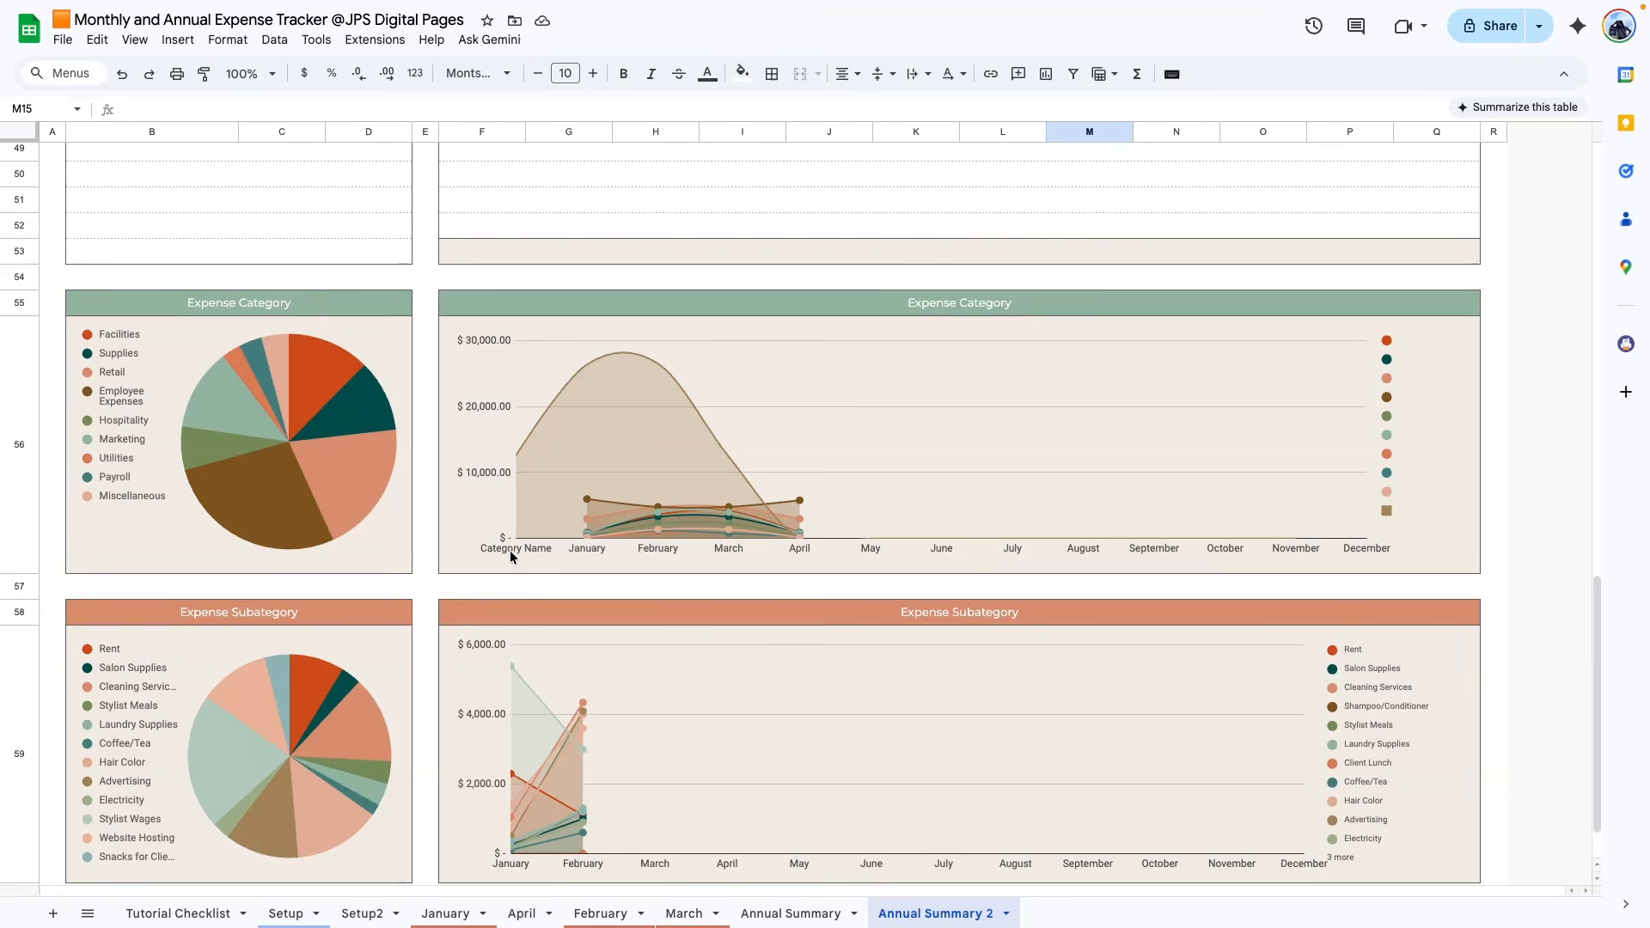
double_click(968, 387)
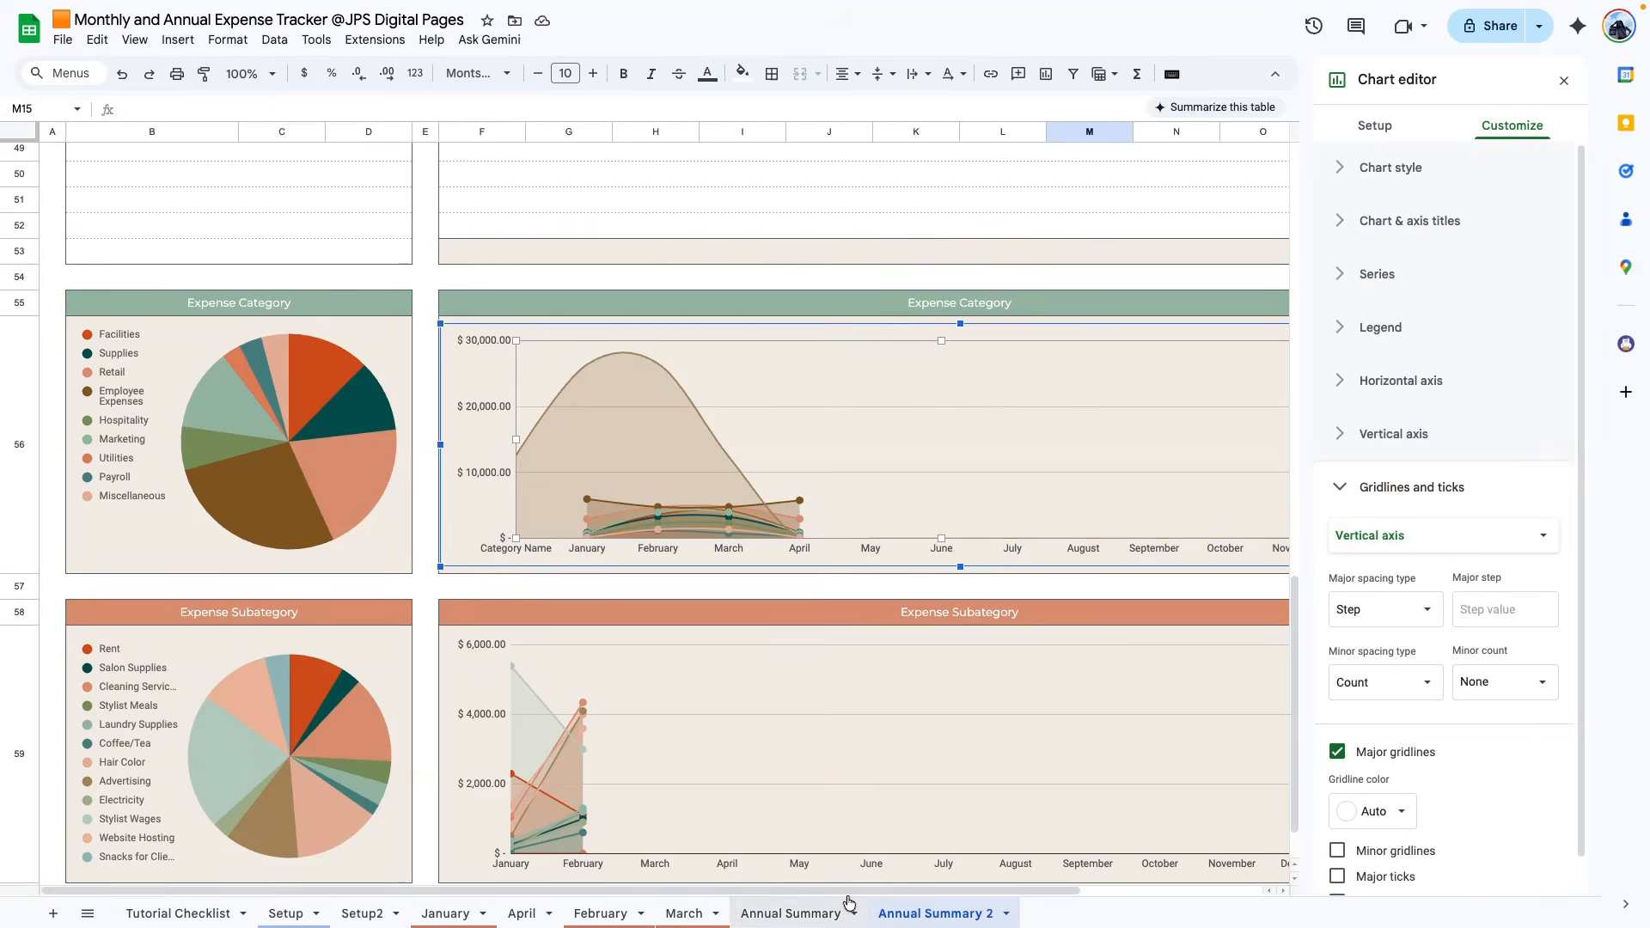
drag(851, 891, 1029, 892)
scroll(985, 627, down, 1)
click(1375, 125)
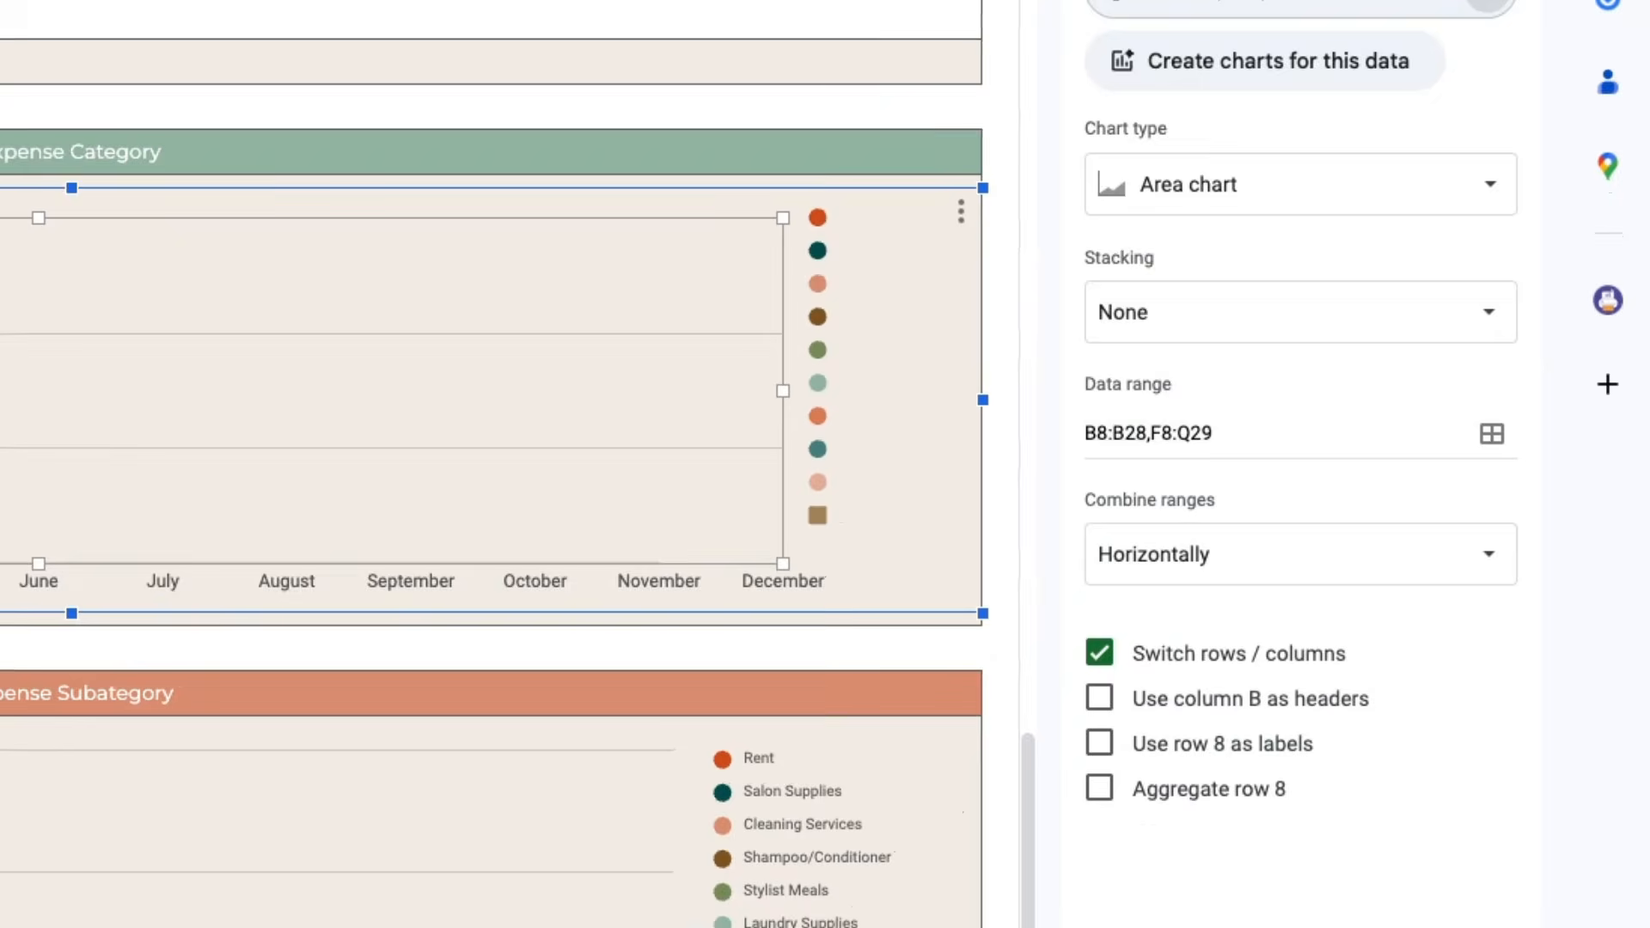
click(1195, 434)
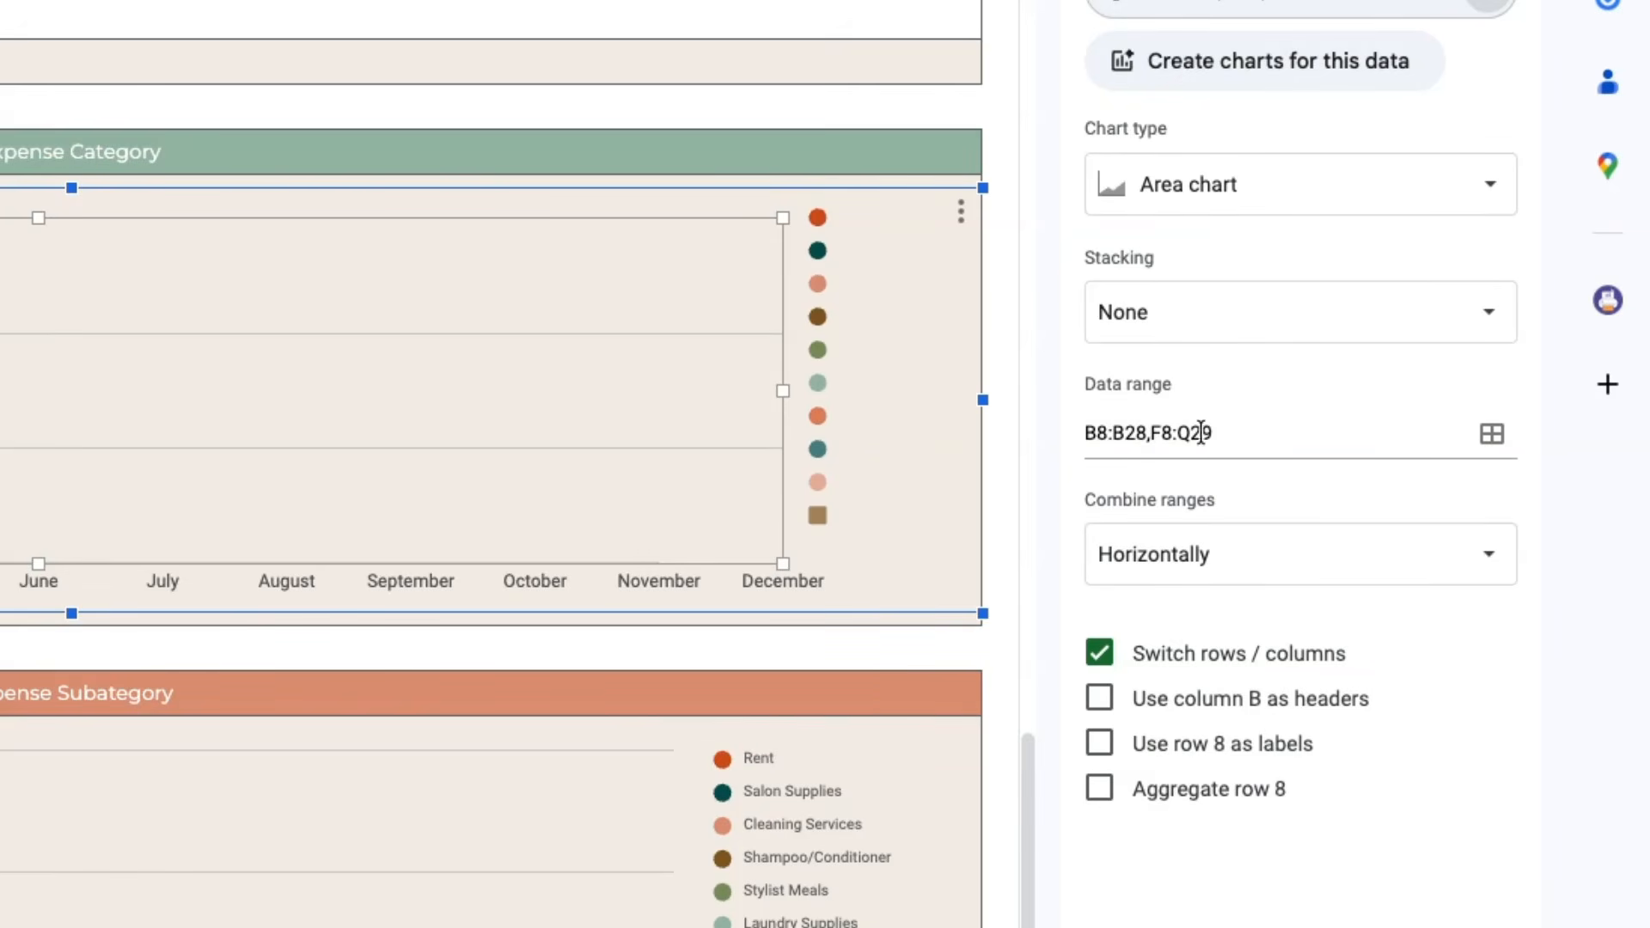
drag(1203, 425, 1207, 425)
text(8)
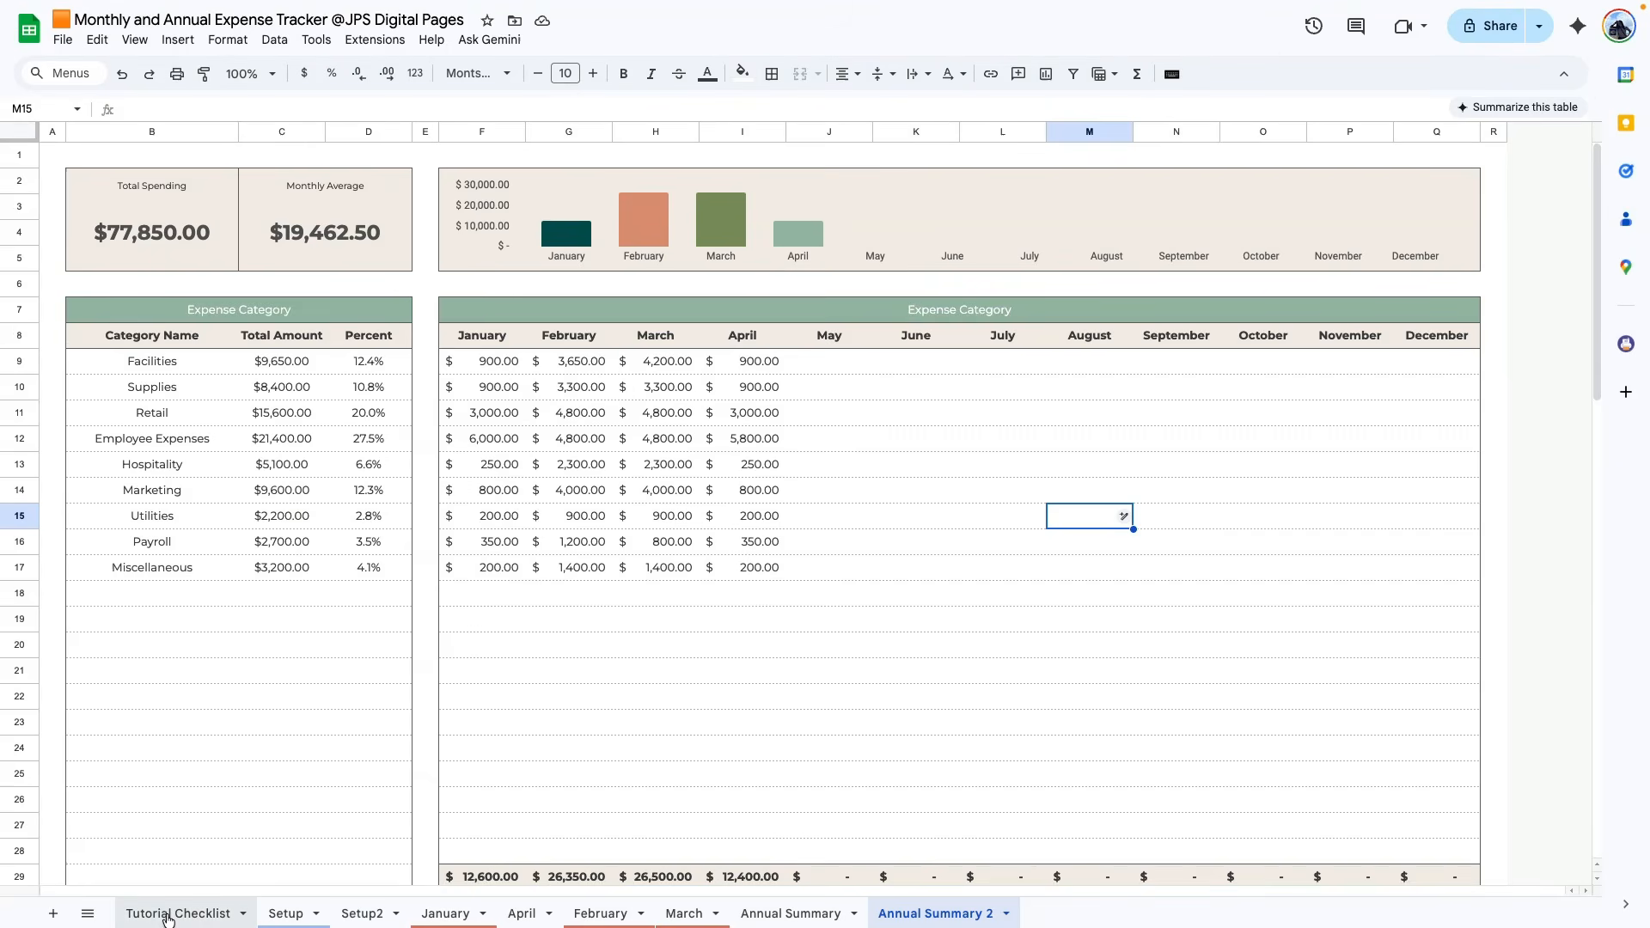
- In the Tutorial Checklist sheet, mark Annual Tab - Structure, Annual Tab - Formulas and Annual Tab - Charts / Graphs as completed
click(172, 914)
click(271, 73)
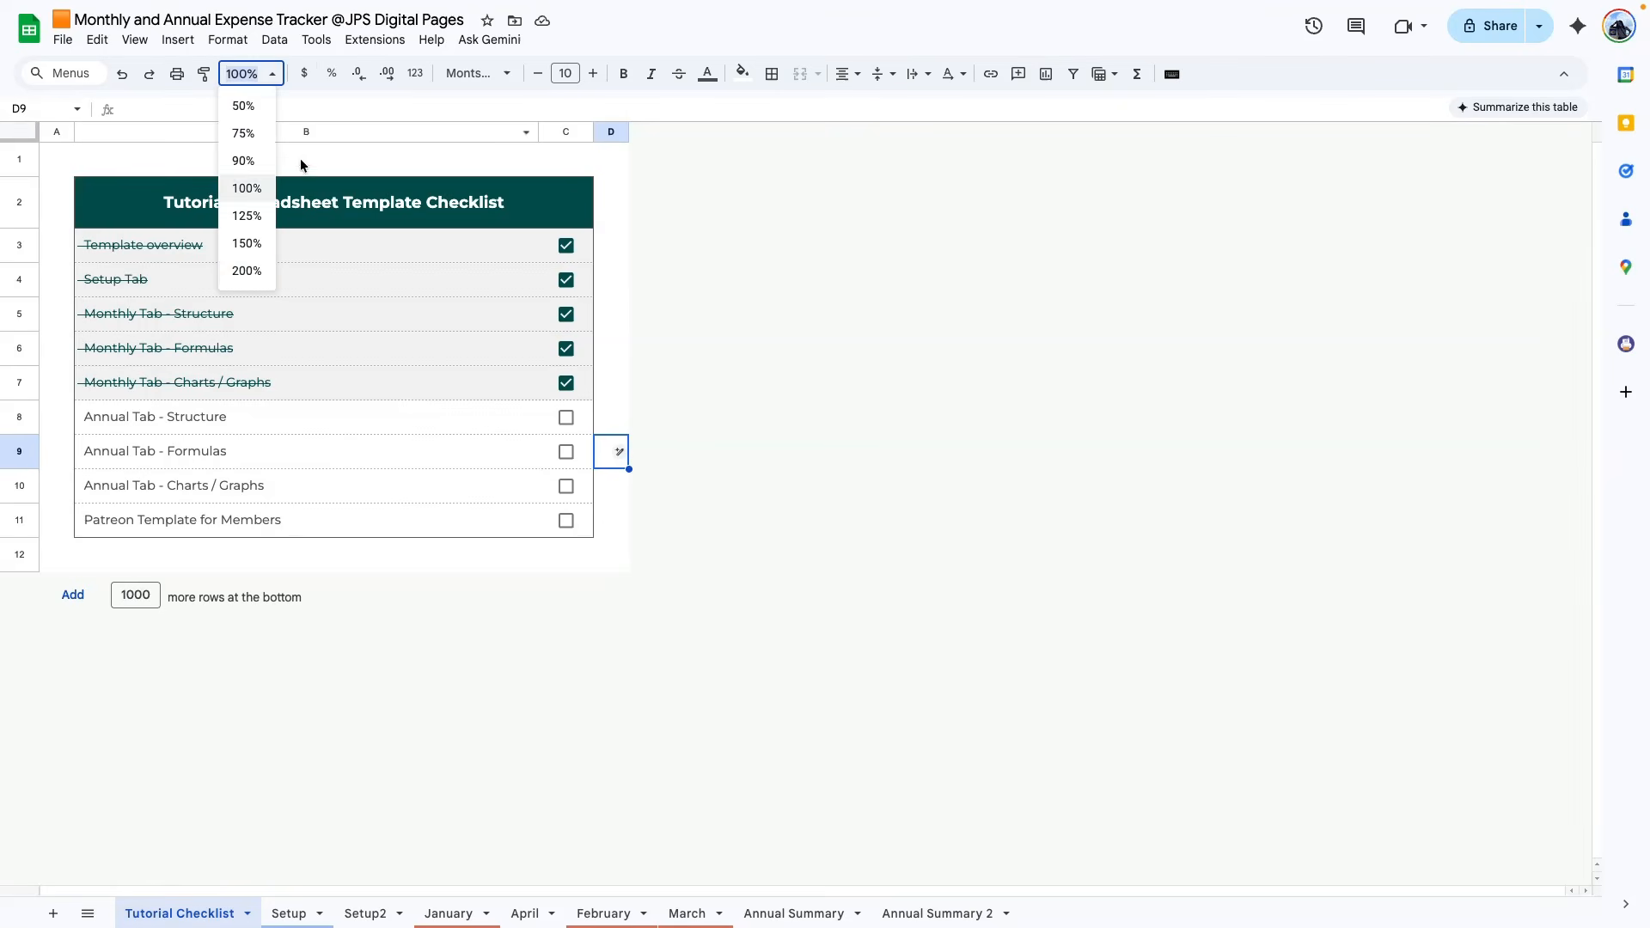
click(245, 270)
scroll(1050, 468, down, 2)
click(874, 535)
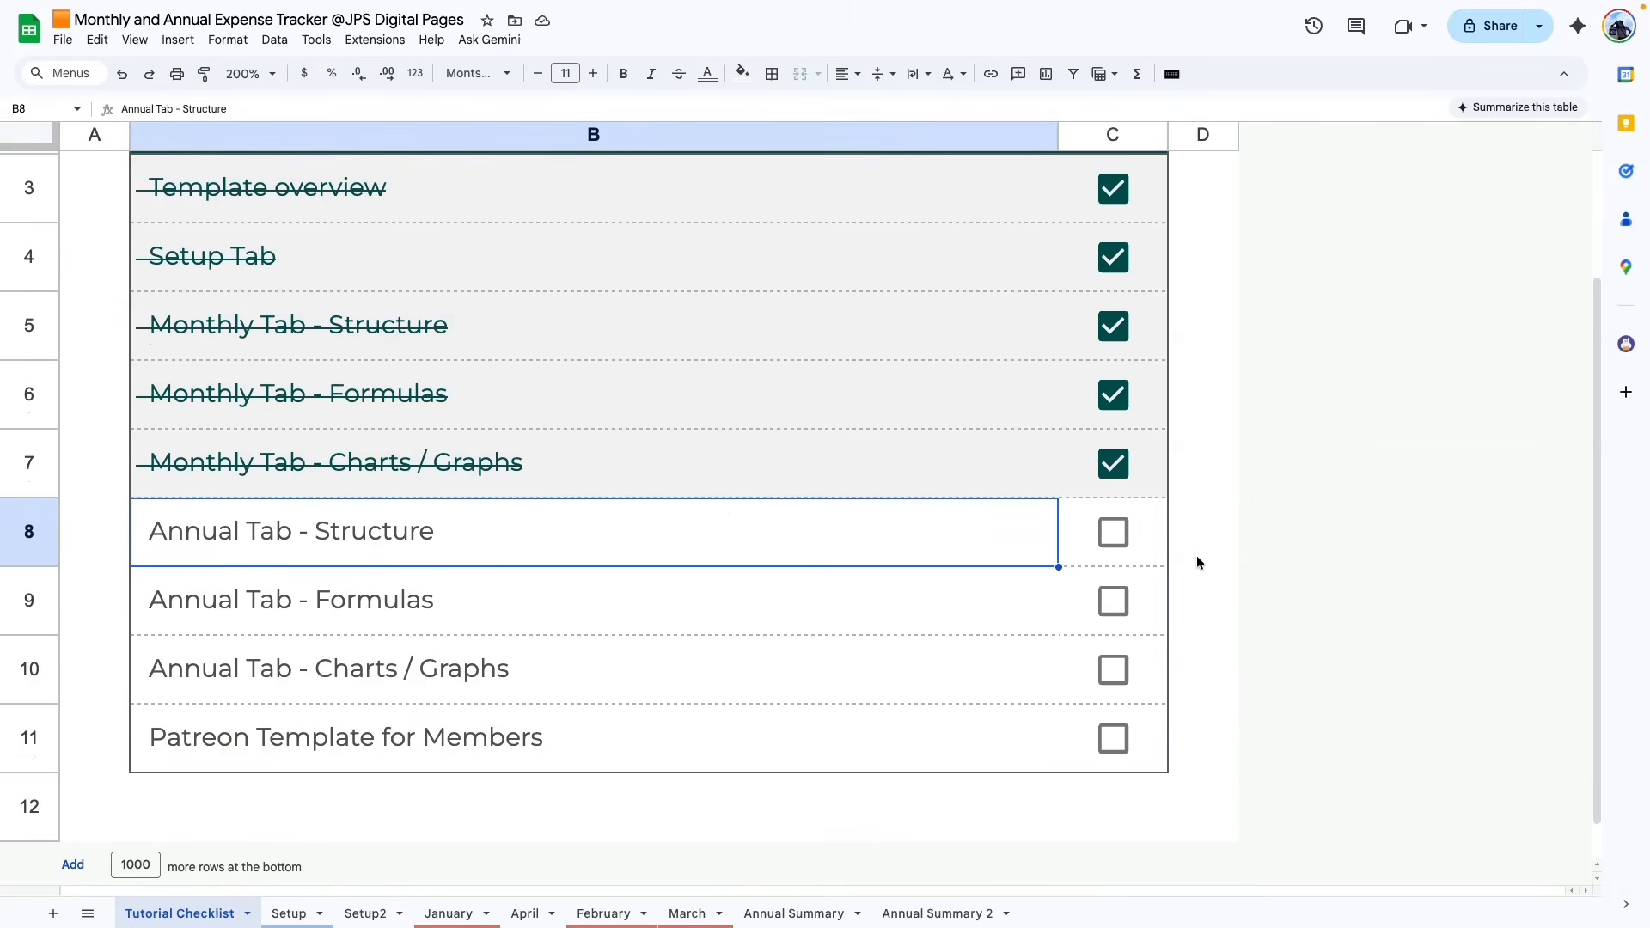
click(1119, 539)
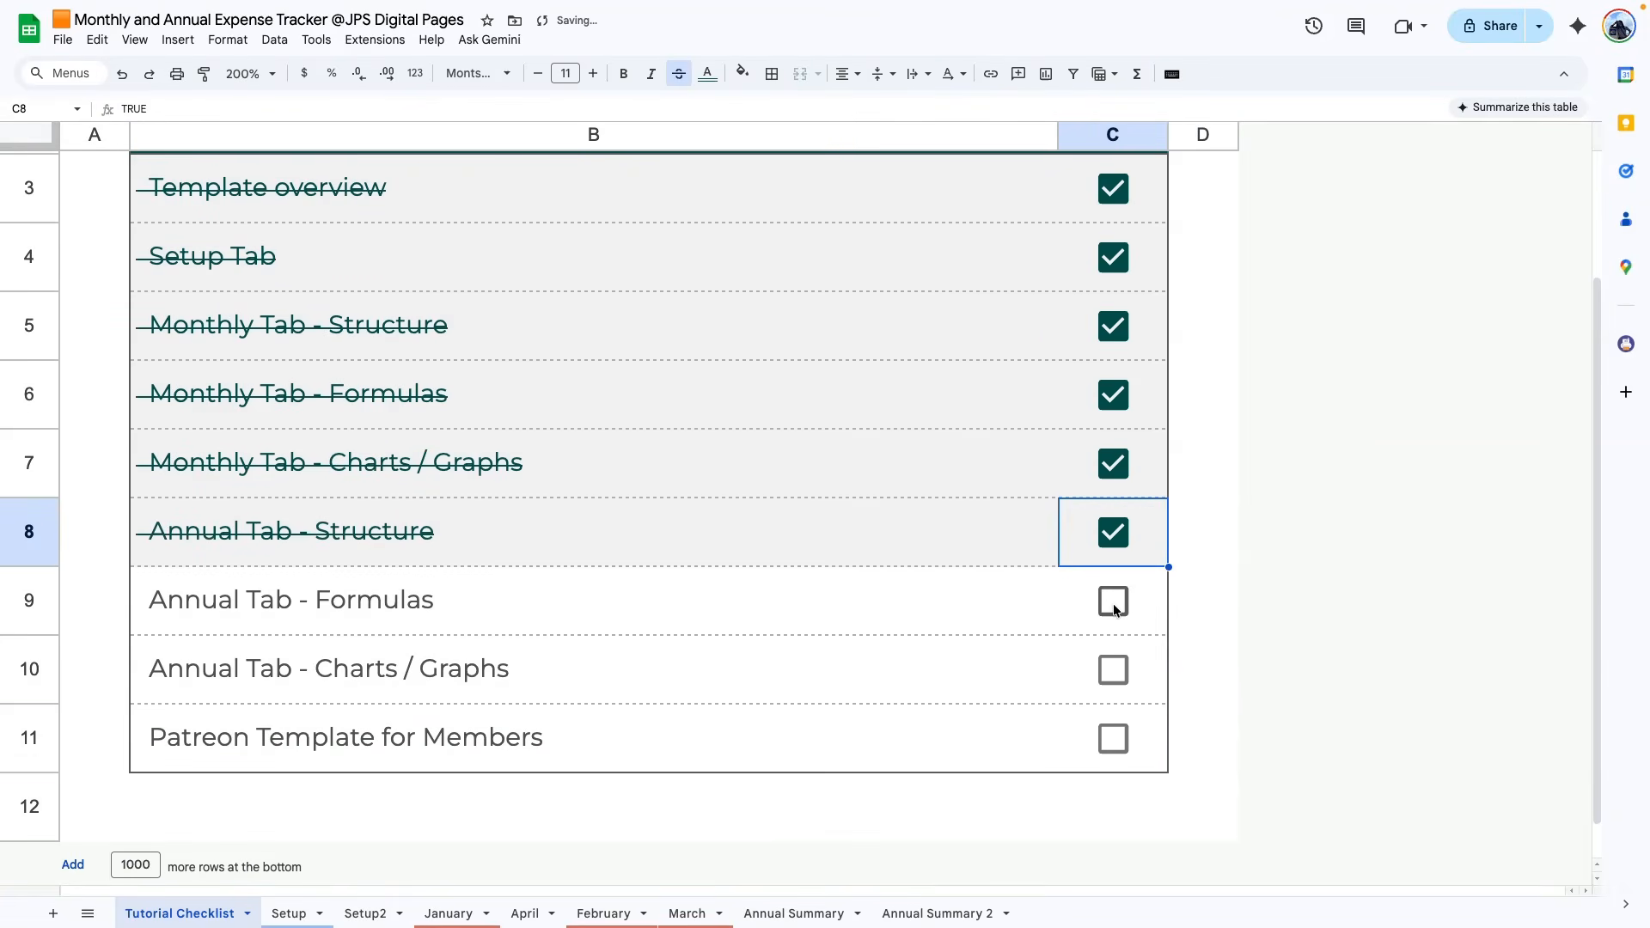
click(1115, 609)
click(1111, 684)
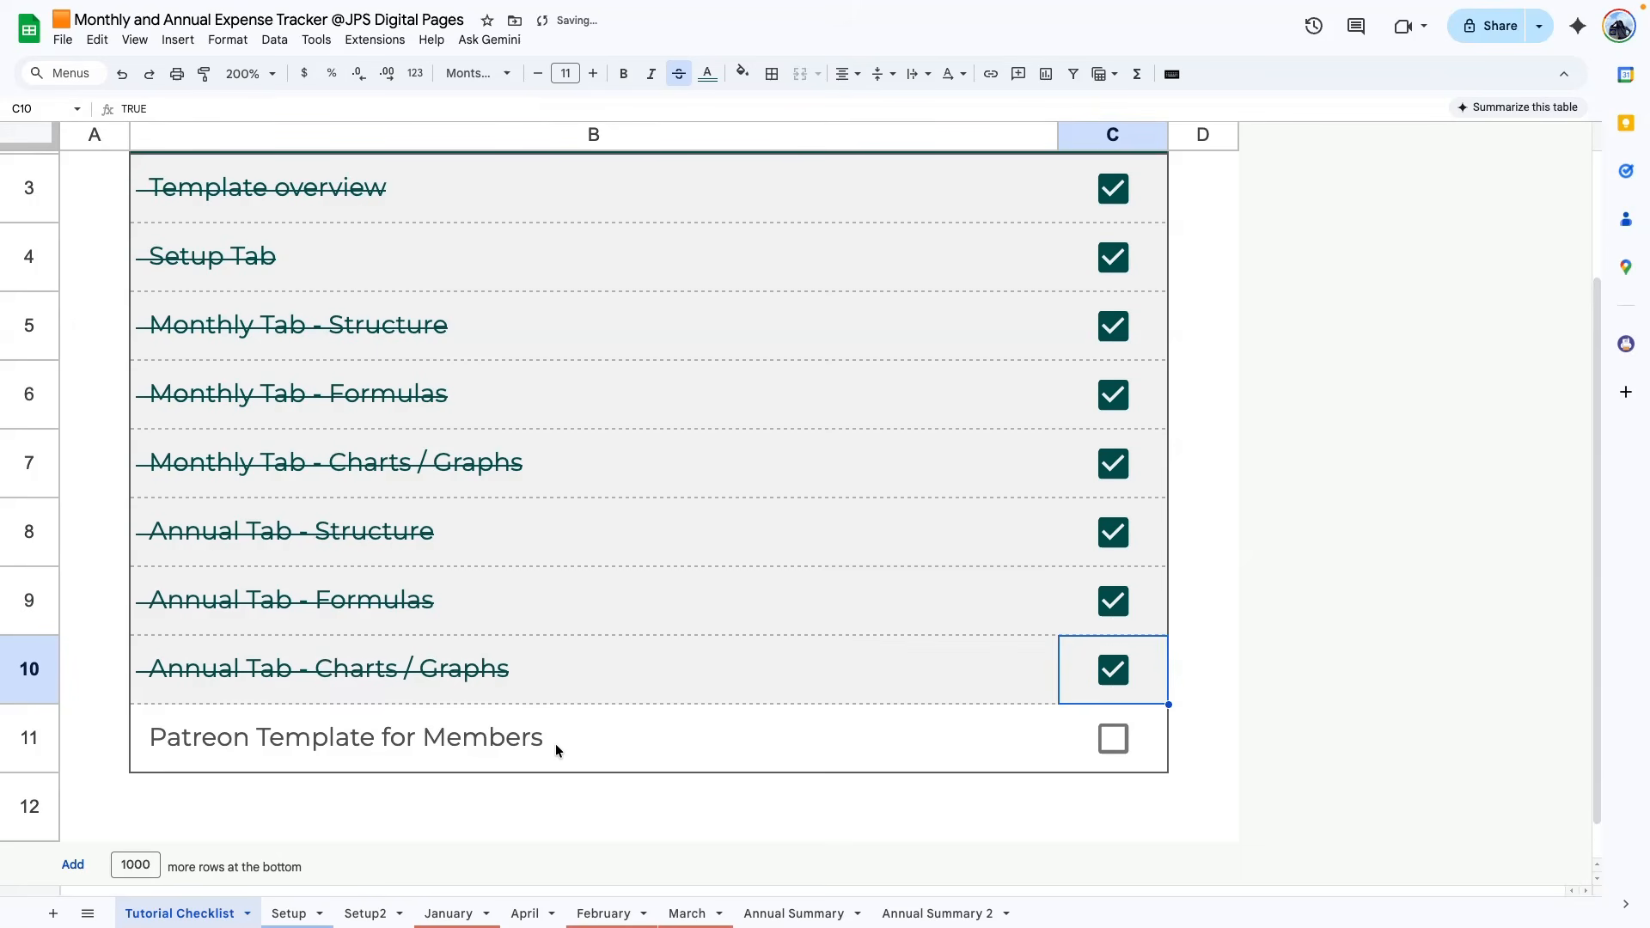